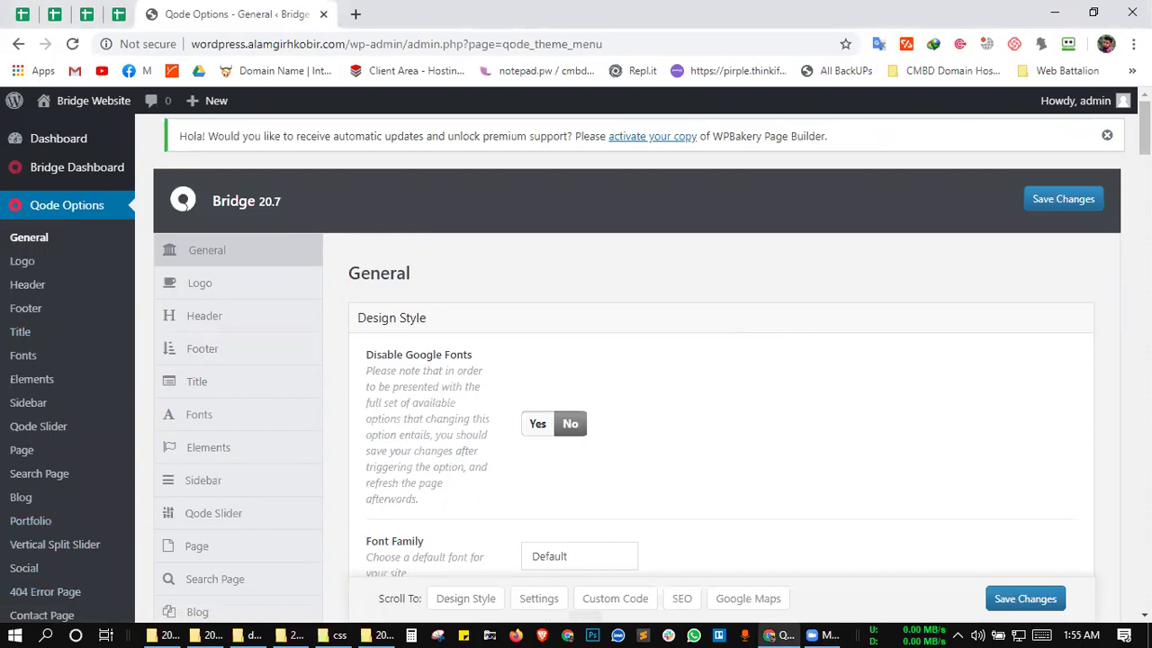
- Open the WordPress importer from the site's import tools and bring up its file chooser
scroll(630, 360, "down", 4)
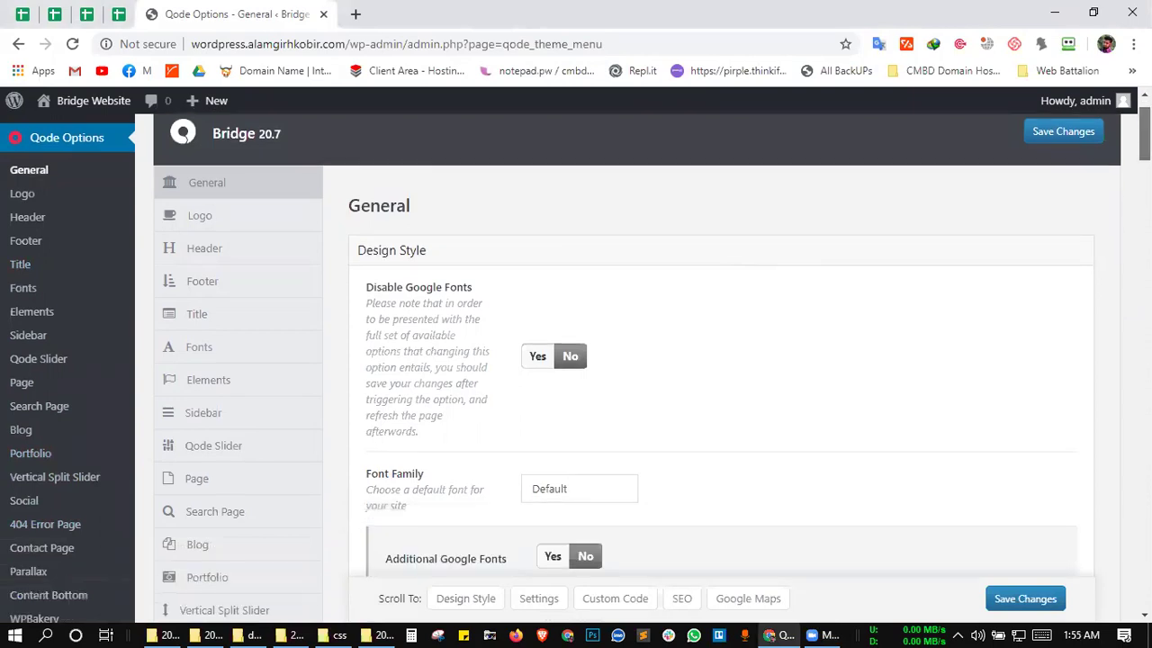
scroll(597, 243, "down", 20)
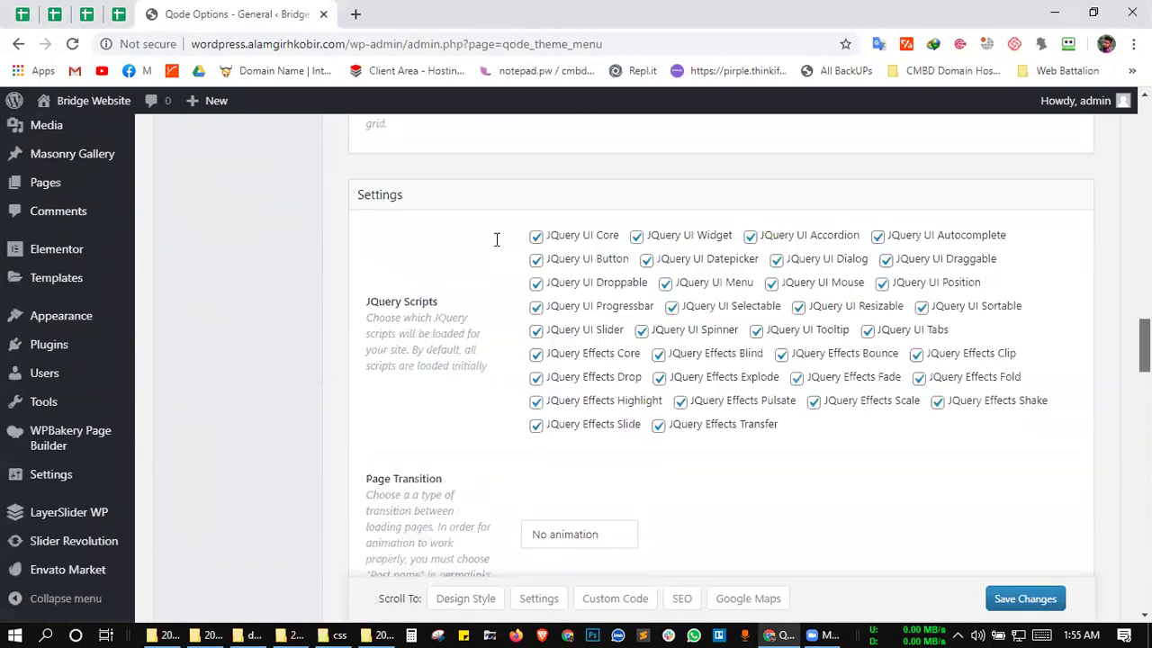
scroll(284, 304, "down", 4)
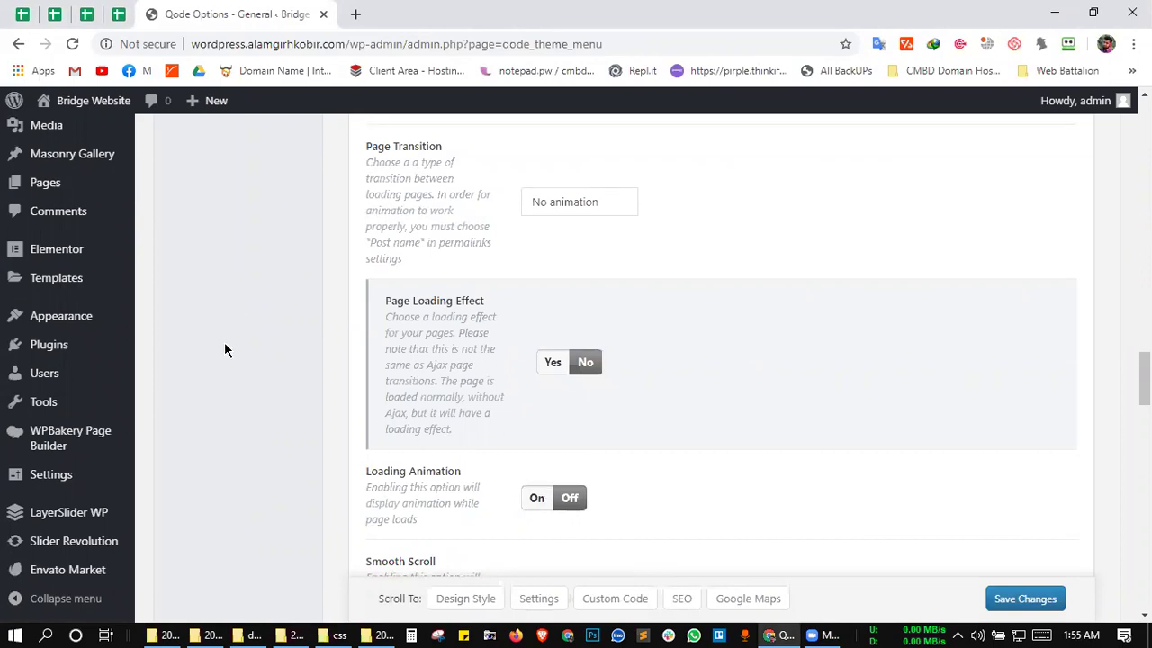
scroll(224, 342, "down", 3)
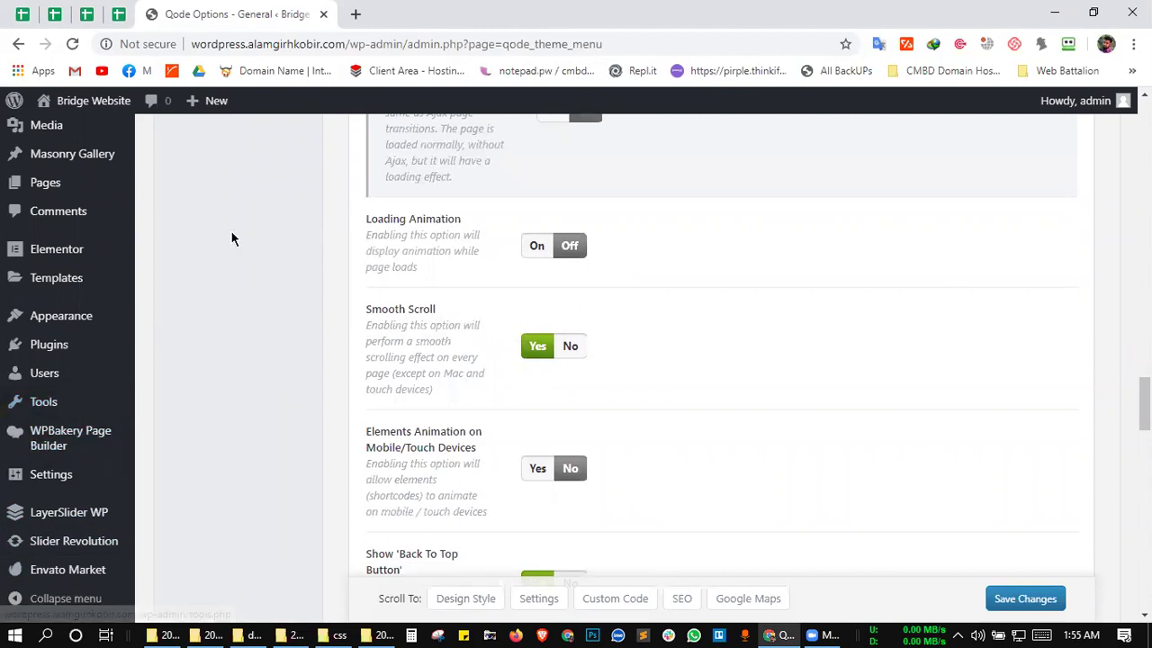
scroll(26, 306, "up", 7)
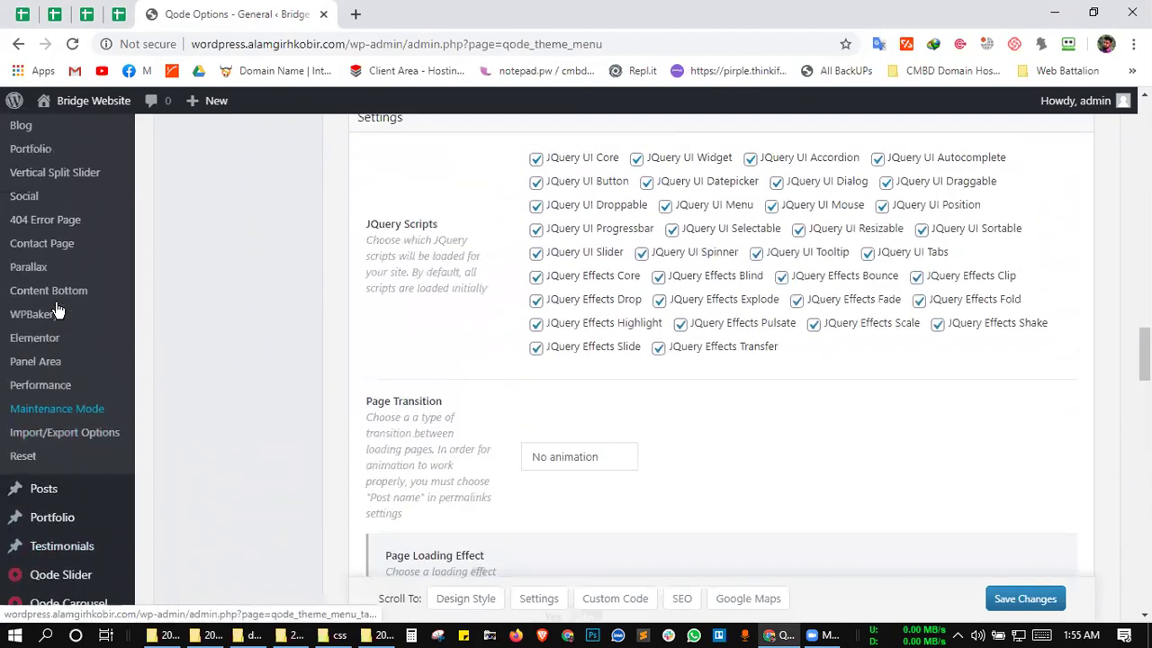
scroll(243, 393, "down", 5)
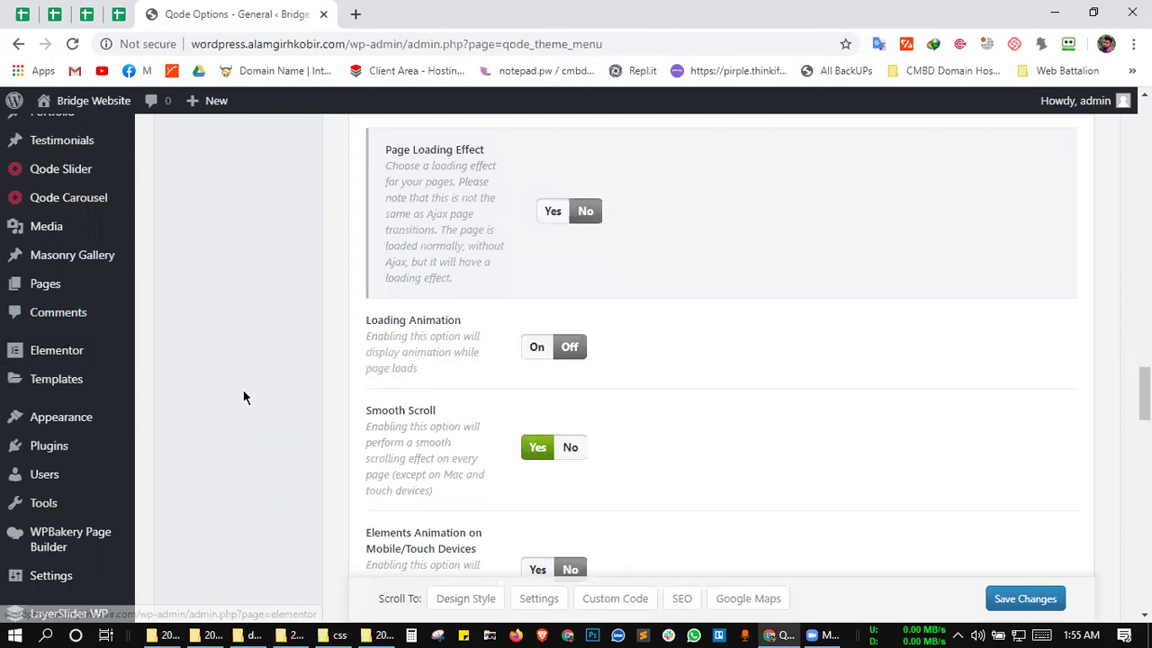
scroll(243, 397, "down", 6)
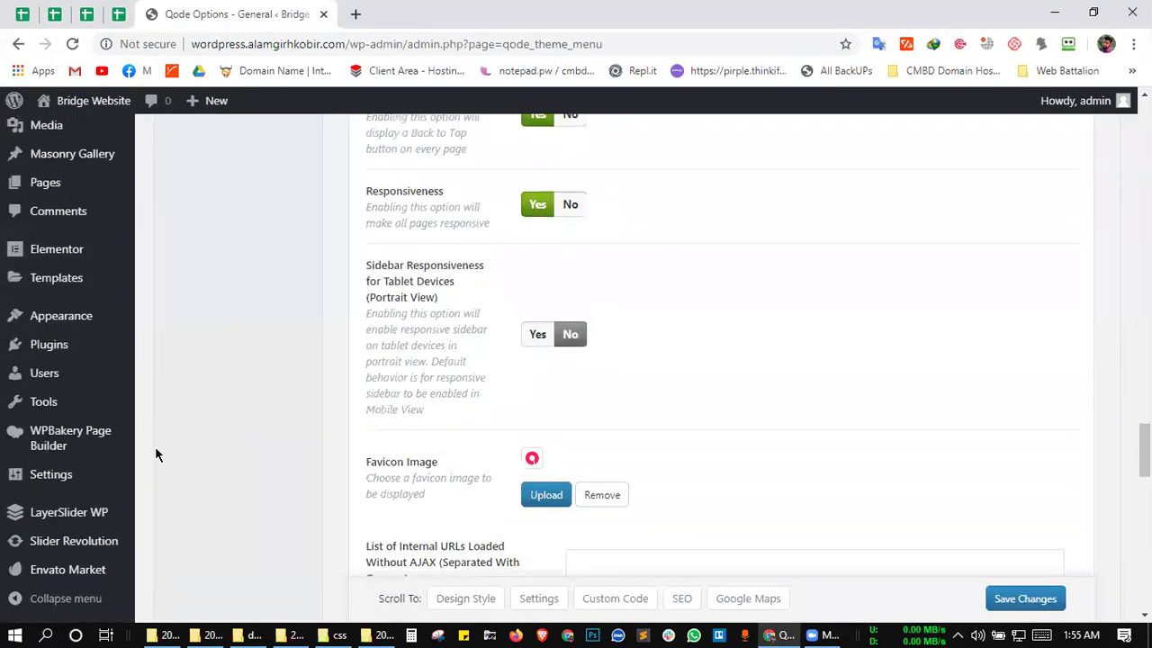
mouse_move(69, 437)
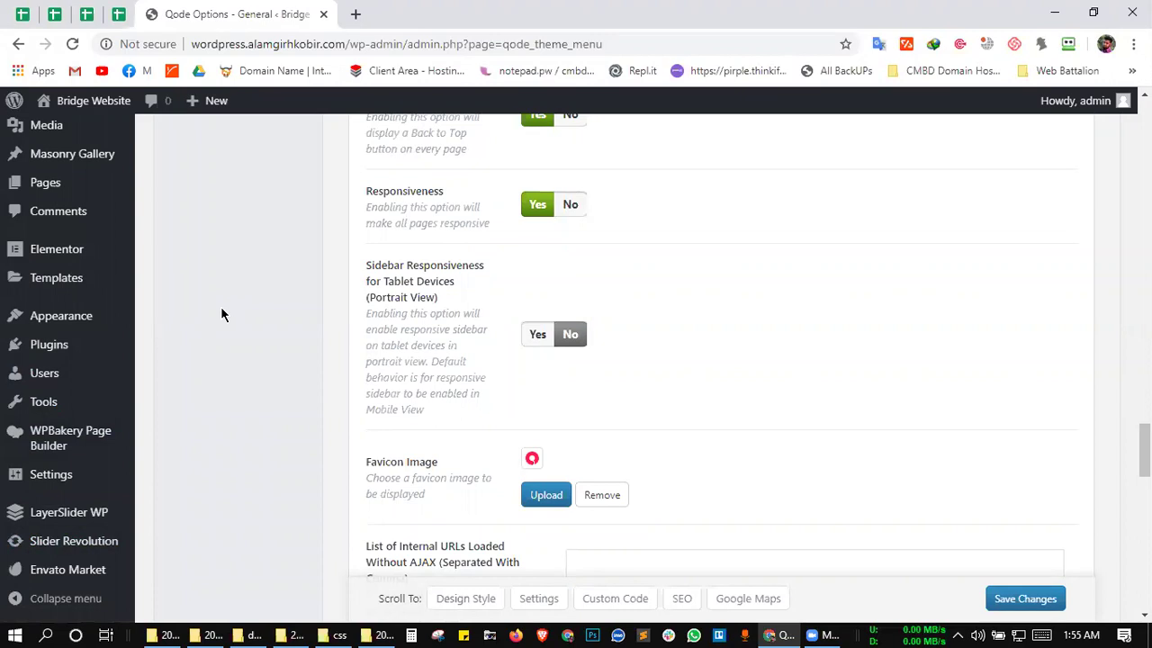
mouse_move(27, 404)
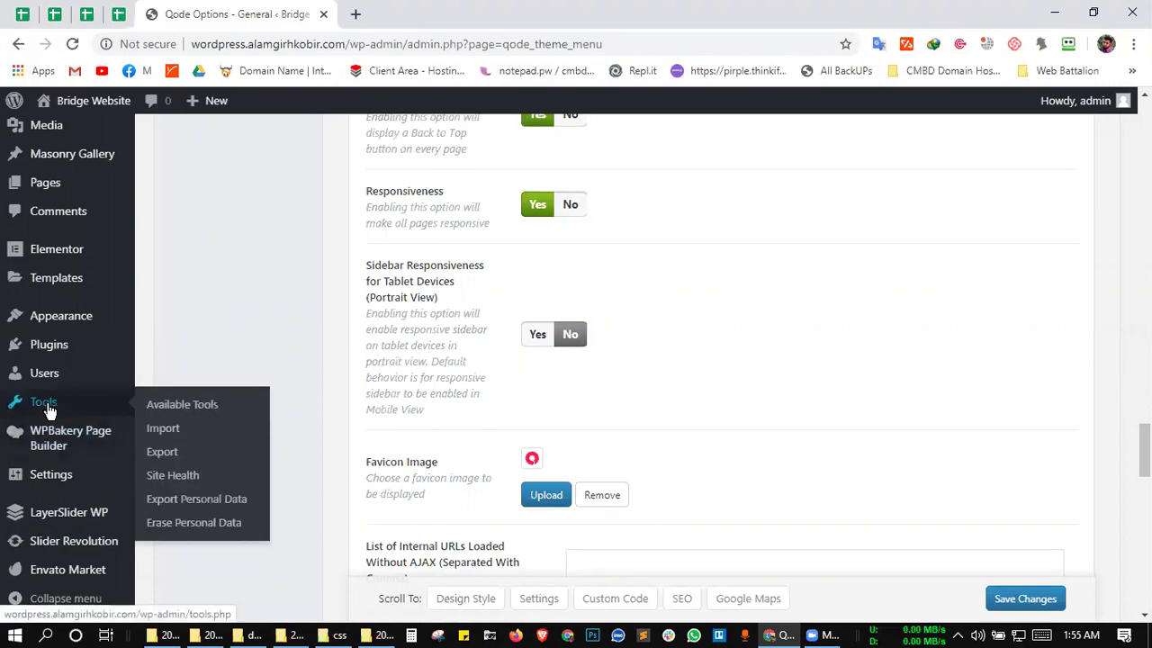
left_click(180, 439)
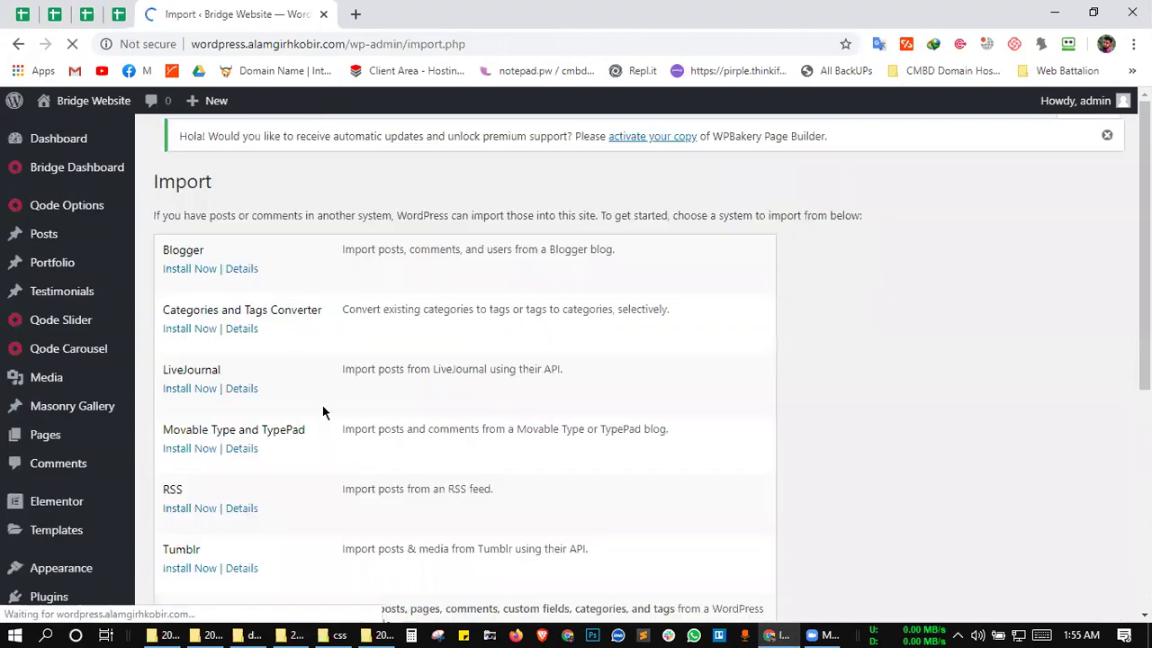
scroll(324, 411, "down", 3)
left_click(196, 411)
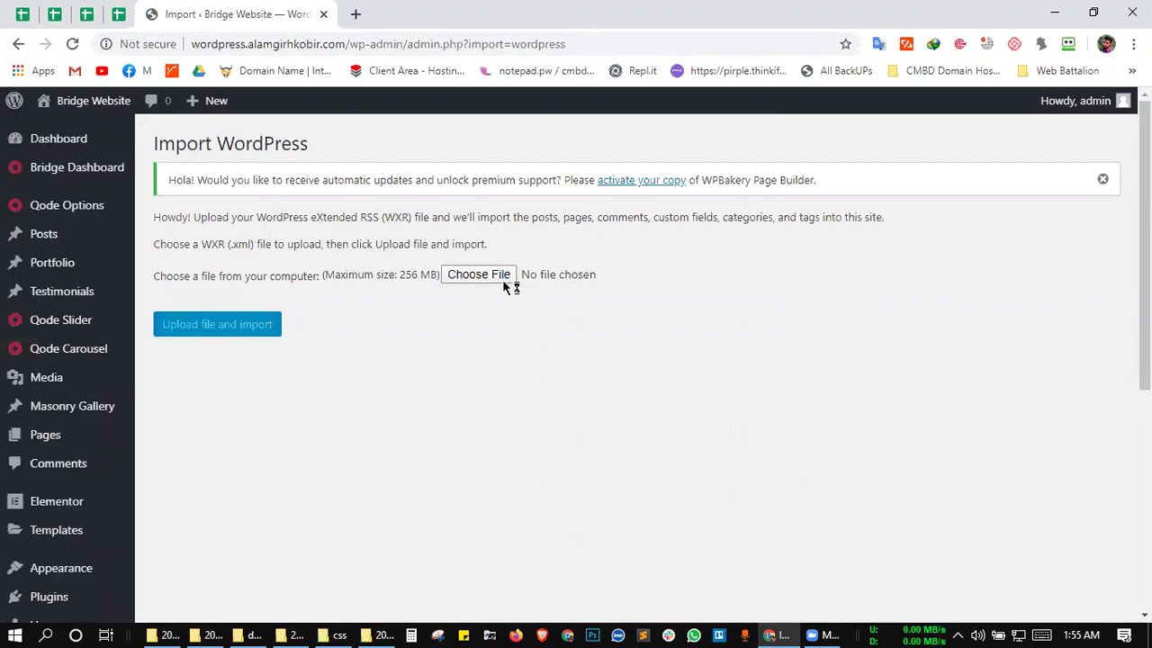
left_click(504, 282)
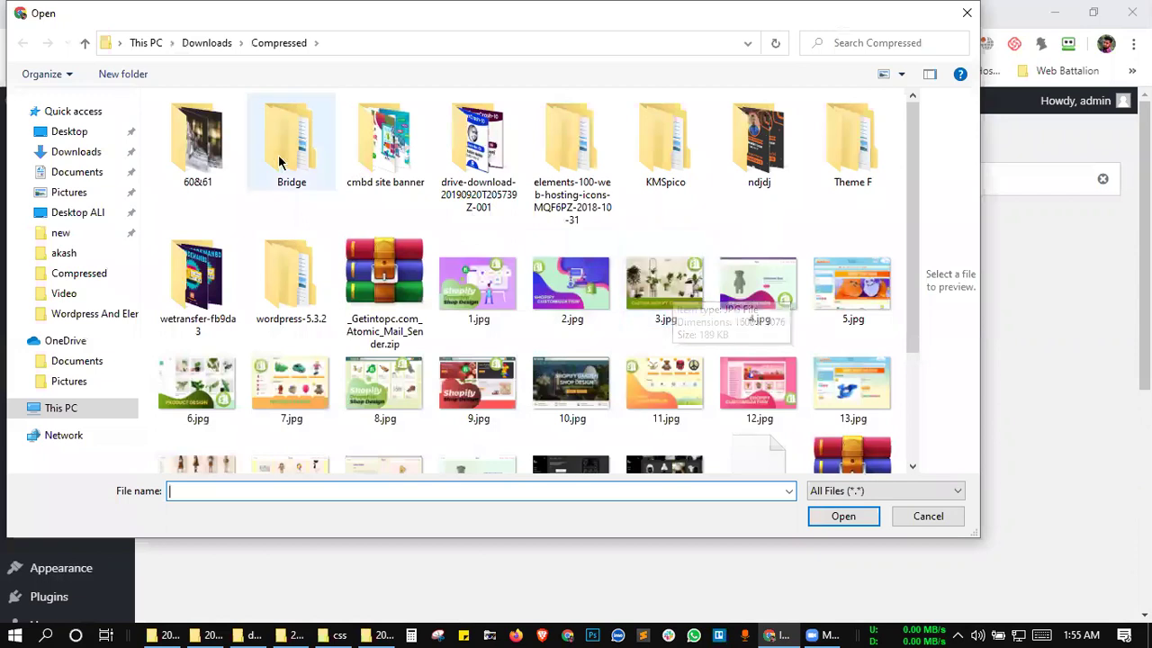
double_click(275, 154)
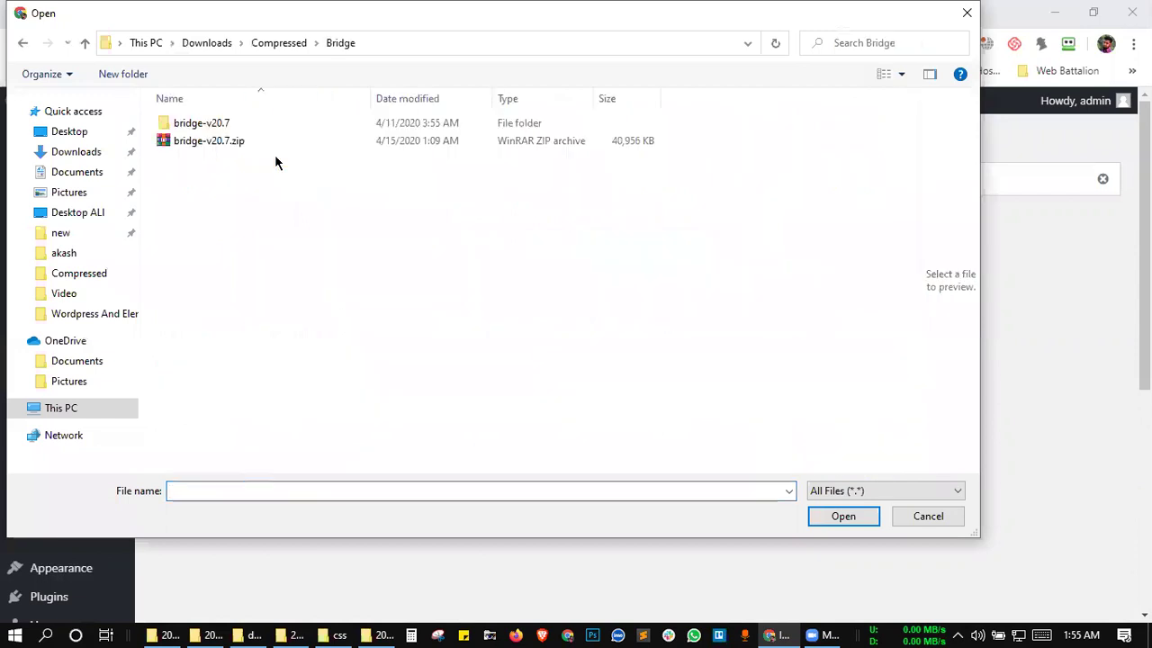
double_click(207, 126)
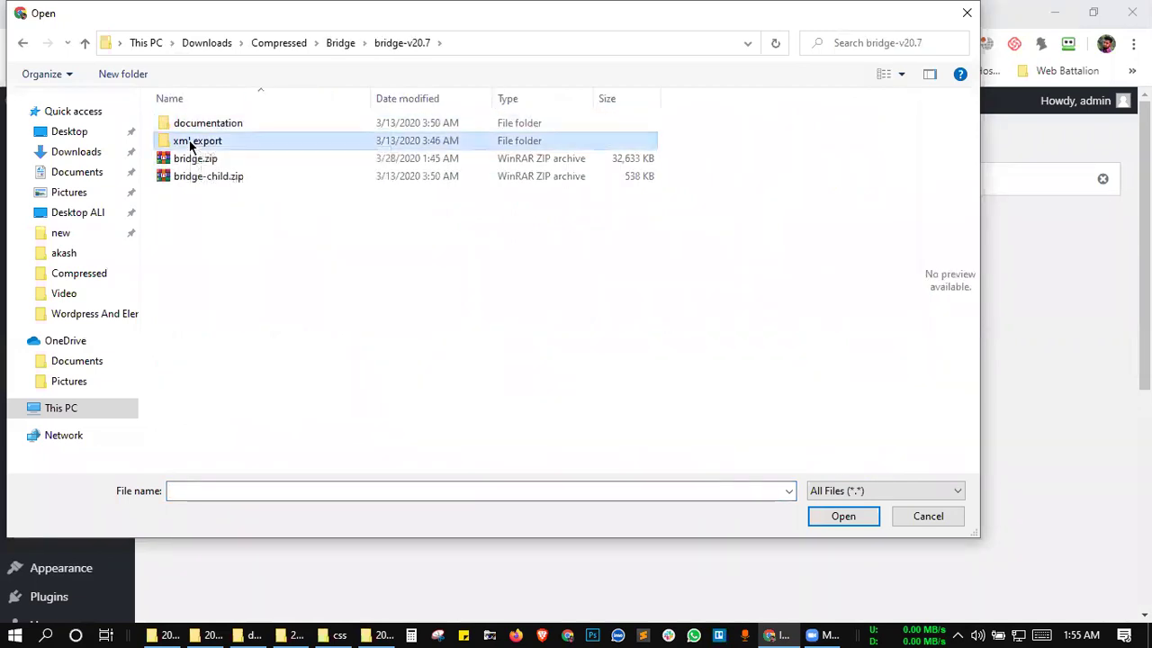
double_click(192, 142)
double_click(192, 122)
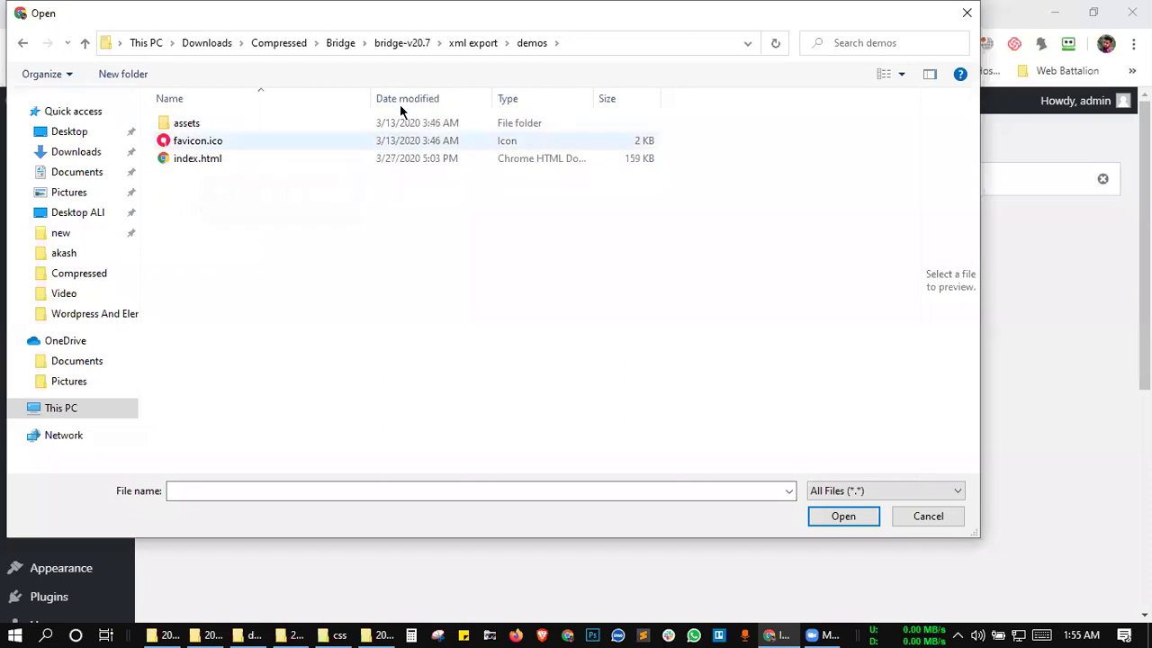
left_click(341, 45)
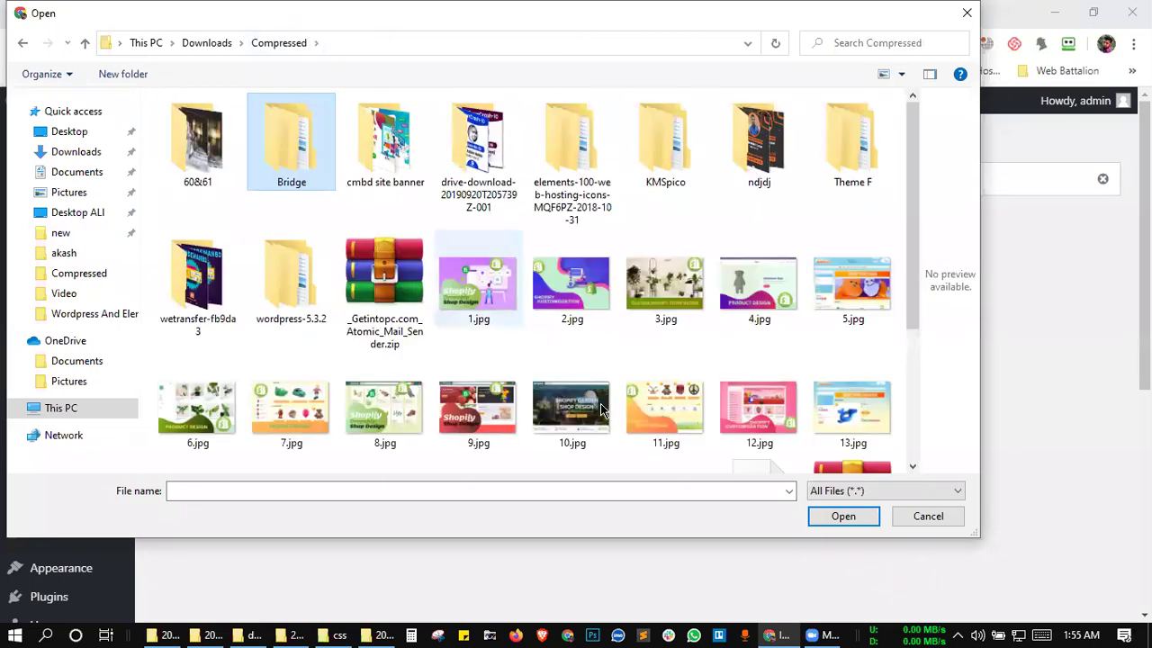
- Choose bridge316-export.xml from the Compressed downloads folder and upload it for import
scroll(891, 252, "down", 3)
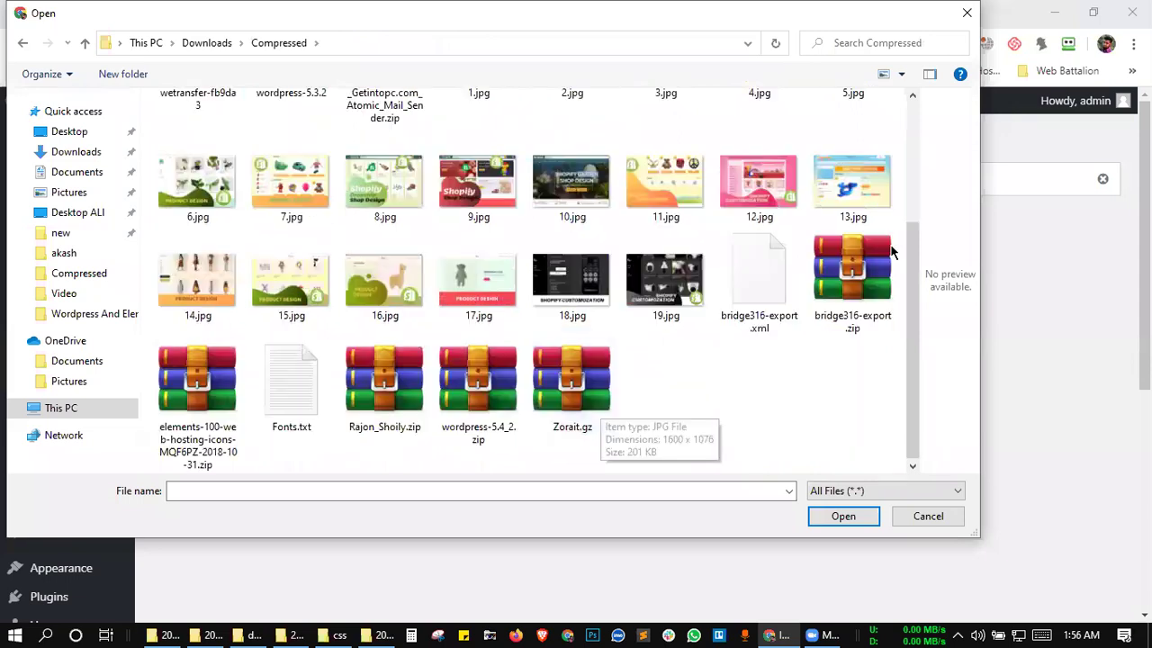
left_click(761, 281)
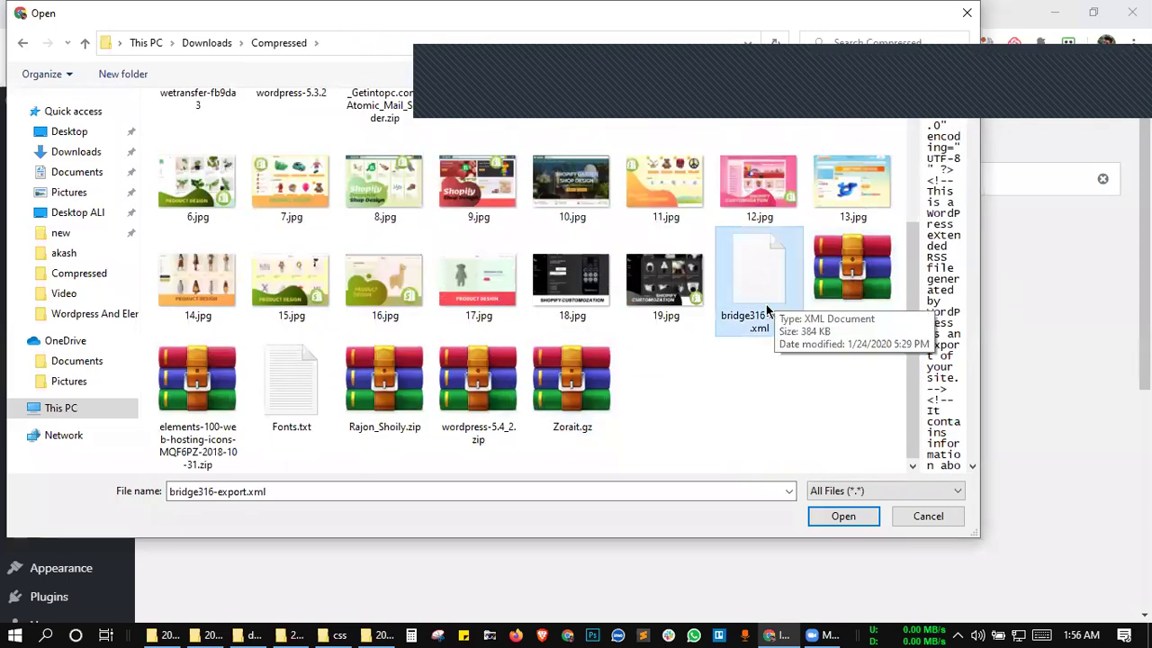
left_click(842, 517)
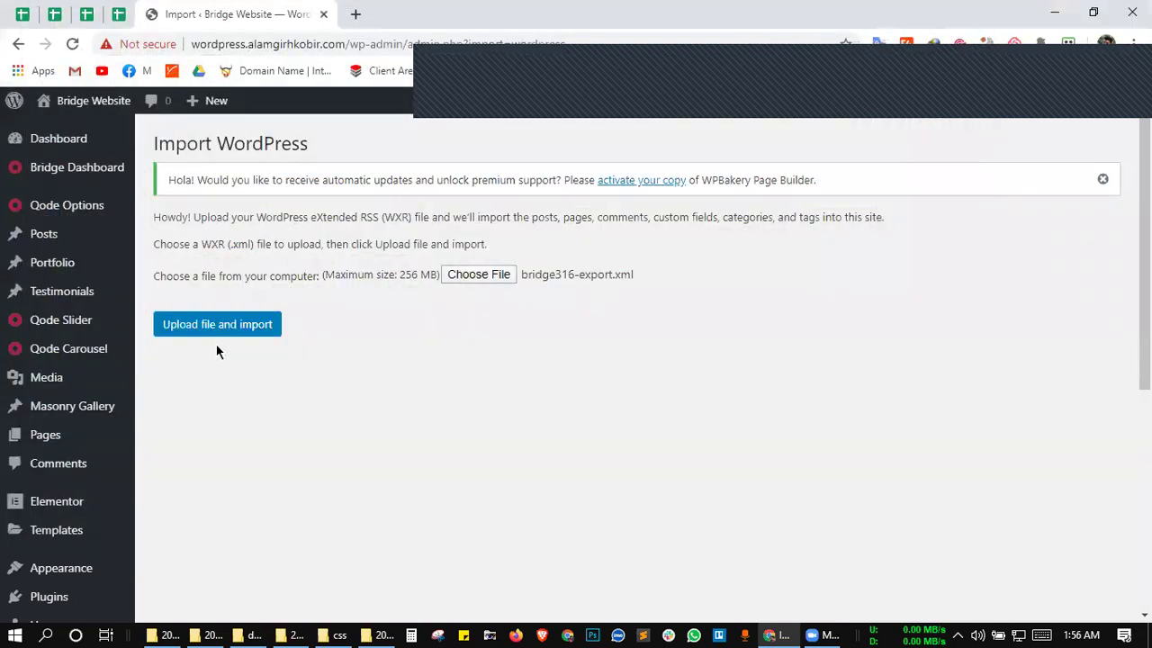
left_click(215, 329)
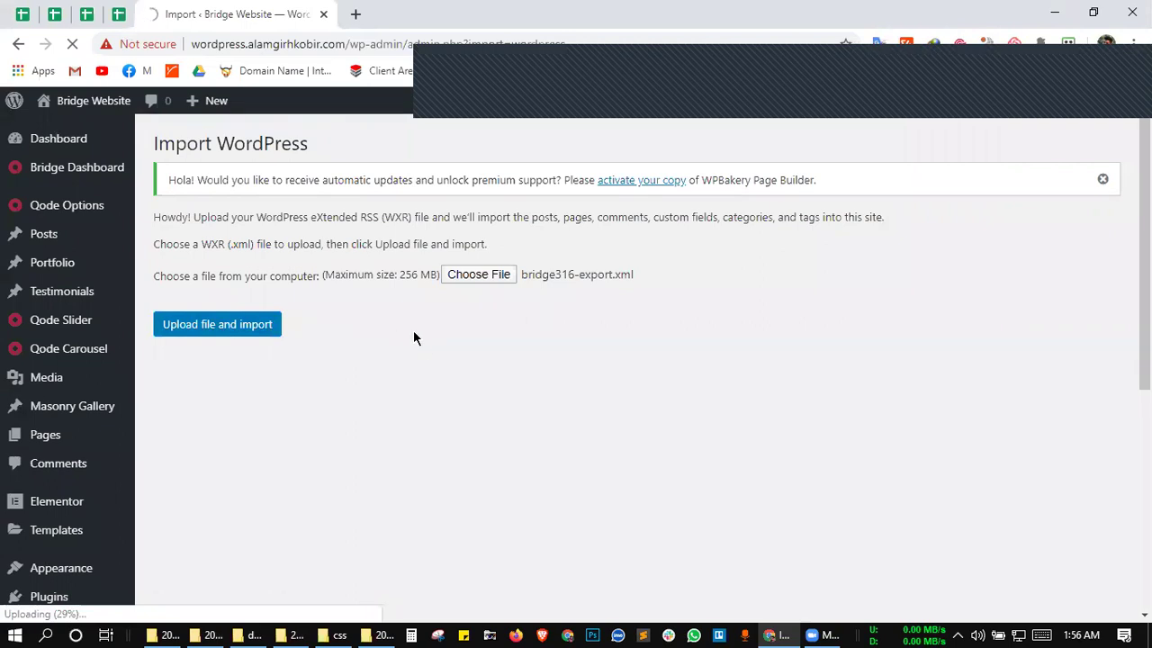
- Search Google for "demo bridge theme" in a new browser tab and open the Original Bridge Demo result
left_click(356, 14)
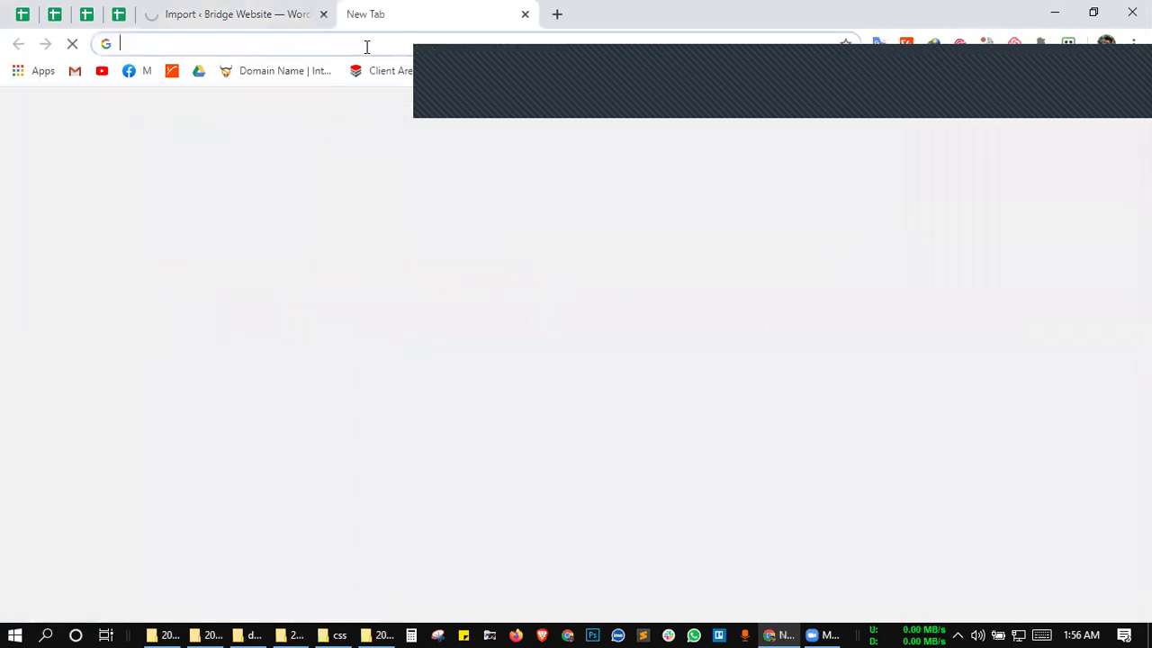
type("d")
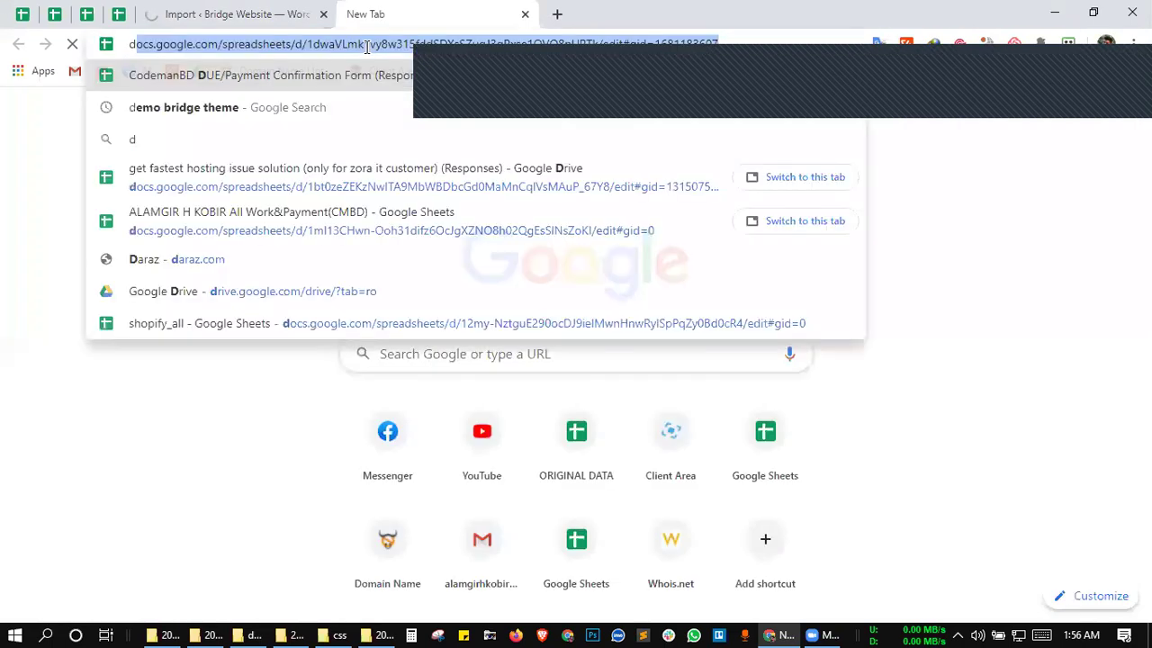
key("Down")
key("Return")
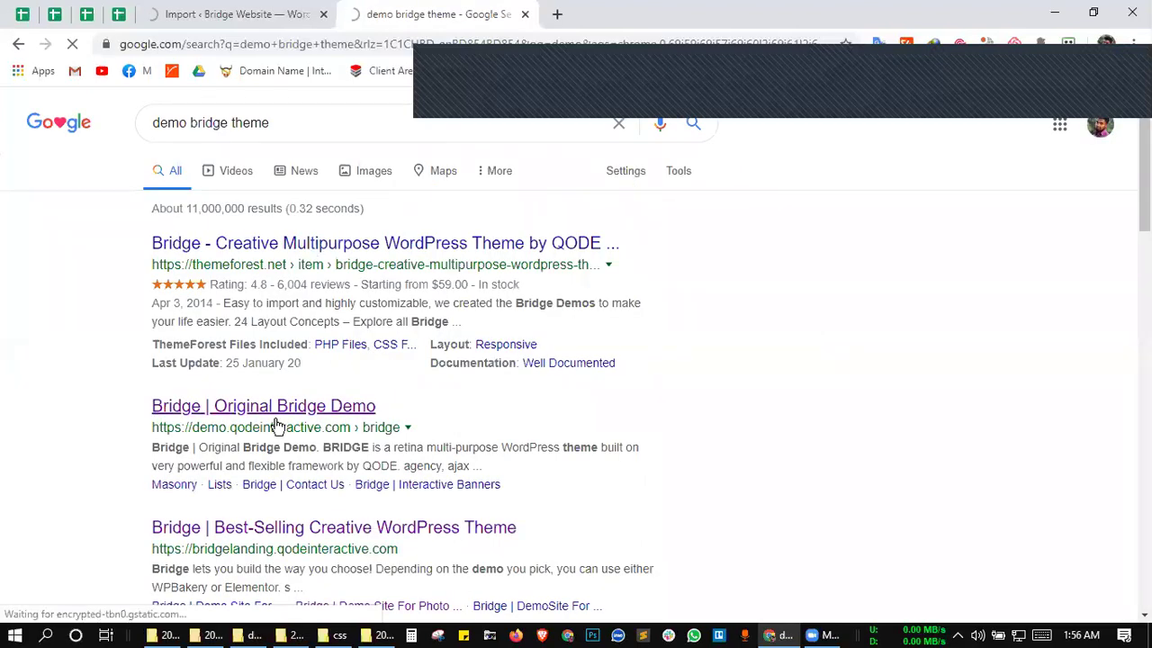
left_click(282, 410)
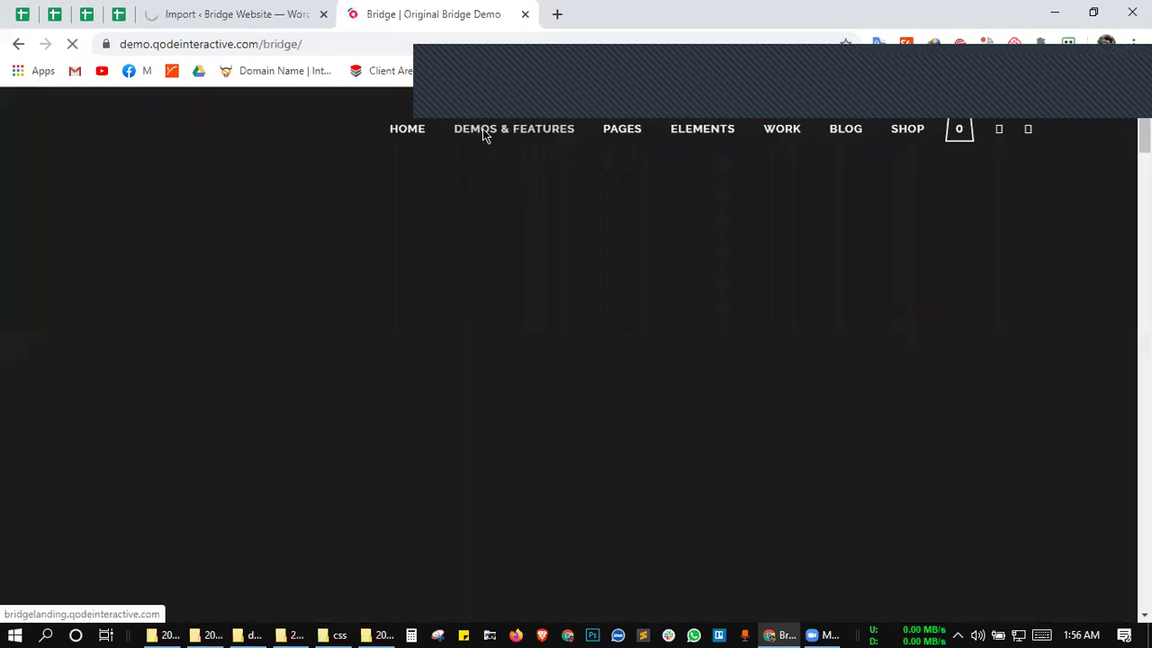
- Go to the Bridge Demos & Features site, close the original demo, browse the demo list and open the honey store demo
left_click(482, 131)
left_click(523, 13)
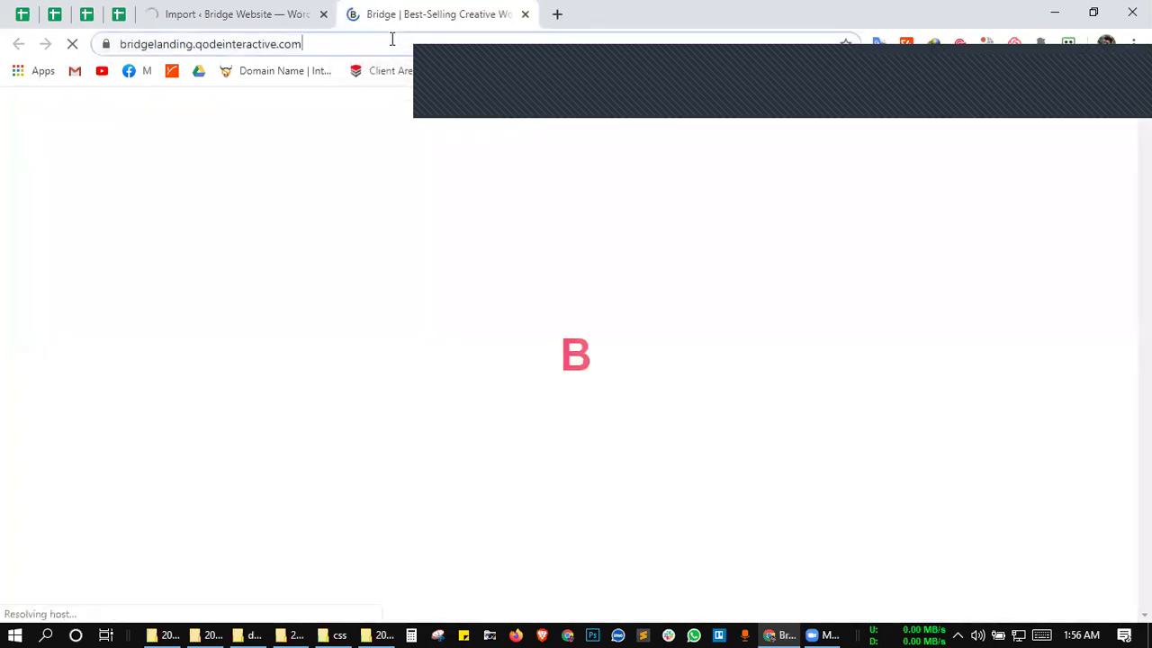
left_click(393, 40)
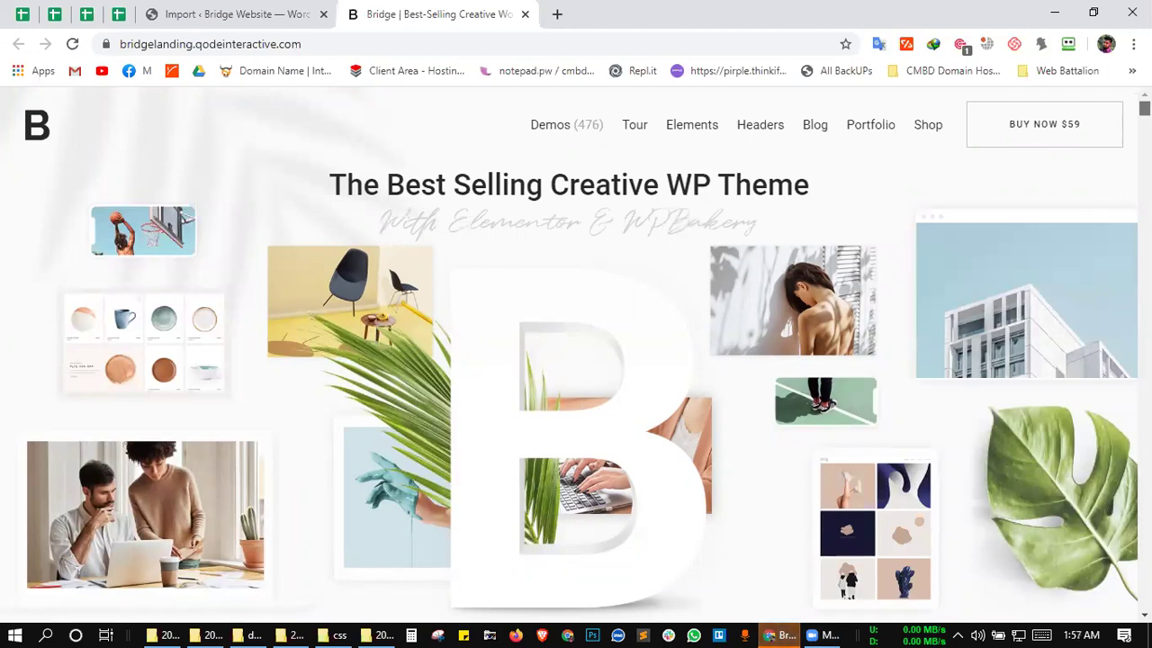
scroll(576, 360, "down", 10)
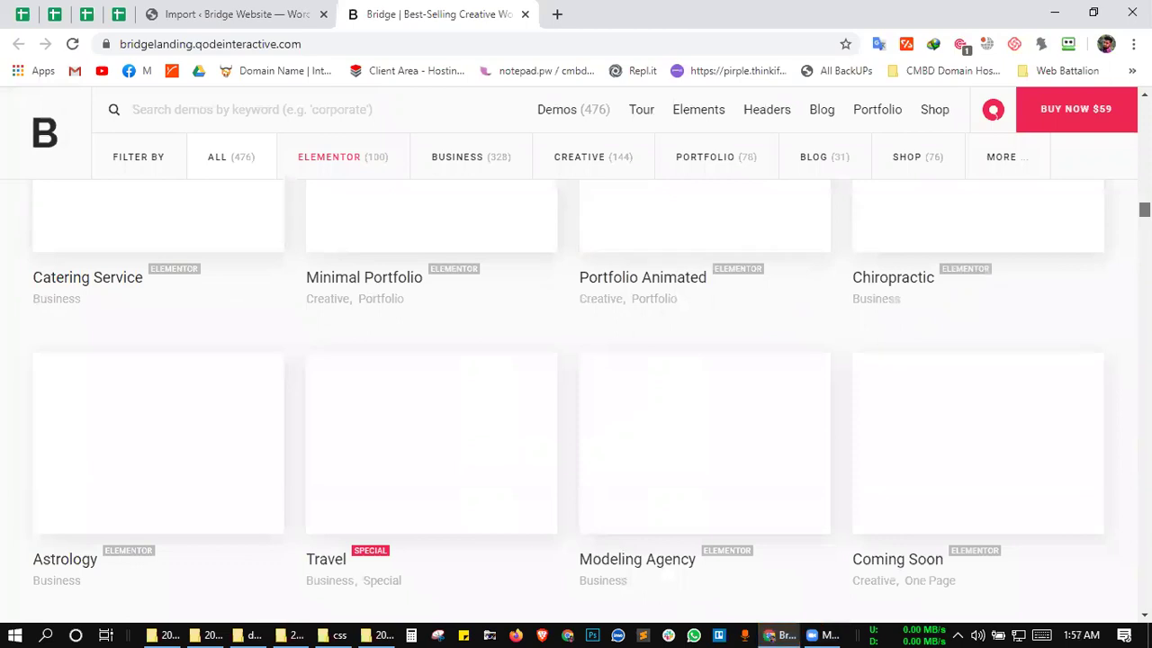
scroll(576, 512, "up", 5)
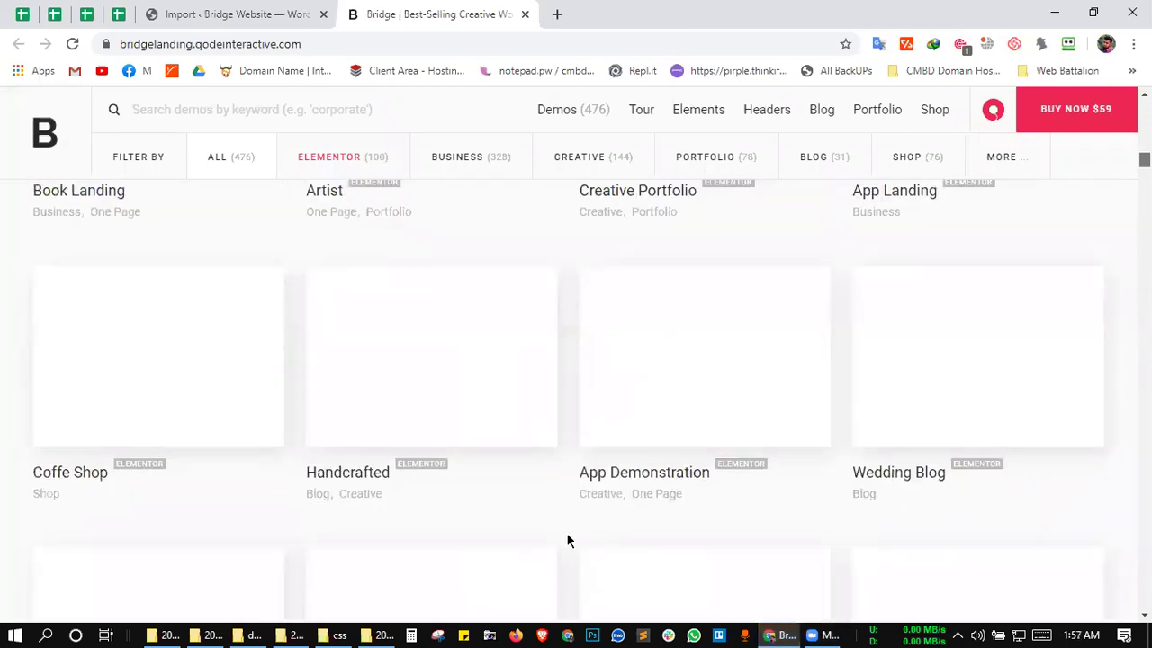
scroll(343, 428, "up", 3)
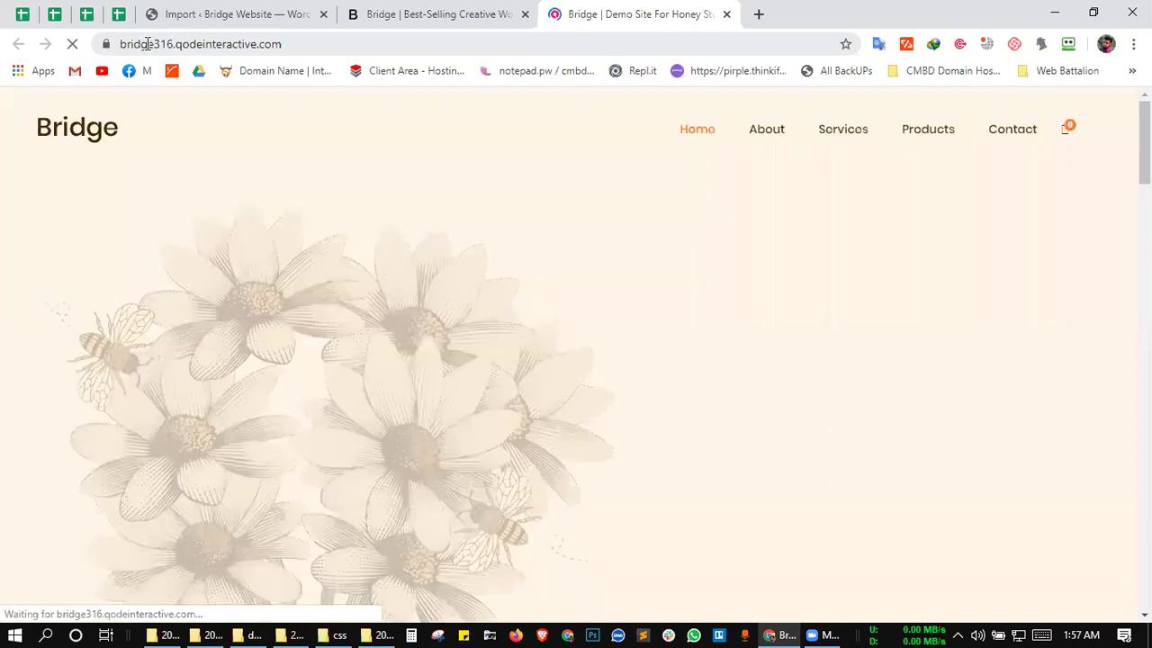
double_click(157, 43)
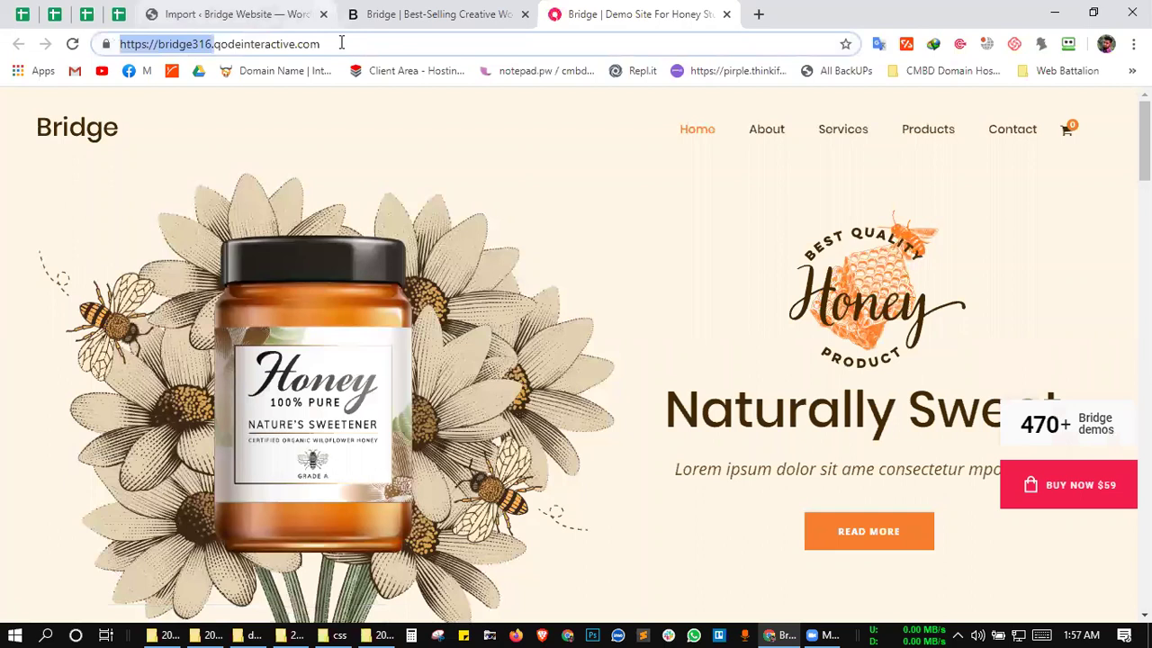
left_click(341, 43)
type("/asd23")
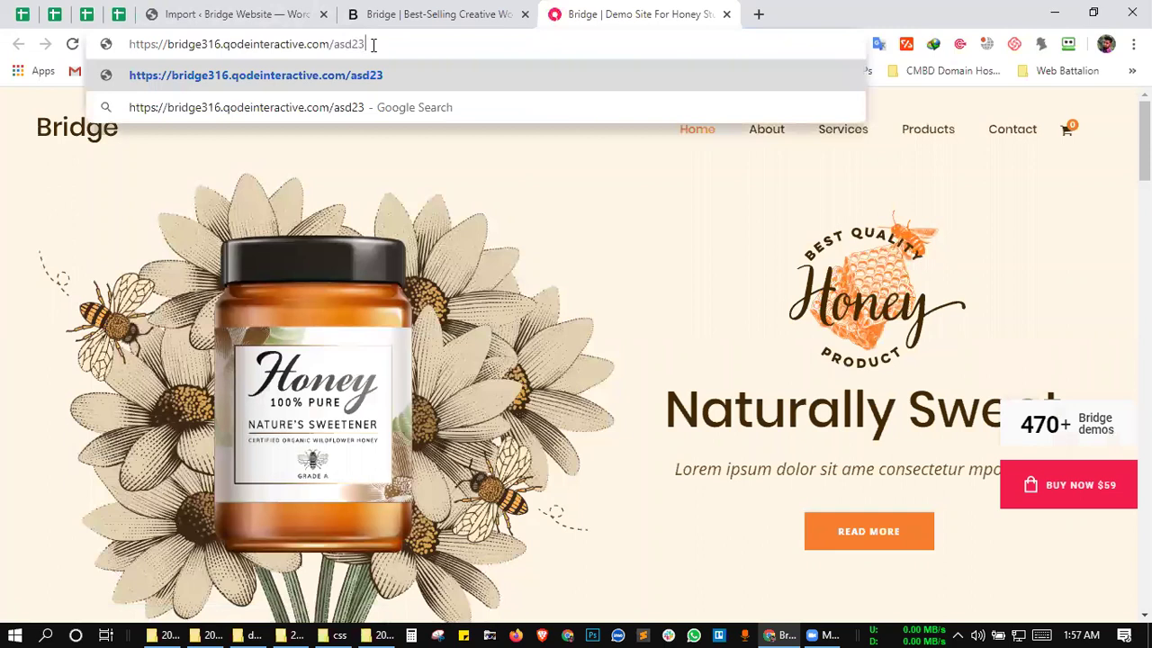
key("BackSpace")
key("BackSpace")
key("BackSpace")
key("BackSpace")
key("BackSpace")
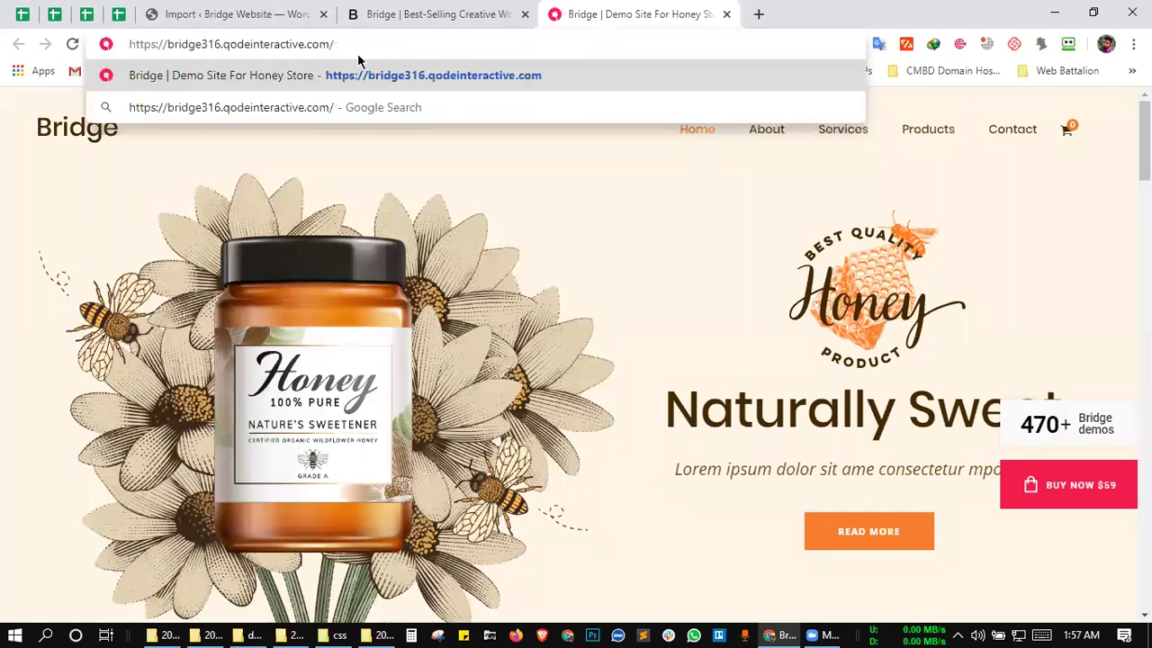
left_click(567, 219)
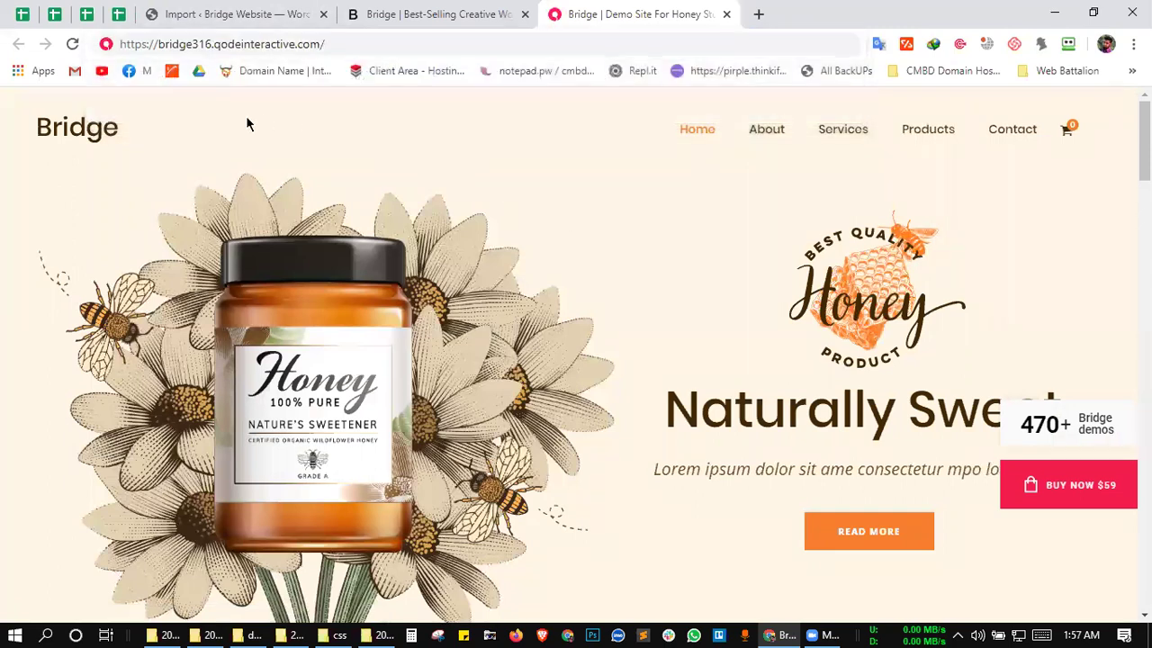
- Examine the demo number in the honey store demo's web address by highlighting it
left_click(209, 44)
left_click(210, 44)
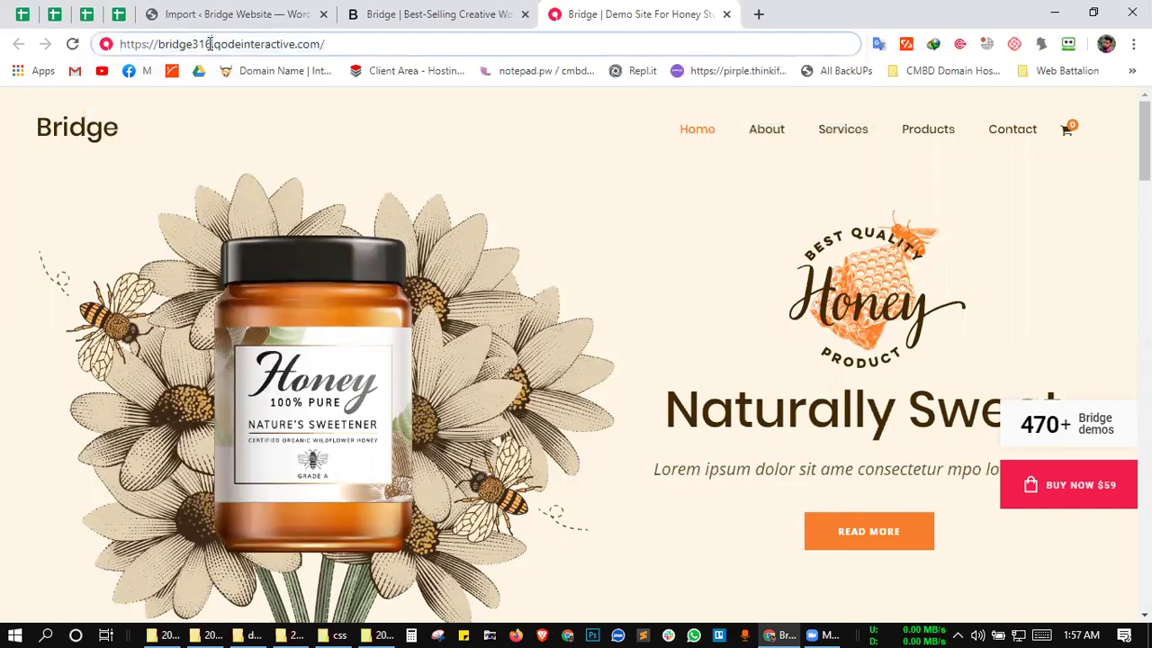
left_click_drag(208, 44, 192, 44)
left_click(494, 167)
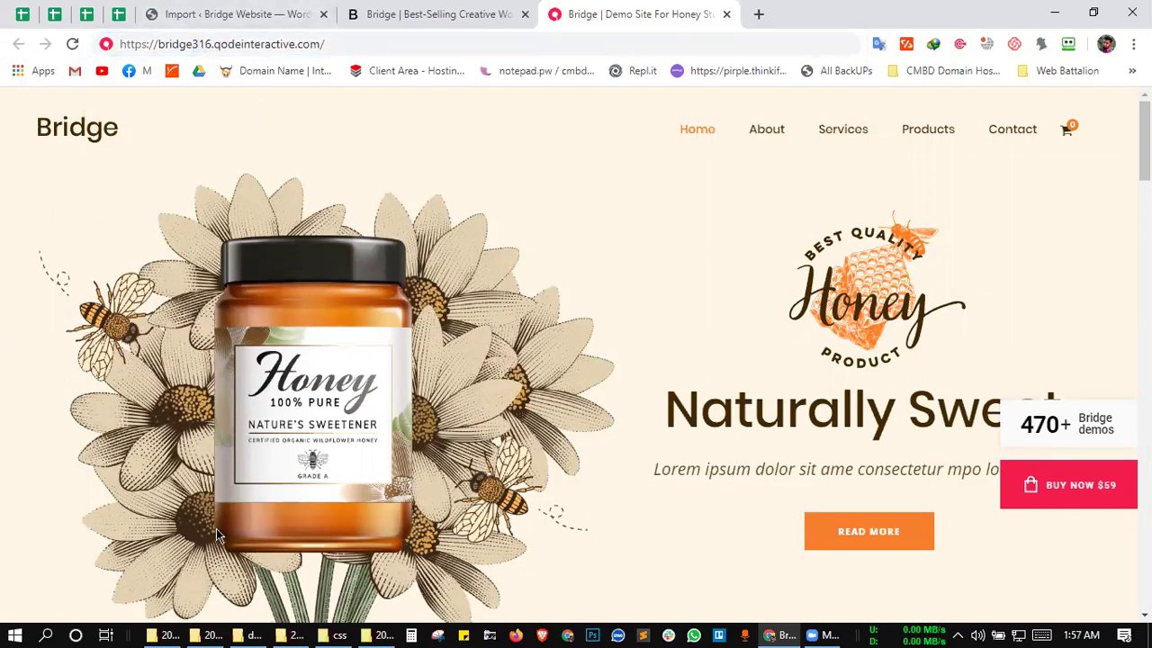
- Open index.html from the demos folder inside the bridge-v20.7 package's xml export folder
left_click(335, 636)
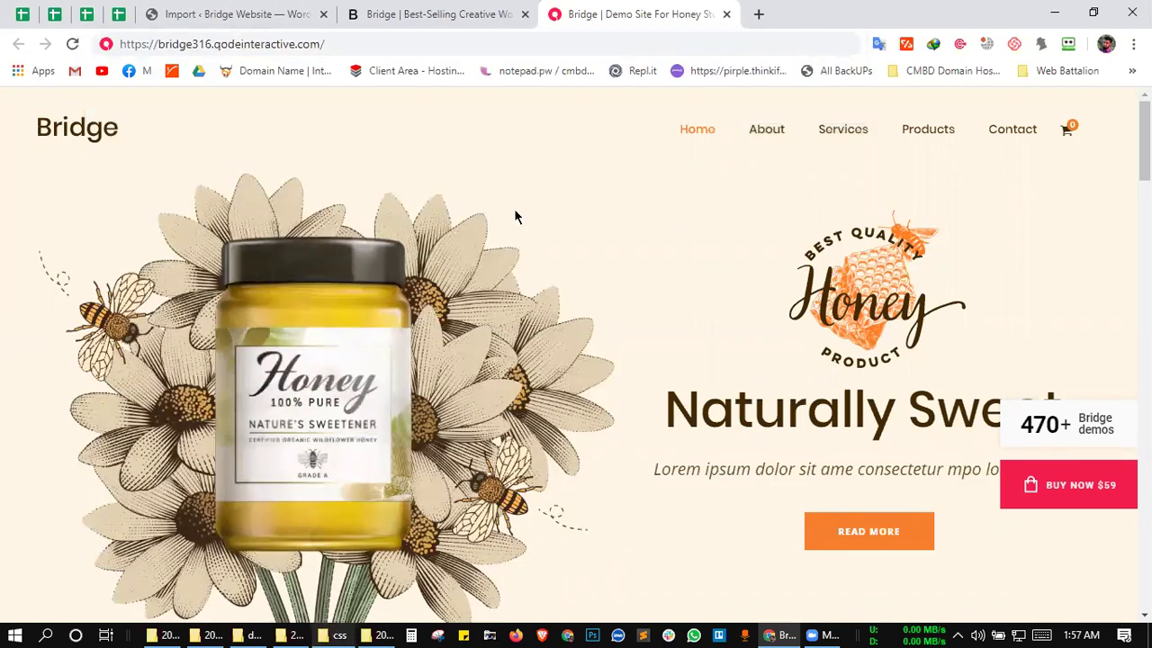
left_click(601, 306)
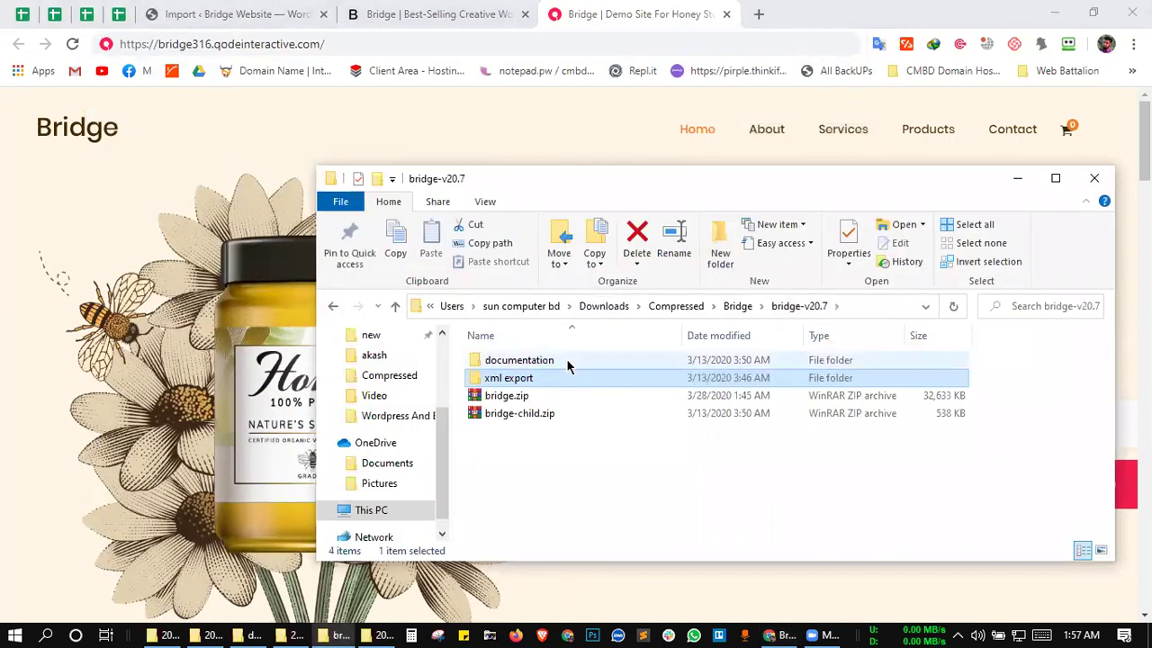
left_click(528, 412)
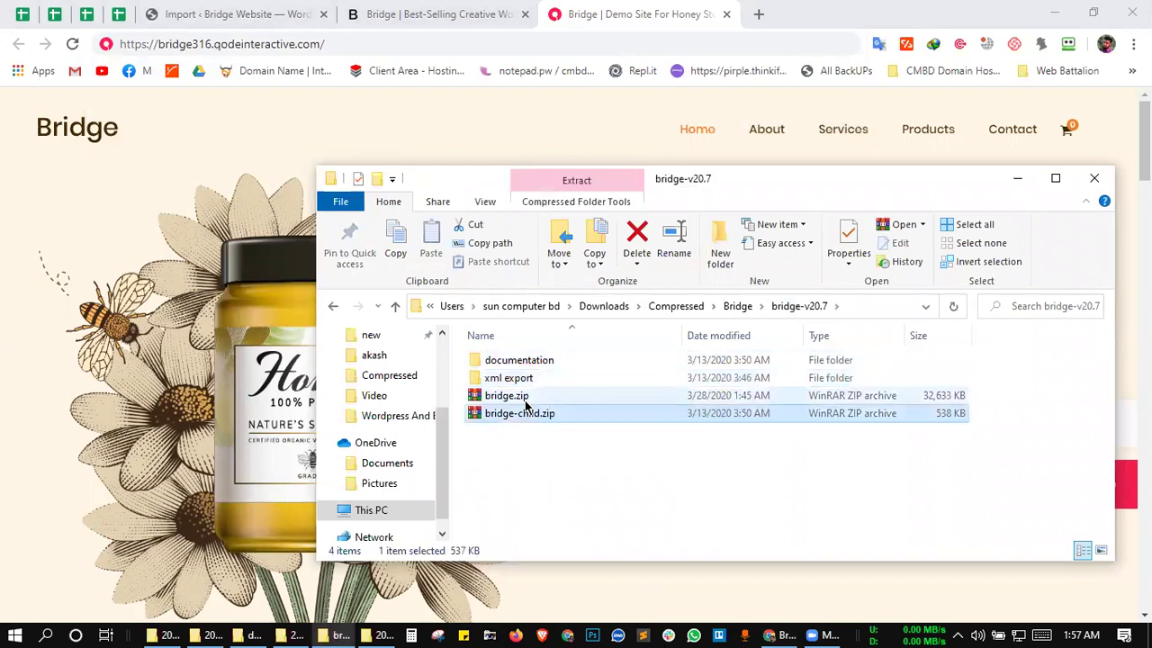
left_click(527, 400)
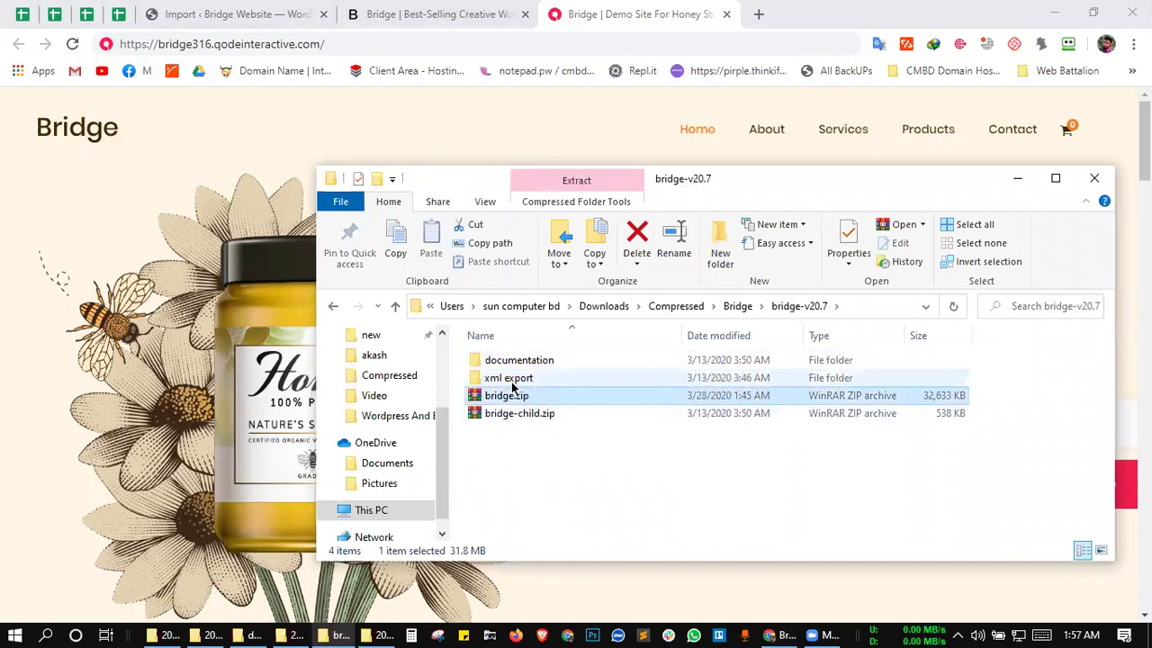
left_click(513, 381)
double_click(555, 386)
double_click(550, 366)
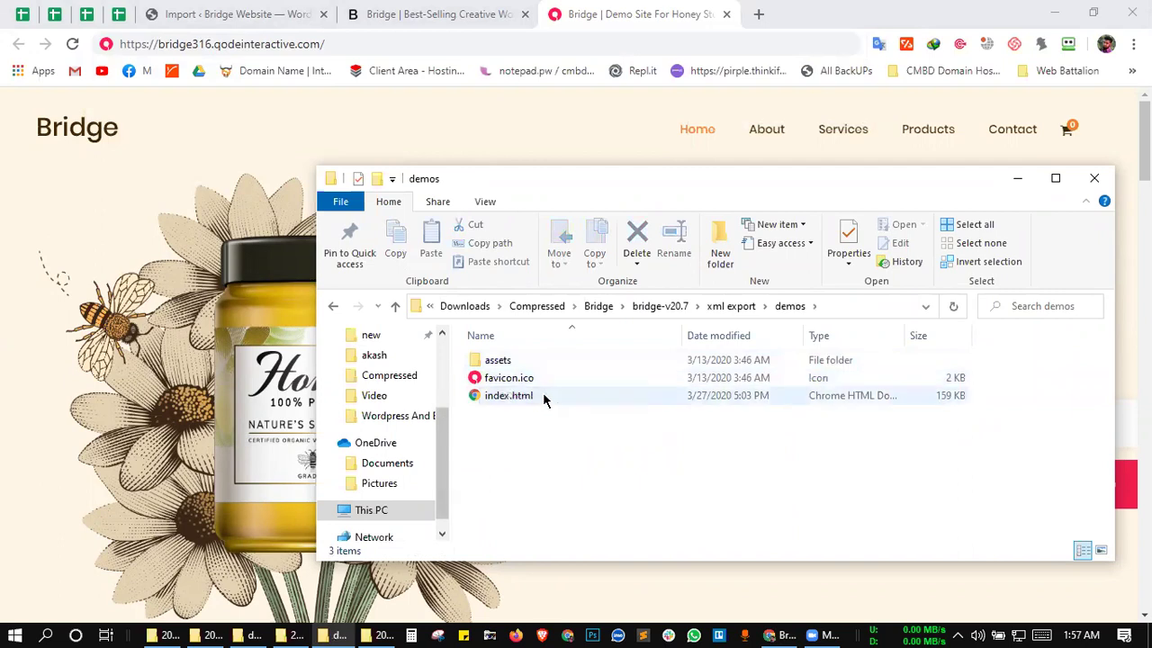
double_click(569, 399)
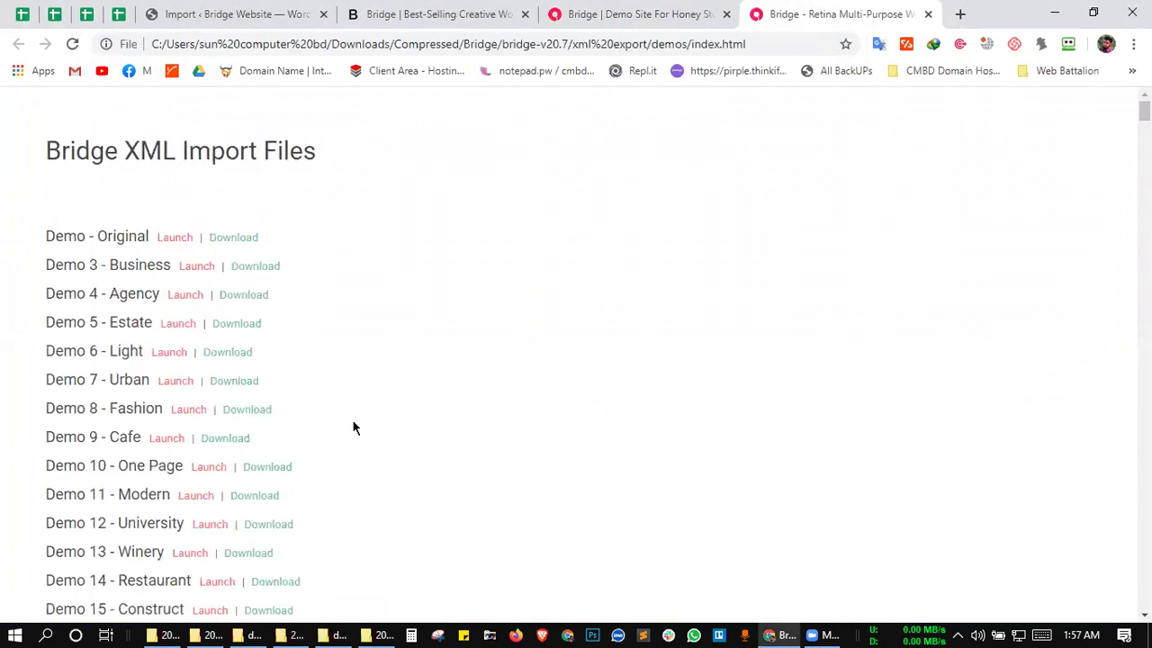
- Check the honey demo's number in its web address and locate the New Demo 316 - Honey entry in the XML import files list
scroll(353, 429, "down", 1)
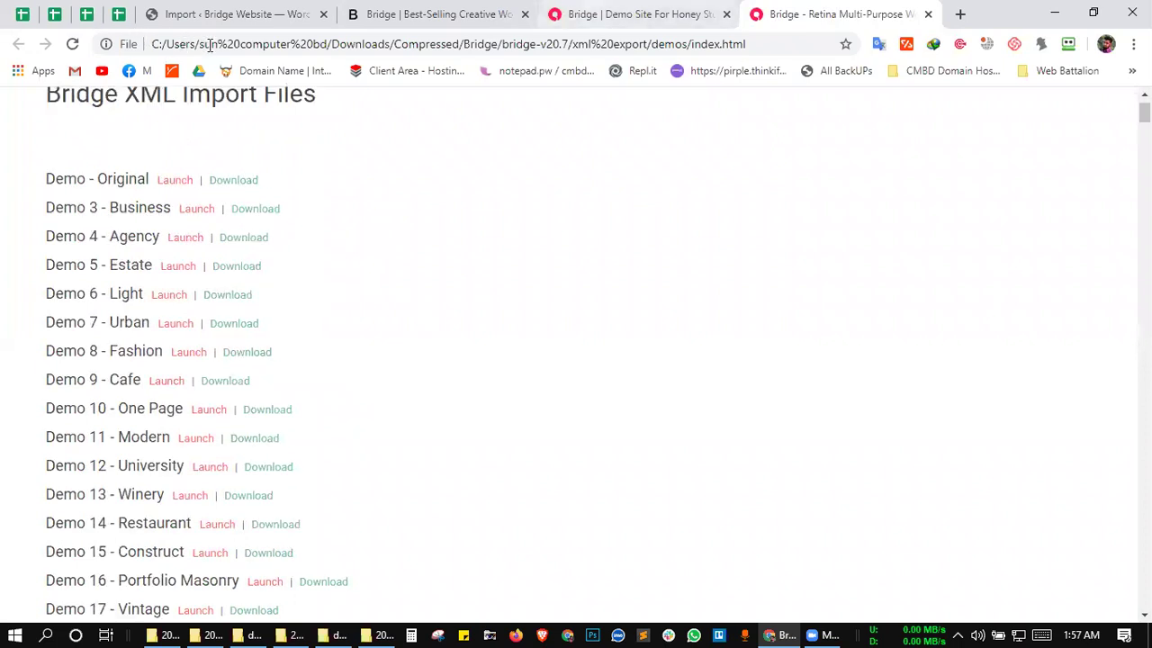
key("ctrl+shift+Tab")
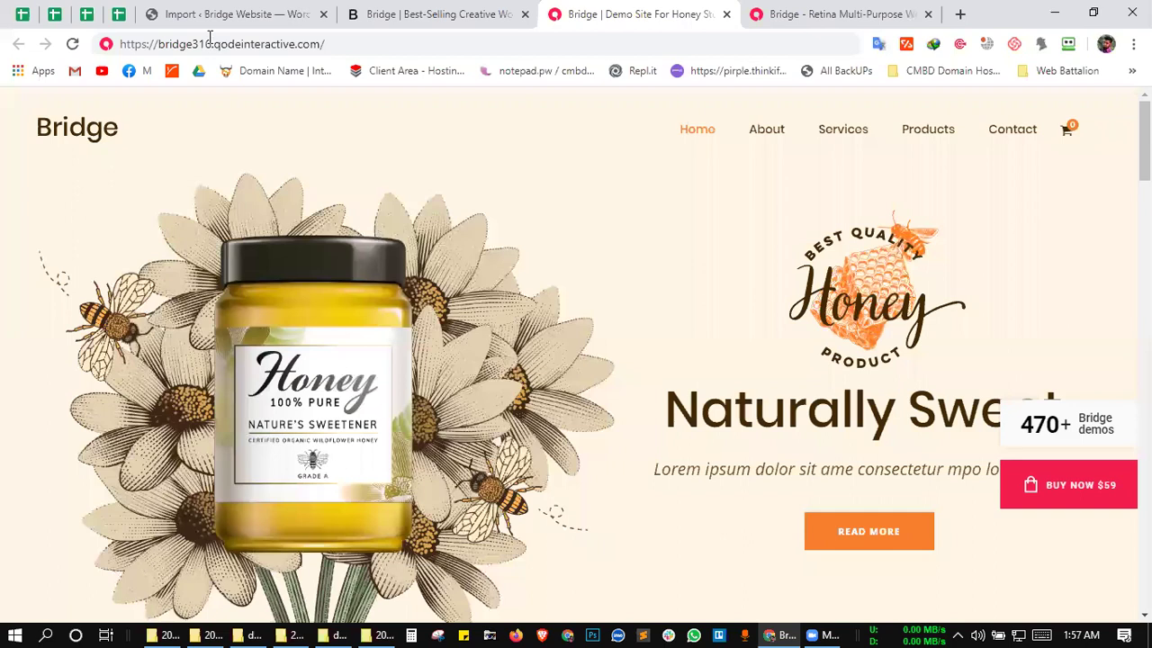
left_click(167, 43)
left_click(834, 10)
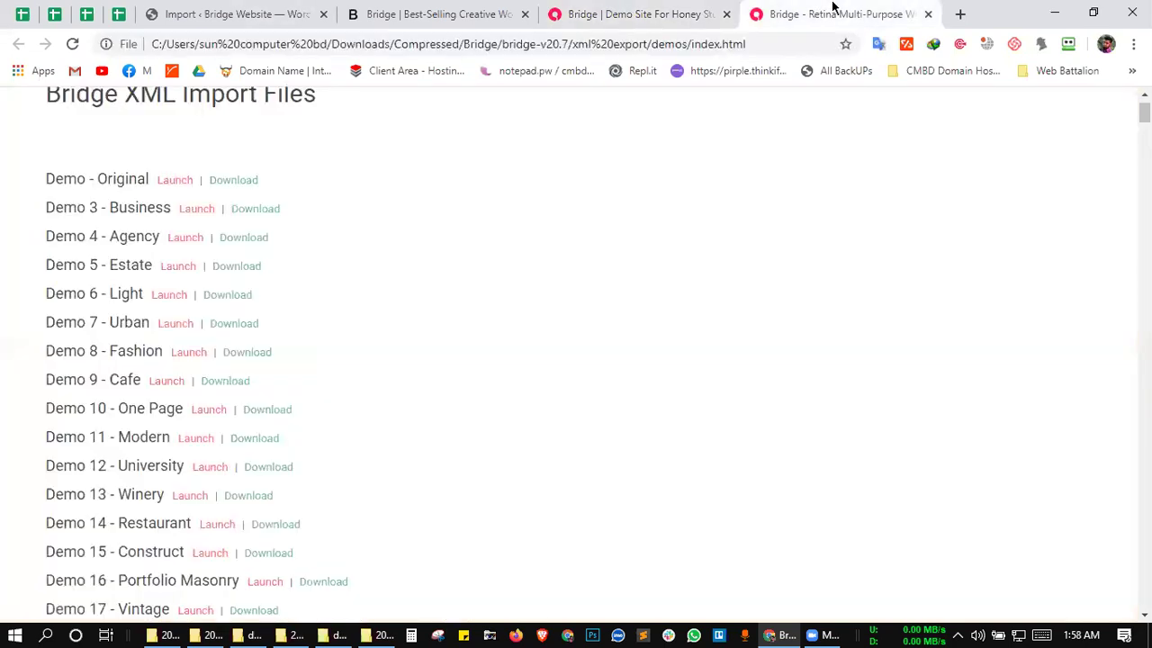
scroll(419, 397, "down", 20)
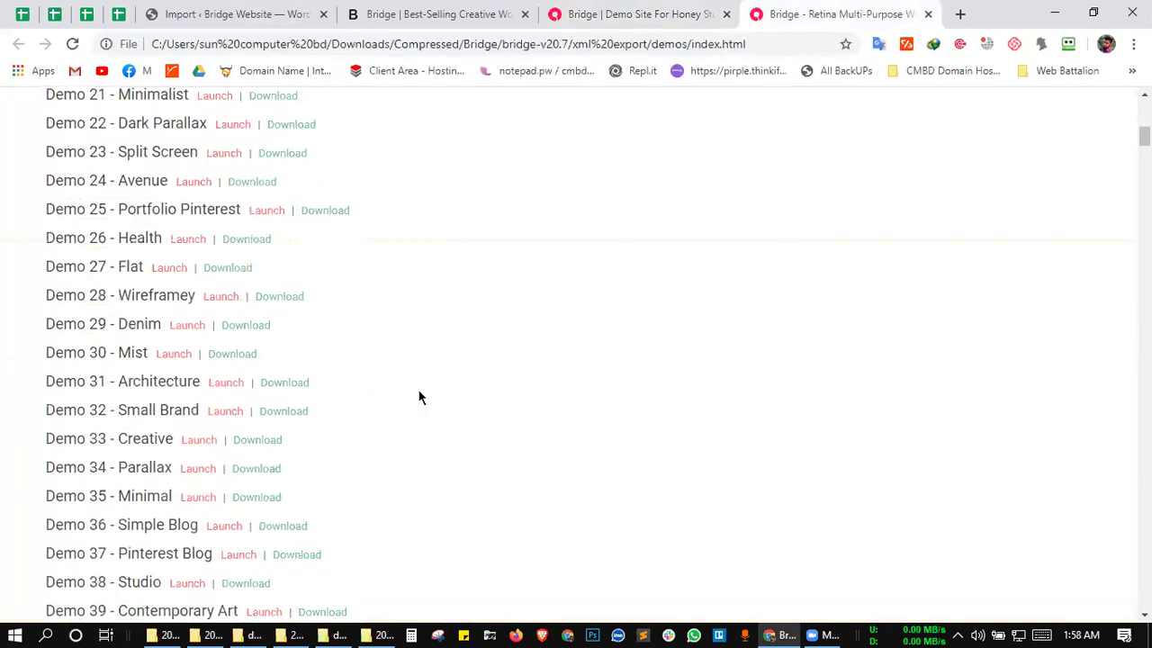
scroll(418, 397, "down", 20)
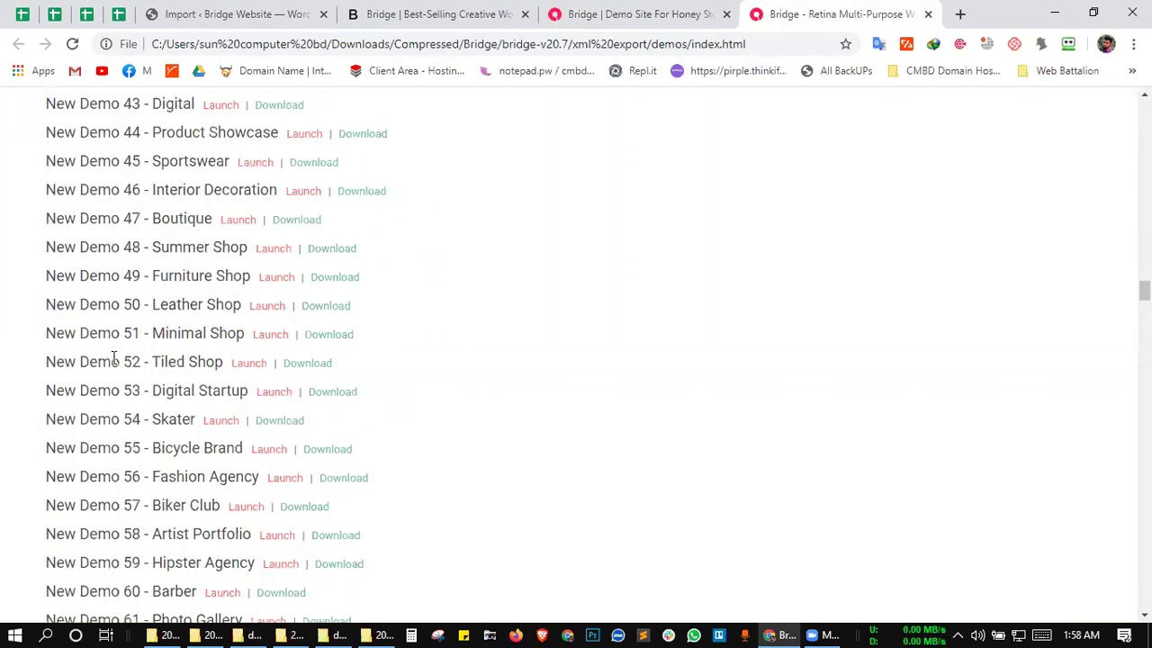
left_click_drag(25, 396, 107, 376)
left_click(139, 378)
scroll(139, 378, "down", 6)
scroll(140, 378, "down", 20)
scroll(138, 378, "down", 5)
scroll(139, 376, "up", 10)
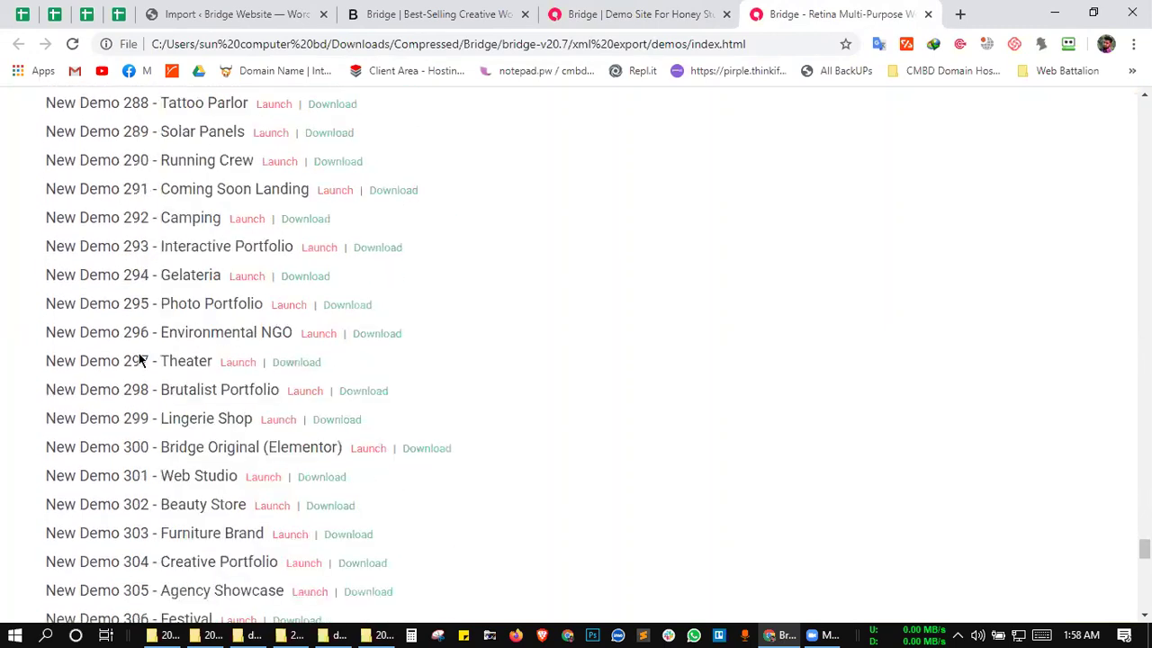
scroll(139, 360, "down", 4)
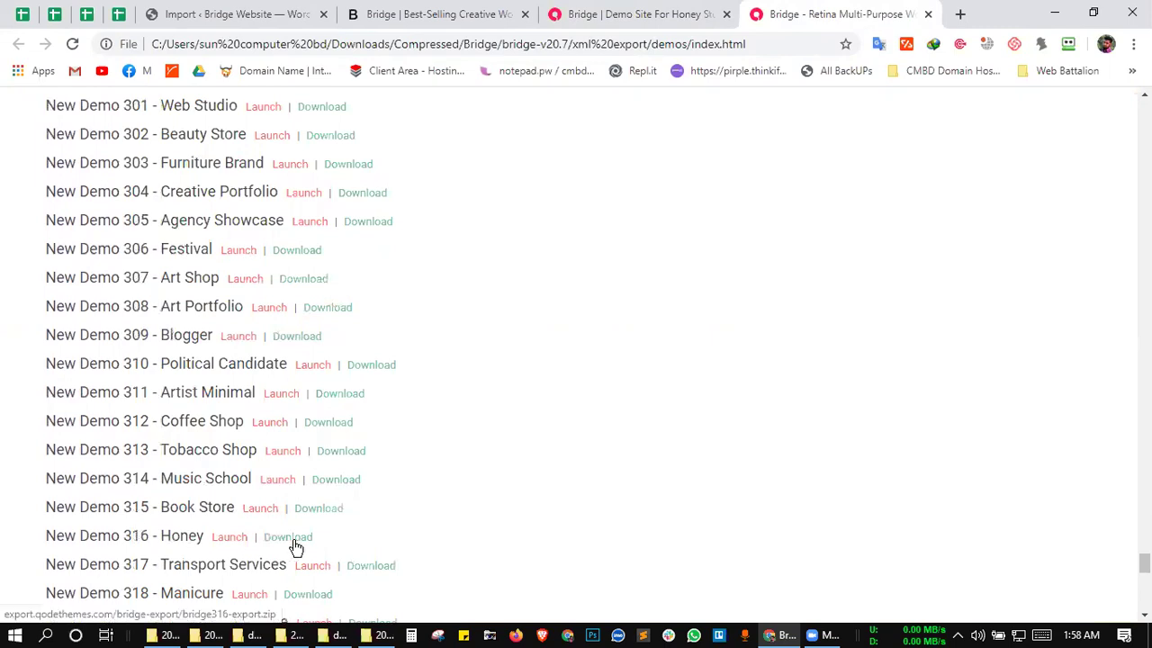
- Look through the Bridge and Downloads folders in File Explorer for the demo files, and close the window
left_click(338, 634)
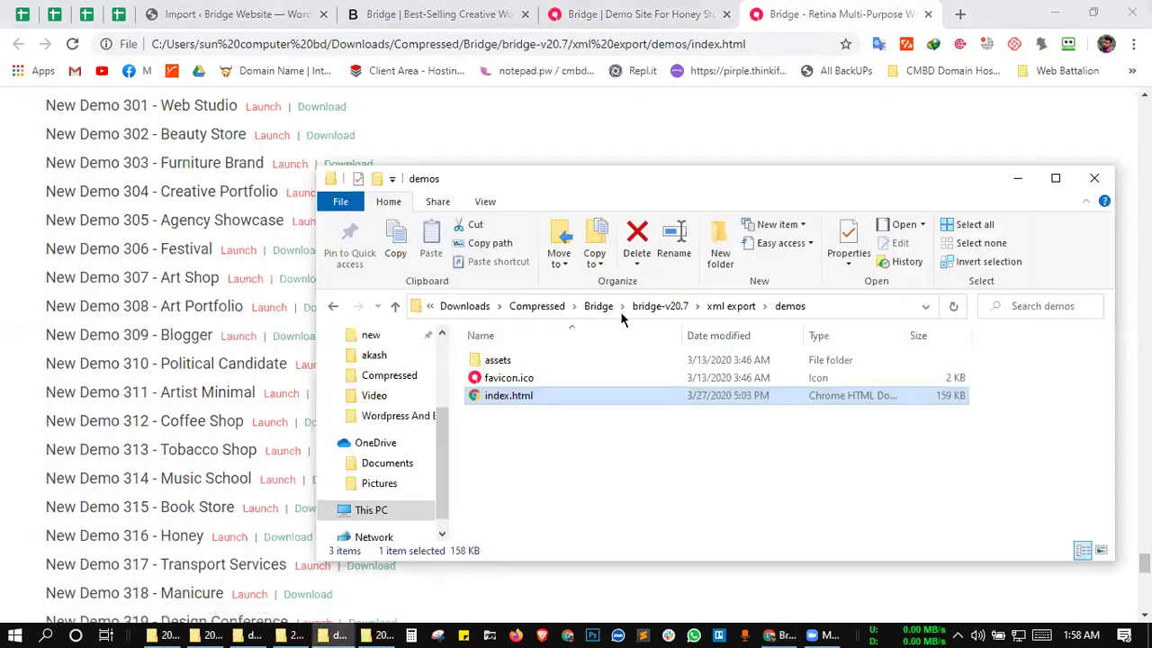
left_click(600, 307)
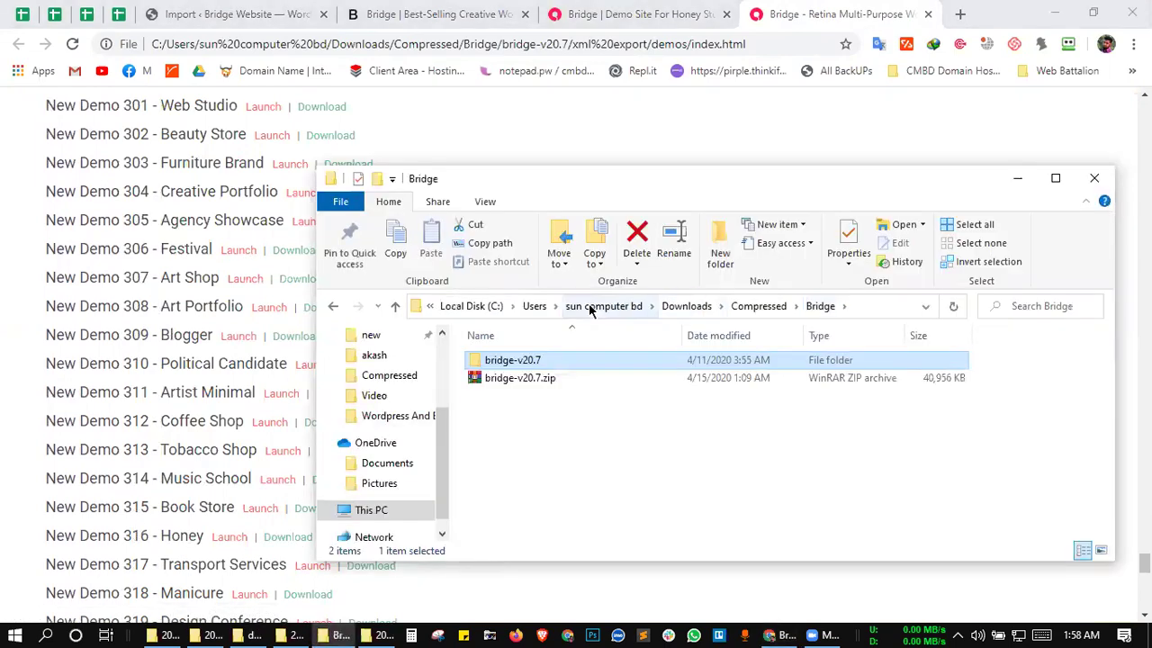
left_click(596, 309)
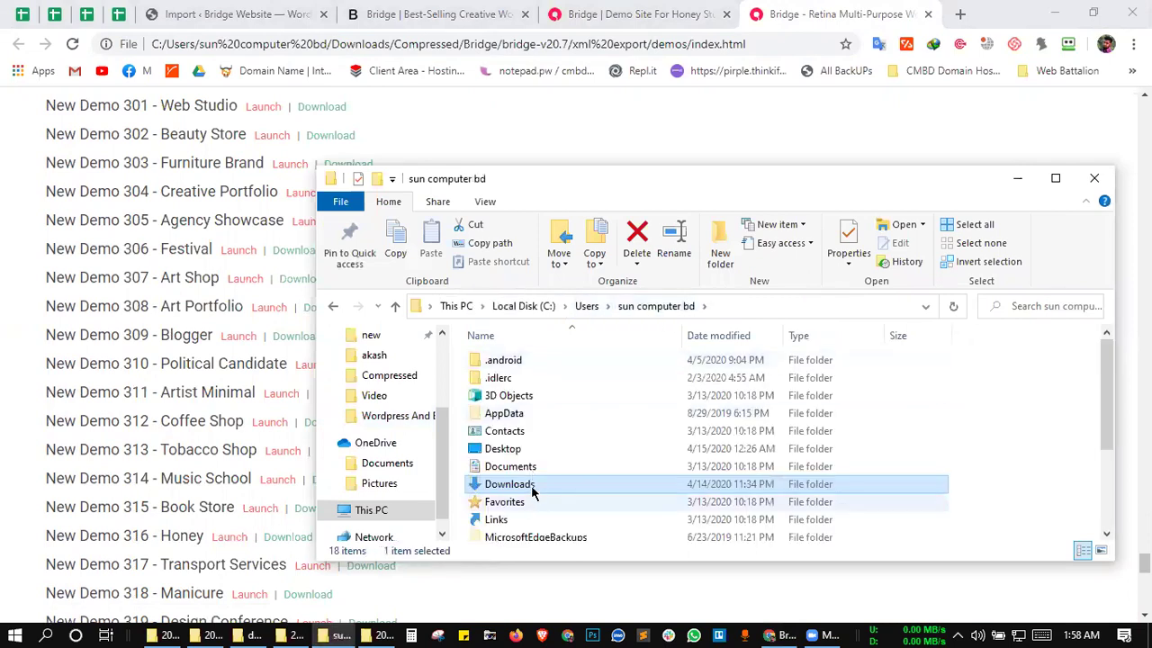
double_click(652, 480)
scroll(658, 445, "down", 10)
scroll(666, 436, "down", 8)
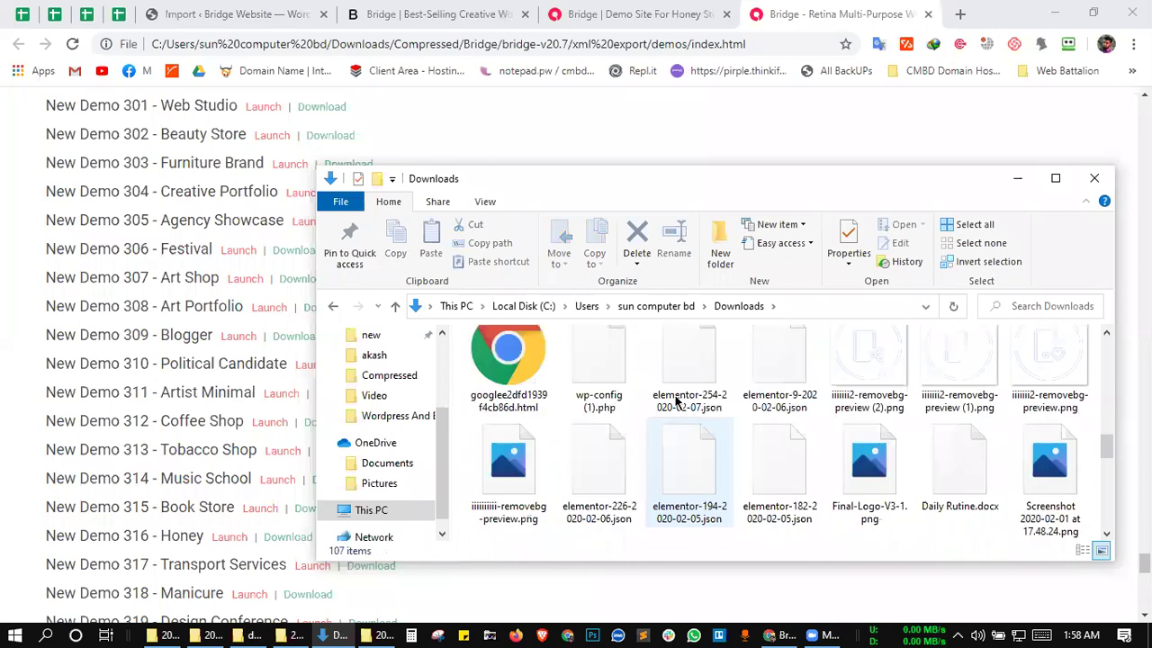
scroll(727, 416, "up", 15)
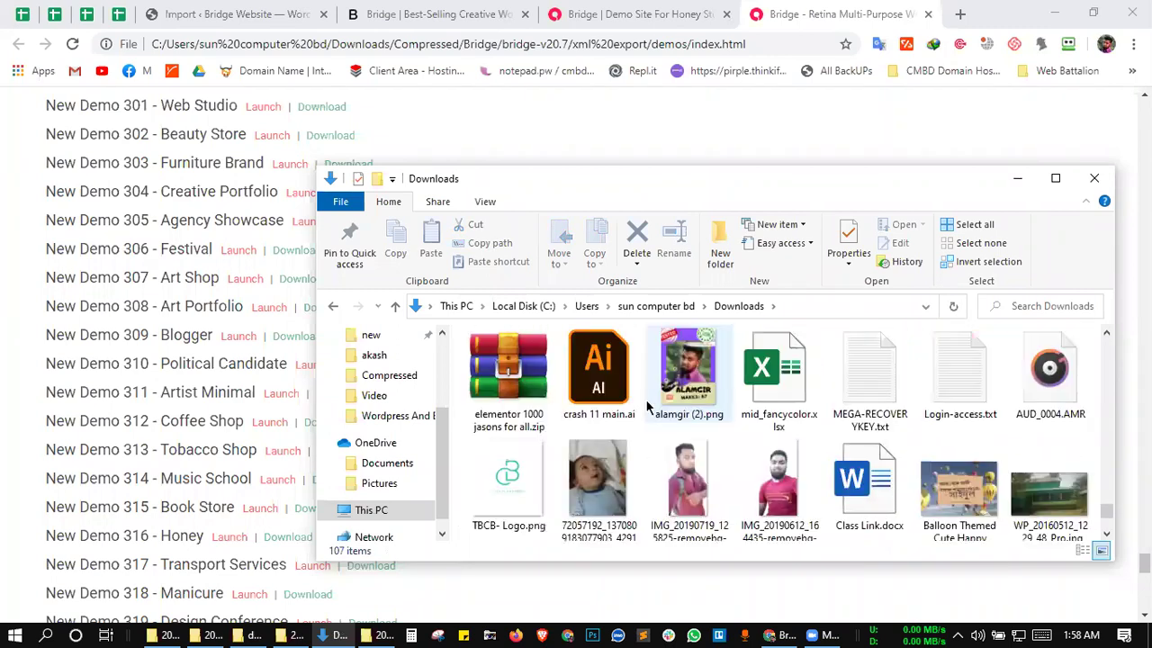
scroll(549, 450, "down", 5)
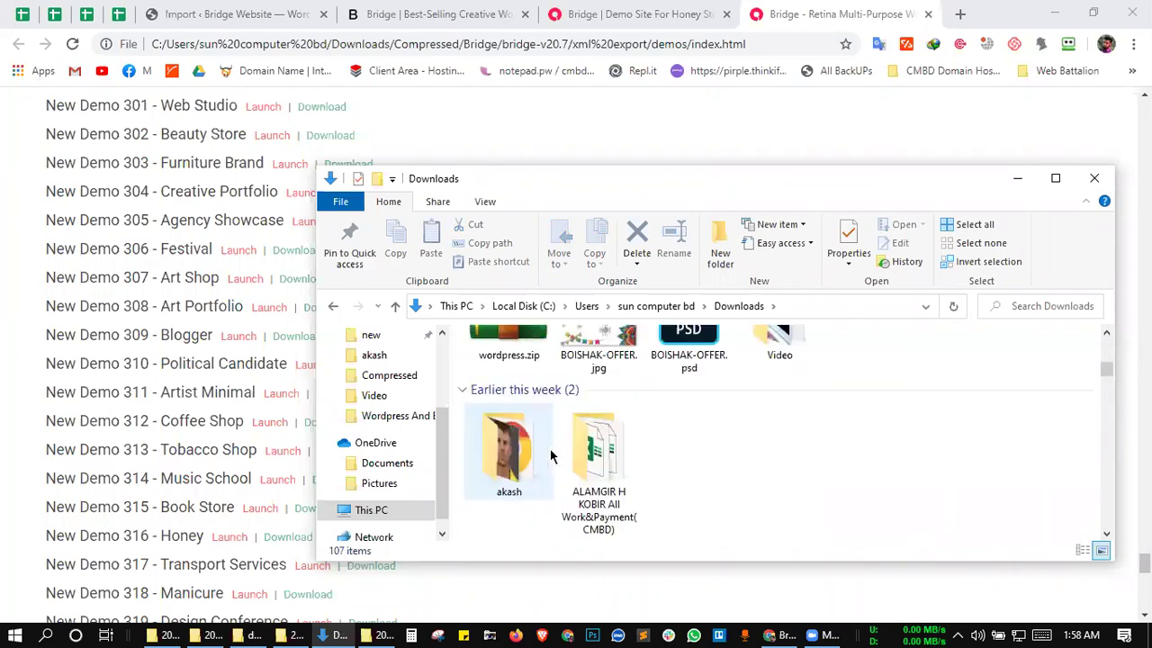
scroll(551, 457, "up", 4)
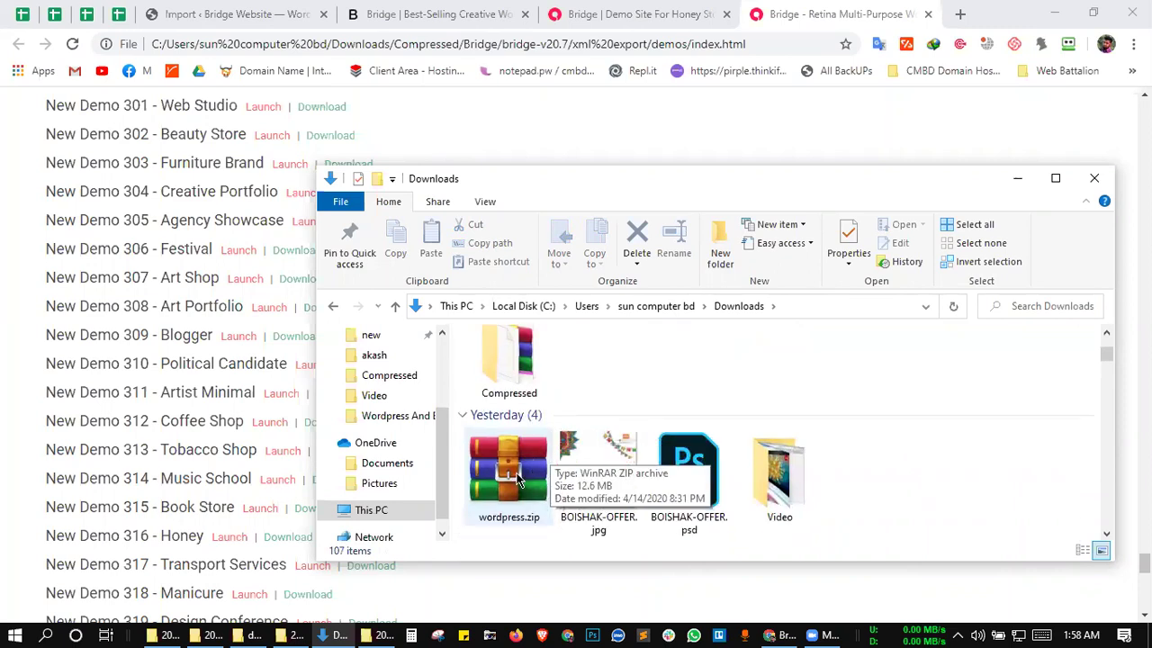
left_click(522, 475)
scroll(829, 456, "down", 1)
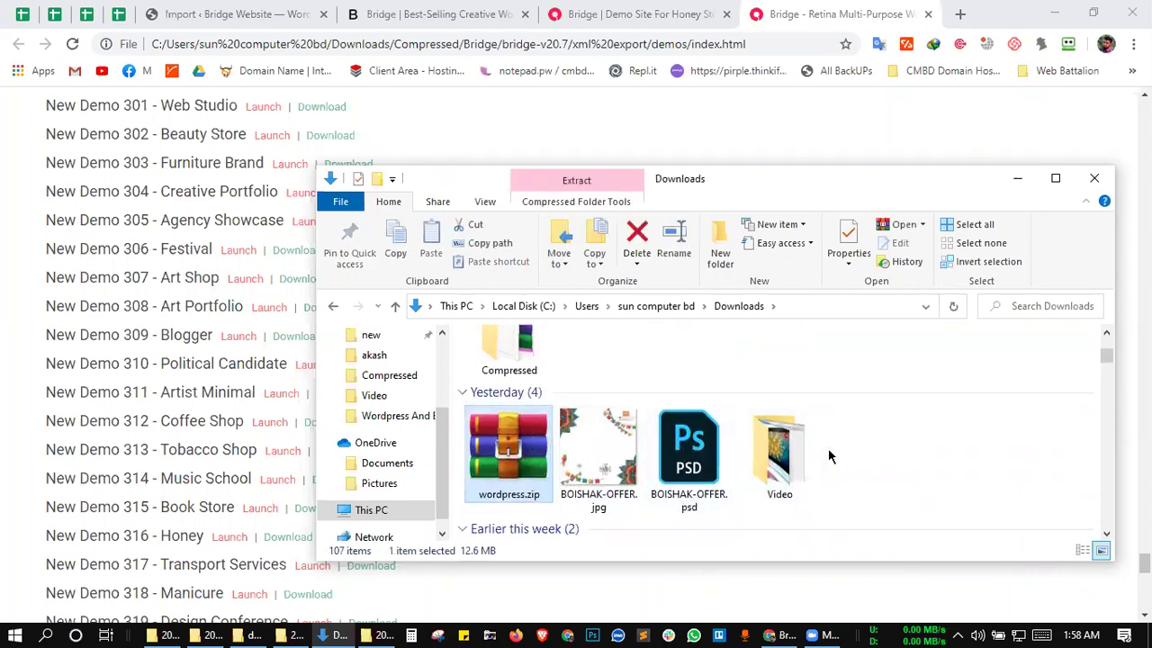
scroll(830, 456, "down", 5)
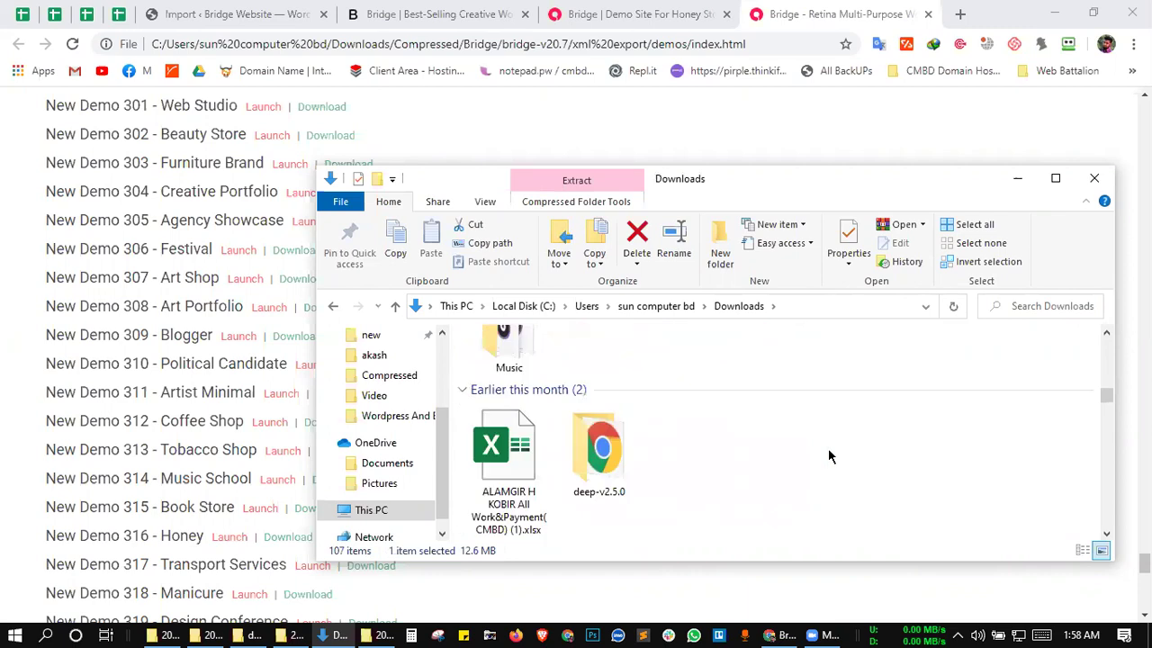
left_click(1091, 183)
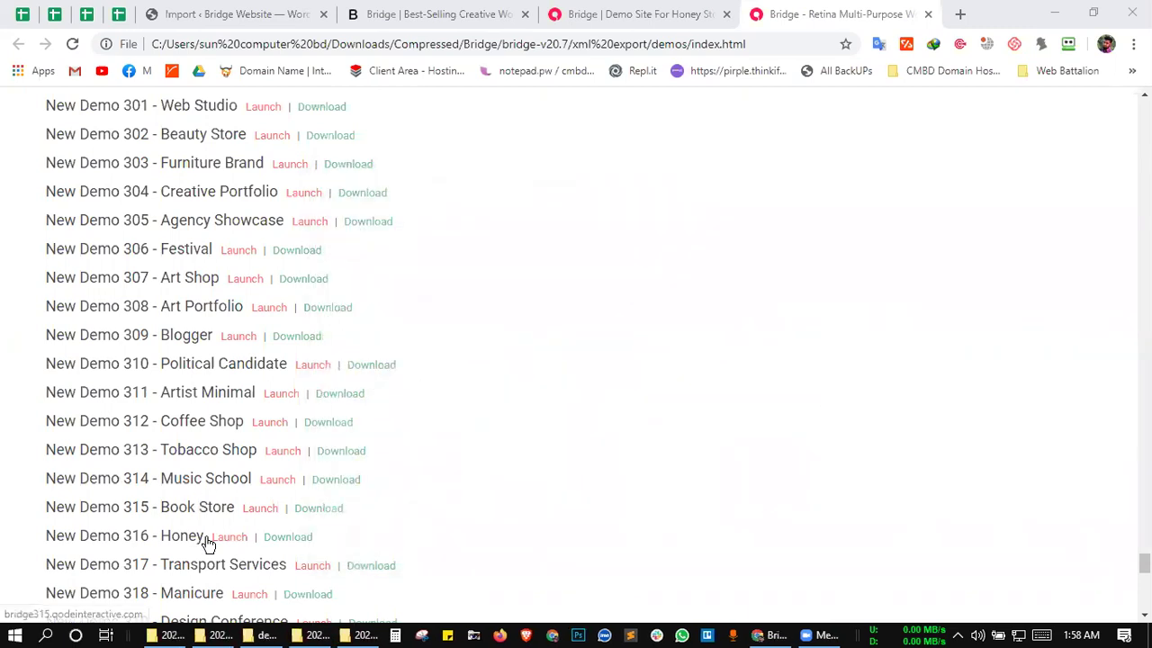
- Download the New Demo 316 - Honey export as a numbered duplicate, show it in its folder and select bridge316-export.xml
left_click(288, 540)
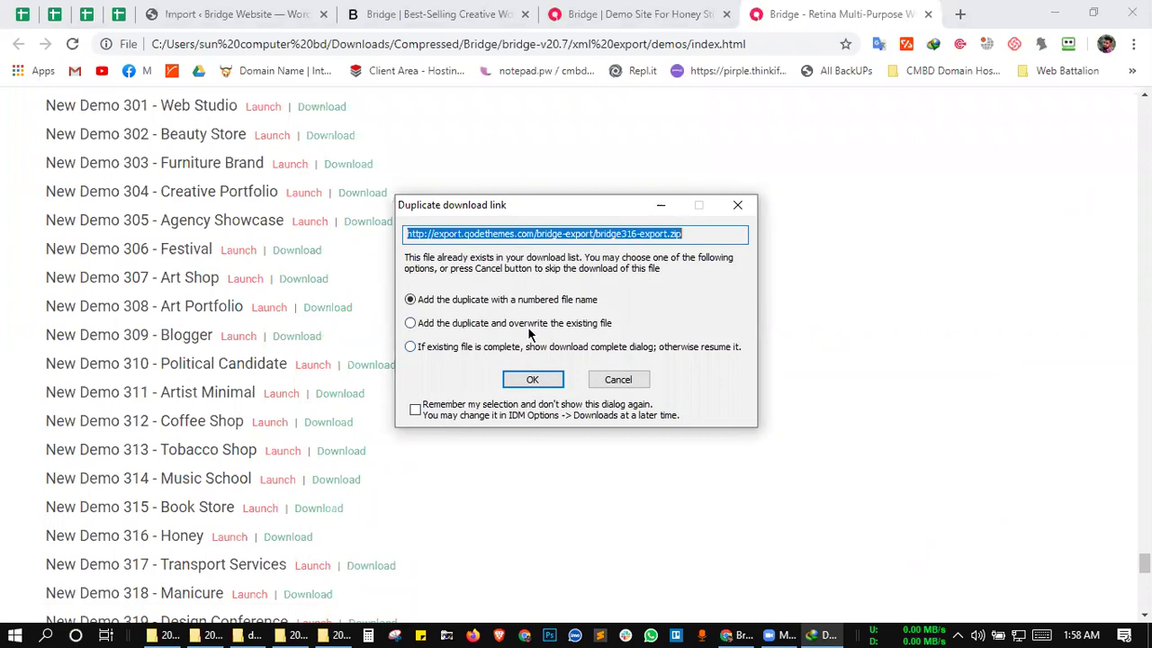
left_click(538, 378)
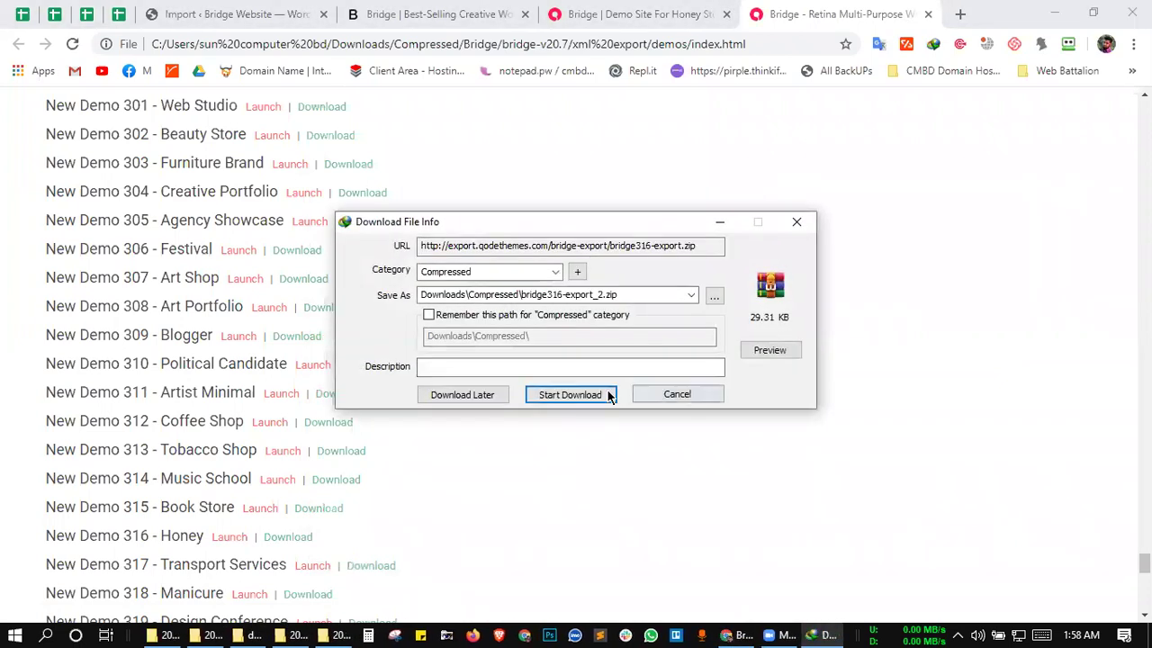
left_click(590, 397)
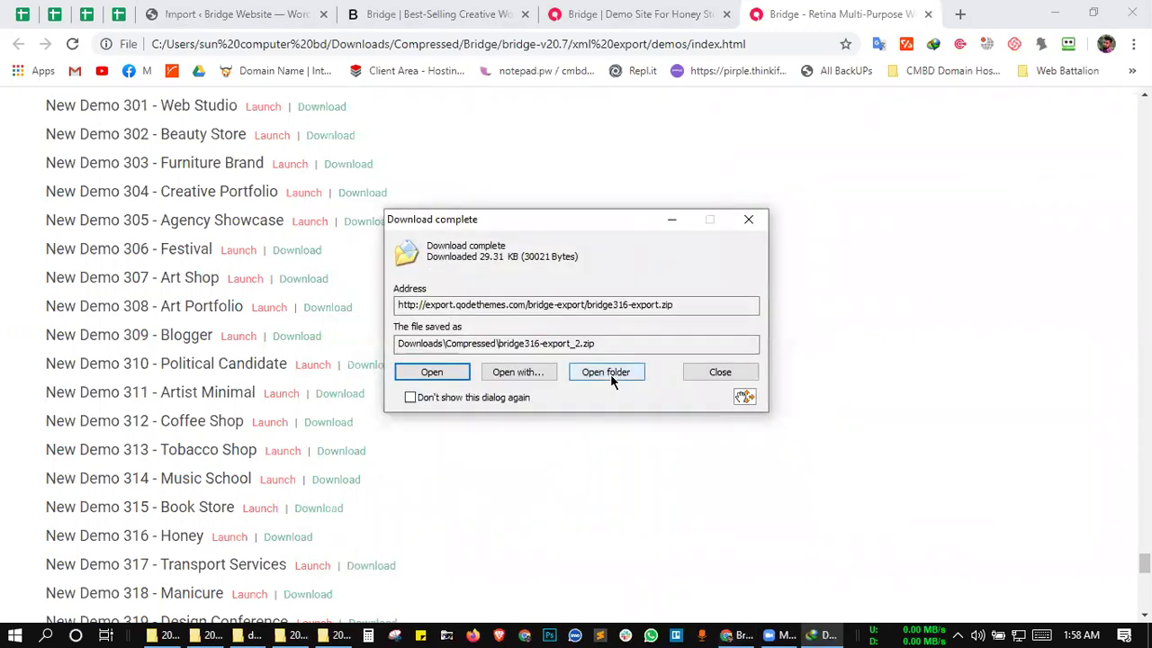
left_click(610, 374)
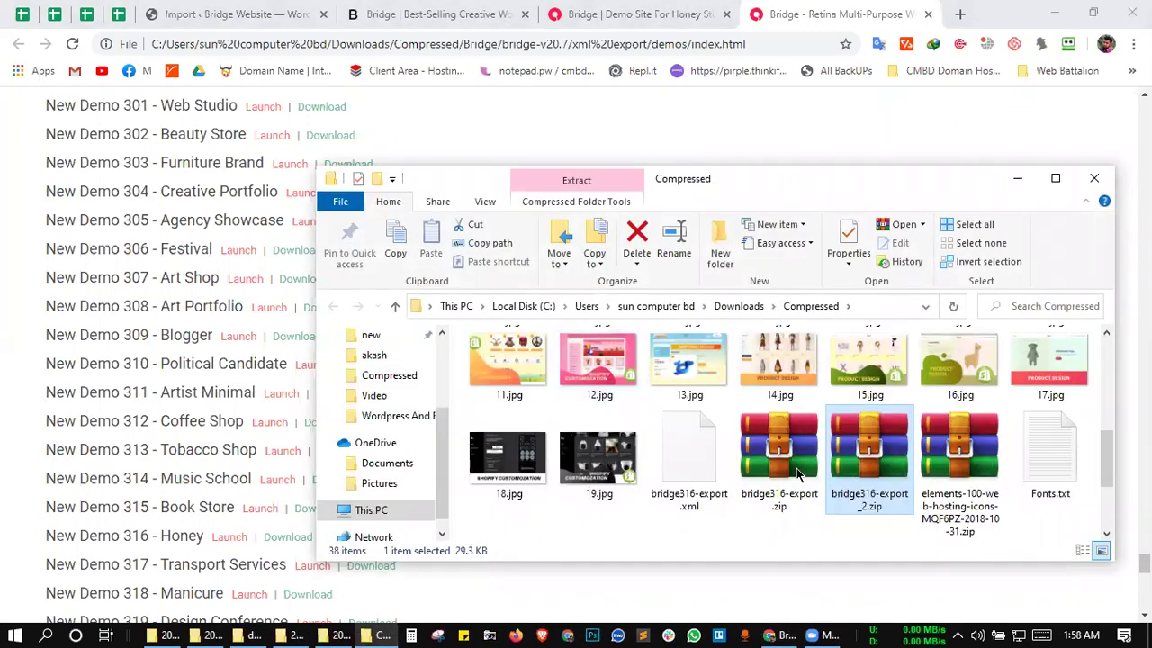
left_click(692, 462)
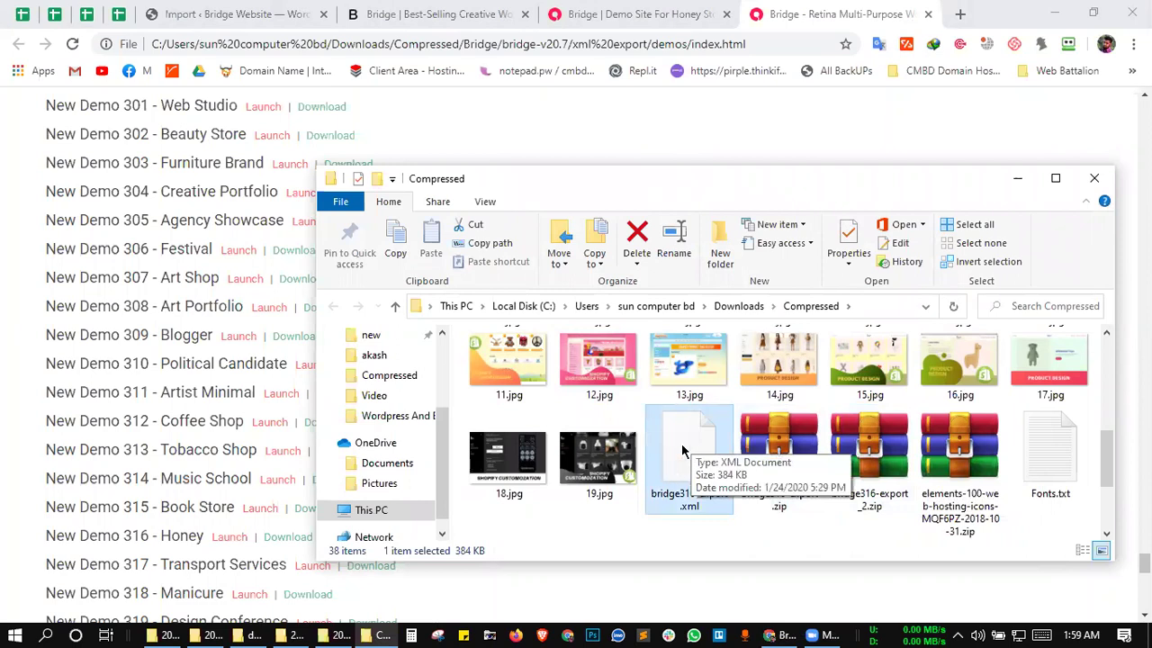
- Return to the WordPress admin site and run the WordPress importer again from the list of import systems
left_click(270, 14)
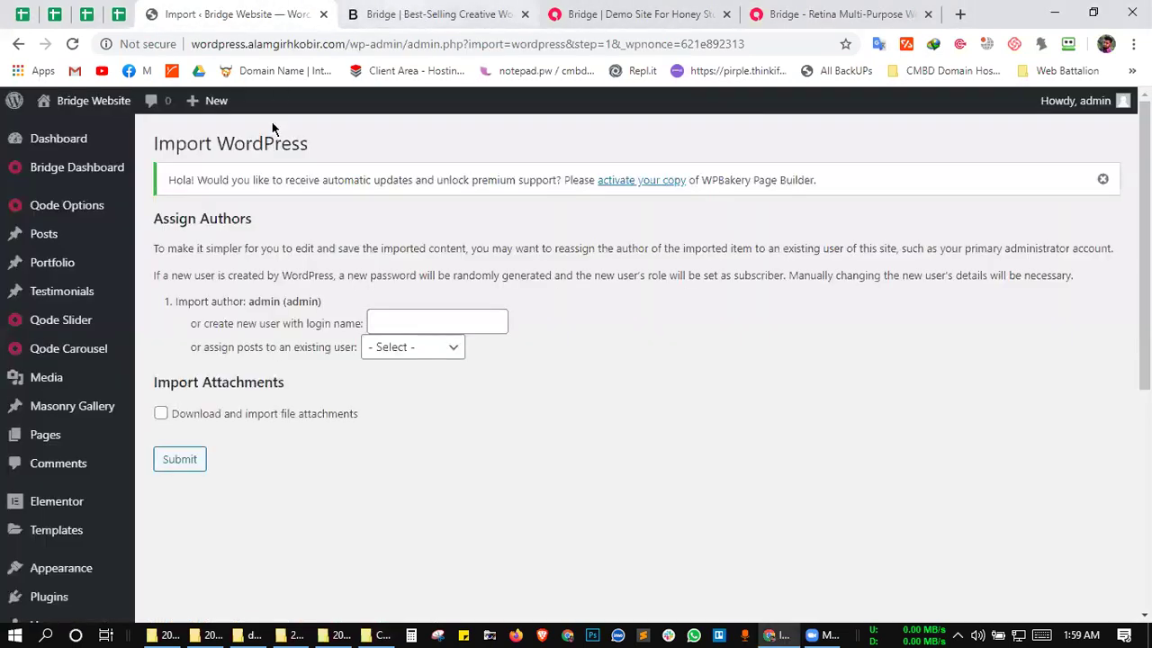
key("ctrl+Tab")
key("ctrl+shift+Tab")
scroll(291, 468, "down", 5)
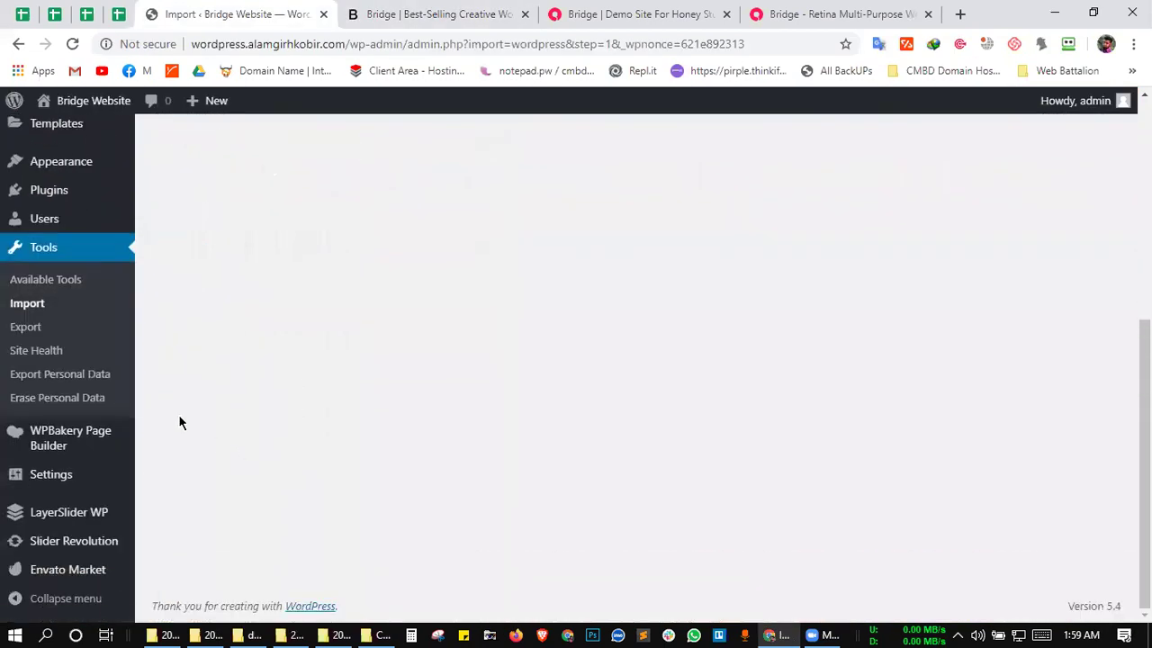
scroll(401, 205, "up", 4)
scroll(270, 324, "up", 1)
scroll(98, 360, "down", 5)
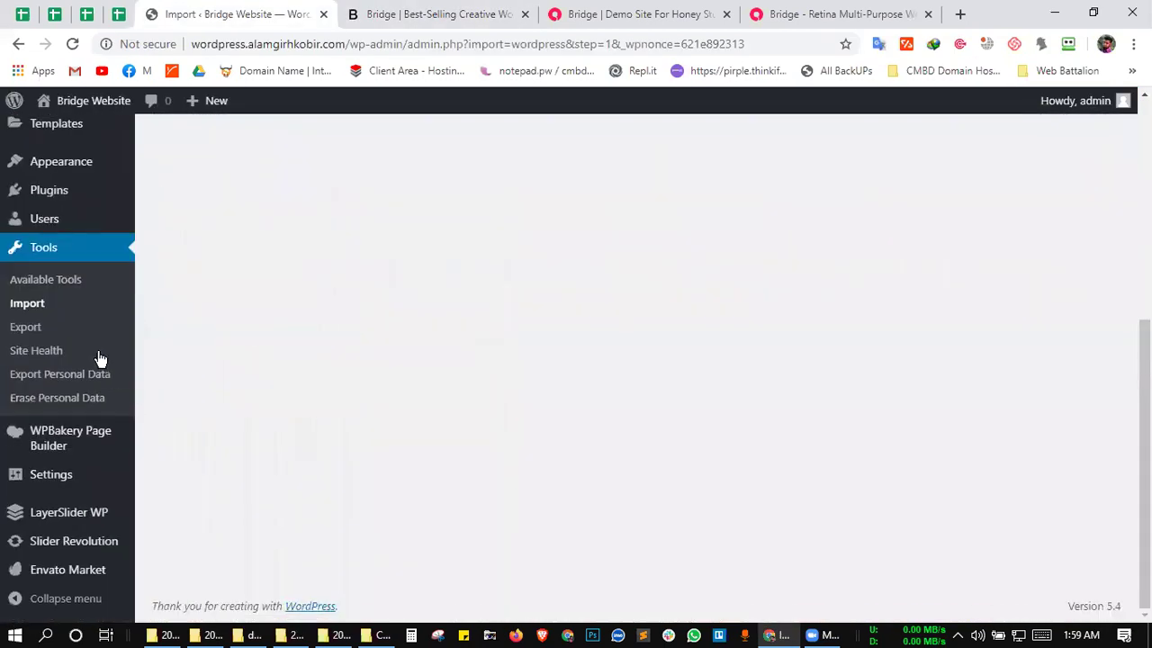
left_click(41, 303)
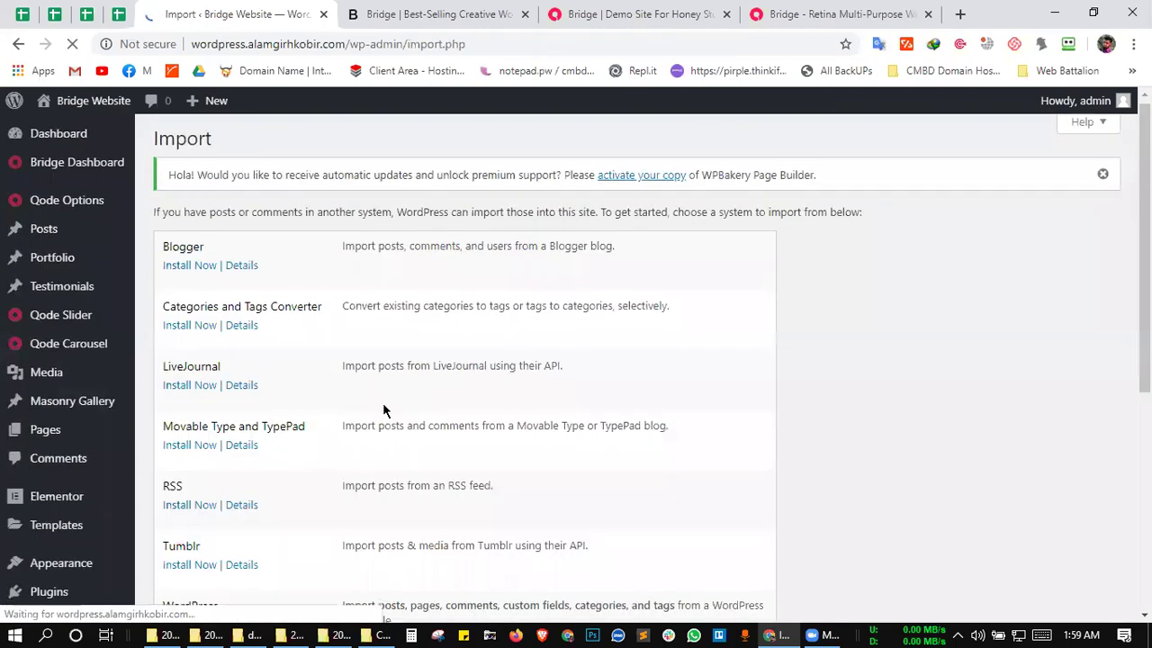
scroll(383, 405, "down", 2)
scroll(383, 402, "down", 2)
left_click(202, 306)
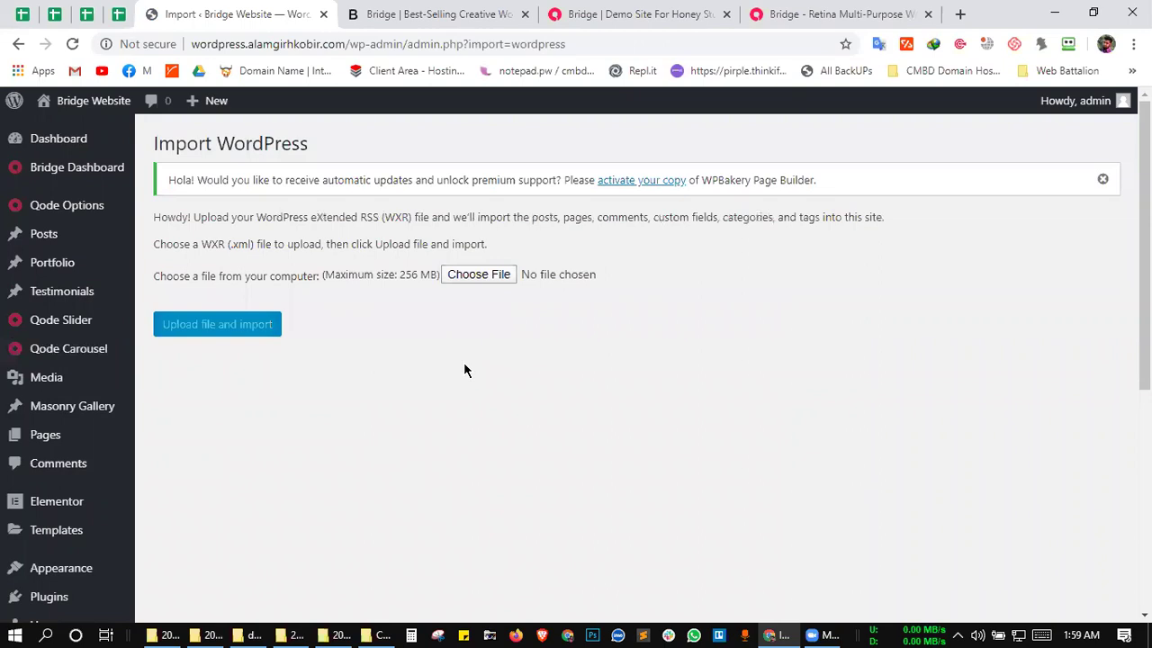
- Choose bridge316-export.xml from the Compressed downloads folder as the WordPress import file and upload it
left_click(487, 276)
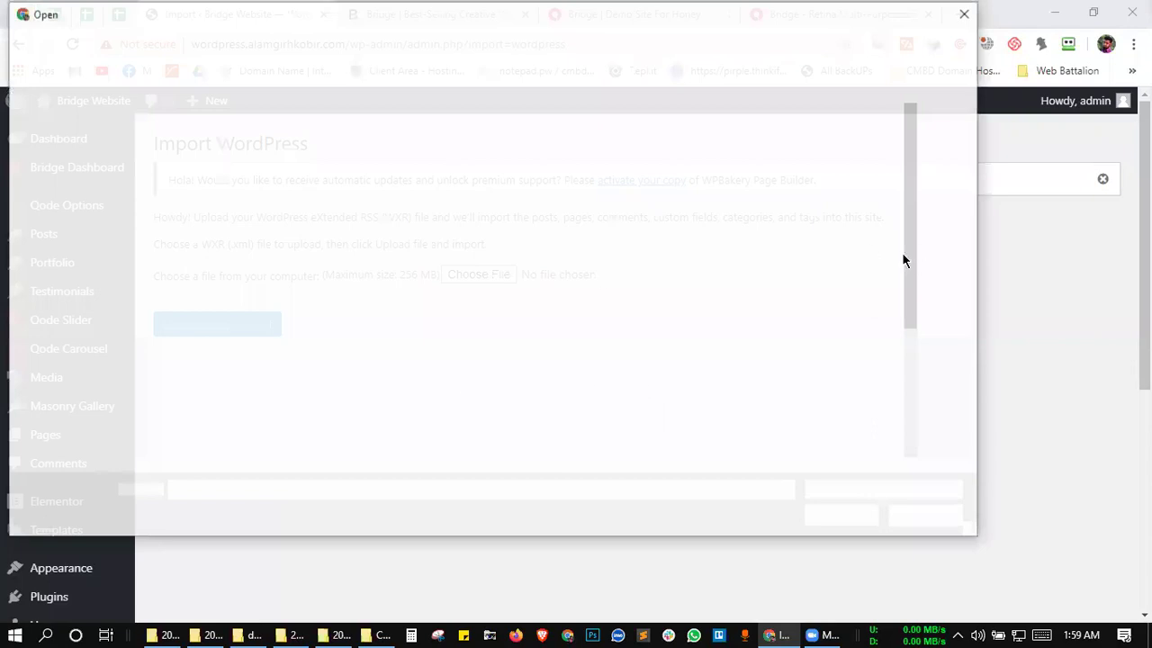
scroll(790, 279, "down", 3)
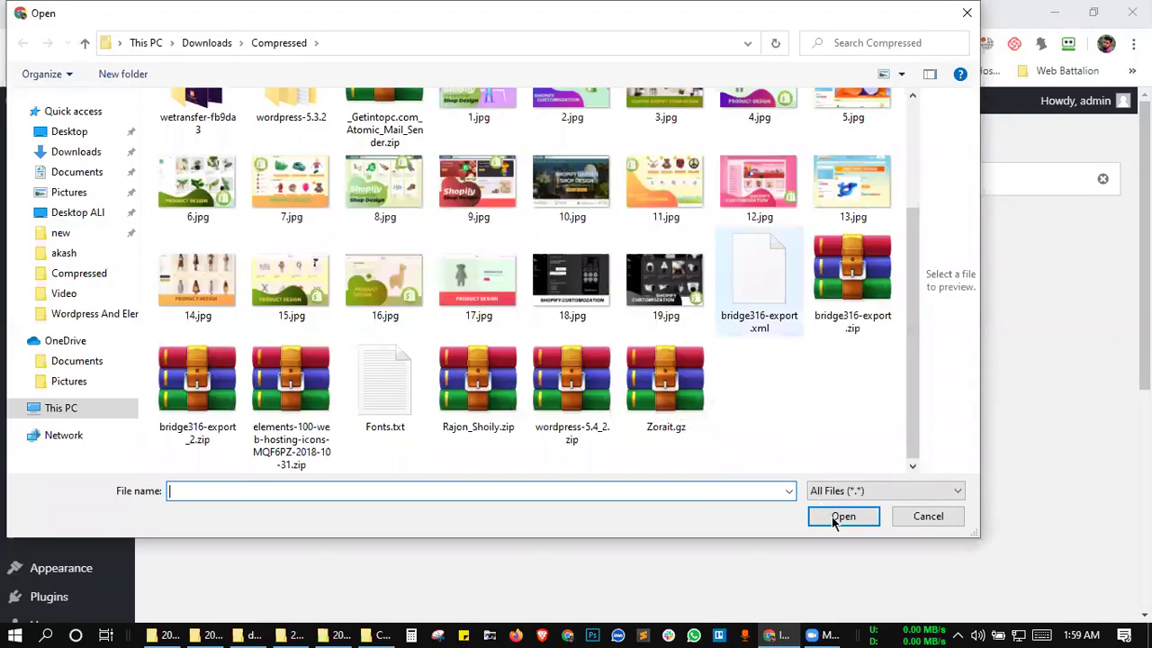
left_click(788, 295)
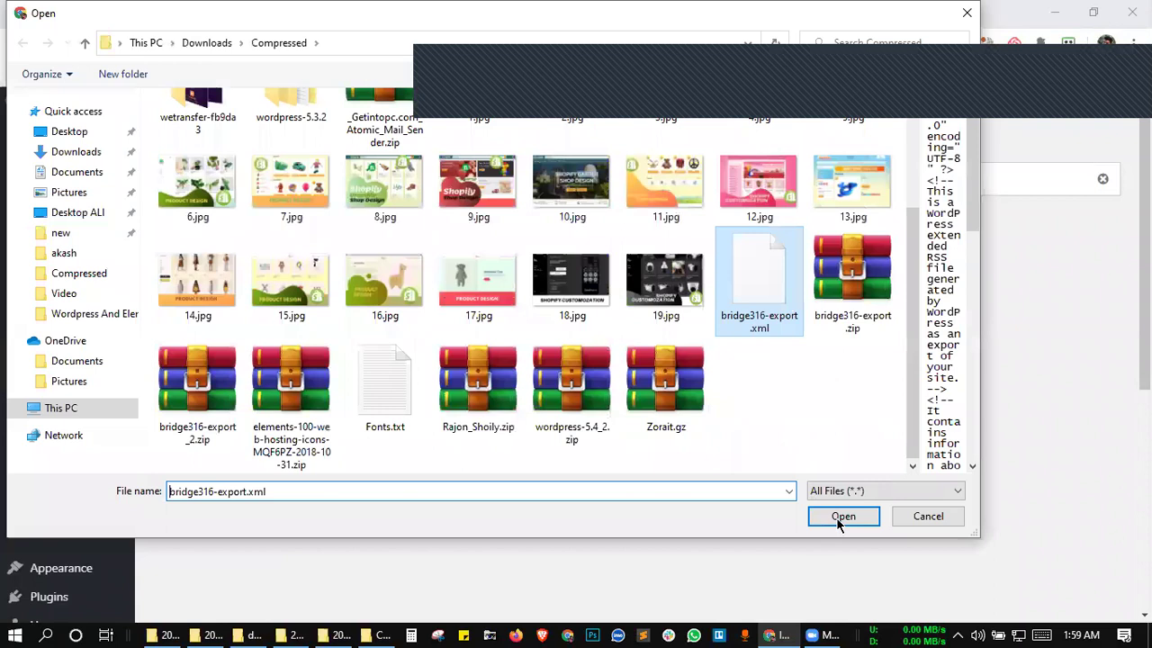
left_click(841, 517)
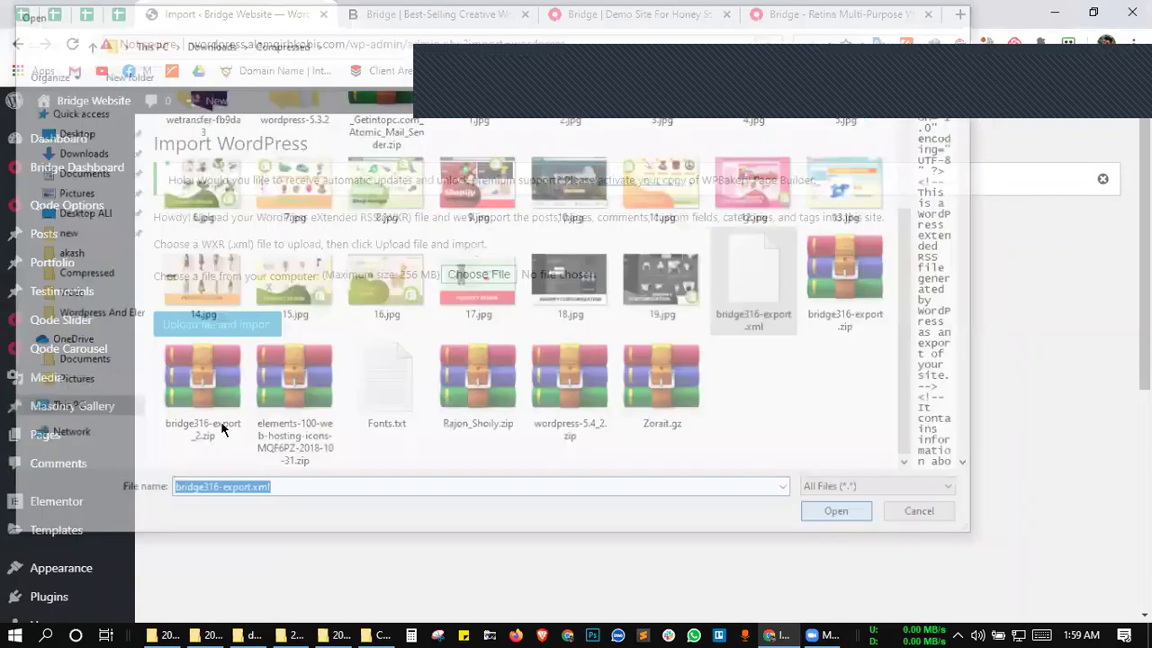
scroll(36, 501, "down", 5)
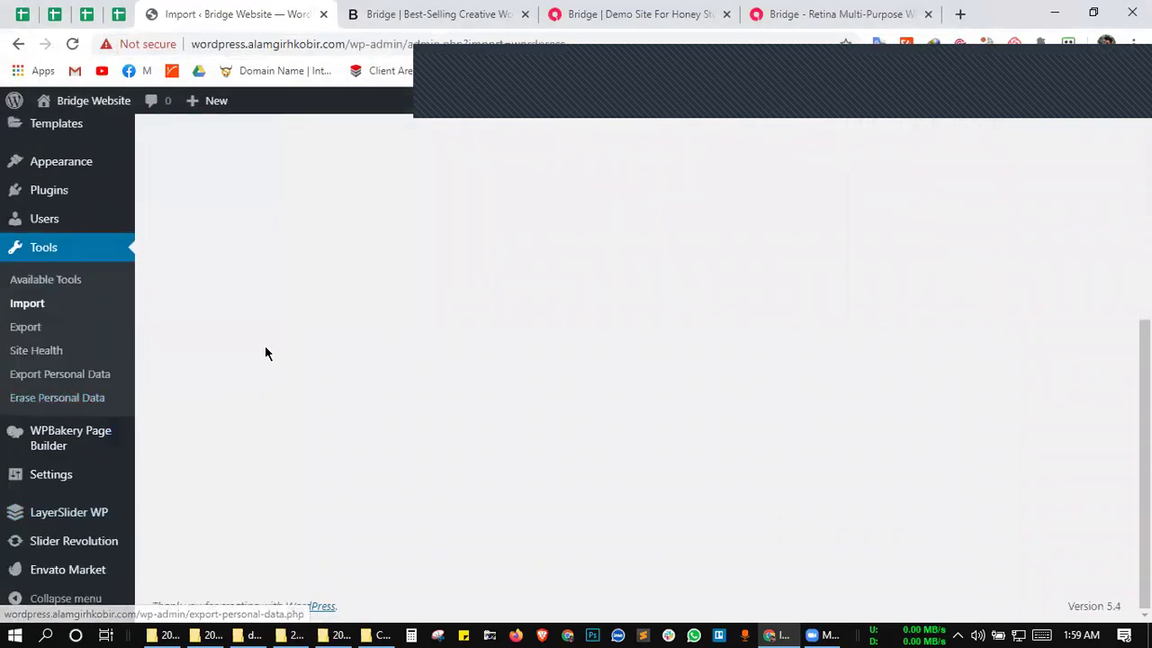
scroll(264, 353, "up", 5)
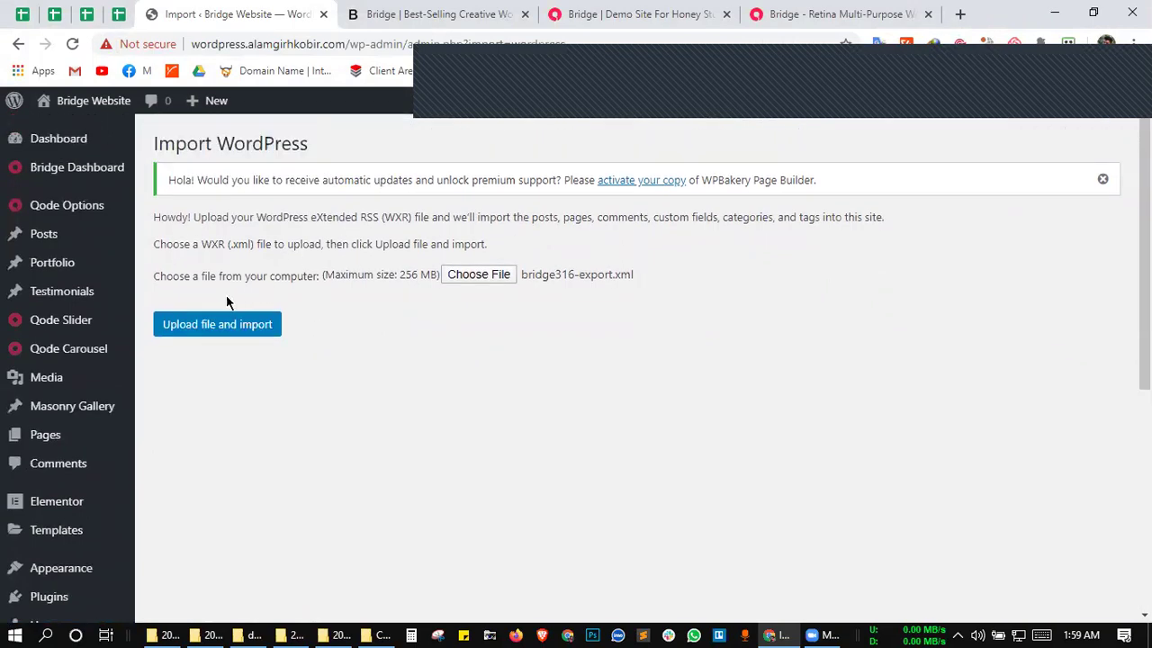
left_click(191, 327)
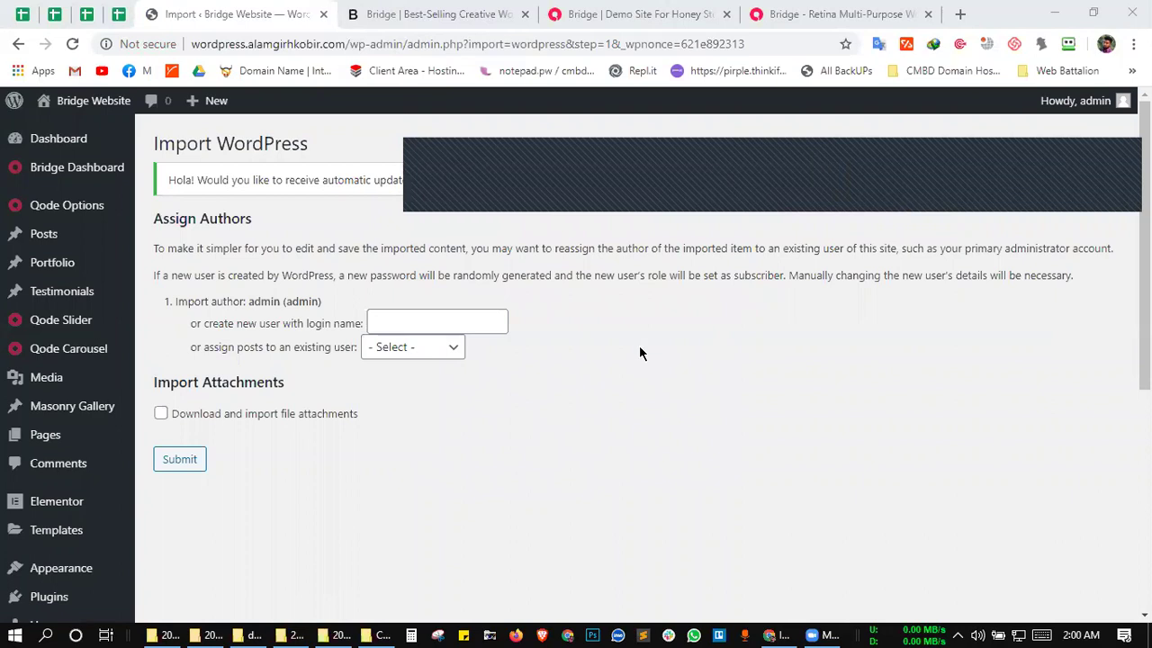
- Assign the imported posts to the existing admin user, enable downloading and importing file attachments, and submit the import
left_click(407, 351)
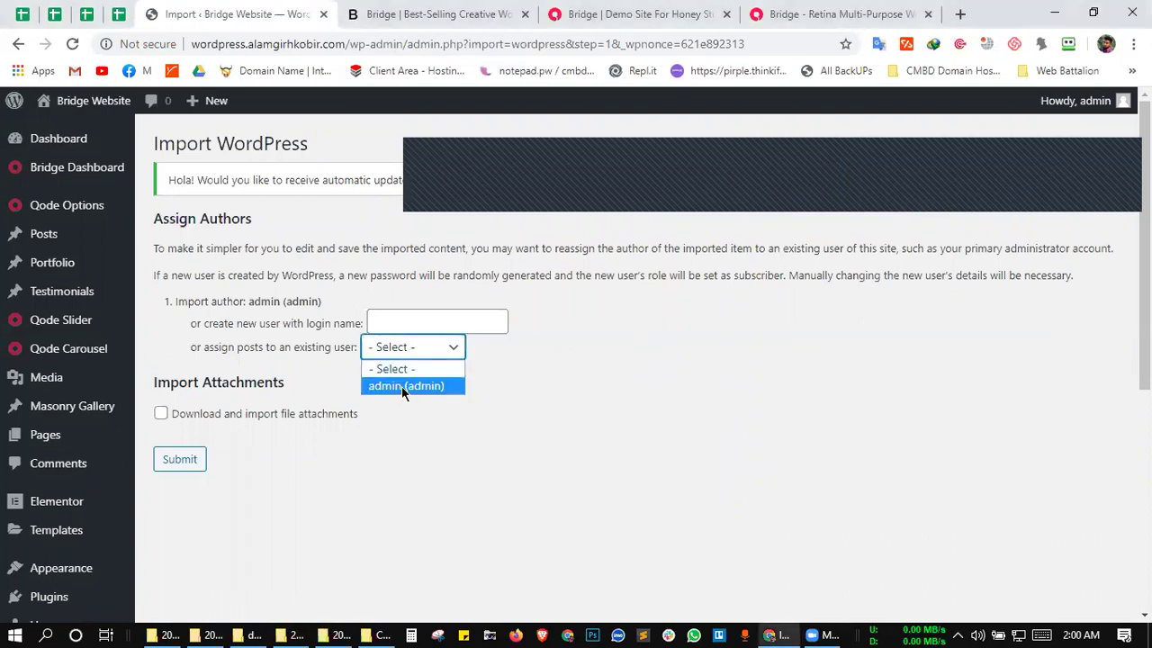
left_click(401, 386)
left_click(160, 413)
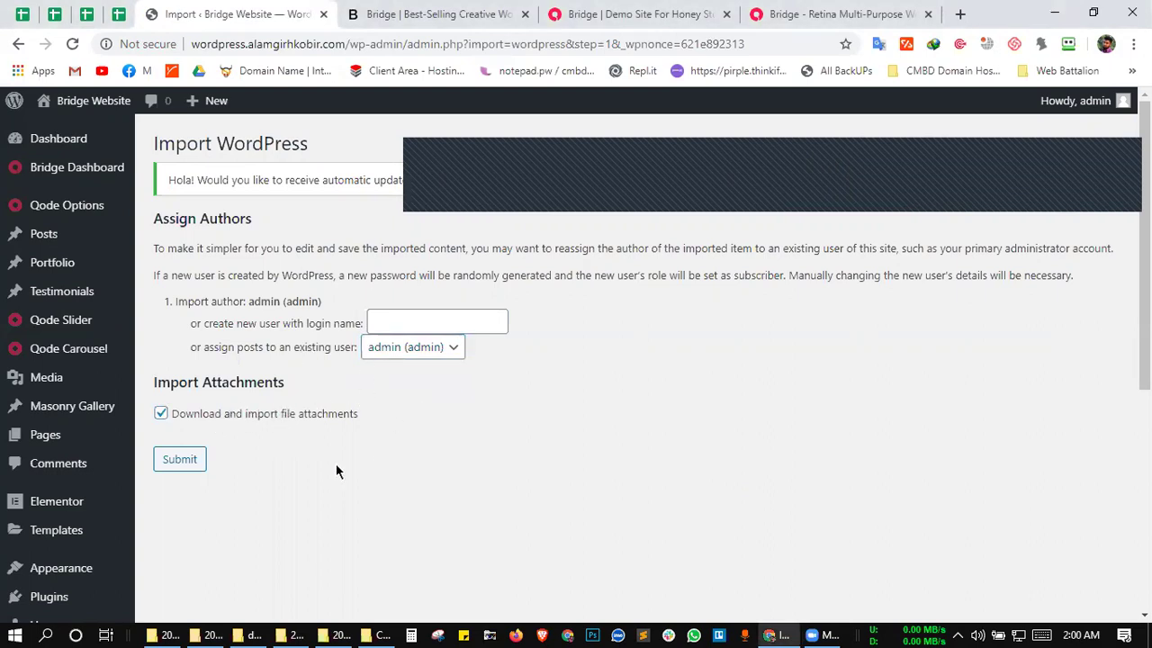
scroll(206, 420, "down", 1)
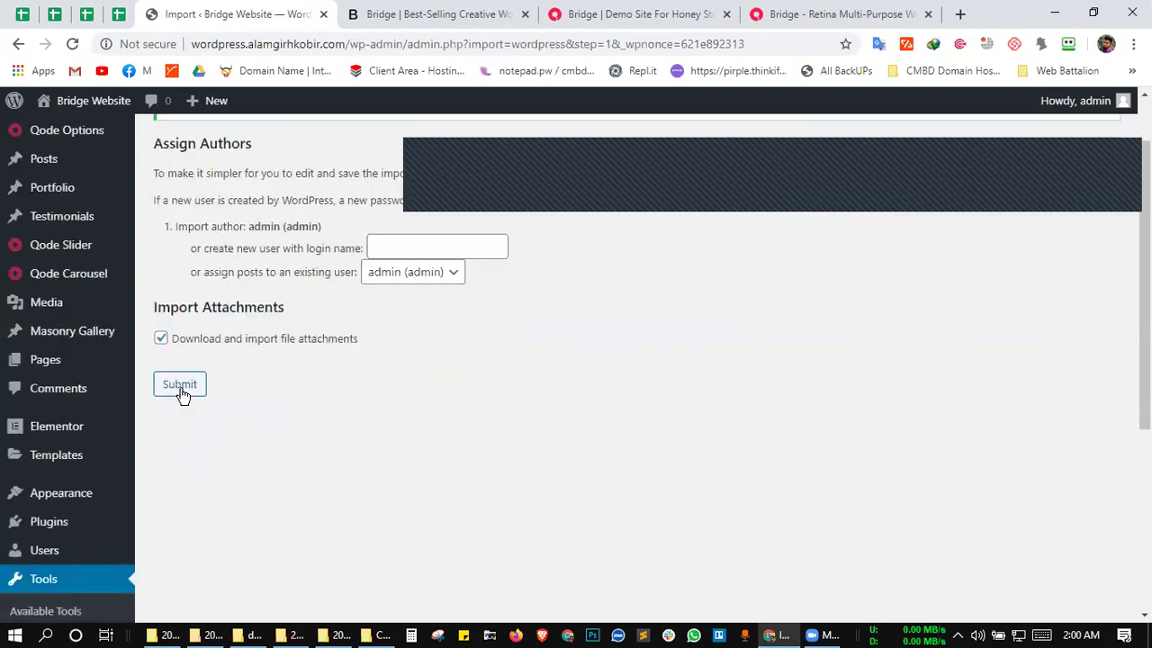
left_click(181, 389)
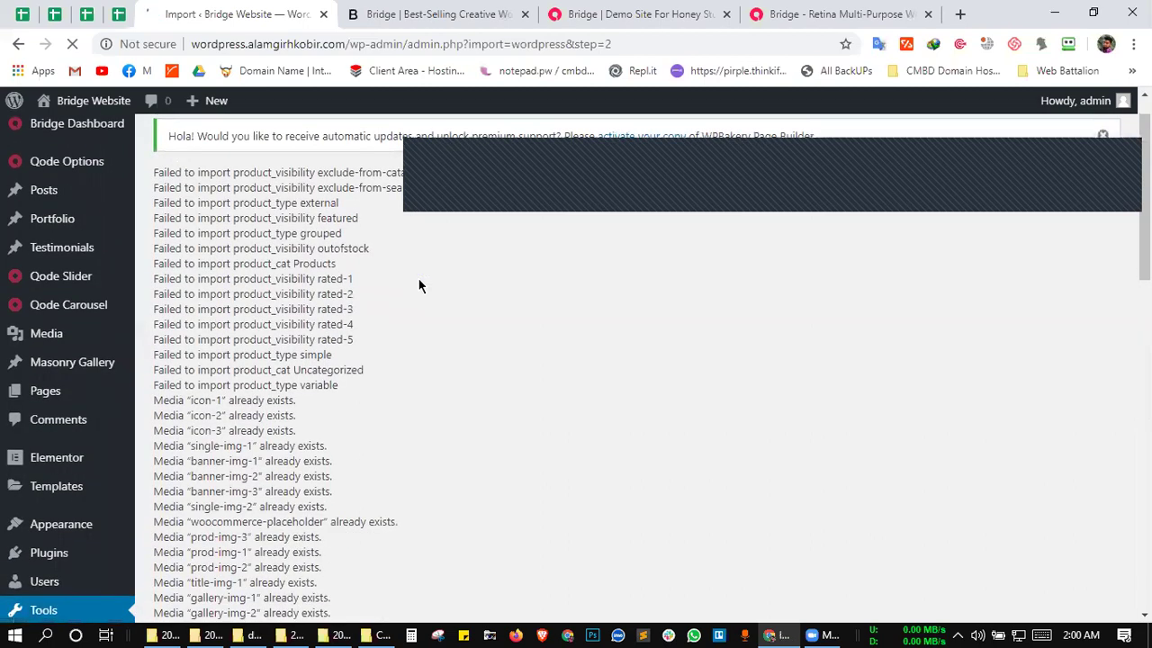
- Review the import log from beginning to end, checking the failed items, the existing items and the completion message
scroll(419, 285, "down", 10)
scroll(153, 519, "down", 3)
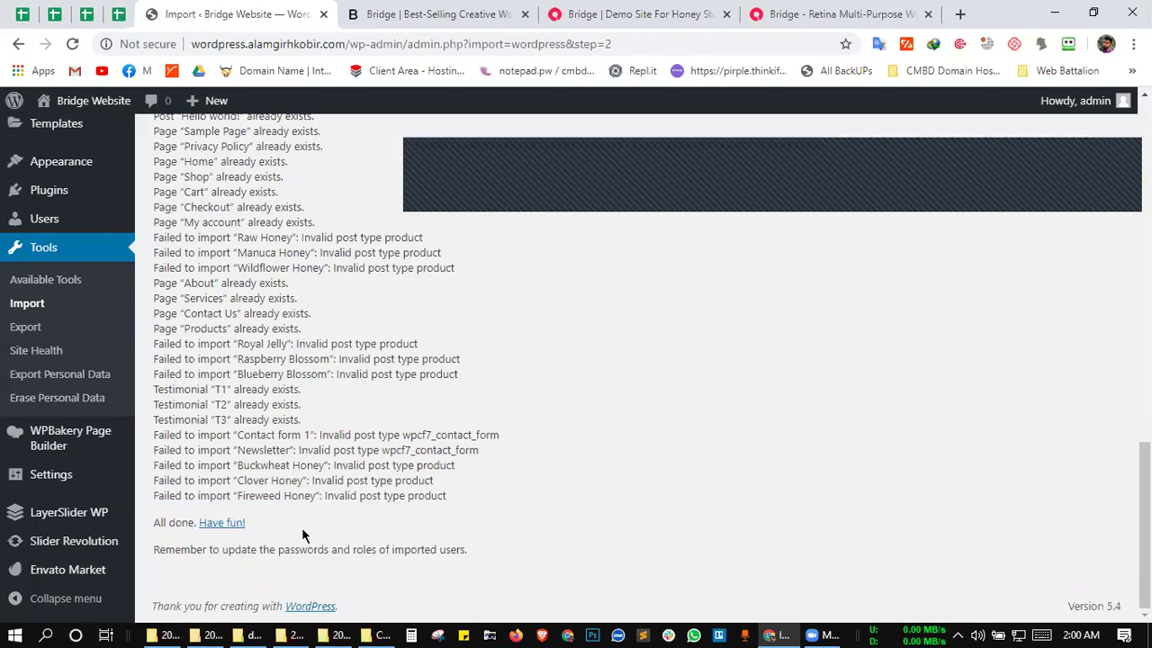
left_click_drag(254, 522, 153, 523)
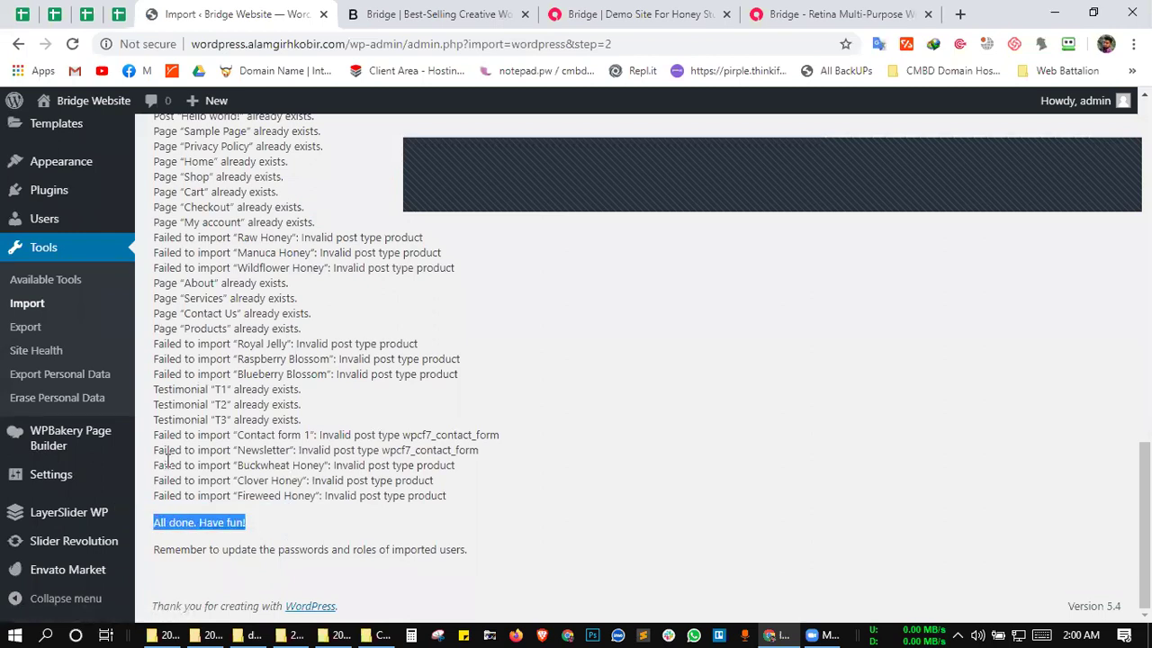
left_click(239, 359)
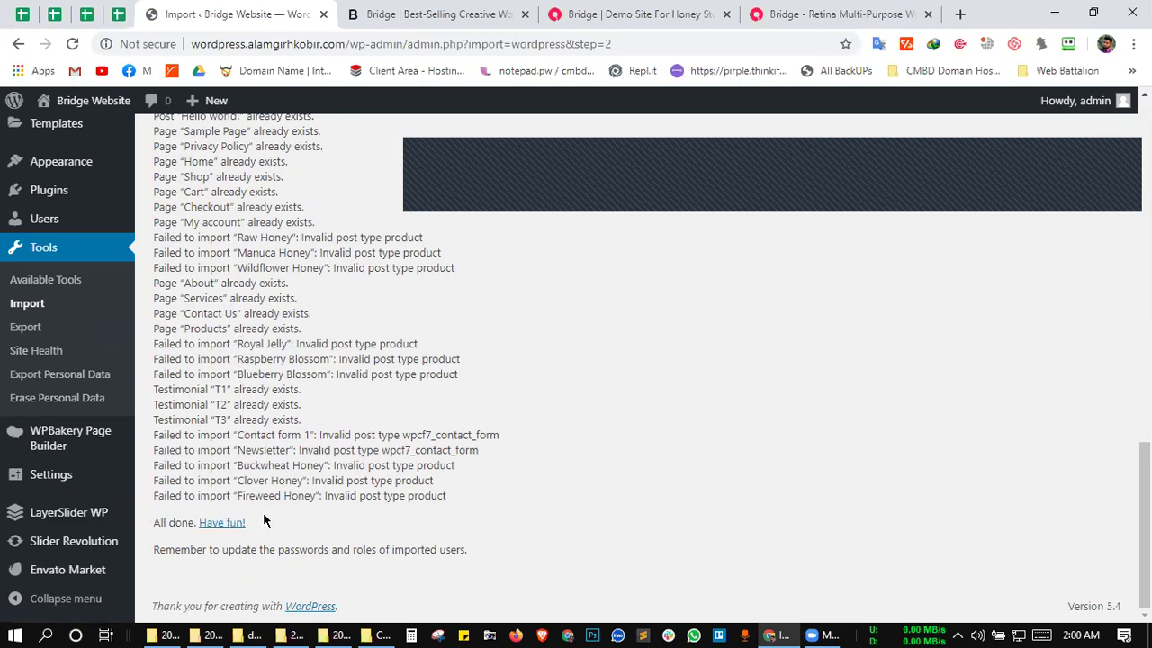
scroll(375, 449, "up", 3)
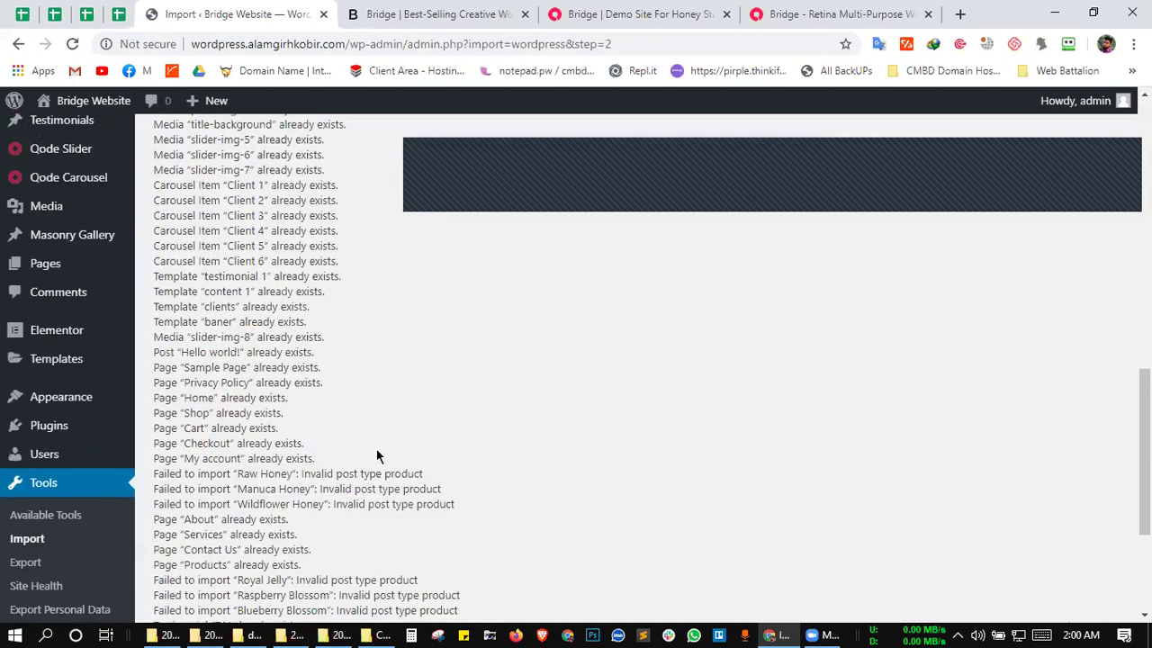
scroll(376, 449, "up", 10)
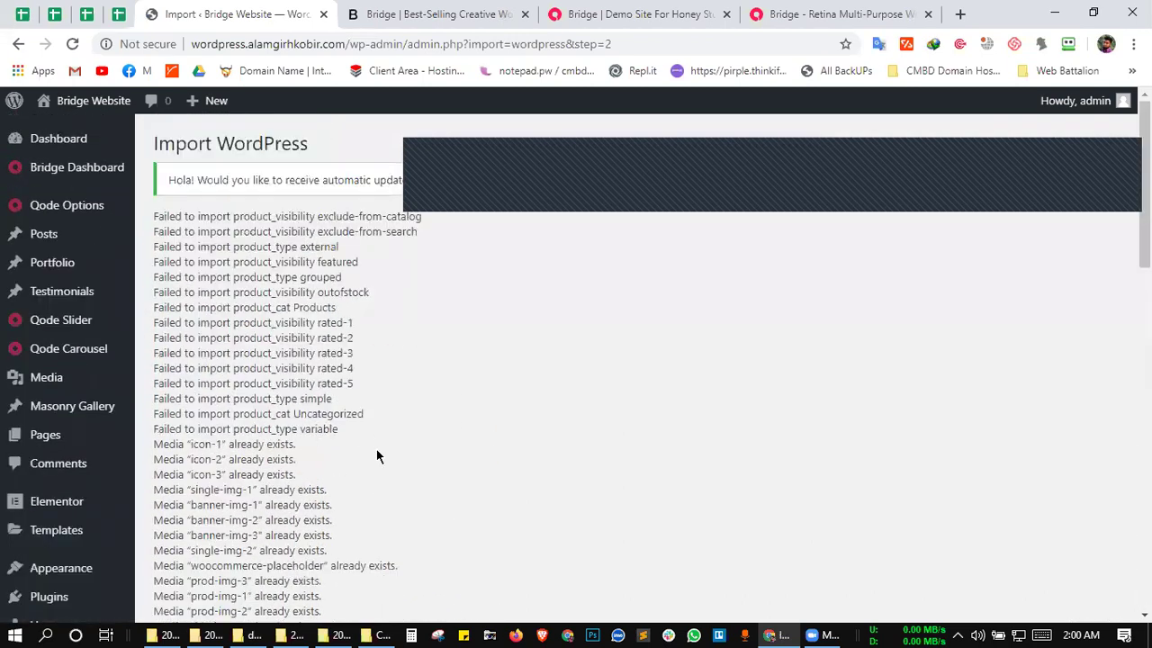
scroll(377, 449, "down", 2)
scroll(377, 397, "down", 3)
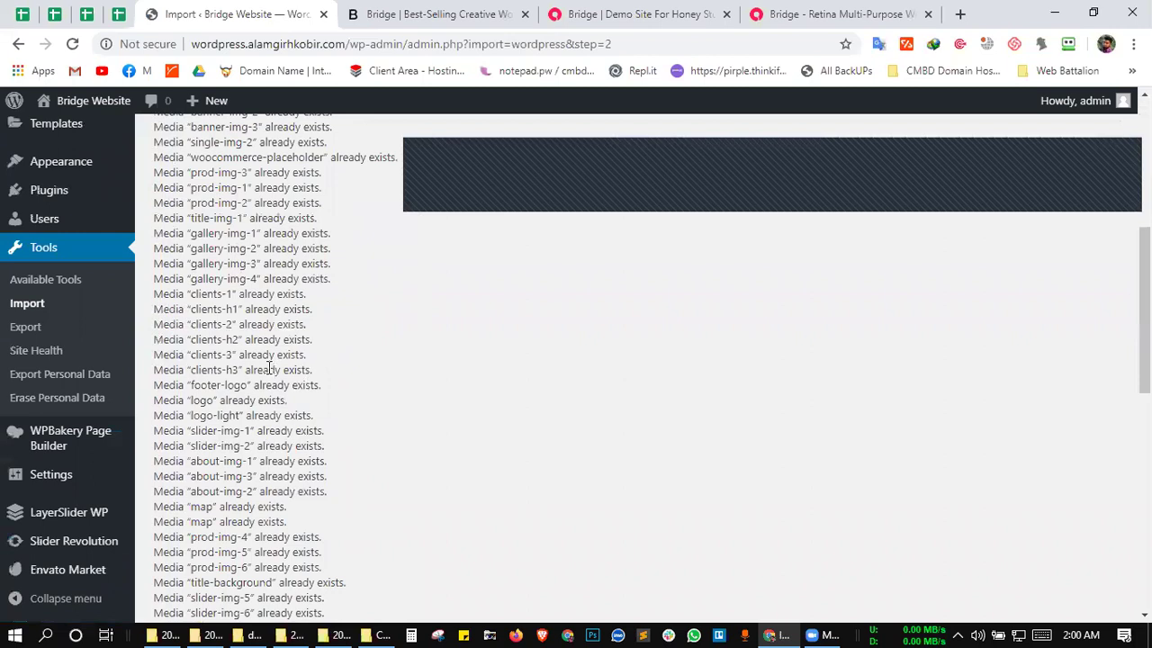
scroll(267, 371, "down", 10)
scroll(268, 324, "up", 4)
left_click_drag(269, 330, 362, 333)
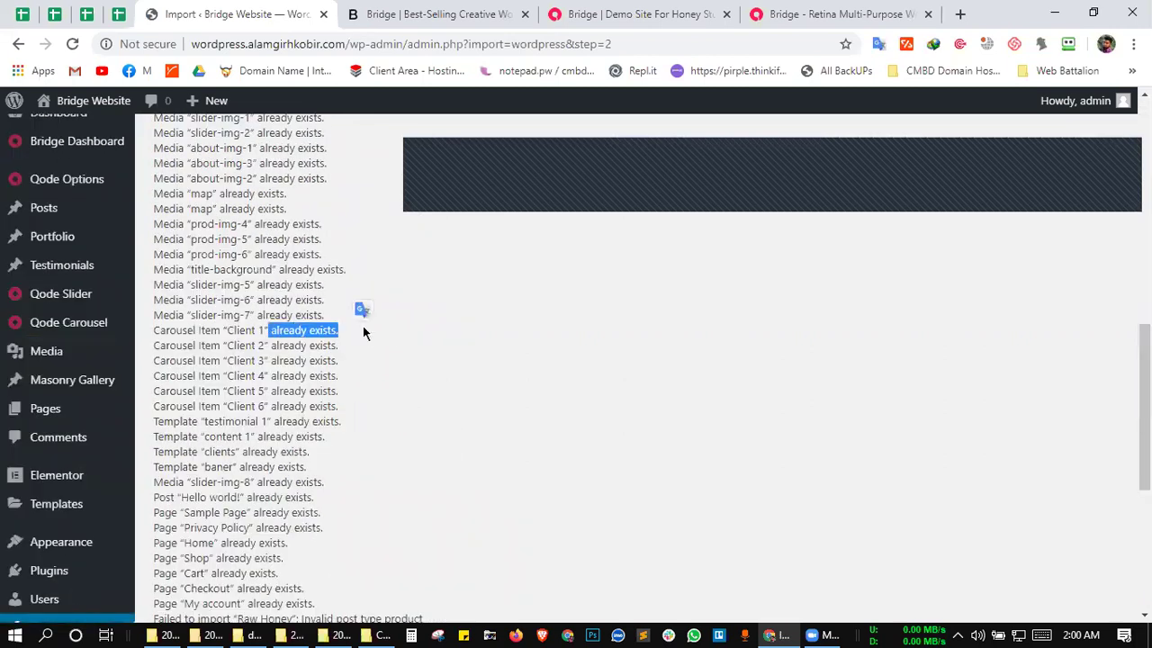
left_click(387, 360)
scroll(543, 516, "down", 1)
scroll(543, 516, "down", 5)
left_click_drag(155, 522, 265, 511)
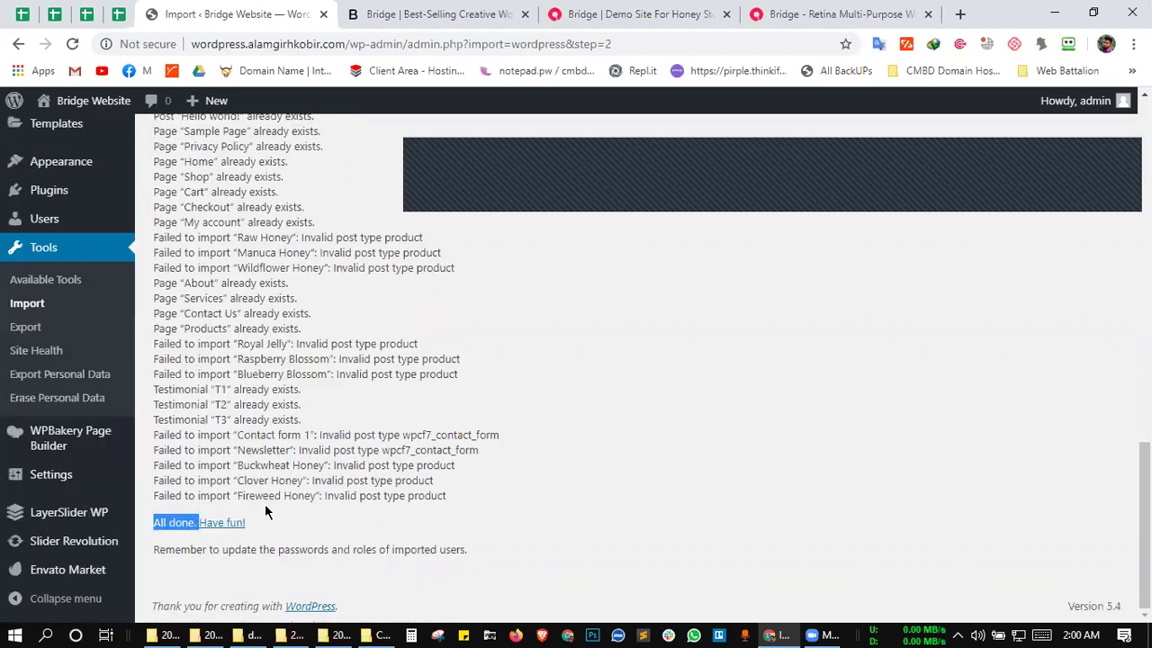
left_click(350, 456)
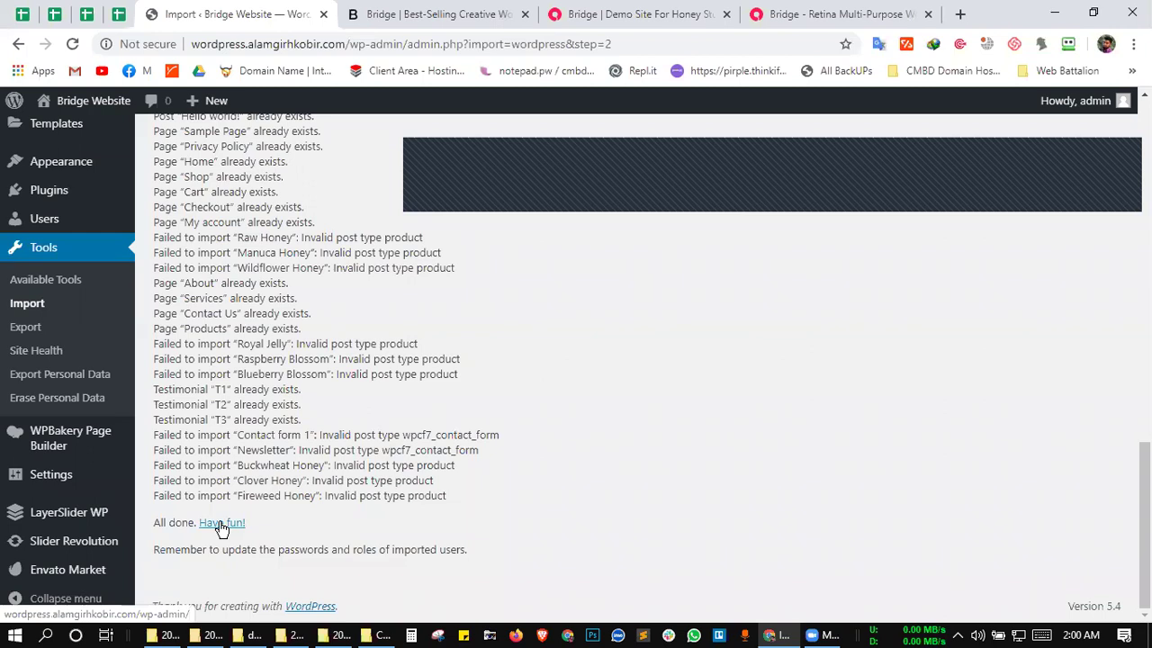
scroll(245, 243, "up", 3)
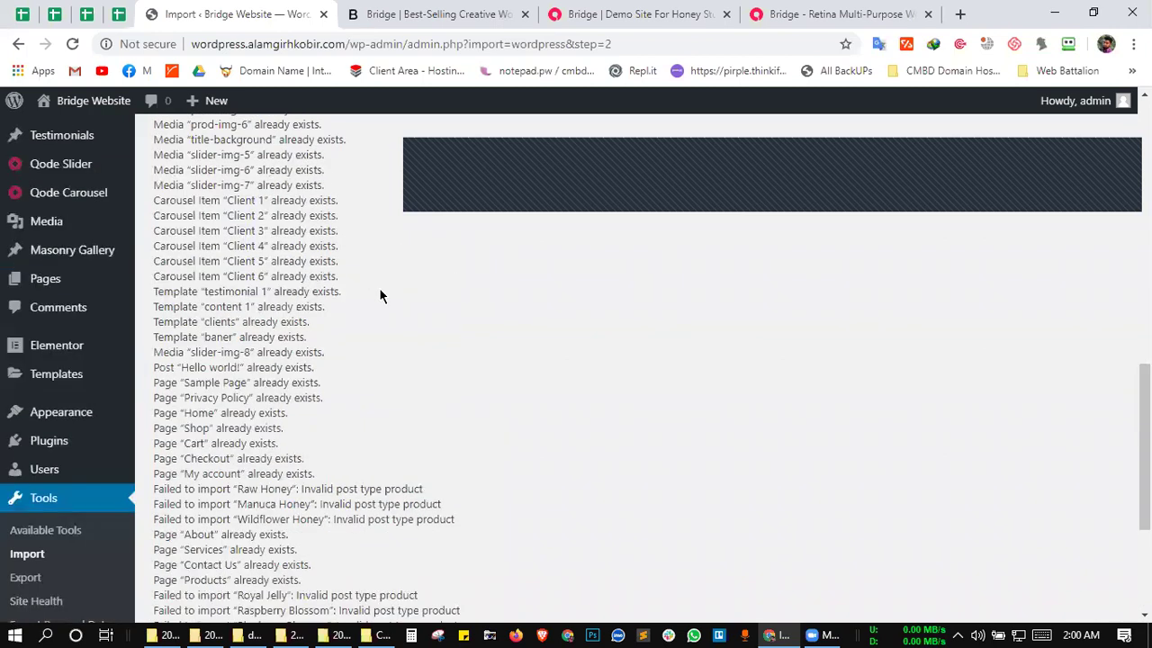
scroll(379, 287, "up", 6)
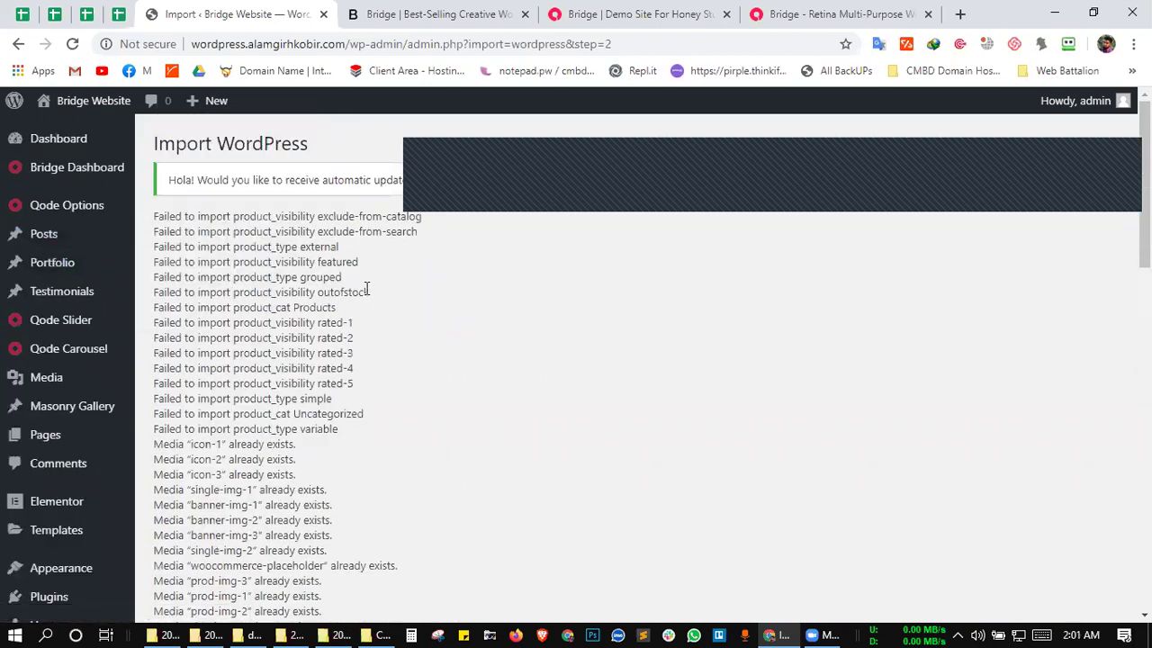
- Search the Bridge theme's demo import page for 316, open the New Demo 316 - Honey import dialog and show its import types
mouse_move(99, 180)
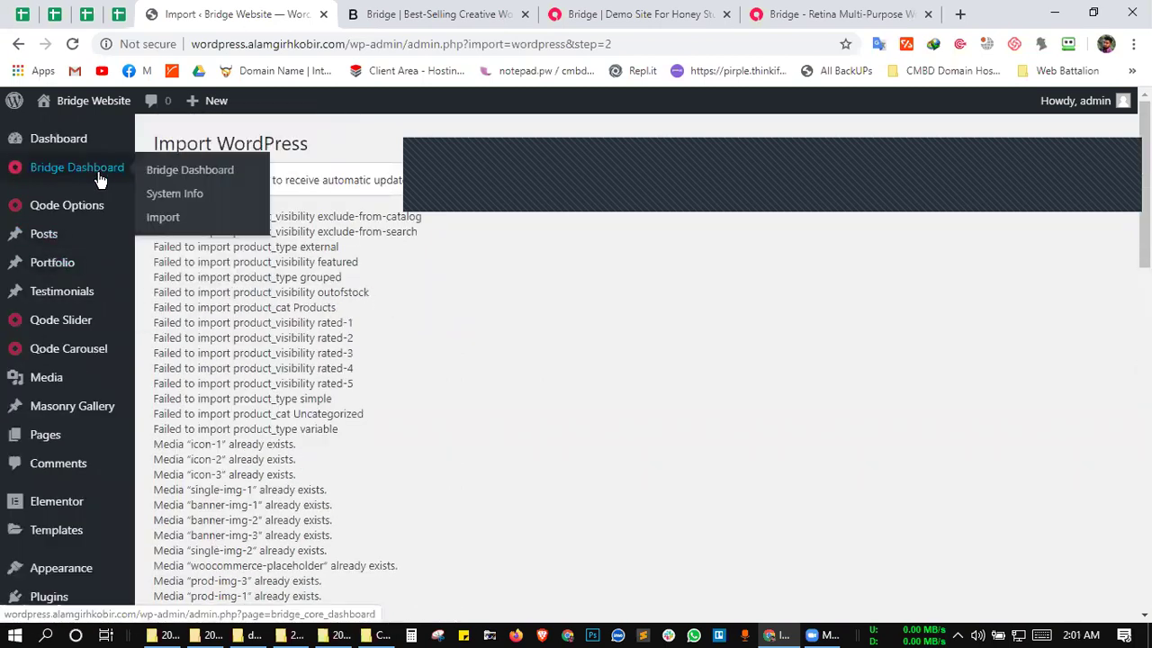
left_click(165, 220)
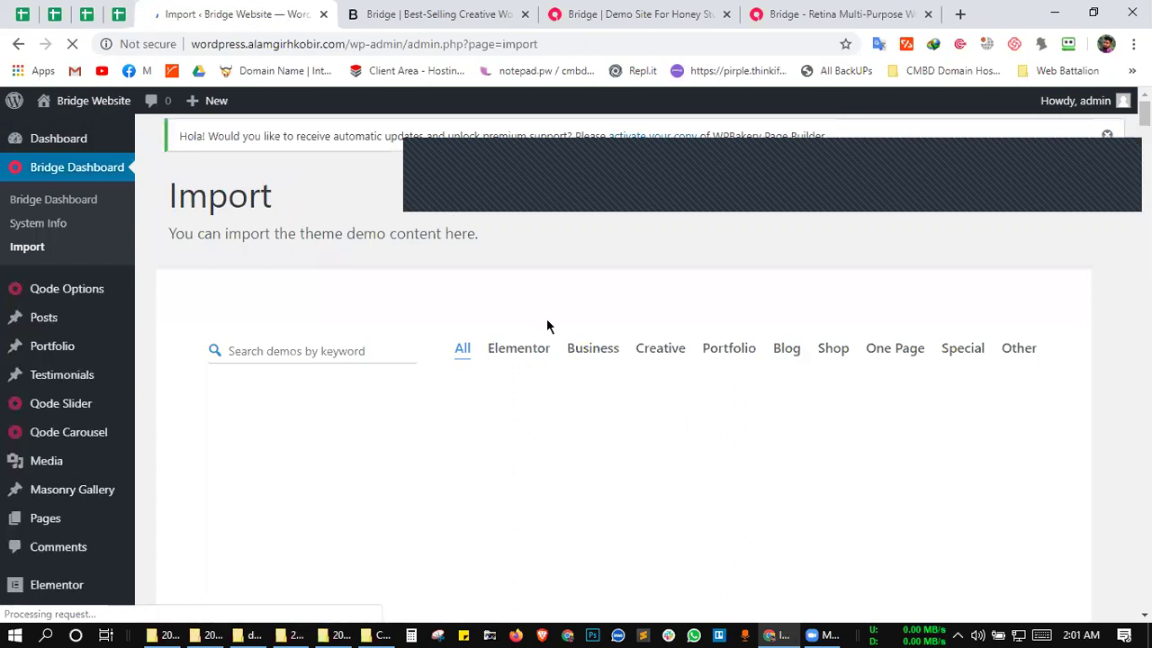
scroll(603, 306, "down", 1)
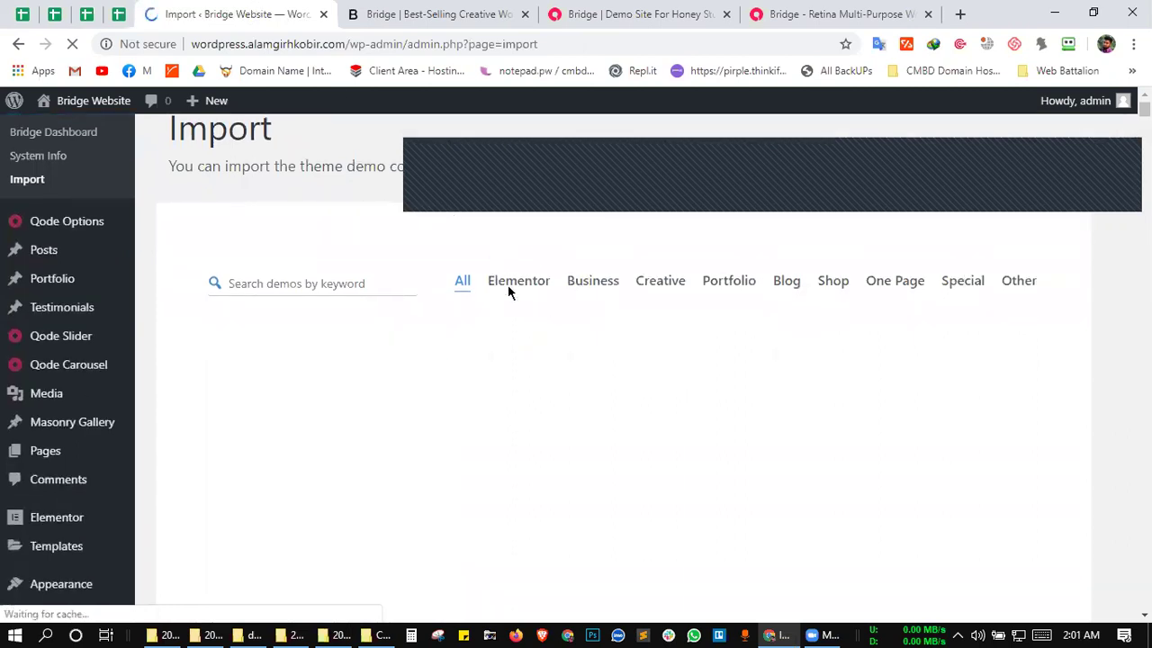
left_click(723, 285)
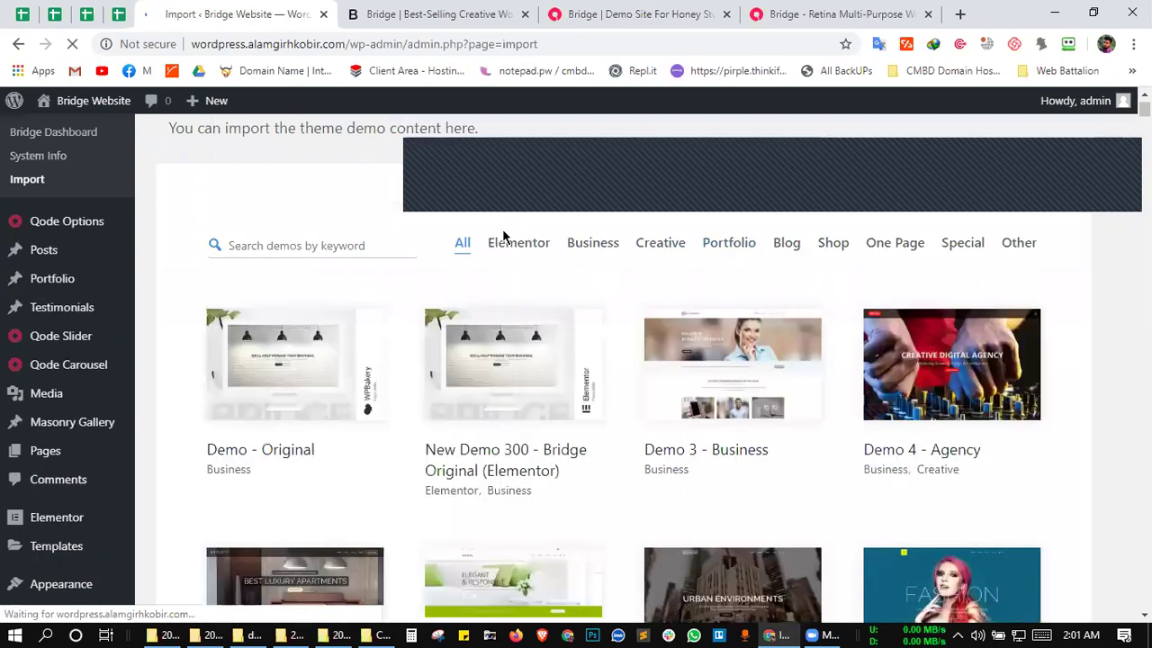
left_click(372, 238)
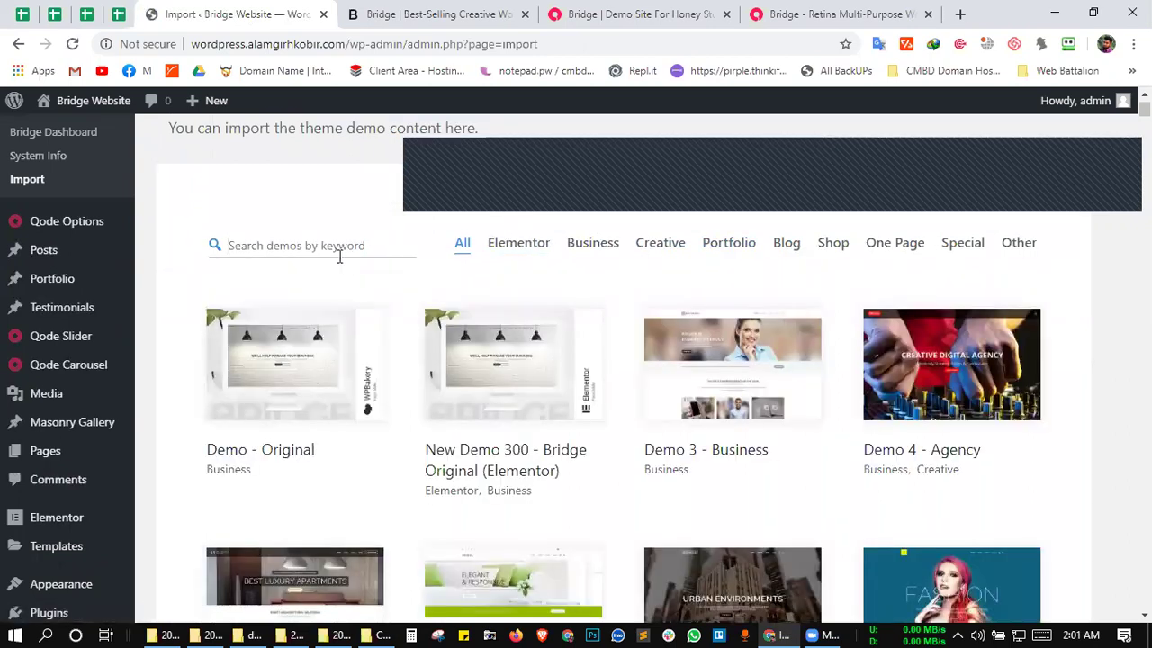
type("3")
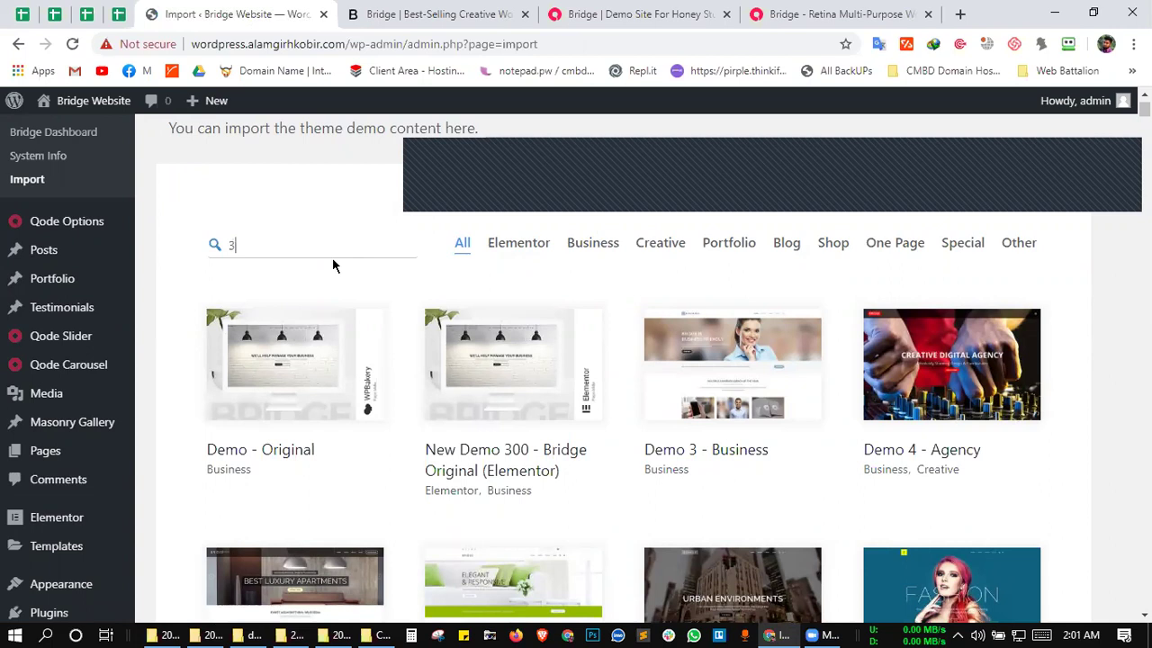
type("16")
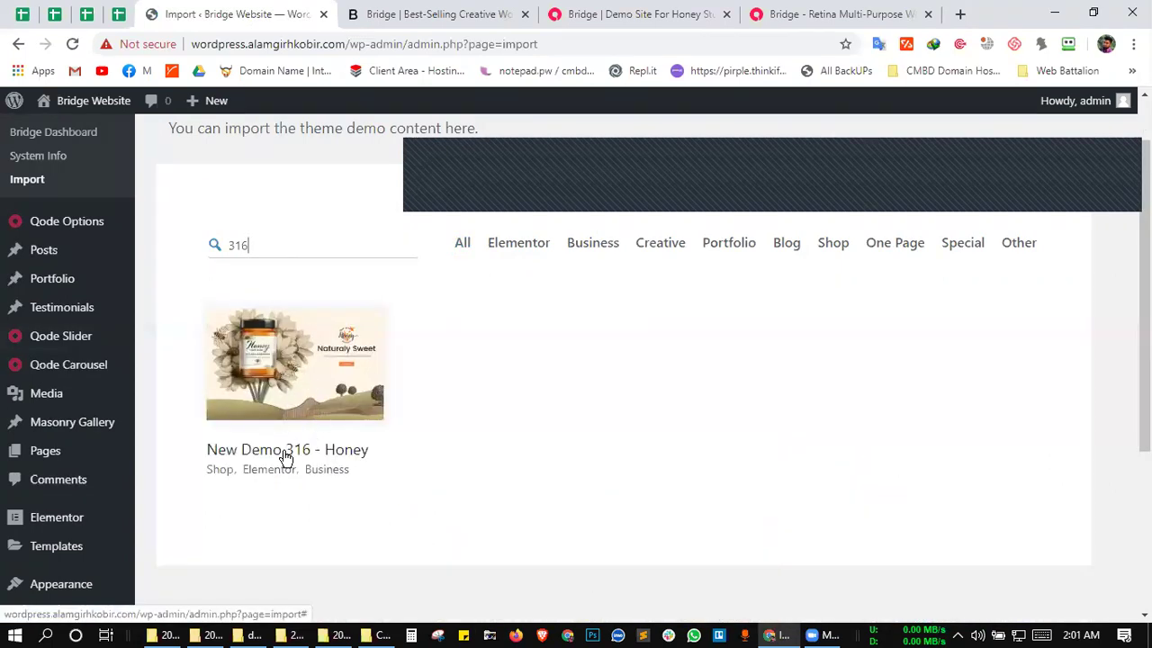
left_click(294, 375)
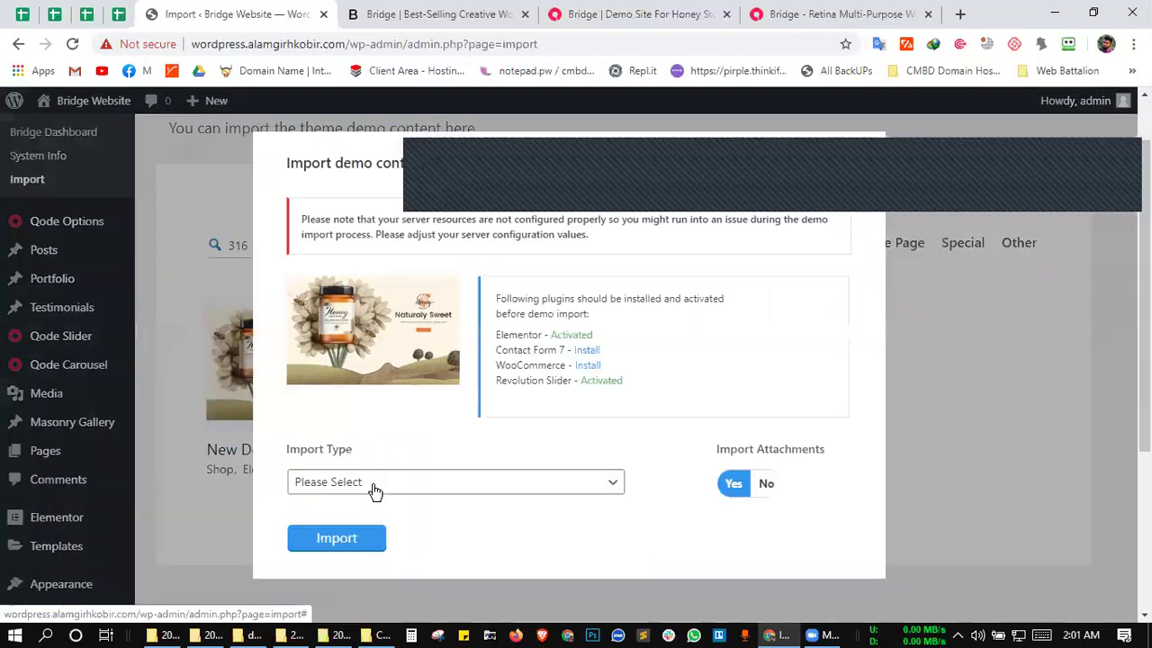
left_click(399, 490)
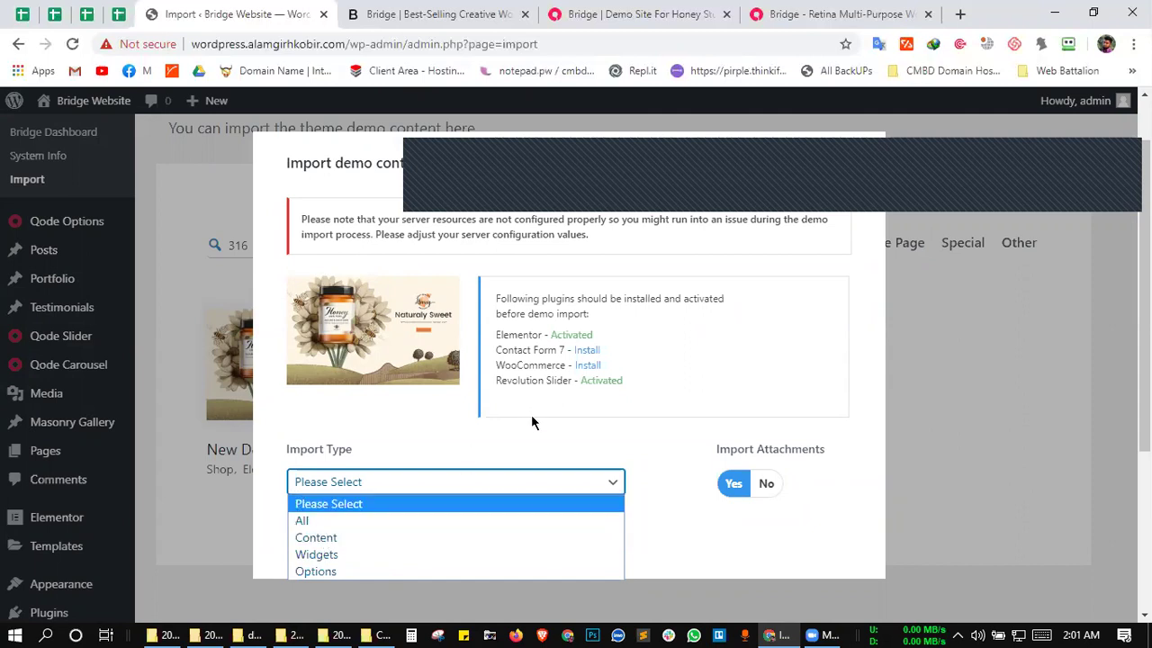
- From the demo's required plugins list, bulk install Contact Form 7 and WooCommerce, and return to the required plugins installer
left_click(586, 355)
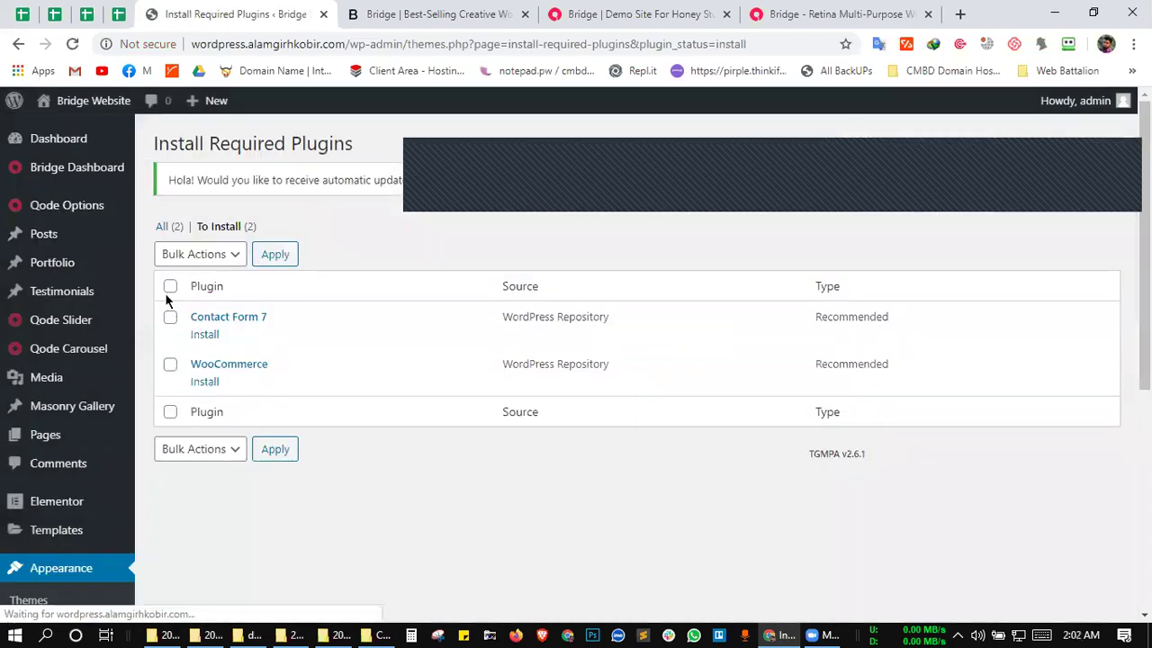
left_click(169, 288)
left_click(198, 253)
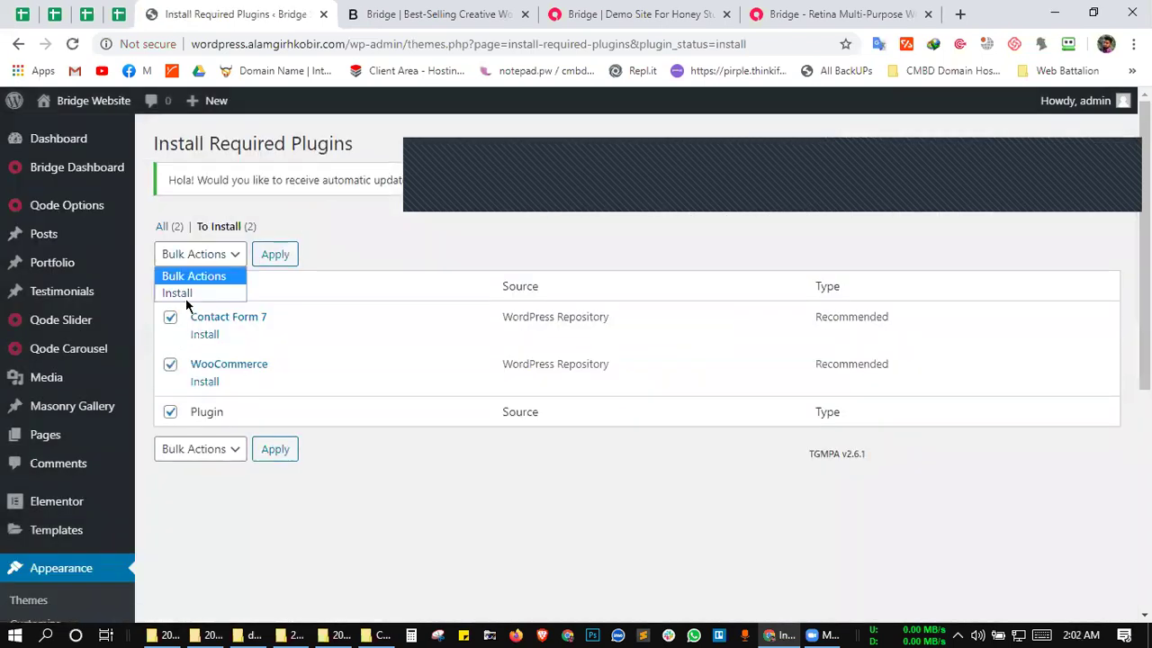
left_click(189, 294)
left_click(275, 254)
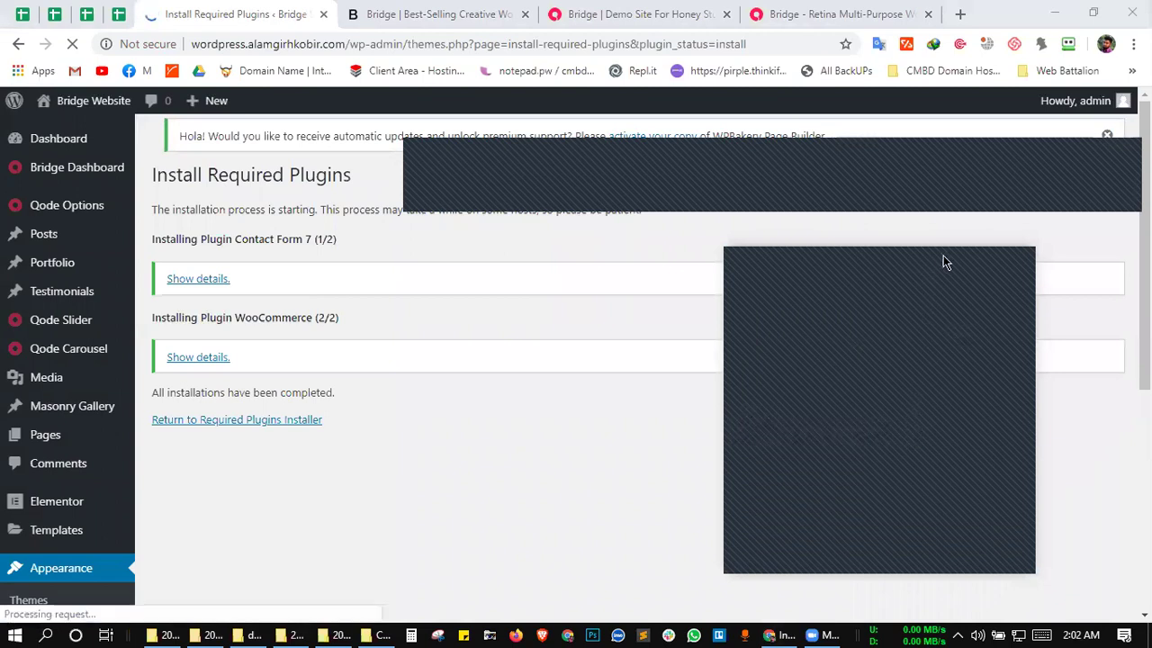
left_click(300, 420)
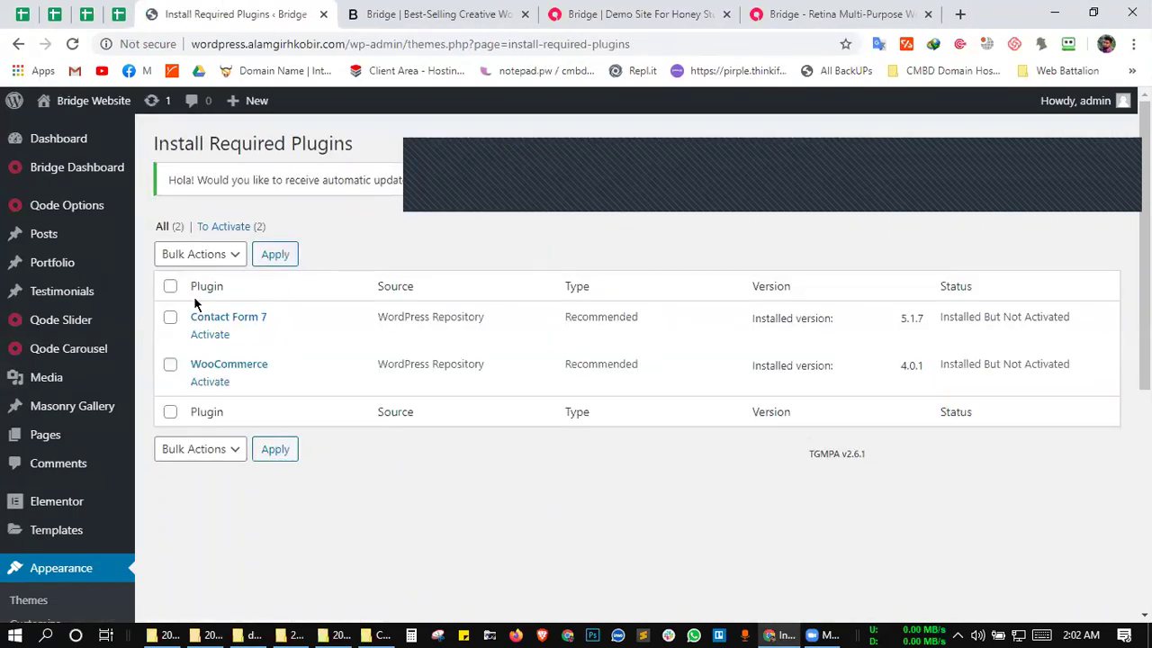
- Bulk activate Contact Form 7 and WooCommerce from the required plugins list
left_click(170, 286)
left_click(199, 259)
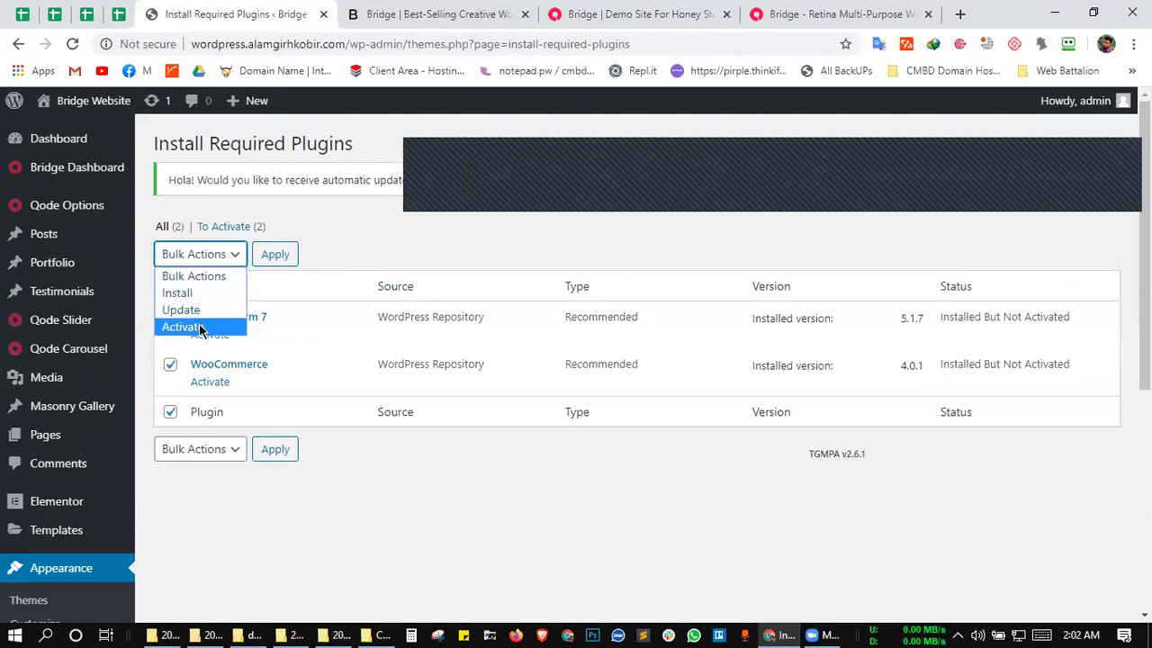
left_click(199, 327)
left_click(282, 255)
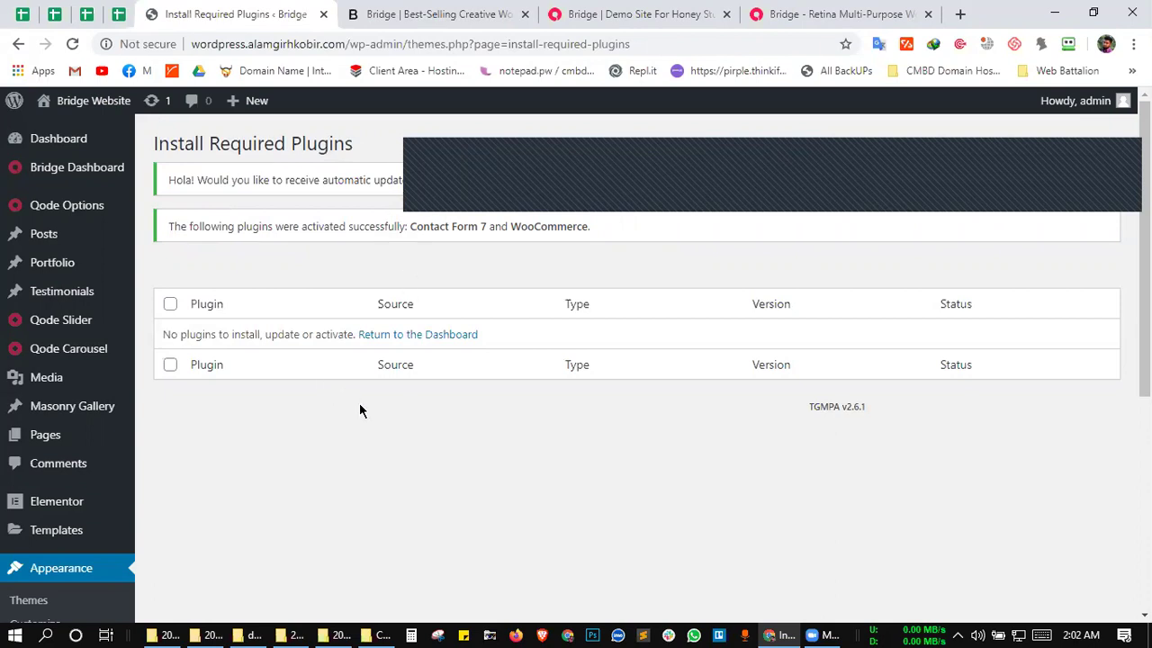
scroll(347, 436, "down", 1)
scroll(346, 438, "up", 1)
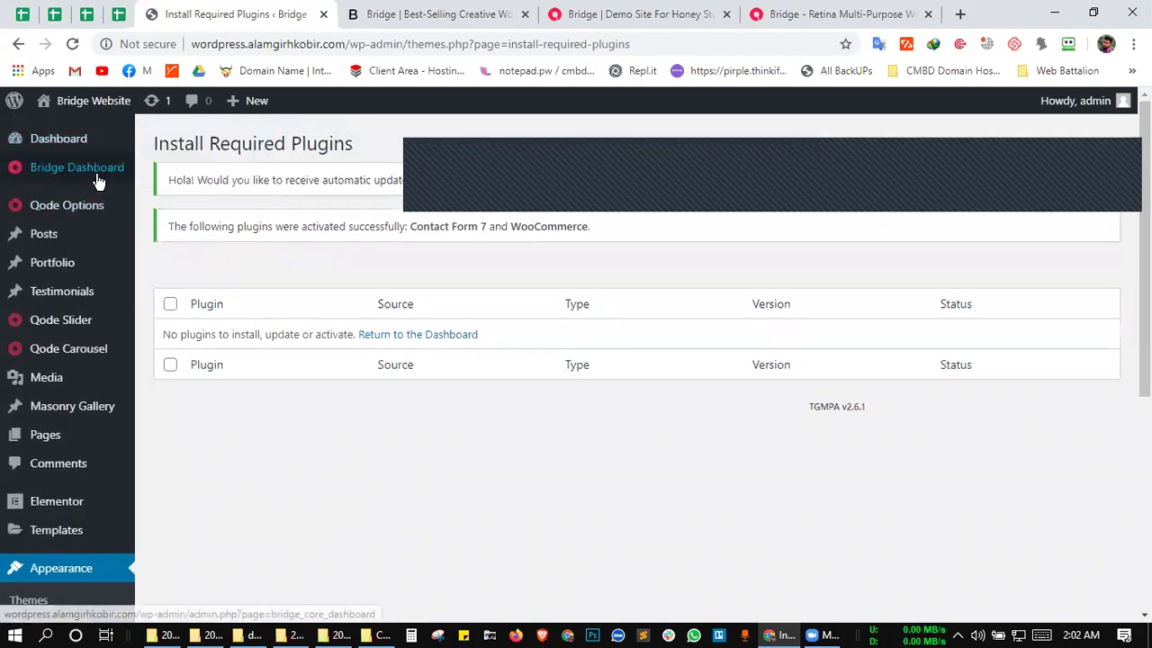
- Accept WooCommerce's new setup experience, then install and activate Jetpack & WooCommerce Services
mouse_move(95, 171)
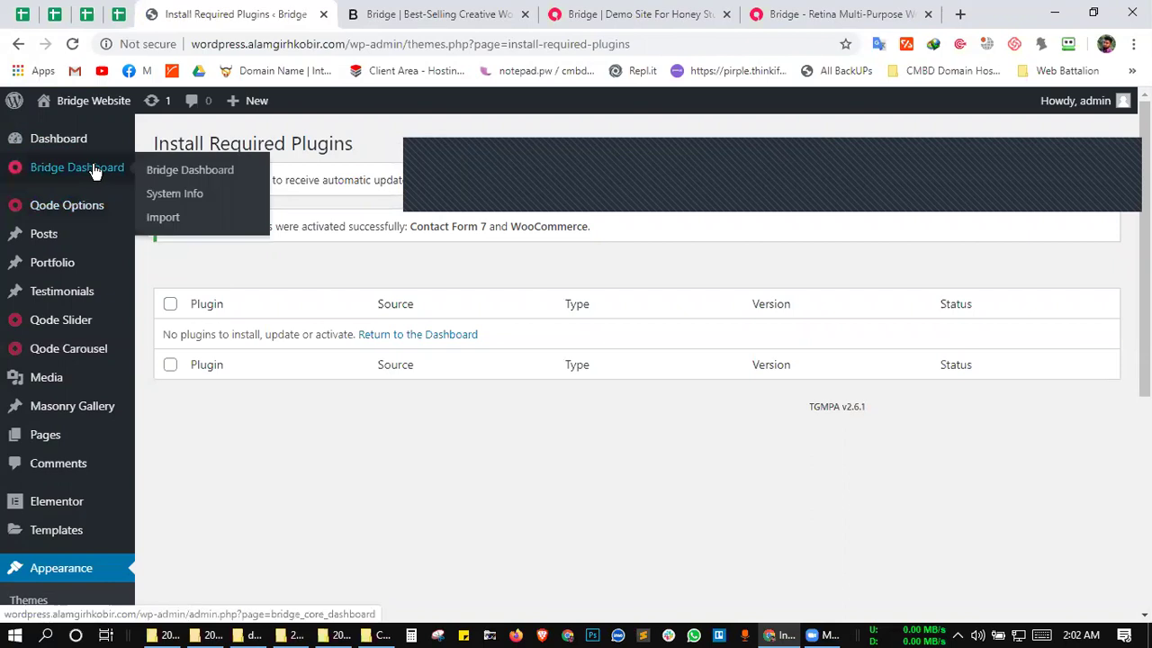
left_click(243, 220)
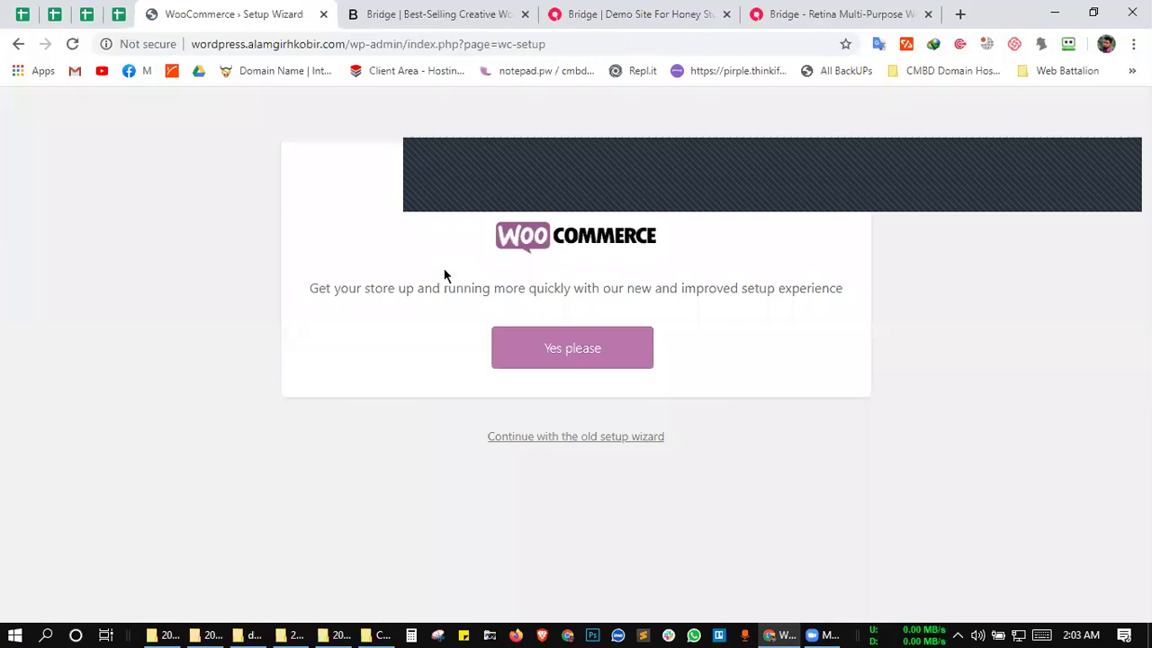
left_click(563, 351)
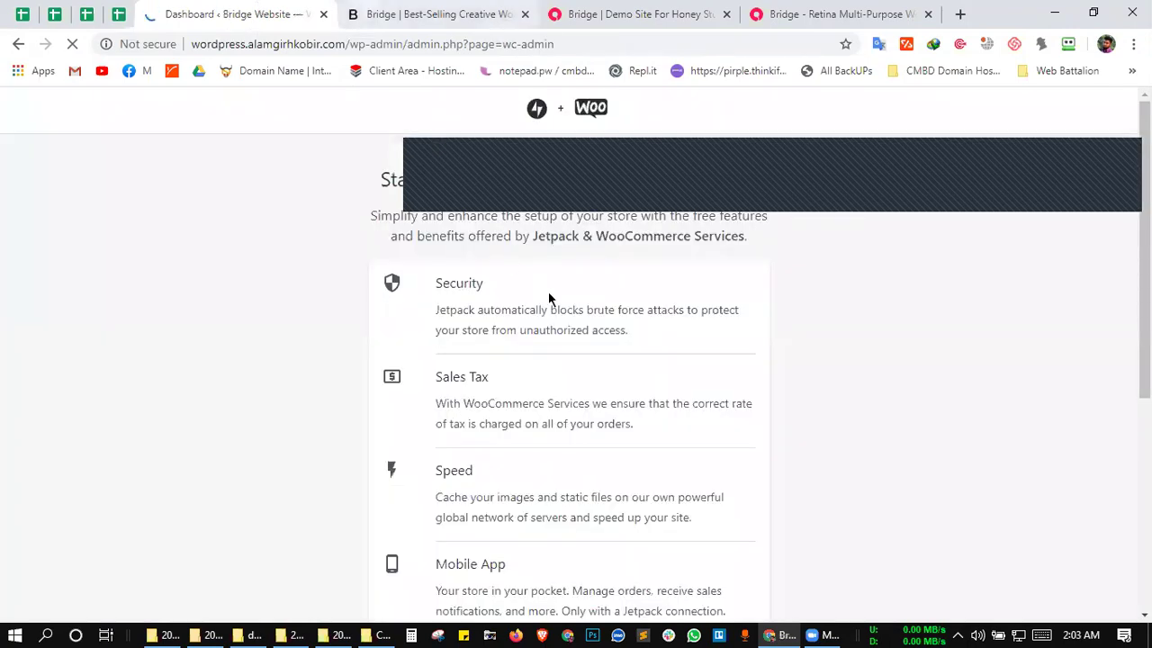
key("ctrl+Tab")
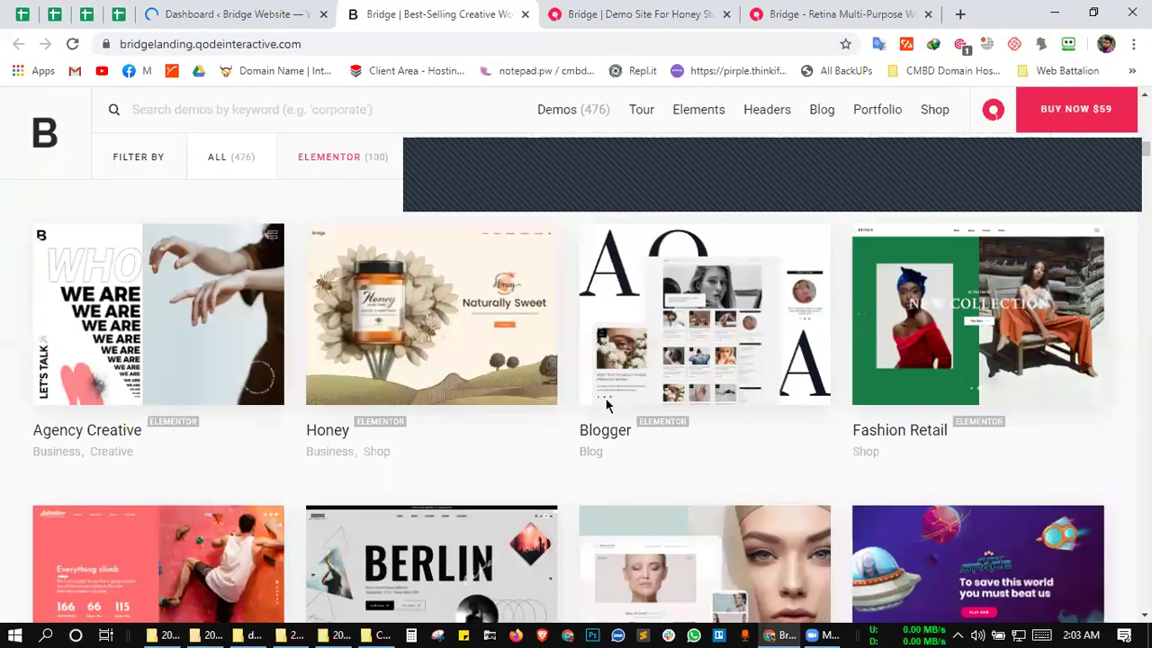
key("ctrl+shift+Tab")
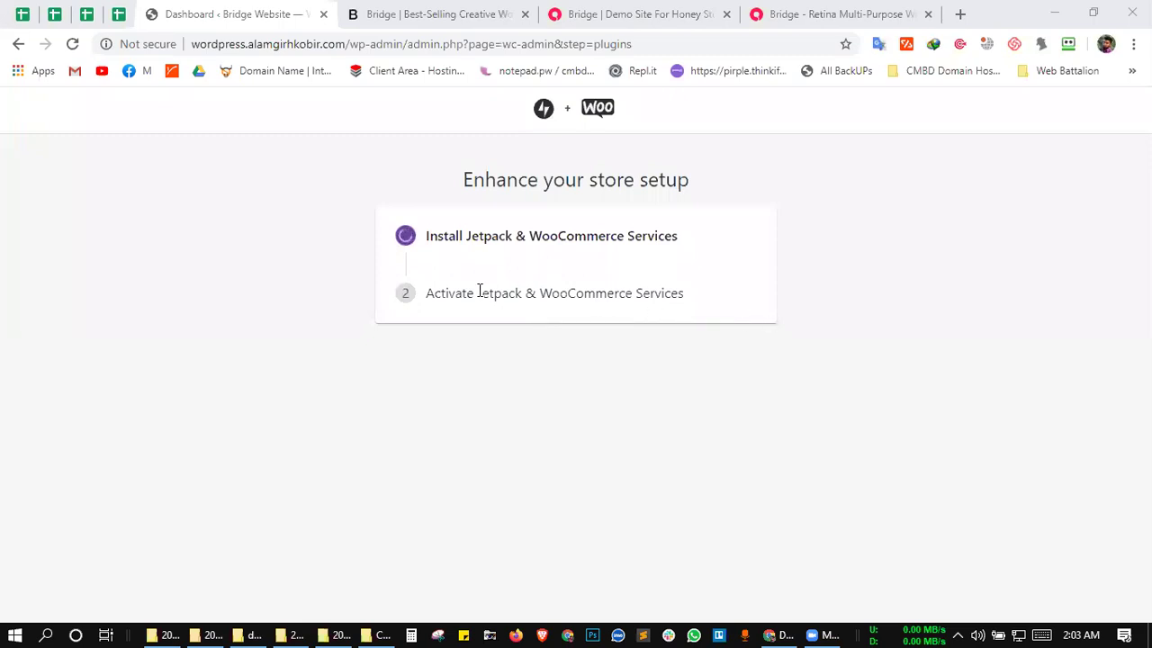
left_click(527, 342)
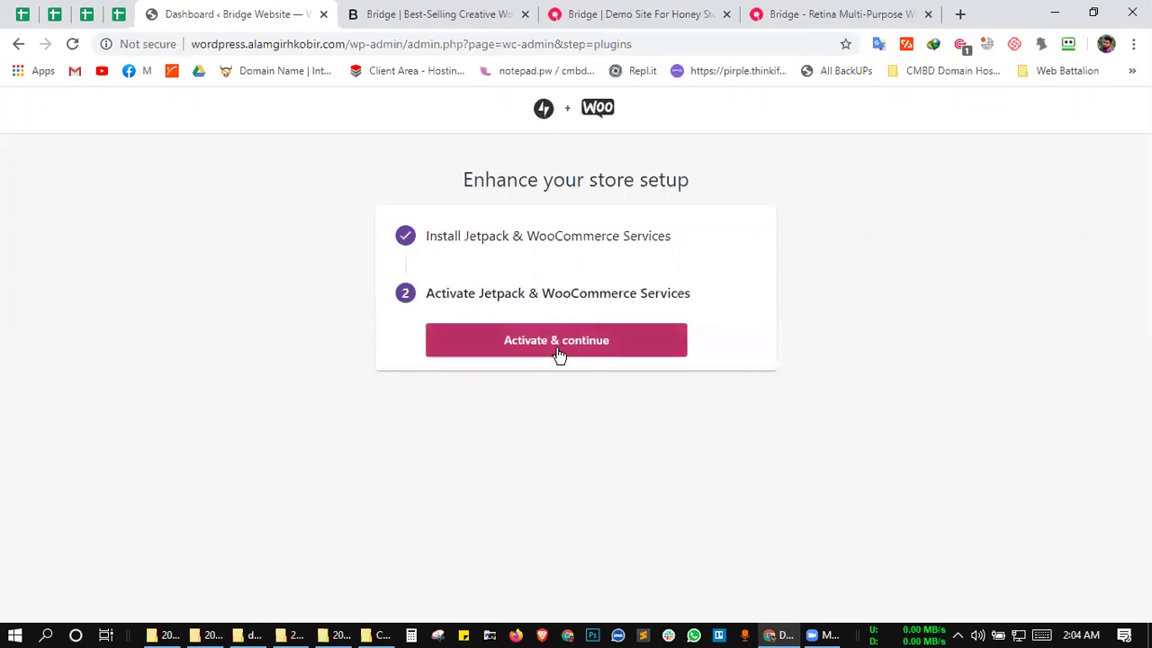
left_click(556, 351)
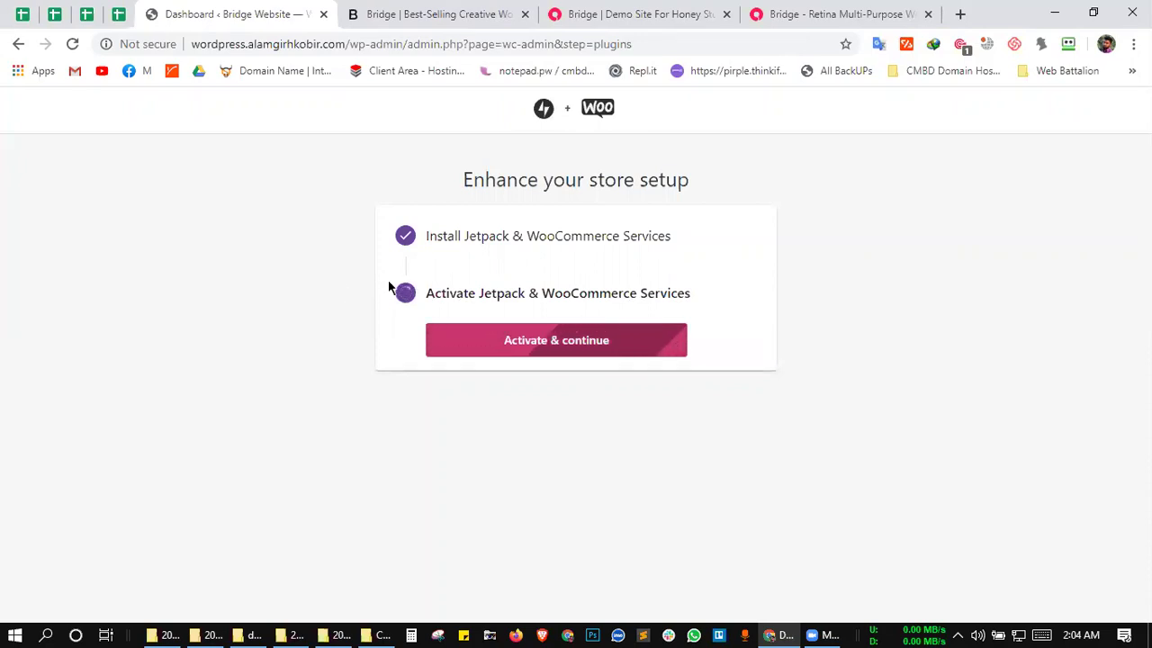
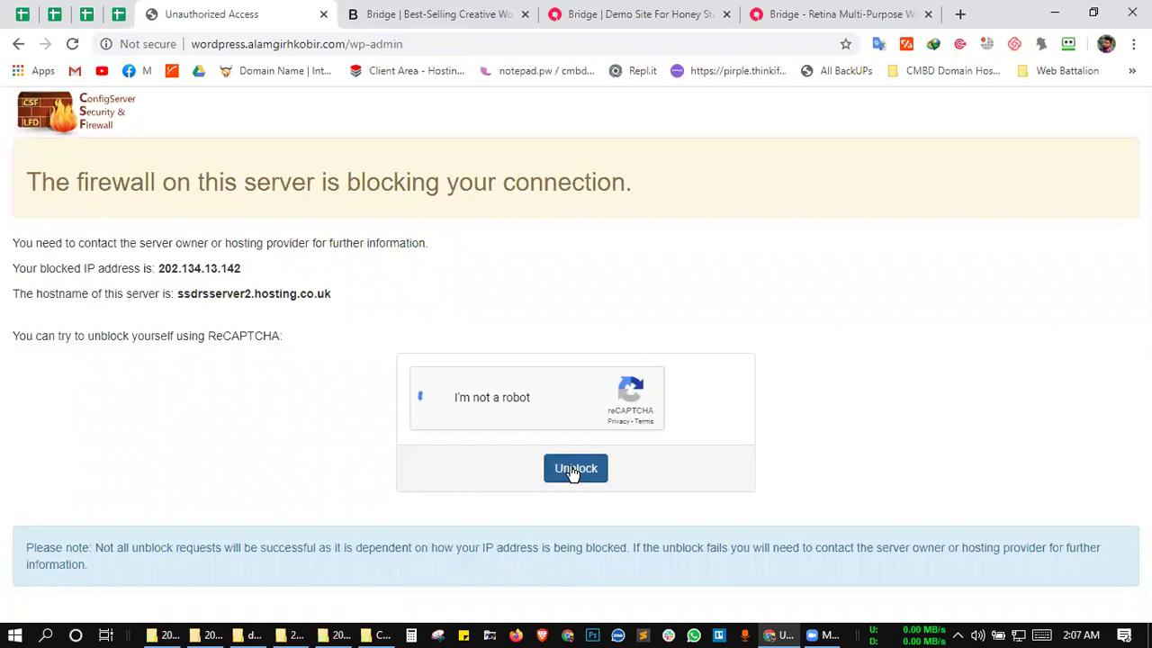
- Submit the unblock request on the server firewall page and return to the WordPress admin dashboard
left_click(573, 470)
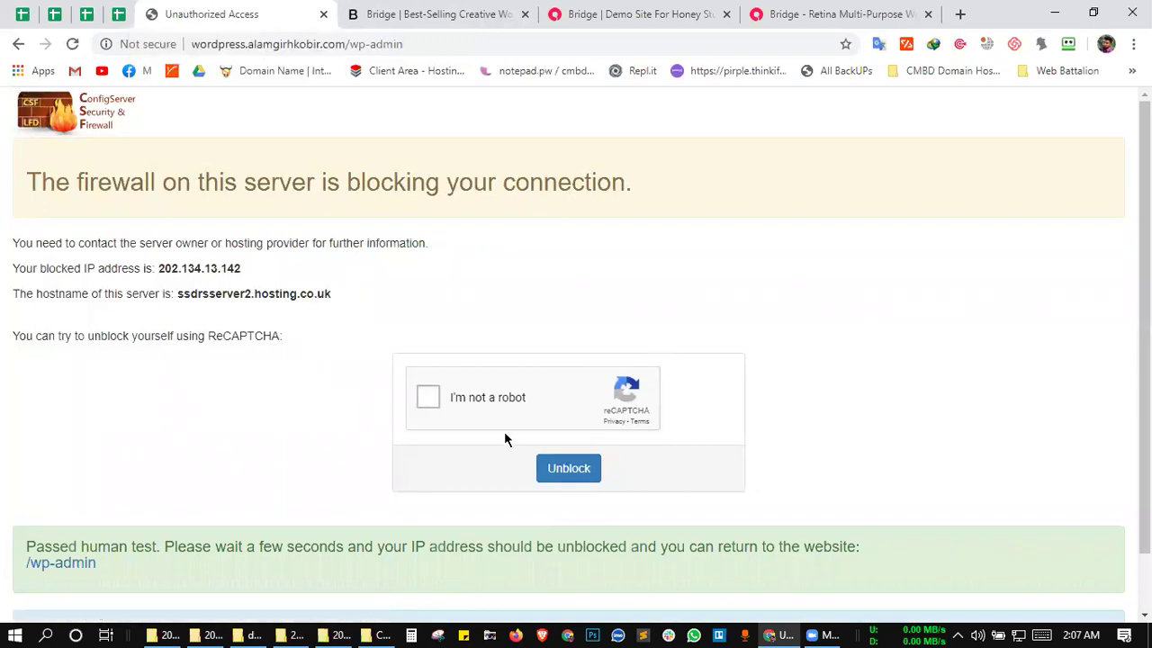
left_click(569, 468)
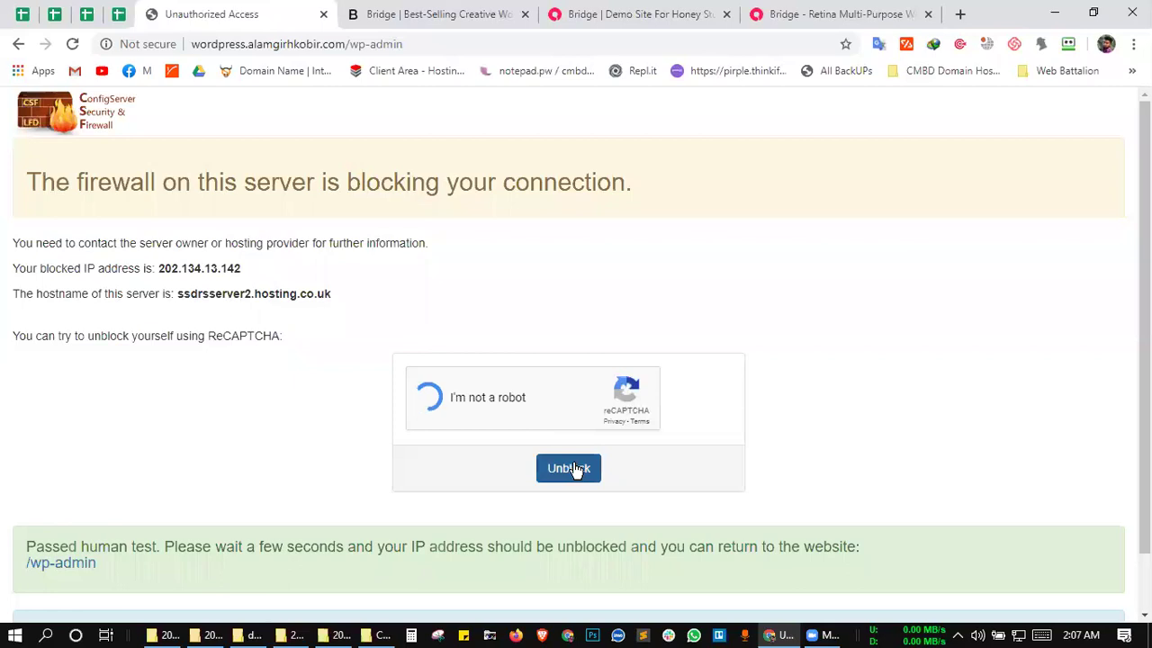
left_click(568, 468)
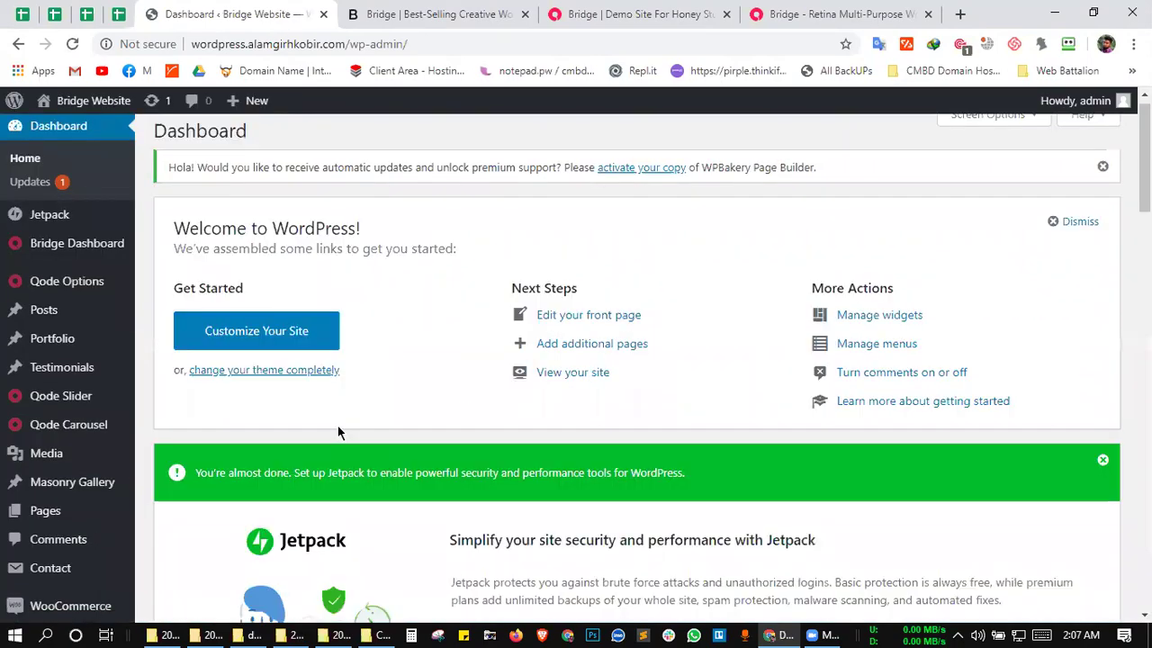
- Open the Bridge theme's demo import page and look over the available demos
mouse_move(88, 260)
left_click(162, 303)
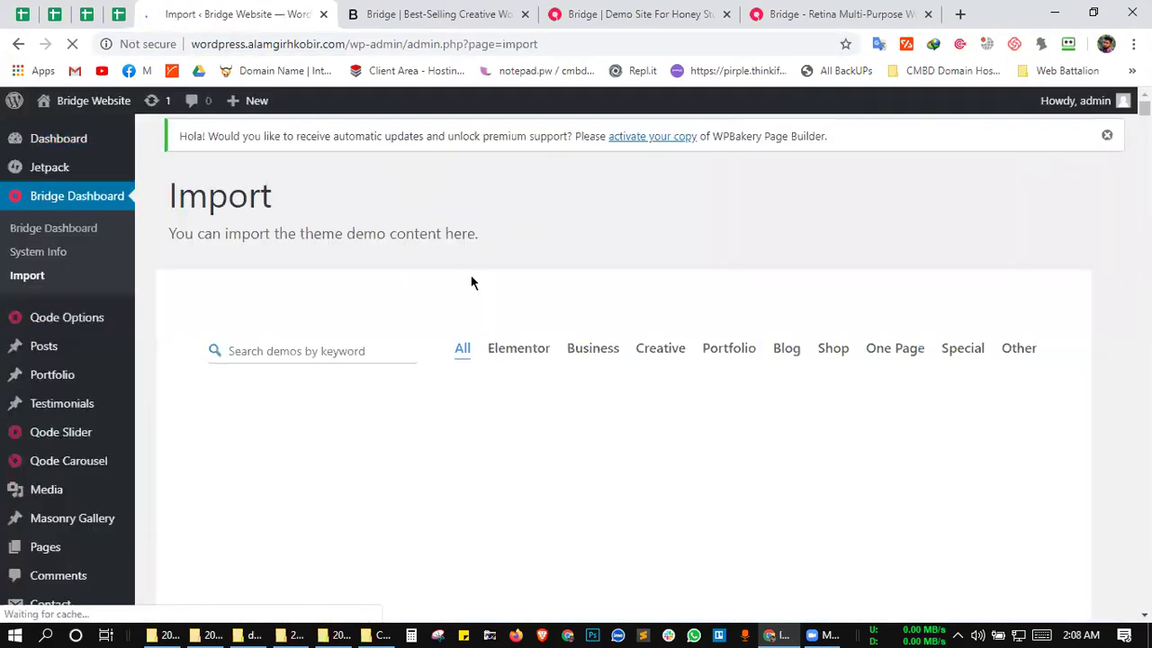
scroll(471, 278, "down", 1)
scroll(450, 243, "up", 1)
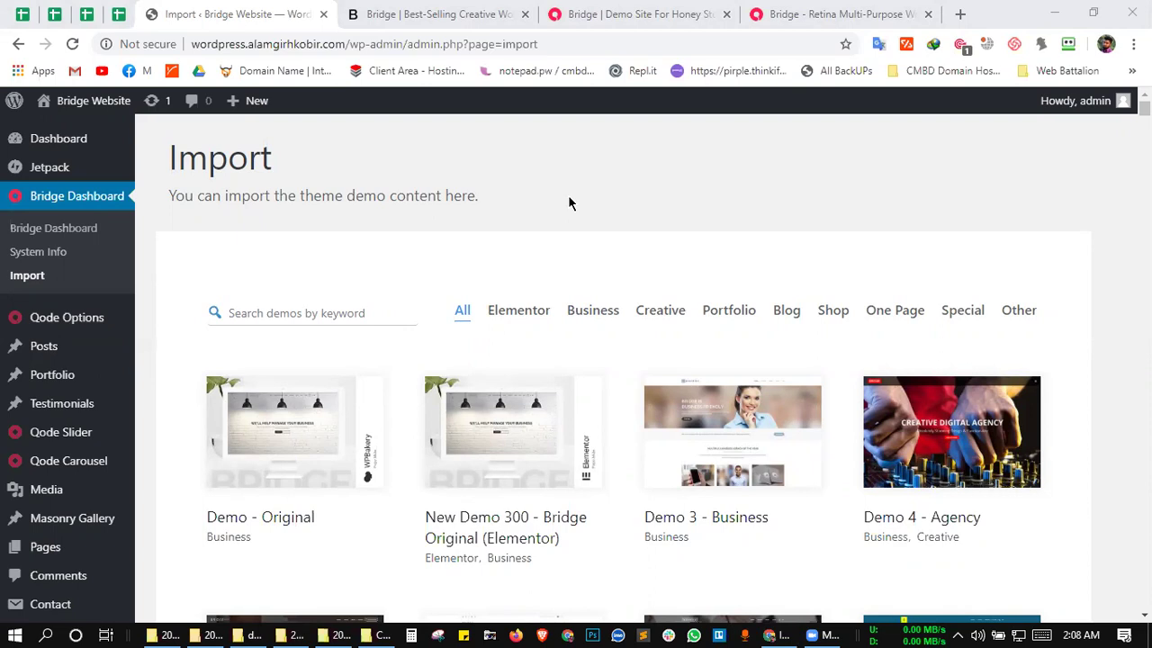
left_click(576, 231)
scroll(636, 230, "down", 1)
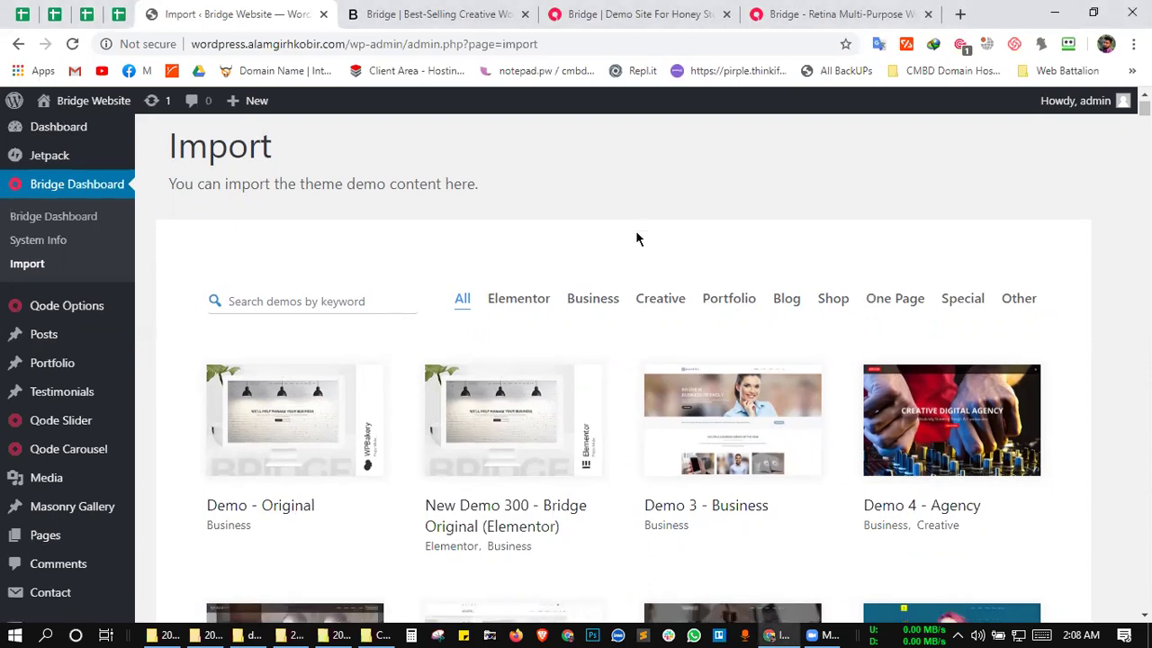
scroll(525, 231, "down", 1)
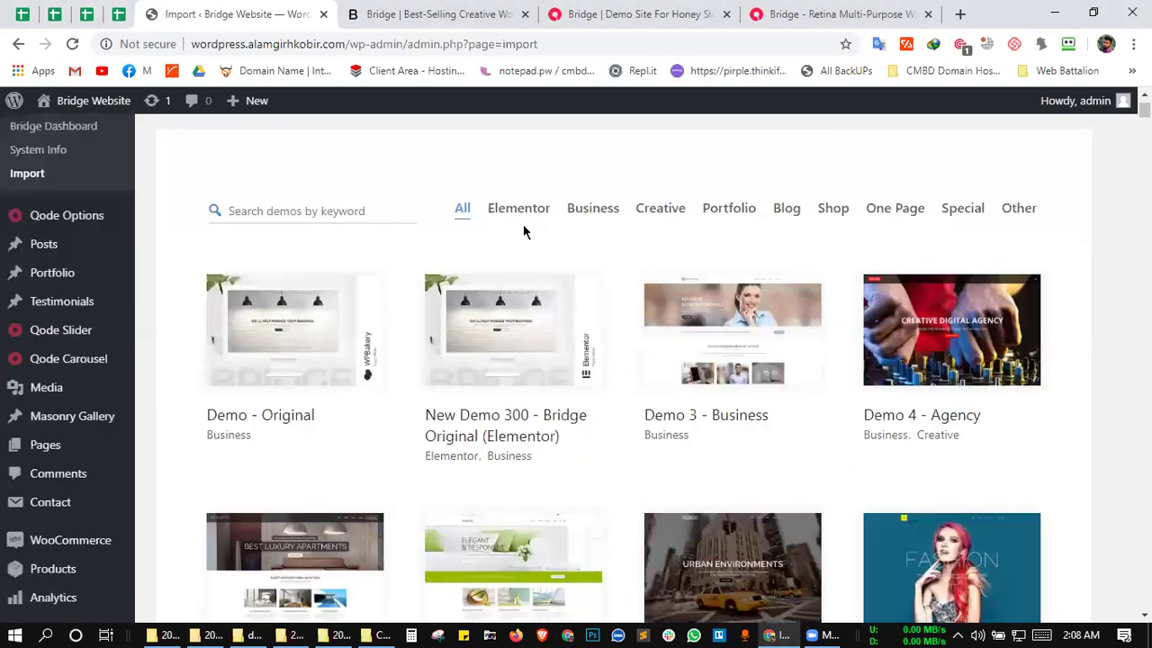
scroll(523, 231, "up", 1)
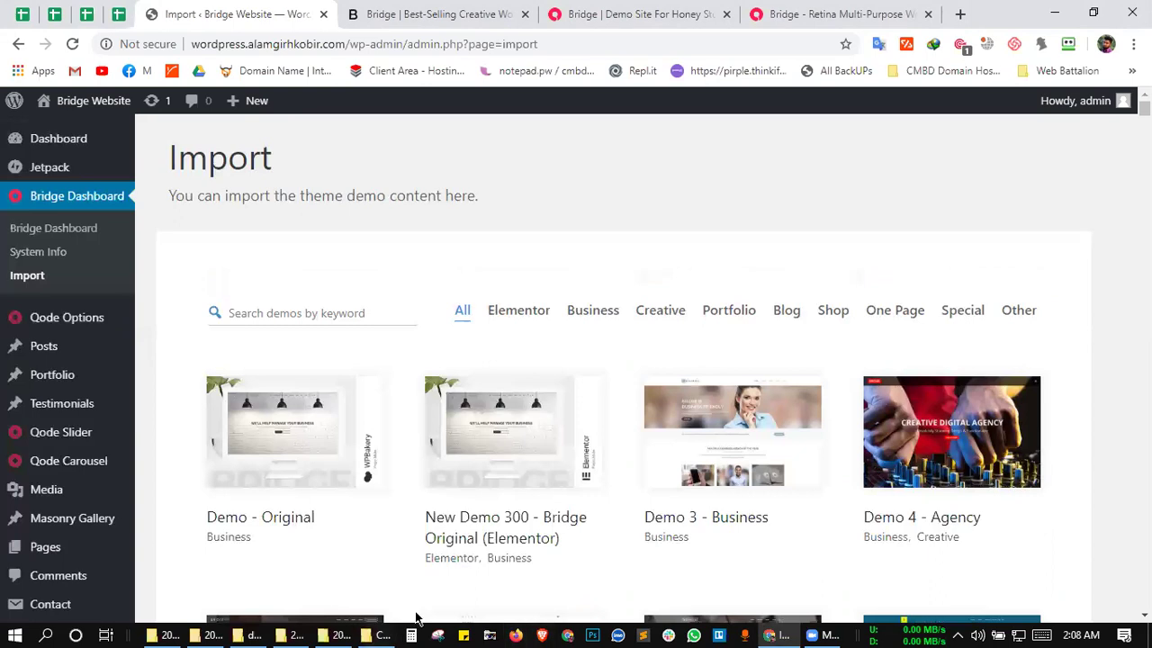
- Search the demos for 316 and open the New Demo 316 - Honey import dialog
left_click(323, 314)
type("2")
key("BackSpace")
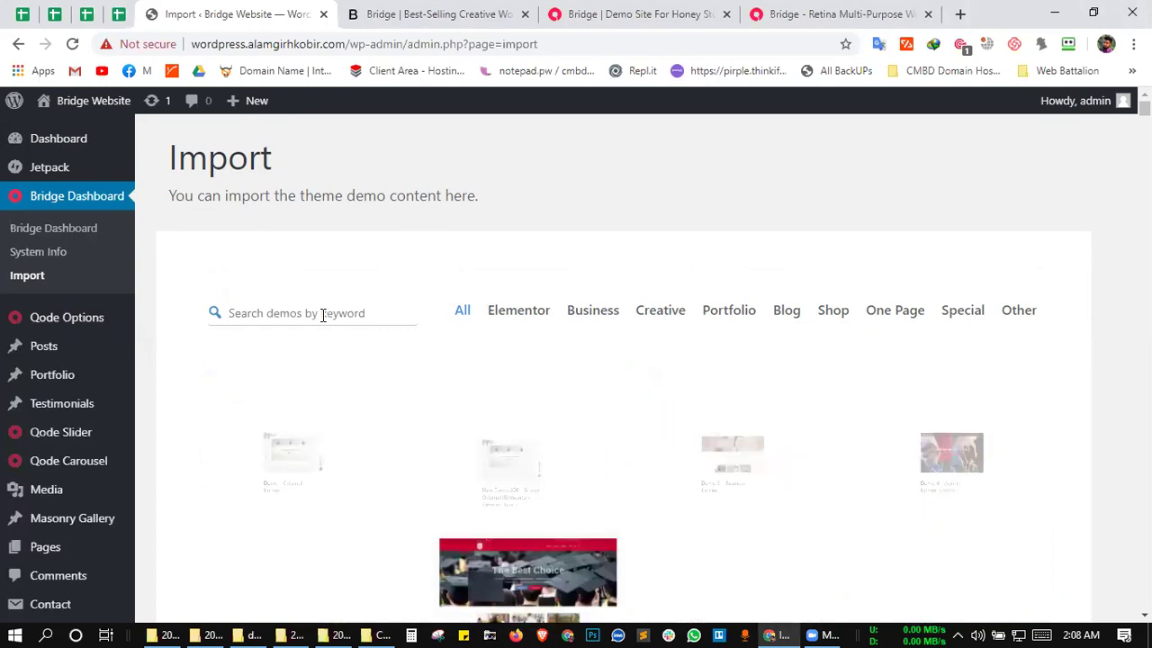
type("316")
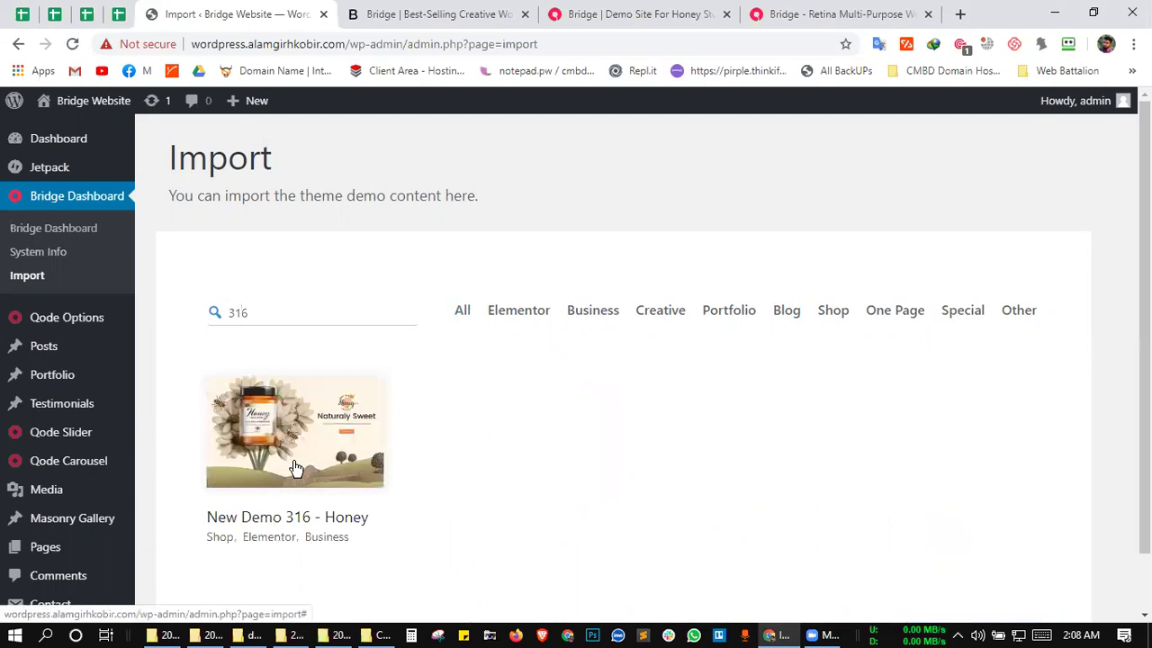
left_click(329, 461)
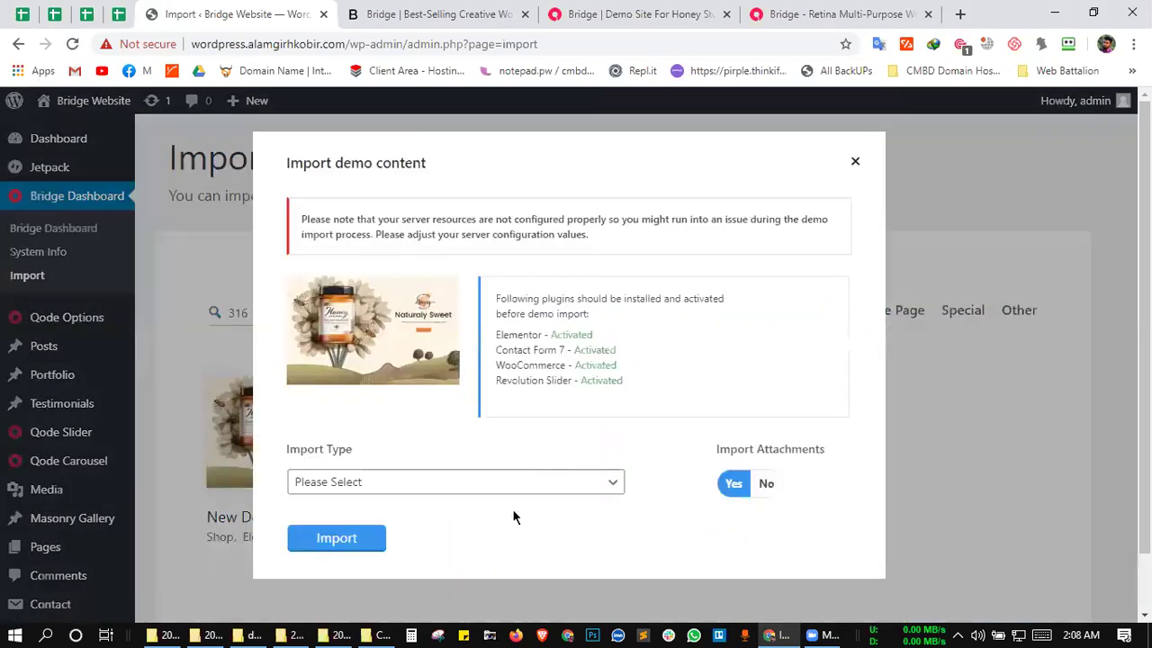
- Set the Honey demo's import type to Widgets, start the import and confirm it
left_click(511, 488)
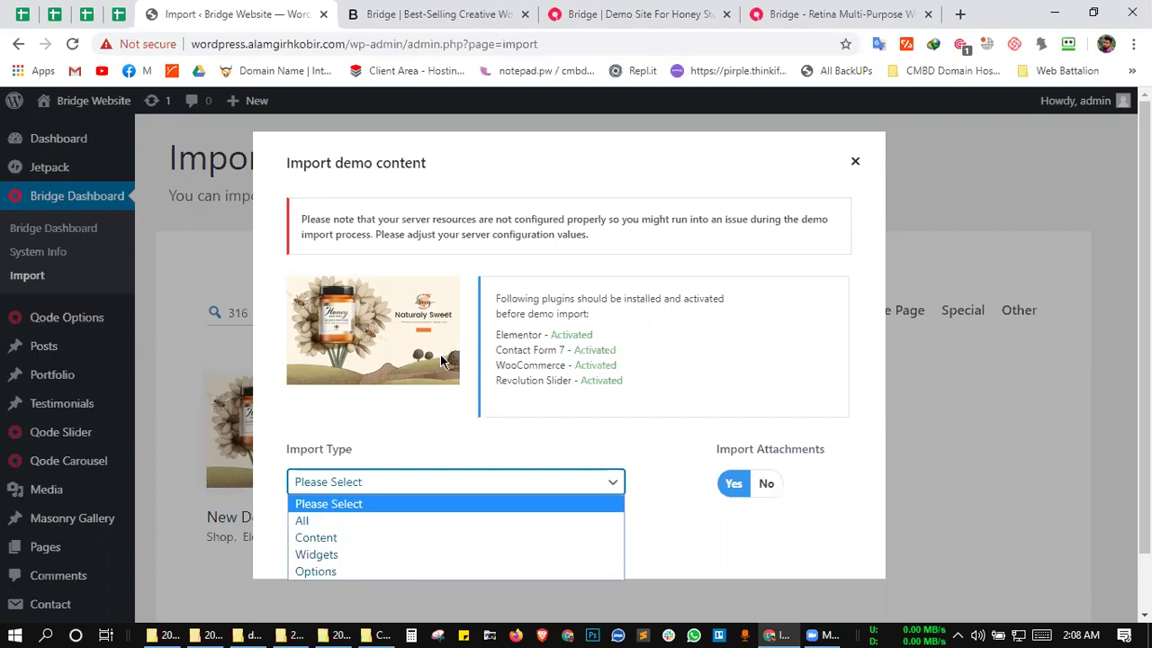
left_click(397, 447)
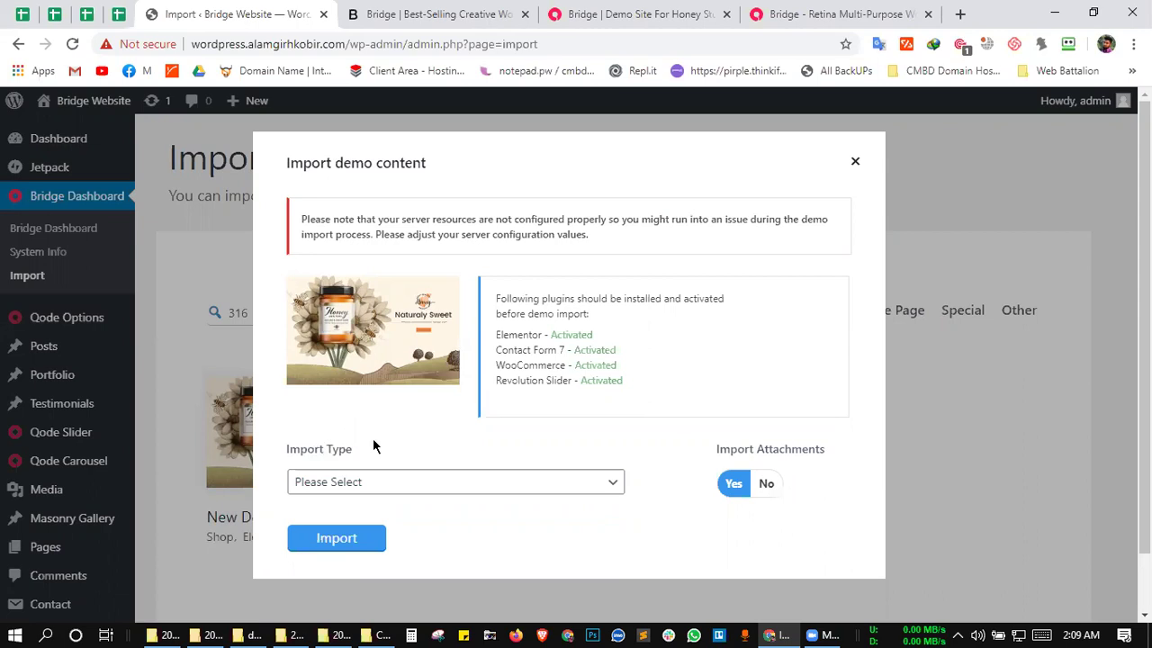
left_click(390, 481)
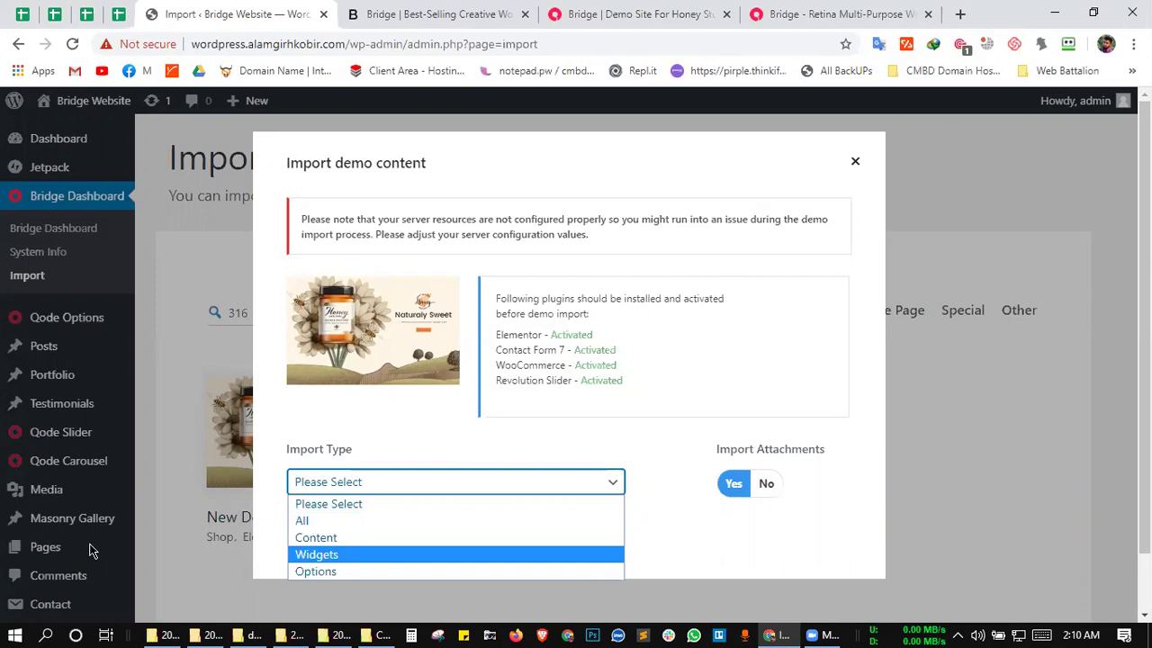
left_click(367, 628)
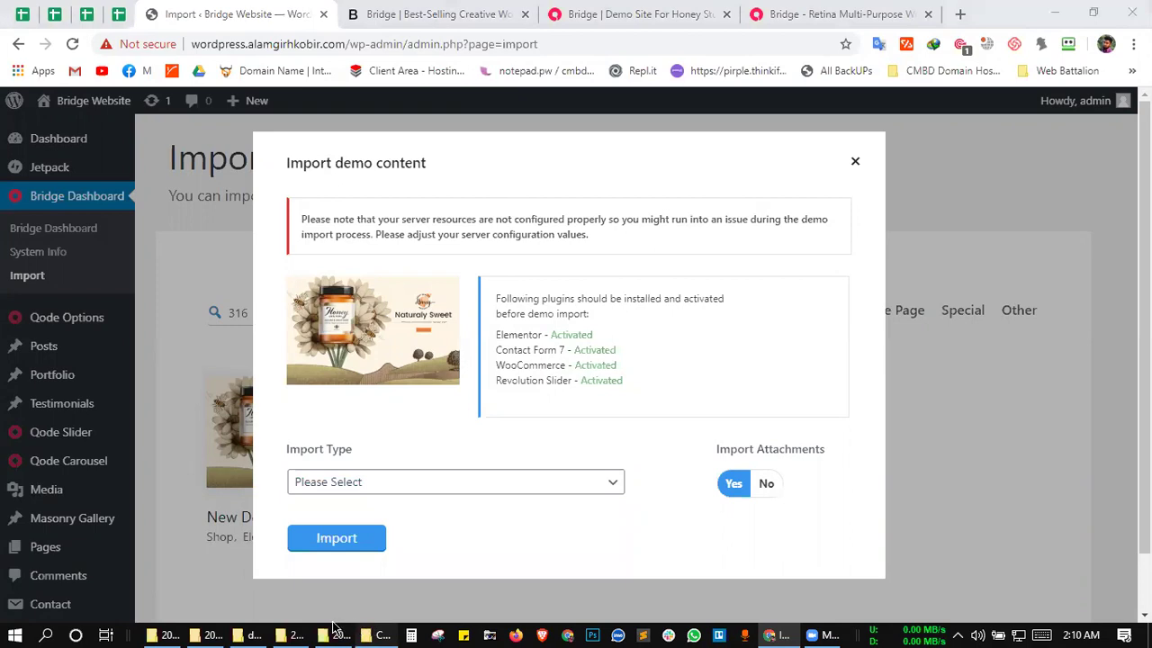
left_click(425, 499)
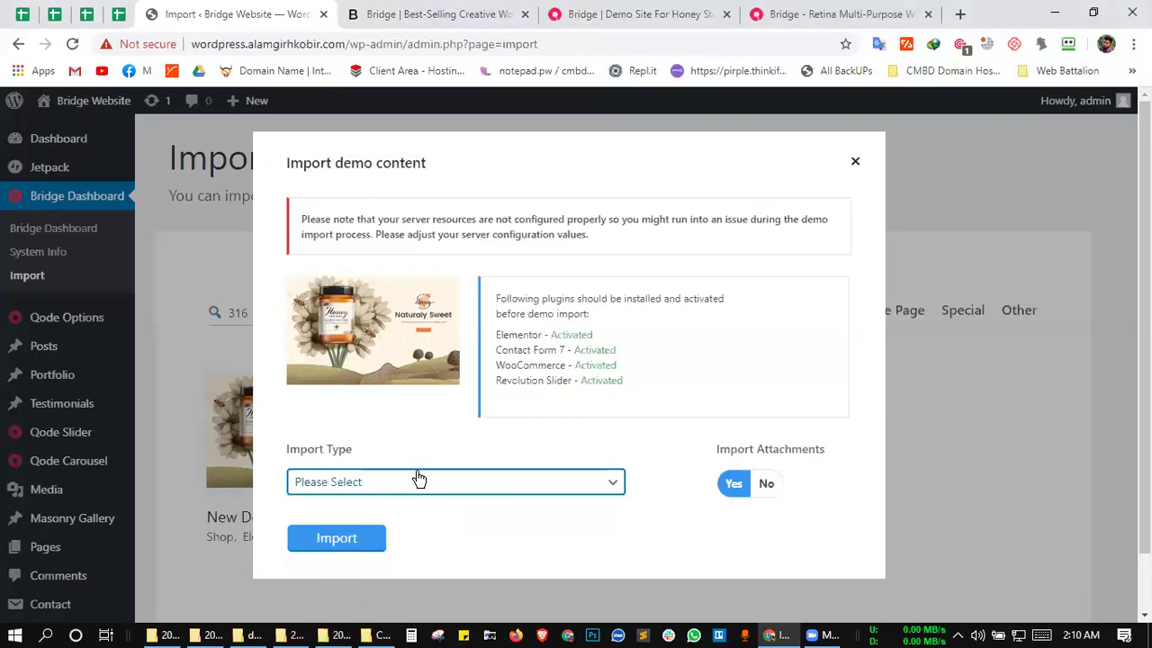
left_click(417, 480)
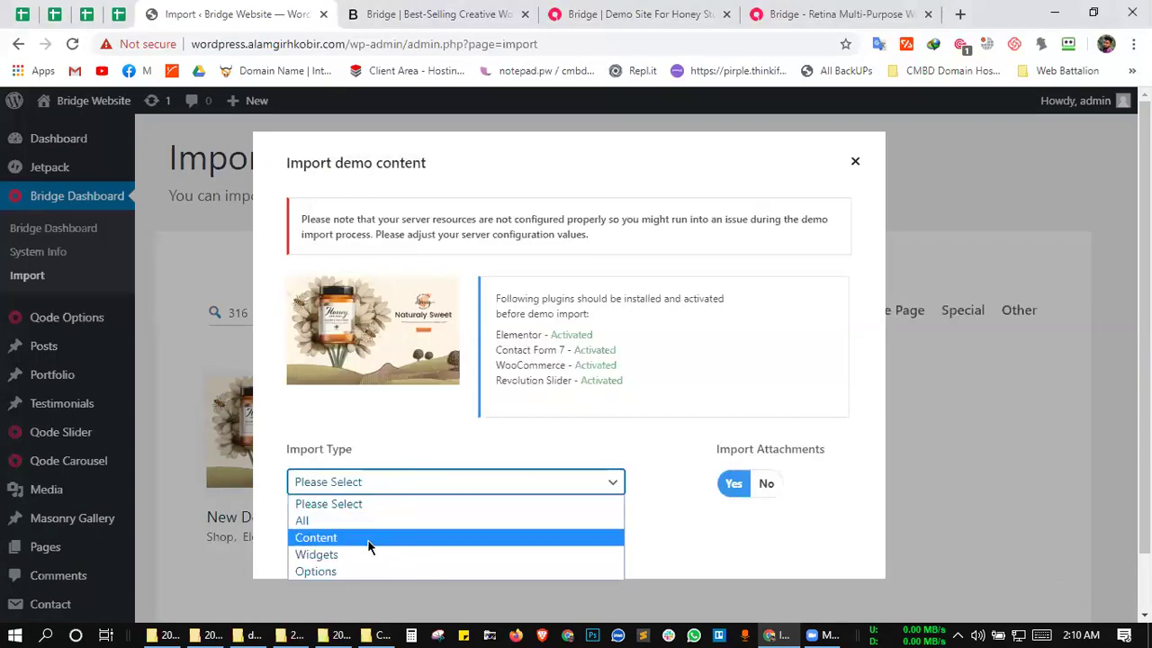
left_click(326, 554)
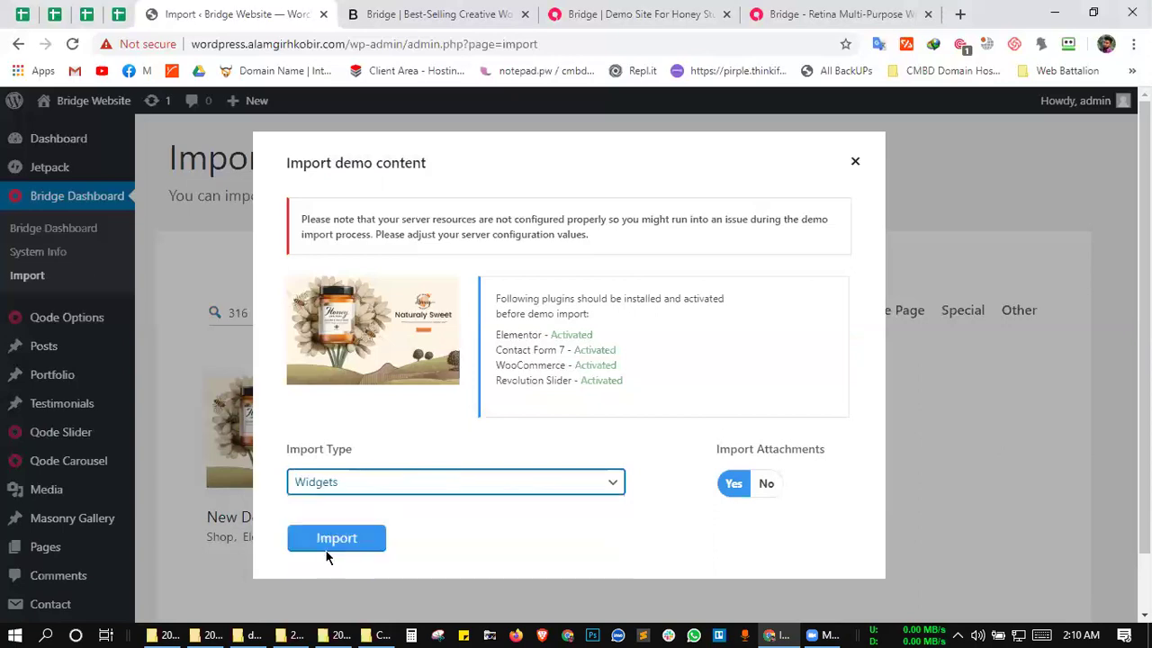
left_click(325, 540)
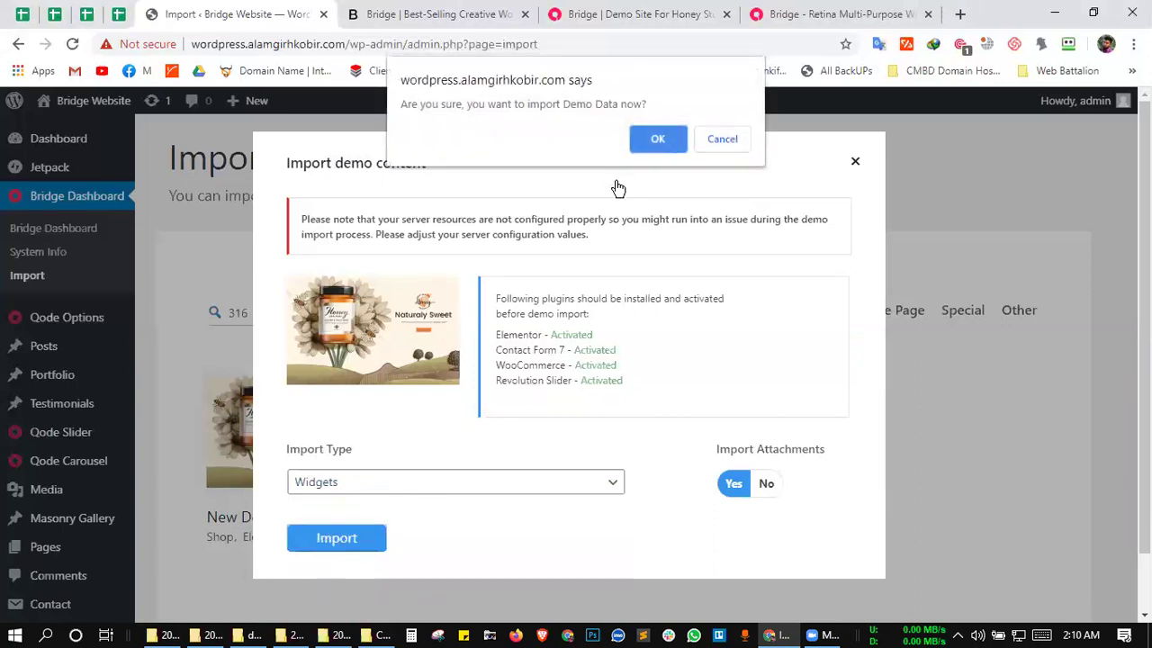
left_click(658, 139)
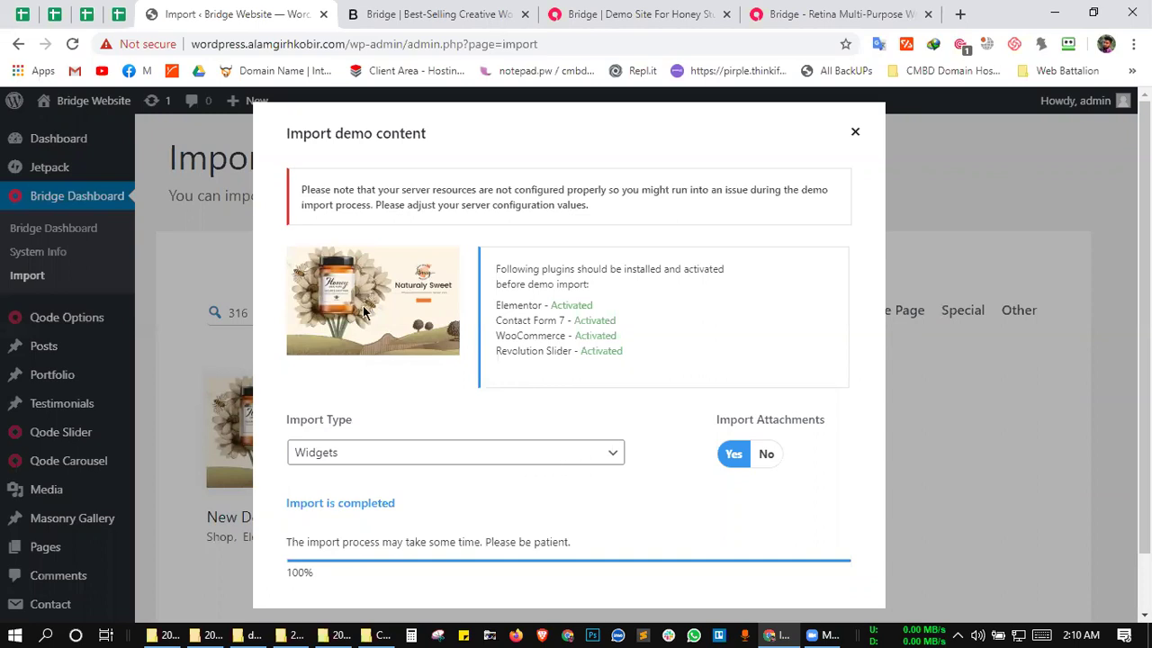
- Reload the demo import page, search for 316 again and reopen the New Demo 316 - Honey import dialog
left_click(73, 43)
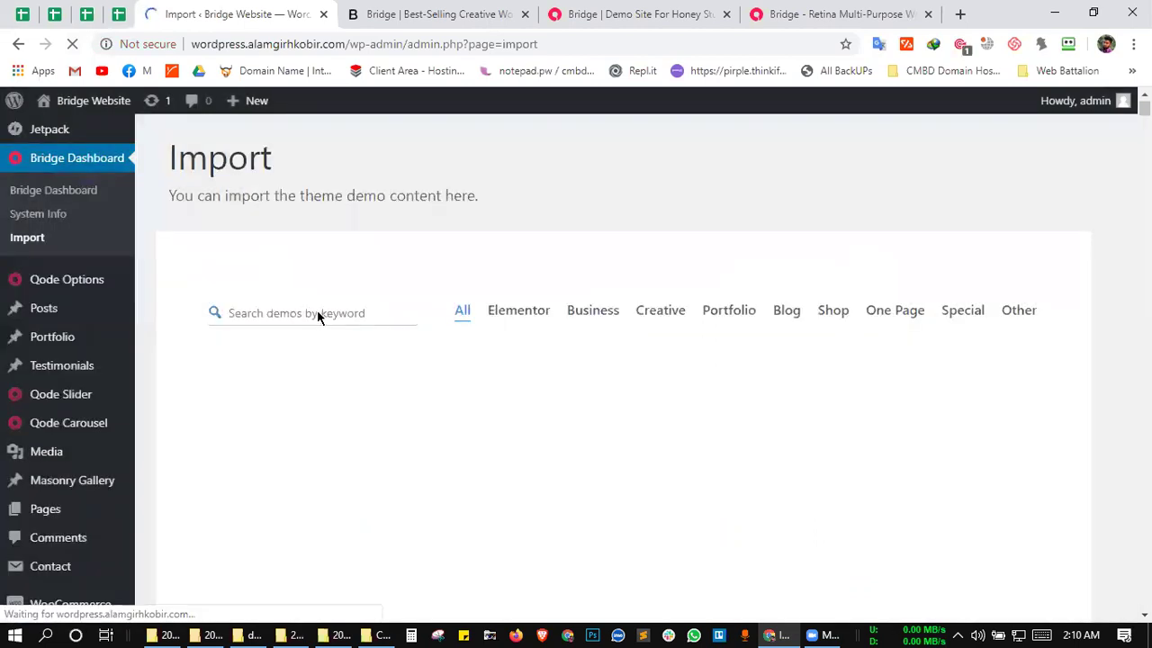
left_click(313, 265)
type("31")
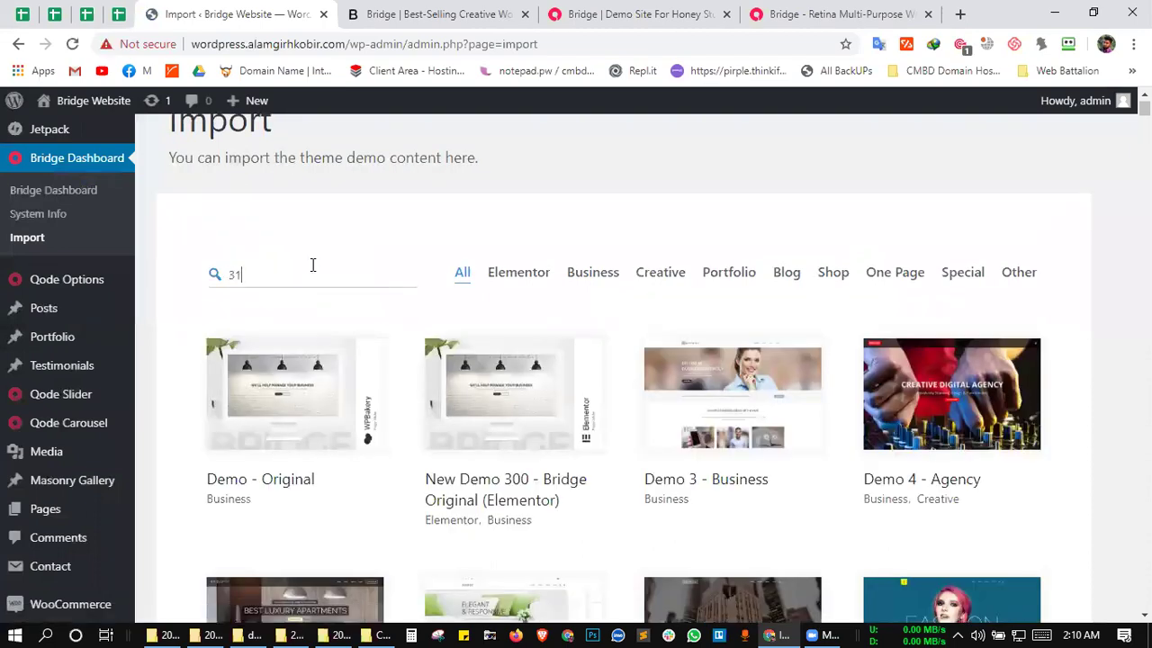
type("6")
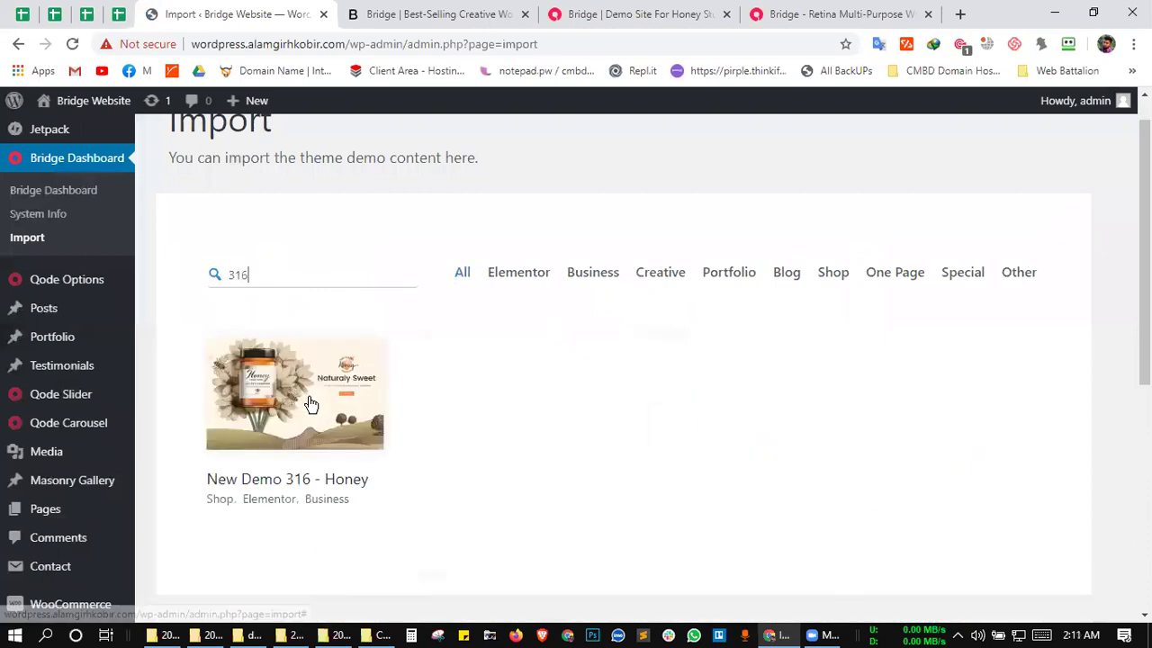
left_click(393, 393)
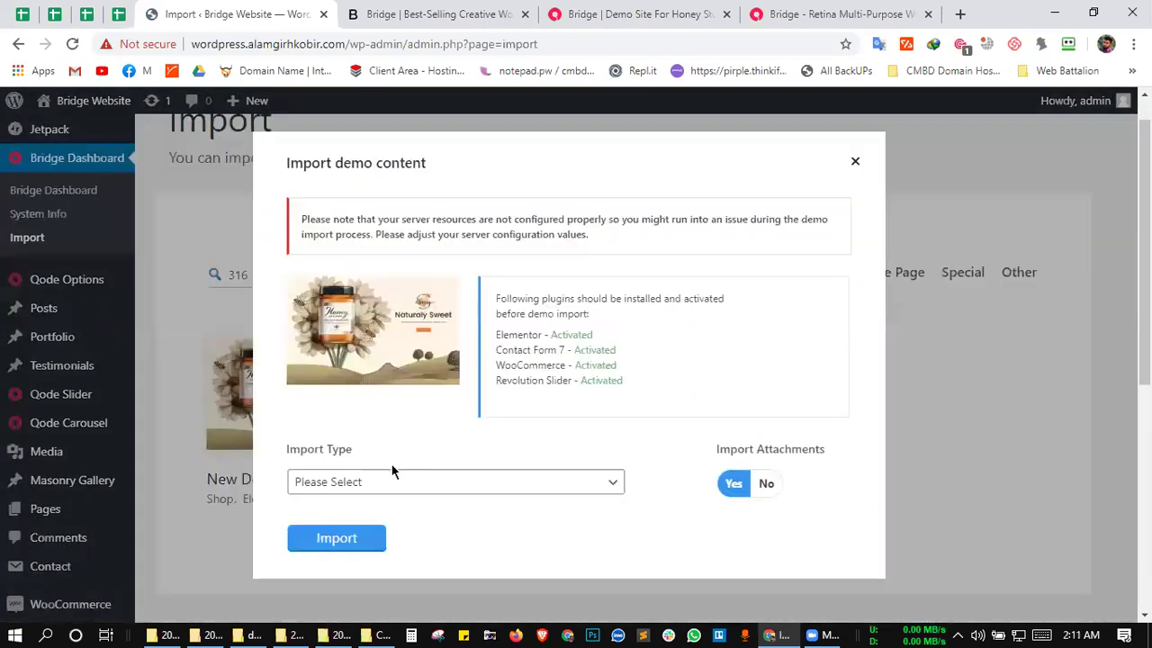
- Set the Honey demo's import type to Options, start the import and confirm it
left_click(393, 481)
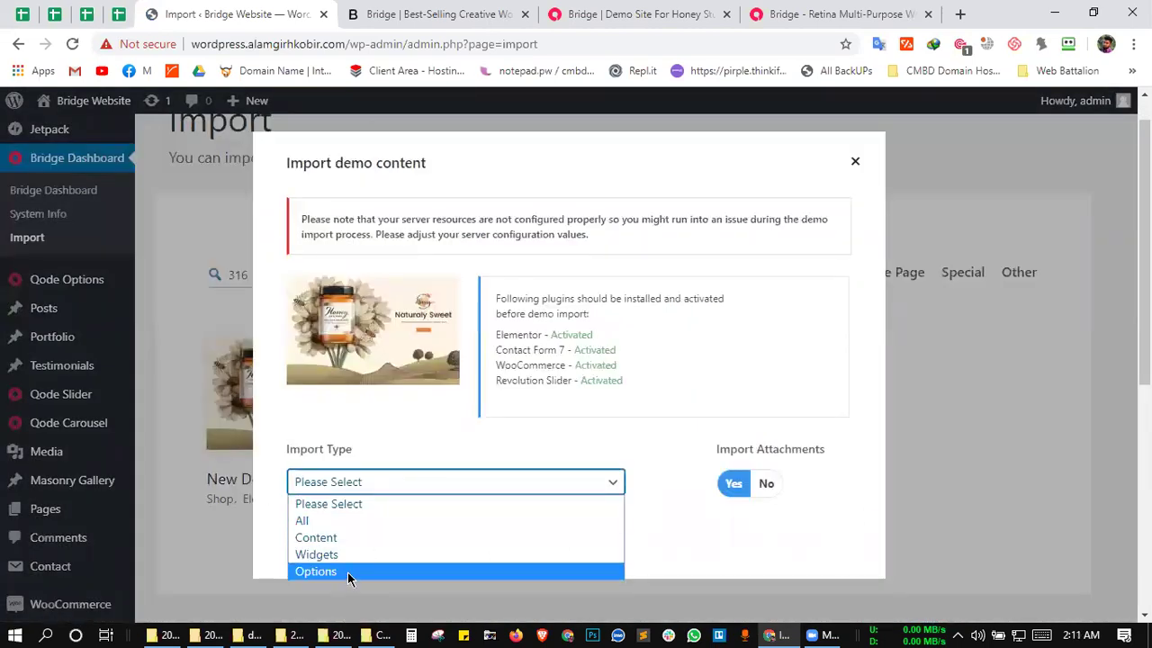
left_click(347, 571)
left_click(338, 539)
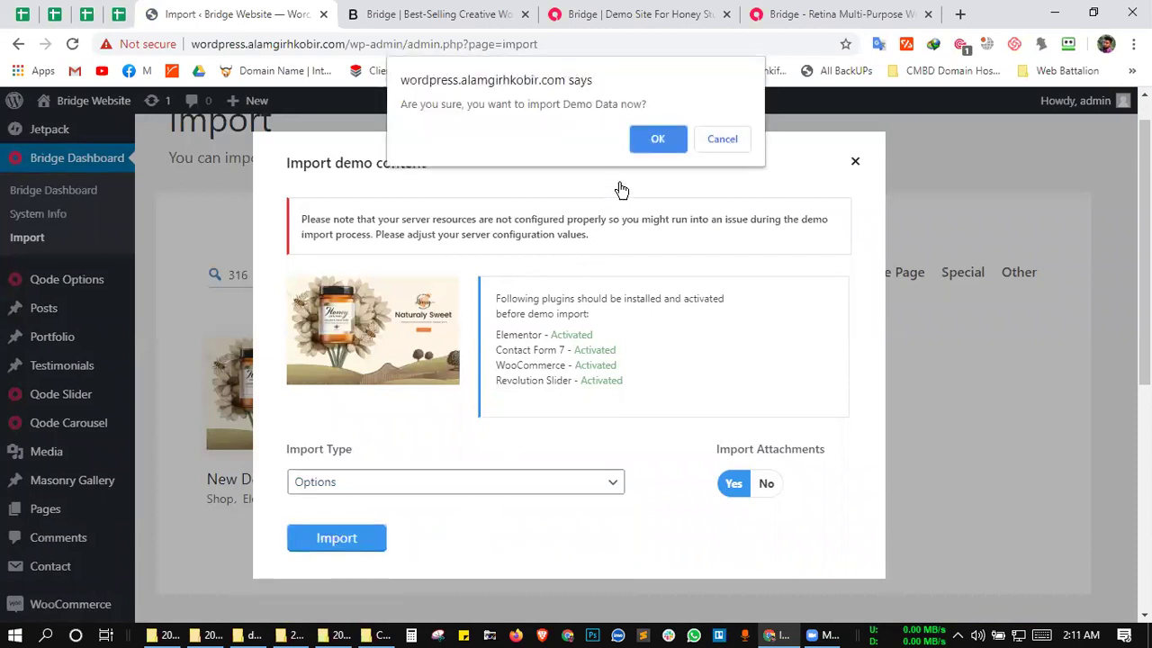
key("Return")
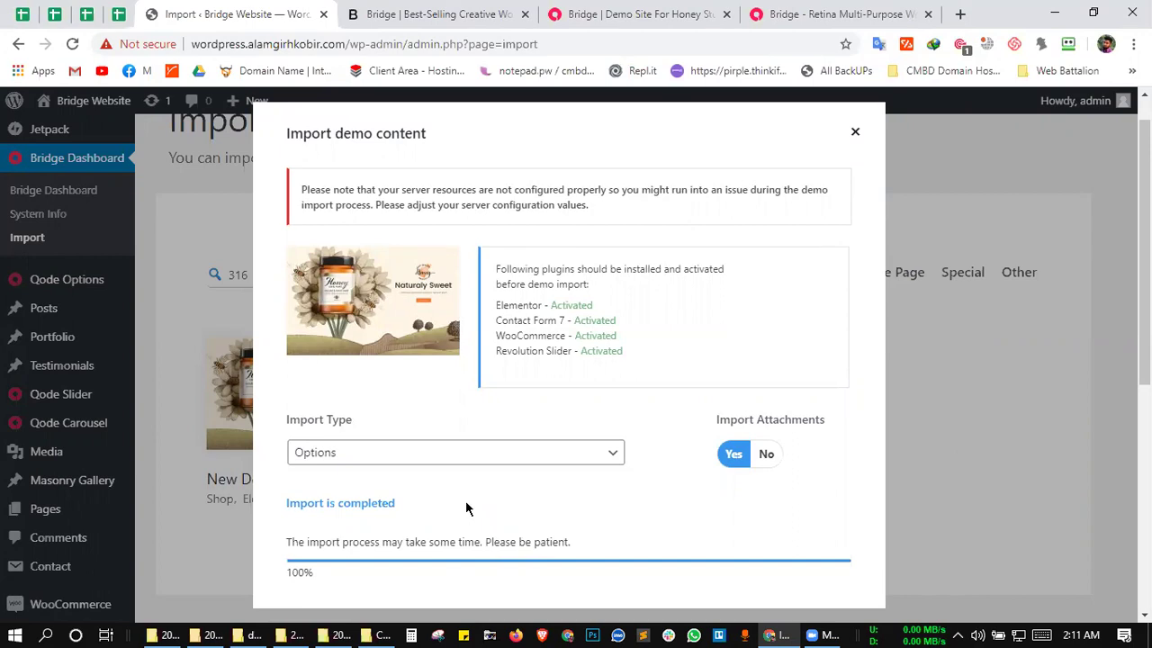
left_click(423, 451)
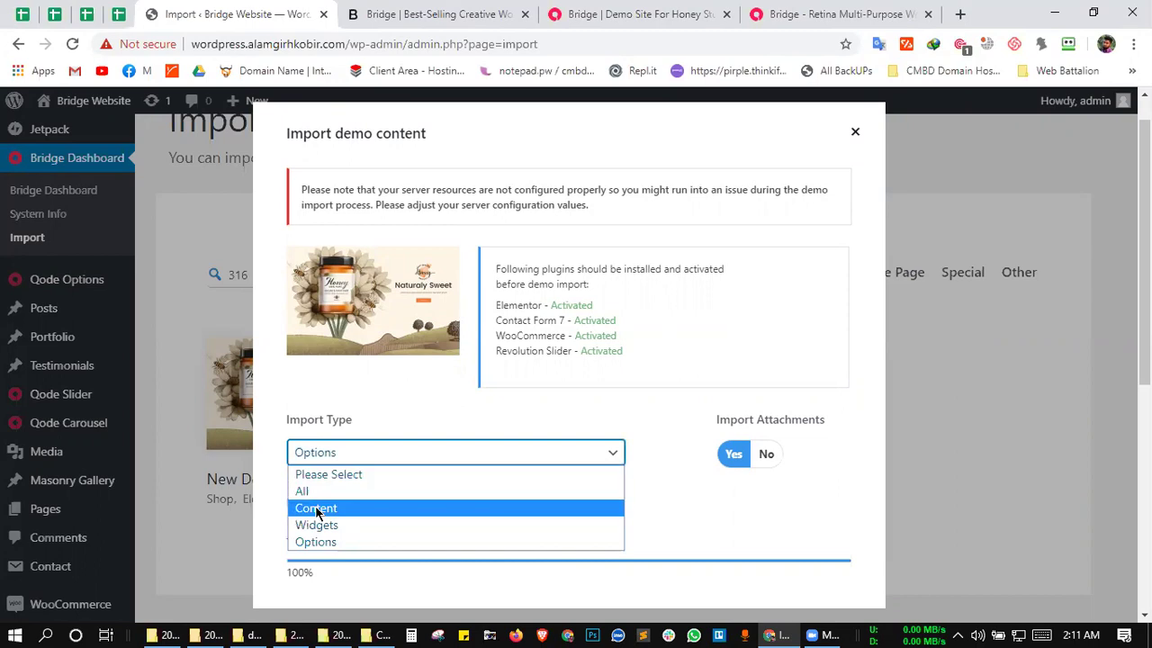
left_click(278, 547)
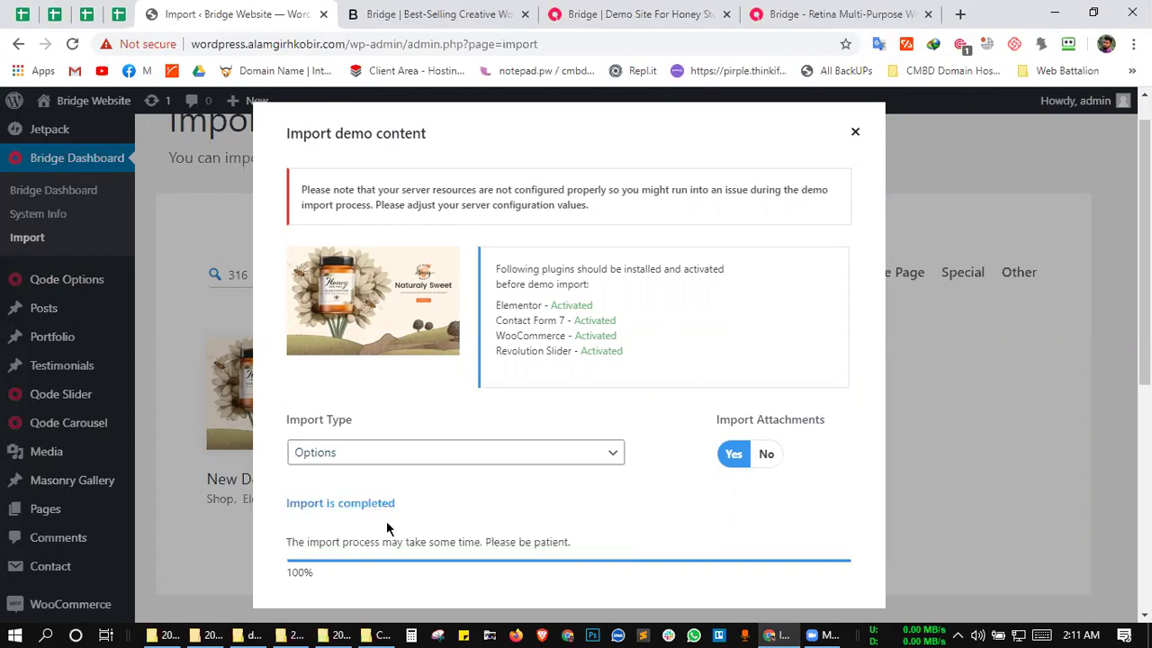
- View the Home page from the Pages list in a new tab and open it for editing
left_click(73, 44)
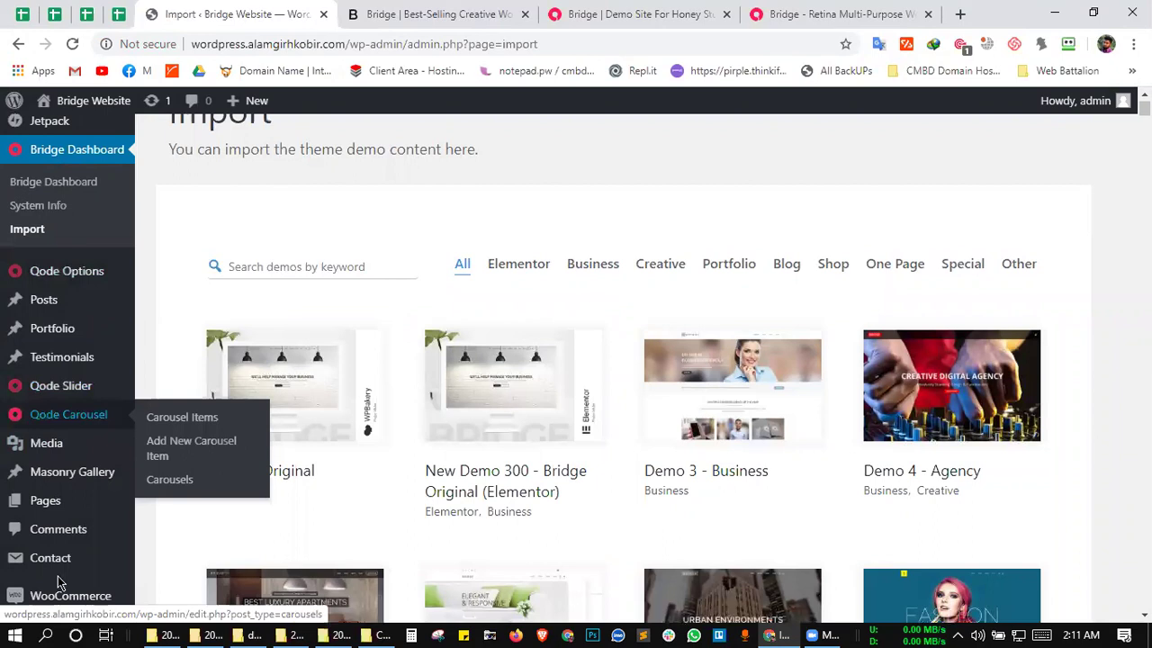
scroll(58, 583, "down", 2)
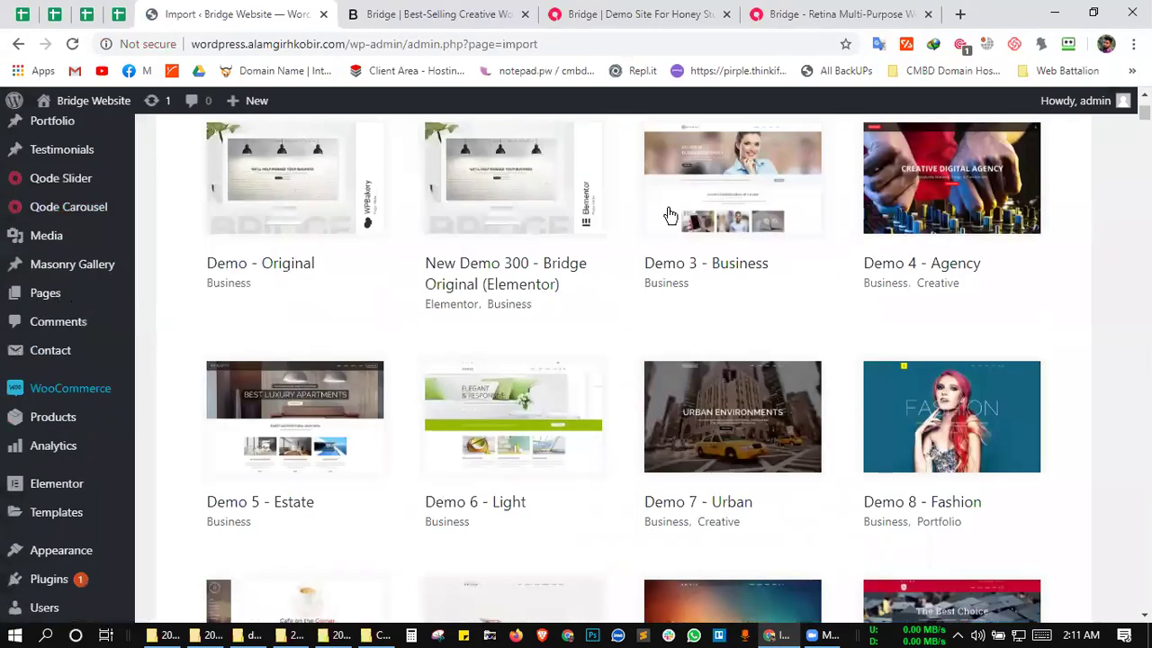
key("Return")
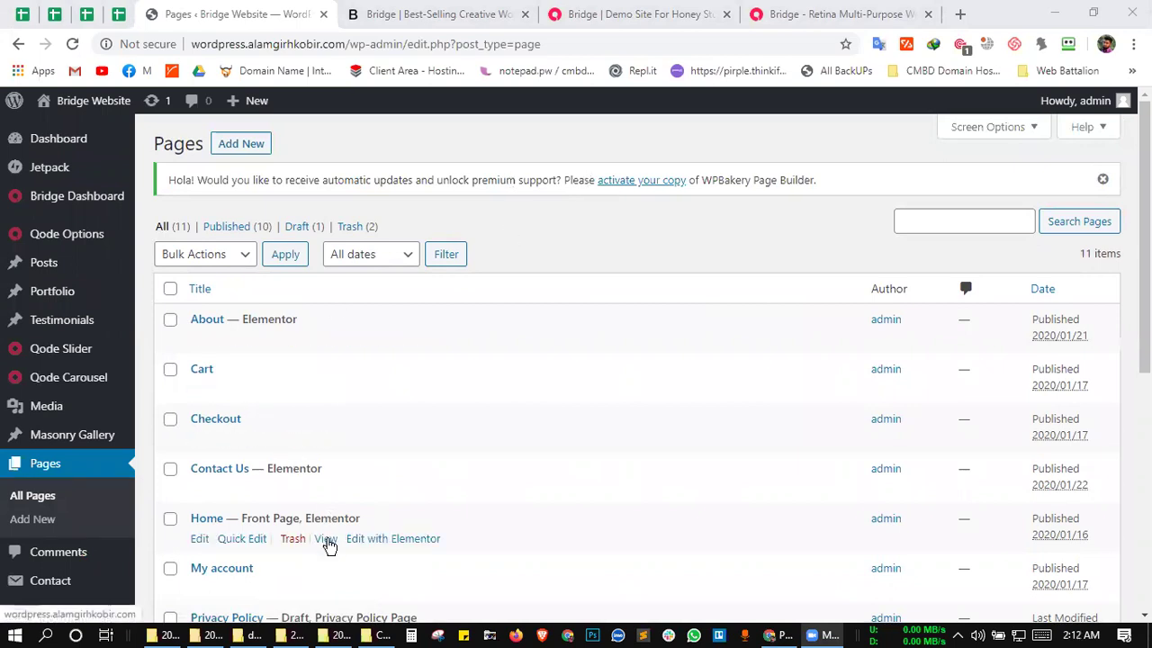
middle_click(326, 545)
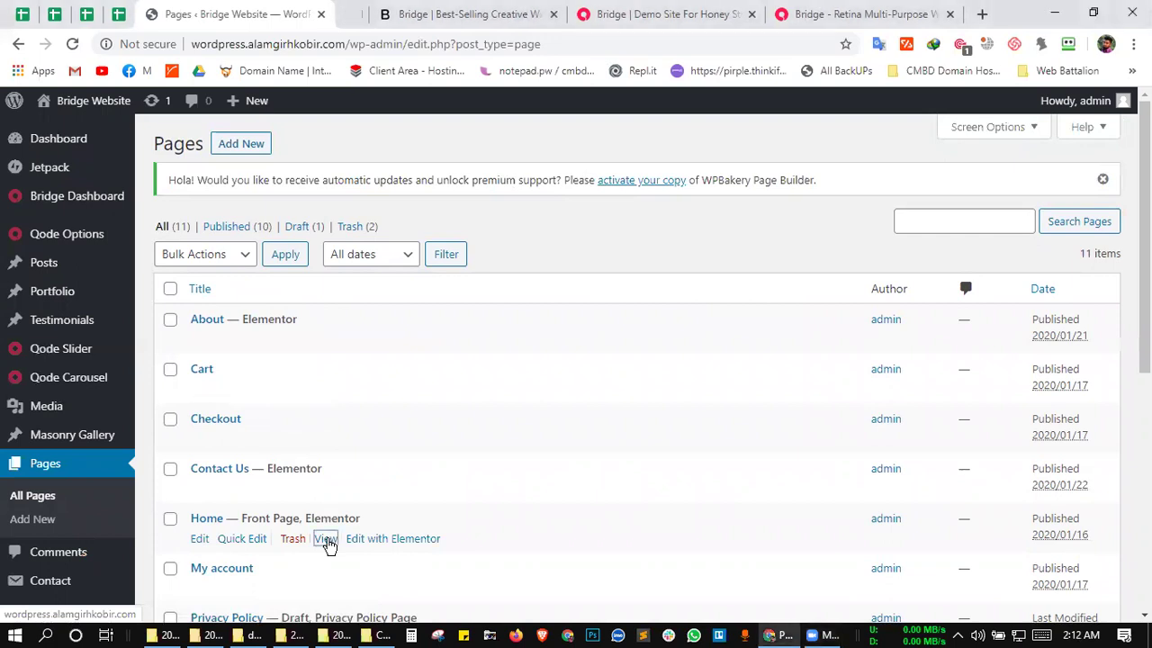
left_click(373, 18)
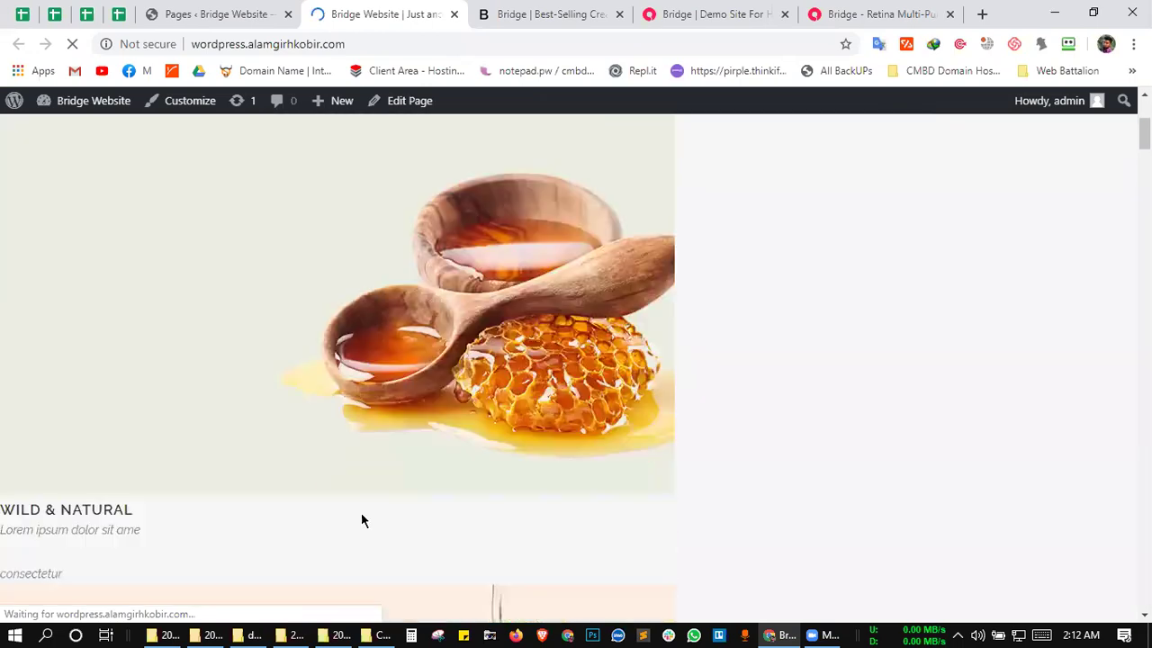
scroll(366, 486, "down", 5)
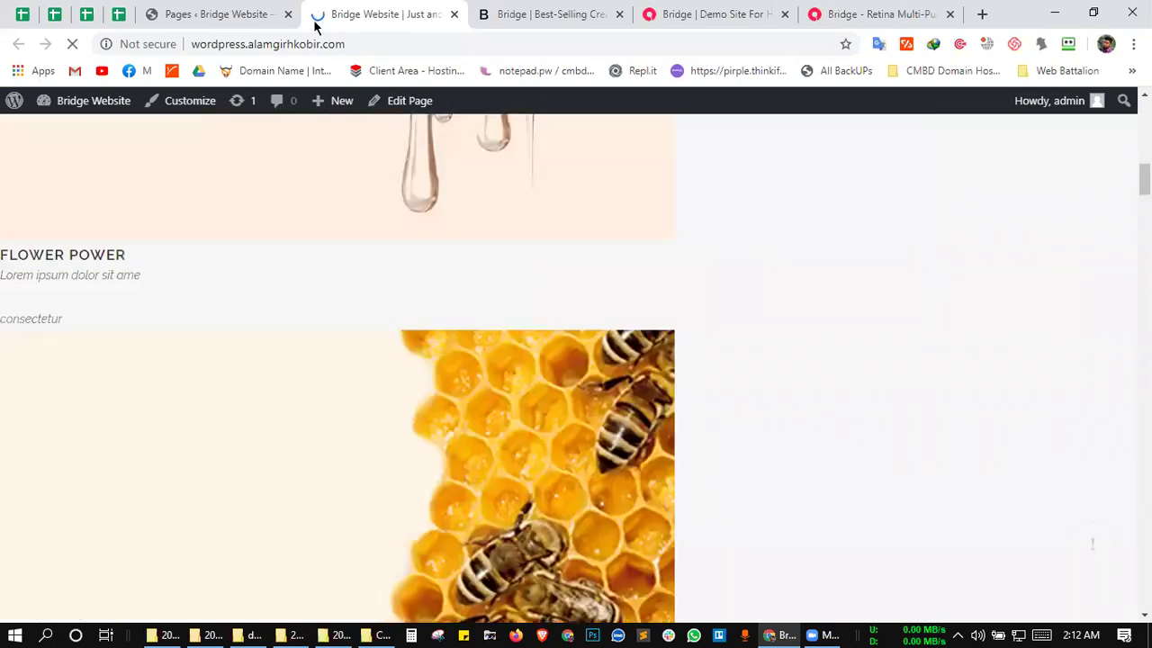
scroll(270, 113, "up", 5)
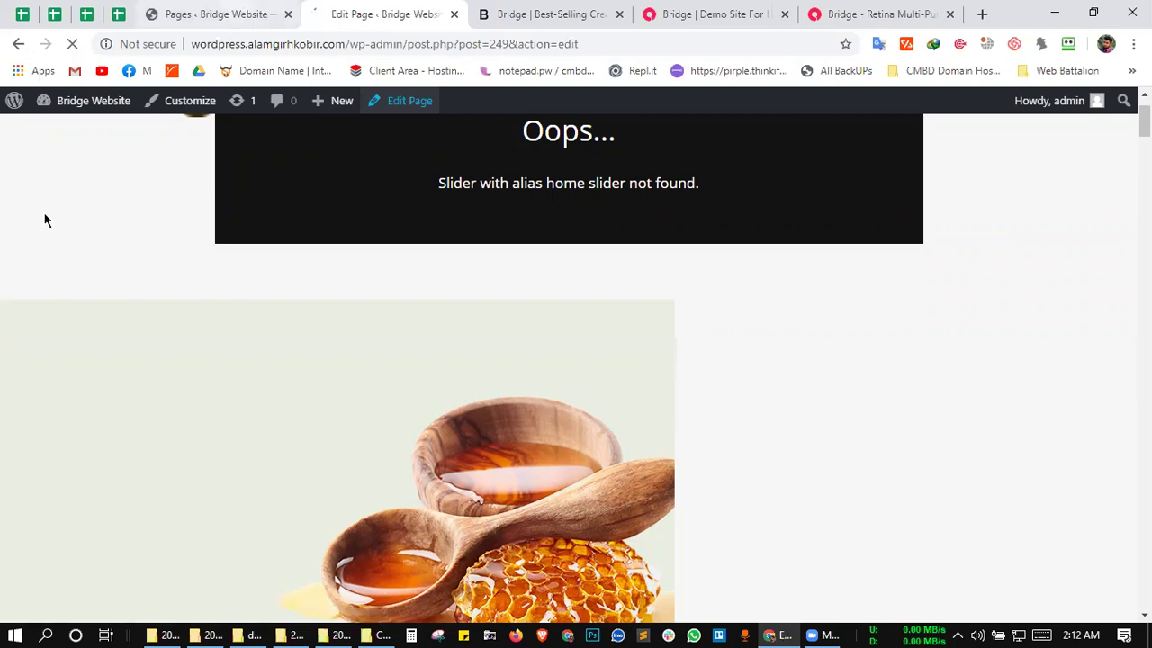
- Save the theme's general Qode Options and open the site's front page in a new tab
key("ctrl+shift+Tab")
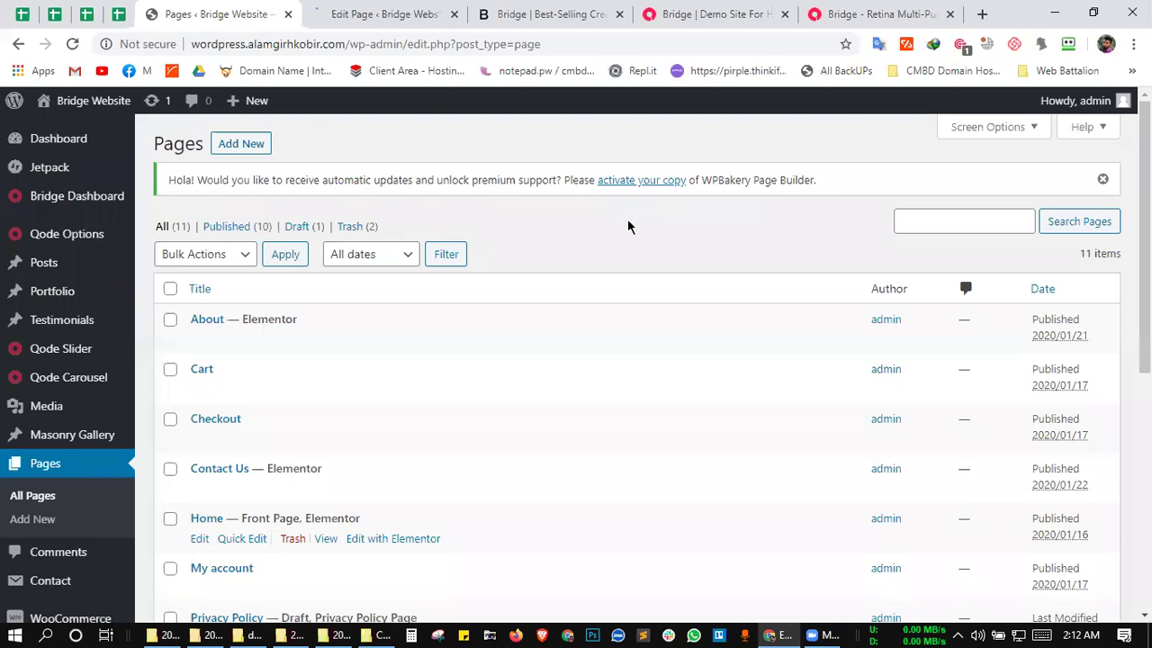
key("F5")
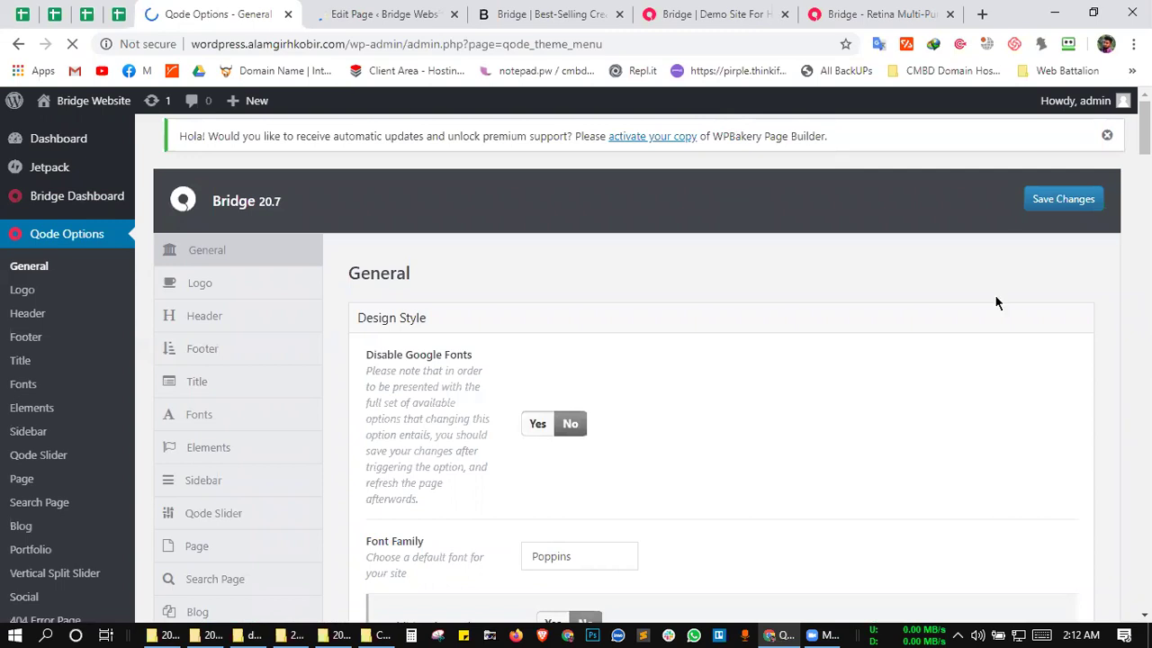
left_click(1063, 199)
left_click(361, 10)
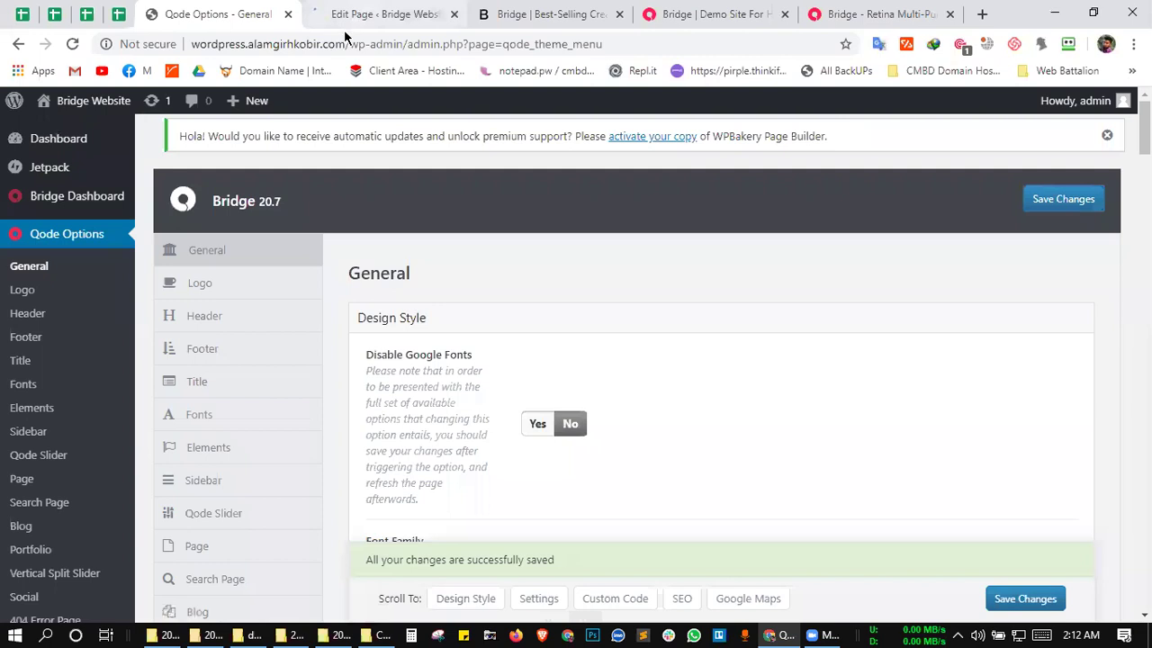
left_click_drag(345, 39, 191, 44)
left_click_drag(270, 43, 500, 7)
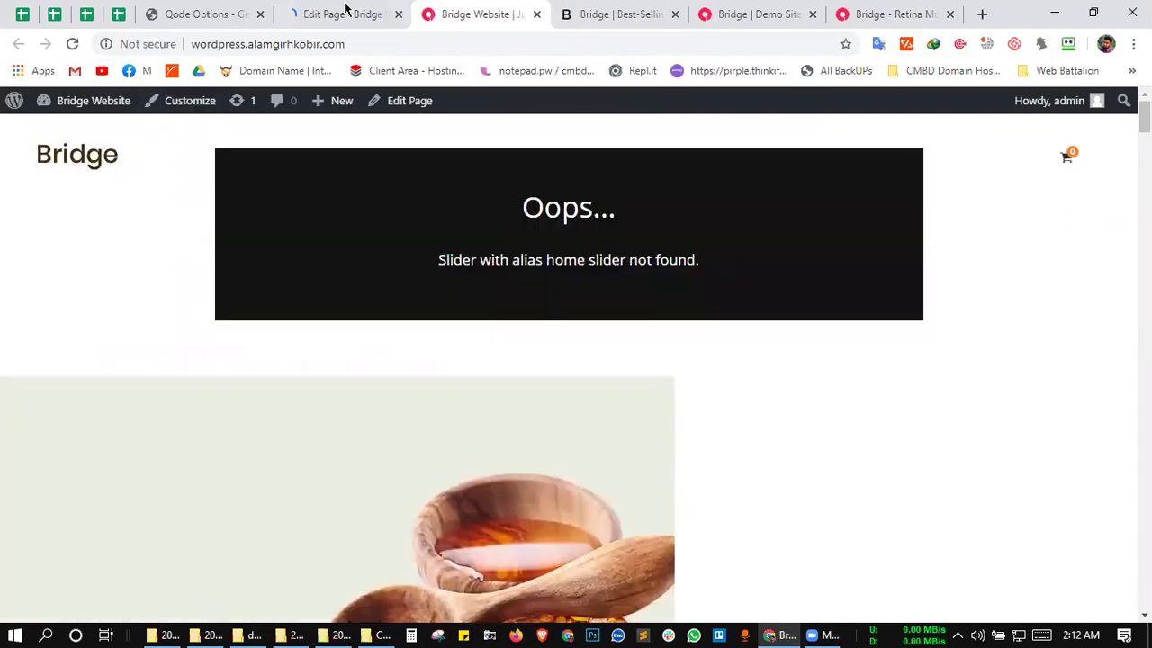
- Dismiss the block editor's welcome guide on the Home page and open the page in Elementor
left_click(348, 13)
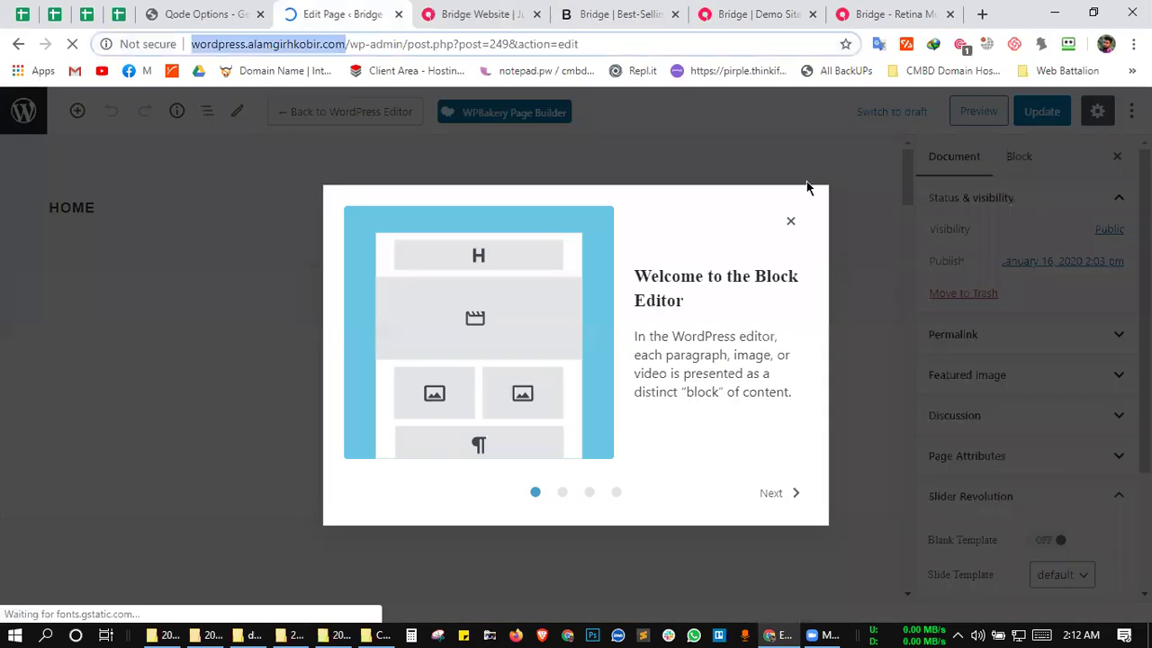
left_click(790, 221)
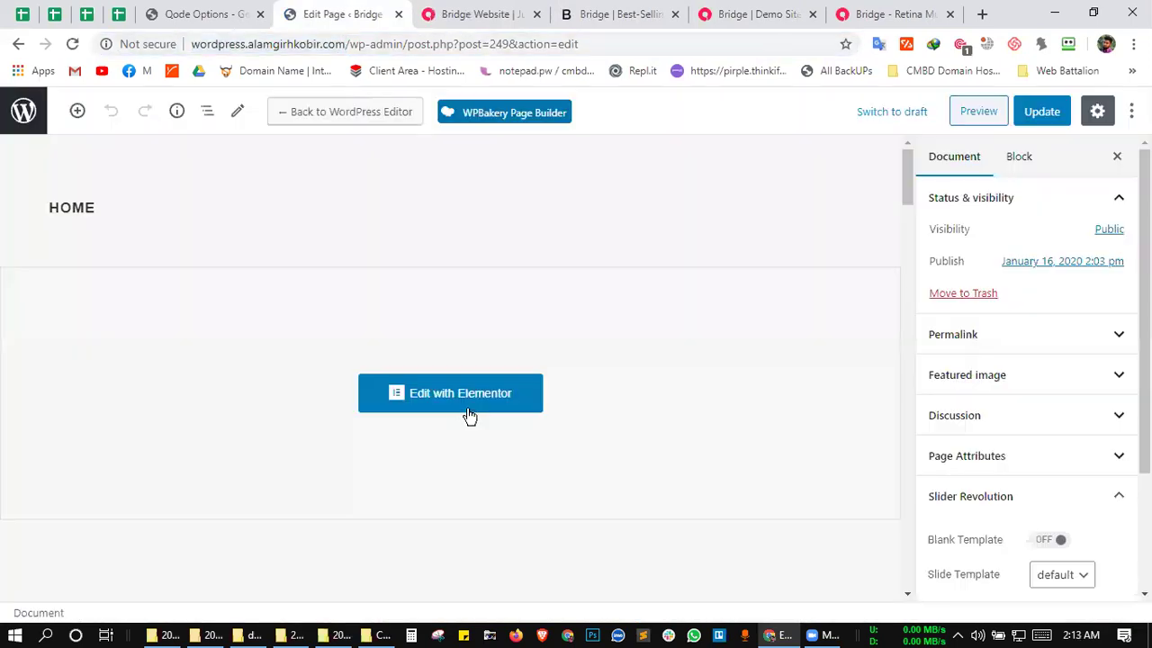
left_click(467, 415)
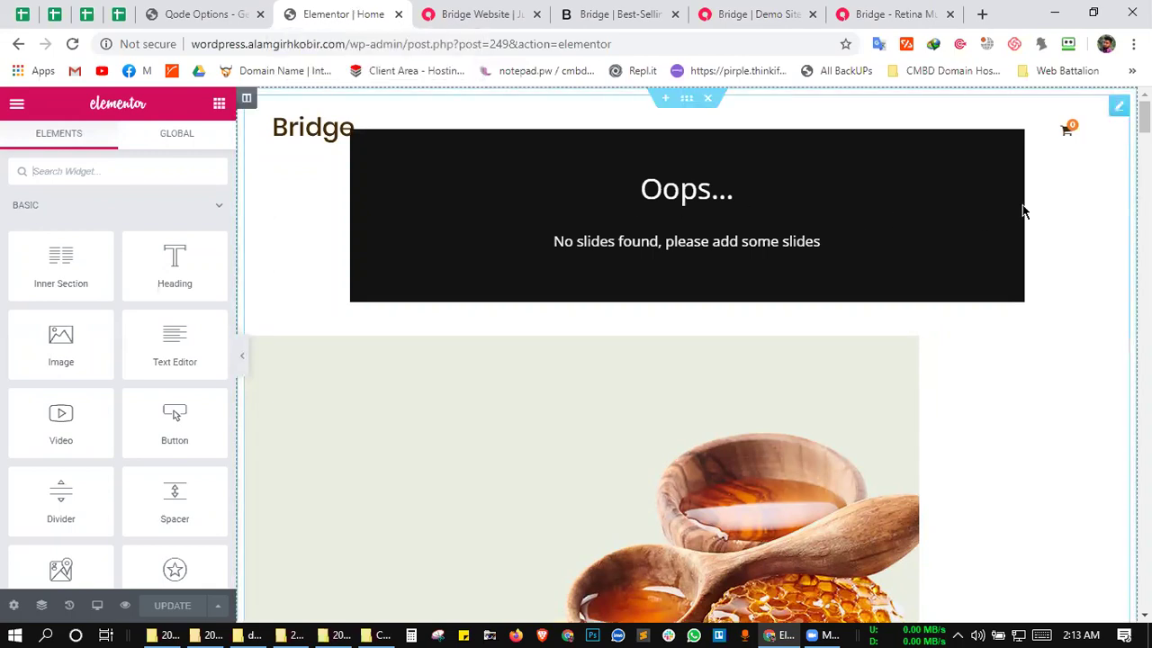
- Examine the Home page's imported content in Elementor, from the slider area through the product images to the beehive photo
mouse_move(1062, 197)
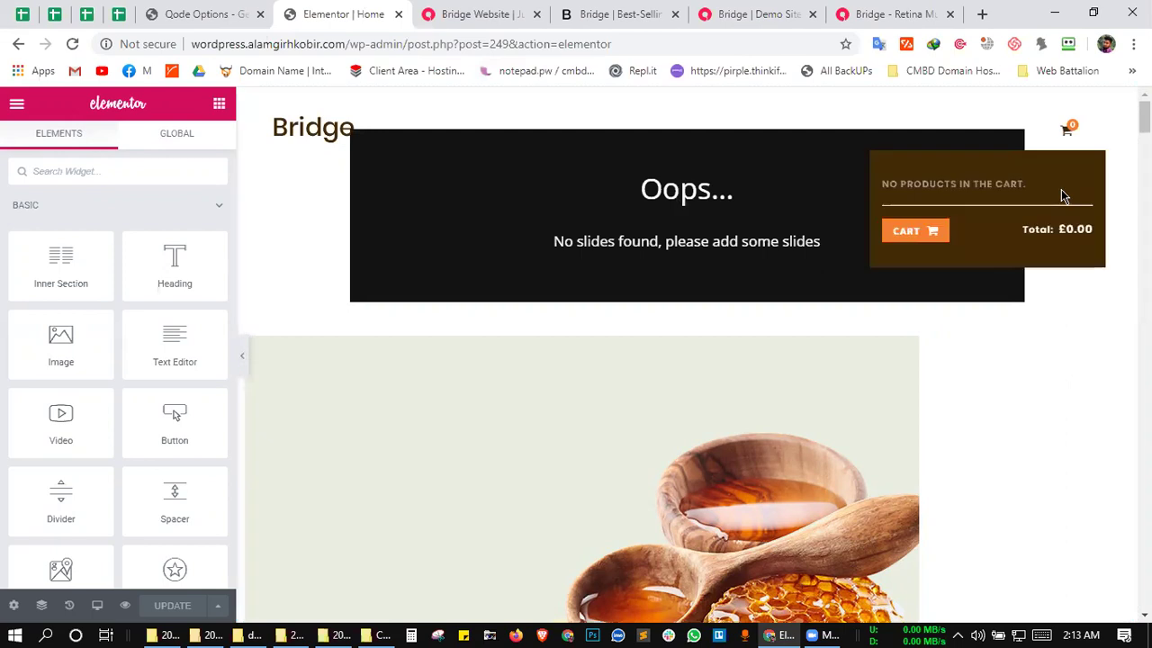
left_click(621, 239)
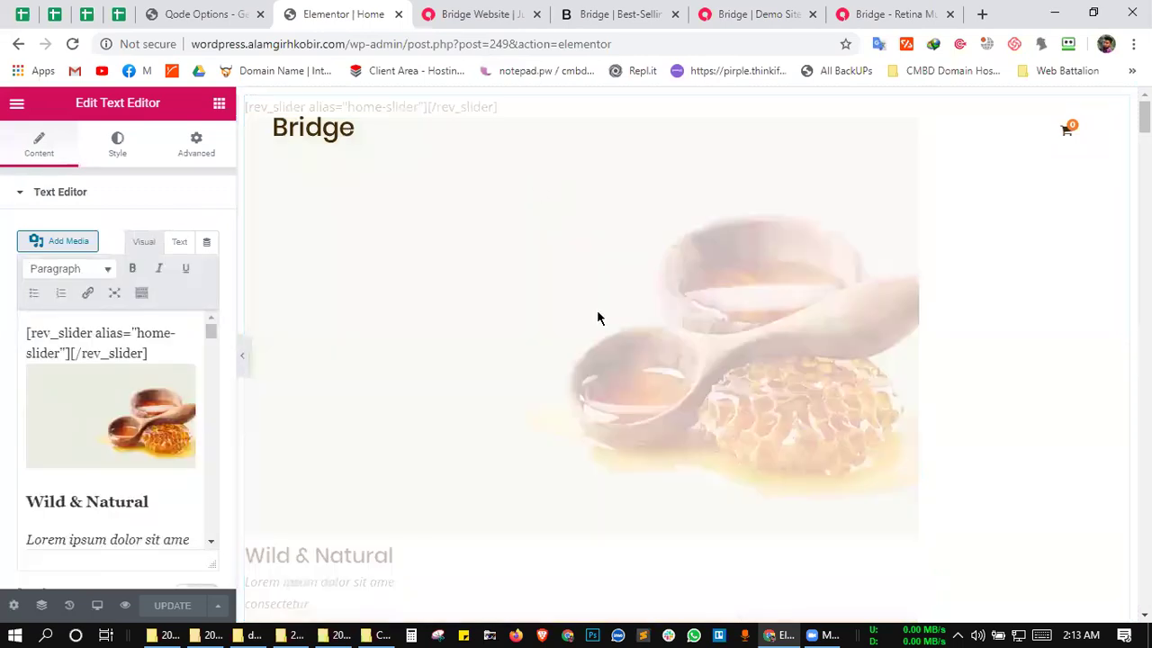
scroll(597, 309, "down", 9)
scroll(639, 369, "up", 4)
scroll(639, 387, "up", 5)
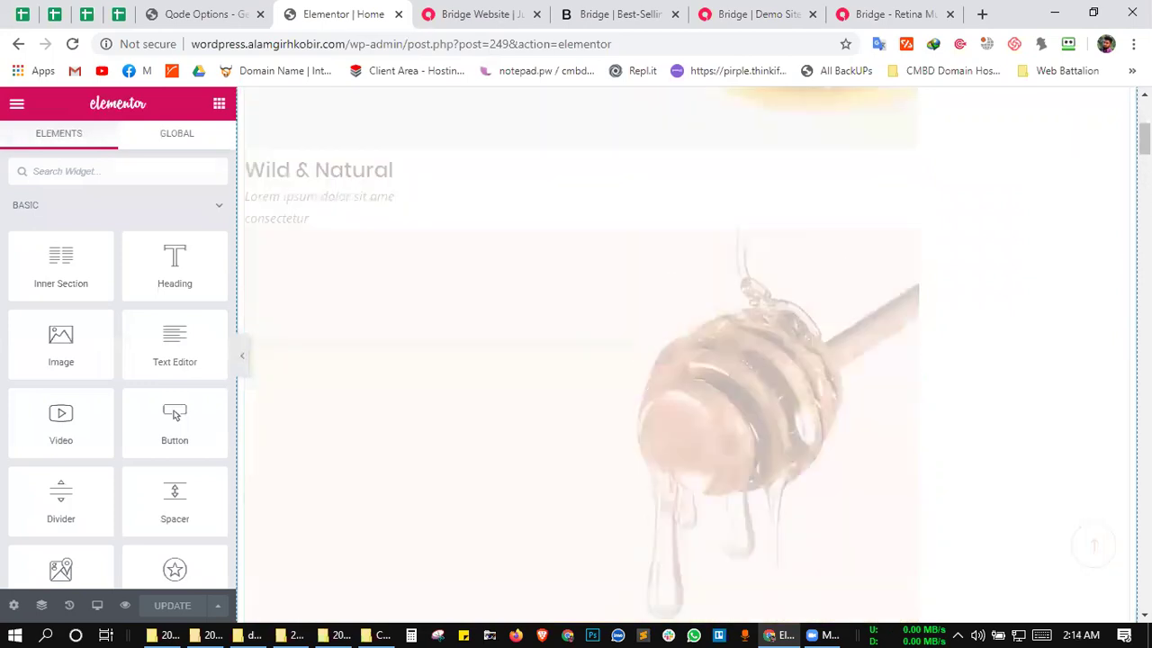
scroll(997, 334, "down", 4)
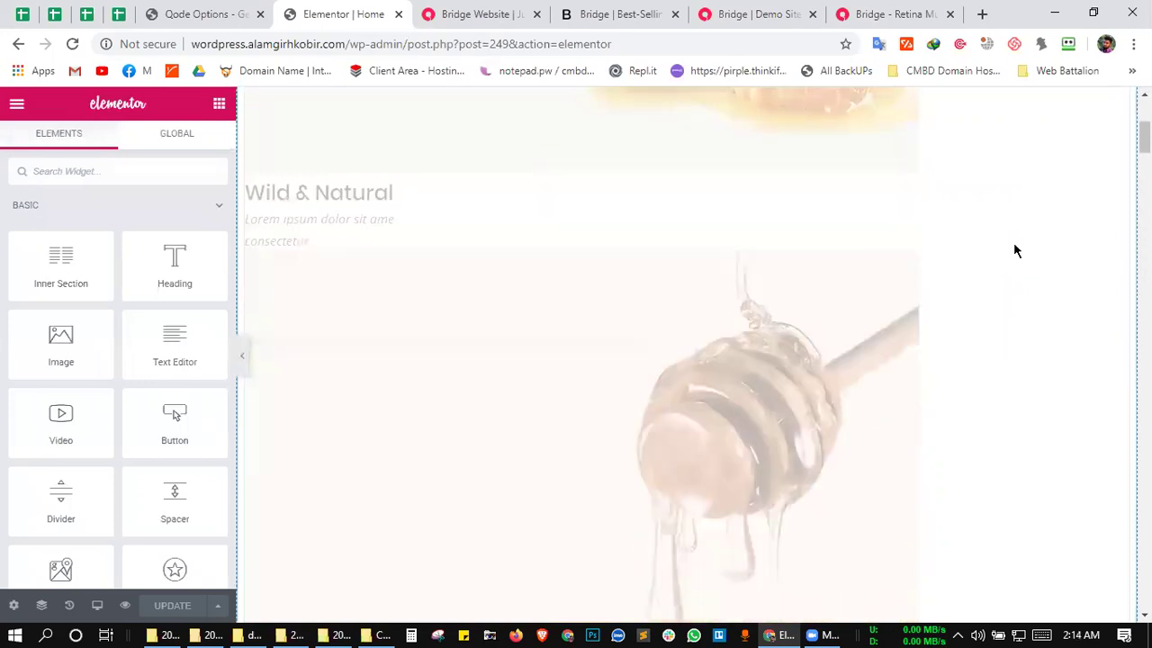
scroll(1017, 229, "down", 4)
scroll(1024, 196, "down", 8)
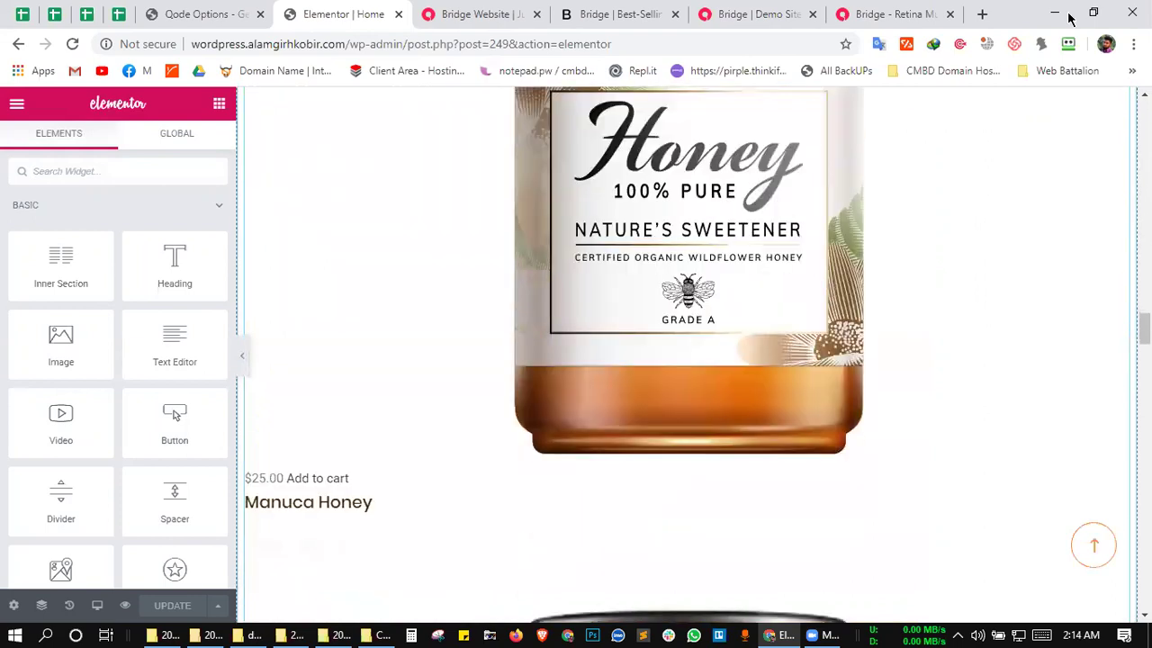
scroll(1069, 18, "down", 9)
scroll(527, 7, "down", 5)
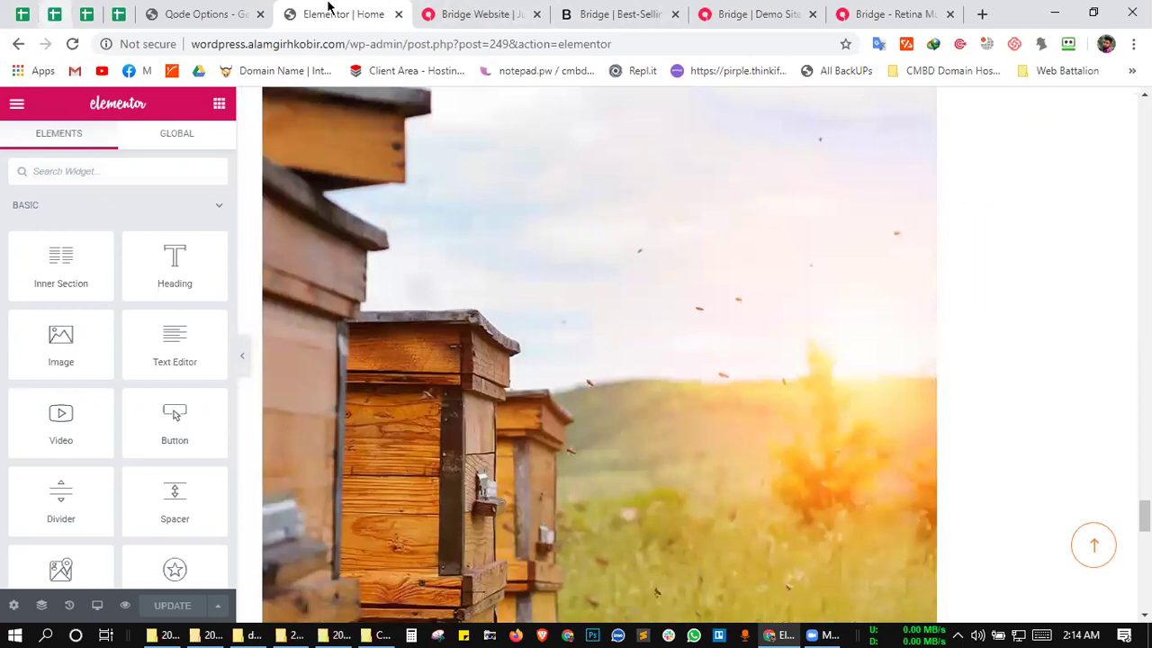
- Return from Elementor to the live Home page and look over its slider area and first honey image
key("F5")
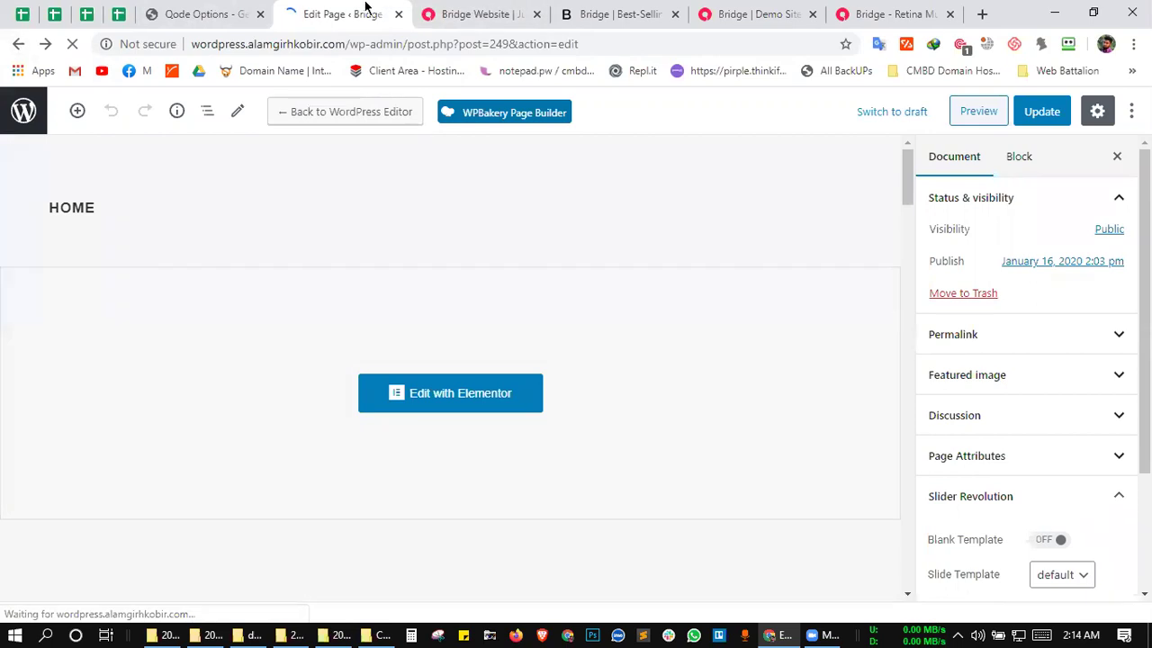
scroll(495, 348, "down", 1)
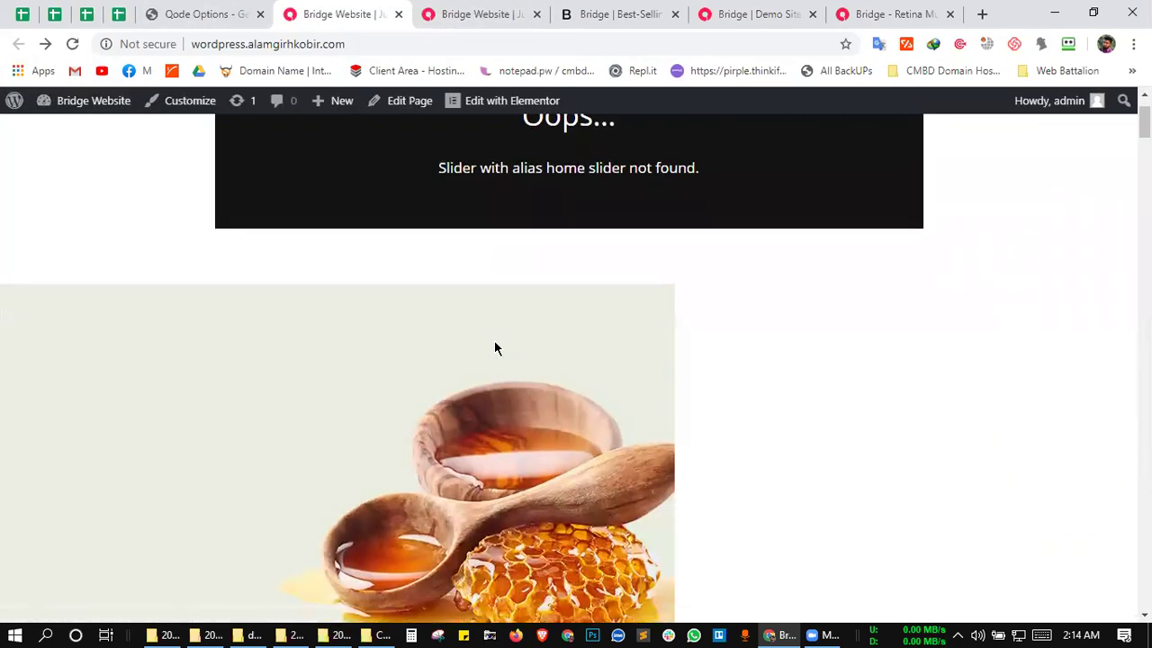
scroll(495, 348, "down", 2)
scroll(357, 341, "up", 3)
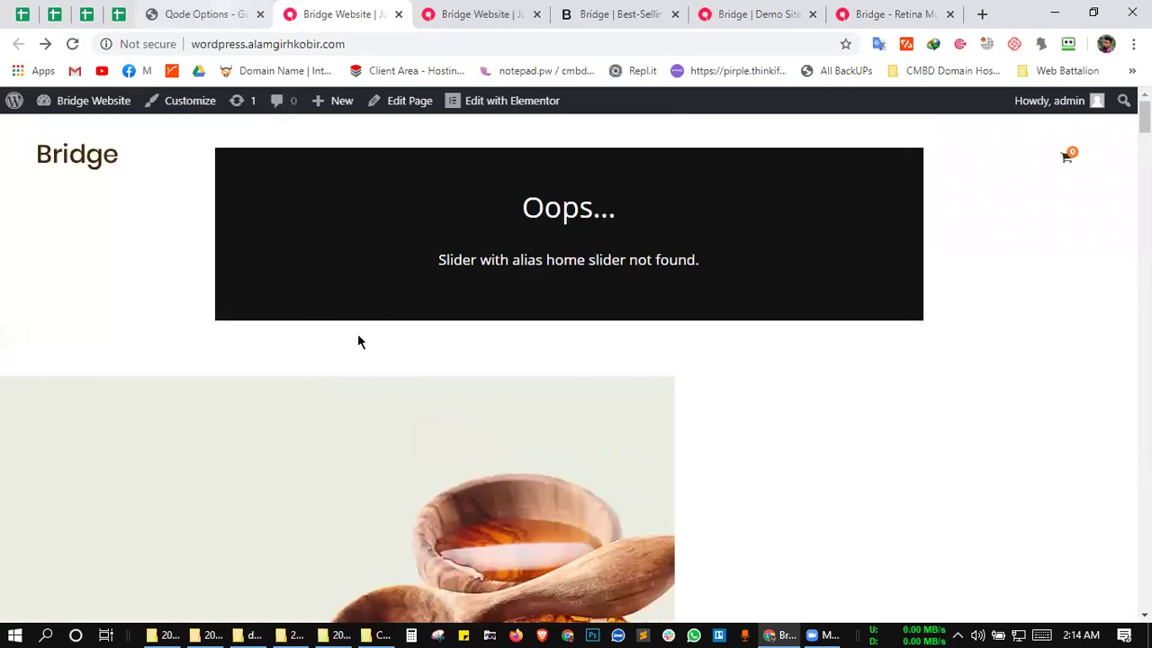
- Open the Bridge theme's demo import page and filter the demos to the Elementor category
key("ctrl+shift+Tab")
mouse_move(77, 202)
left_click(159, 248)
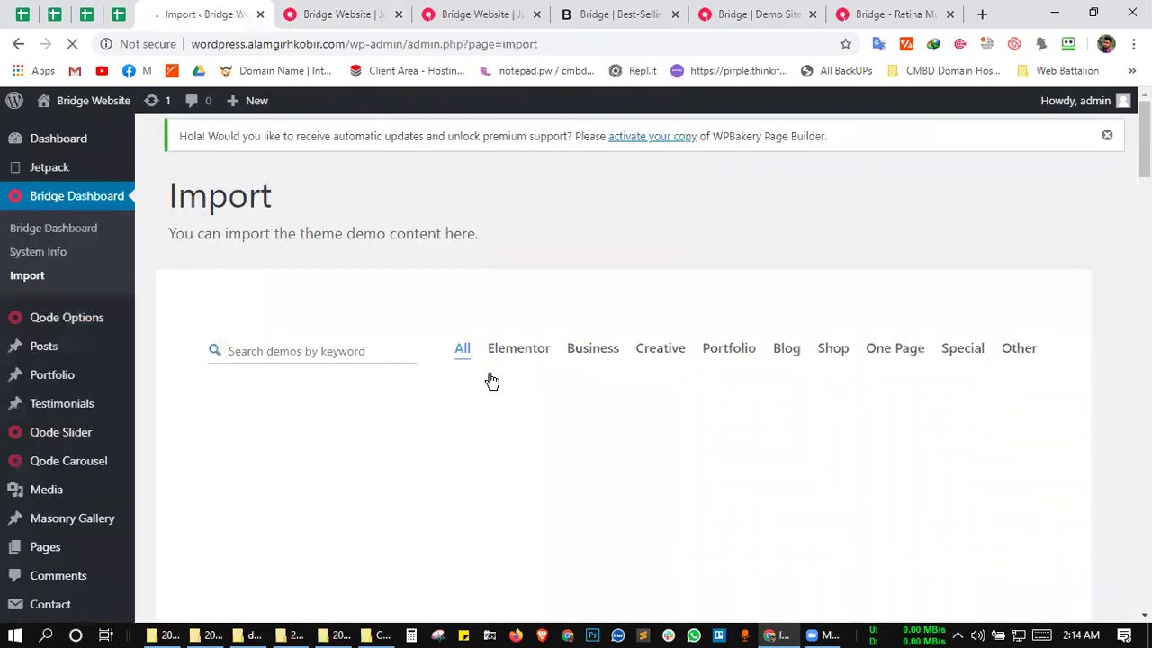
left_click_drag(520, 352, 525, 358)
left_click(524, 357)
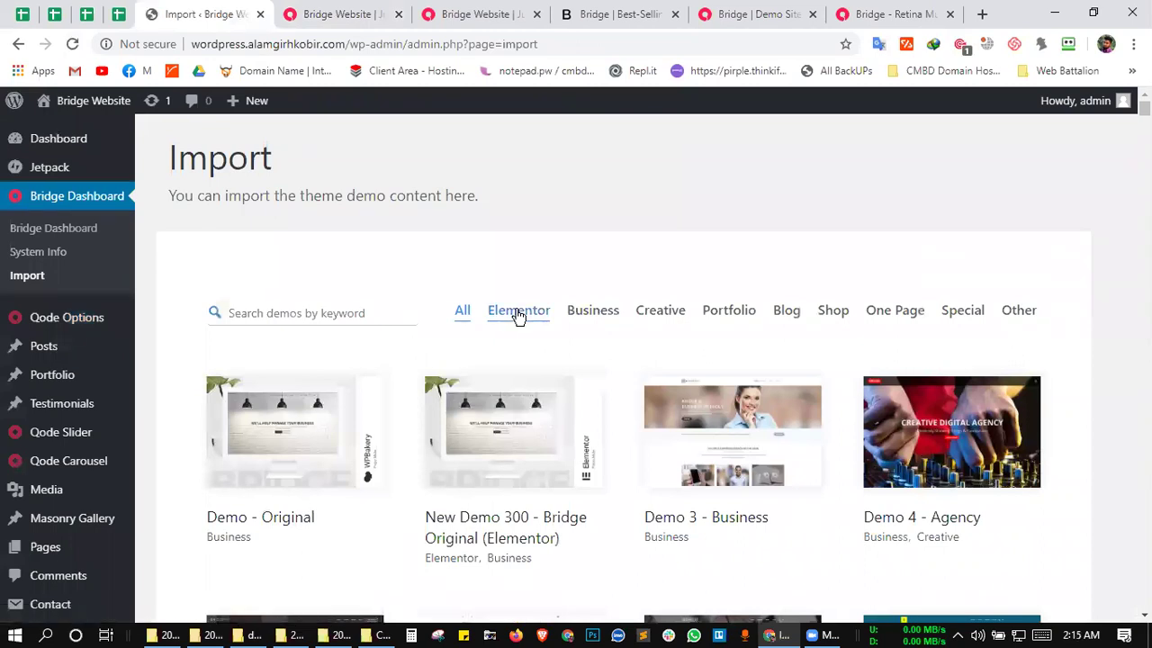
left_click(518, 315)
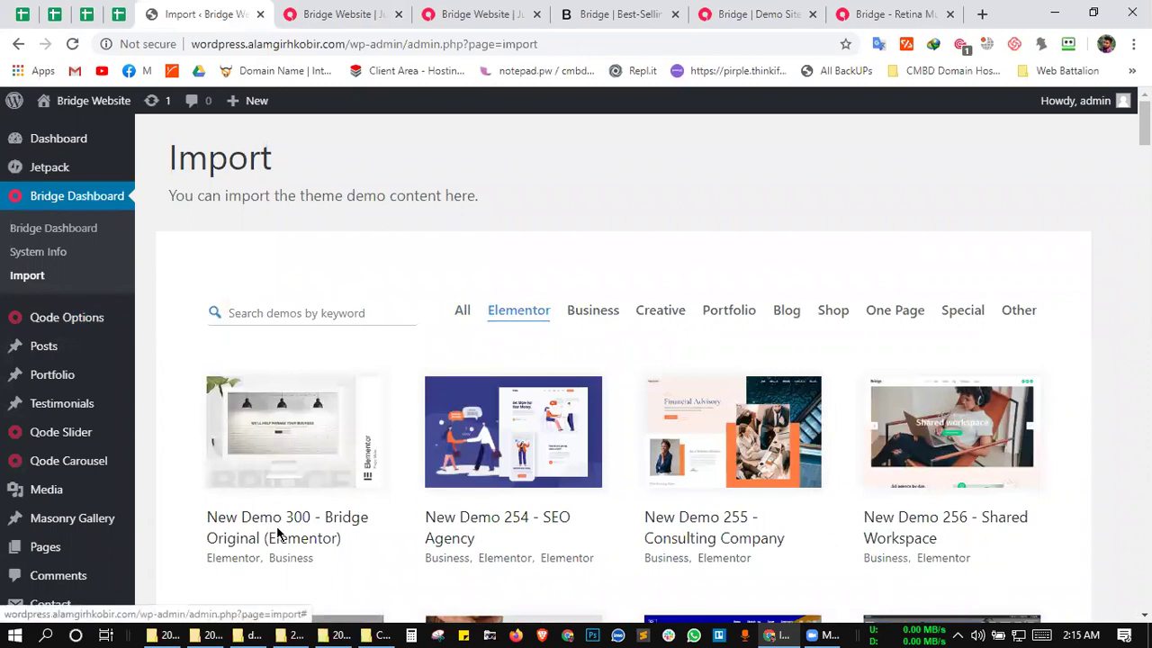
- Import New Demo 300 - Bridge Original (Elementor) with the import type All and confirm the import
left_click(351, 475)
left_click(342, 466)
left_click(339, 507)
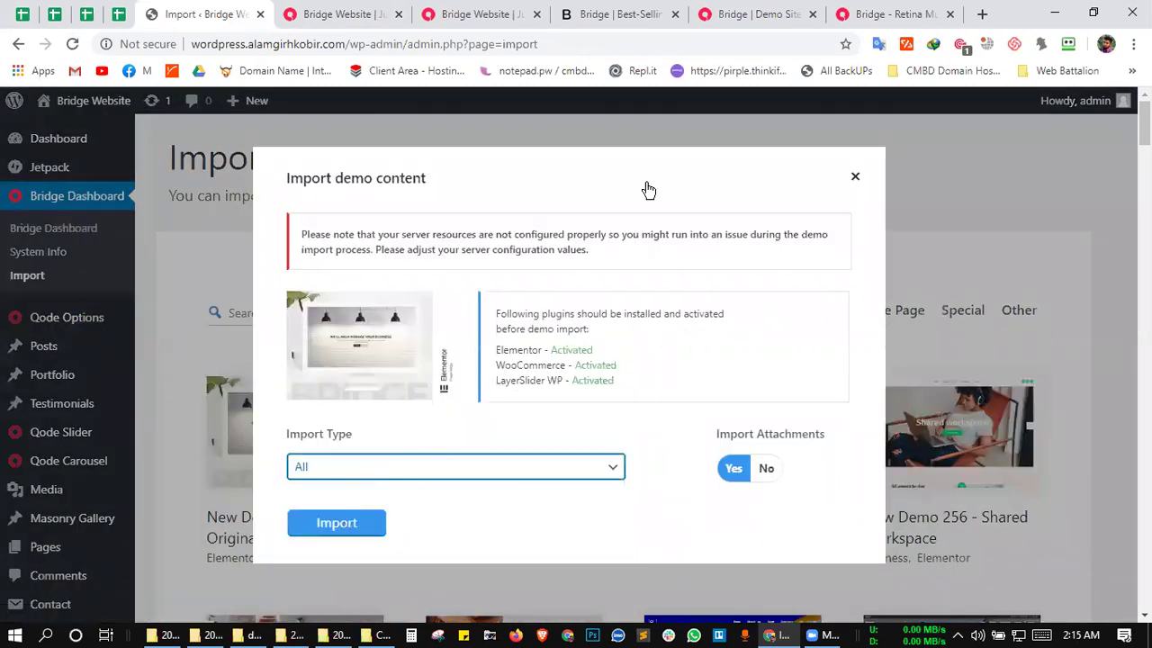
key("Return")
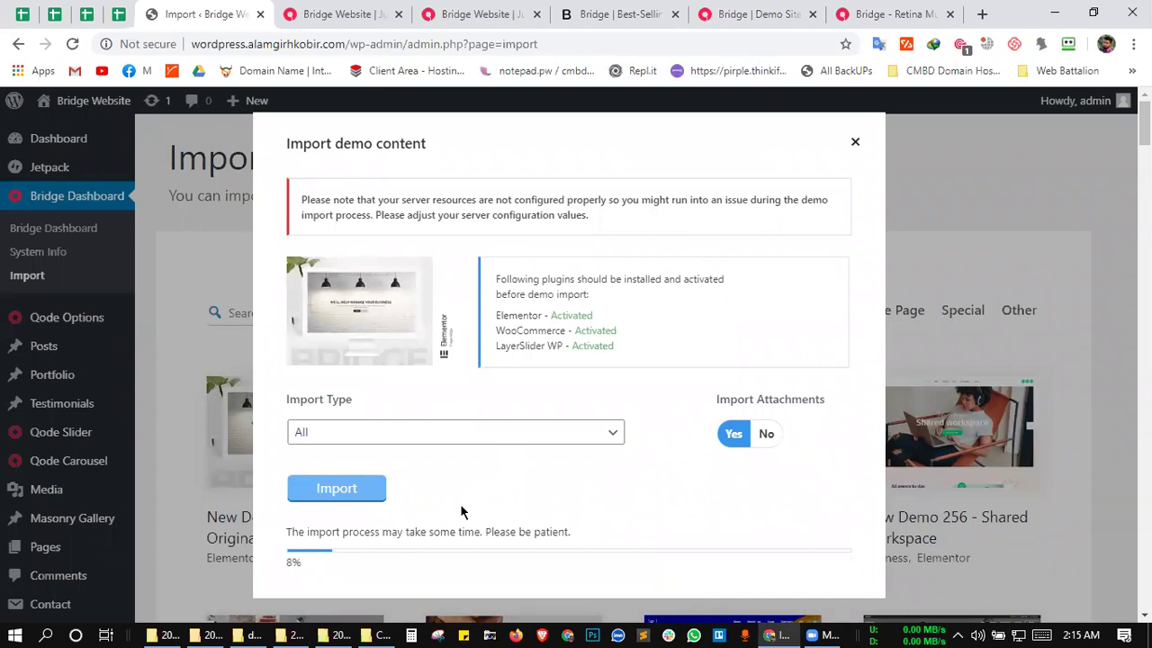
left_click_drag(572, 531, 283, 532)
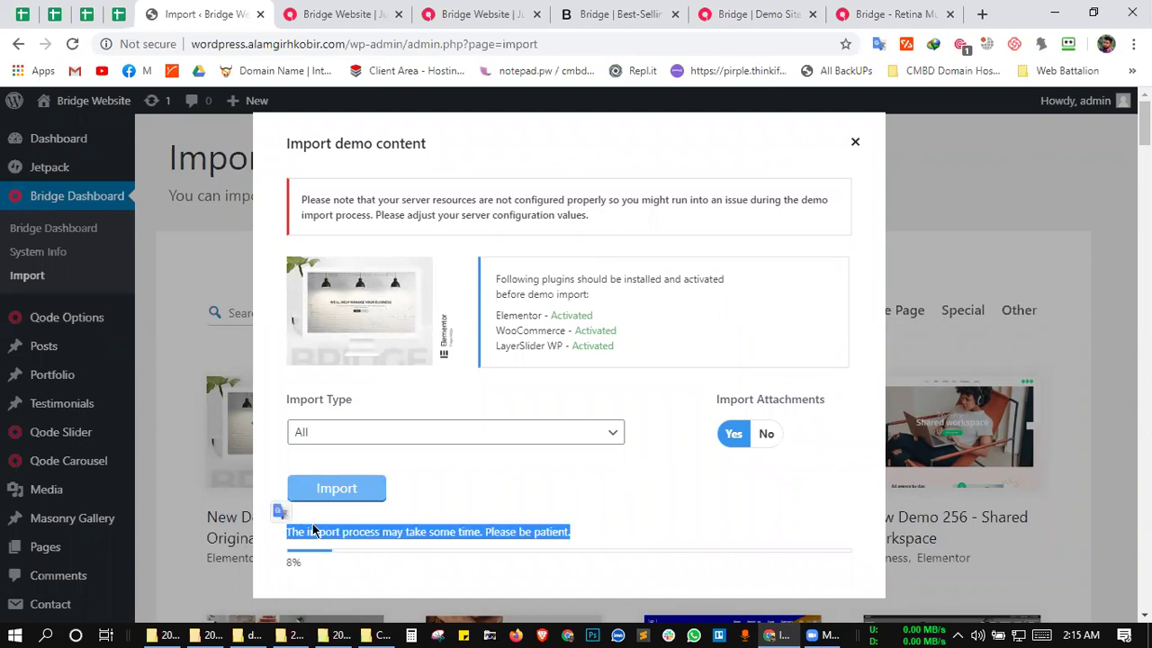
left_click(310, 532)
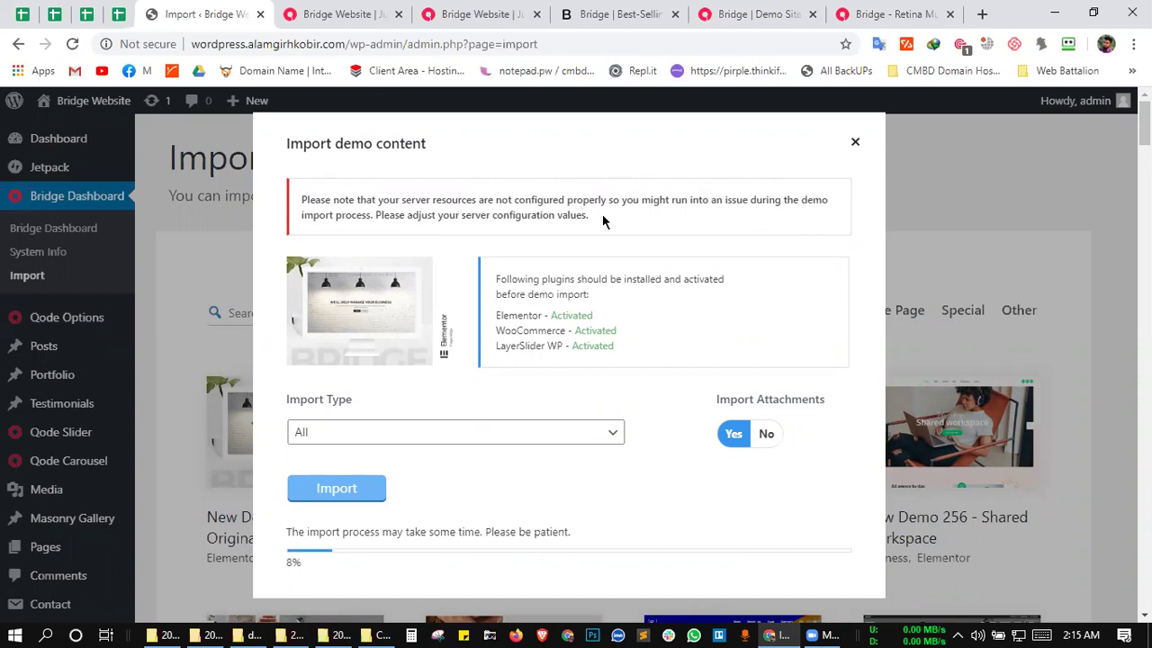
- Read the server resources notice in the Import demo content dialog and check the import progress
left_click_drag(592, 214, 633, 225)
left_click(302, 198)
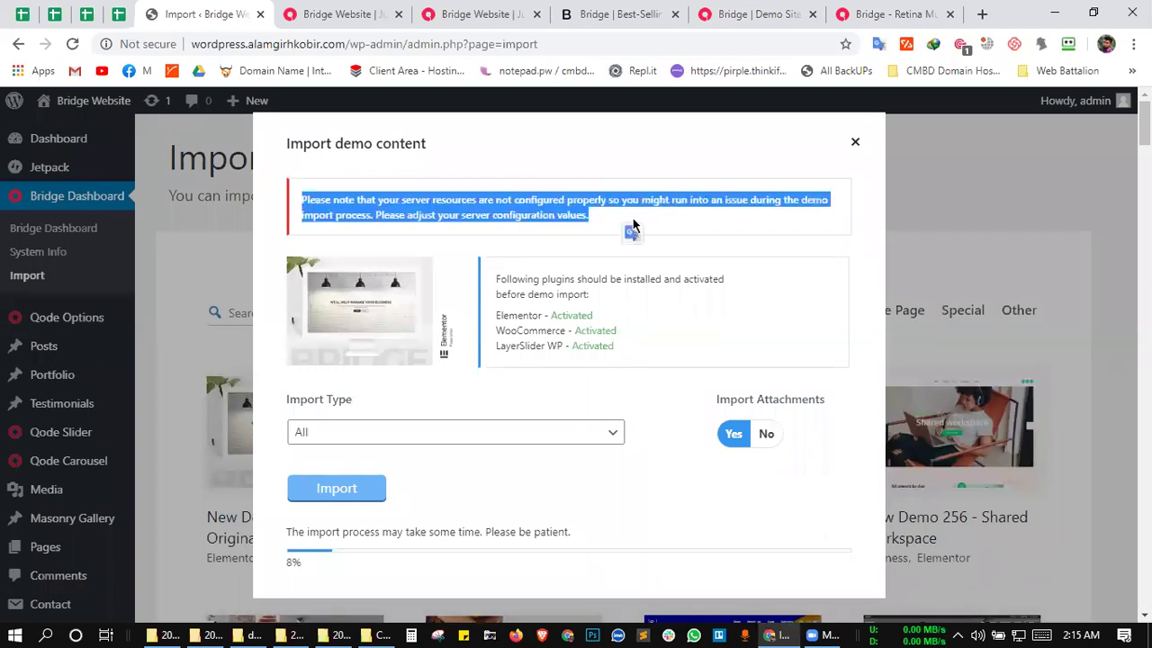
left_click(632, 225)
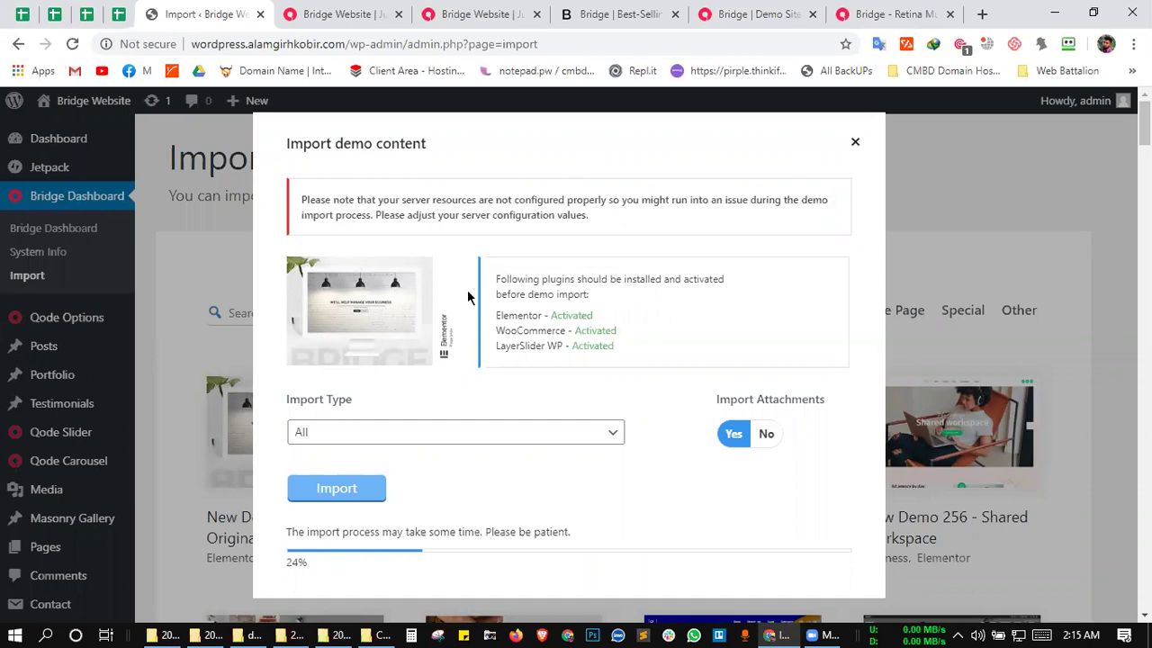
scroll(467, 290, "down", 3)
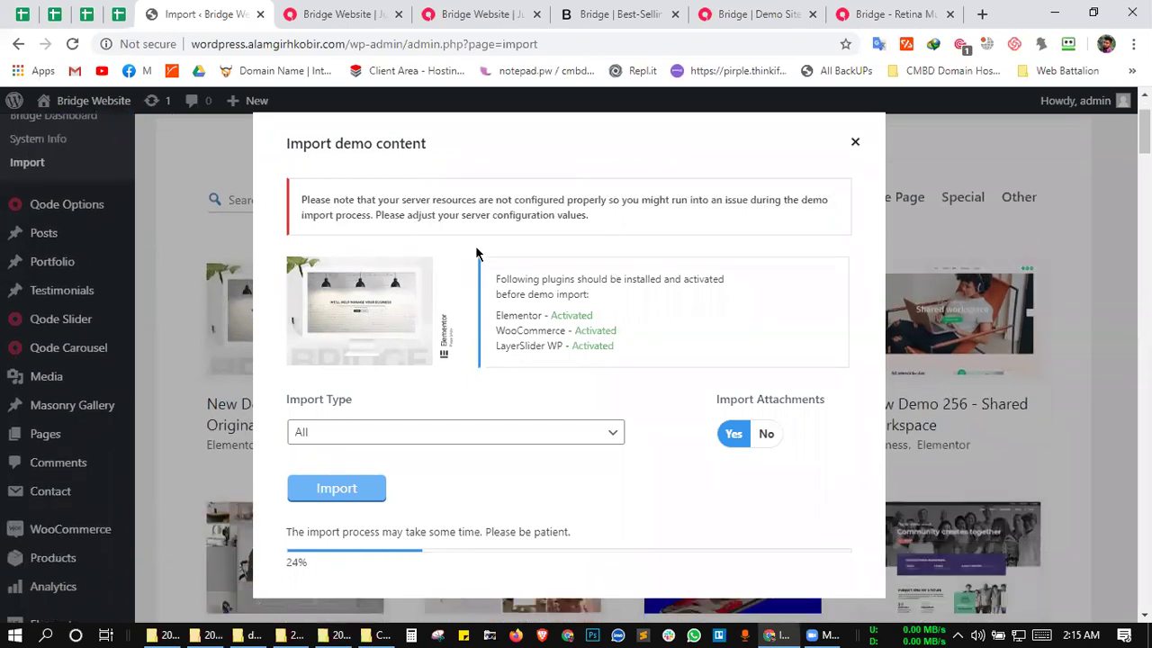
scroll(478, 239, "up", 3)
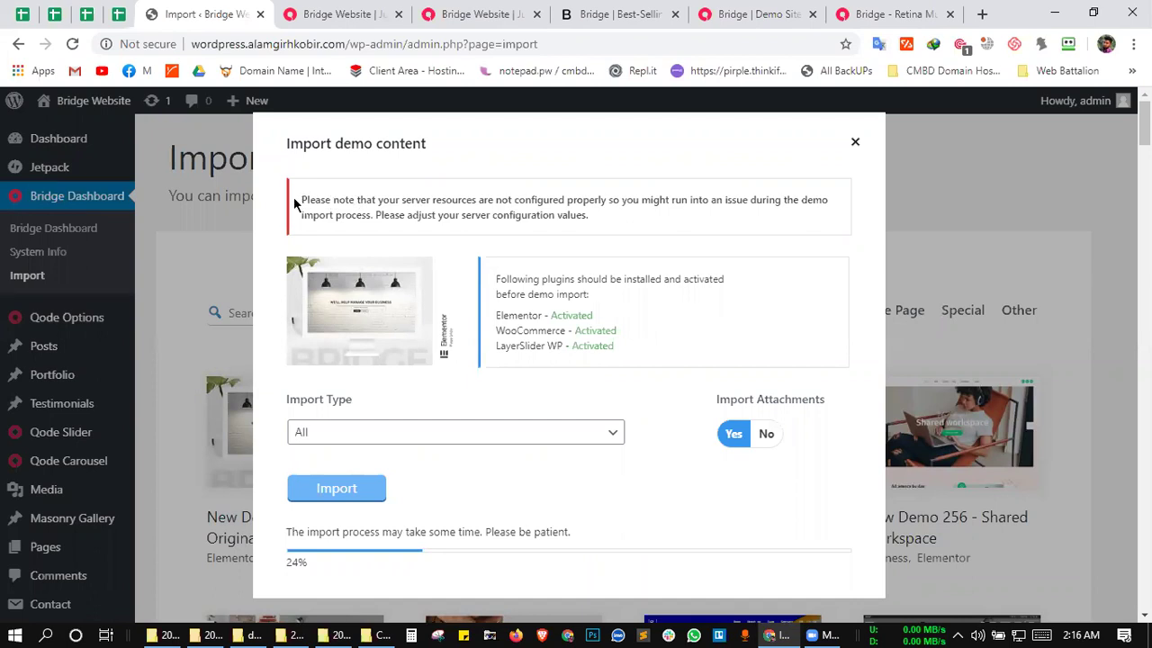
left_click_drag(297, 201, 609, 223)
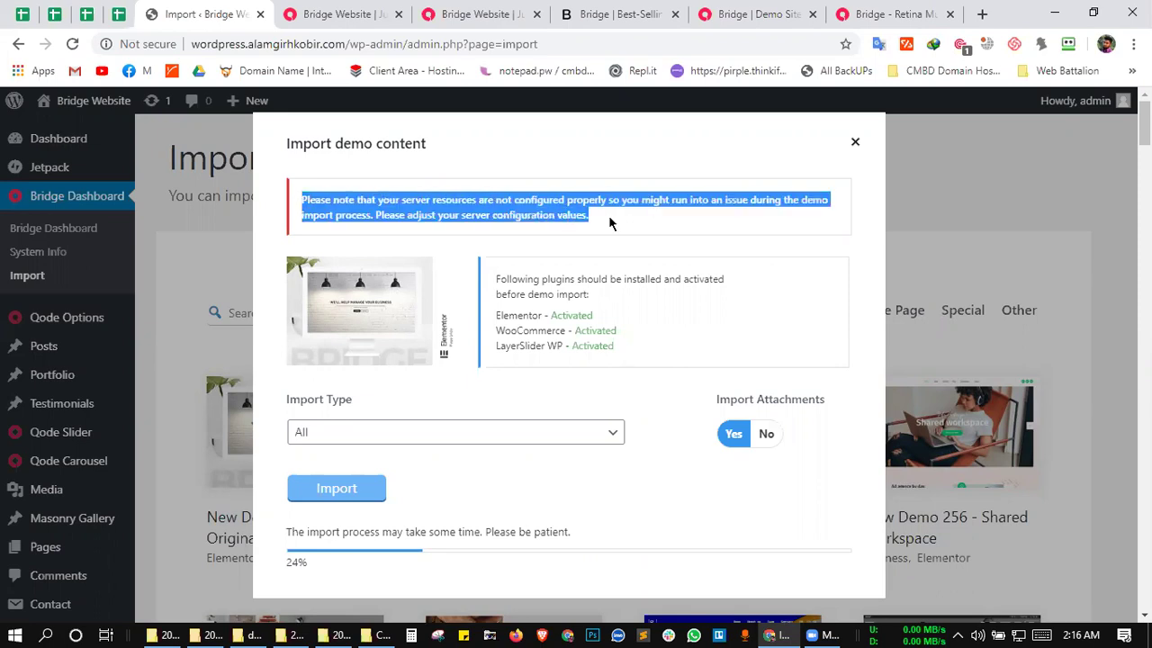
left_click(610, 223)
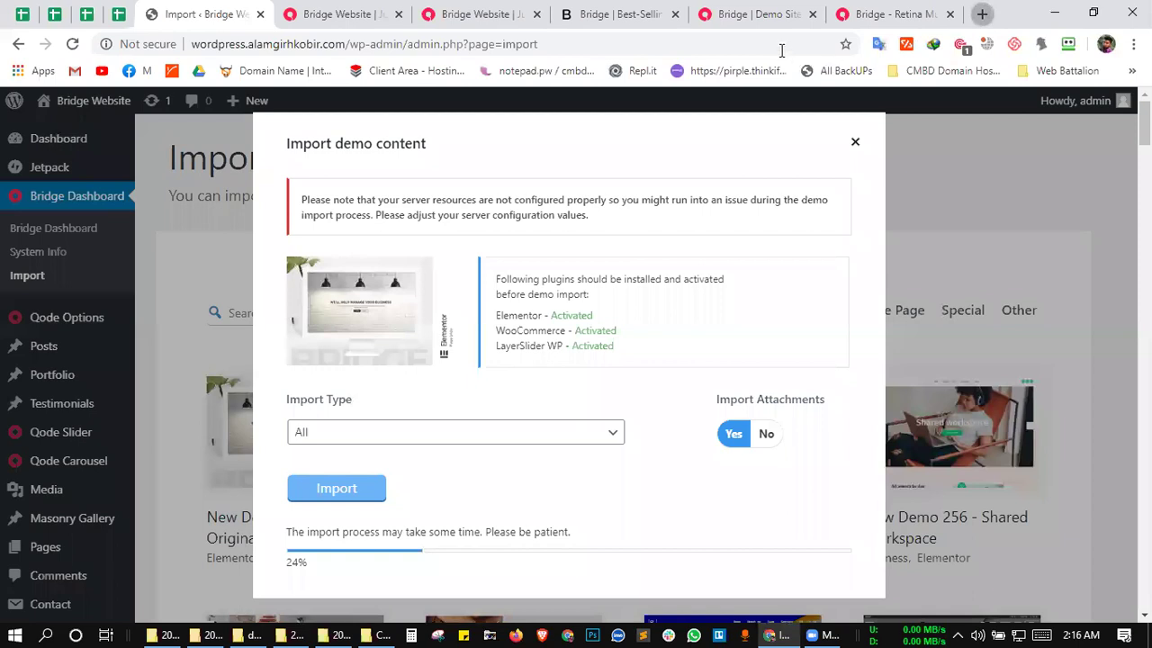
- Search Google for "upload limit cpanel" in a new browser tab
key("ctrl+t")
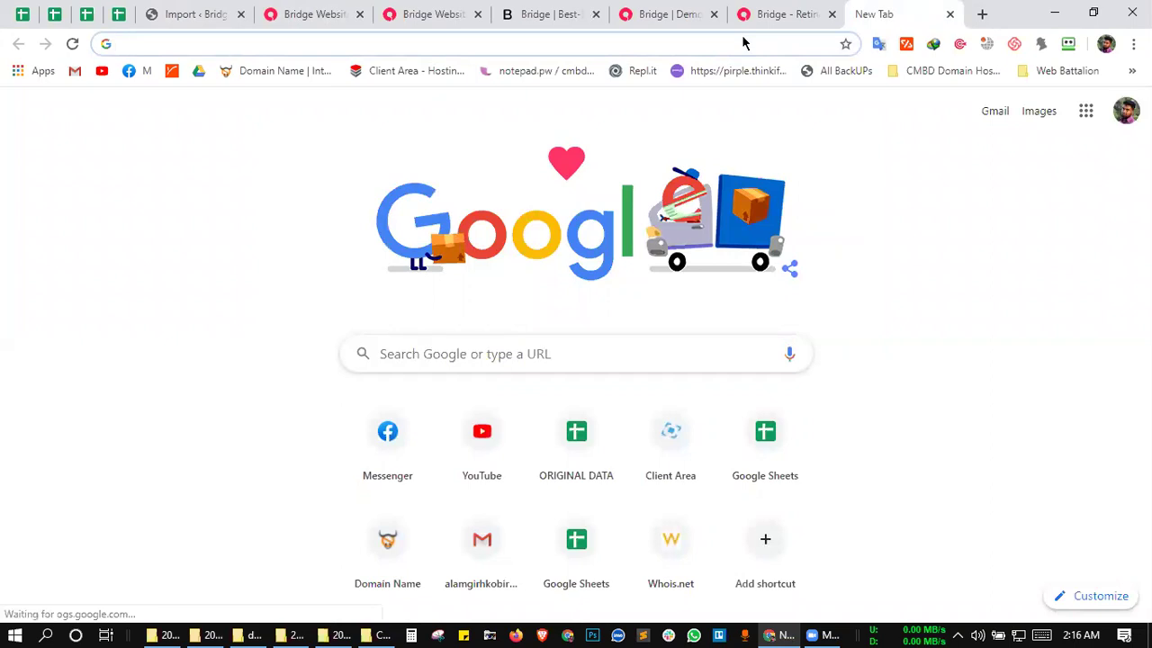
type("up")
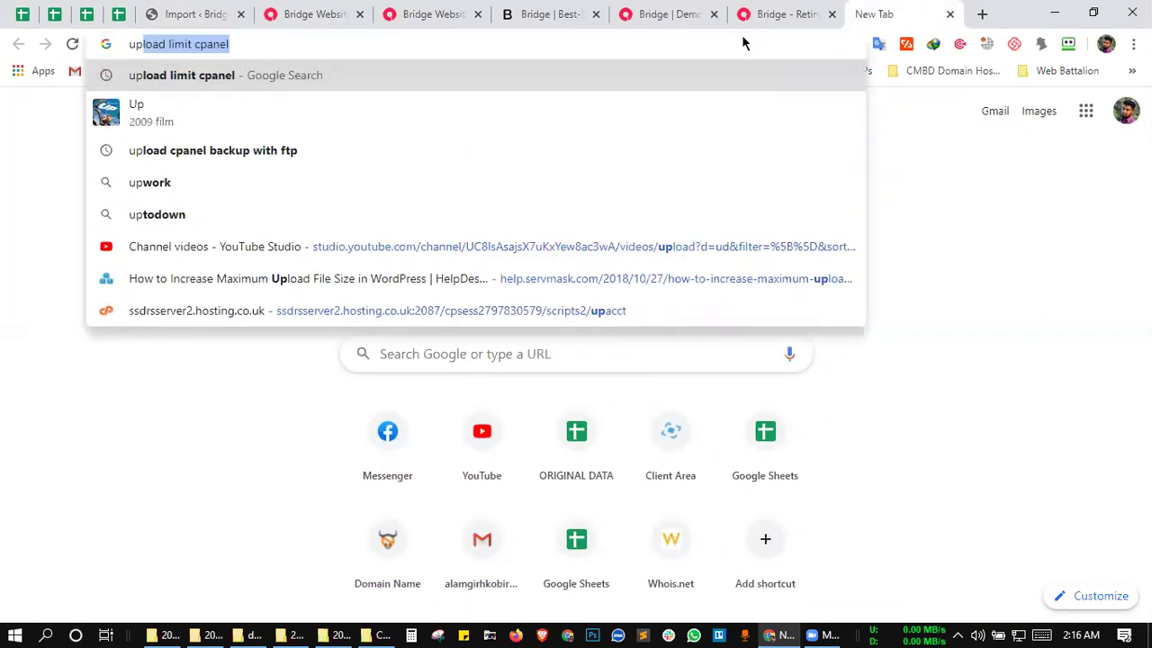
type("l")
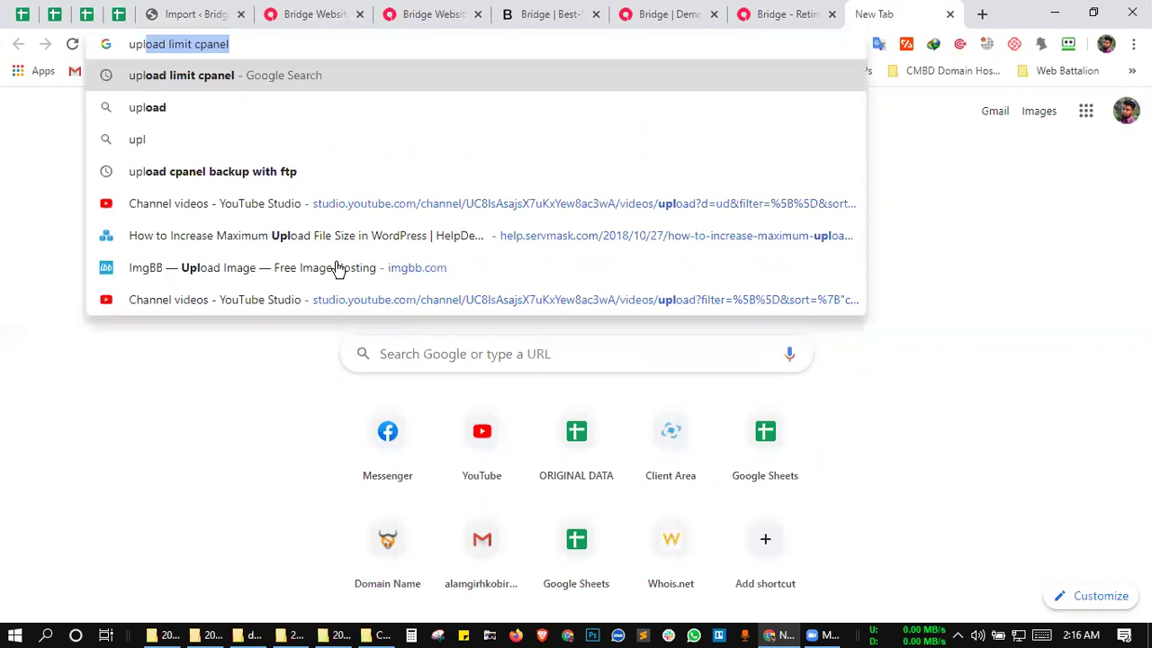
key("Return")
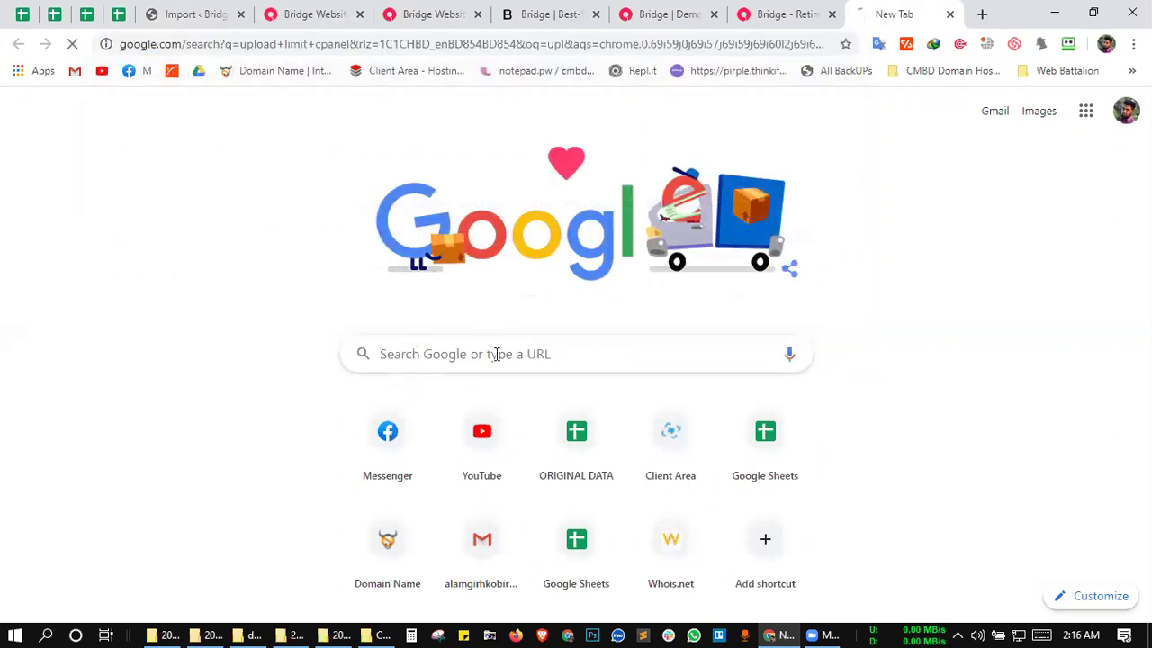
- Look through the search results and open Hostinger's tutorial on increasing the maximum file upload size in WordPress
scroll(427, 368, "down", 1)
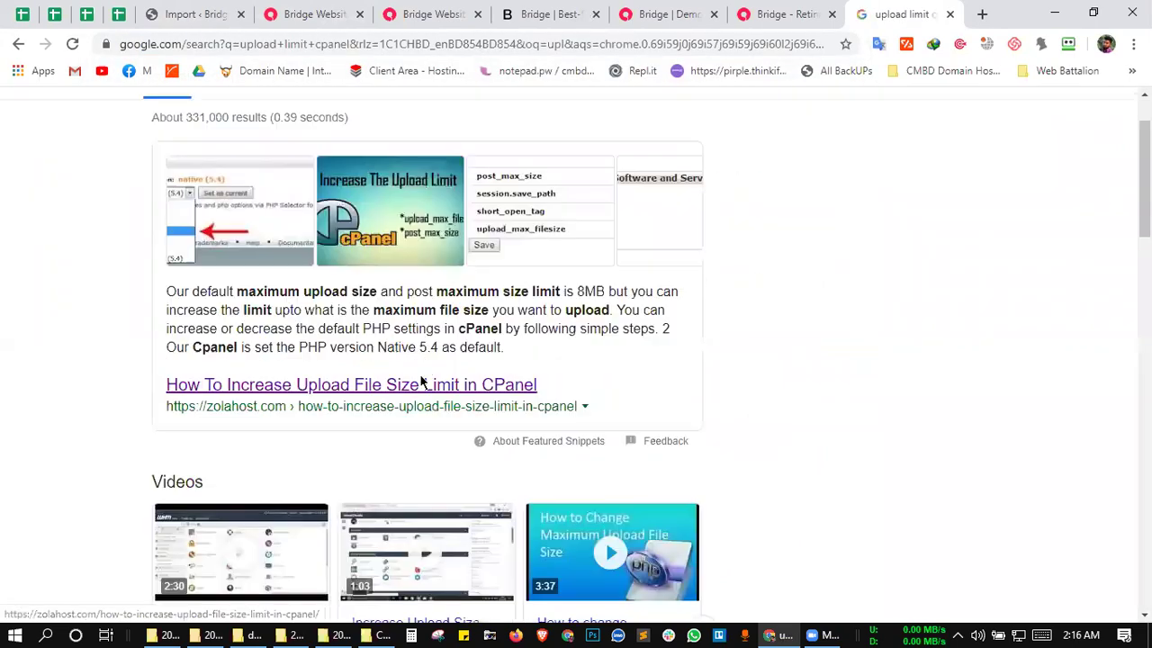
scroll(390, 387, "down", 5)
left_click(457, 412)
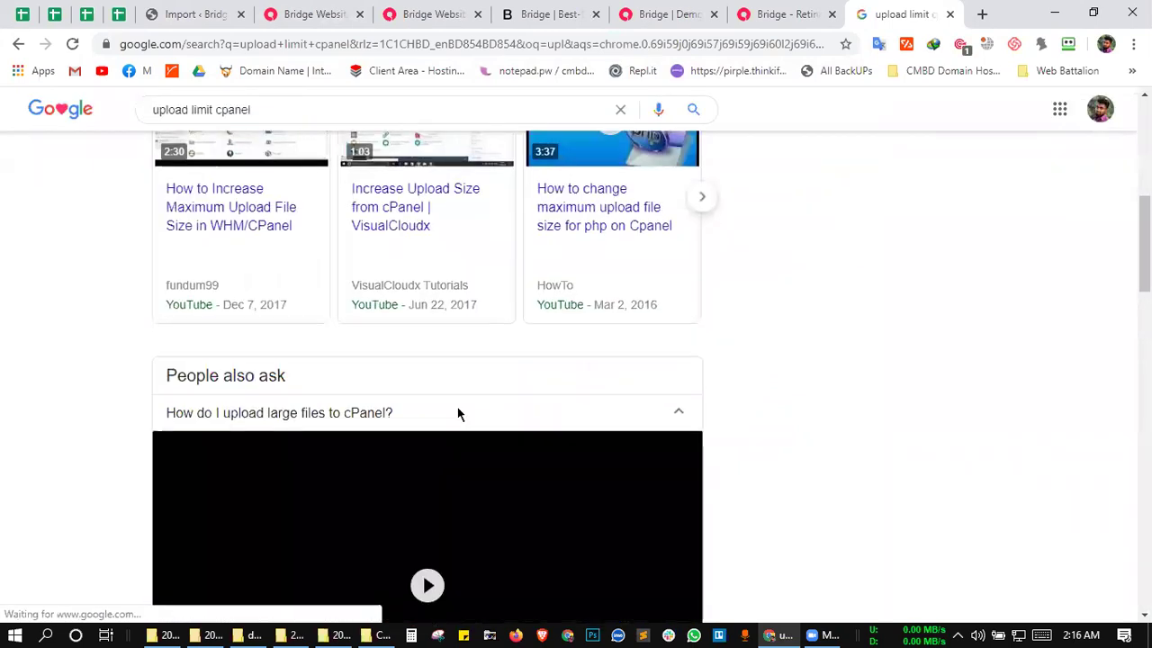
scroll(457, 411, "down", 3)
scroll(355, 385, "down", 2)
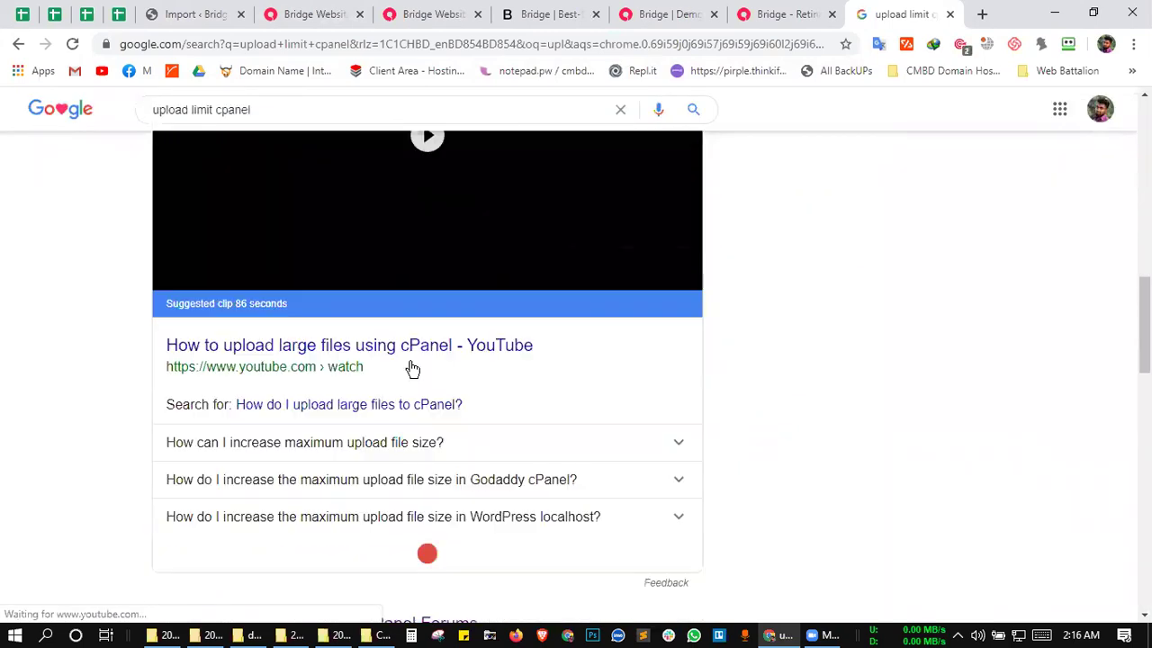
scroll(321, 311, "down", 4)
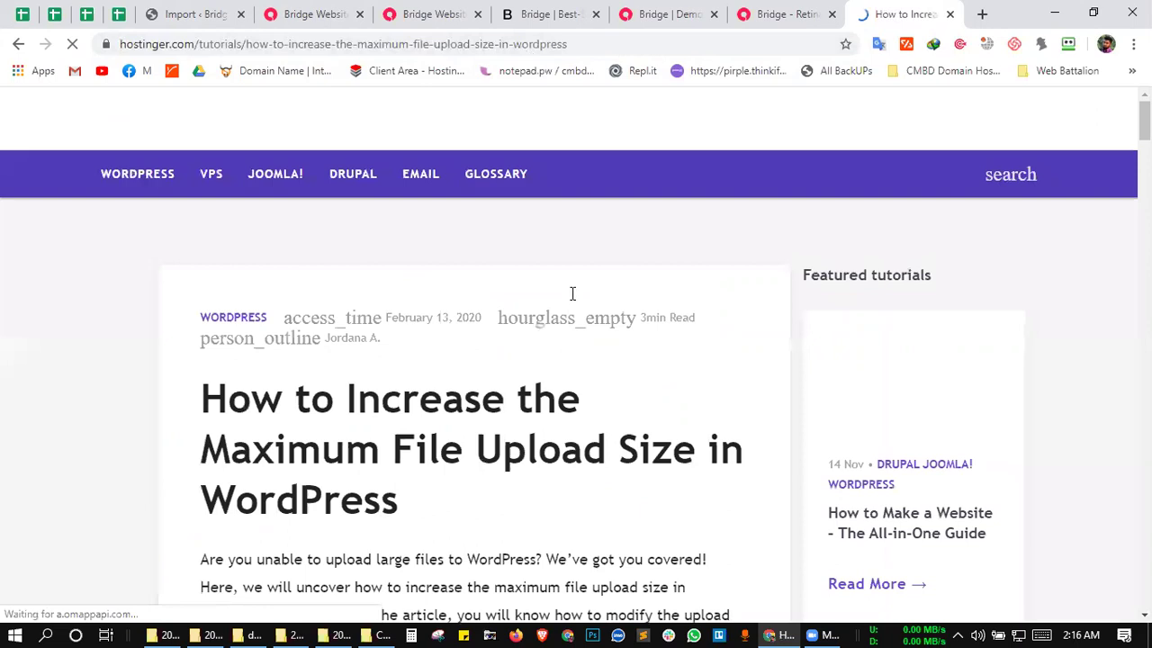
- Find the Modifying .htaccess File section in the Hostinger tutorial and highlight its php_value code lines
scroll(573, 293, "down", 4)
scroll(580, 270, "down", 8)
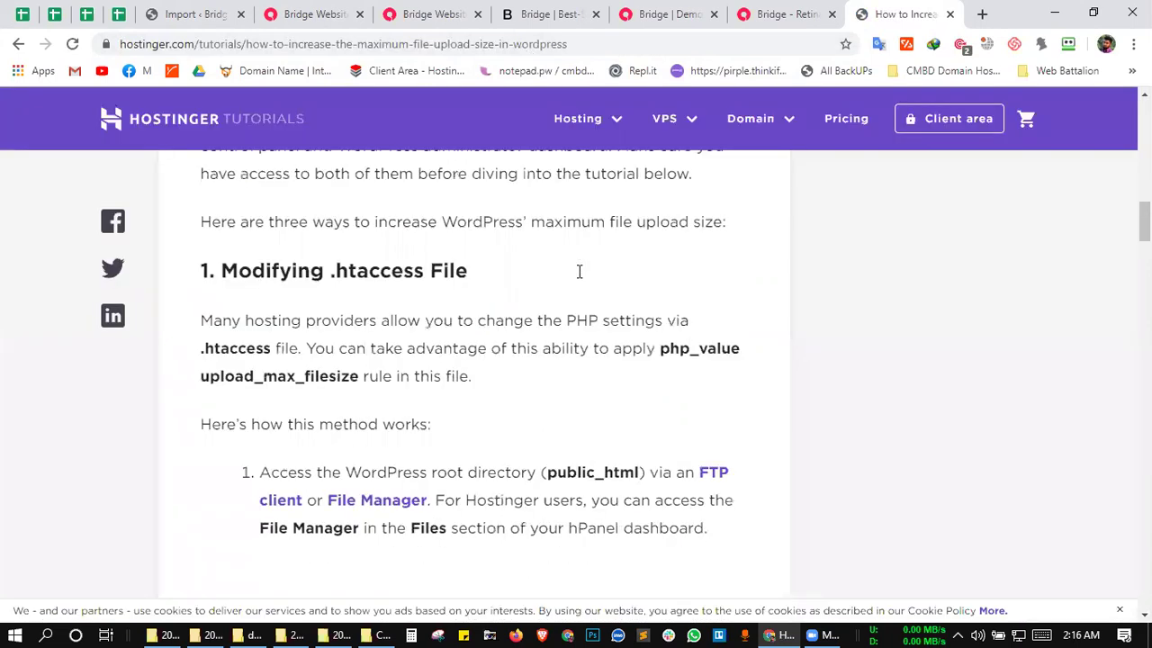
scroll(465, 417, "down", 6)
left_click_drag(545, 461, 362, 354)
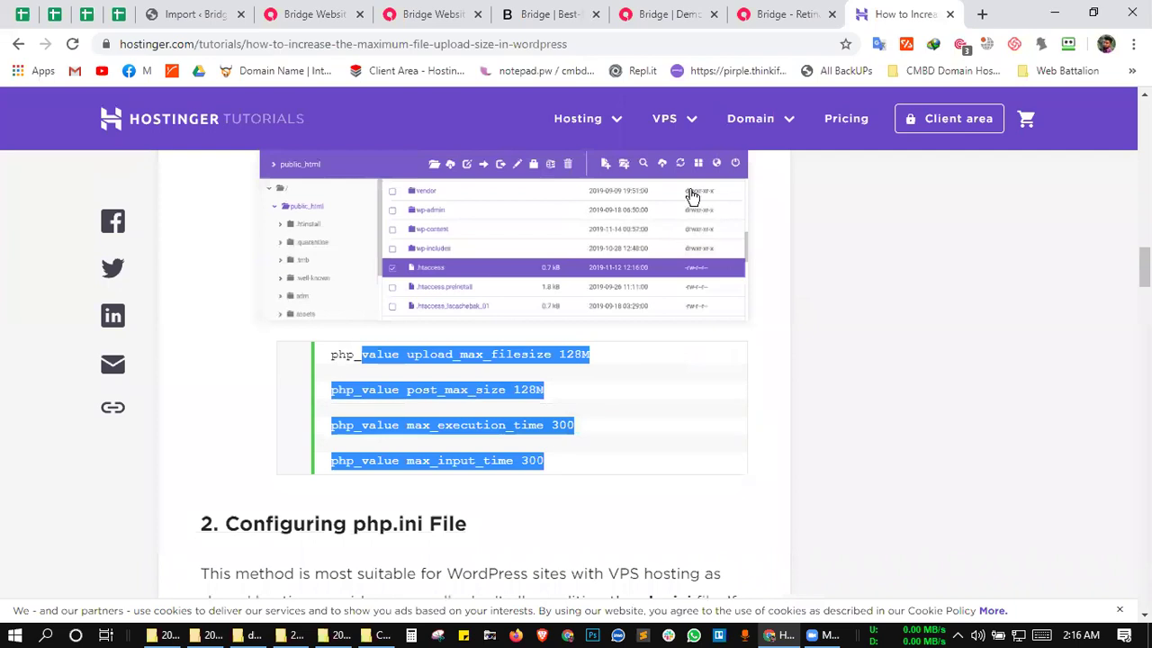
left_click_drag(902, 312, 907, 336)
left_click(862, 369)
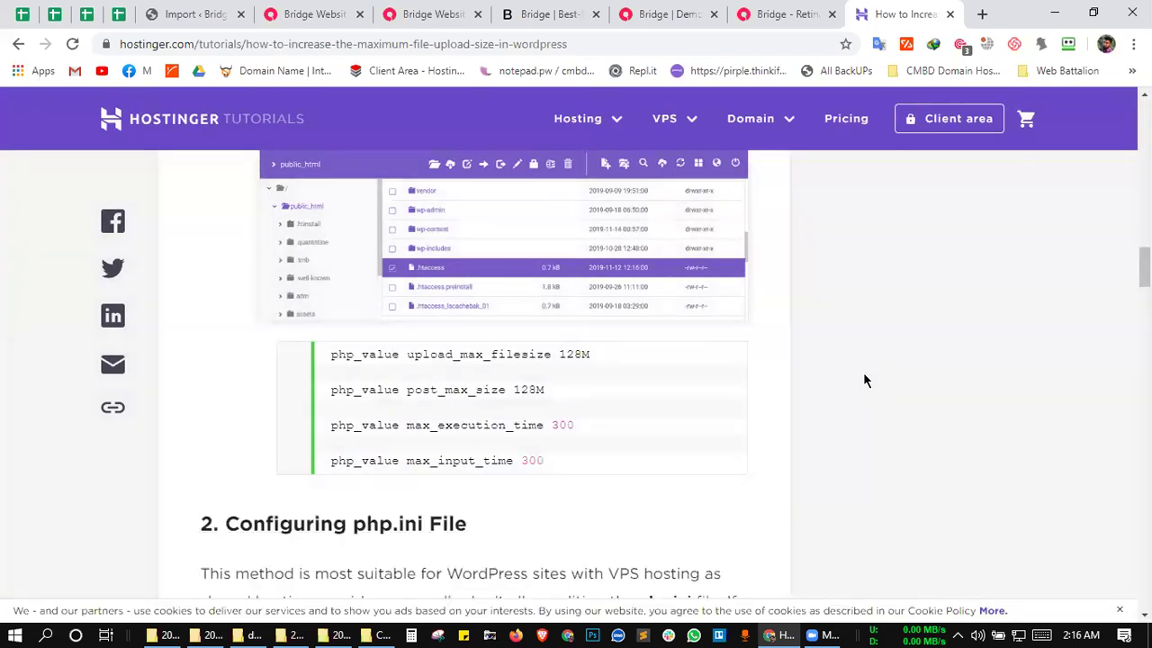
- Return to the Bridge import page and check the progress of the demo import and the required plugins' status
left_click(409, 13)
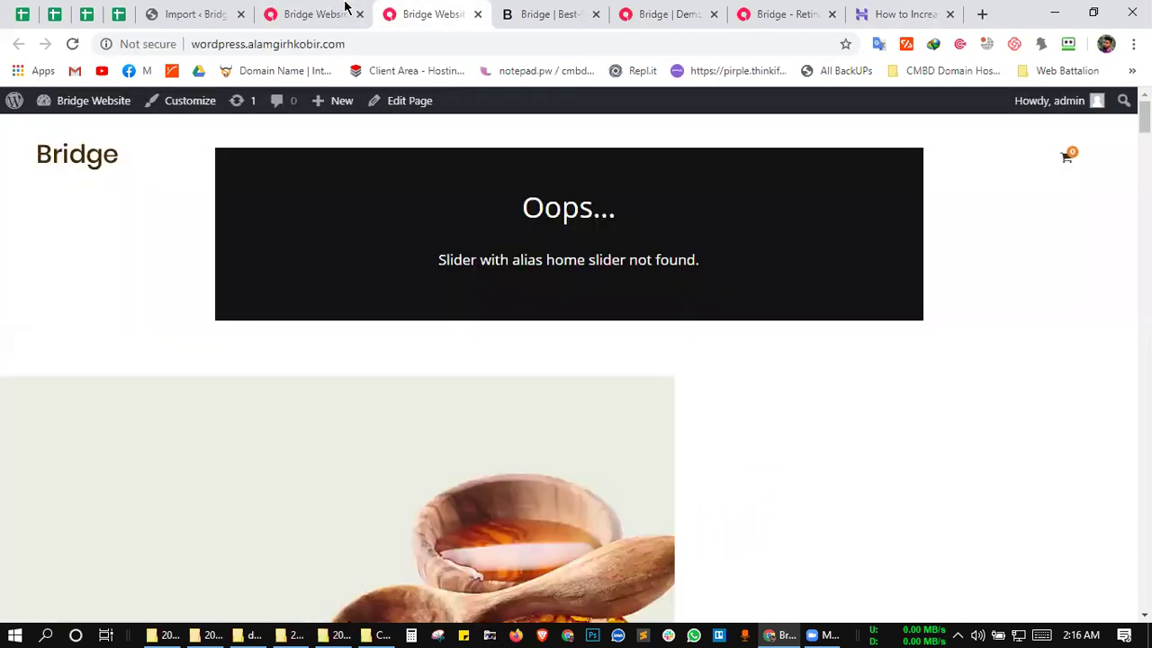
left_click(212, 11)
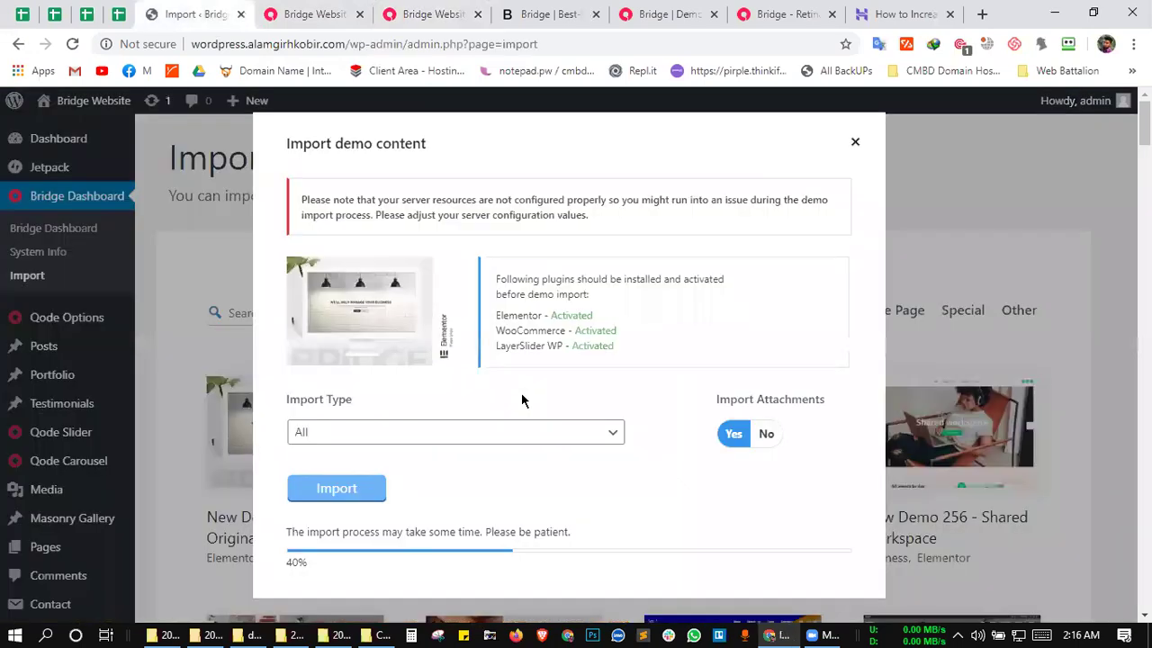
scroll(522, 400, "down", 1)
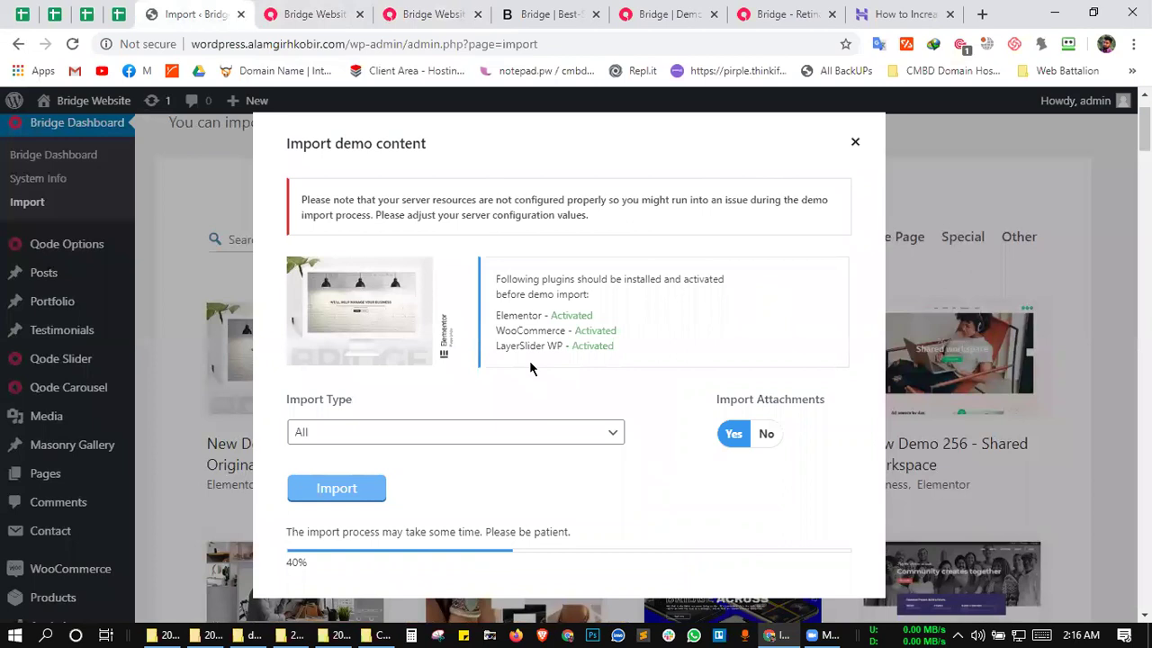
scroll(529, 361, "down", 2)
scroll(529, 378, "up", 3)
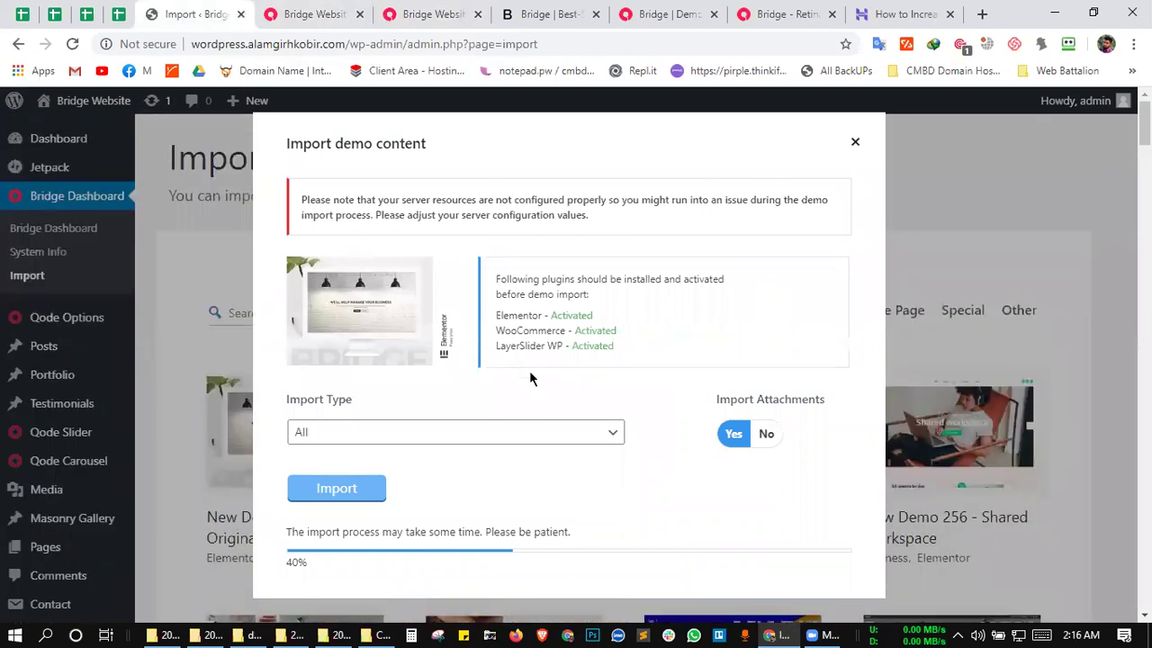
scroll(543, 365, "down", 6)
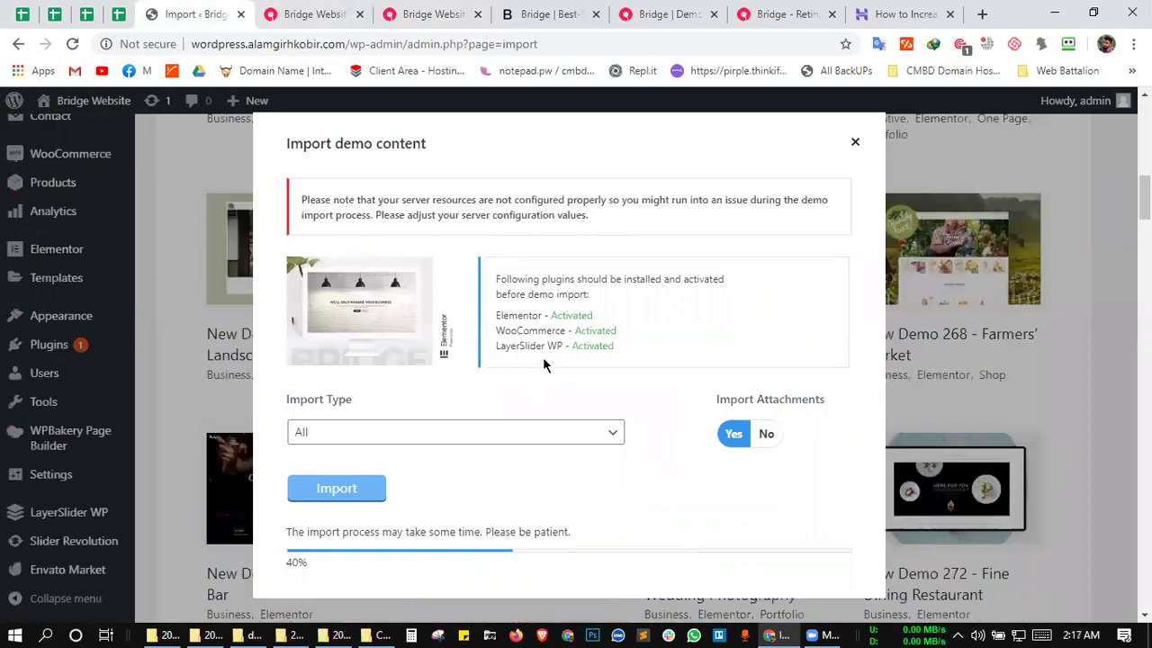
scroll(543, 358, "up", 3)
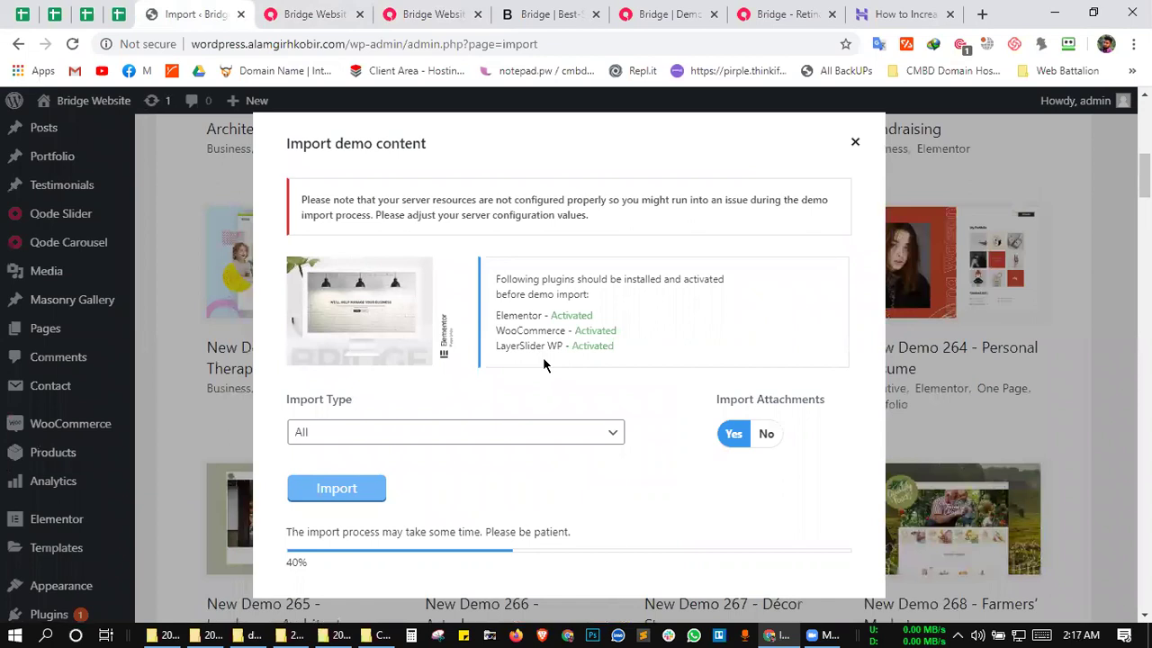
scroll(542, 367, "up", 3)
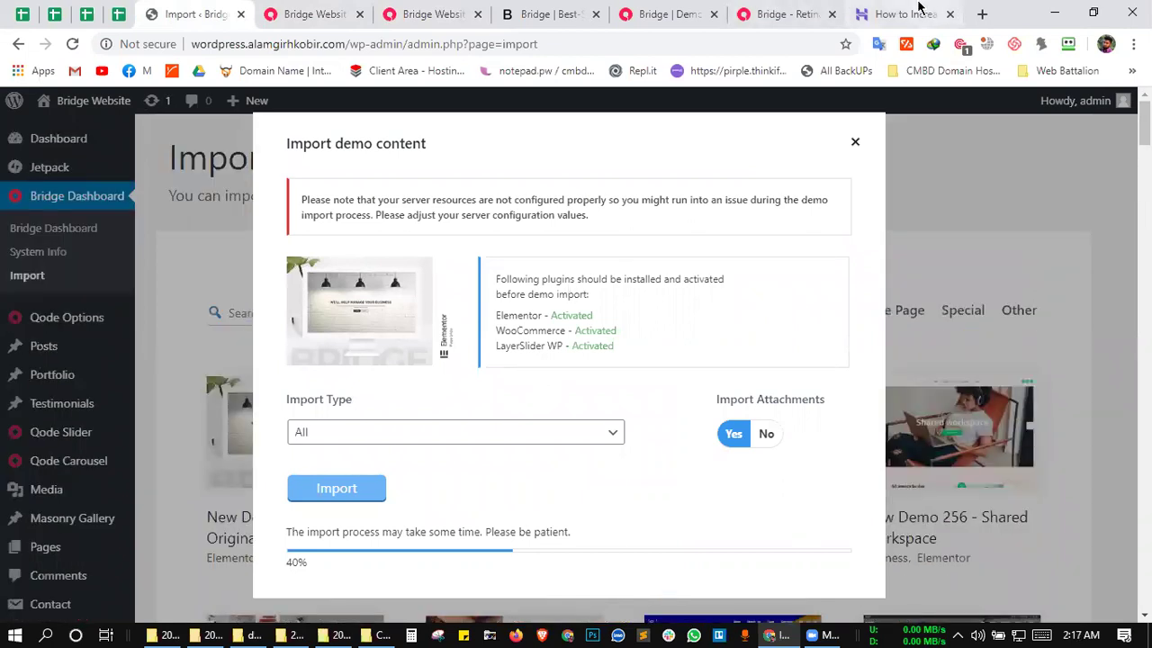
- Go back to the Hostinger tutorial and review where the .htaccess file is located and what code to add
key("ctrl+9")
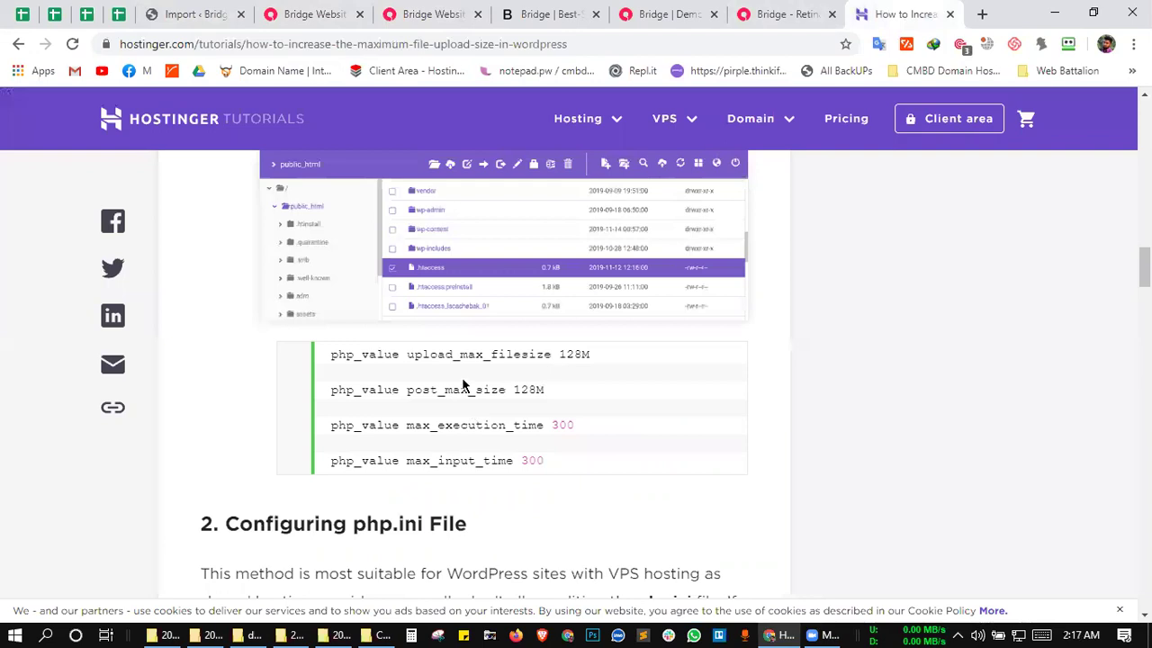
scroll(464, 385, "up", 1)
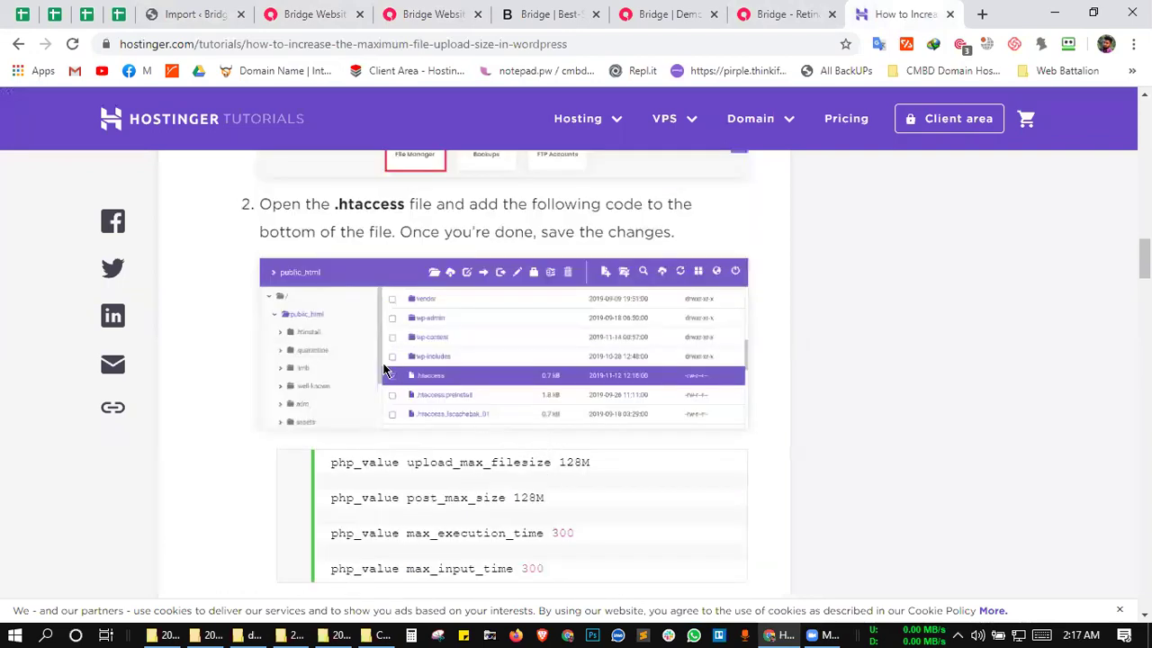
scroll(809, 408, "down", 1)
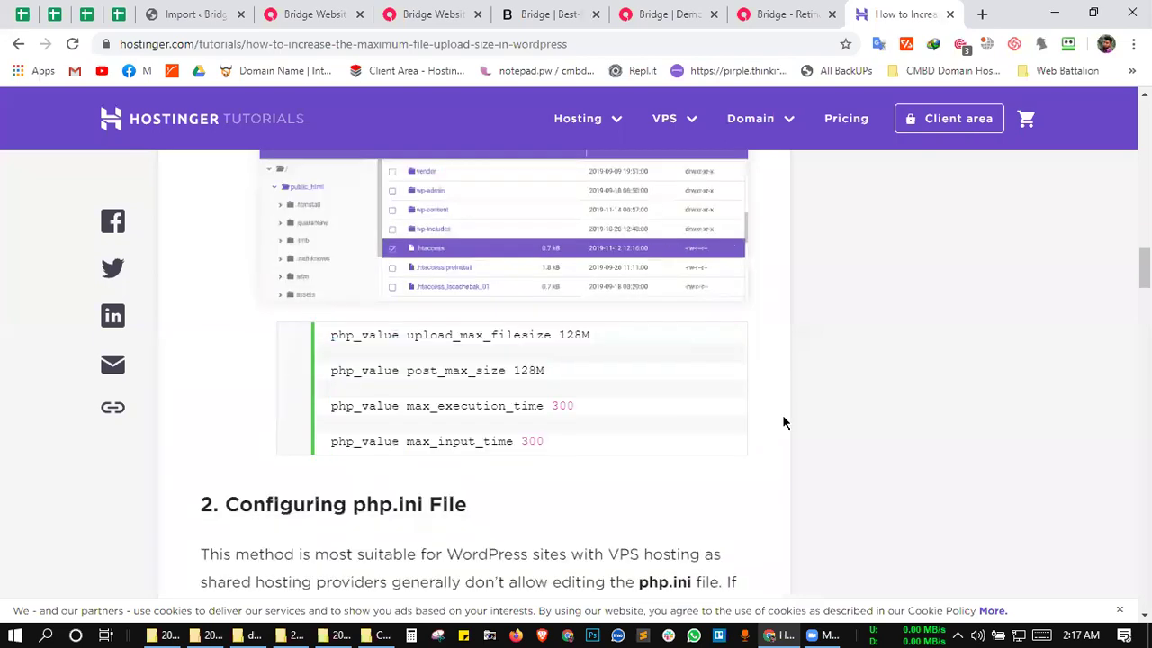
scroll(717, 475, "up", 1)
scroll(716, 475, "up", 2)
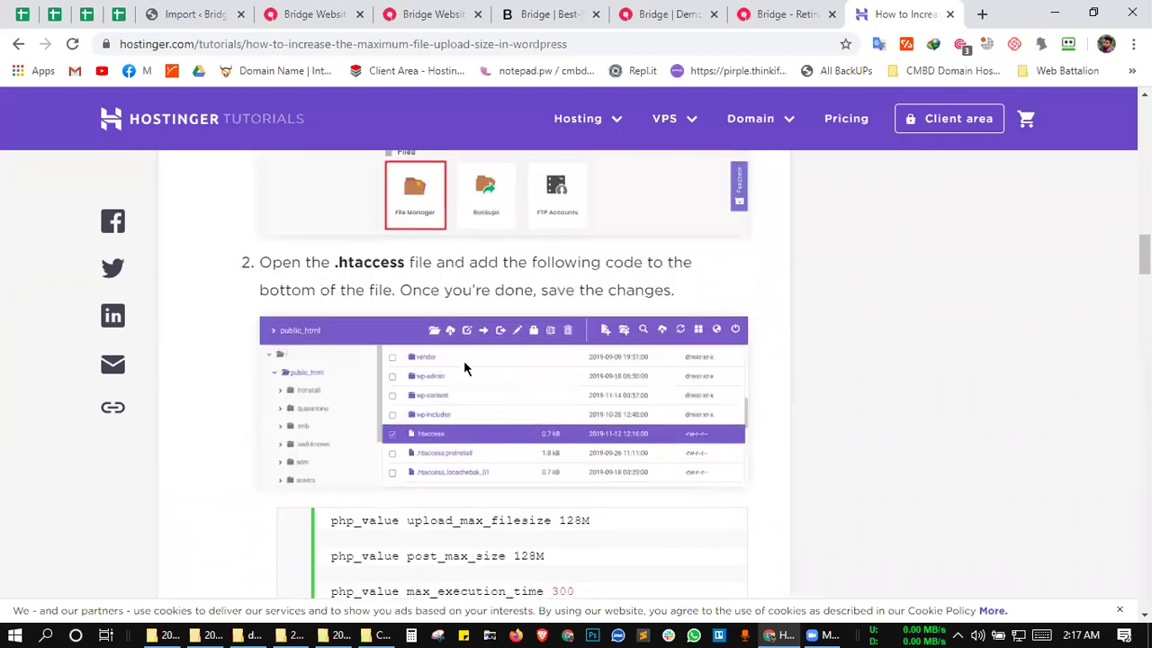
scroll(500, 380, "down", 1)
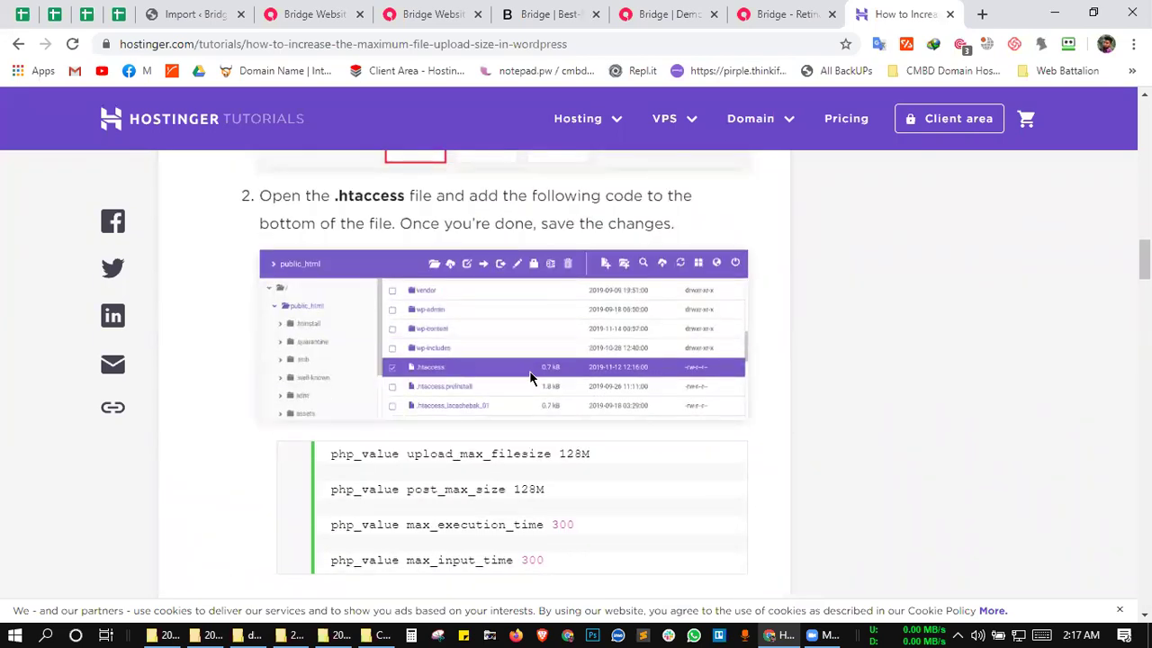
- Examine the tutorial's php_value lines, especially the upload_max_filesize value, and return to the live Bridge Home page
left_click(430, 13)
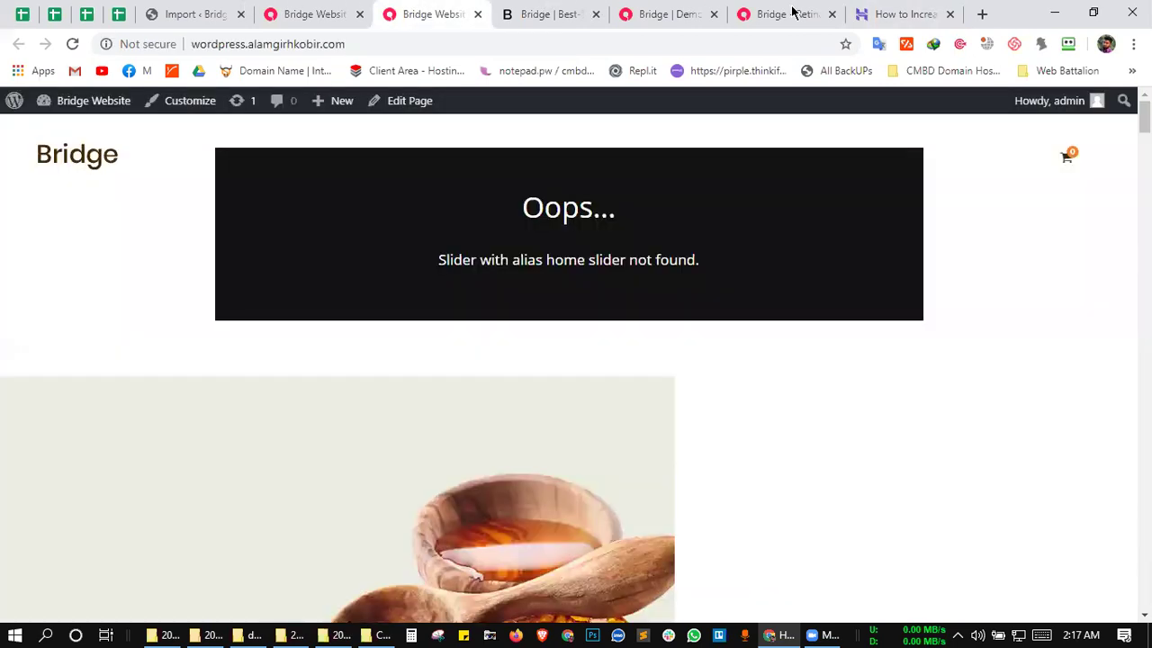
left_click(889, 11)
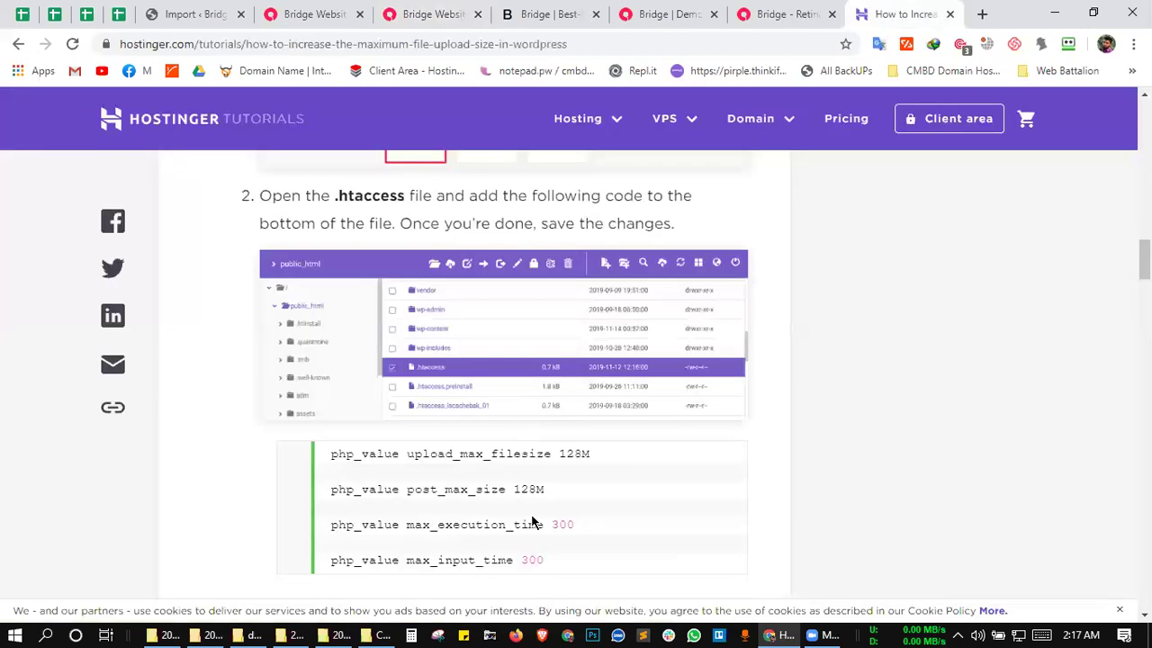
left_click_drag(543, 560, 332, 455)
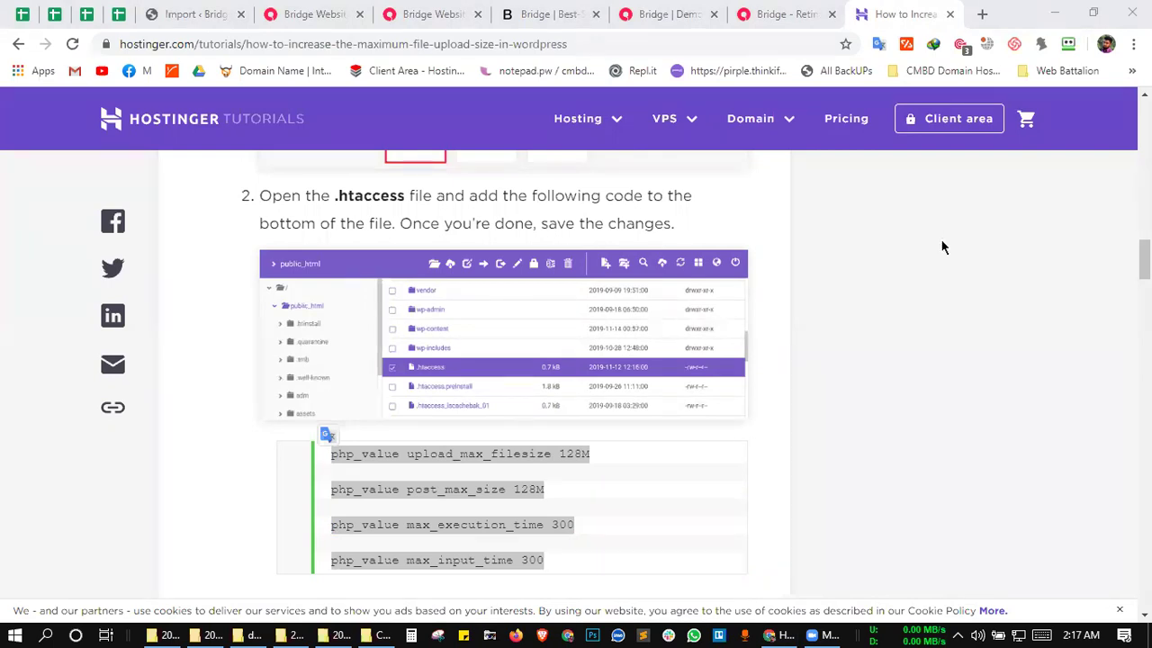
left_click(538, 492)
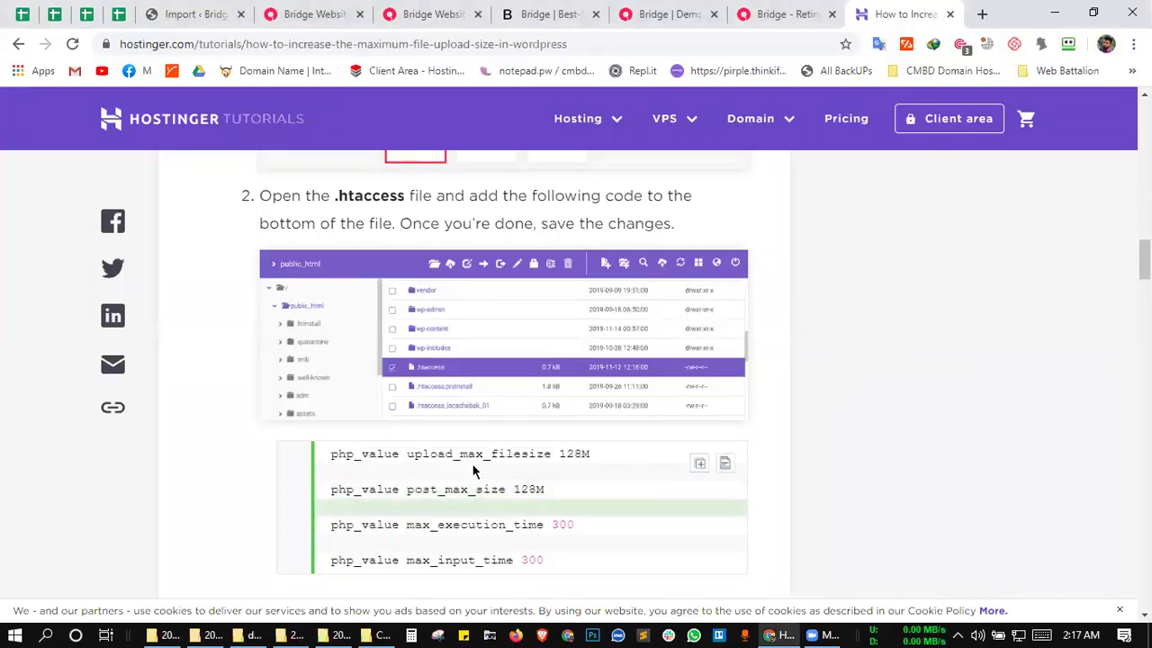
left_click_drag(558, 455, 584, 452)
left_click(562, 455)
left_click(562, 450)
left_click(596, 455)
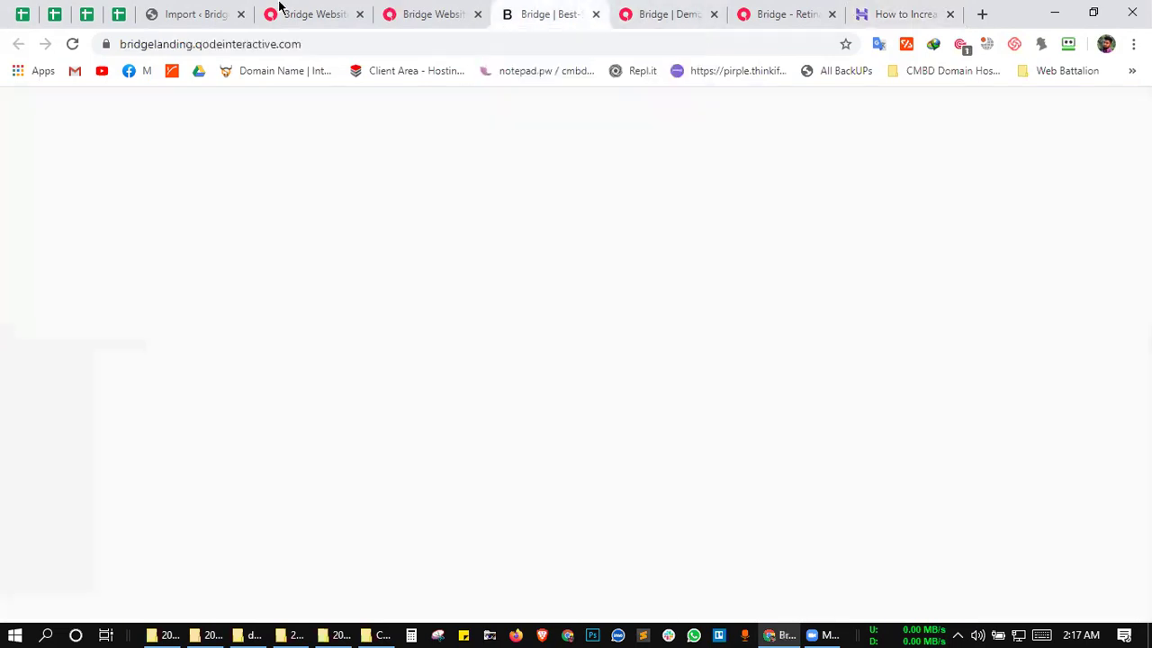
left_click(312, 11)
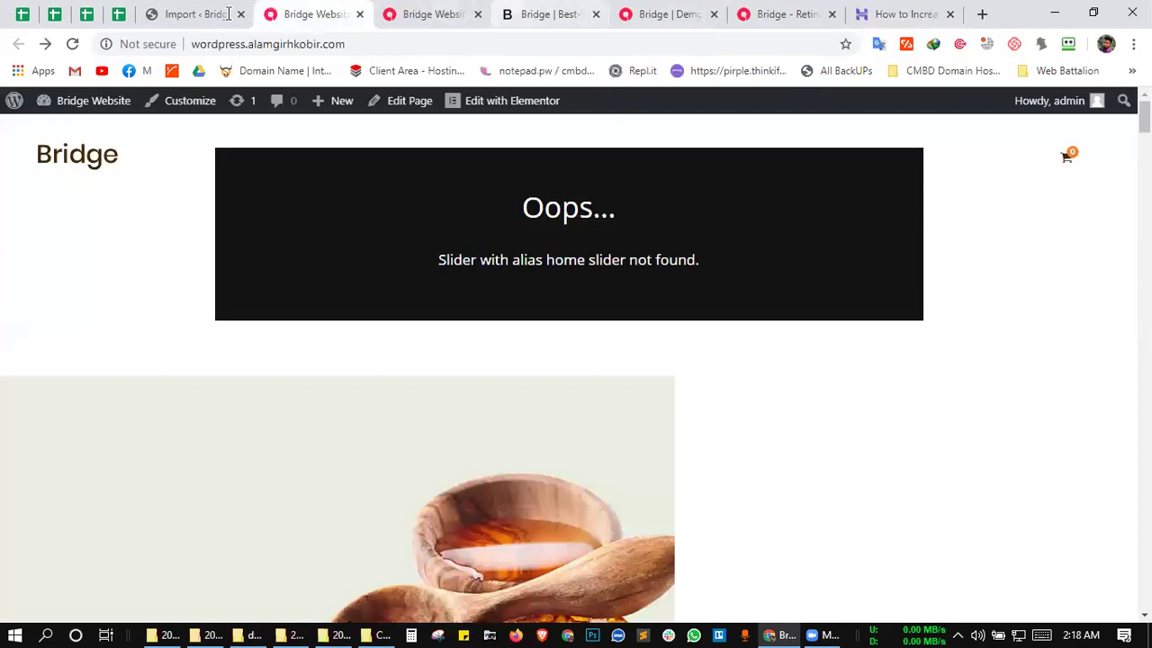
- Return to the Bridge import page and check the completion status of the demo import
key("ctrl+Tab")
key("ctrl+Tab")
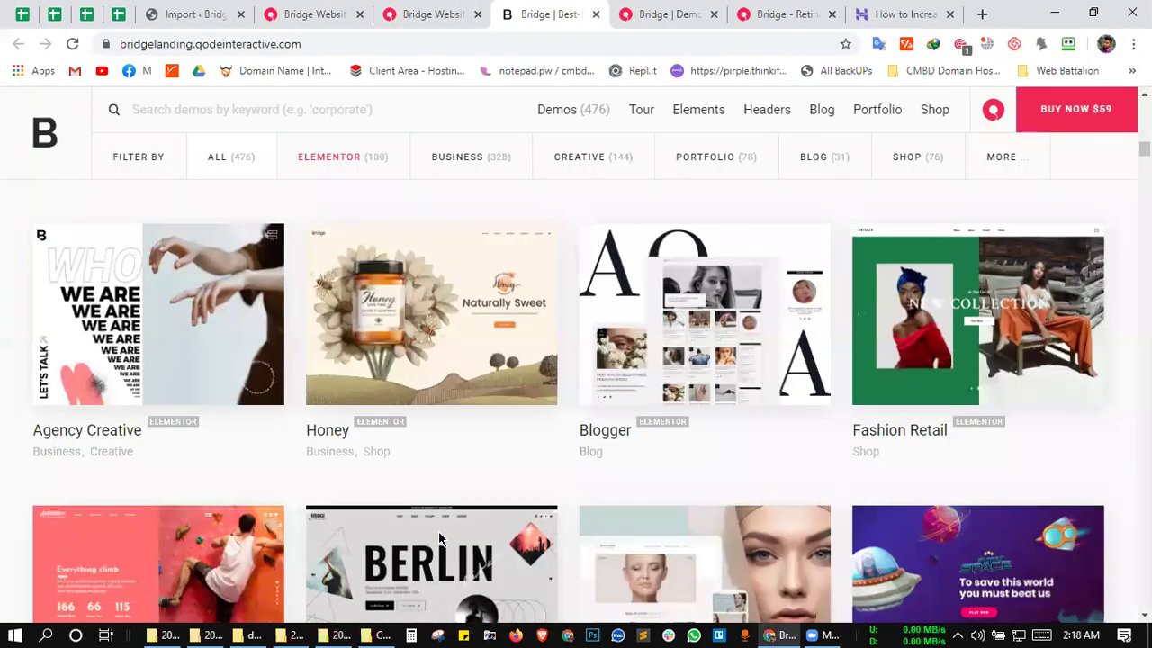
key("ctrl+1")
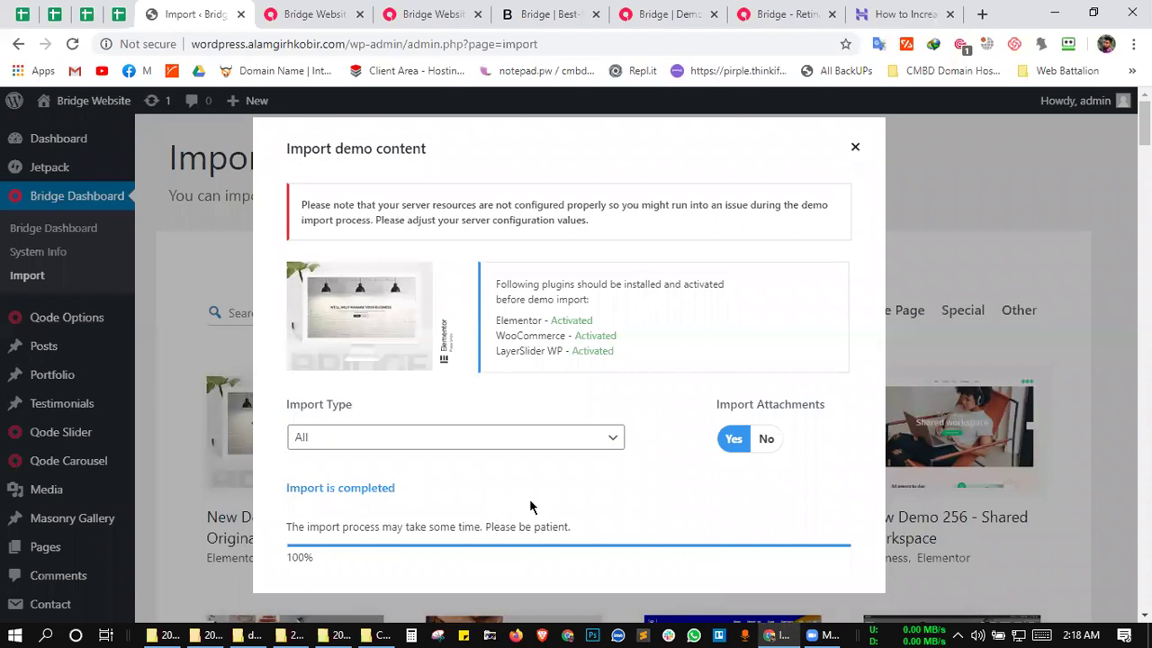
left_click_drag(486, 524, 627, 487)
left_click(629, 490)
- Close the Import demo content dialog and reload the Bridge import page
scroll(669, 436, "down", 3)
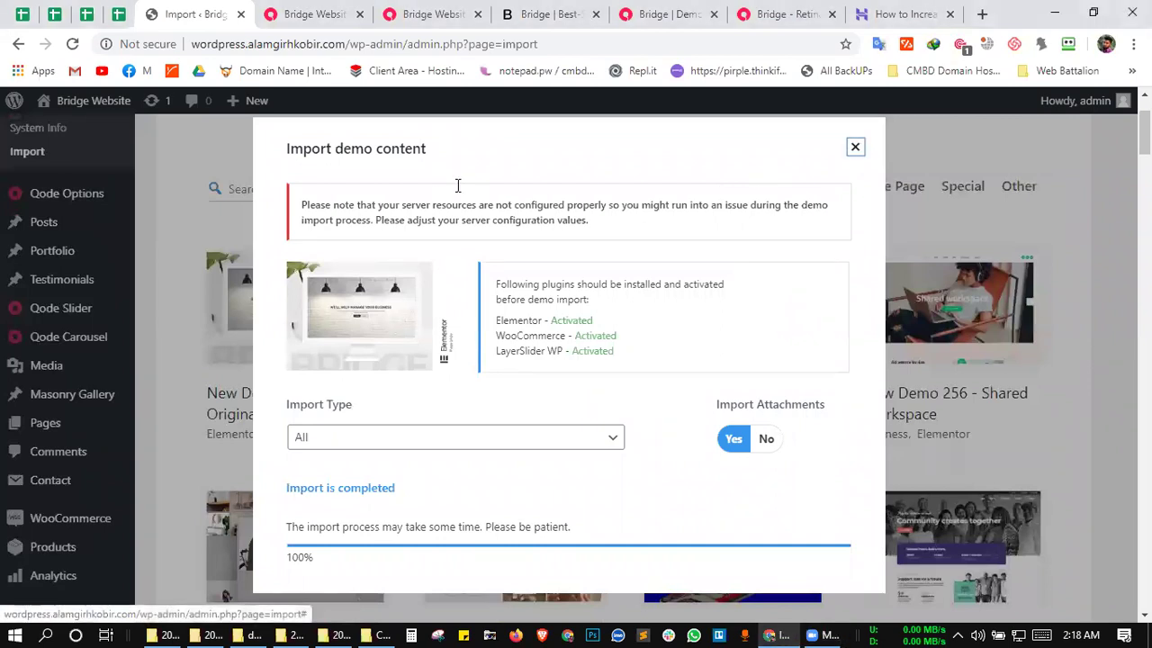
key("Escape")
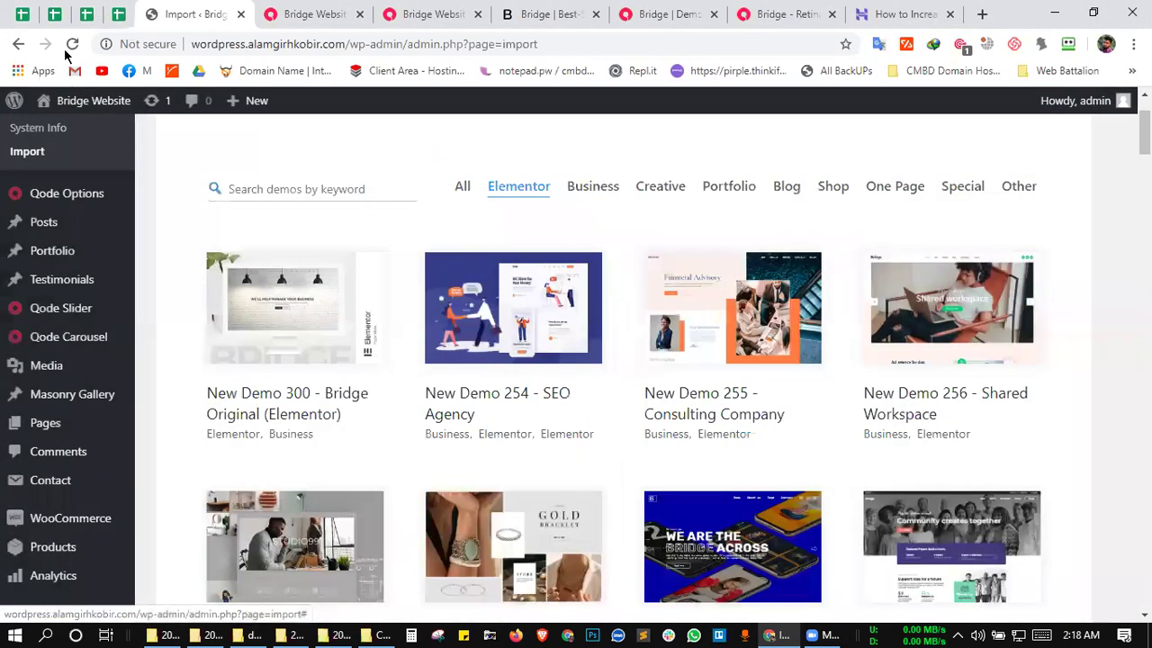
key("F5")
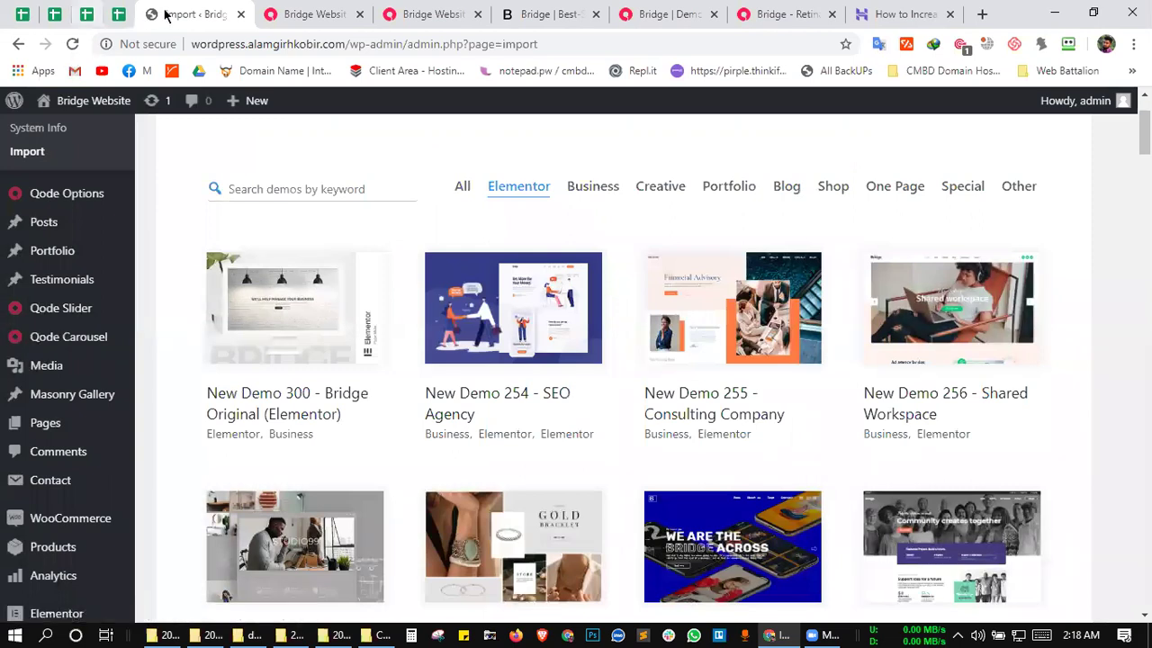
- Open the live Bridge Website in a new tab and close all other tabs that follow it
mouse_move(31, 105)
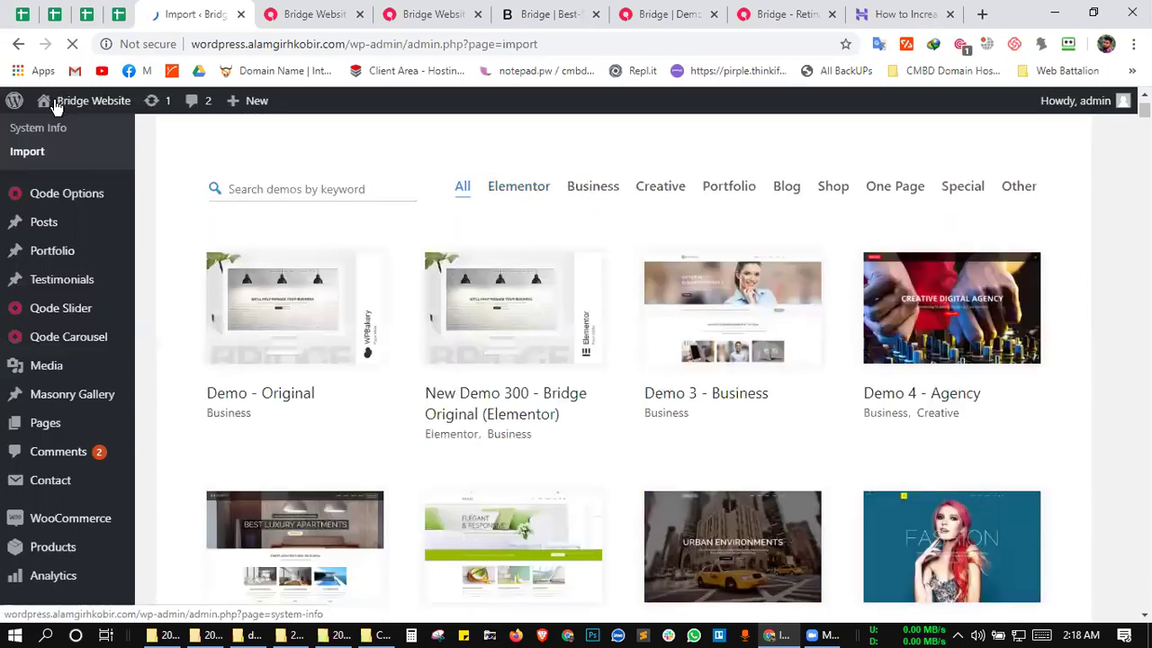
middle_click(56, 127)
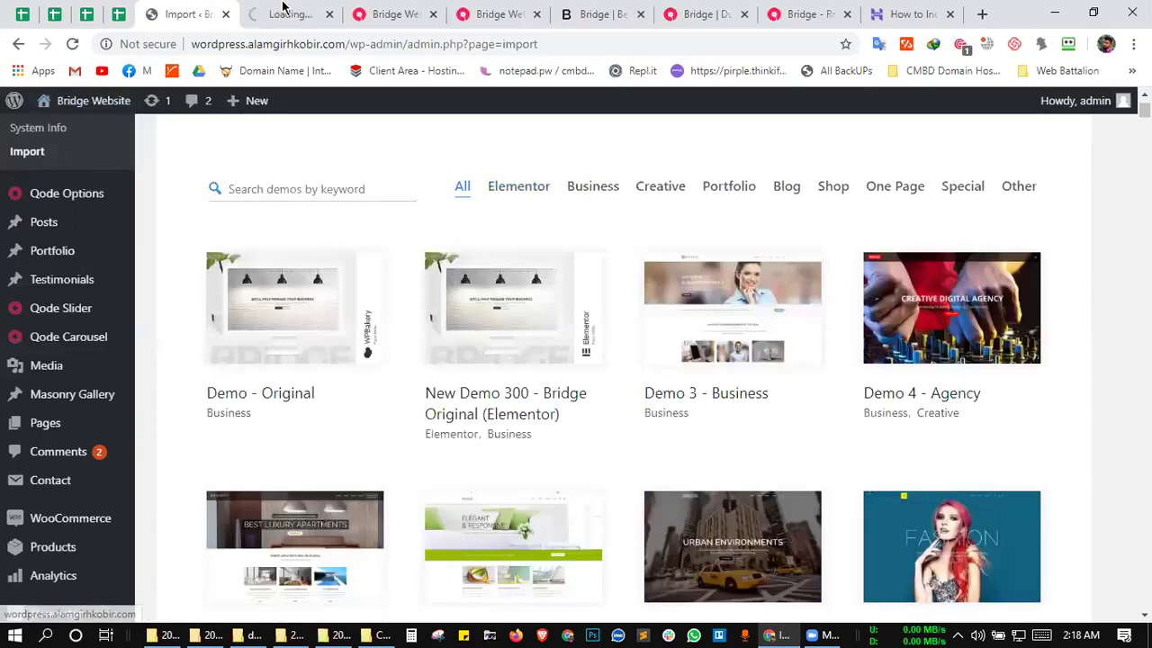
left_click(283, 11)
right_click(283, 8)
left_click(343, 174)
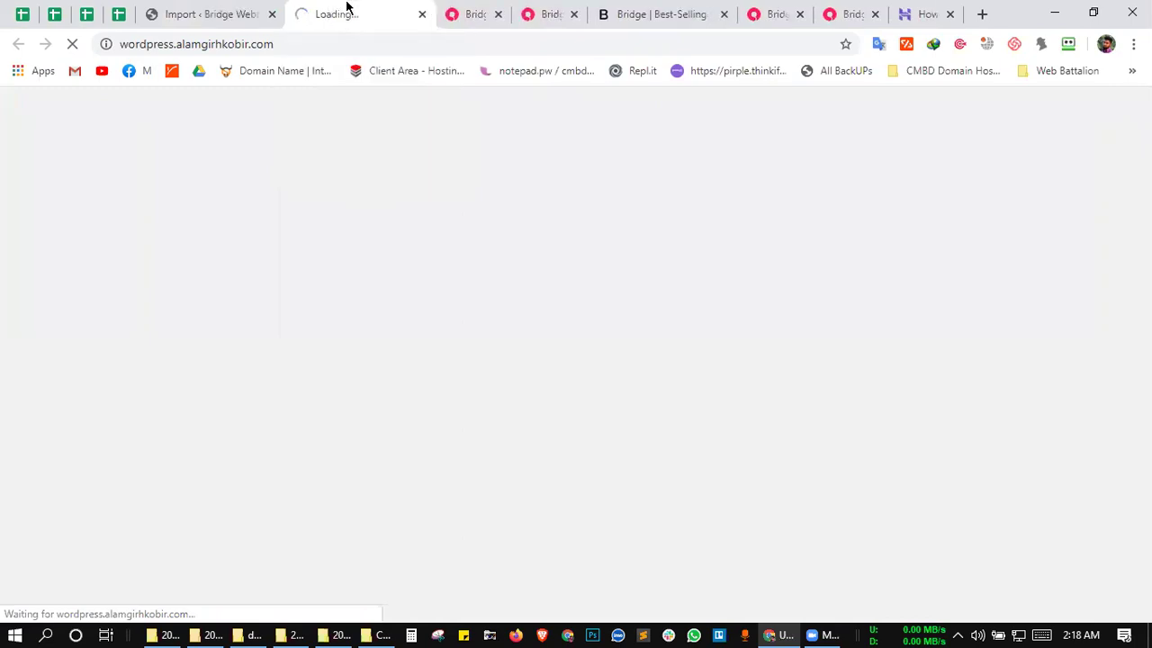
left_click(283, 9)
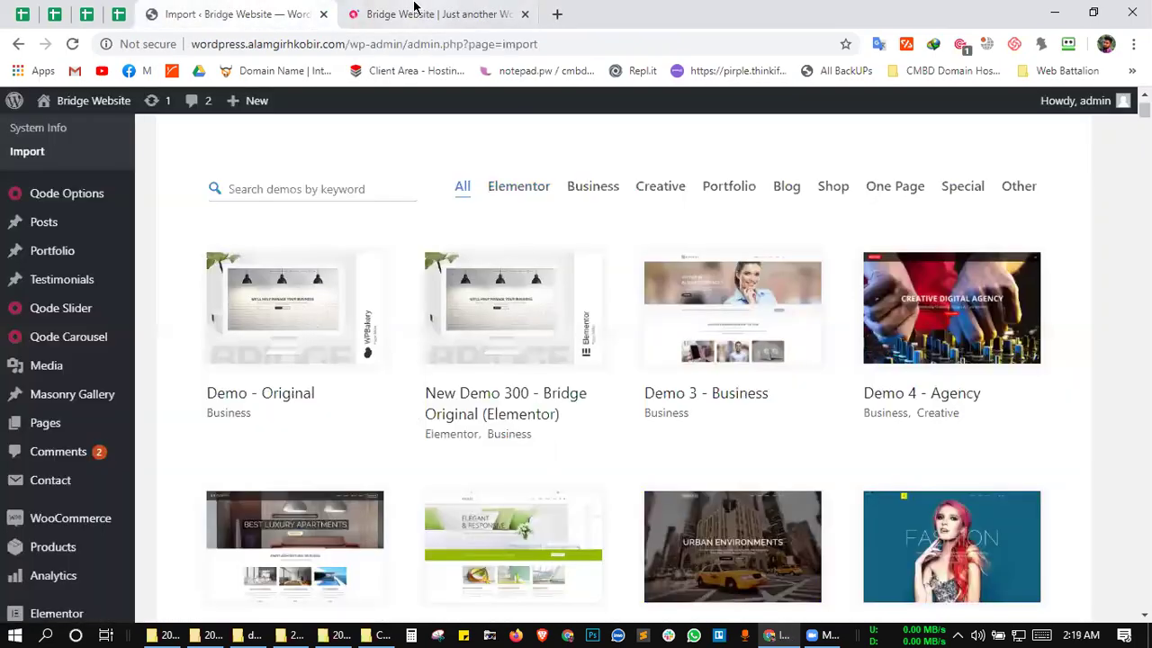
- Examine the imported homepage of the live site, including its header navigation, slider and content sections
key("ctrl+Tab")
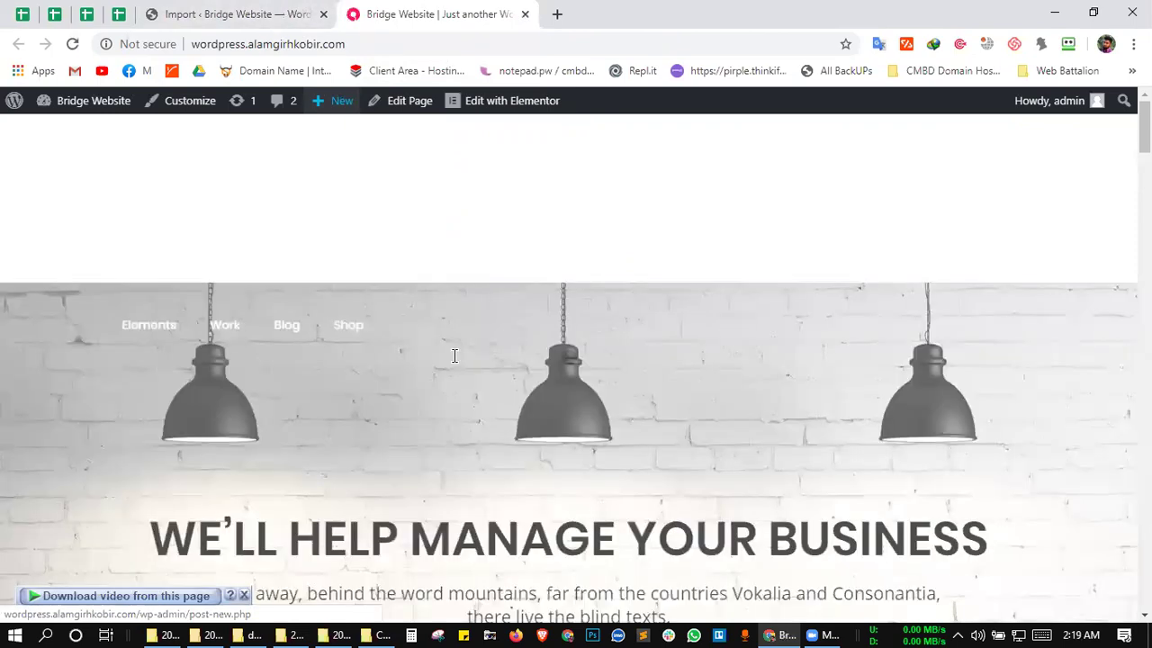
scroll(453, 378, "down", 5)
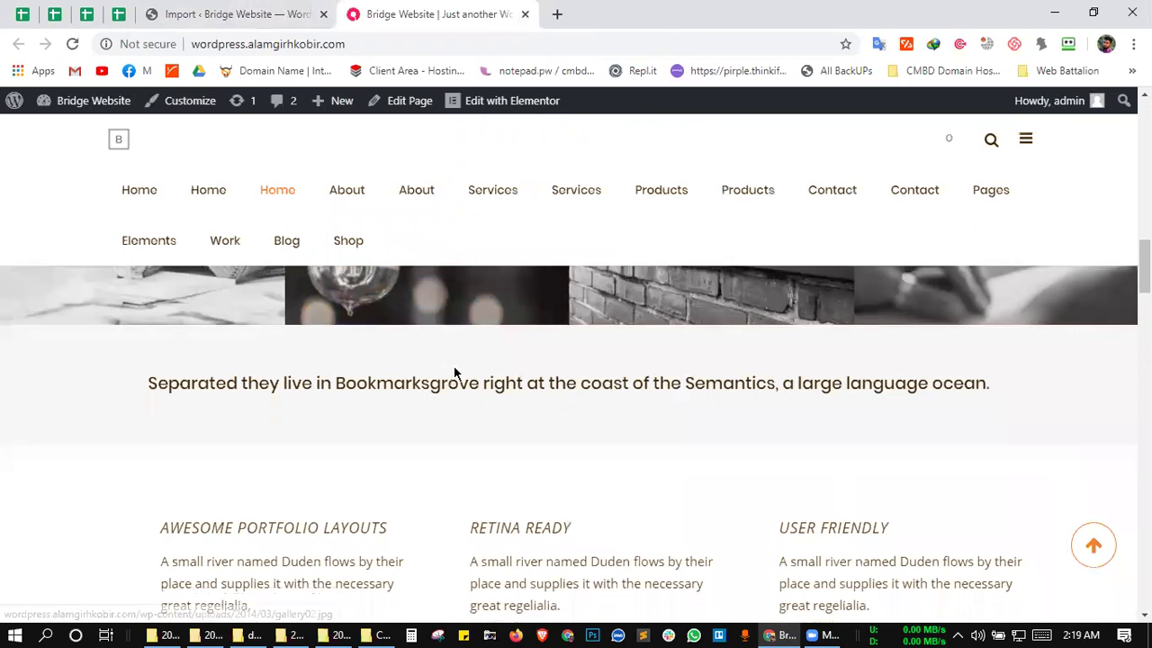
scroll(365, 180, "up", 5)
scroll(621, 218, "down", 7)
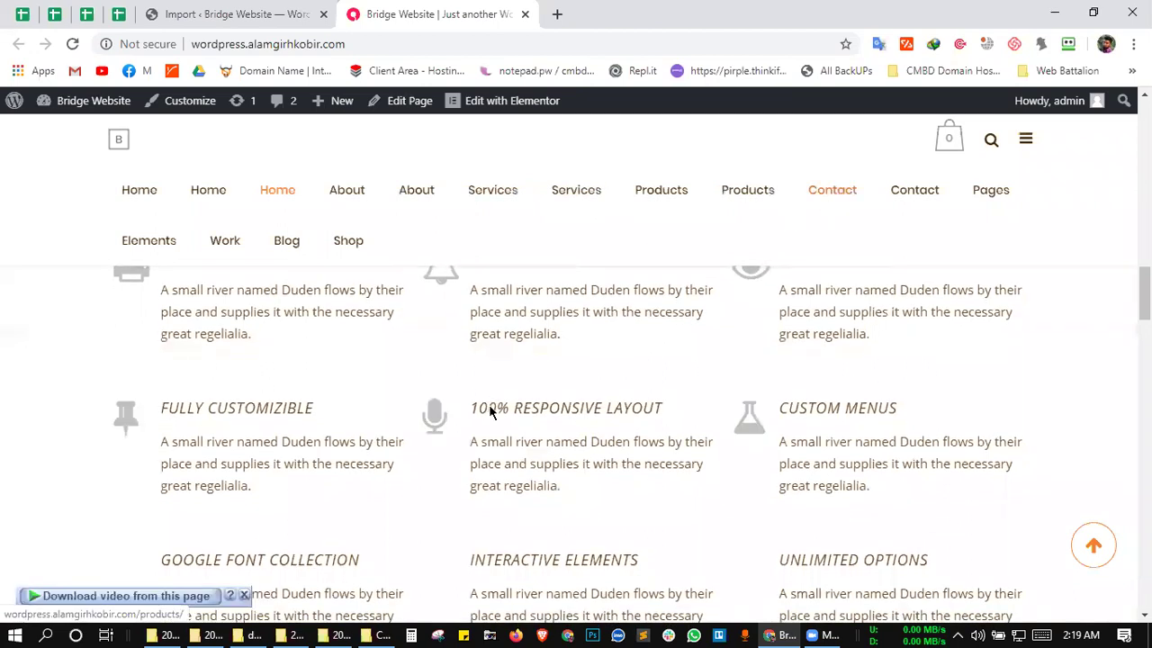
scroll(489, 410, "down", 5)
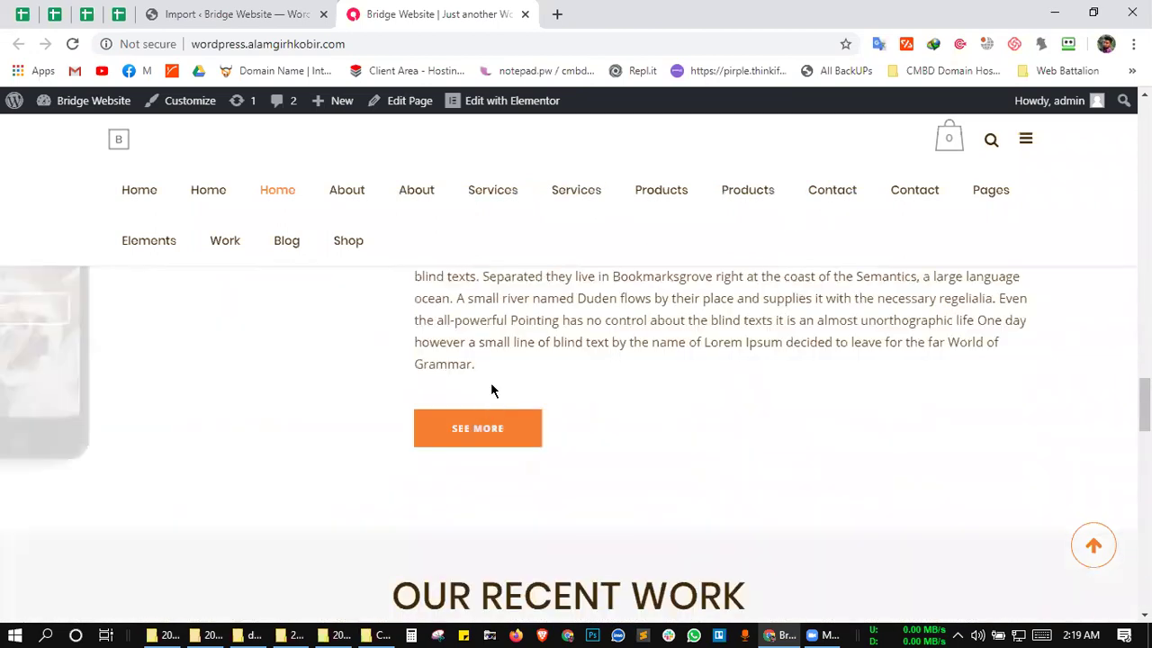
scroll(491, 386, "up", 2)
scroll(495, 387, "up", 10)
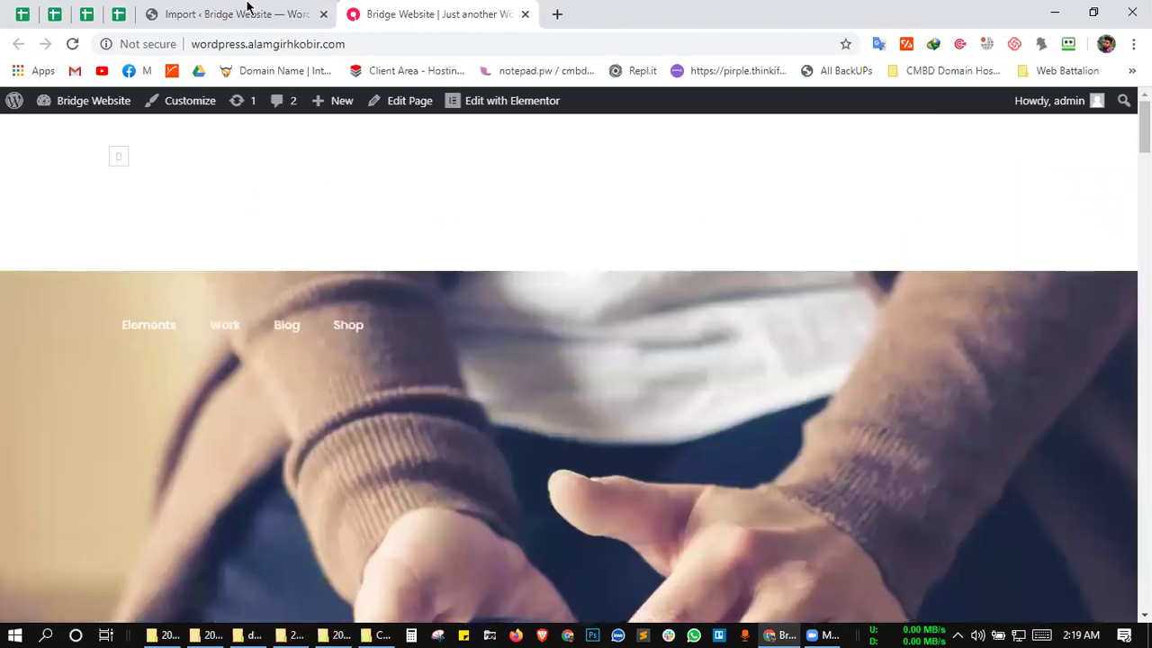
scroll(52, 531, "down", 3)
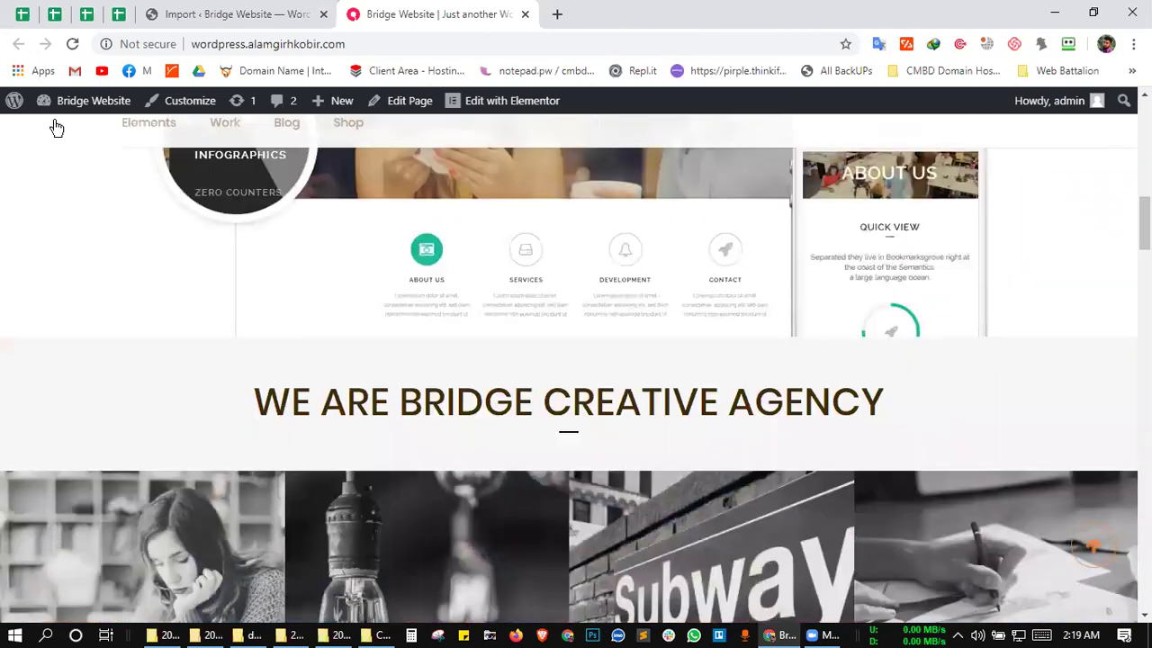
- Return to the WordPress admin and open the Menus management page
key("ctrl+shift+Tab")
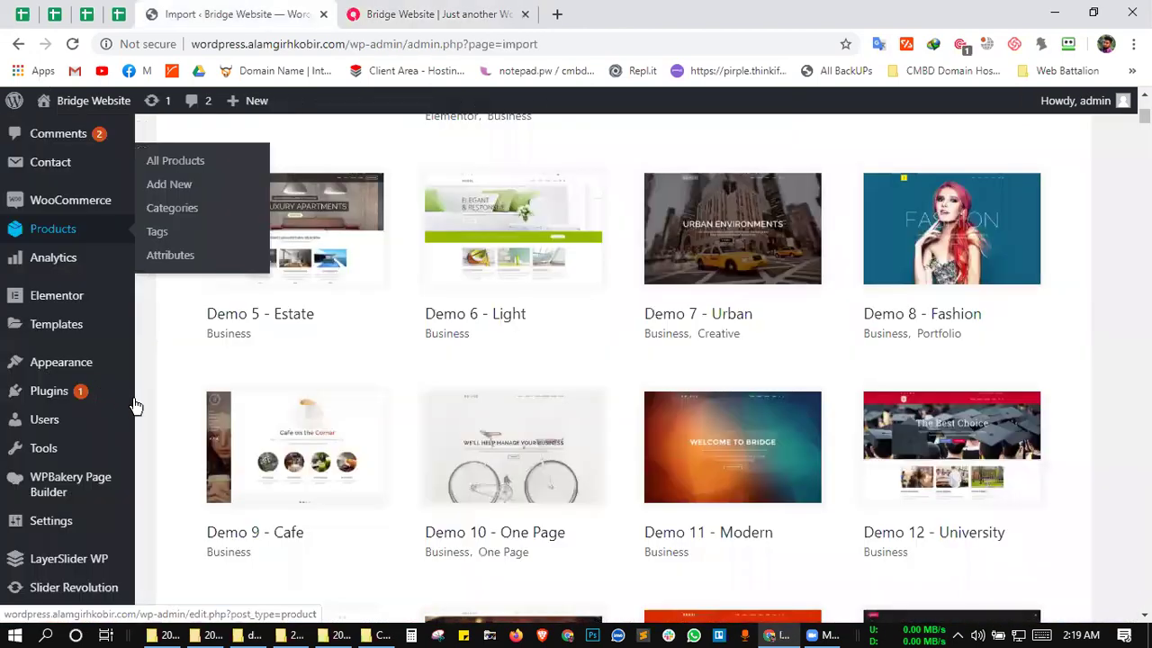
mouse_move(96, 366)
left_click(175, 435)
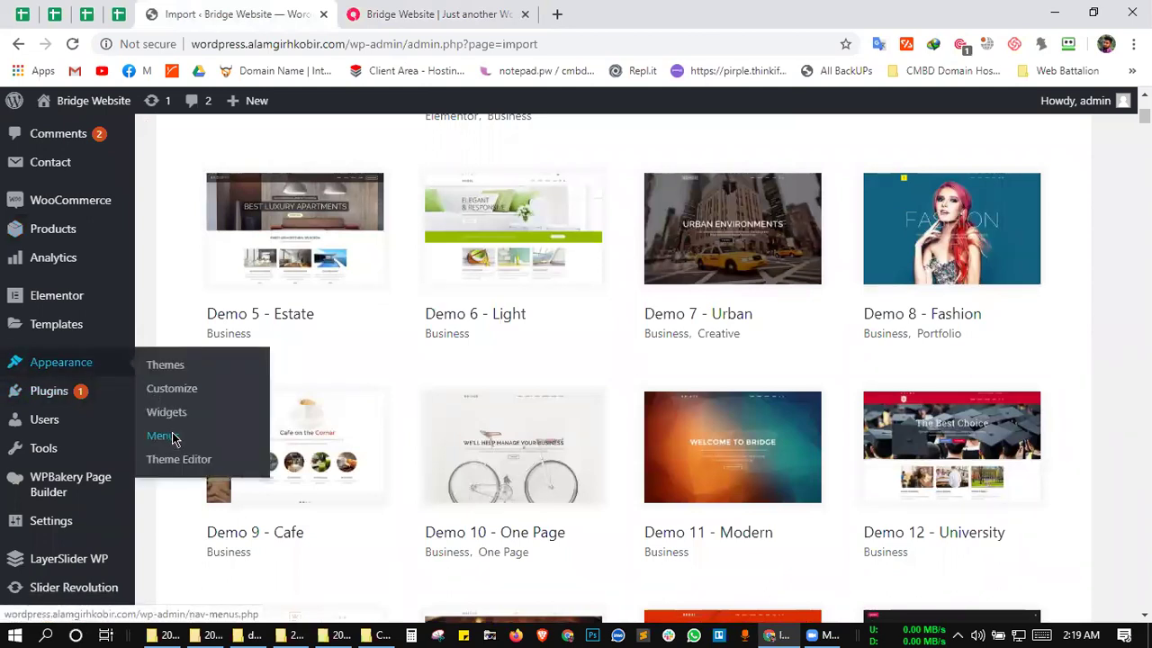
left_click(239, 39)
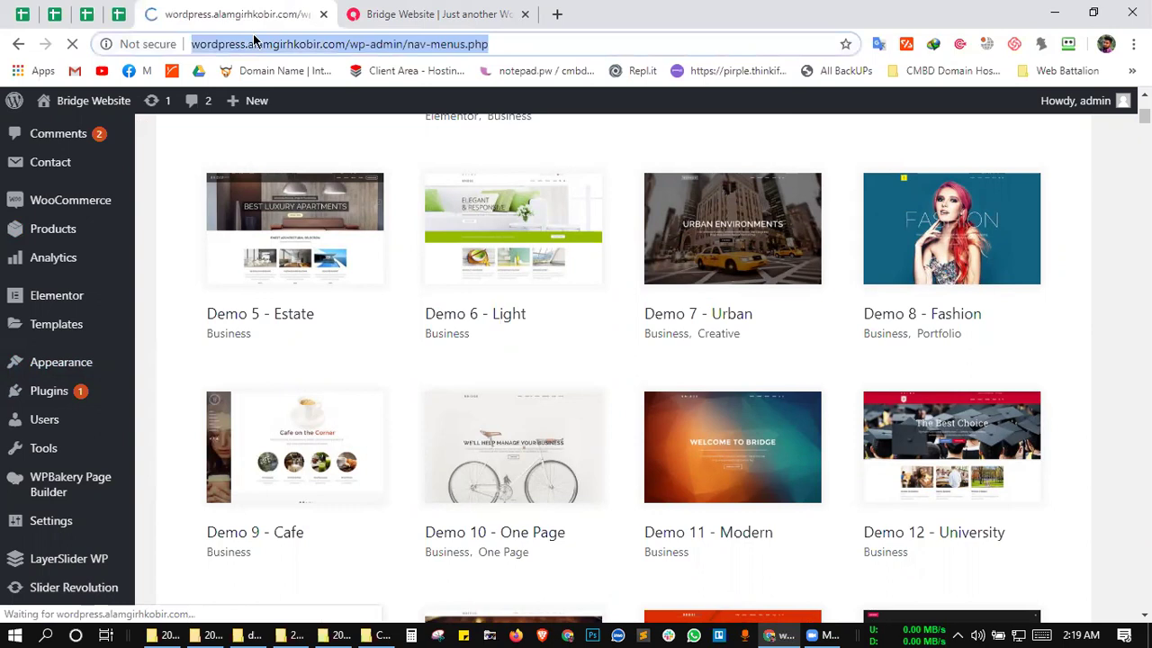
left_click(260, 50)
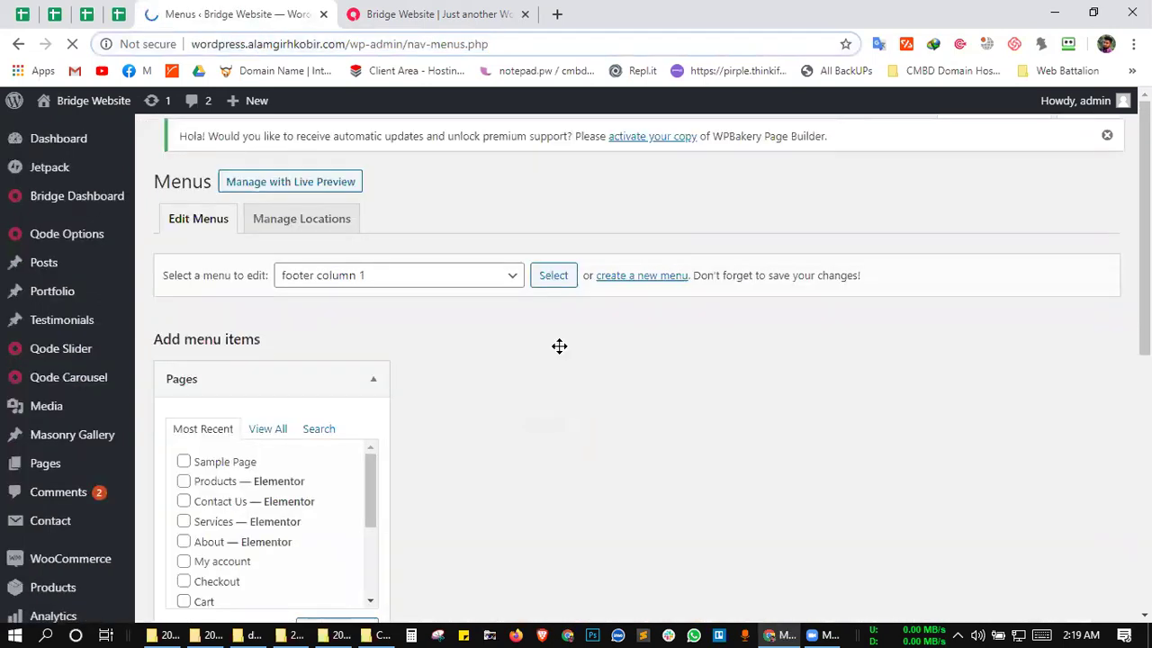
- Examine the footer column 1 menu's structure for repeated items and look over its display location settings
scroll(559, 346, "down", 6)
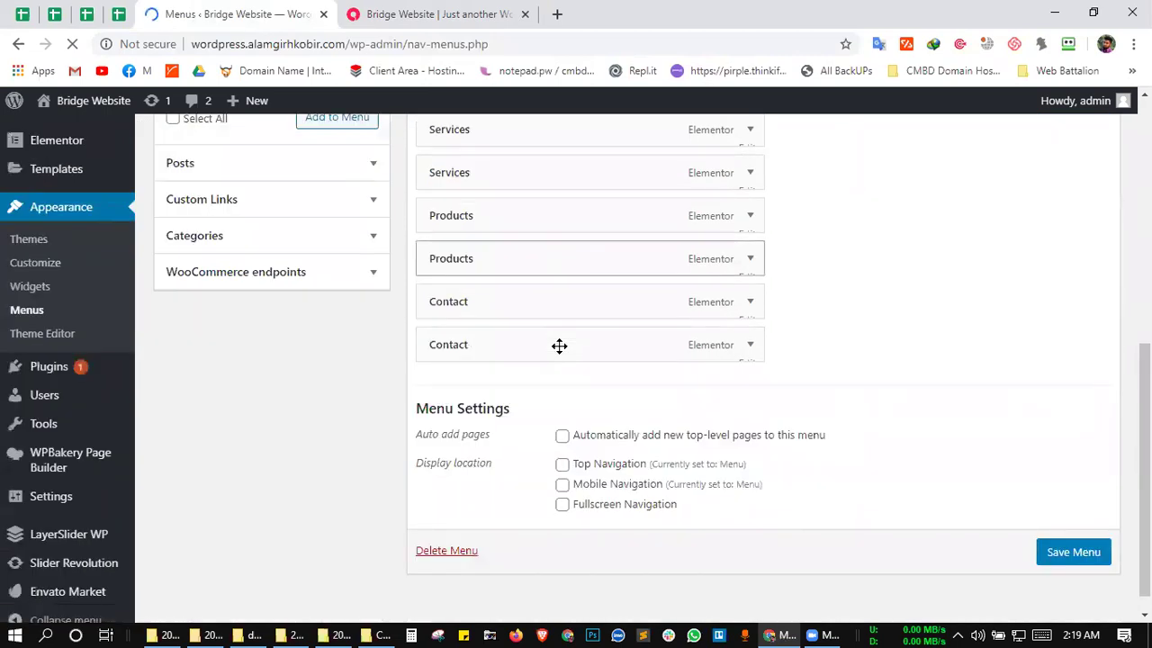
scroll(559, 346, "up", 2)
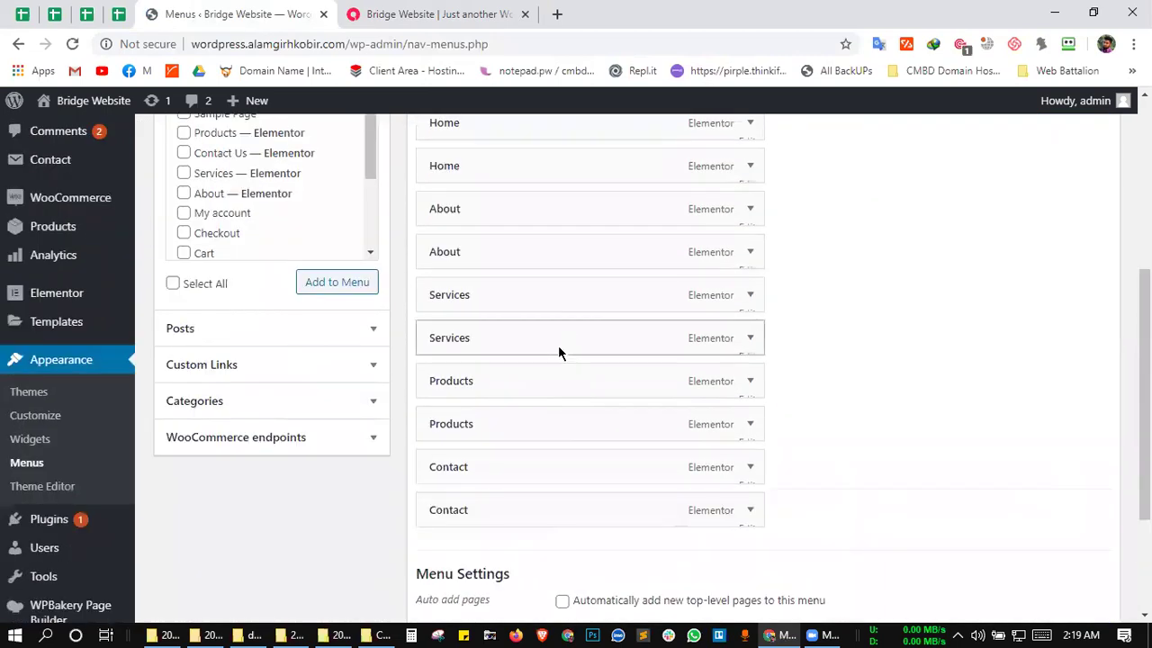
scroll(558, 345, "down", 1)
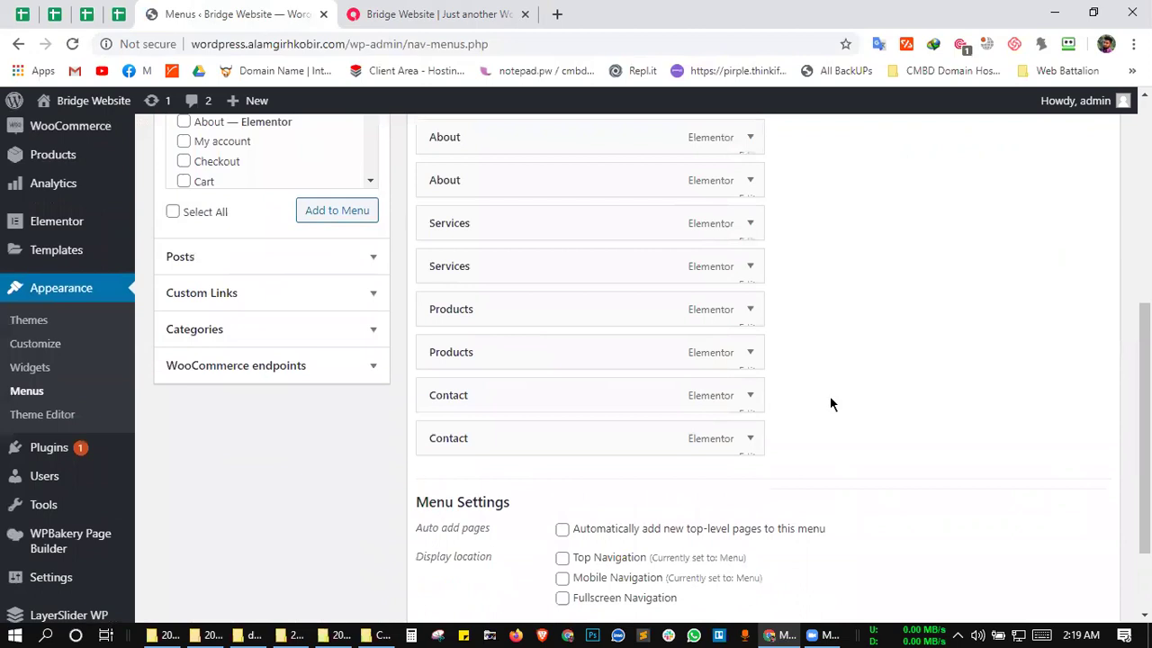
scroll(830, 404, "down", 1)
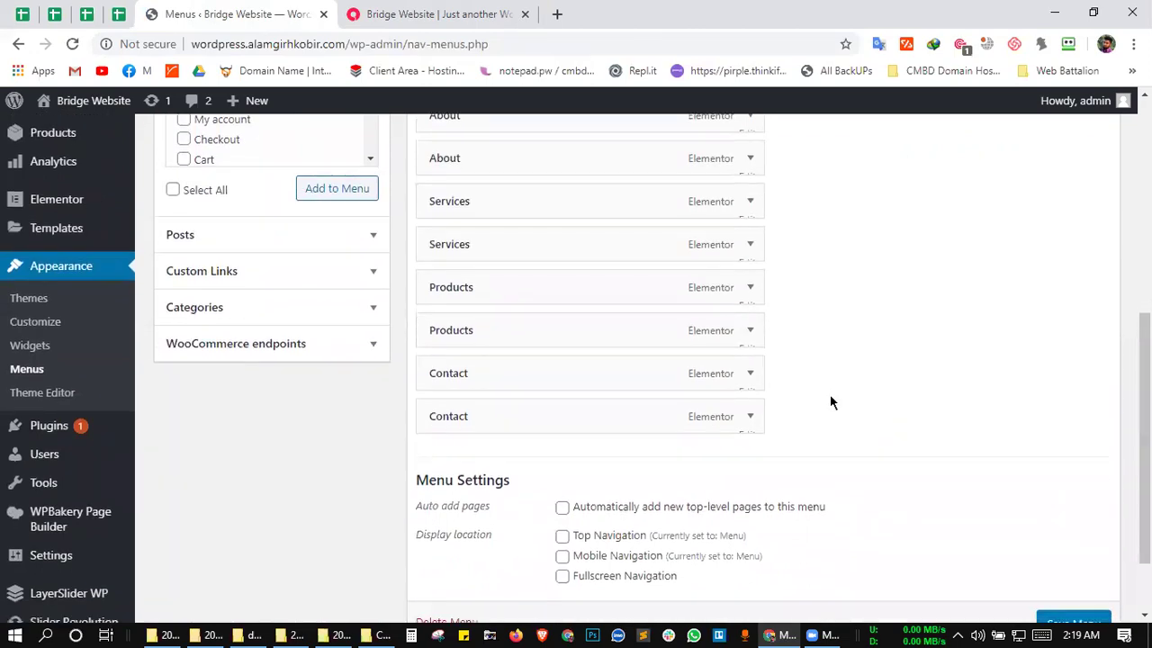
scroll(830, 404, "up", 2)
scroll(829, 404, "down", 1)
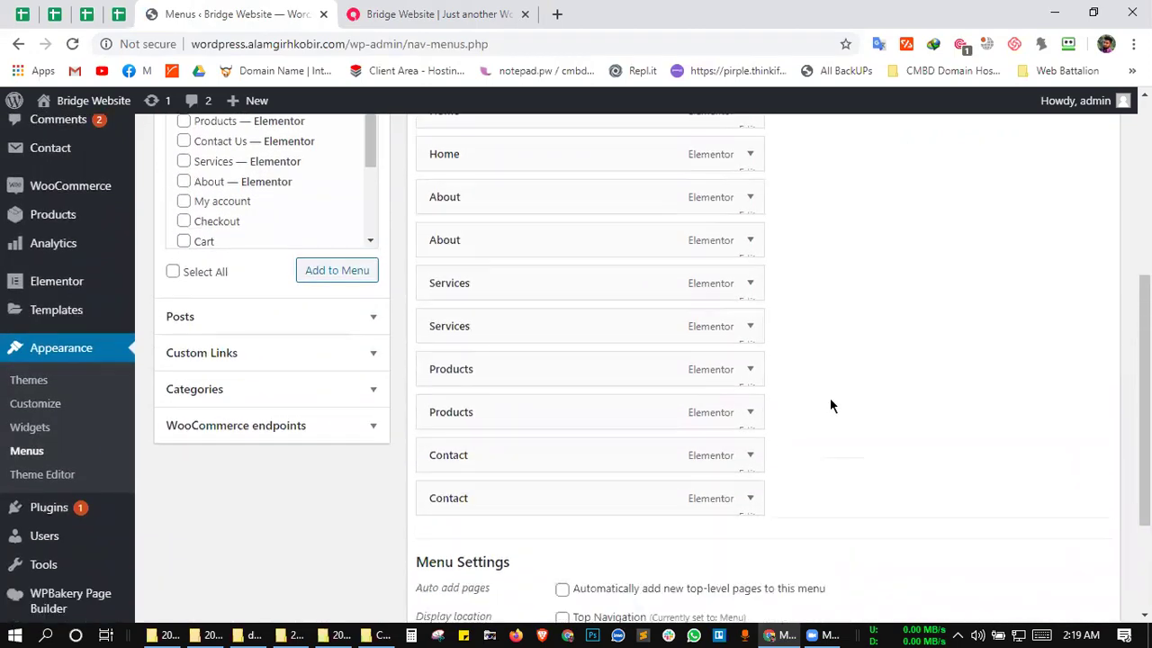
scroll(829, 405, "down", 1)
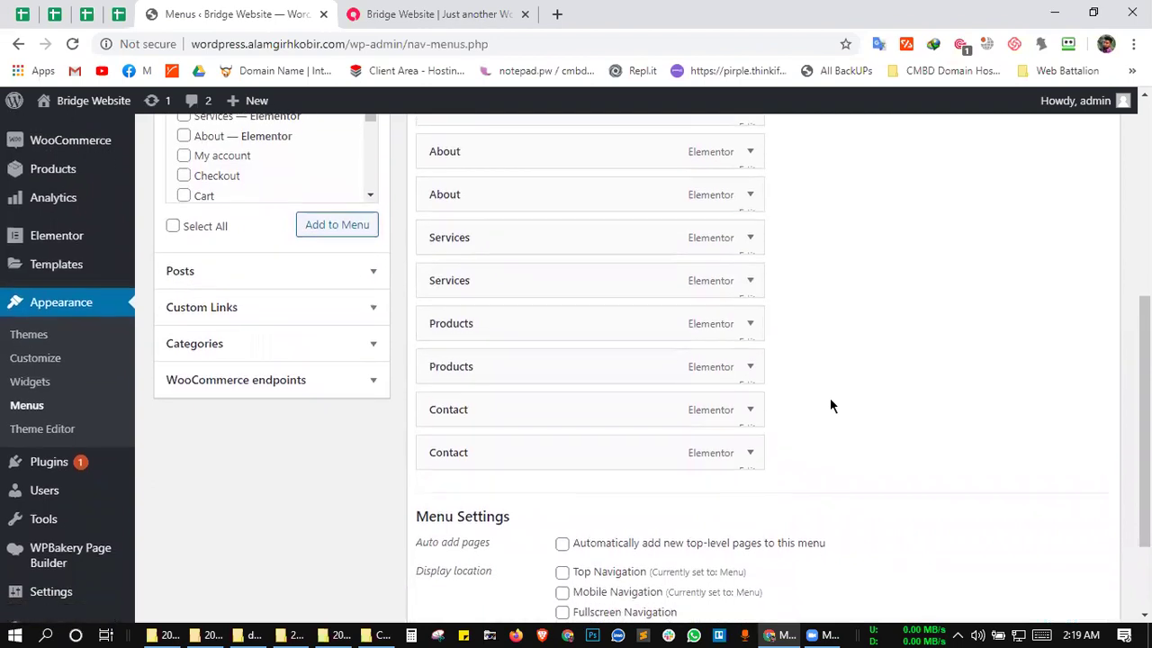
scroll(693, 440, "down", 2)
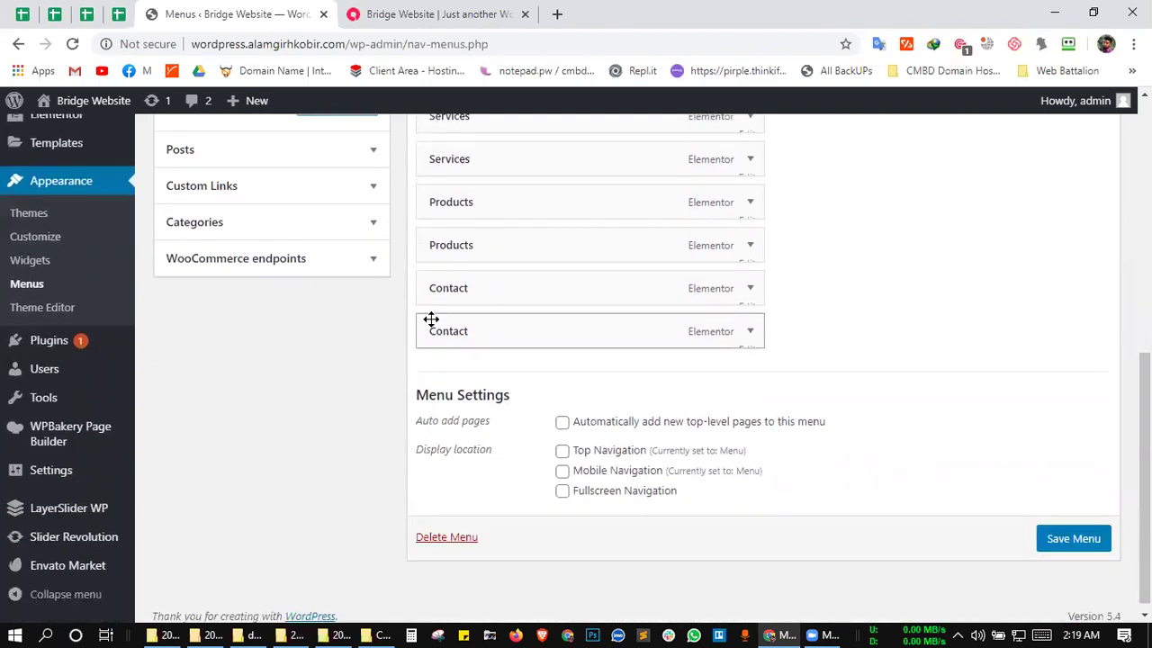
scroll(432, 319, "up", 2)
scroll(432, 319, "up", 1)
scroll(304, 473, "up", 1)
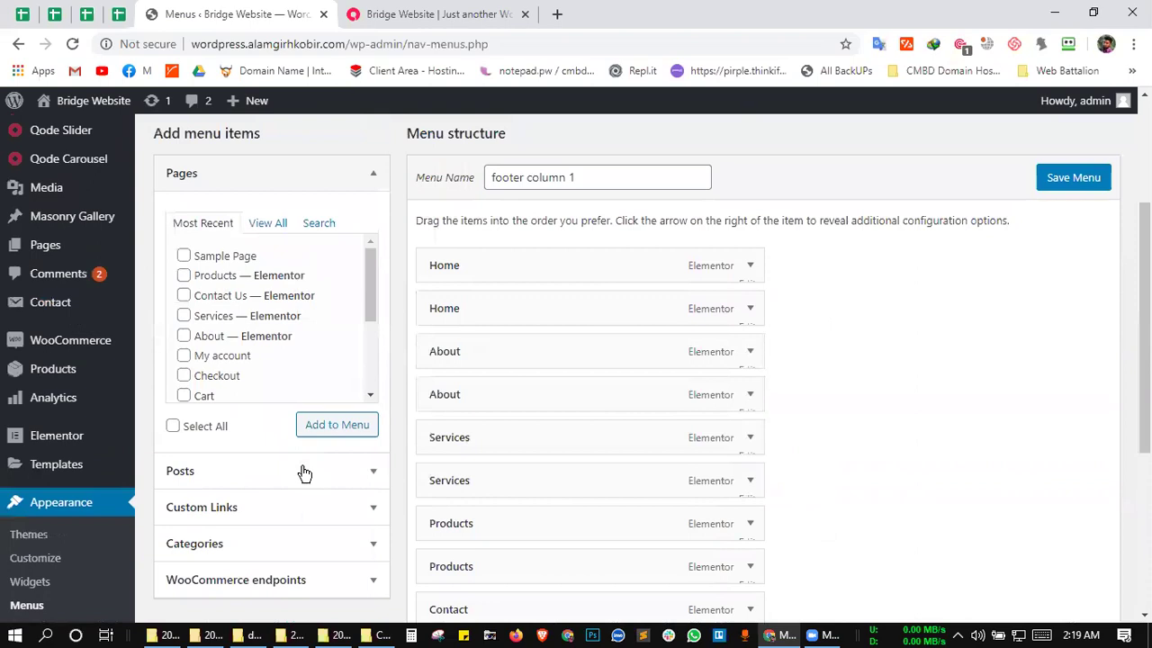
scroll(493, 305, "down", 1)
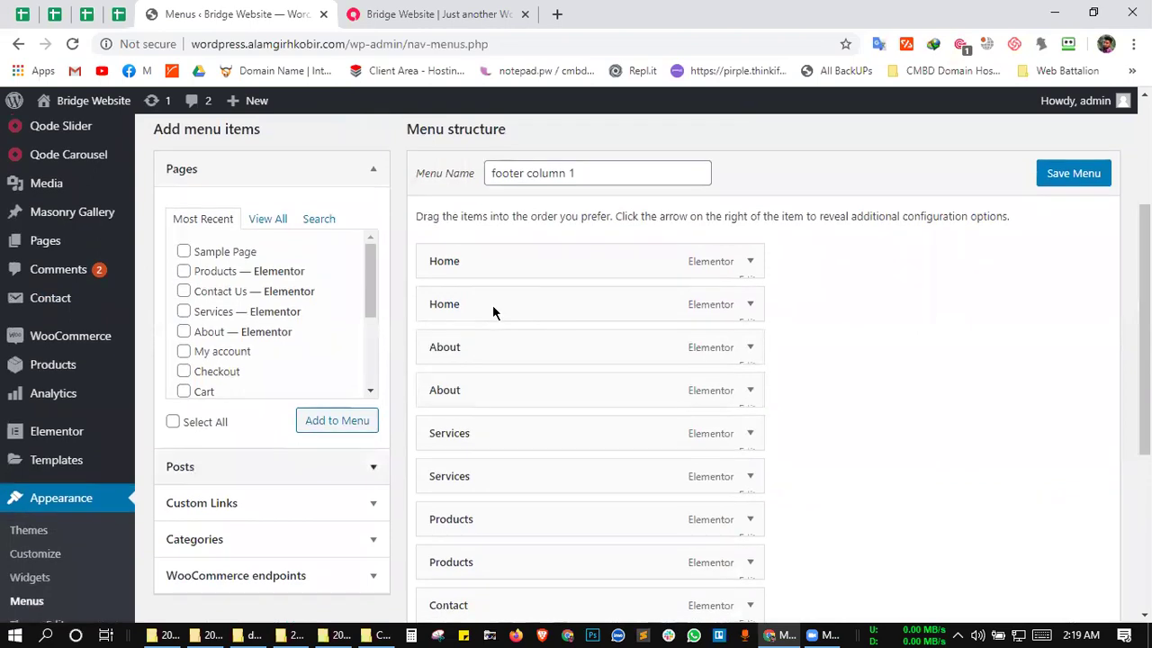
- Load the Menu (Top Navigation, Mobile Navigation) for editing
scroll(492, 304, "up", 4)
left_click(396, 264)
left_click(422, 318)
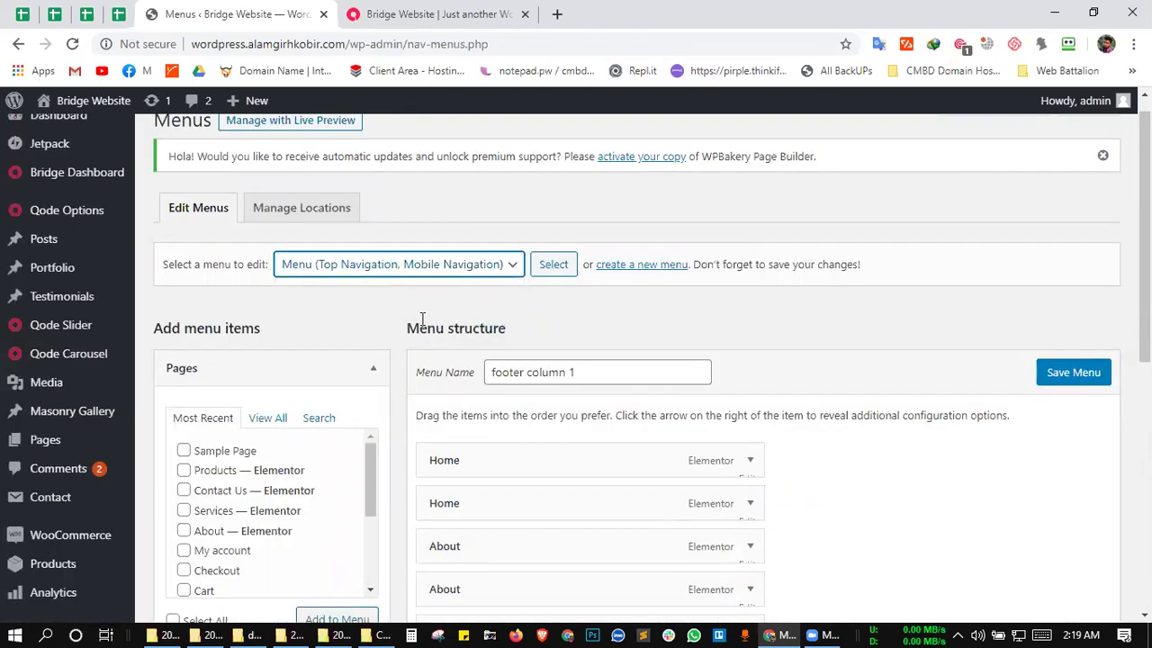
key("Tab")
key("Return")
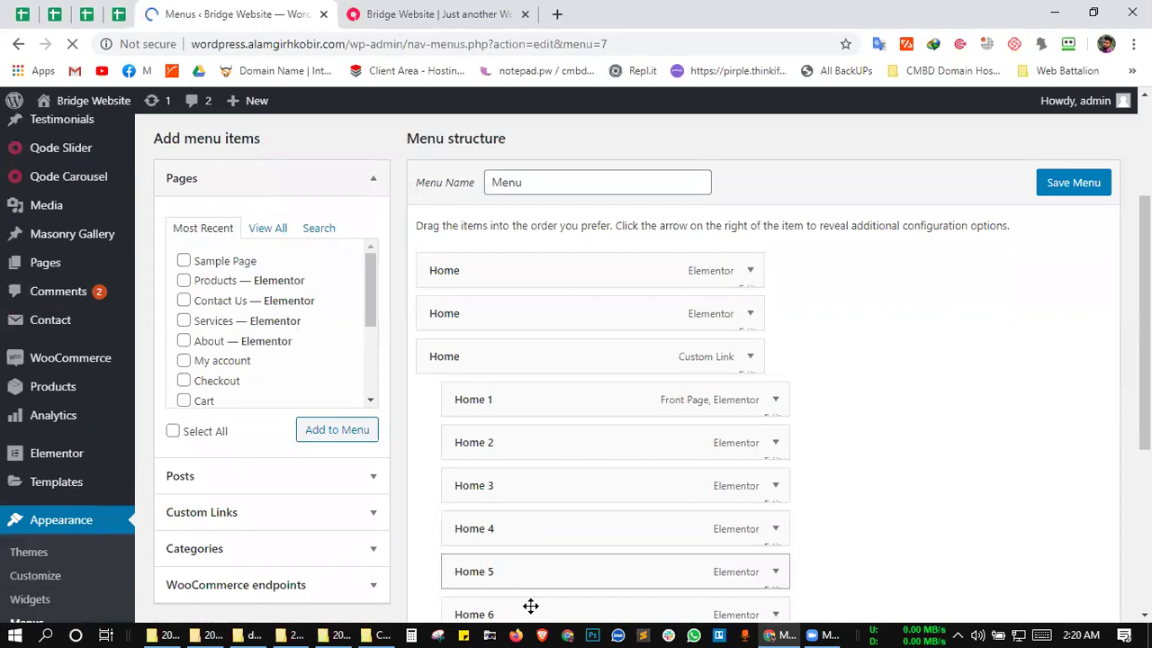
- Look over the main menu's structure for repeated items and try to expand the first two Home entries
scroll(531, 606, "down", 3)
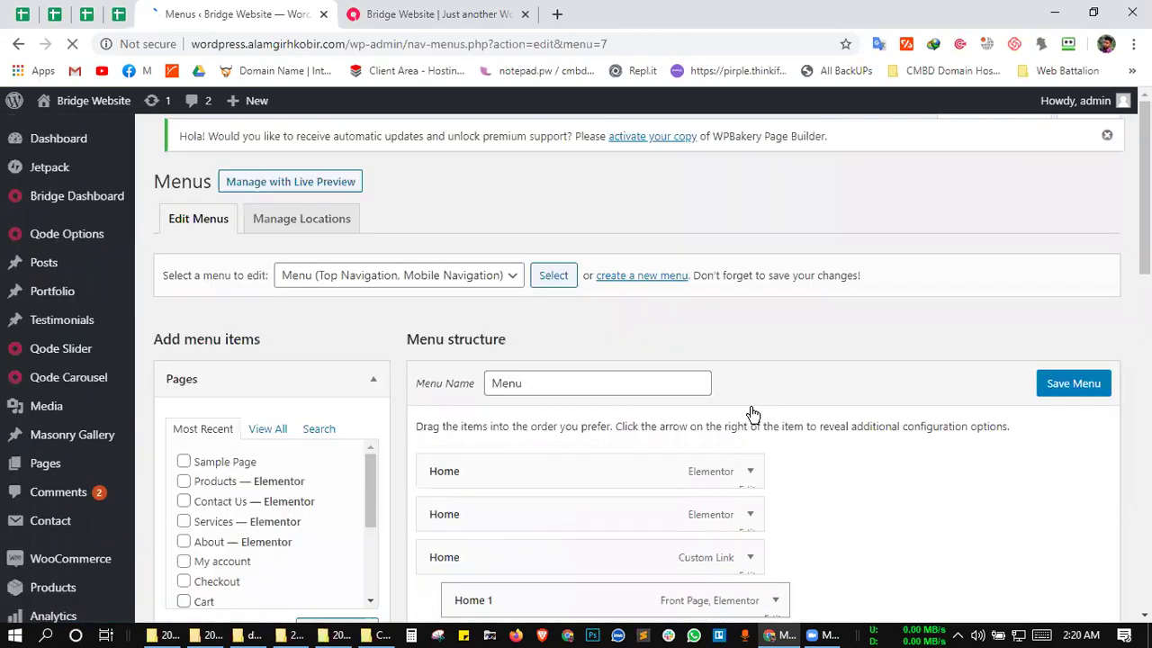
scroll(754, 413, "down", 3)
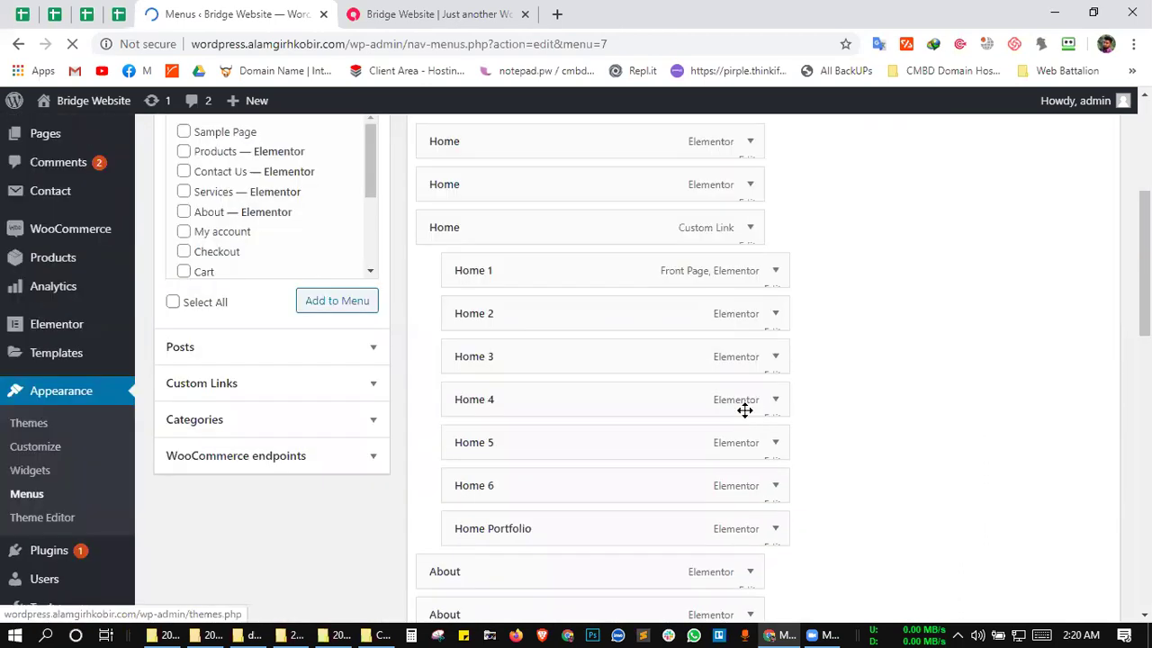
scroll(745, 411, "up", 2)
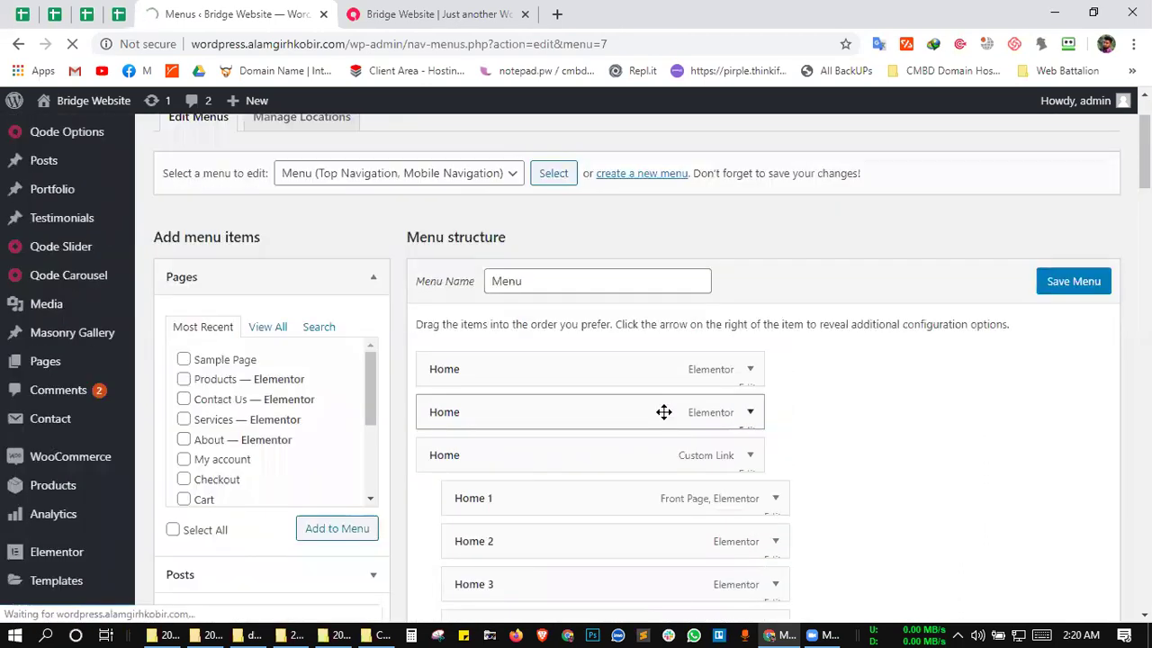
left_click(750, 412)
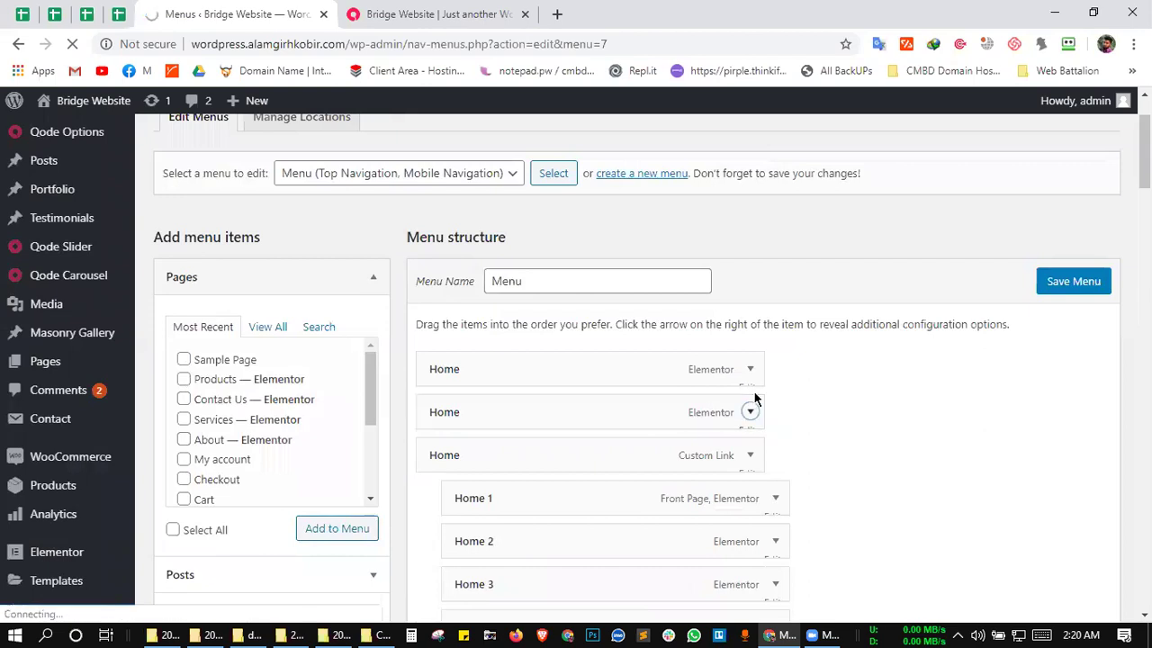
left_click(750, 369)
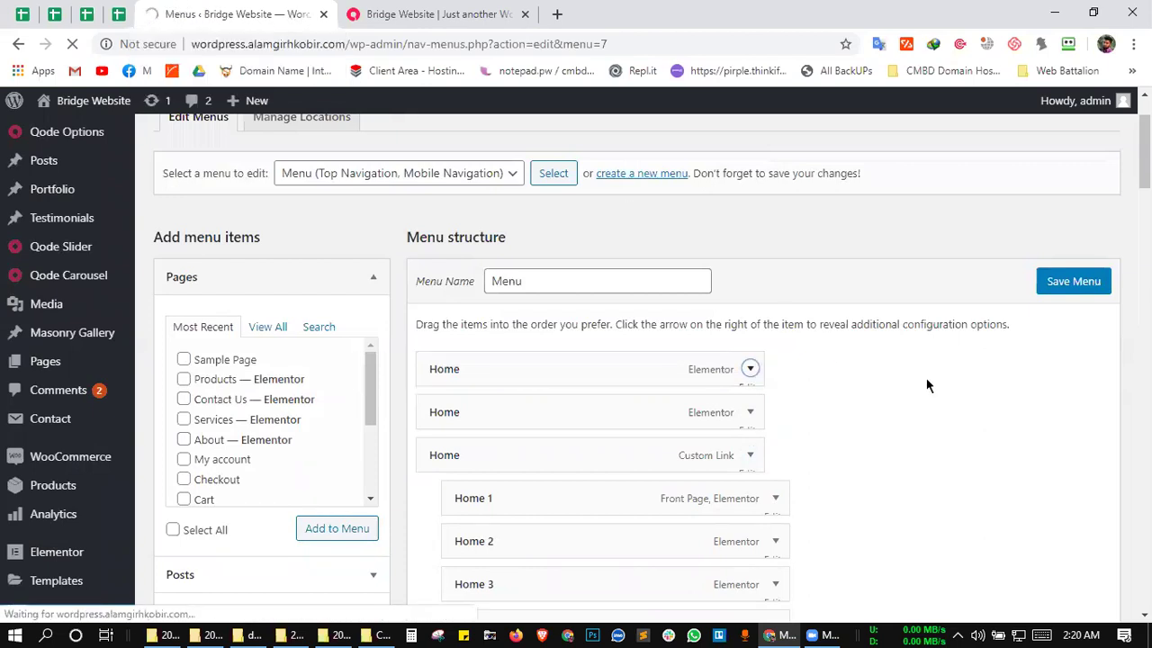
scroll(846, 425, "down", 3)
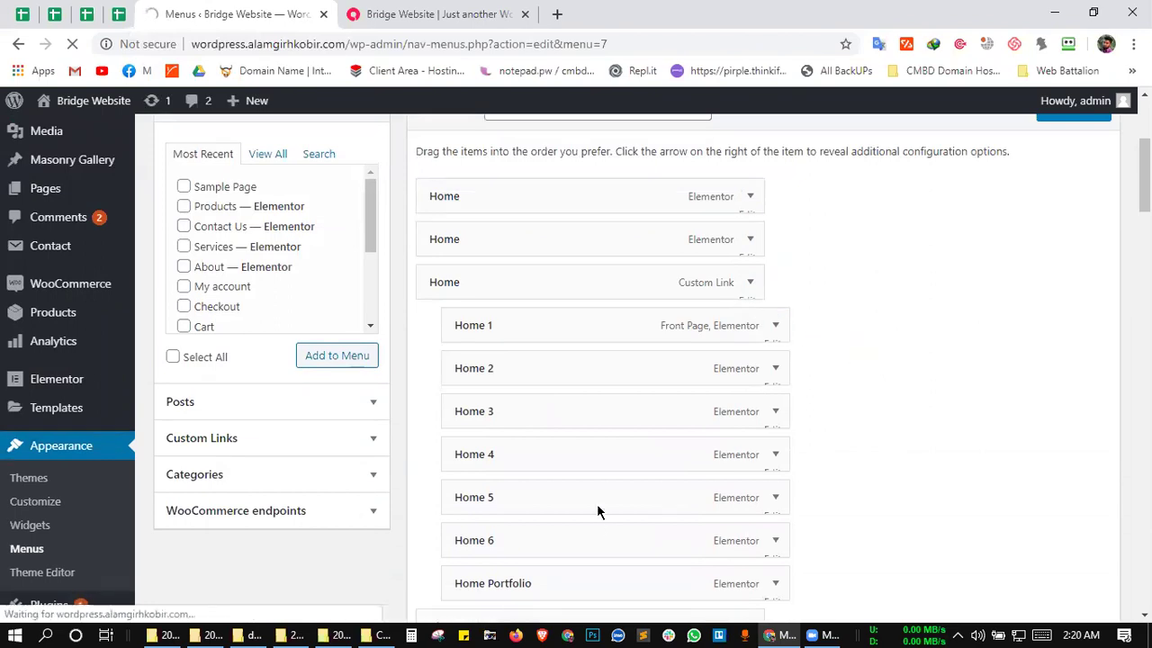
scroll(77, 373, "down", 7)
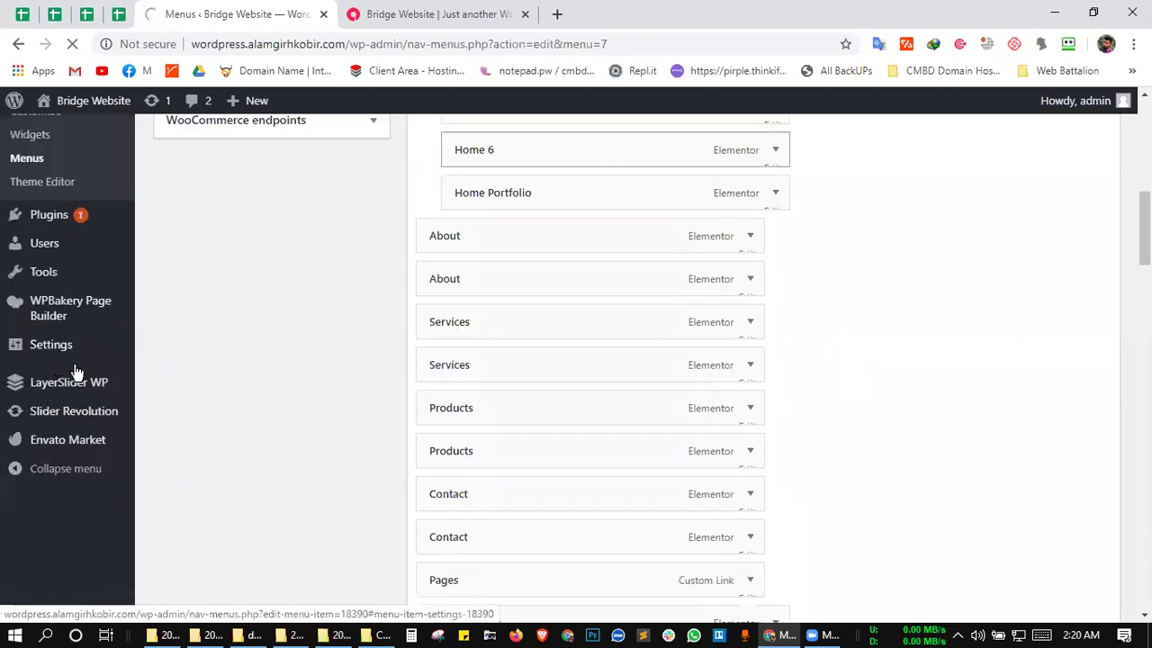
- Go to the page for adding plugins and search the plugin directory for "menu remove"
scroll(72, 504, "up", 9)
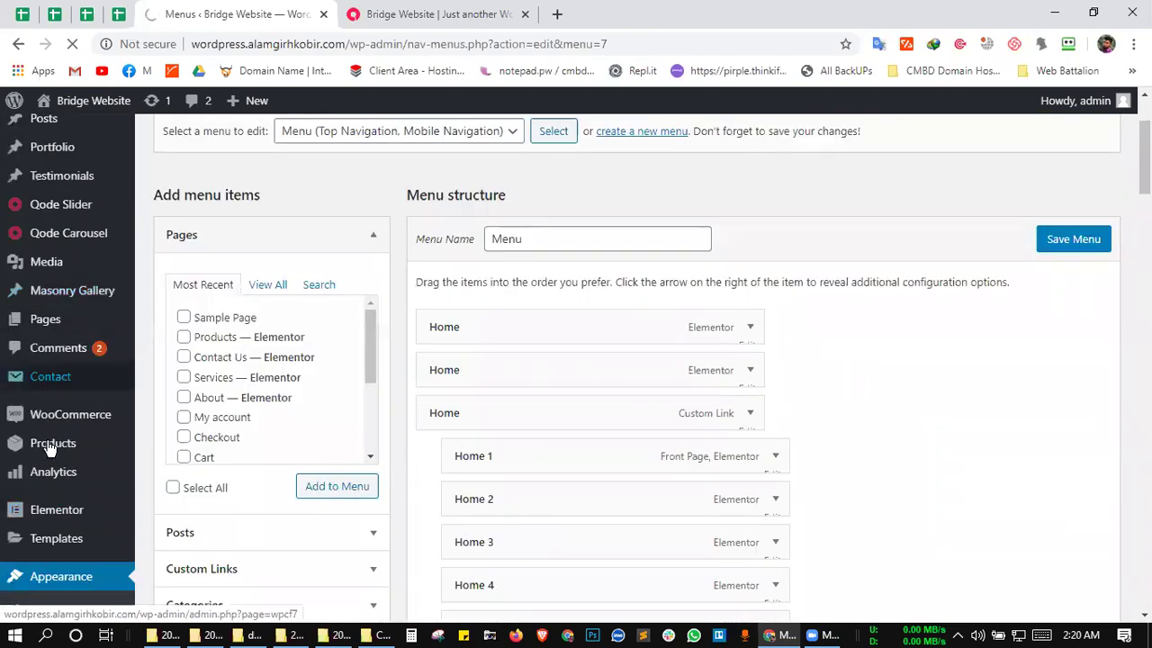
scroll(51, 441, "down", 1)
scroll(64, 385, "down", 4)
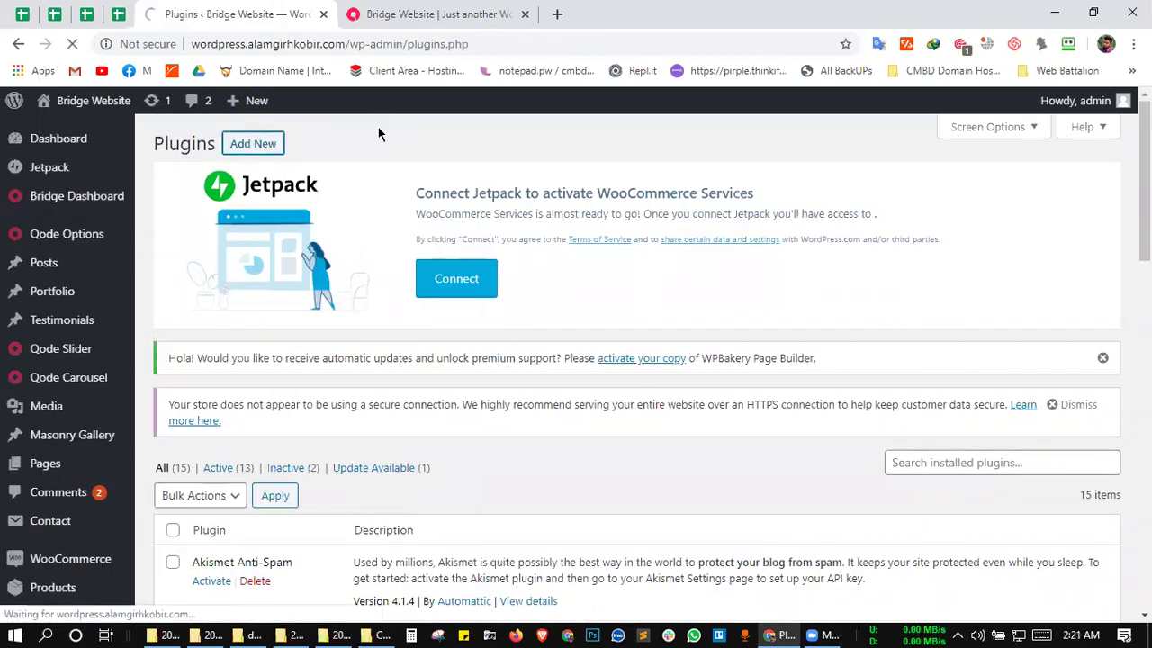
left_click(253, 143)
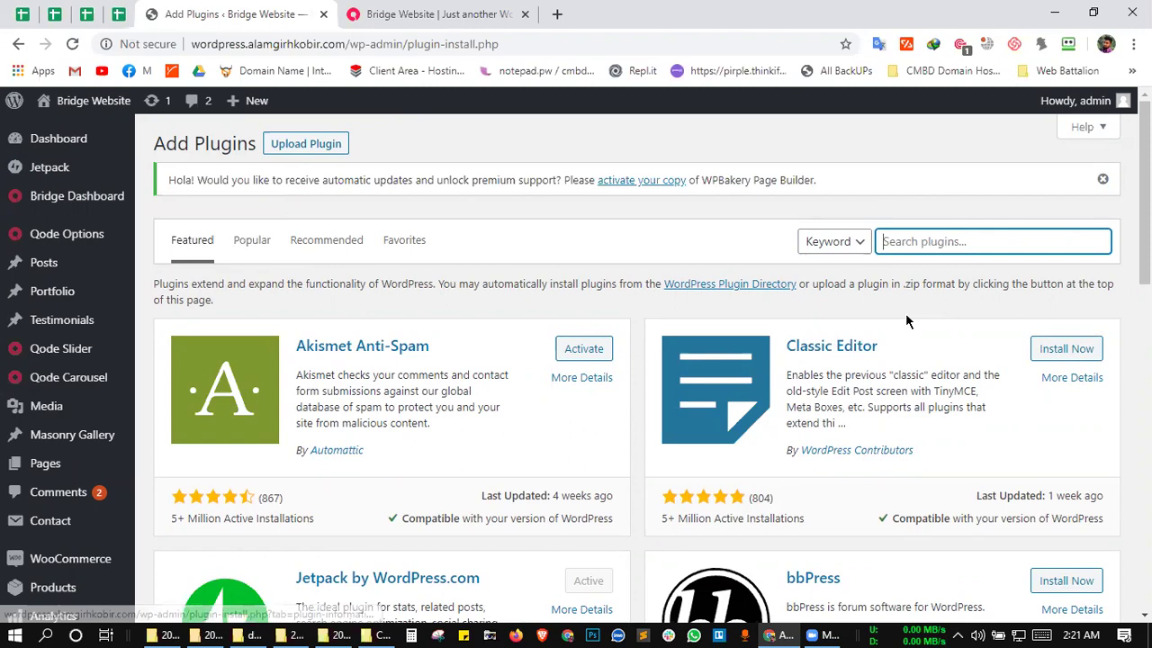
type("m")
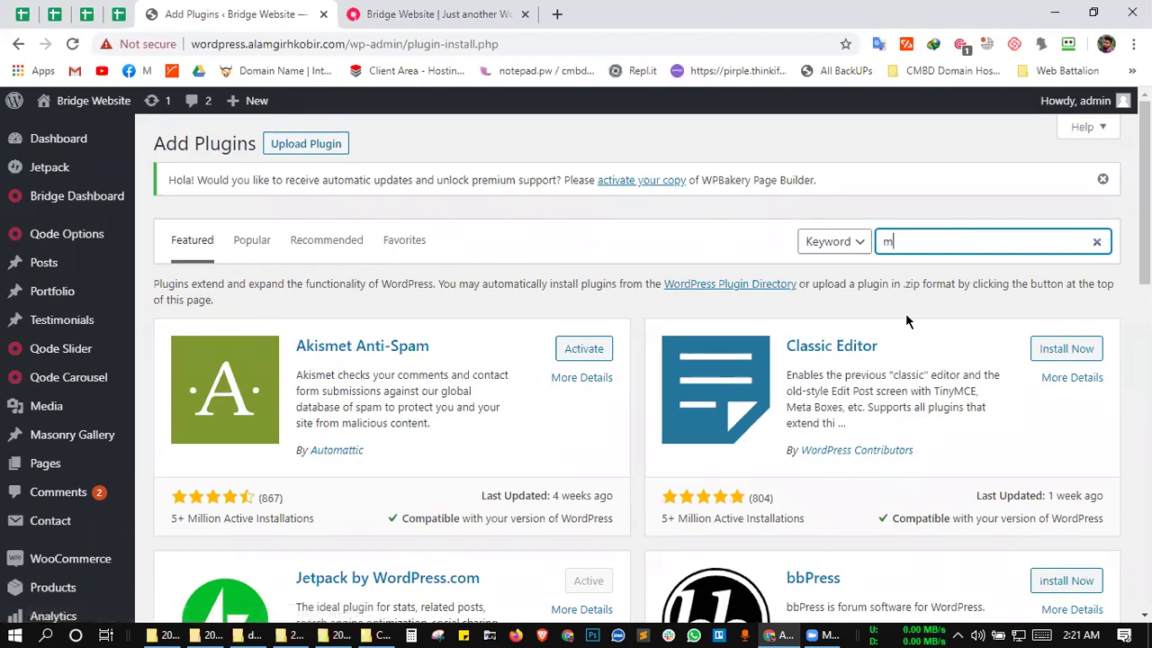
type("enu remove")
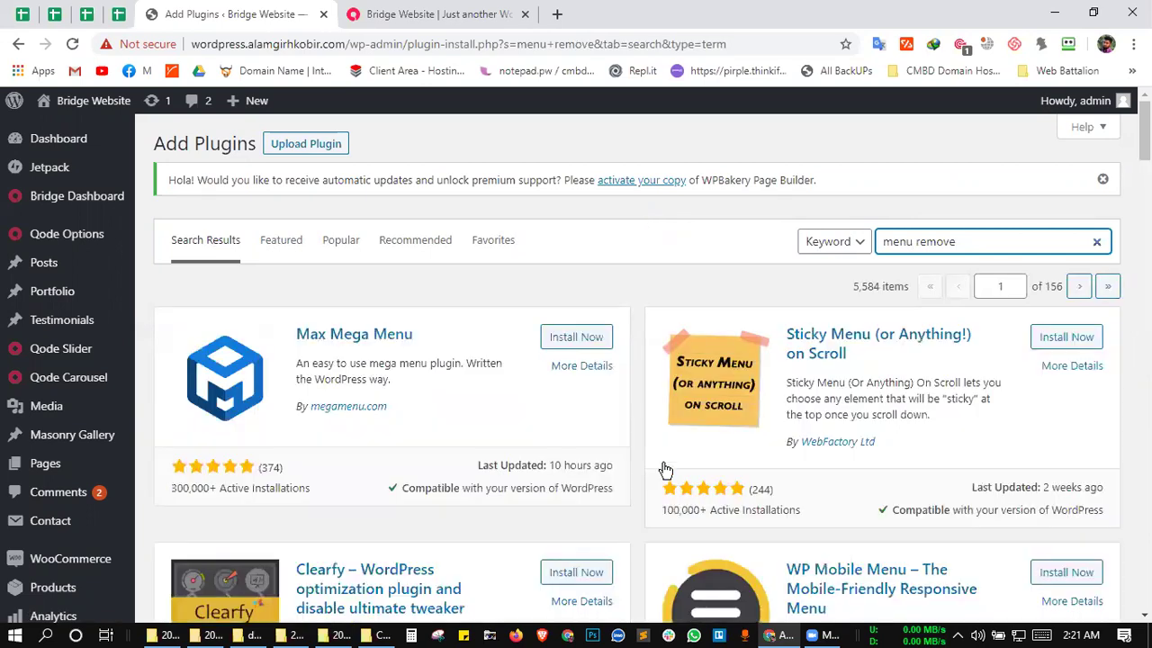
- Look through the "menu remove" search results for a plugin that deletes menu items
scroll(665, 470, "down", 3)
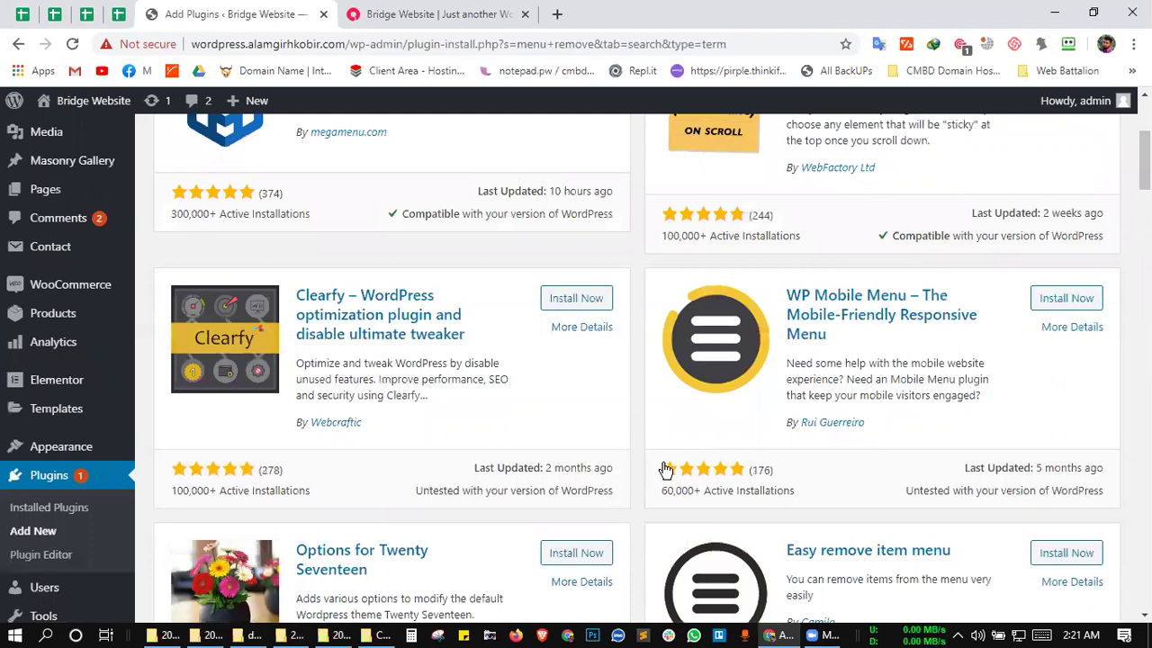
scroll(661, 472, "down", 3)
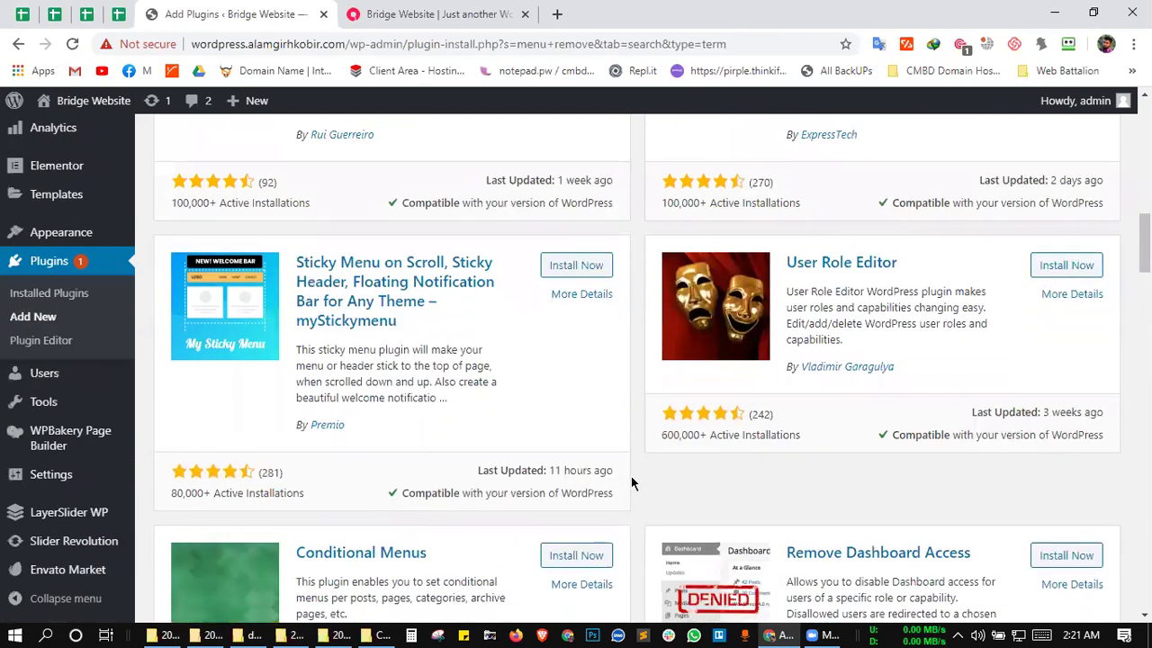
scroll(632, 477, "down", 4)
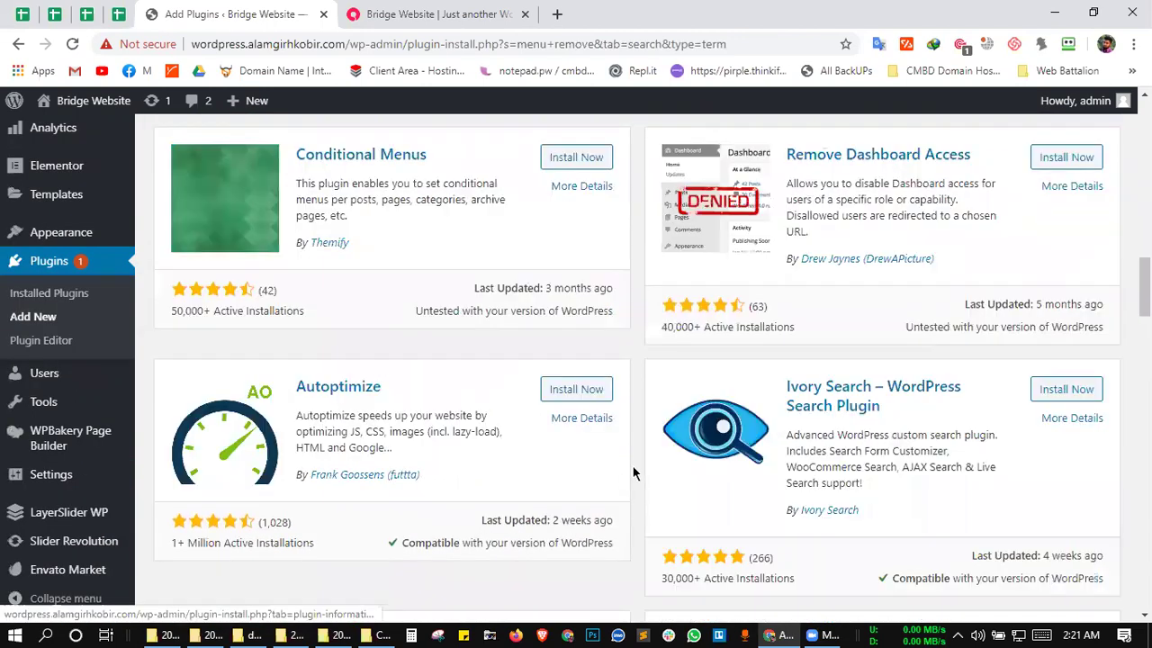
scroll(633, 473, "down", 4)
scroll(633, 473, "down", 4)
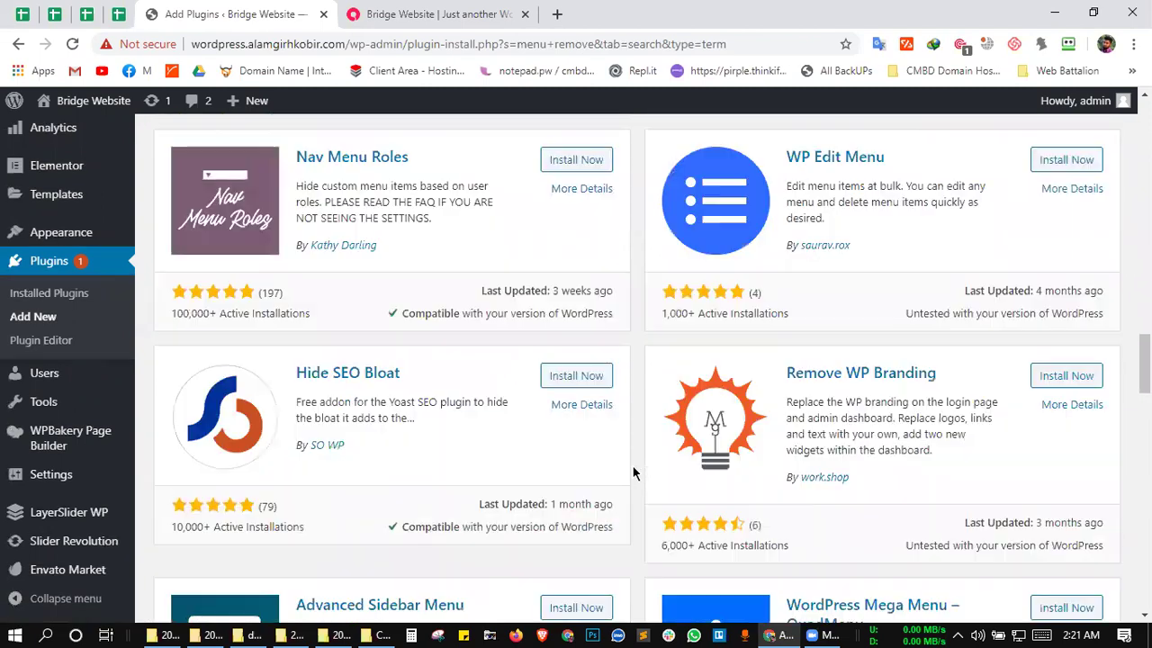
scroll(632, 473, "down", 5)
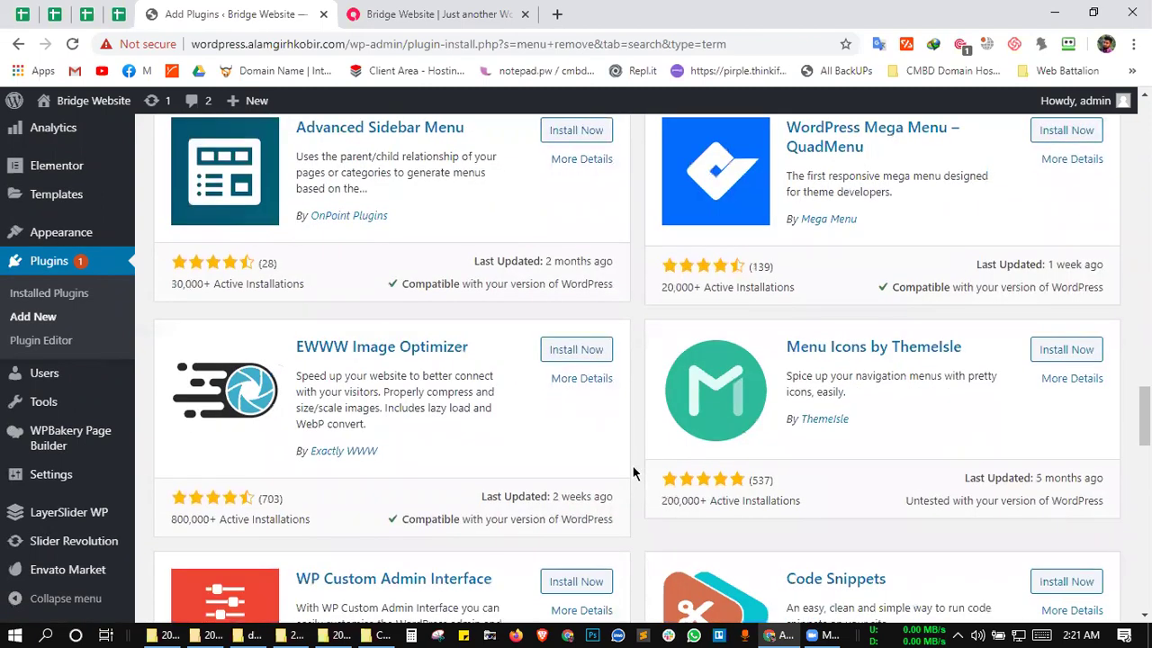
scroll(633, 468, "down", 5)
scroll(638, 445, "down", 1)
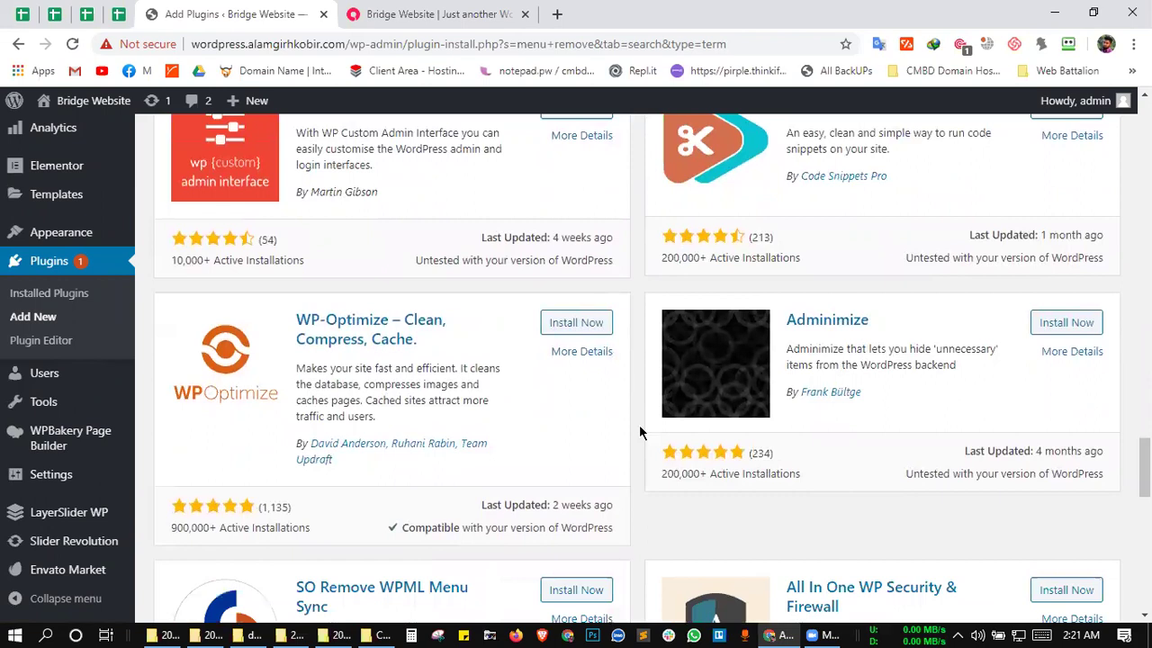
scroll(639, 424, "down", 3)
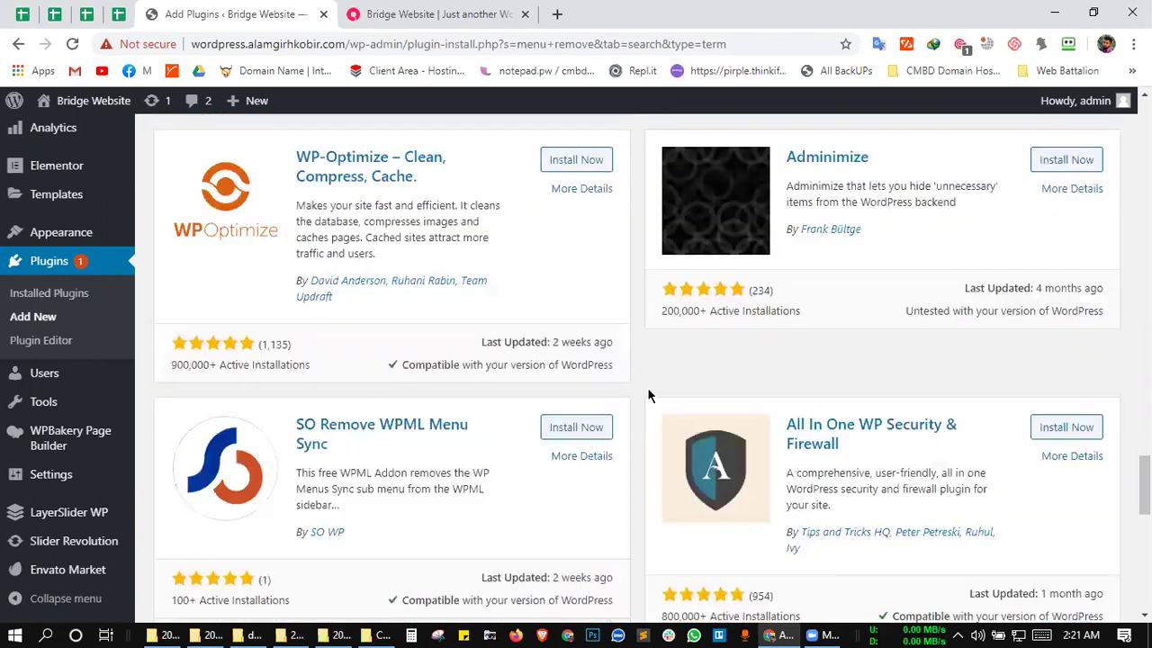
scroll(648, 393, "down", 1)
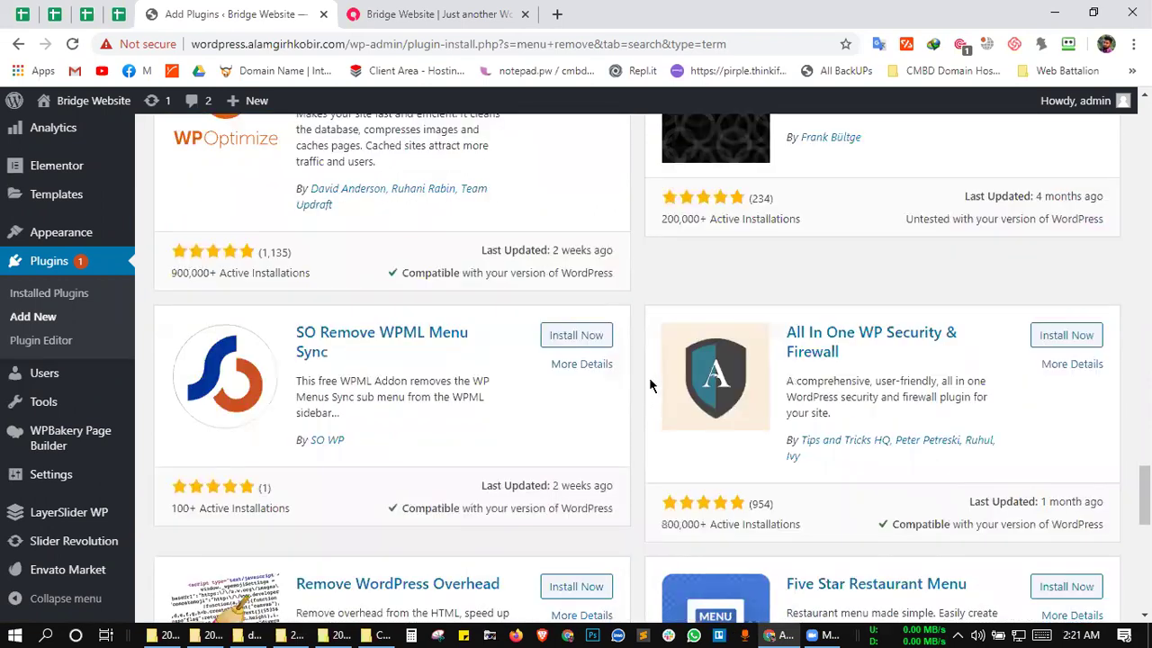
scroll(649, 382, "down", 3)
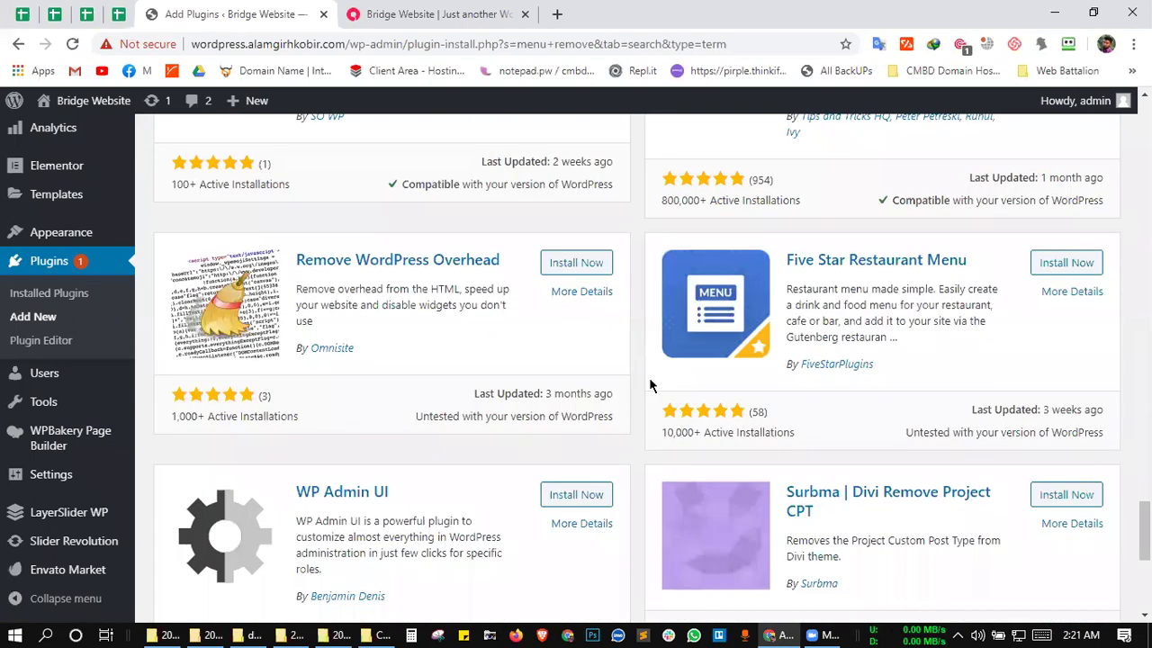
scroll(649, 377, "down", 2)
scroll(637, 391, "up", 2)
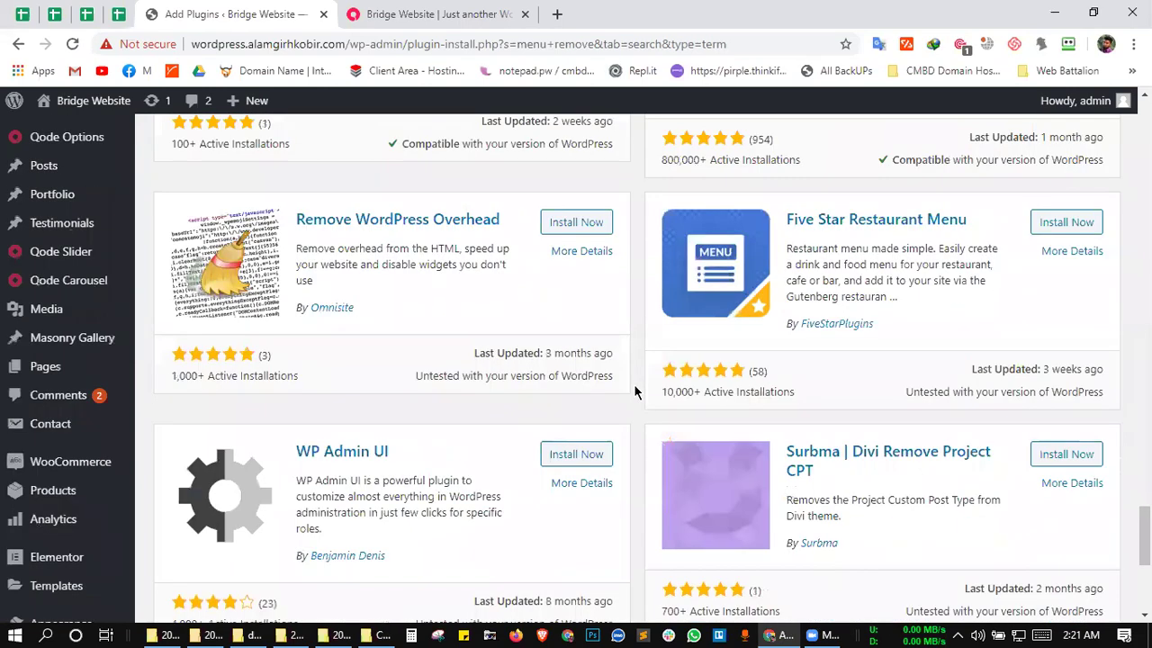
scroll(945, 317, "up", 5)
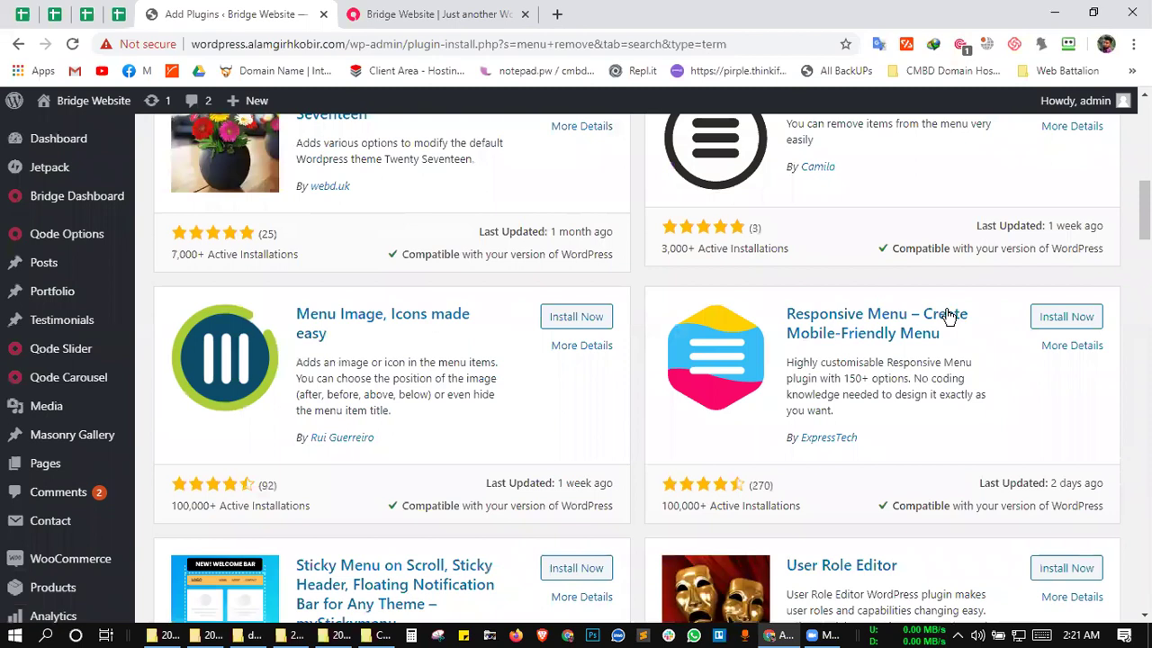
- Refine the plugin search to "easy menu remove"
scroll(947, 315, "up", 10)
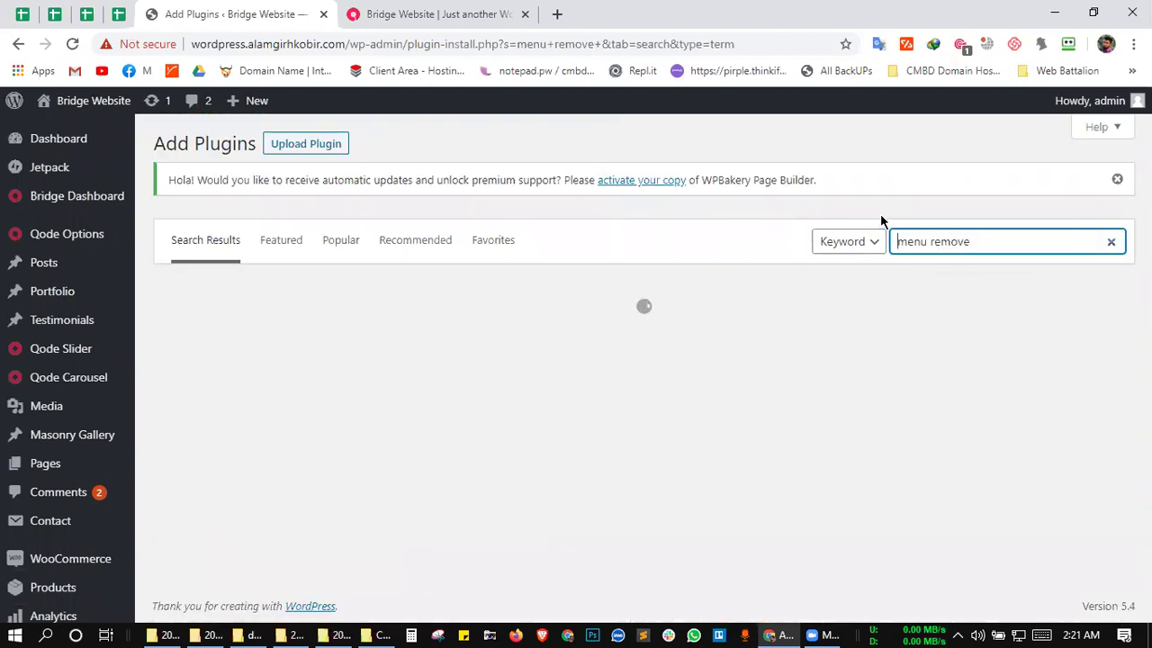
type("easy")
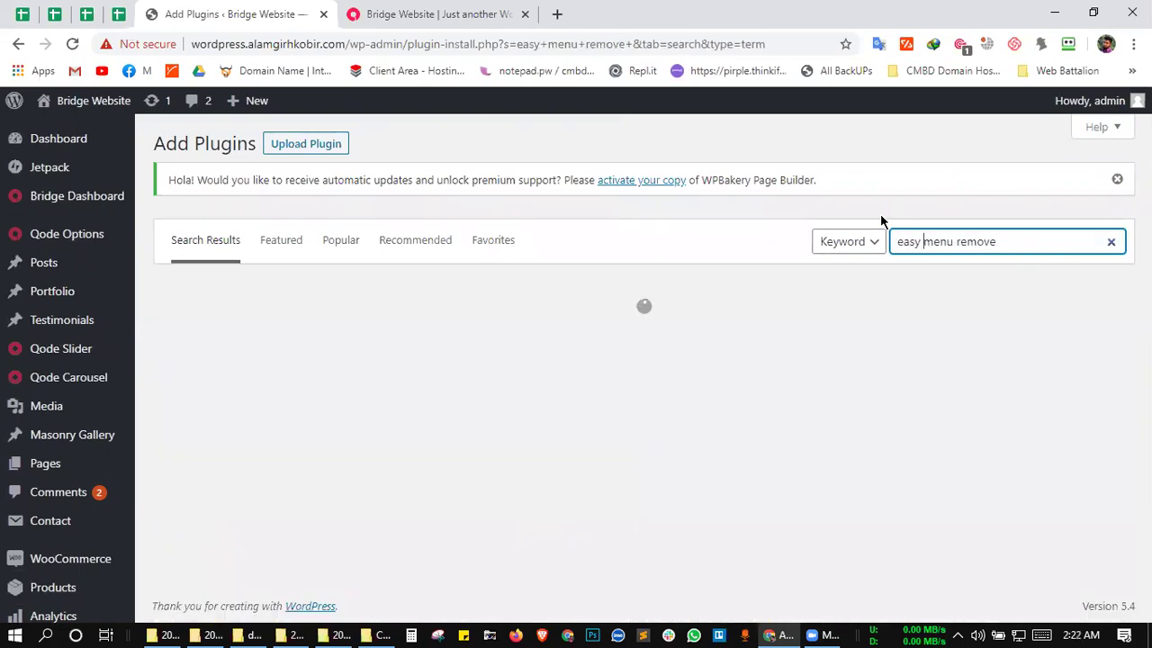
left_click(981, 211)
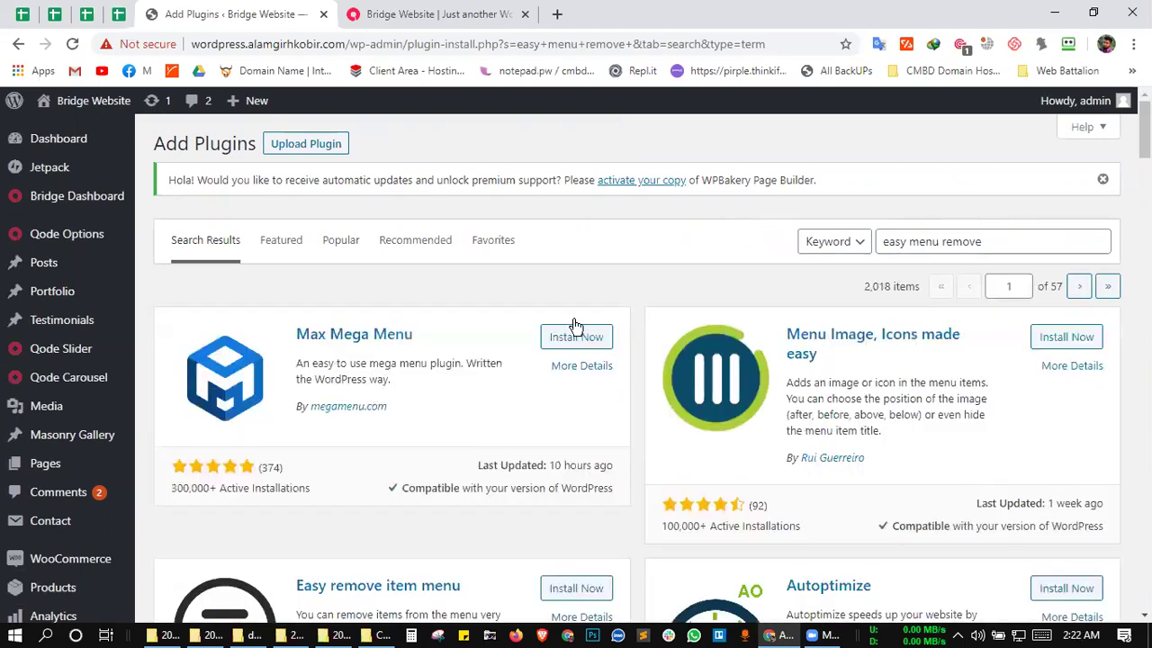
- Examine the "easy menu remove" search results for a plugin suited to removing navigation menu items
scroll(580, 423, "down", 1)
scroll(619, 457, "down", 1)
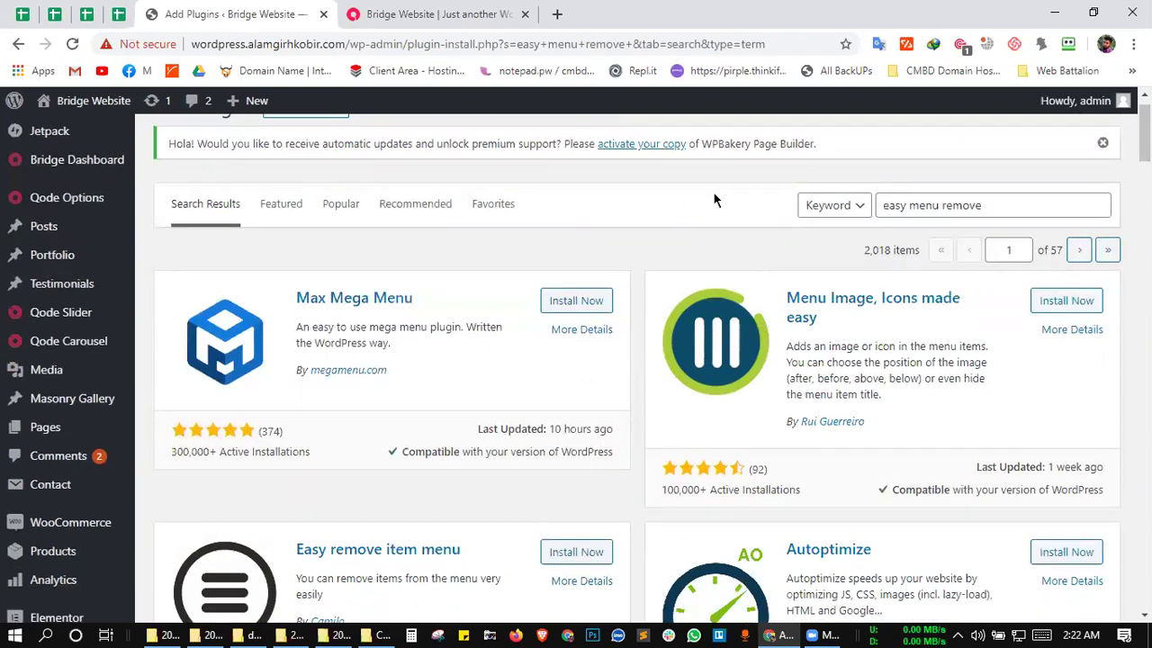
scroll(650, 532, "down", 4)
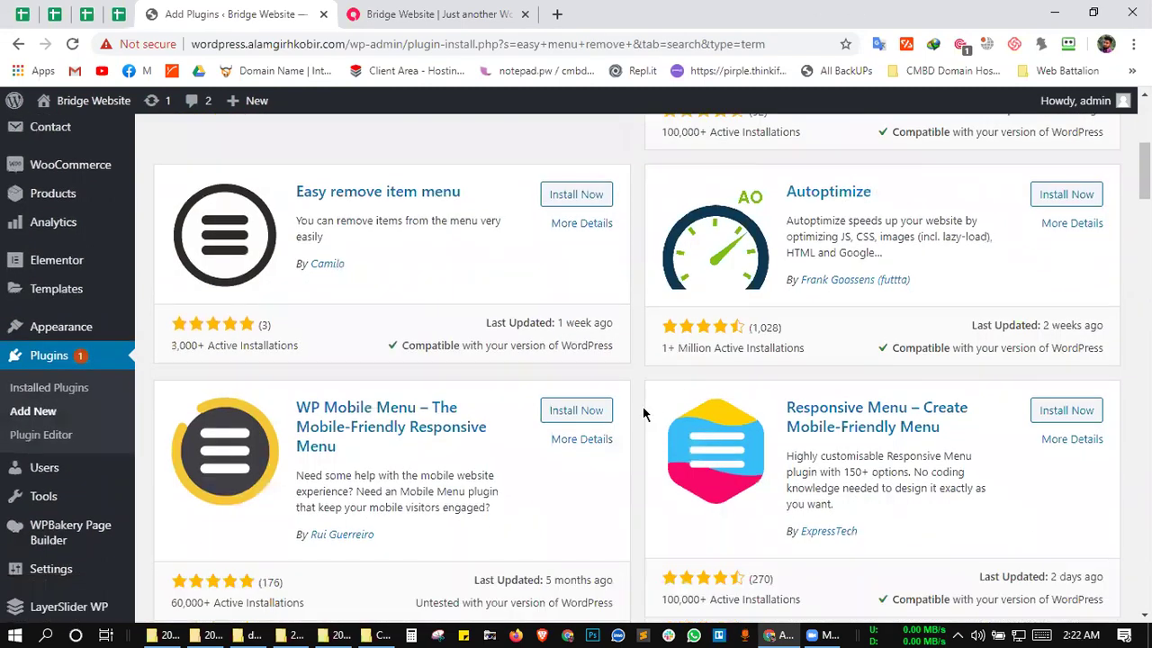
scroll(643, 406, "down", 1)
scroll(643, 412, "down", 1)
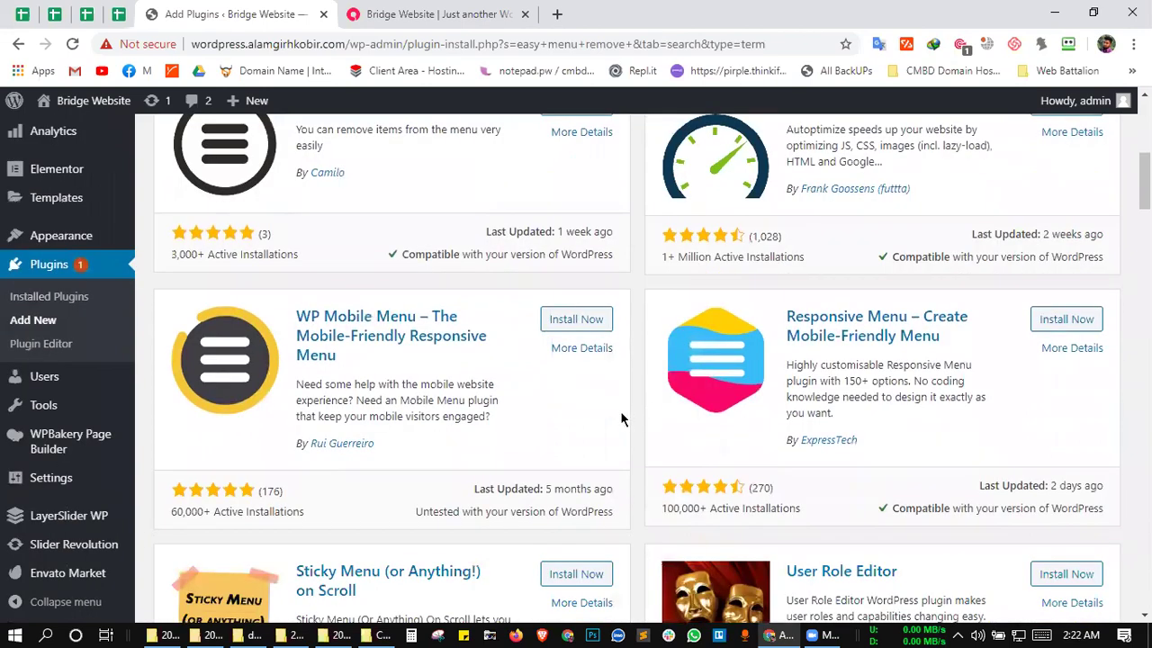
scroll(621, 417, "down", 3)
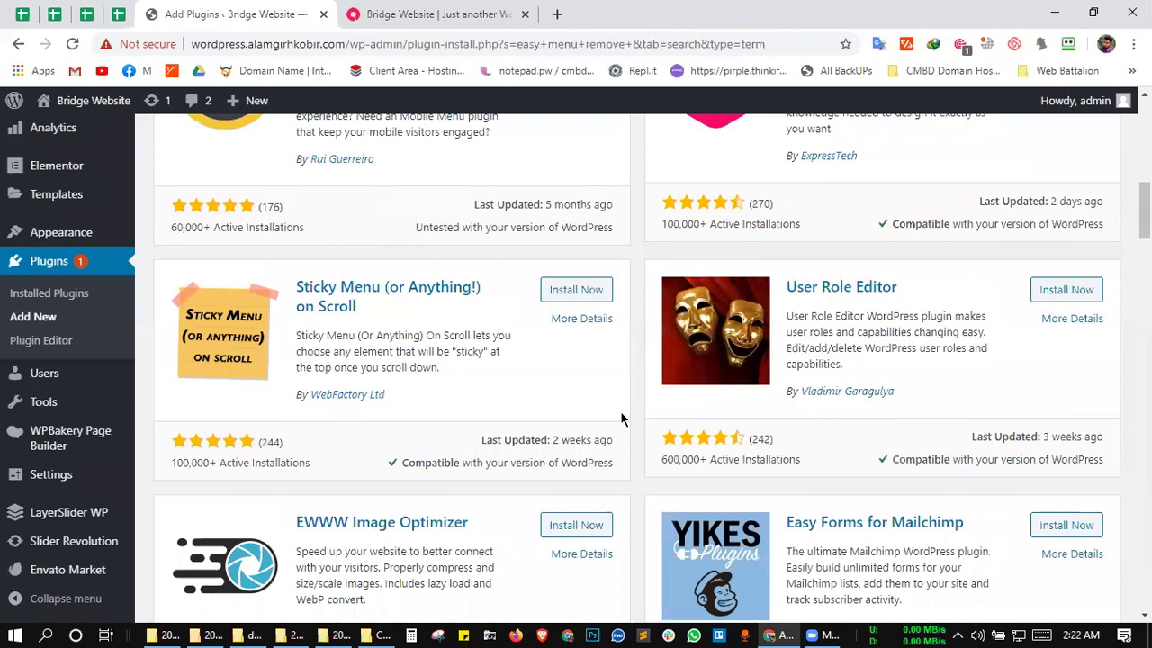
scroll(621, 417, "down", 1)
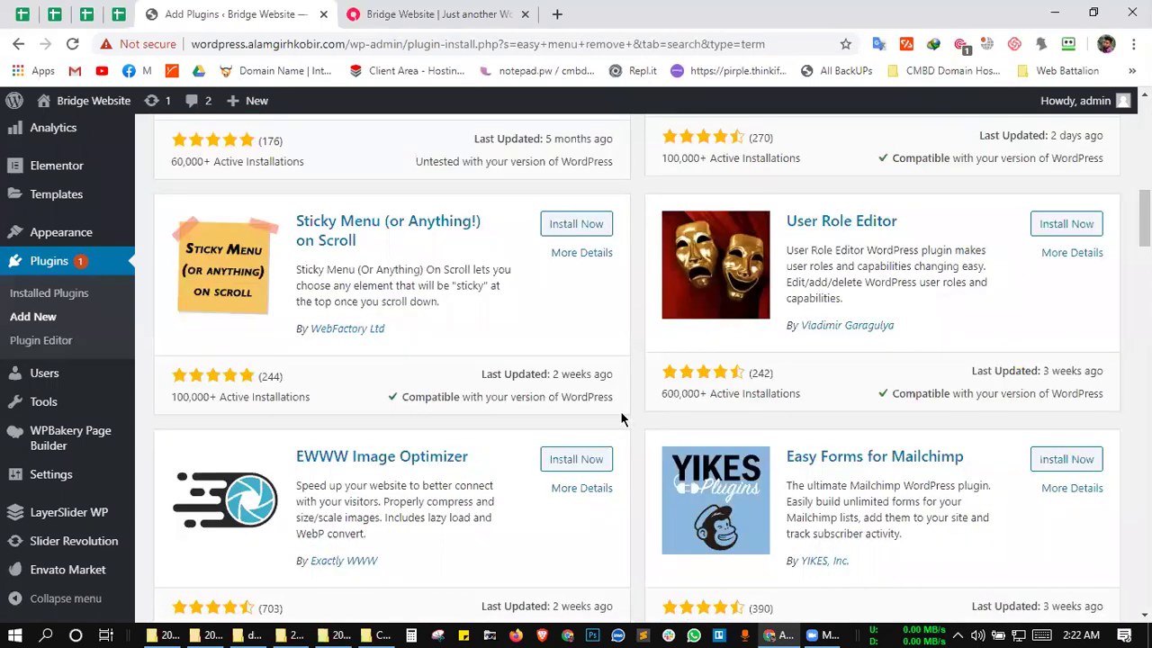
scroll(623, 400, "down", 4)
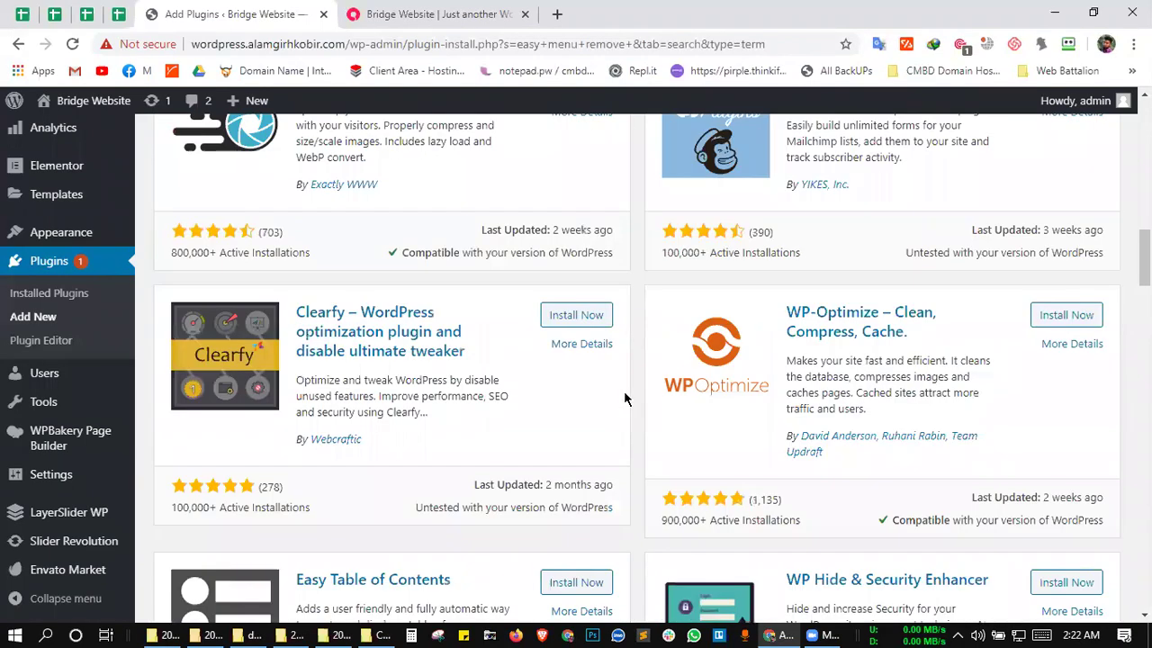
scroll(626, 399, "down", 5)
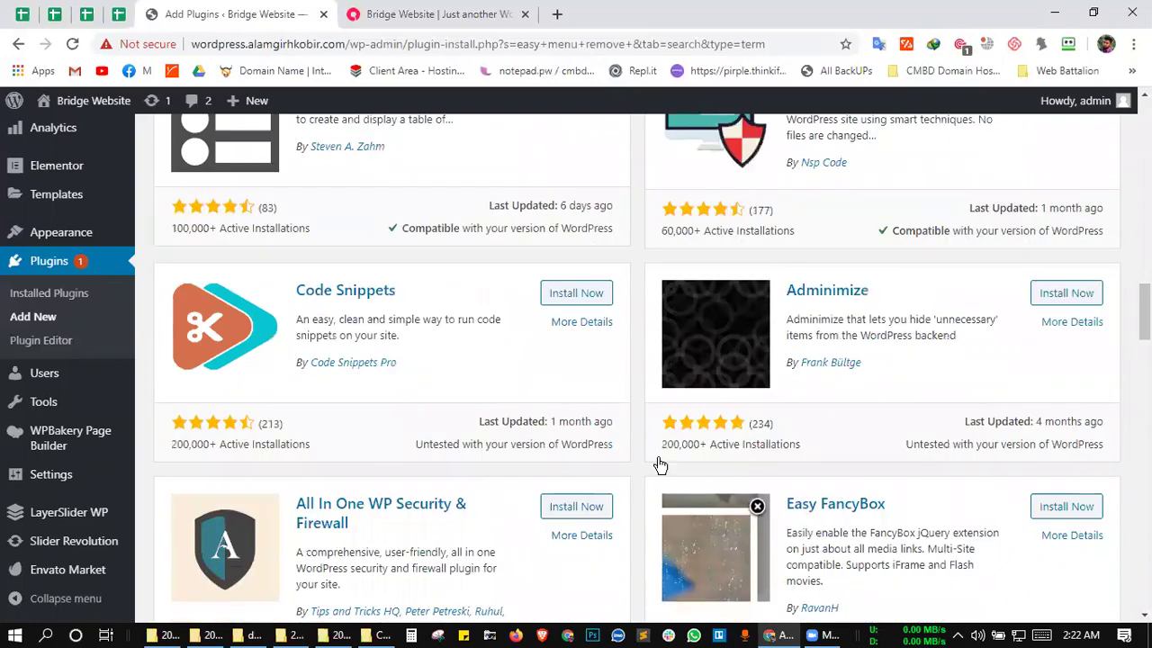
scroll(1001, 333, "down", 5)
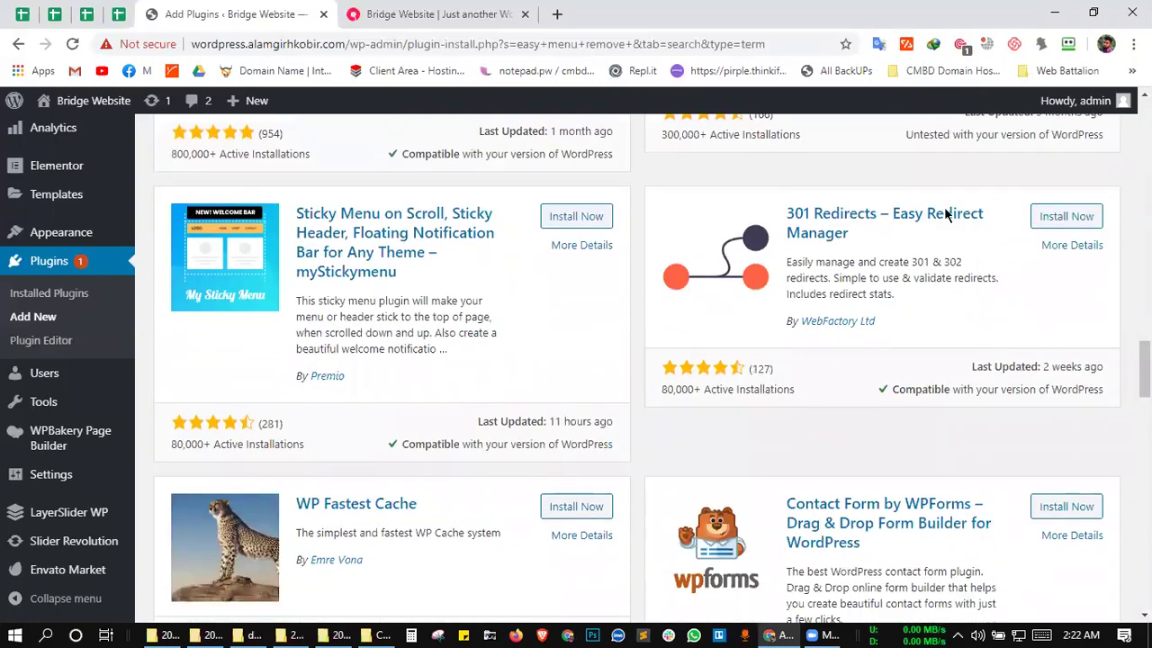
scroll(945, 213, "up", 10)
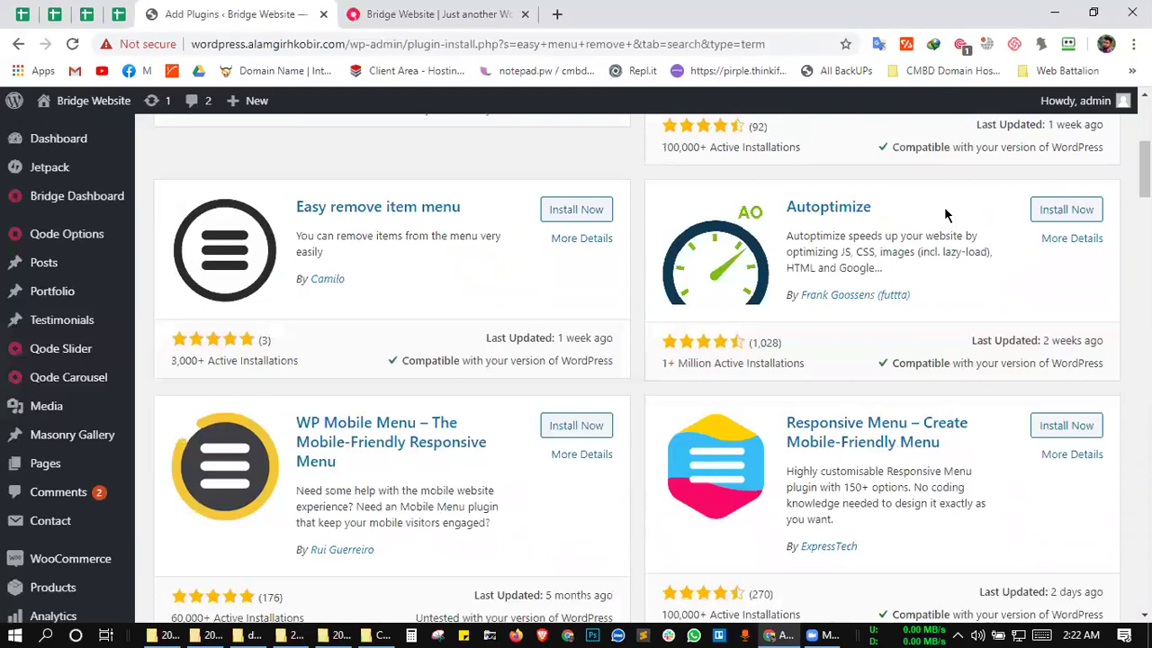
- Refine the plugin search to "easy menu item remove"
scroll(945, 213, "up", 5)
type("item remove")
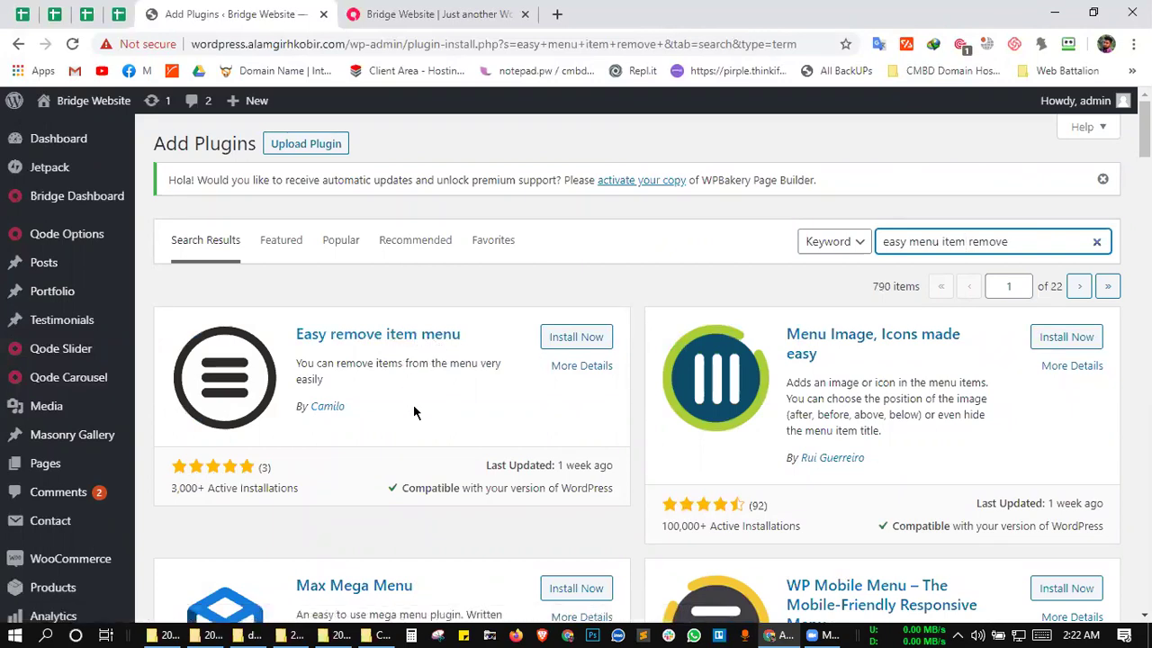
scroll(413, 405, "down", 1)
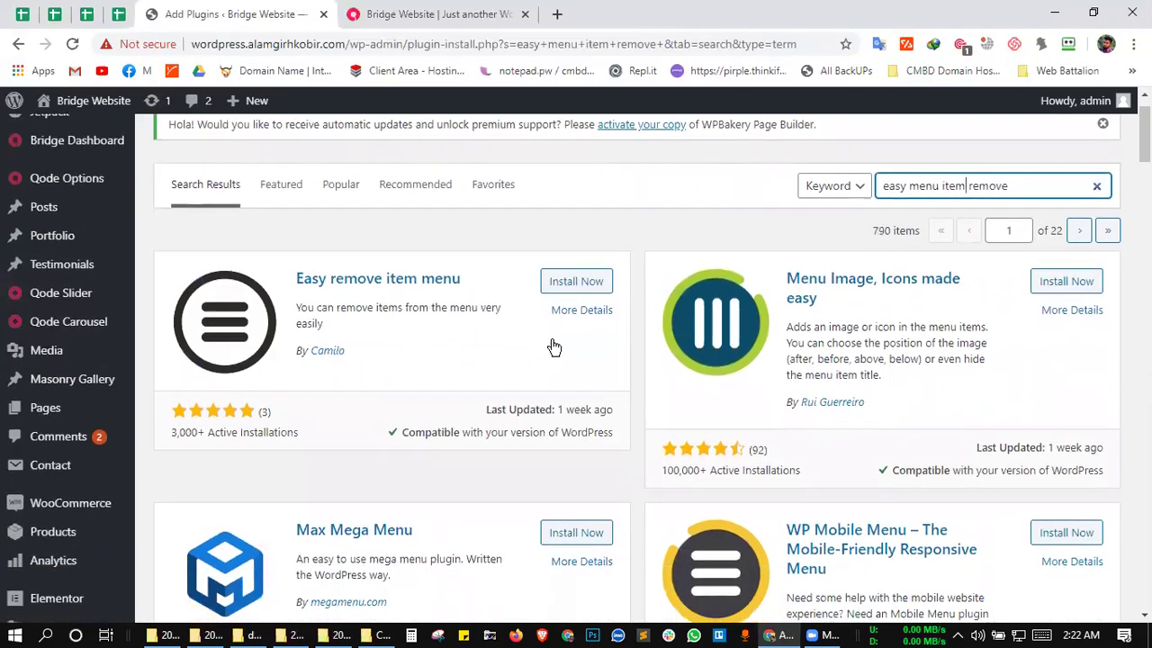
scroll(498, 311, "up", 1)
- Install and activate the "Easy remove item menu" plugin
left_click(544, 337)
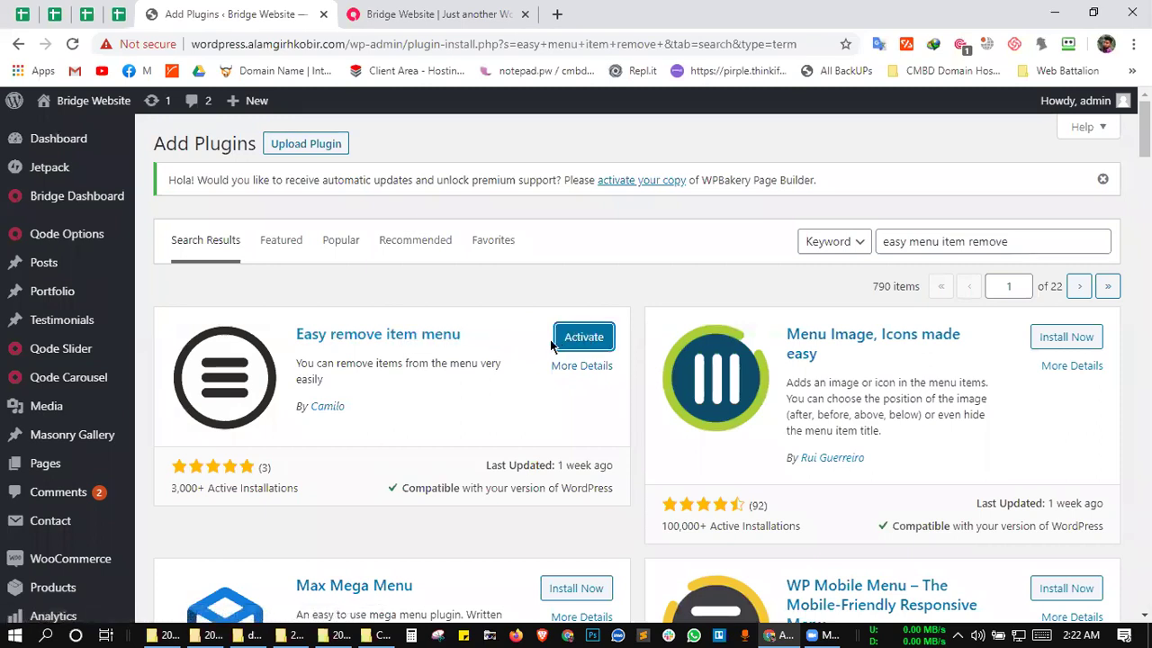
left_click(561, 335)
left_click(379, 261)
left_click(587, 335)
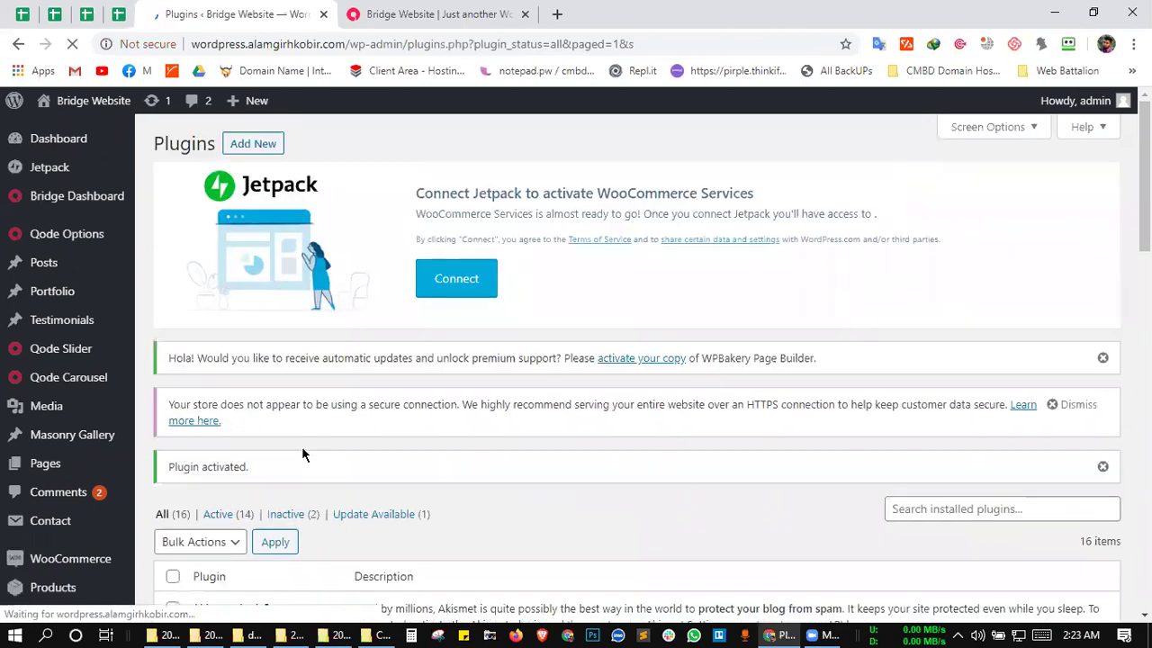
- Go to the Menus page of the site's appearance settings
scroll(277, 443, "down", 4)
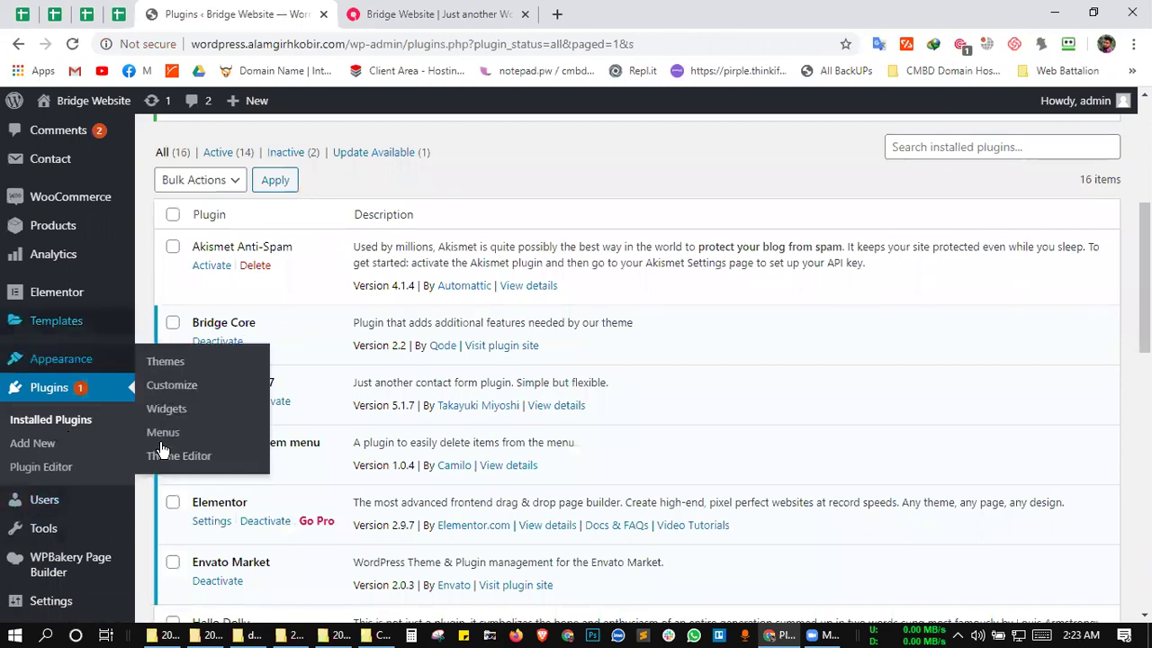
mouse_move(81, 321)
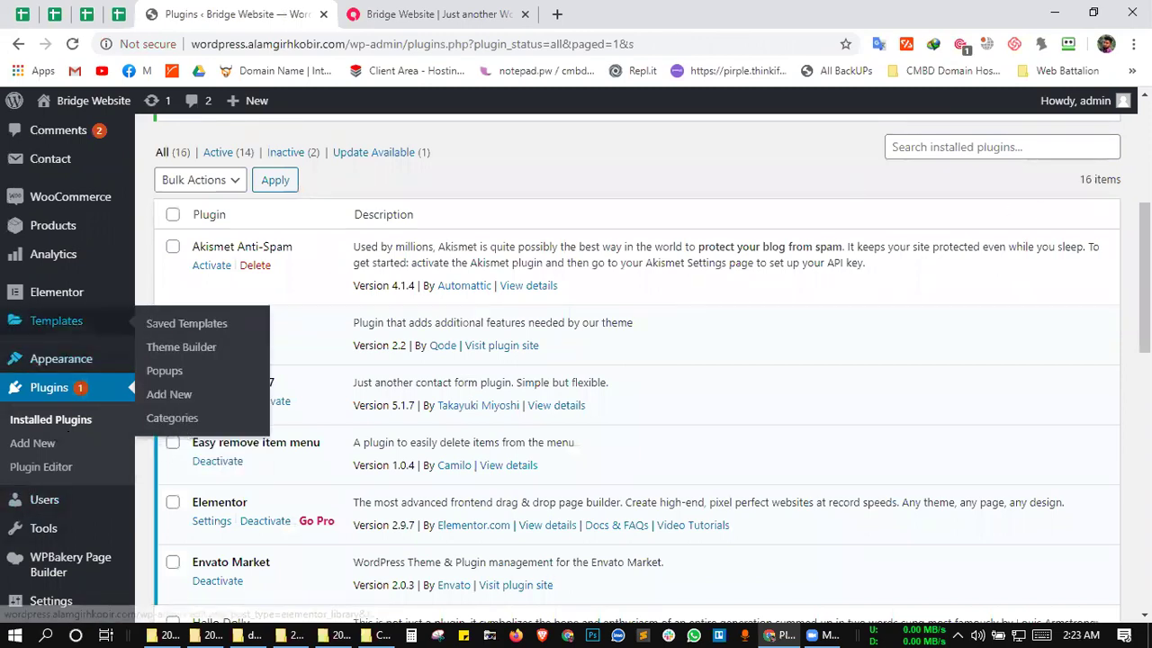
left_click(81, 321)
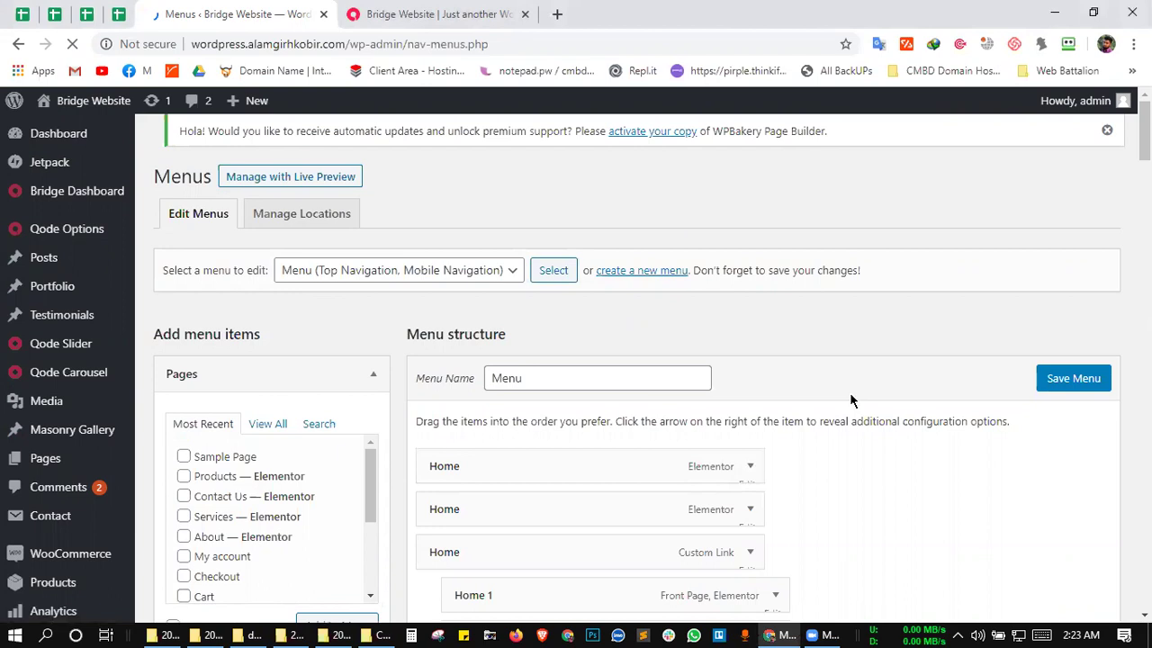
- Try to open the list of installed plugins from the Menus page
scroll(851, 400, "down", 2)
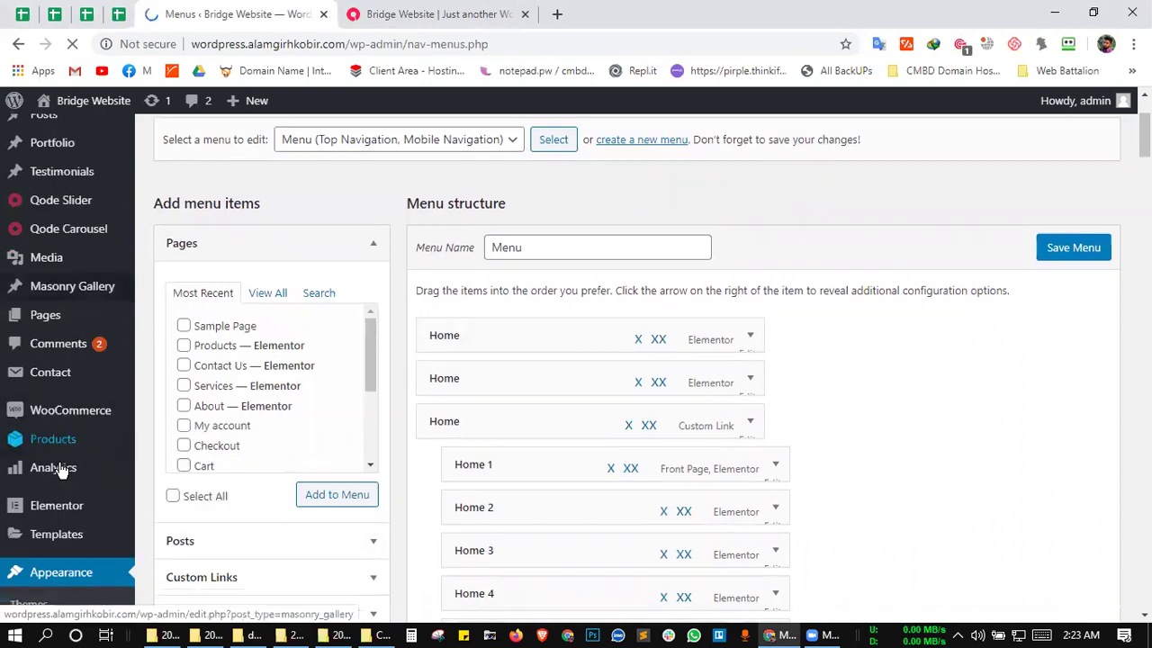
scroll(68, 438, "down", 3)
mouse_move(90, 450)
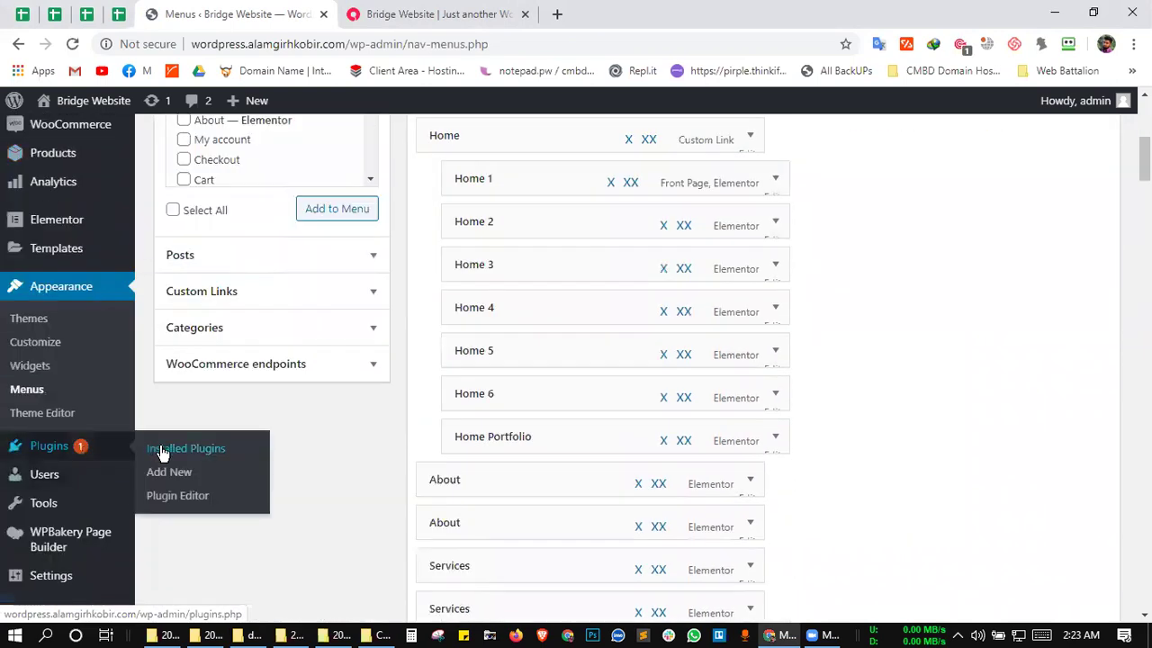
left_click(161, 452)
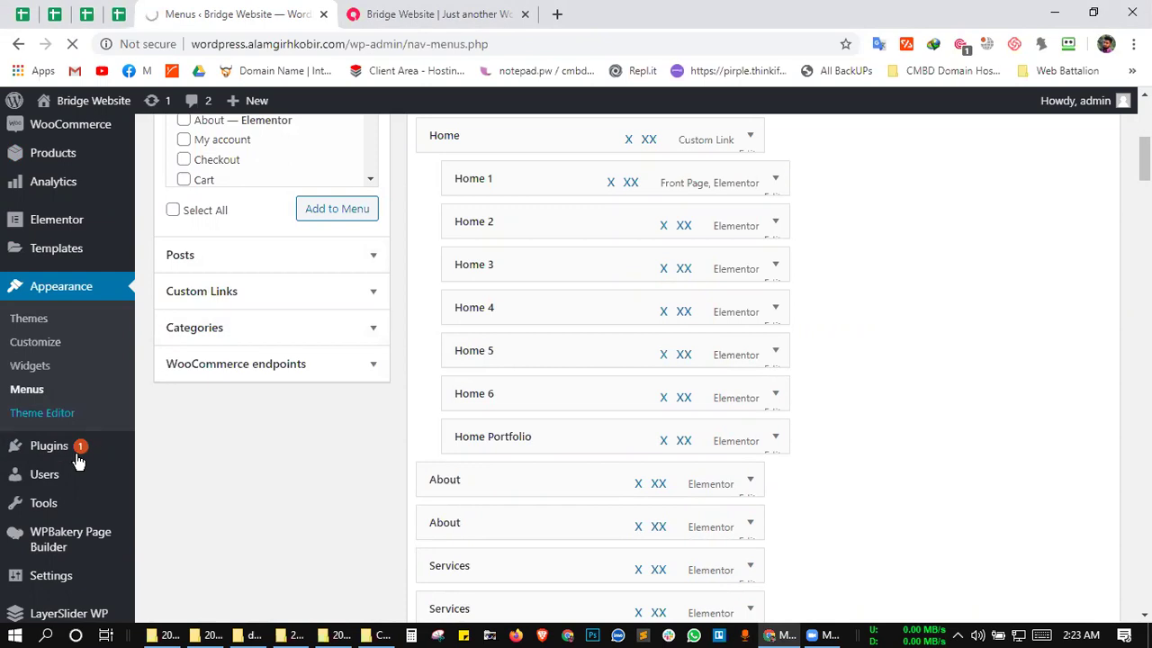
mouse_move(78, 459)
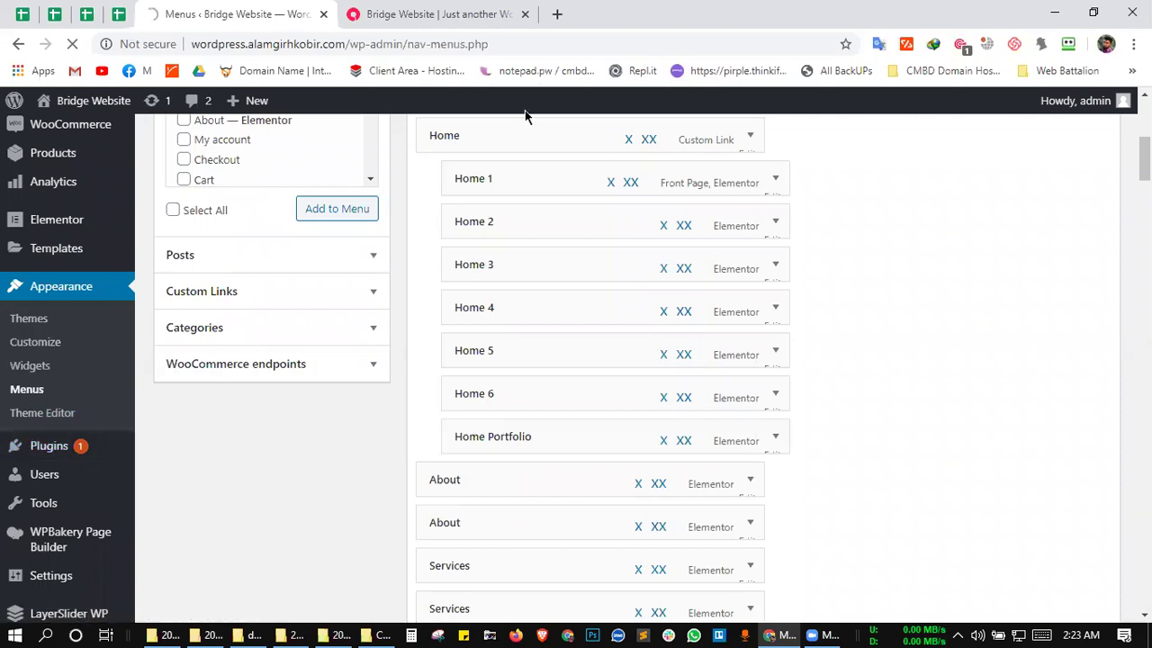
- Delete the second Home item, the Home custom link and the items Home 1 to Home 6 from the menu structure
scroll(624, 216, "up", 2)
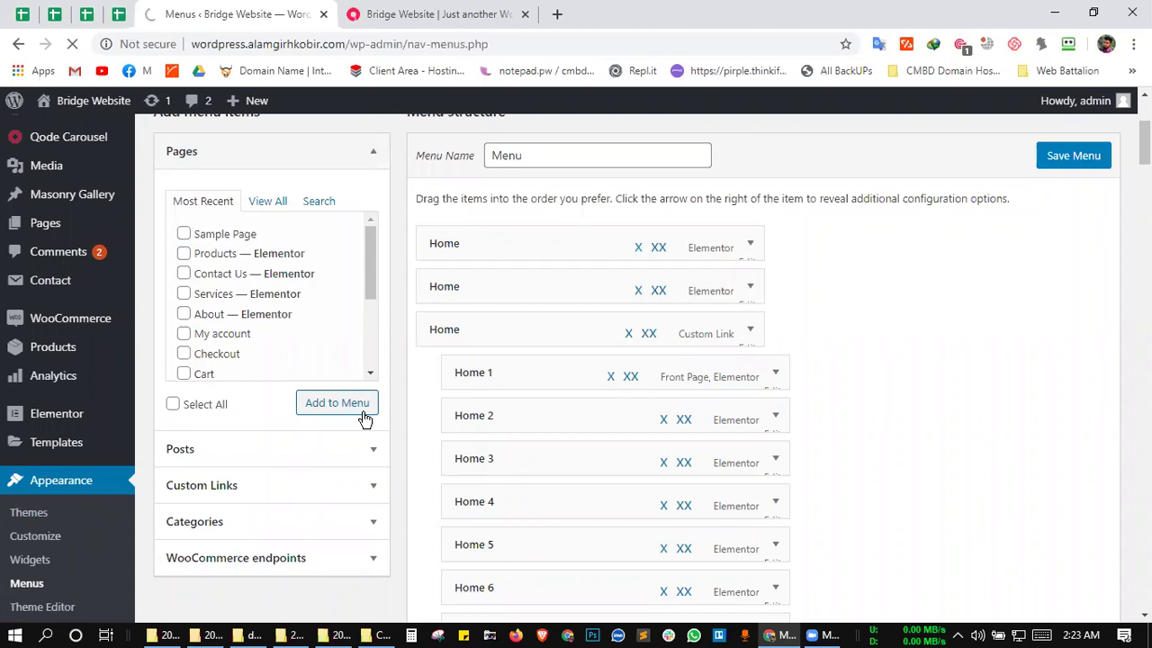
scroll(364, 418, "down", 3)
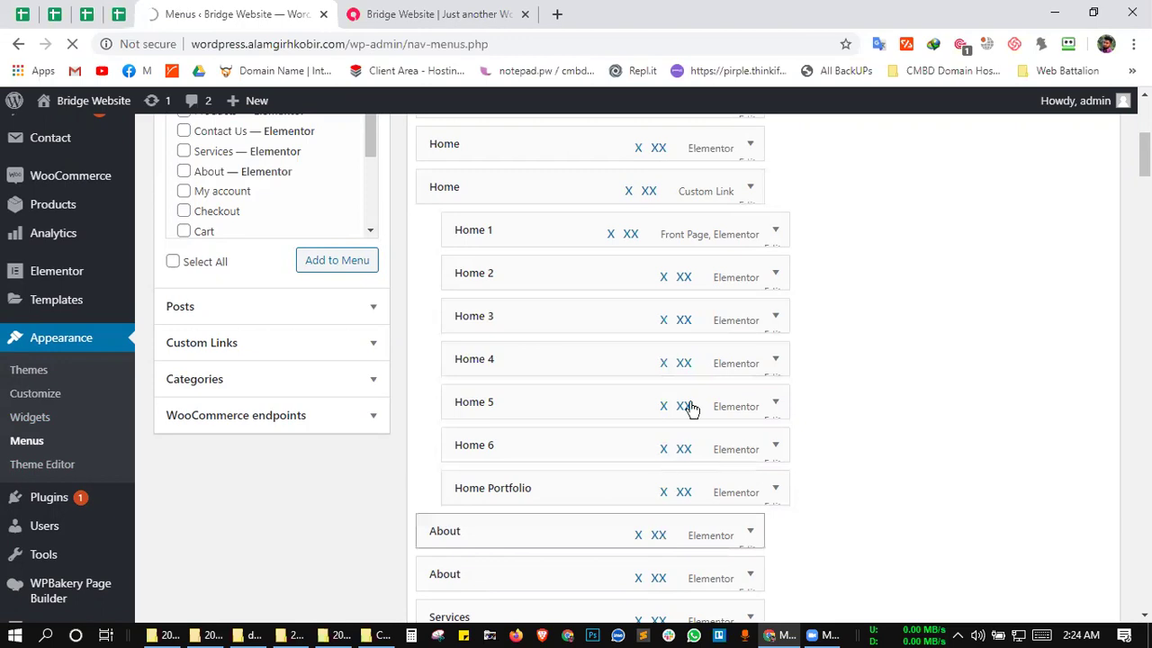
scroll(690, 405, "down", 4)
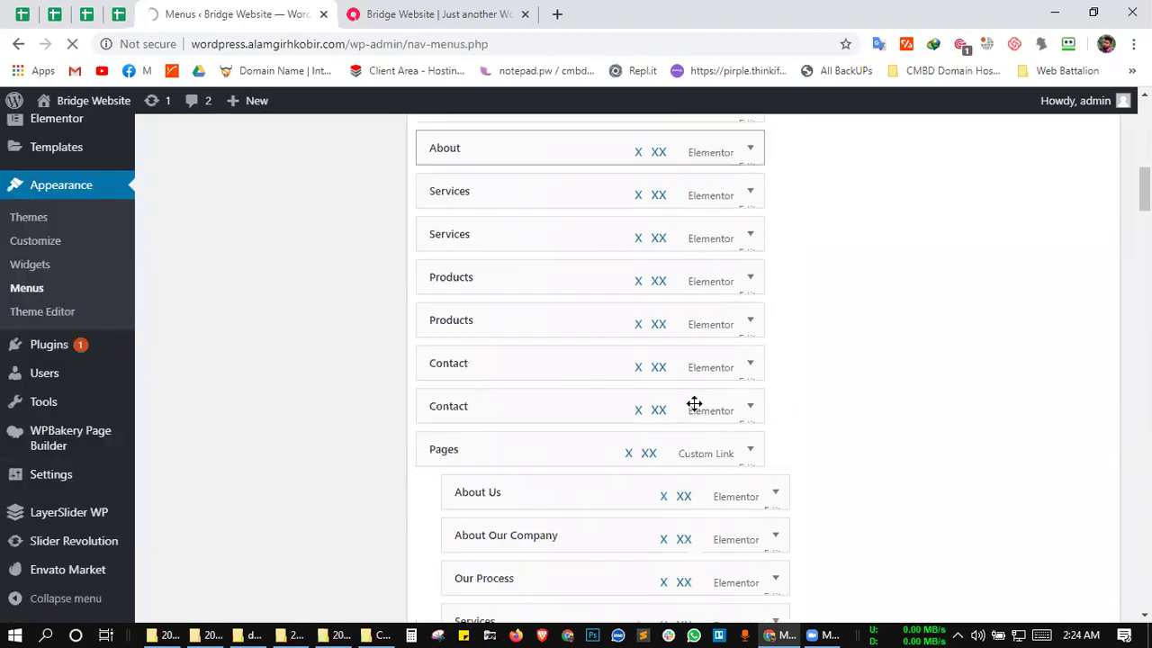
scroll(621, 414, "up", 8)
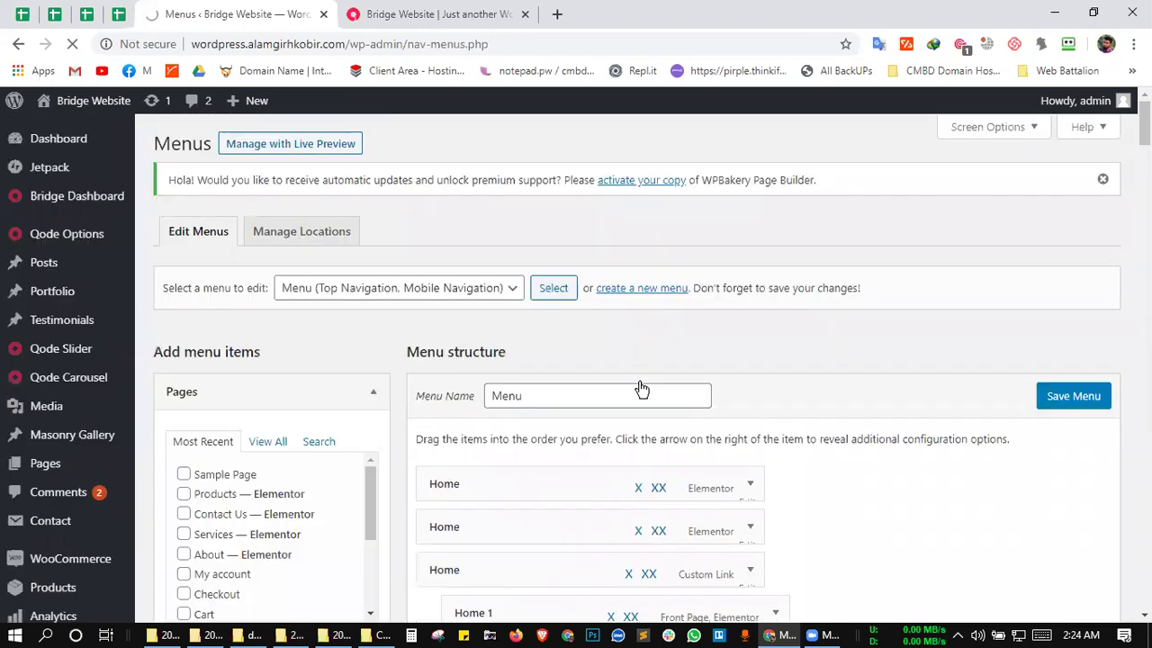
scroll(638, 393, "down", 2)
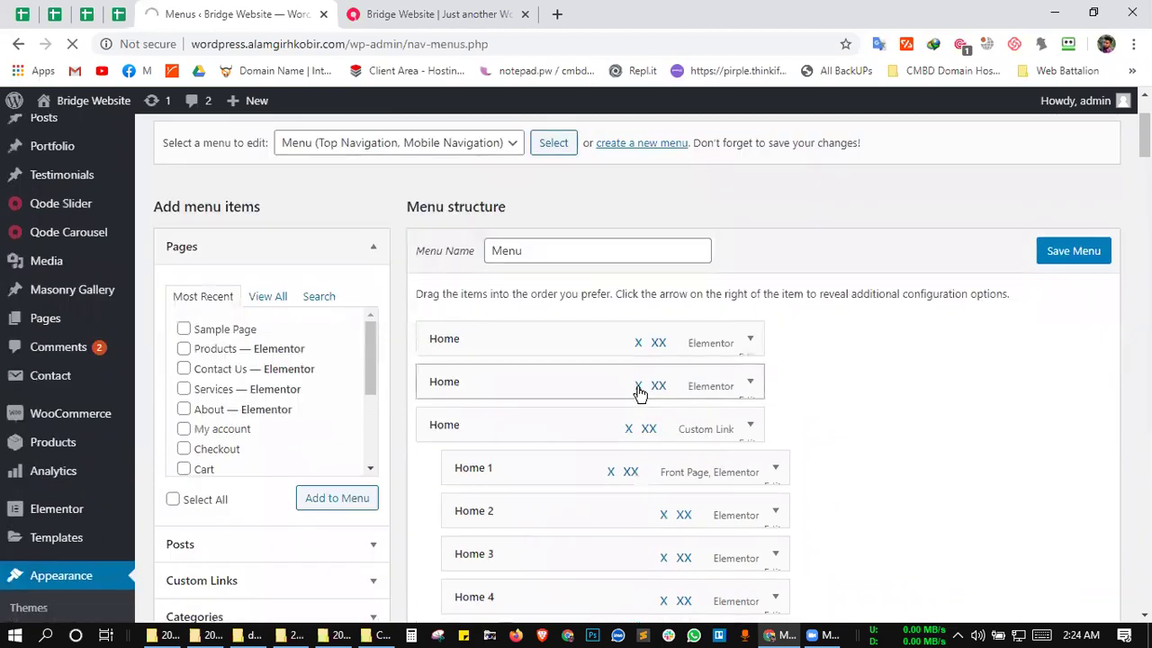
left_click(638, 389)
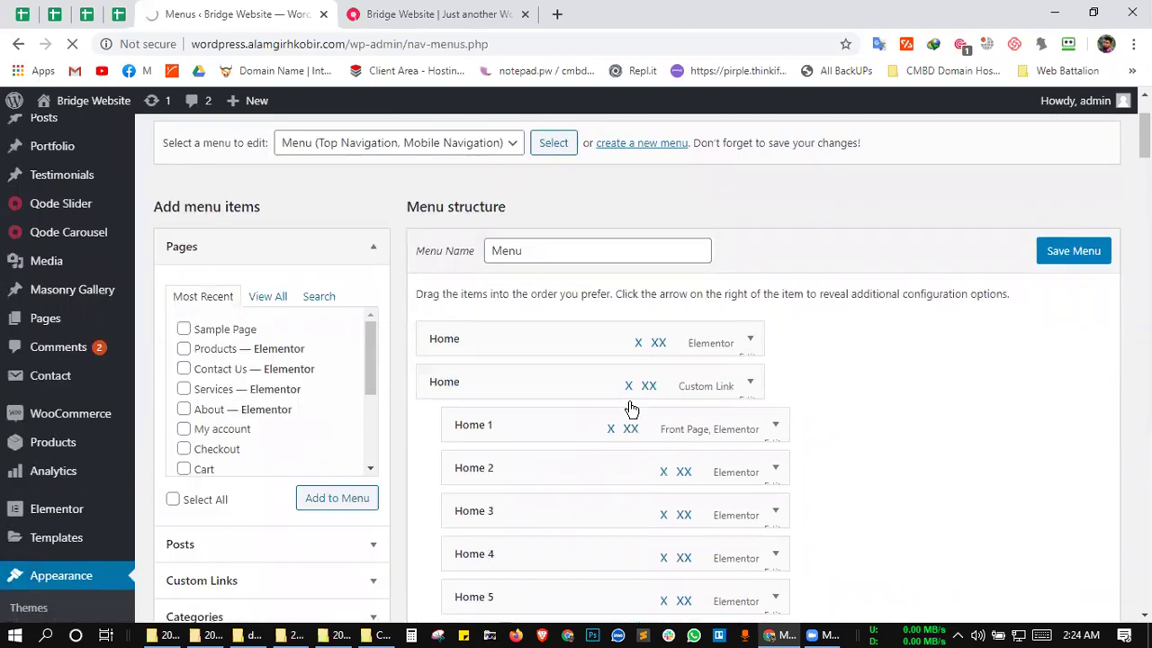
left_click(628, 386)
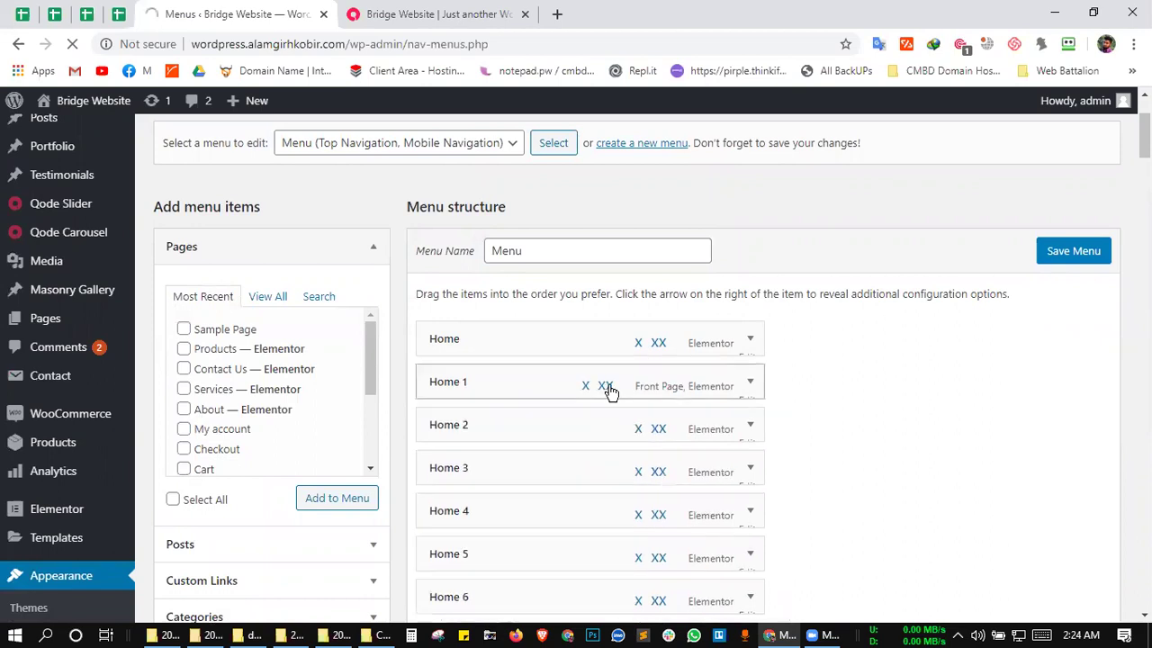
left_click(640, 386)
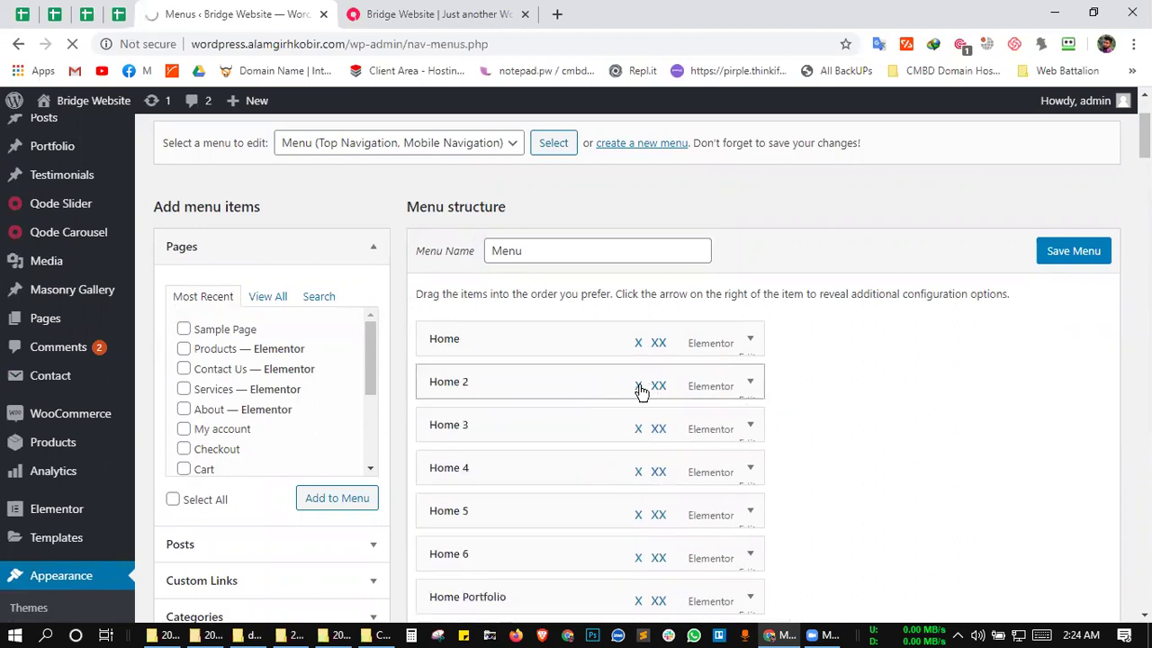
left_click(639, 386)
left_click(640, 386)
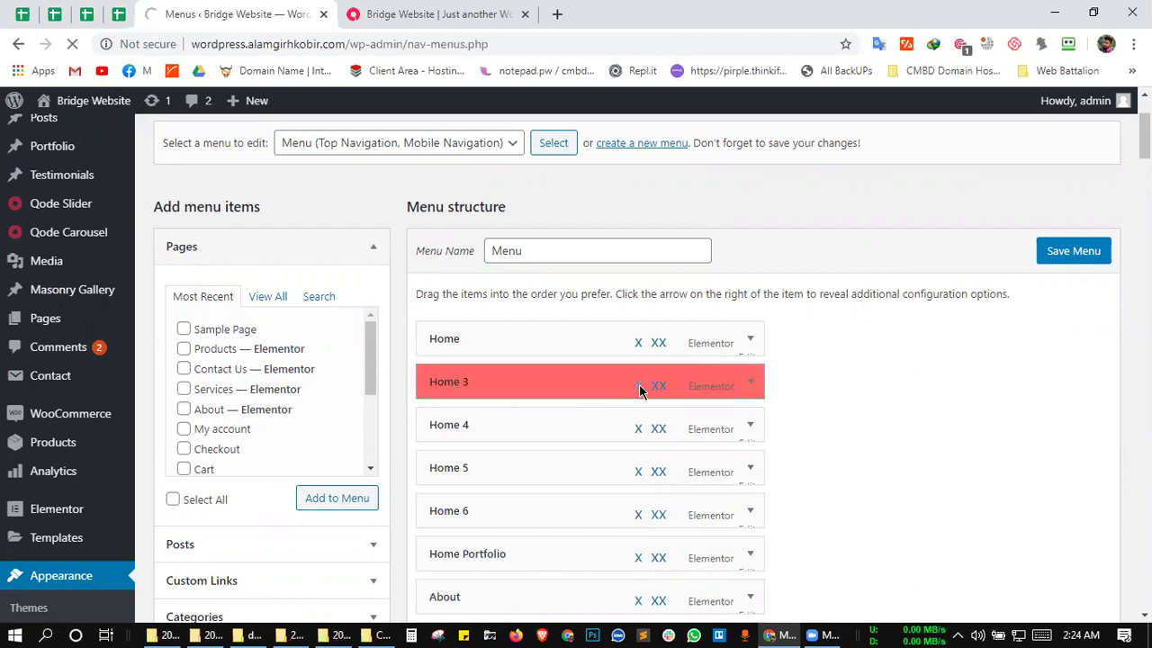
left_click(640, 389)
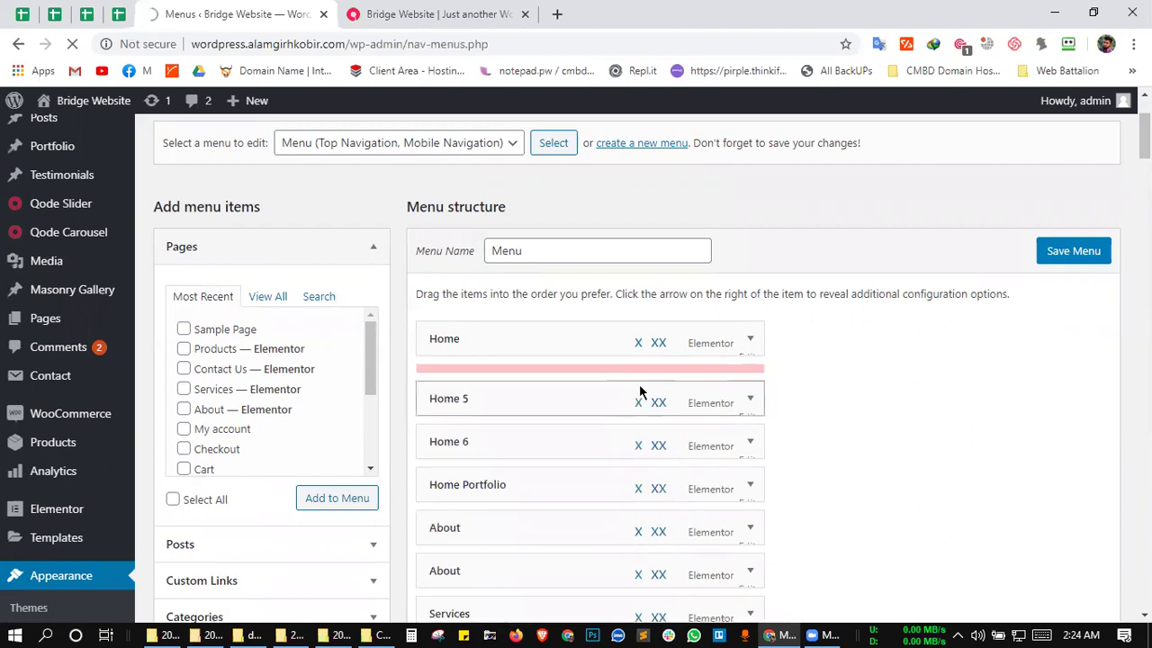
left_click(639, 387)
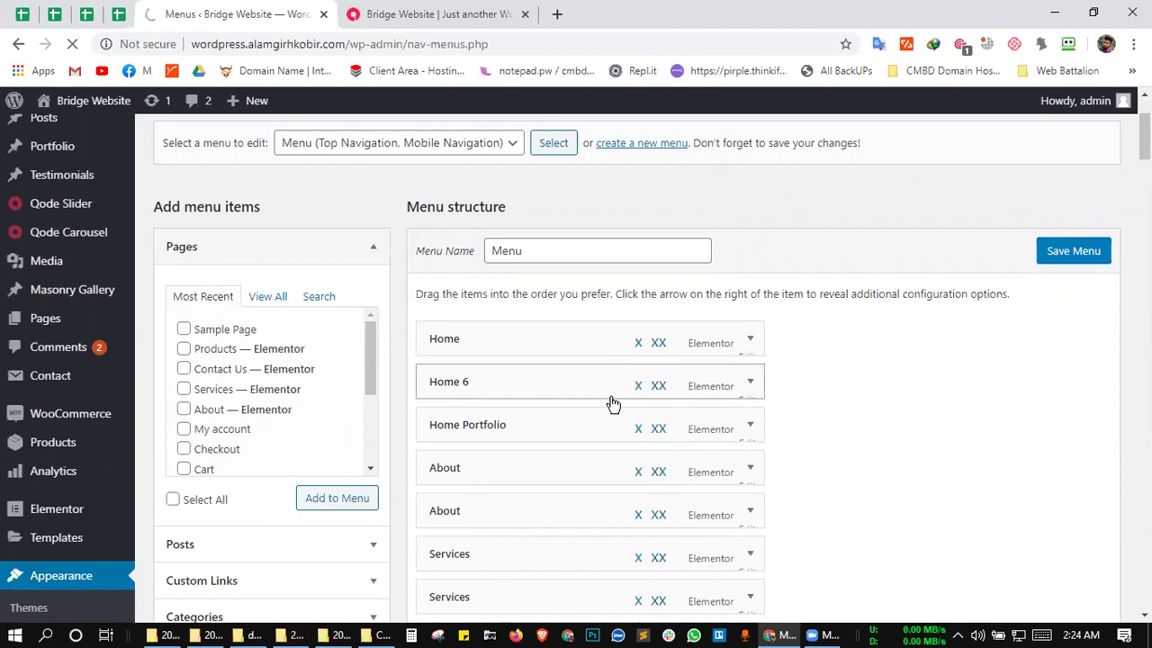
left_click(639, 386)
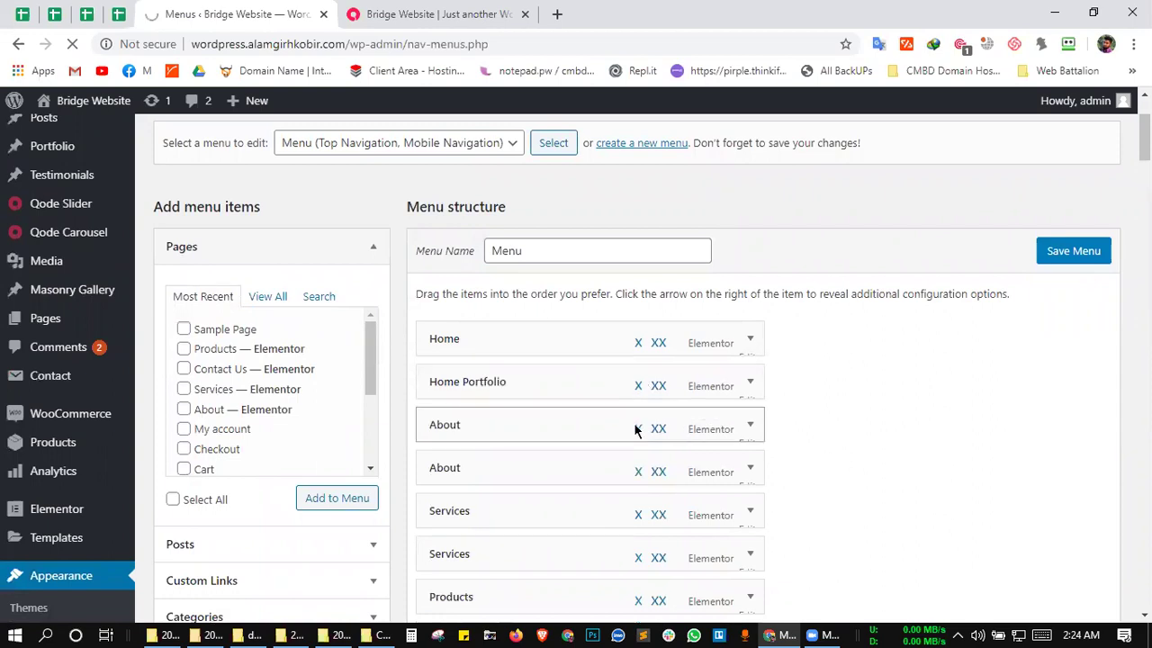
- Delete the duplicate About, Services, Products and Contact items from the menu structure
left_click(638, 472)
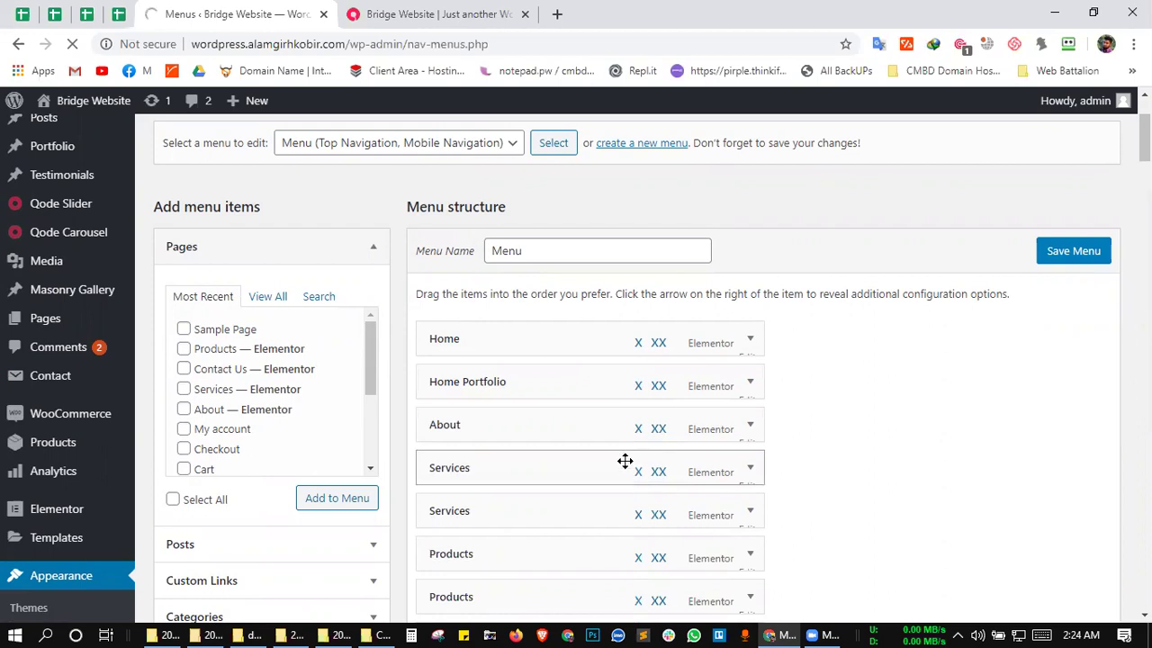
scroll(634, 463, "down", 1)
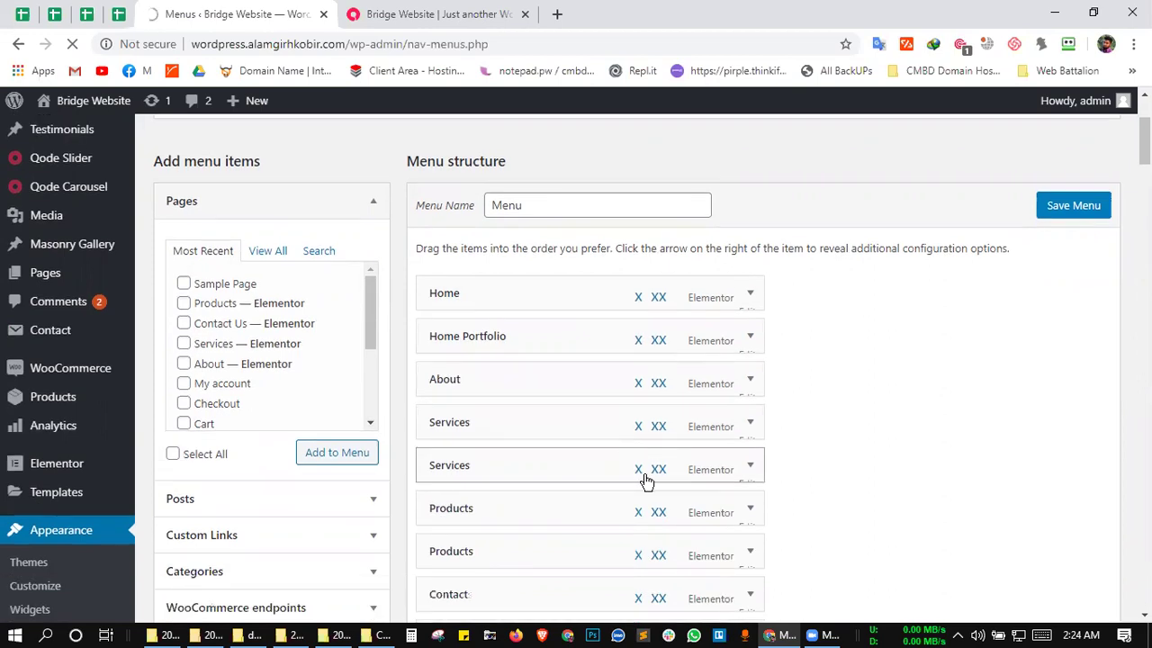
left_click(637, 474)
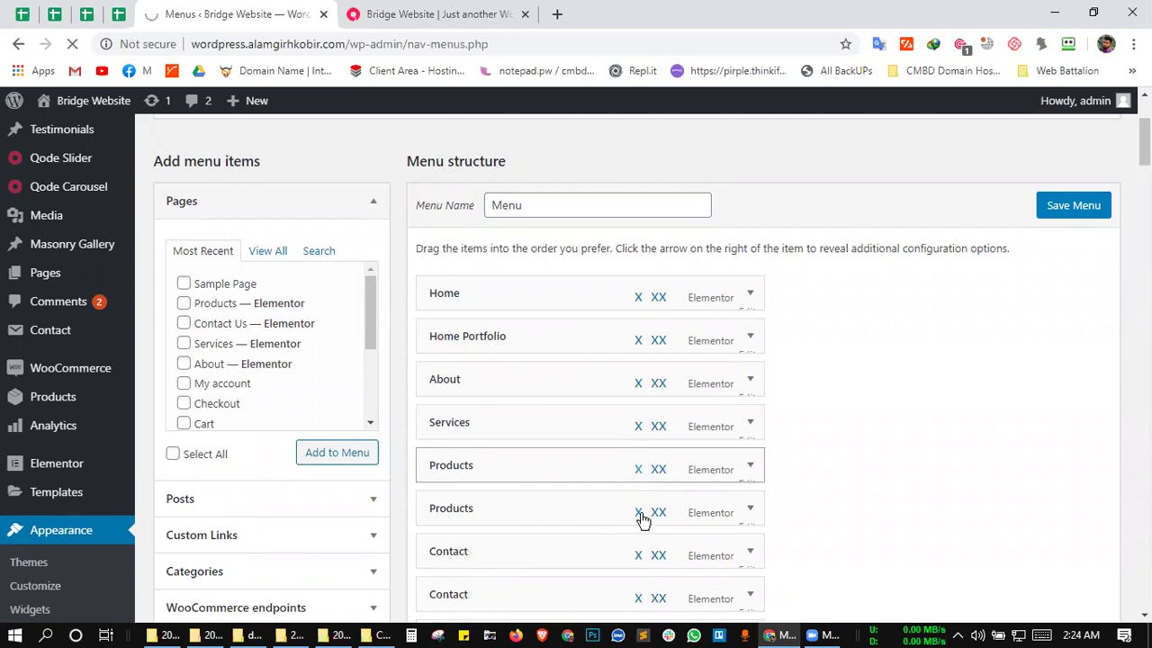
left_click(637, 512)
left_click(637, 555)
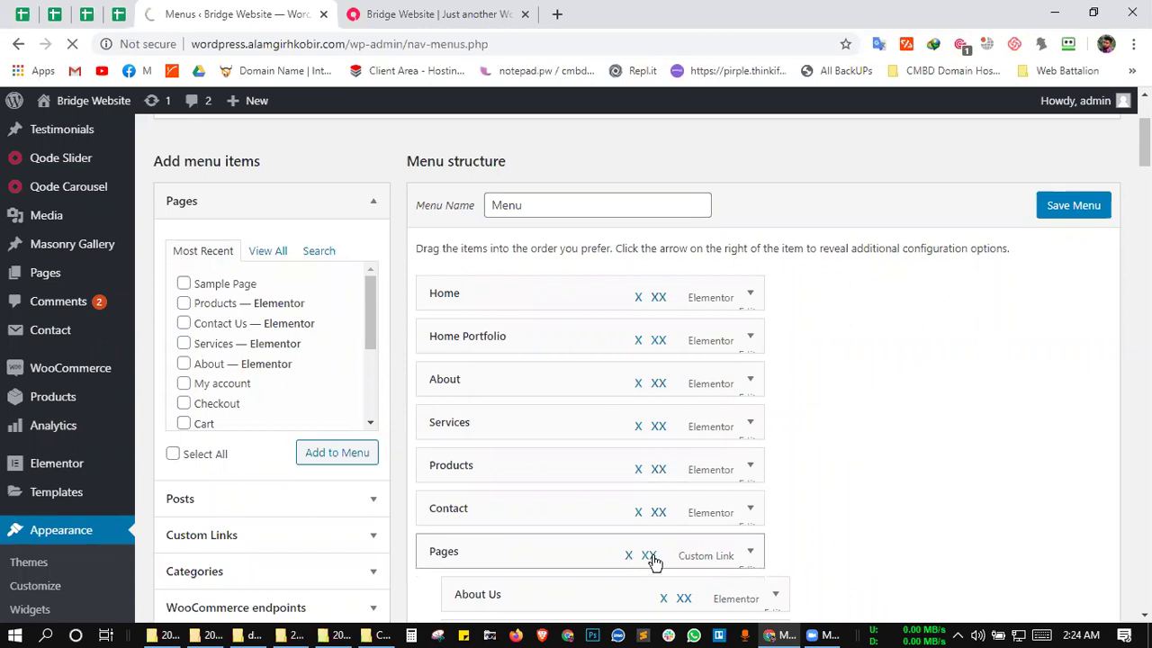
scroll(619, 477, "down", 2)
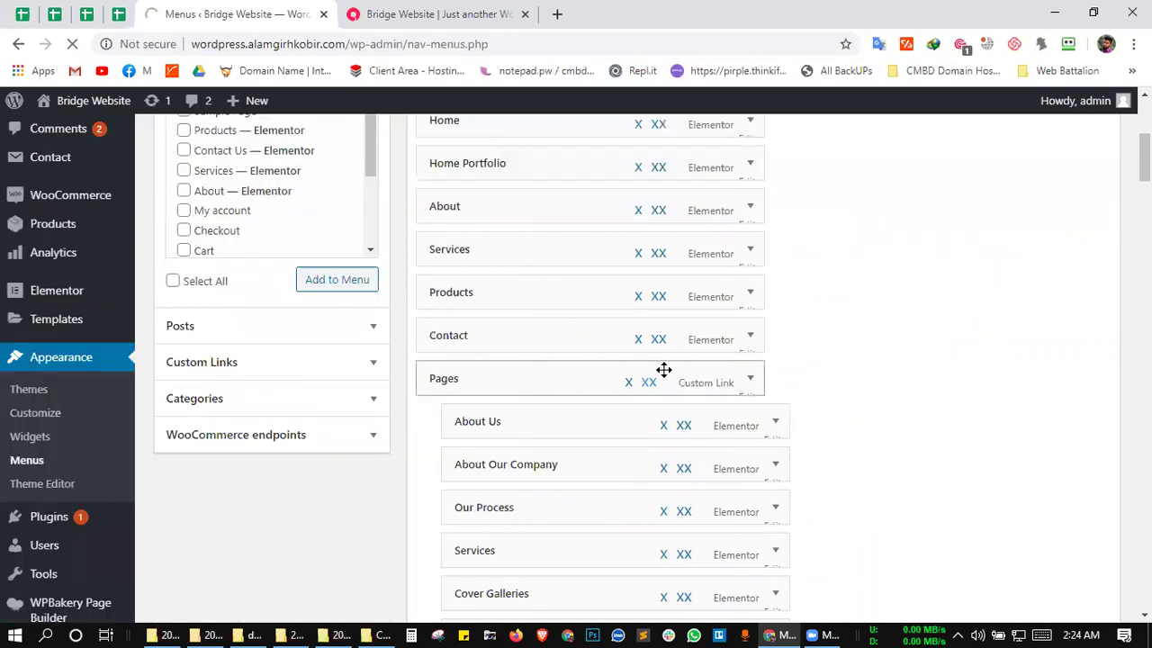
scroll(663, 376, "down", 2)
scroll(666, 376, "up", 2)
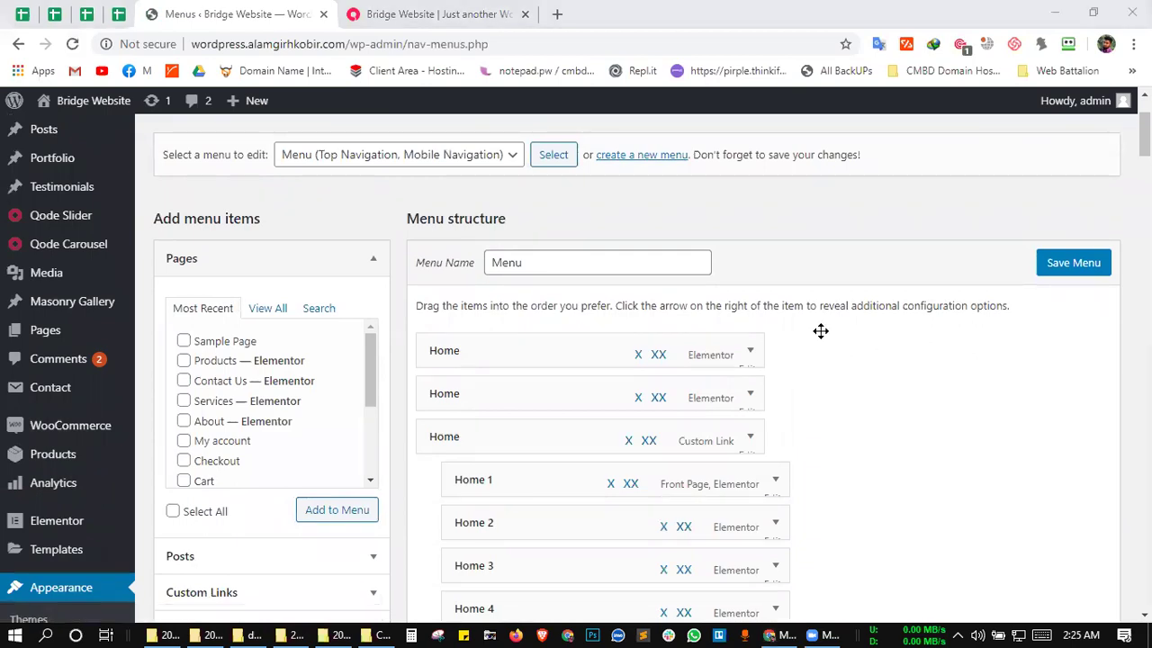
- Examine the menu structure for duplicate Home items and their sub-items
scroll(897, 450, "down", 1)
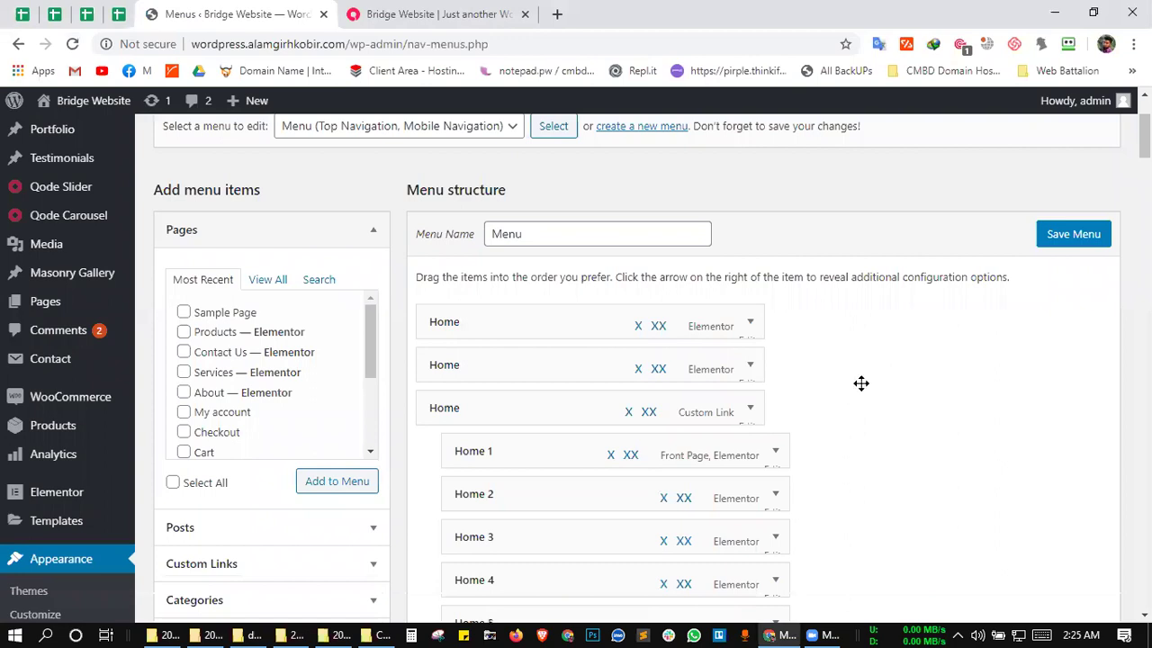
scroll(790, 306, "down", 2)
scroll(823, 404, "up", 3)
scroll(851, 460, "down", 1)
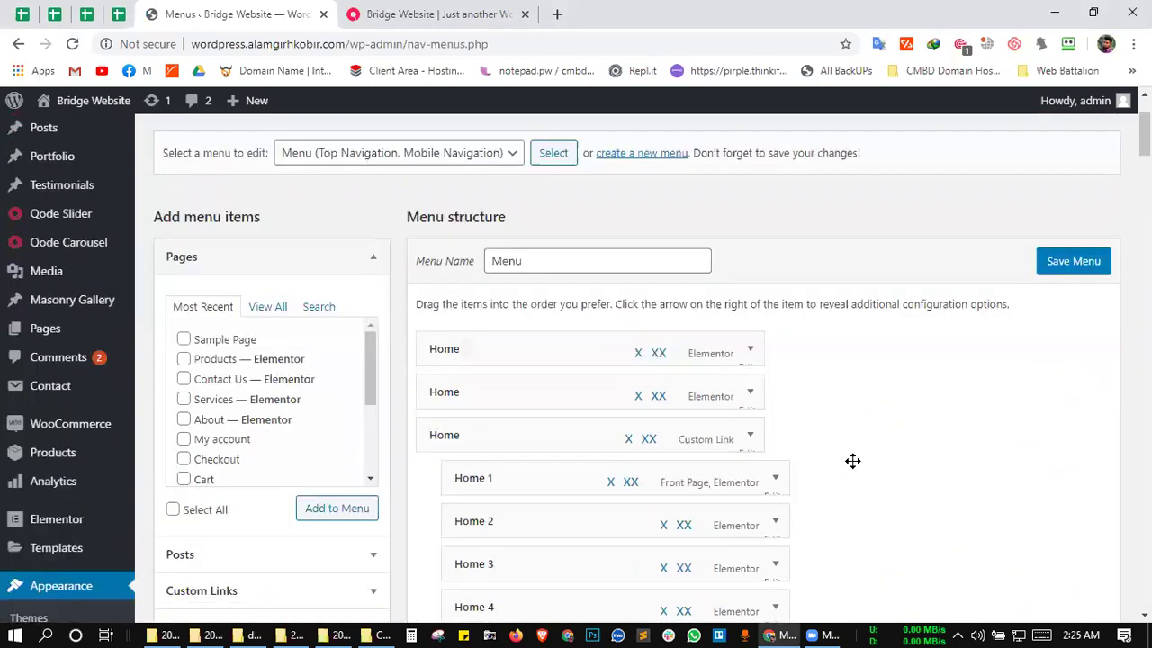
scroll(853, 461, "down", 3)
scroll(852, 461, "up", 4)
scroll(852, 461, "down", 1)
scroll(403, 385, "down", 1)
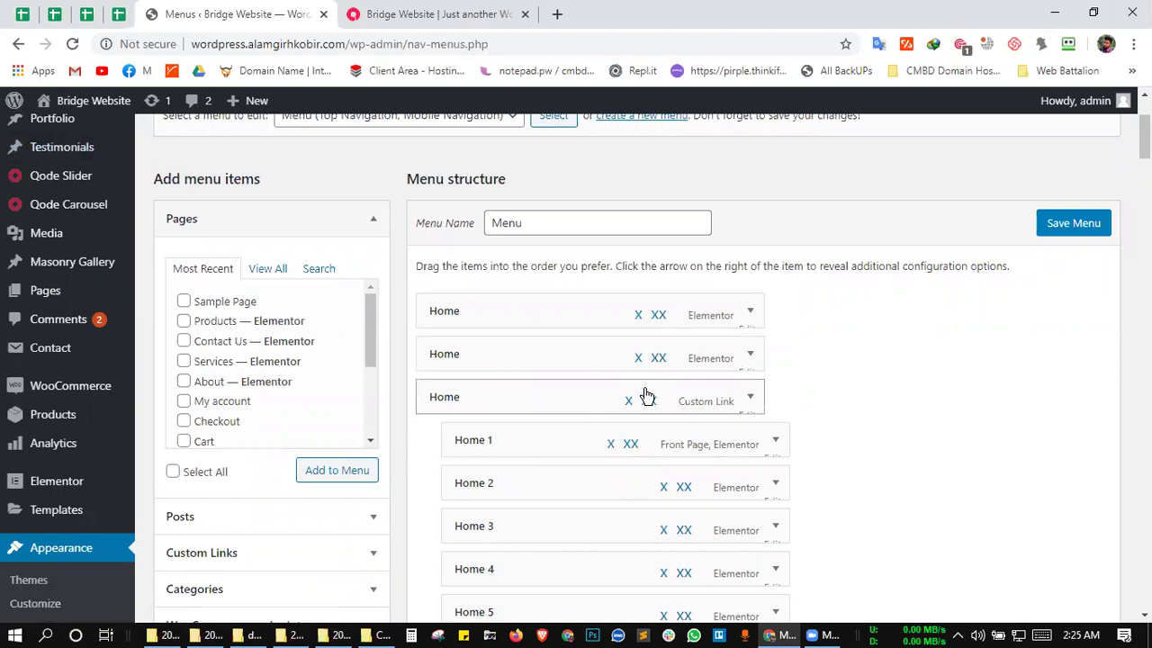
- Delete the second Home item, the Home custom link, Home 1 to Home 6 and Home Portfolio from the menu structure
left_click(638, 358)
left_click(630, 359)
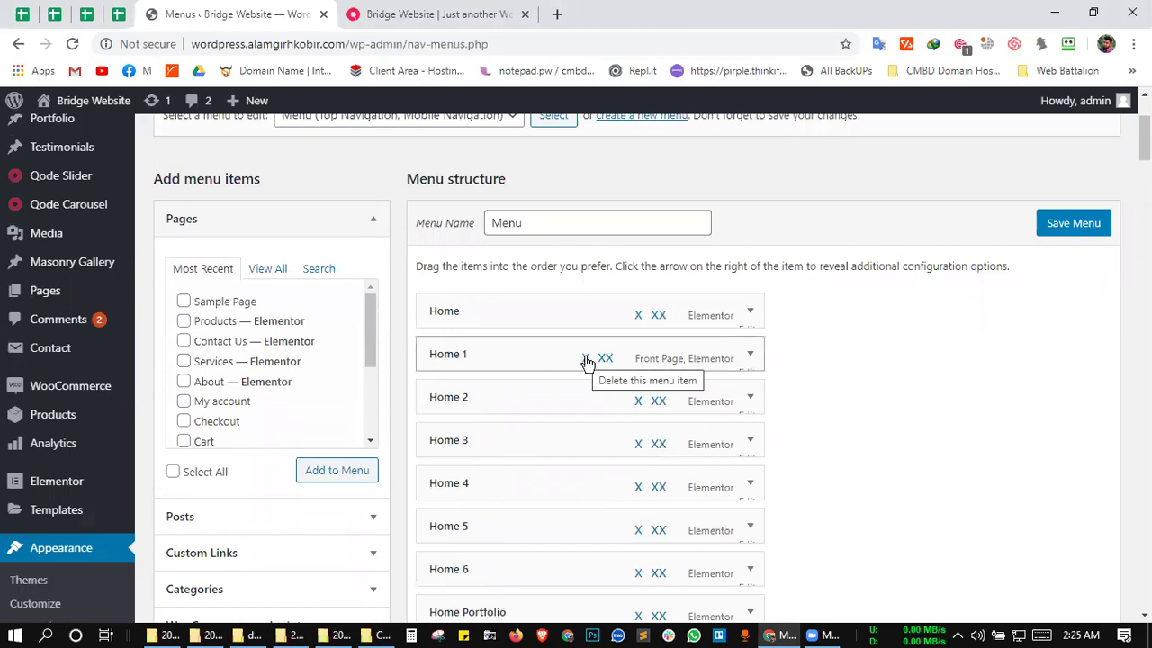
left_click(586, 359)
left_click(639, 359)
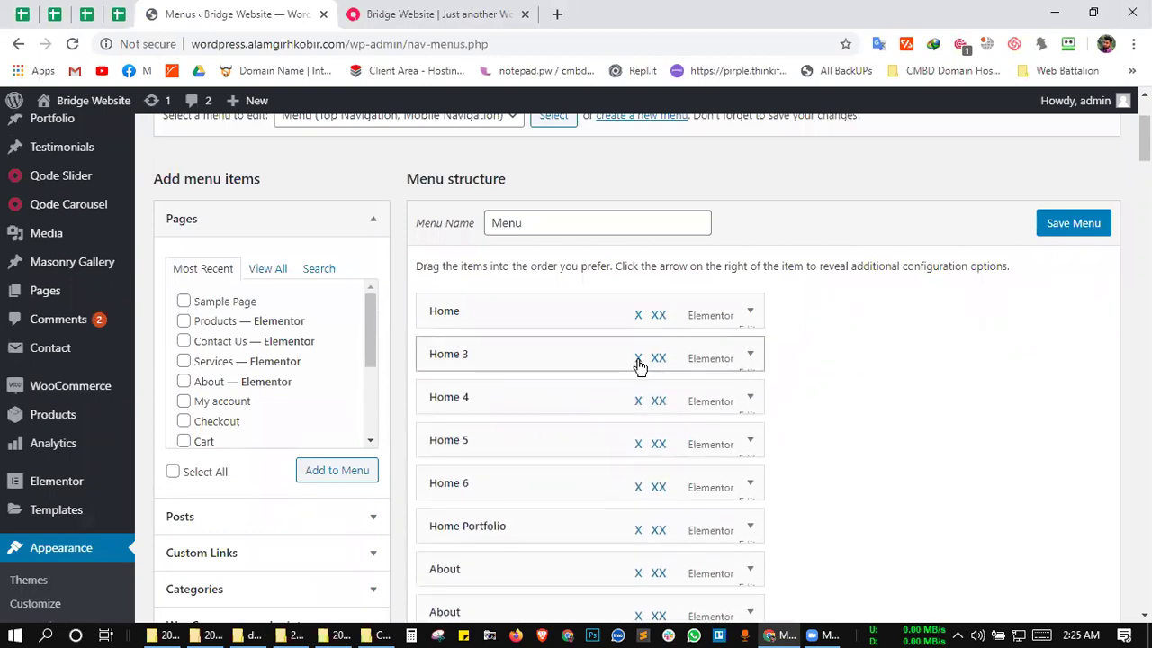
left_click(639, 360)
left_click(639, 360)
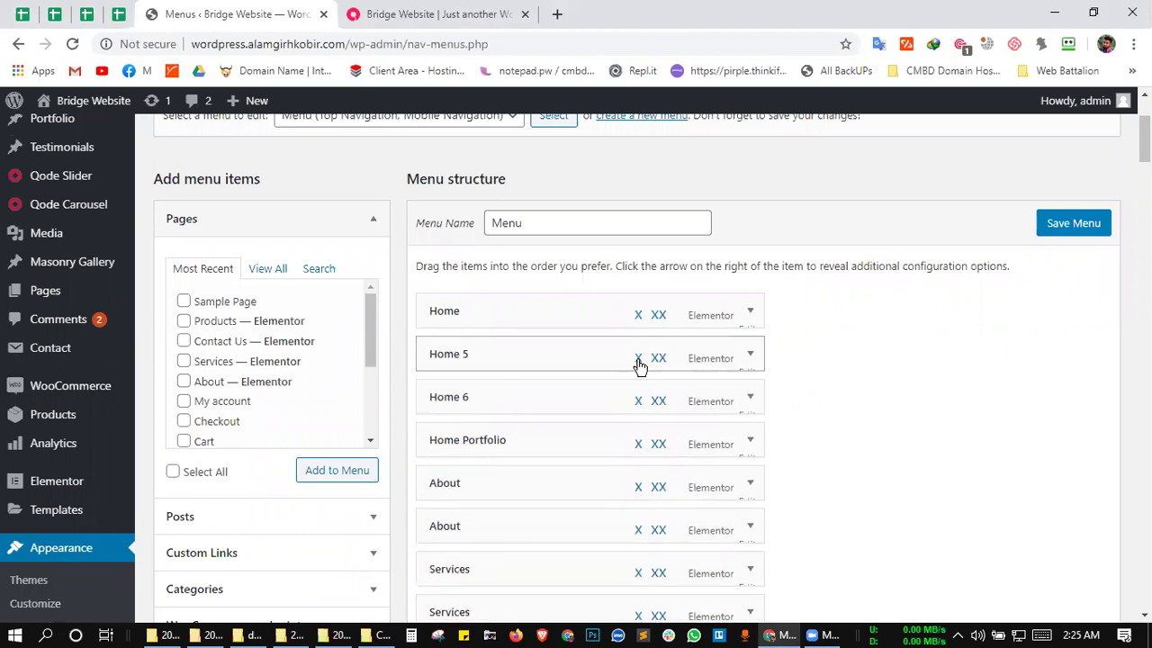
left_click(639, 360)
left_click(639, 360)
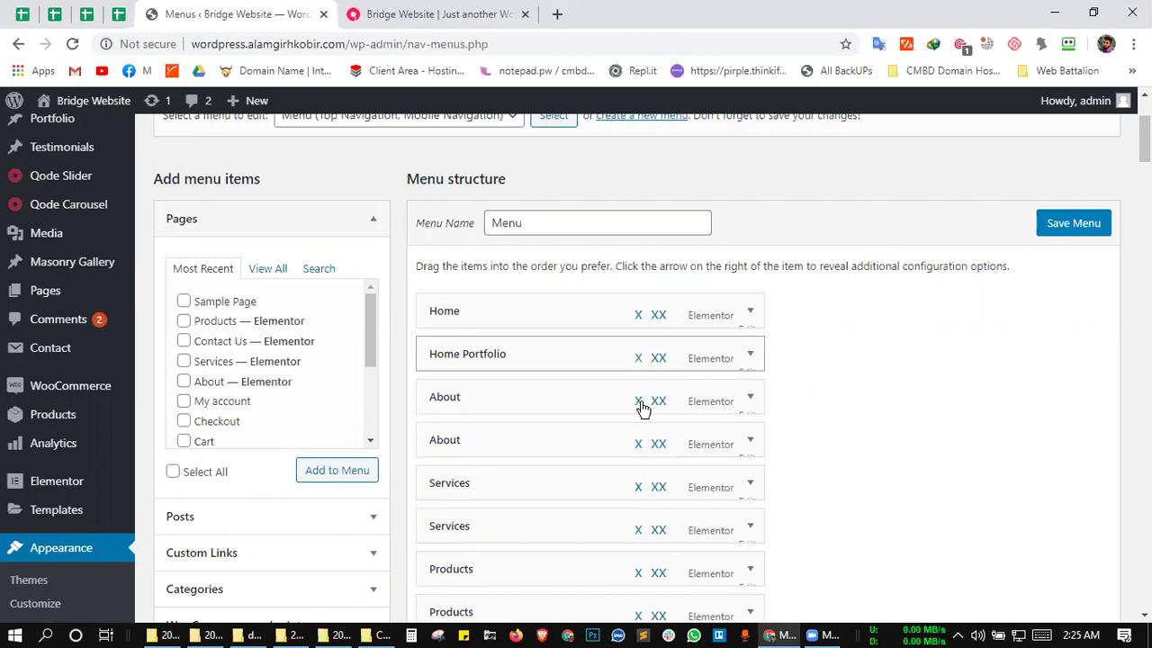
left_click(639, 358)
- Delete the duplicate About and Services items and both copies of Products and Contact from the menu structure
left_click(639, 358)
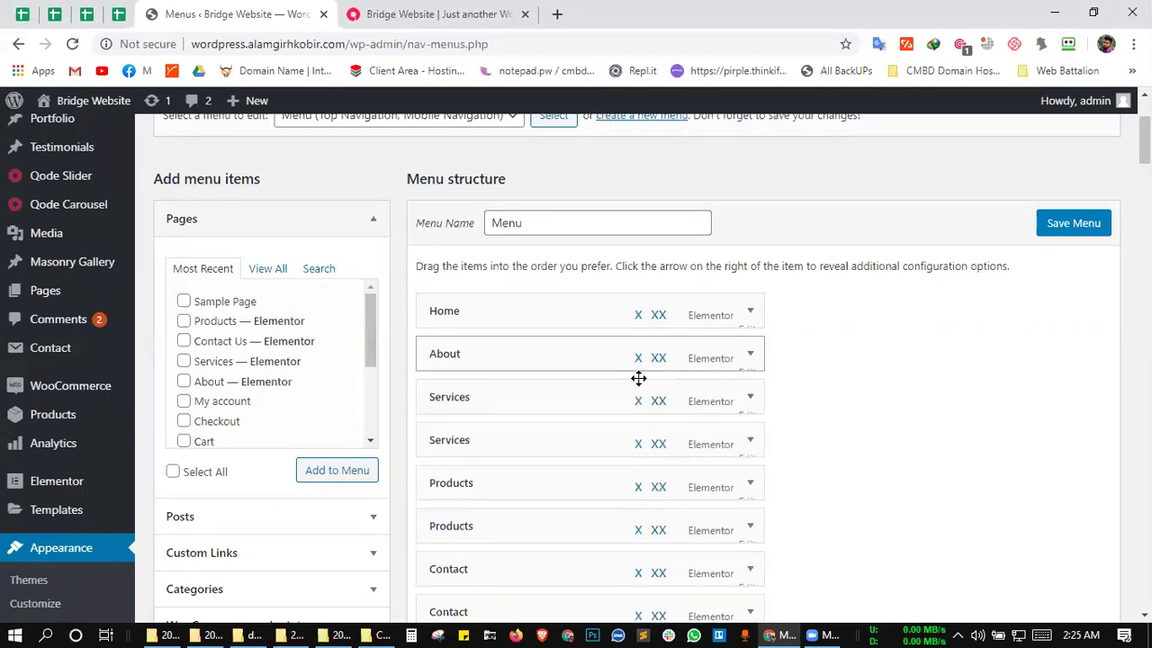
left_click(639, 445)
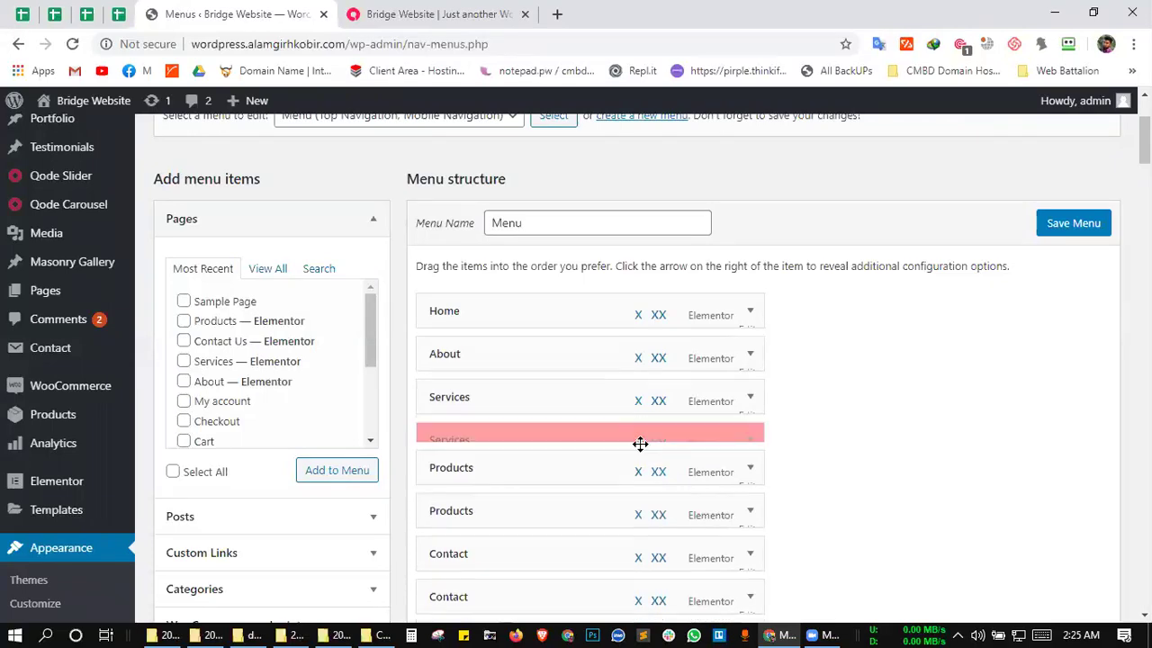
left_click(639, 444)
left_click(639, 444)
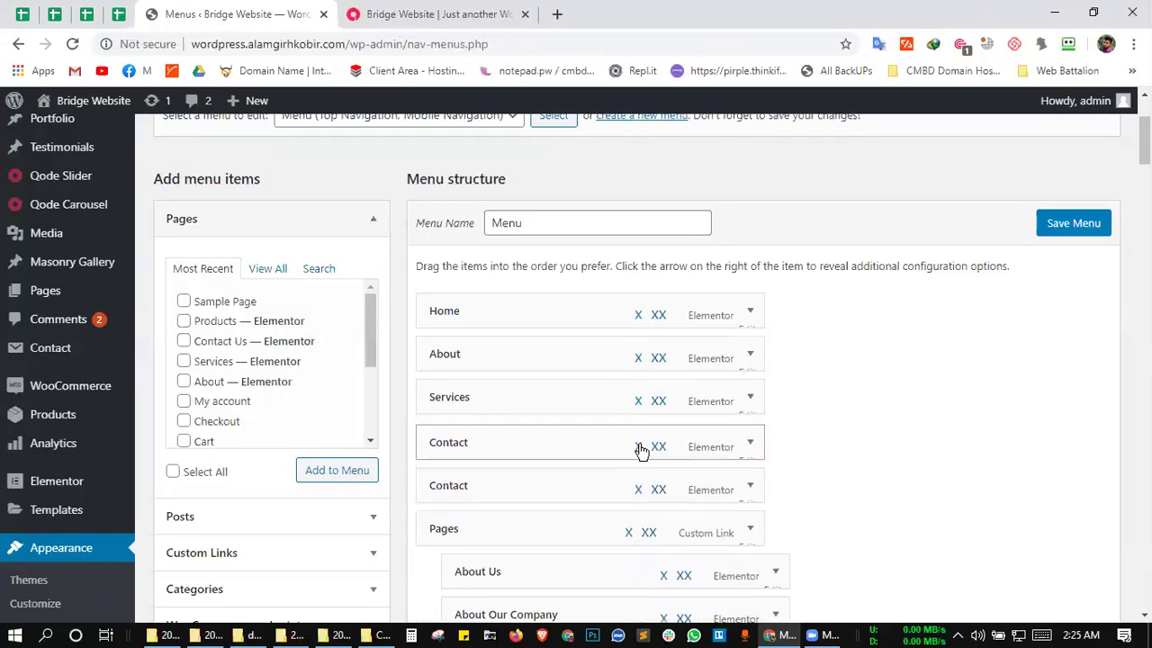
left_click(639, 445)
left_click(639, 445)
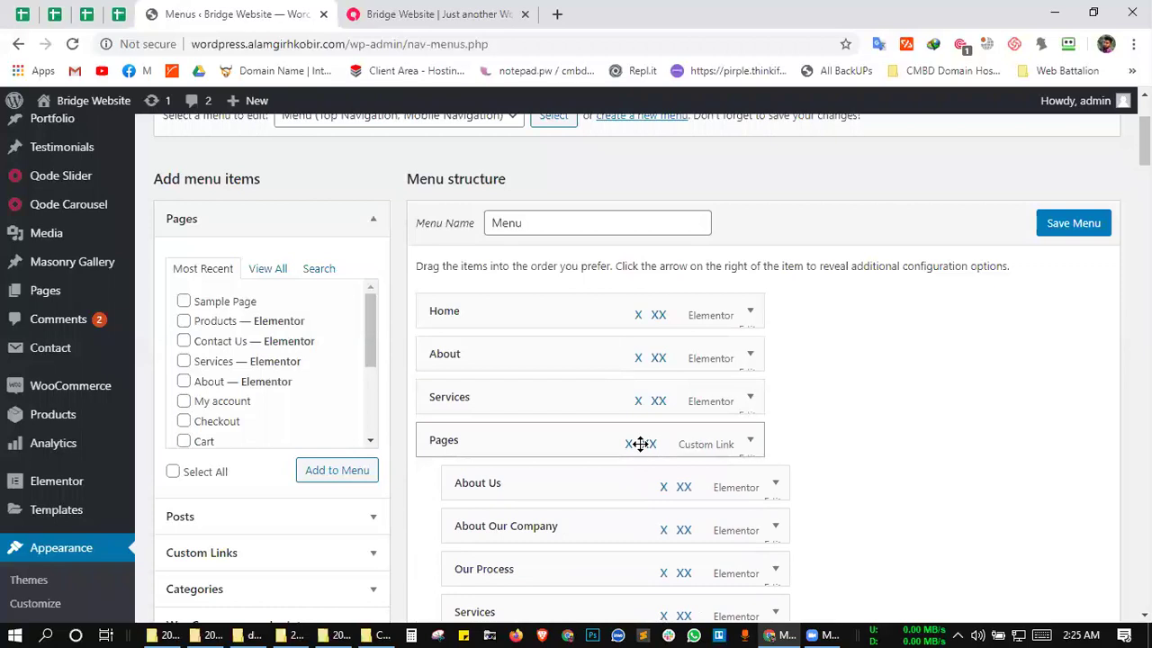
- Delete Pages, Shop and every other remaining item with its sub-items, keeping only Home, About and Services, and save the menu
left_click(629, 444)
left_click(639, 444)
left_click(639, 445)
left_click(639, 444)
left_click(639, 444)
left_click(657, 444)
left_click(657, 445)
left_click(657, 444)
left_click(657, 445)
left_click(657, 444)
left_click(657, 445)
left_click(652, 443)
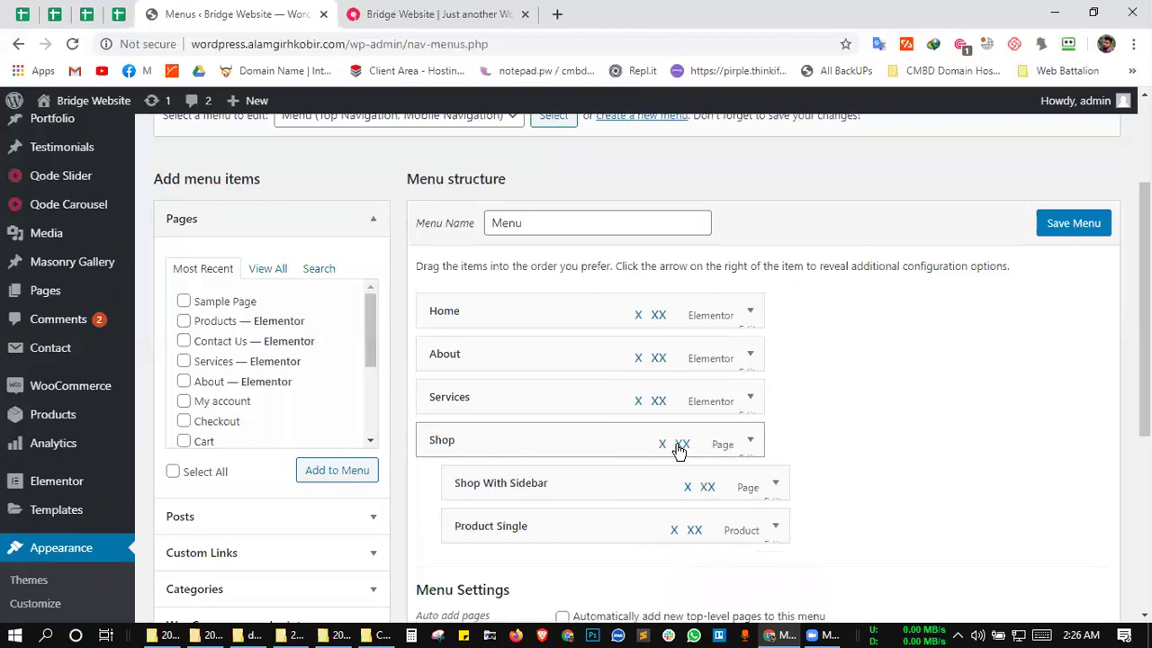
left_click(680, 444)
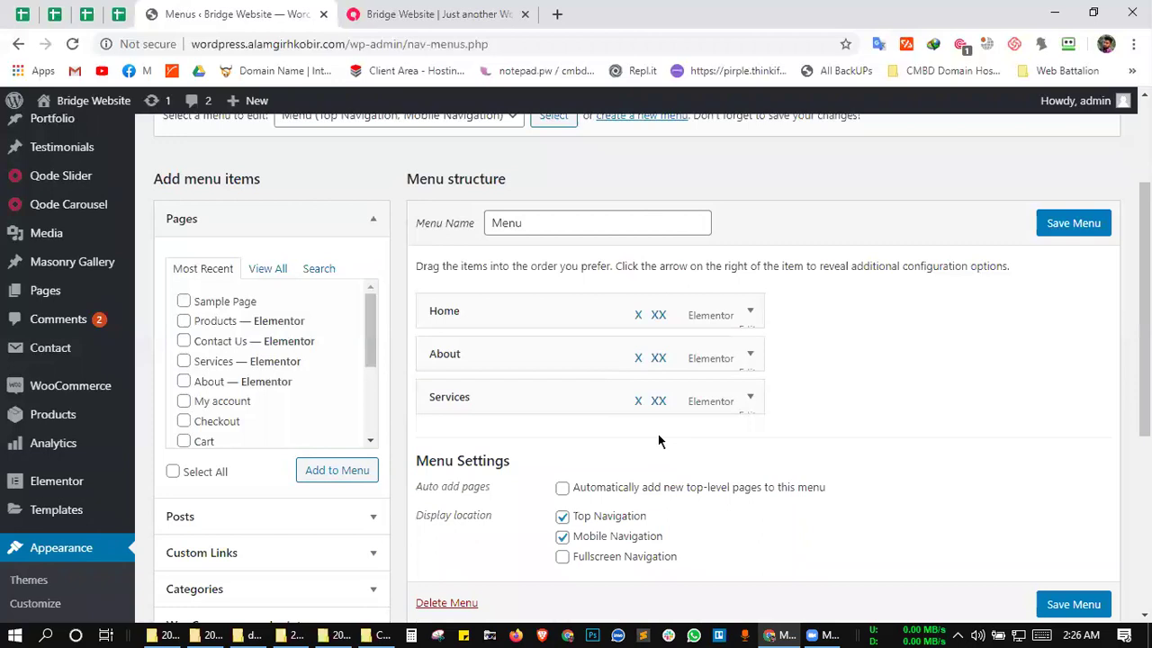
left_click(1073, 604)
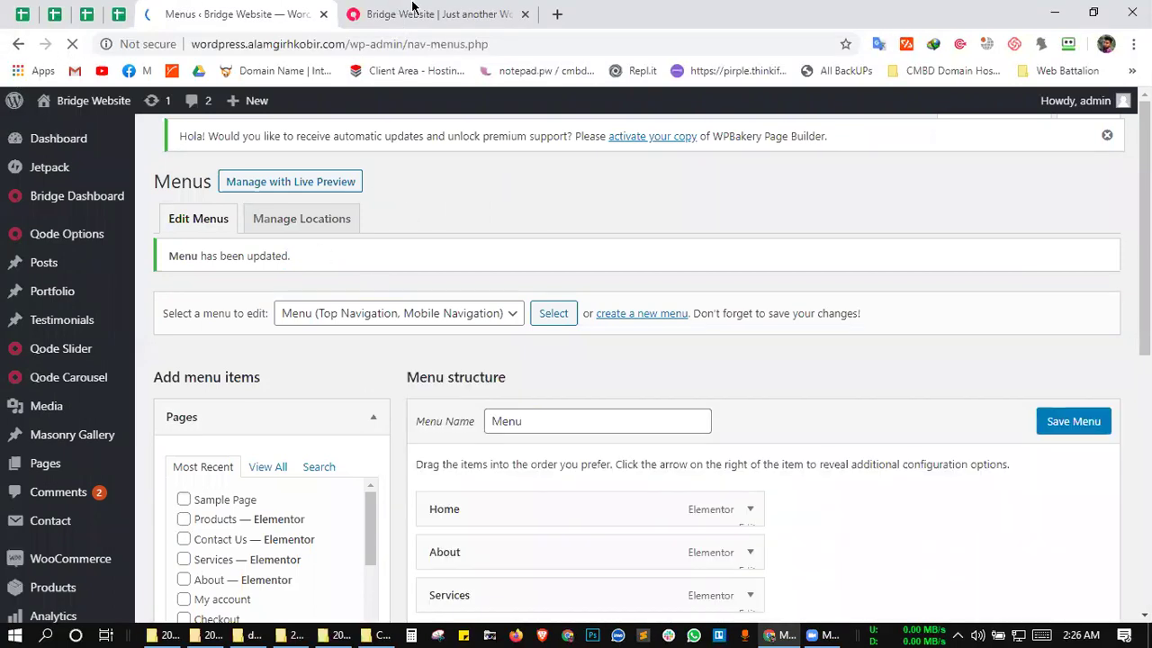
- Check the header navigation on the live Bridge Website page and open and close its side menu
left_click(412, 9)
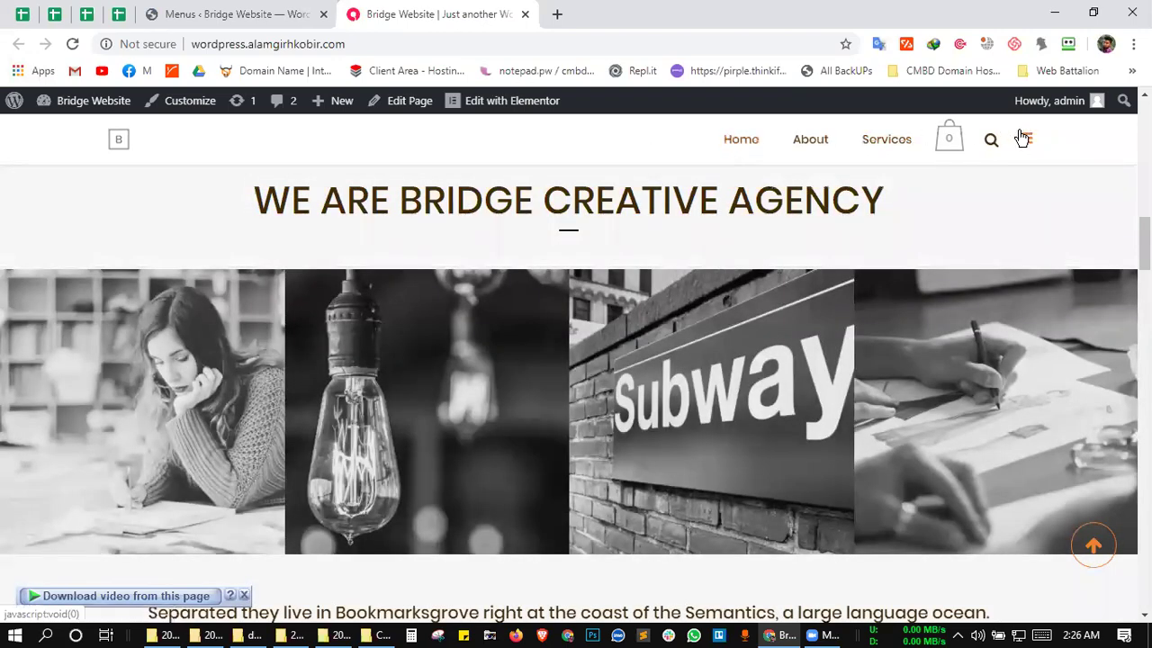
left_click(1111, 151)
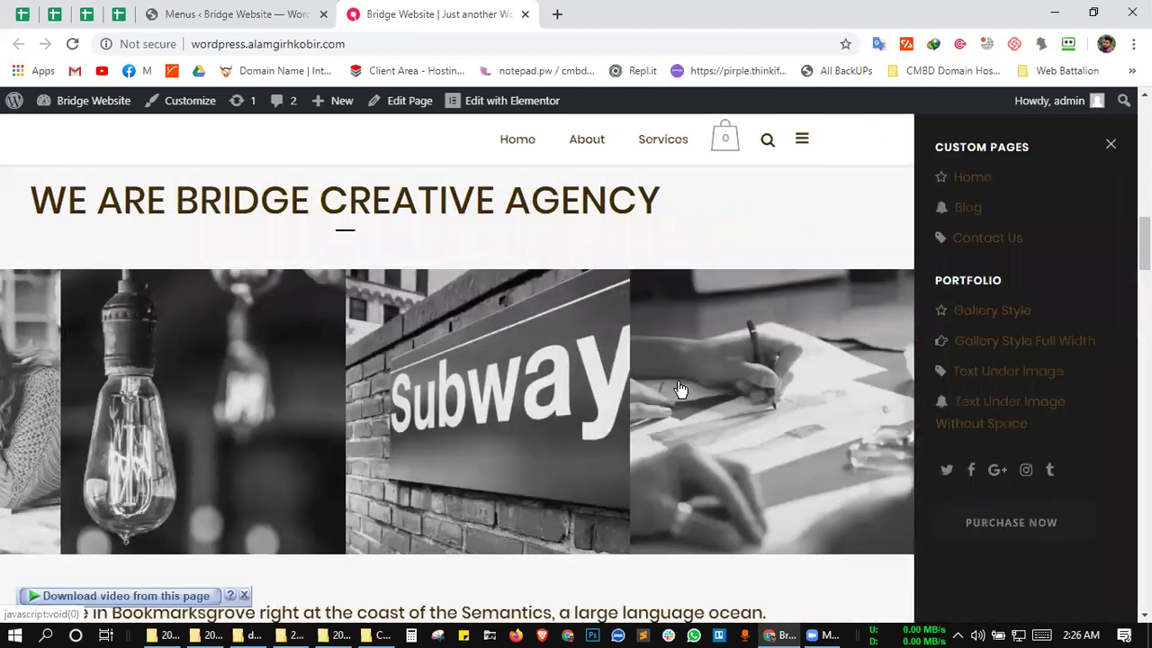
left_click(682, 383)
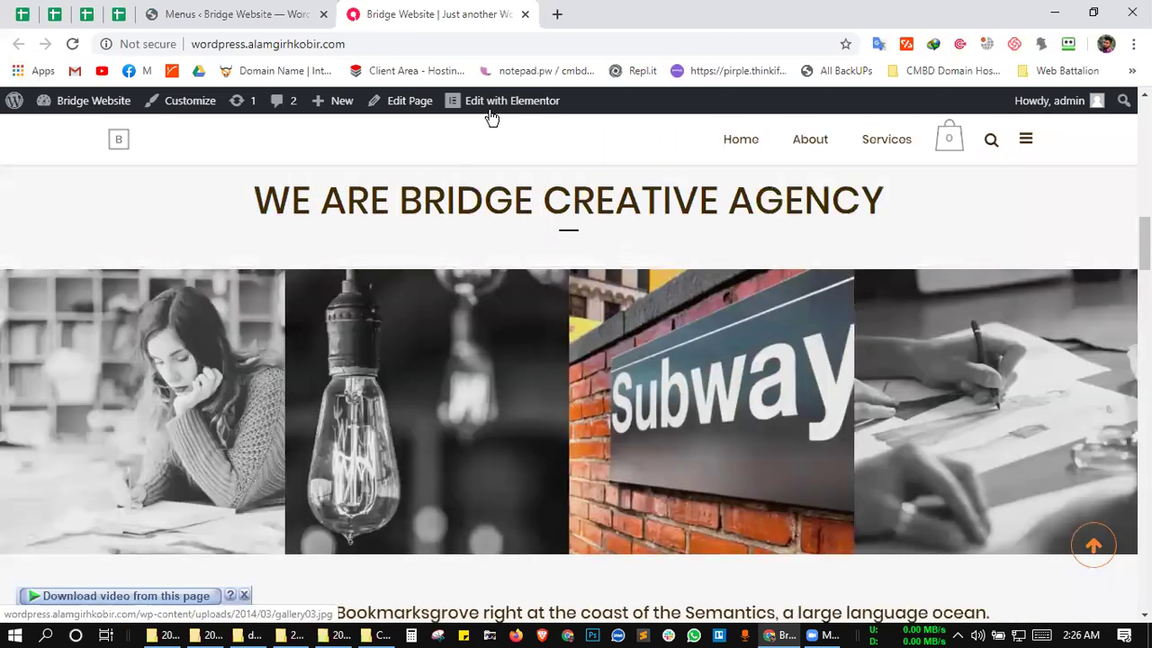
- Open the site's home page for editing with Elementor
scroll(490, 207, "down", 1)
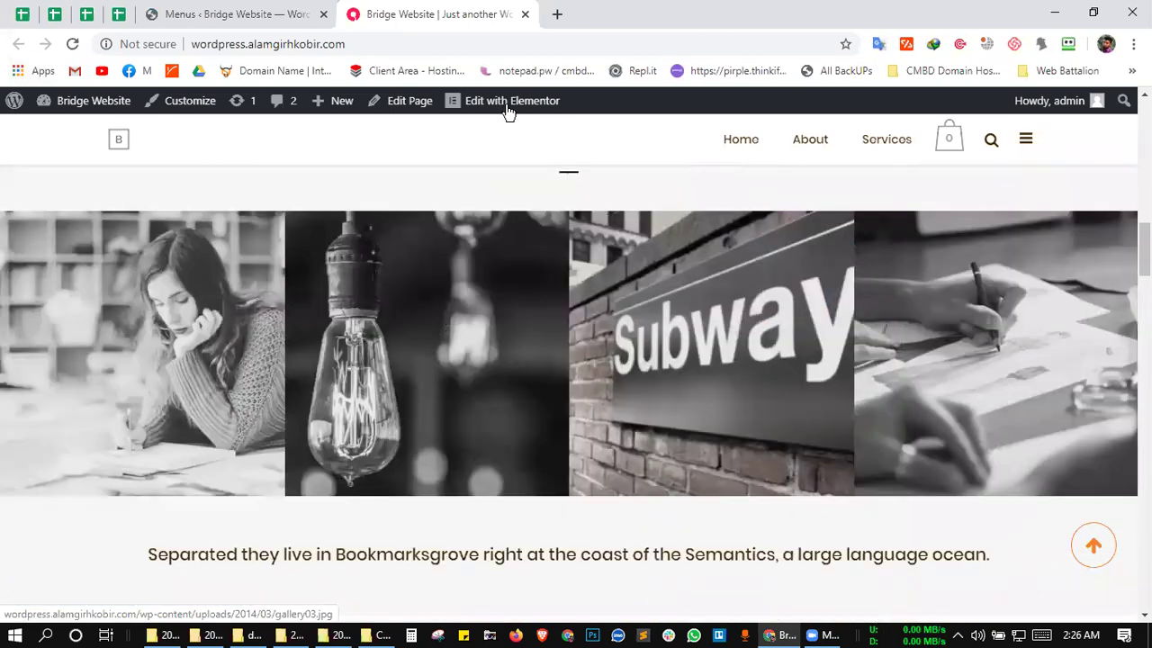
scroll(511, 341, "up", 5)
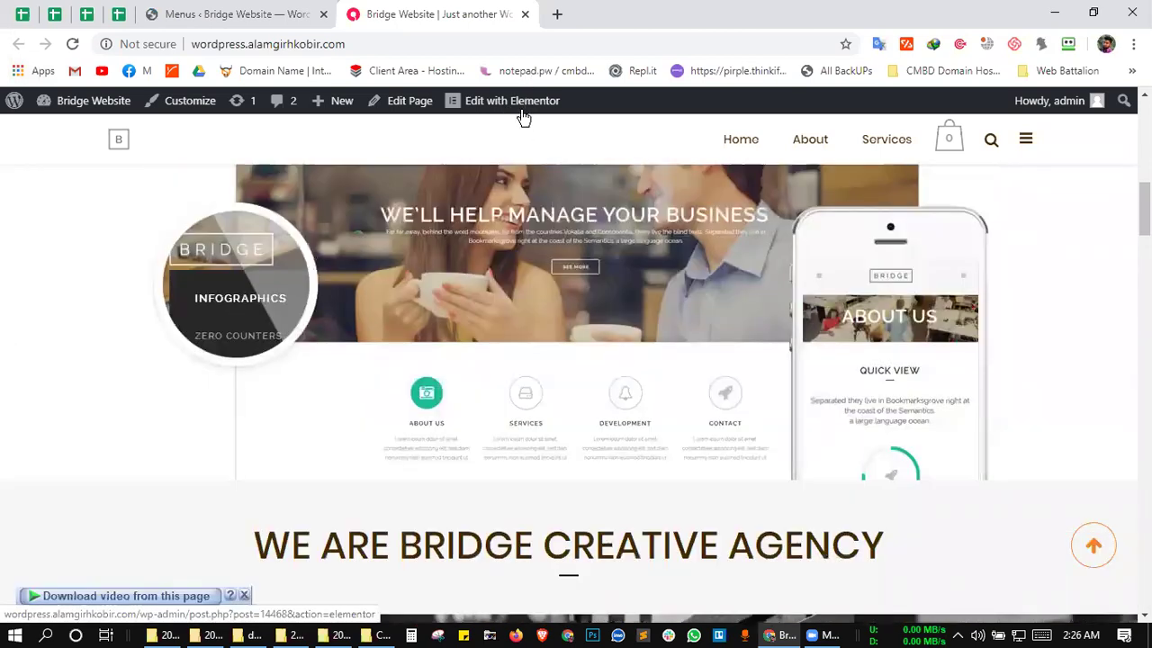
scroll(522, 118, "up", 4)
scroll(513, 113, "up", 5)
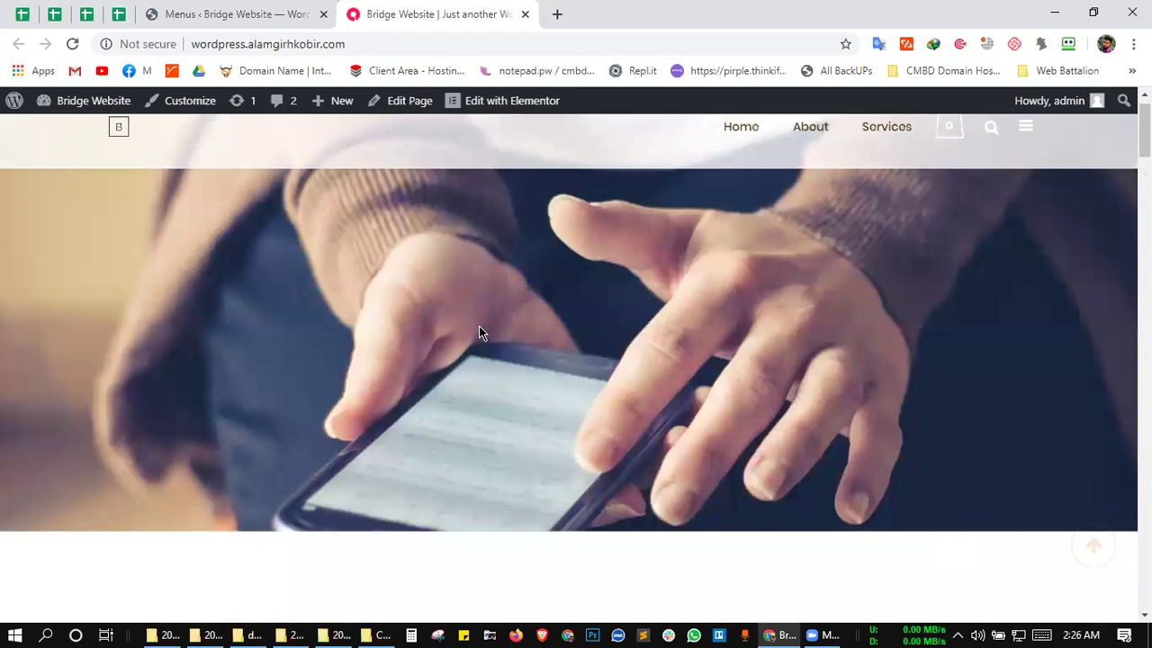
left_click(507, 104)
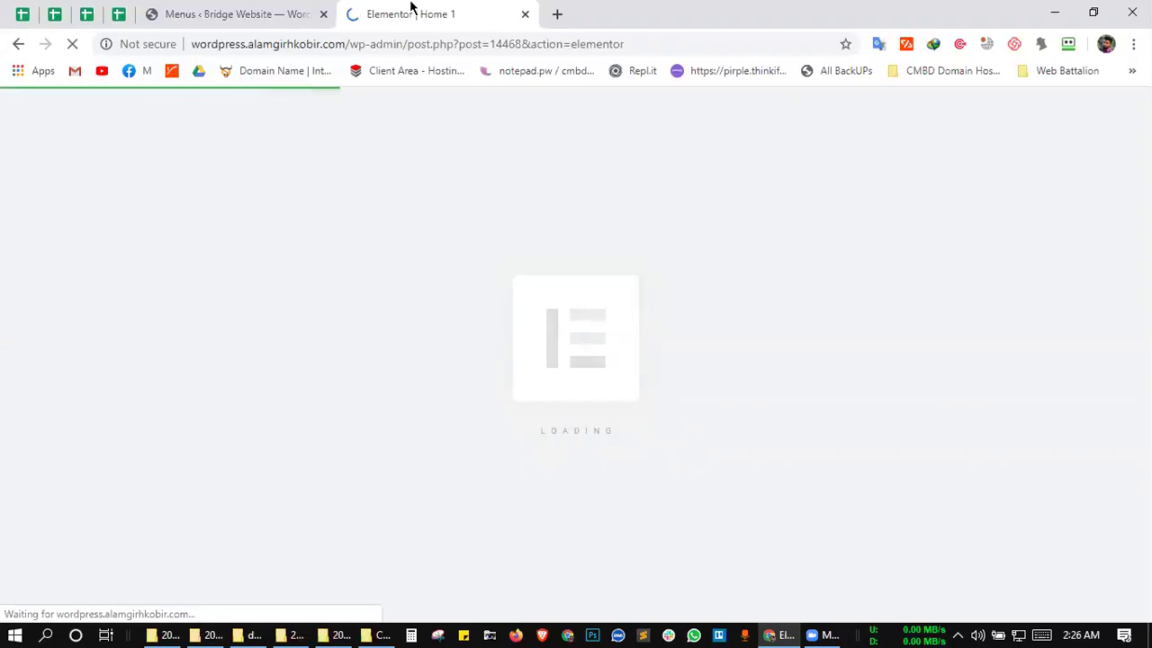
key("ctrl+shift+Tab")
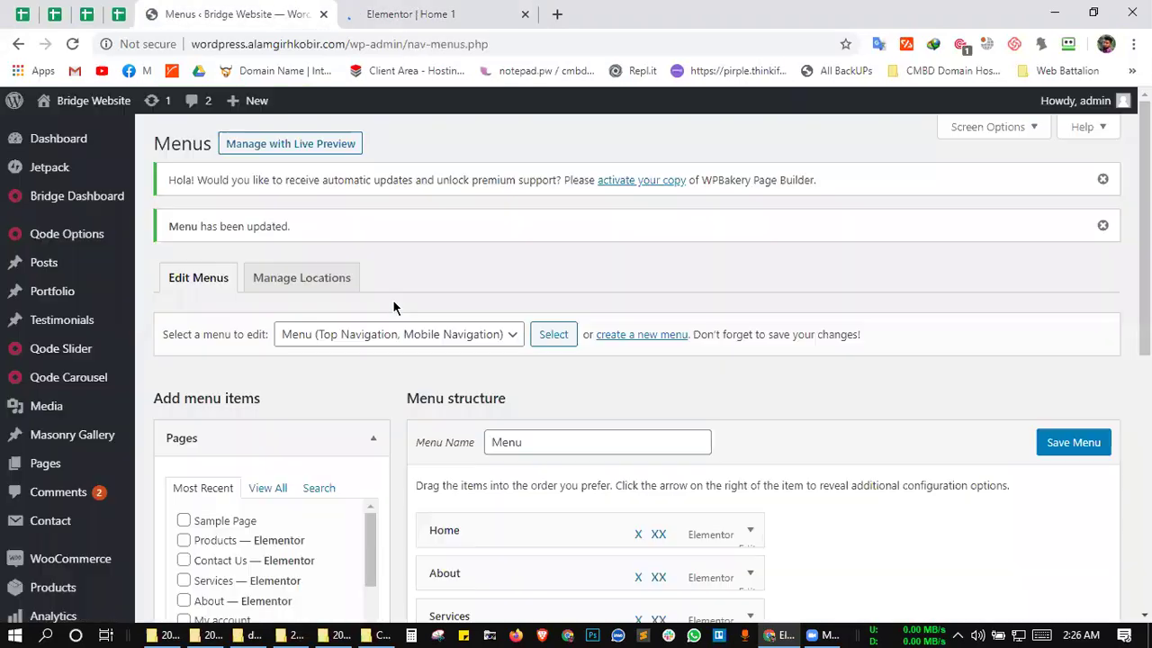
left_click(414, 6)
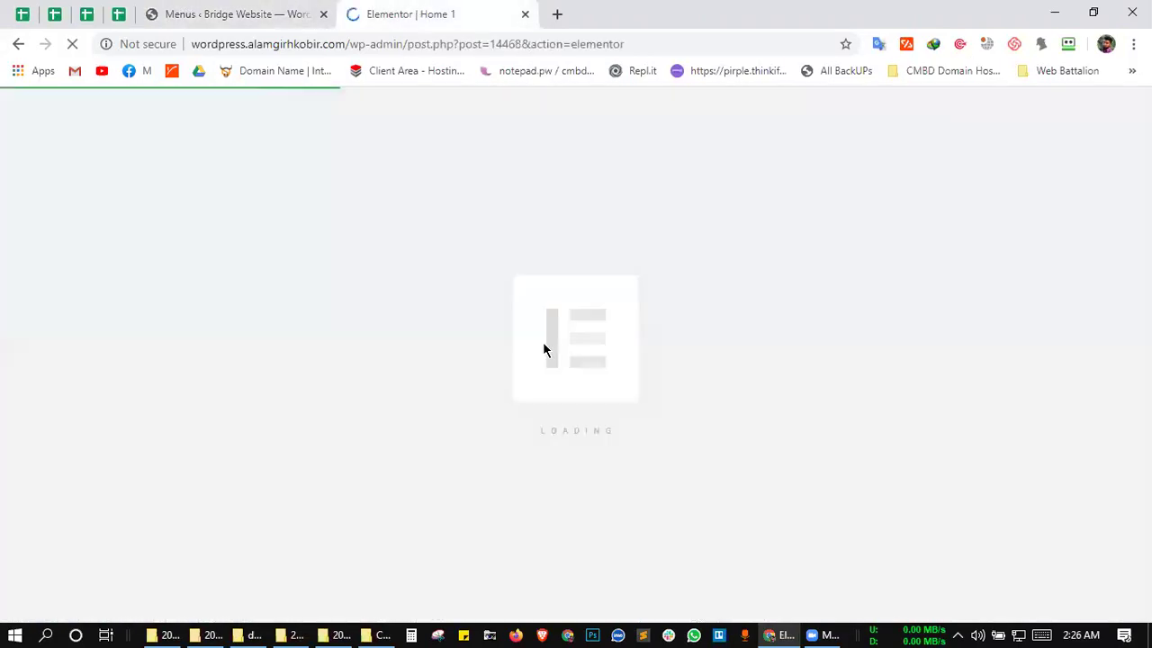
left_click(247, 10)
key("ctrl+Tab")
left_click(246, 9)
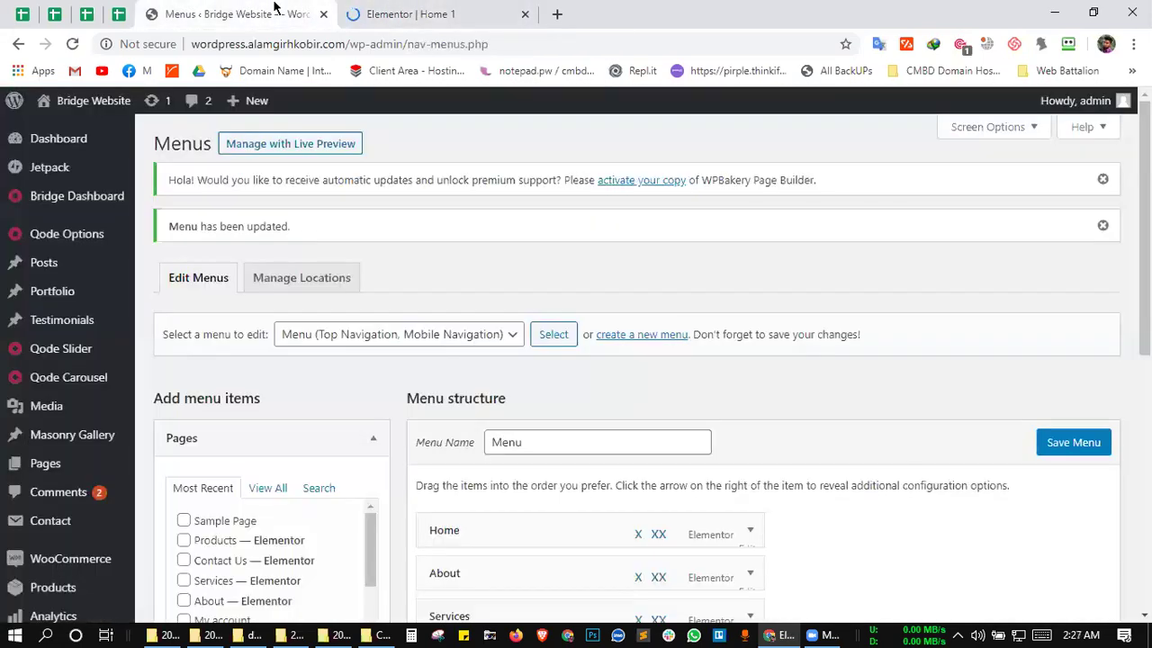
left_click(380, 10)
left_click(306, 7)
left_click(381, 9)
left_click(306, 9)
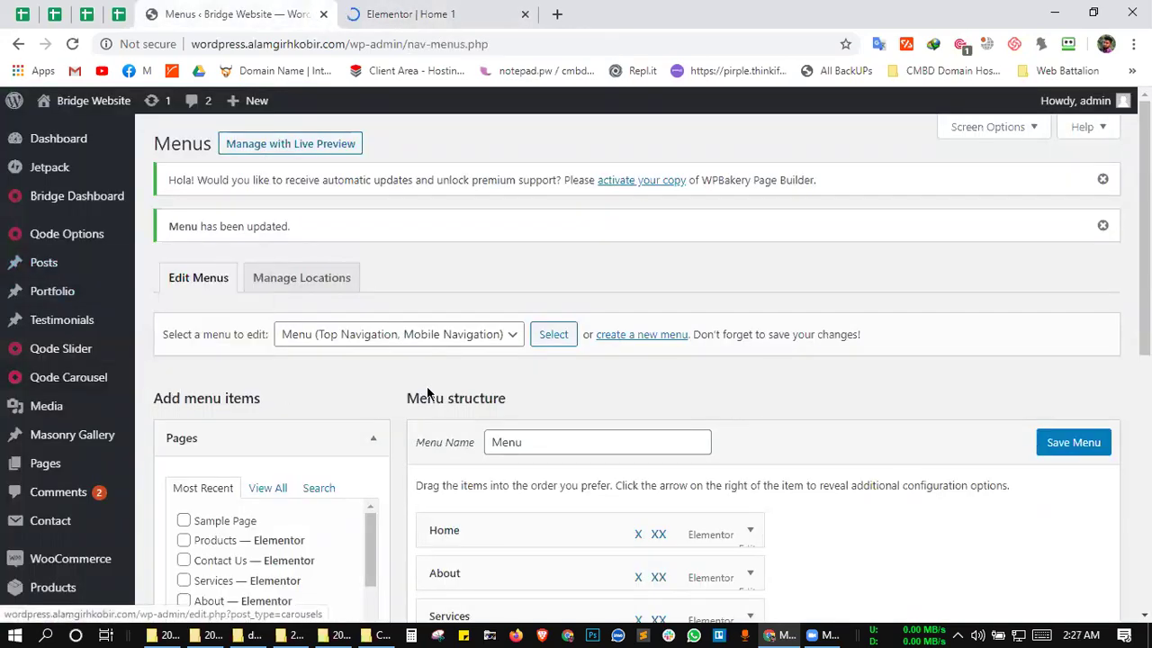
- Look through the recent pages that can be added to the menu and review the current menu structure and settings
scroll(268, 335, "down", 3)
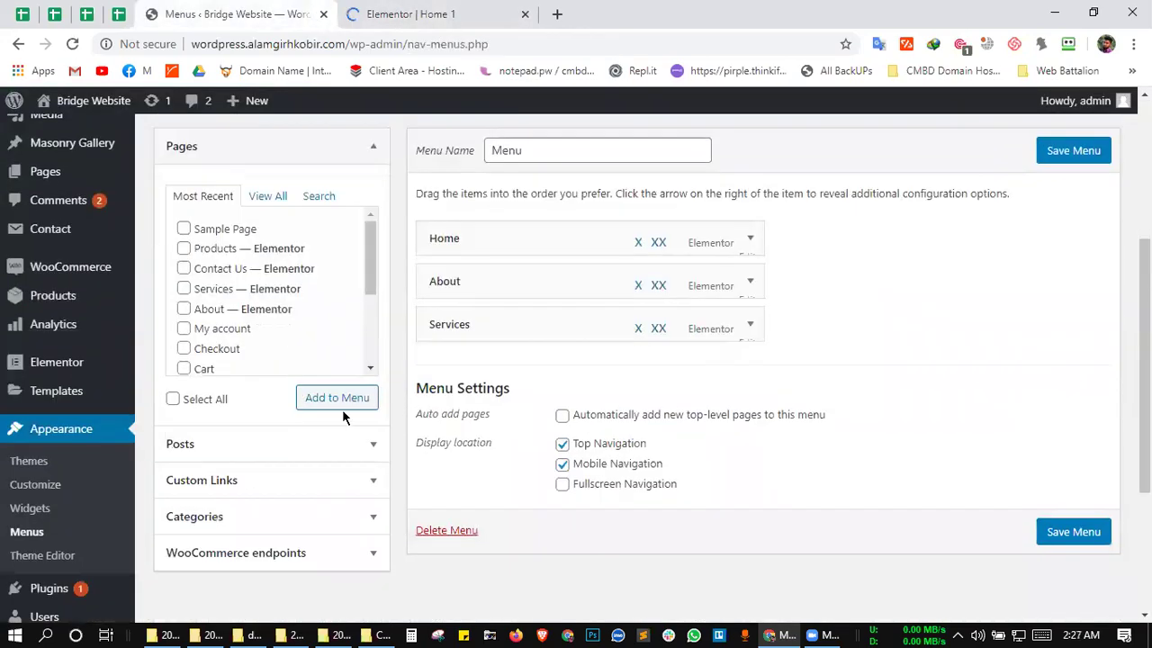
scroll(241, 407, "up", 1)
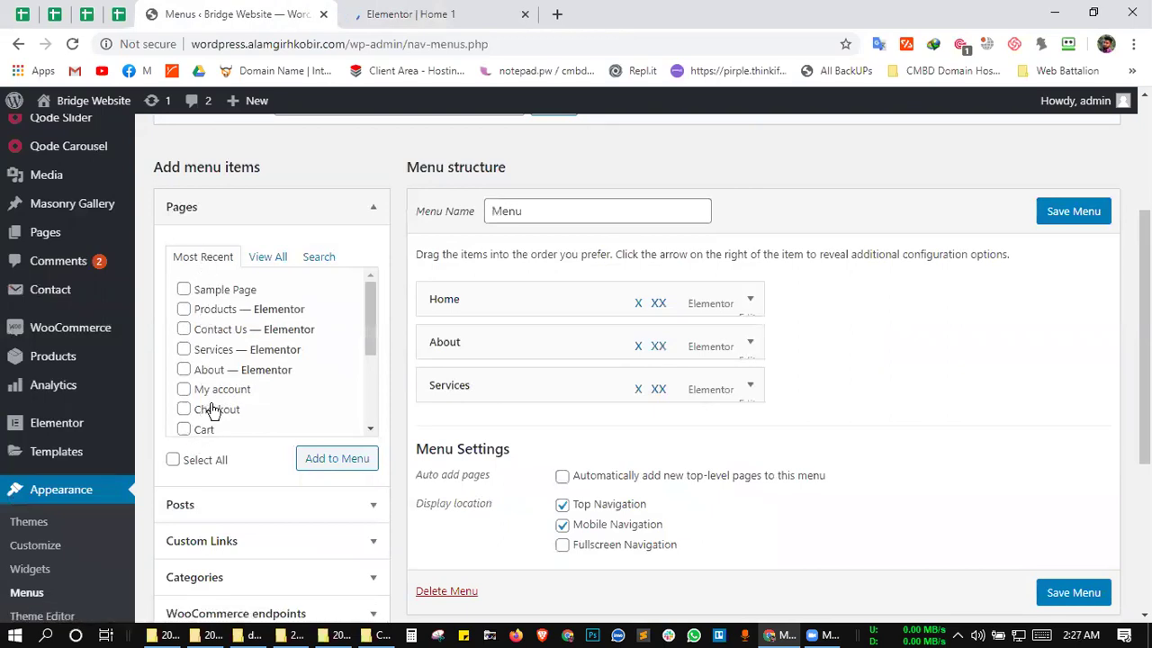
scroll(212, 410, "down", 3)
scroll(212, 405, "up", 1)
scroll(213, 400, "down", 1)
scroll(214, 403, "up", 4)
scroll(300, 351, "down", 3)
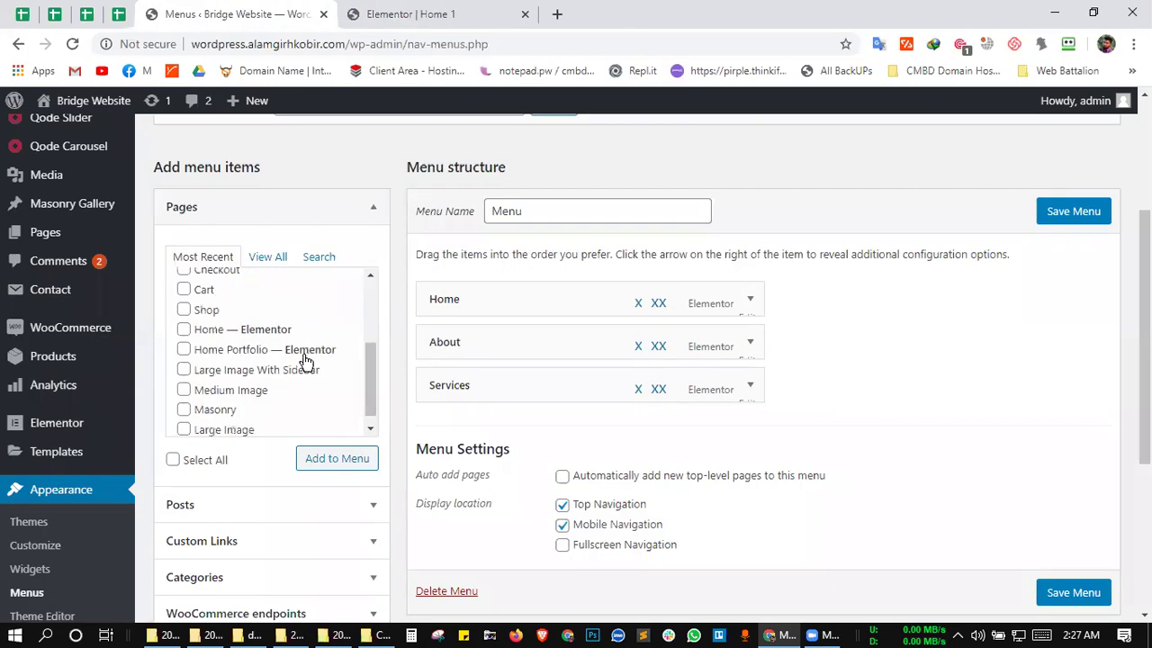
scroll(213, 304, "up", 2)
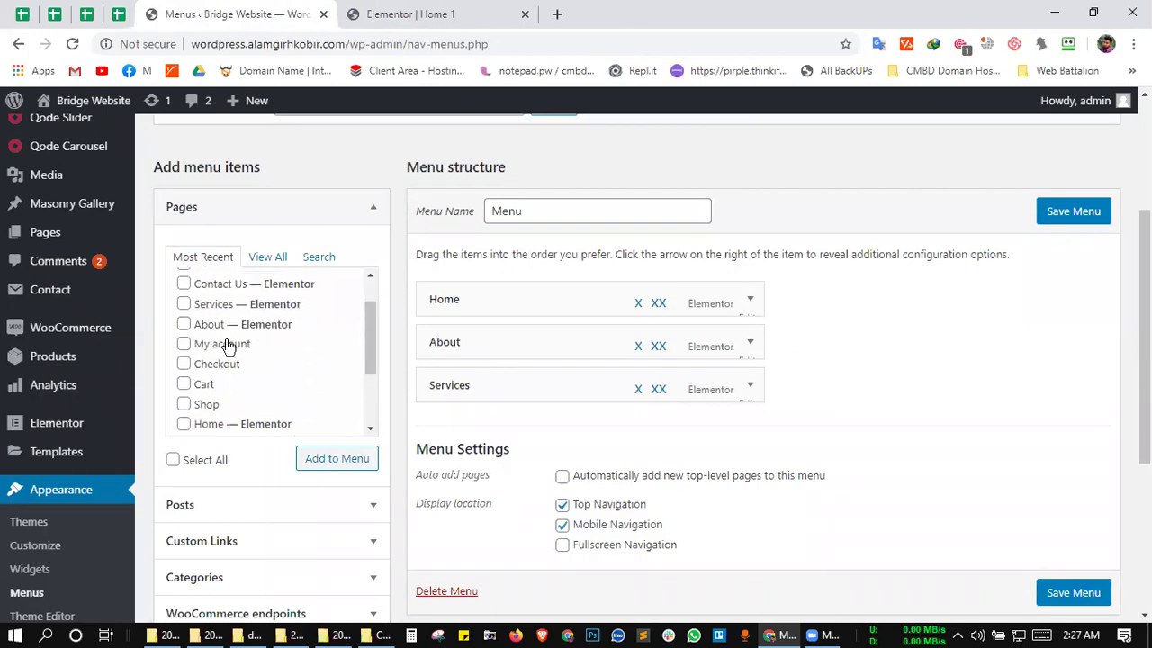
scroll(265, 363, "down", 3)
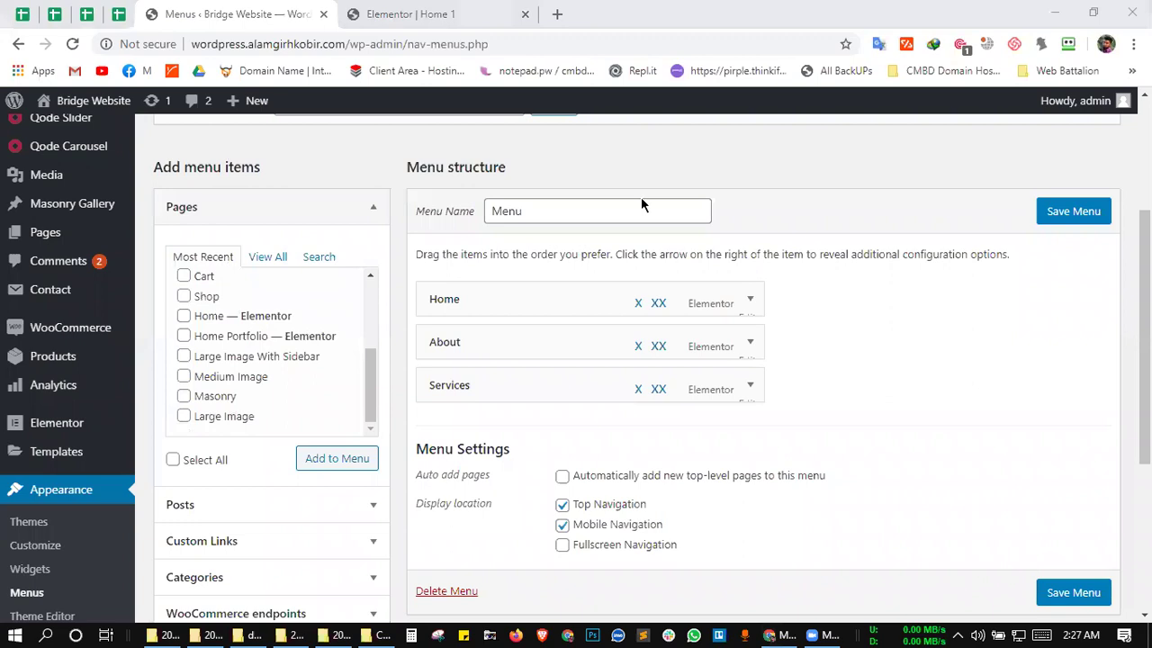
left_click(733, 189)
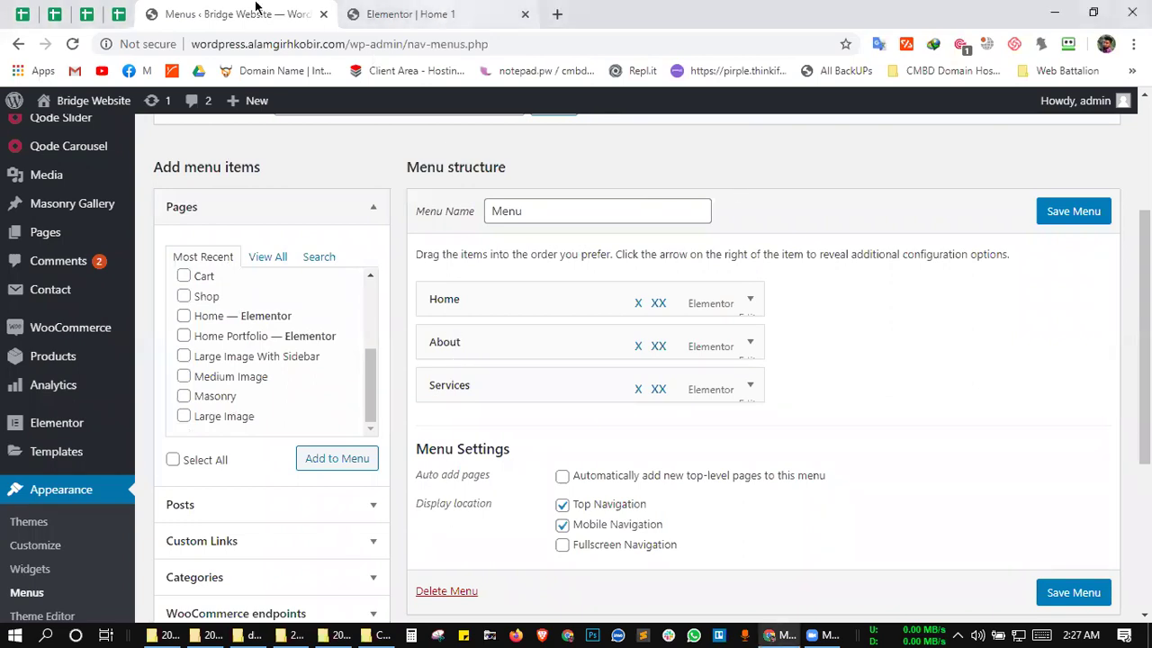
- Inspect the Home 1 page in Elementor, open the WELCOME TO BRIDGE text for editing, and close the editor
key("ctrl+Tab")
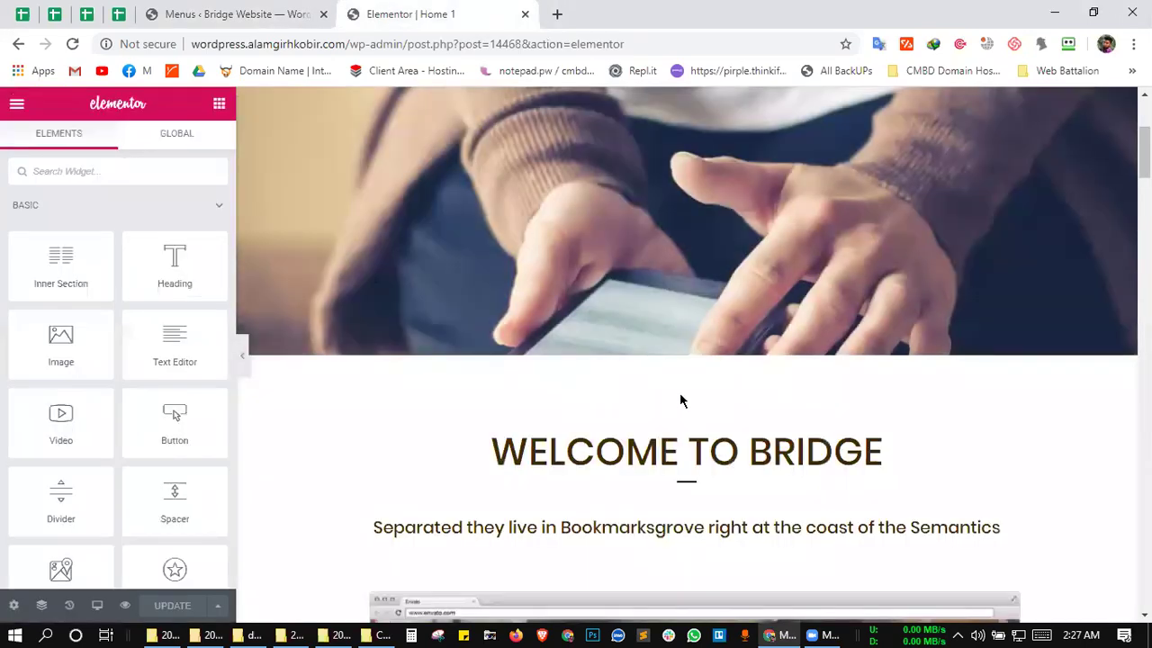
scroll(612, 330, "down", 8)
scroll(557, 414, "up", 3)
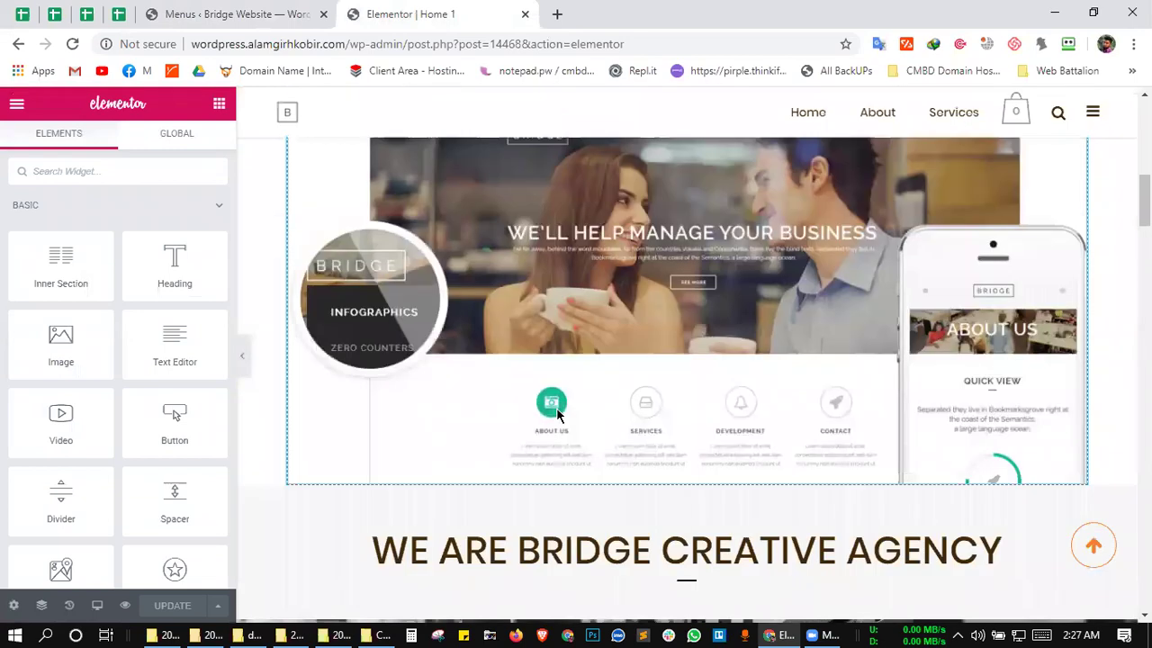
scroll(562, 419, "up", 5)
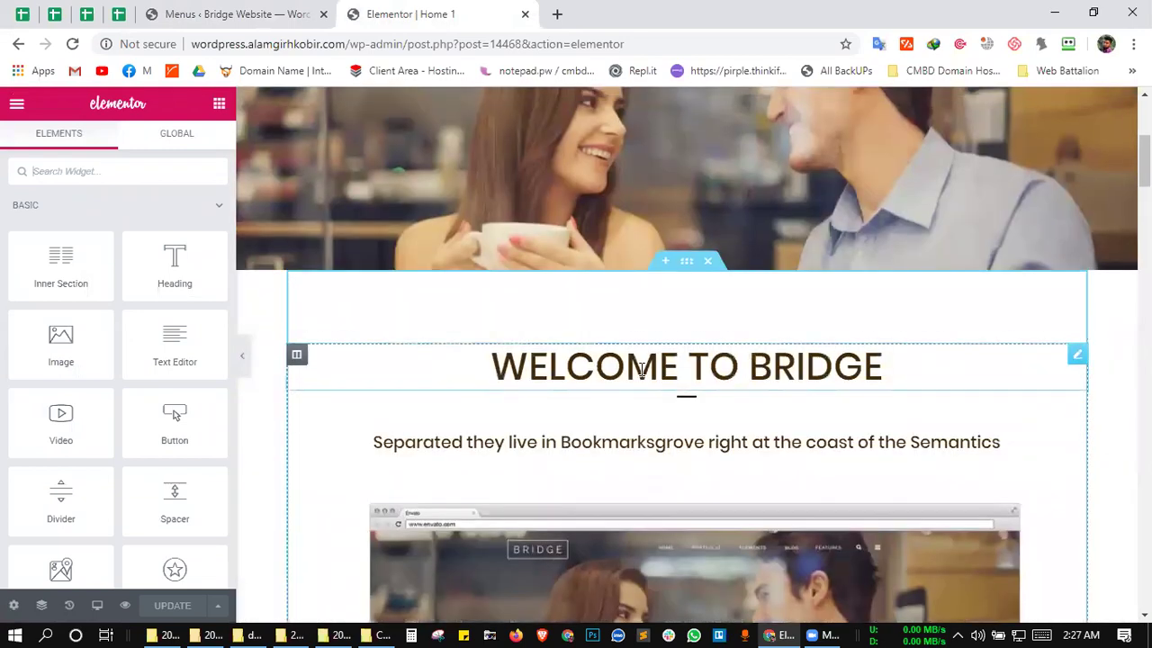
left_click(1077, 356)
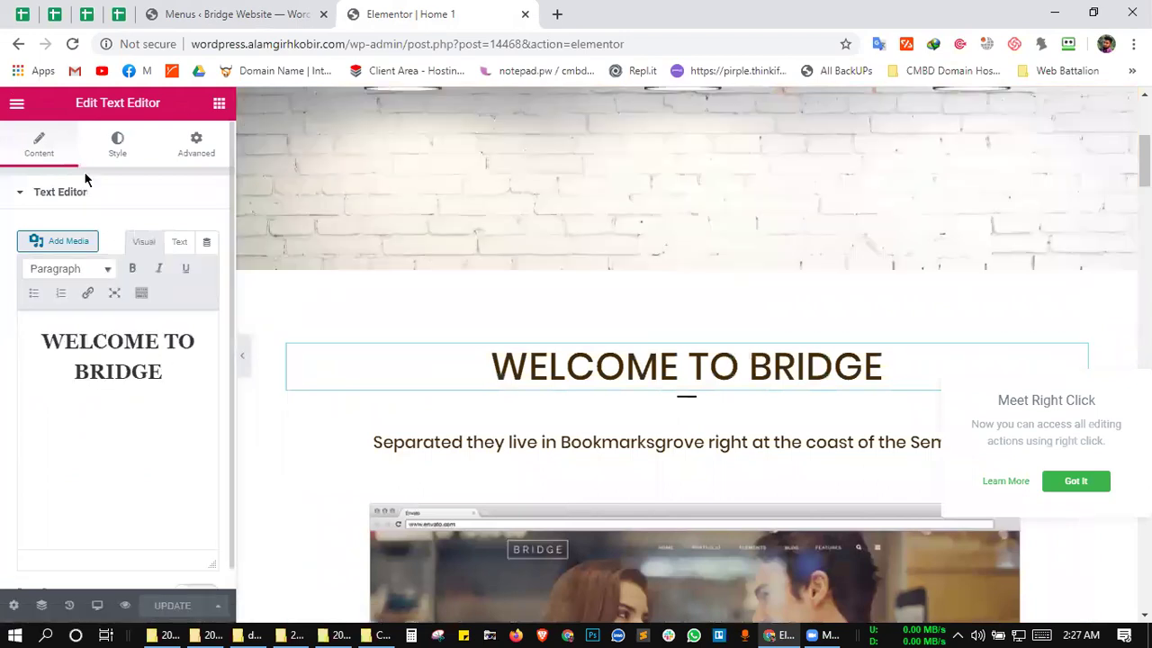
left_click(130, 119)
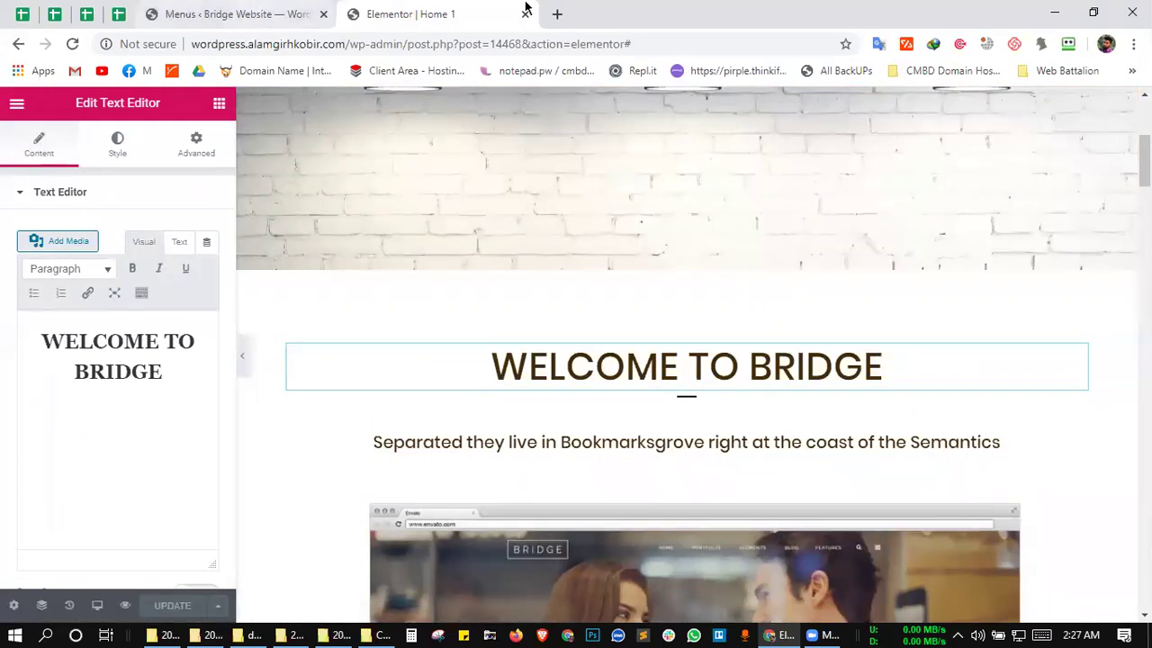
left_click(526, 13)
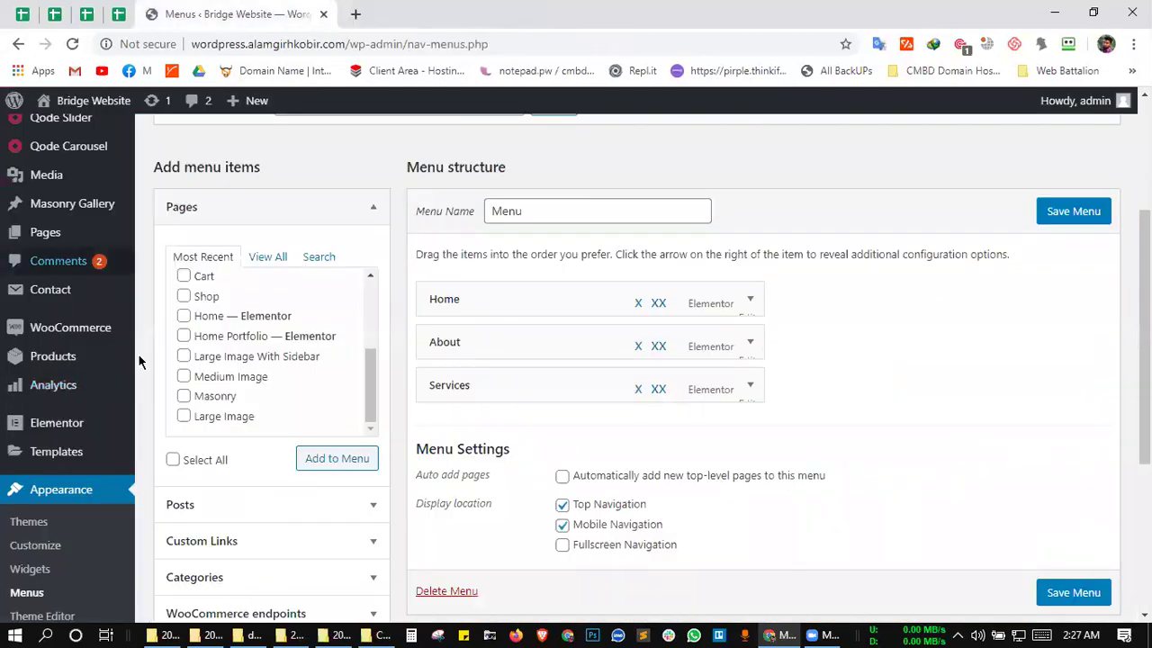
- Look through the WordPress admin navigation entries, including the sections of Qode Options
scroll(135, 396, "up", 3)
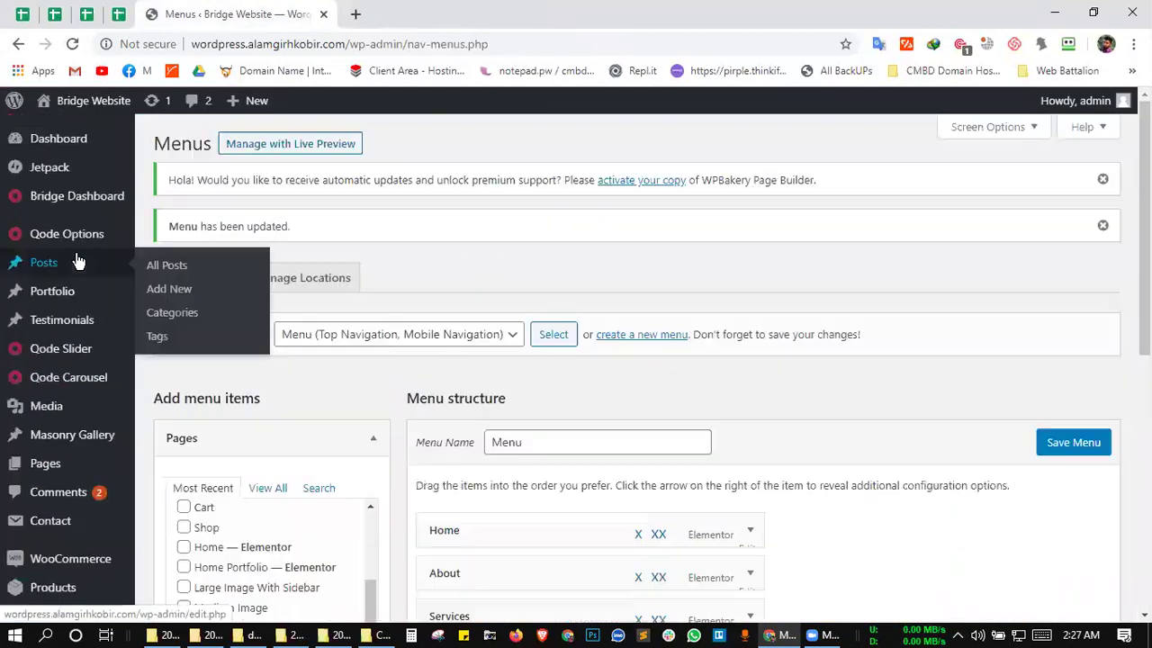
scroll(20, 432, "down", 1)
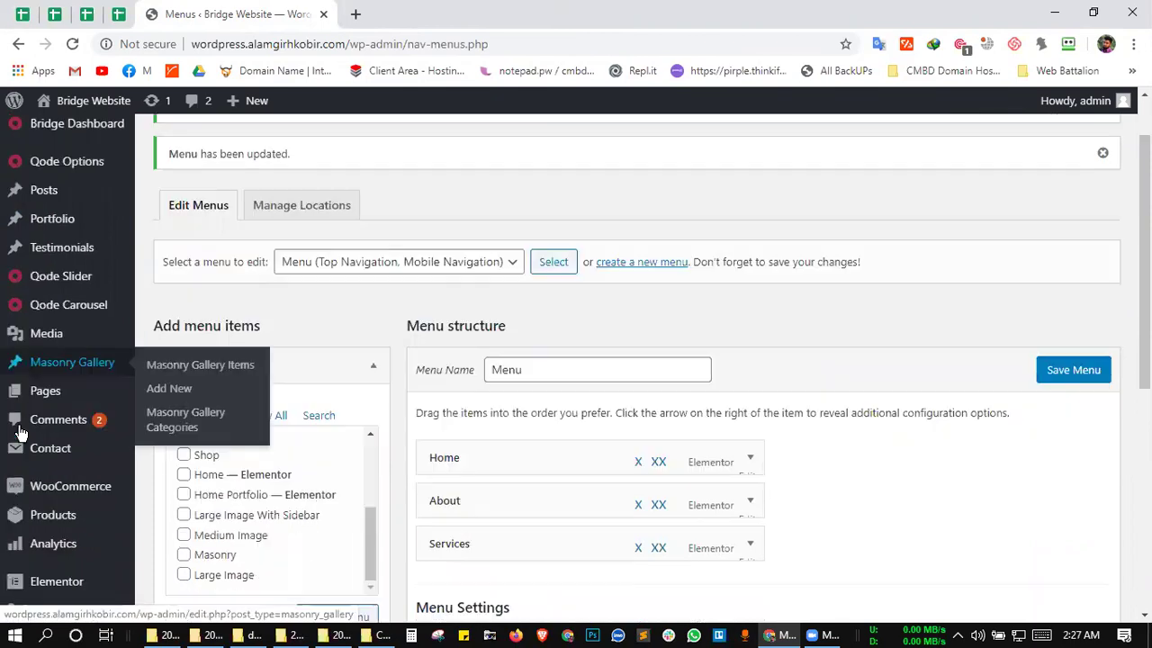
scroll(20, 432, "down", 5)
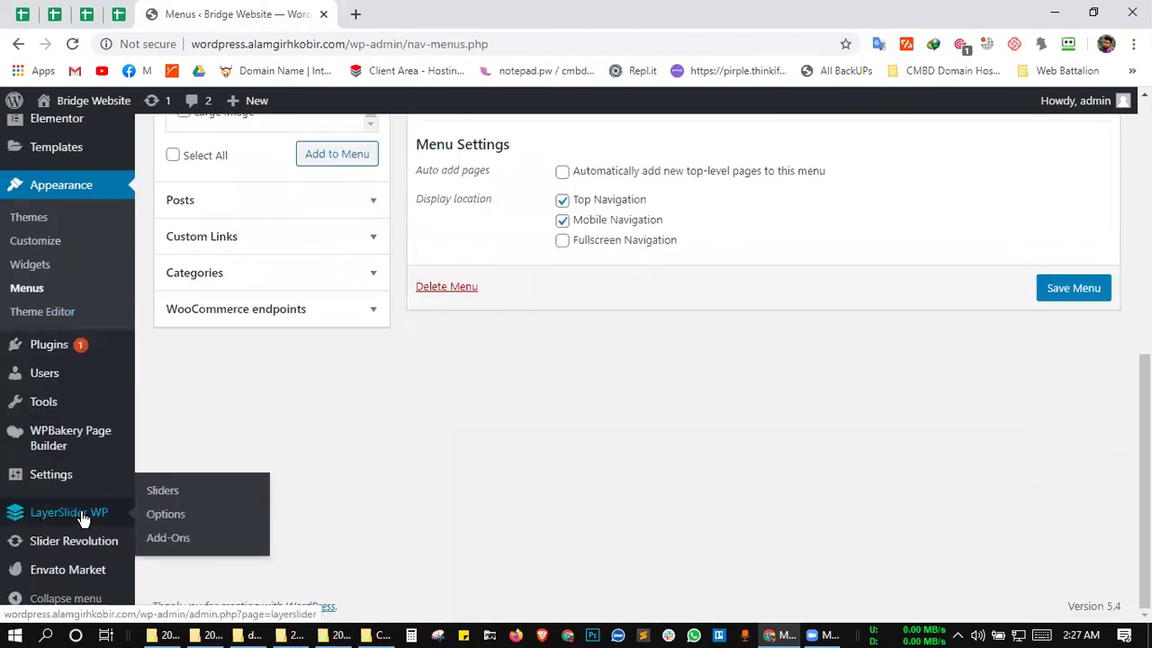
mouse_move(80, 477)
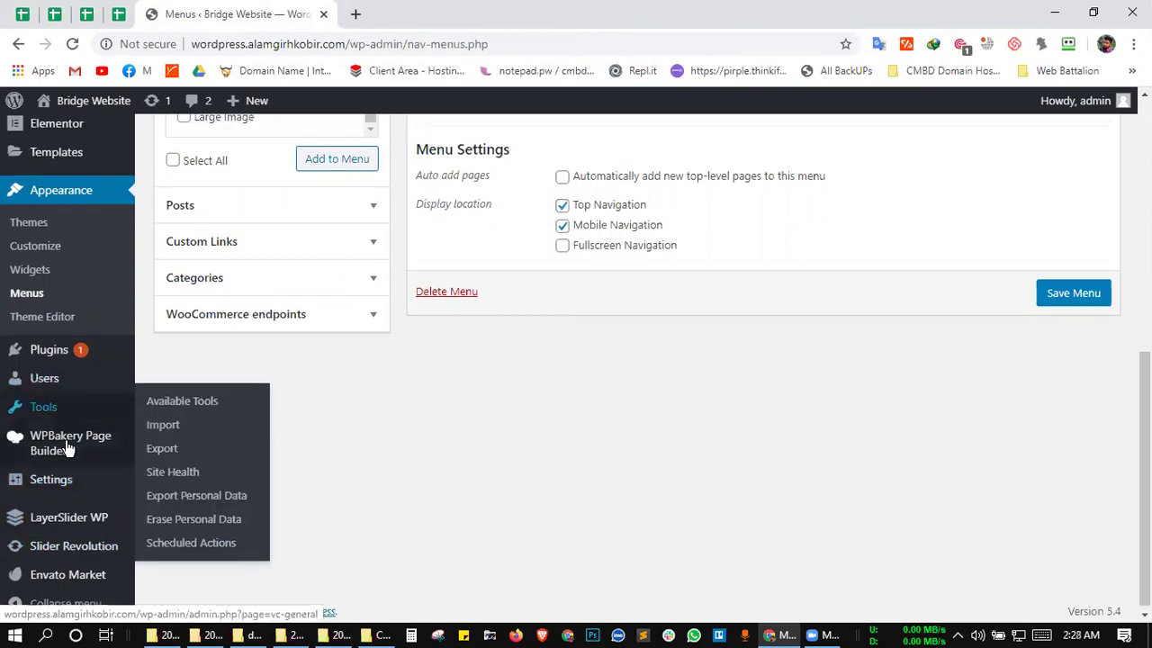
scroll(68, 445, "up", 3)
scroll(94, 93, "up", 3)
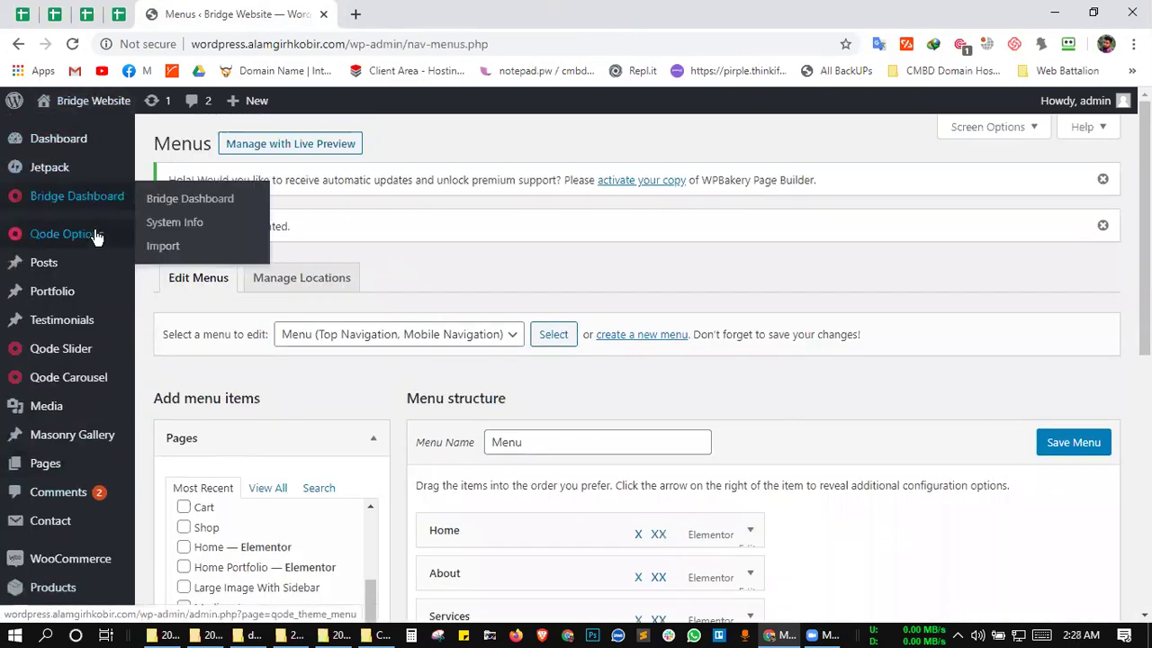
scroll(216, 529, "down", 2)
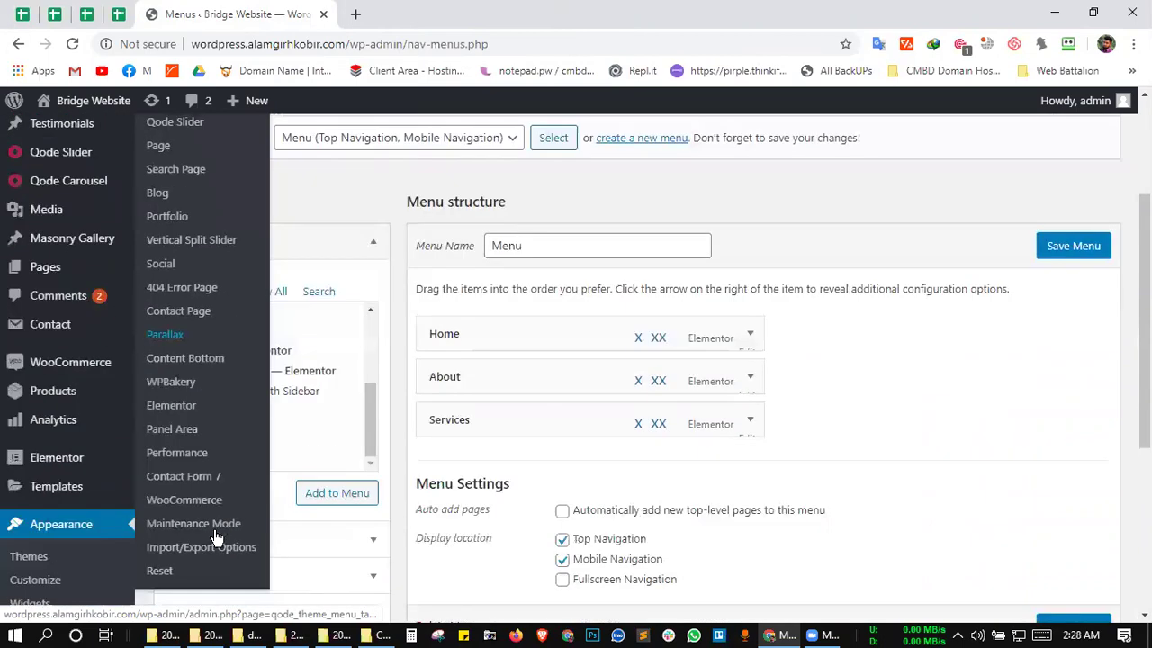
scroll(185, 572, "up", 1)
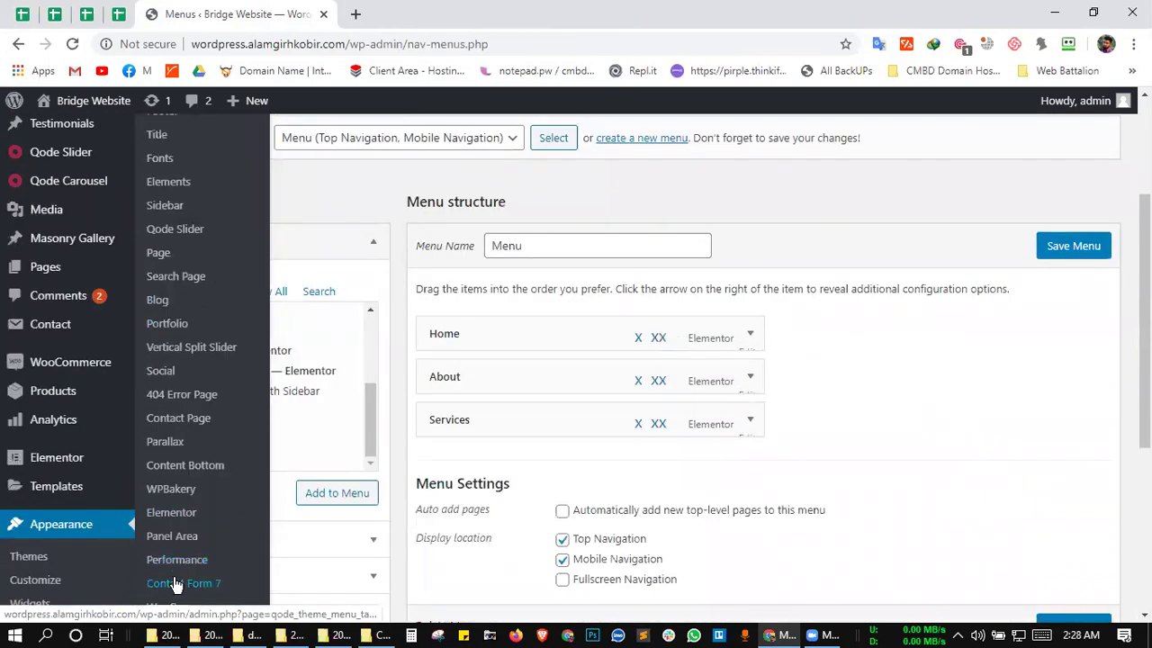
scroll(177, 553, "down", 3)
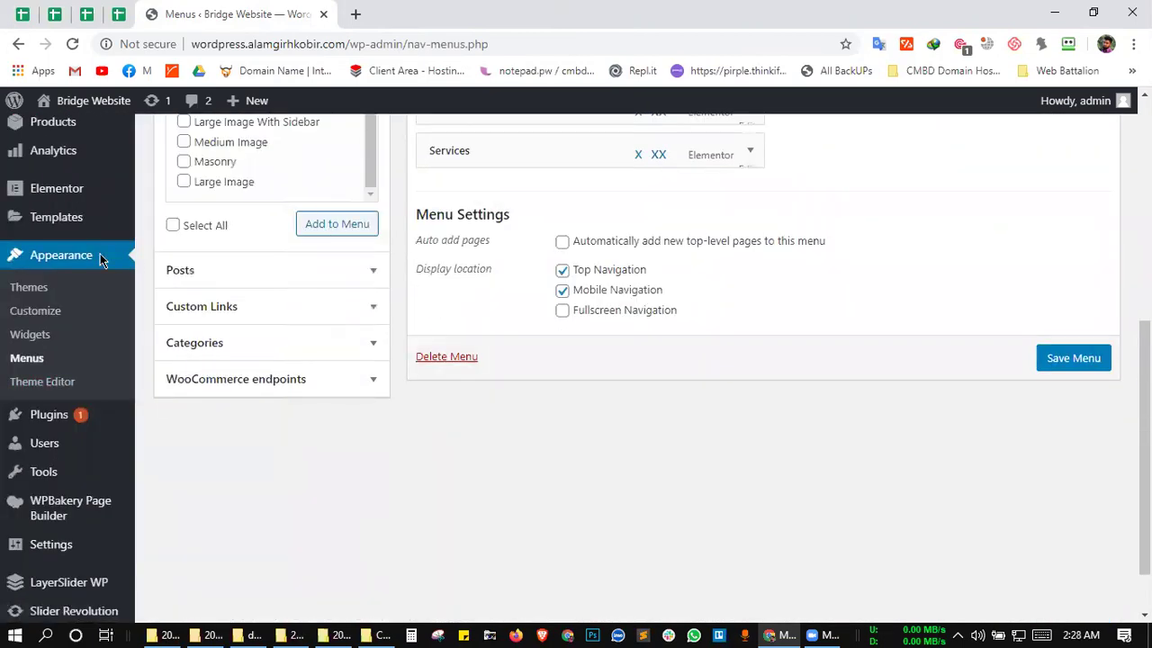
scroll(97, 265, "up", 3)
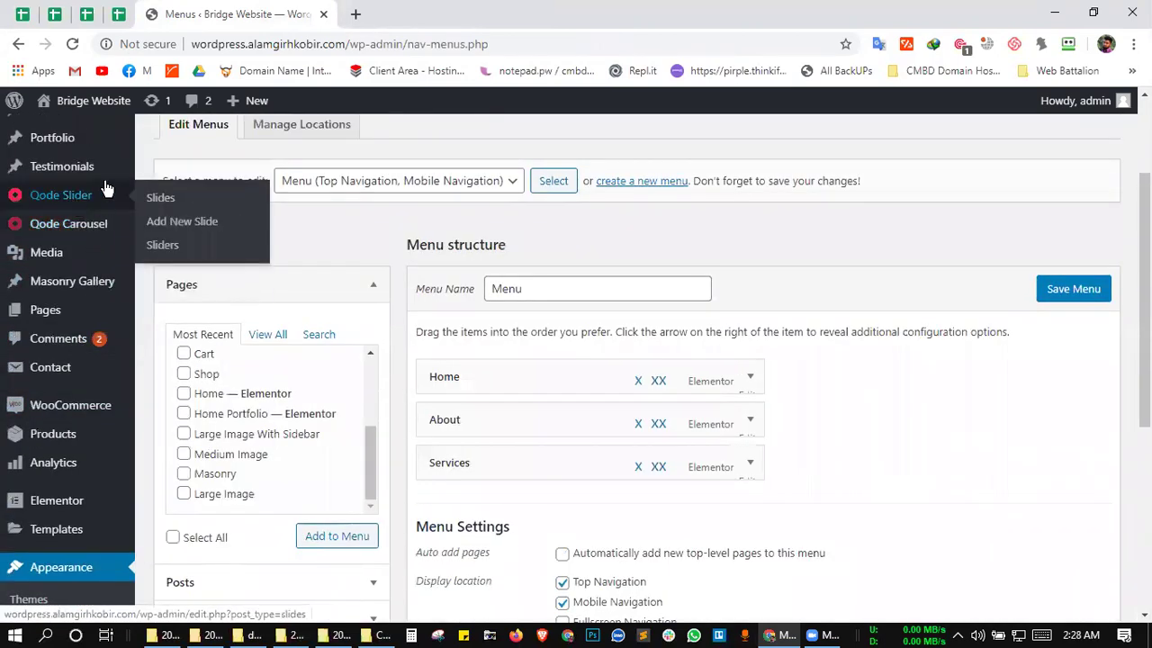
scroll(104, 288, "up", 2)
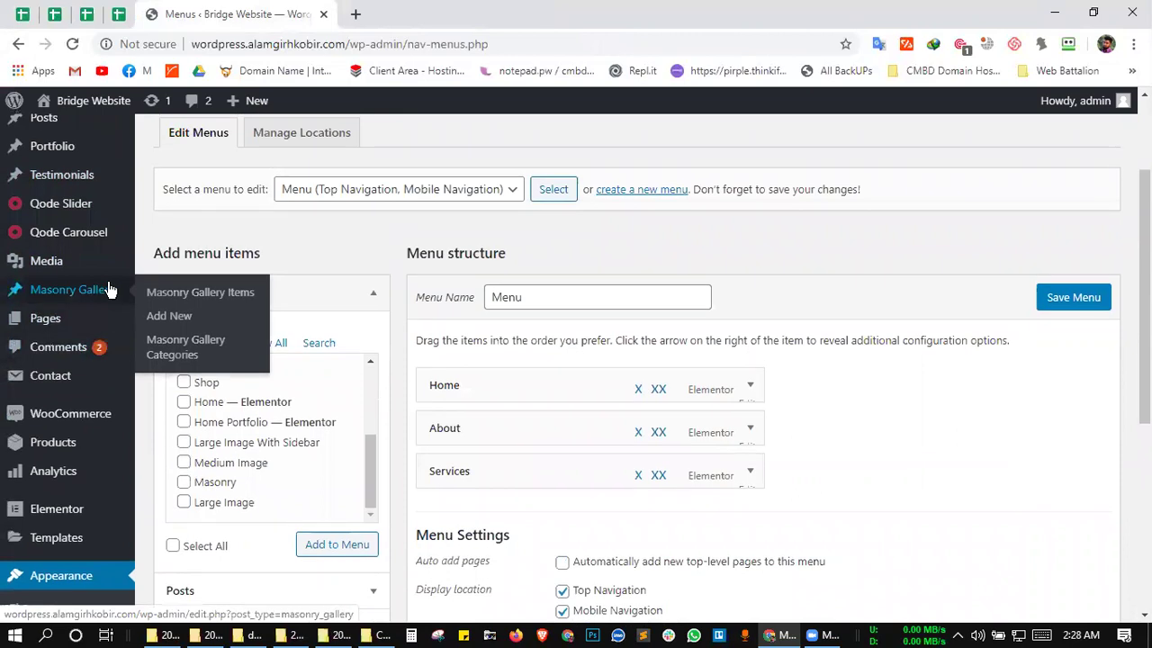
- Open the Reset section of Qode Options and examine the Reset to Defaults setting
mouse_move(105, 235)
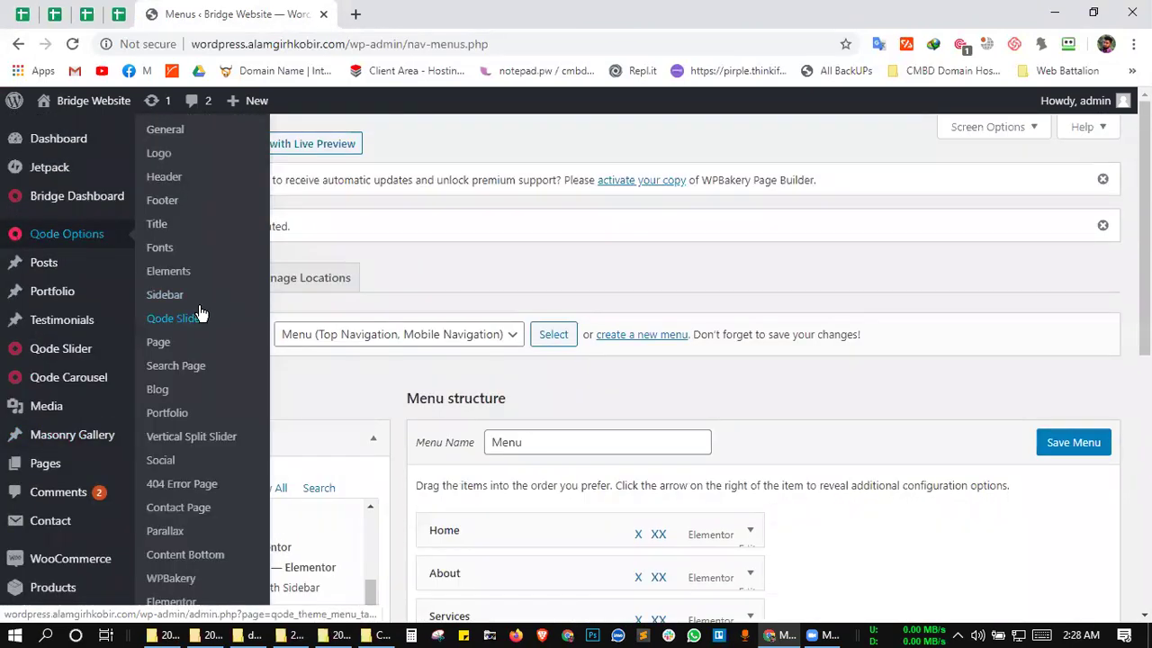
scroll(200, 313, "down", 2)
left_click(159, 573)
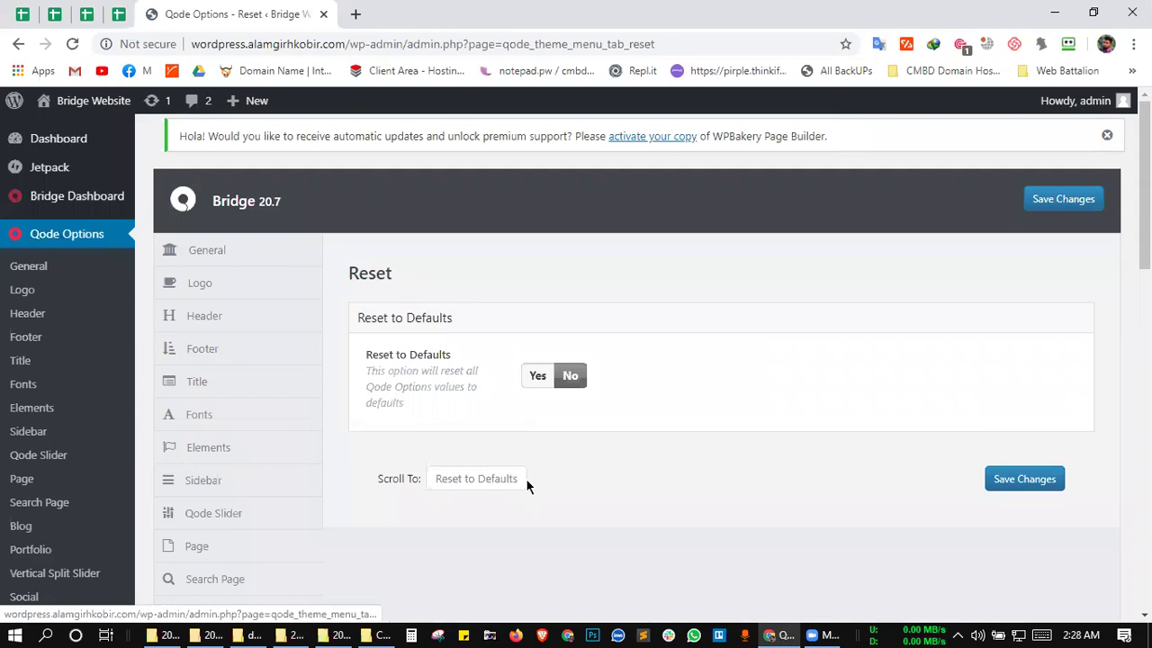
scroll(471, 353, "down", 2)
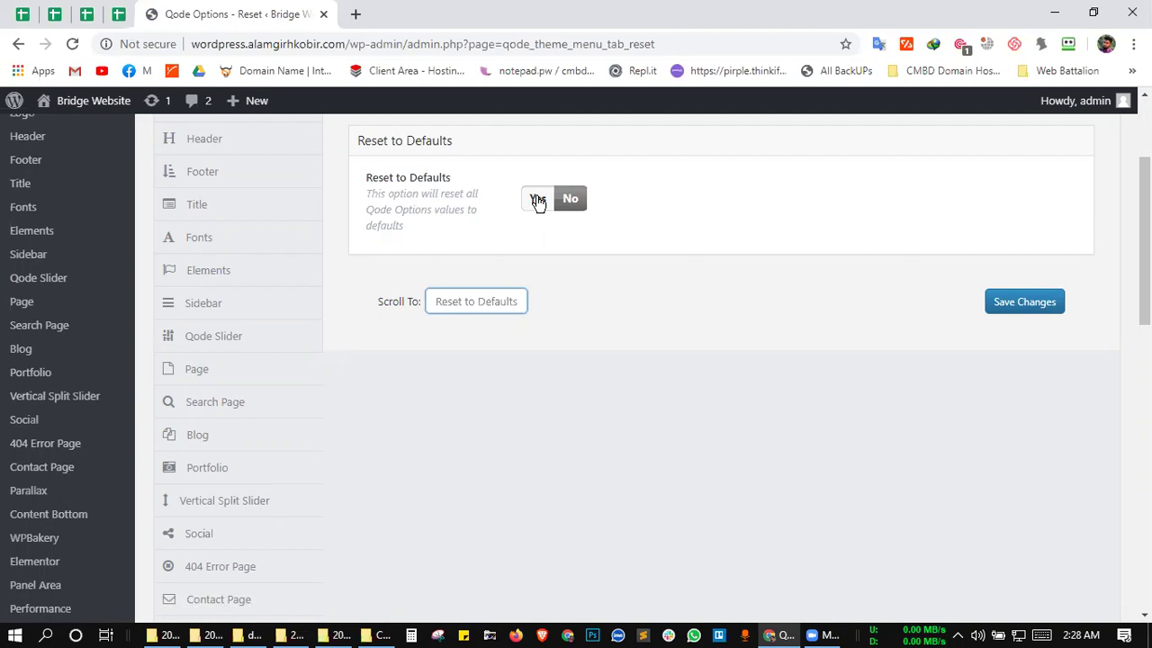
scroll(538, 200, "up", 3)
- Leave the Qode Options reset page and open the page for adding new plugins
scroll(537, 201, "down", 7)
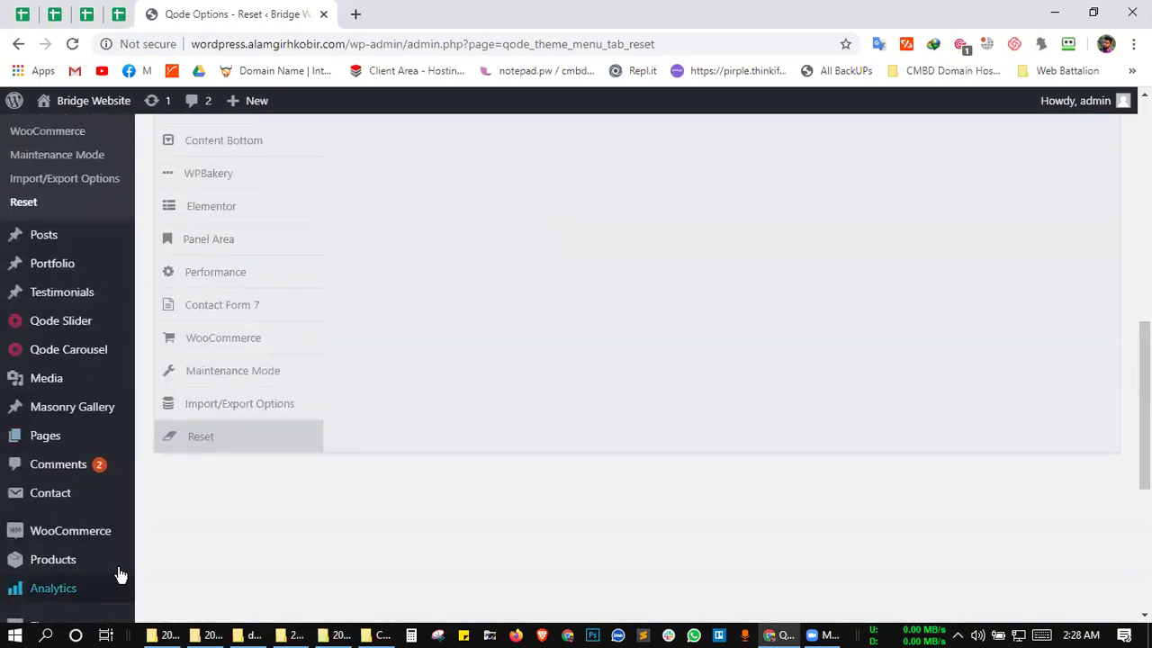
scroll(122, 535, "down", 4)
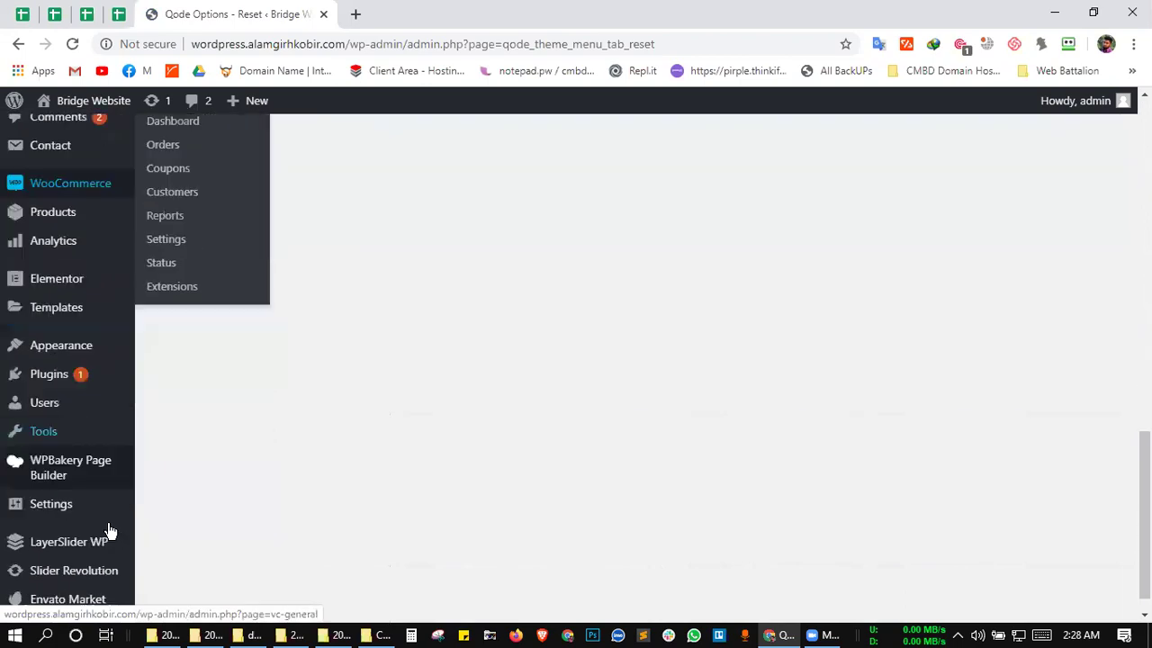
mouse_move(103, 351)
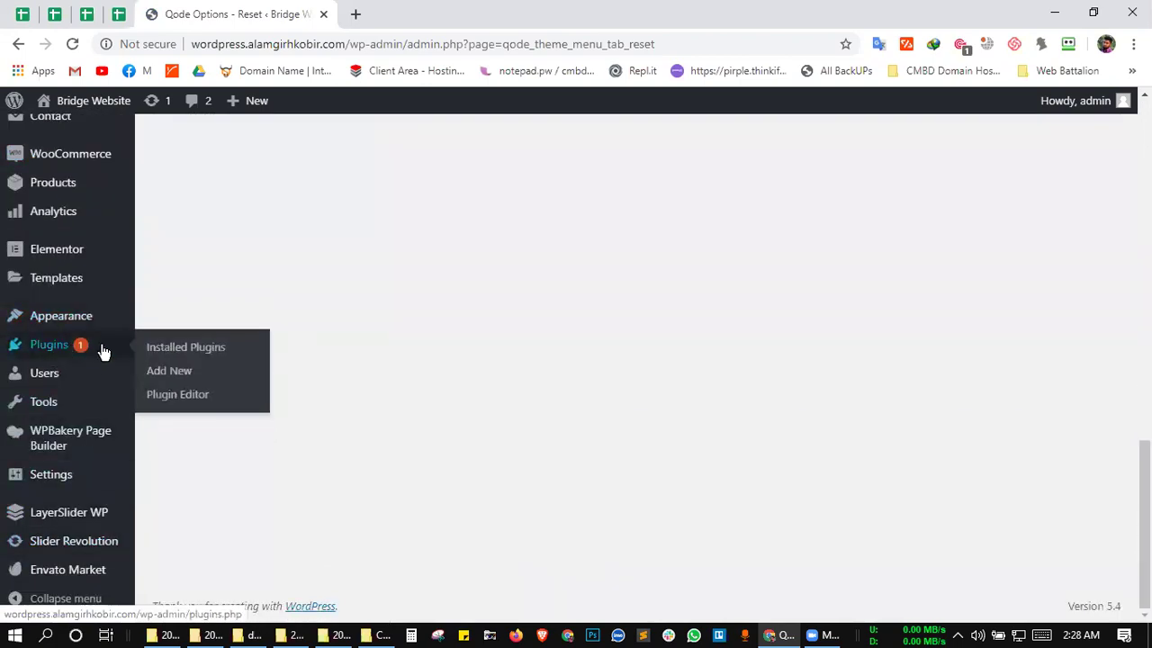
left_click(168, 371)
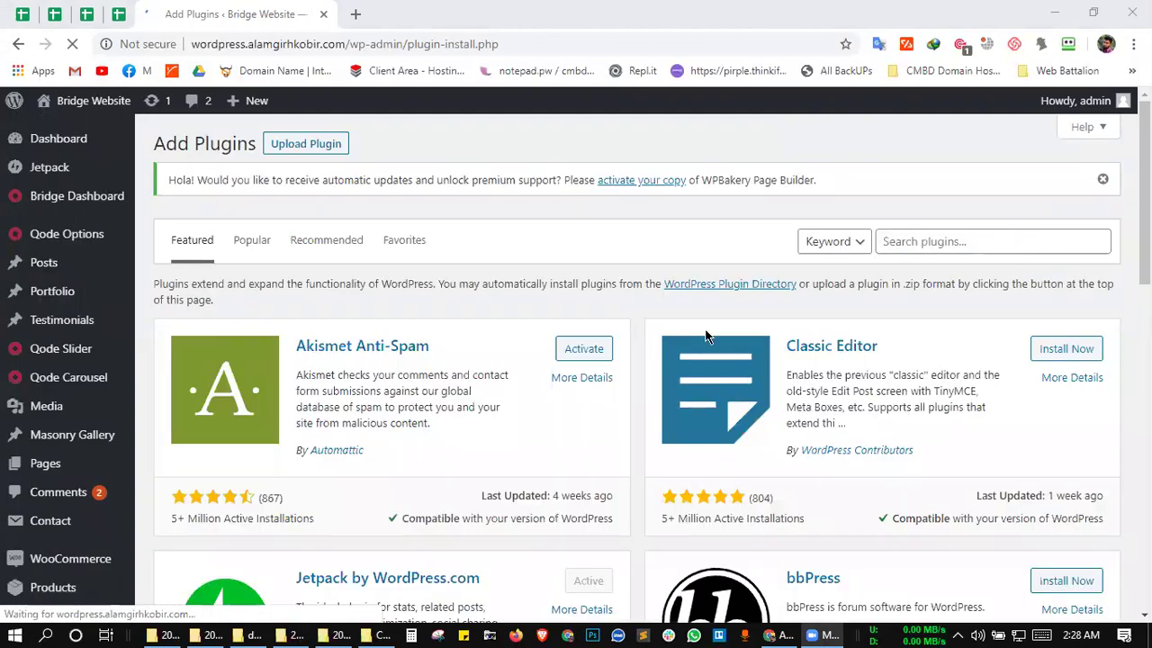
- Search the plugin directory for "reset", then install and activate the Advanced WordPress Reset plugin
left_click(951, 241)
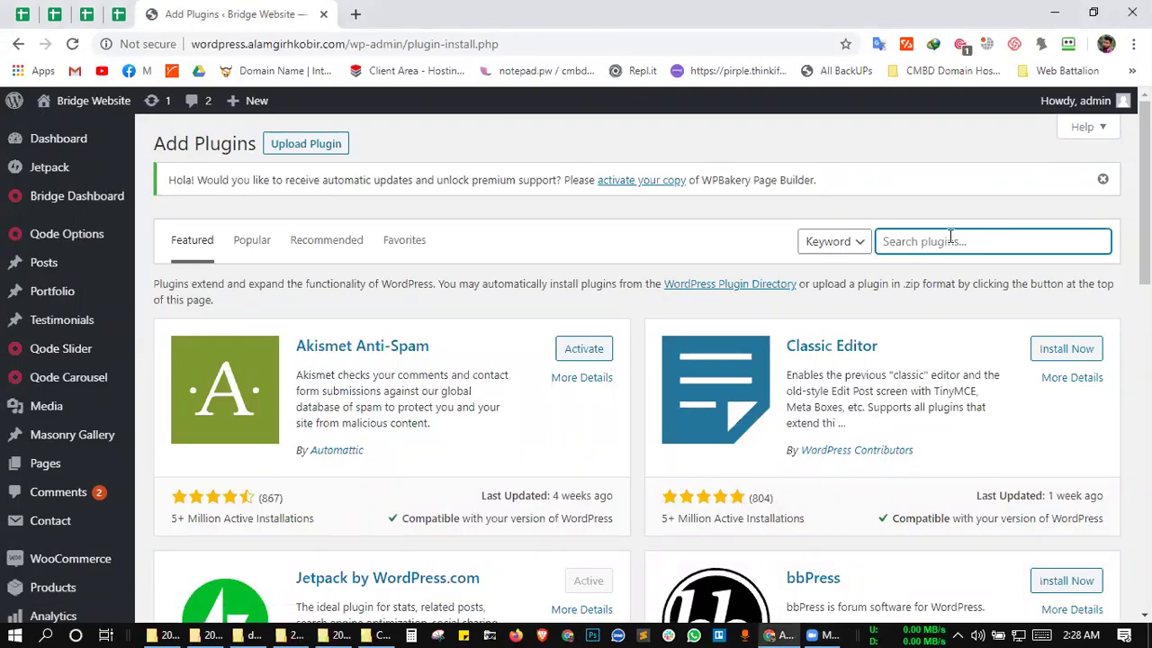
type("al")
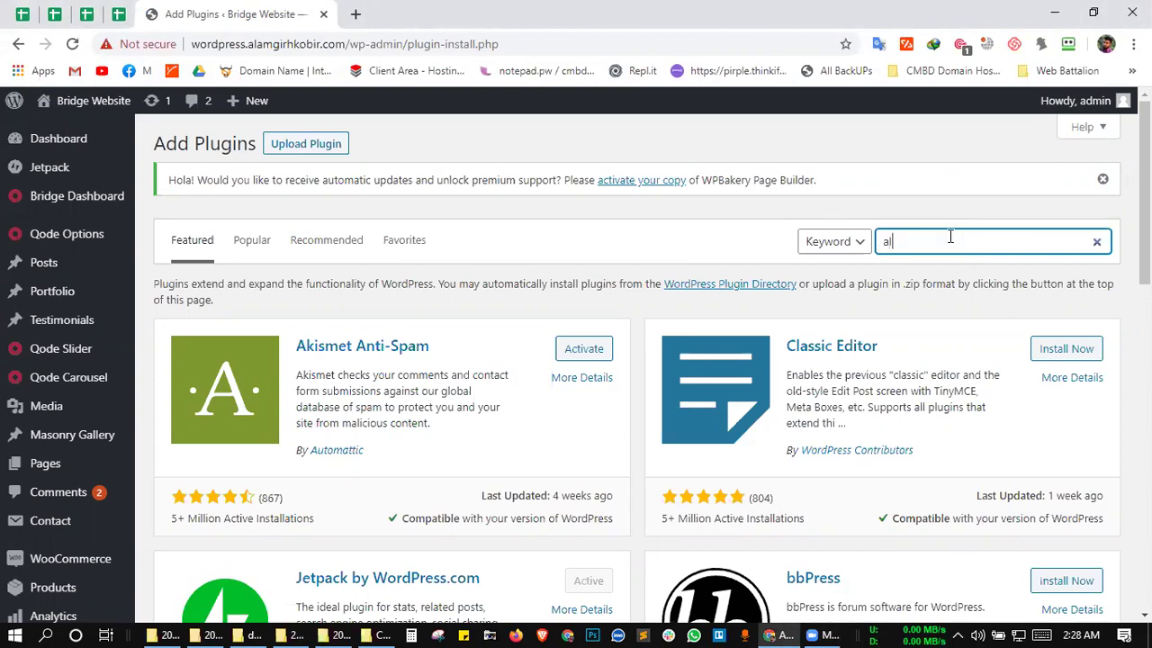
key("BackSpace")
key("BackSpace")
type("reset")
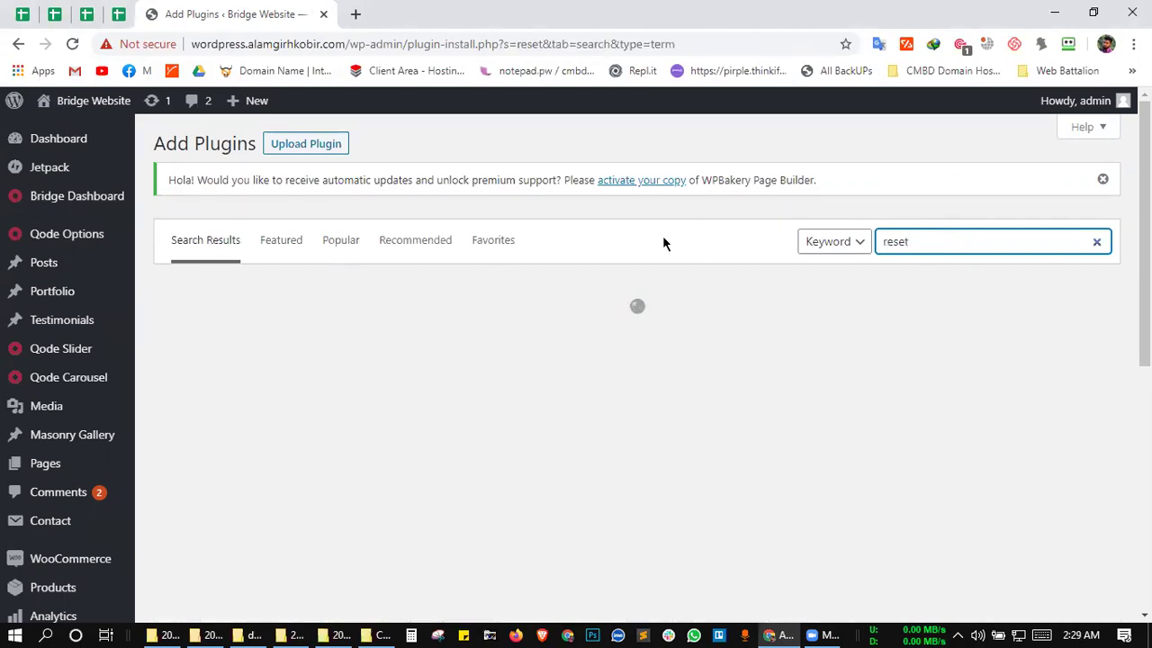
left_click(573, 206)
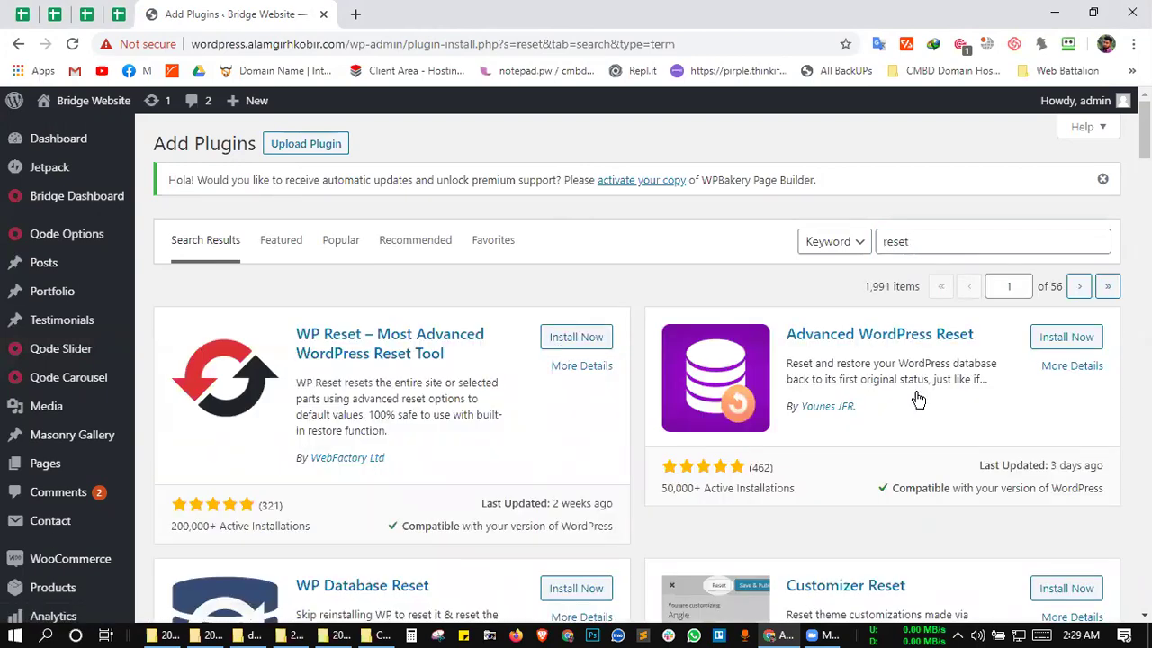
left_click(1067, 332)
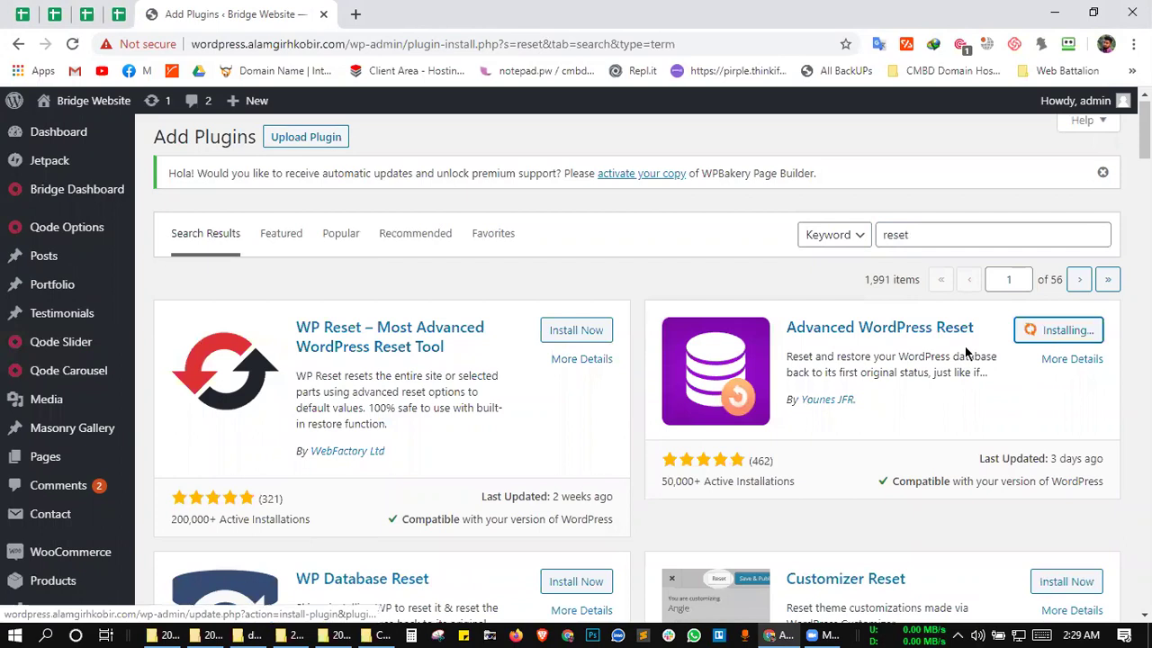
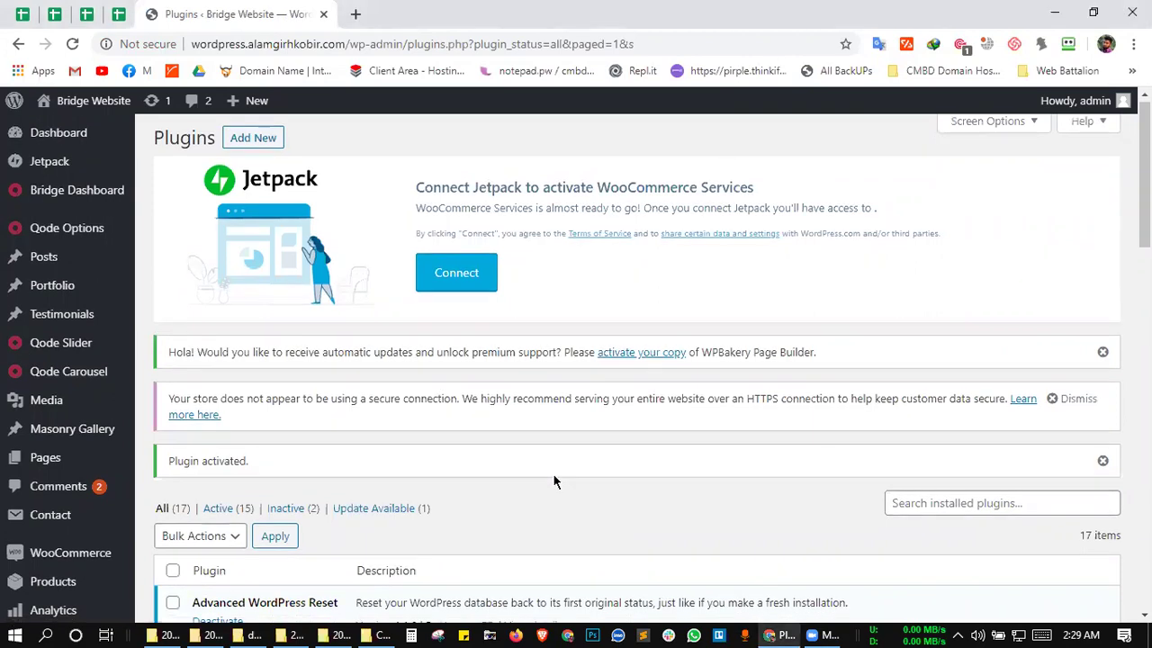
- Look through the installed plugins list, from Advanced WordPress Reset to WPBakery Page Builder, and check the available Settings entries
scroll(552, 472, "down", 1)
scroll(301, 357, "down", 2)
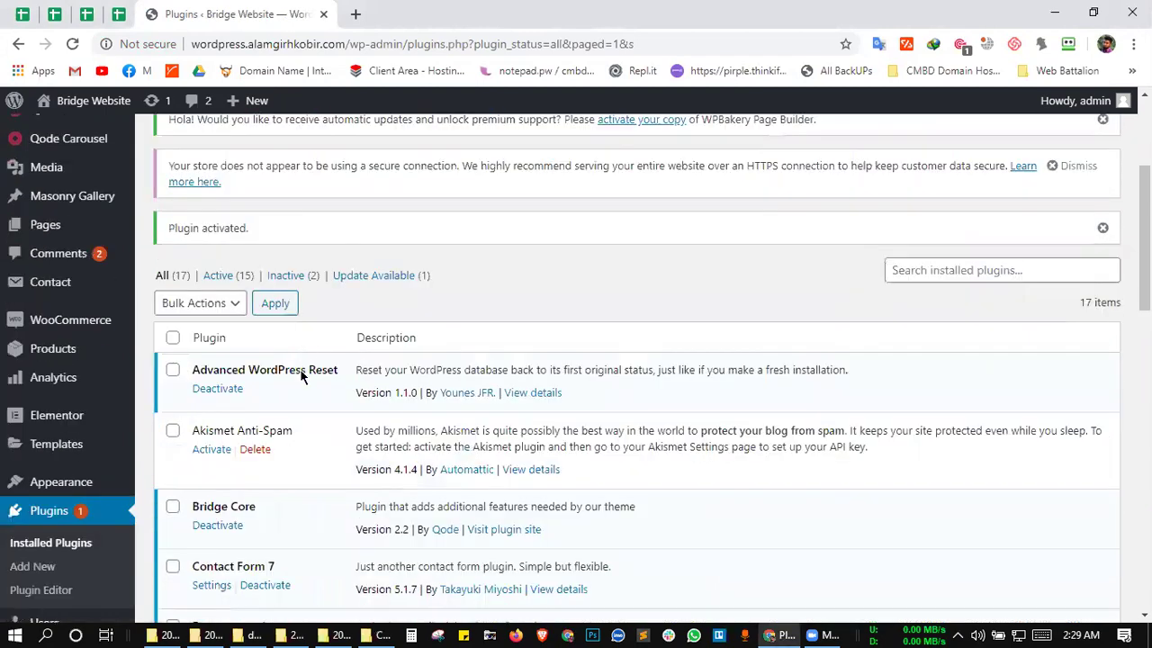
scroll(301, 376, "down", 2)
scroll(108, 513, "down", 1)
scroll(82, 551, "down", 1)
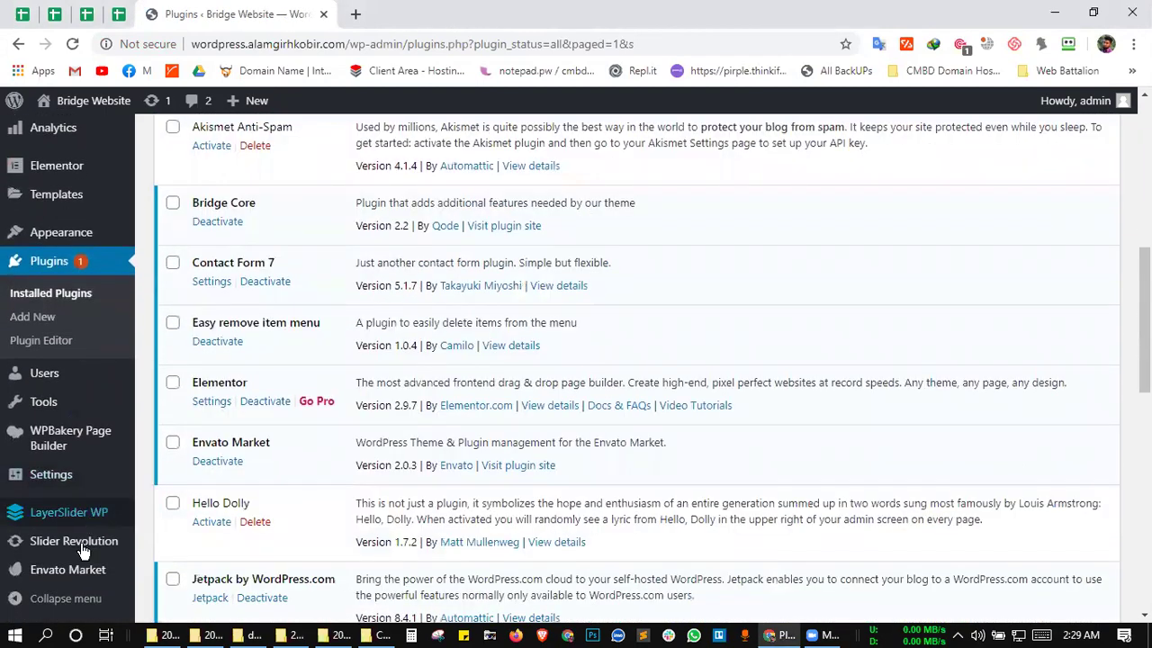
scroll(83, 550, "down", 2)
scroll(78, 571, "down", 4)
mouse_move(69, 477)
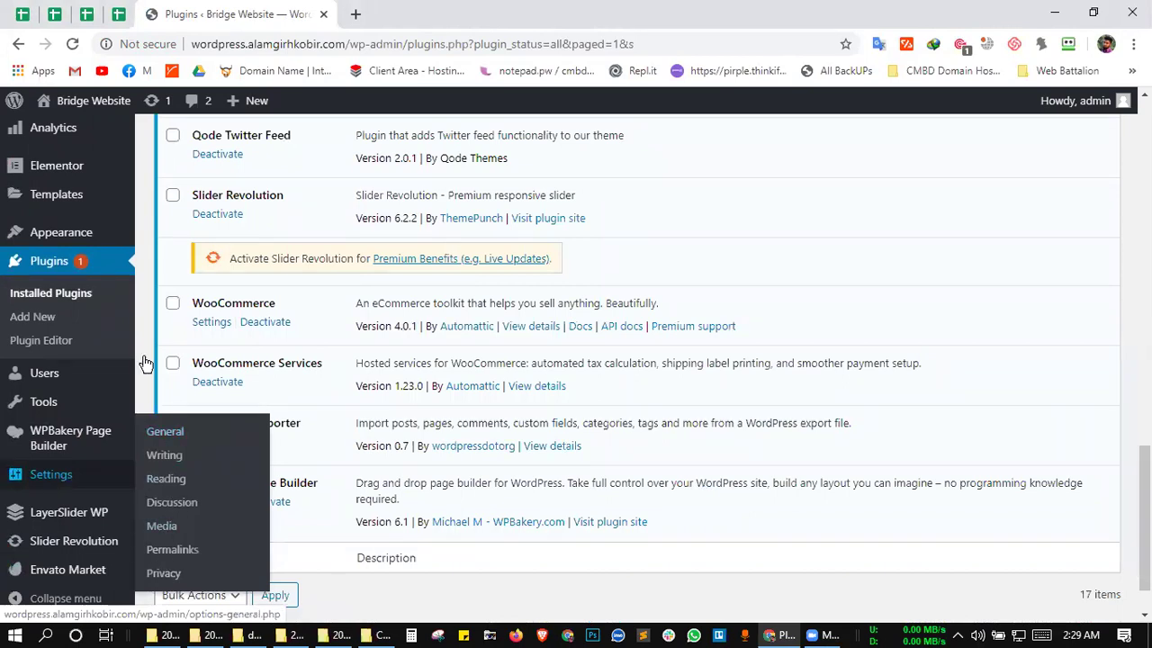
scroll(371, 325, "up", 1)
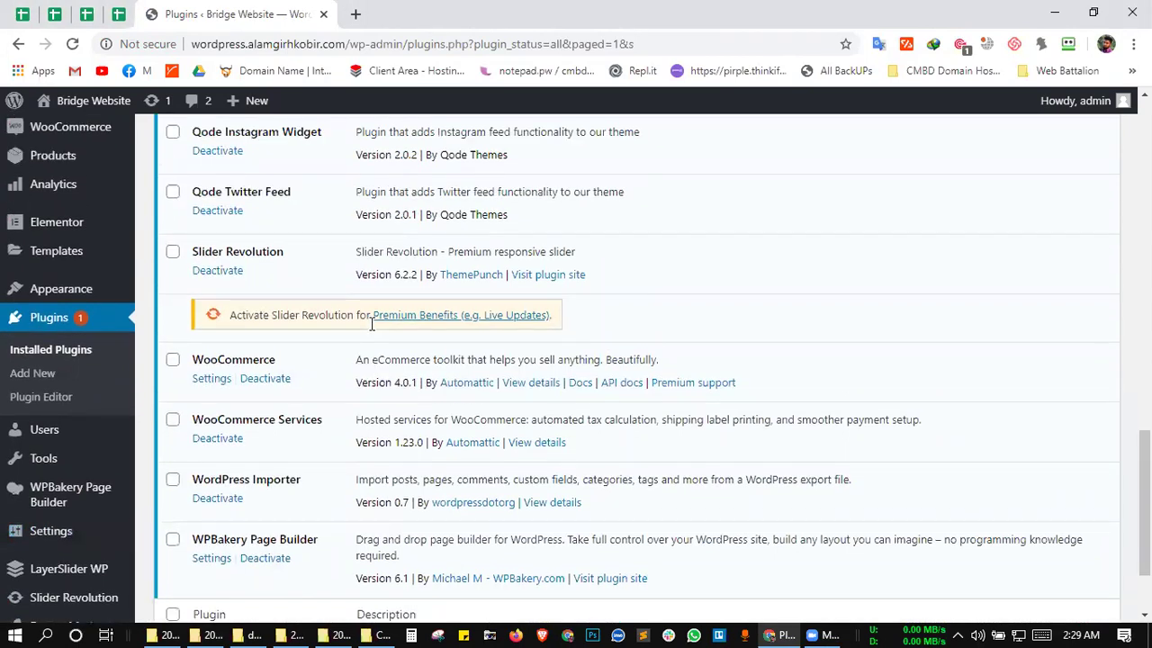
scroll(373, 325, "up", 3)
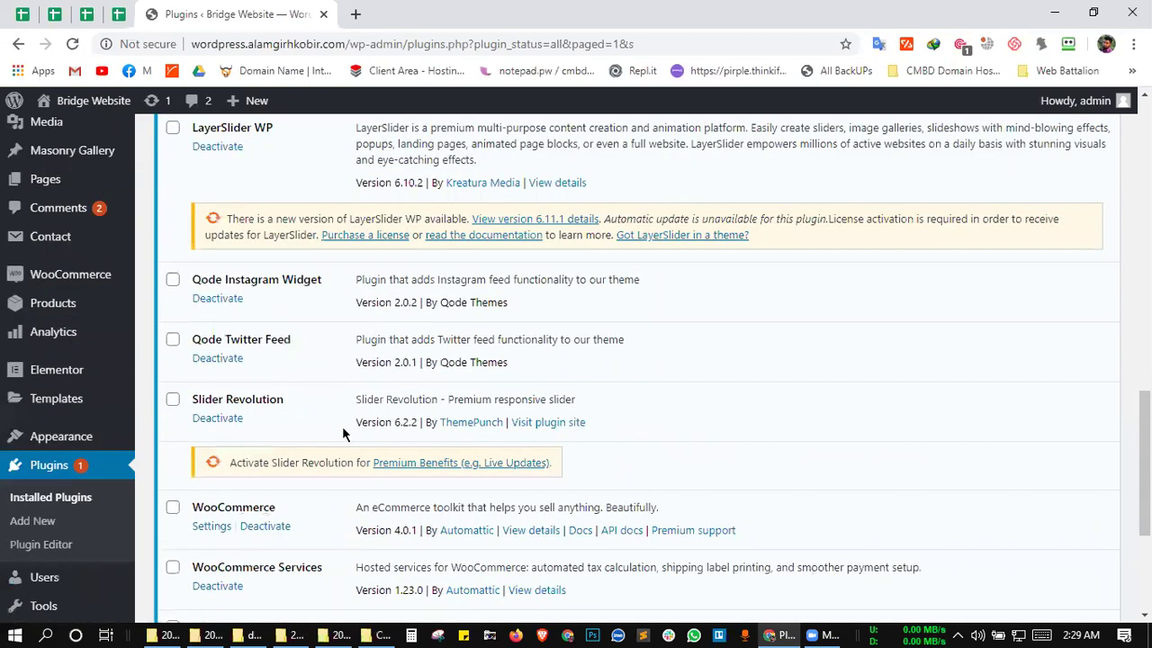
scroll(342, 434, "up", 5)
scroll(341, 435, "up", 4)
scroll(341, 435, "down", 1)
scroll(341, 435, "down", 1)
scroll(340, 433, "down", 1)
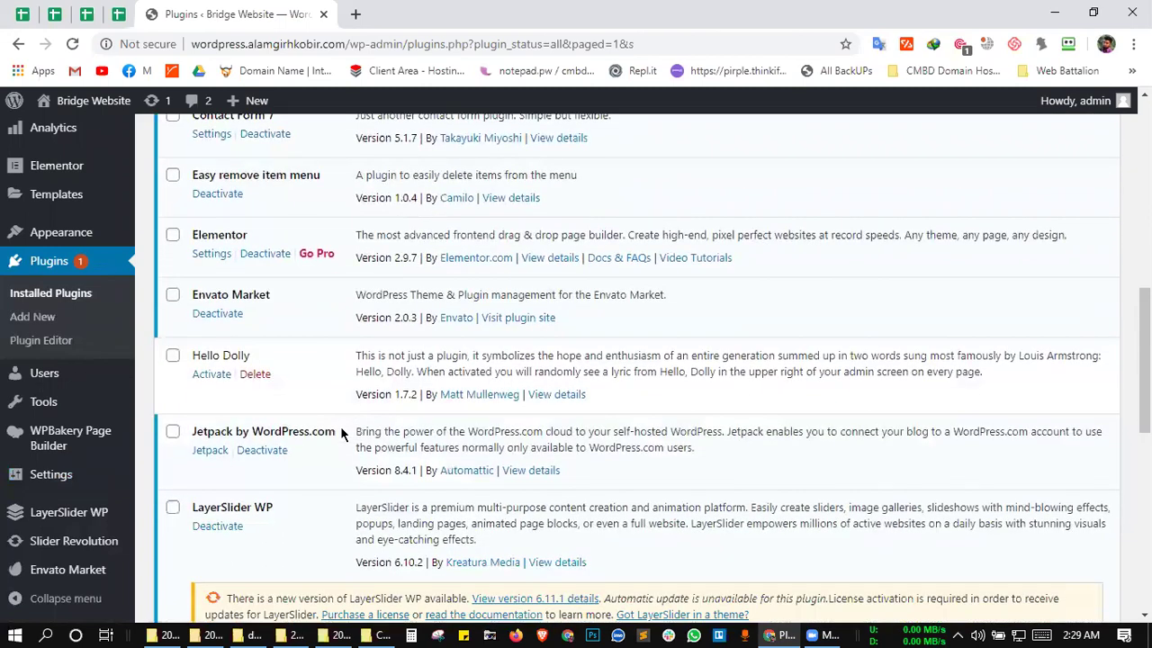
scroll(341, 434, "down", 3)
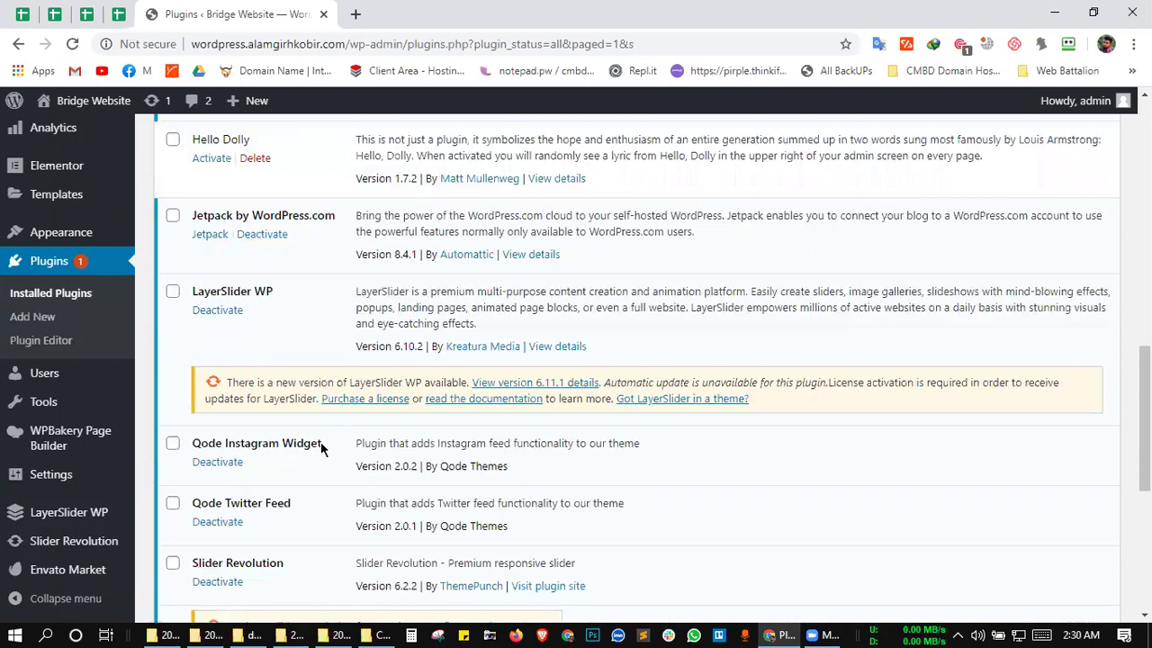
scroll(314, 411, "up", 1)
scroll(314, 411, "up", 1)
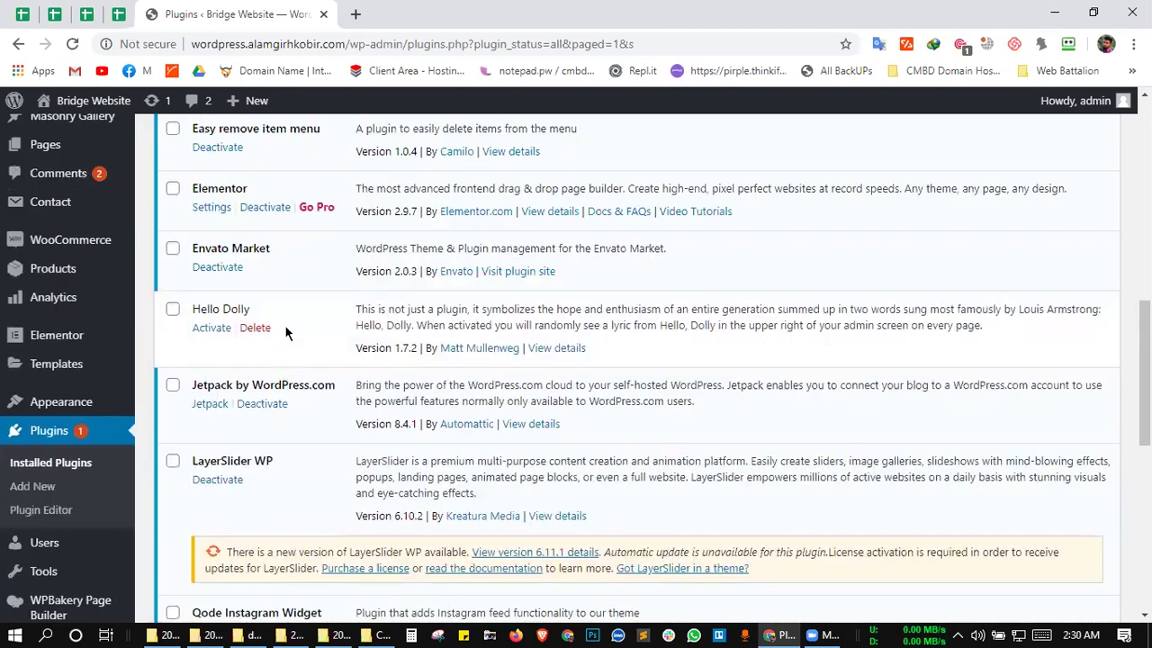
scroll(288, 333, "up", 1)
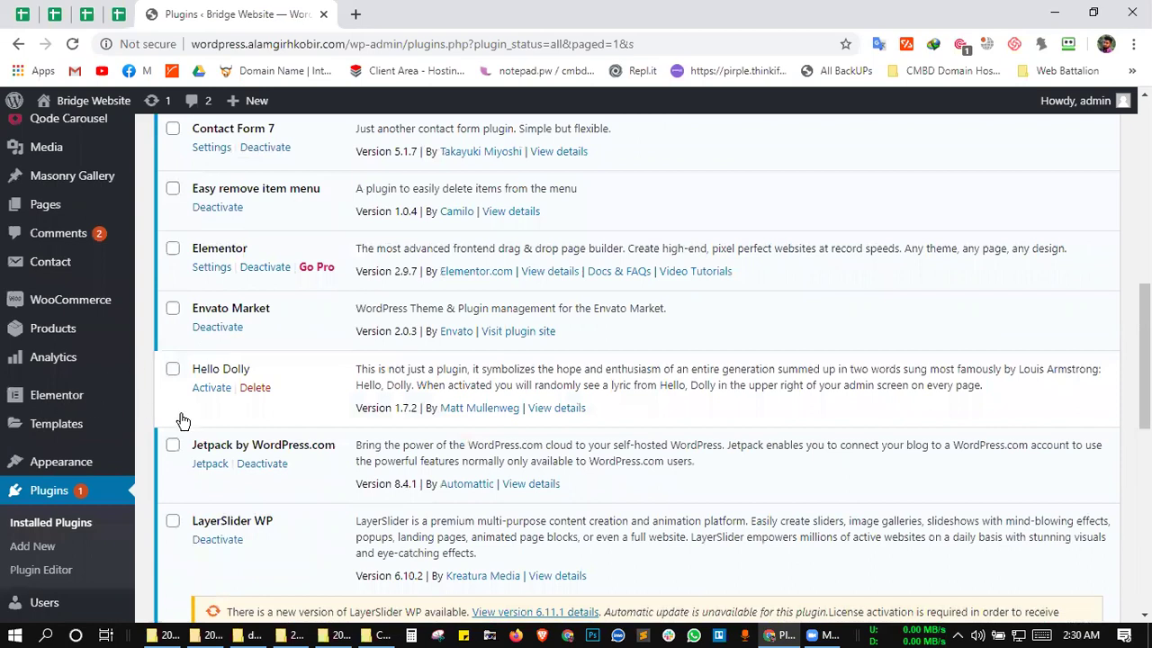
- Open the Advanced WP Reset tool page
scroll(164, 540, "down", 2)
scroll(176, 567, "down", 2)
mouse_move(86, 403)
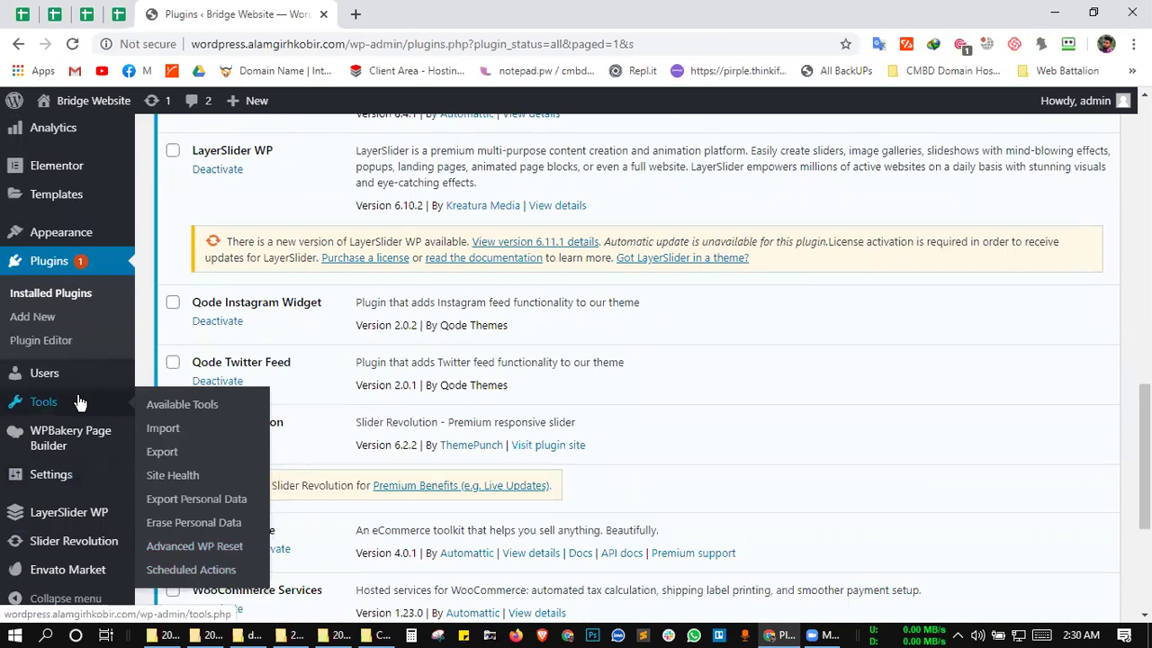
left_click(177, 554)
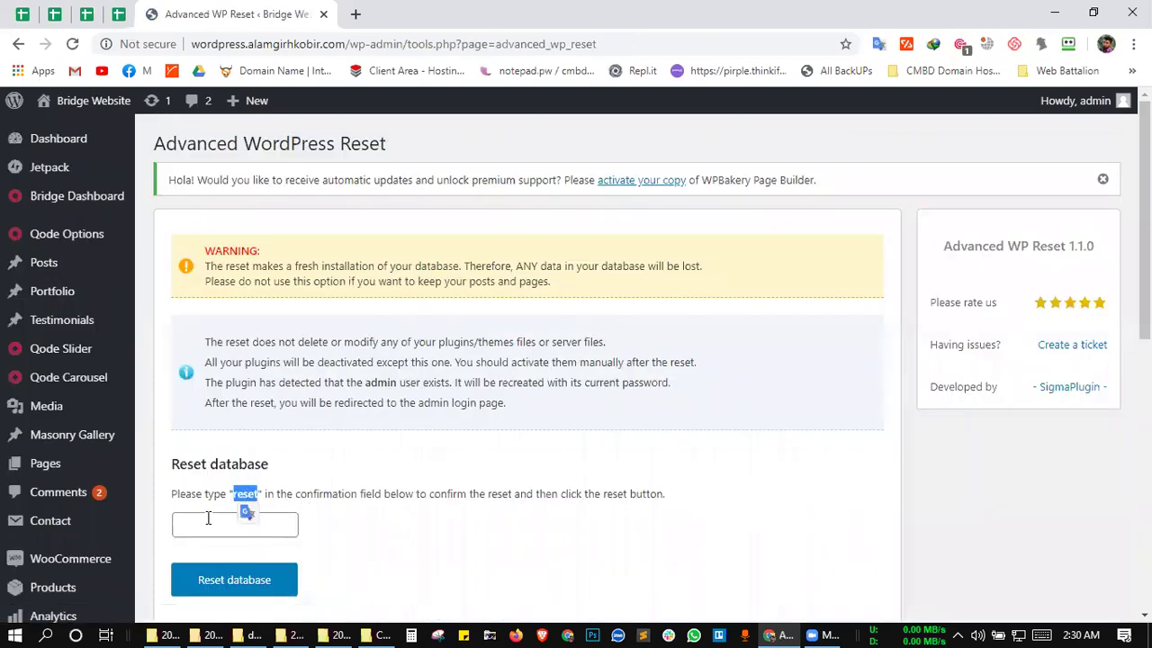
- Try to reset the site database using "reset" as the confirmation word
left_click(208, 522)
type("reset")
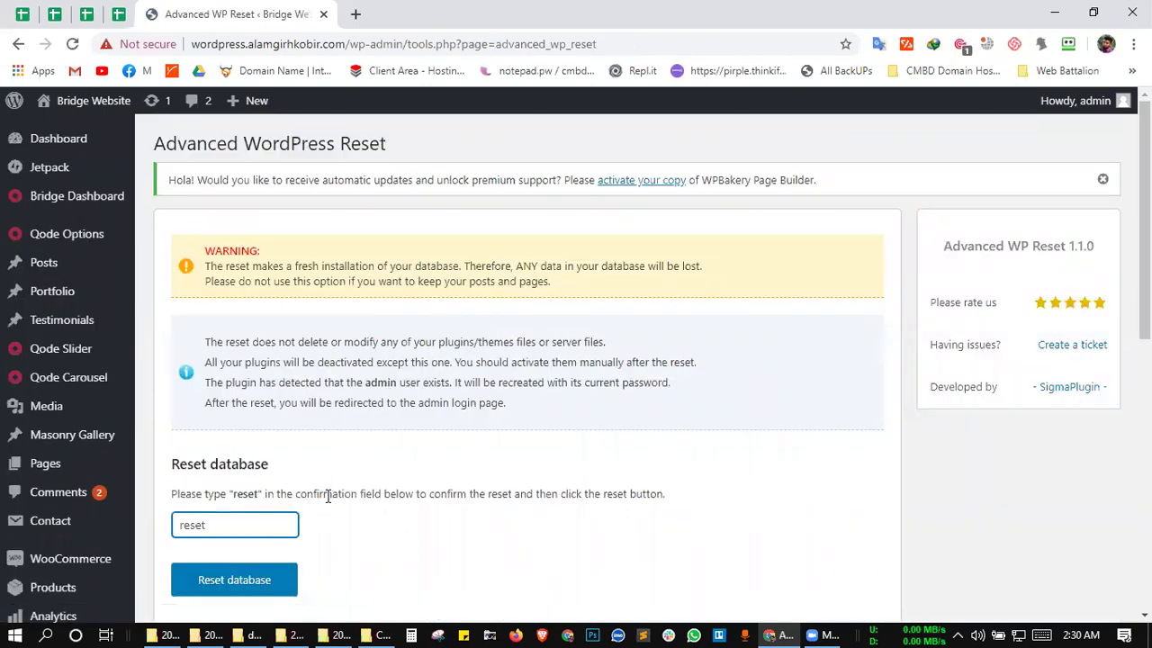
left_click(259, 581)
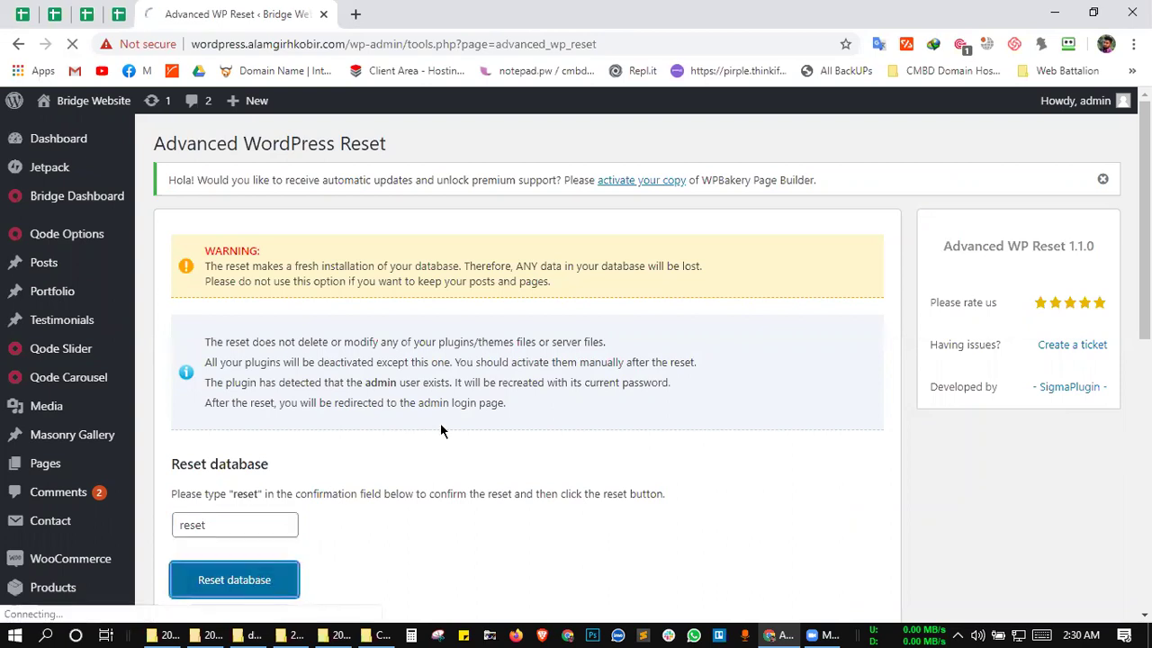
scroll(440, 430, "down", 2)
scroll(440, 430, "down", 3)
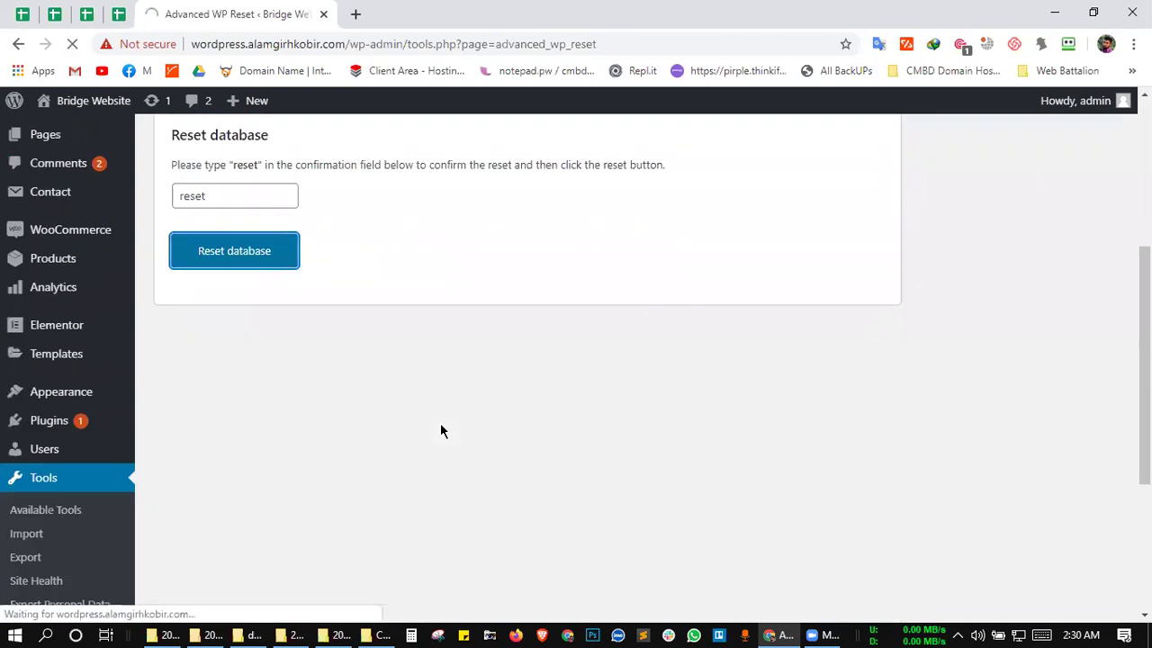
scroll(440, 430, "up", 2)
scroll(441, 431, "up", 2)
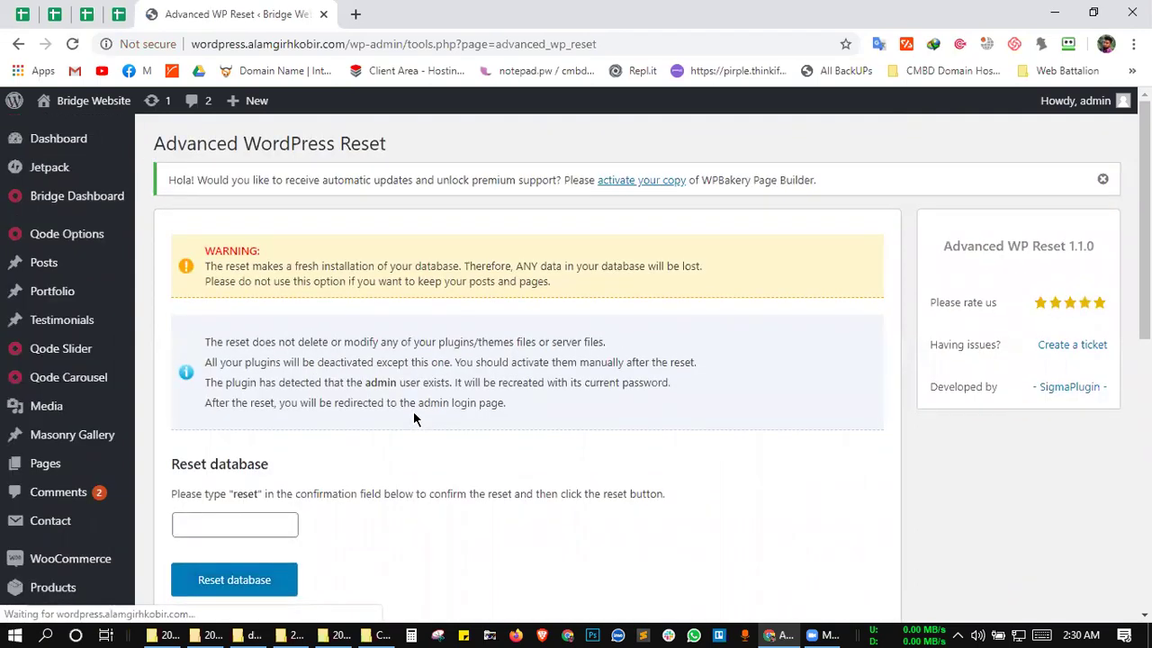
- Enter "reset" as the confirmation word again and run the database reset
scroll(413, 411, "down", 2)
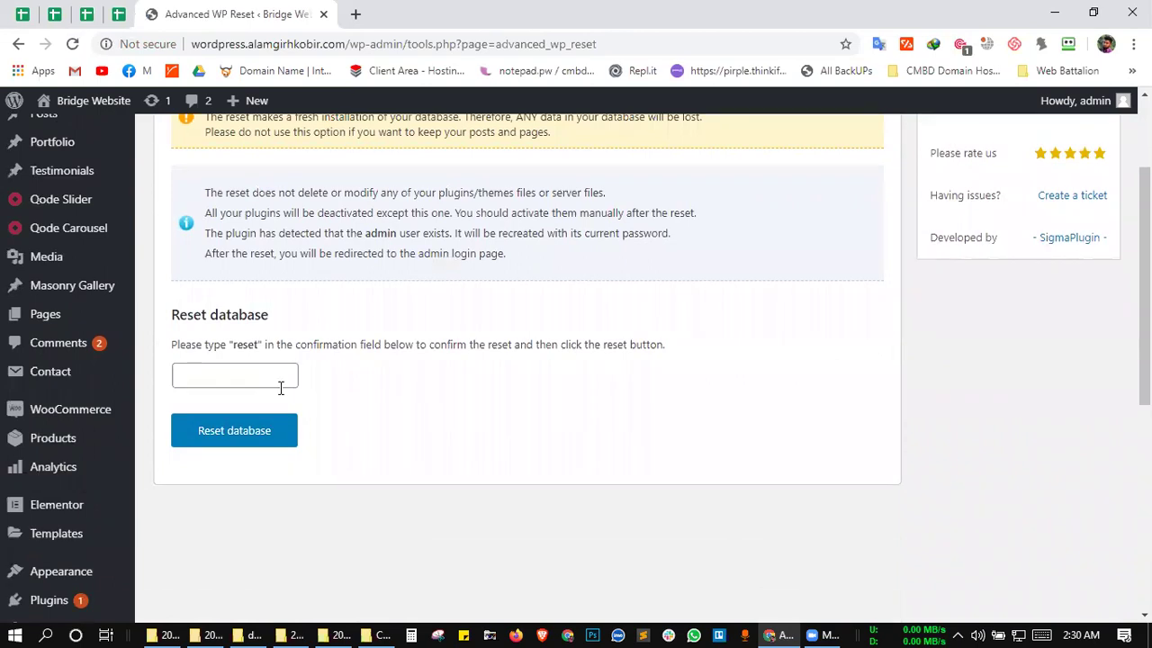
scroll(282, 388, "up", 2)
left_click(233, 519)
type("reset")
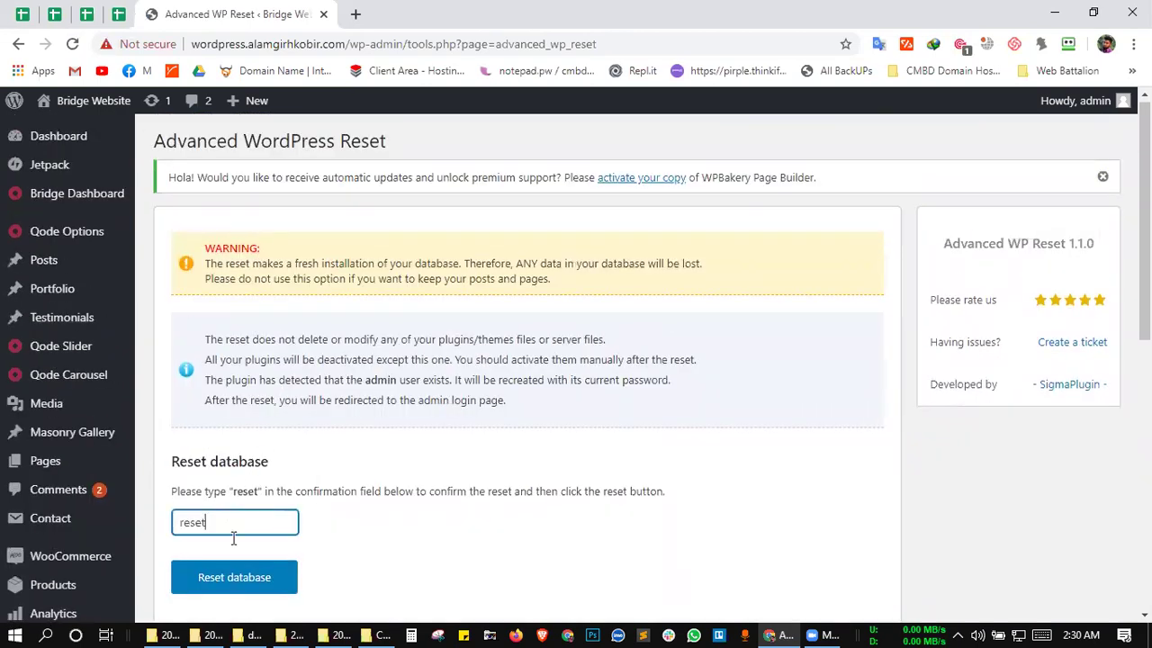
left_click(236, 577)
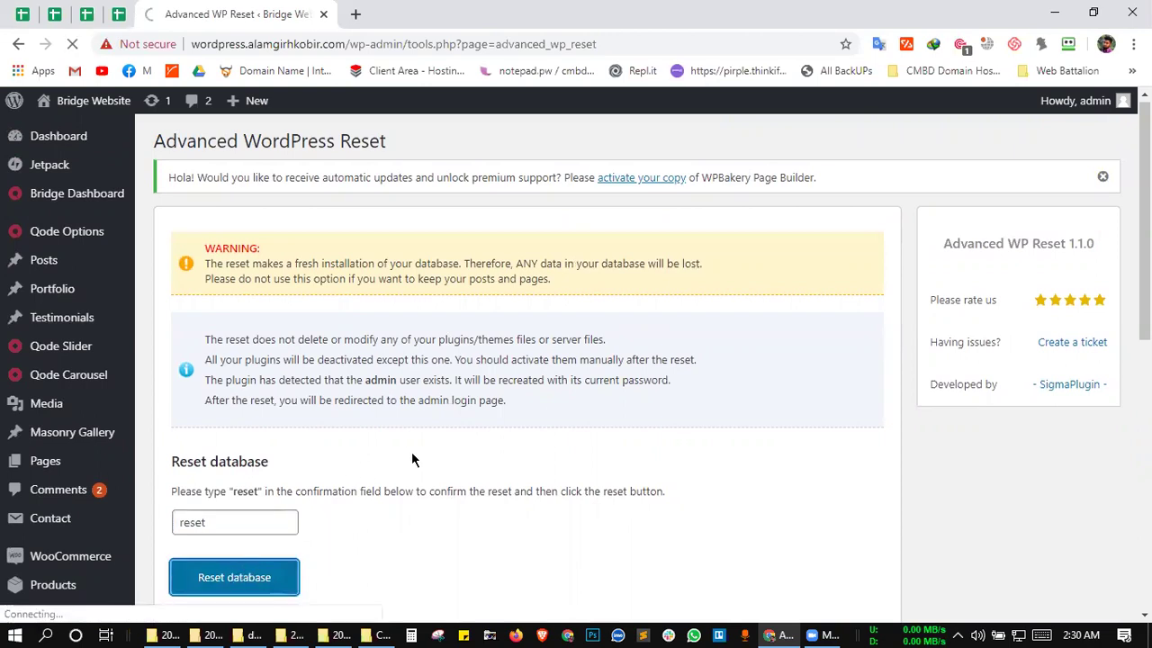
scroll(412, 460, "down", 2)
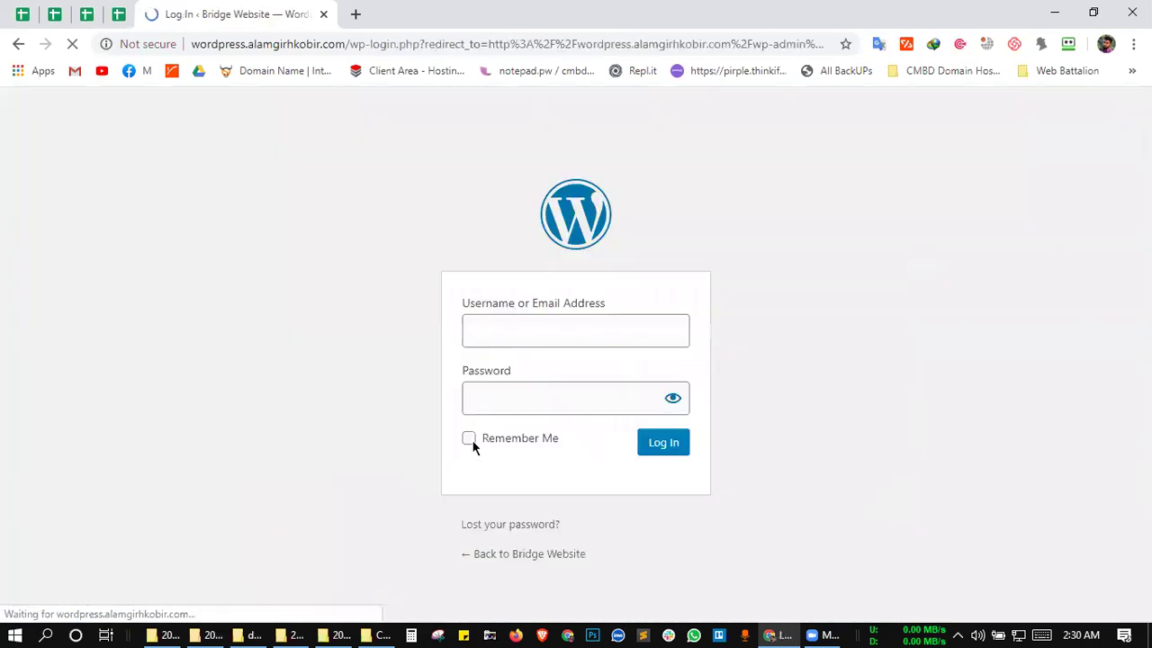
- Log back in to the site with the username admin and the account password, re-entering the password after the first attempt
left_click(586, 337)
type("admin")
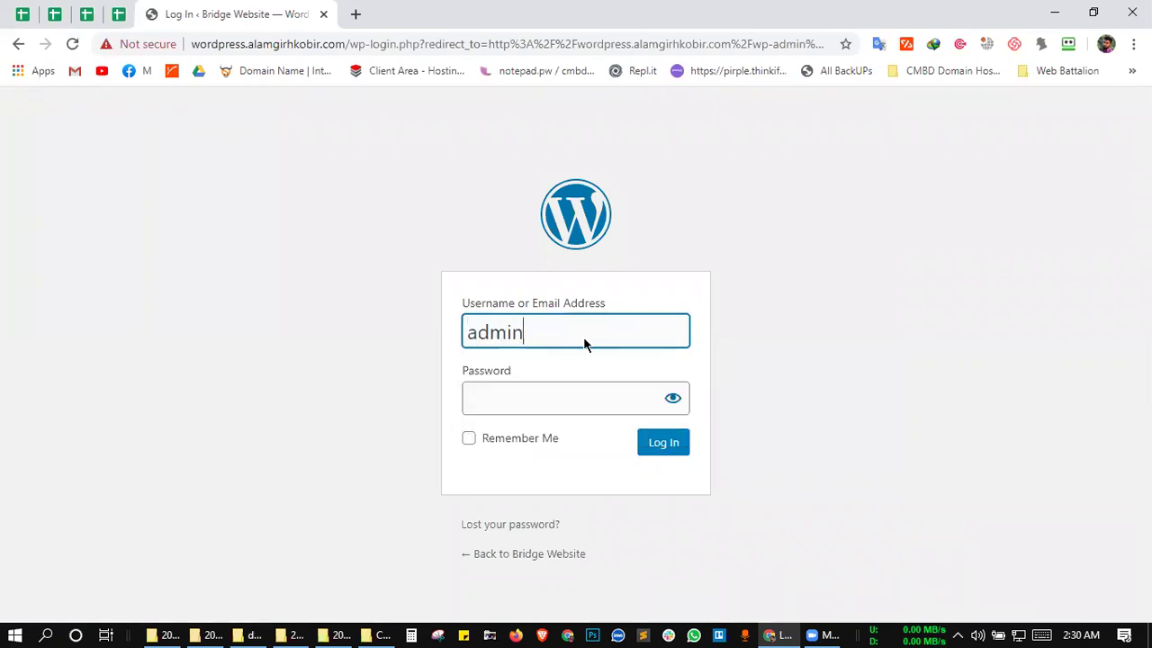
left_click(574, 405)
type("••••")
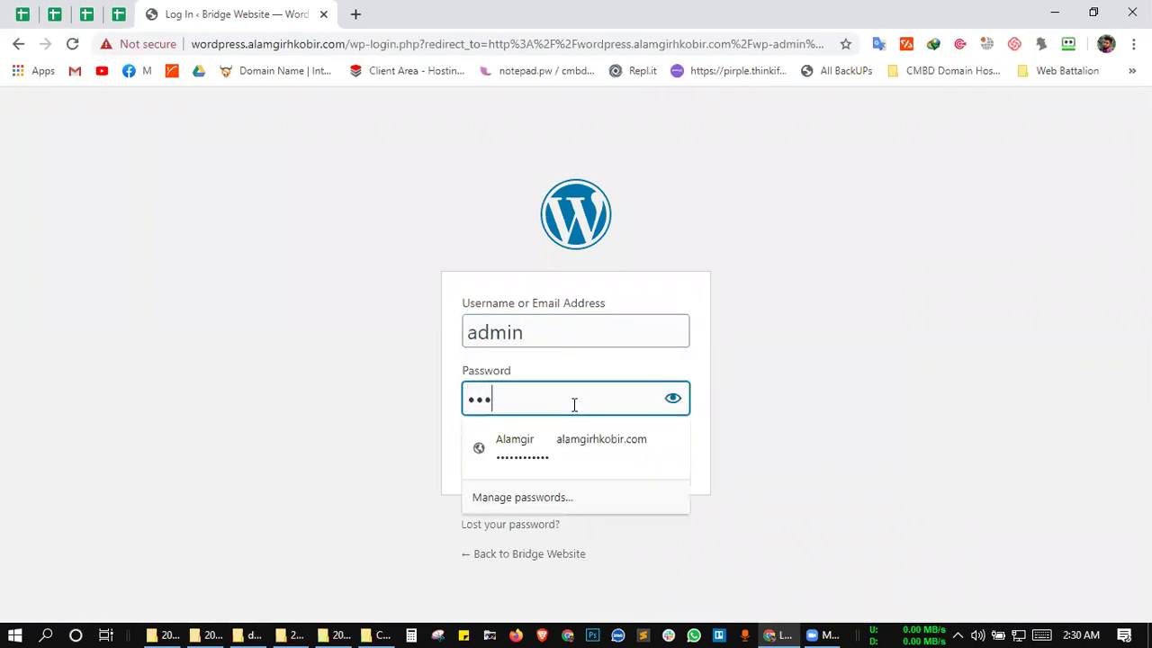
key("Return")
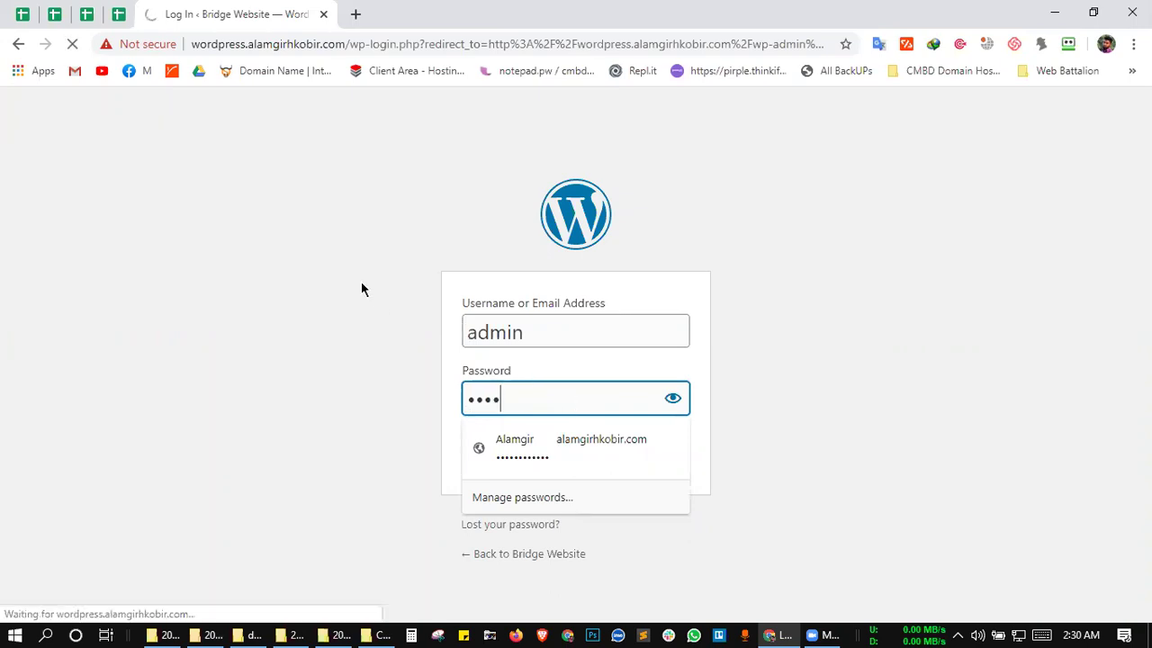
type("•••••")
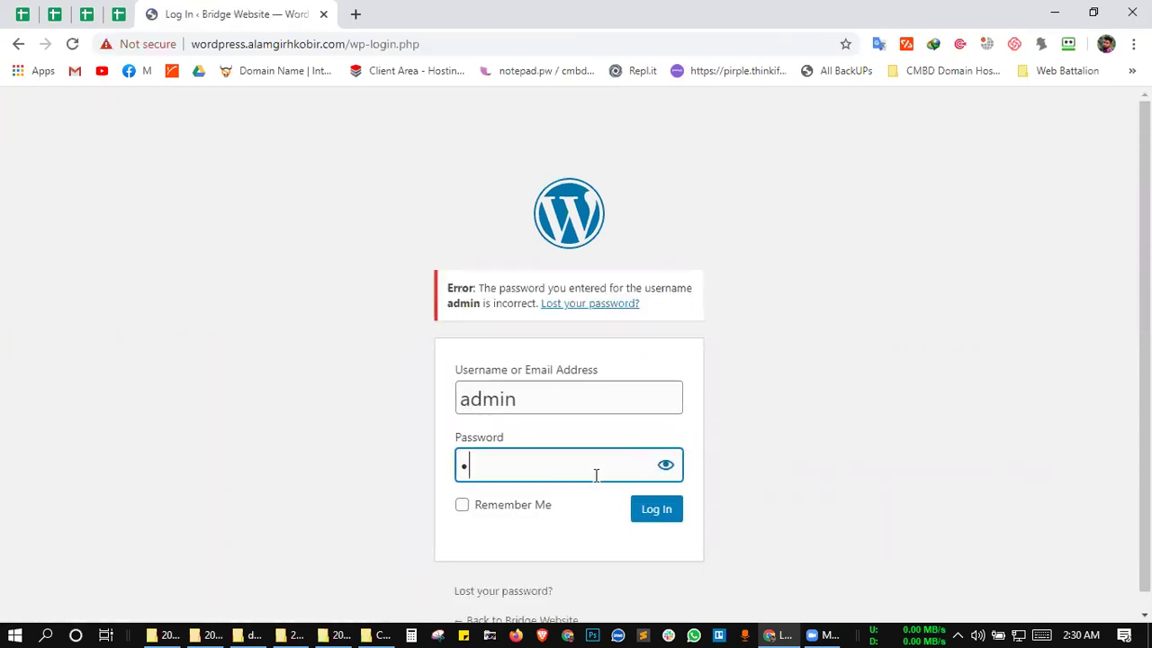
key("Return")
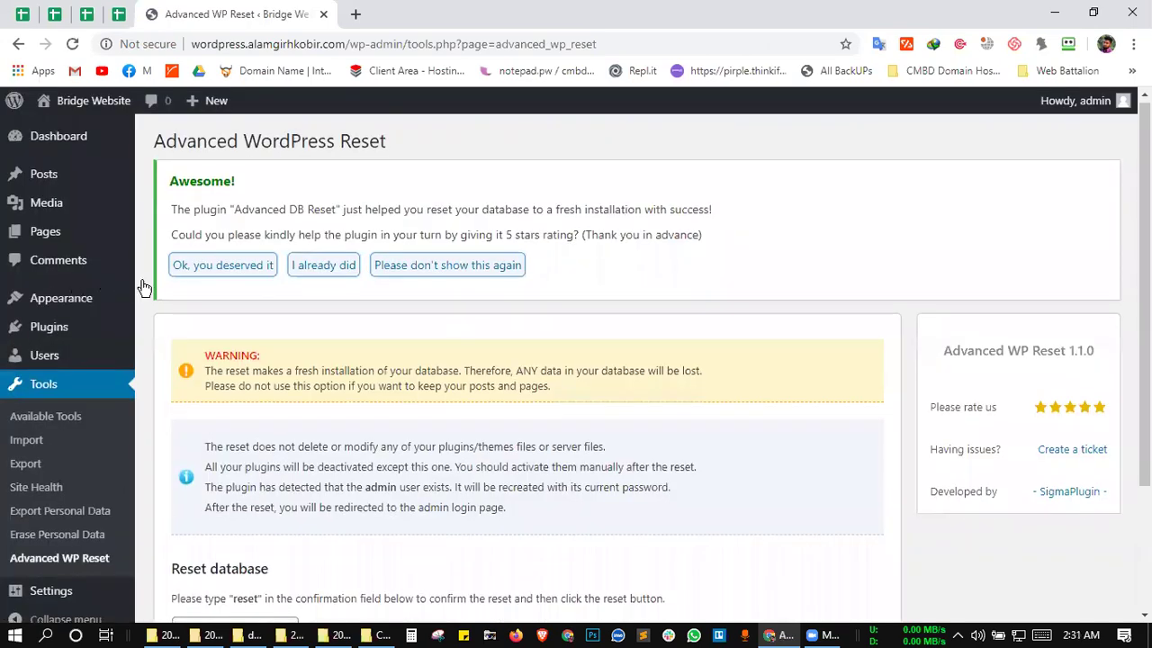
- Open the Themes page listing the installed themes
scroll(144, 286, "down", 2)
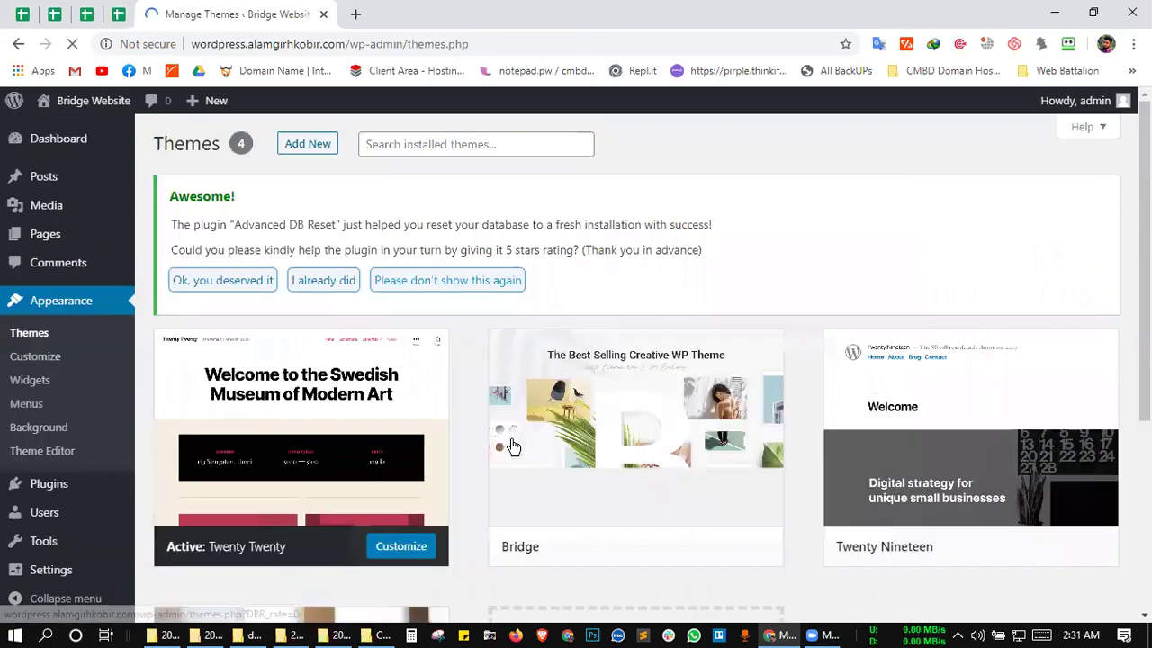
- Activate the Bridge theme and open the list of all pages
scroll(495, 423, "down", 2)
left_click(656, 366)
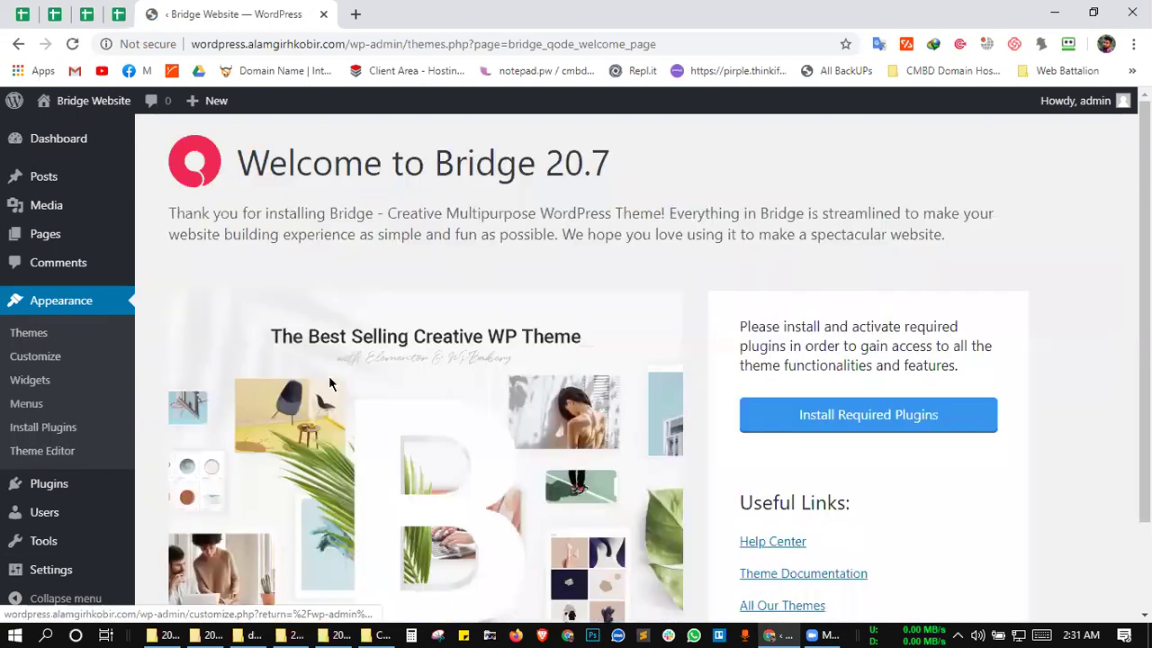
left_click(45, 234)
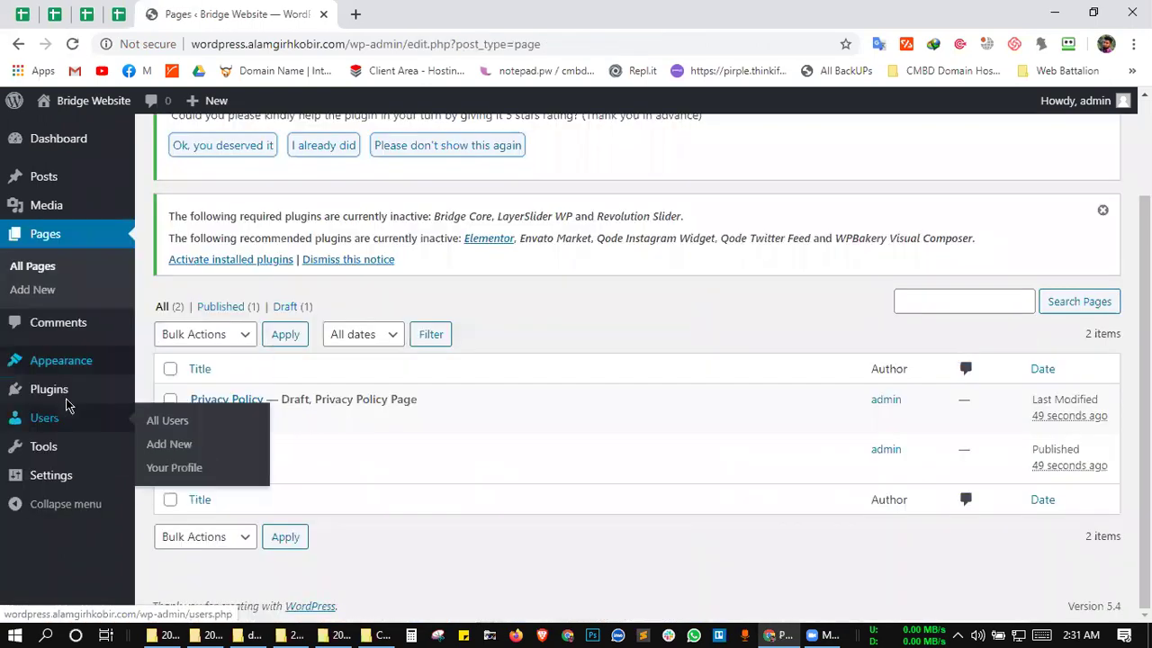
- Open the list of installed plugins and activate the Bridge Core plugin
left_click(67, 398)
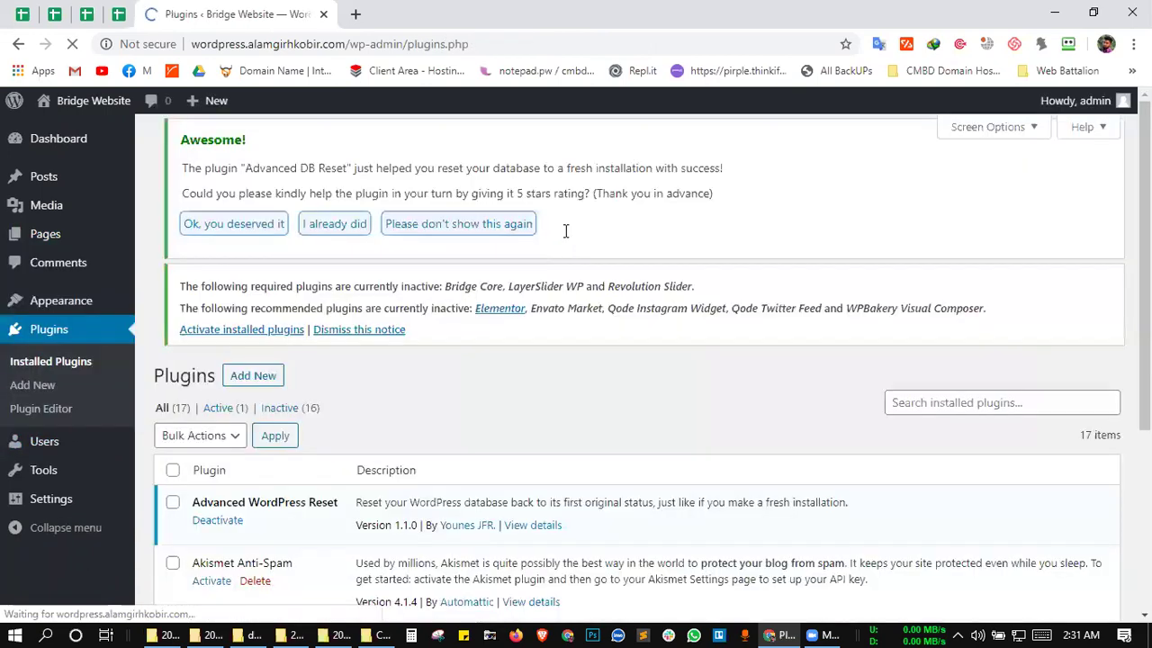
scroll(567, 232, "down", 3)
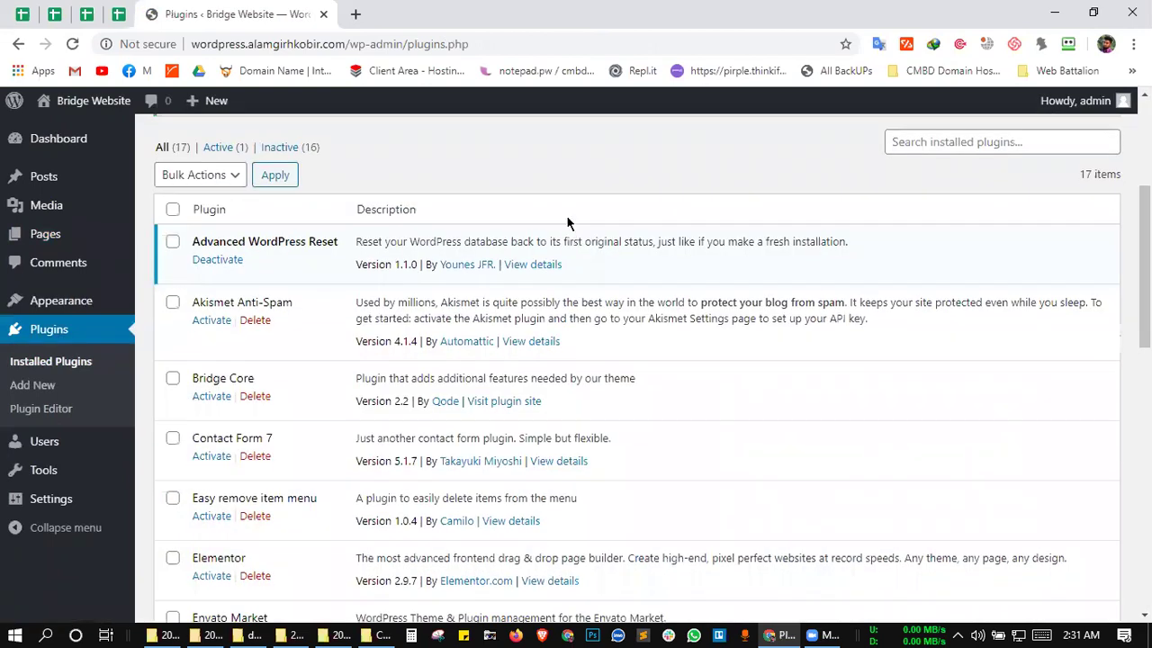
scroll(566, 215, "down", 6)
scroll(567, 223, "down", 1)
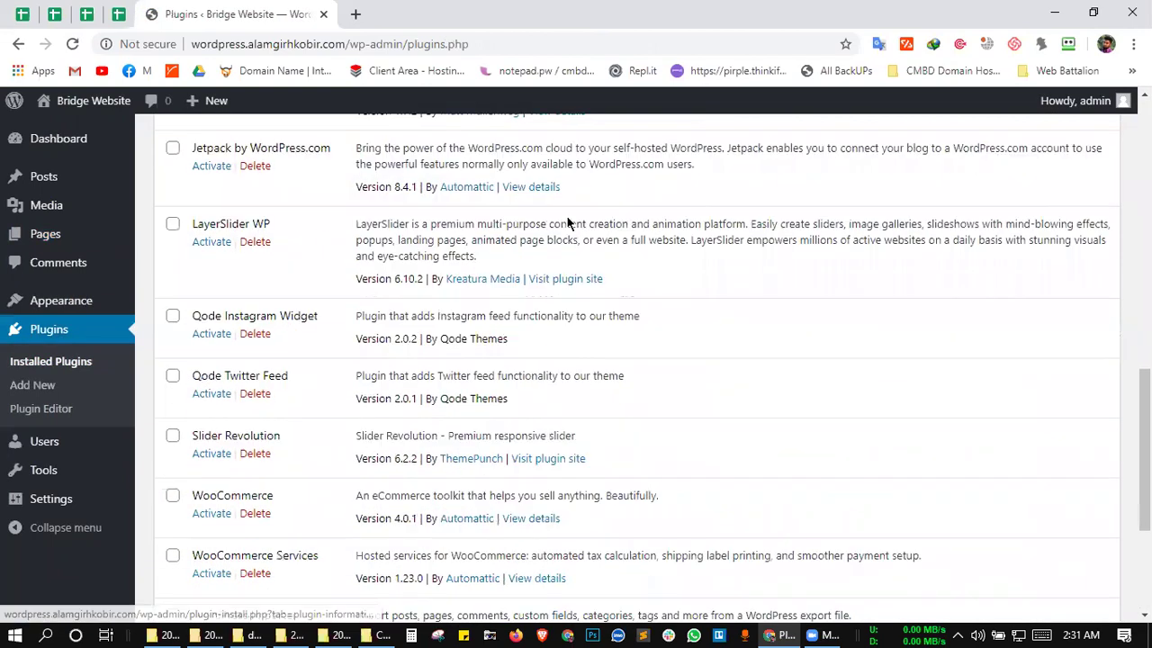
scroll(567, 223, "down", 3)
scroll(312, 324, "up", 4)
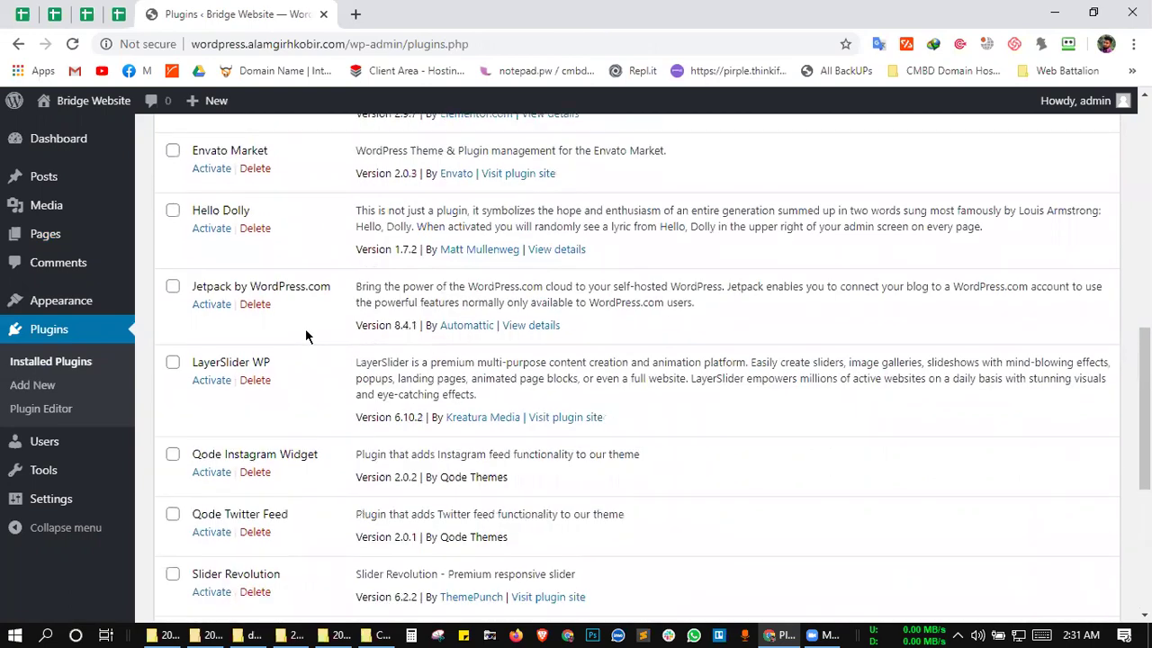
scroll(306, 335, "up", 5)
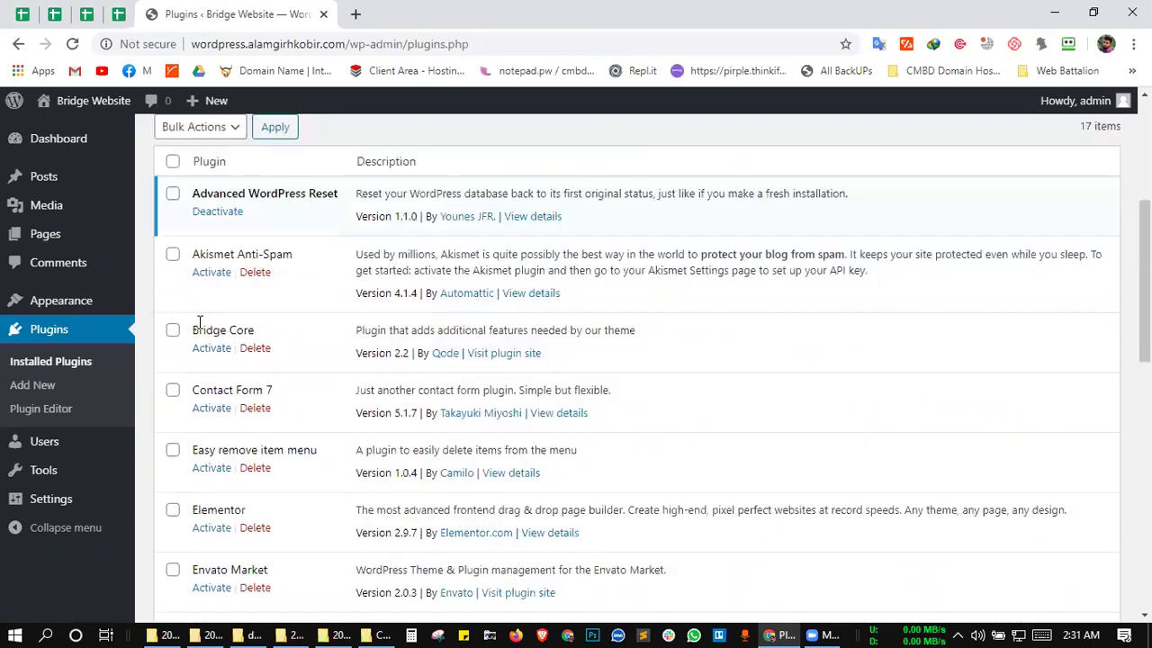
left_click(210, 349)
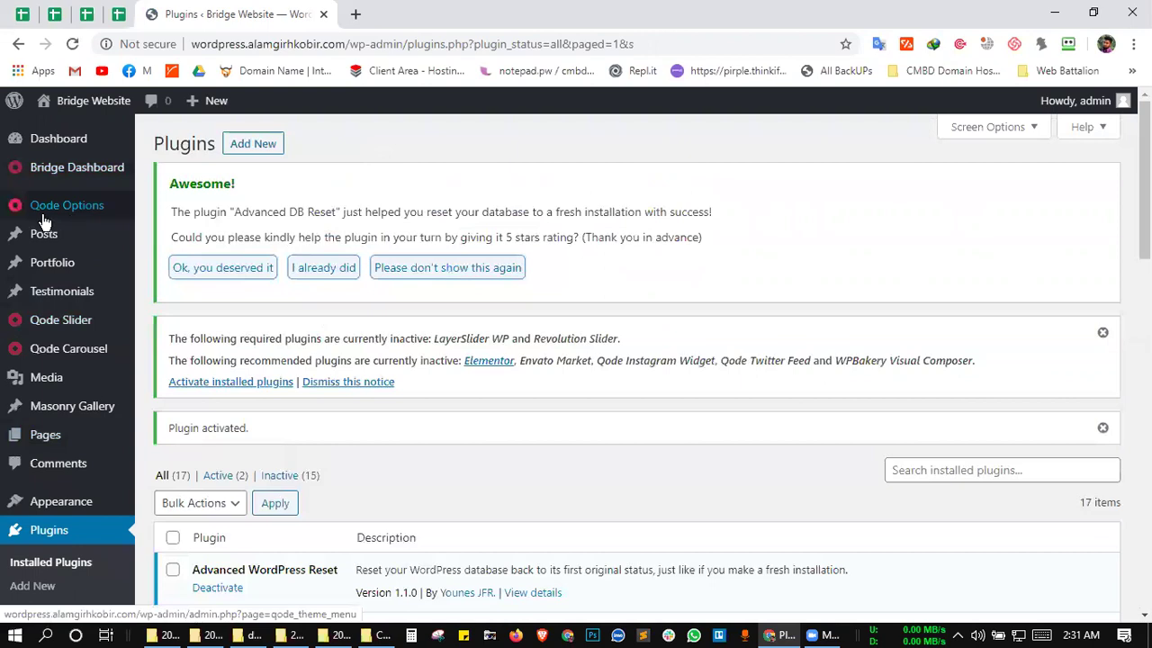
- Open the Bridge theme's demo import page and filter the demos by the Elementor category
mouse_move(119, 167)
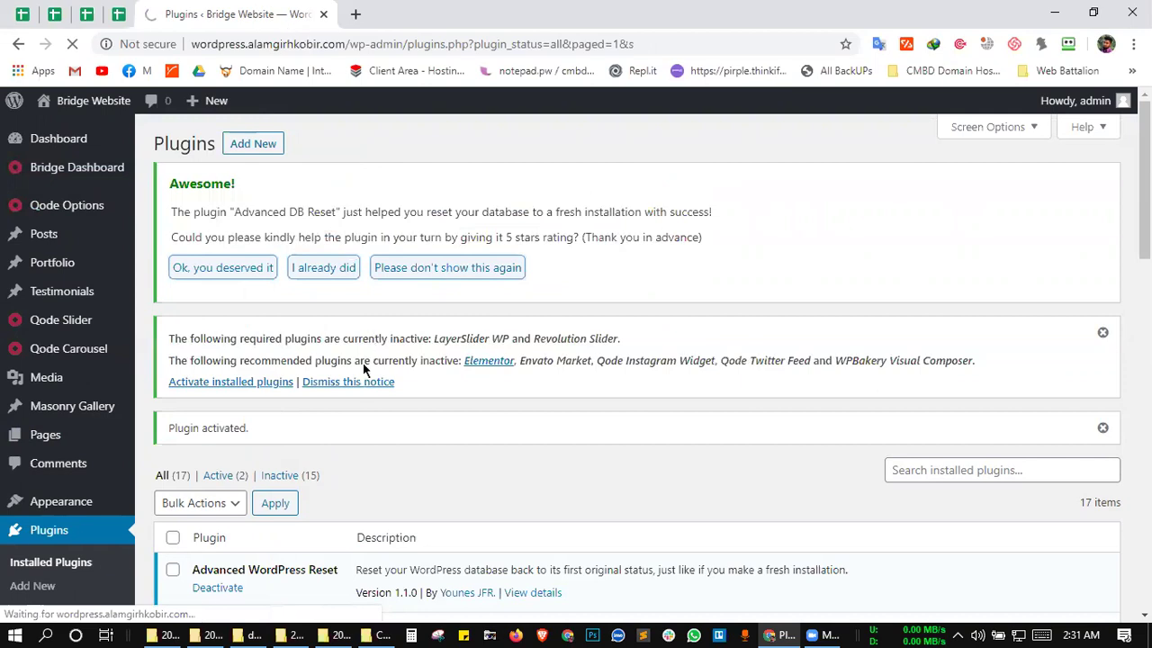
scroll(521, 232, "down", 3)
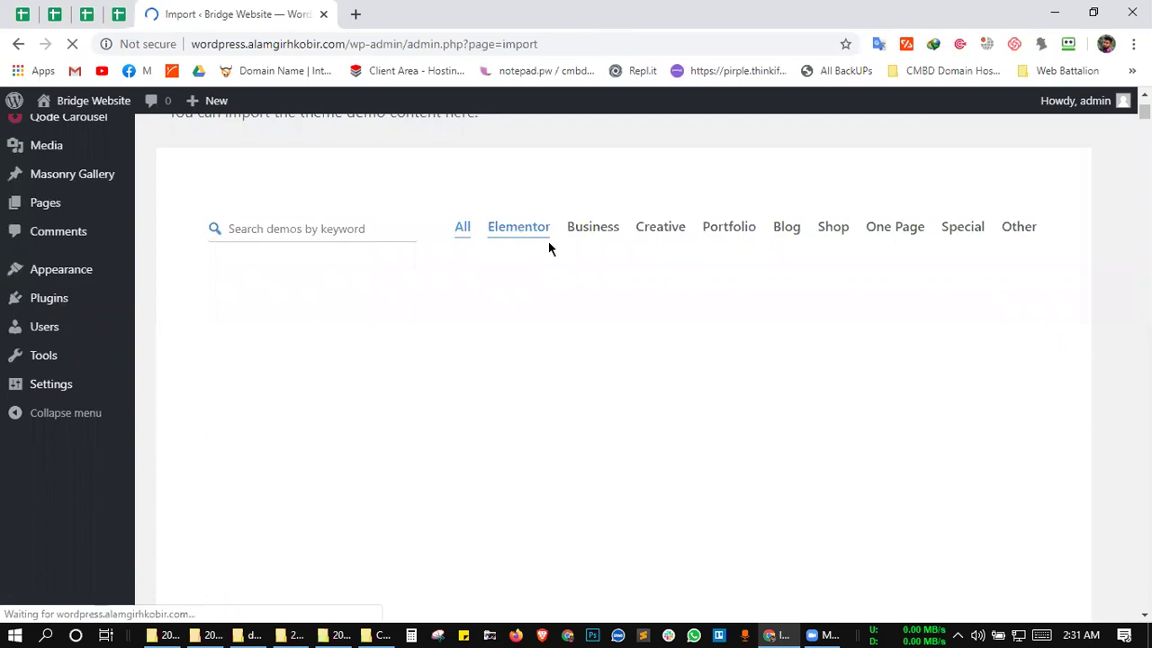
scroll(585, 361, "up", 1)
left_click(520, 299)
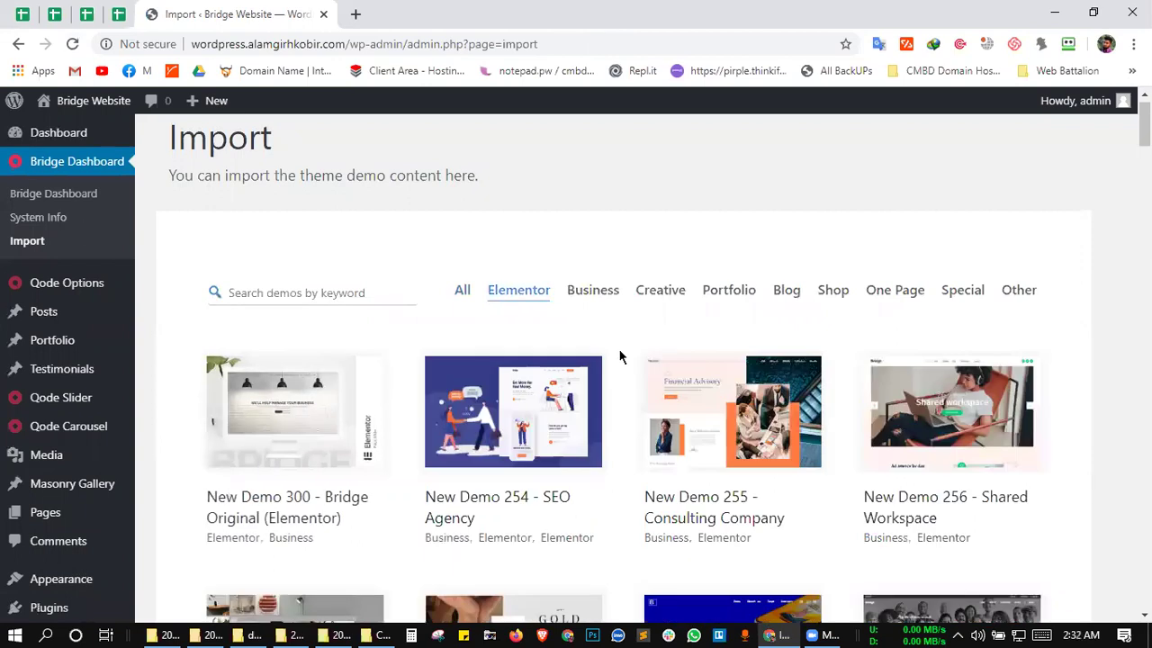
- Find New Demo 316 - Honey by searching the page for "hon" and open its import dialog
scroll(621, 339, "down", 5)
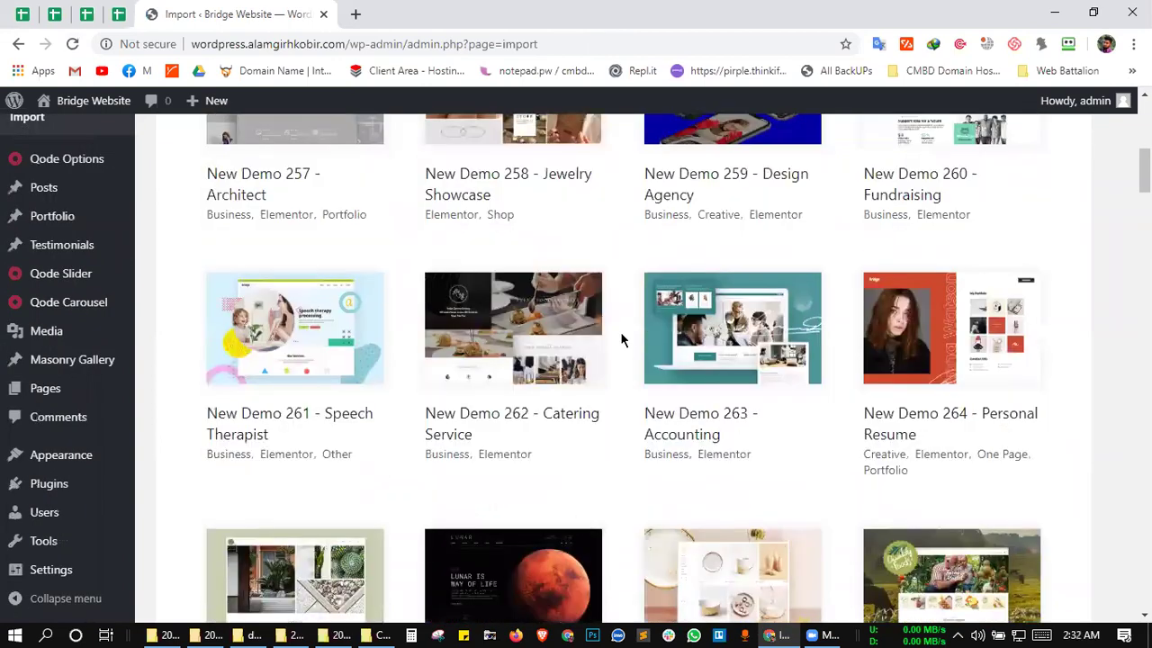
scroll(620, 333, "down", 20)
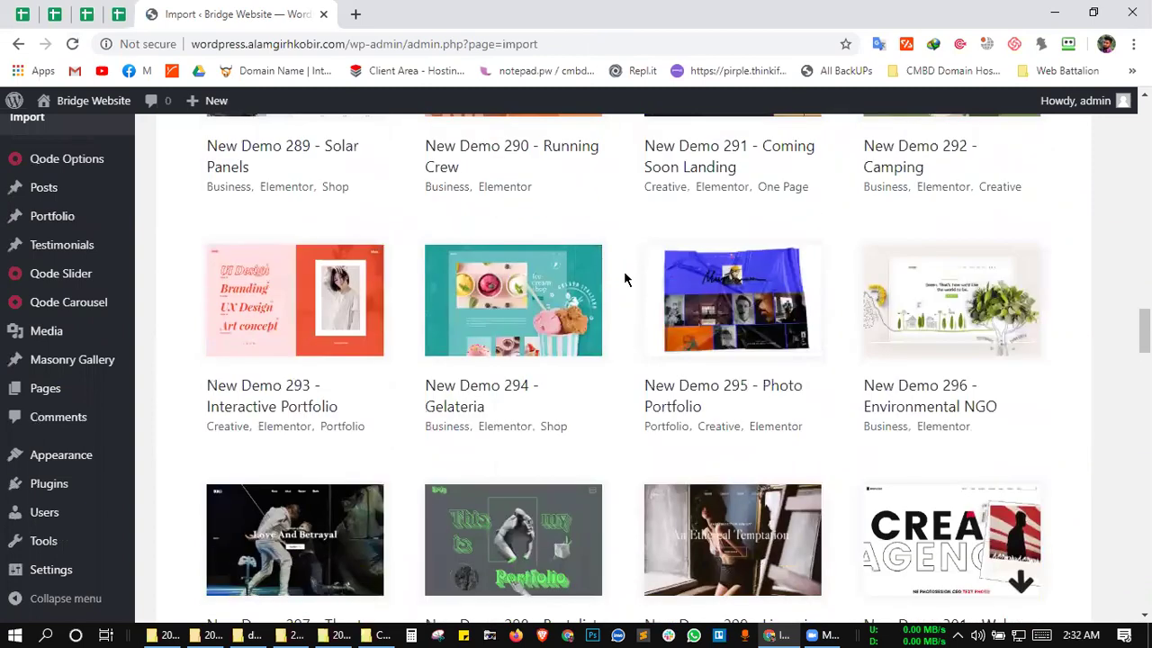
scroll(625, 280, "down", 8)
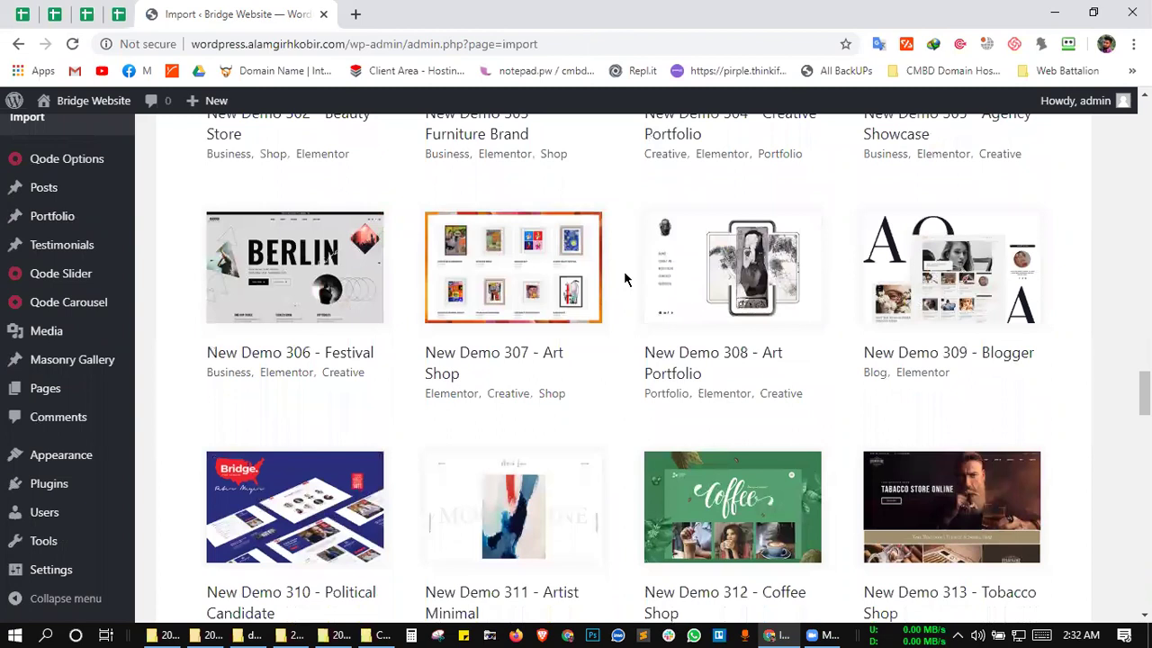
scroll(625, 279, "down", 12)
key("ctrl+f")
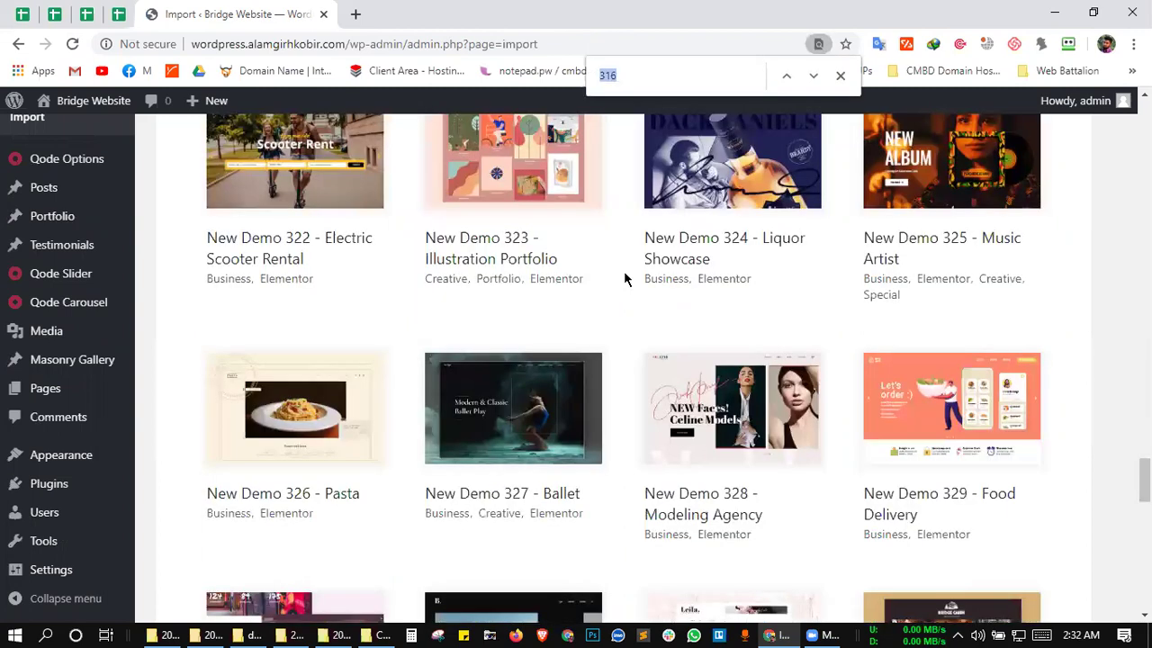
type("hom")
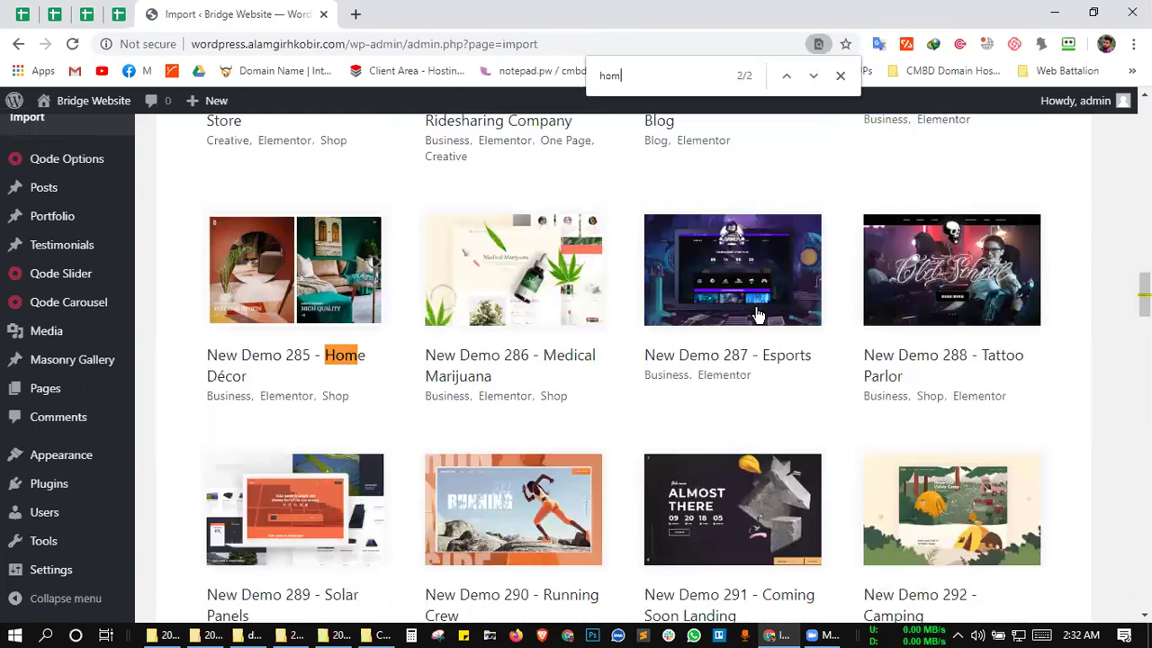
key("BackSpace")
type("n")
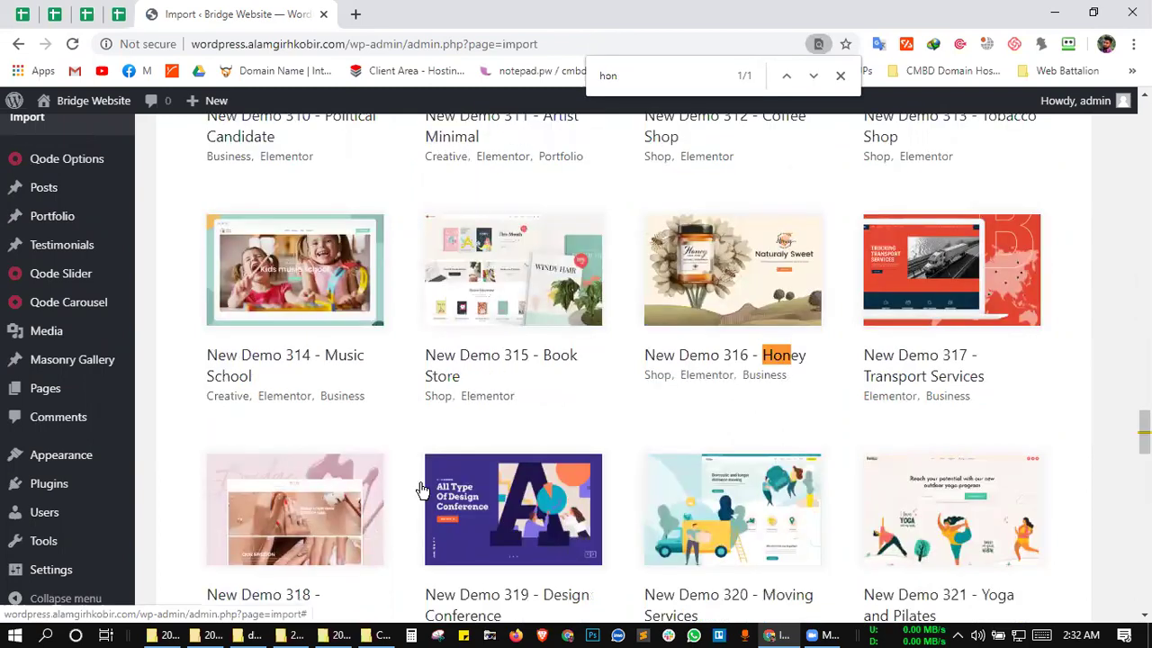
left_click(711, 279)
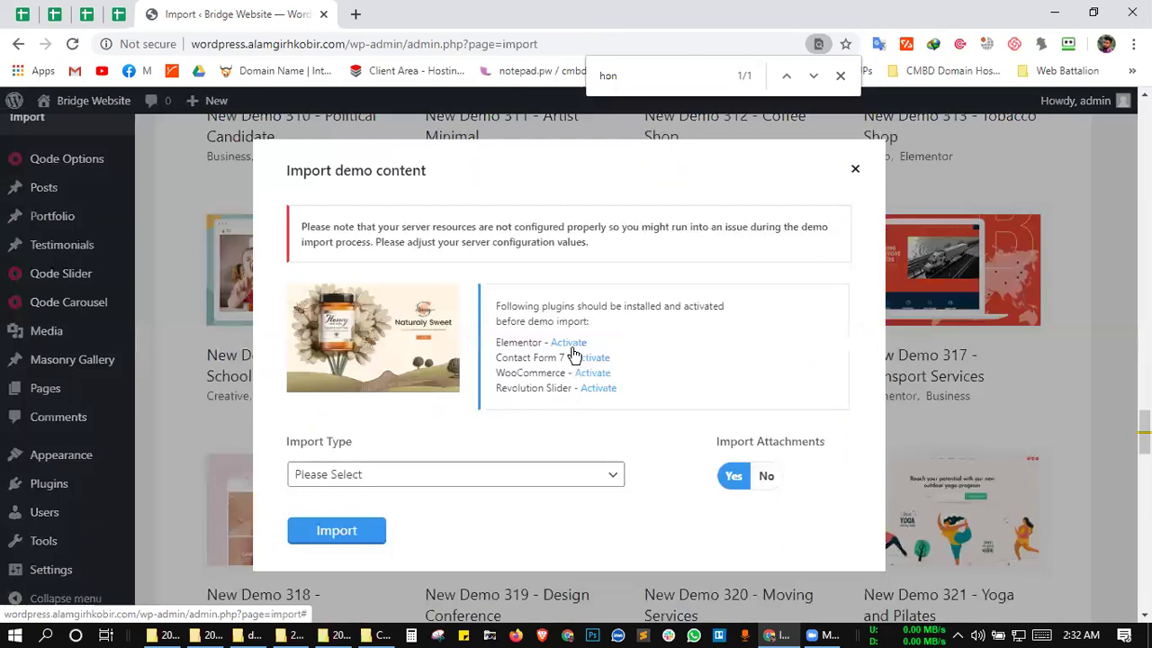
key("alt+Down")
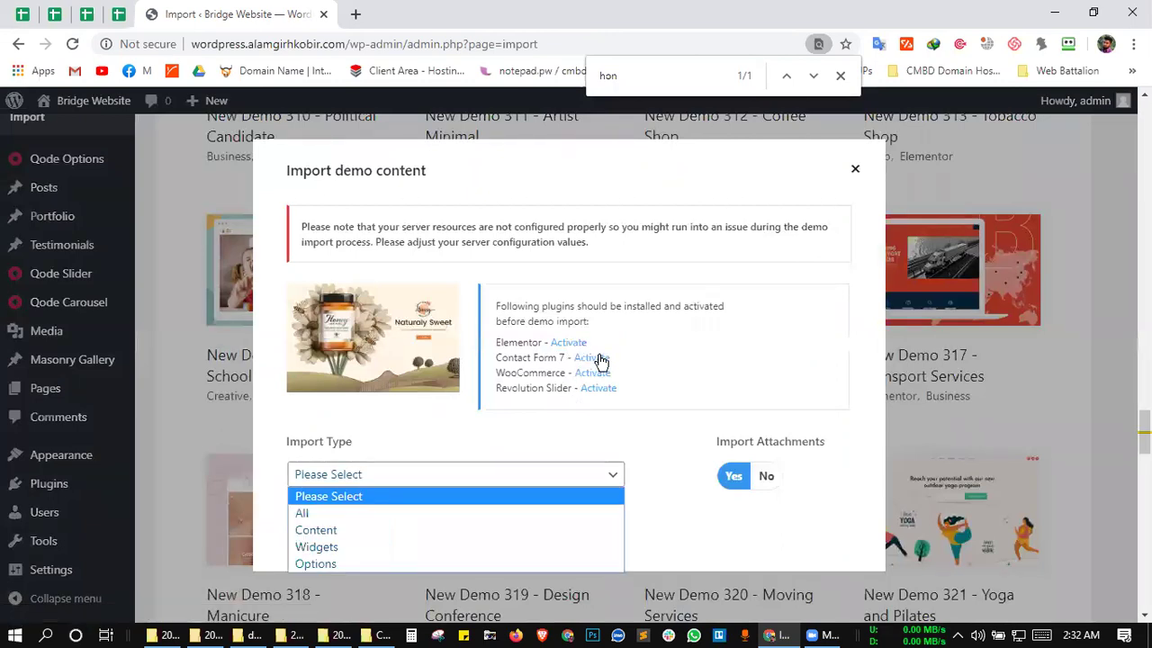
key("Down")
key("Return")
key("Tab")
key("Return")
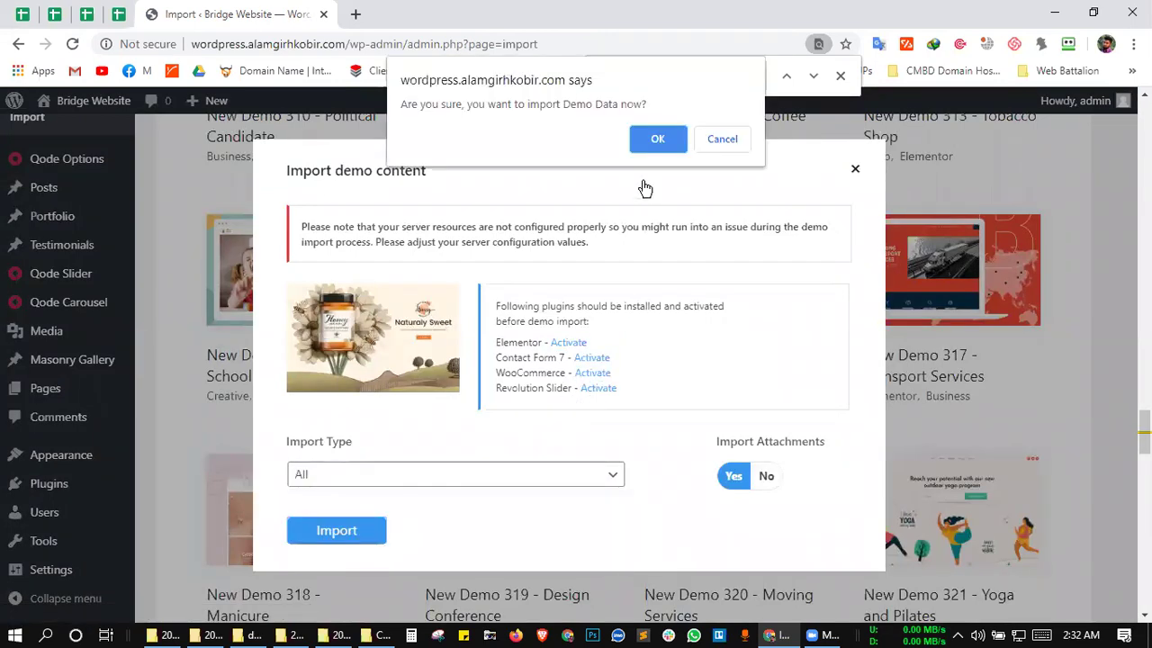
left_click(721, 139)
- Open the required plugins page from the Honey demo's plugin list and bulk-activate all the listed plugins
left_click(580, 345)
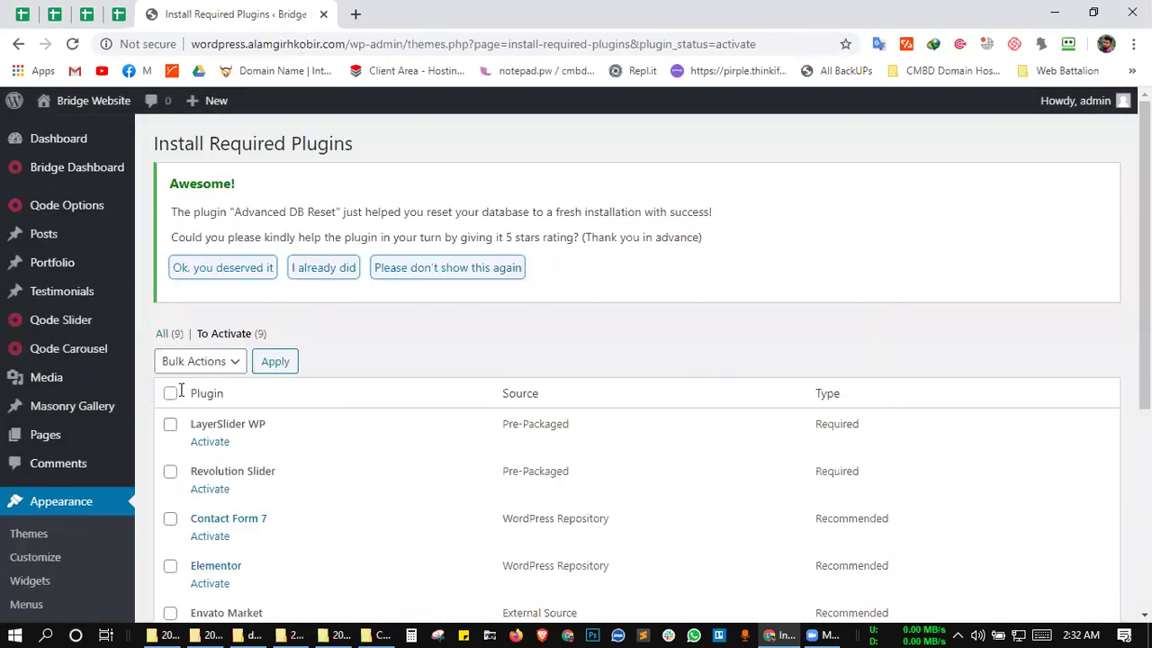
left_click(167, 391)
scroll(270, 360, "down", 4)
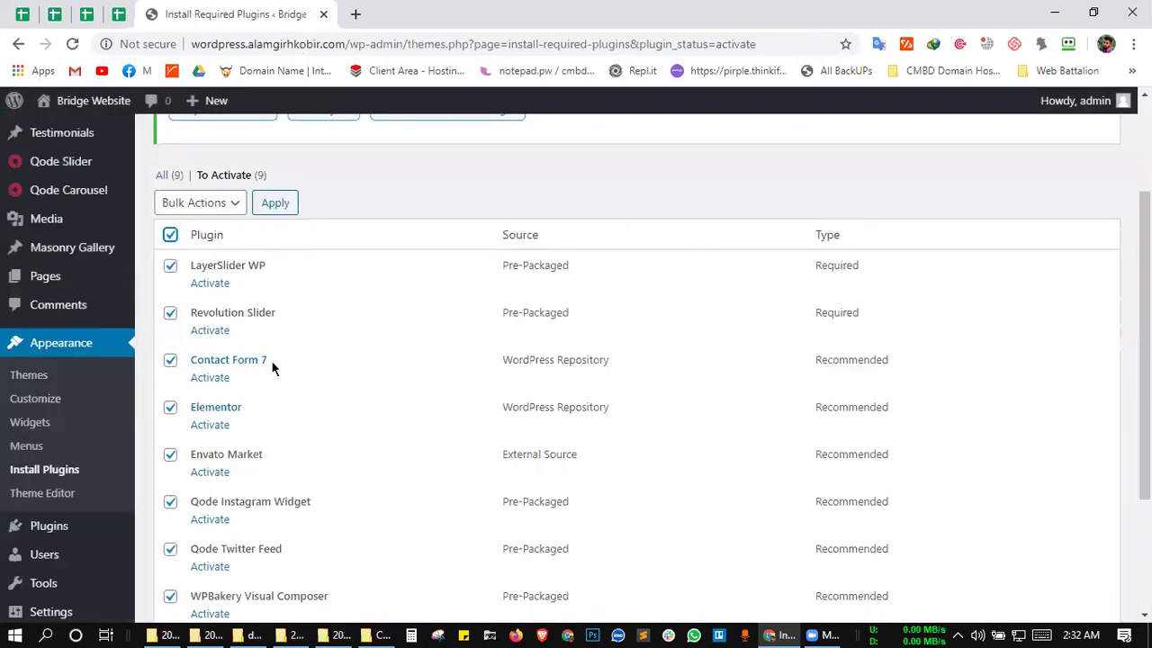
scroll(226, 347, "up", 3)
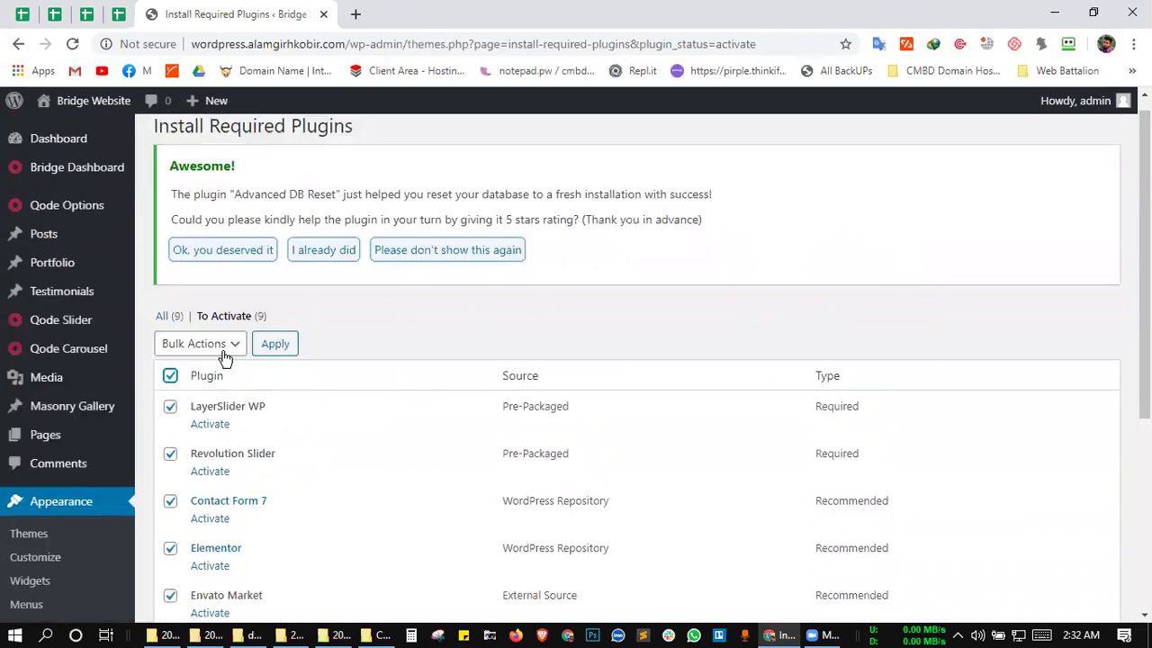
left_click(199, 343)
left_click(221, 399)
left_click(277, 347)
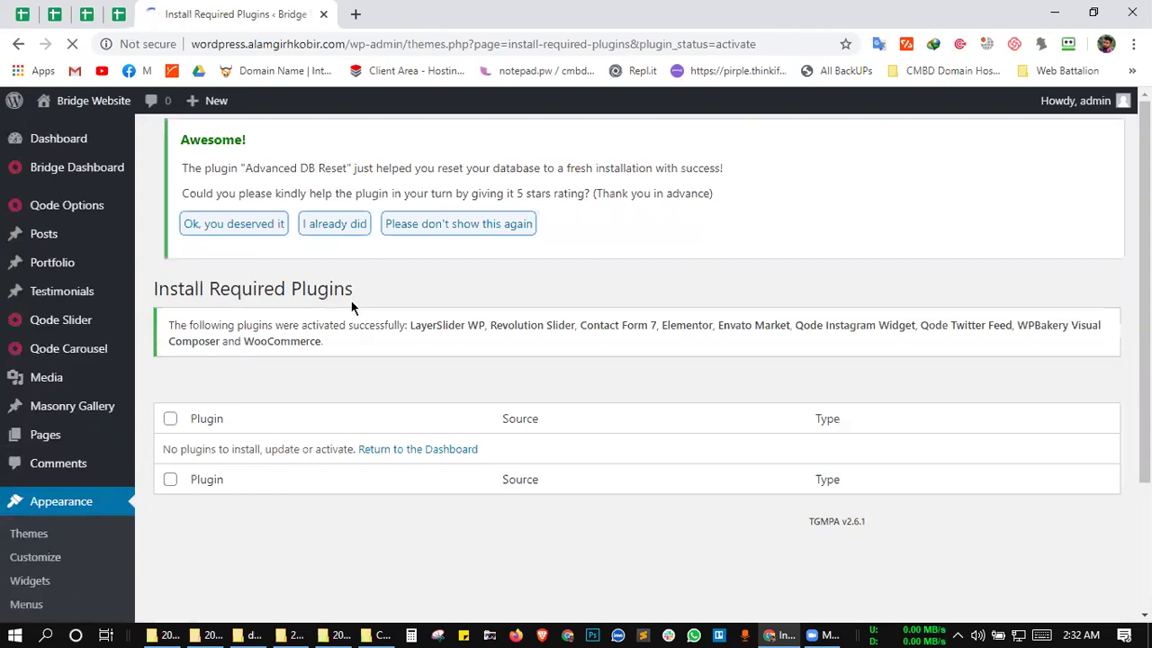
- Return to the Bridge demo import page and search the demos for "316"
mouse_move(118, 195)
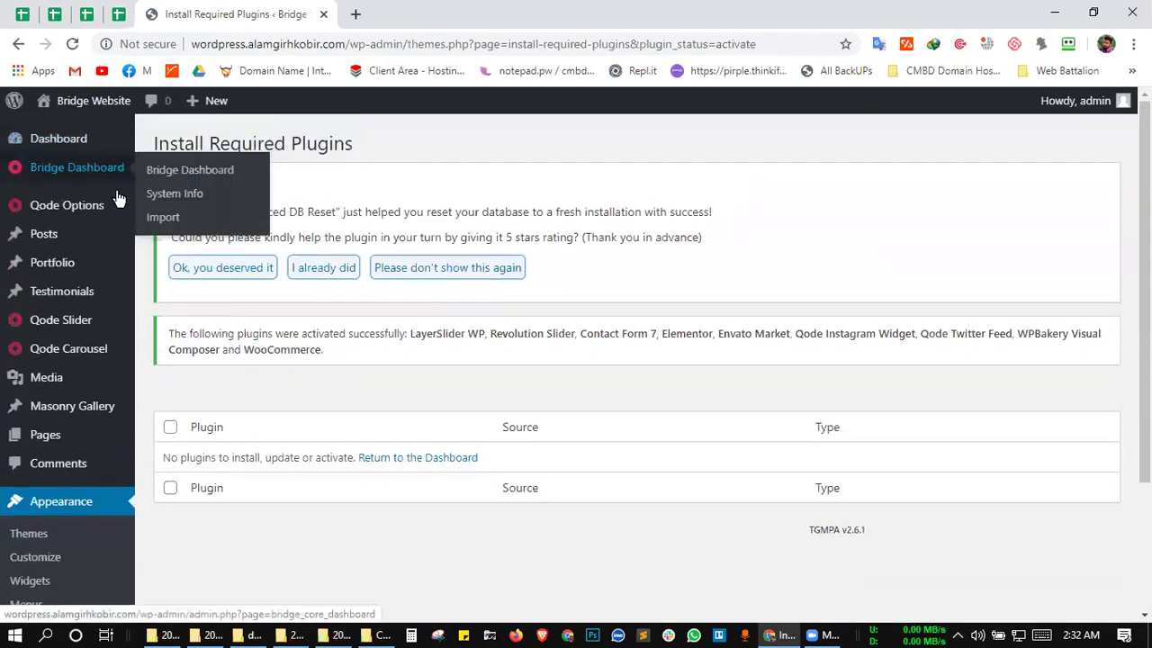
left_click(157, 217)
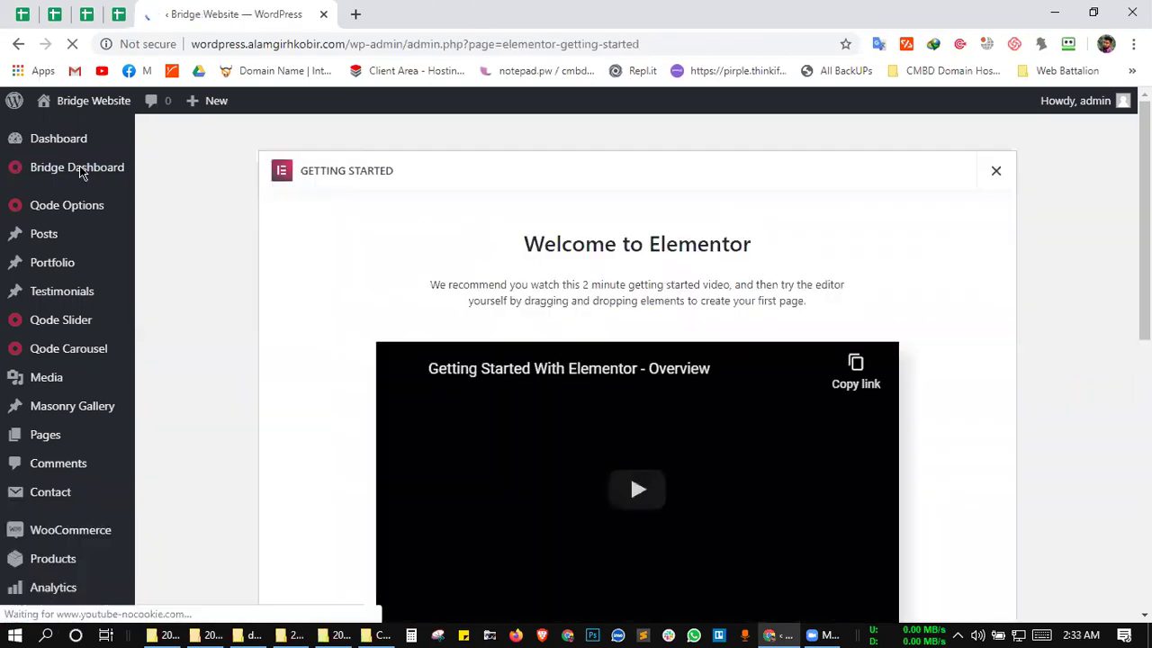
mouse_move(93, 172)
left_click(152, 226)
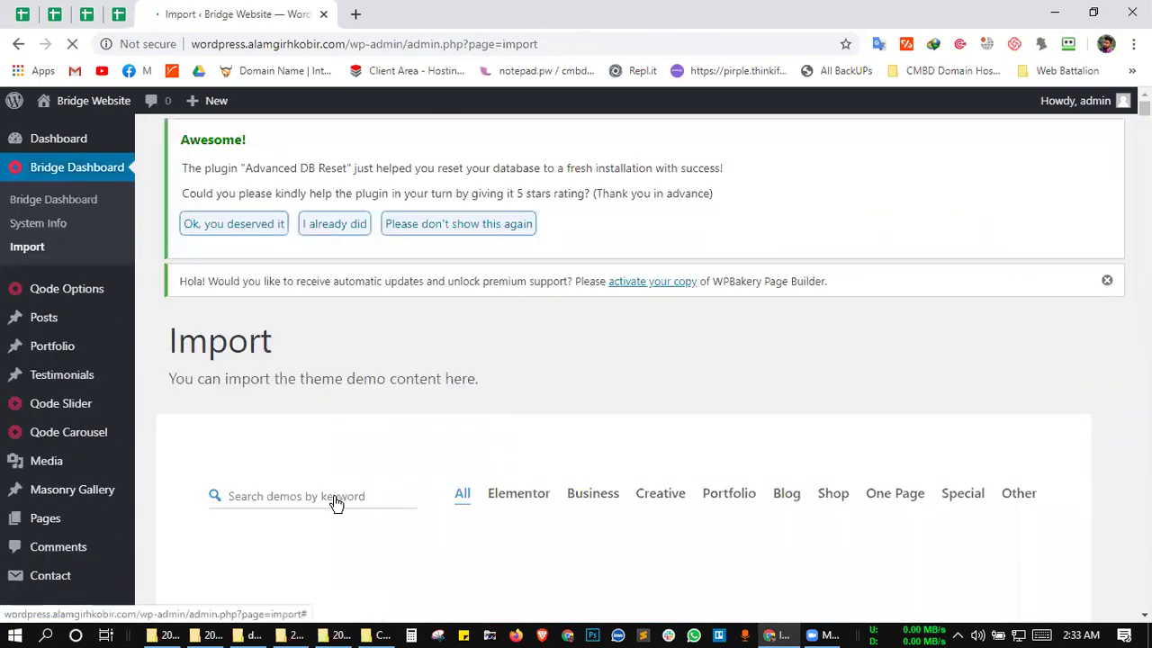
left_click(335, 498)
type("316")
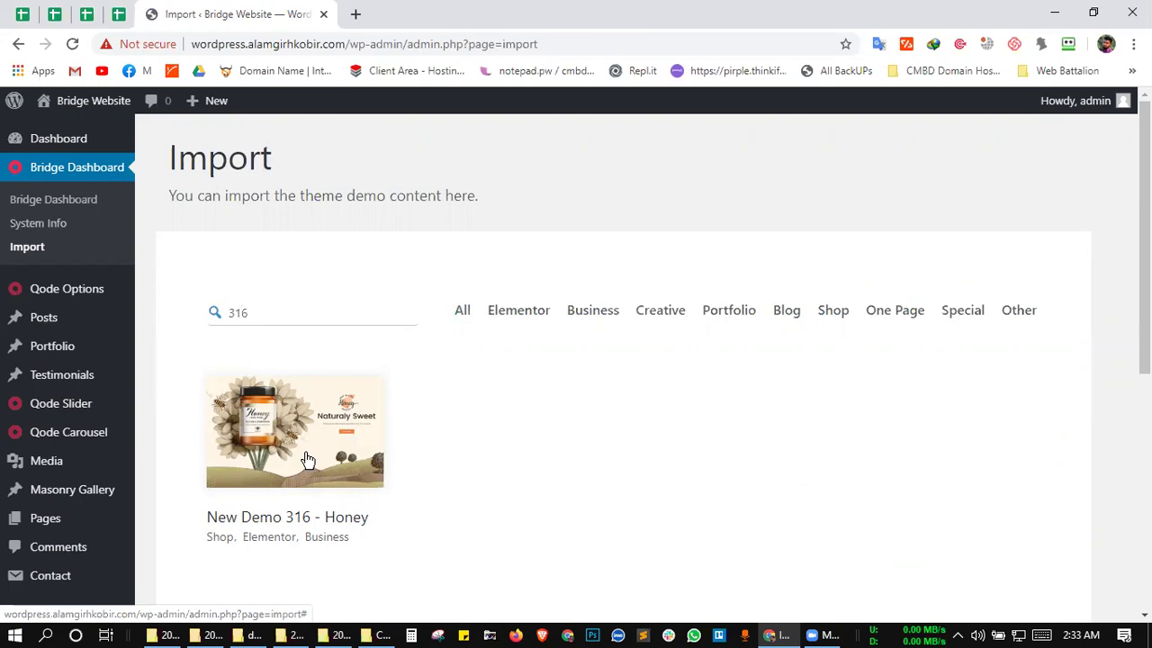
- Import New Demo 316 - Honey with the import type set to All and confirm the import
left_click(307, 459)
left_click(363, 483)
left_click(356, 513)
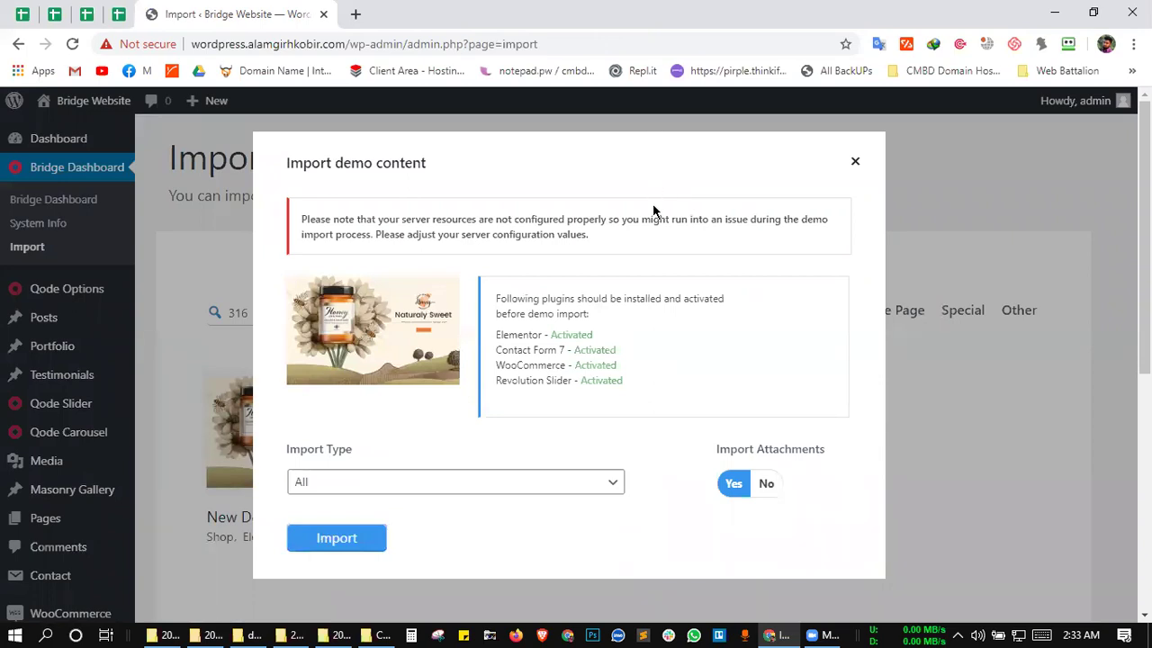
key("Return")
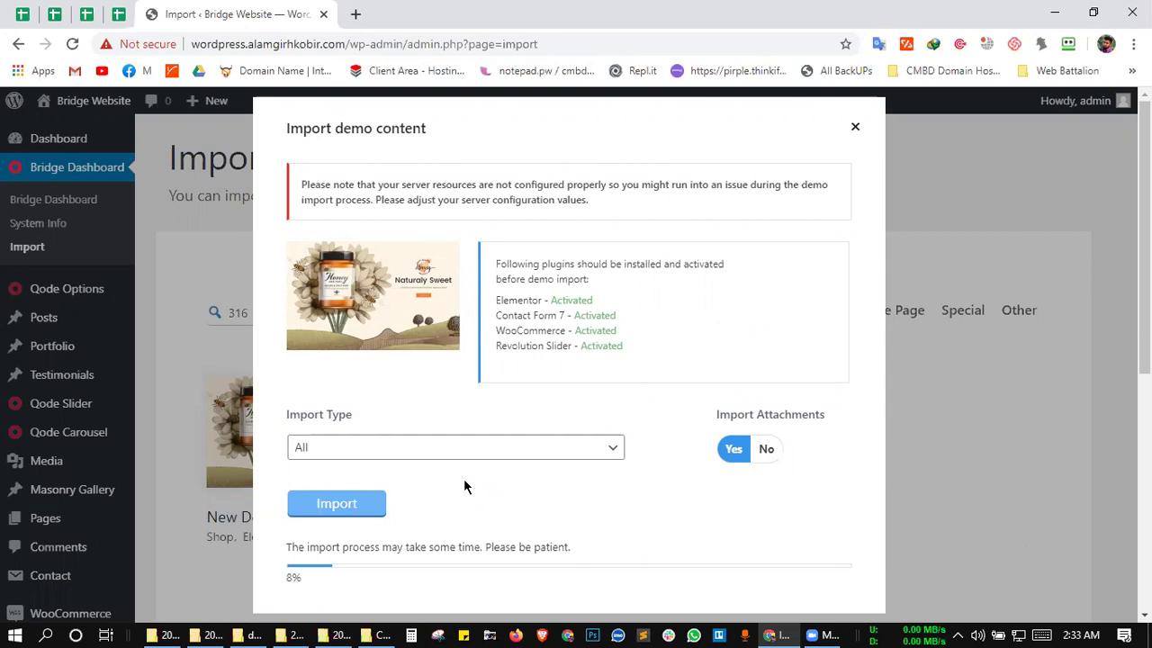
- Let the demo import finish and reload the import page
scroll(464, 486, "down", 3)
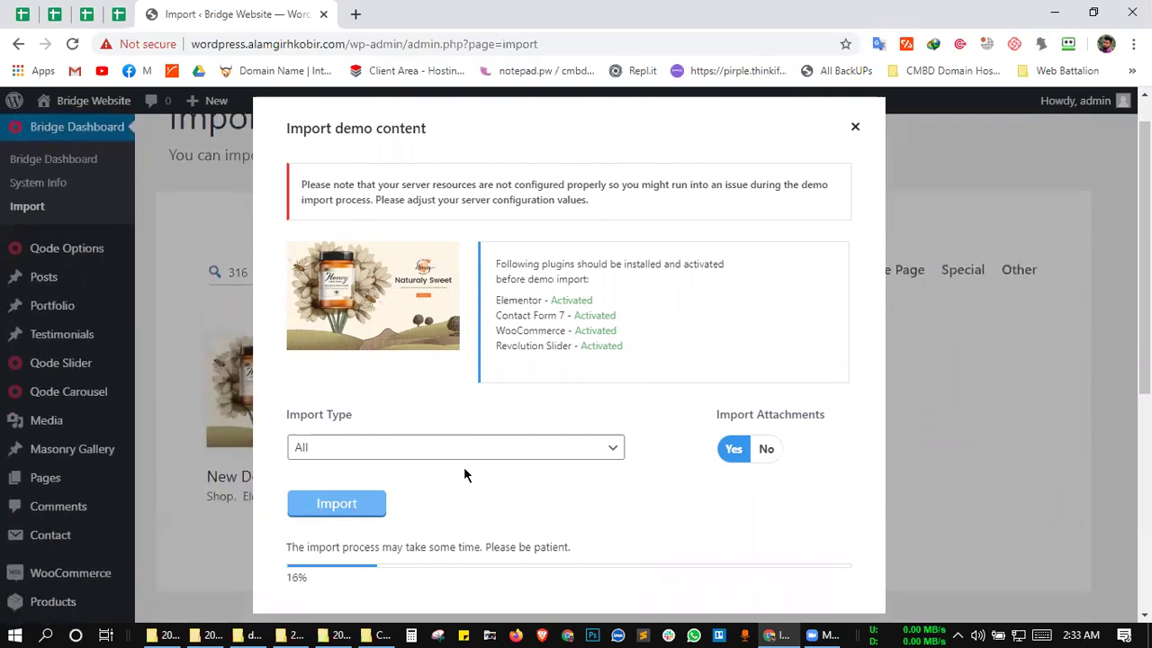
scroll(463, 466, "down", 5)
scroll(464, 466, "up", 6)
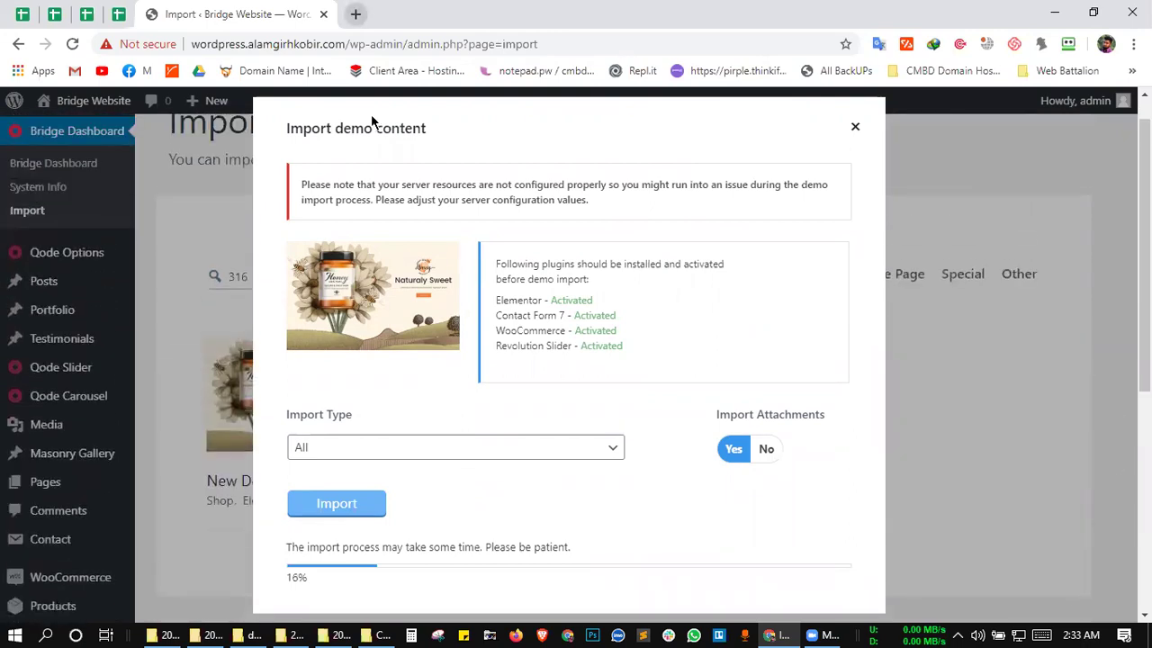
scroll(396, 387, "down", 1)
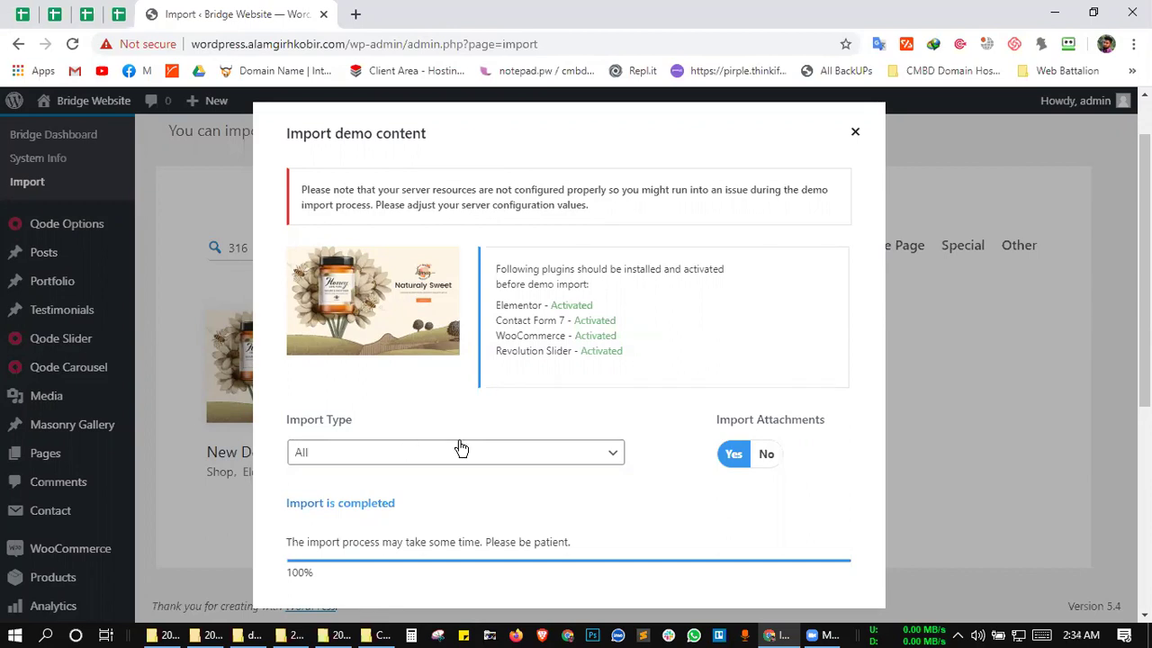
scroll(473, 450, "down", 3)
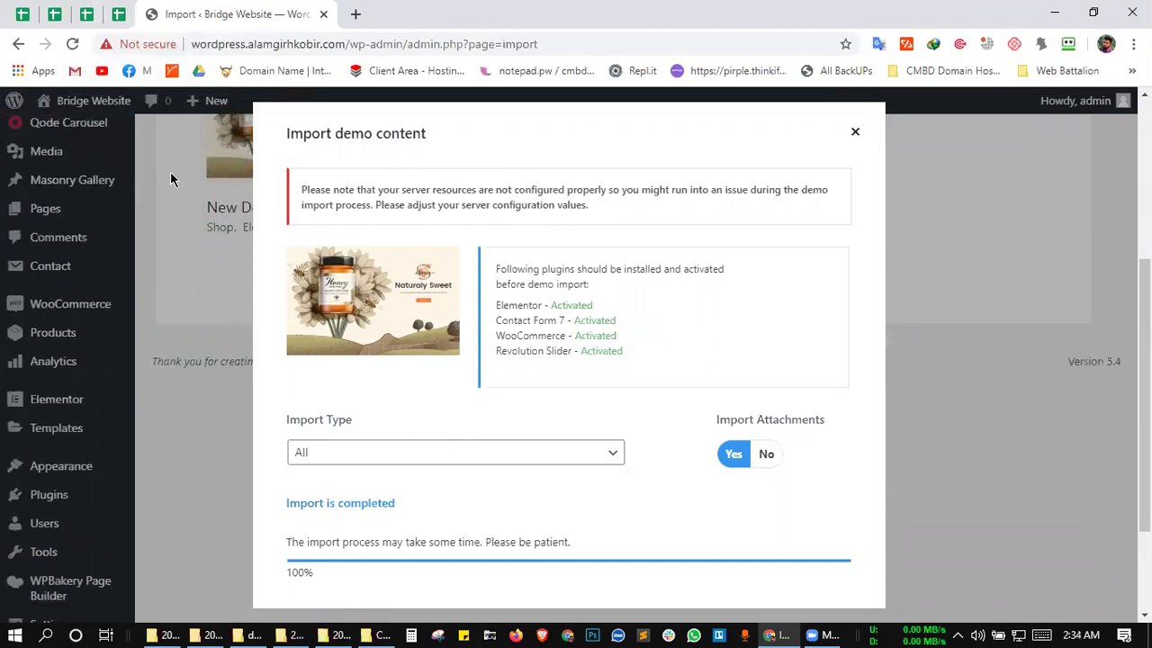
left_click(72, 44)
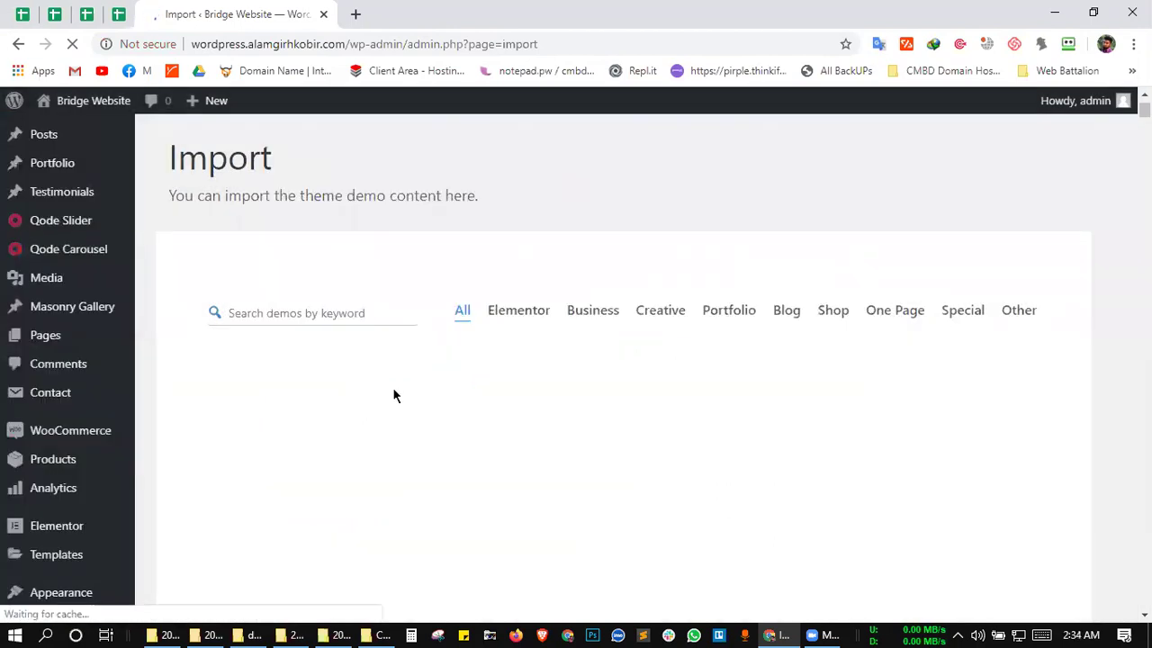
- Open the list of all pages and view the imported Home page in a new browser tab
scroll(393, 396, "down", 2)
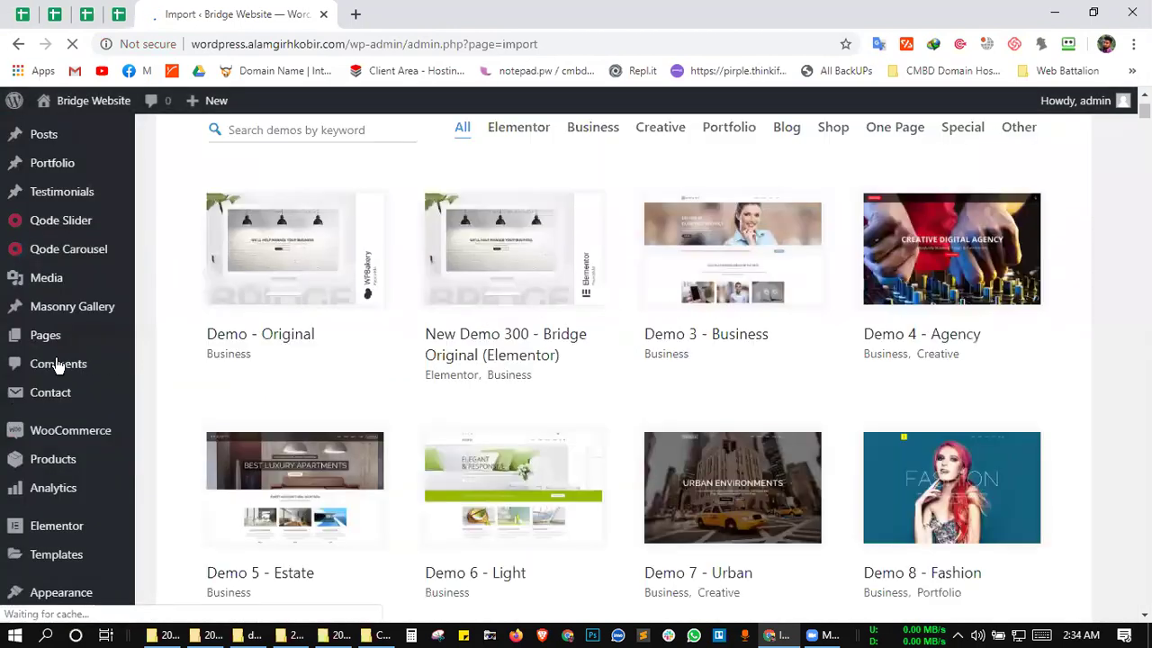
scroll(93, 301, "up", 2)
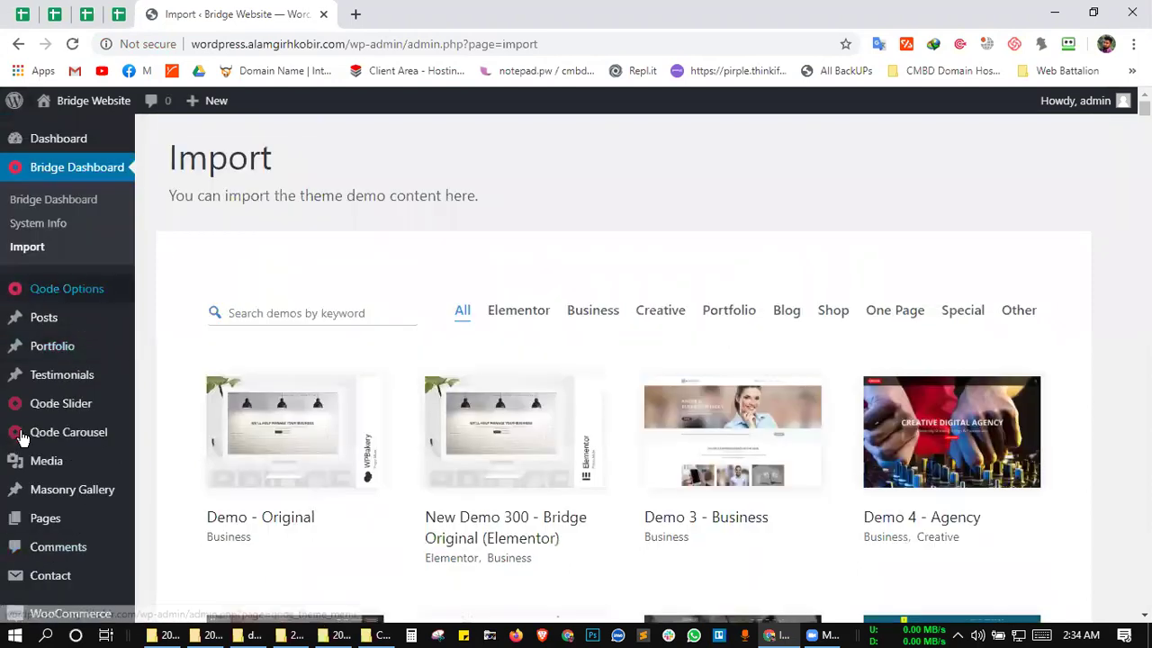
mouse_move(21, 438)
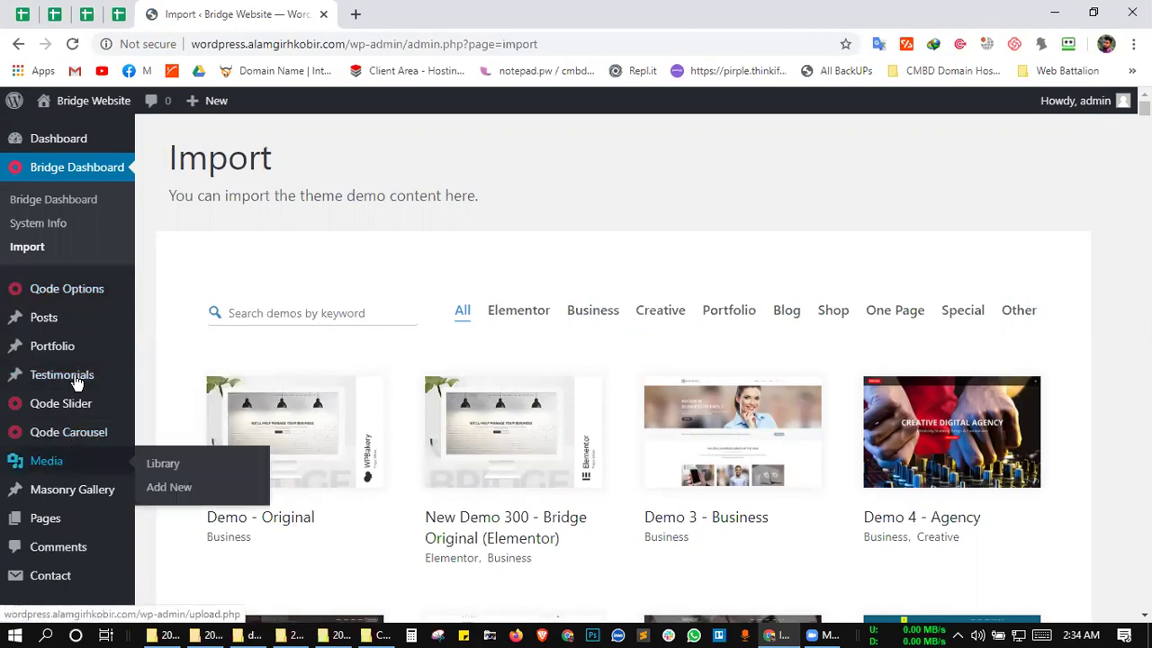
left_click(72, 517)
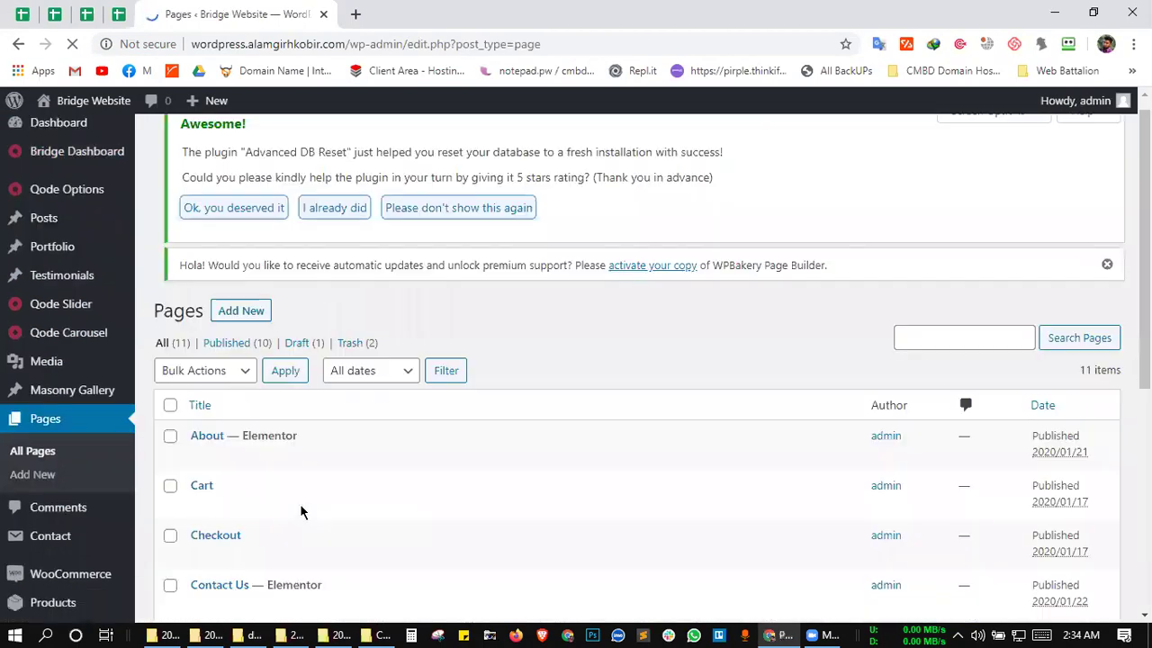
scroll(299, 503, "down", 1)
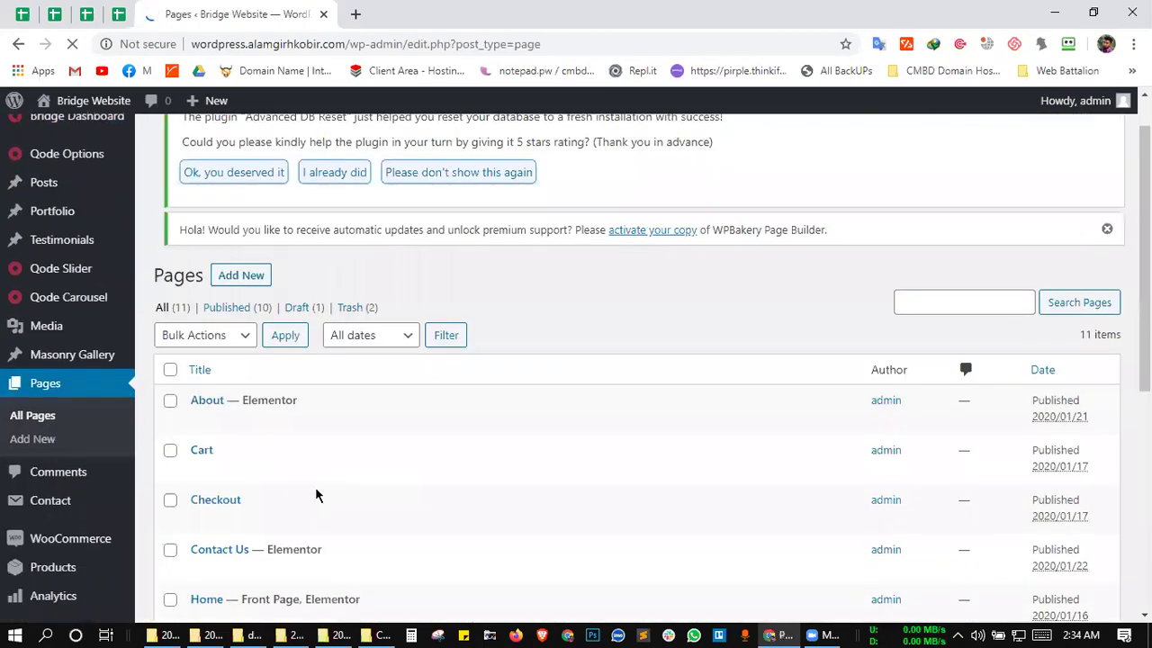
scroll(316, 494, "down", 3)
middle_click(326, 405)
left_click(434, 7)
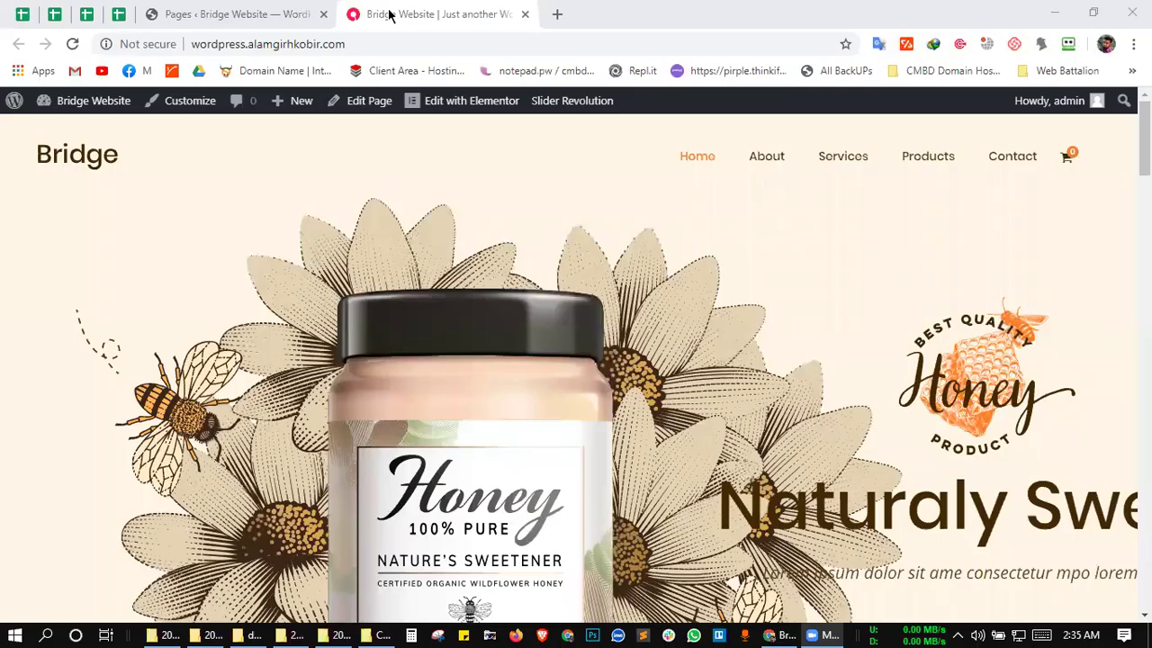
- Switch back to the pages list and keep its browser tab ahead of the site's front page tab
left_click_drag(389, 14, 282, 10)
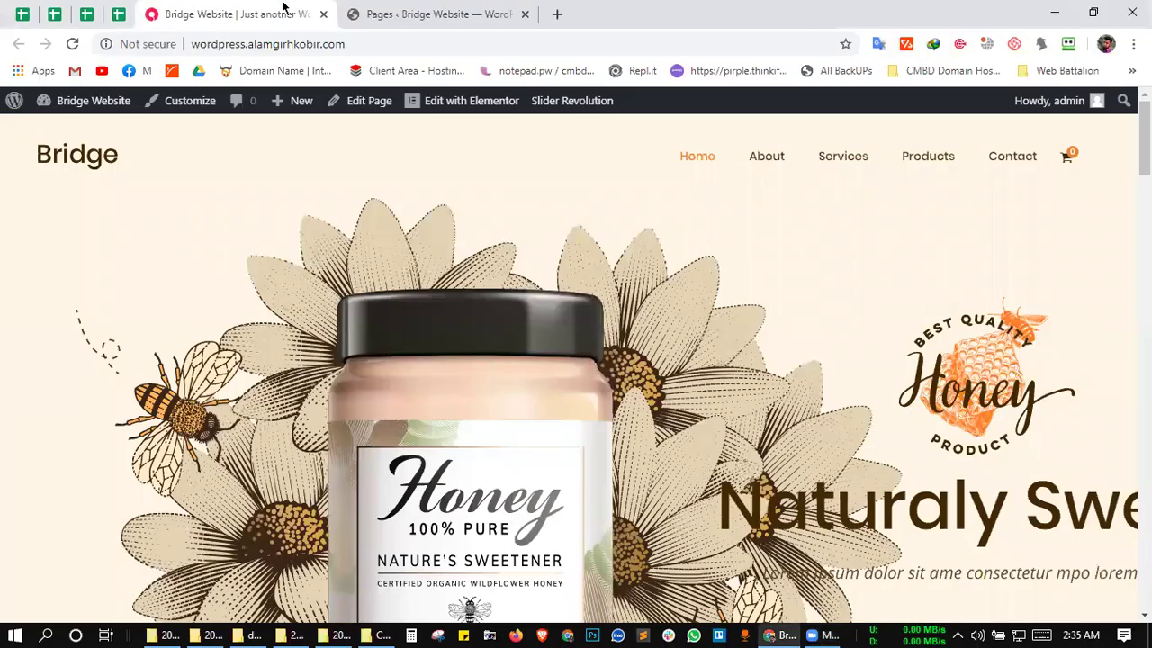
left_click(374, 6)
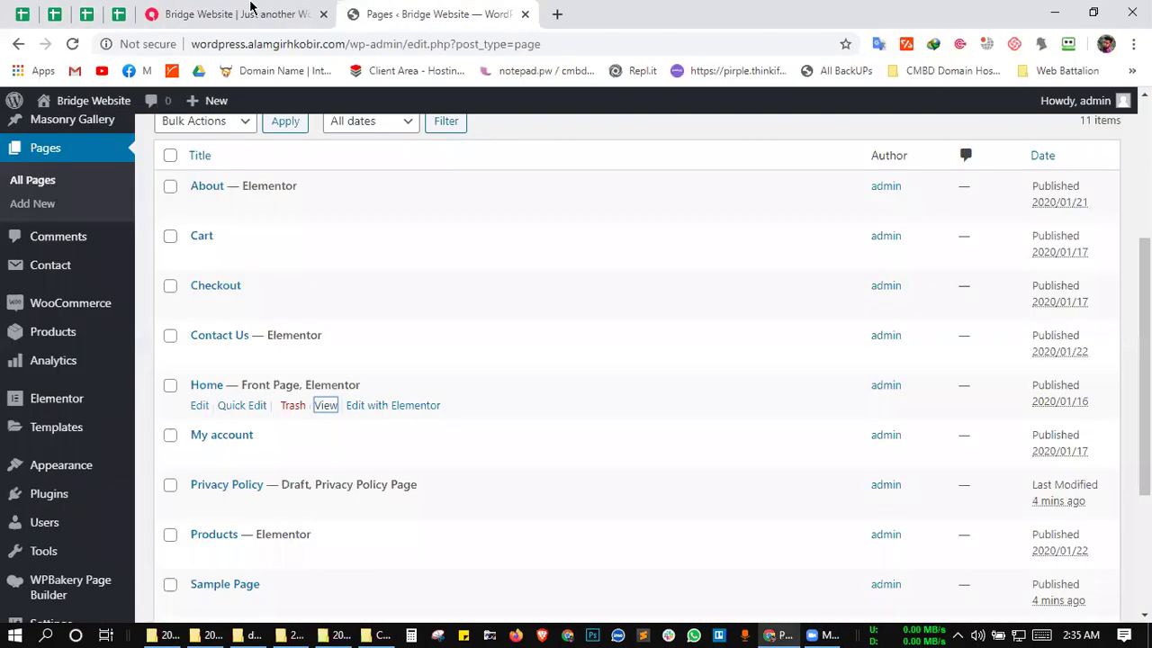
left_click_drag(412, 5, 216, 7)
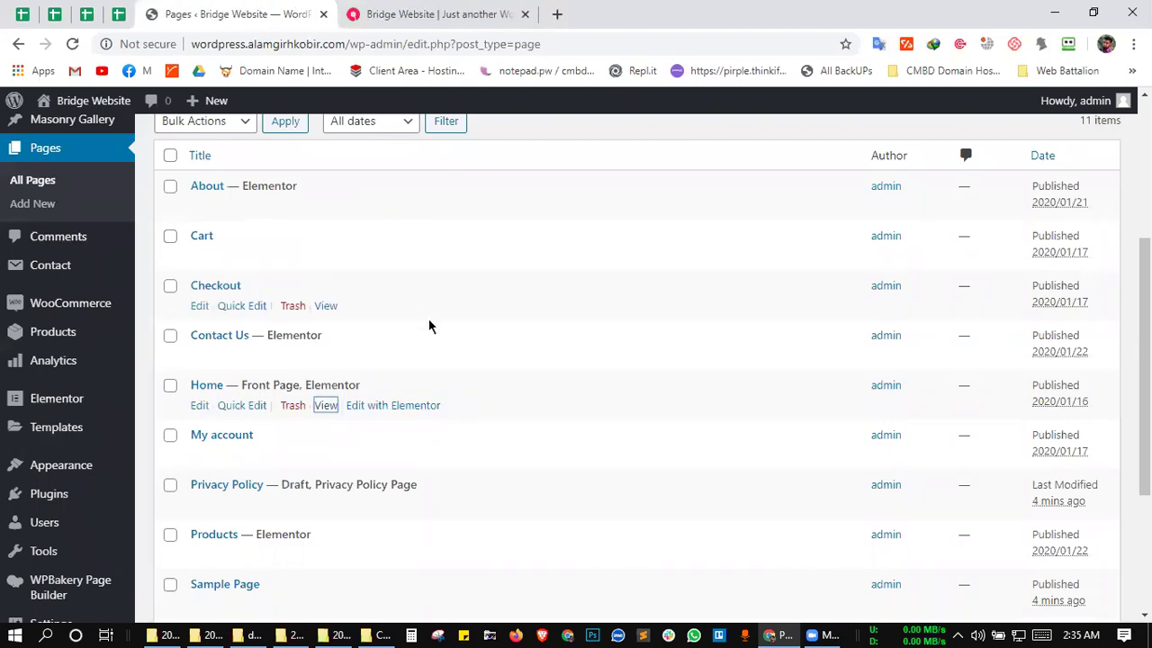
- Look through the pages list and open the Reading settings to check which page serves as the homepage
scroll(429, 324, "up", 3)
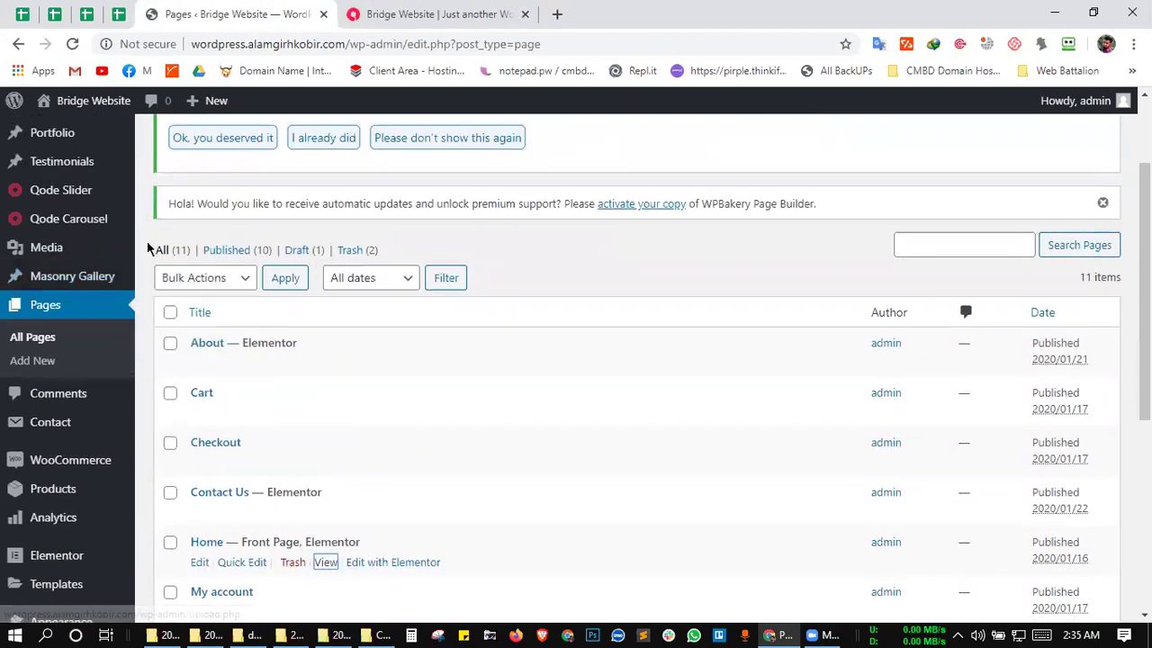
scroll(156, 272, "up", 3)
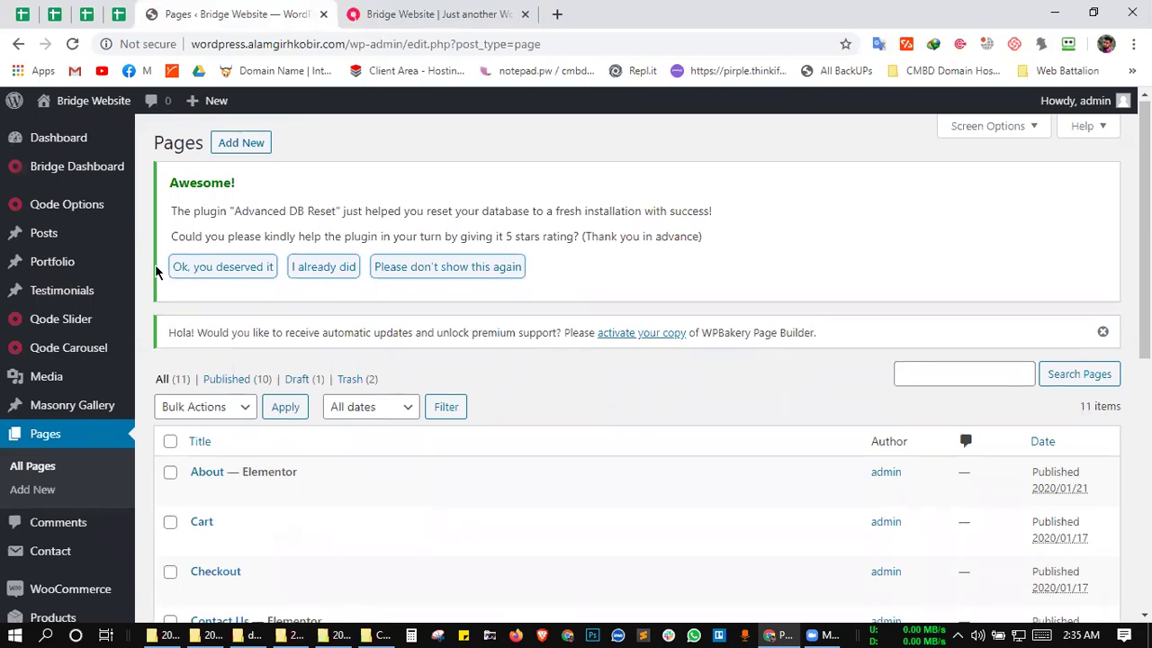
scroll(387, 342, "down", 3)
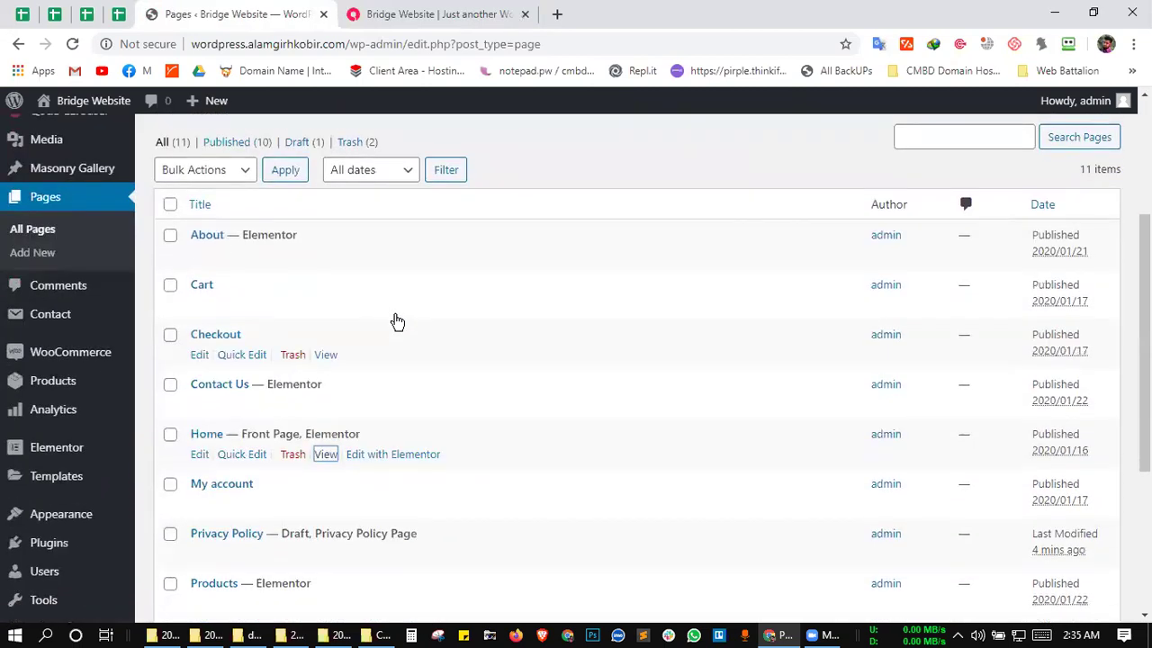
scroll(393, 322, "down", 1)
scroll(205, 283, "down", 3)
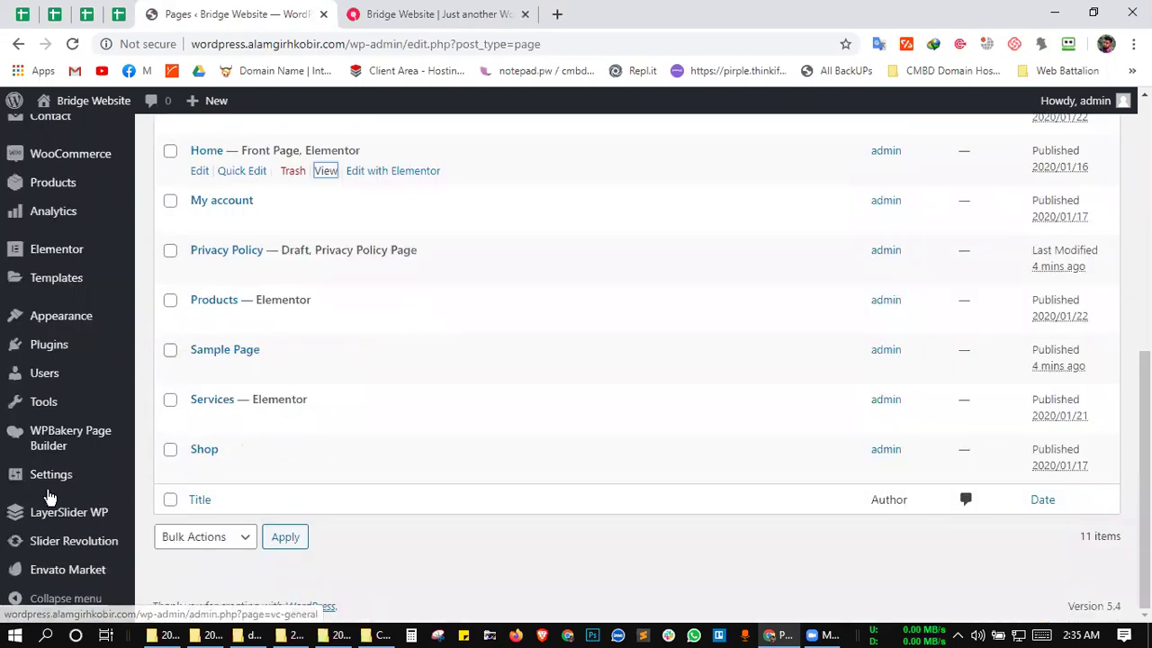
mouse_move(58, 479)
left_click(169, 445)
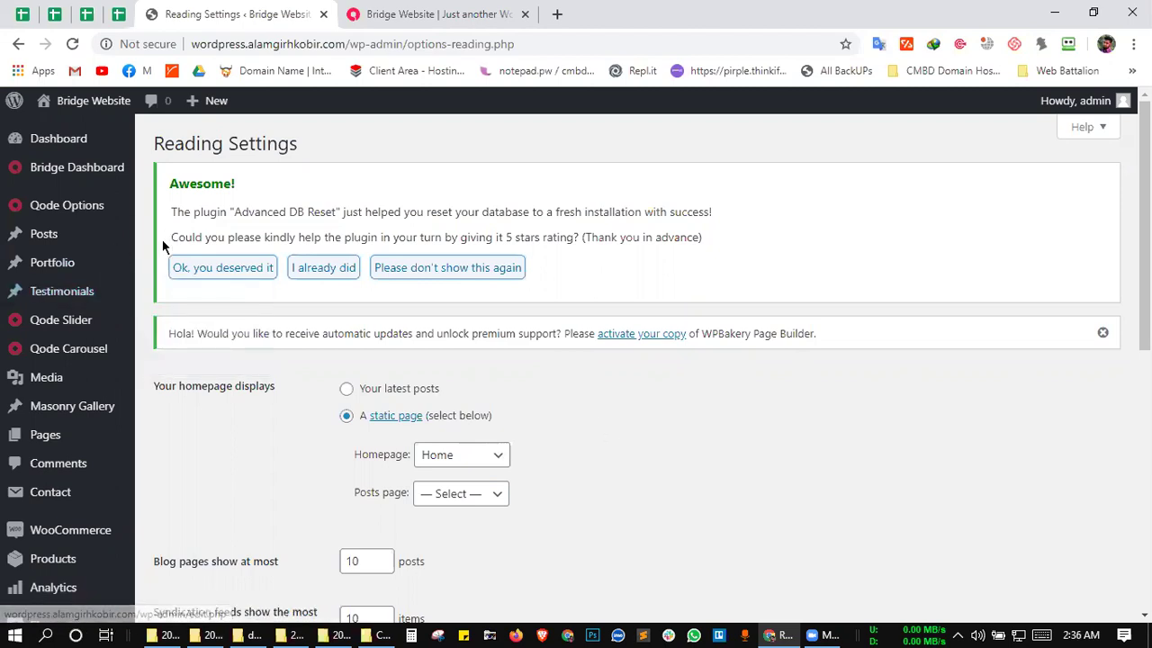
- Go back to the pages list and add a new page titled "test"
left_click(52, 439)
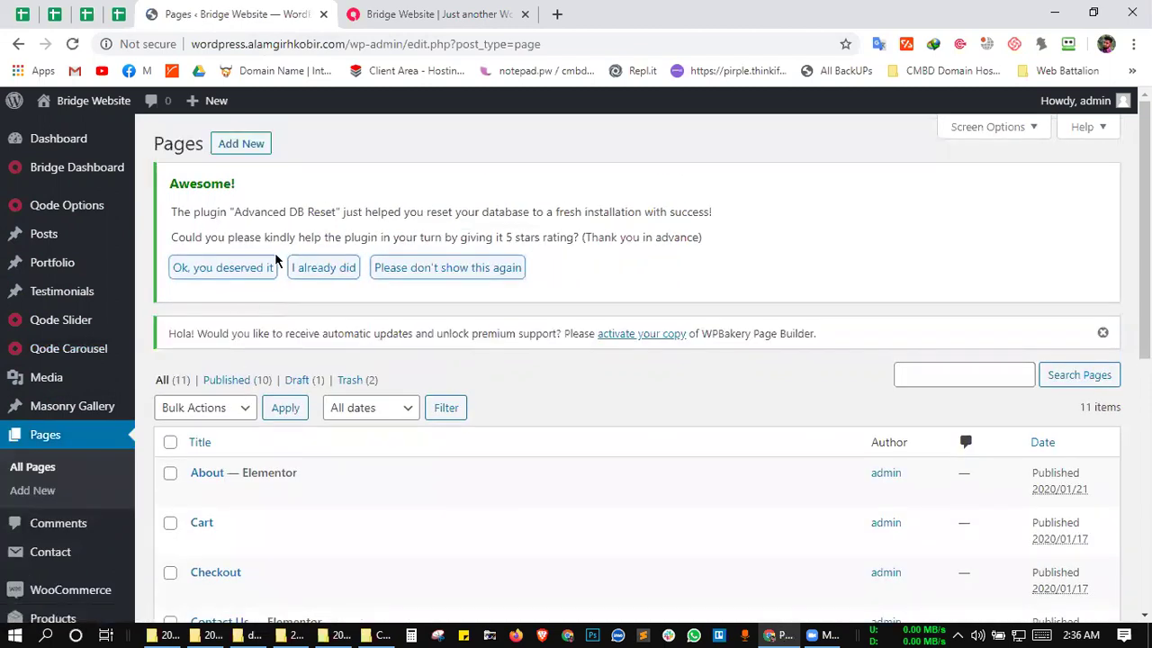
left_click(256, 149)
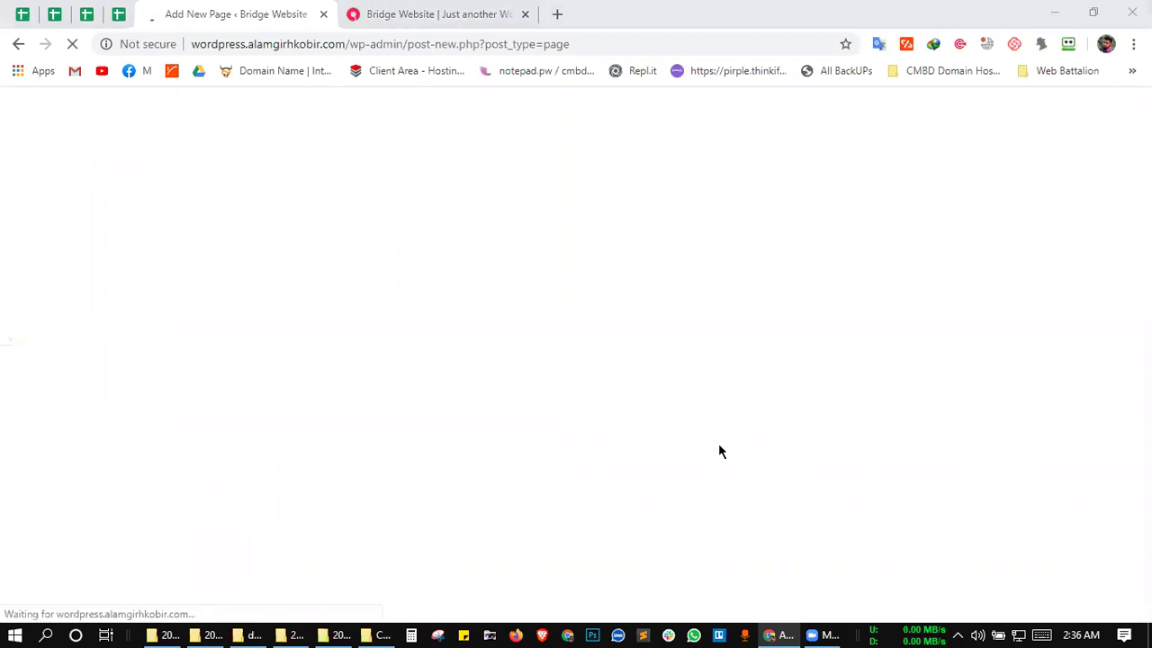
left_click(215, 5)
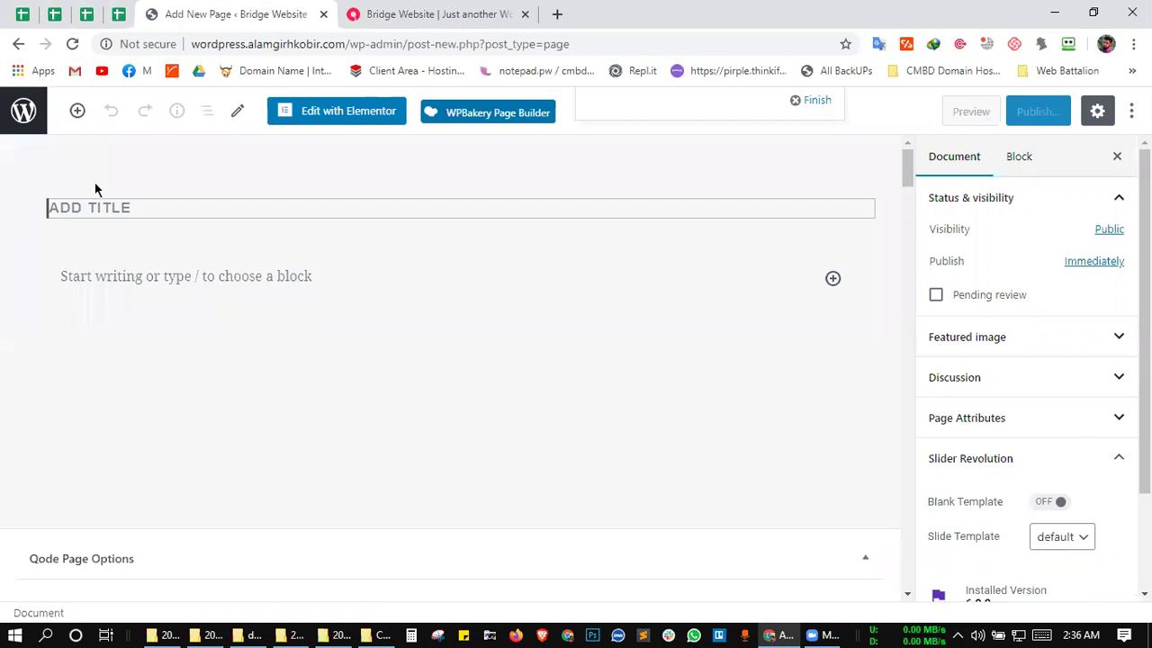
type("TEST")
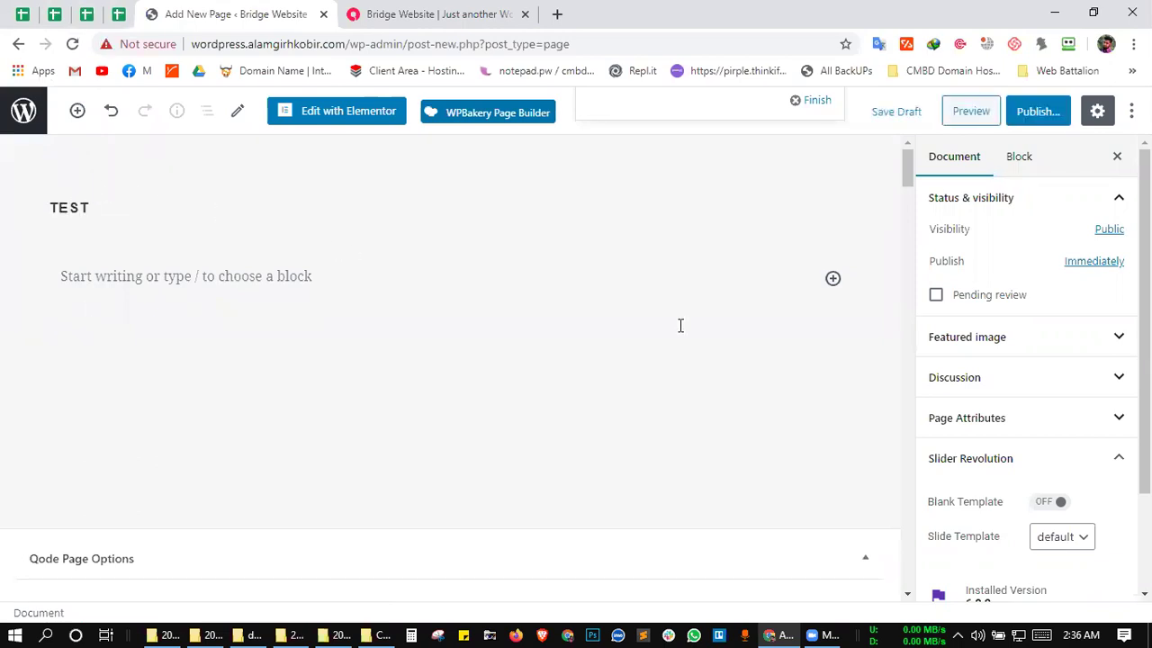
- Assign the Blog Gallery template to the new page in its page attributes and publish the page
left_click(990, 429)
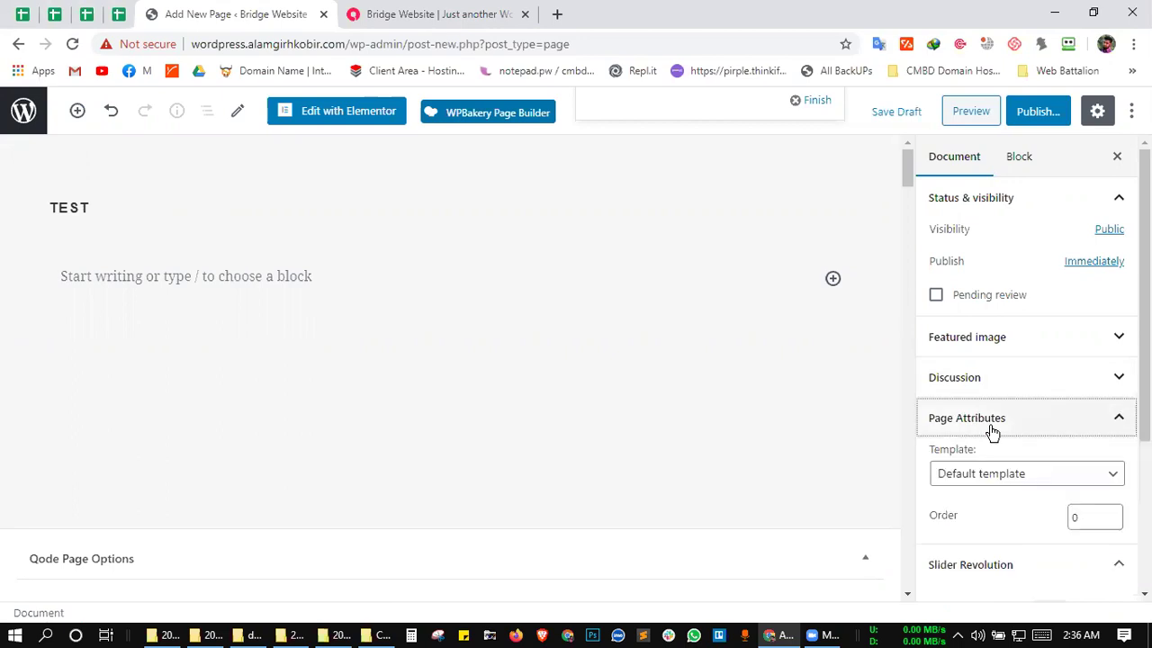
left_click(993, 477)
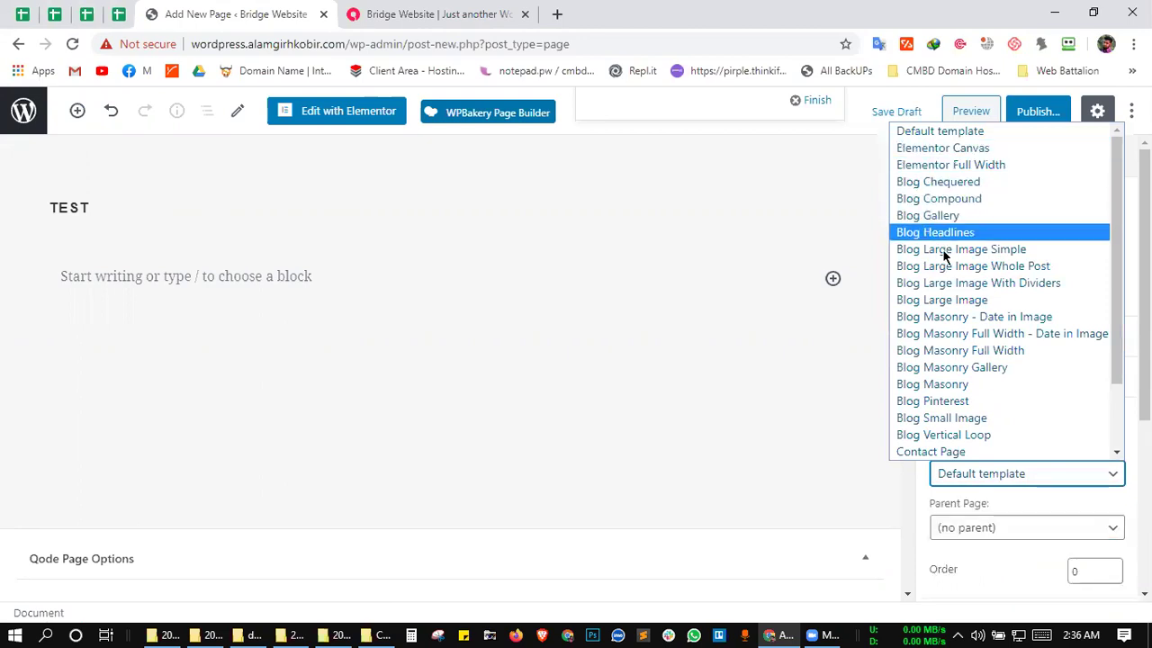
left_click(936, 216)
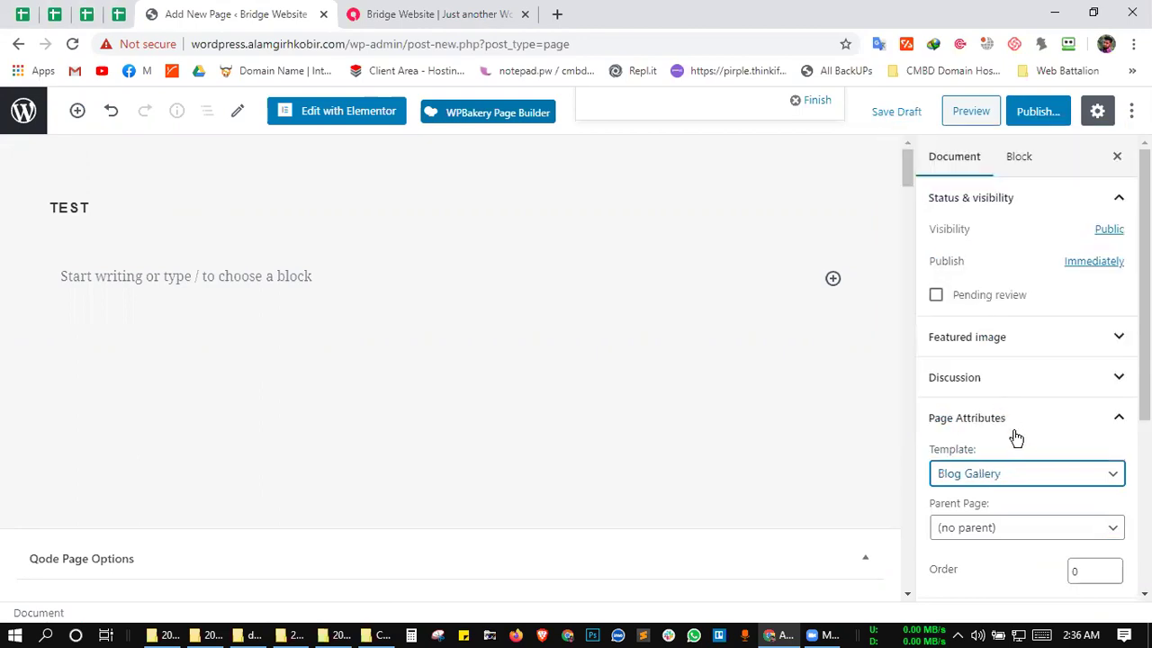
scroll(1016, 437, "down", 2)
scroll(1016, 438, "up", 2)
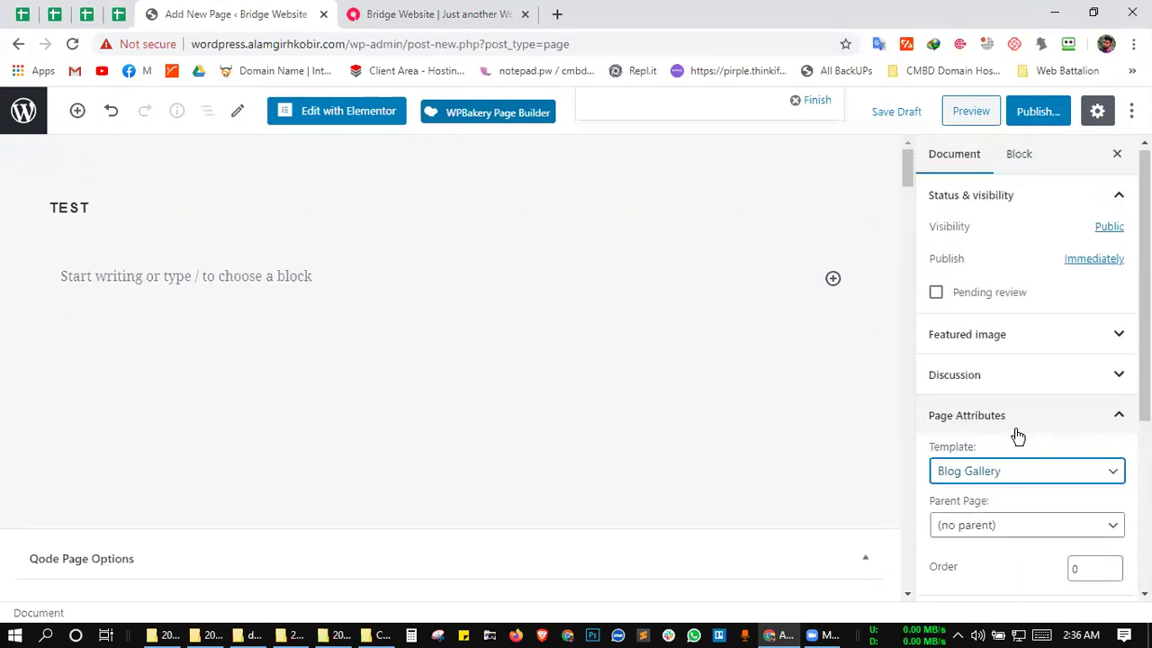
left_click(1024, 121)
left_click(1019, 118)
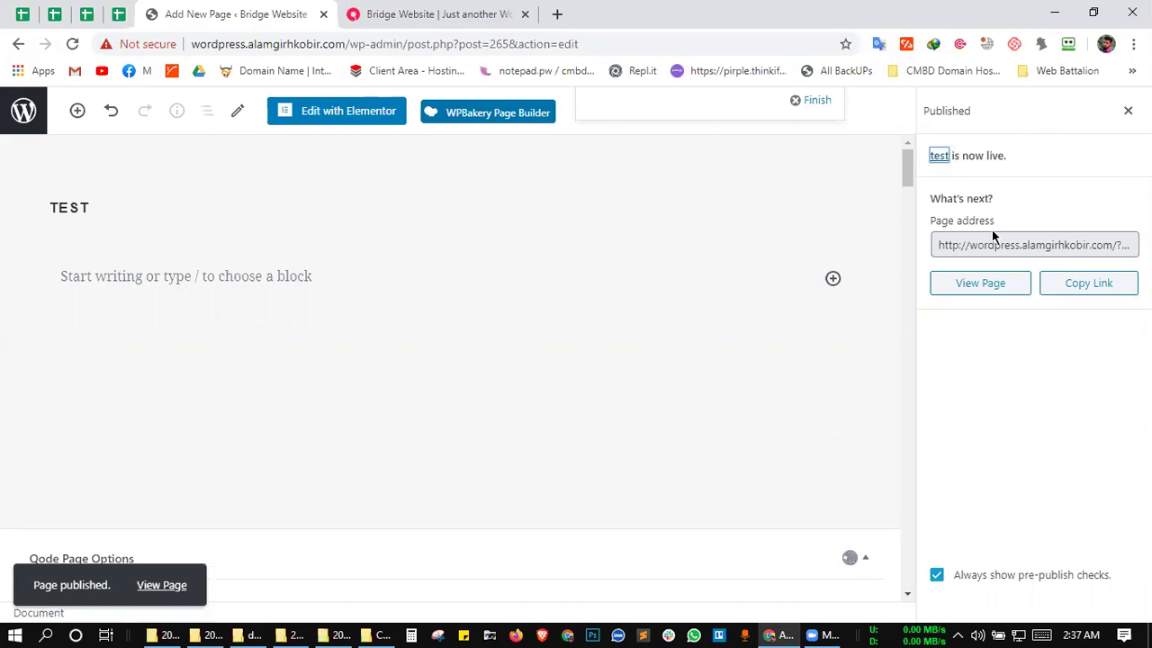
- View the published test page and examine its layout from header to footer
left_click(981, 283)
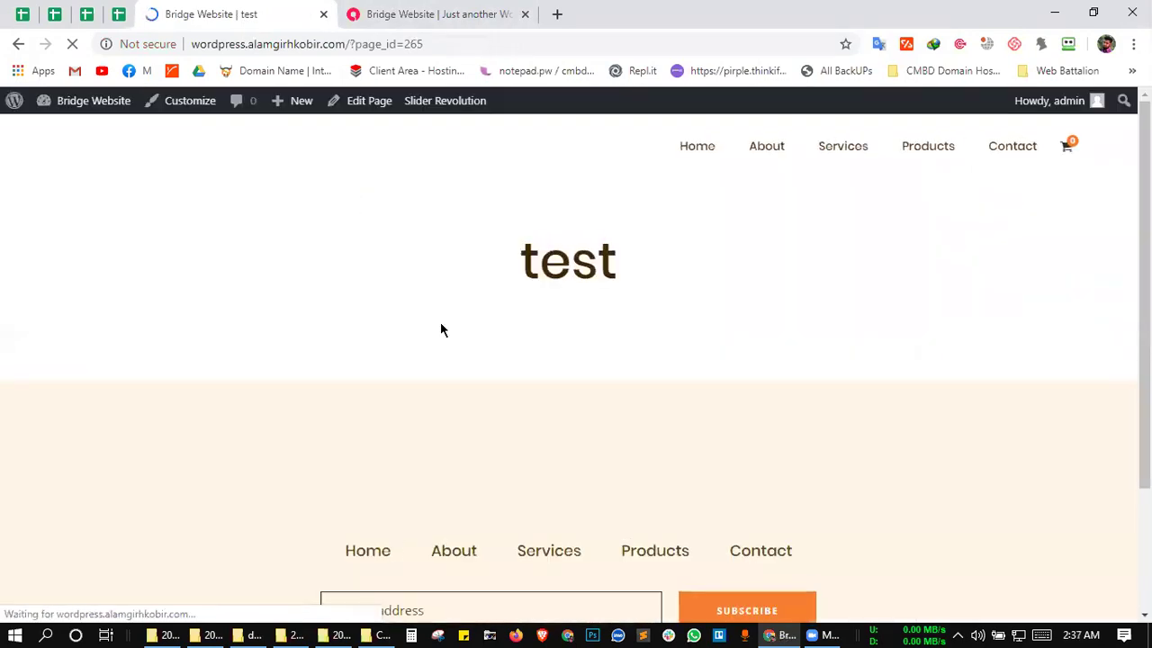
scroll(486, 387, "down", 2)
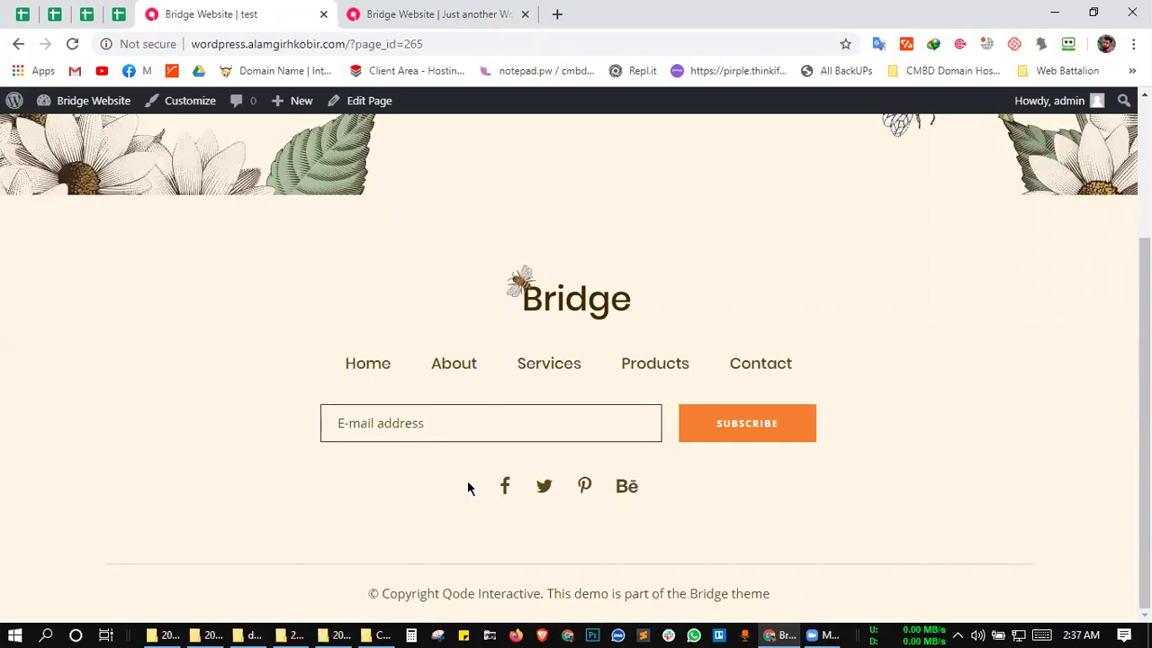
scroll(468, 489, "up", 2)
scroll(468, 489, "down", 1)
scroll(468, 488, "up", 2)
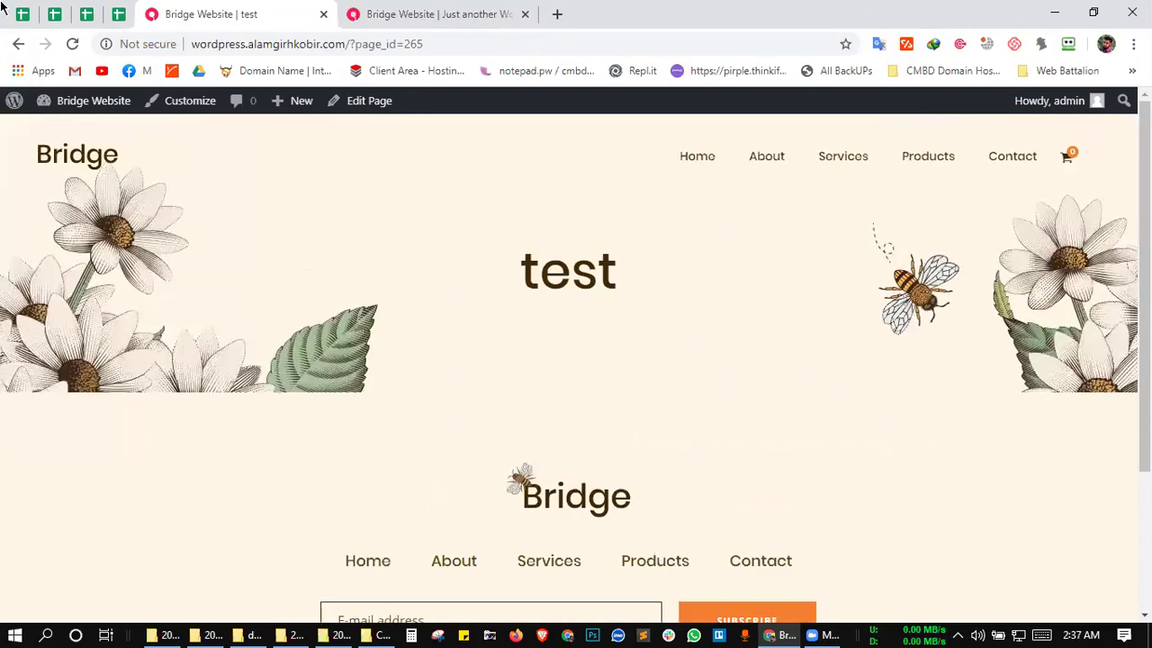
- Return to the test page's editor, change its template to Blog Large Image and update the page
left_click(17, 43)
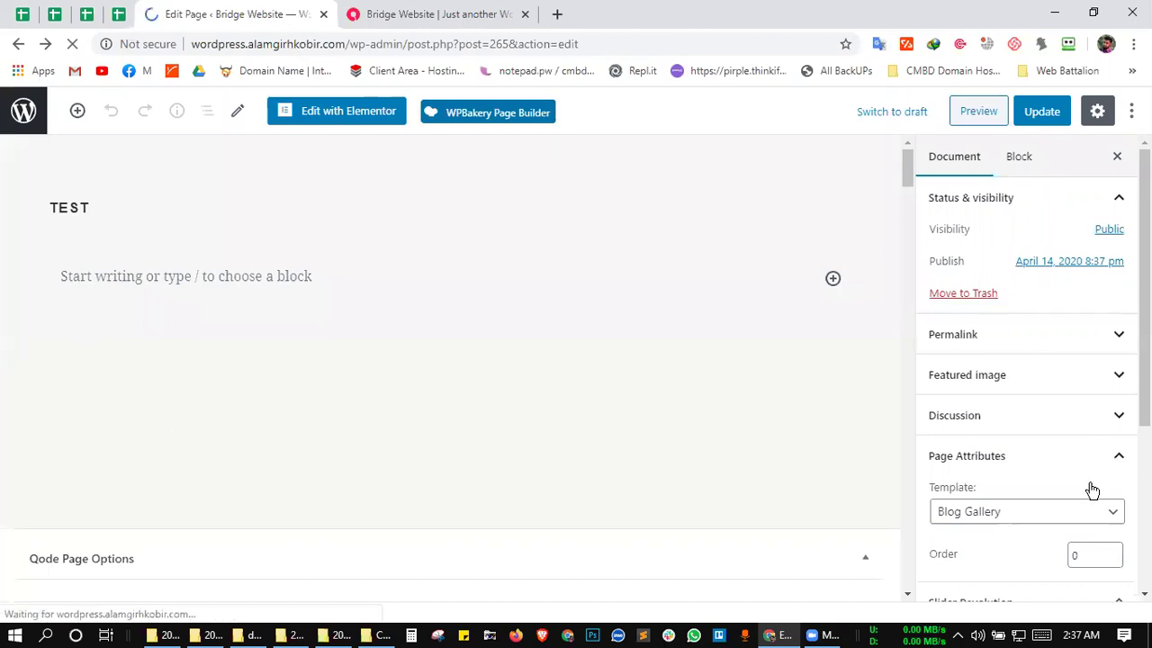
left_click(1092, 510)
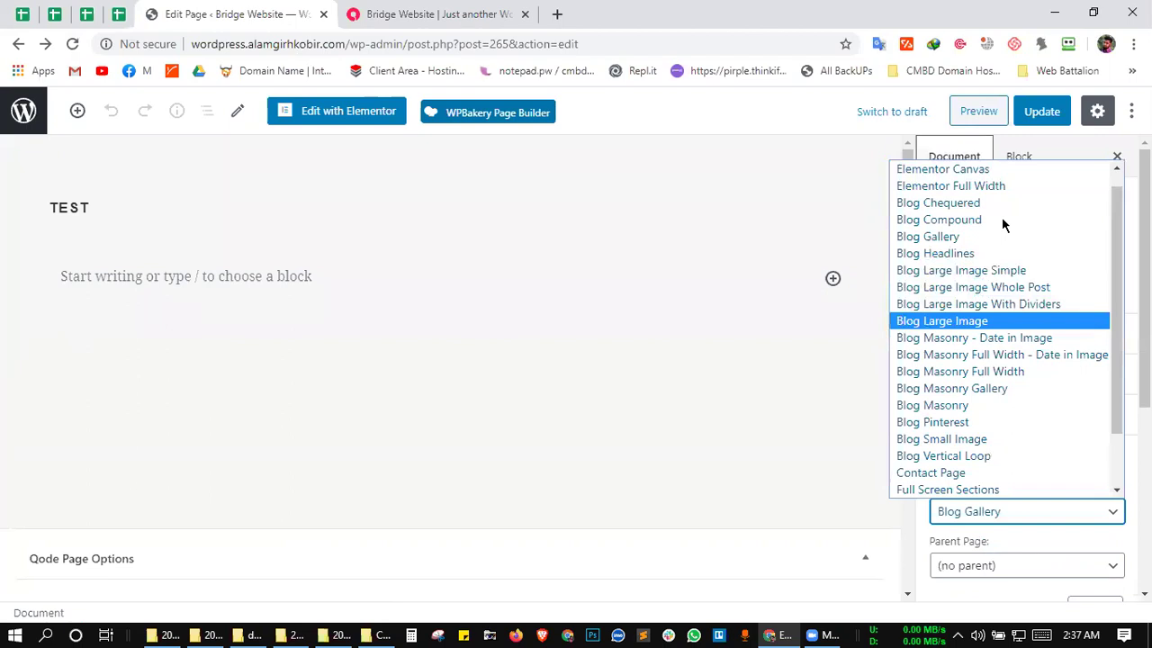
scroll(1003, 379, "down", 2)
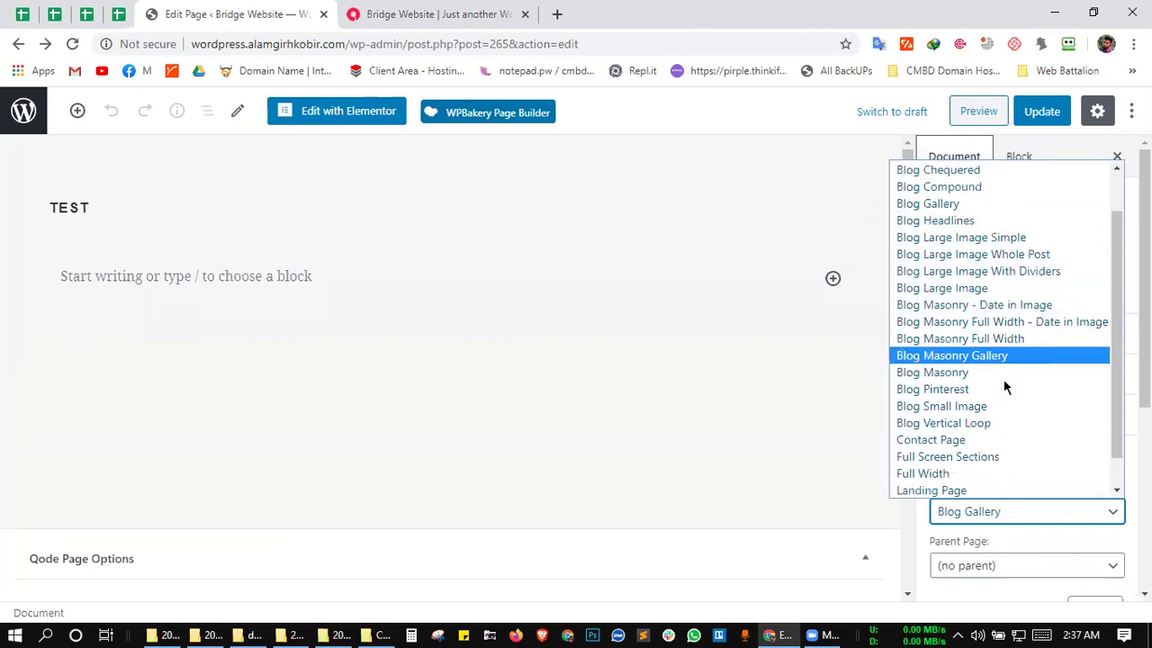
scroll(1003, 379, "up", 3)
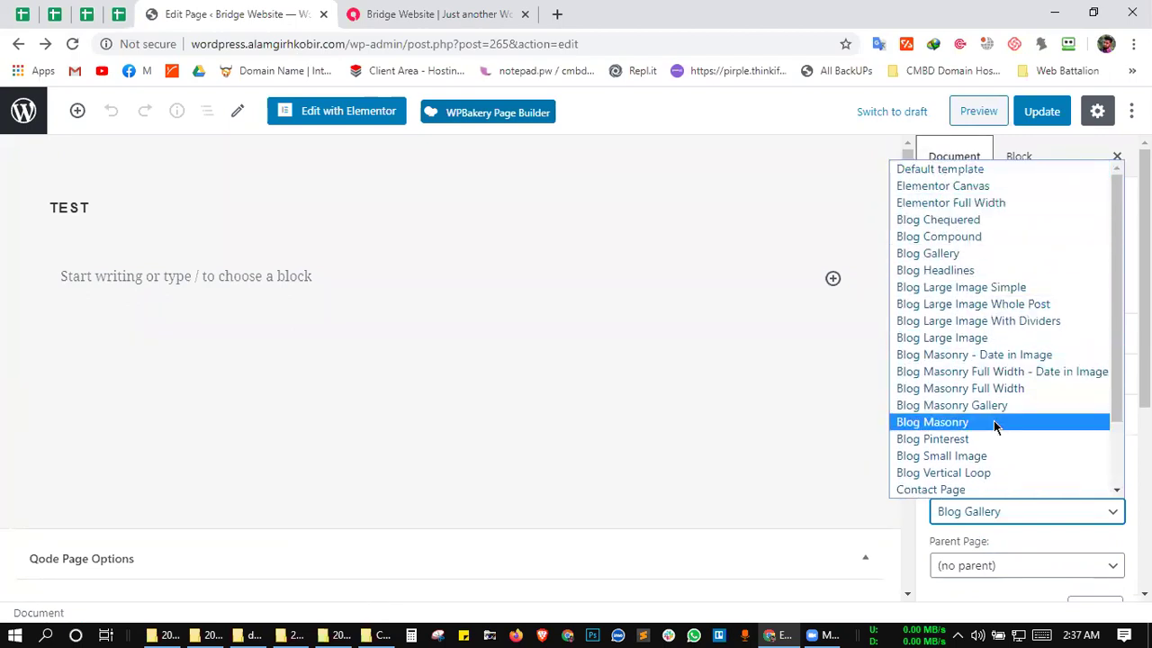
scroll(993, 420, "down", 2)
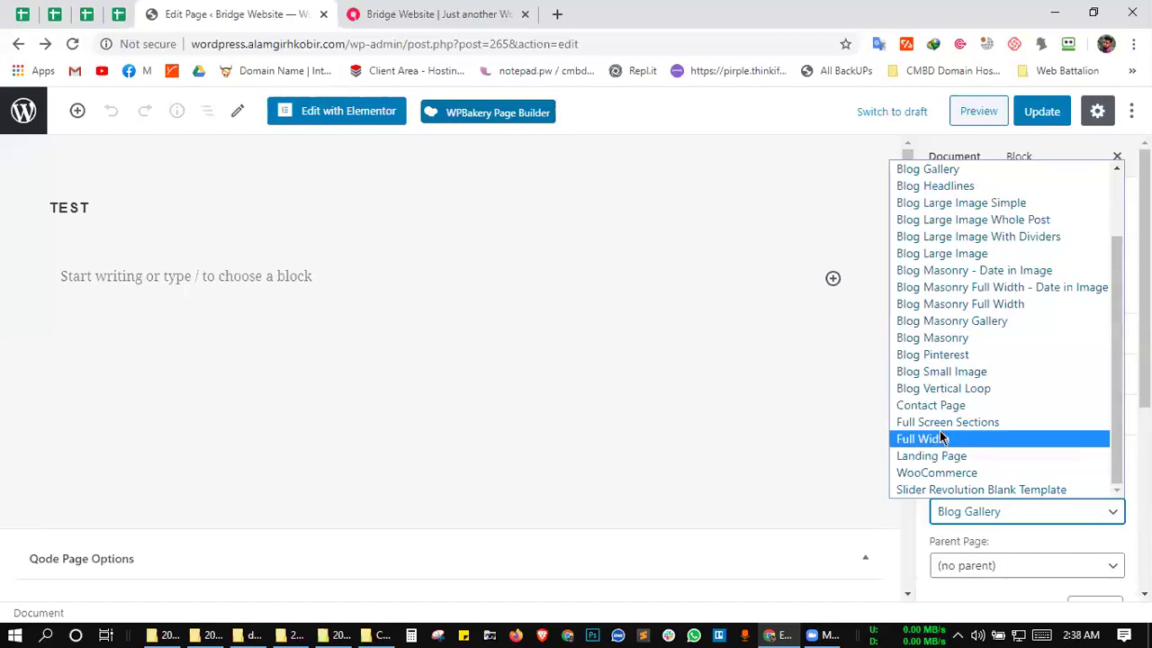
scroll(970, 312, "up", 2)
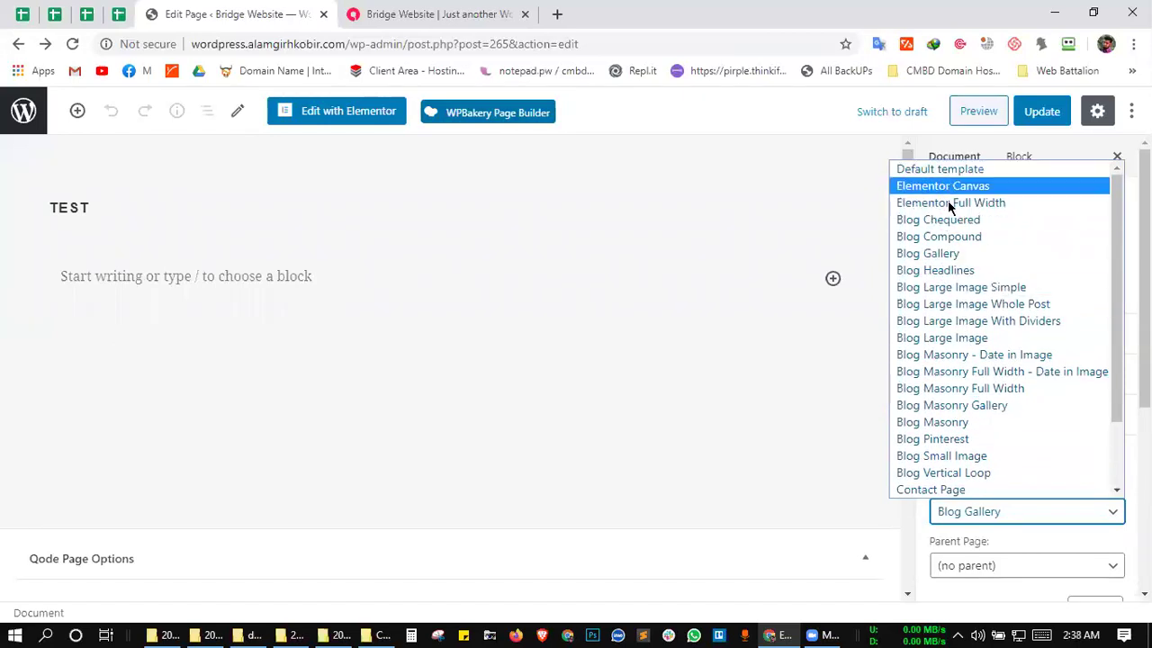
scroll(966, 340, "down", 2)
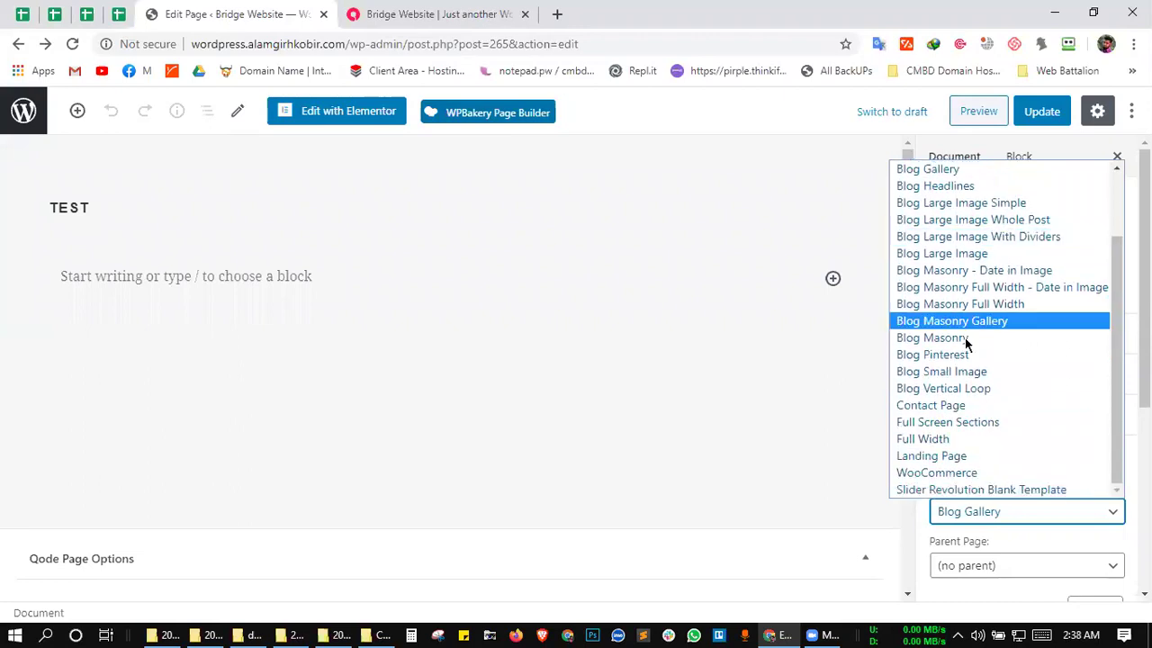
left_click(961, 255)
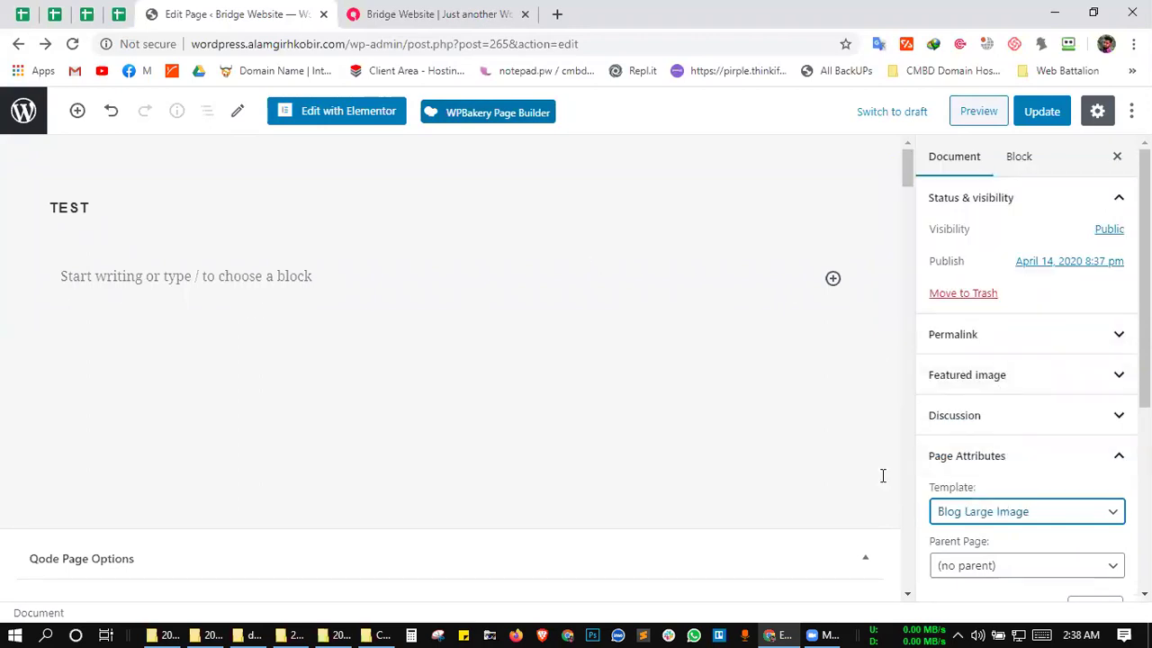
left_click(1035, 117)
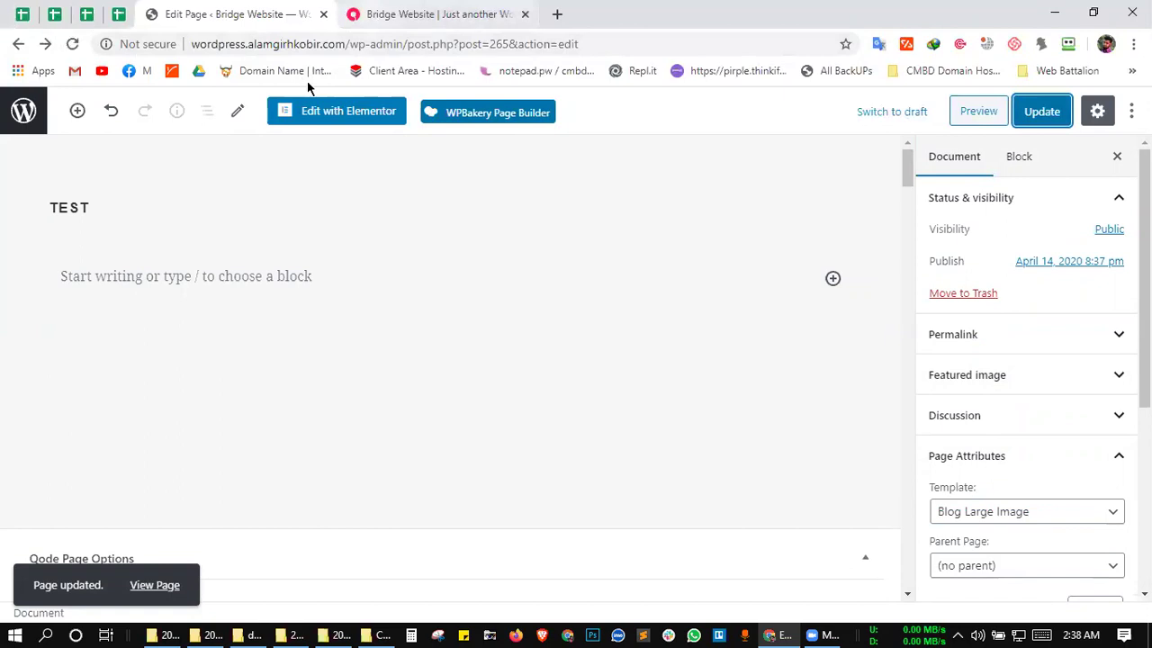
- Expand the test page's permalink section in the editor and open the live page from its link
key("ctrl+Tab")
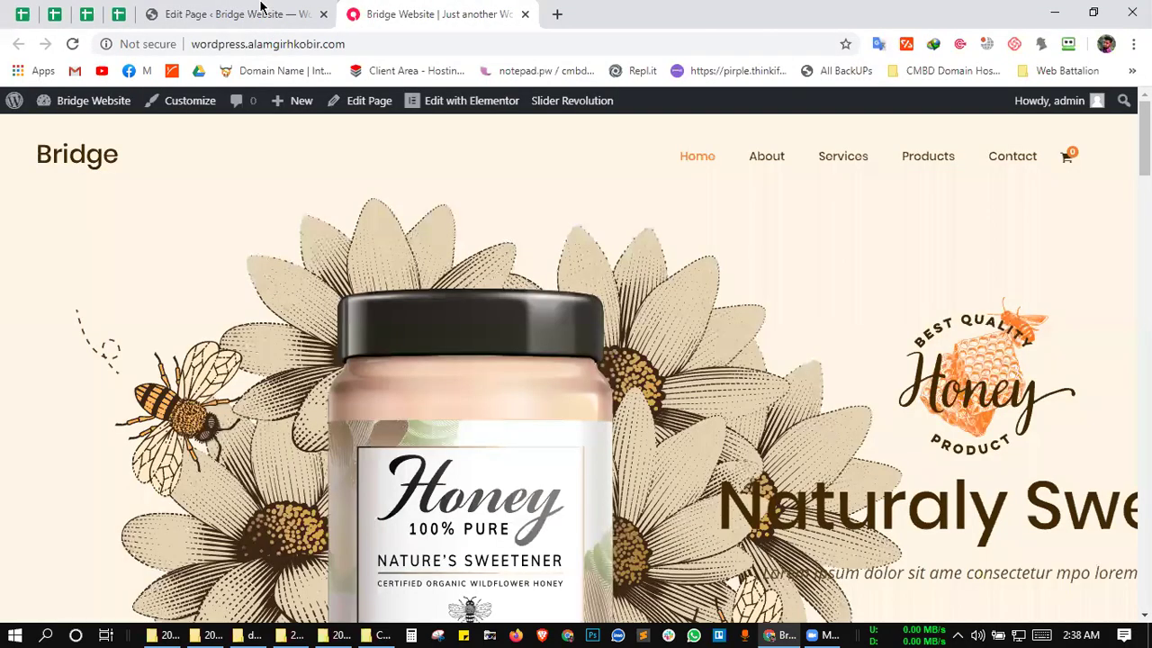
key("ctrl+shift+Tab")
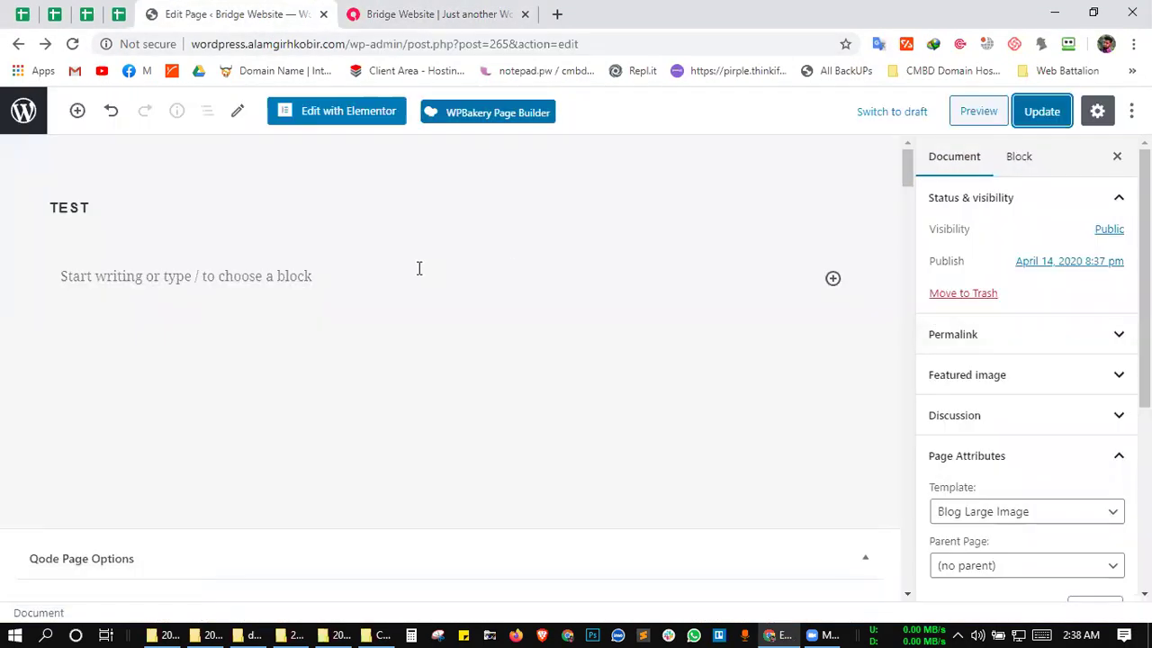
scroll(473, 281, "down", 6)
scroll(474, 280, "up", 6)
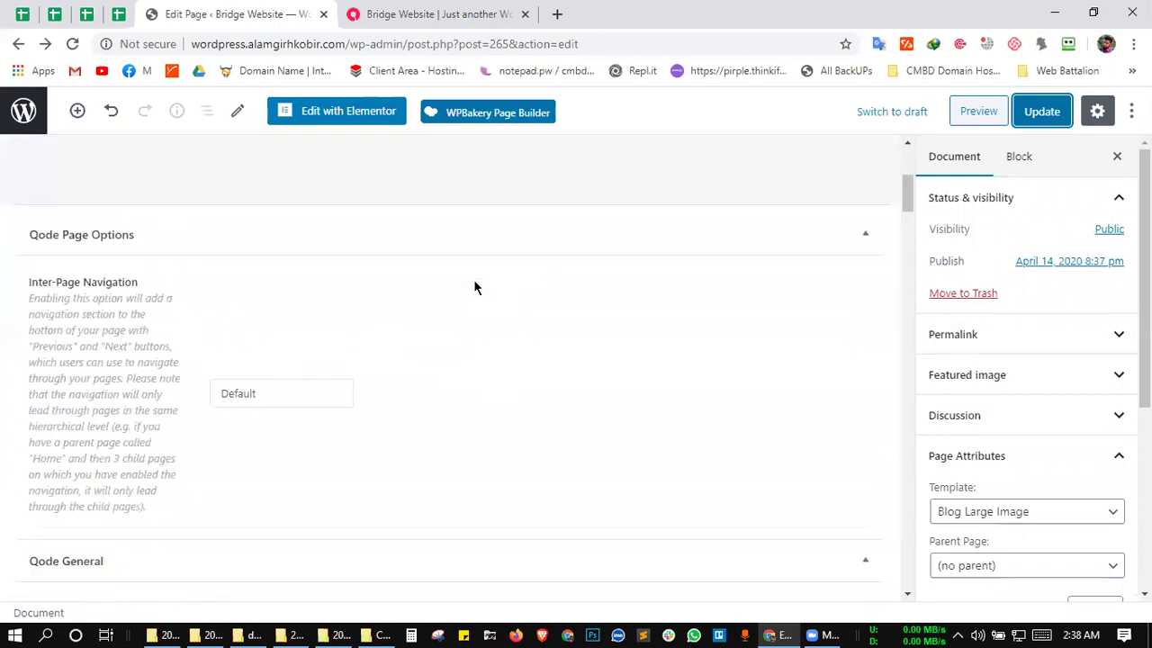
left_click(1013, 329)
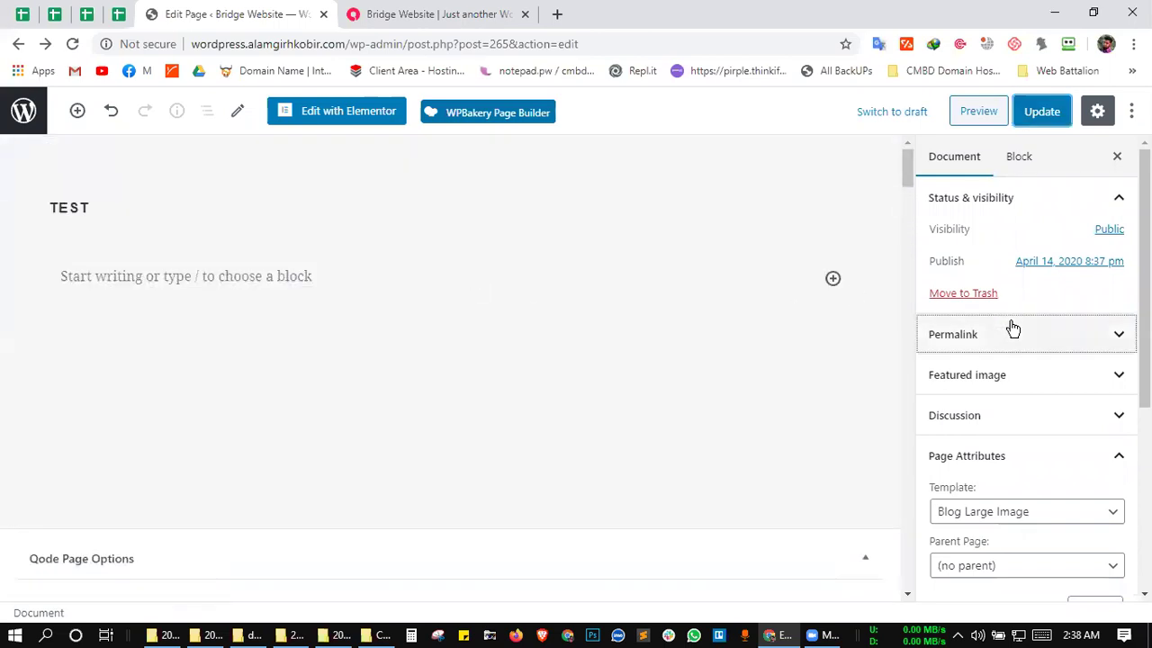
left_click(993, 394)
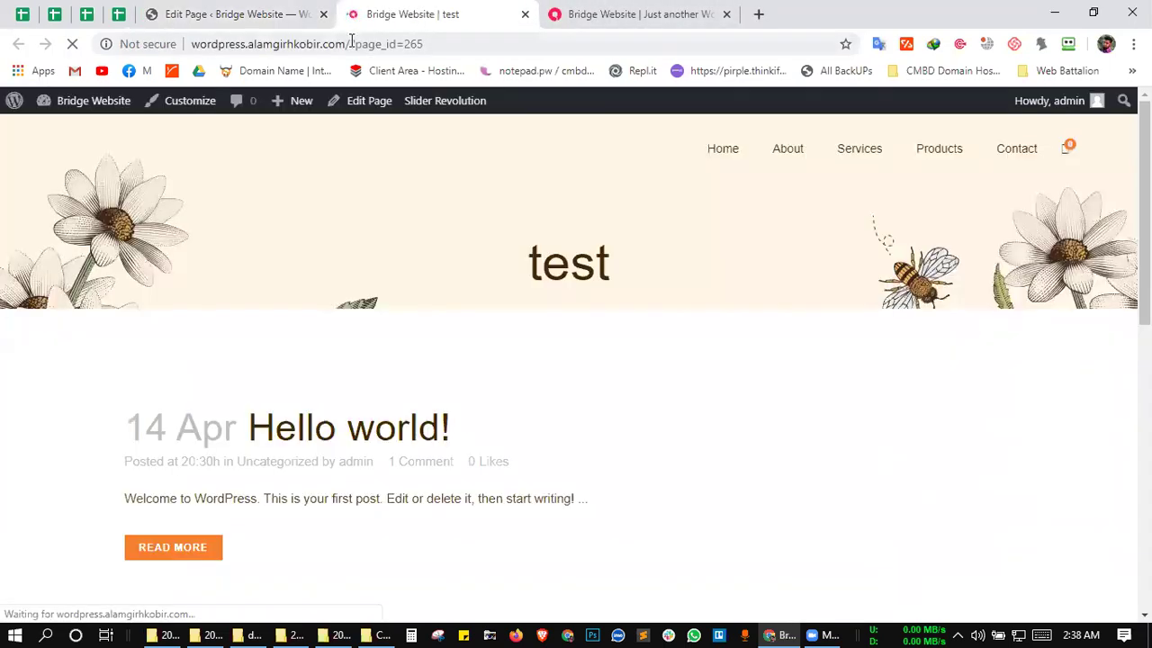
- Examine the live test page's address and its Blog Large Image post layout down to the footer
double_click(442, 46)
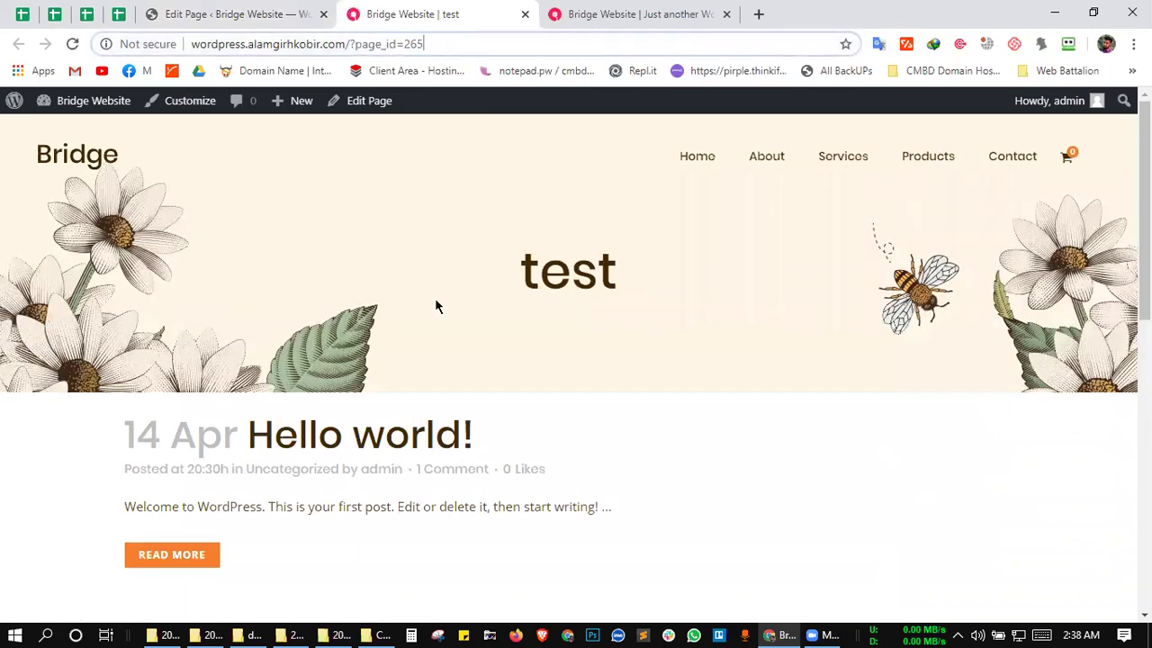
scroll(450, 322, "down", 6)
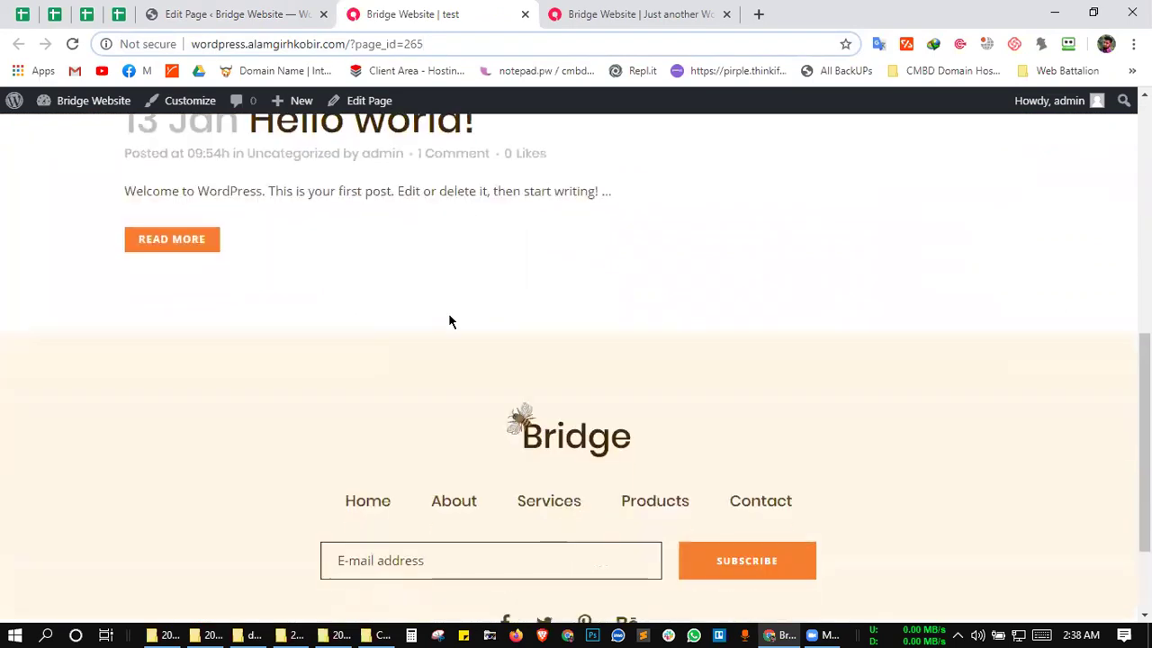
scroll(450, 321, "up", 4)
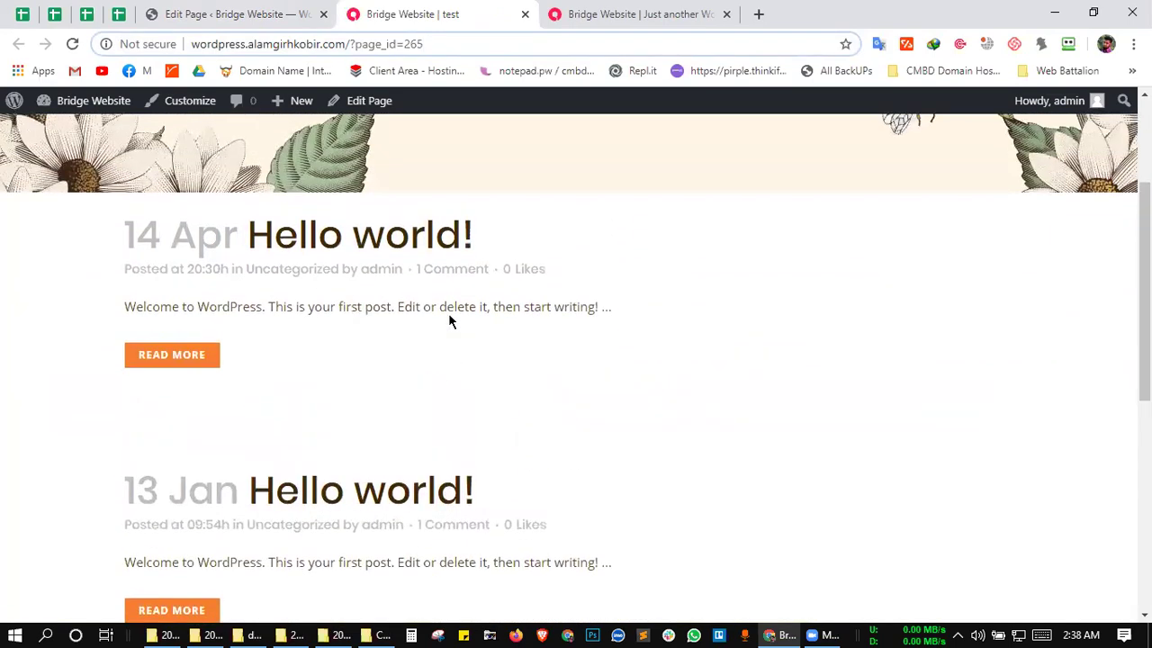
scroll(388, 374, "down", 3)
scroll(388, 375, "up", 3)
scroll(467, 479, "up", 1)
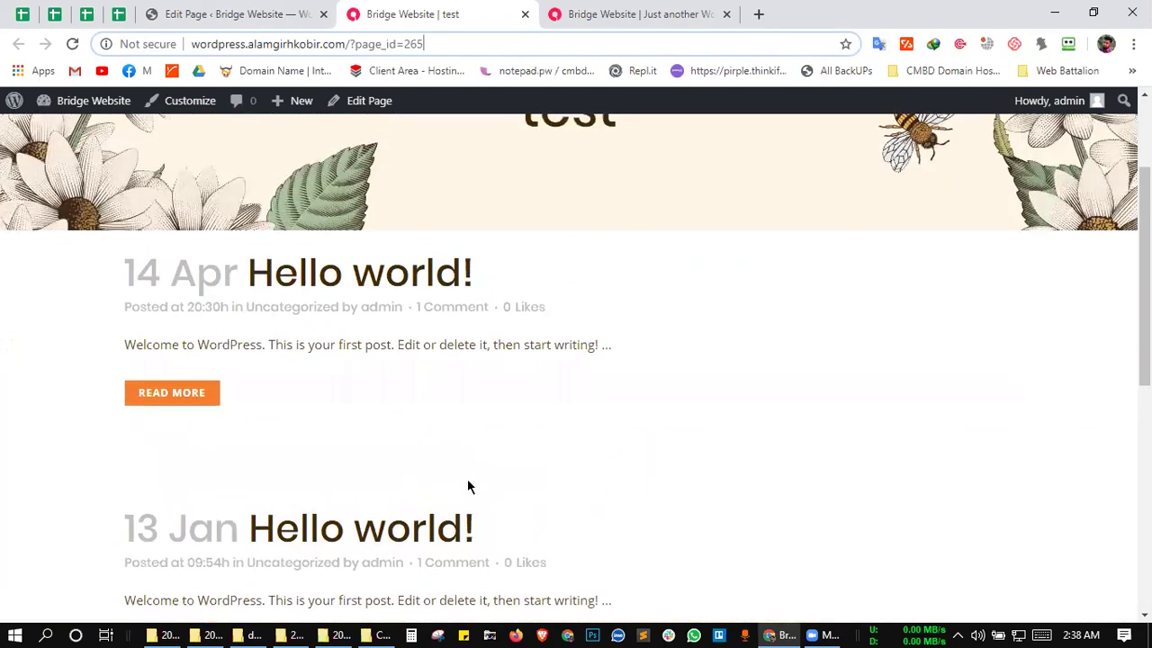
key("ctrl+a")
left_click(689, 364)
scroll(499, 198, "down", 4)
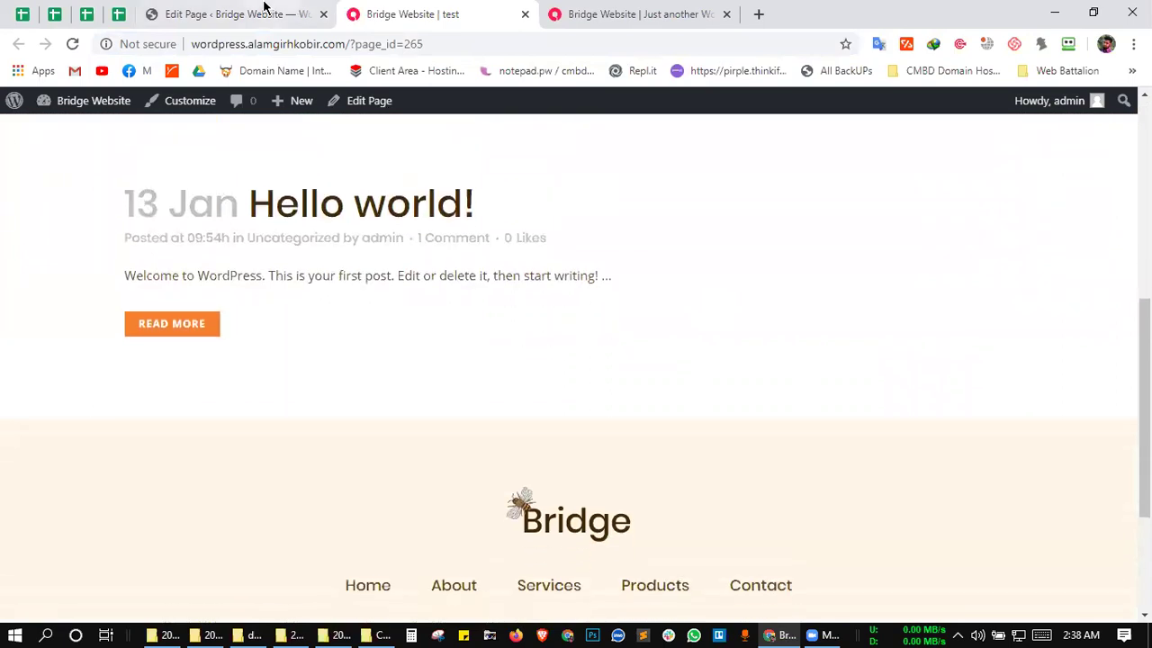
- Leave the test page's editor for the dashboard and open the Permalinks settings
left_click(264, 11)
left_click(367, 11)
left_click(242, 9)
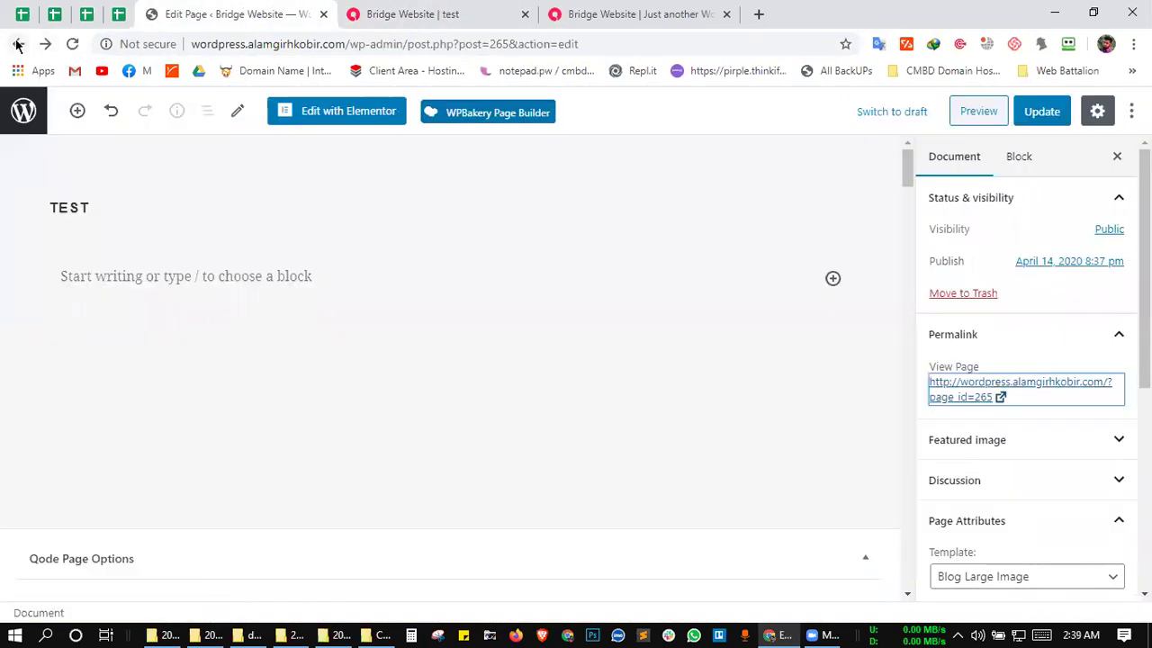
left_click(18, 126)
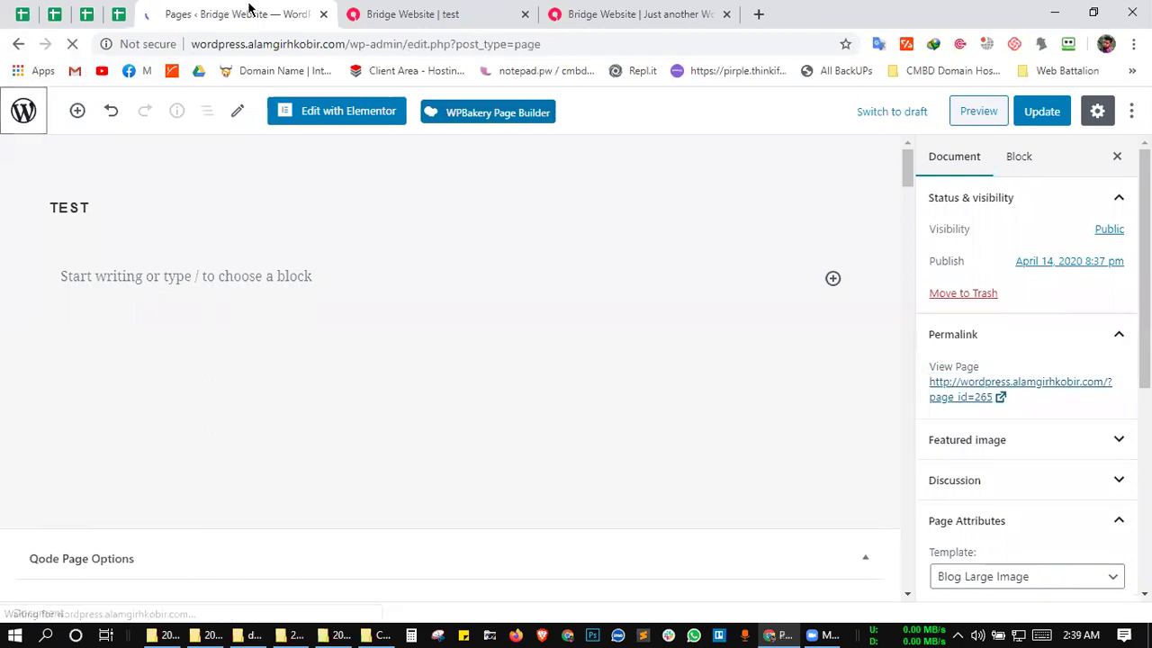
scroll(57, 483, "down", 3)
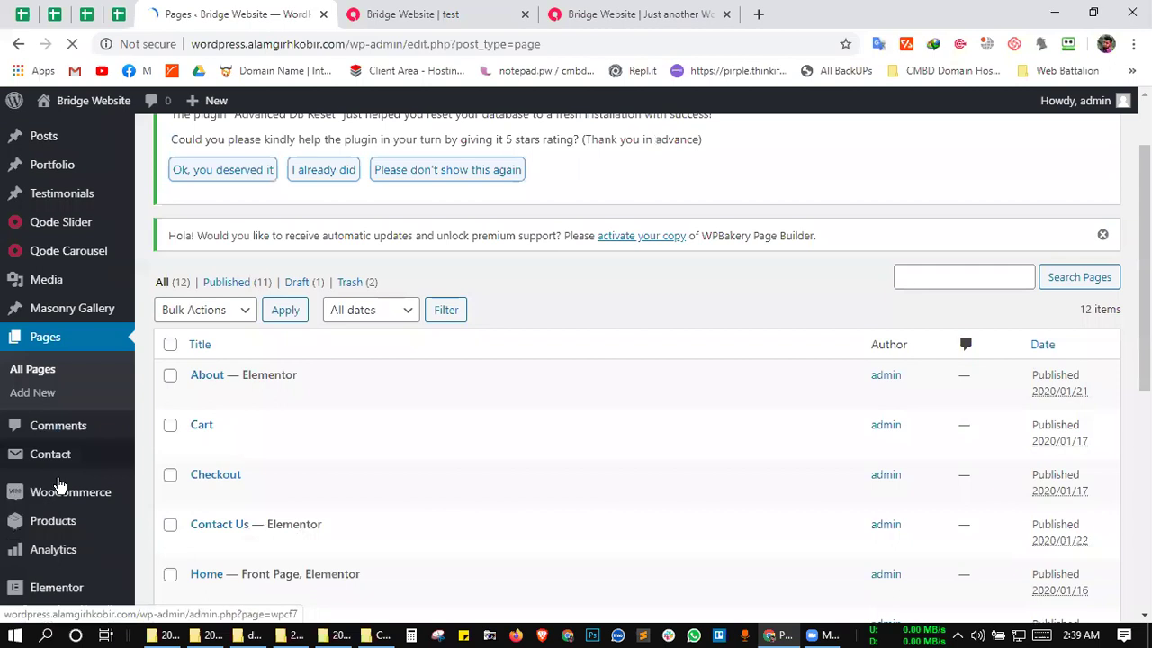
scroll(63, 564, "down", 2)
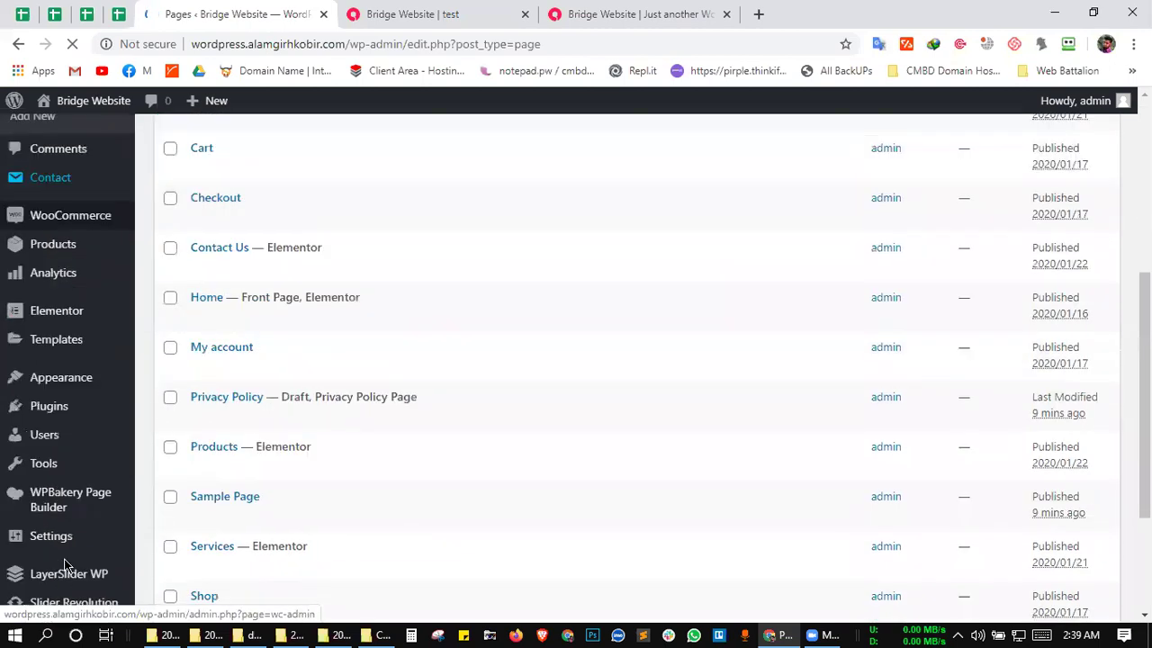
mouse_move(90, 537)
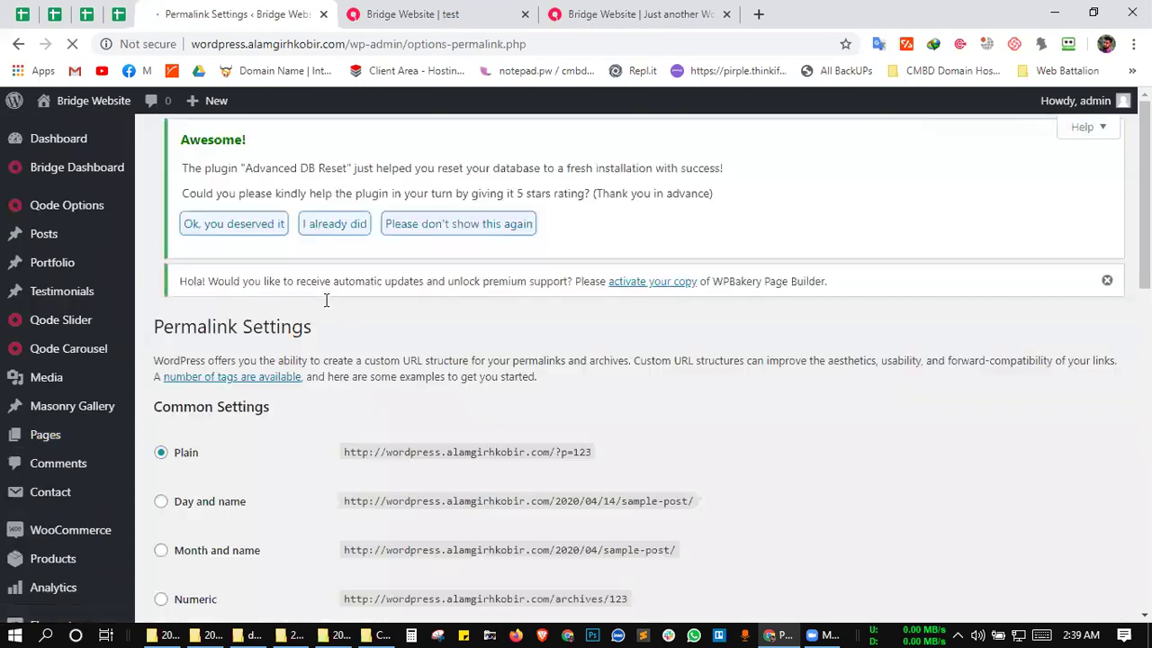
- Set the site's permalink structure to Post name and save the changes
scroll(401, 445, "down", 1)
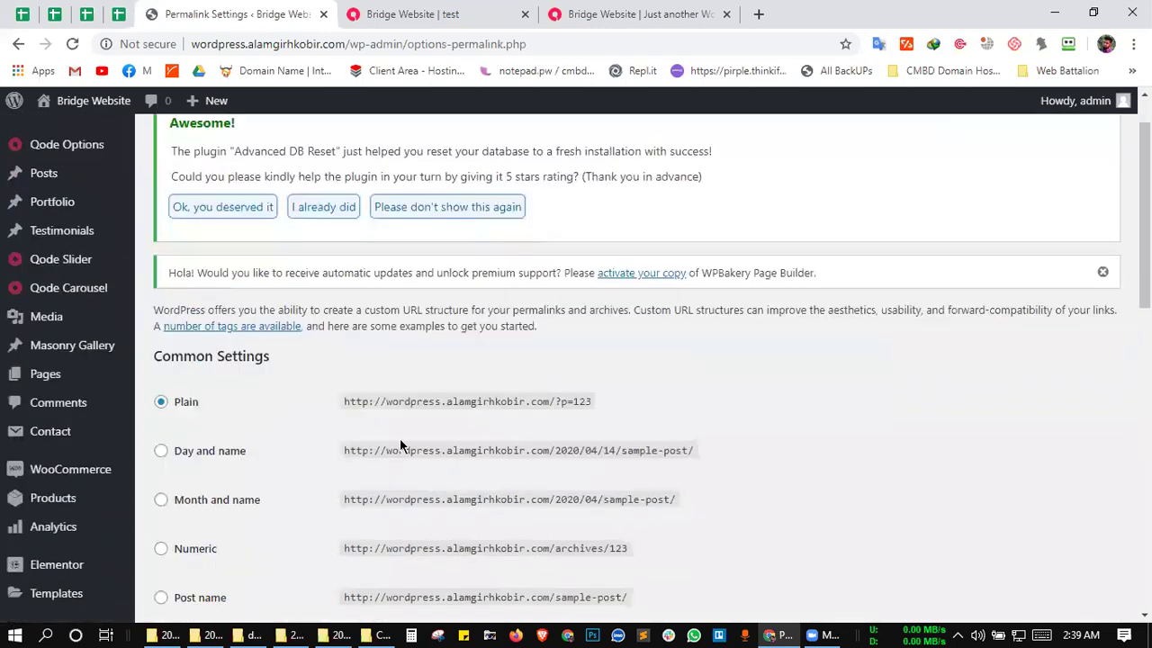
scroll(228, 361, "down", 4)
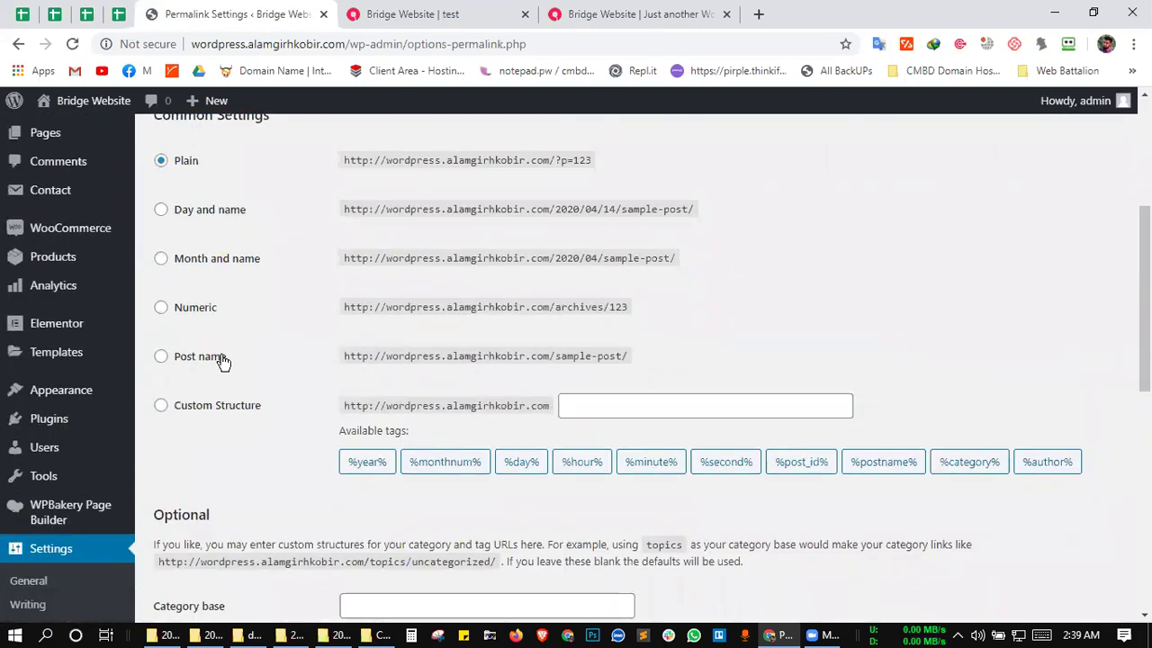
left_click(221, 361)
scroll(361, 315, "down", 3)
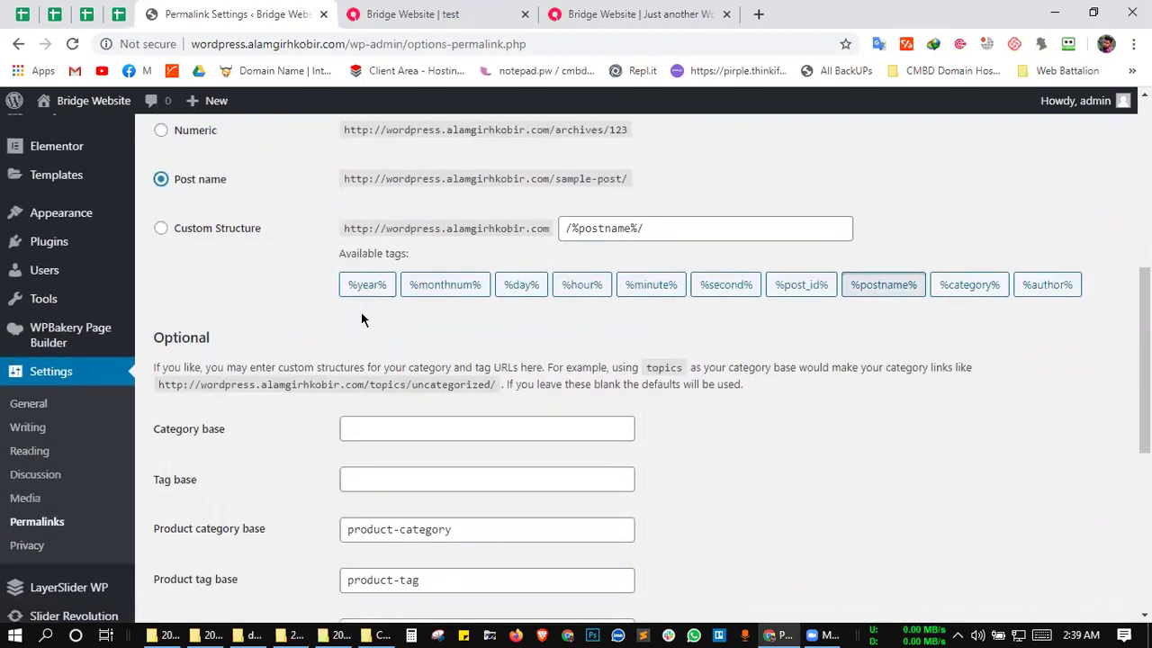
scroll(361, 320, "down", 7)
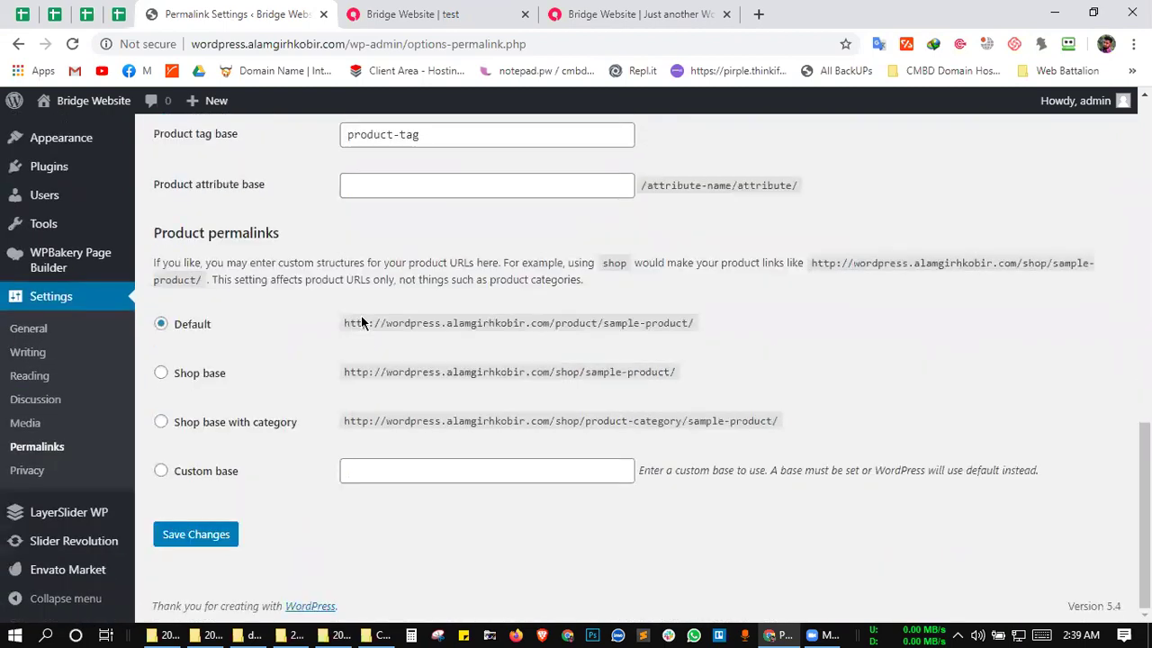
left_click(181, 534)
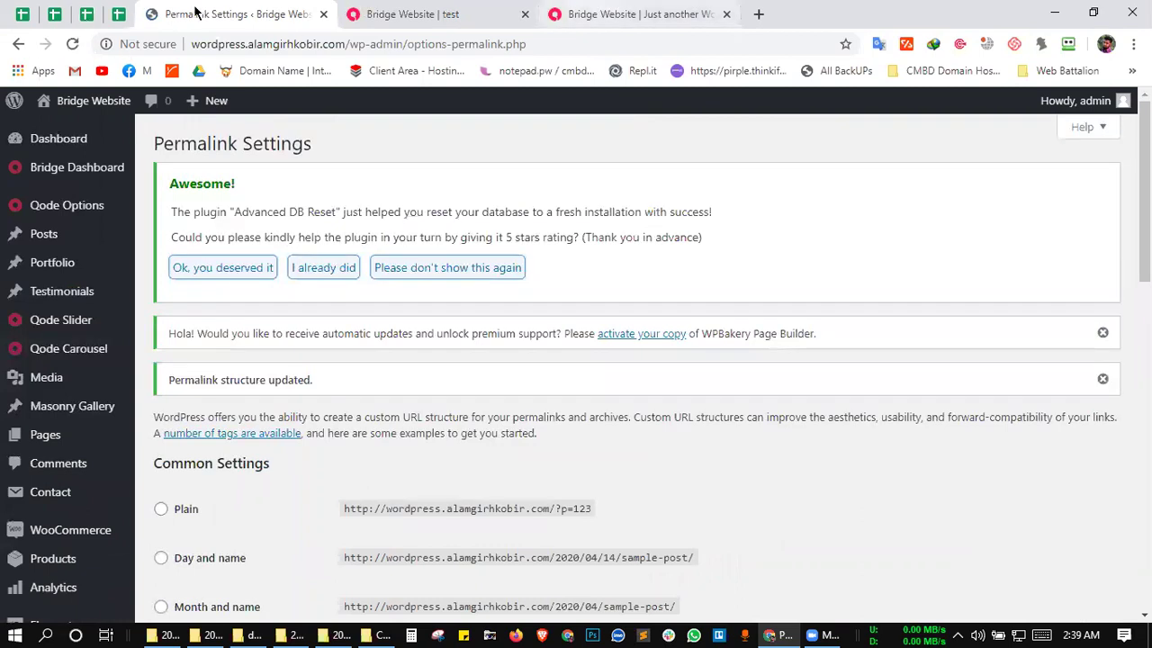
- Reload the live test page to check its address, and open the page for editing
key("ctrl+3")
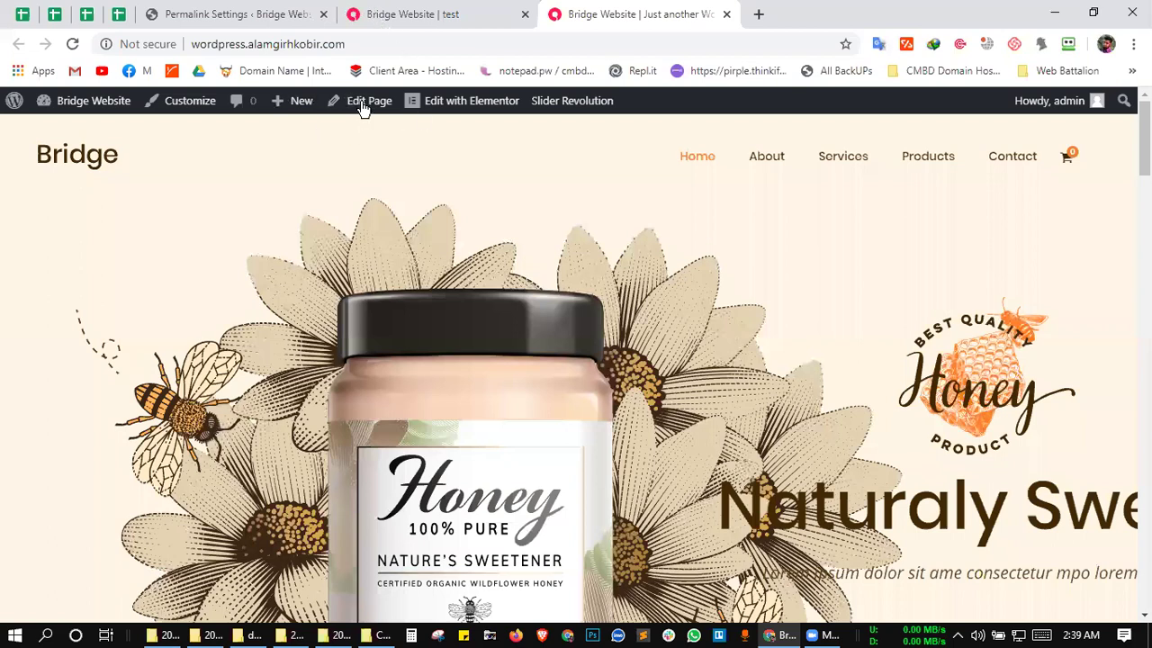
left_click(369, 14)
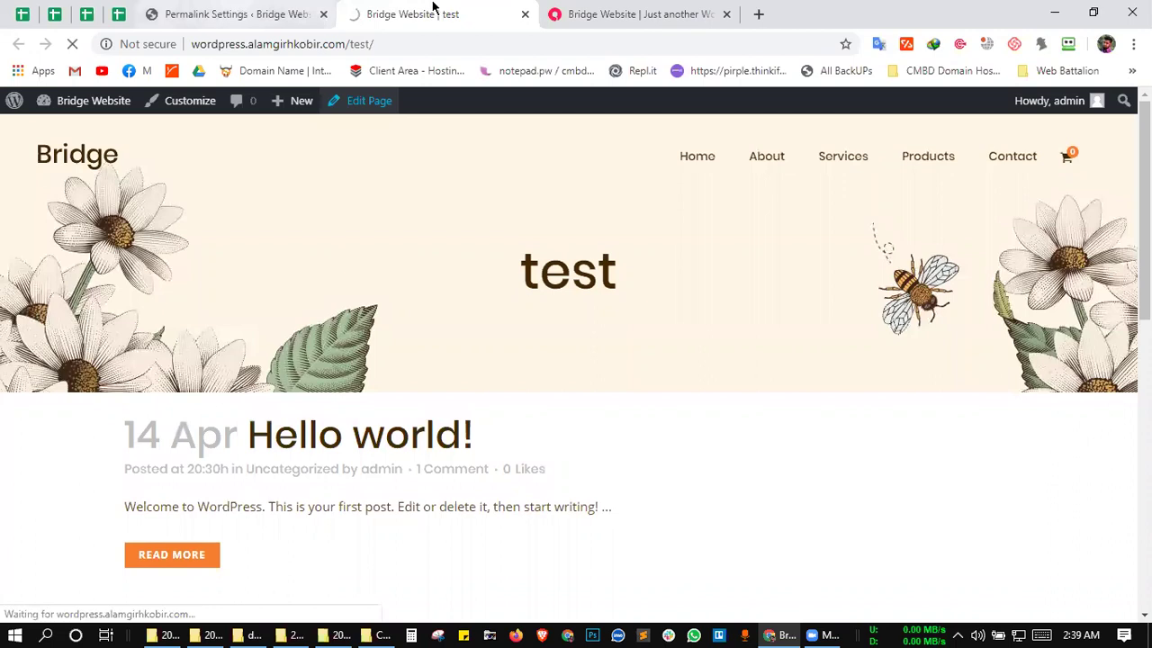
- Open the Header section of Qode Options in the dashboard and review the header position, type, height and skin settings
key("ctrl+1")
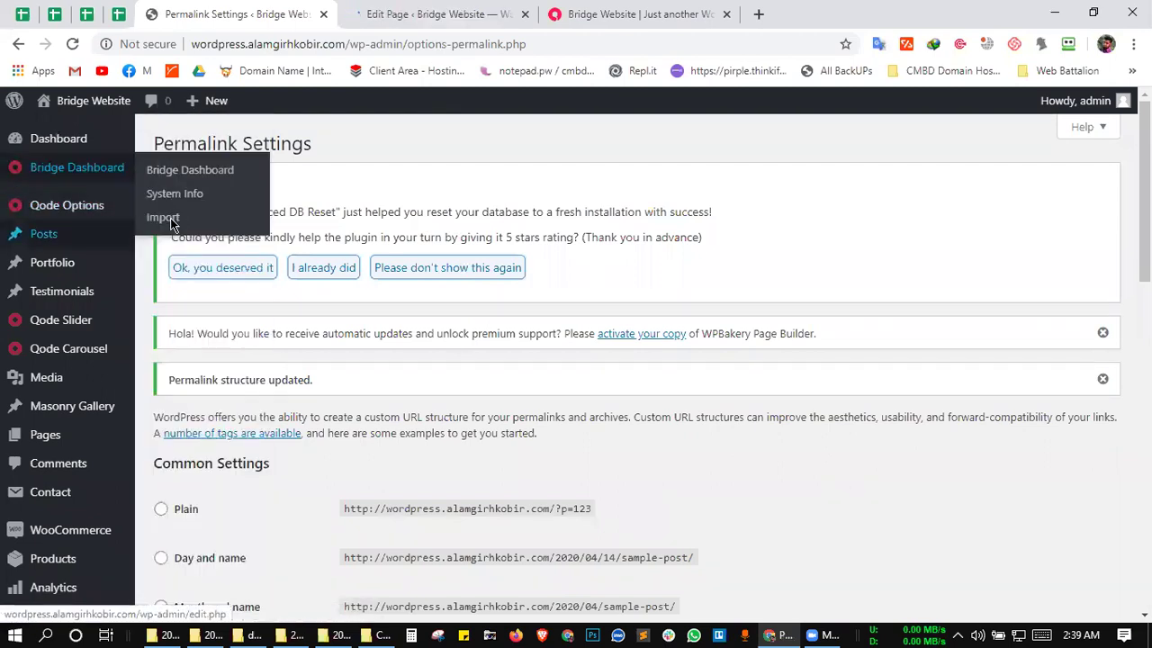
mouse_move(171, 224)
left_click(167, 176)
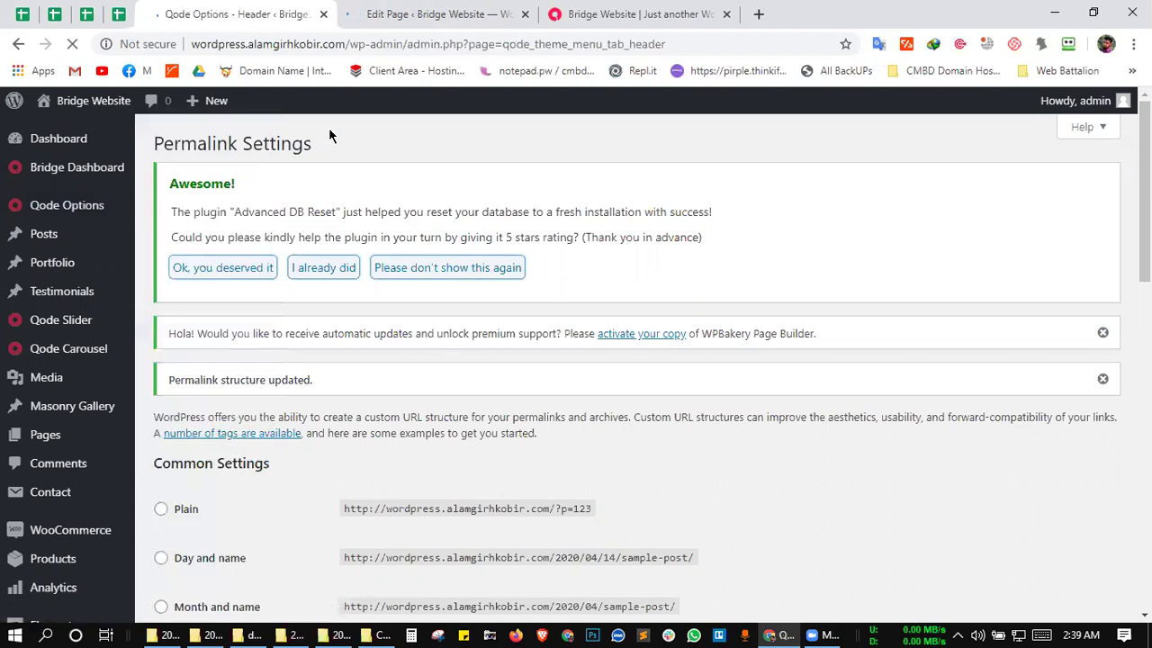
scroll(462, 298, "down", 5)
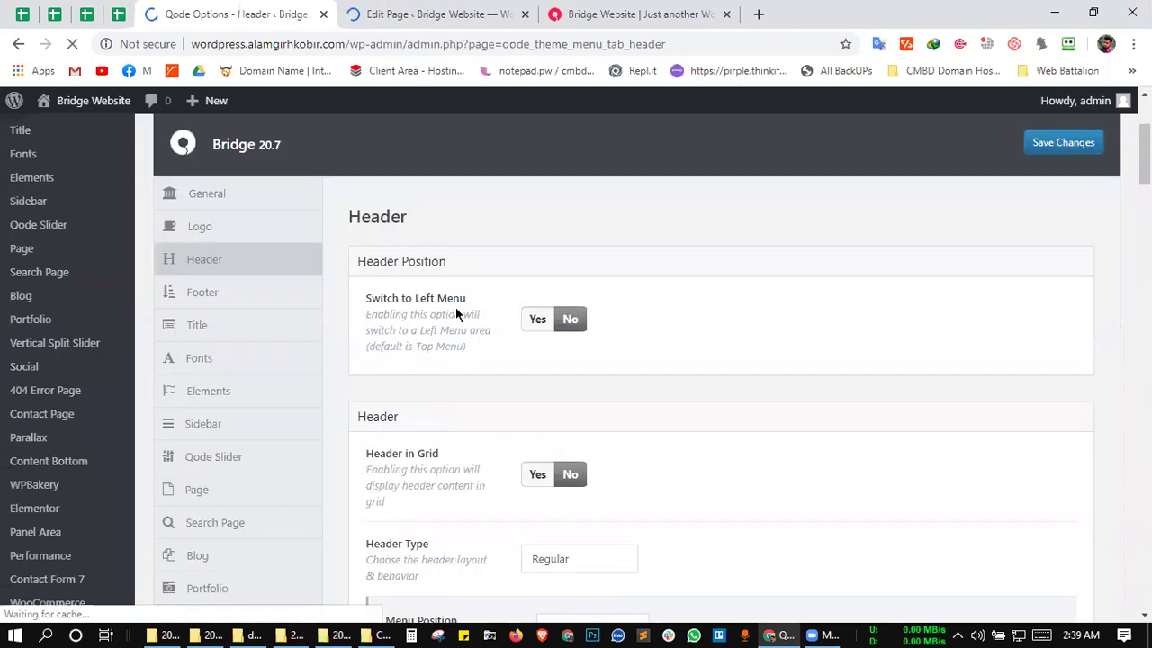
scroll(456, 306, "down", 4)
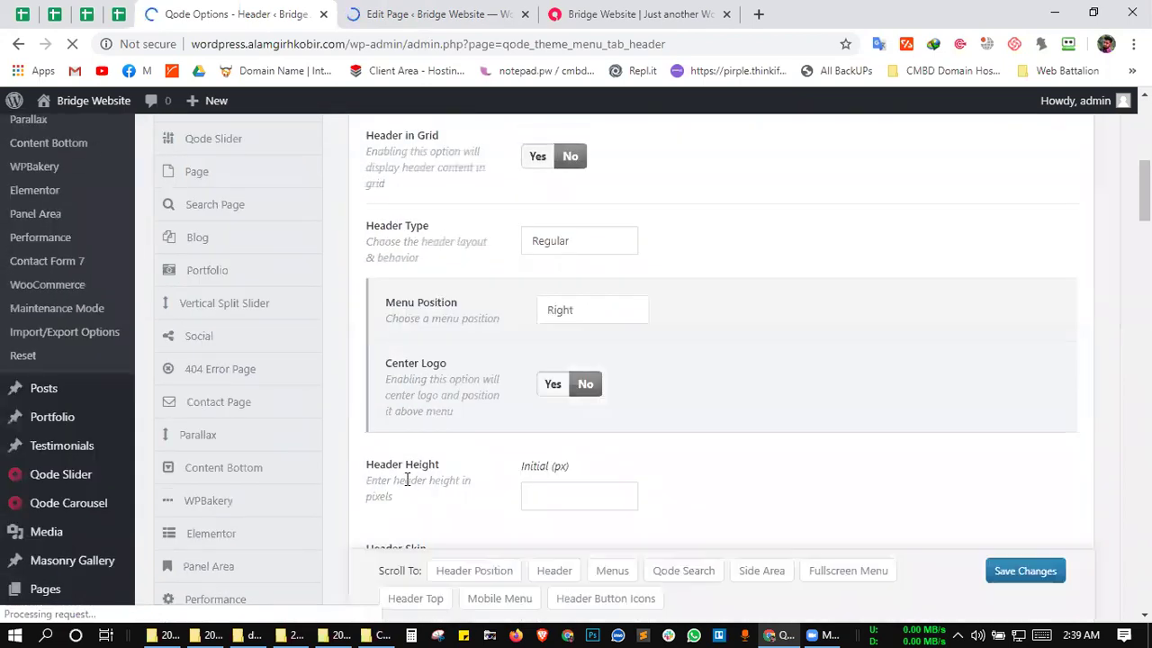
scroll(408, 479, "down", 3)
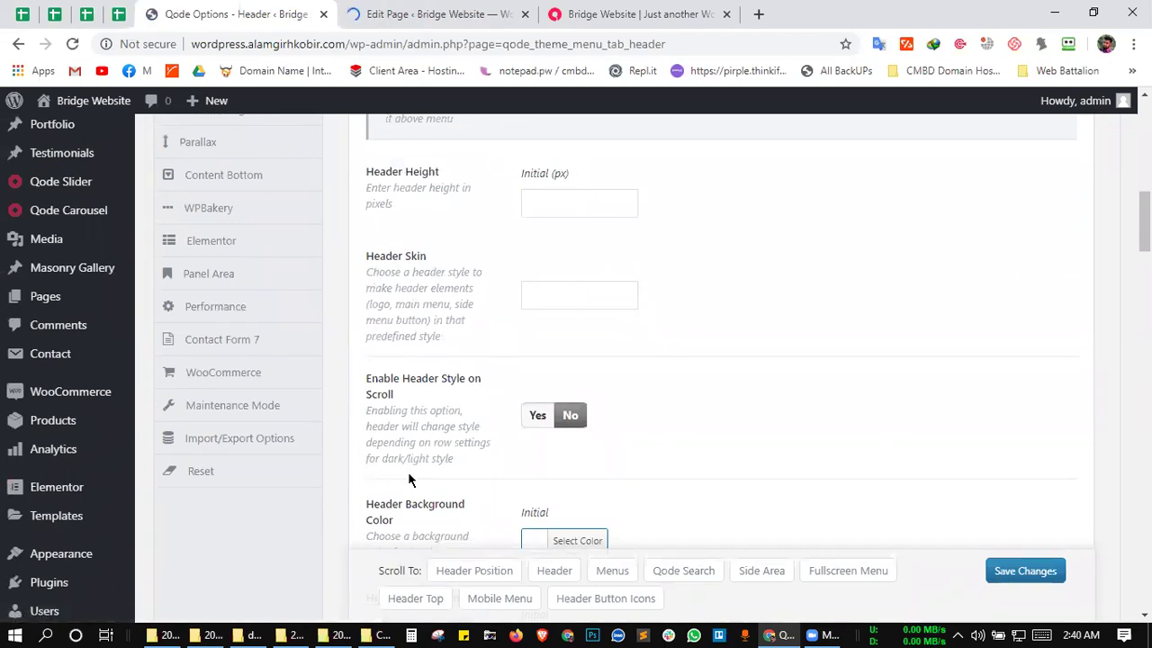
left_click(453, 574)
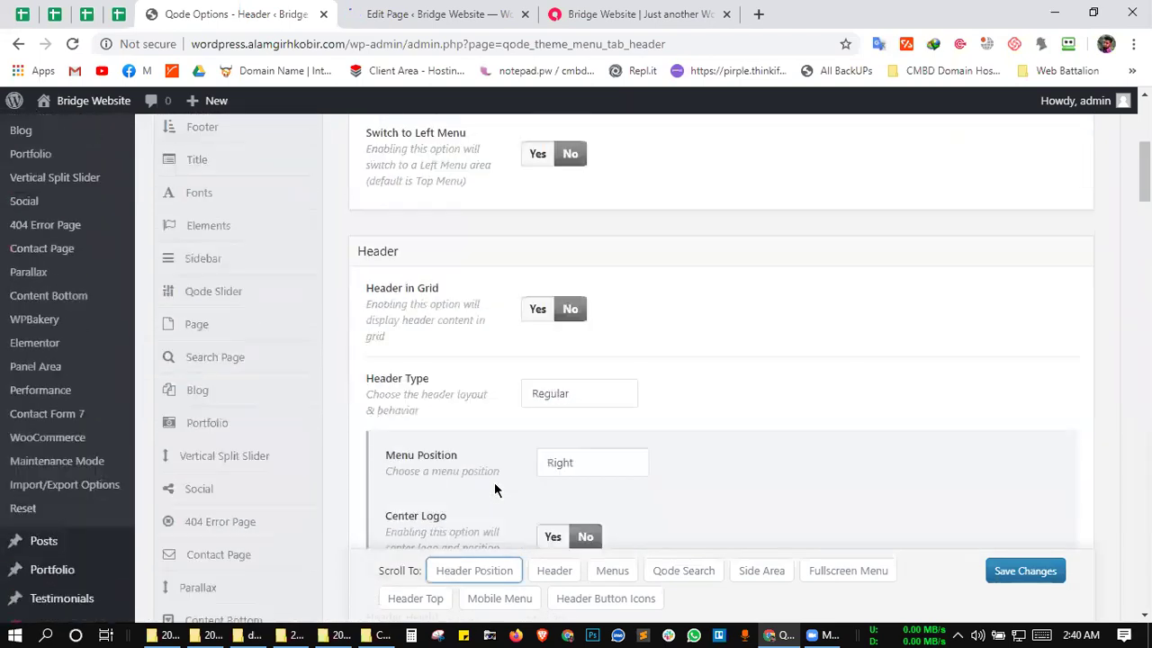
- Examine the Header Position, Header and Menus groups of the Header options
scroll(481, 328, "down", 8)
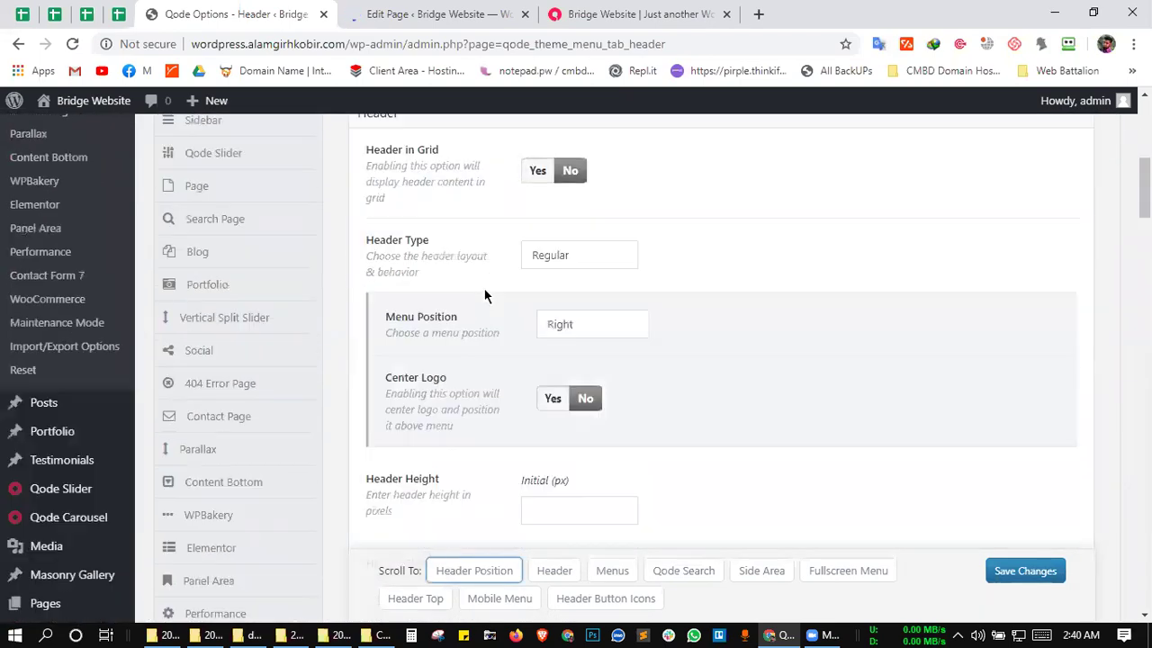
scroll(495, 473, "down", 15)
scroll(480, 436, "up", 13)
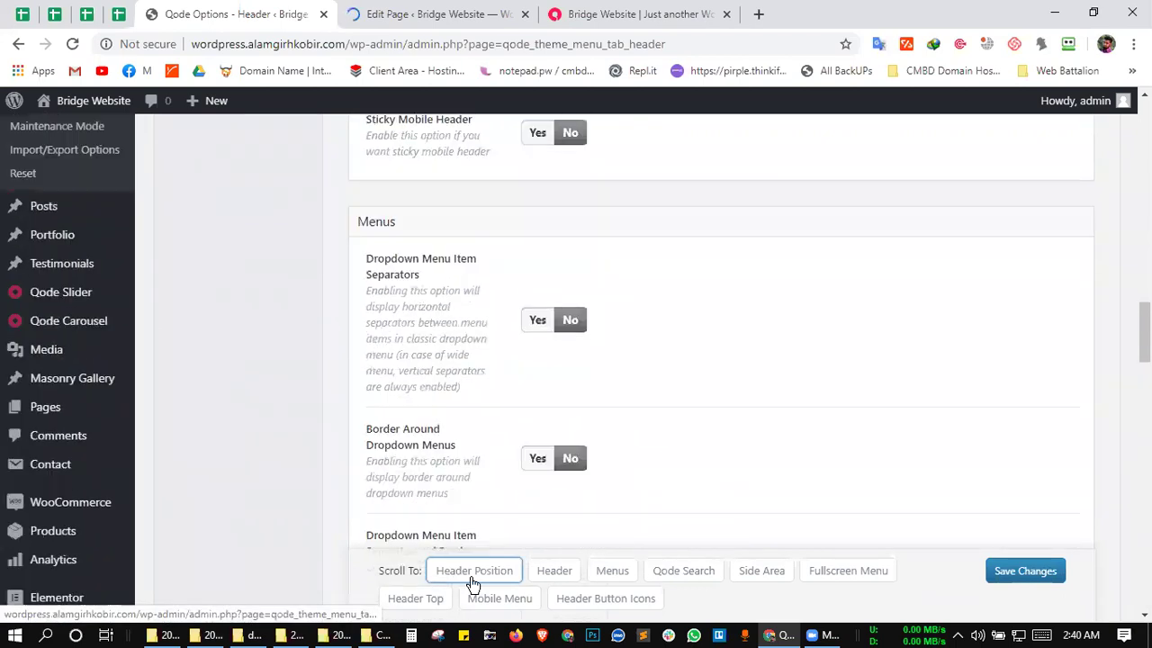
scroll(481, 423, "up", 12)
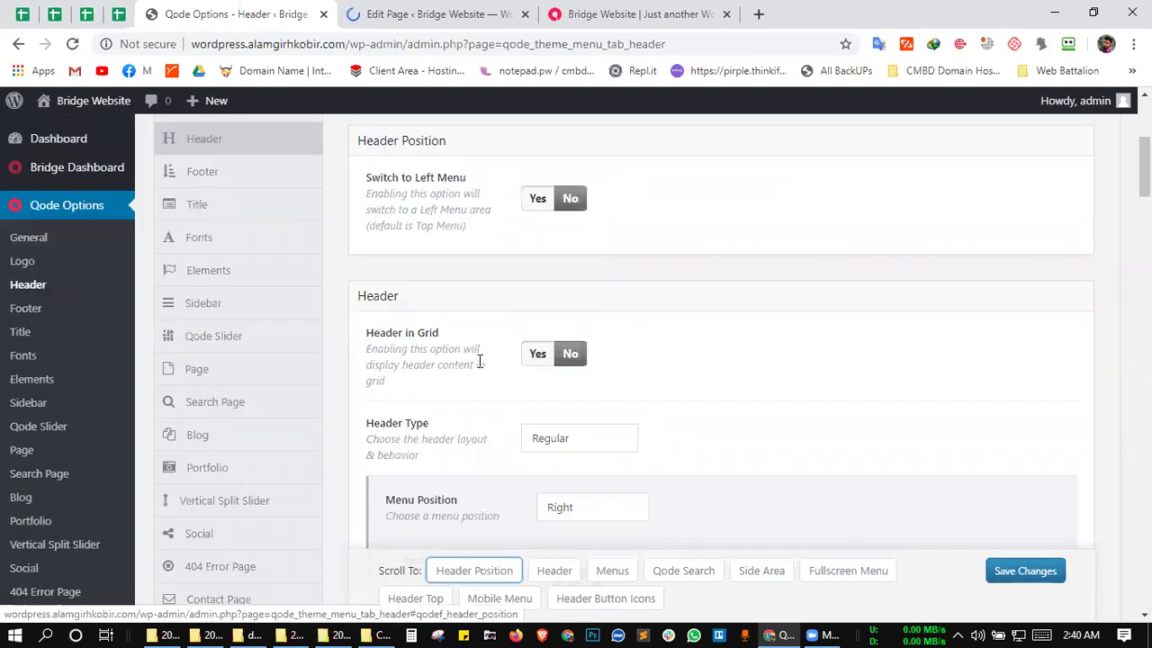
scroll(508, 579, "down", 2)
scroll(508, 580, "down", 15)
scroll(508, 579, "up", 2)
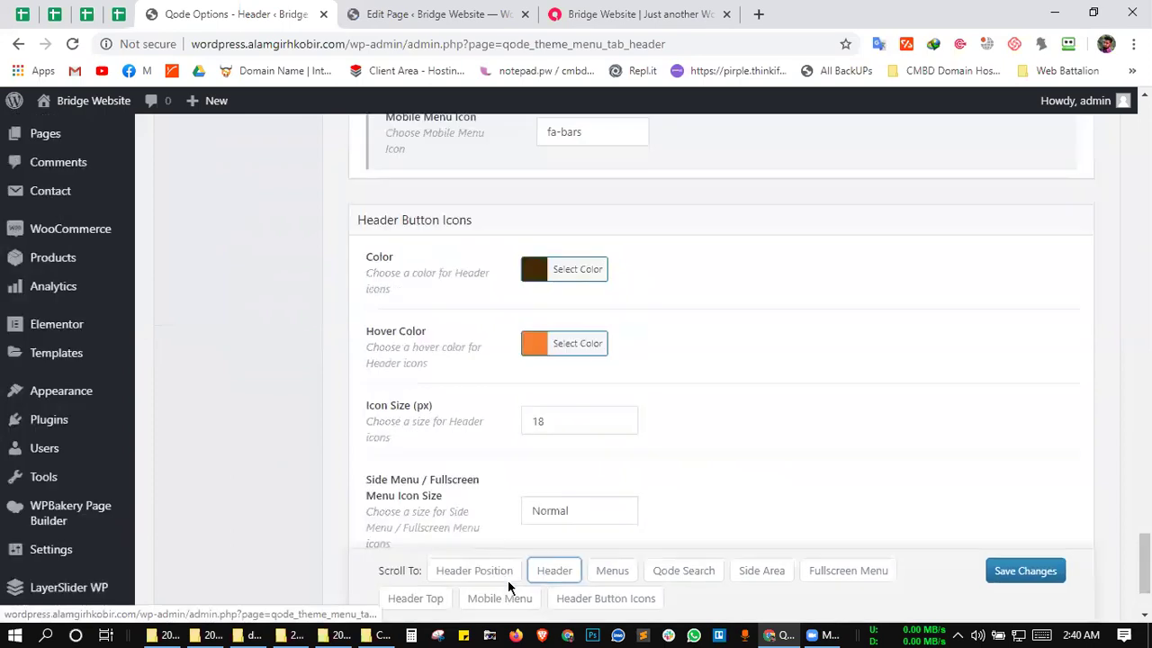
scroll(643, 437, "up", 10)
scroll(644, 434, "down", 2)
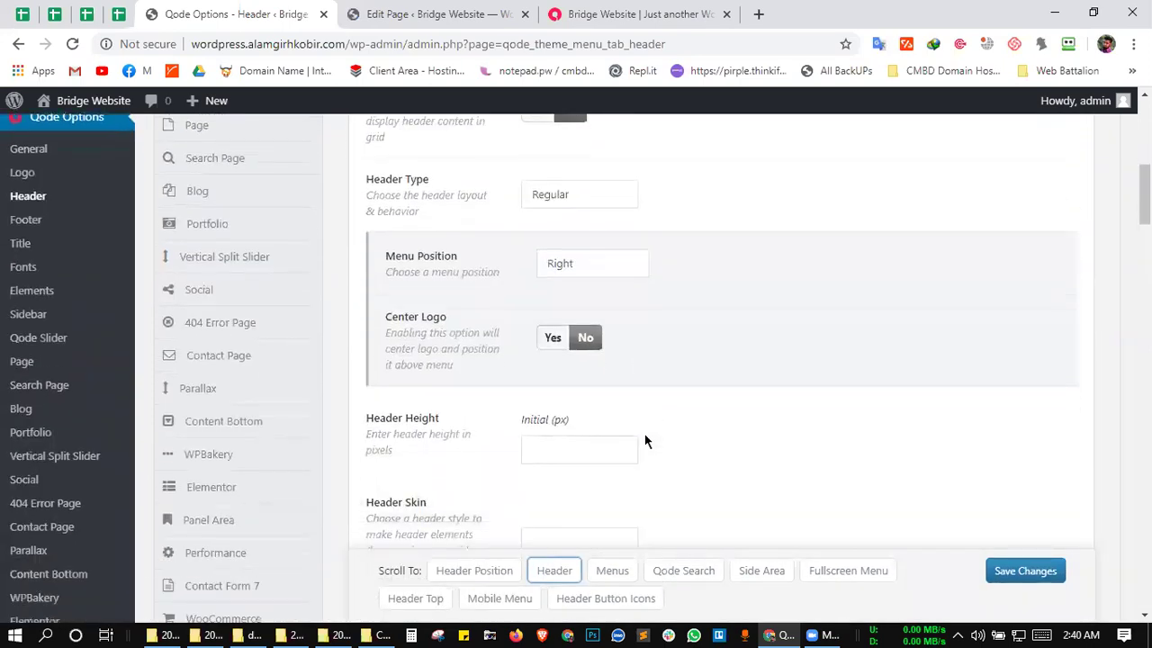
scroll(644, 445, "down", 10)
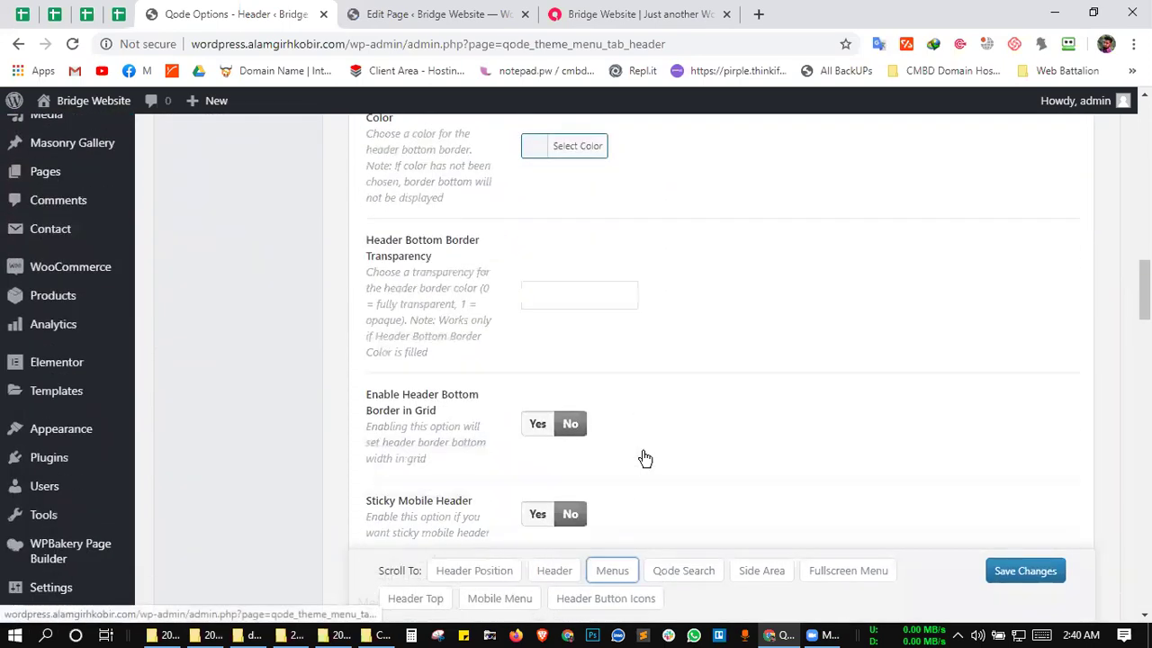
- Review the Qode Search, Side Area, Fullscreen Menu, Header Top, Mobile Menu and Header Button Icons groups of the Header options
left_click(671, 577)
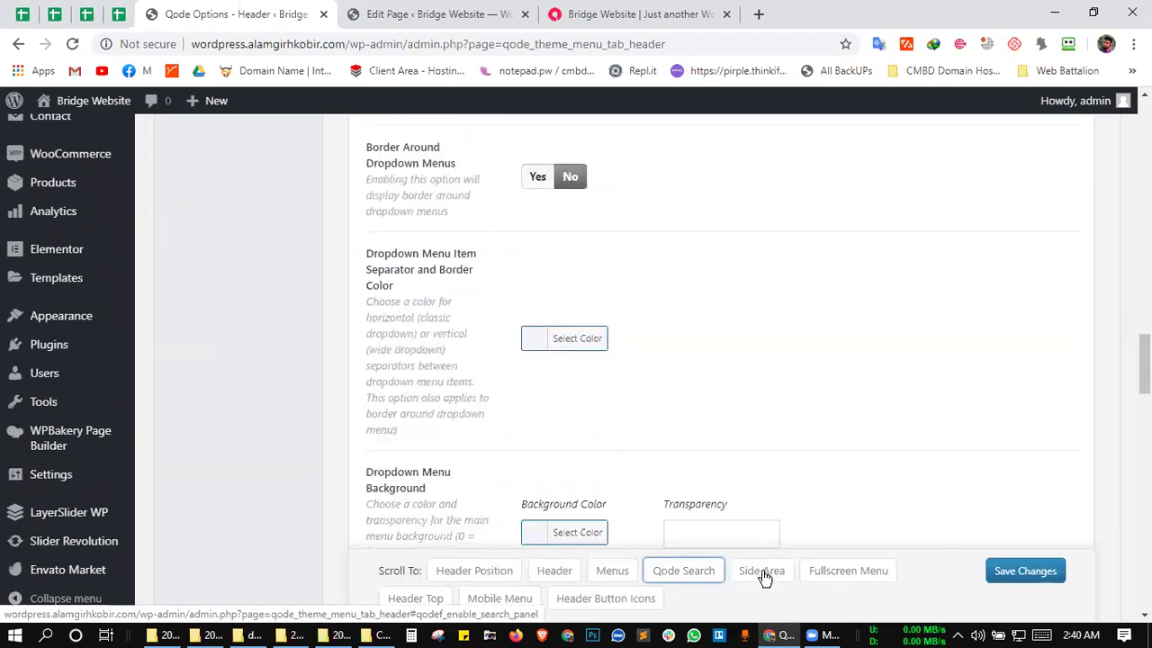
left_click(784, 574)
left_click(834, 573)
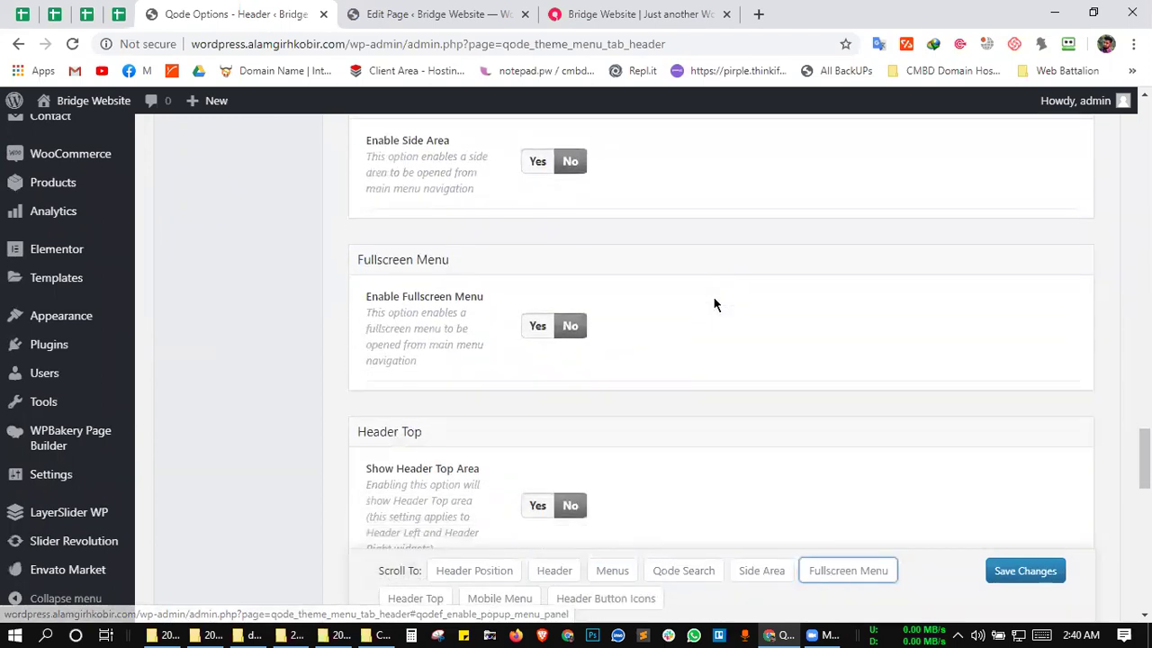
left_click(424, 597)
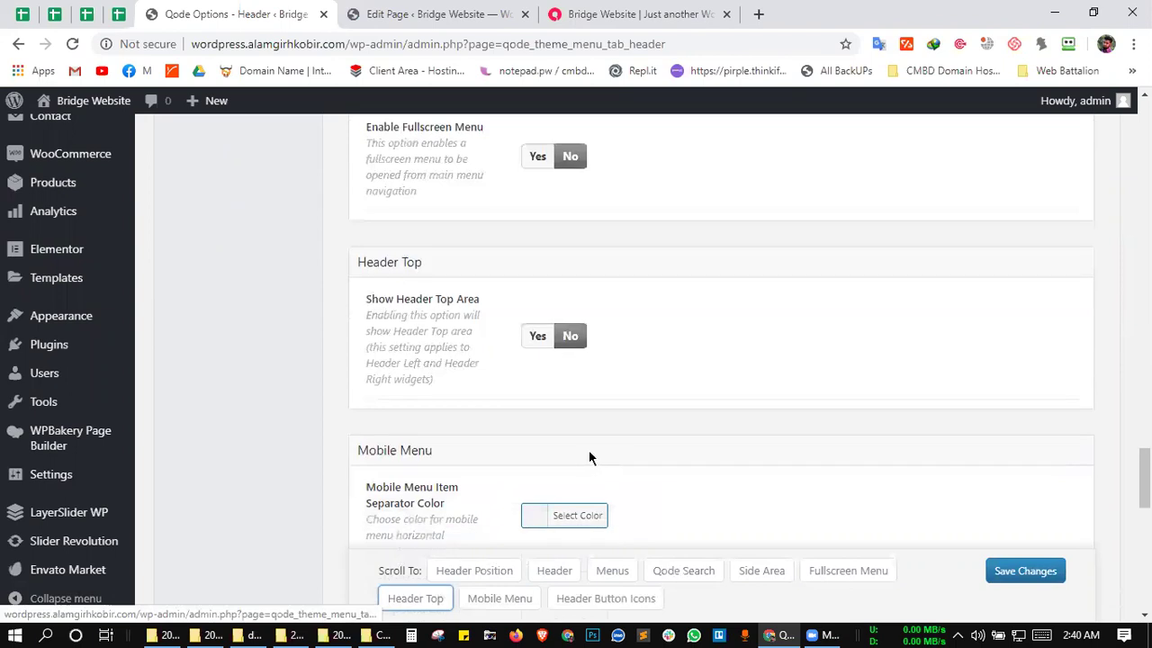
scroll(677, 426, "down", 4)
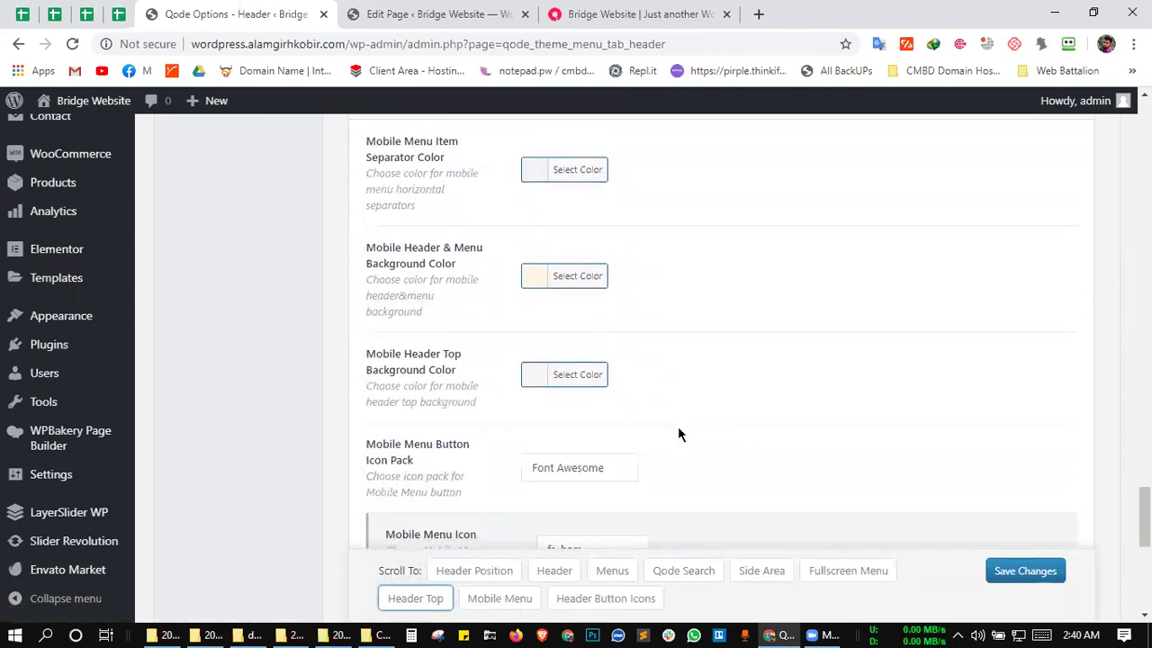
scroll(679, 373, "down", 3)
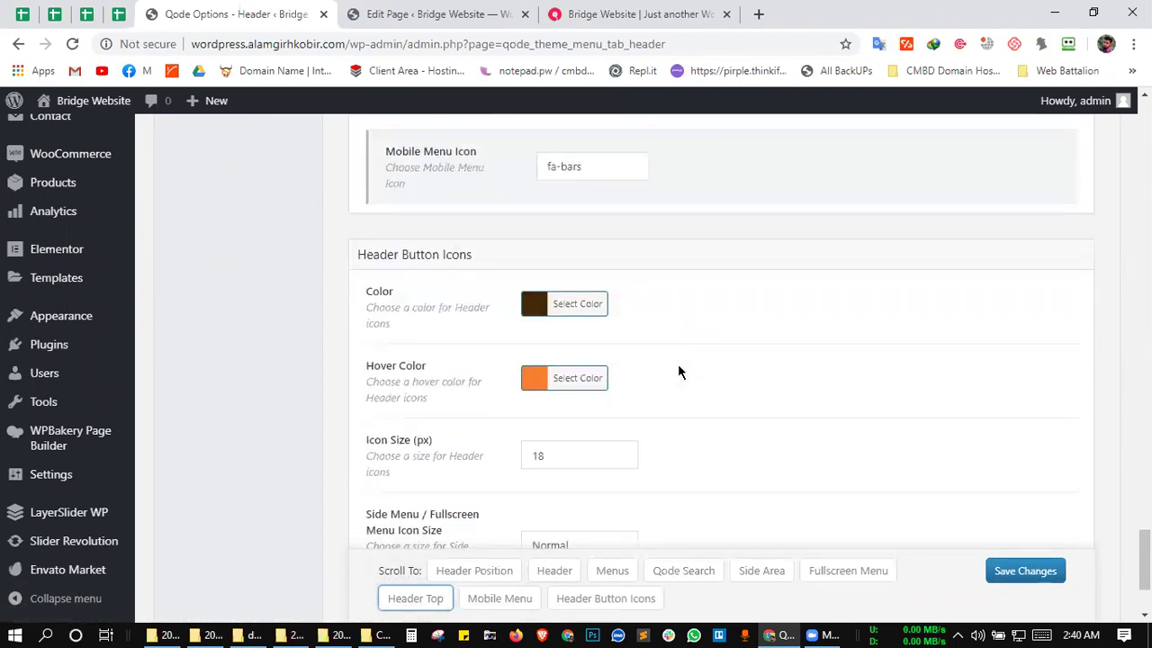
scroll(678, 363, "up", 10)
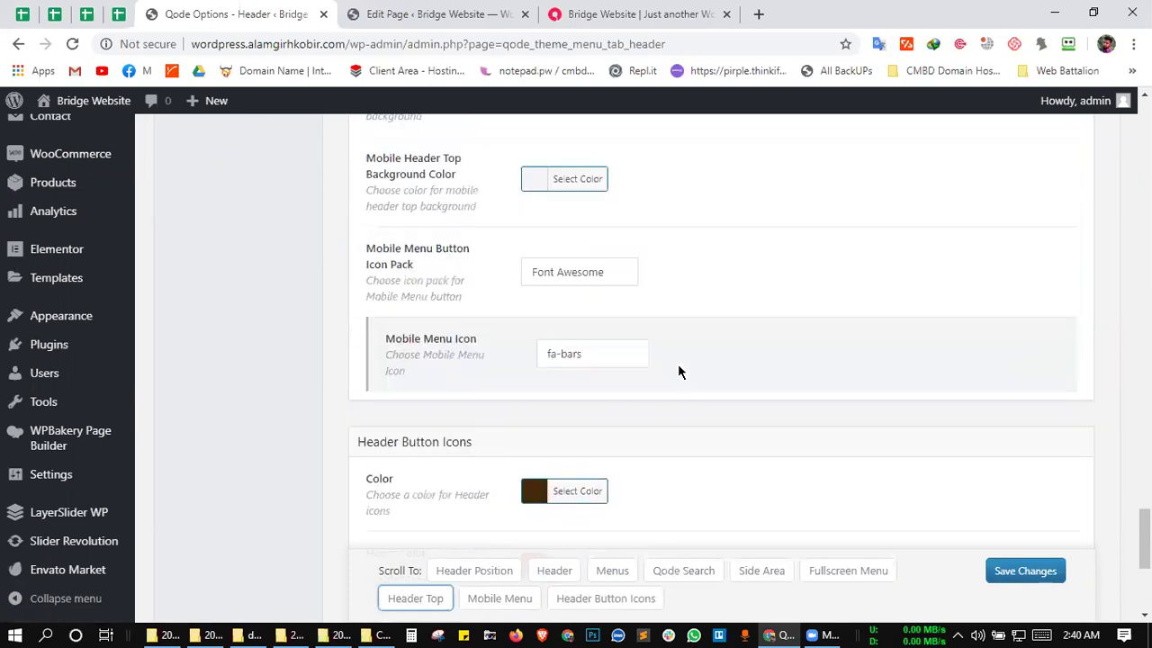
scroll(703, 449, "up", 15)
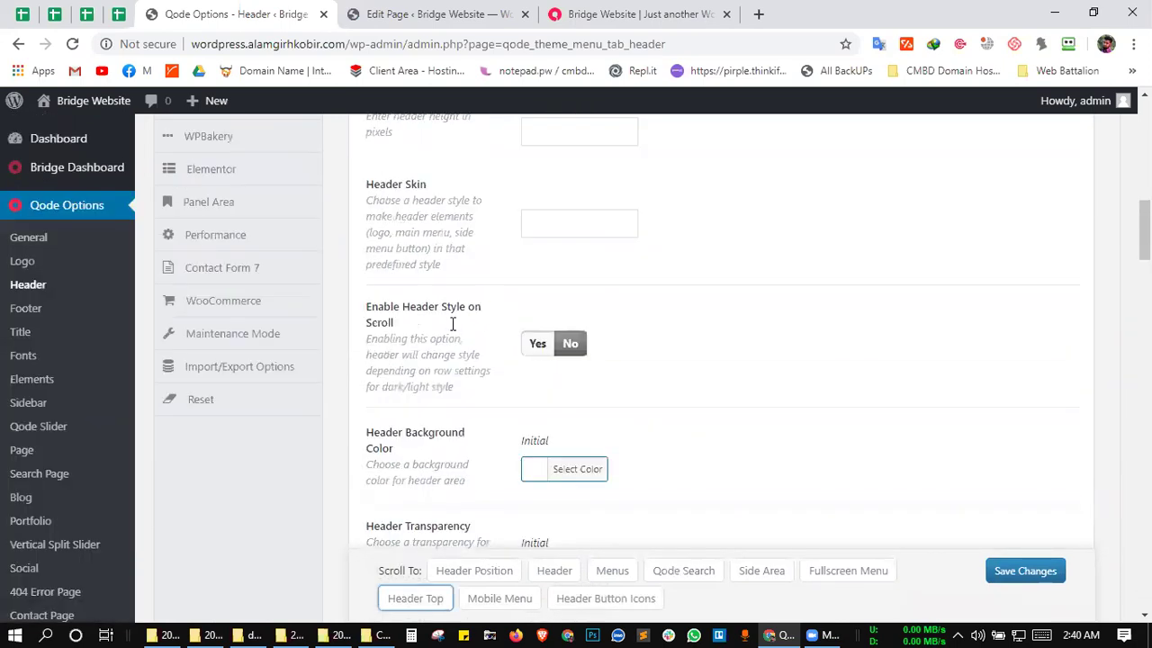
scroll(221, 438, "up", 3)
scroll(221, 442, "down", 4)
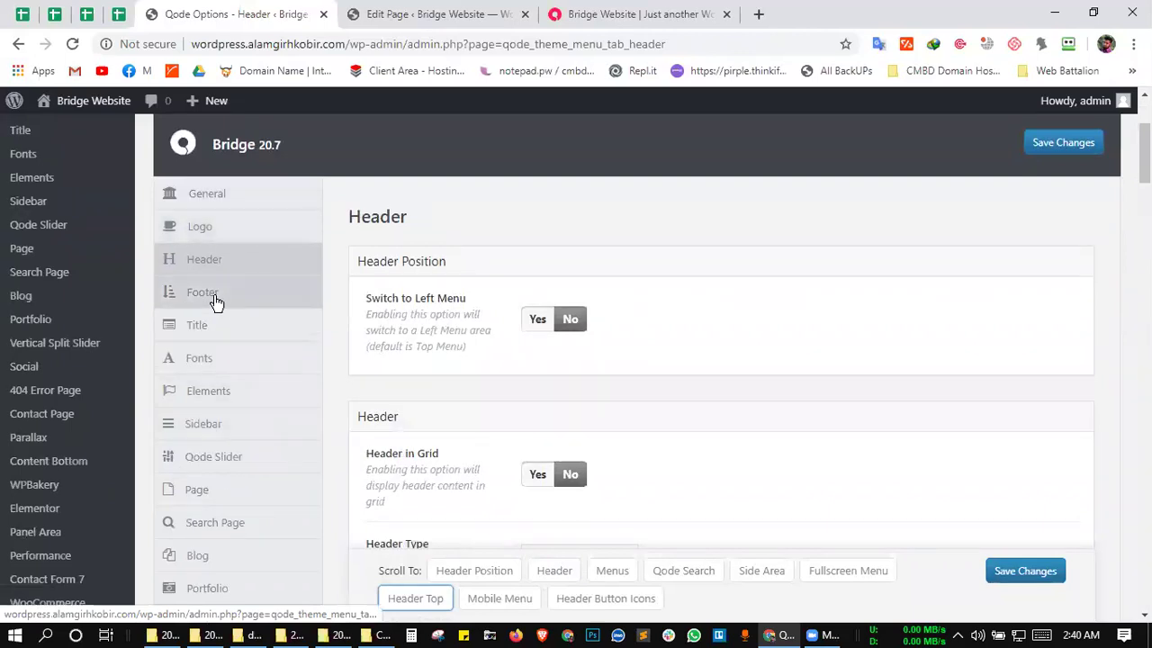
- Return to the test page's editor and launch it in Elementor
left_click(400, 12)
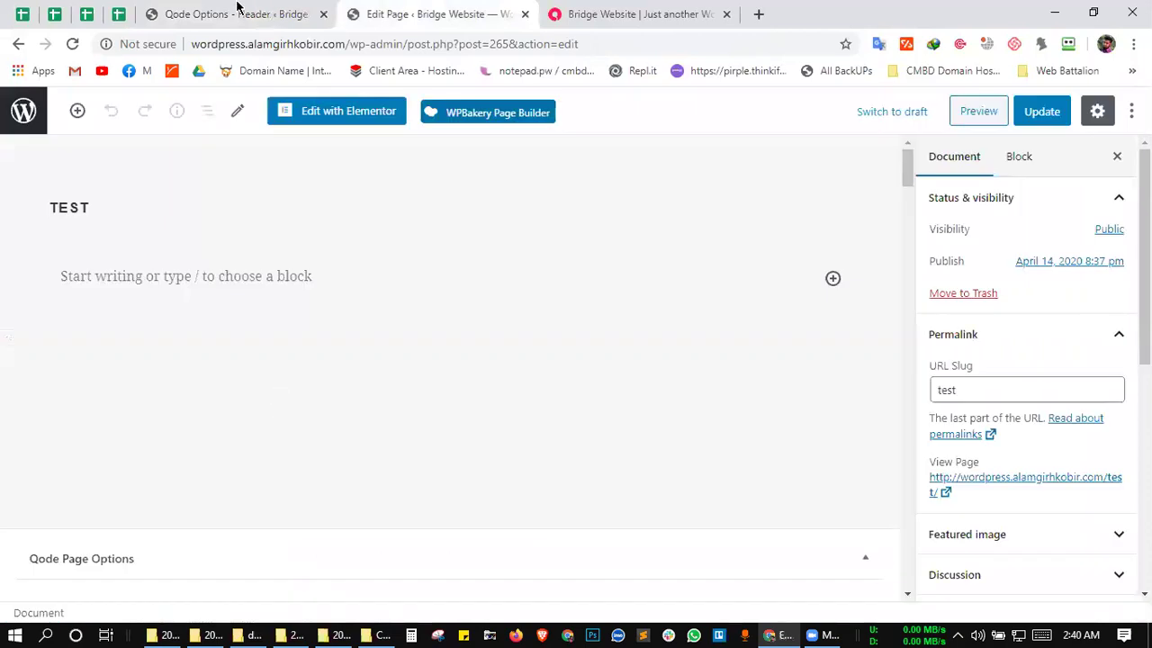
left_click(237, 13)
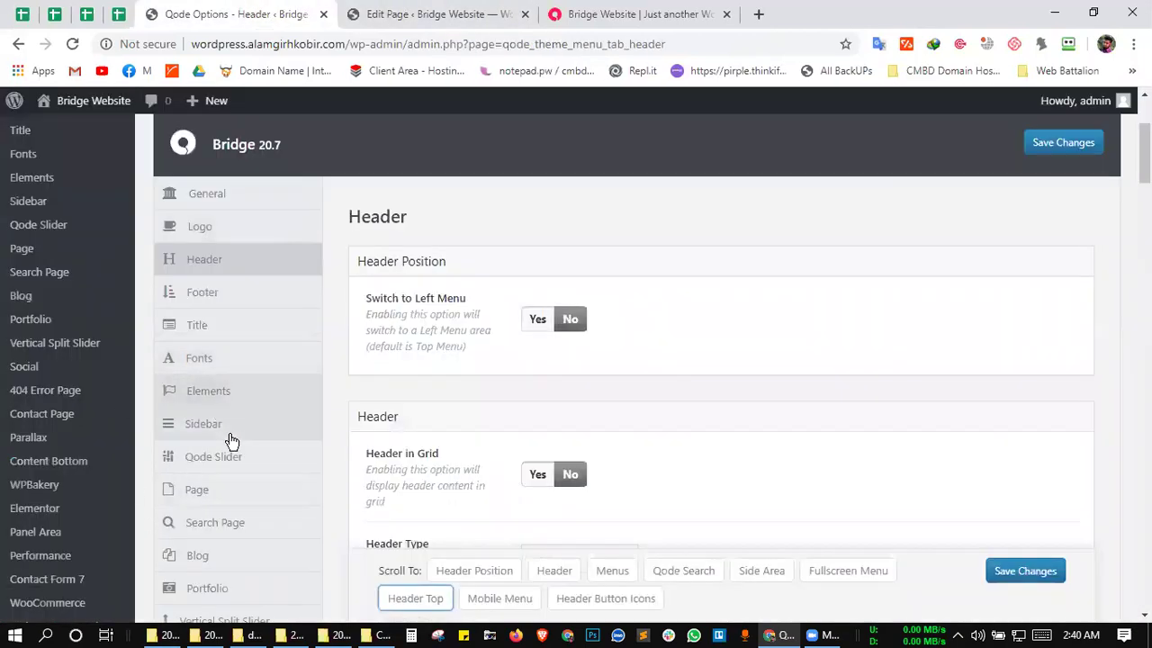
scroll(230, 442, "down", 1)
left_click(378, 13)
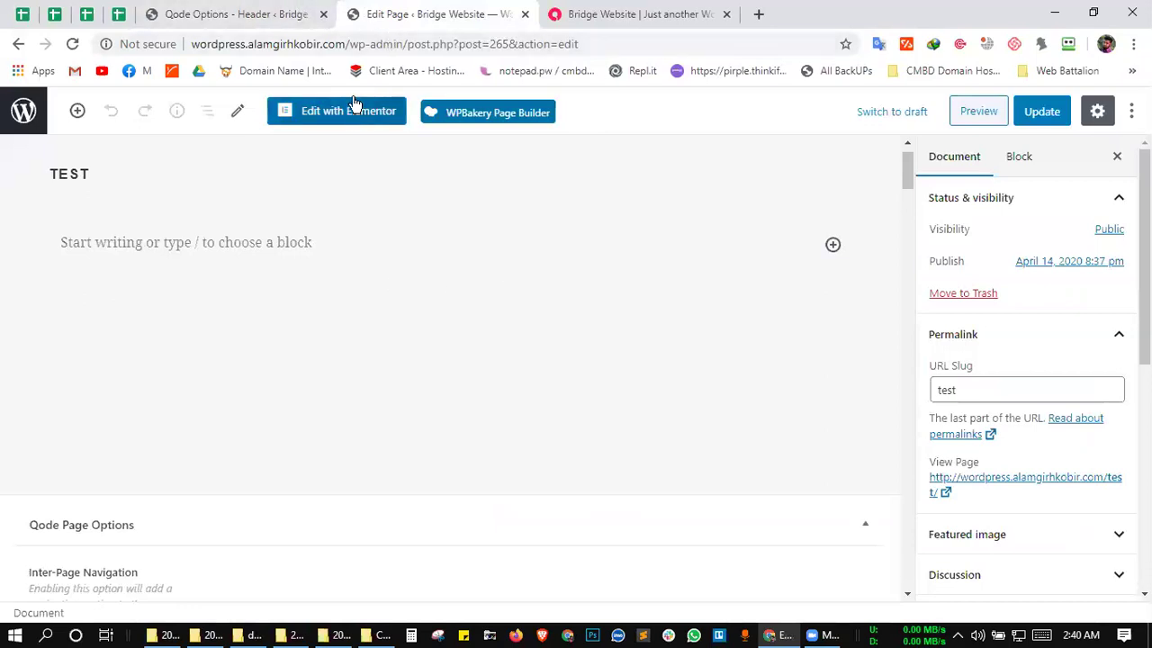
left_click(284, 11)
scroll(270, 315, "down", 1)
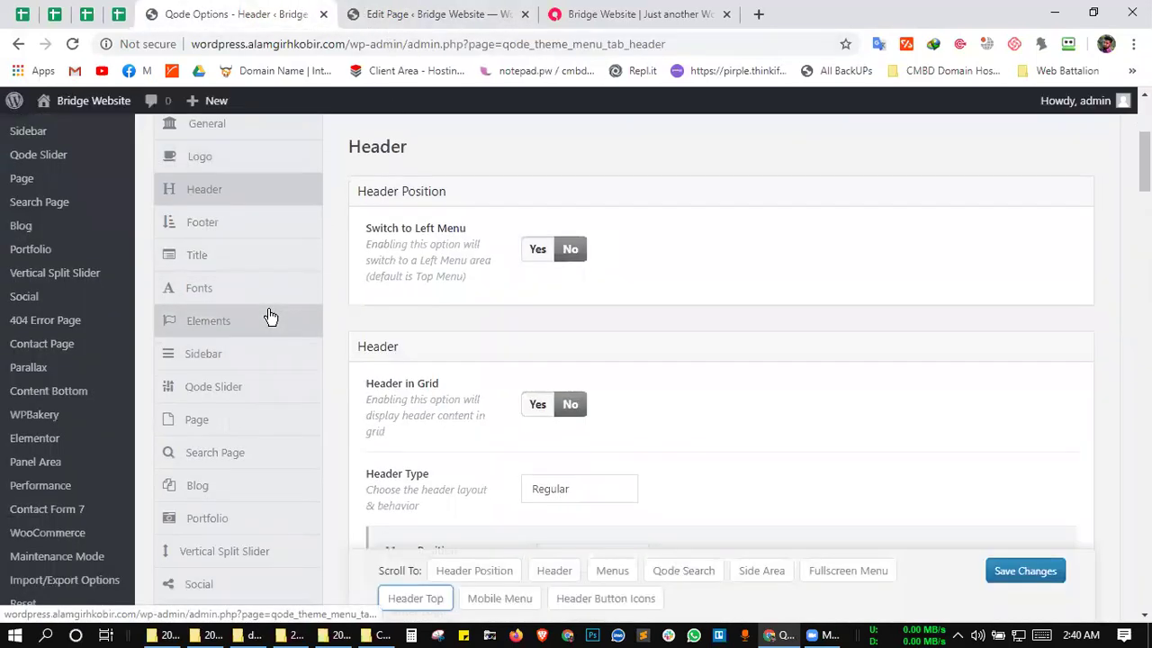
left_click(450, 11)
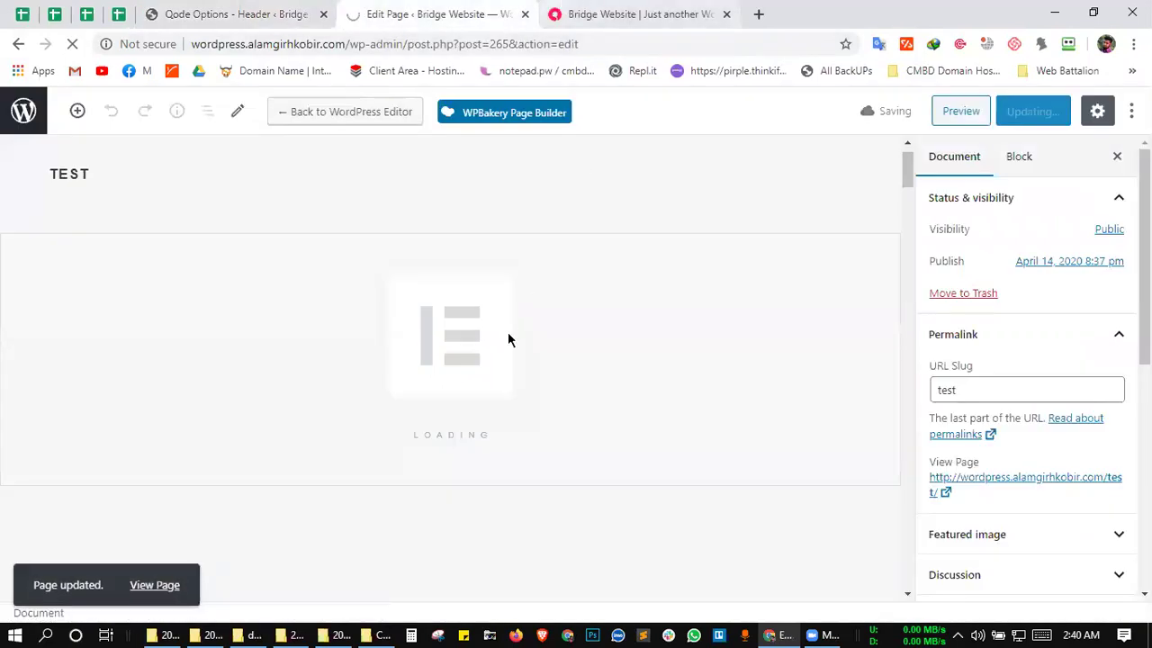
- Load the live test page at wordpress.alamgirhkobir.com/test in the website's browser tab
key("ctrl+Tab")
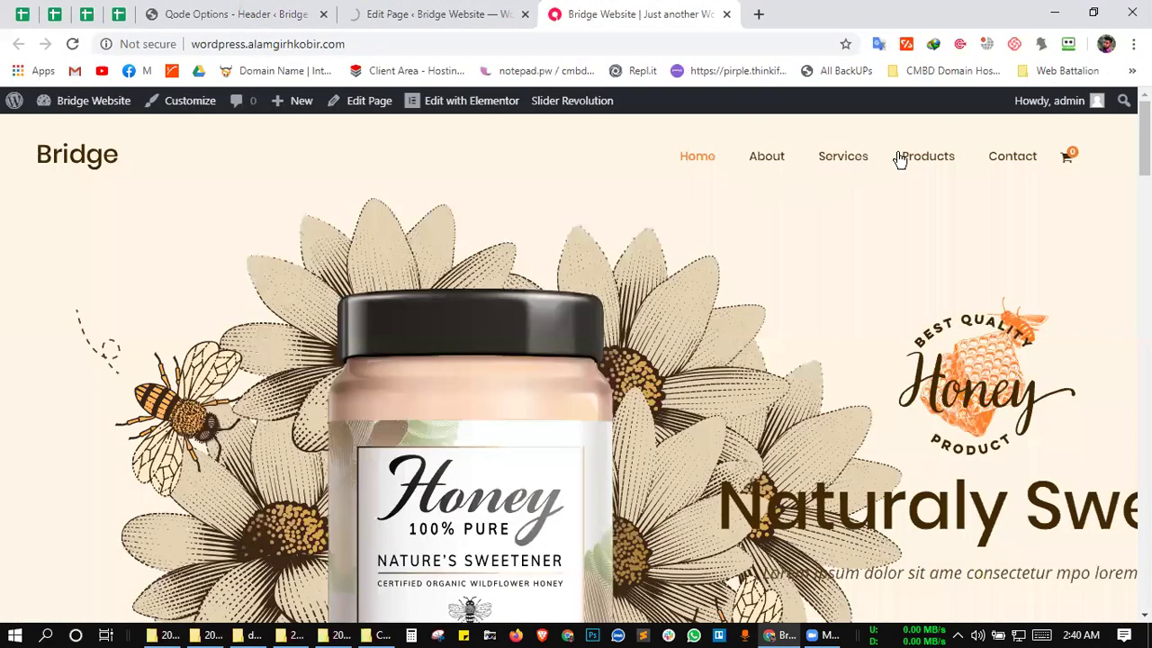
scroll(438, 33, "down", 2)
left_click(437, 33)
type("/test")
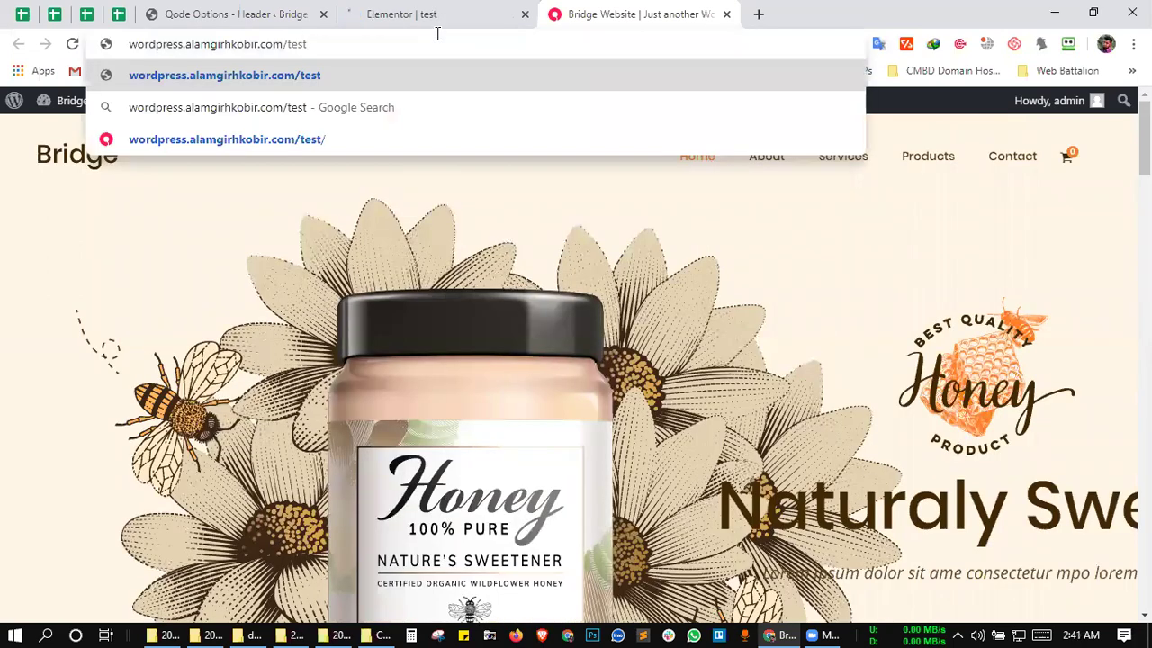
key("Return")
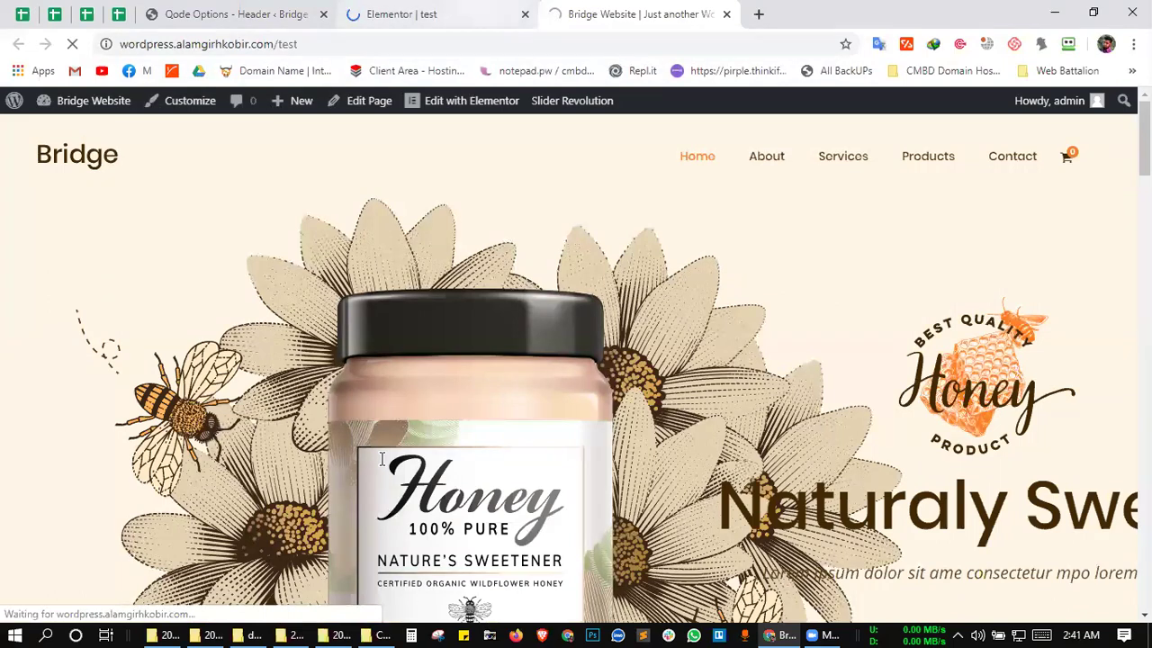
- Check the live test page and open the Fonts section of Qode Options
key("ctrl+1")
scroll(380, 458, "down", 1)
scroll(381, 458, "up", 1)
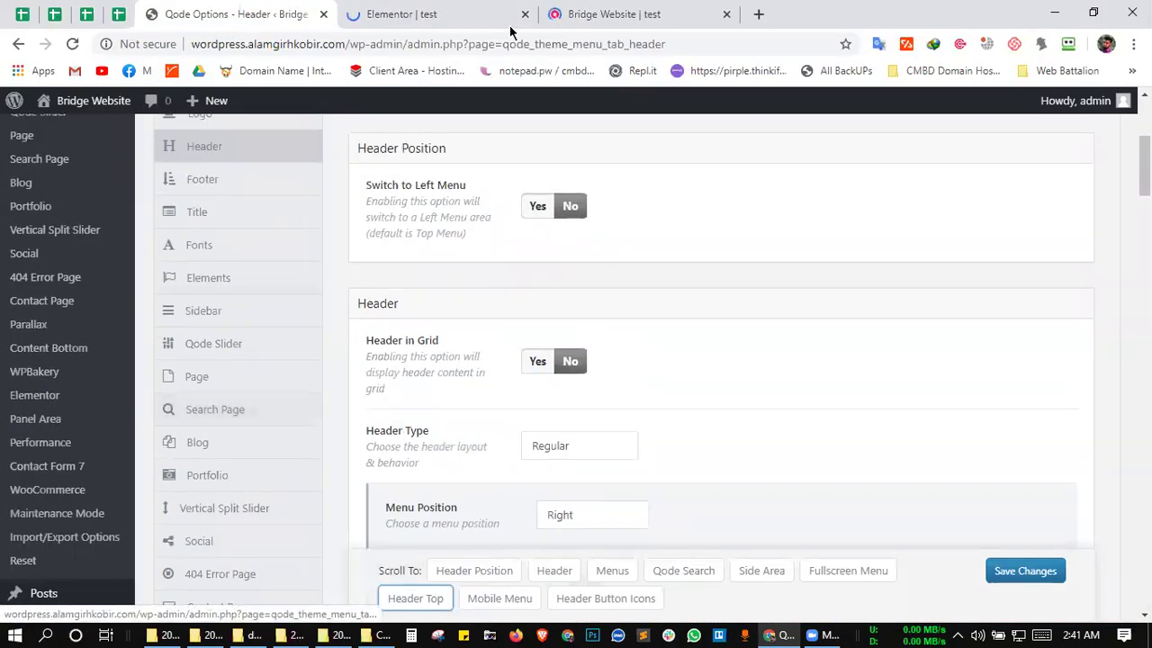
left_click(594, 11)
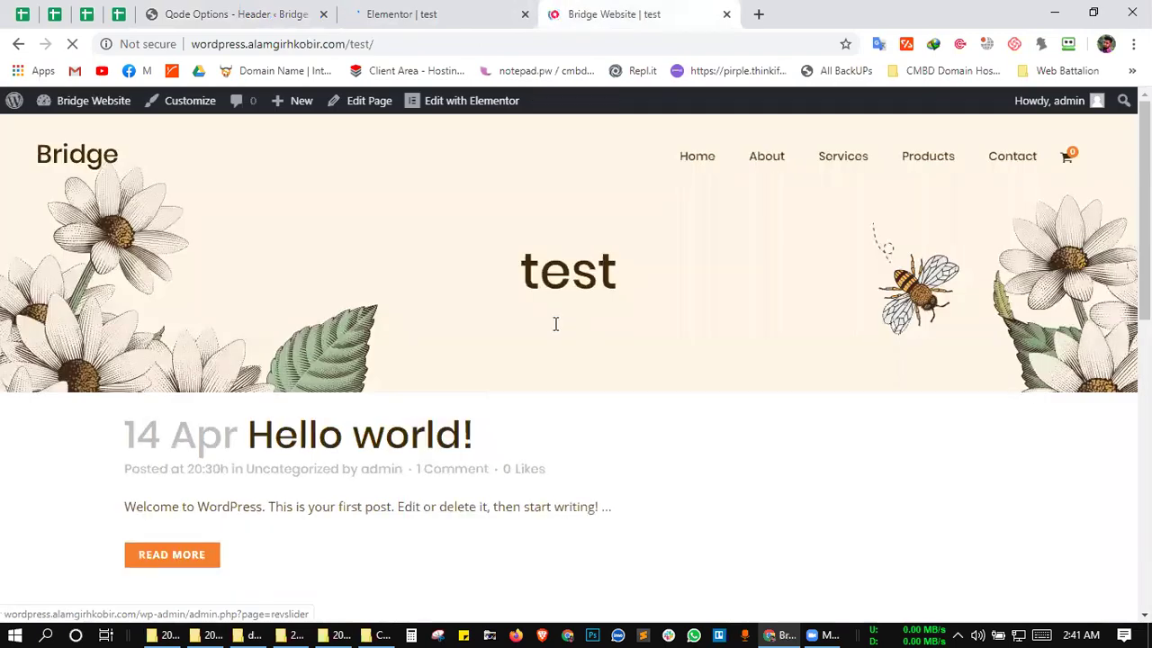
left_click(233, 9)
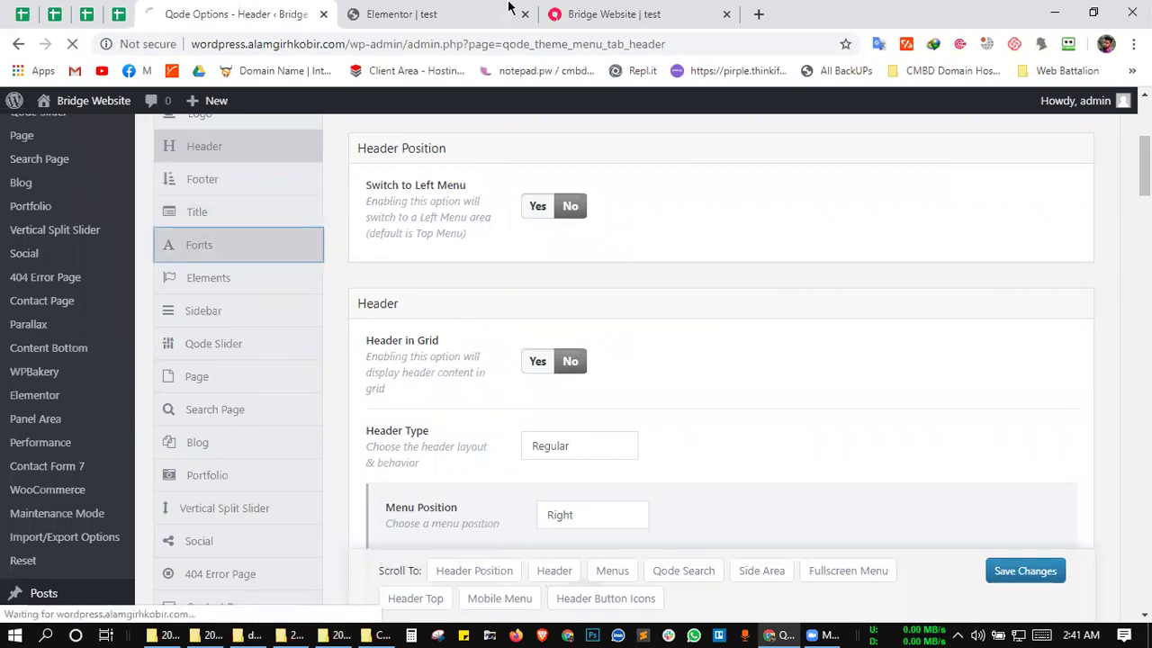
left_click(624, 14)
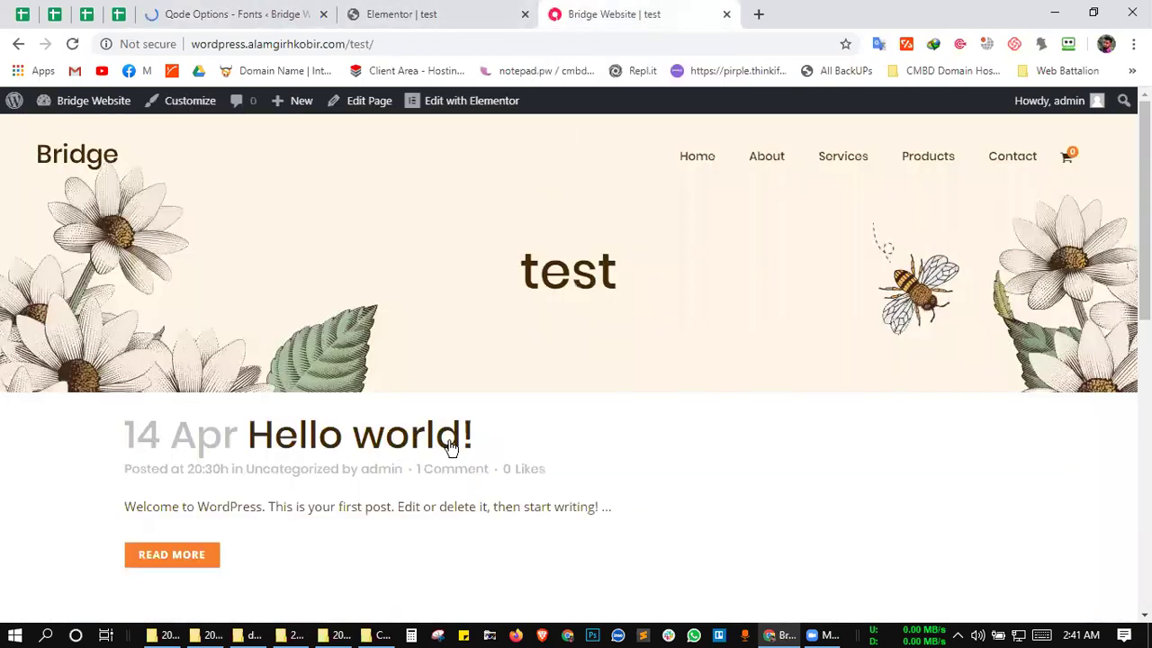
left_click(262, 7)
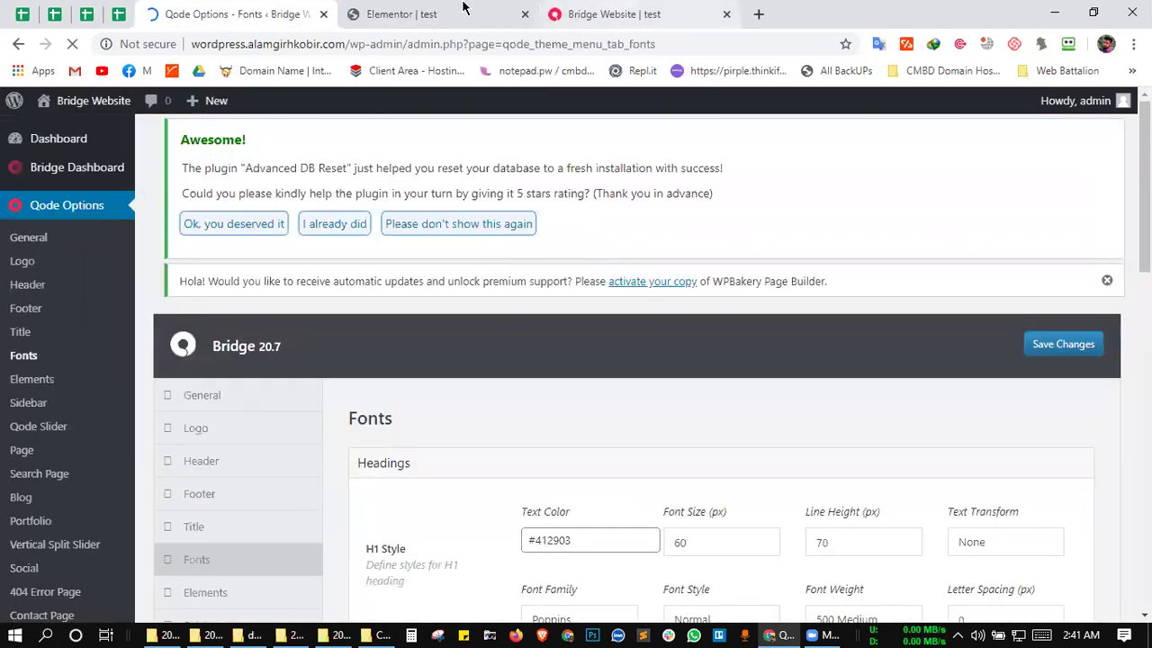
- Check the Elementor tab and examine the title heading and post content on the live test page
left_click(625, 13)
left_click(419, 9)
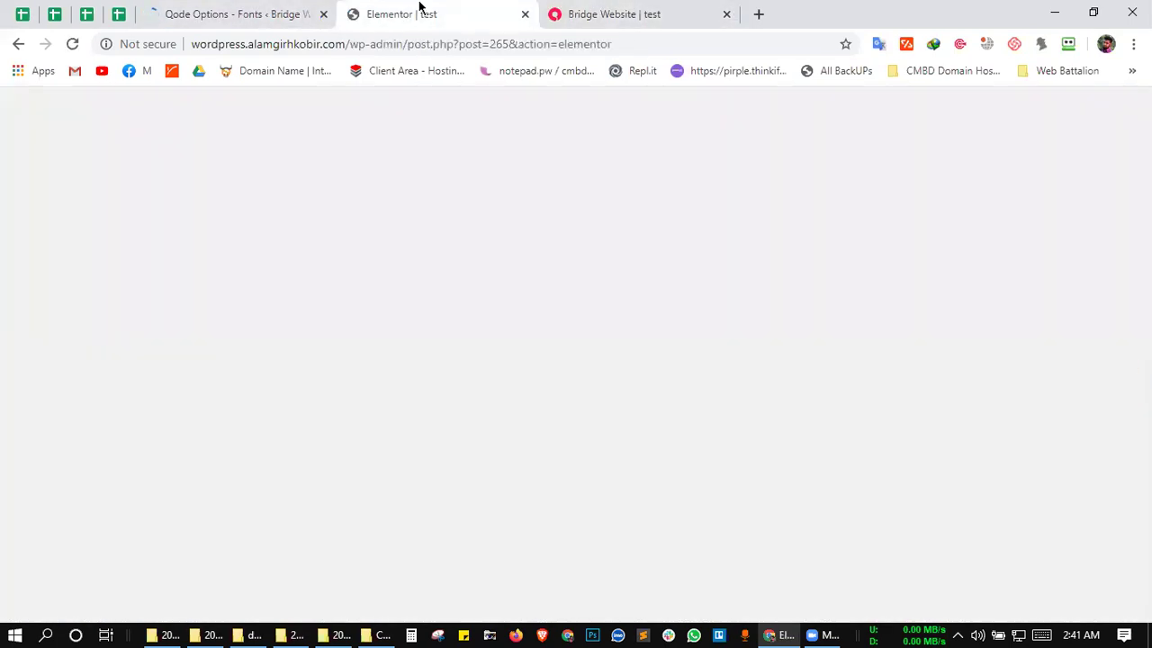
key("ctrl+Tab")
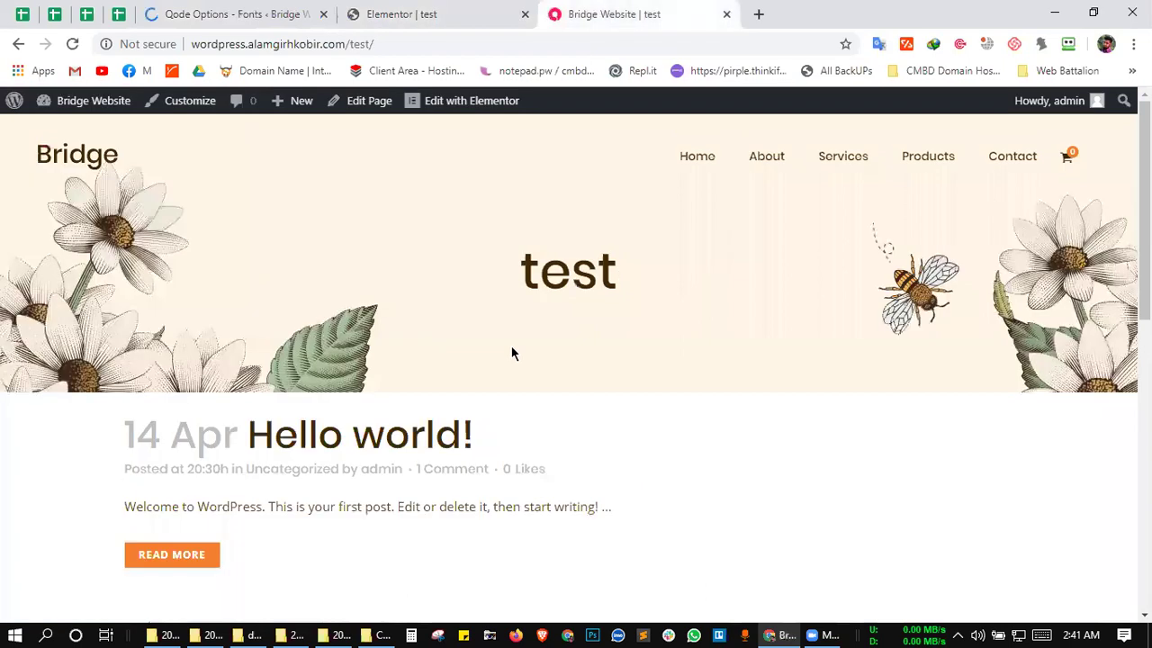
scroll(511, 353, "down", 3)
scroll(514, 252, "up", 3)
double_click(616, 270)
left_click(616, 270)
- Review the heading styles in the Fonts options, including the H1 font size and its Text Transform choices
left_click(228, 10)
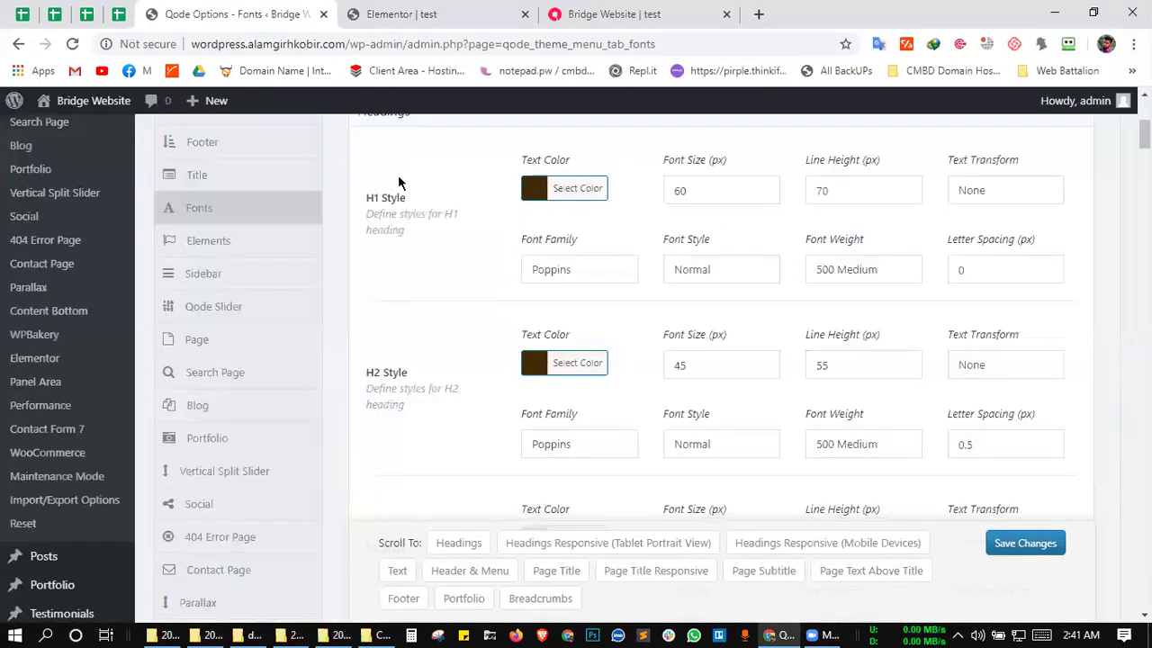
scroll(444, 301, "down", 4)
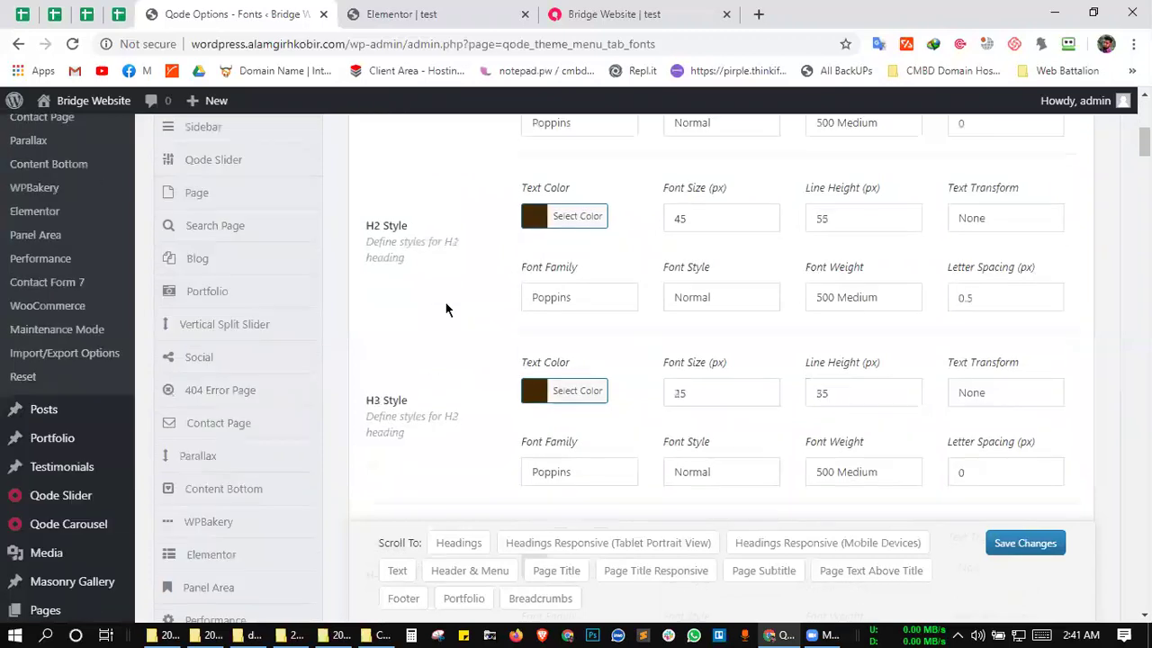
scroll(513, 284, "up", 4)
scroll(513, 285, "up", 3)
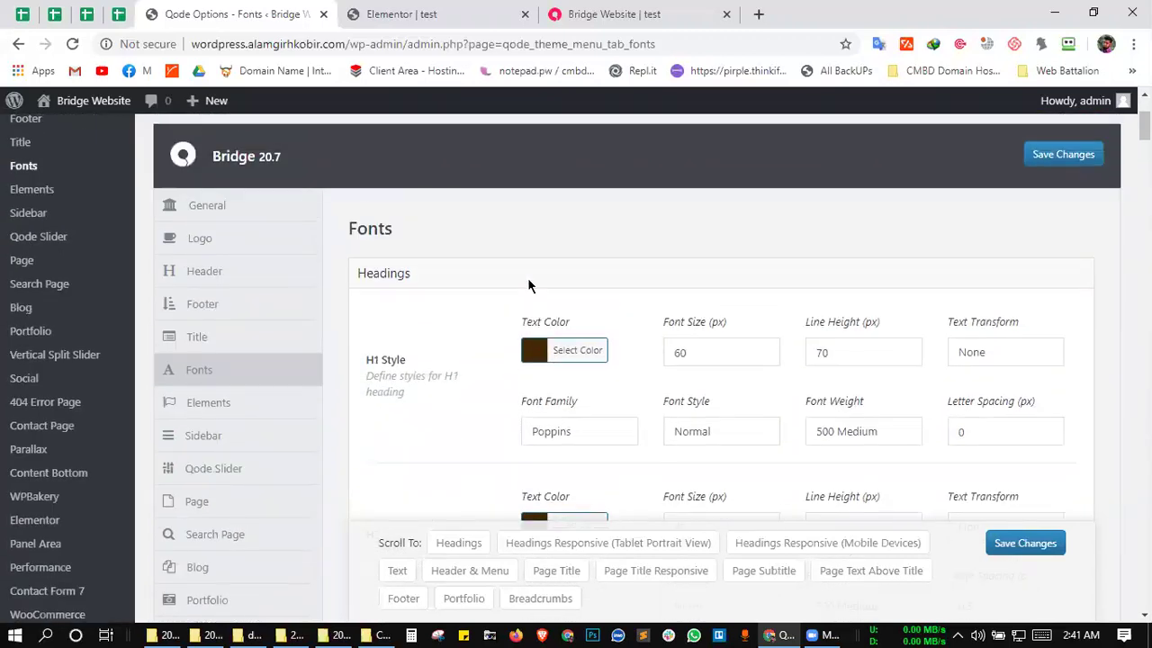
scroll(712, 250, "down", 1)
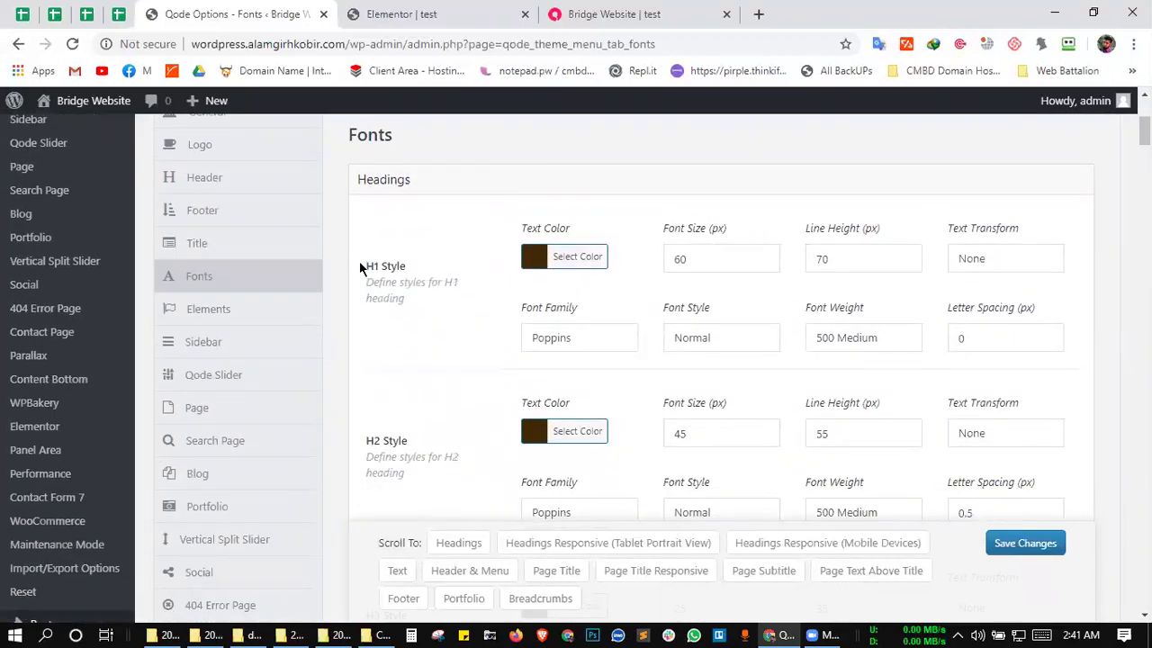
left_click_drag(687, 259, 658, 259)
left_click(724, 259)
left_click(1015, 261)
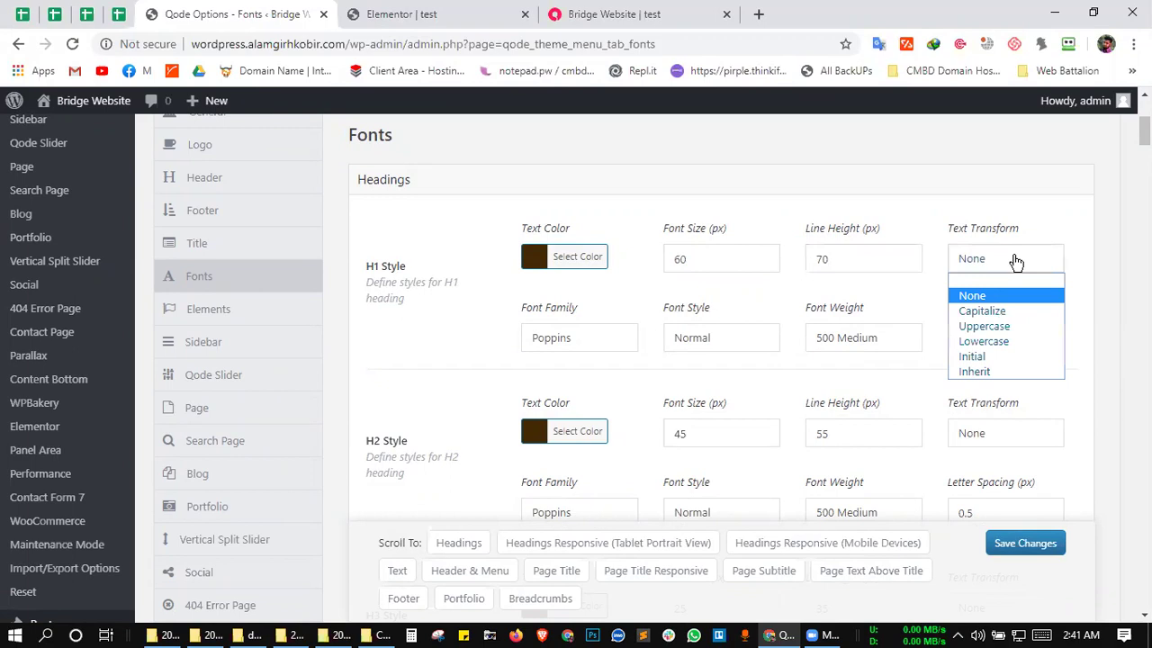
left_click(1012, 264)
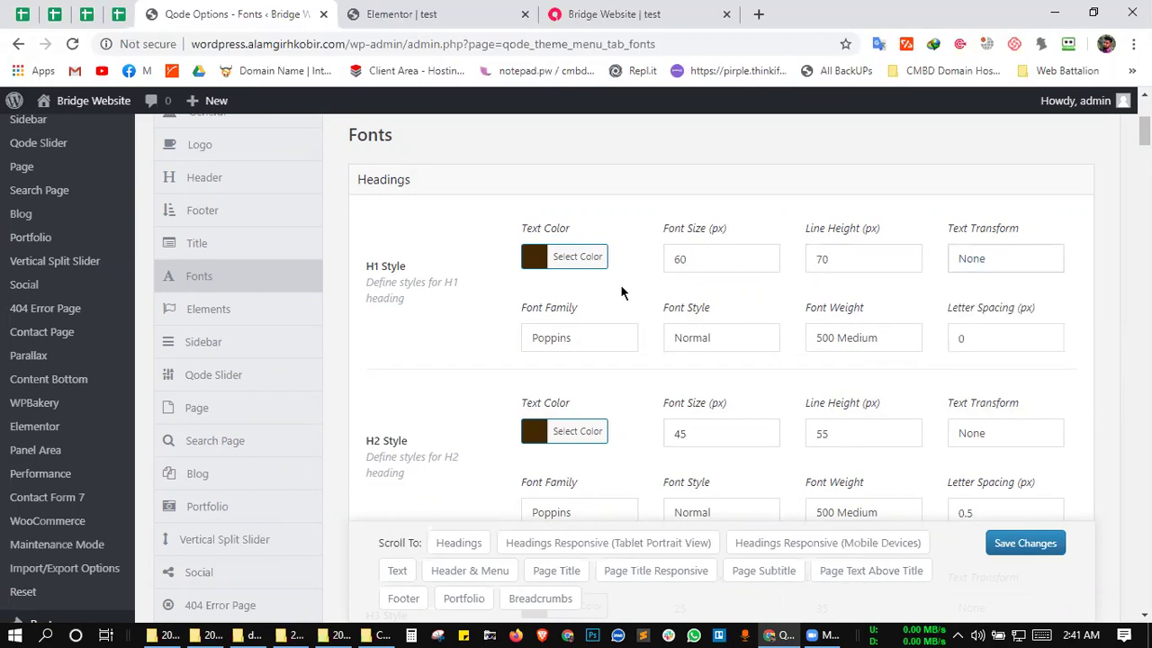
- Set the H1 heading text color to green (#42e80b) in the Fonts options and save the changes
left_click(548, 257)
left_click_drag(607, 349, 575, 302)
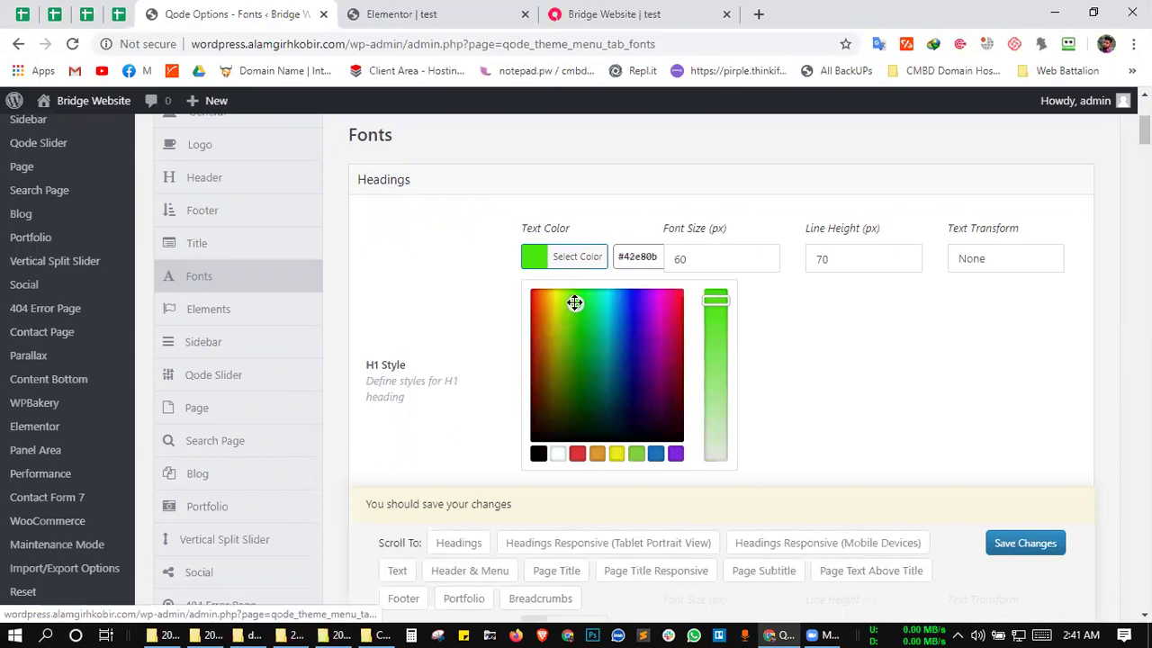
left_click(452, 244)
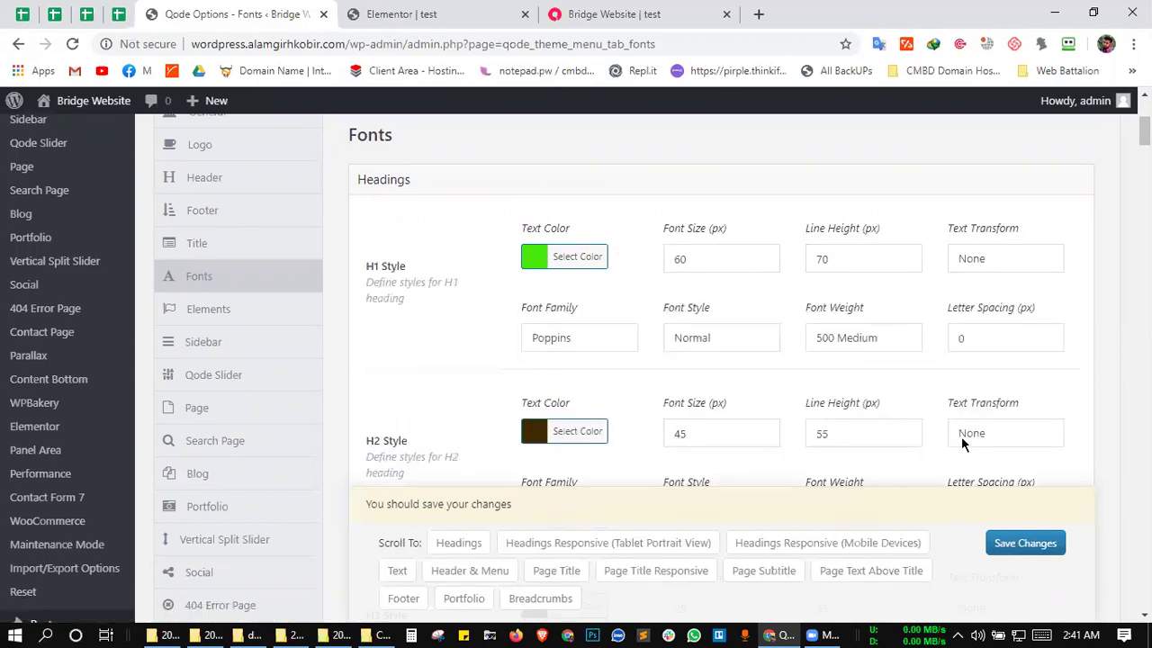
key("ctrl+s")
- Check the live test page and reload the test page's Elementor editor to view the title color
left_click(614, 11)
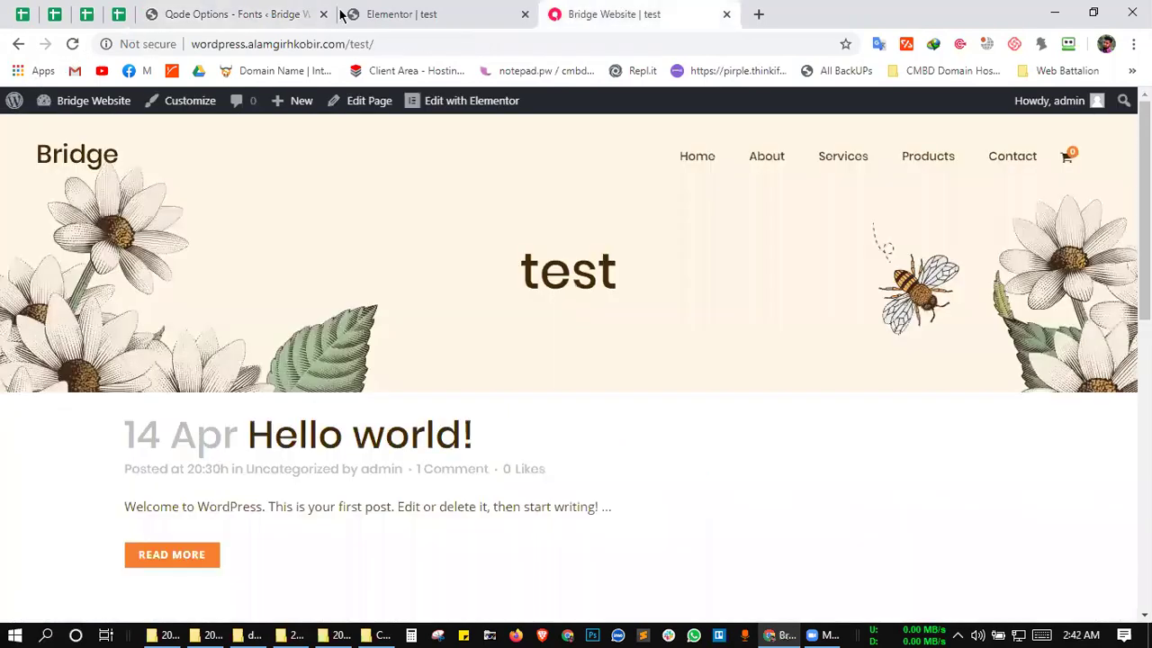
key("ctrl+shift+Tab")
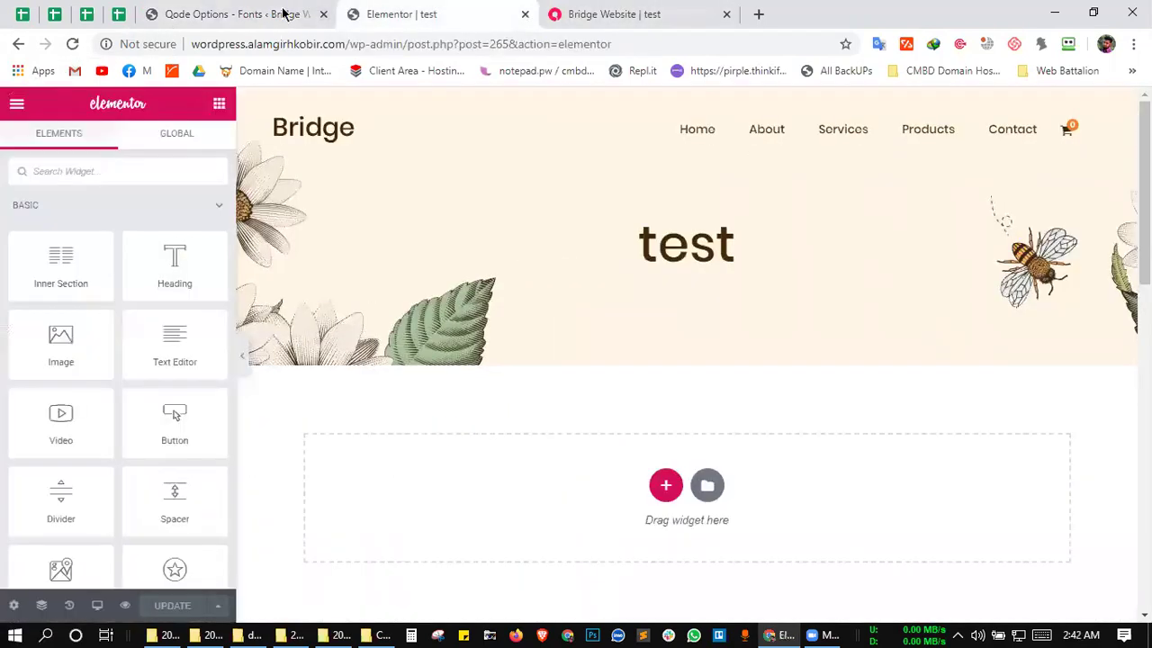
key("F5")
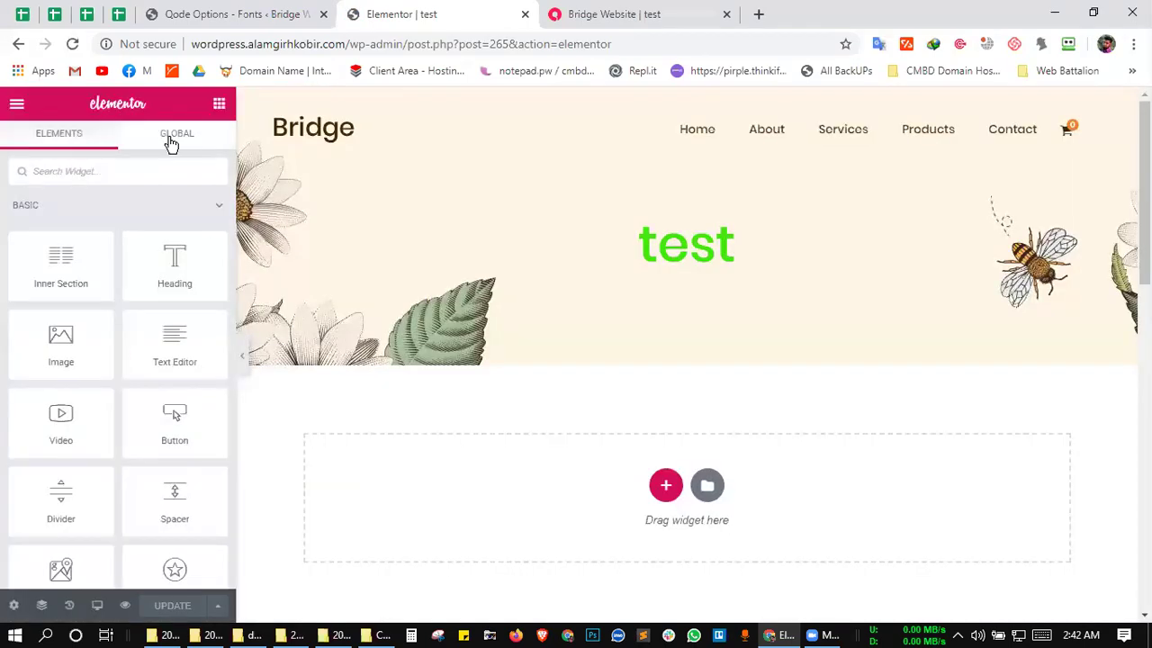
- Add a Heading widget below the title area of the test page and set its HTML tag to H1
left_click_drag(168, 228, 492, 393)
scroll(256, 270, "down", 2)
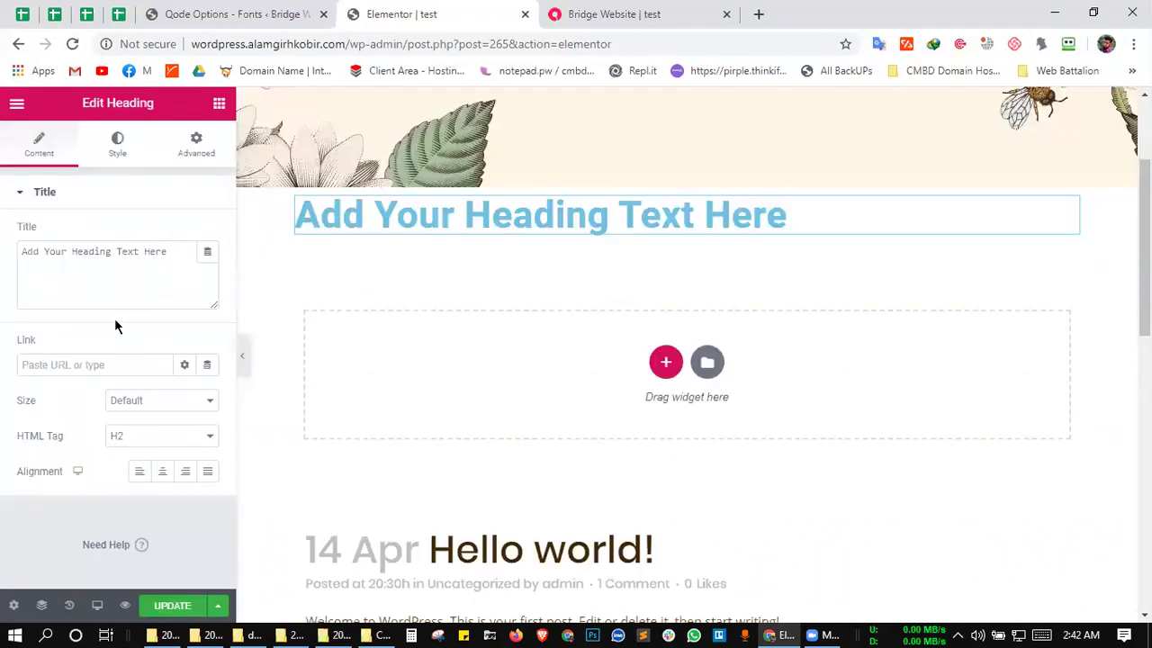
left_click(141, 438)
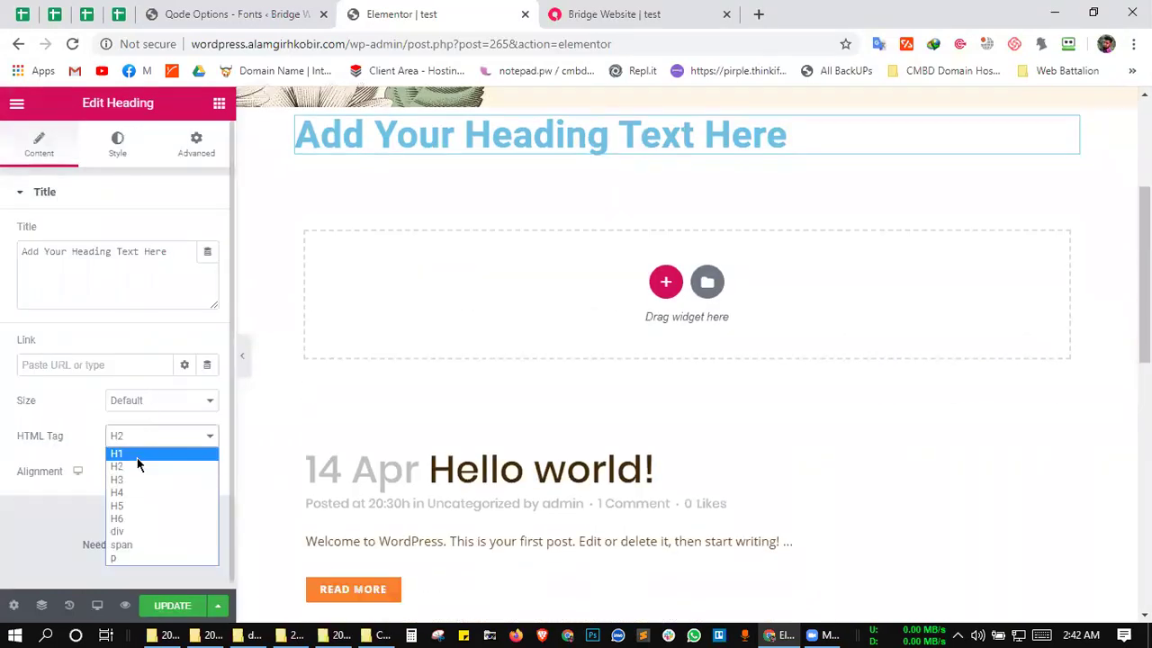
left_click(142, 453)
scroll(483, 324, "up", 3)
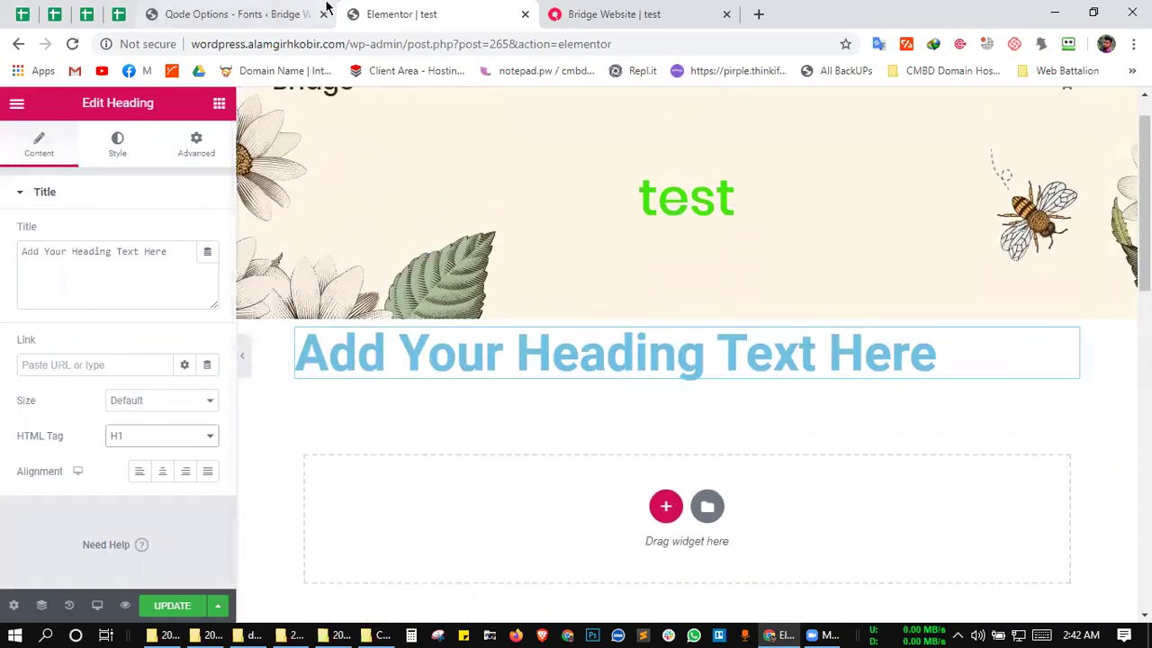
- Set the H1 font size to 100 px in the Qode Fonts options and save the changes
key("ctrl+shift+Tab")
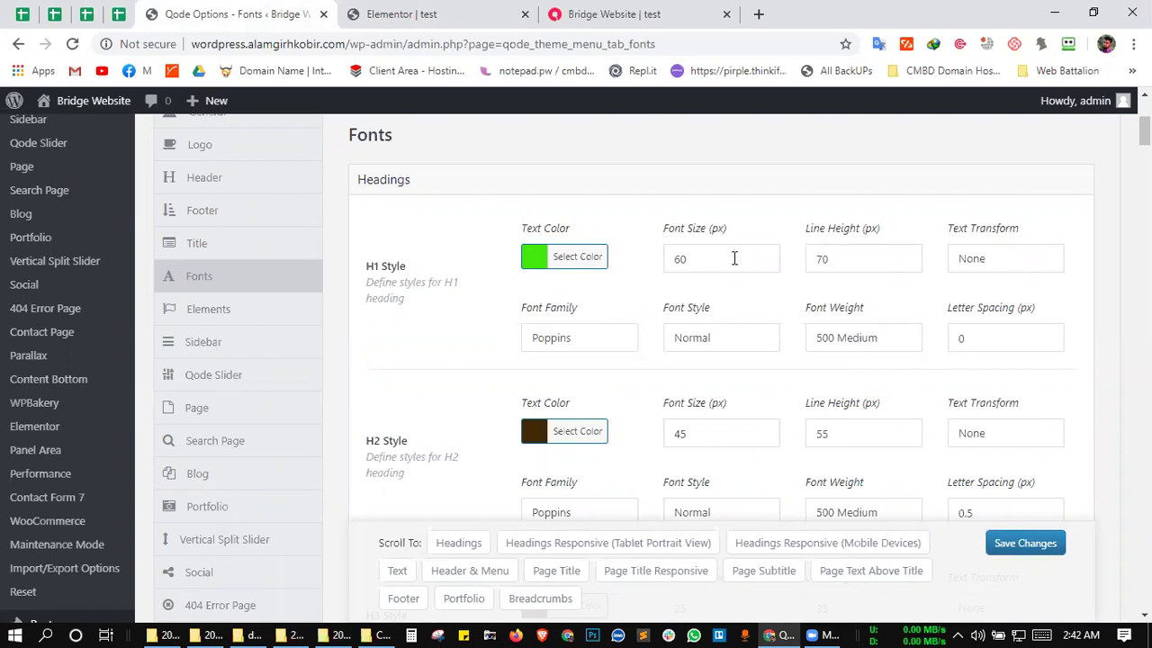
left_click_drag(681, 258, 660, 264)
type("100")
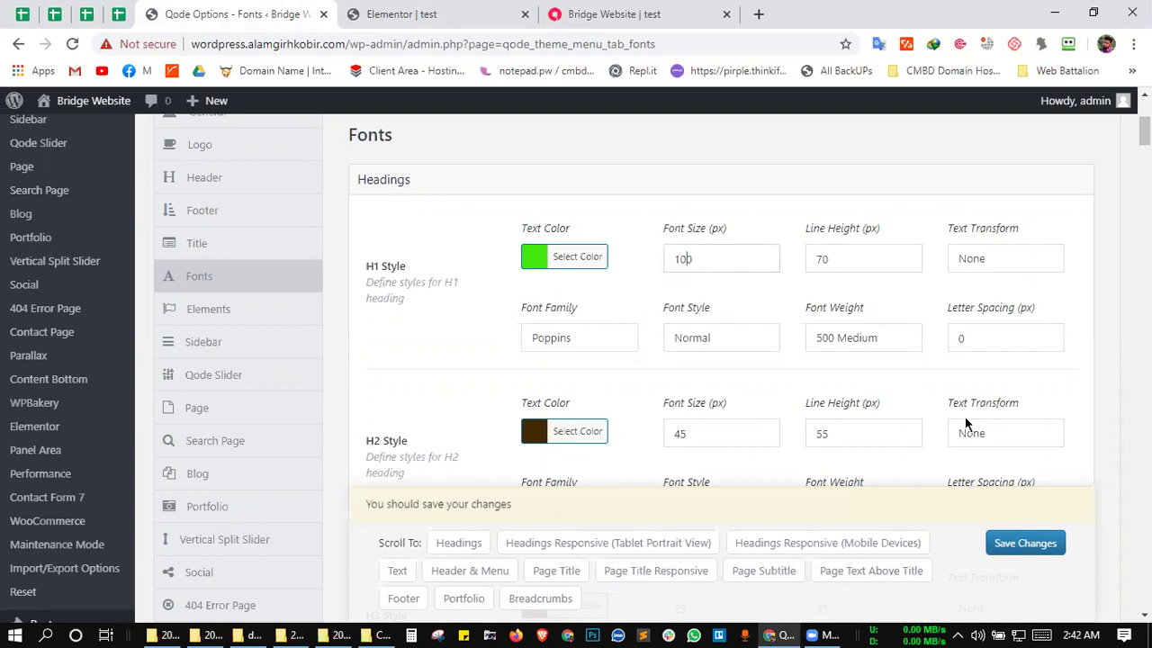
left_click(1025, 543)
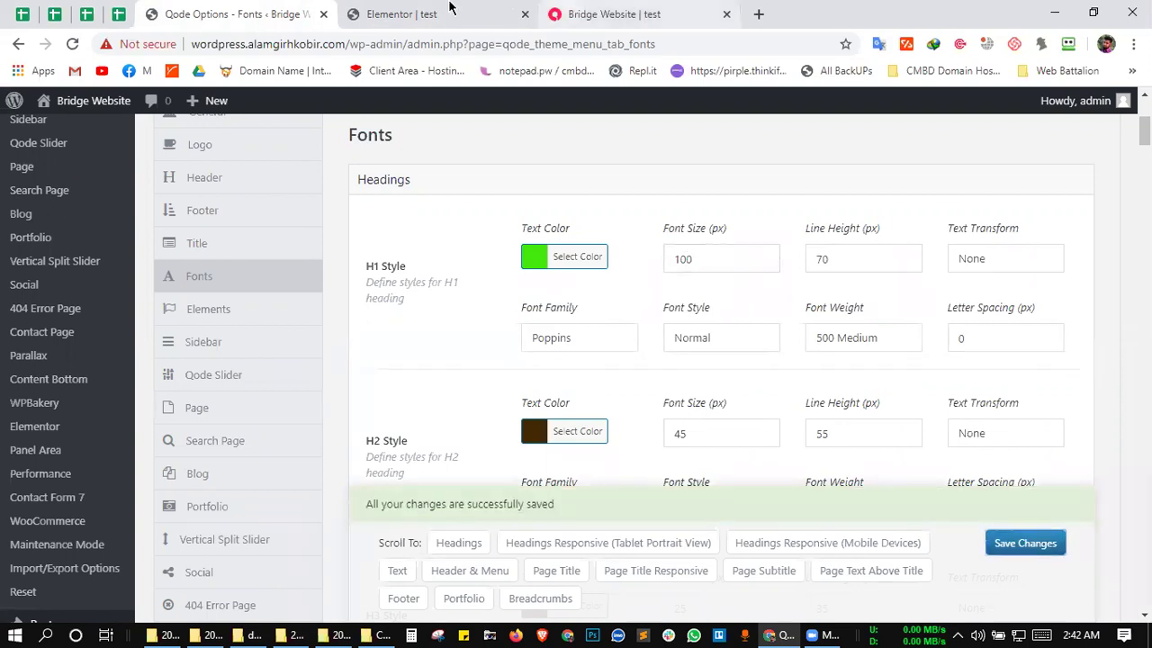
- Reload the Elementor editor of the test page, discarding its unsaved changes
key("ctrl+Tab")
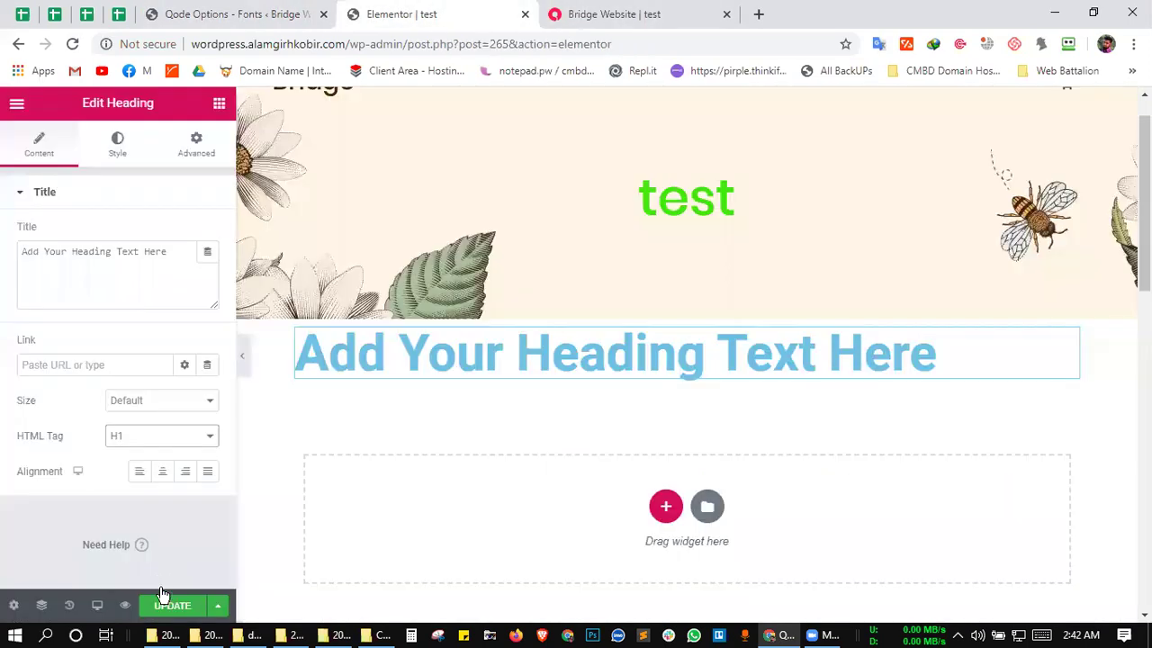
left_click(75, 44)
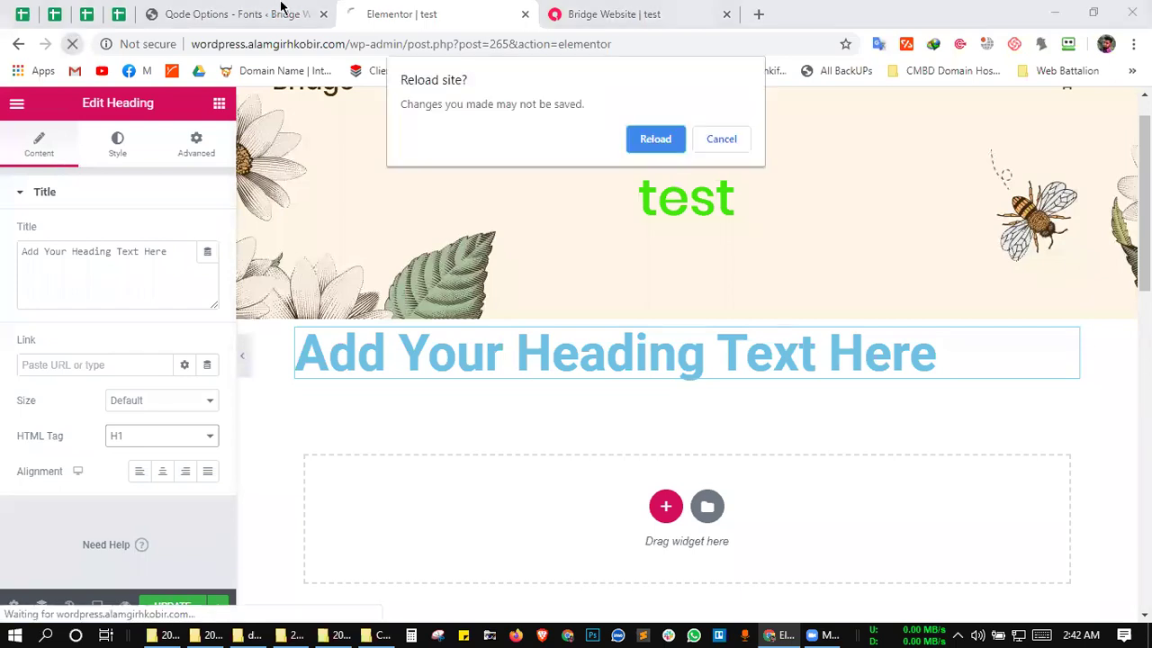
left_click(660, 142)
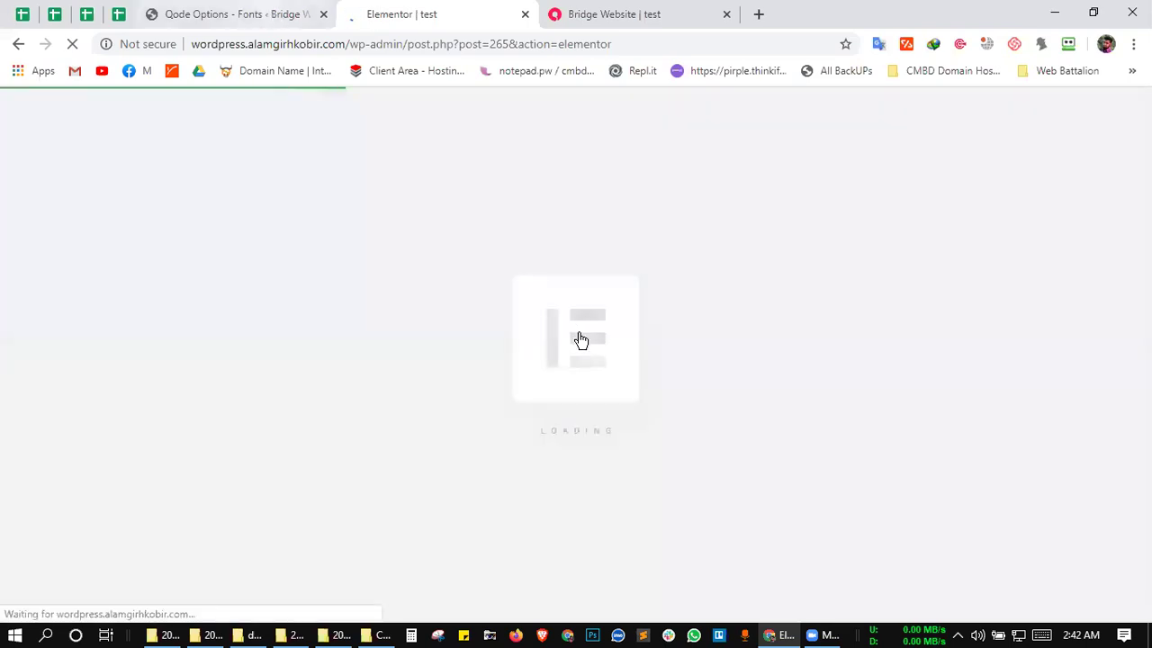
- Review the H1 to H5 heading styles in the Qode Fonts options while the Elementor editor reloads
key("ctrl+shift+Tab")
scroll(489, 430, "down", 3)
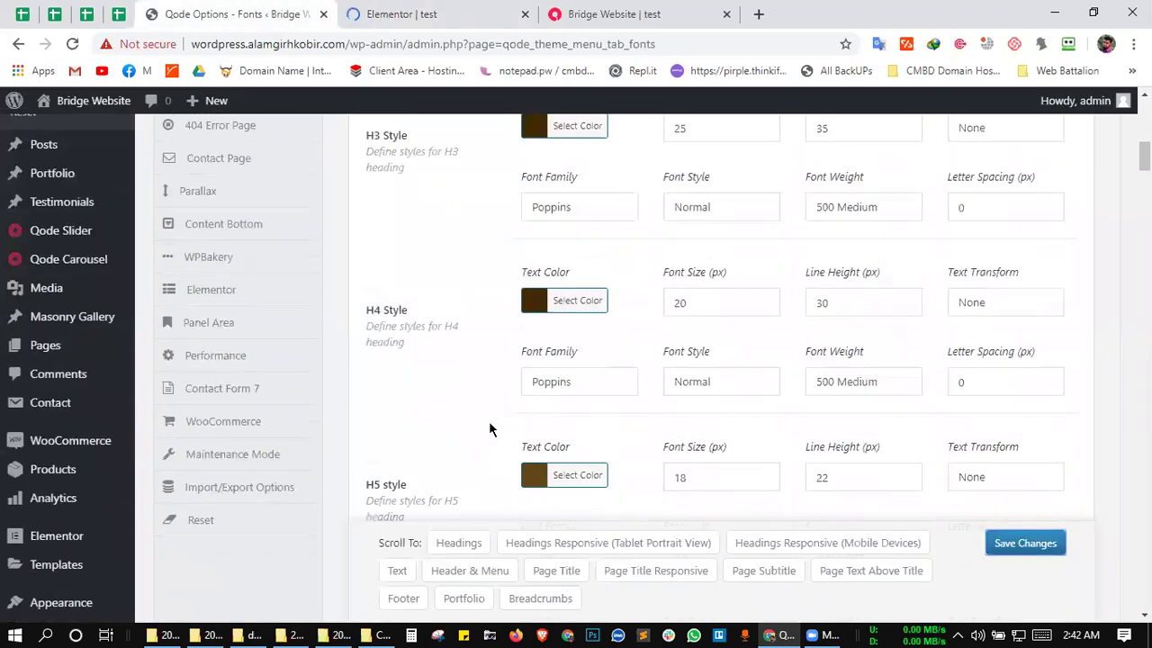
scroll(489, 360, "up", 5)
scroll(498, 355, "up", 1)
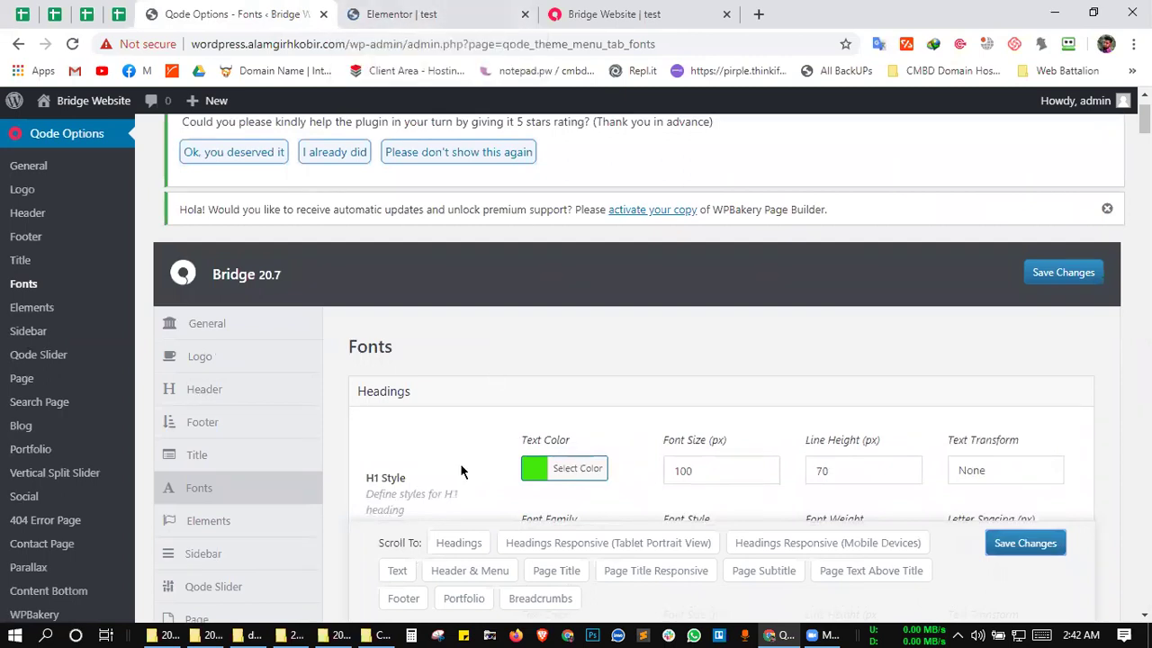
scroll(454, 472, "down", 4)
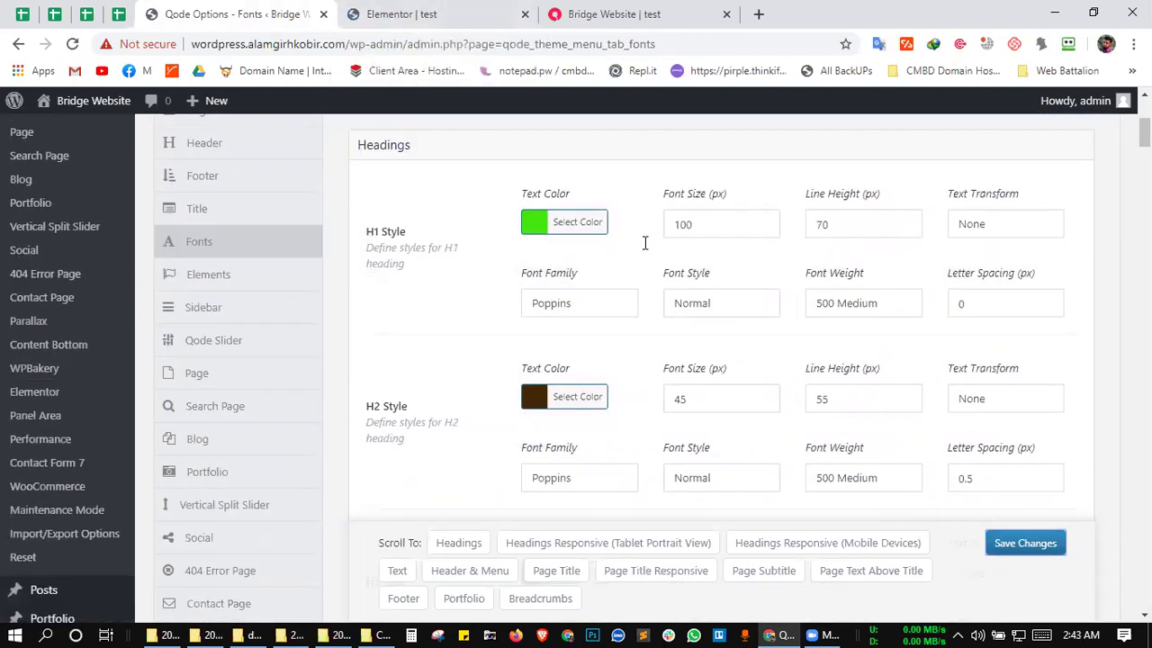
left_click(440, 12)
left_click(231, 13)
scroll(469, 465, "down", 2)
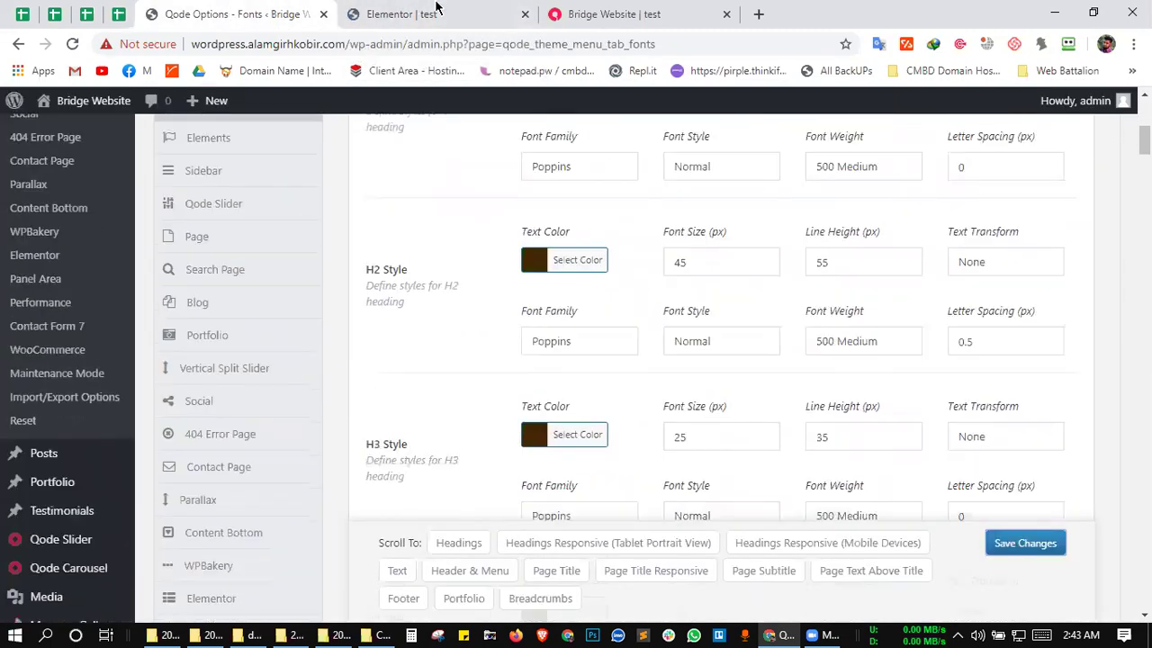
- Insert a Heading widget into the test page, set its HTML tag to H1, and update the page
key("ctrl+Tab")
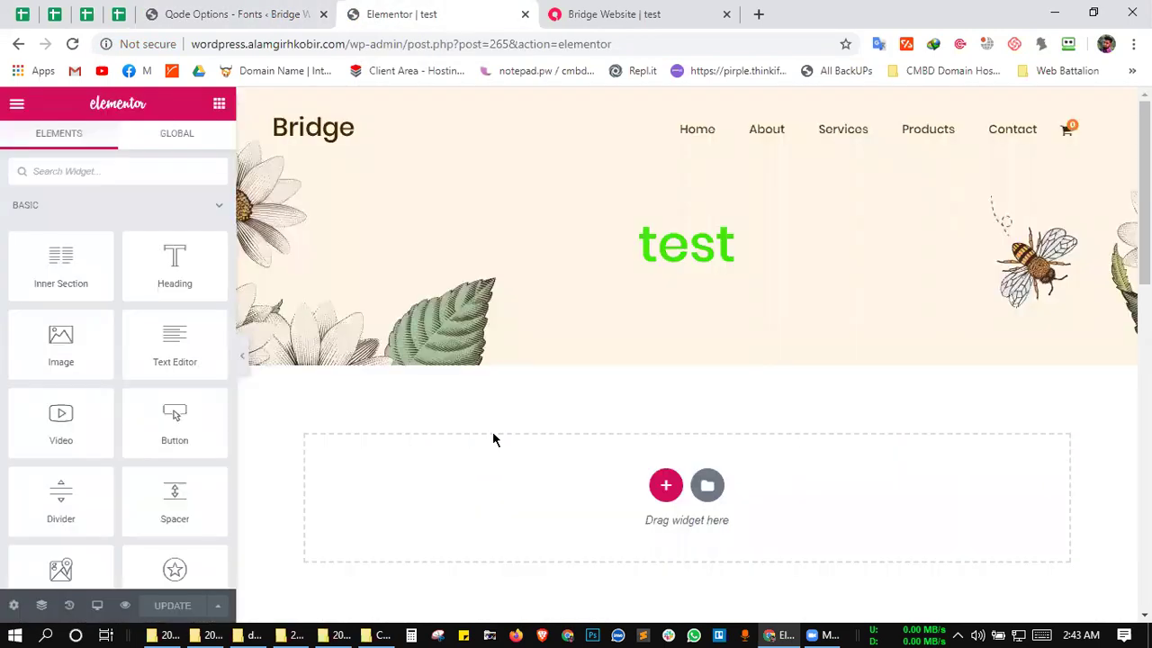
scroll(493, 432, "down", 3)
left_click_drag(153, 293, 342, 263)
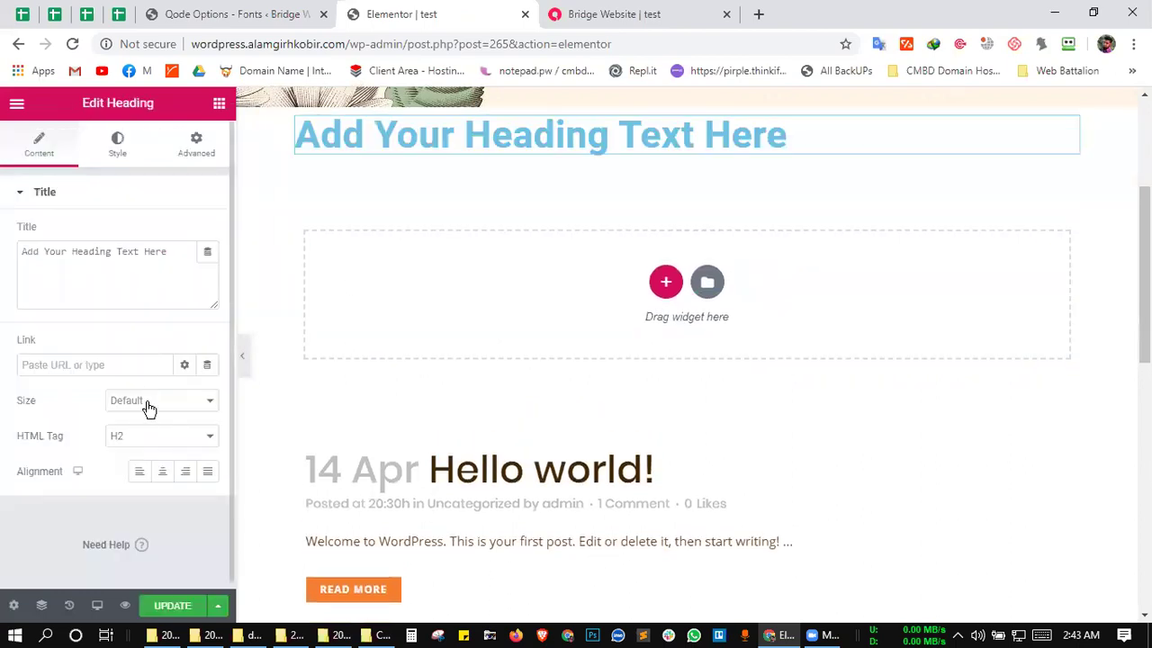
left_click(147, 439)
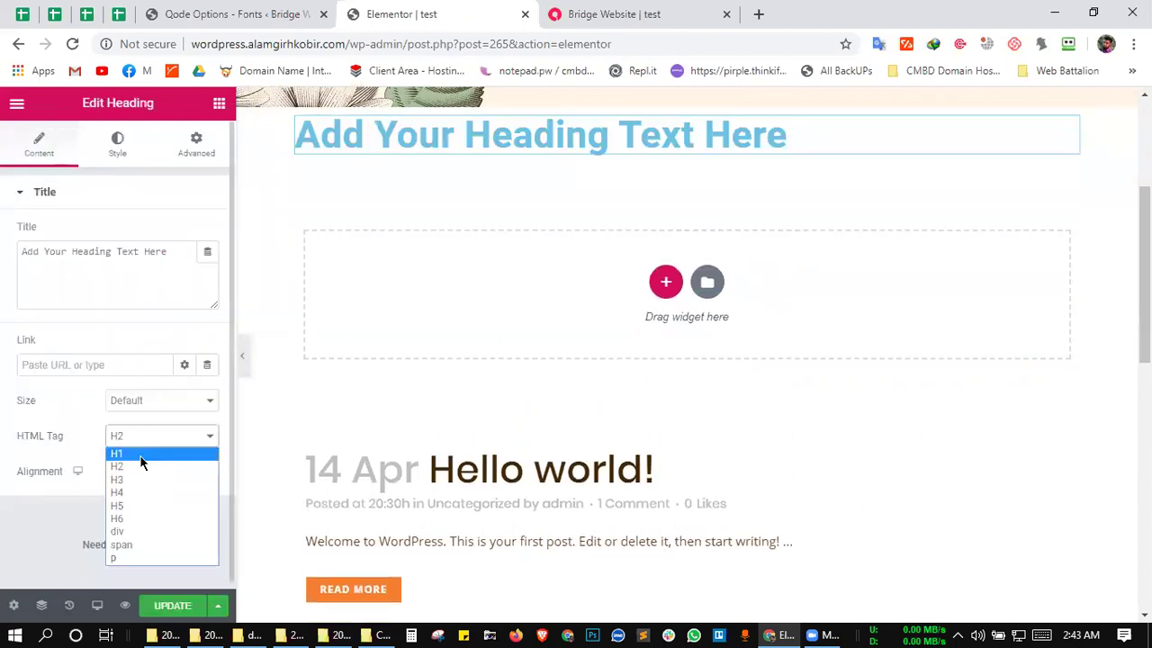
left_click(141, 454)
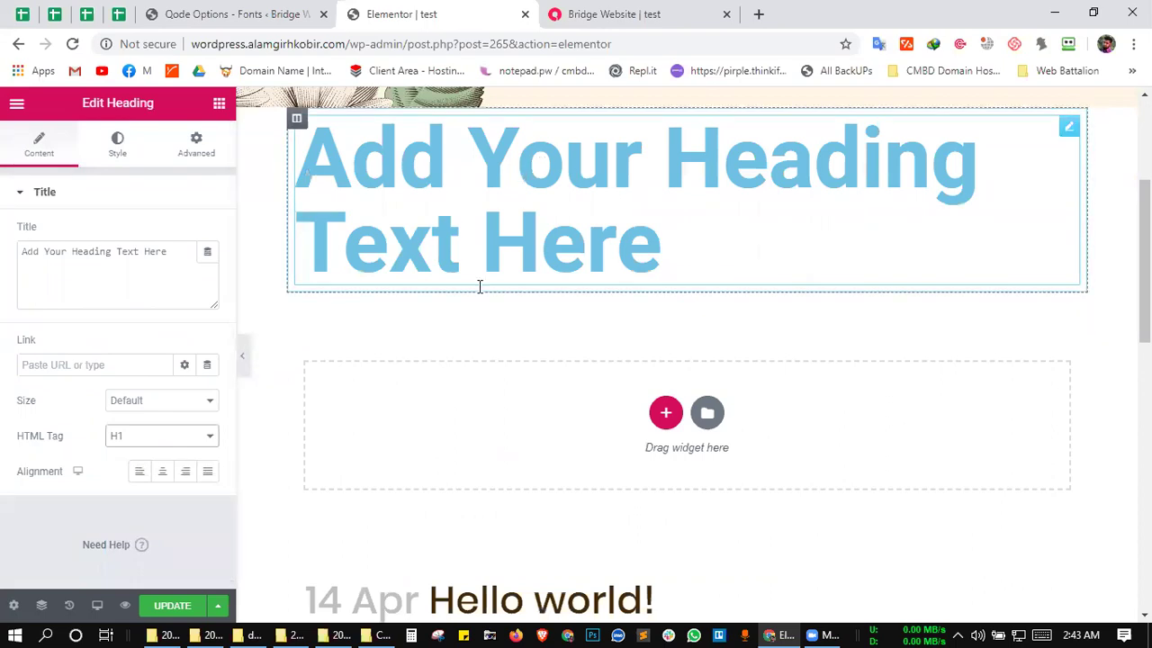
left_click(176, 604)
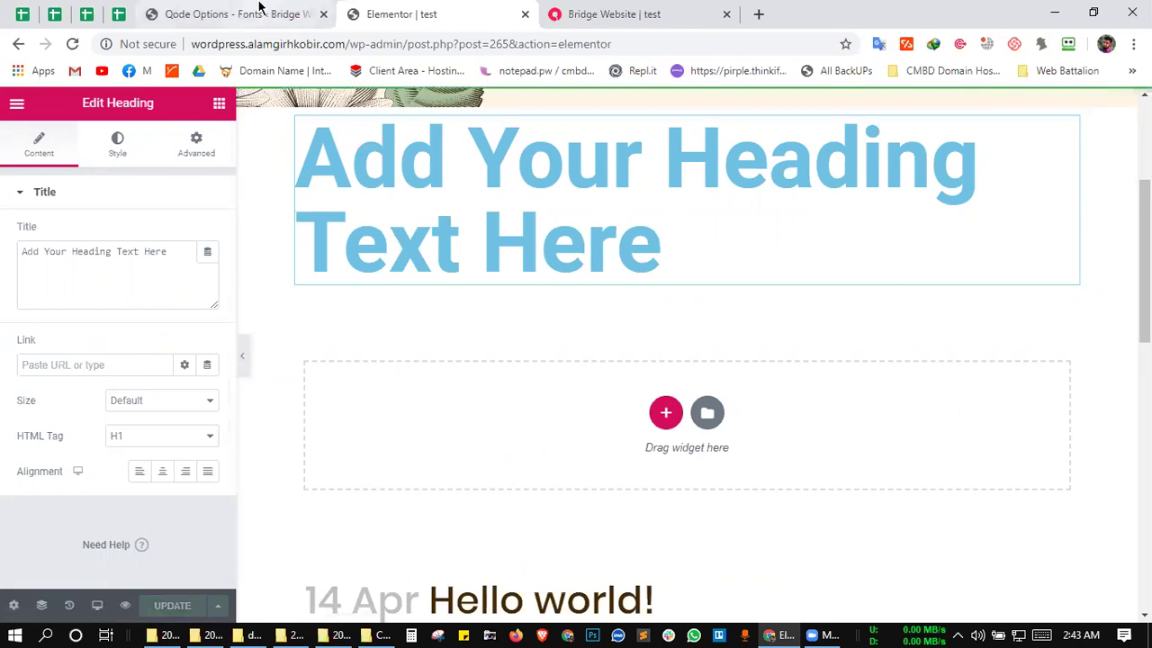
- Set the H1 font family to Playball in the Qode Fonts options and save the changes
key("ctrl+shift+Tab")
scroll(603, 241, "up", 1)
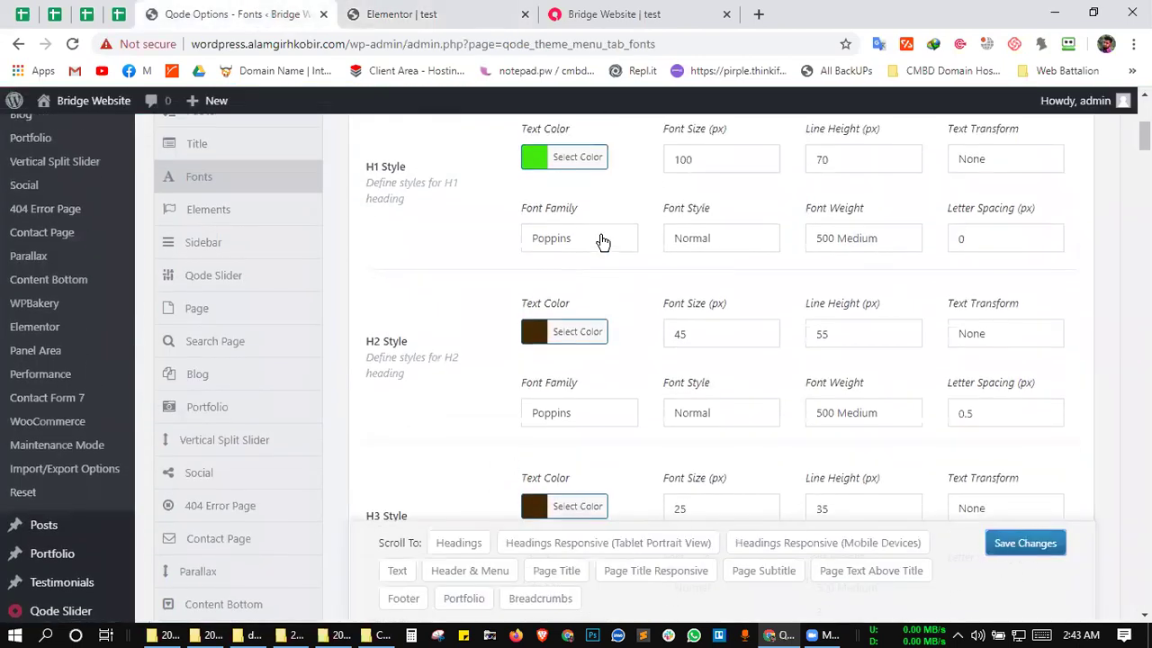
left_click(598, 254)
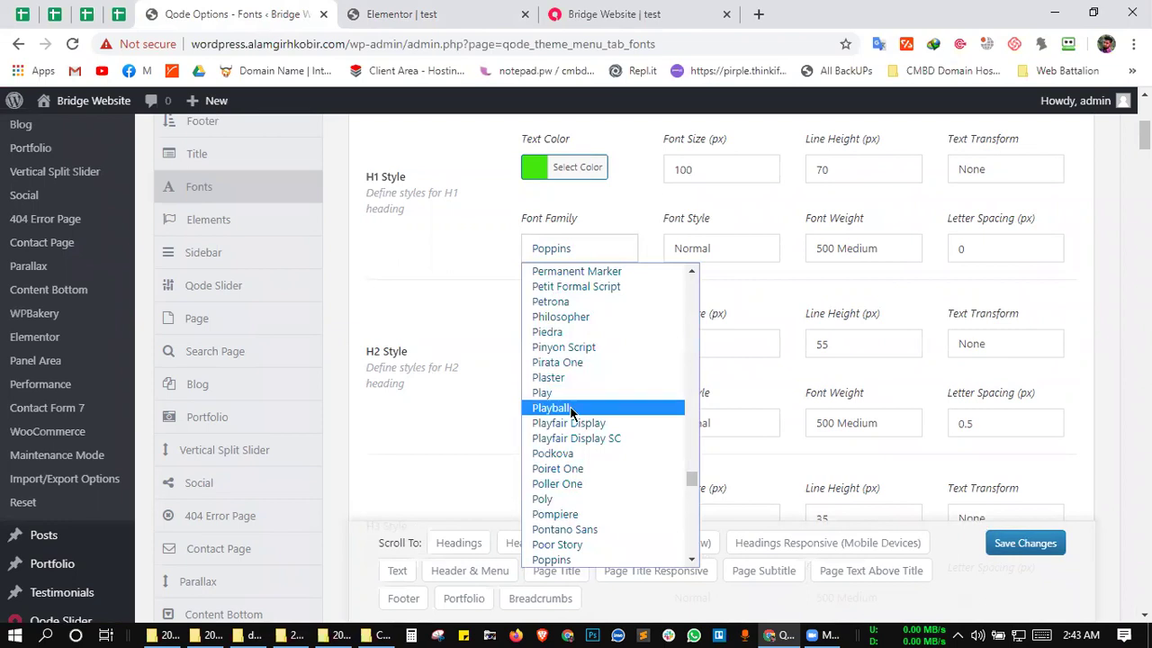
left_click(571, 412)
left_click(1026, 543)
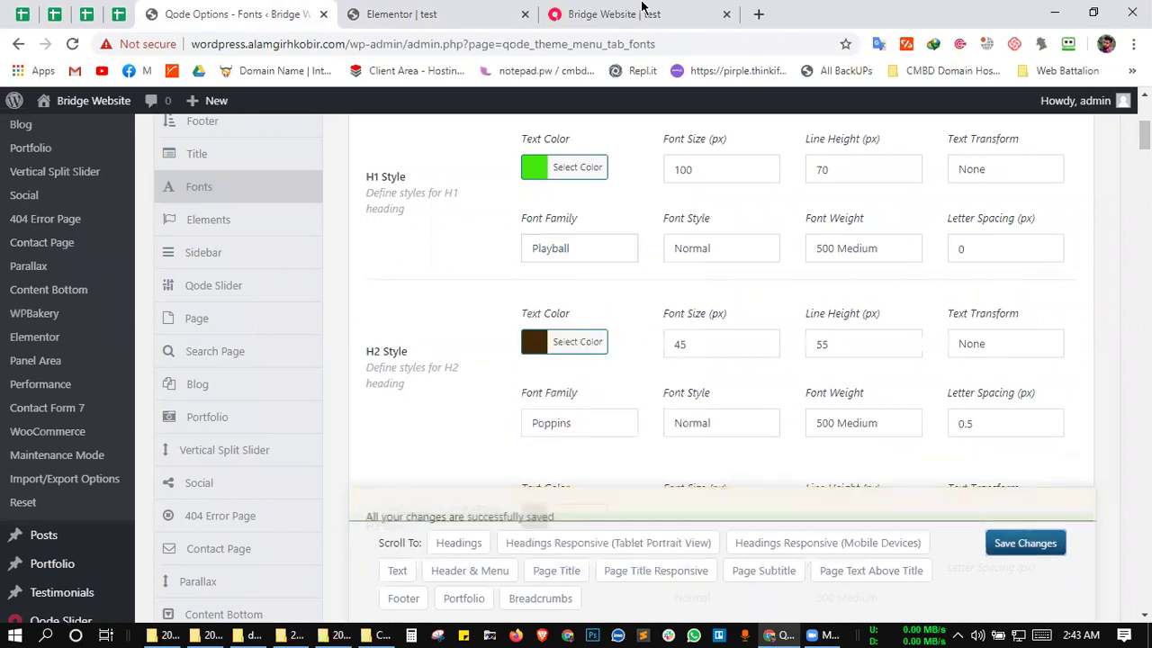
- Reload the Elementor editor and compare the page title with the added heading and the saved H1 style
key("ctrl+Tab")
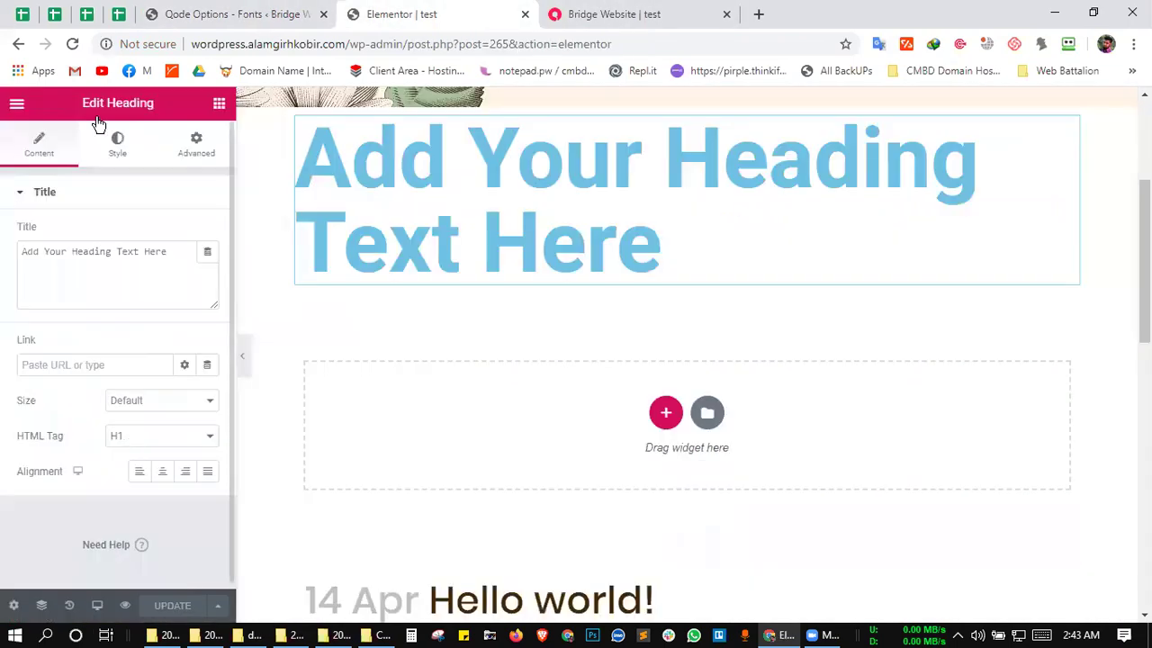
left_click(72, 43)
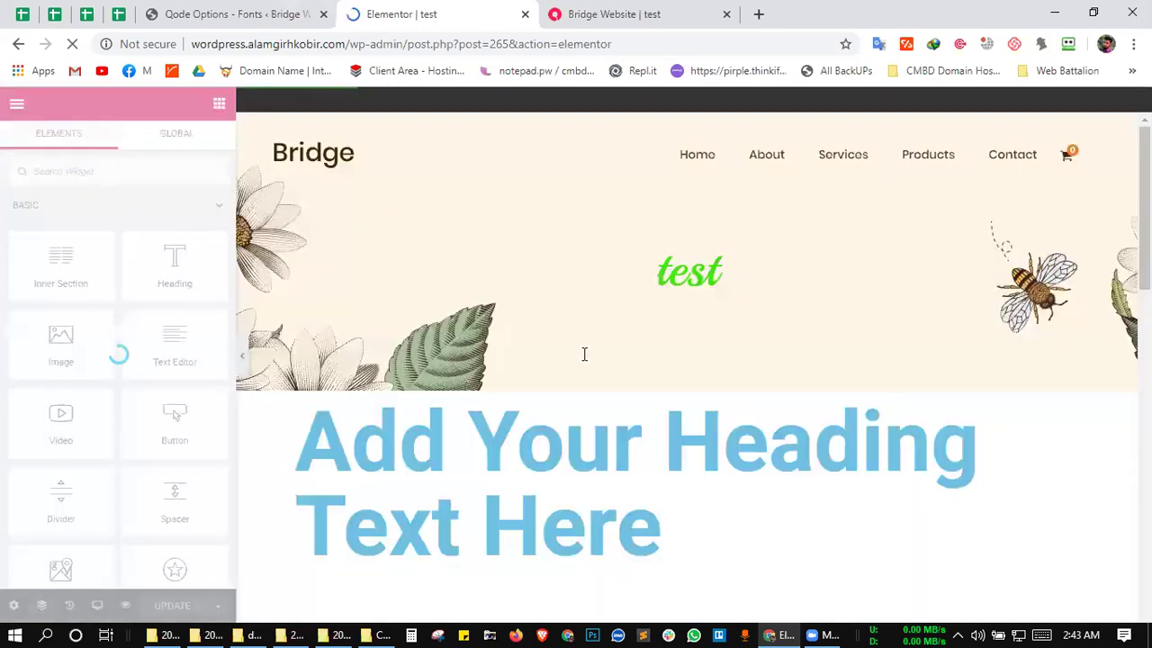
key("ctrl+shift+Tab")
key("ctrl+Tab")
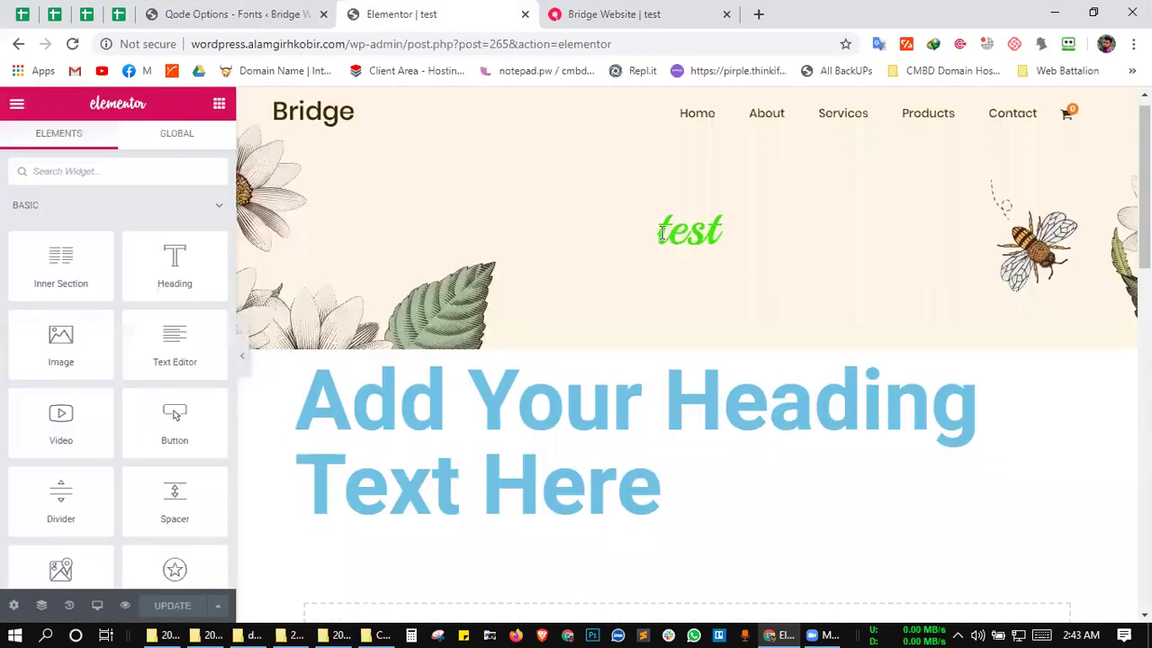
scroll(307, 163, "down", 3)
key("ctrl+shift+Tab")
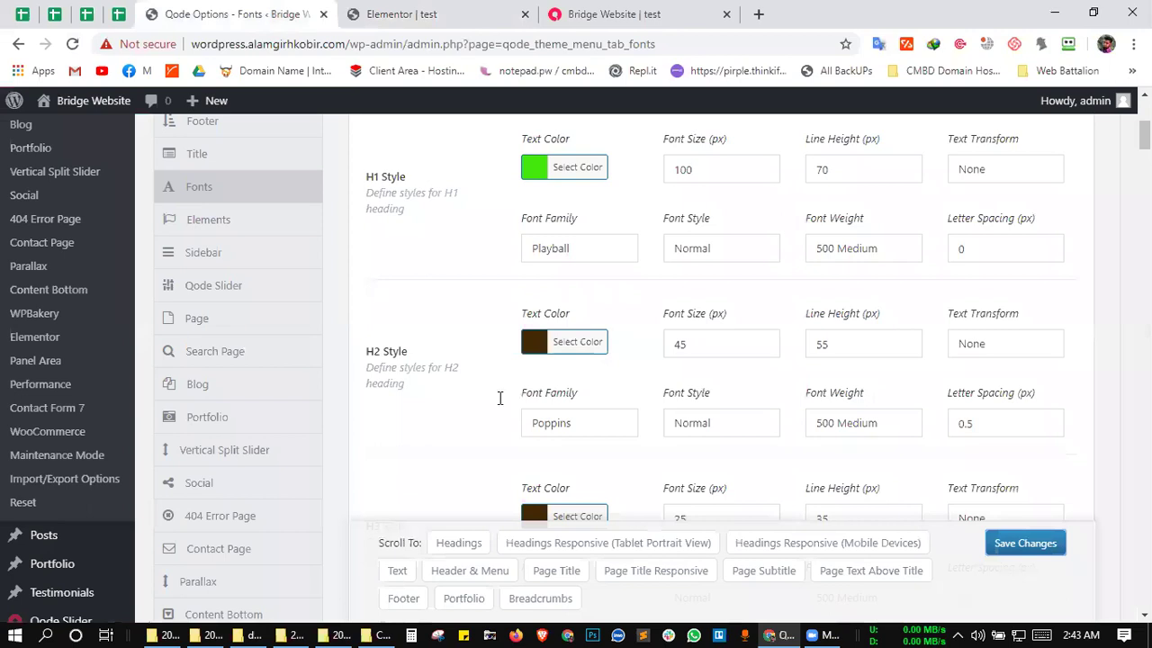
left_click(368, 13)
scroll(527, 272, "up", 3)
left_click_drag(658, 236, 779, 255)
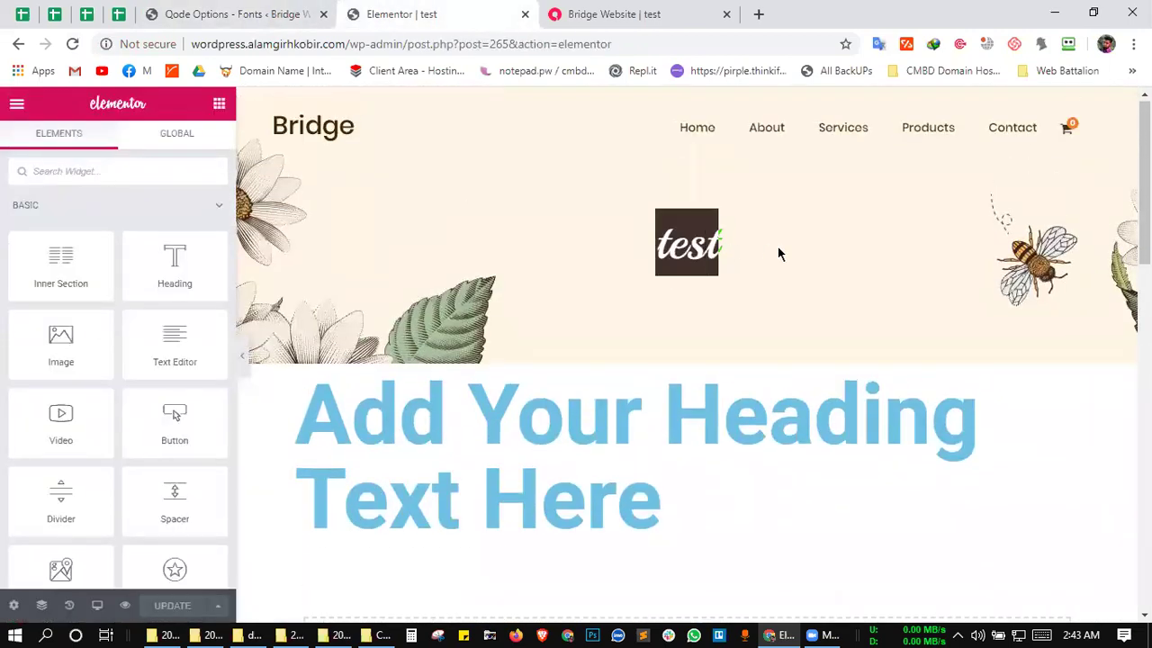
left_click(732, 361)
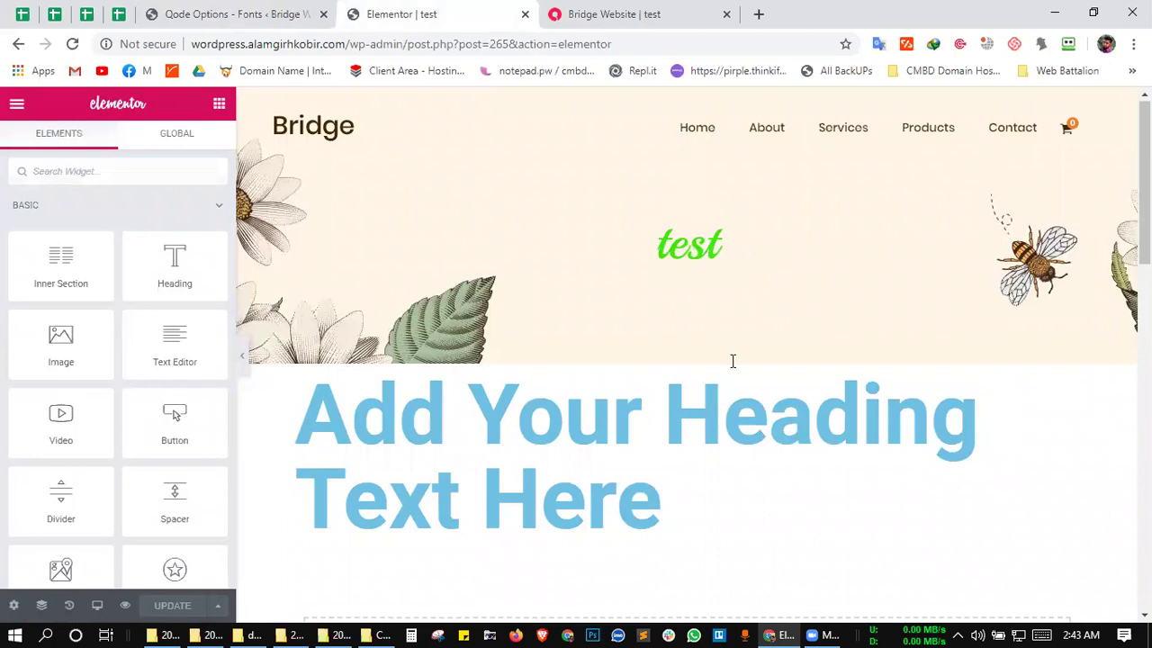
- Review the content and style settings of the H1 heading widget against the page title
left_click(972, 426)
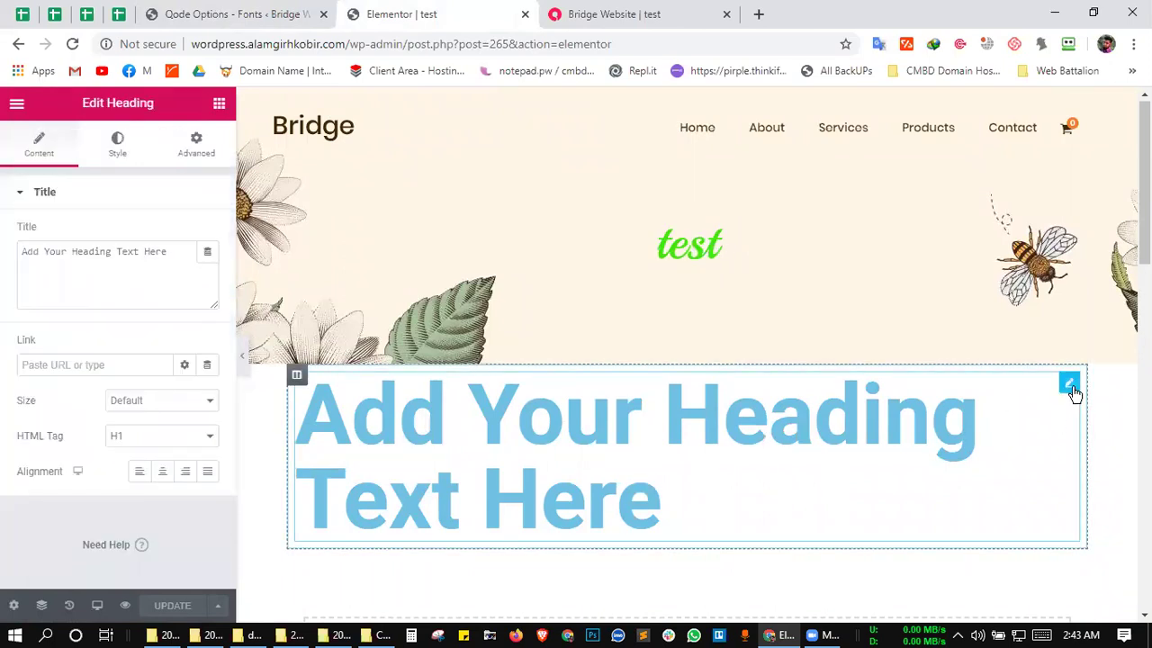
left_click(180, 399)
left_click(101, 223)
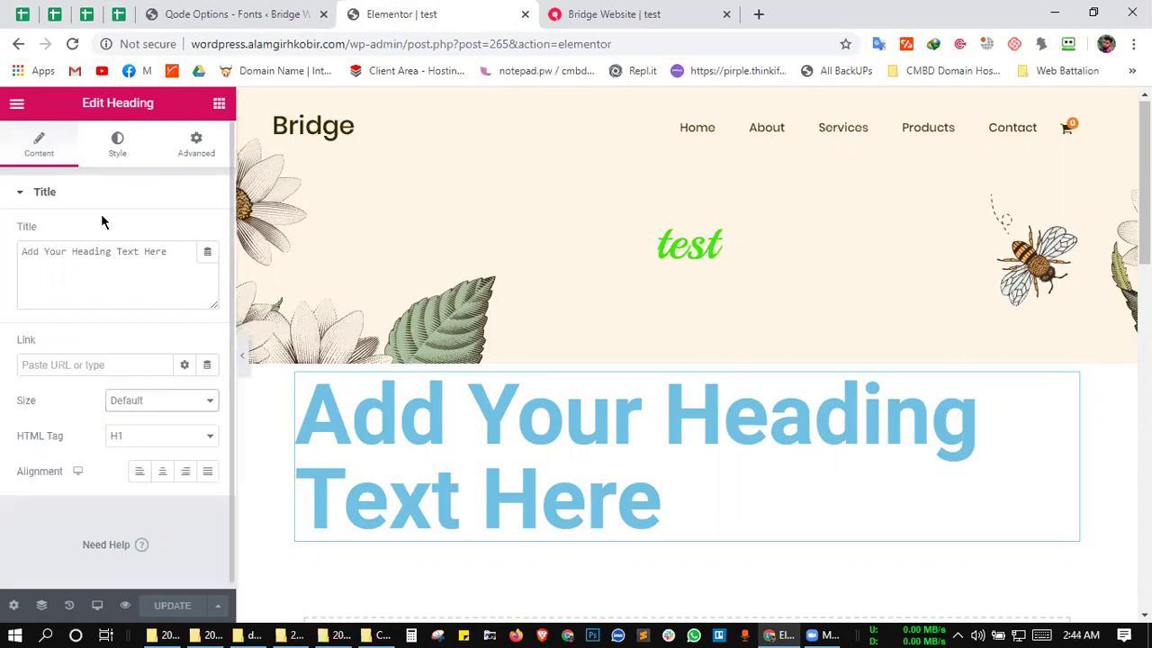
left_click(118, 139)
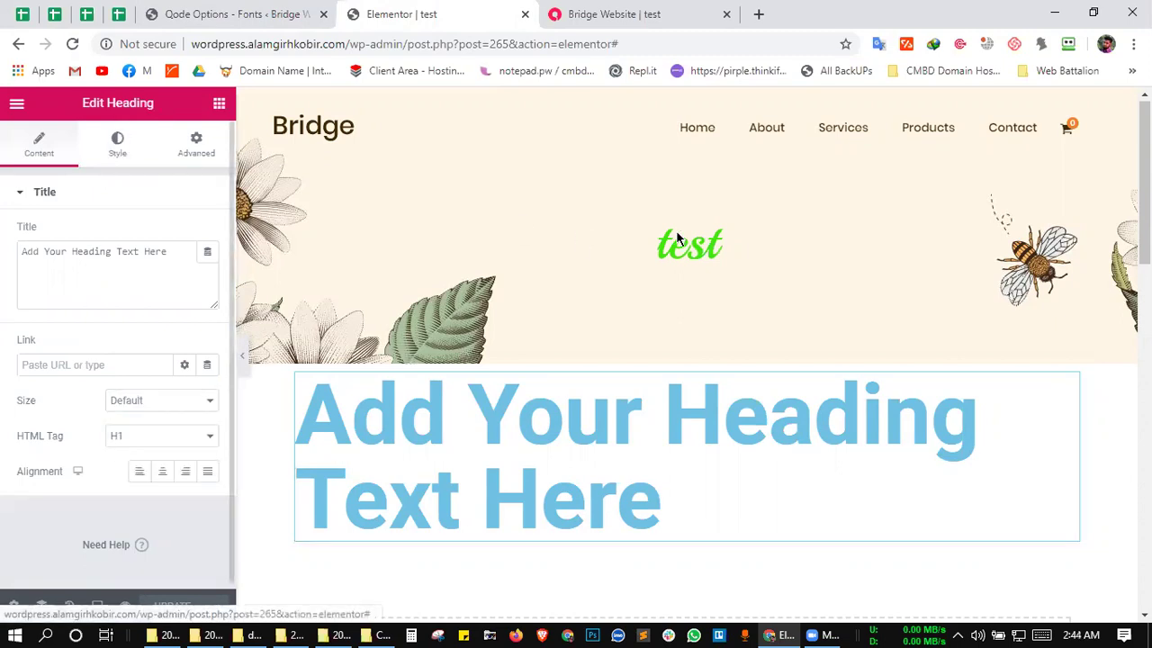
left_click_drag(665, 229, 819, 248)
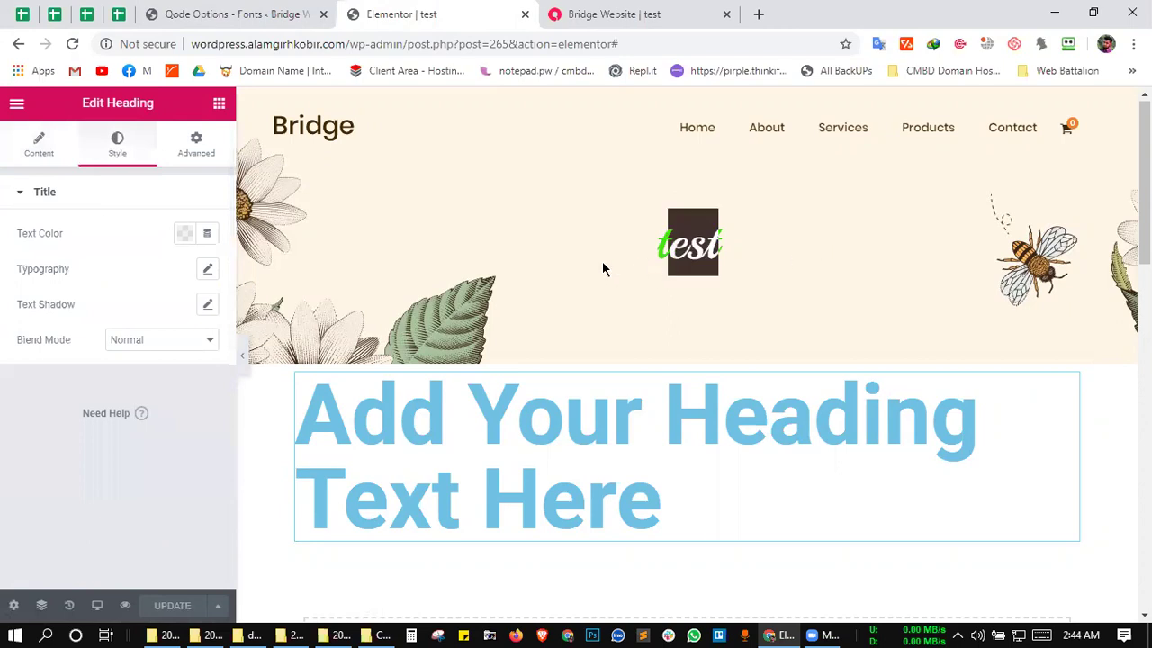
left_click(632, 249)
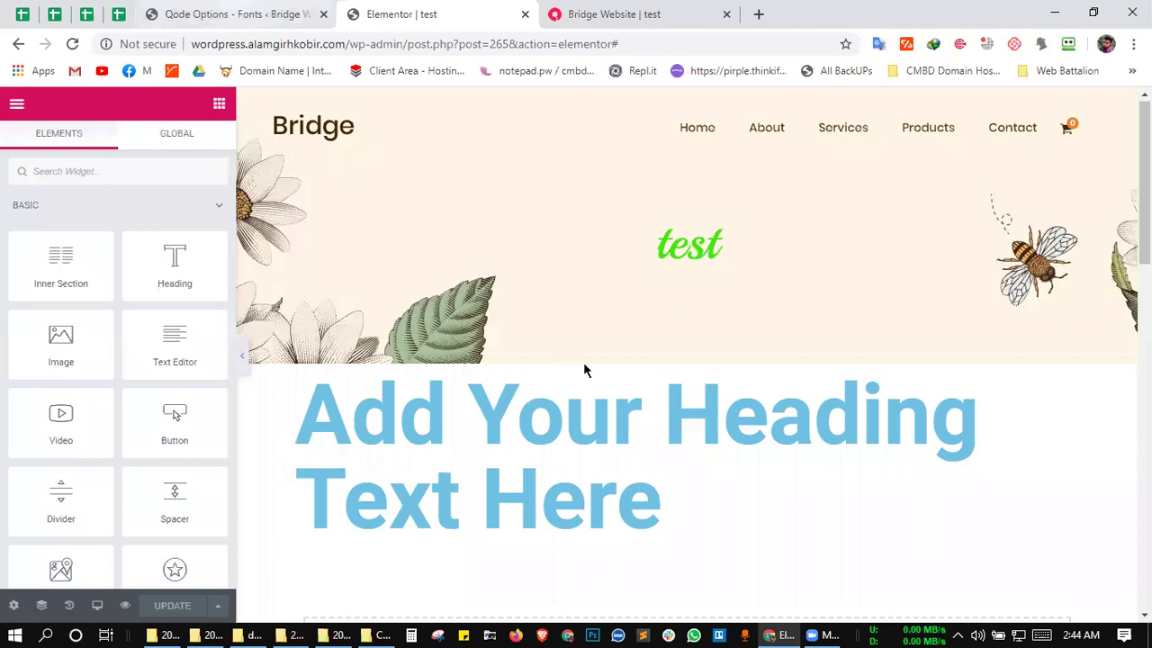
- Look through the heading and responsive heading styles in the Qode Fonts options
key("ctrl+shift+Tab")
scroll(583, 369, "down", 5)
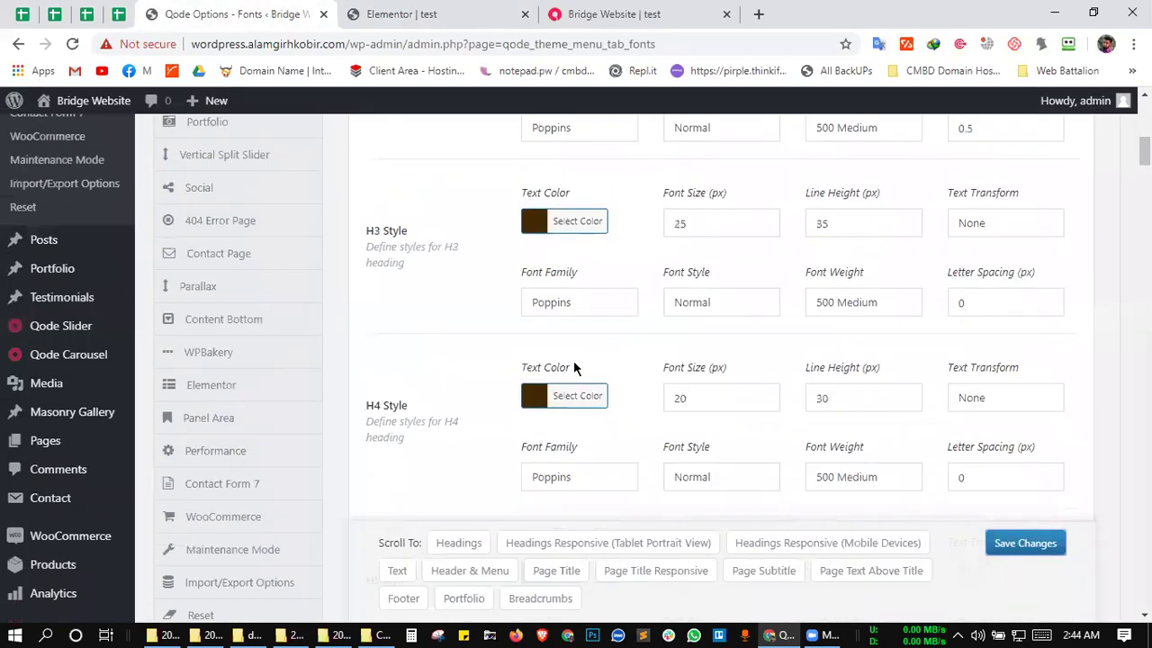
scroll(439, 392, "down", 12)
scroll(437, 393, "up", 10)
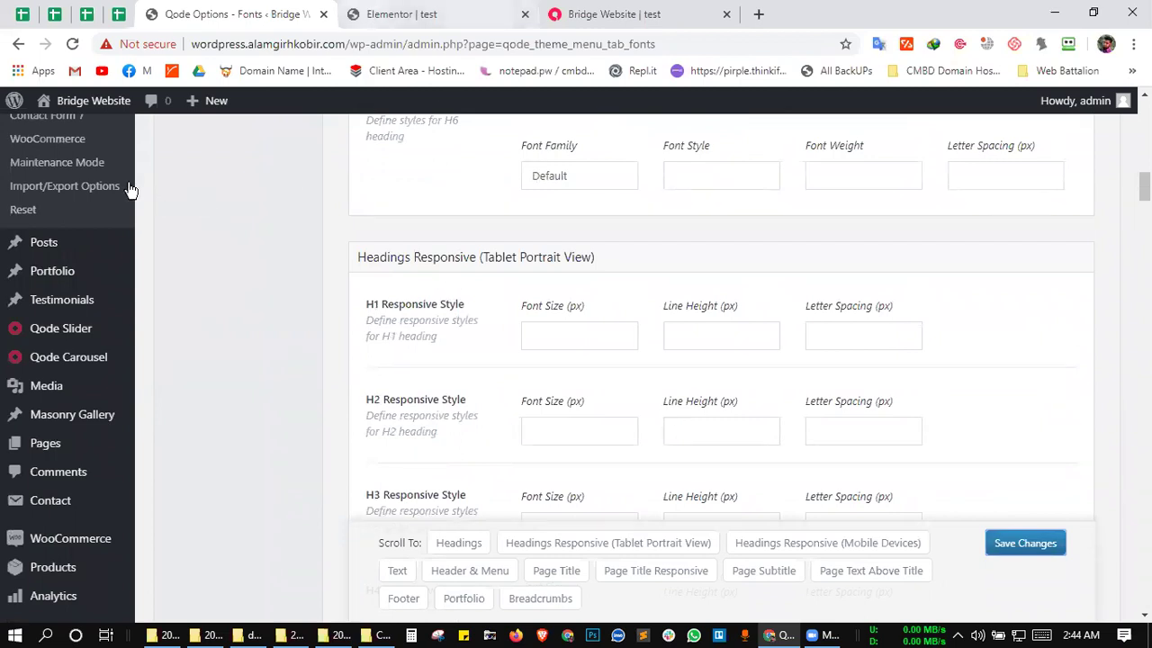
- Return to the Elementor editor and check the test page's settings, including the available page layouts
key("ctrl+Tab")
left_click(14, 604)
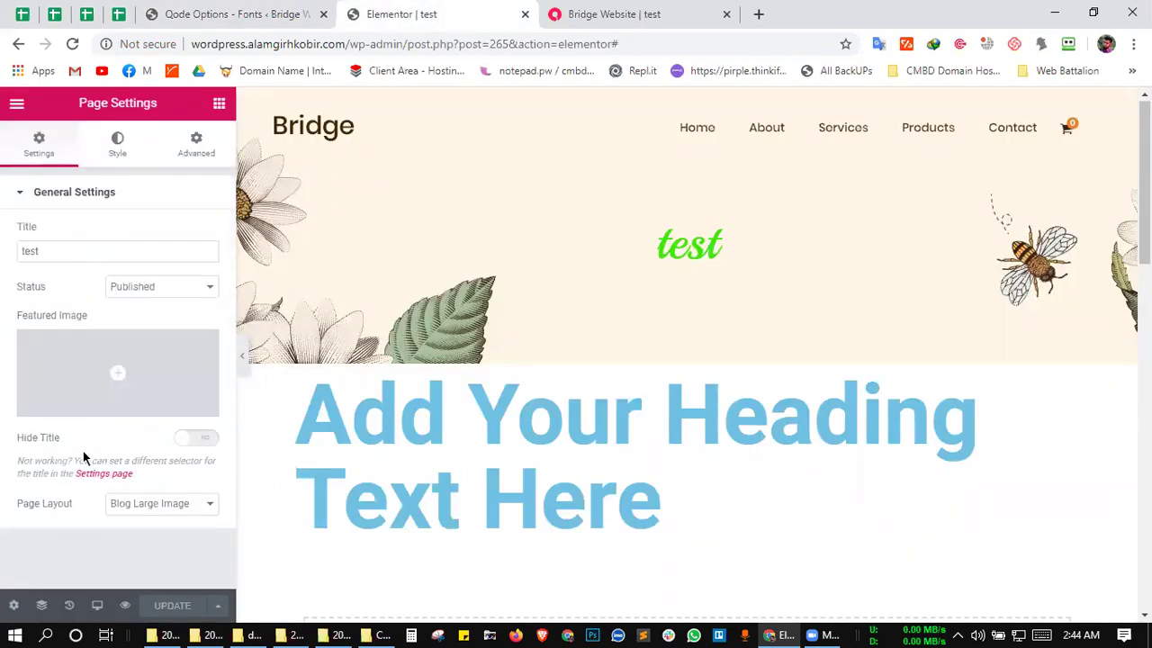
left_click(153, 512)
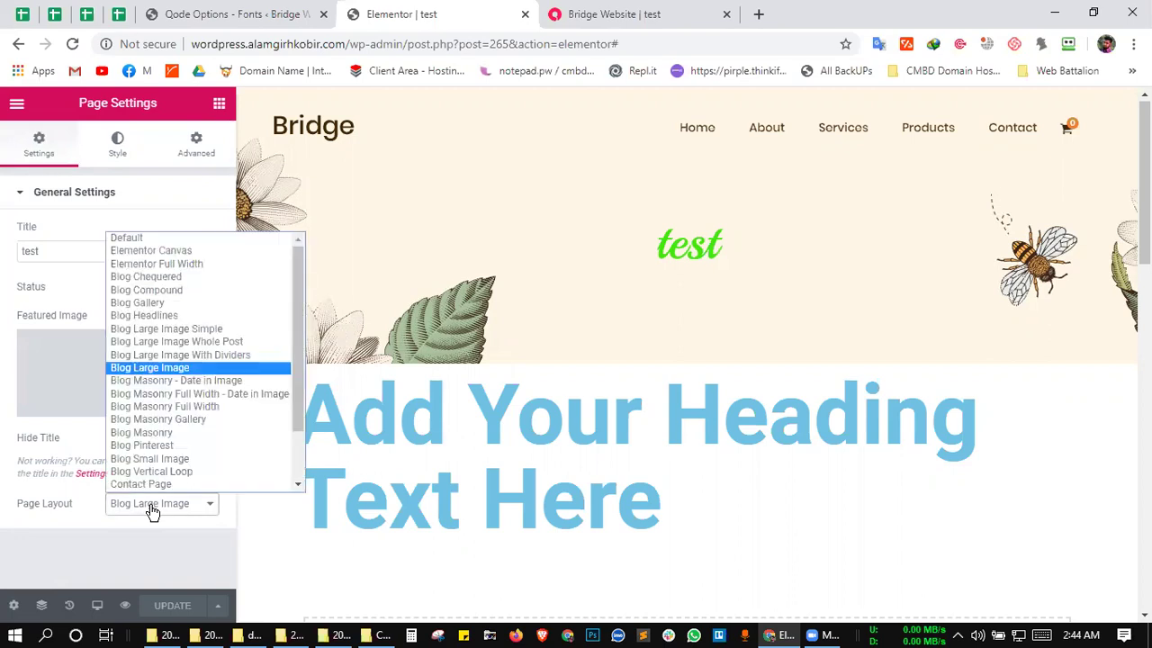
left_click(153, 512)
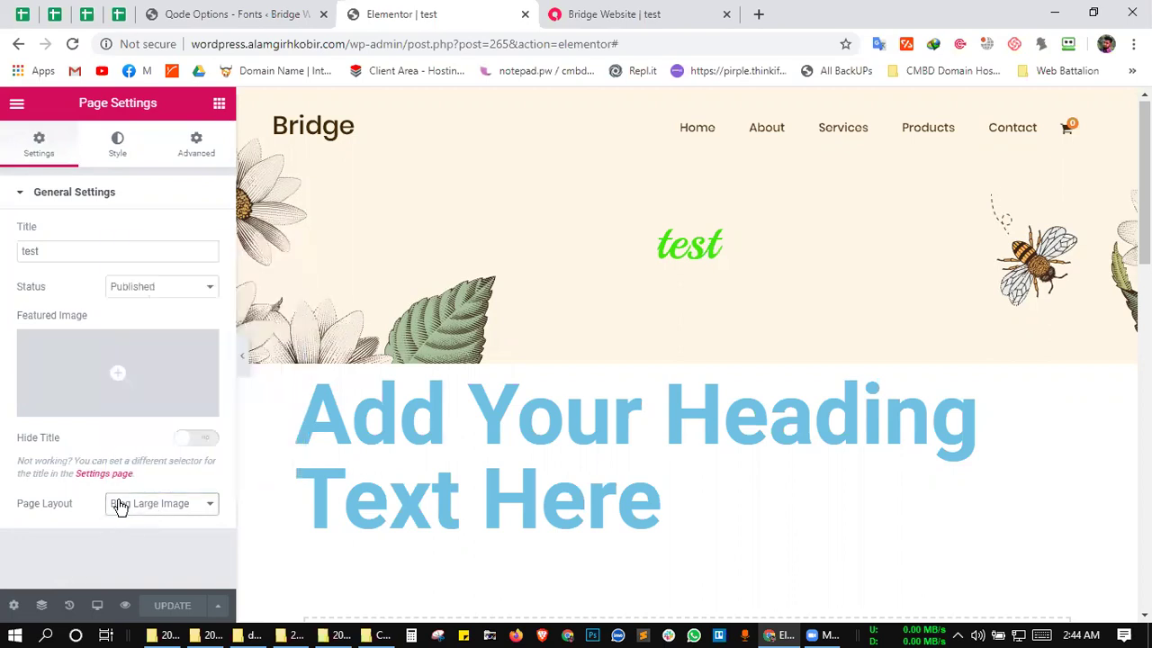
left_click(118, 148)
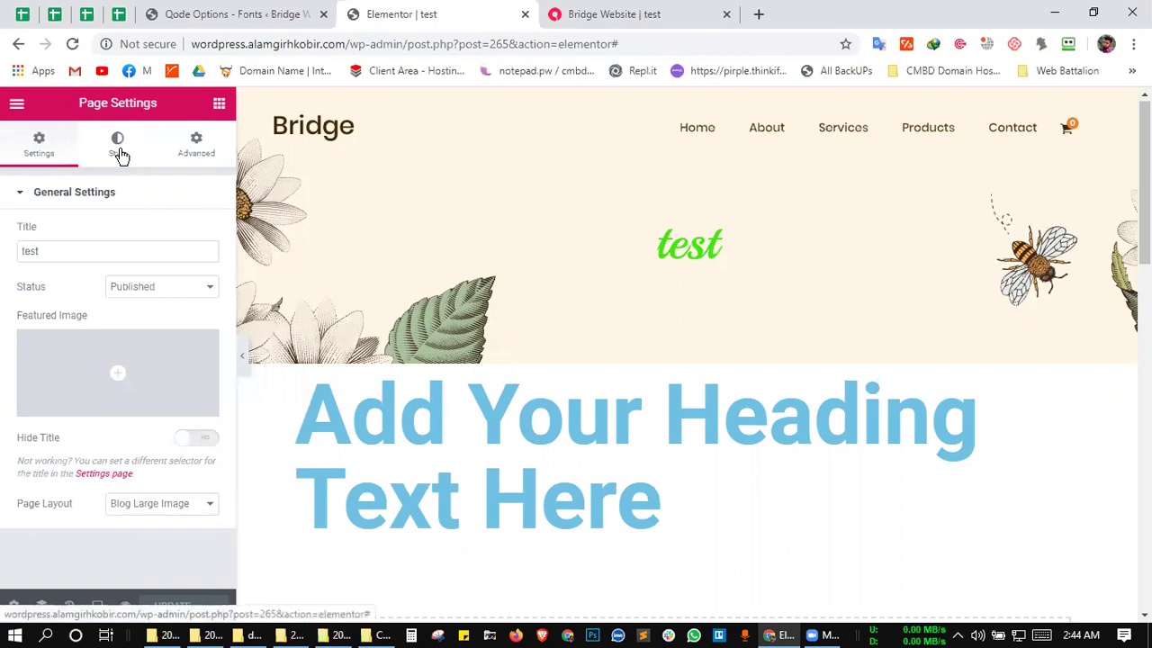
- Check Elementor's global settings, open its dashboard settings in a separate tab, and return to the editor
left_click(30, 111)
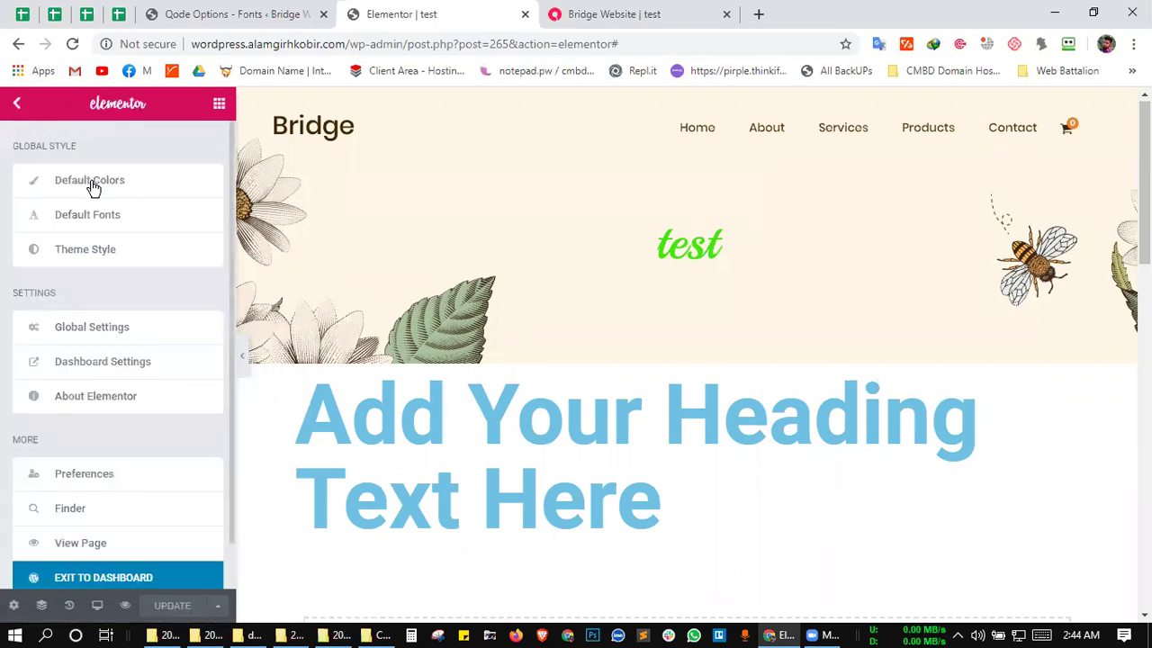
left_click(92, 328)
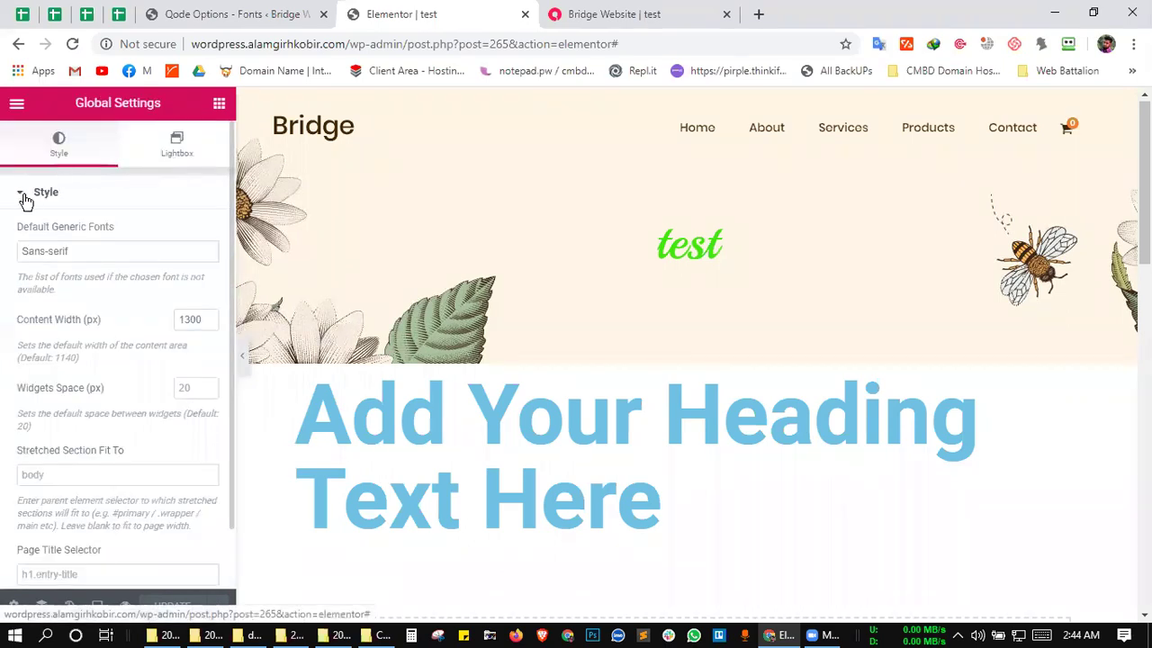
left_click(17, 105)
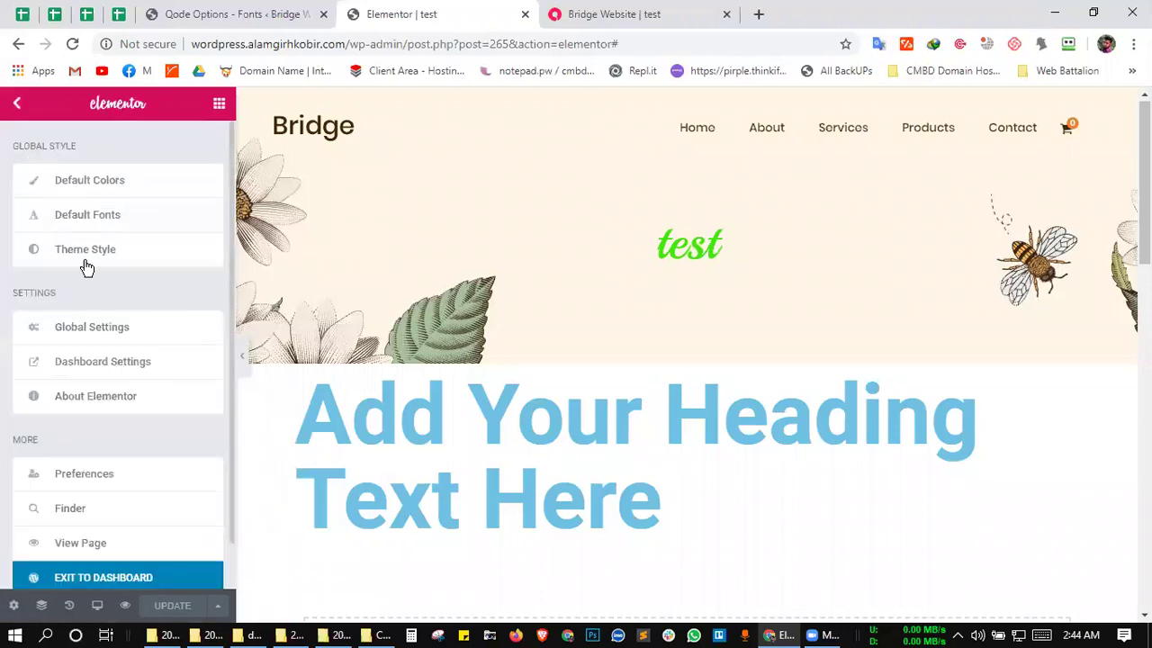
left_click(105, 373)
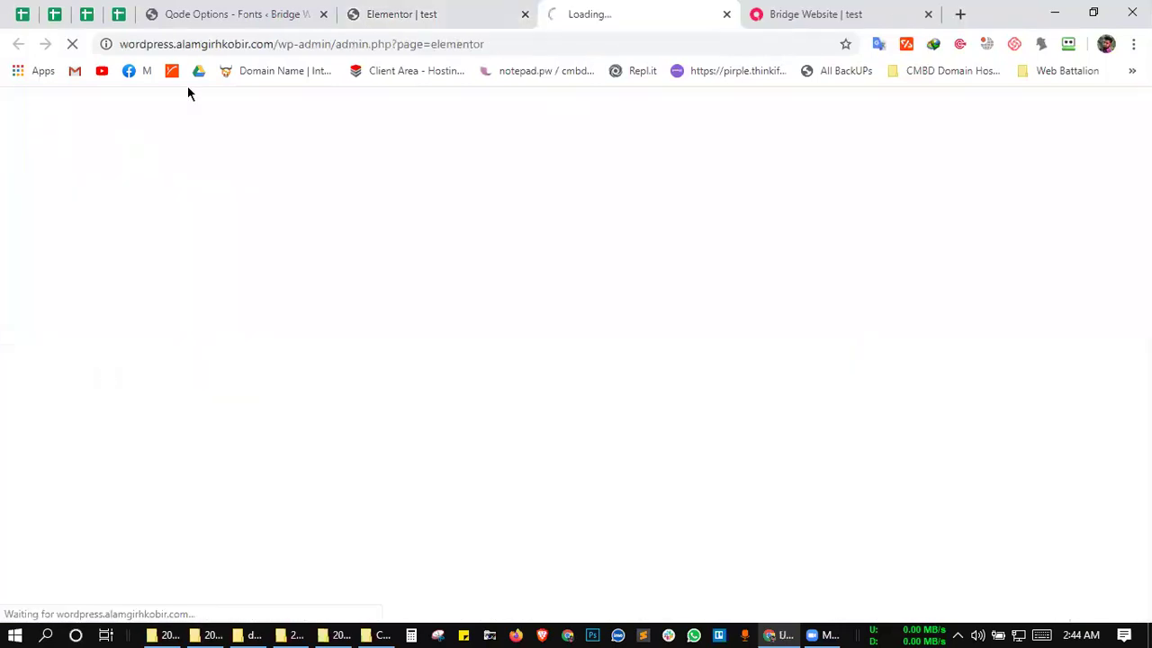
left_click(426, 11)
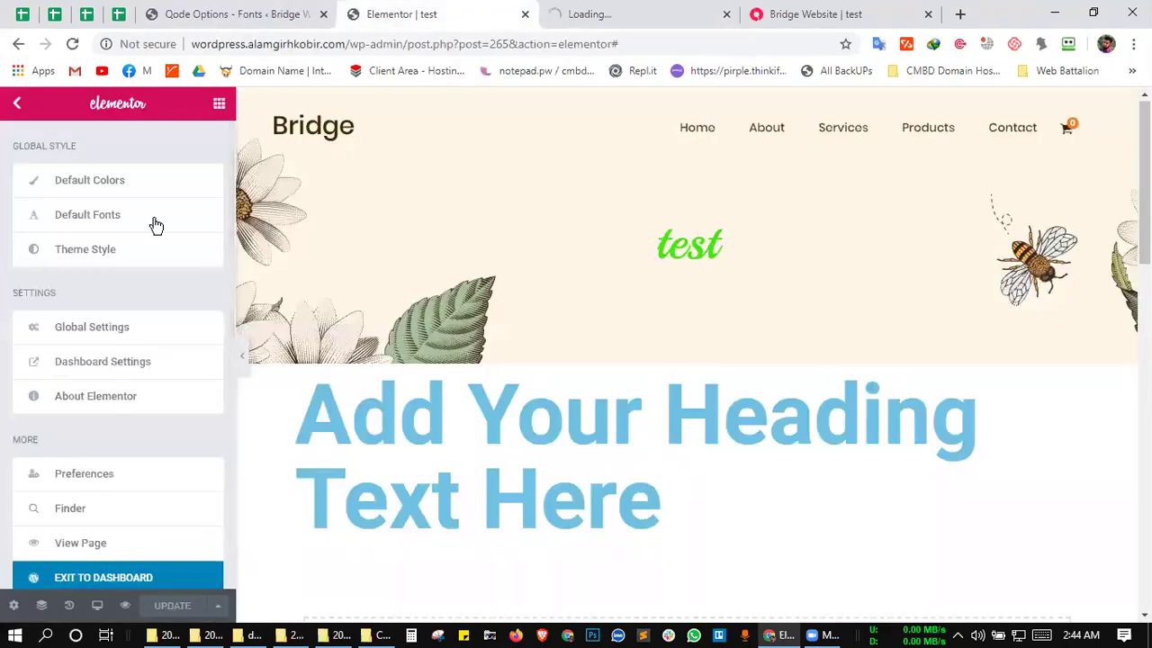
- Examine the default color palette and the additional palettes in Elementor's global styles
left_click(110, 189)
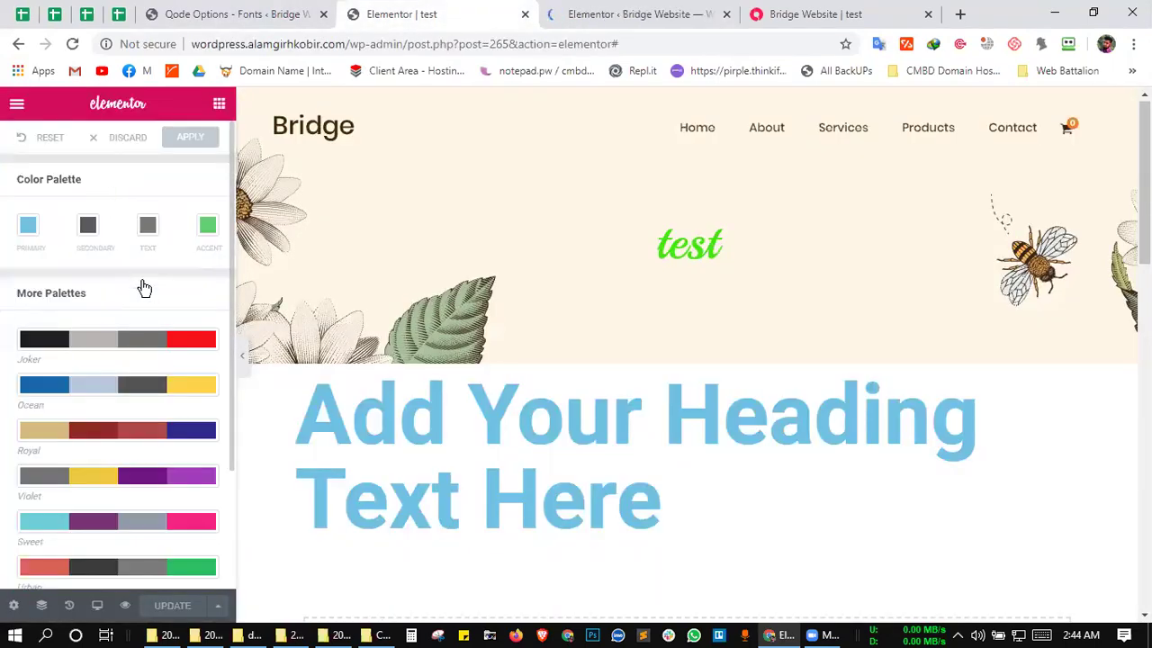
scroll(144, 284, "down", 3)
scroll(142, 283, "up", 3)
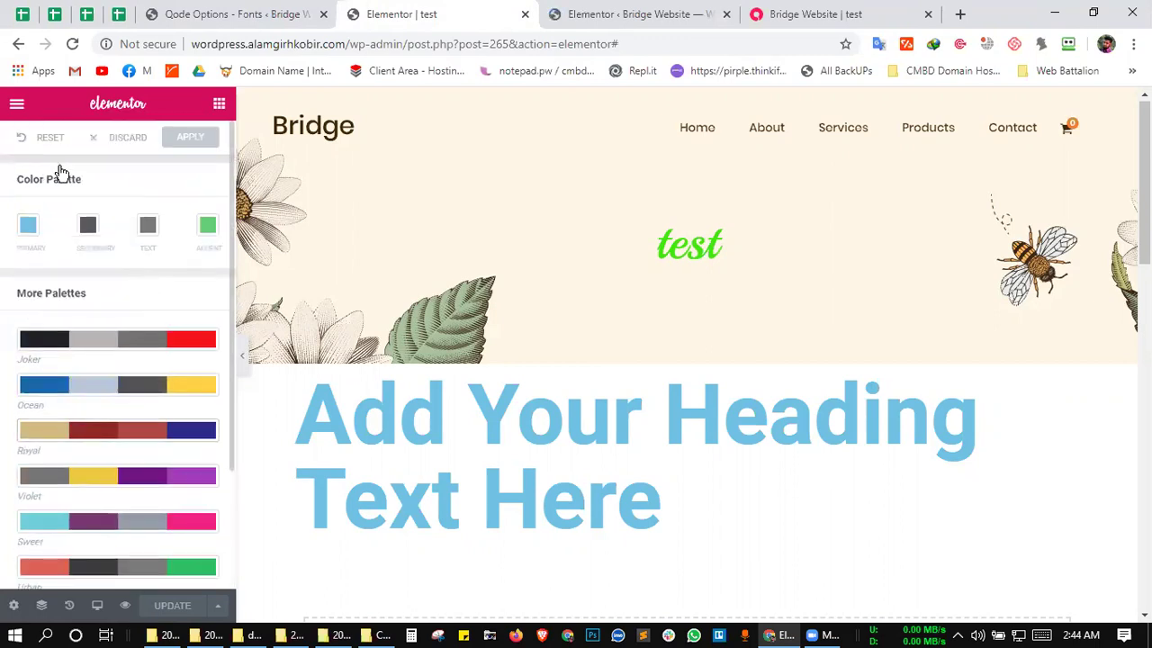
left_click(28, 143)
left_click(16, 105)
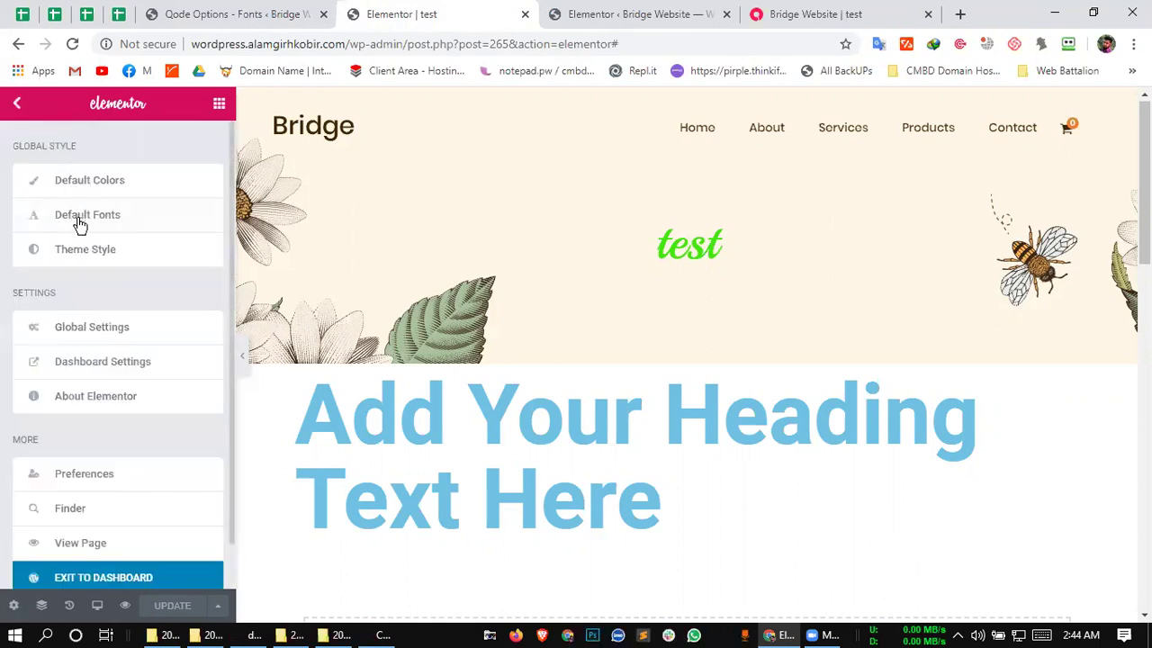
- Examine the default fonts for the primary headline, secondary headline, body text and accent text
left_click(79, 220)
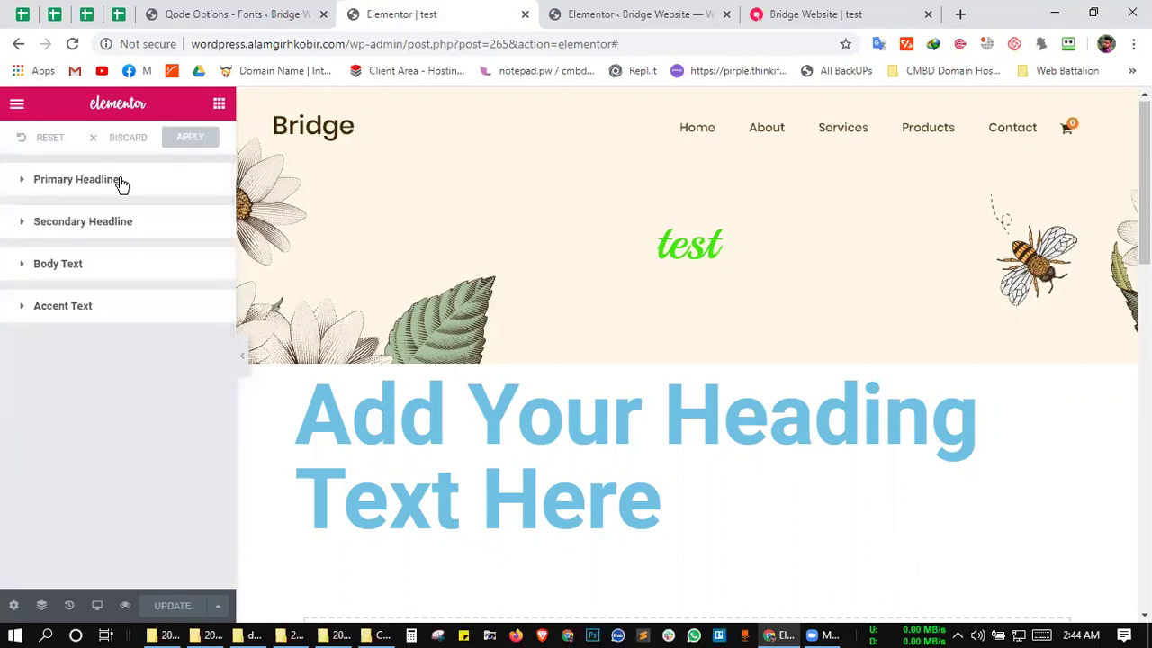
left_click(105, 182)
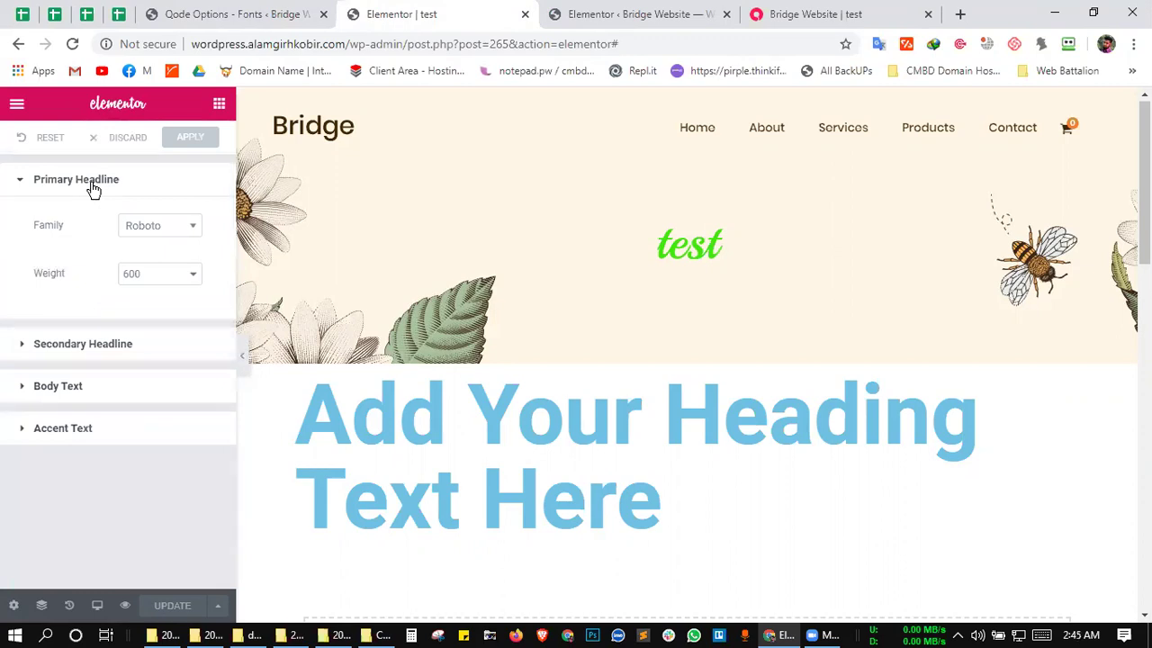
left_click(93, 186)
left_click(95, 238)
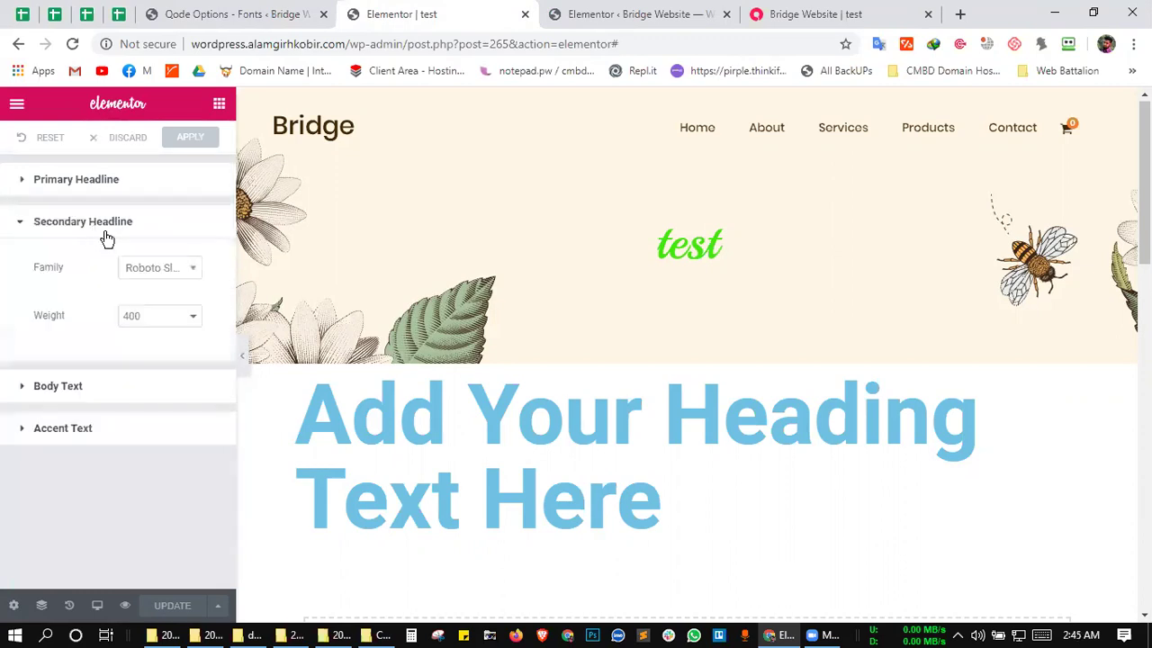
left_click(106, 238)
left_click(104, 274)
left_click(103, 276)
left_click(102, 315)
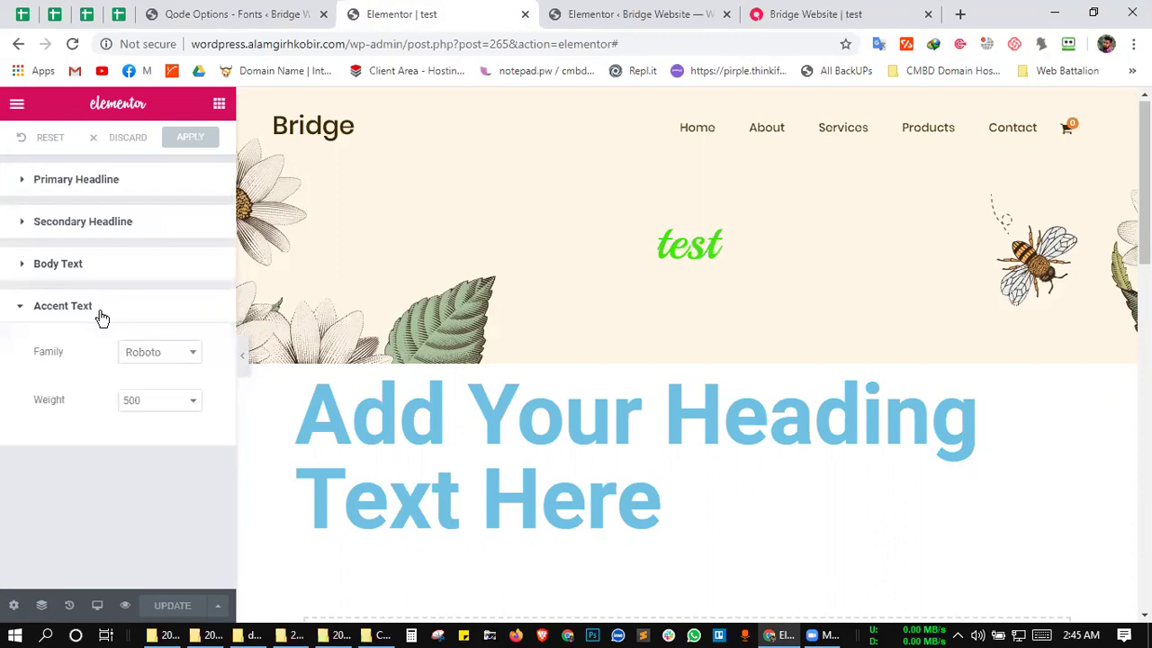
triple_click(103, 304)
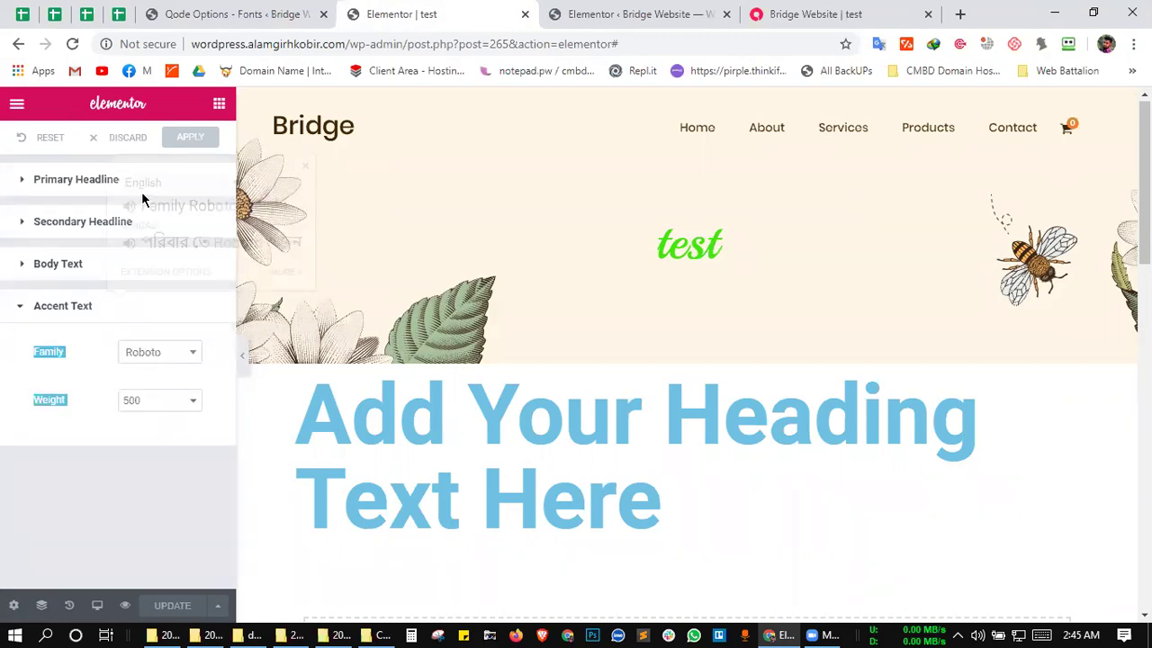
left_click(95, 177)
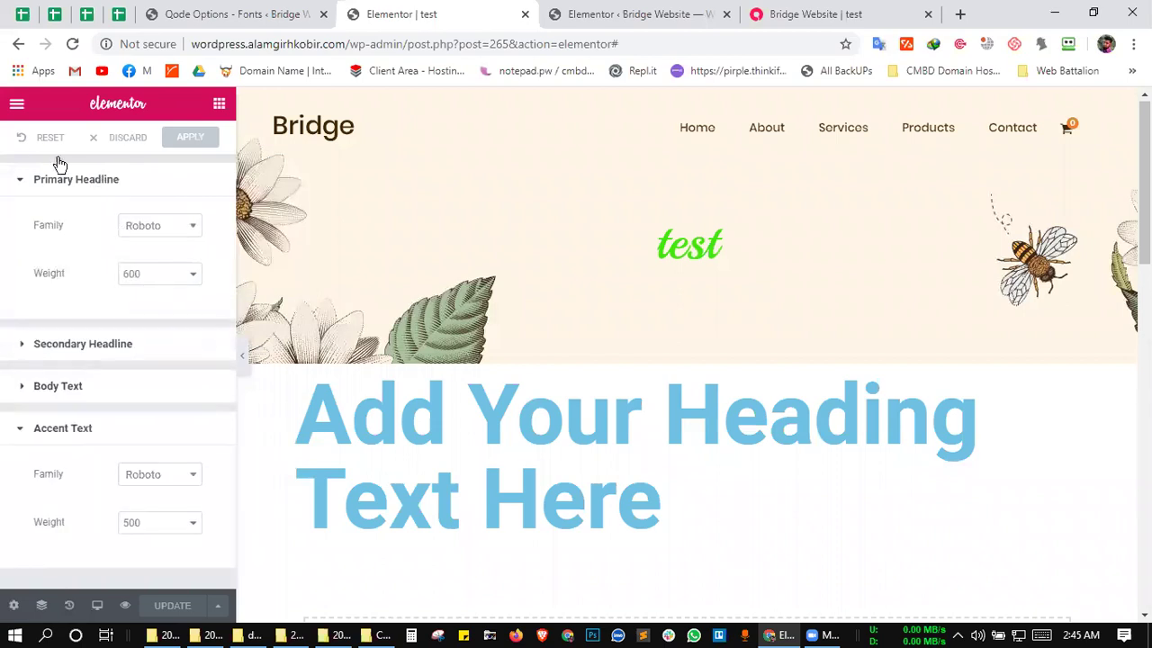
- Change the primary default color to green #61CE70 and select the heading on the page
left_click(16, 104)
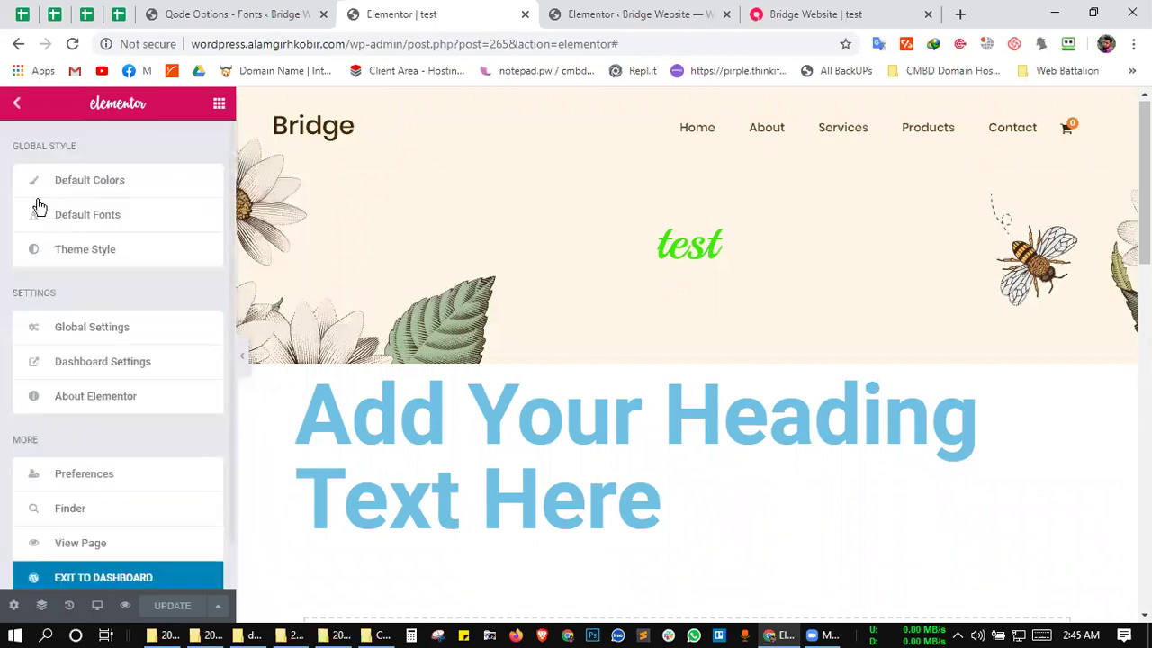
left_click(97, 181)
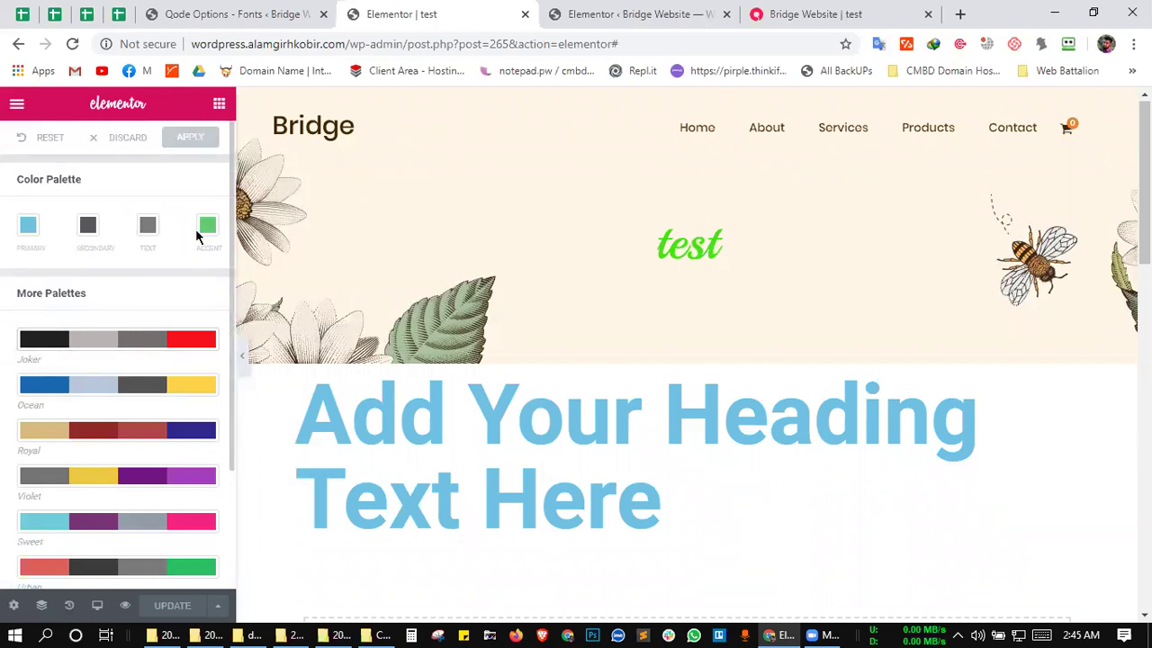
left_click(28, 226)
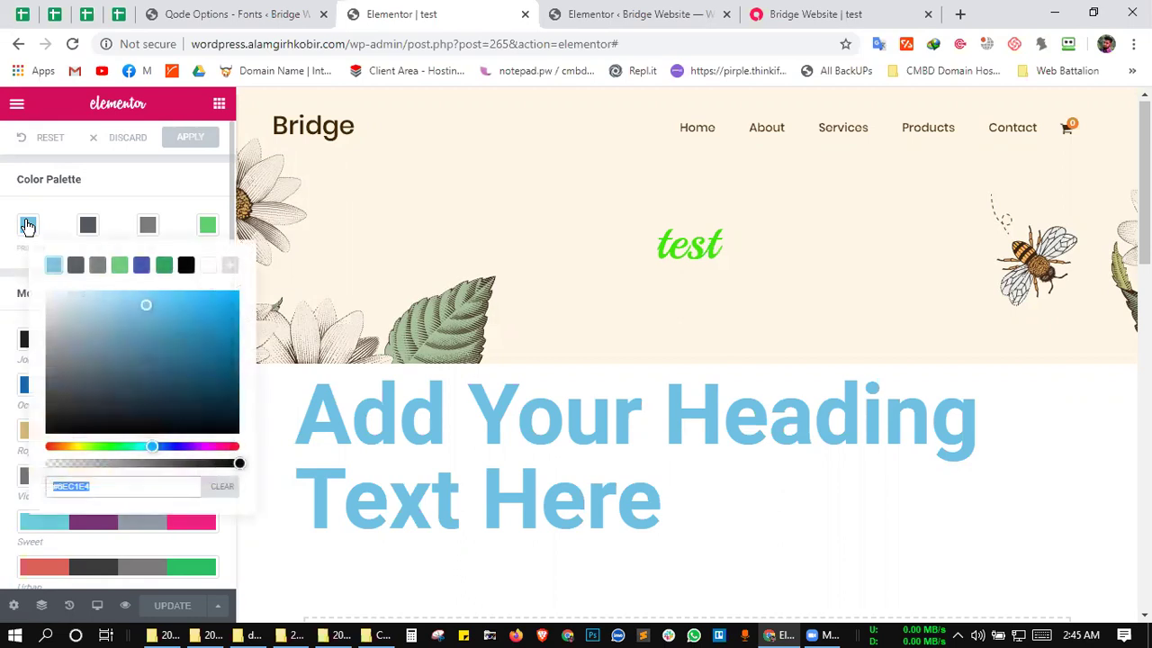
left_click(120, 265)
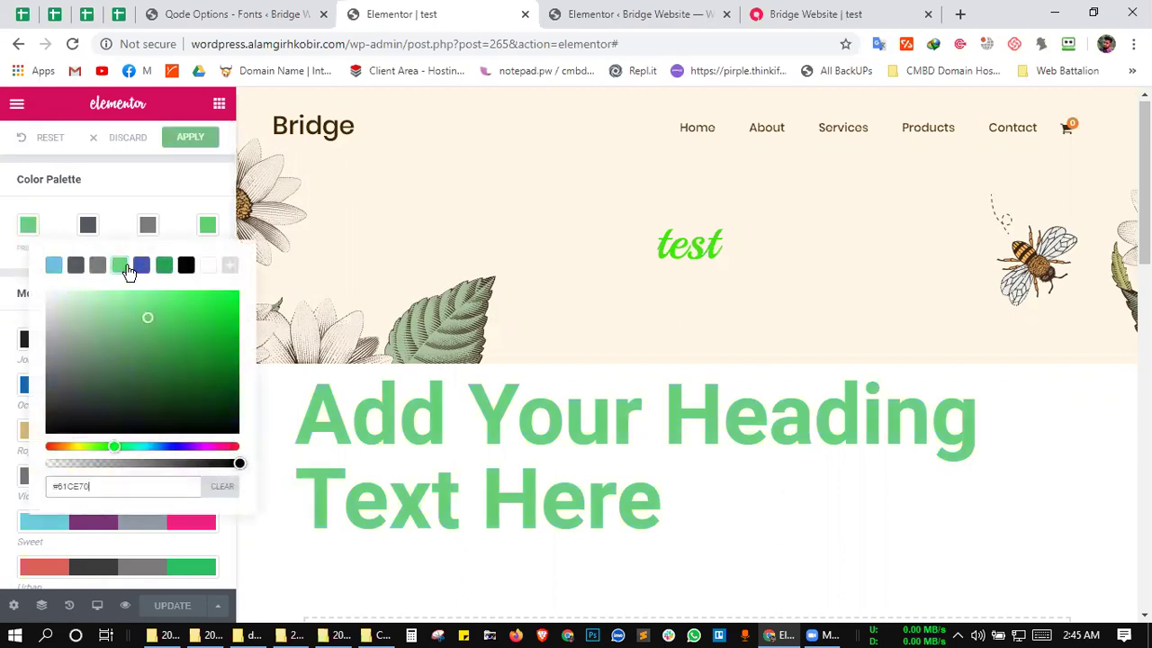
left_click(491, 439)
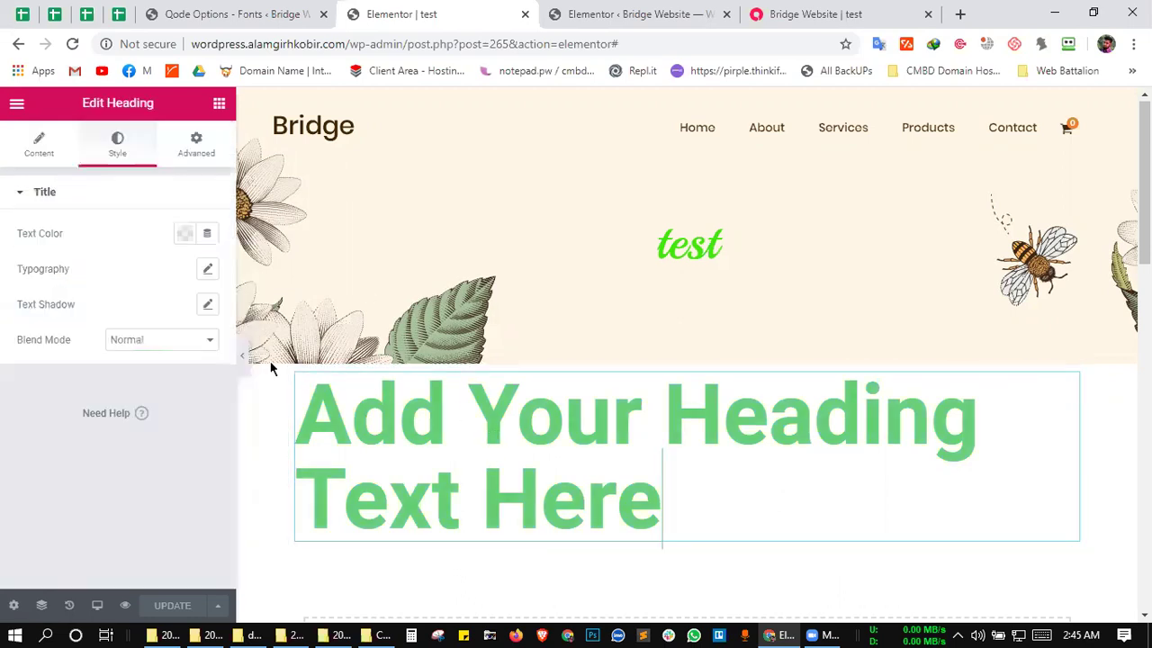
- Open Elementor's Theme Style settings, read the note on default colors and fonts, and close them
left_click(18, 106)
scroll(147, 218, "down", 1)
scroll(146, 219, "up", 1)
scroll(145, 219, "down", 1)
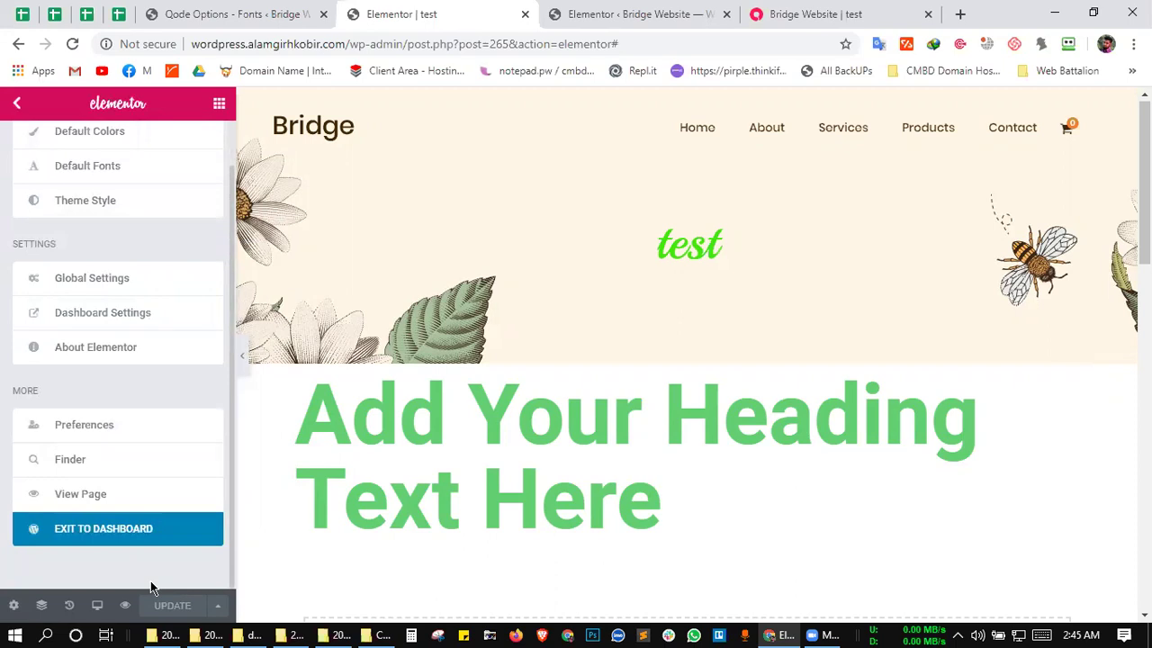
scroll(103, 423, "up", 1)
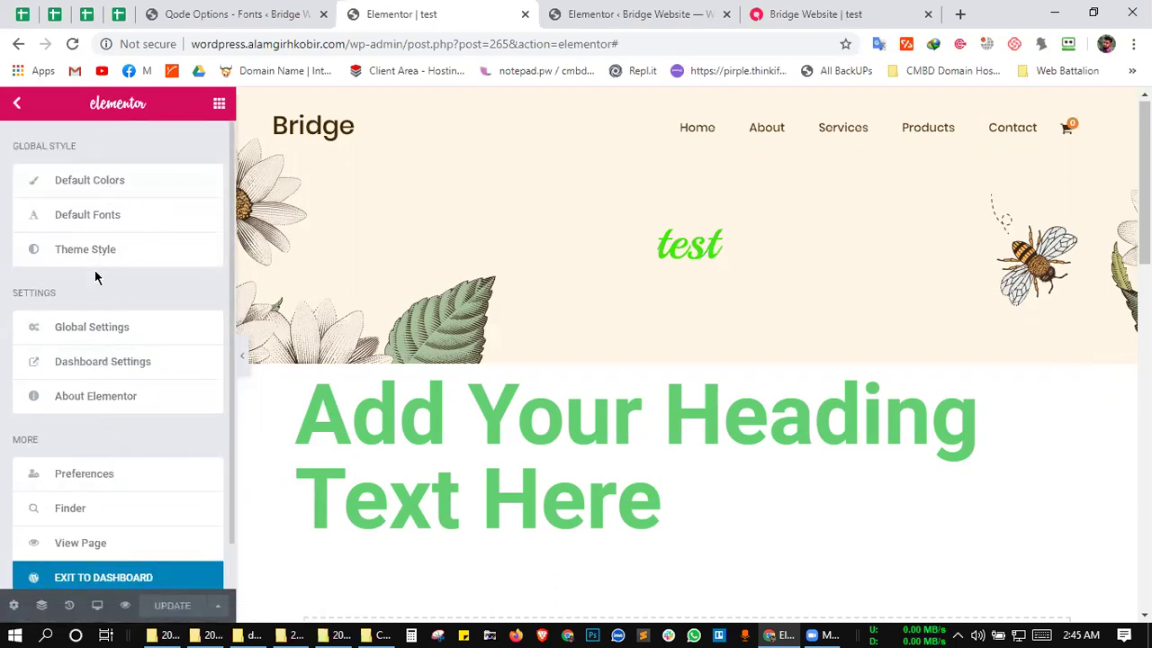
key("ctrl+p")
key("ctrl+p")
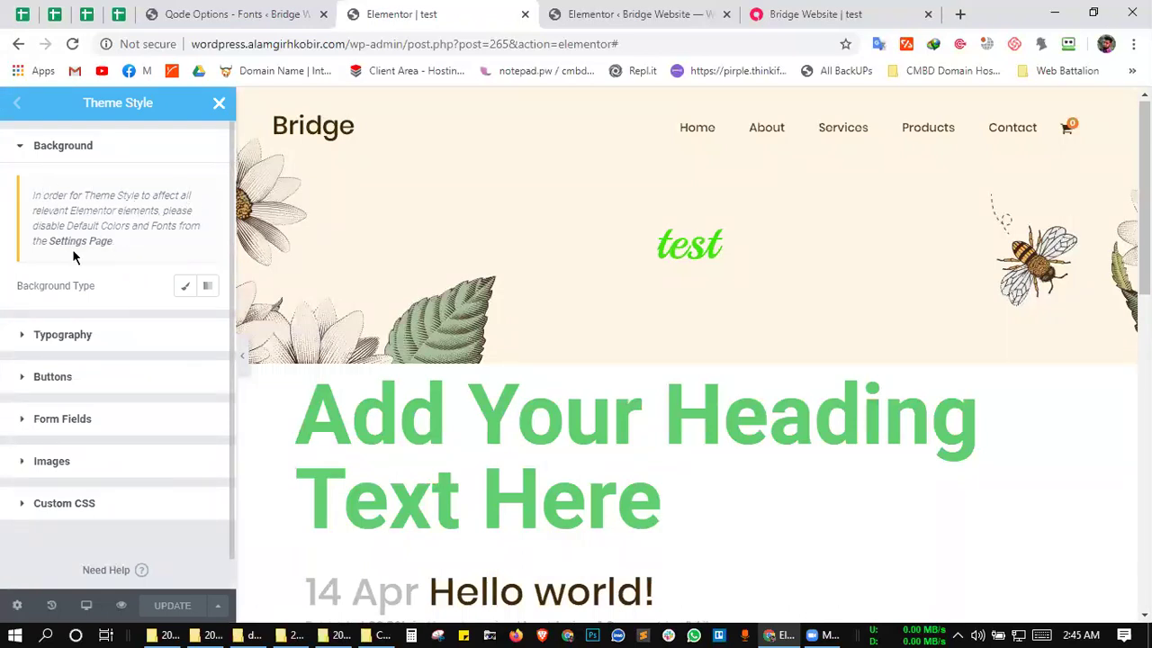
scroll(467, 406, "down", 3)
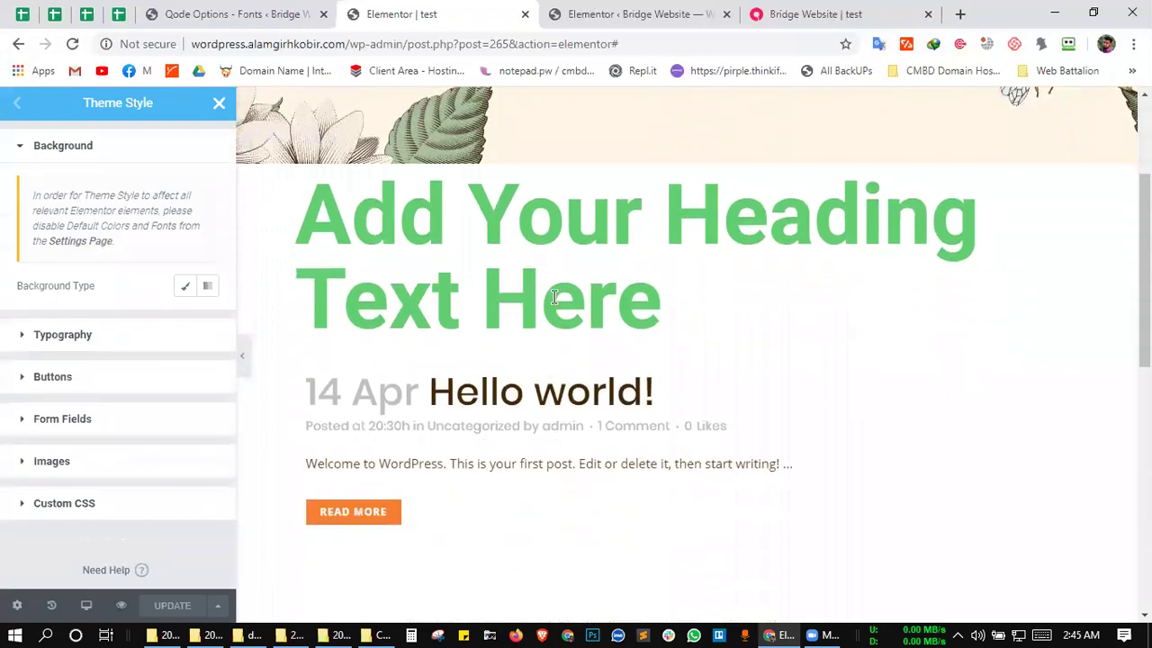
left_click(220, 102)
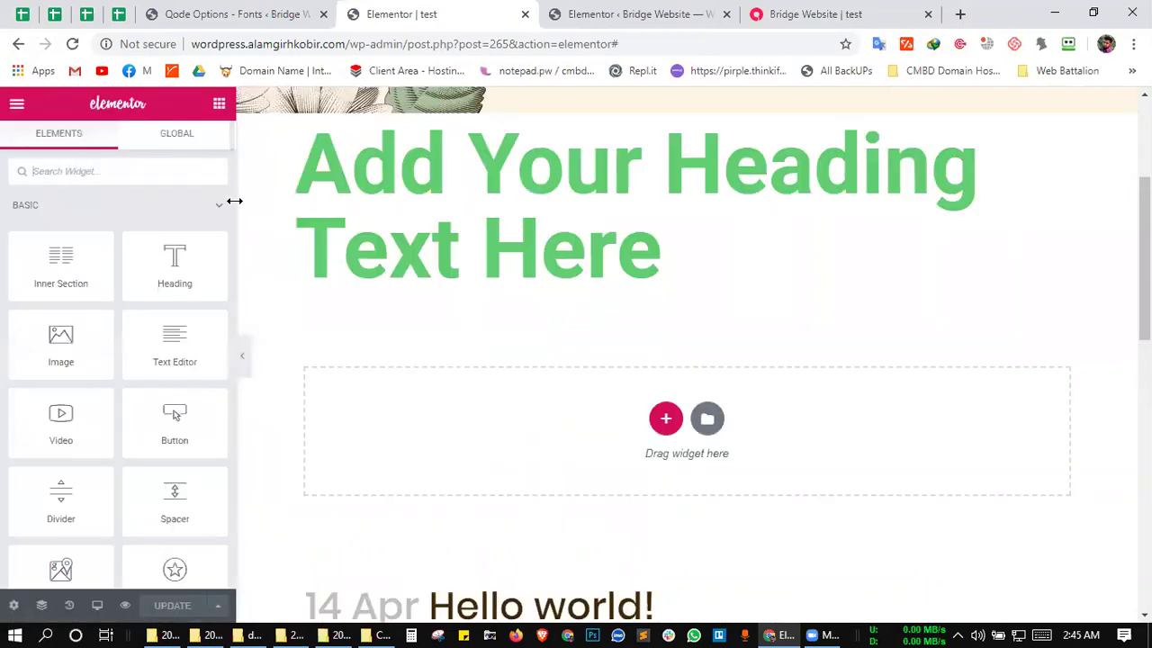
- Change the primary color in Elementor's default colors to dark gray #54595F and apply the palette
left_click(254, 228)
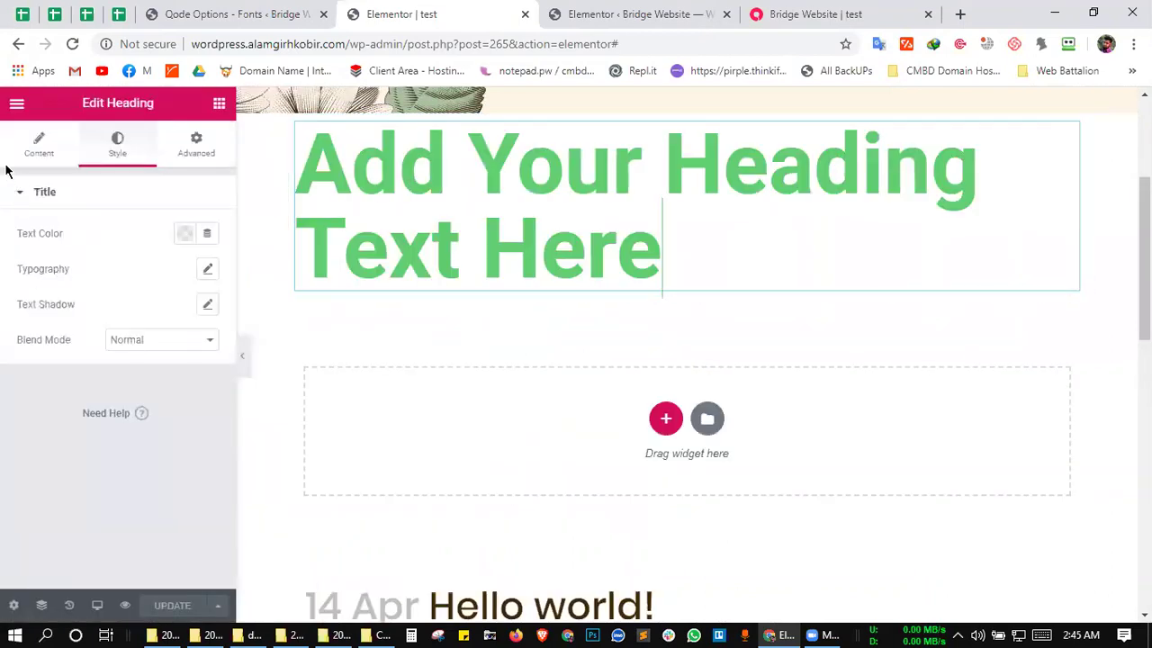
left_click(15, 106)
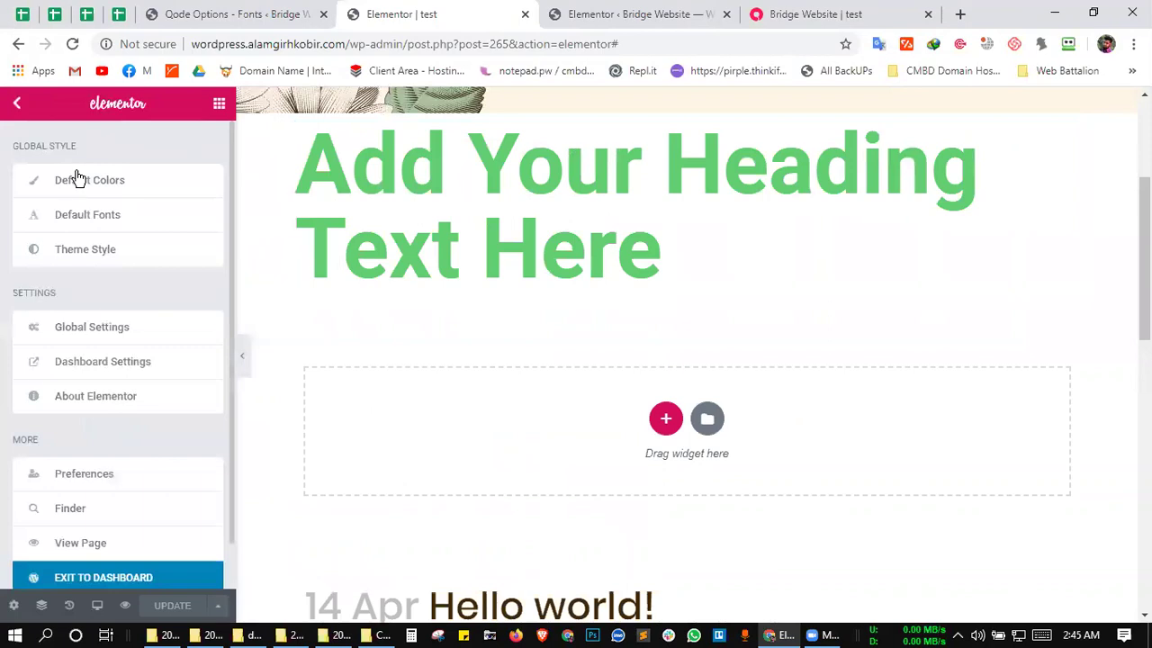
left_click(78, 179)
left_click(27, 225)
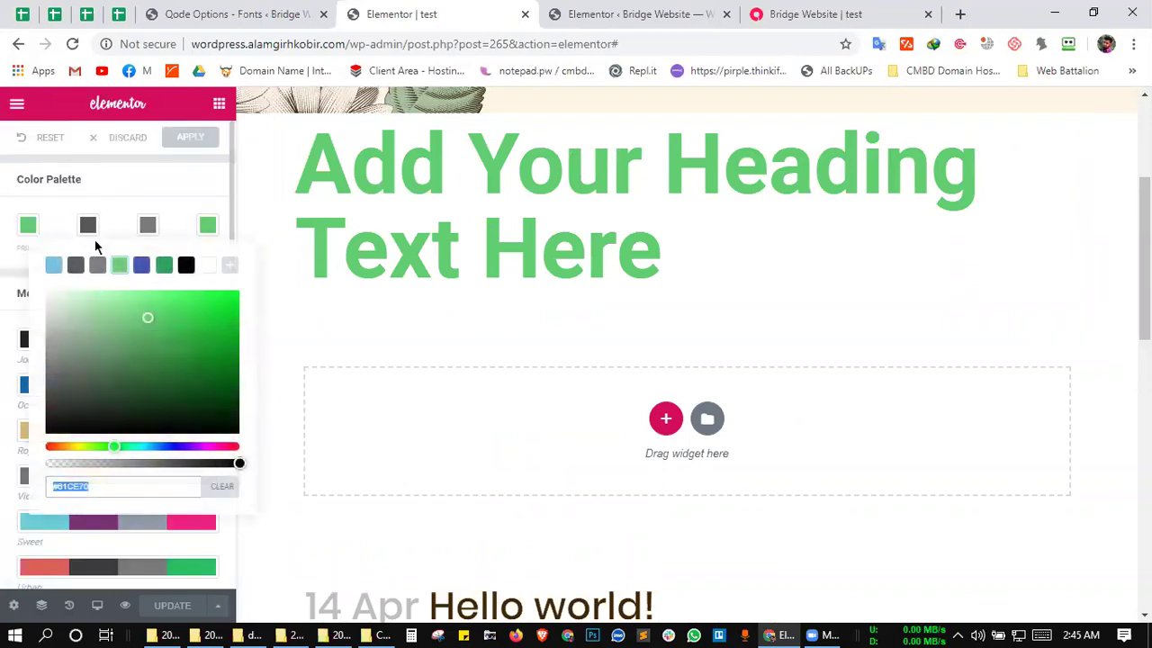
left_click(75, 266)
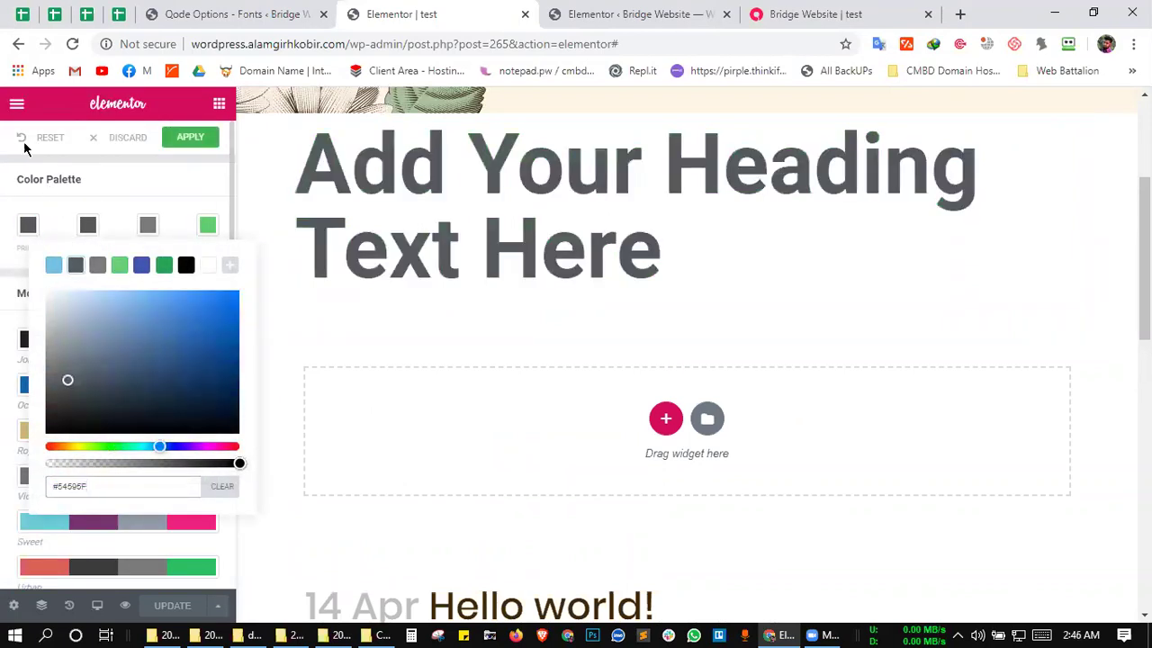
left_click(177, 138)
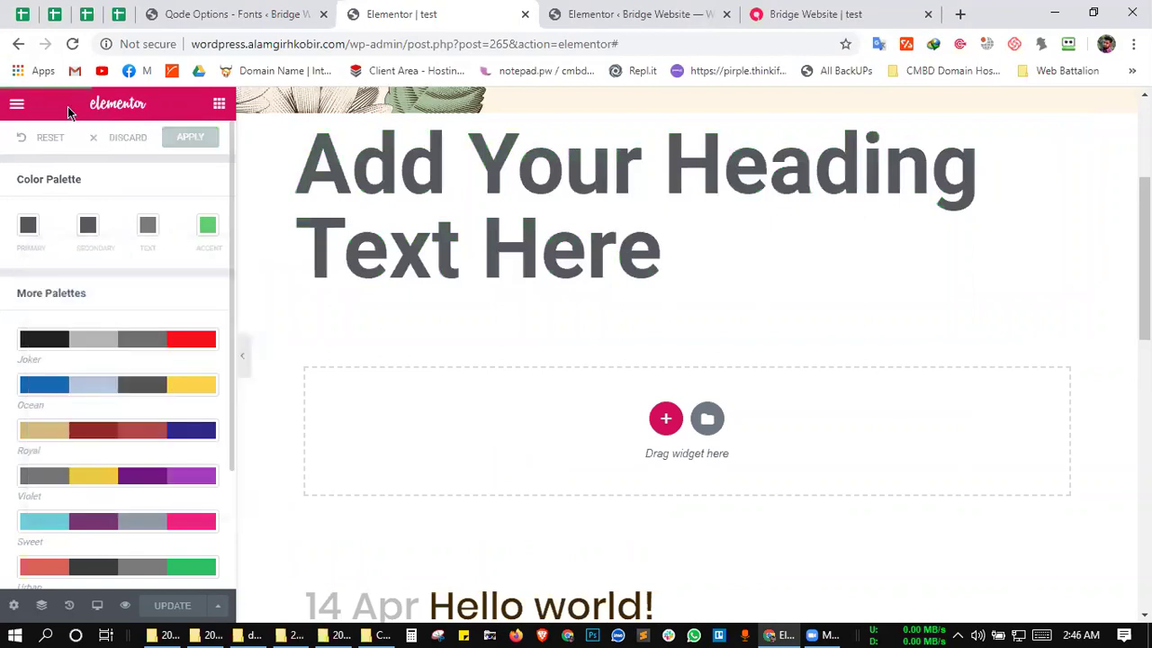
- Set the body text color to green #61CE70 in the Theme Style typography settings
left_click(12, 106)
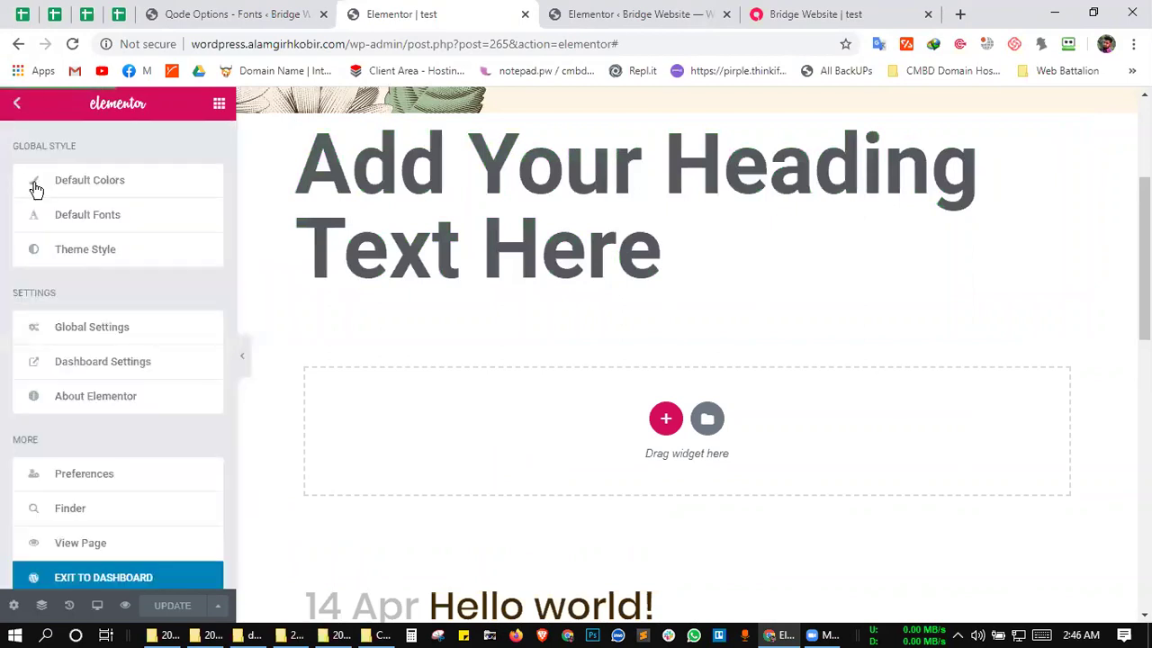
left_click(77, 251)
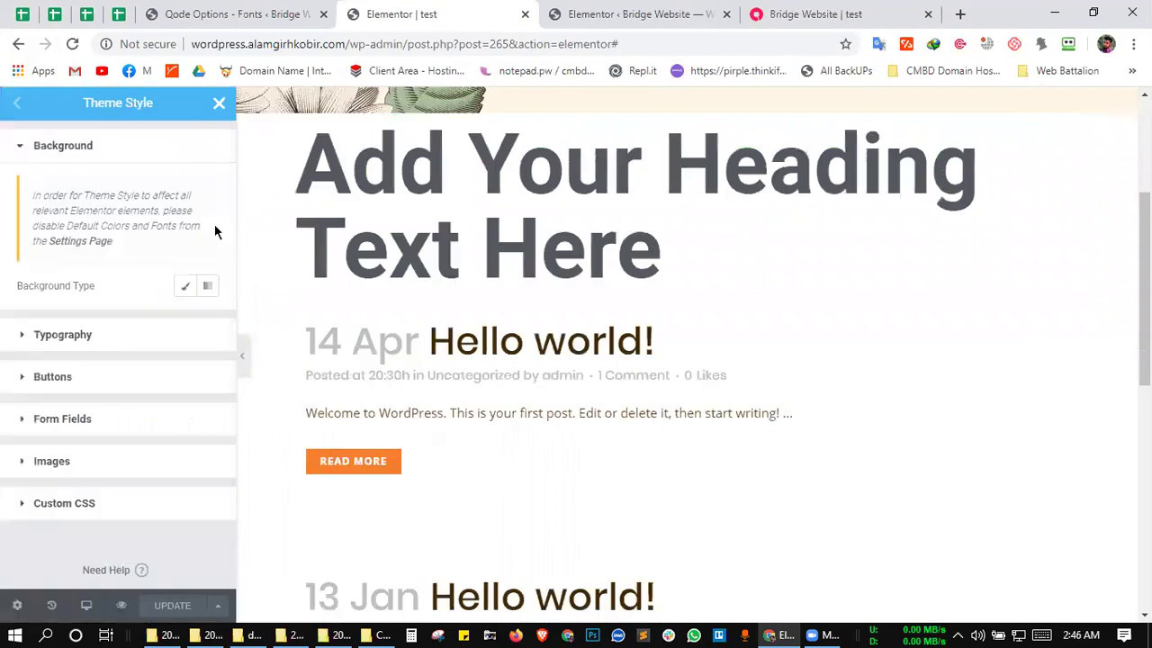
left_click(115, 338)
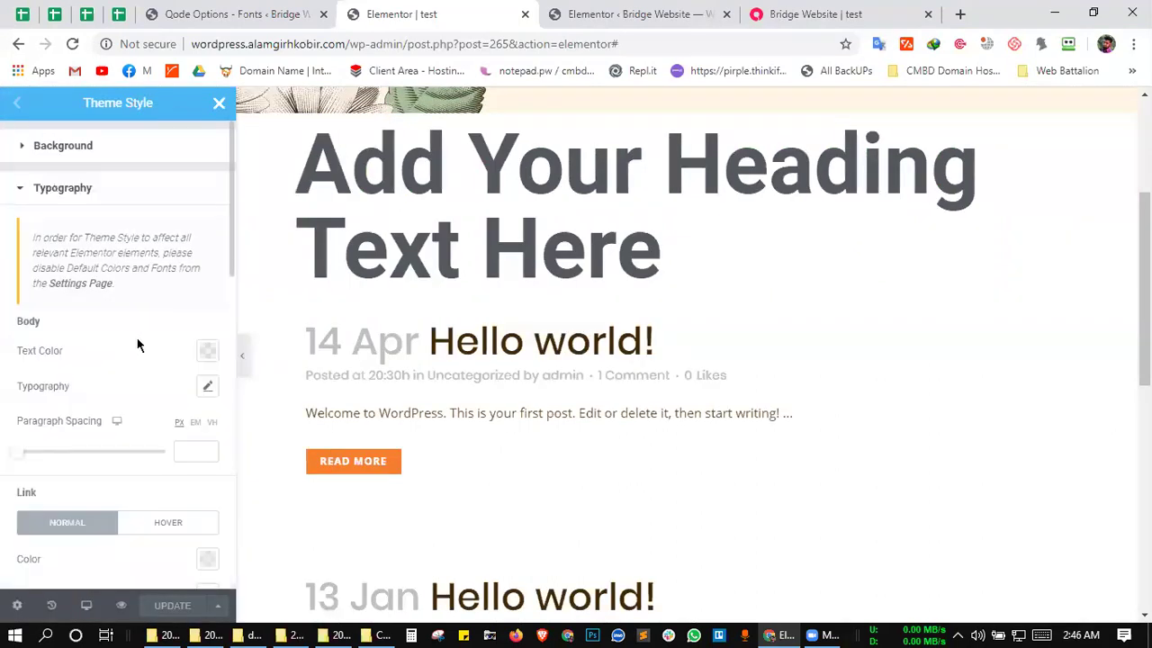
left_click(207, 350)
left_click(324, 242)
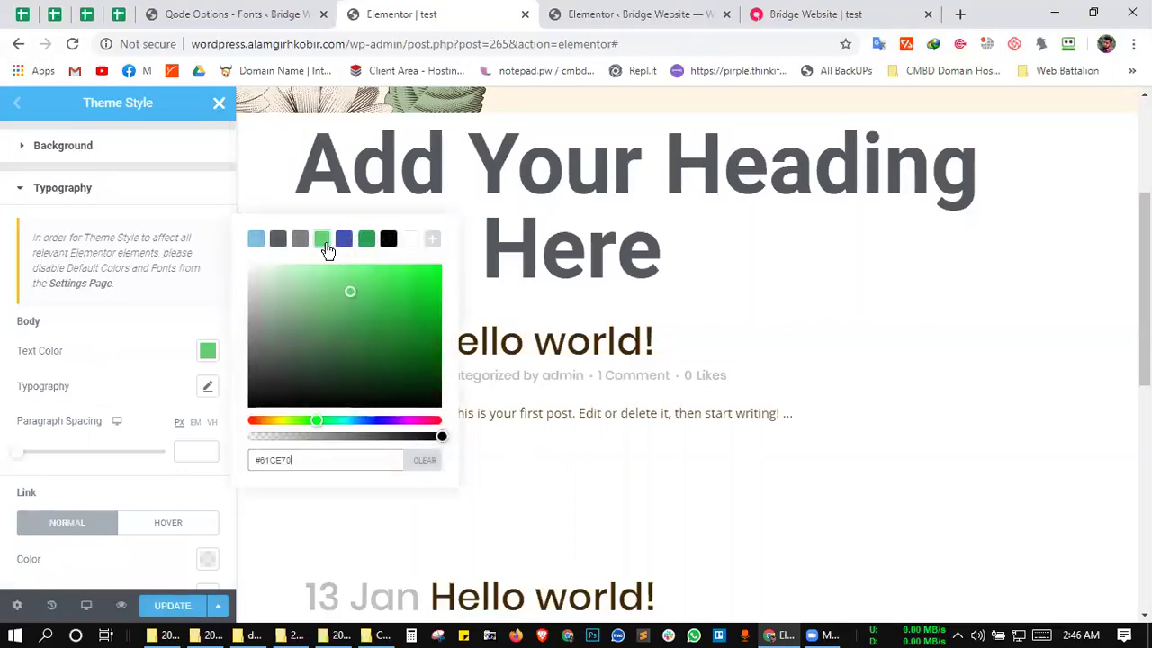
left_click(208, 351)
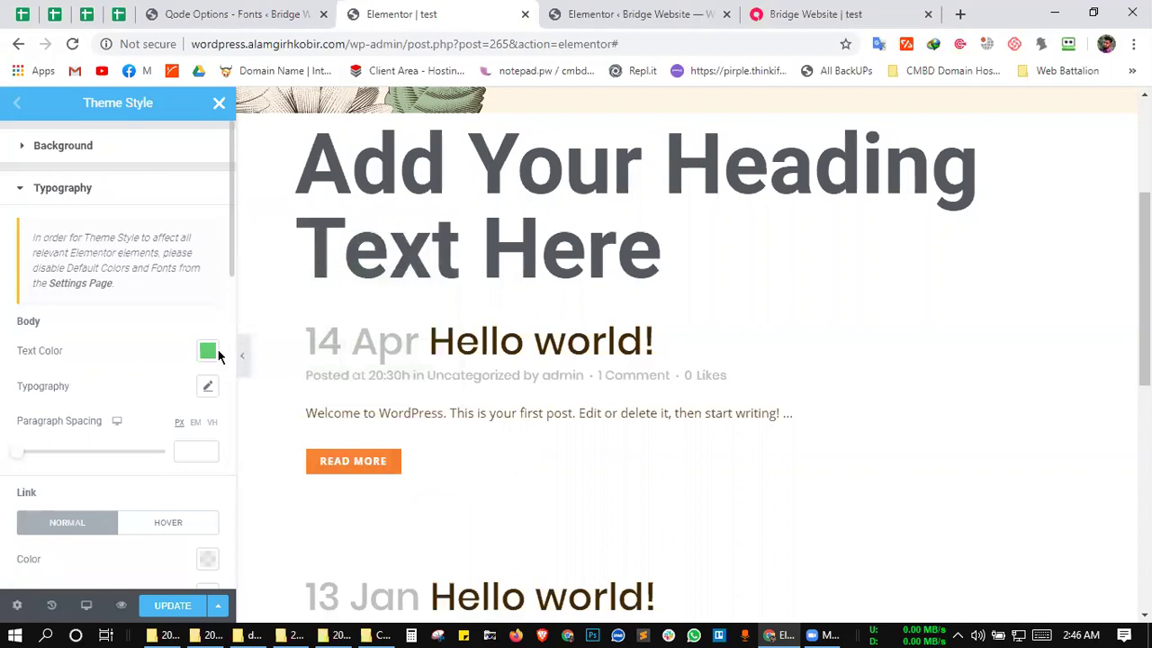
- Clear the body text color in Theme Style and save the update
left_click(208, 351)
triple_click(393, 463)
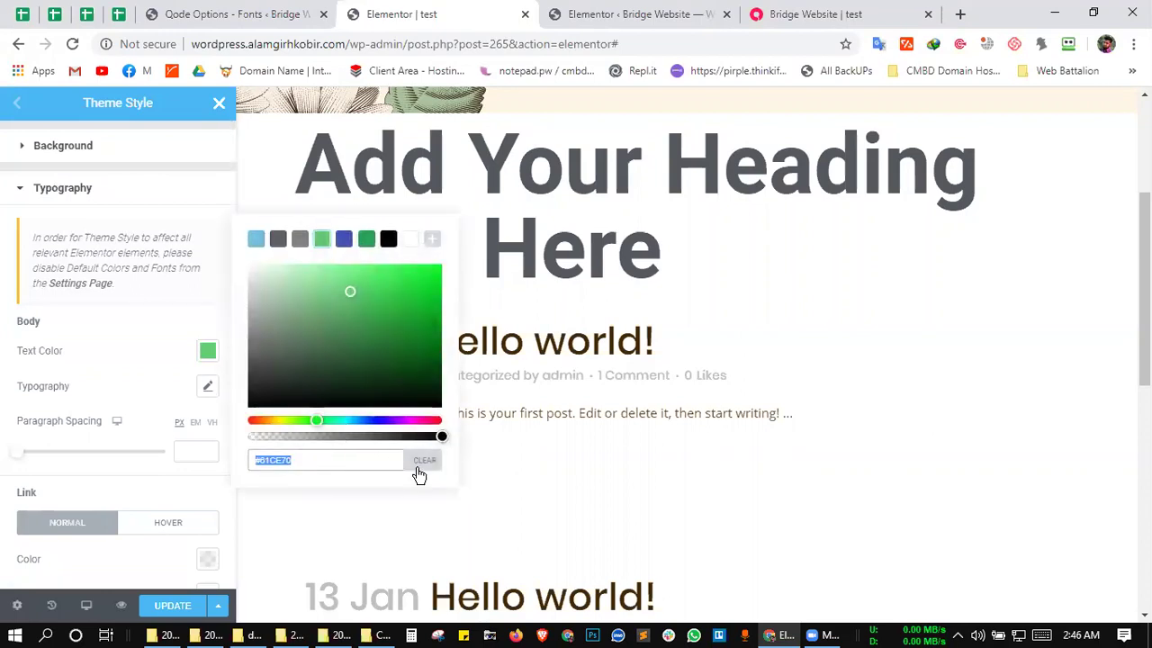
left_click(421, 464)
left_click(135, 352)
left_click(174, 606)
- Look over the Theme Style link and heading options, and open Elementor's general settings through the linked Settings Page
scroll(160, 494, "down", 5)
scroll(160, 493, "up", 5)
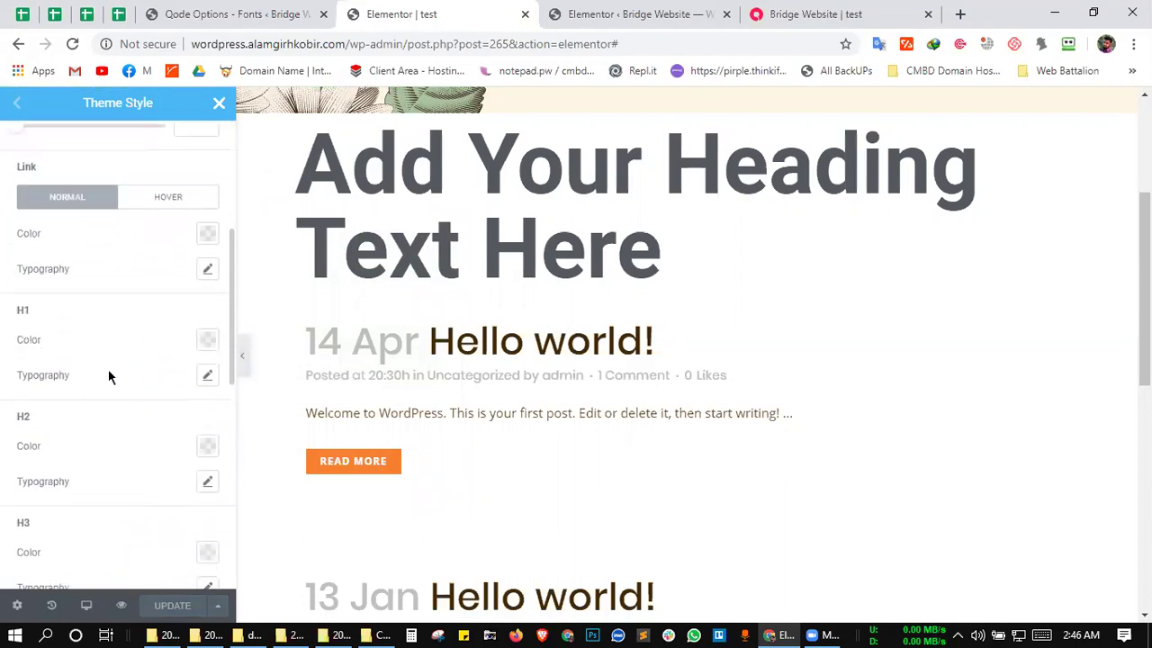
scroll(108, 369, "up", 4)
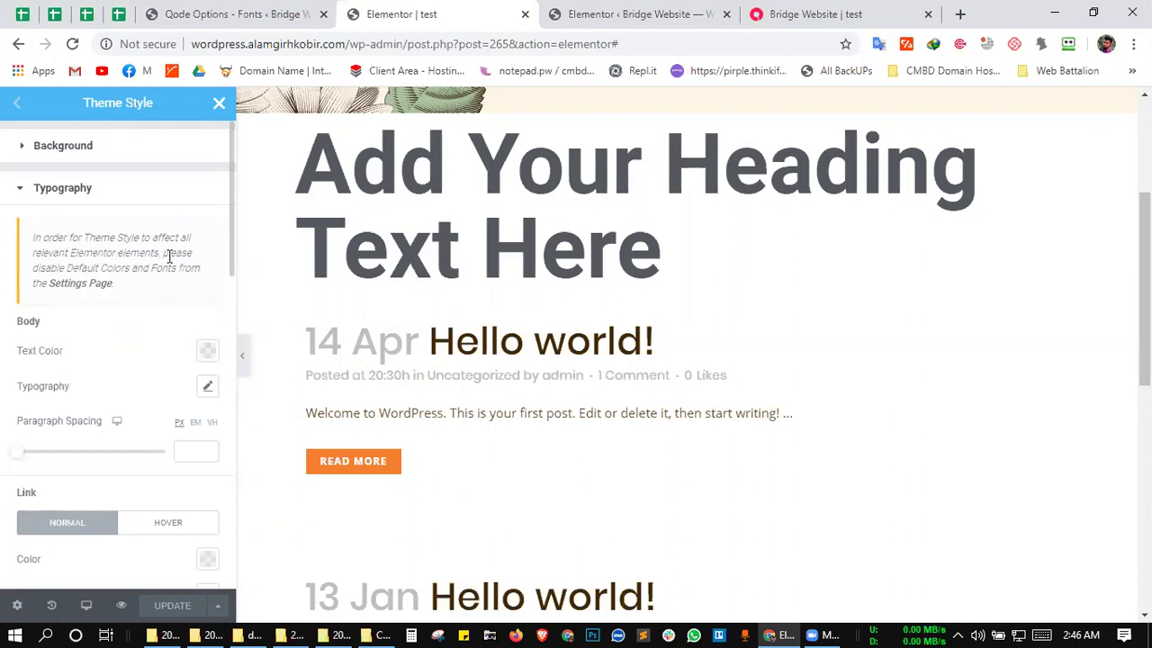
left_click(79, 284)
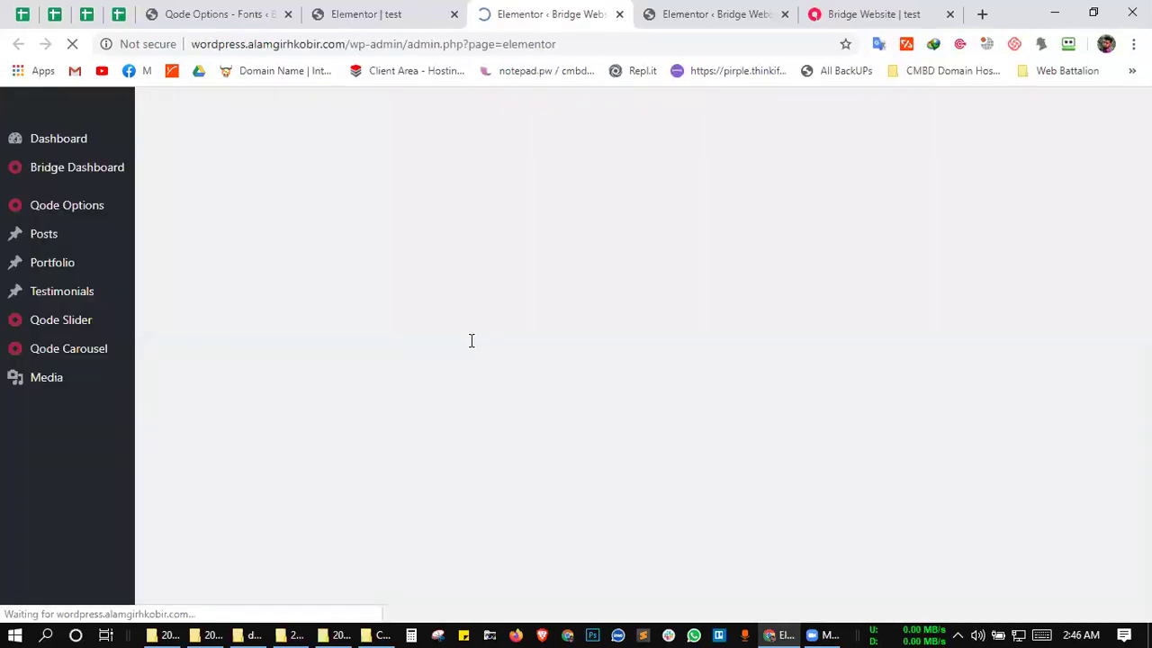
scroll(452, 322, "down", 1)
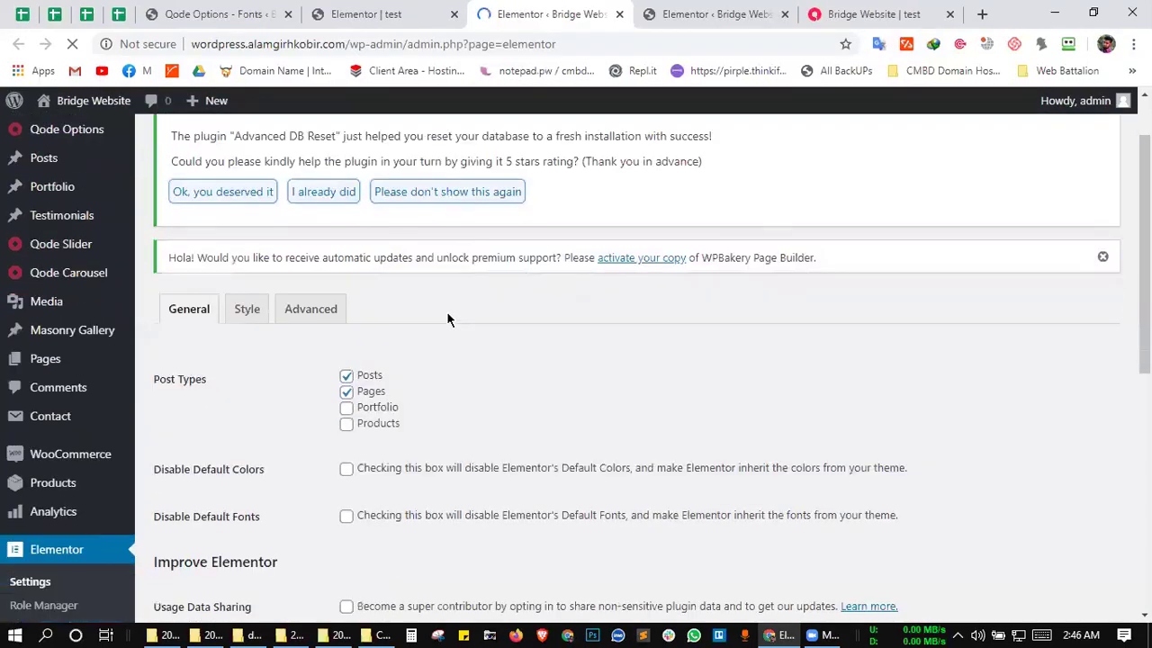
scroll(446, 311, "down", 2)
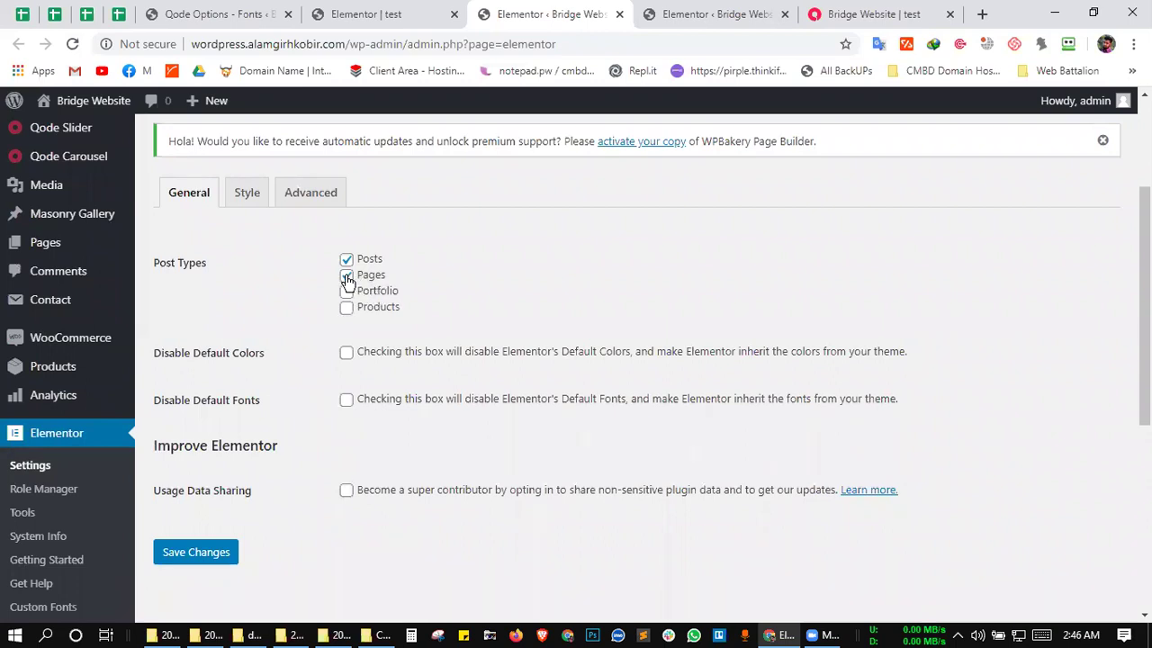
- Examine Elementor's style settings, from default generic fonts and content width to breakpoints and image lightbox
left_click(263, 199)
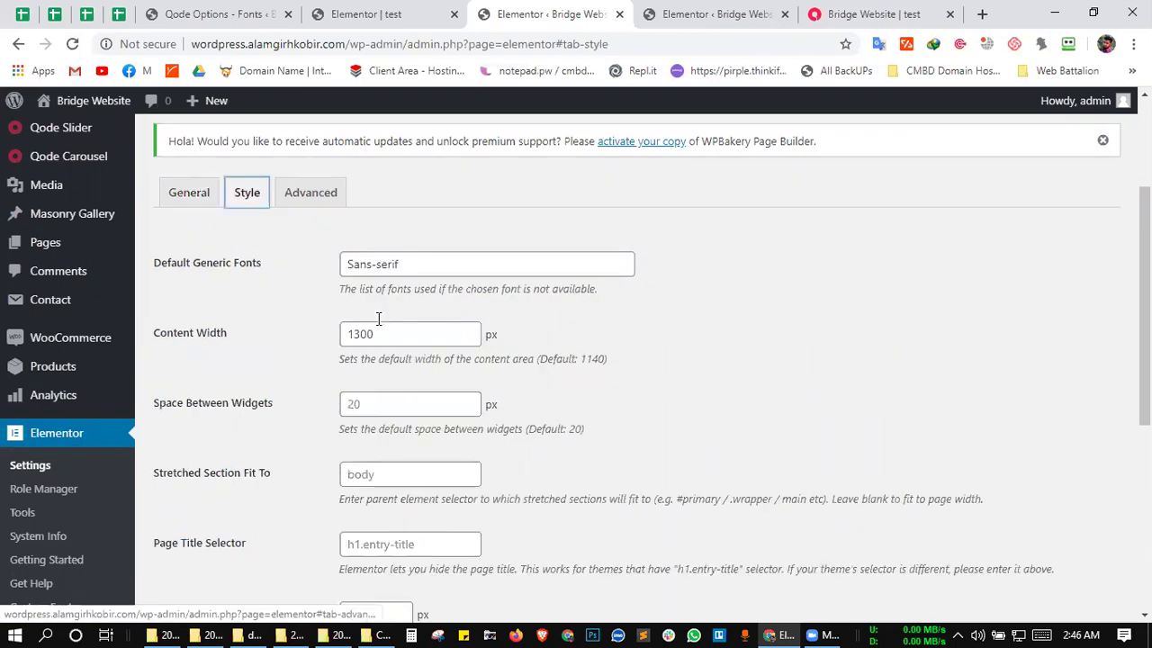
scroll(342, 337, "down", 1)
scroll(342, 352, "down", 4)
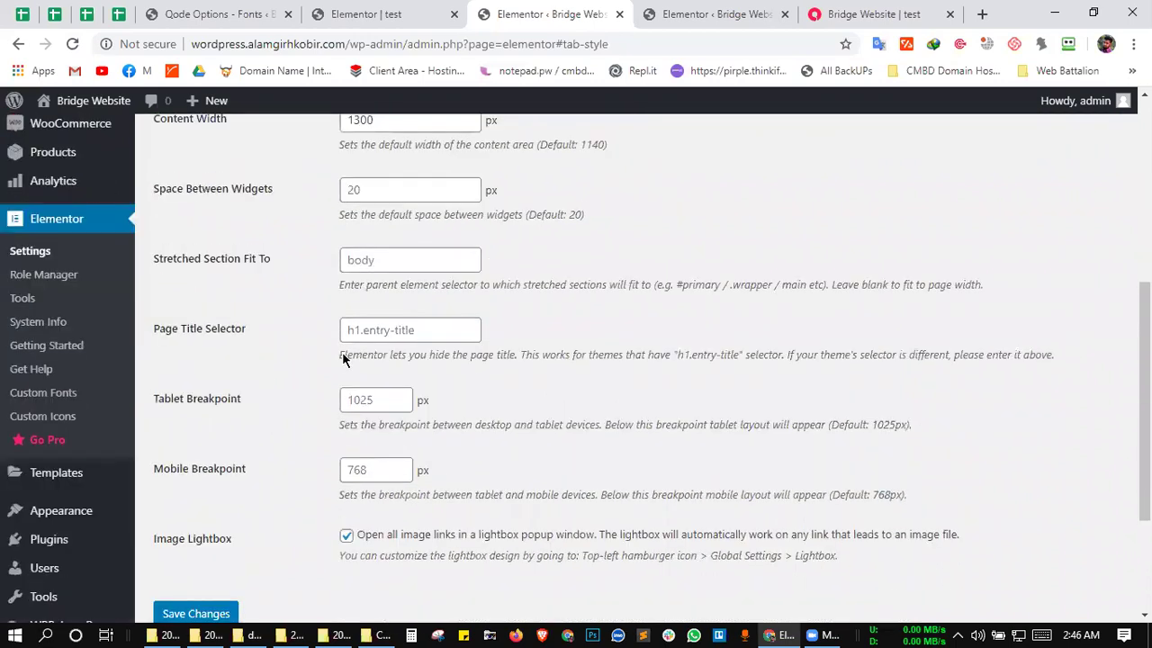
scroll(343, 356, "up", 4)
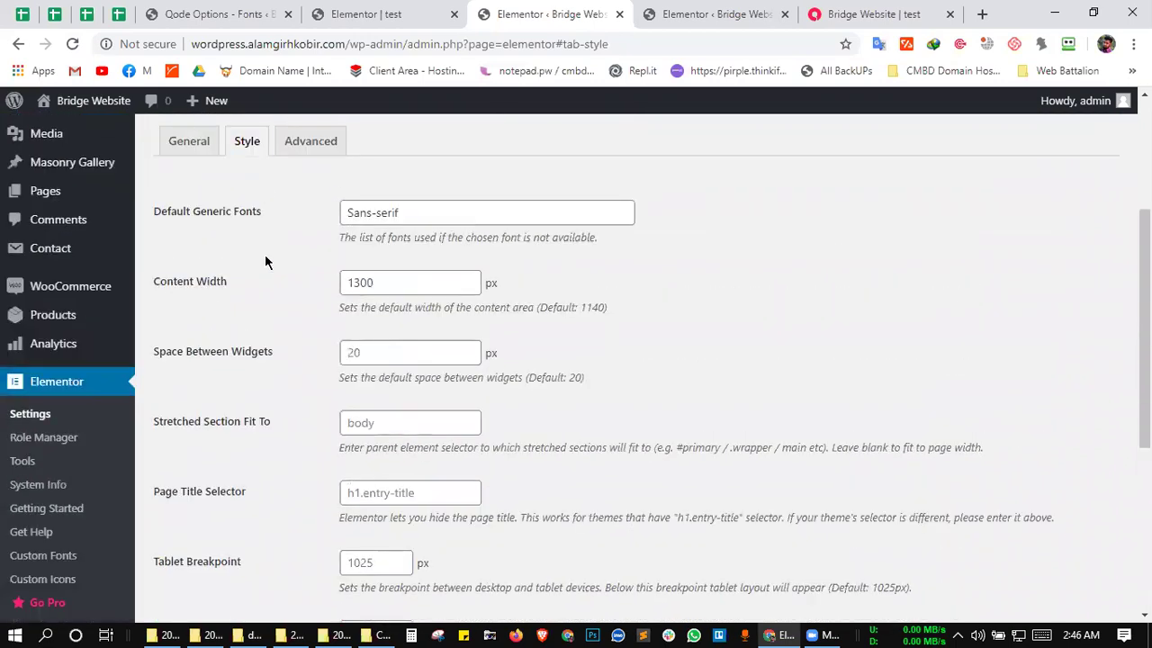
scroll(271, 261, "up", 1)
scroll(291, 279, "down", 1)
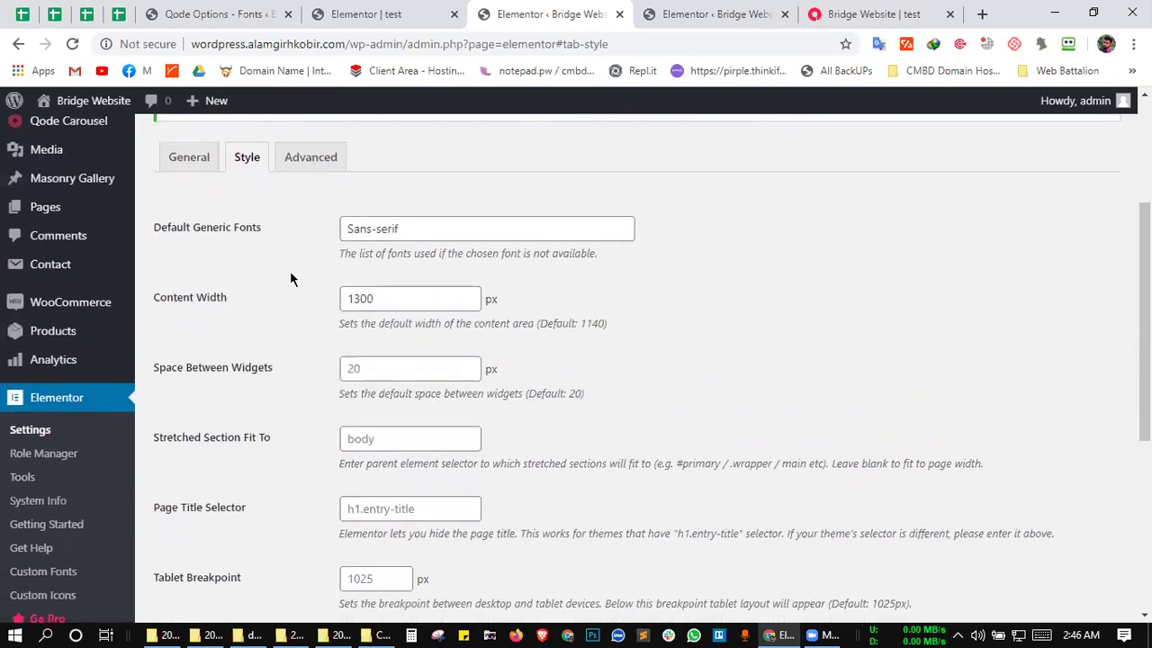
scroll(291, 279, "down", 1)
scroll(291, 279, "down", 3)
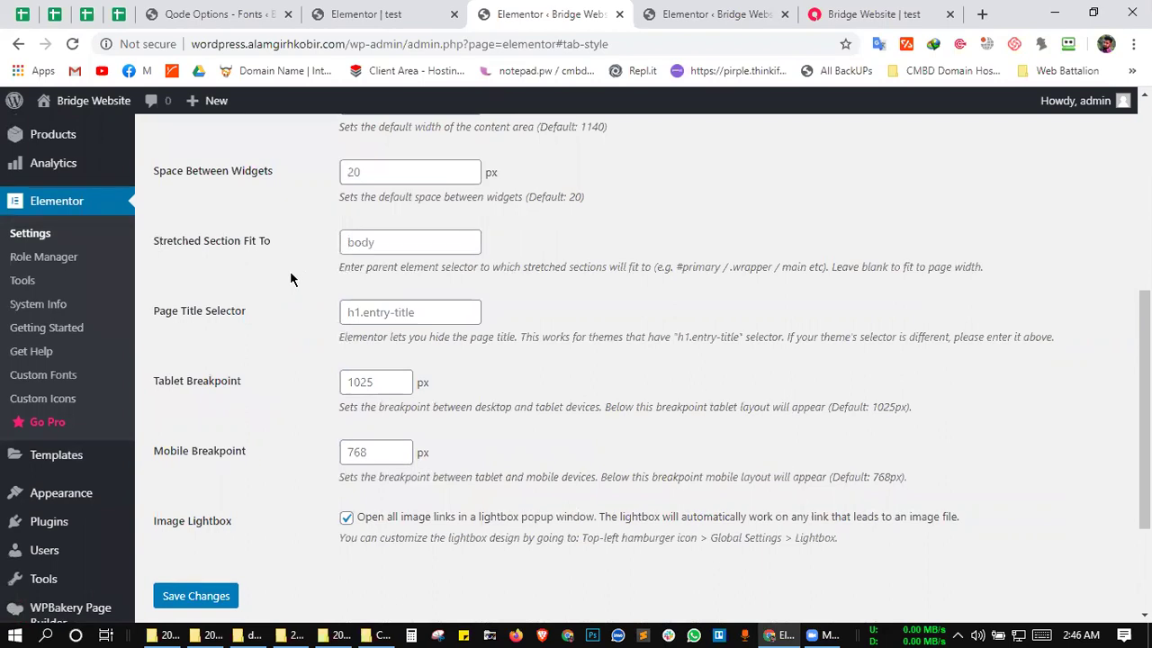
scroll(291, 279, "down", 4)
scroll(291, 252, "up", 7)
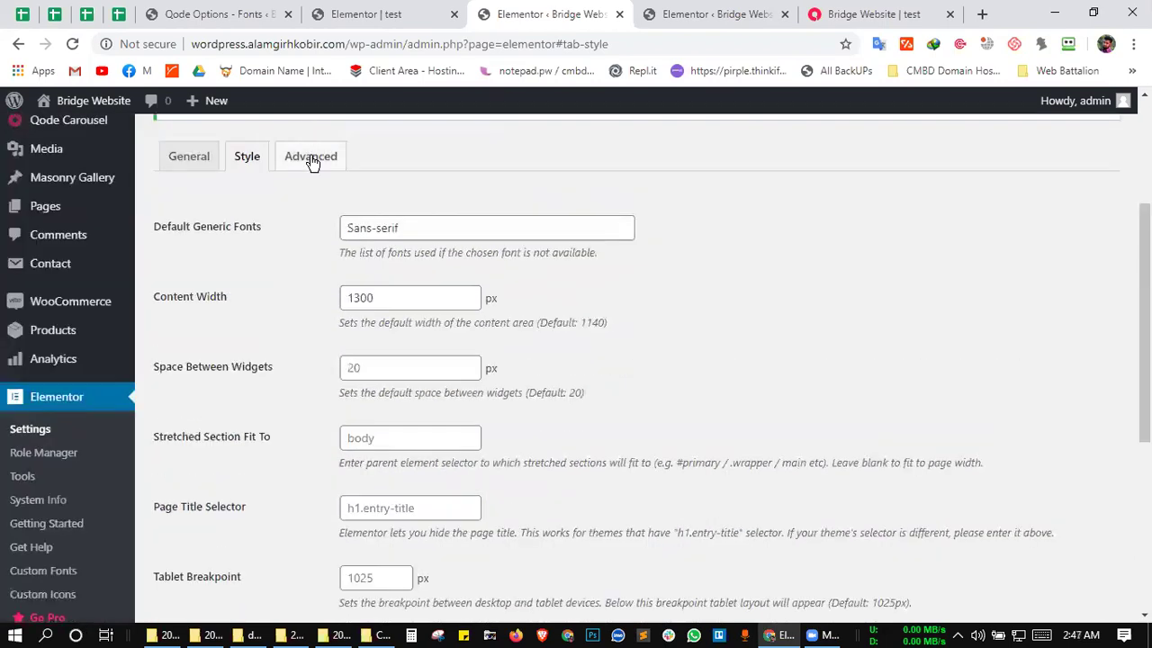
- Examine Elementor's advanced settings, including the CSS print method choices, SVG uploads and Font Awesome 4 support
left_click(312, 158)
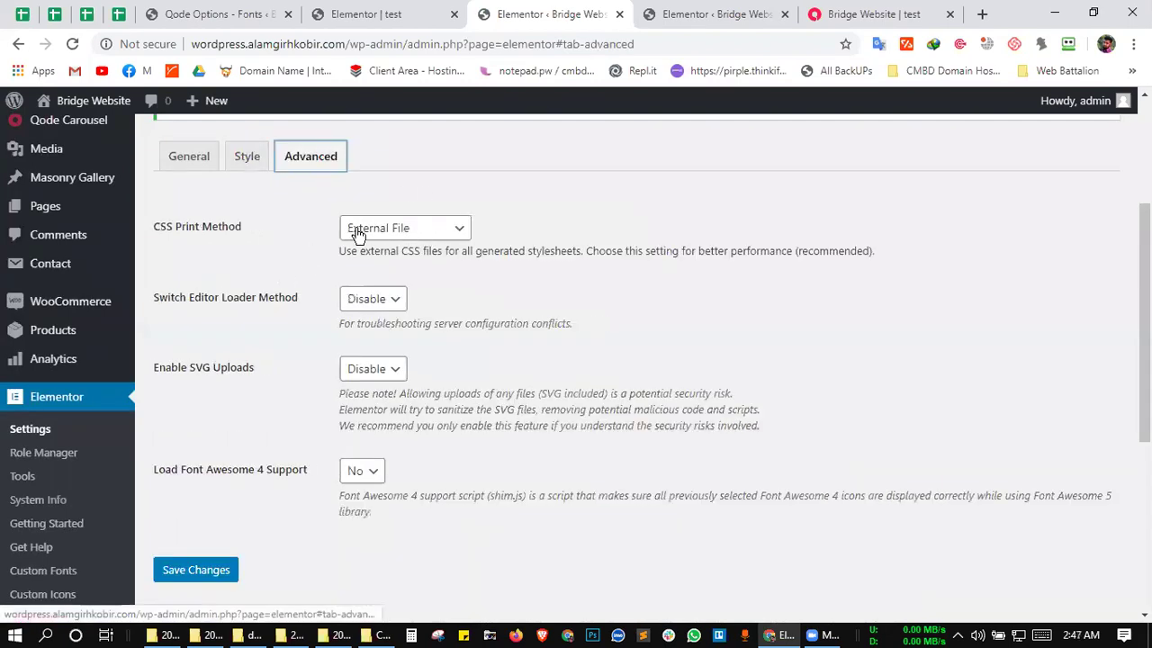
left_click(405, 227)
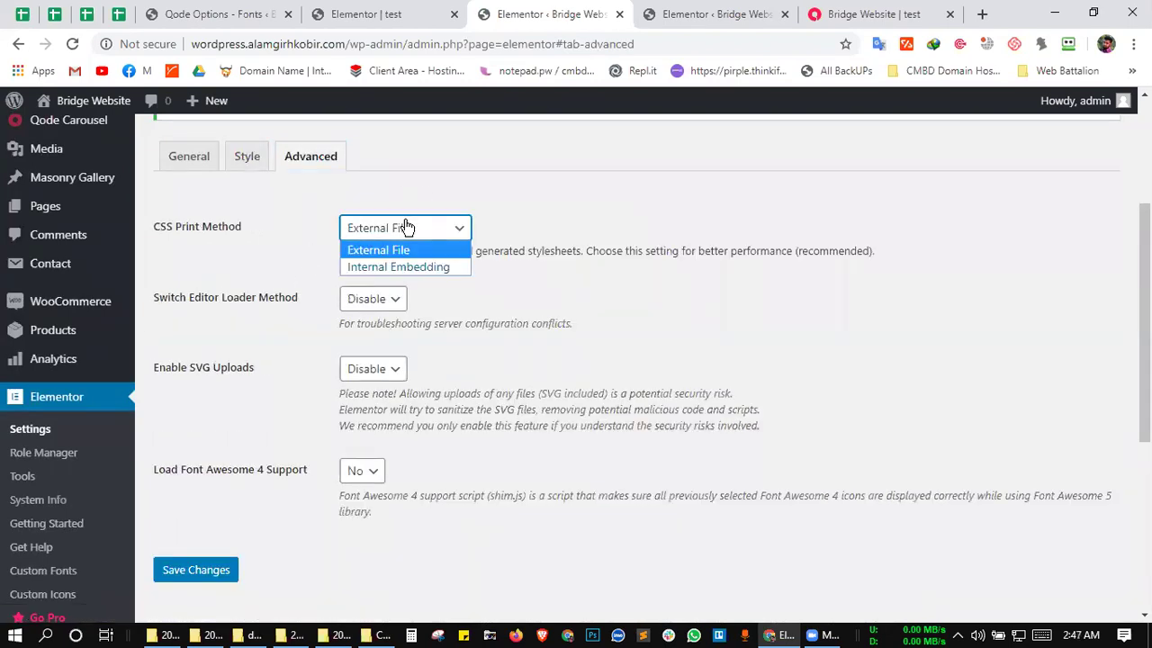
left_click(300, 311)
scroll(302, 301, "down", 2)
scroll(304, 306, "down", 2)
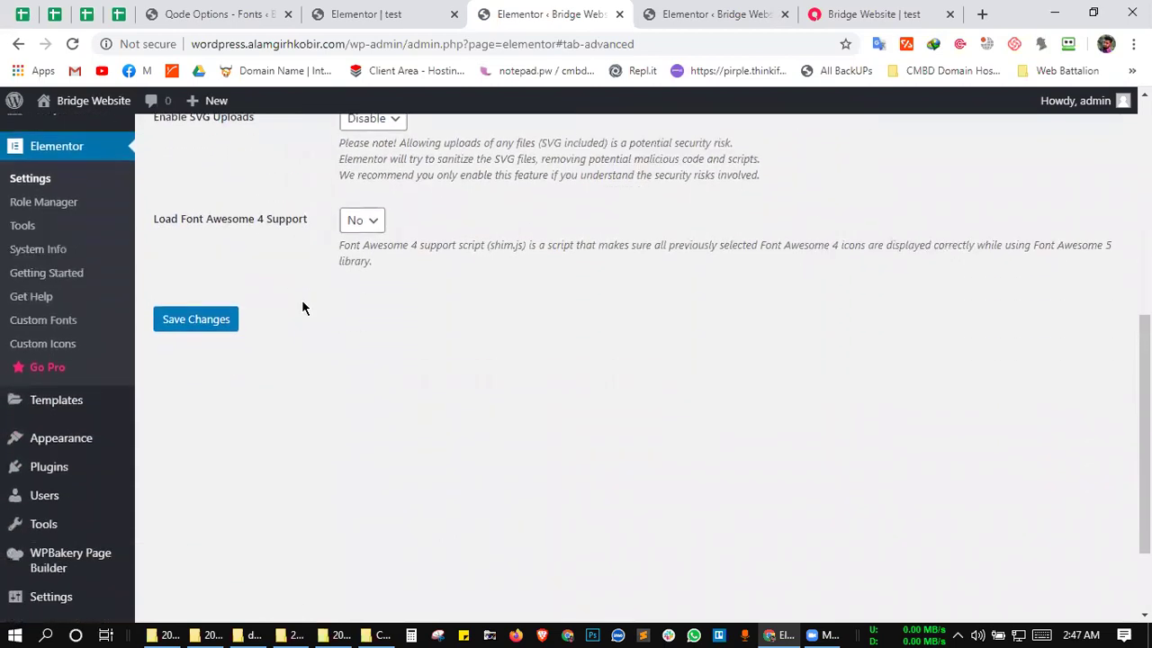
scroll(327, 306, "up", 3)
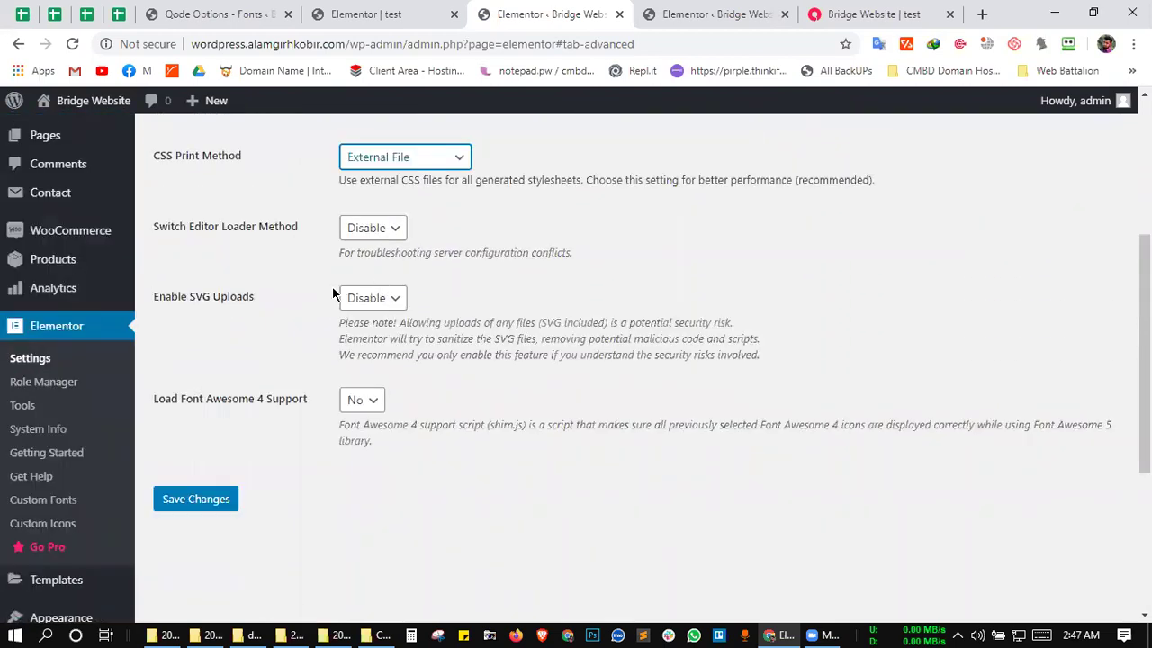
scroll(249, 298, "up", 2)
- Recheck Elementor's style settings for options that affect heading fonts or colors
left_click(247, 288)
scroll(280, 290, "down", 1)
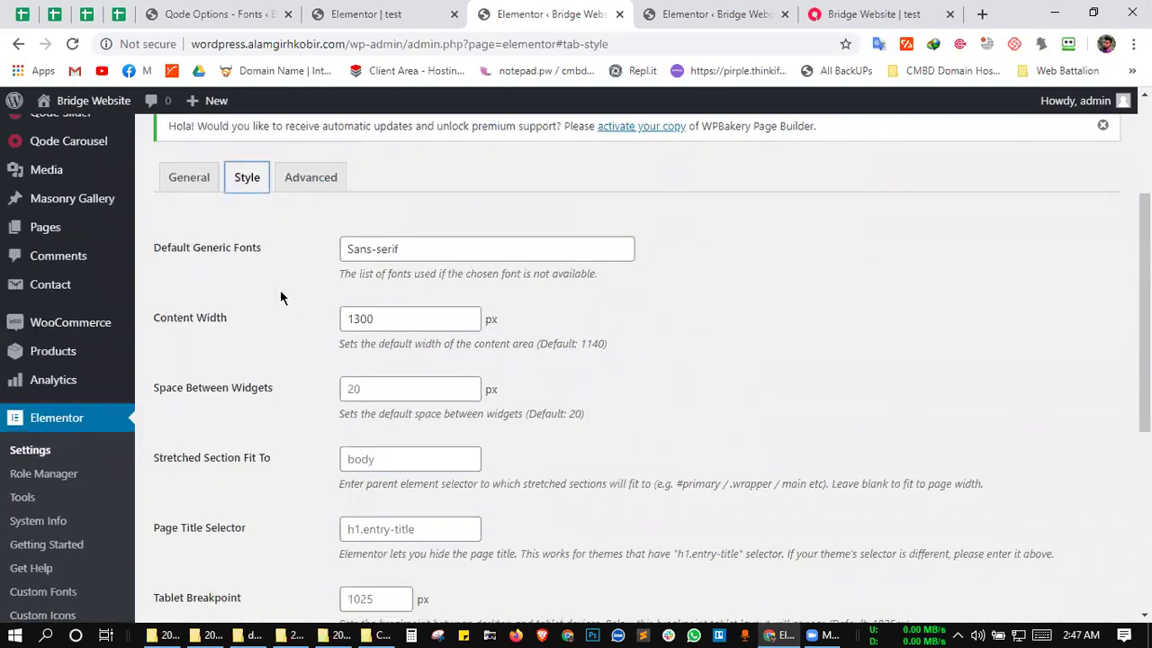
scroll(259, 383, "down", 1)
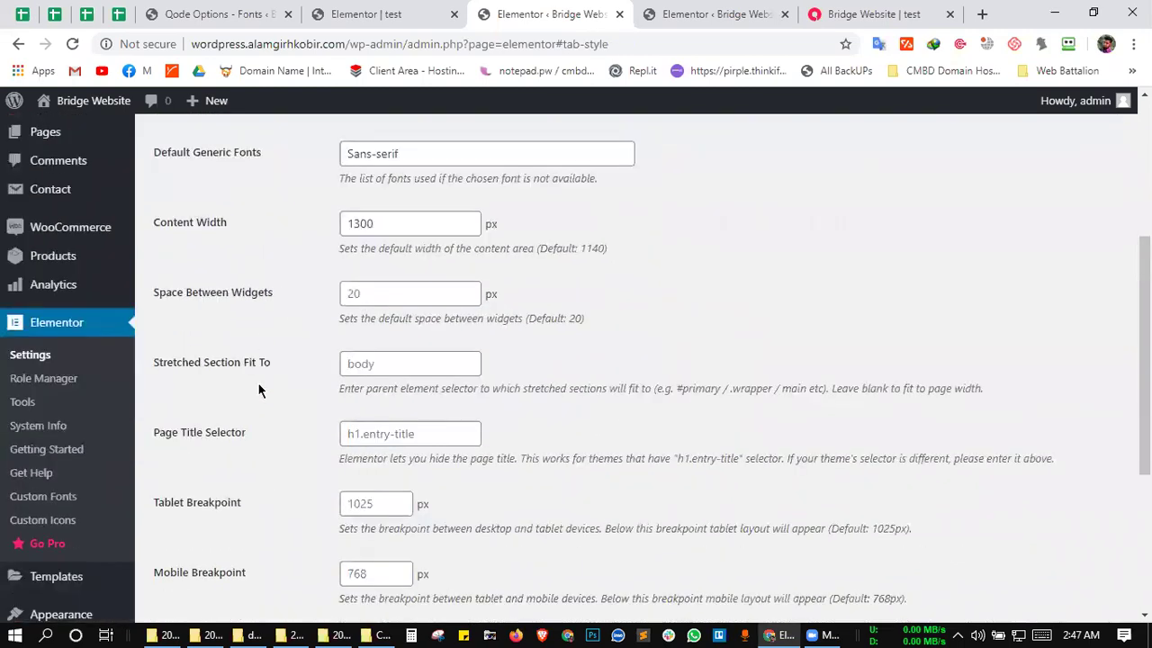
scroll(258, 378, "down", 2)
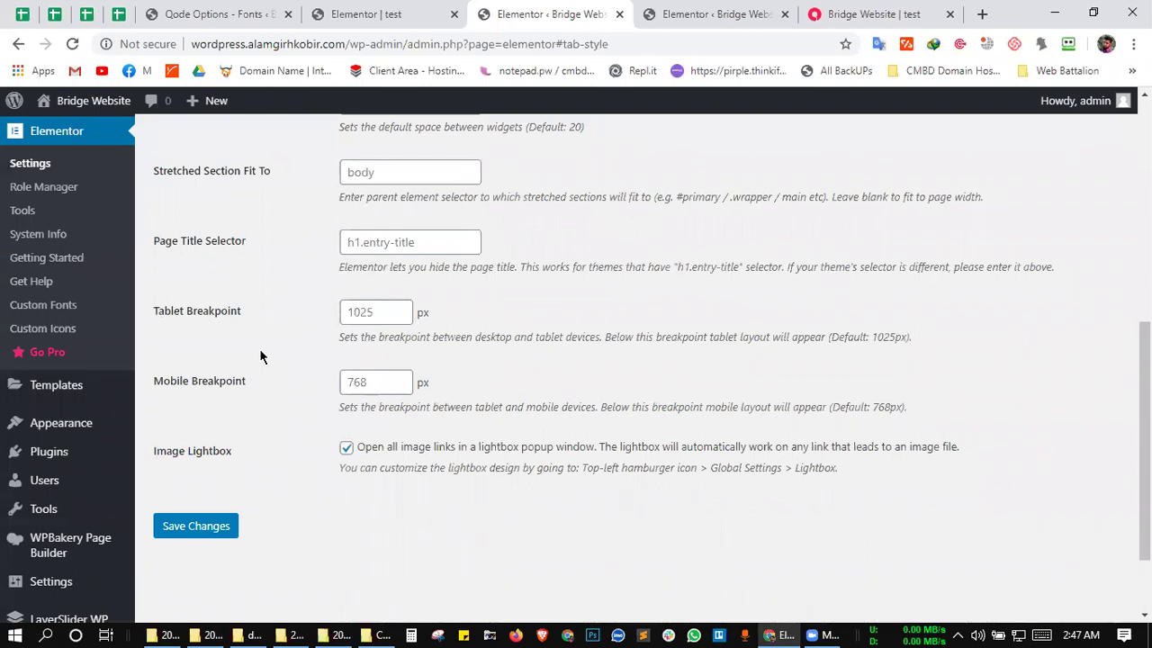
scroll(261, 357, "up", 1)
scroll(185, 147, "up", 1)
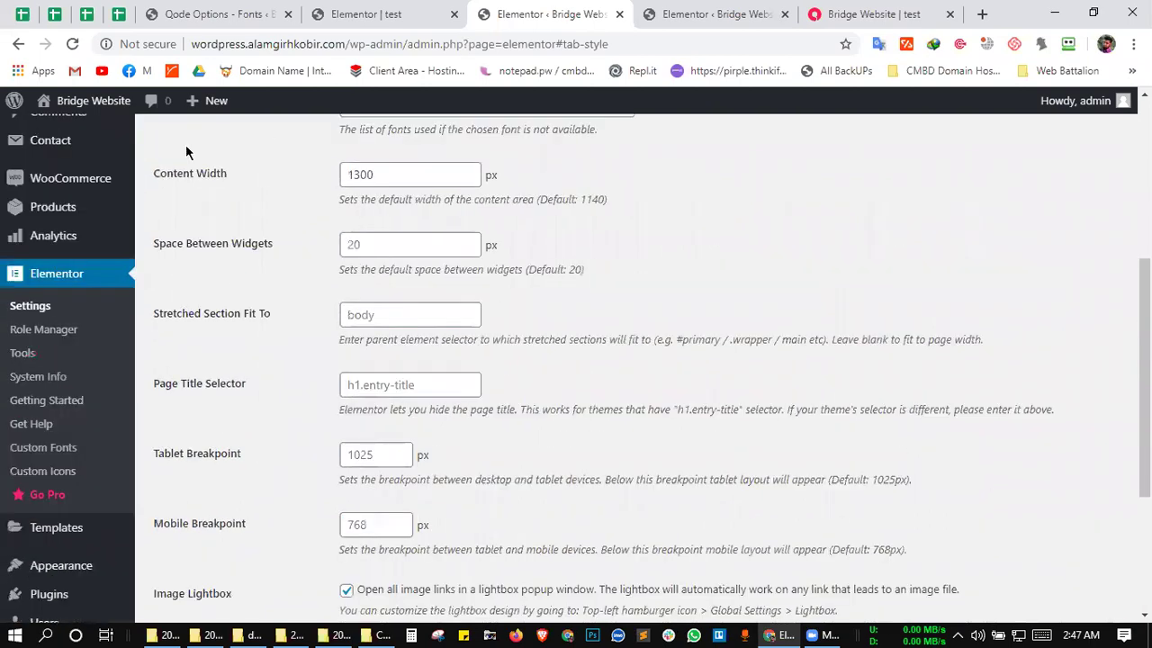
scroll(180, 160, "up", 1)
- Deselect the Posts and Pages post types, disable Elementor's default colors and default fonts, and save the general settings
left_click(189, 157)
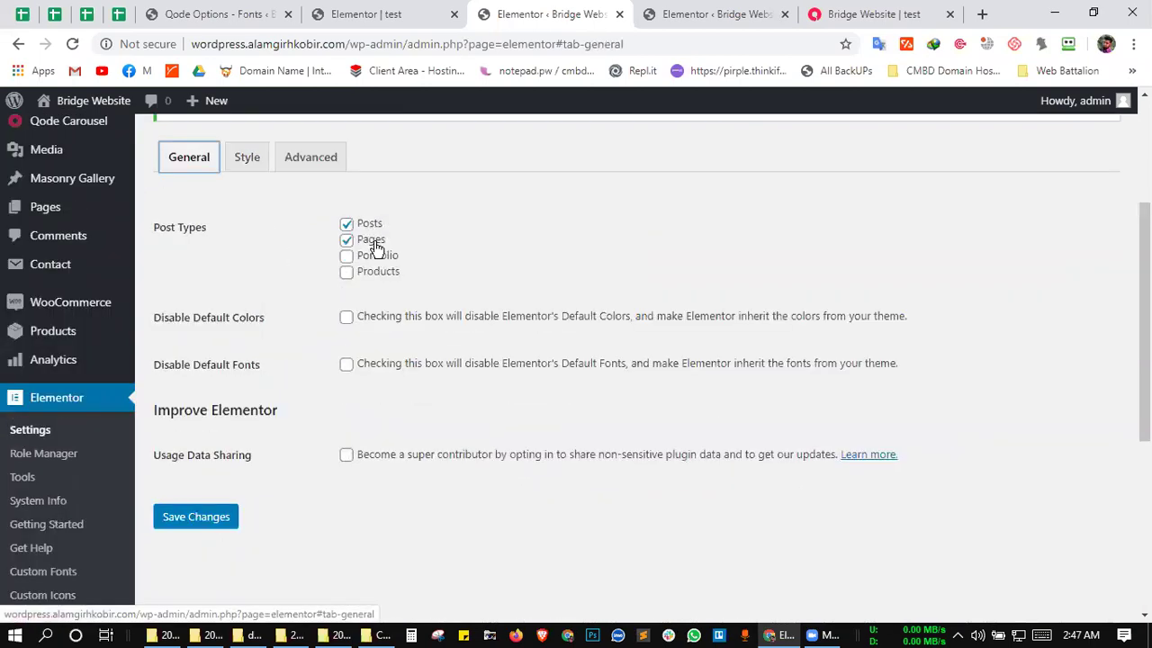
left_click(378, 228)
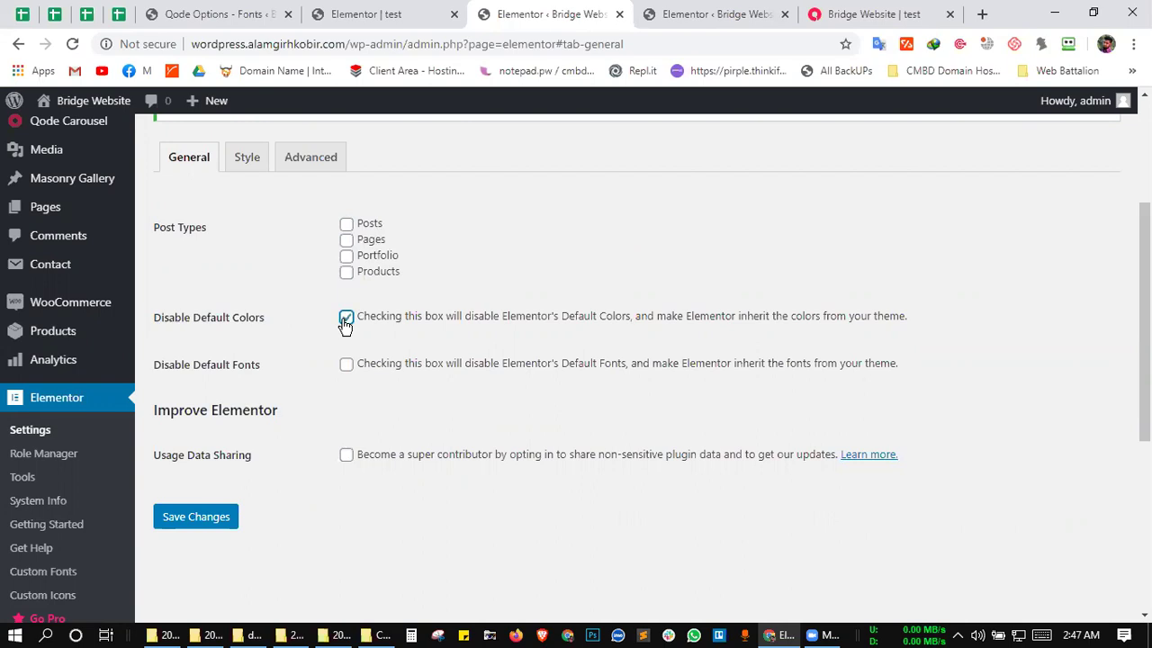
left_click(347, 365)
left_click(227, 517)
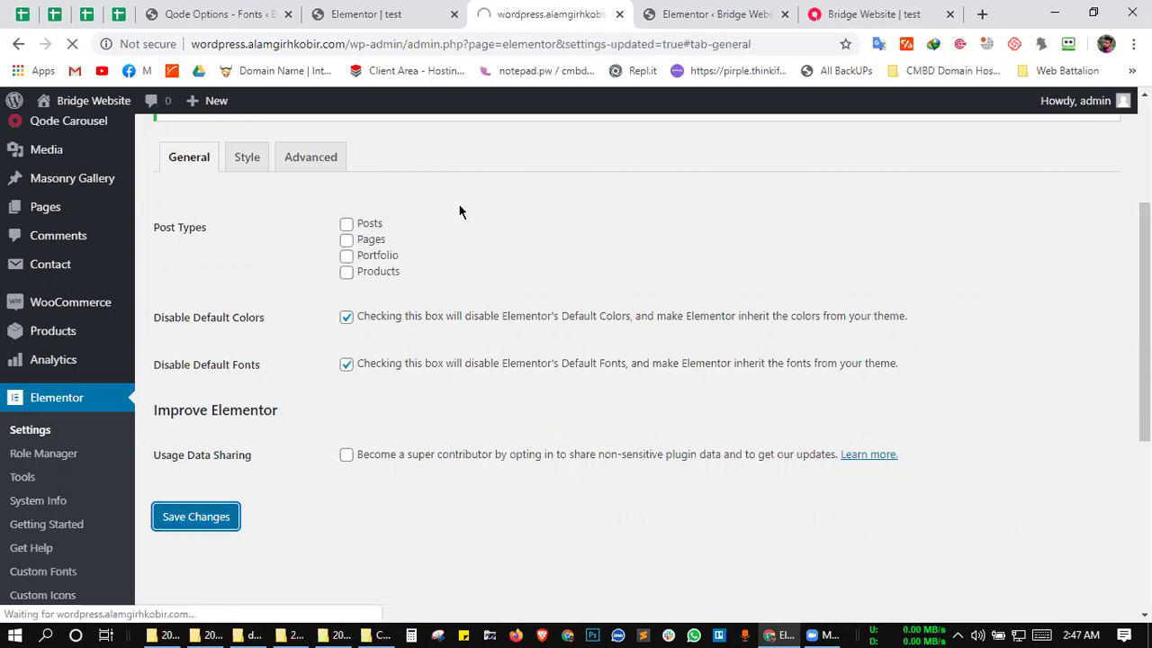
- Return to the test page's Elementor editor and reload it
left_click(644, 13)
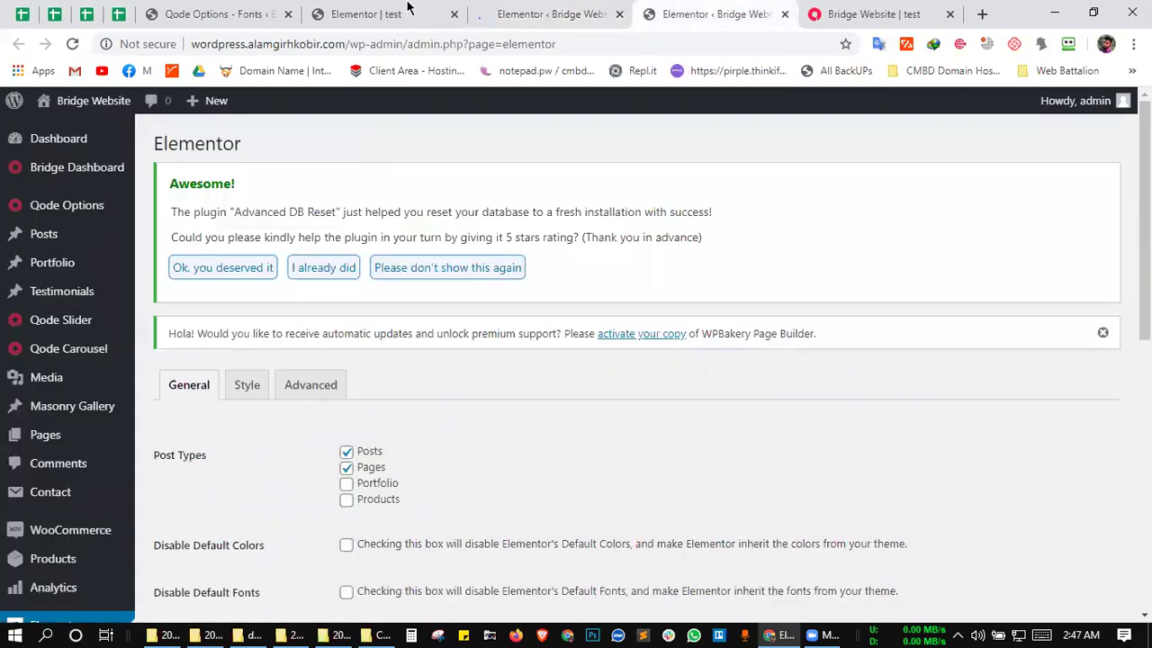
key("ctrl+2")
left_click(74, 45)
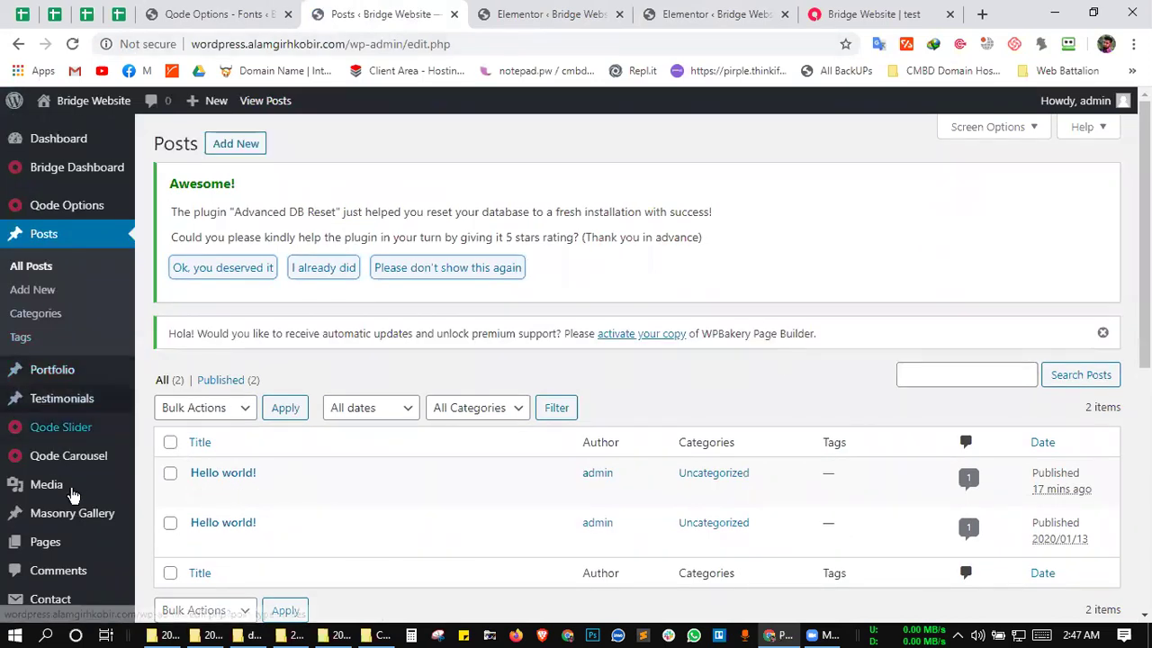
- List all the site's pages and view the Home front page in a separate browser tab
left_click(50, 542)
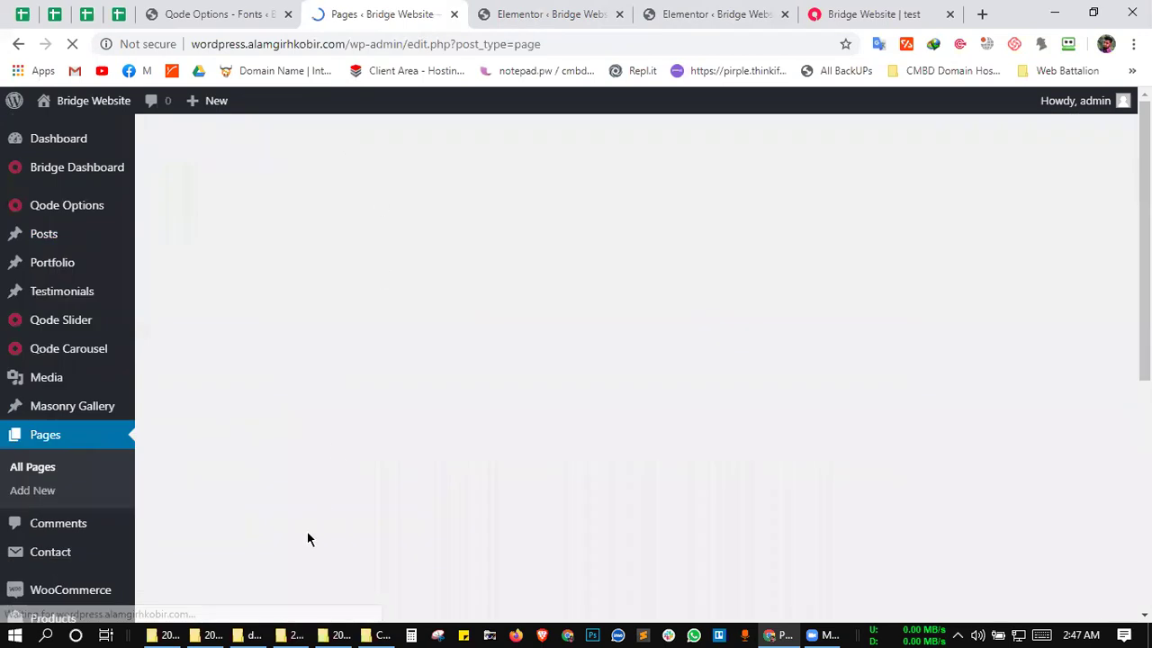
scroll(311, 494, "down", 1)
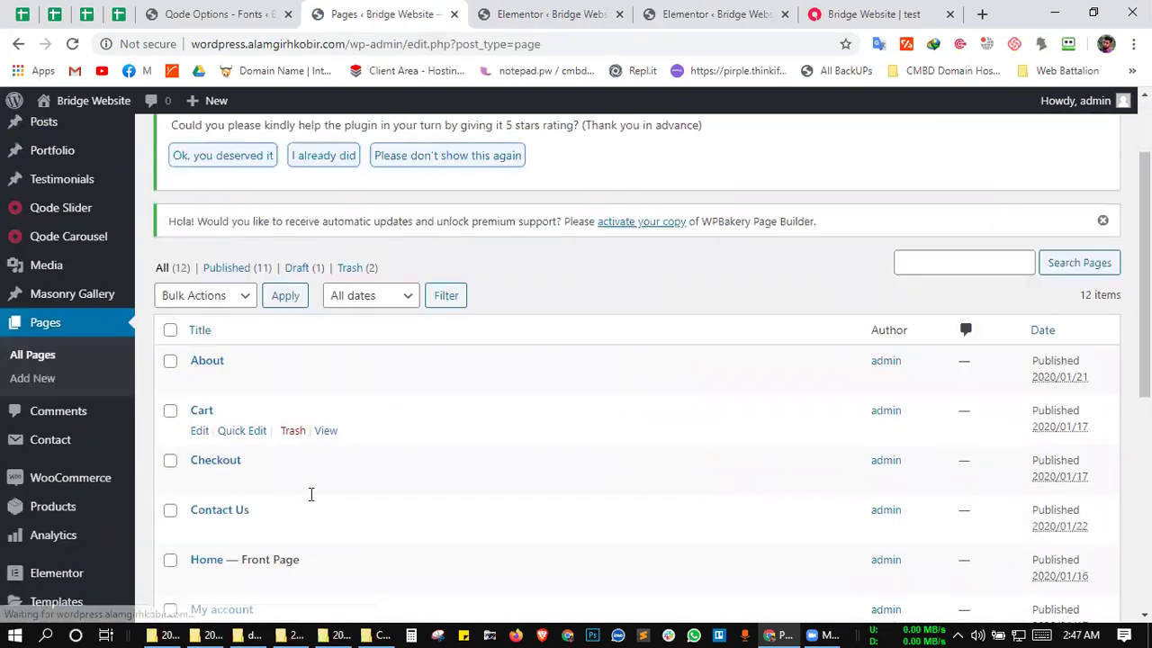
scroll(311, 495, "down", 1)
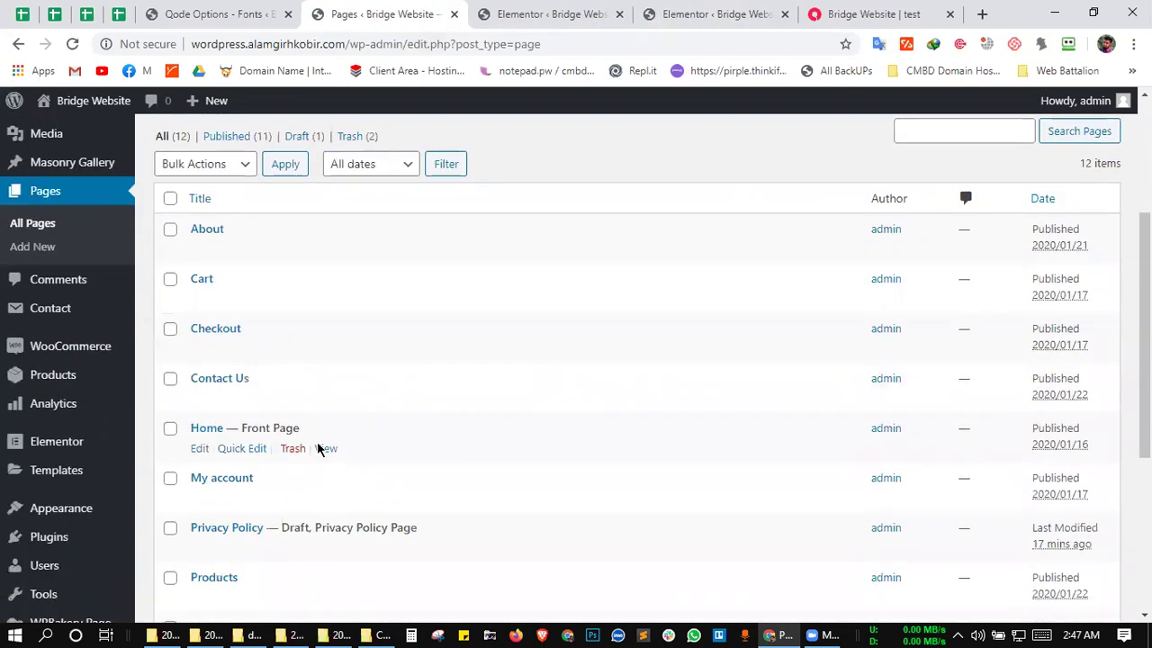
left_click(325, 449, "ctrl")
left_click(452, 7)
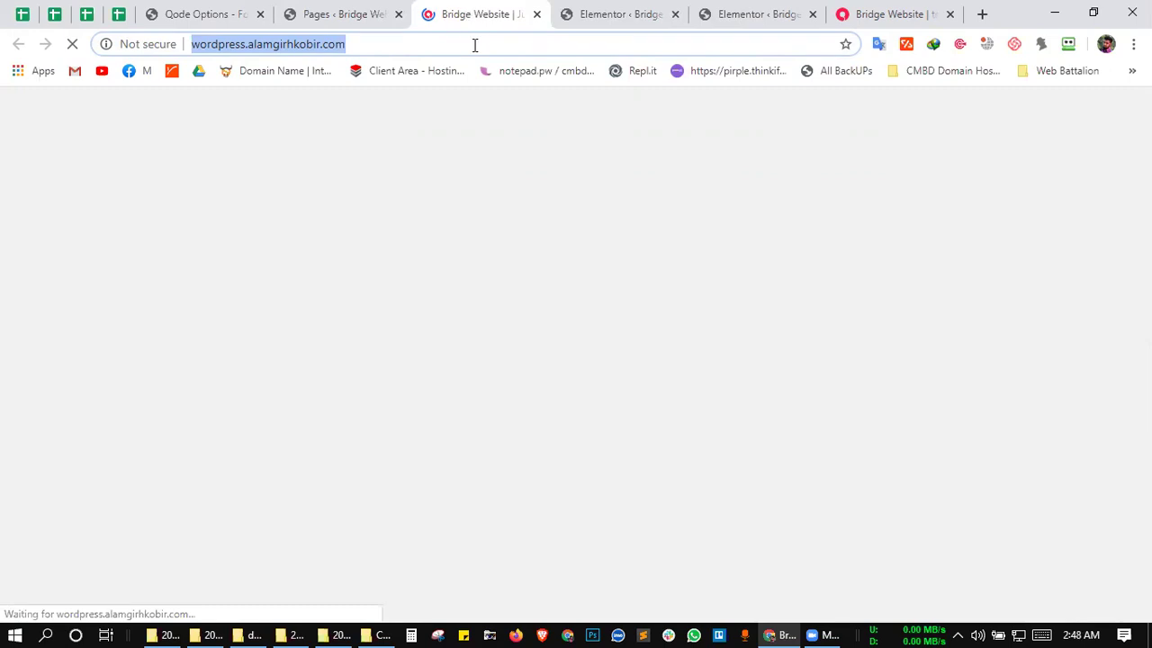
left_click(529, 189)
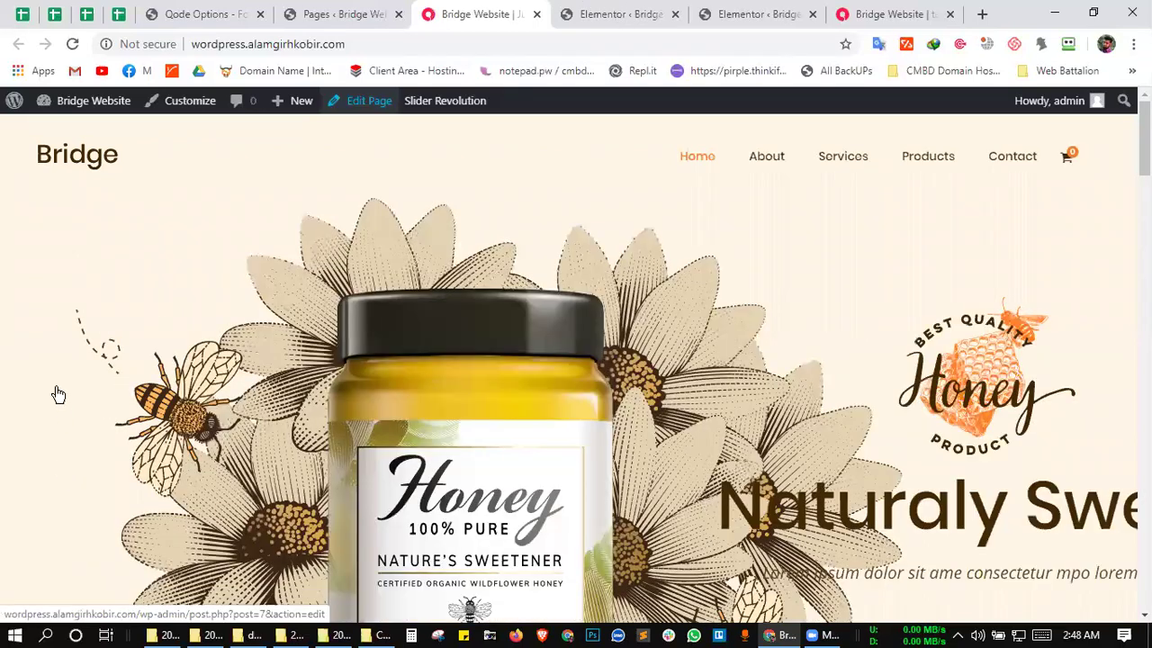
- Open the test page for editing from the pages list and look through its heading content and Qode page options
left_click(598, 9)
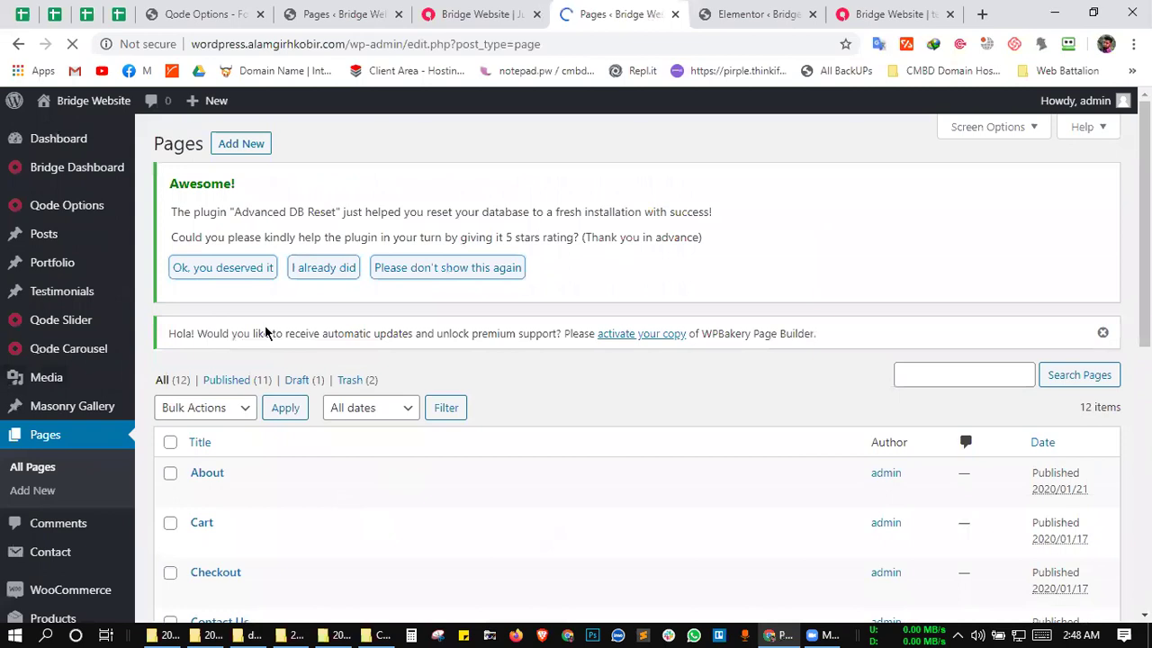
scroll(260, 548, "down", 3)
scroll(243, 461, "down", 2)
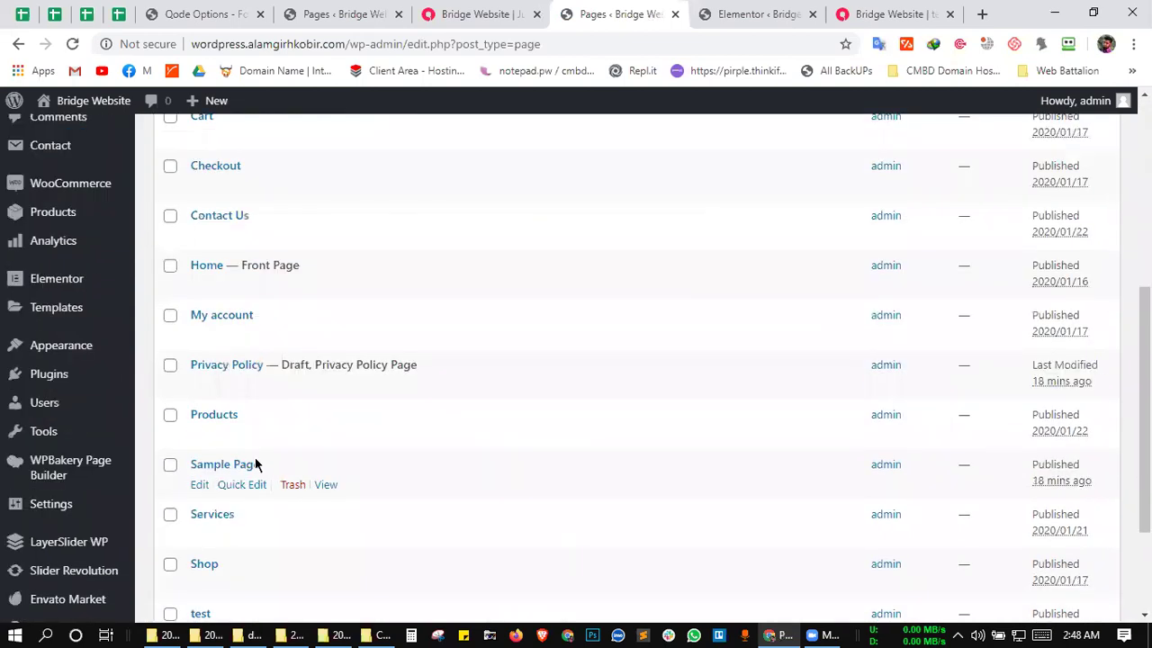
scroll(317, 464, "down", 2)
left_click(199, 469)
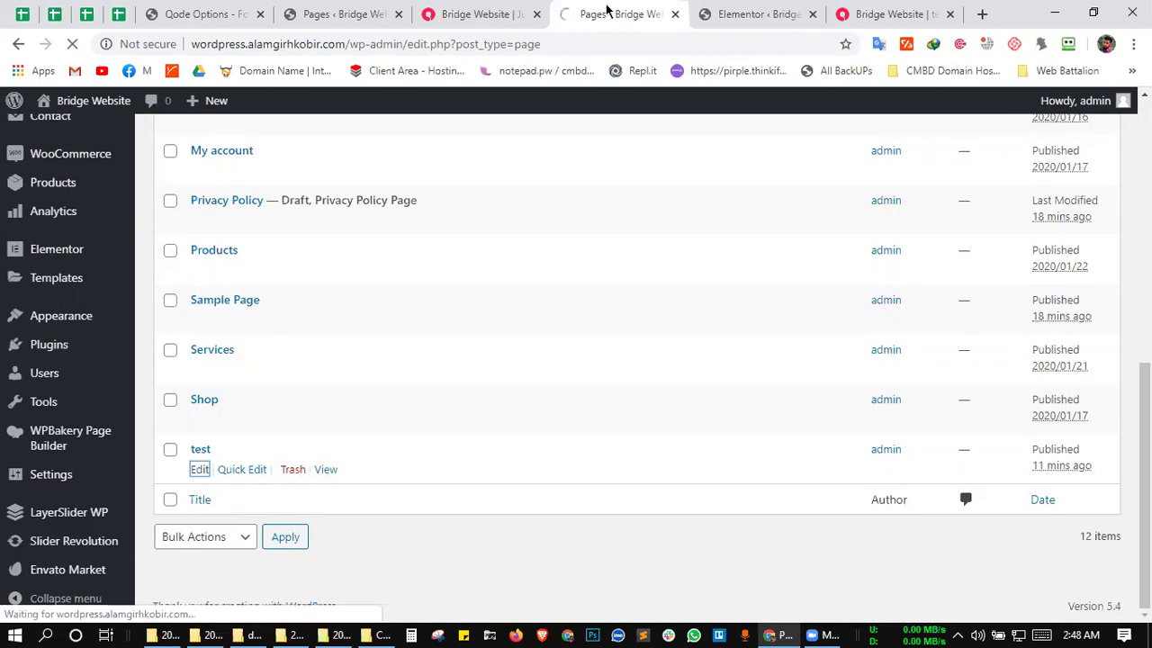
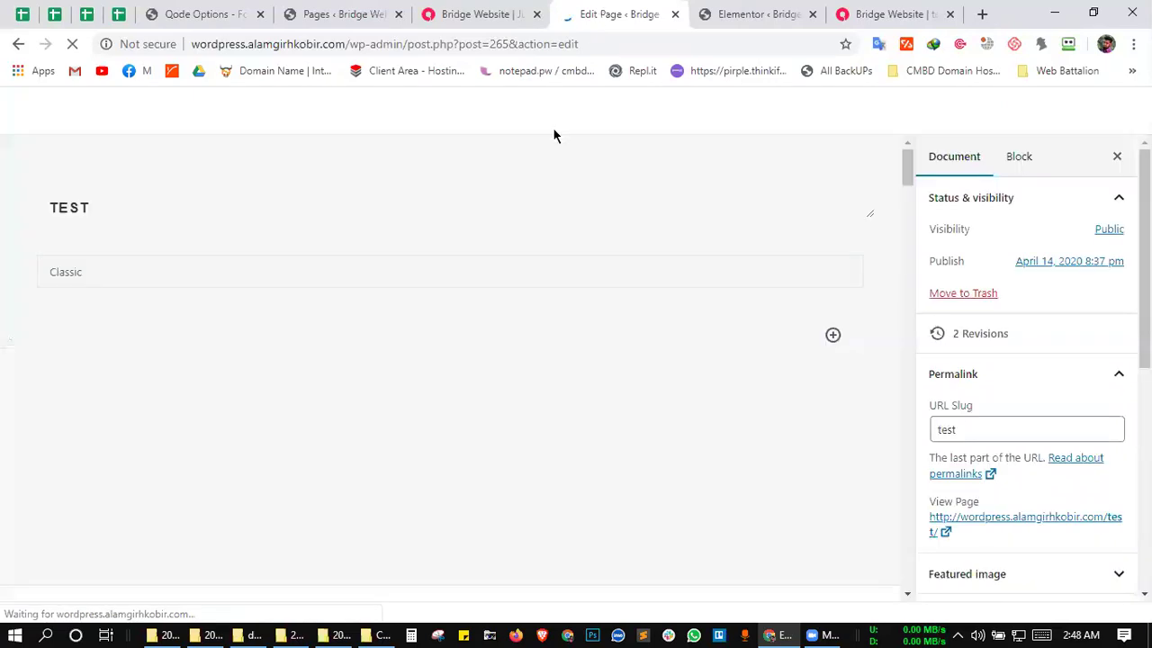
scroll(451, 311, "down", 1)
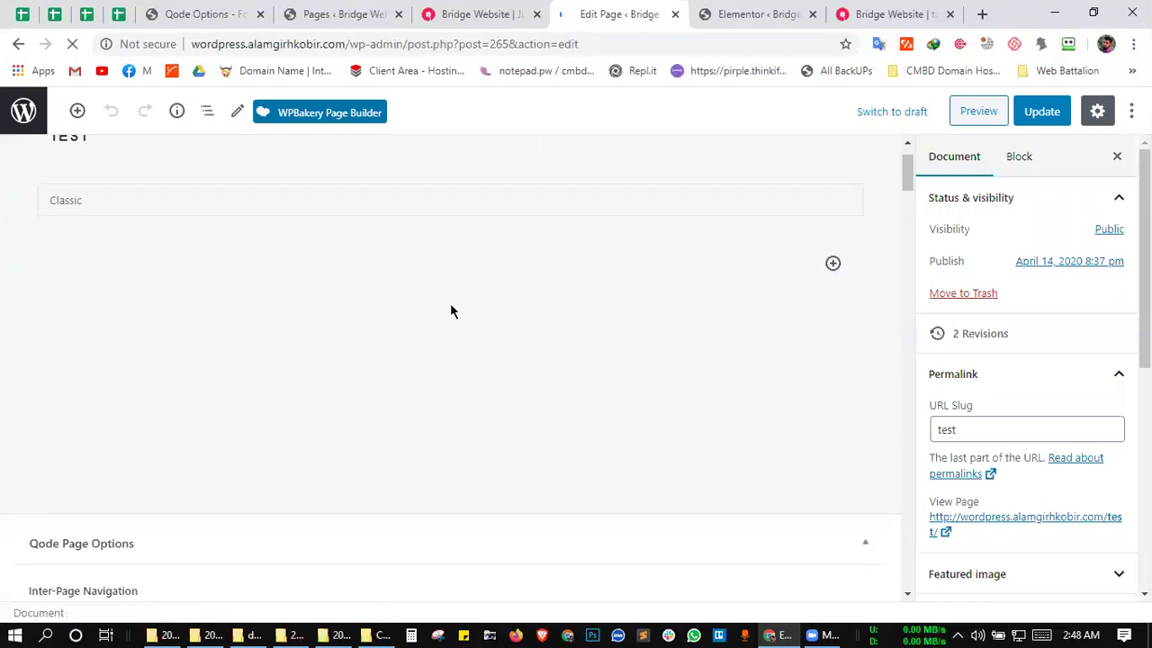
scroll(451, 310, "down", 1)
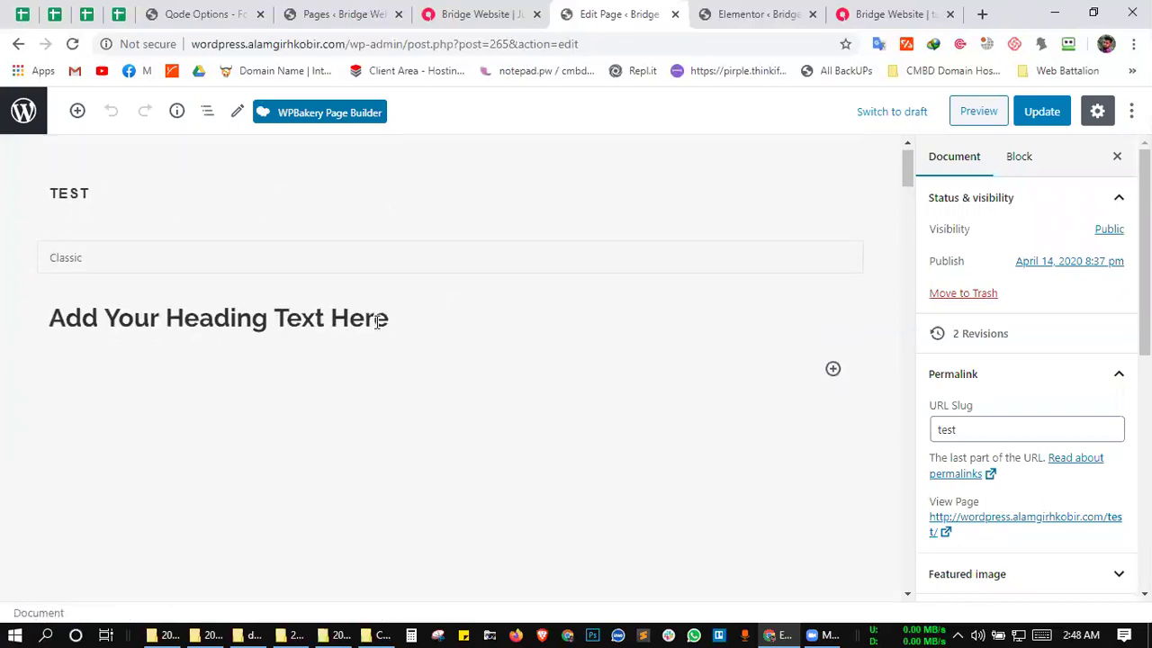
scroll(378, 319, "down", 1)
scroll(377, 322, "down", 3)
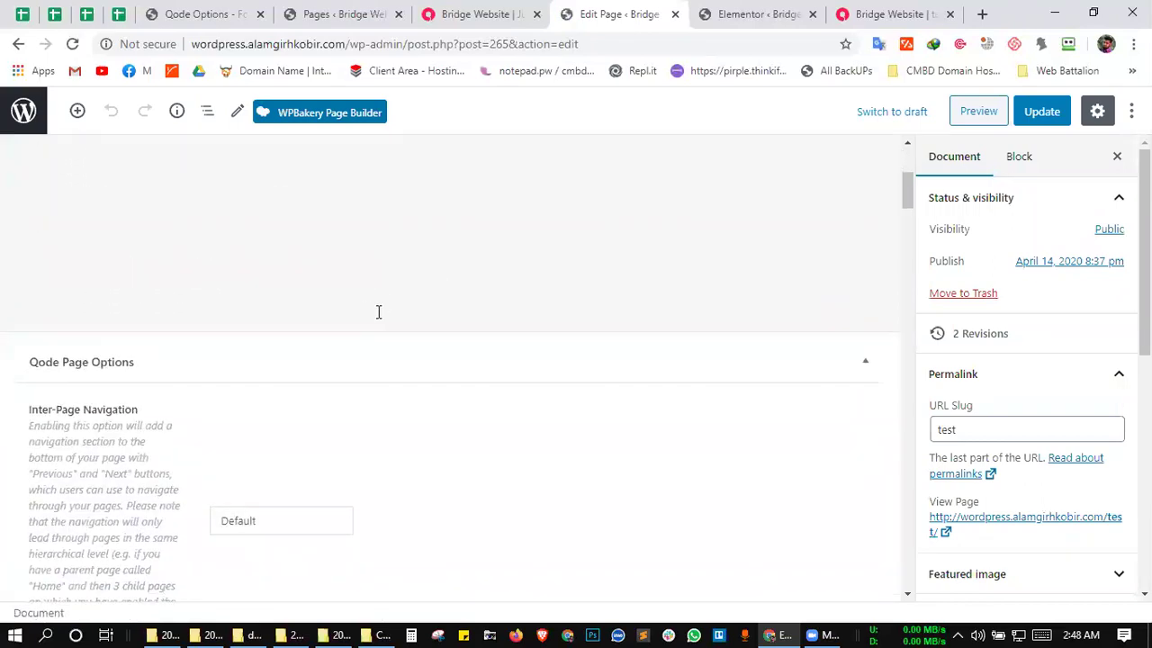
scroll(378, 320, "down", 3)
scroll(396, 234, "up", 6)
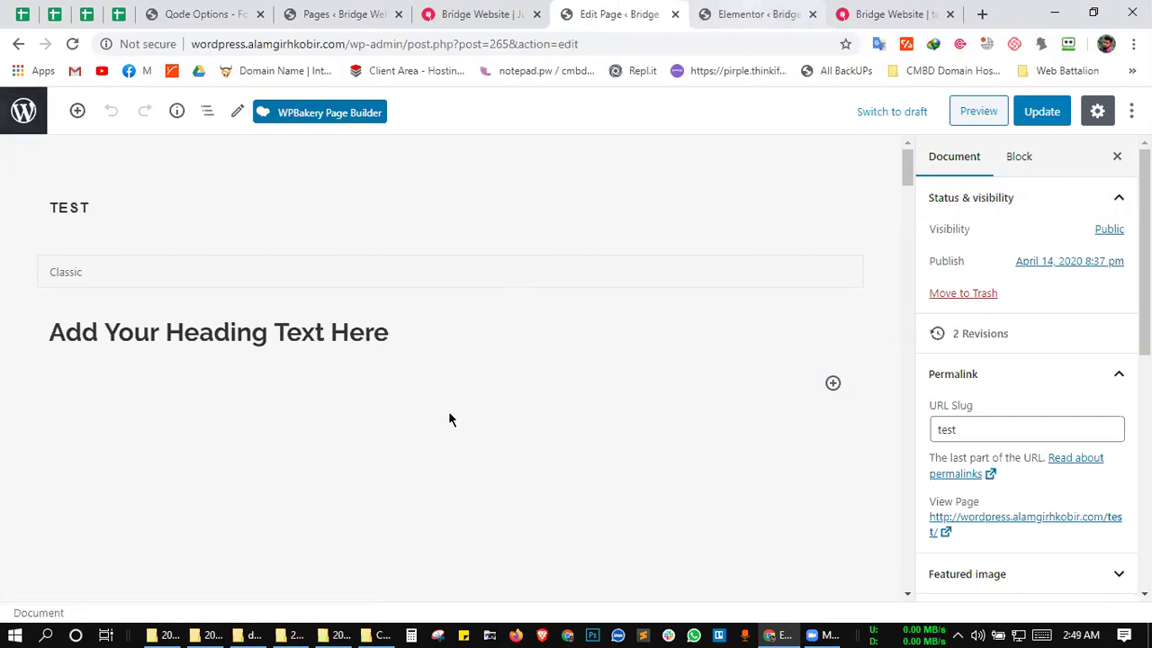
- Open the test page for editing from the pages list in the second Elementor browser tab
key("ctrl+Tab")
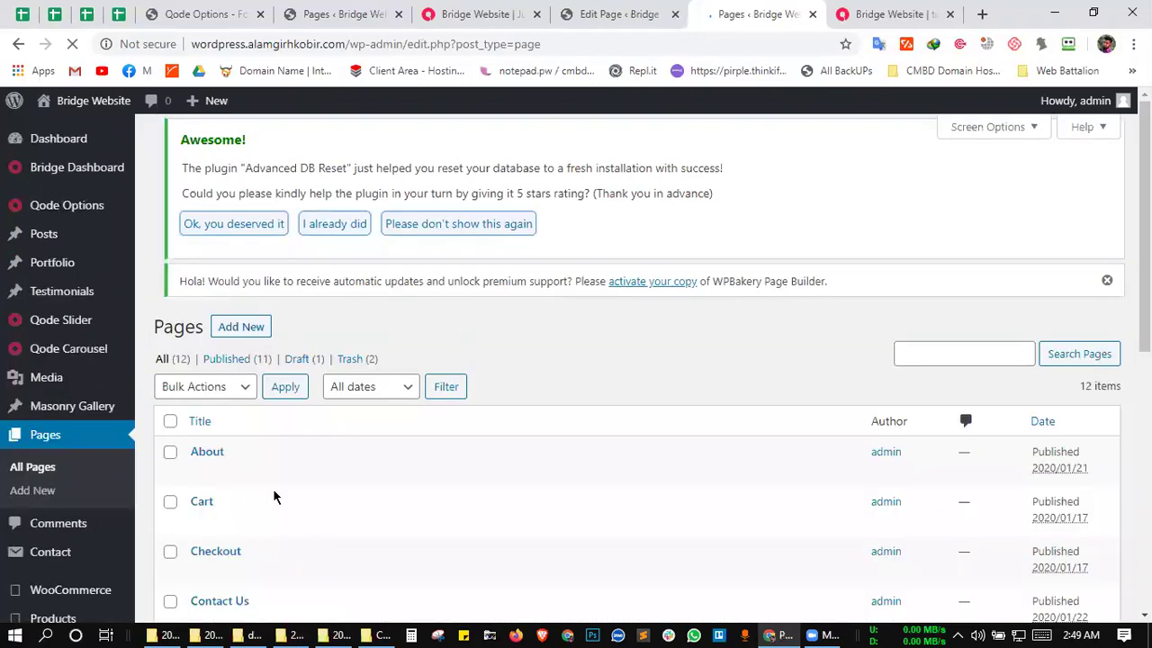
scroll(261, 504, "down", 2)
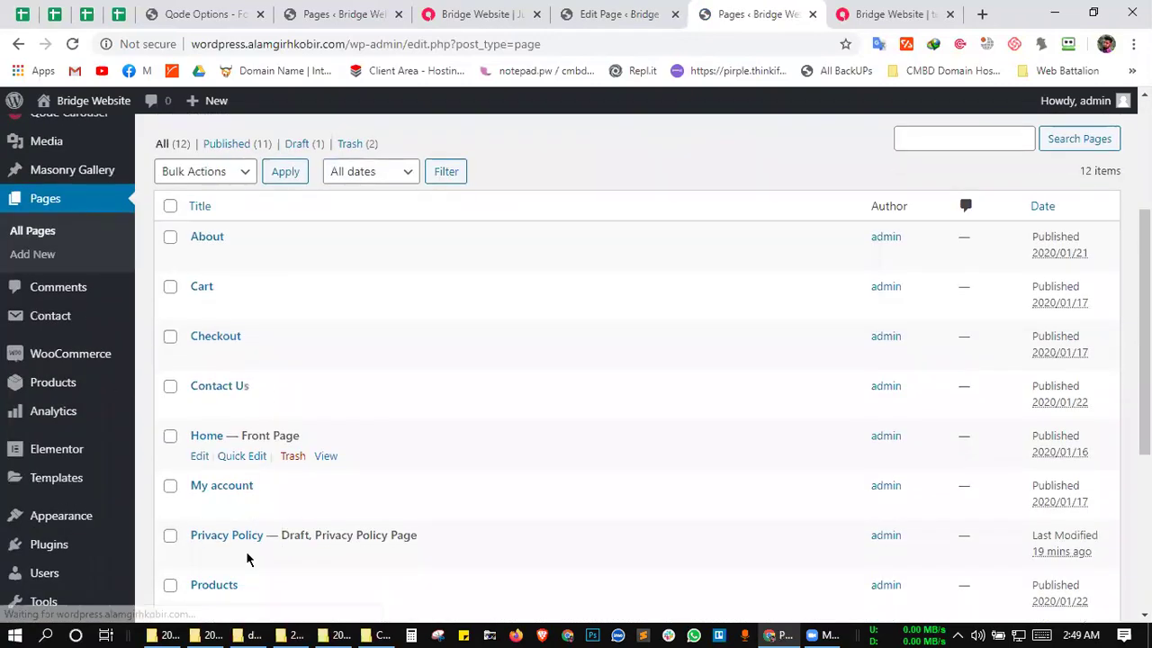
scroll(245, 551, "down", 2)
scroll(196, 478, "down", 2)
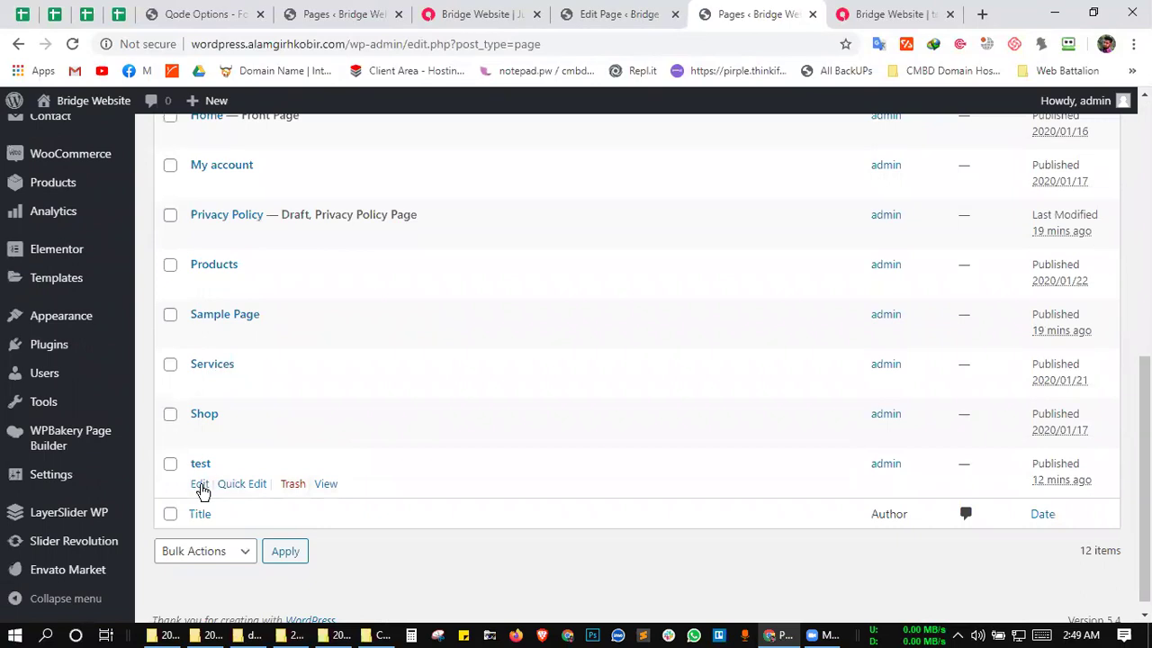
left_click(200, 483)
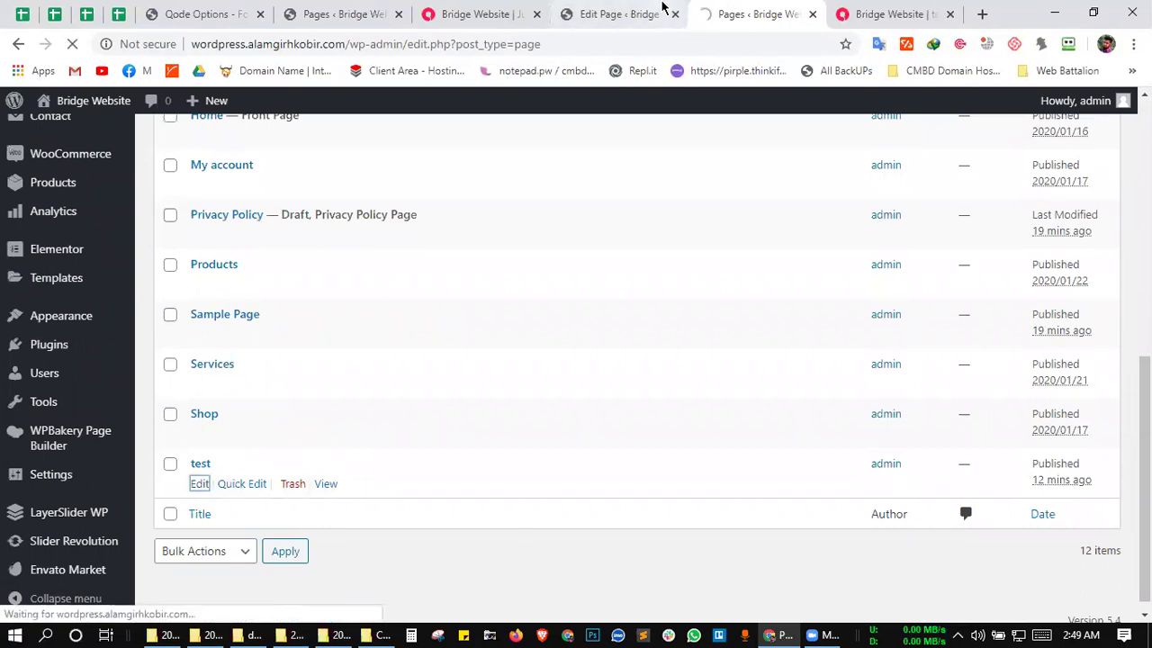
- Try the Select tool in the first test page editor, and close that duplicate browser tab
left_click(661, 11)
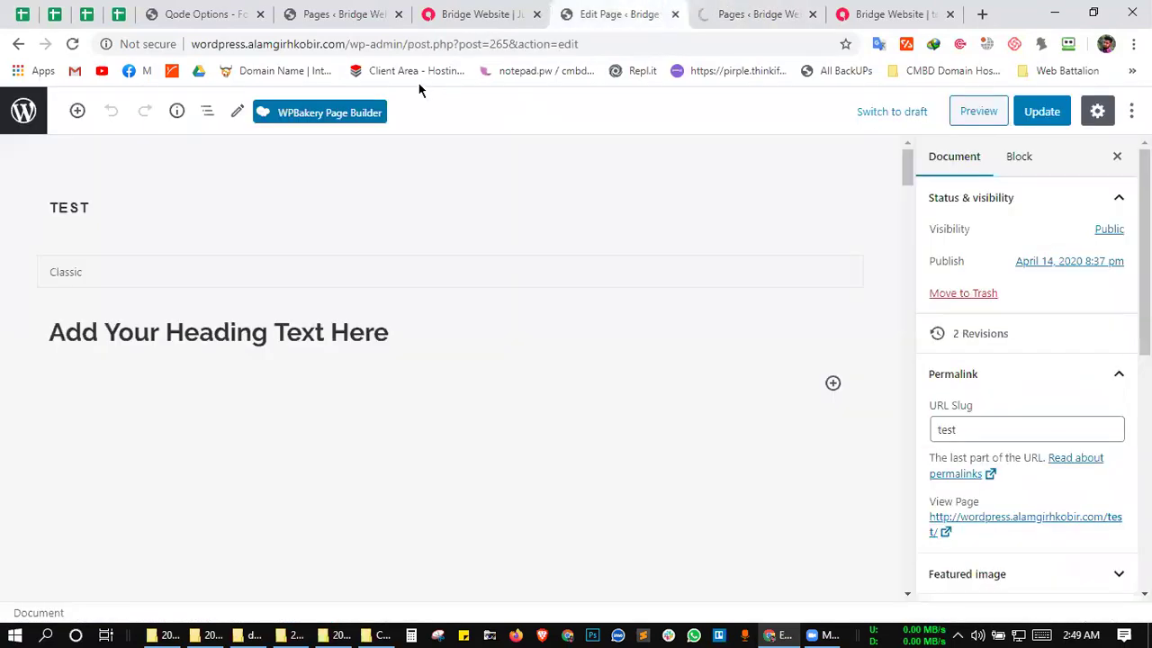
left_click(237, 116)
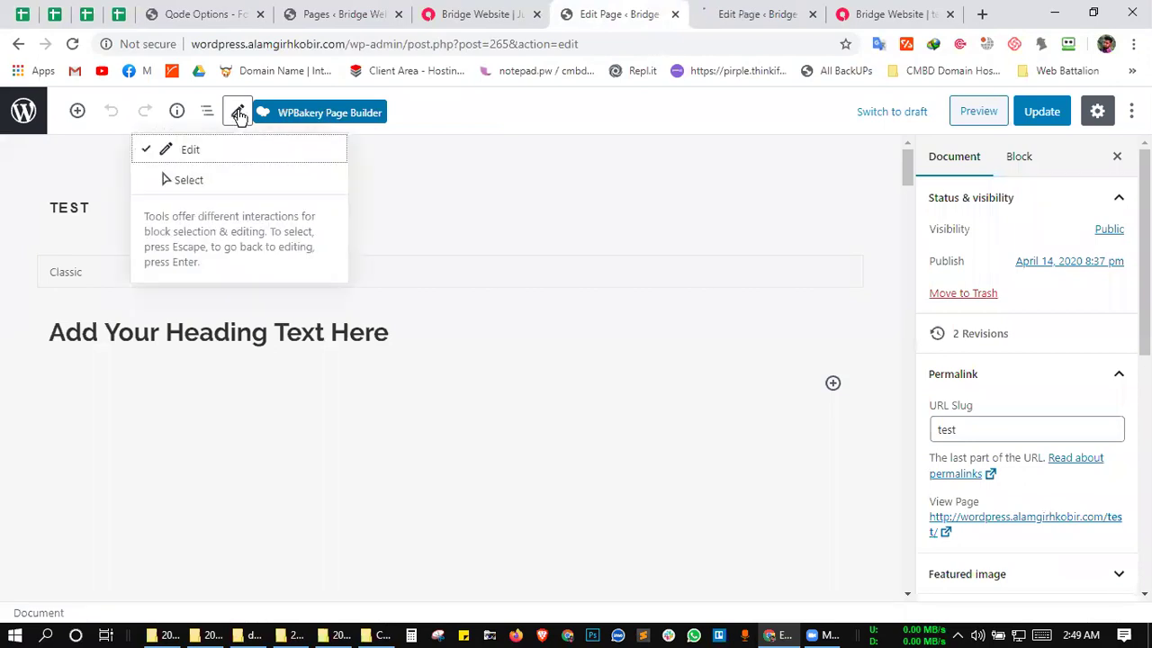
left_click(279, 180)
left_click(492, 94)
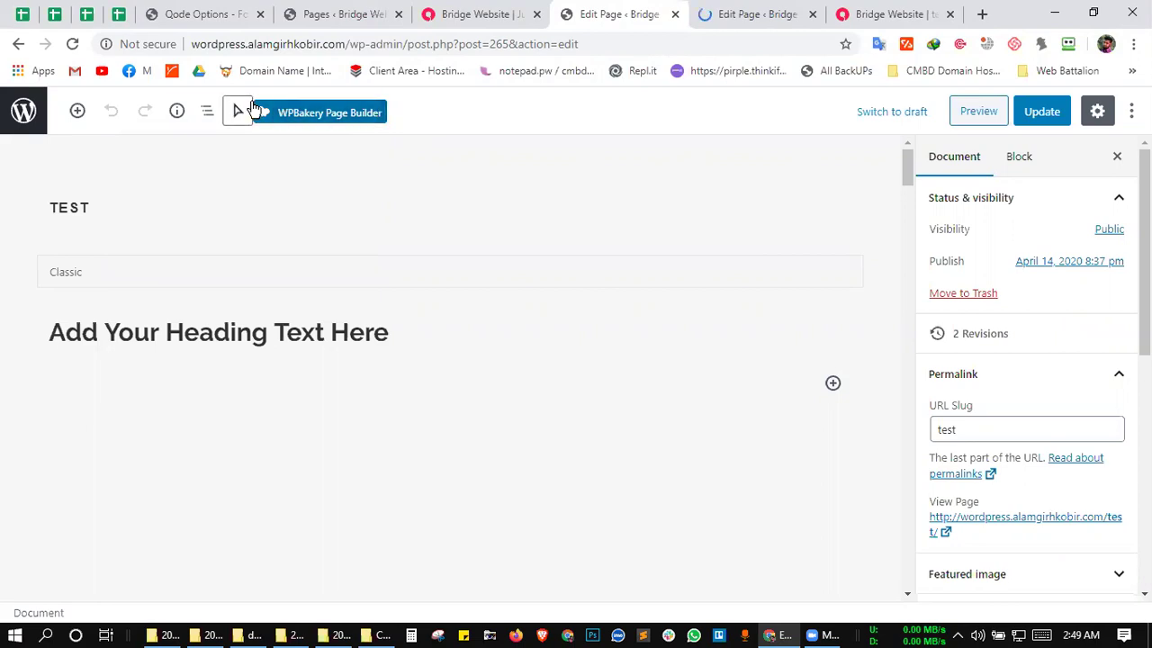
left_click(756, 15)
left_click(675, 14)
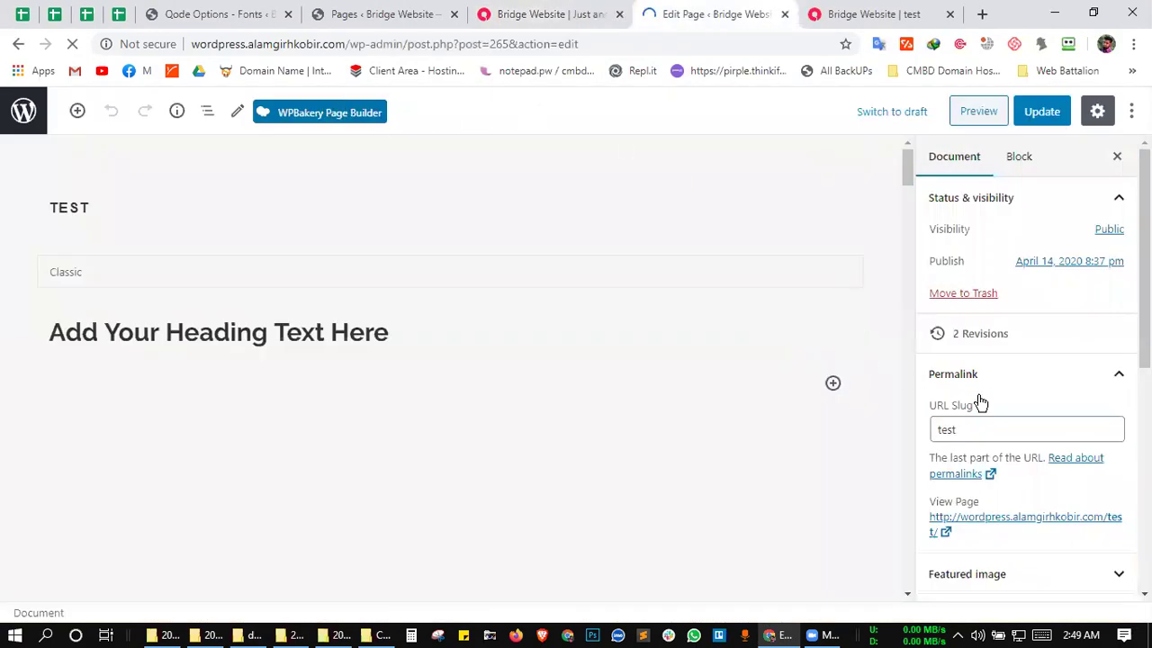
- Review the template choices in the test page's attributes without changing the template, and return to the site's Home page
scroll(1026, 454, "down", 3)
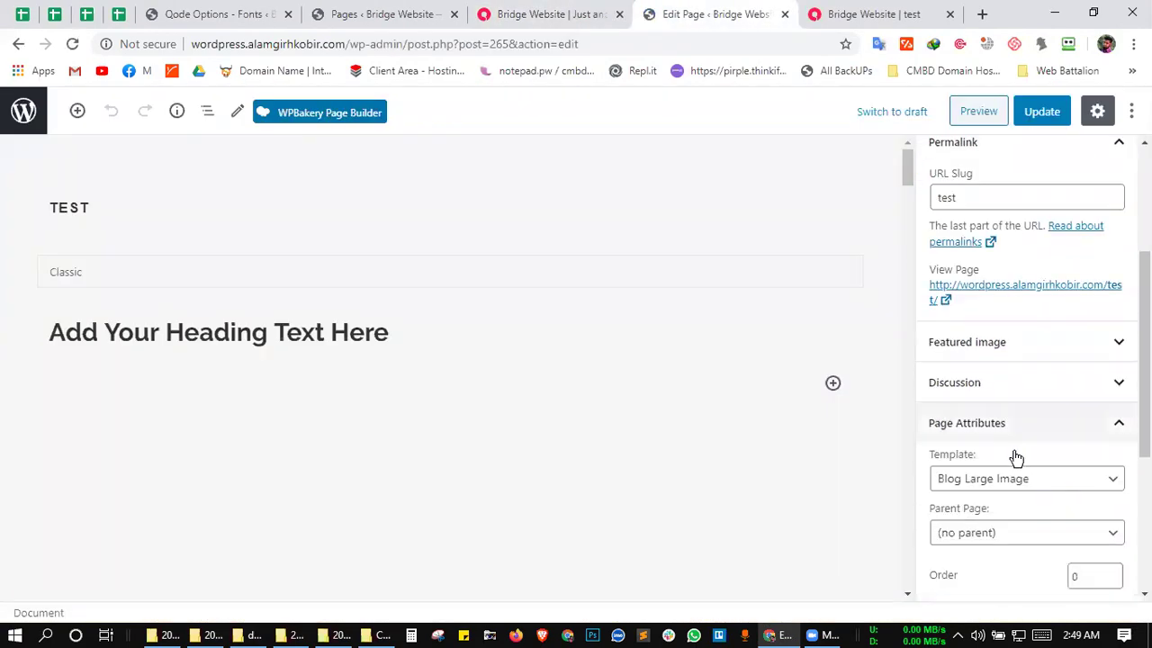
left_click(1011, 483)
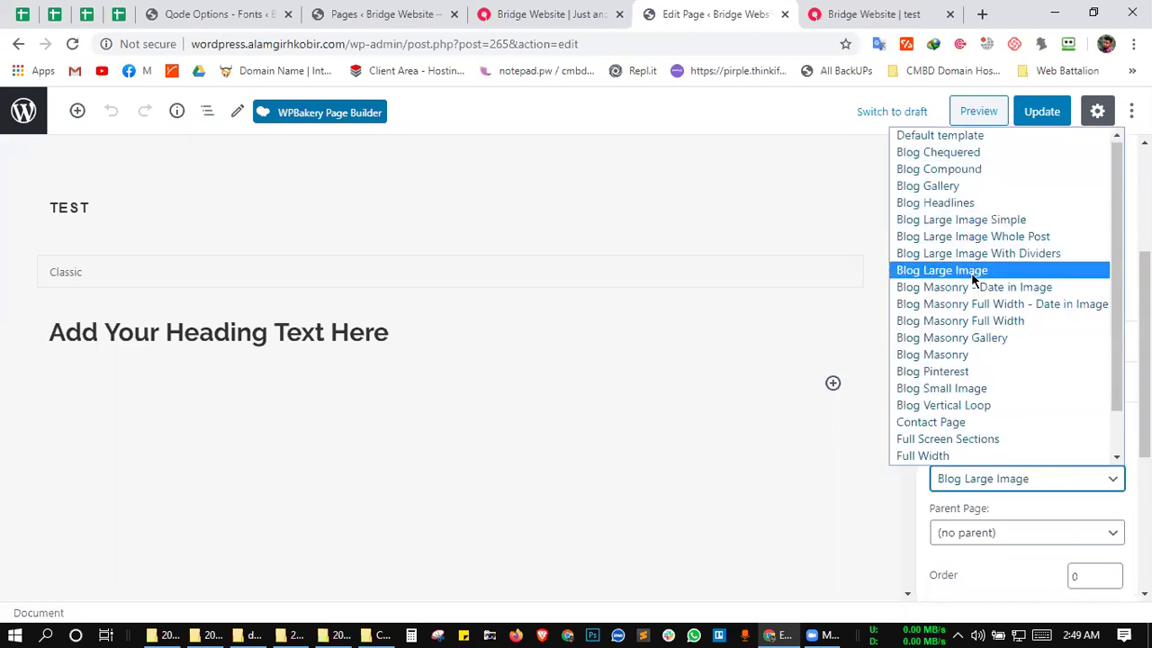
scroll(972, 272, "down", 1)
scroll(971, 272, "up", 1)
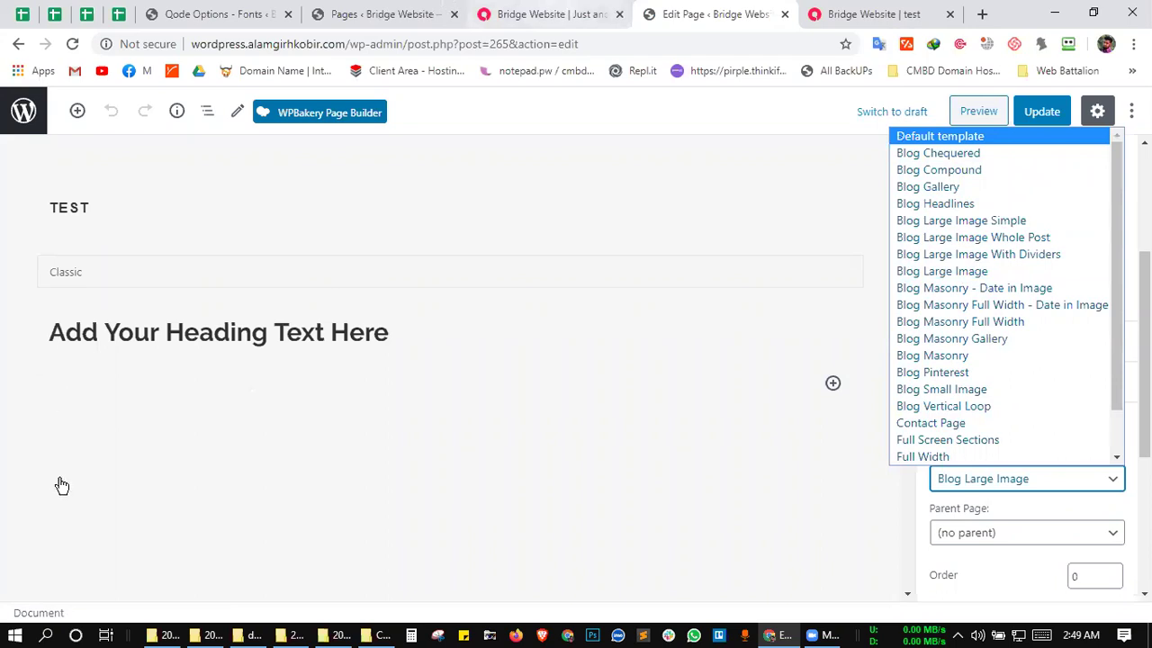
key("ctrl+shift+Tab")
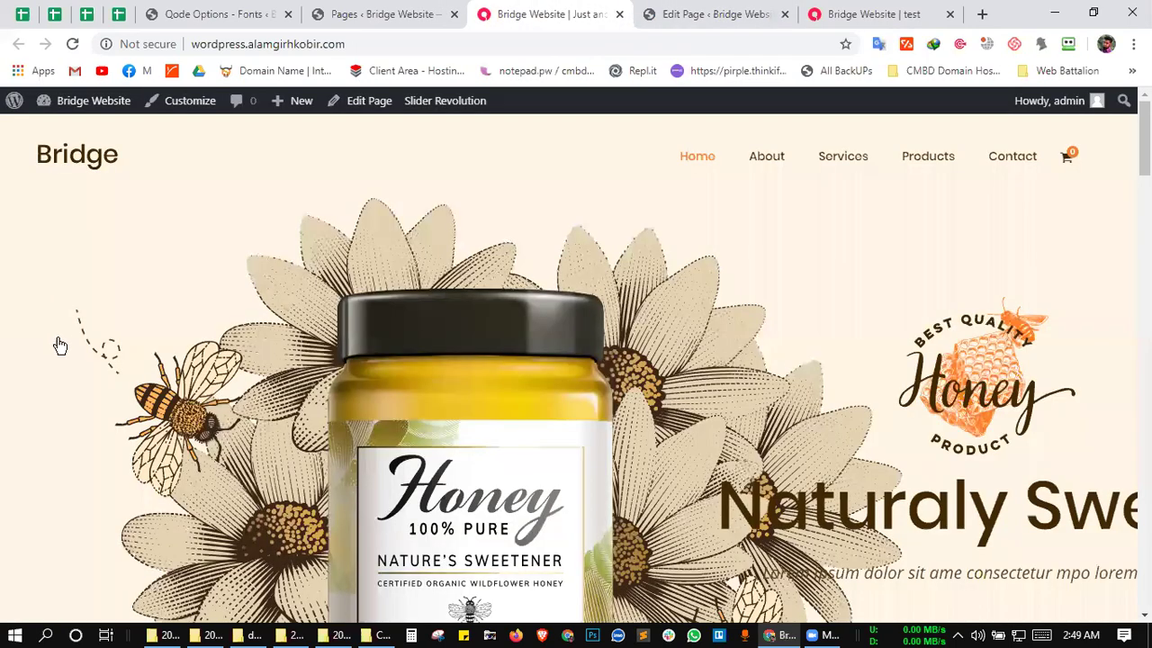
- Switch to the WordPress admin pages list and open the Elementor settings
key("ctrl+shift+Tab")
scroll(69, 409, "down", 1)
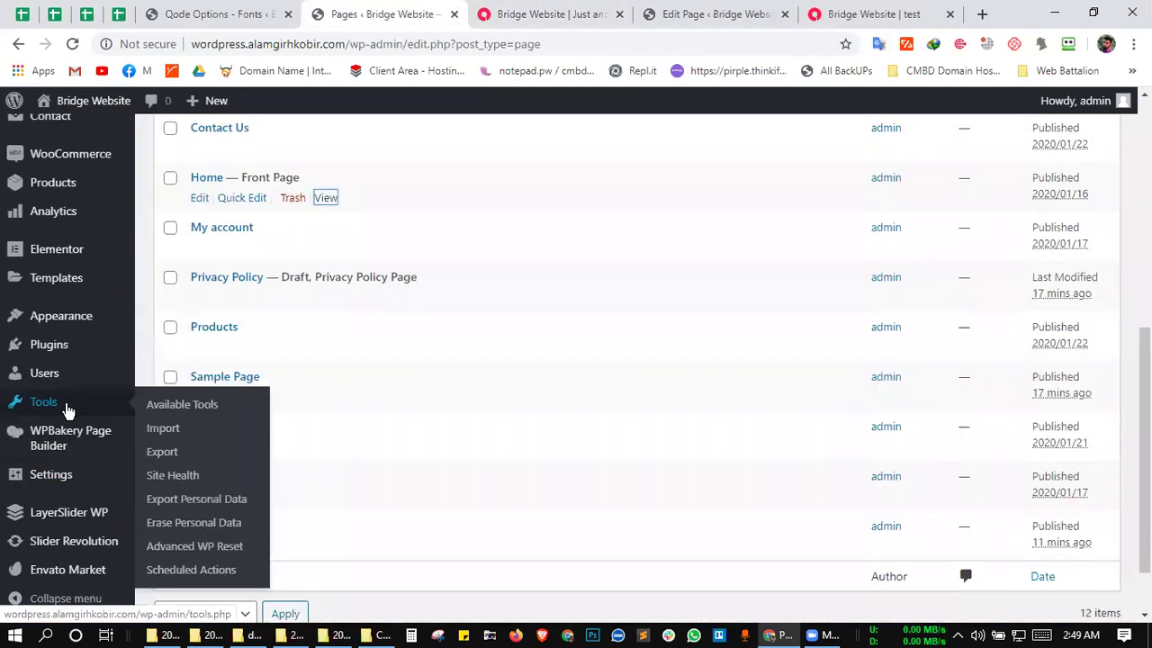
scroll(70, 387, "up", 2)
left_click(70, 376)
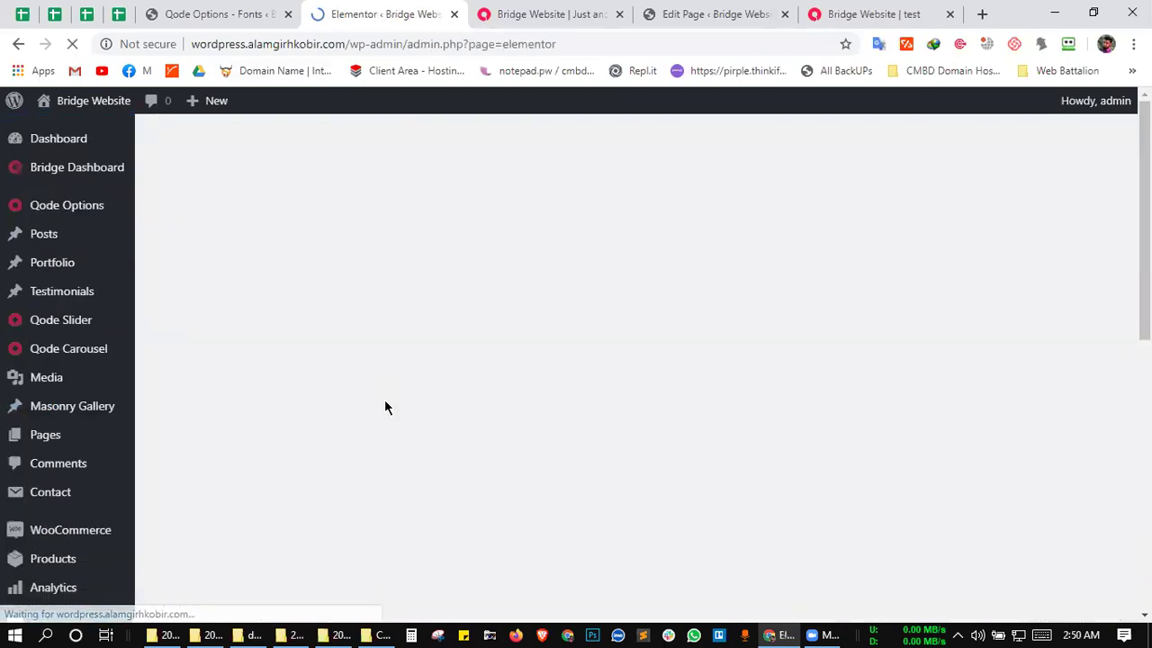
- Enable Elementor for the Posts and Pages post types, leave Portfolio disabled, and save the settings
left_click(364, 482)
left_click(364, 469)
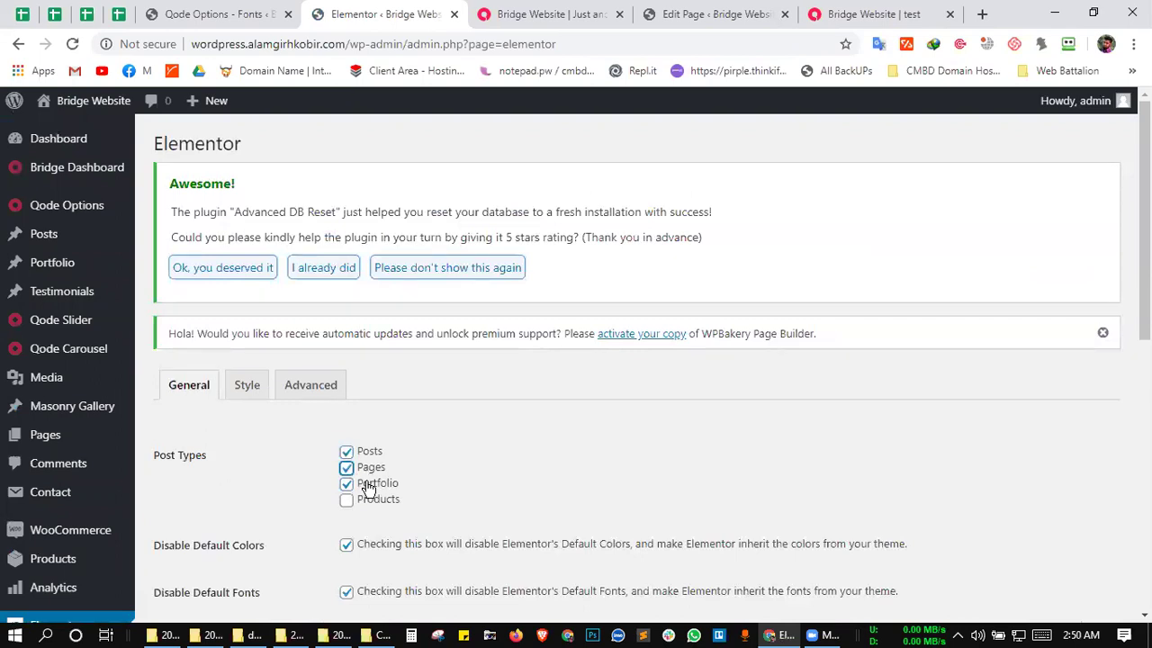
left_click(367, 486)
scroll(326, 488, "down", 1)
scroll(245, 441, "down", 5)
left_click(209, 225)
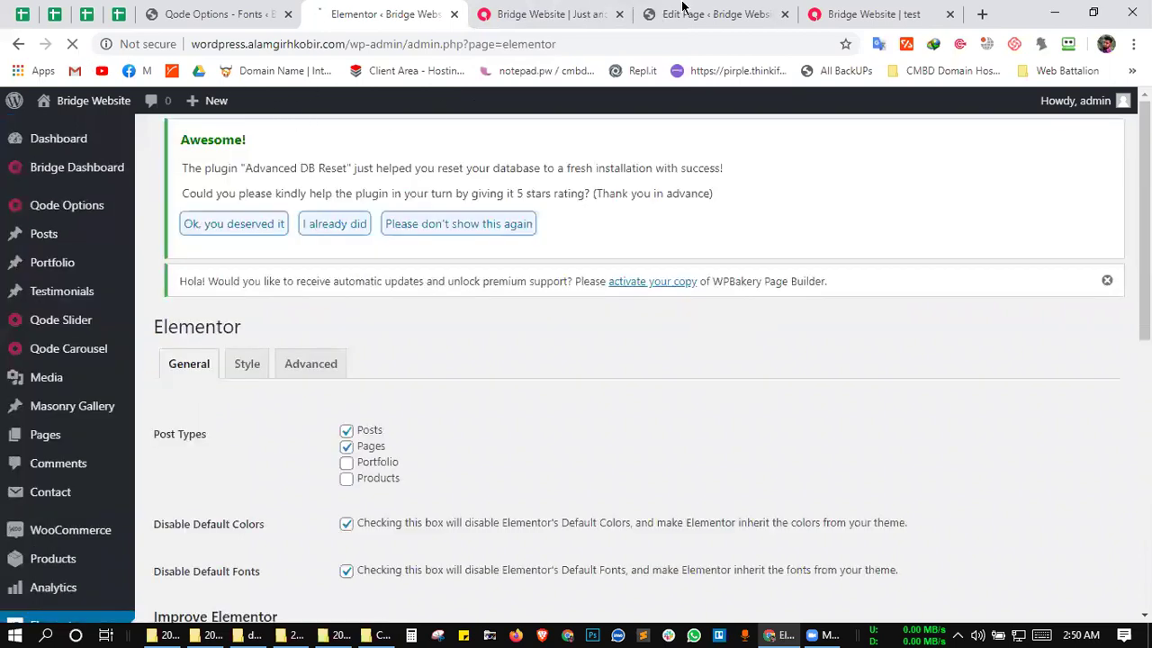
- Close the live view of the test page and open that page for editing with Elementor
key("ctrl+Tab")
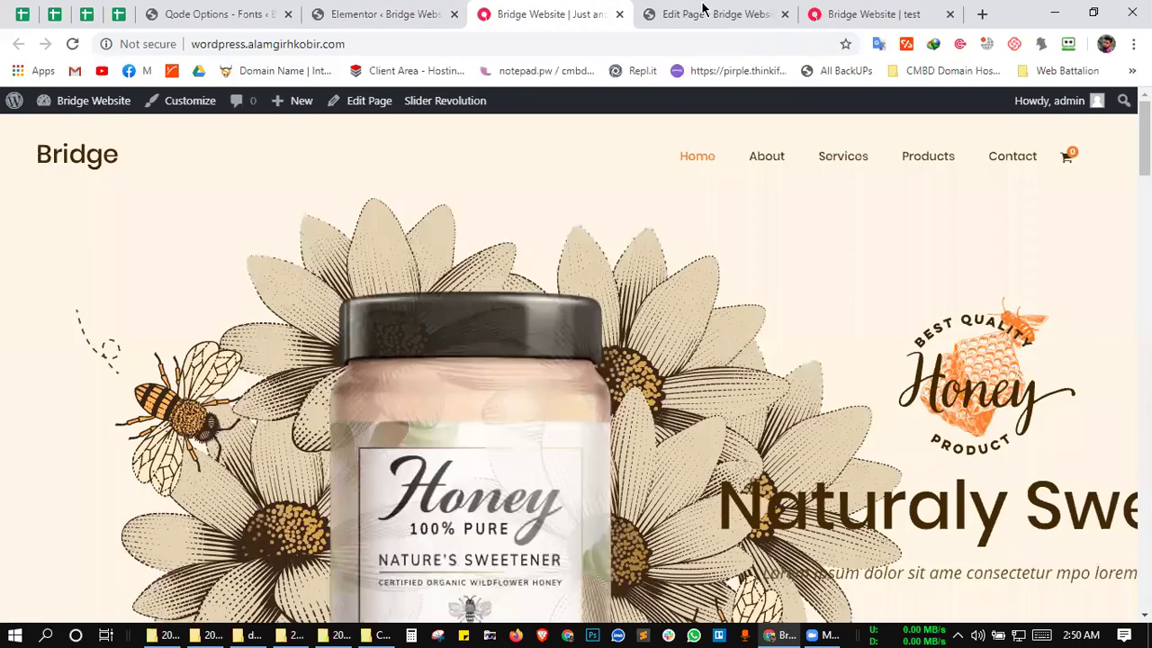
left_click(951, 15)
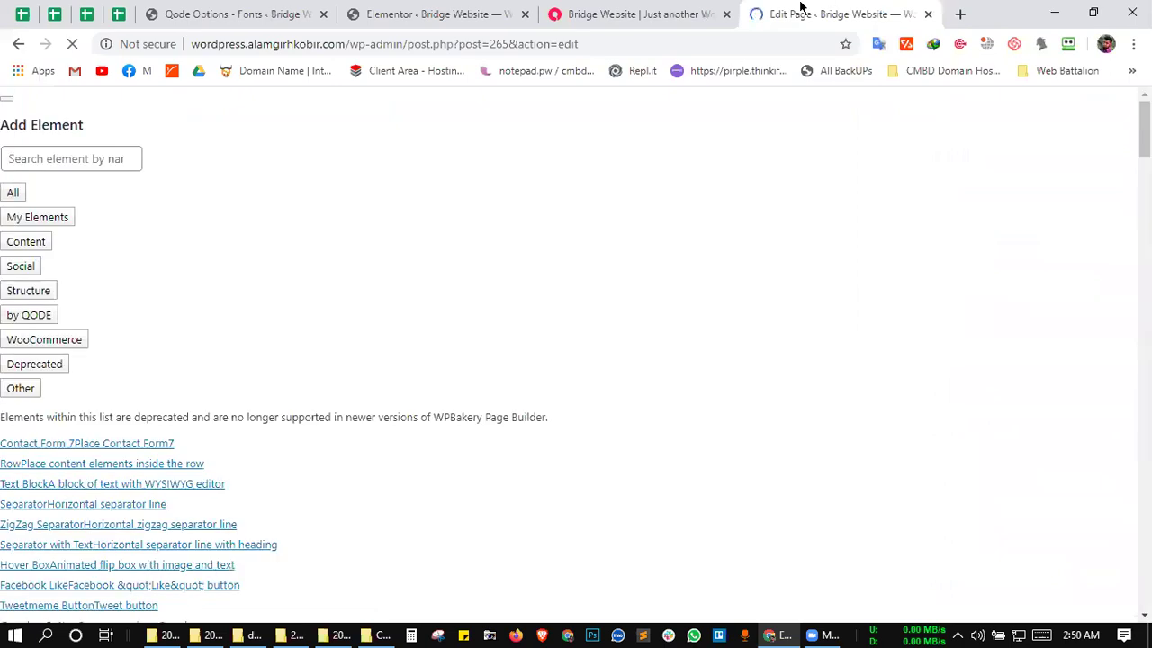
left_click(687, 12)
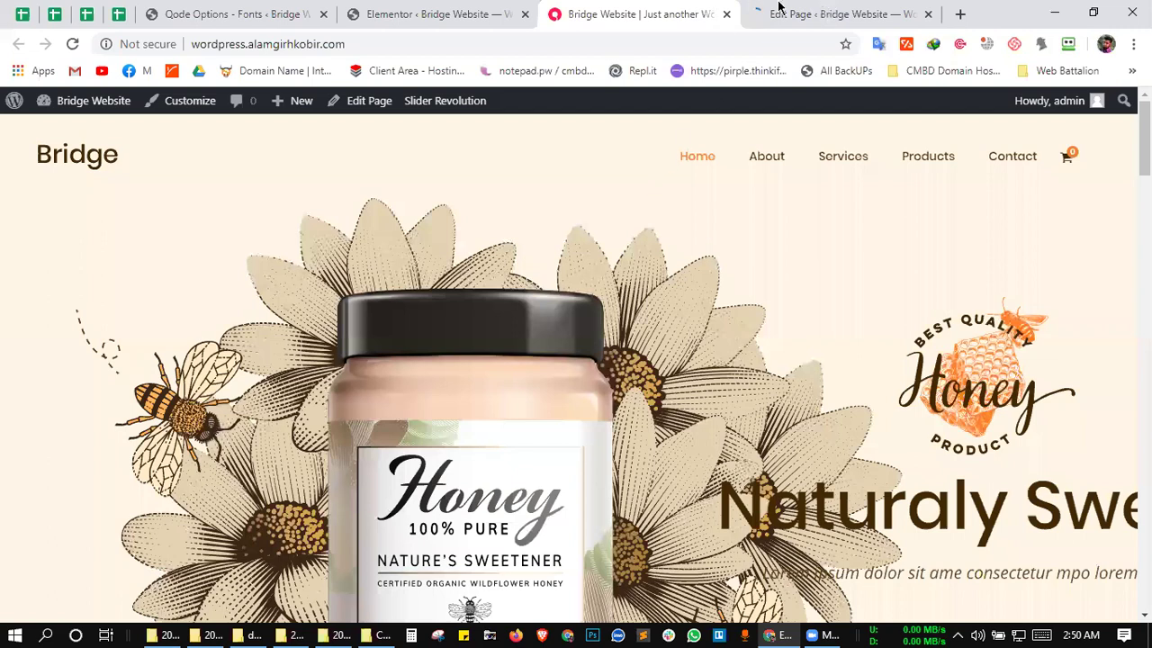
key("ctrl+Tab")
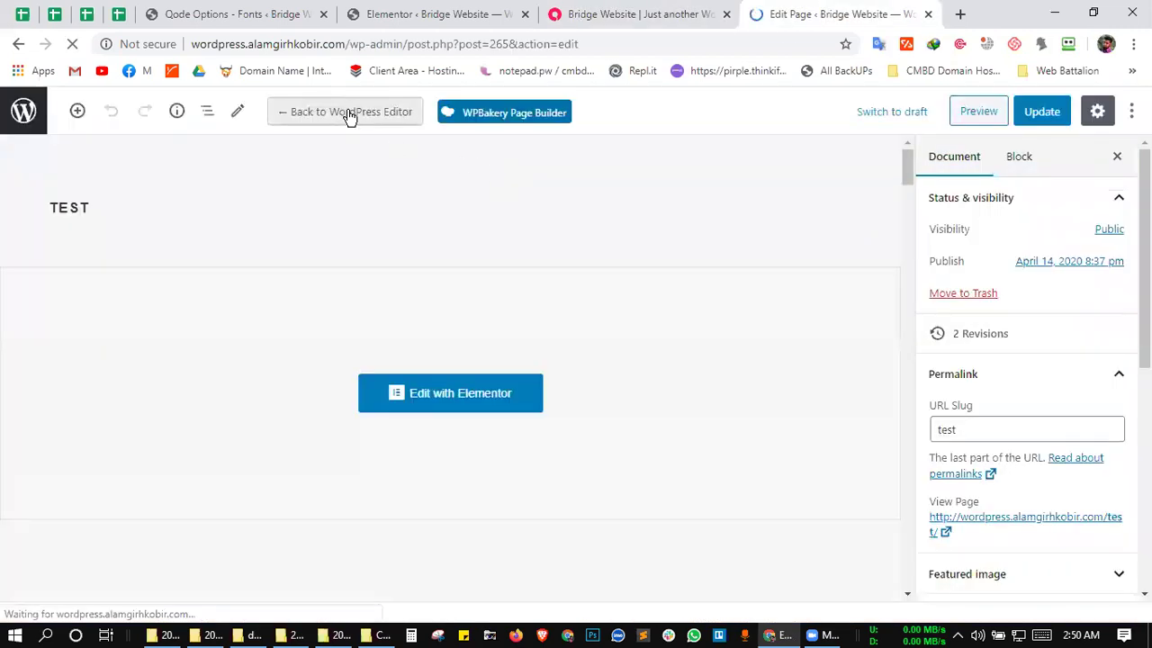
left_click(435, 390)
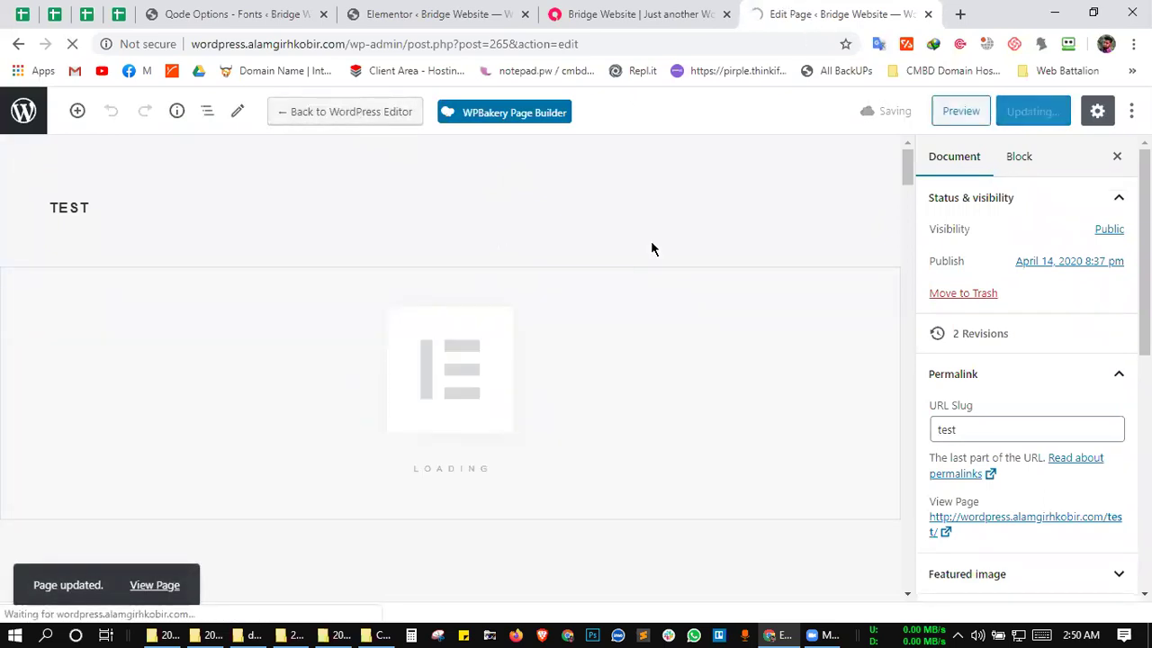
- Review the enabled post types and the default color and font options in the Elementor settings
left_click(379, 7)
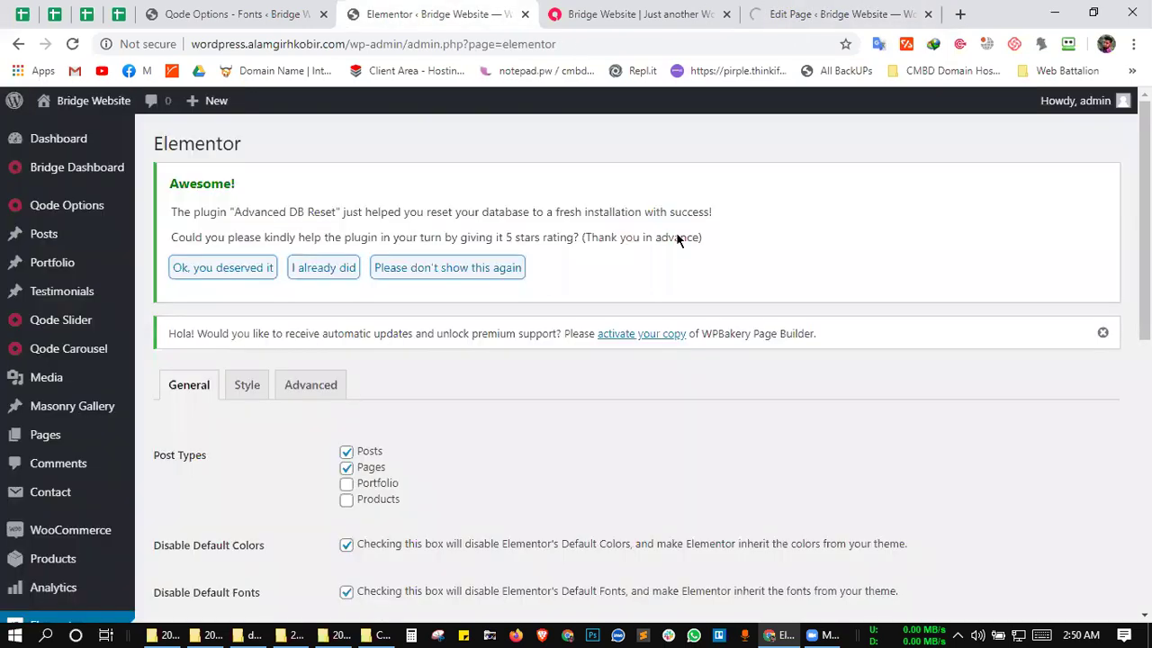
scroll(576, 270, "down", 1)
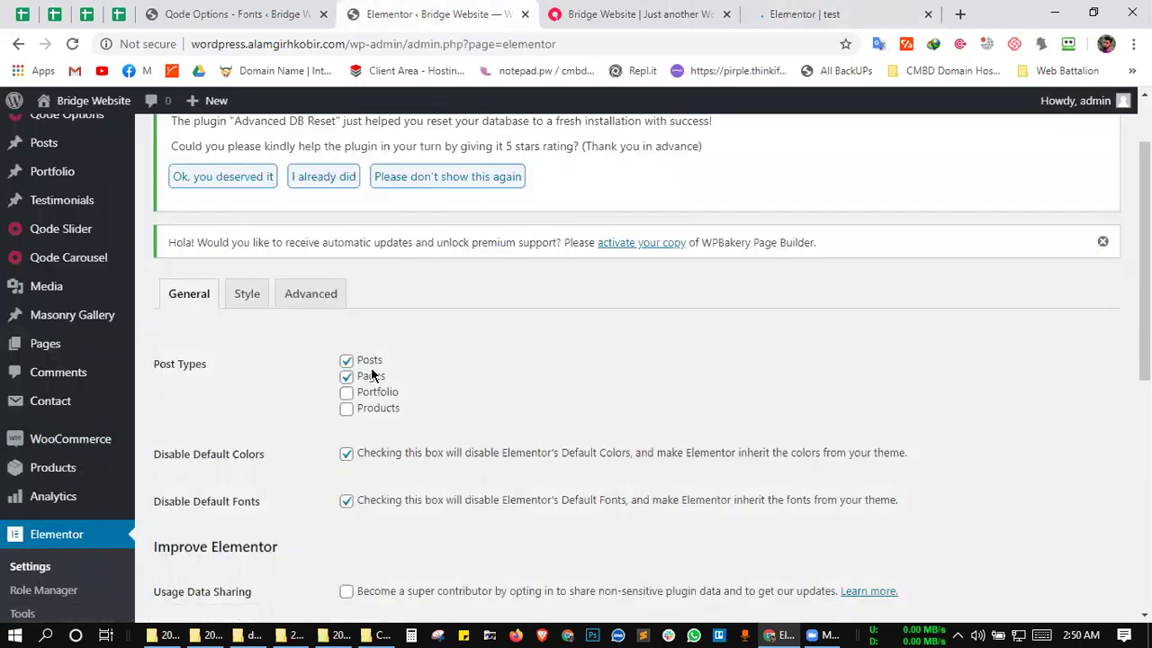
scroll(416, 369, "down", 2)
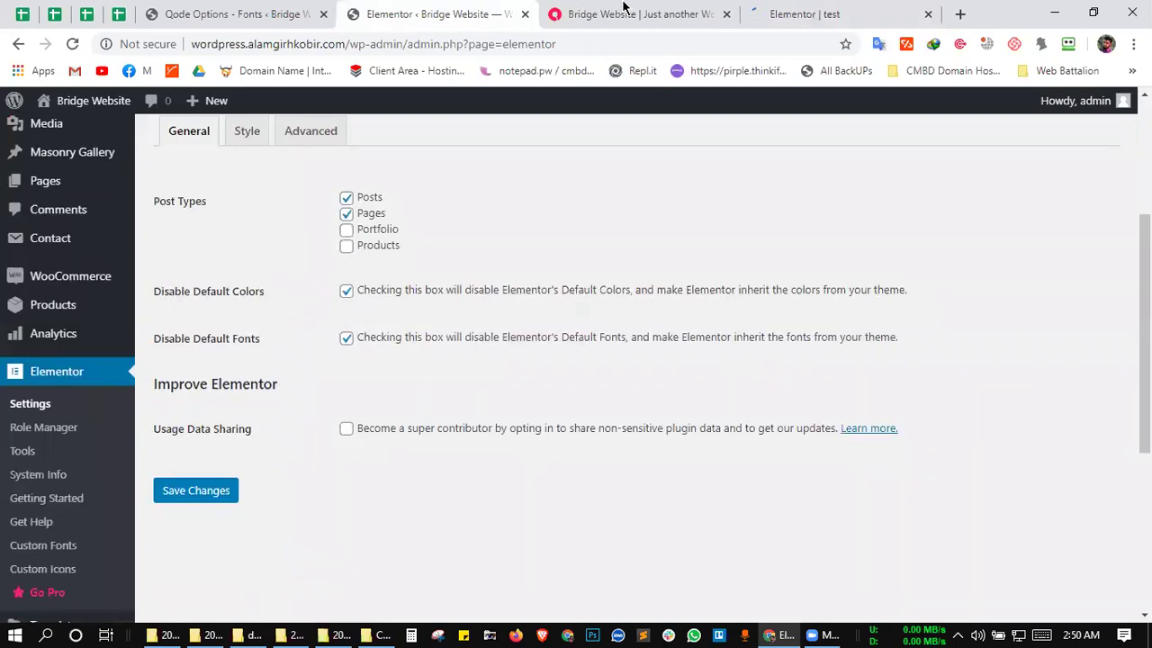
left_click(784, 11)
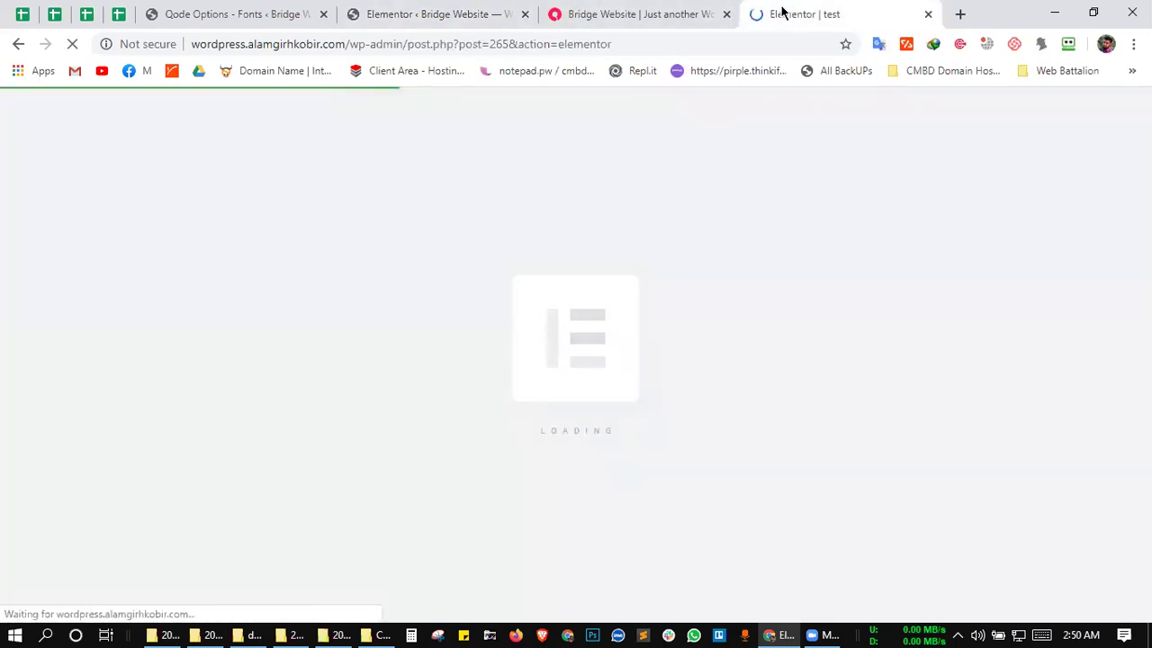
left_click(378, 13)
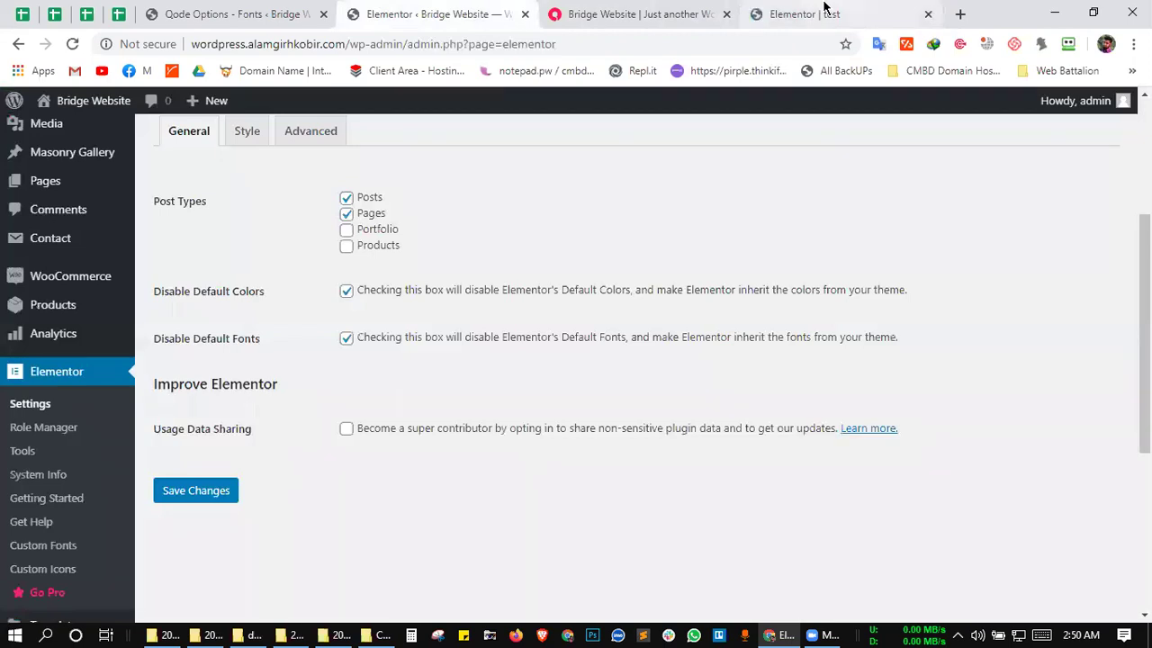
- Open the heading widget's settings on the test page to check its HTML tag
left_click(801, 14)
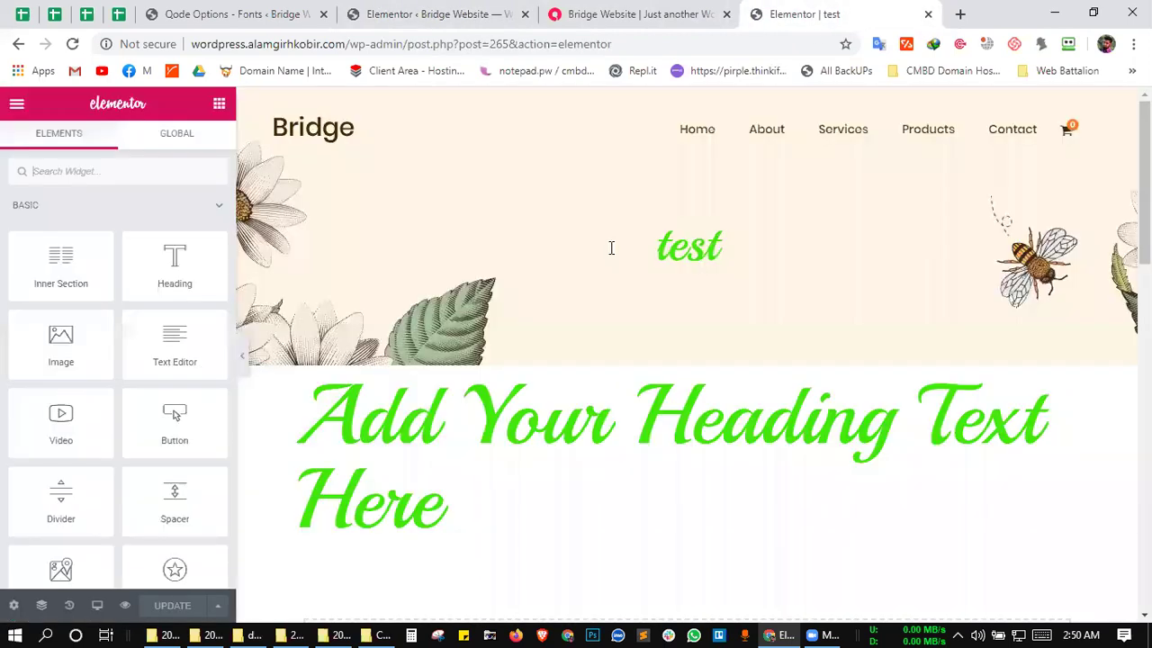
scroll(725, 281, "down", 3)
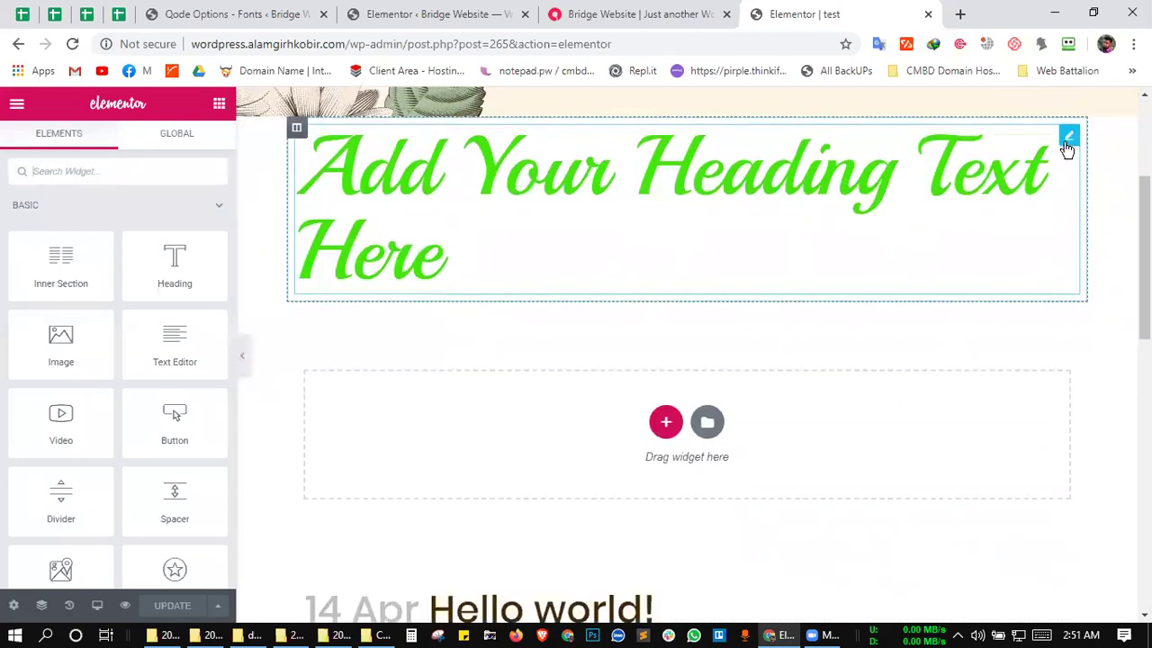
left_click(608, 250)
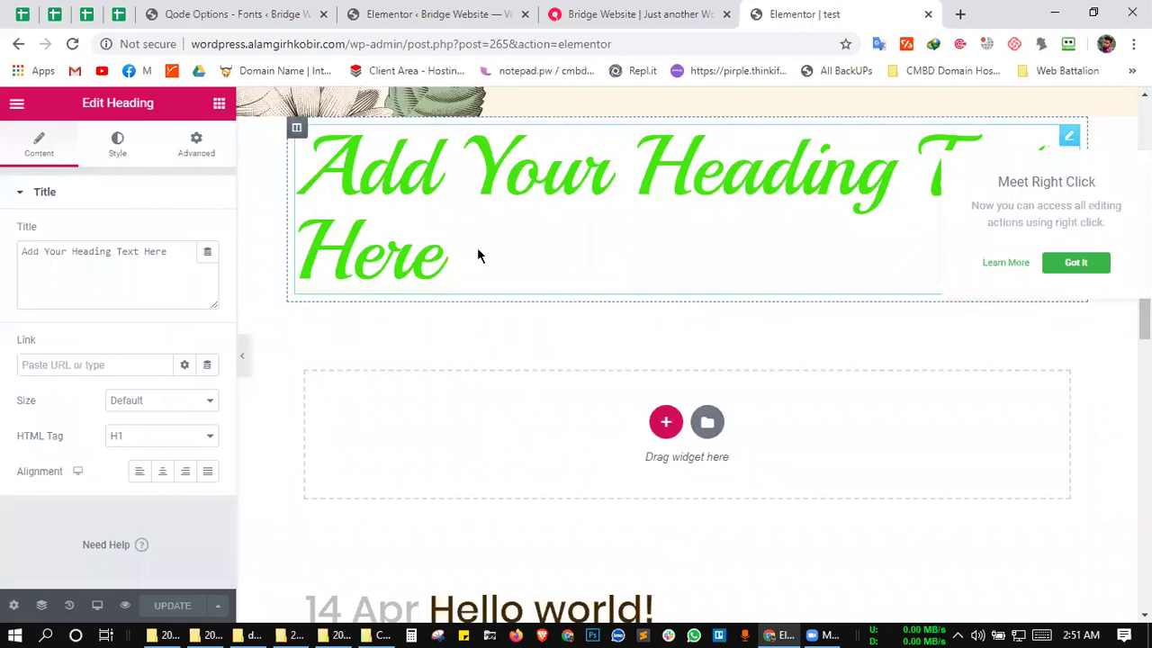
- Set the H2 text color to red (#fc0c0c) in the Qode font options
key("ctrl+2")
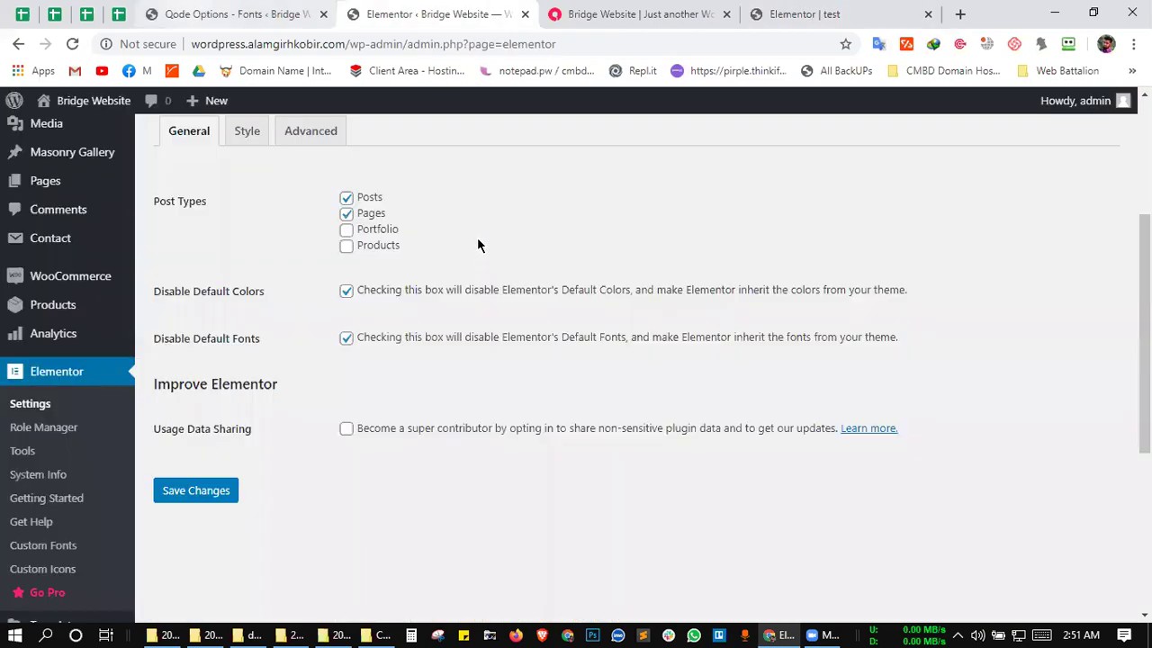
key("ctrl+1")
scroll(483, 243, "up", 7)
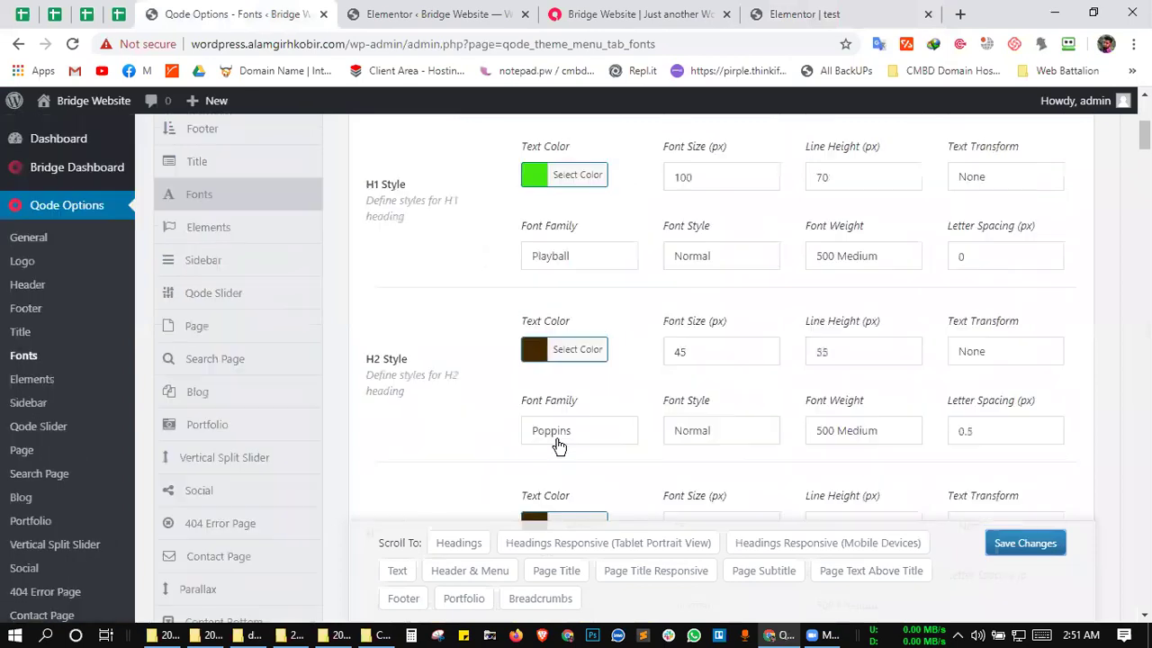
scroll(558, 446, "up", 1)
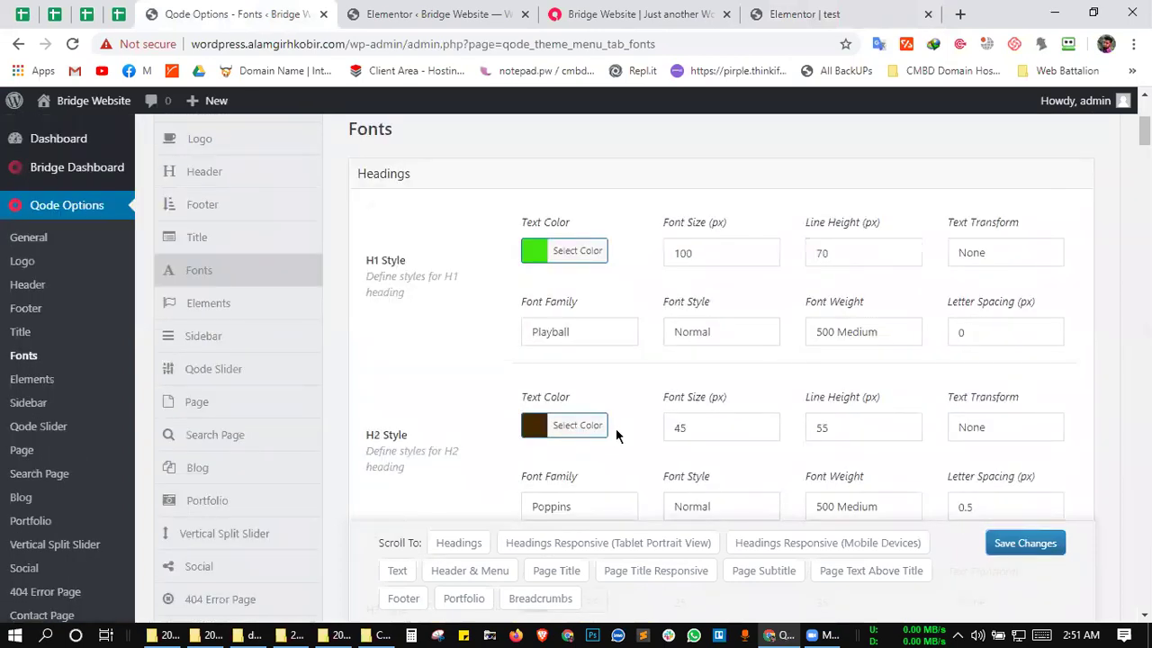
left_click(581, 425)
left_click_drag(561, 473, 514, 435)
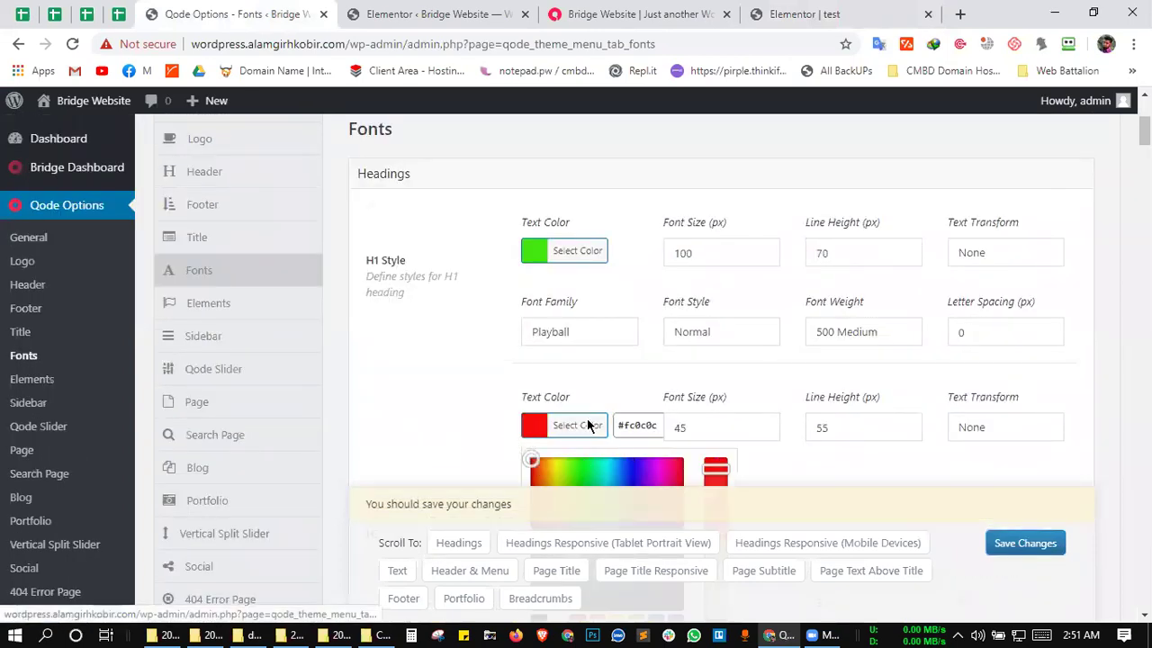
left_click(732, 417)
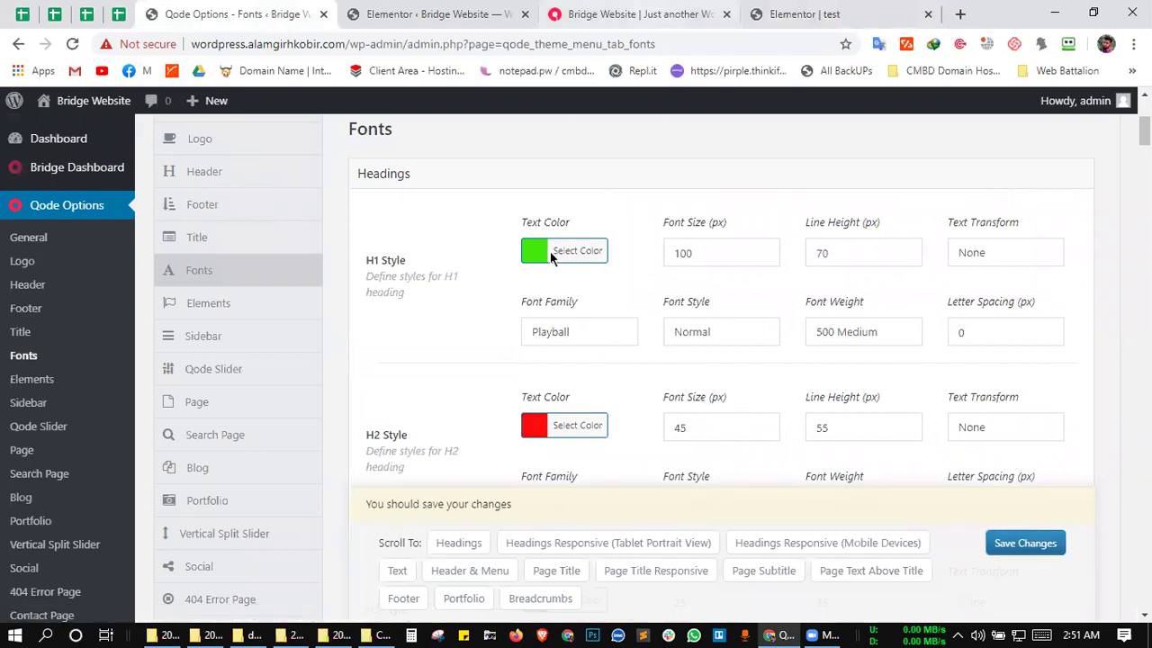
- Set the H2 font family to Prosto One and save the font options
scroll(545, 274, "down", 2)
scroll(612, 286, "down", 1)
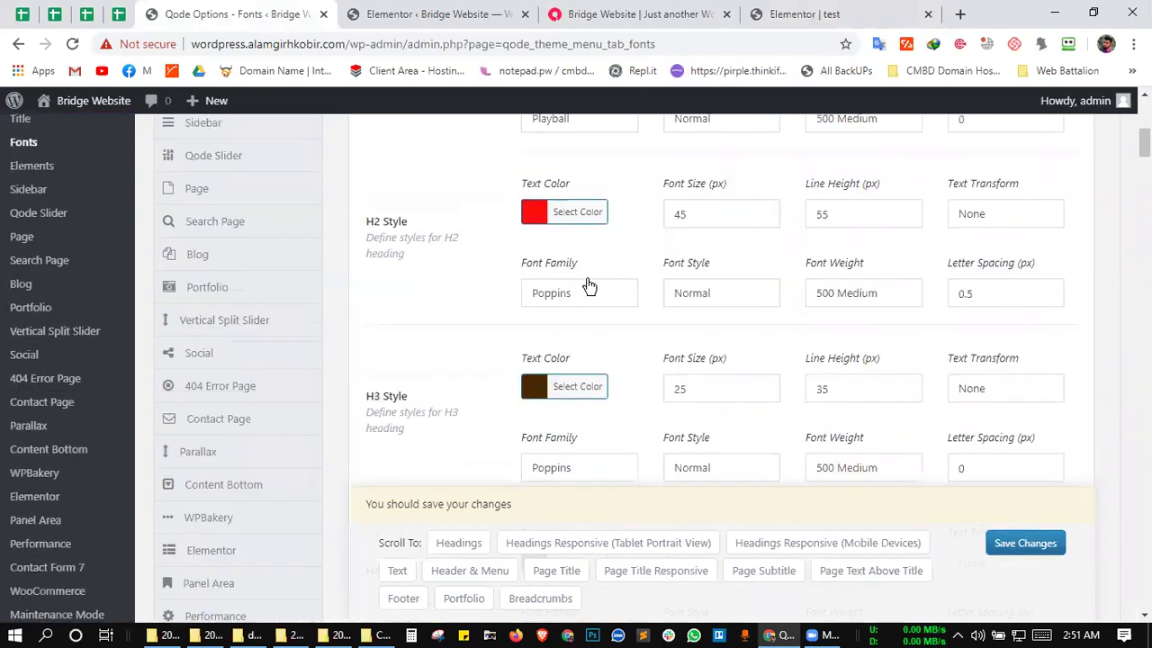
left_click(585, 284)
scroll(567, 450, "down", 5)
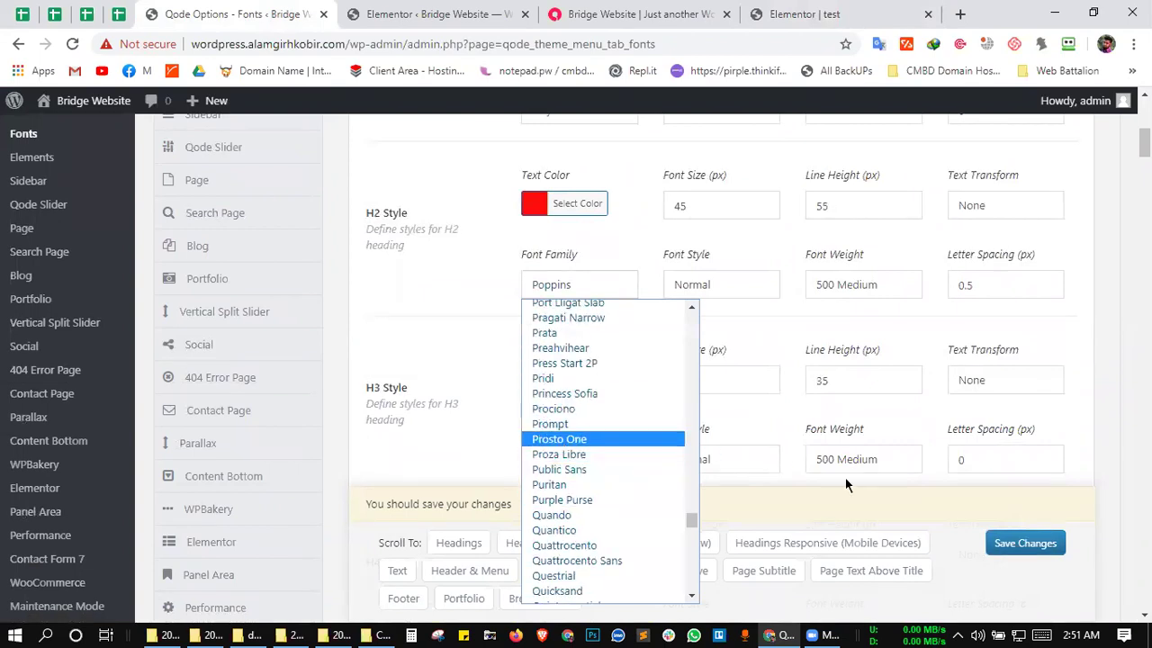
key("Return")
key("ctrl+s")
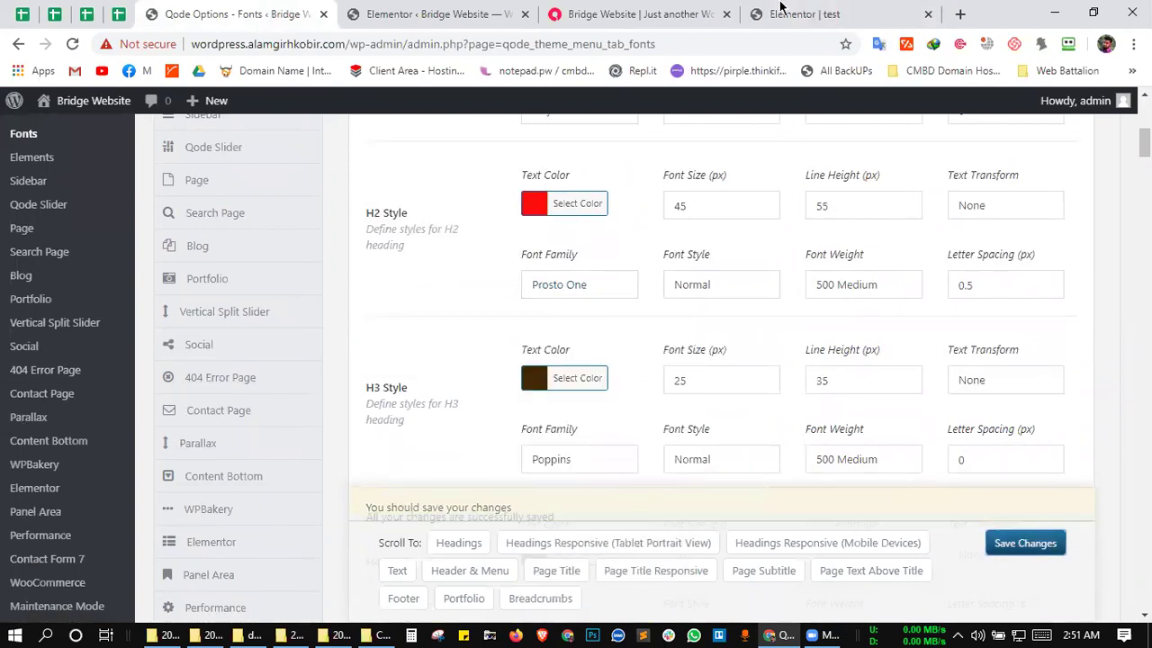
- Change the heading widget's HTML tag to H2 in Elementor on the test page and update the page
key("ctrl+9")
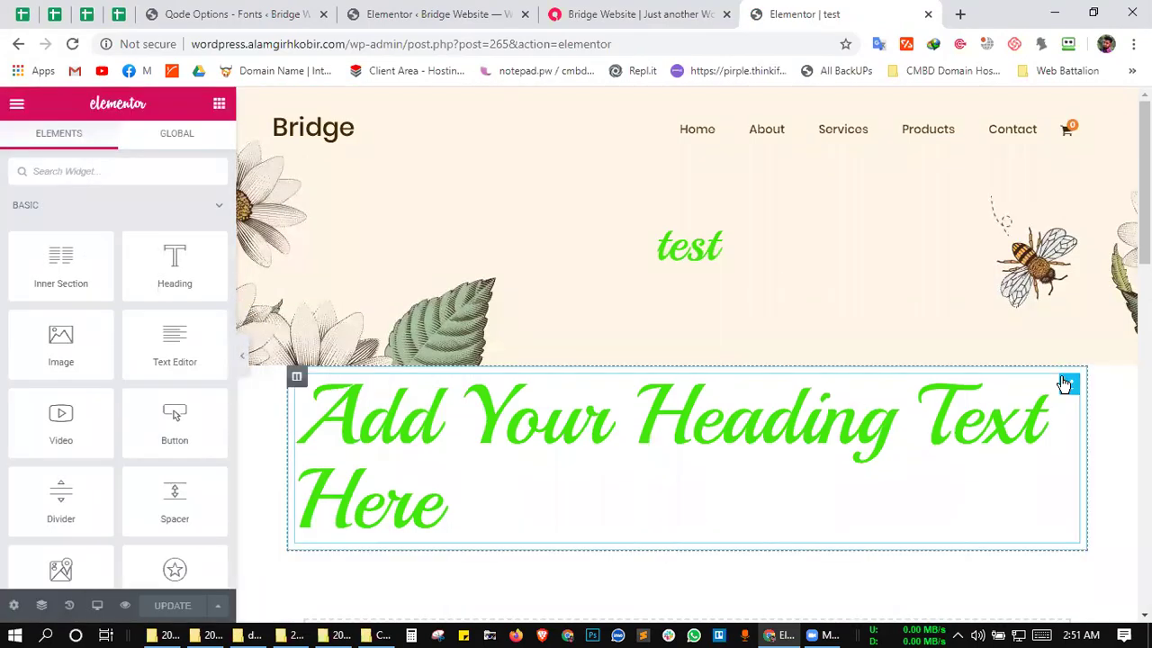
left_click(1065, 385)
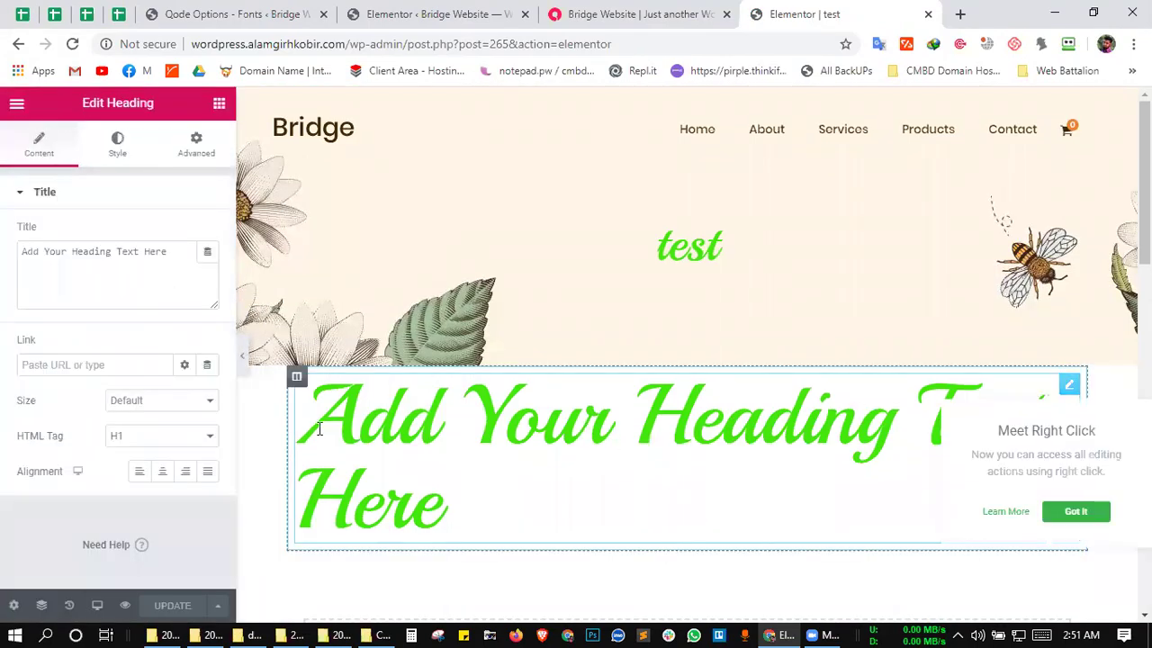
left_click(184, 437)
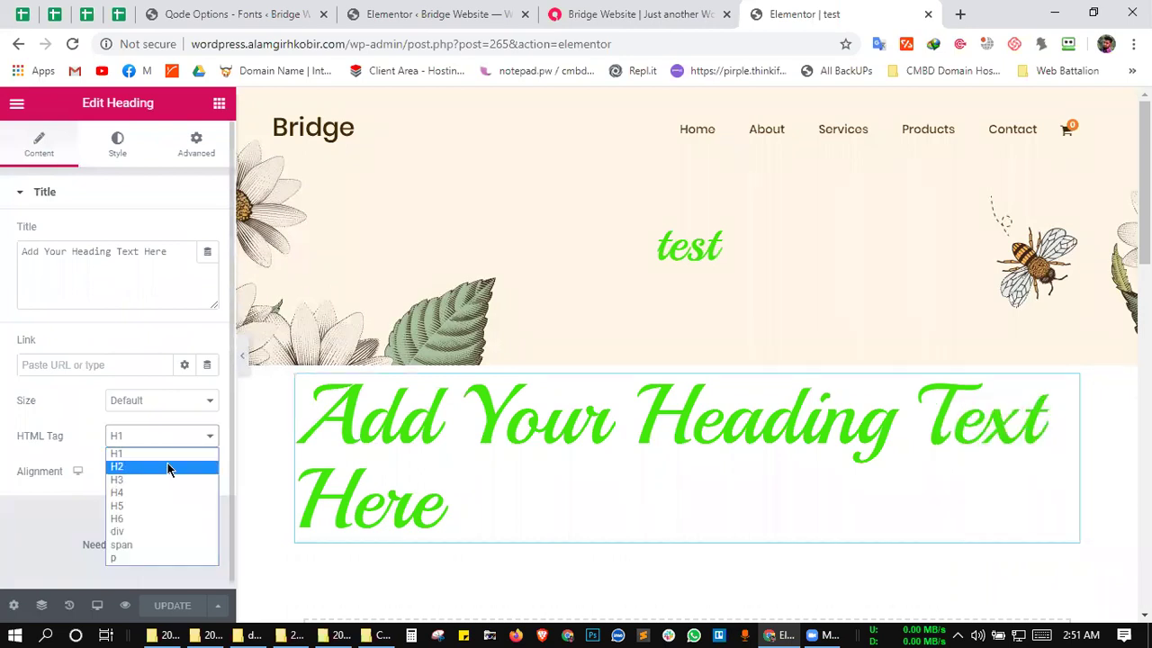
left_click(168, 467)
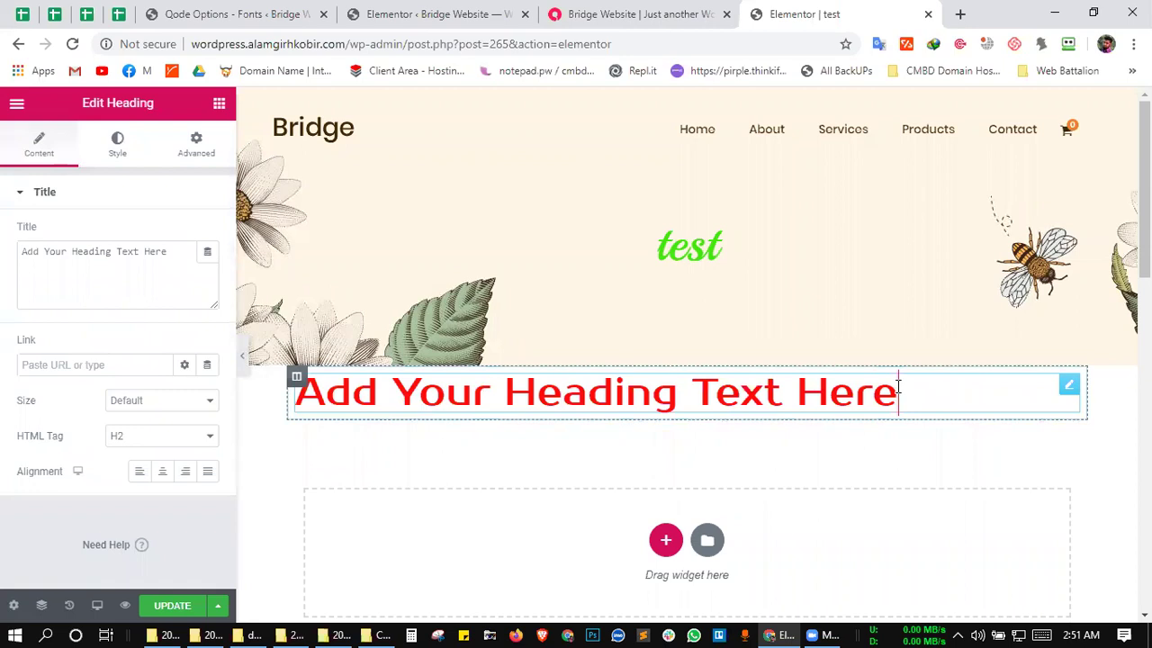
left_click_drag(882, 387, 290, 358)
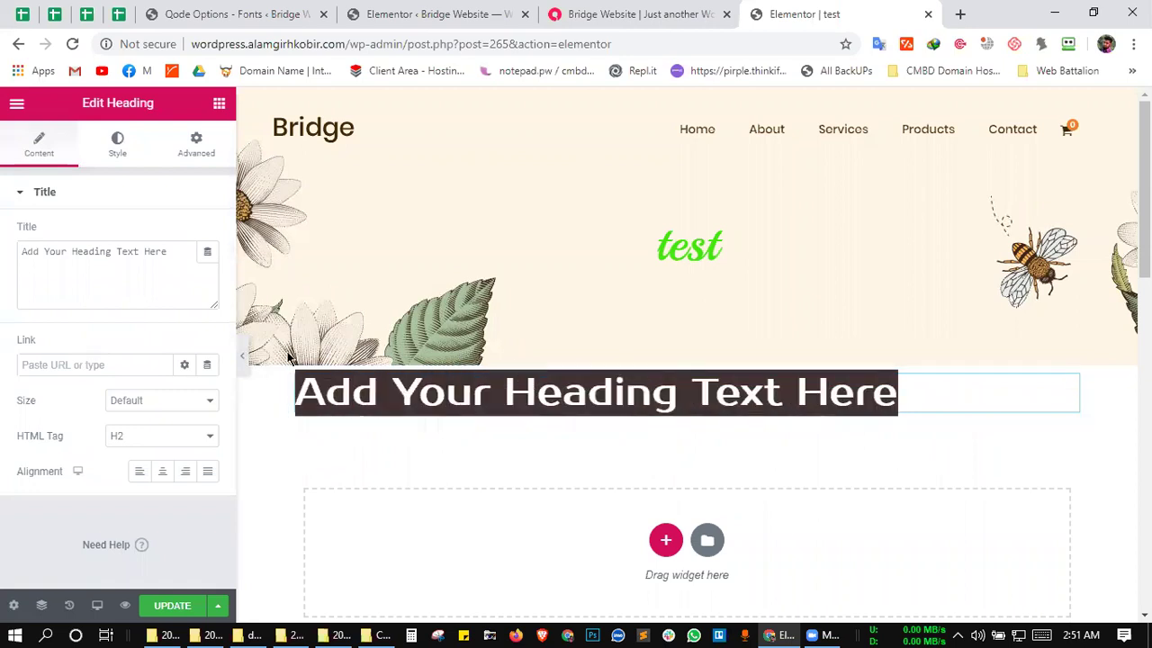
left_click(337, 395)
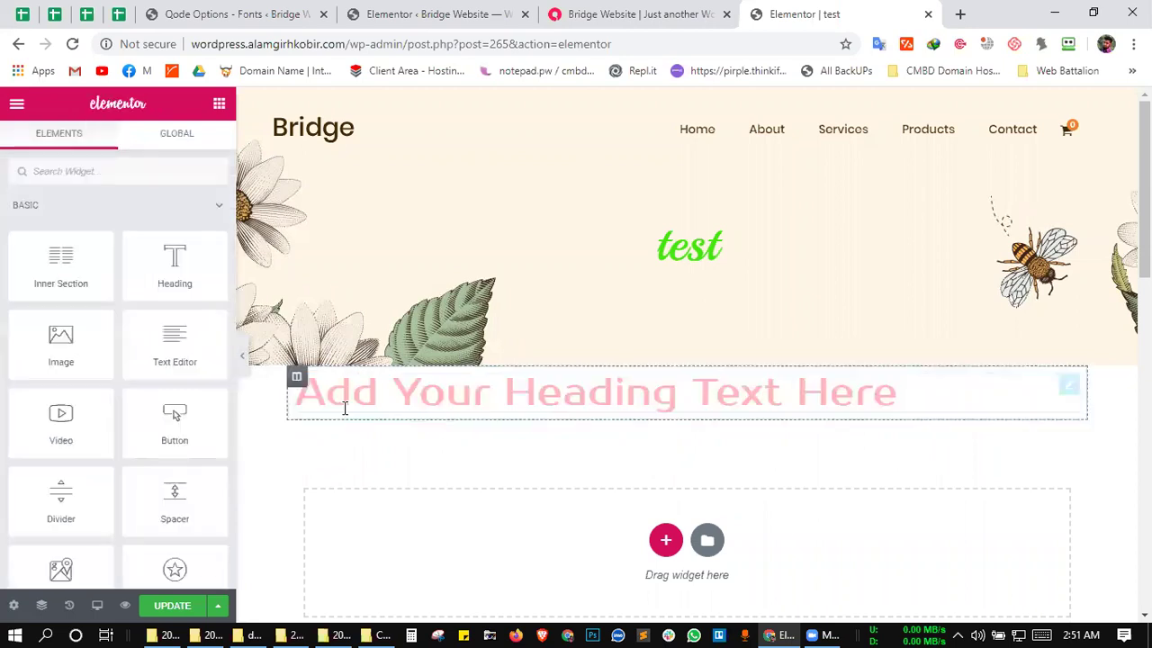
left_click(171, 612)
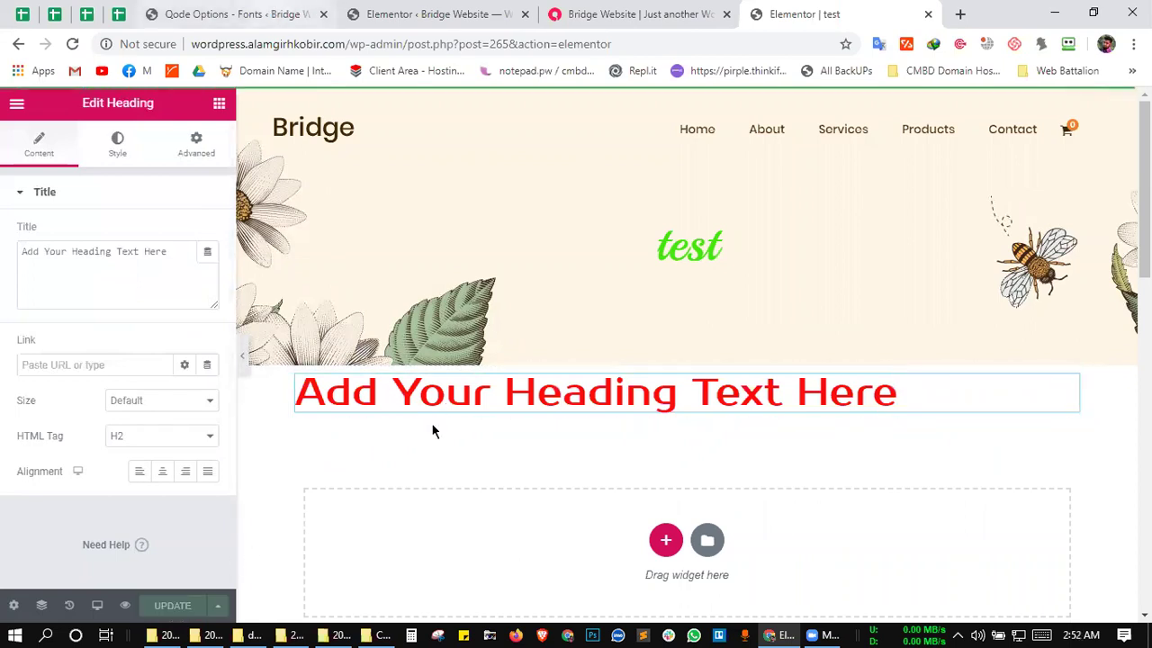
- Review the H2 through H6 heading styles in the Qode font options
key("ctrl+5")
scroll(444, 421, "down", 7)
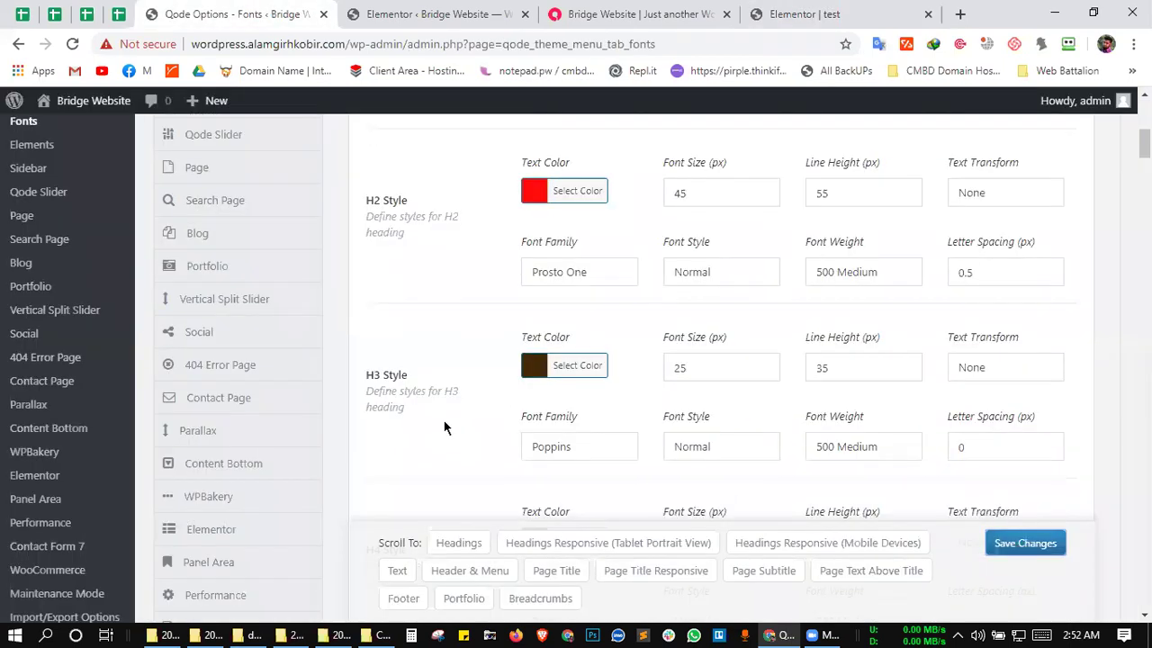
scroll(441, 434, "up", 4)
scroll(442, 434, "up", 2)
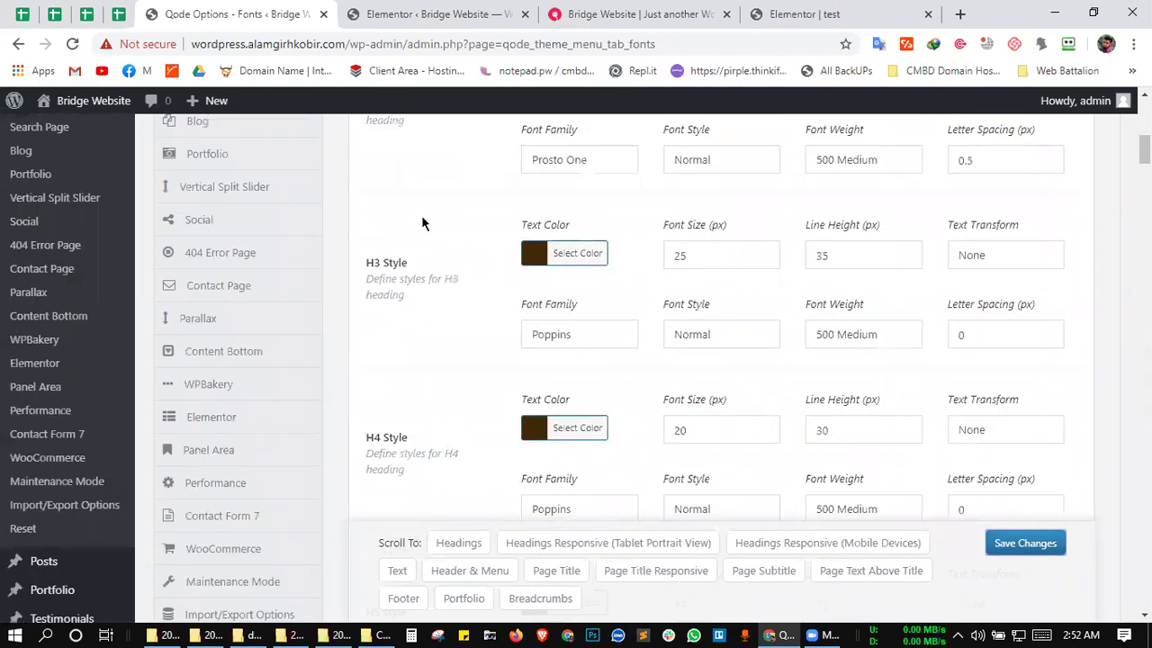
scroll(425, 396, "down", 1)
scroll(424, 470, "down", 6)
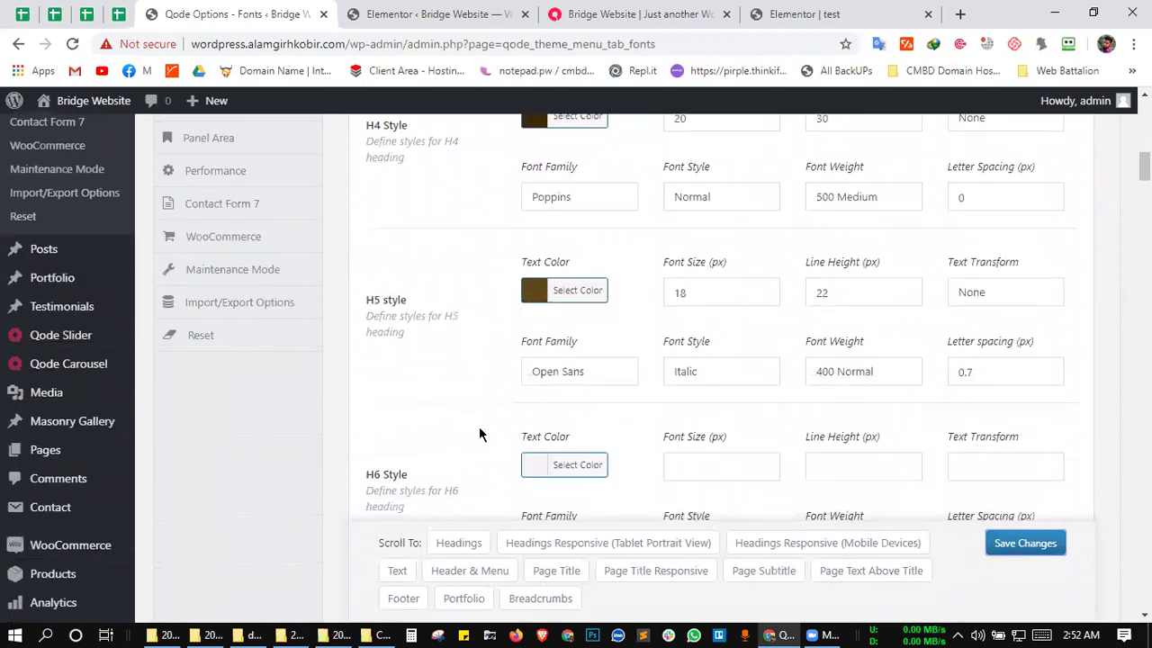
- Examine the responsive heading settings for tablet portrait view and mobile devices in the Qode font options
scroll(464, 486, "down", 2)
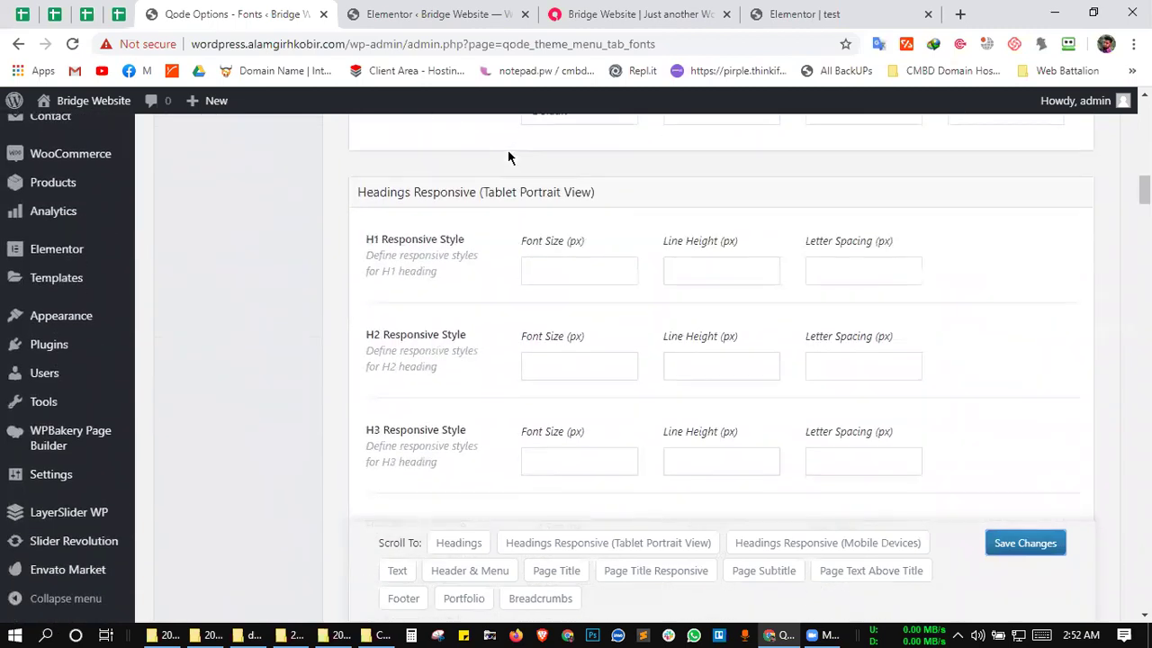
scroll(666, 270, "up", 3)
key("ctrl+9")
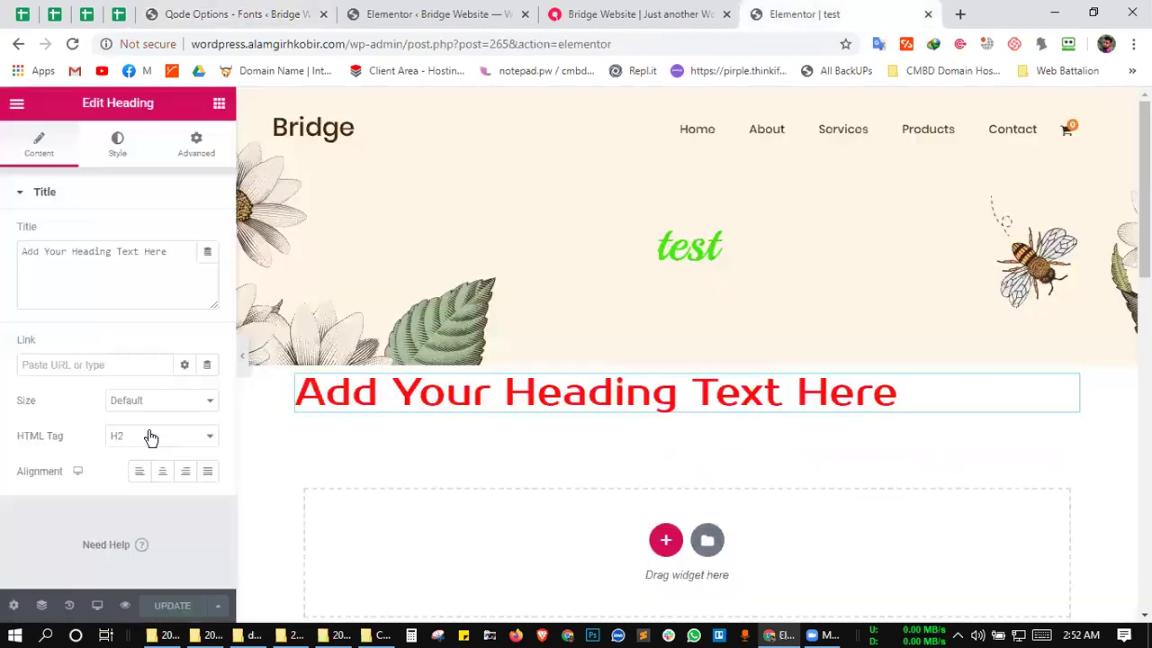
left_click(152, 438)
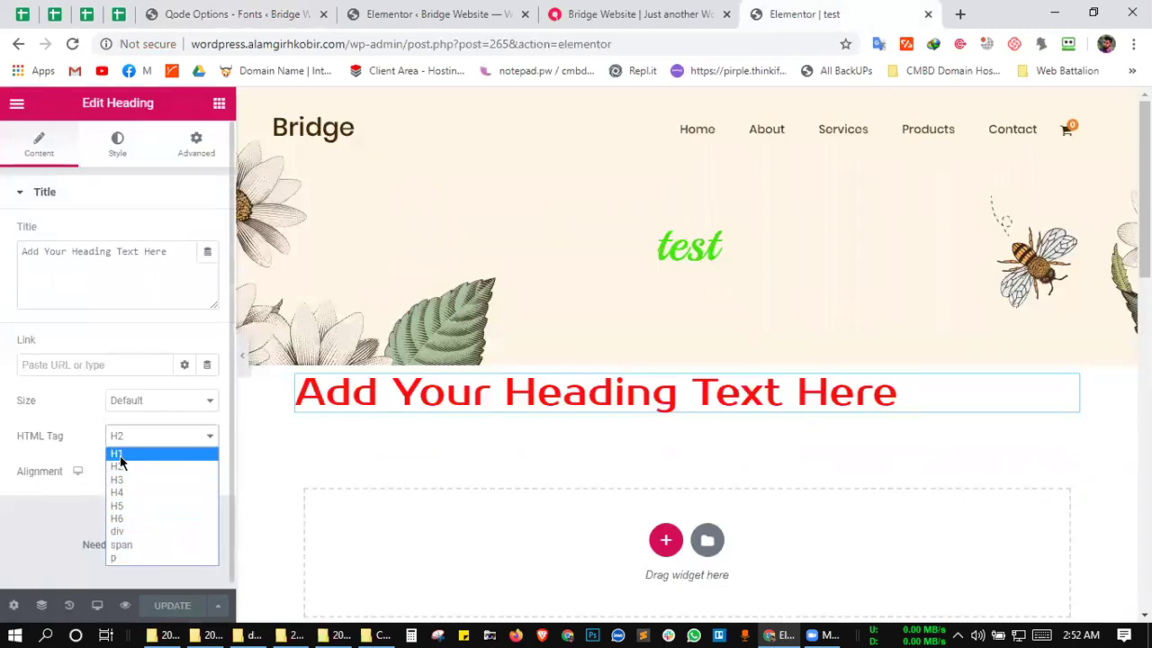
left_click(22, 576)
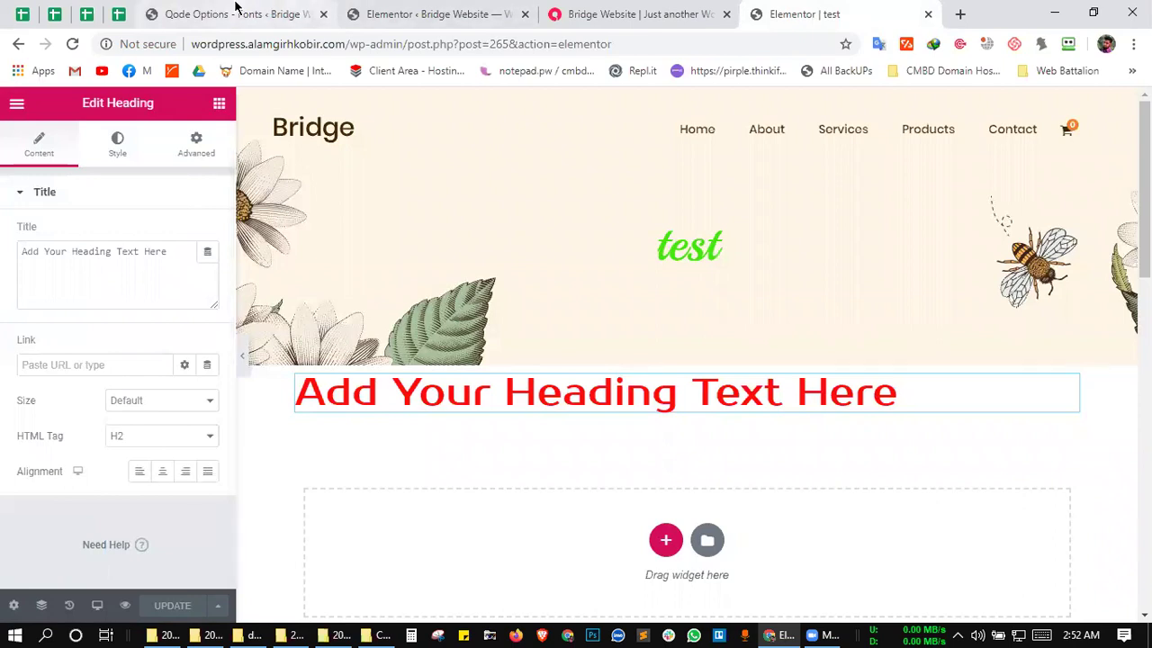
left_click(240, 11)
scroll(541, 285, "down", 2)
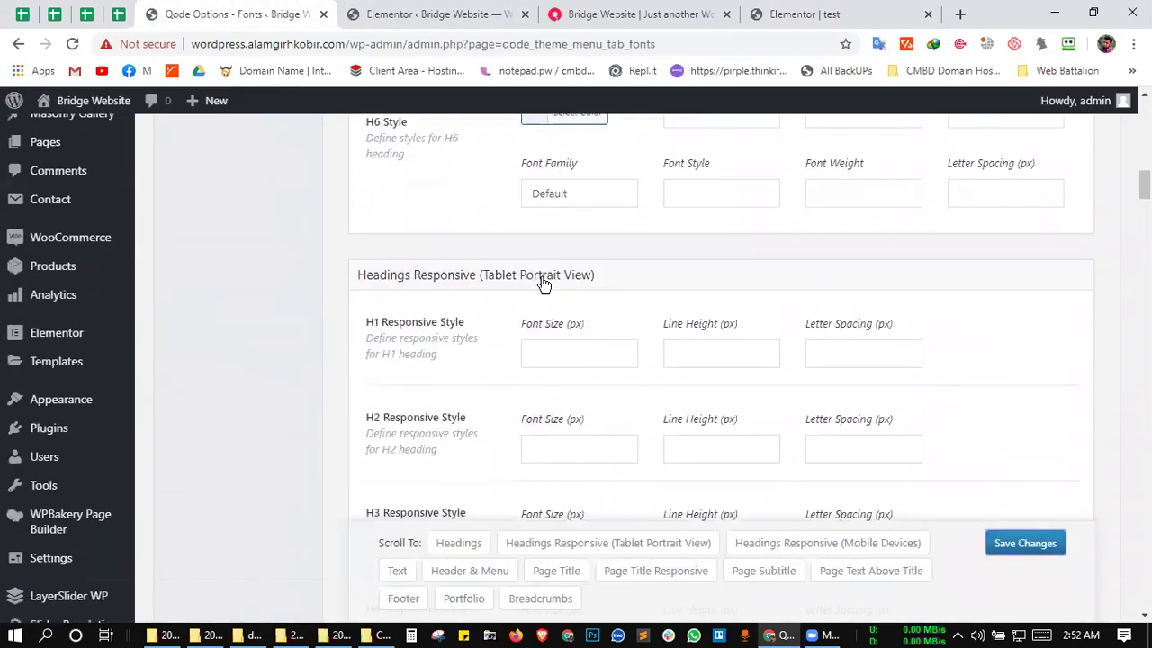
scroll(542, 258, "down", 7)
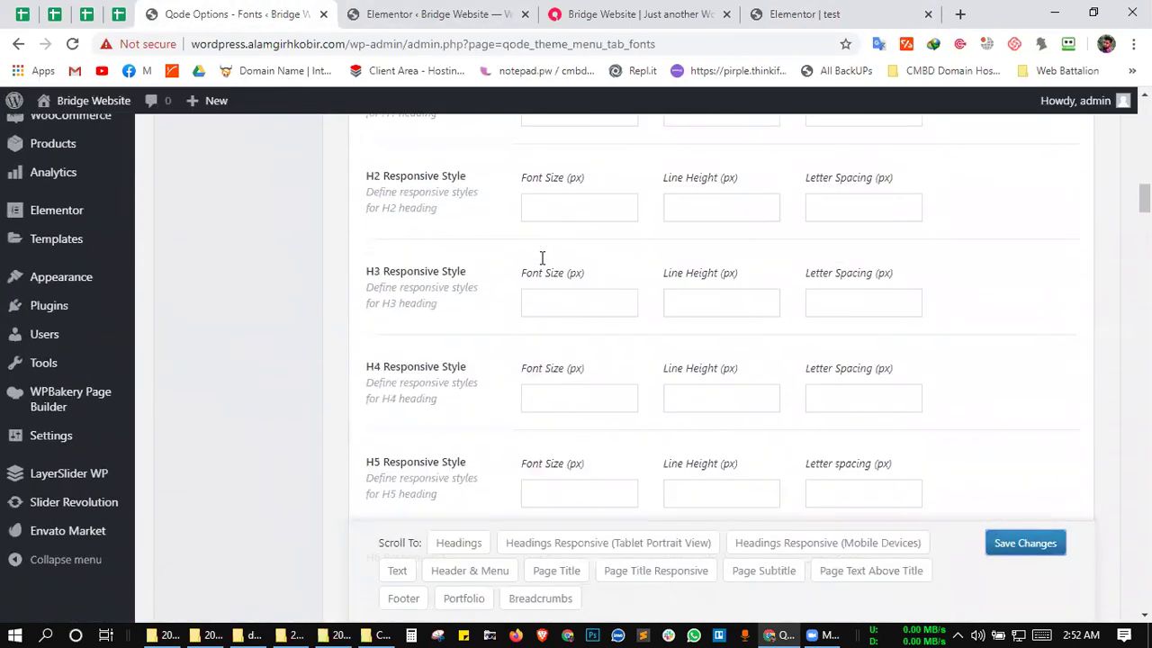
scroll(545, 244, "down", 1)
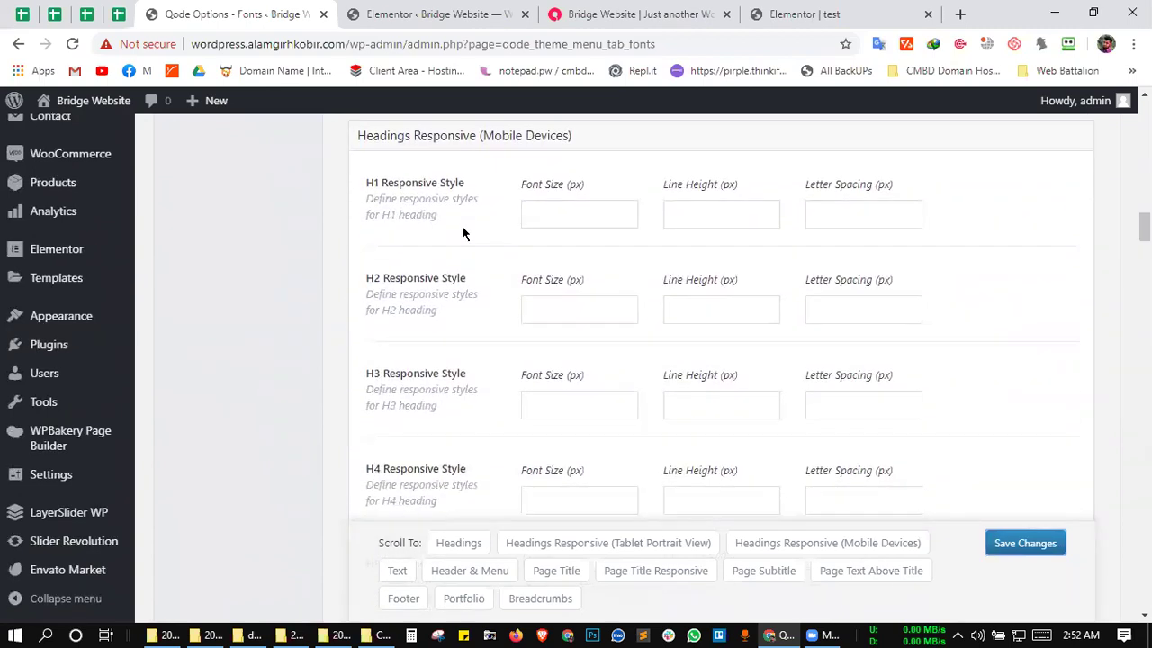
scroll(489, 219, "up", 7)
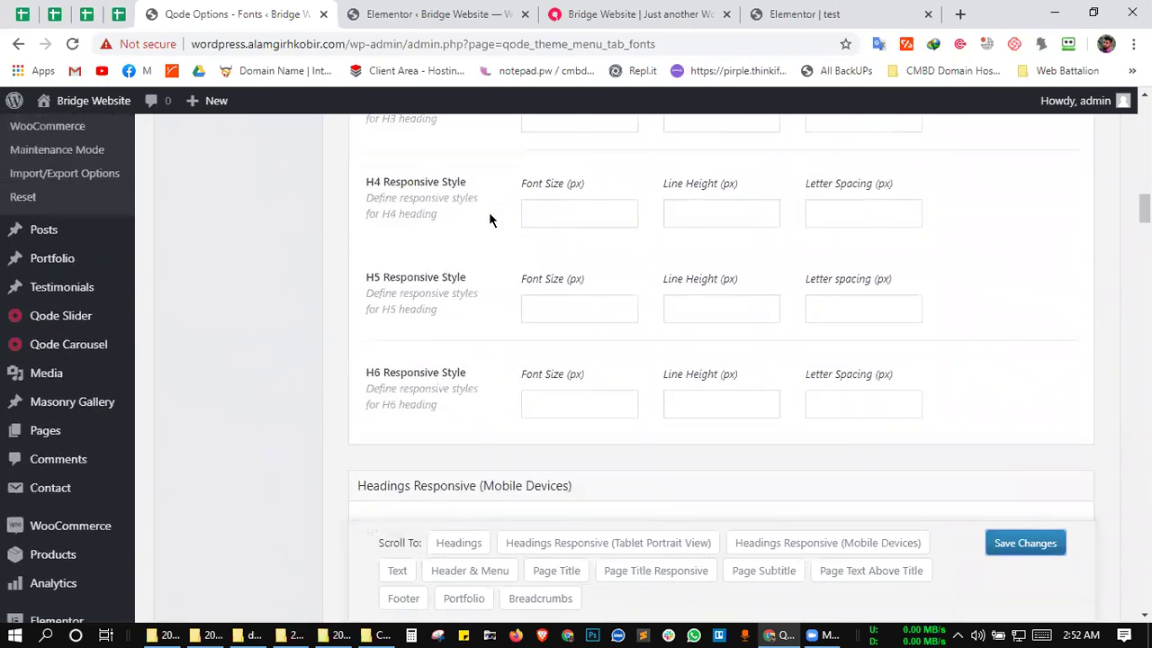
scroll(547, 258, "up", 1)
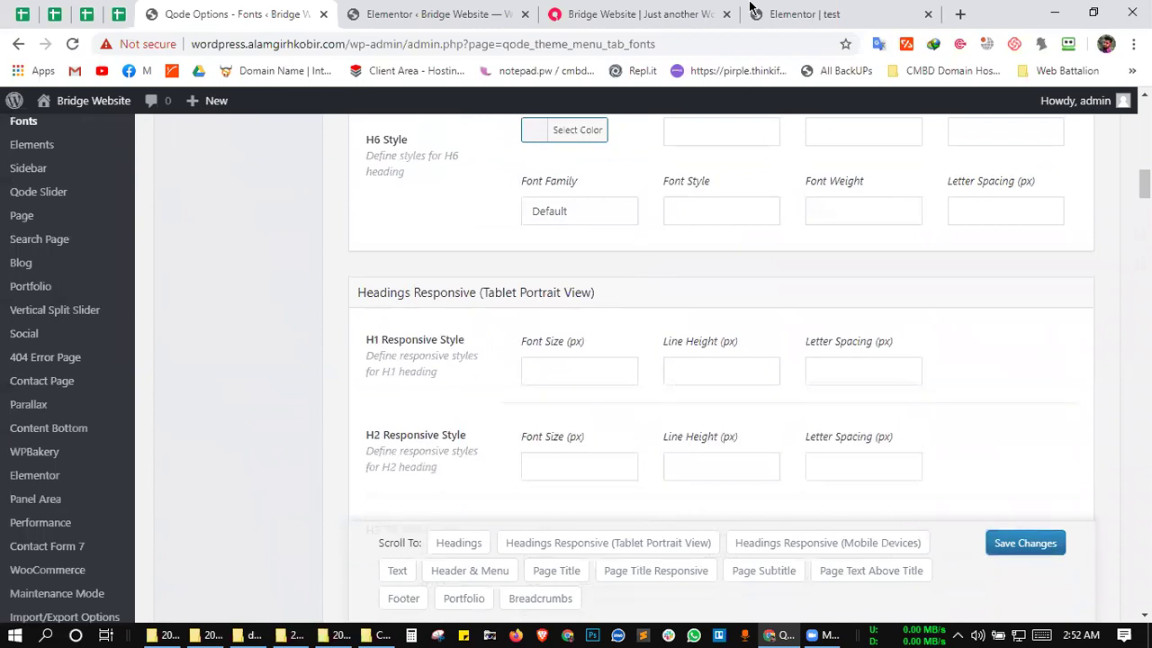
scroll(494, 318, "up", 9)
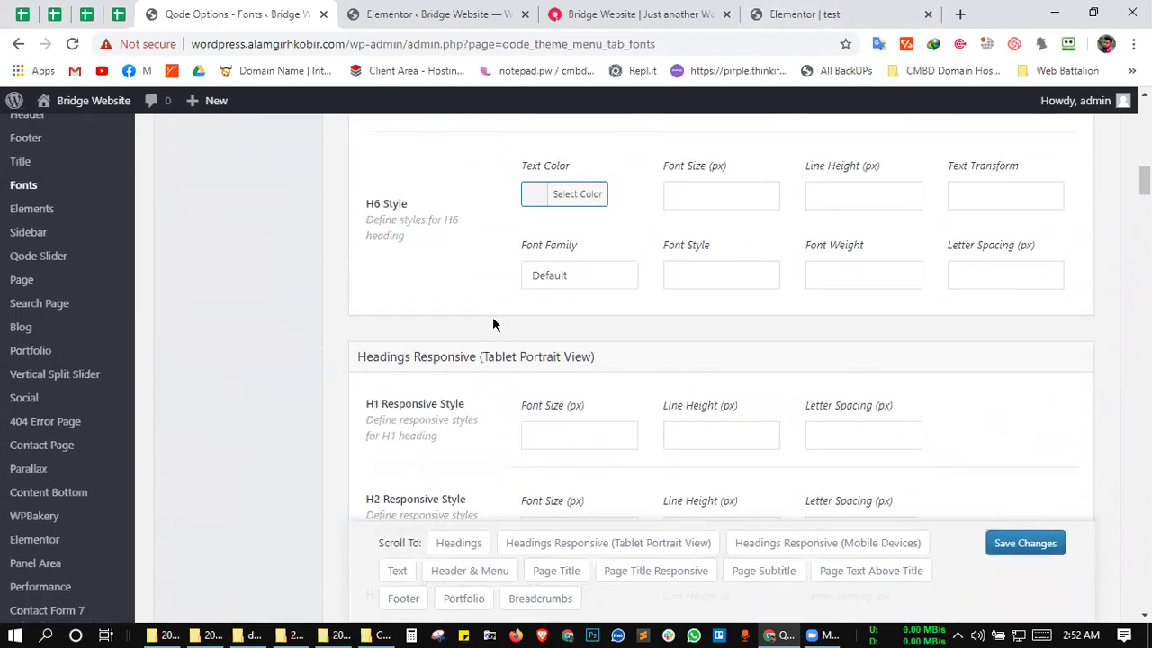
scroll(753, 298, "up", 3)
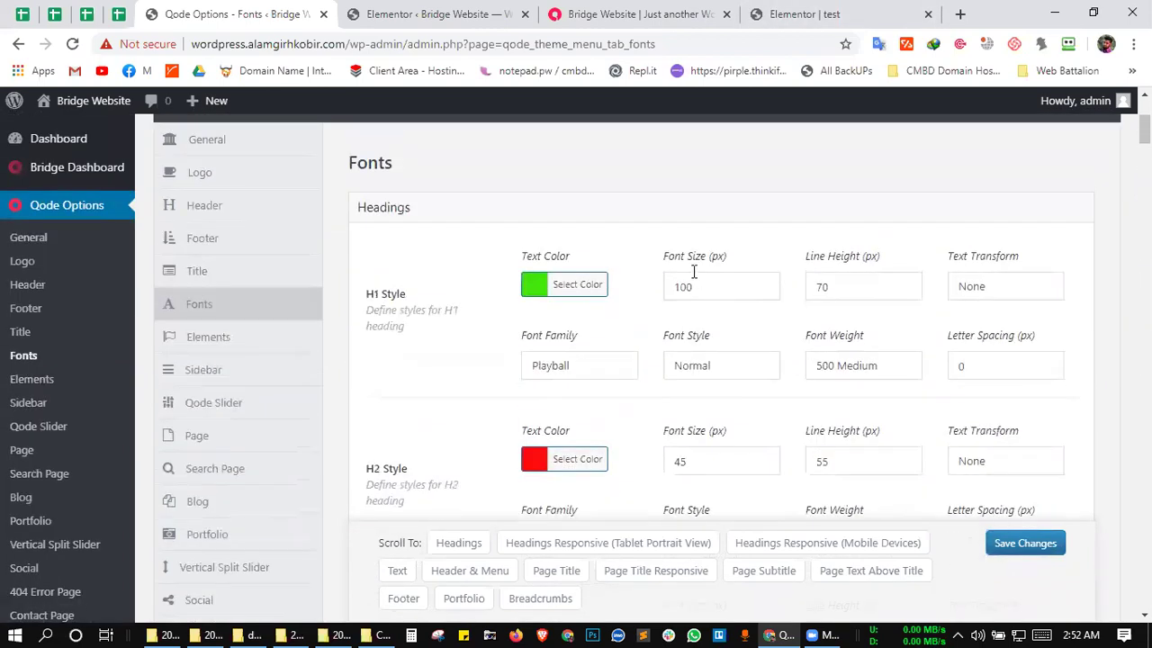
- Preview the test page at tablet size in Elementor and try the heading widget with the H1 HTML tag
left_click(803, 14)
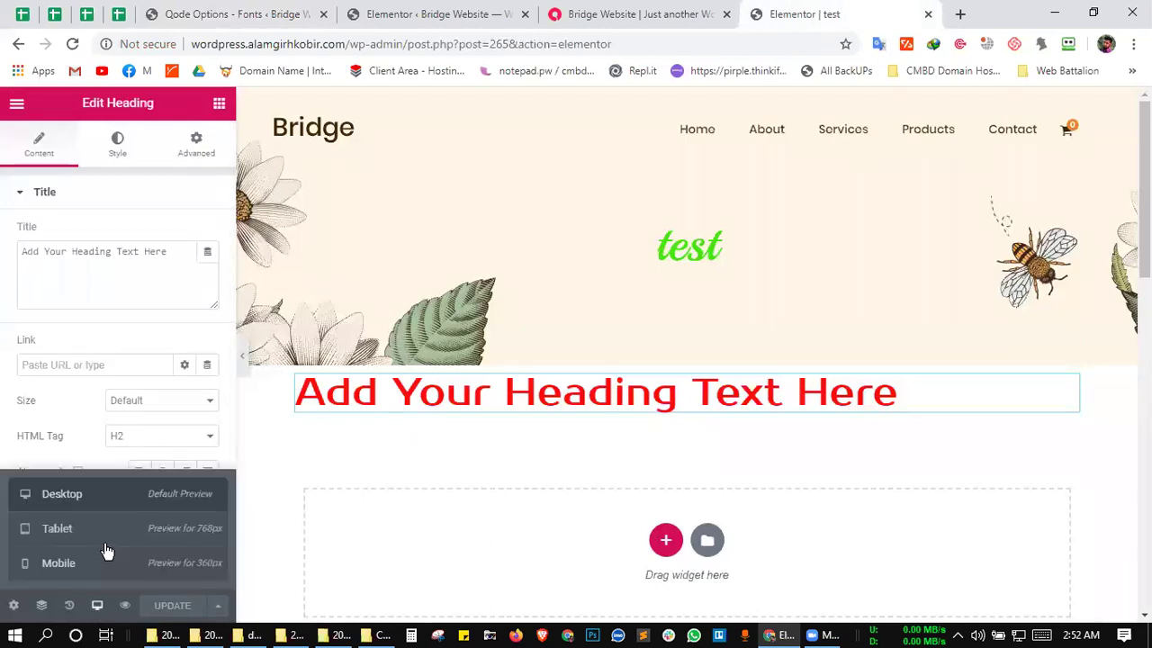
mouse_move(97, 605)
left_click(103, 539)
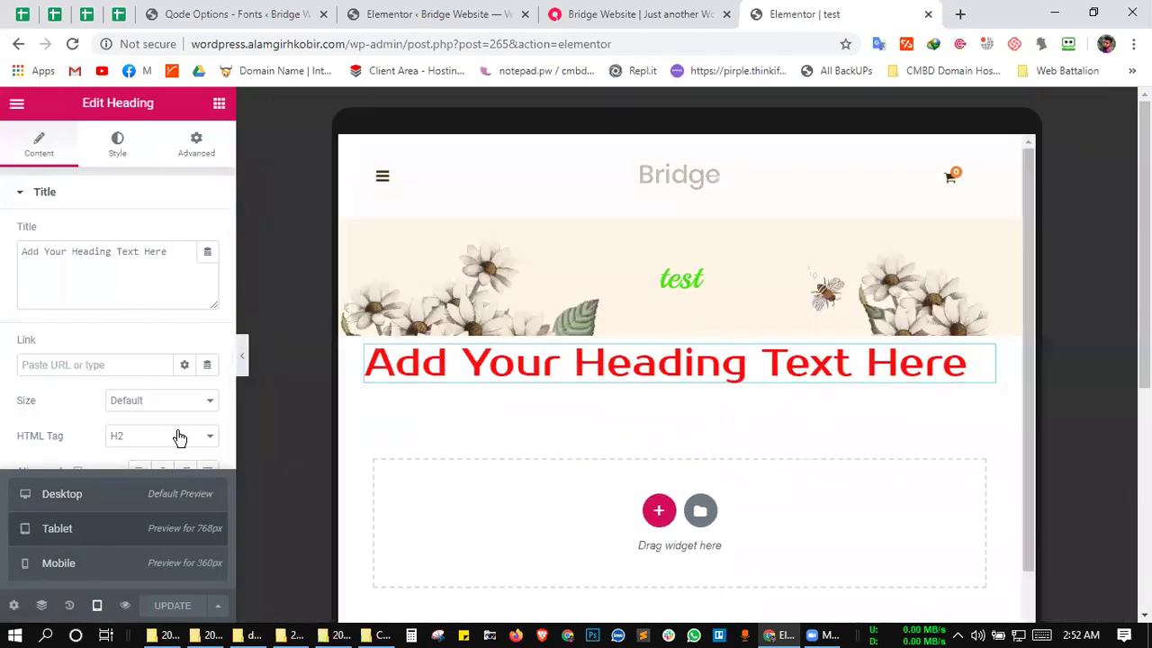
left_click(171, 438)
left_click(171, 454)
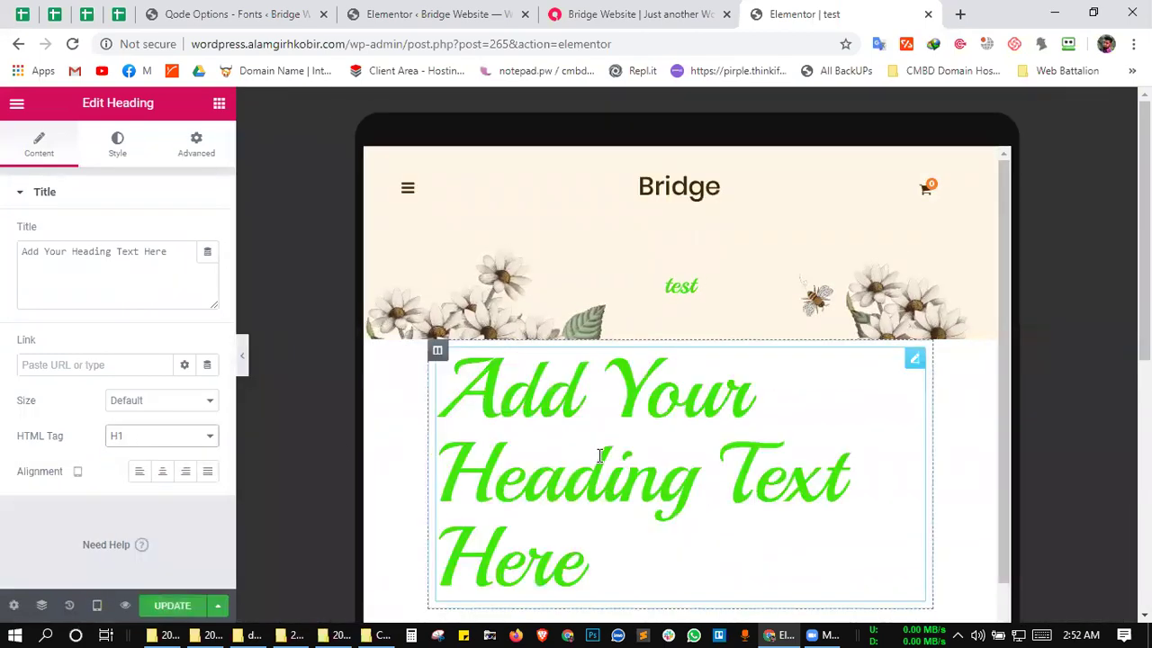
scroll(600, 434, "down", 3)
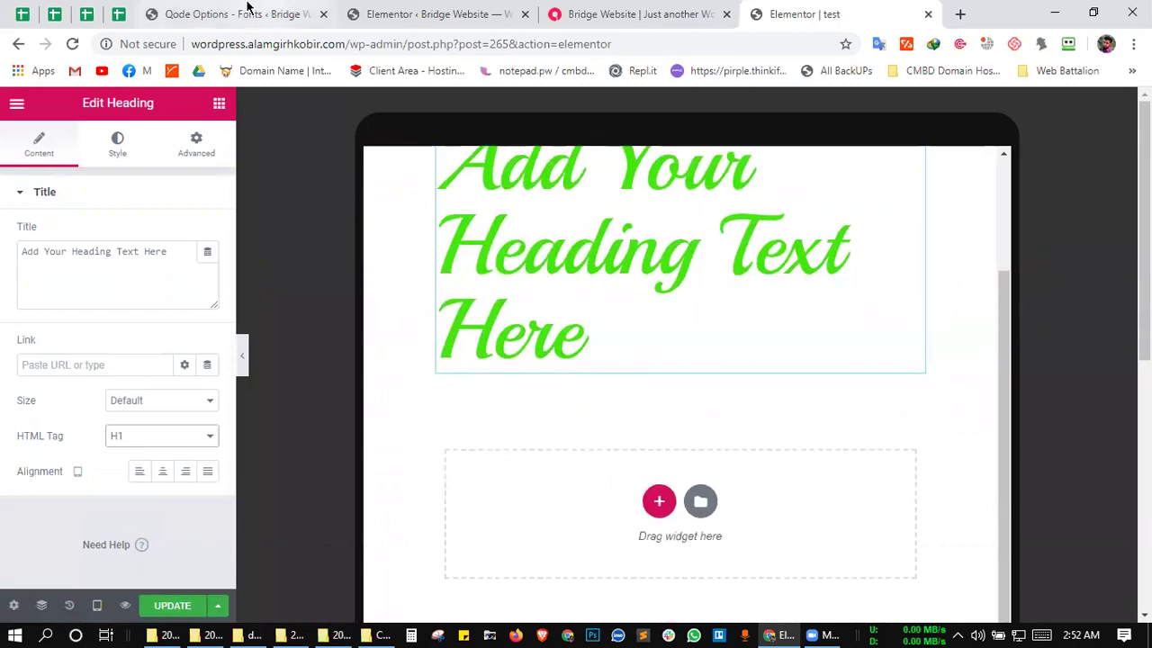
- Set the H1 responsive font size for tablet portrait view to 52 px in the Qode font options and save
key("ctrl+Tab")
scroll(673, 401, "down", 6)
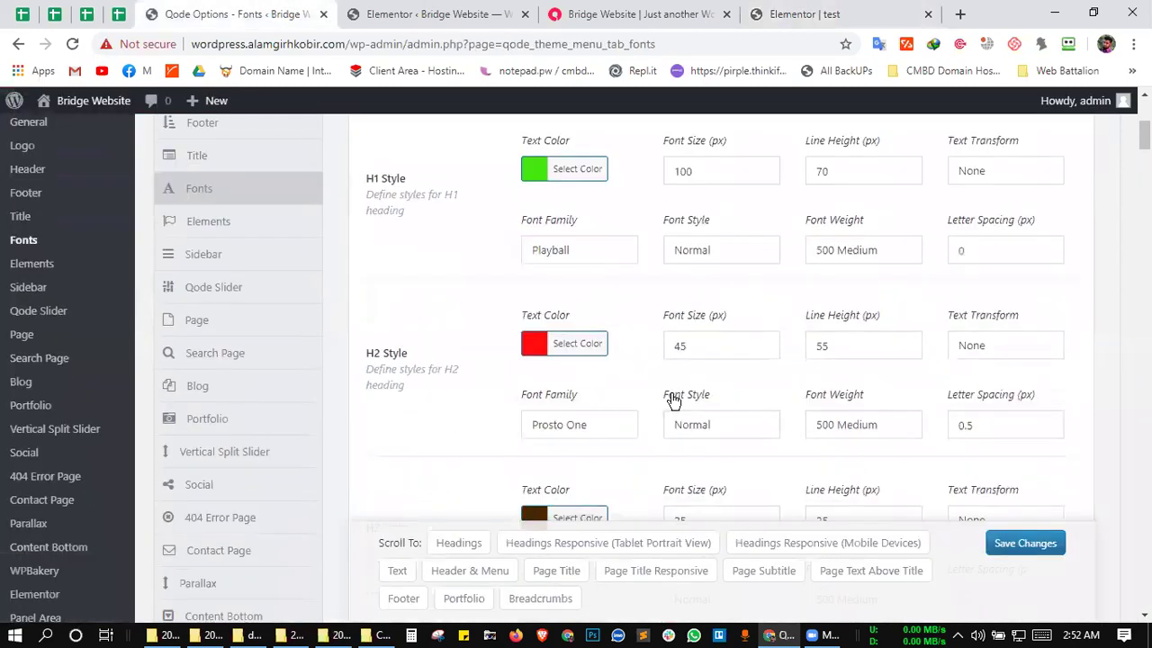
scroll(674, 353, "down", 5)
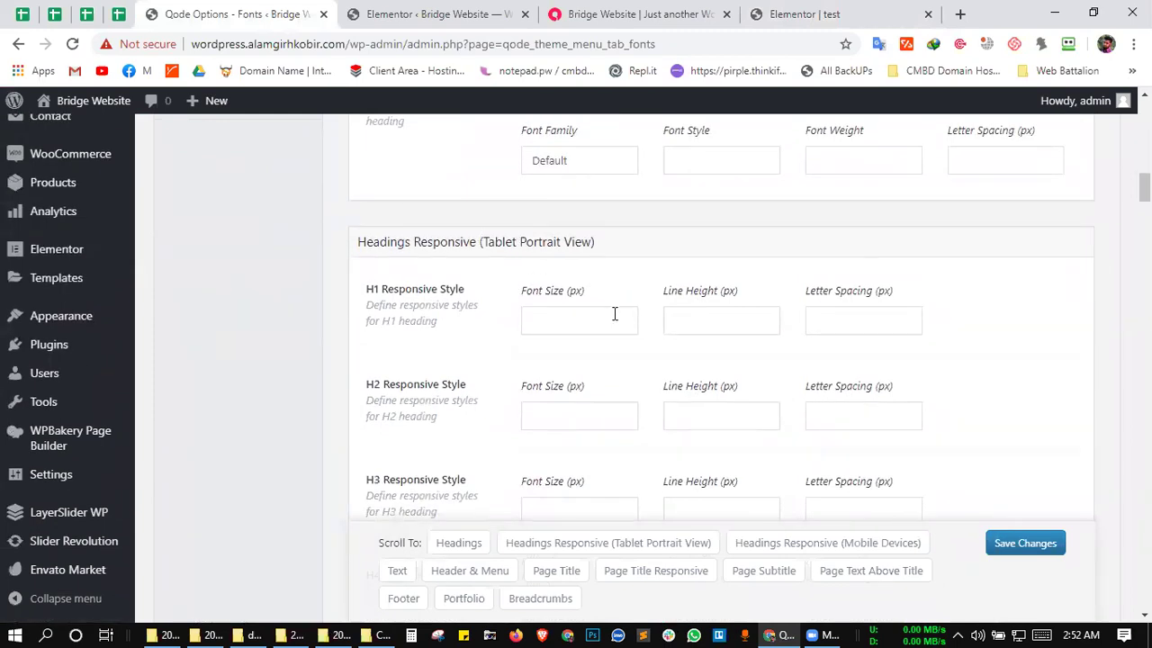
left_click(580, 317)
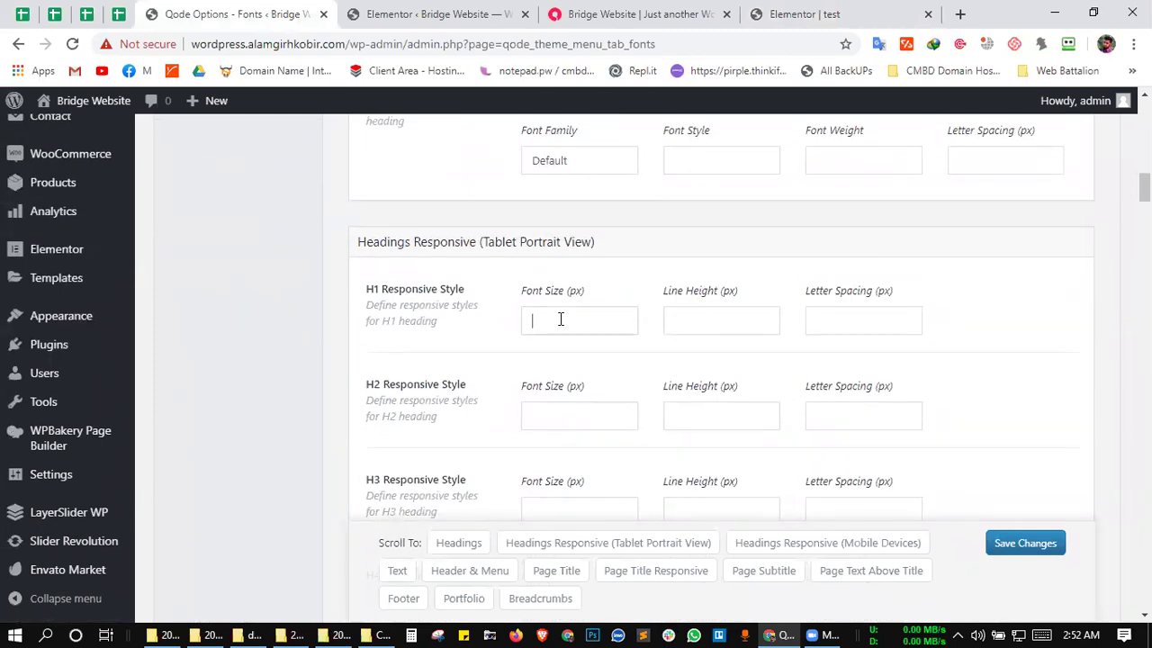
type("52")
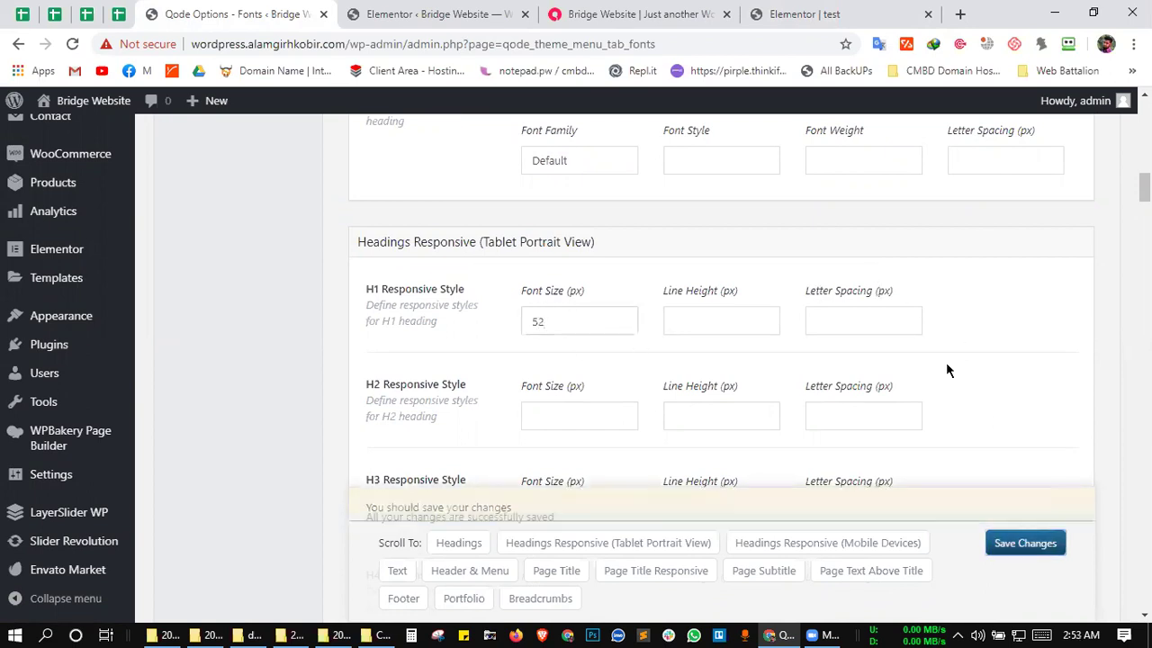
- Reload the test page in the Elementor editor, discarding the unsaved changes
key("ctrl+9")
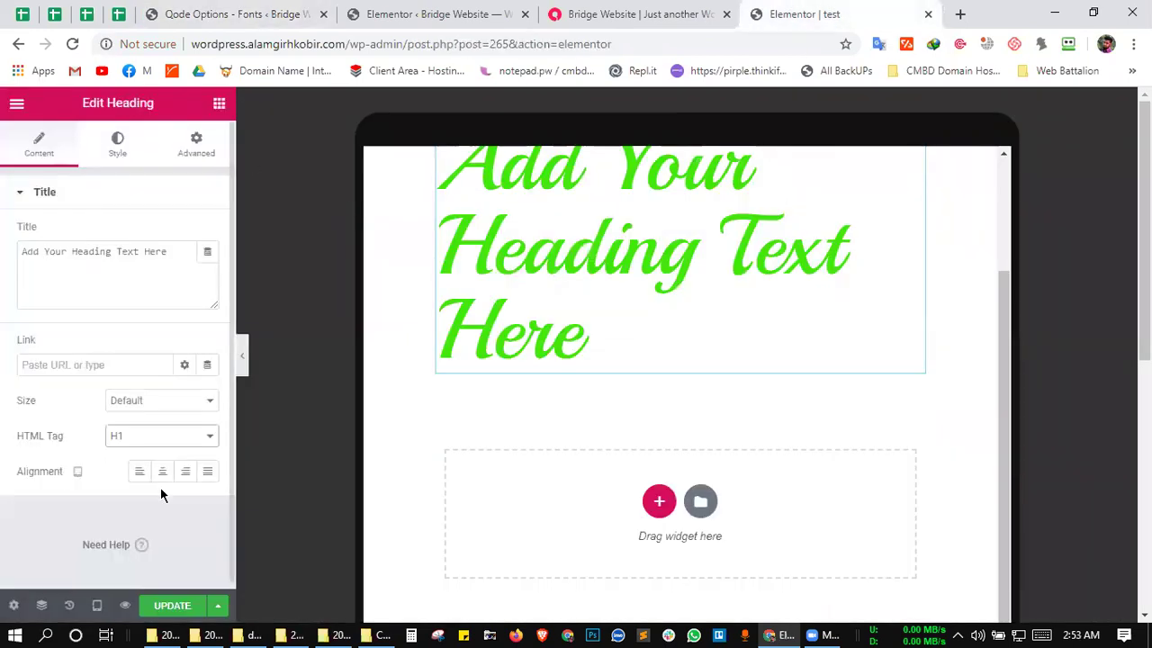
left_click(72, 43)
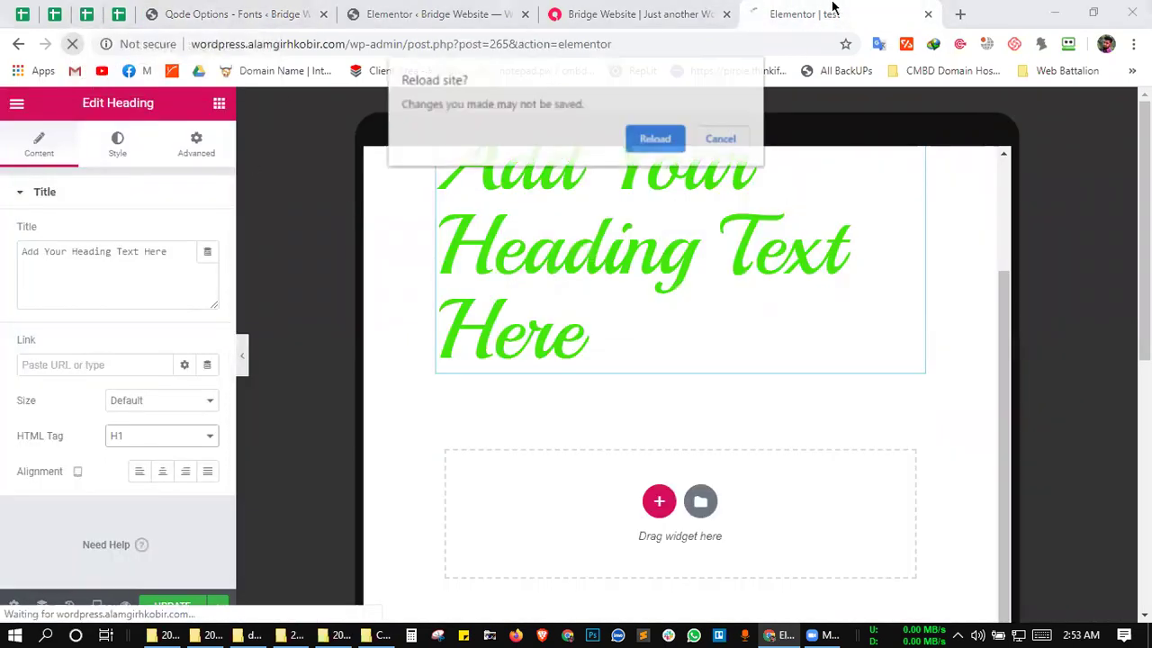
left_click(660, 135)
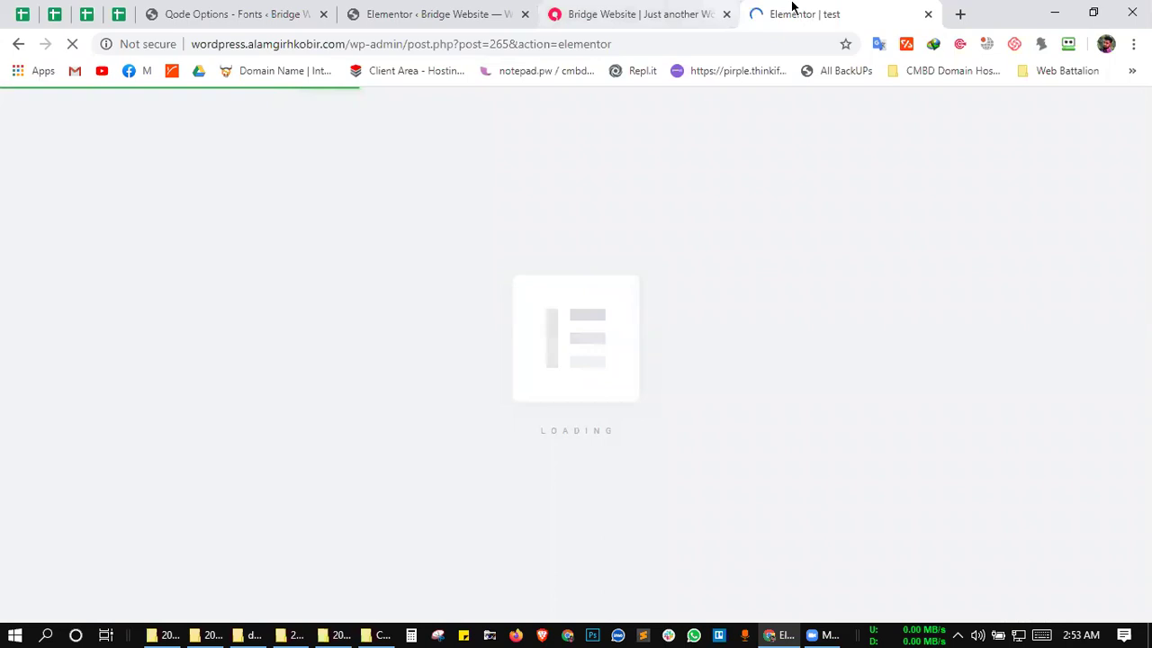
key("ctrl+shift+Tab")
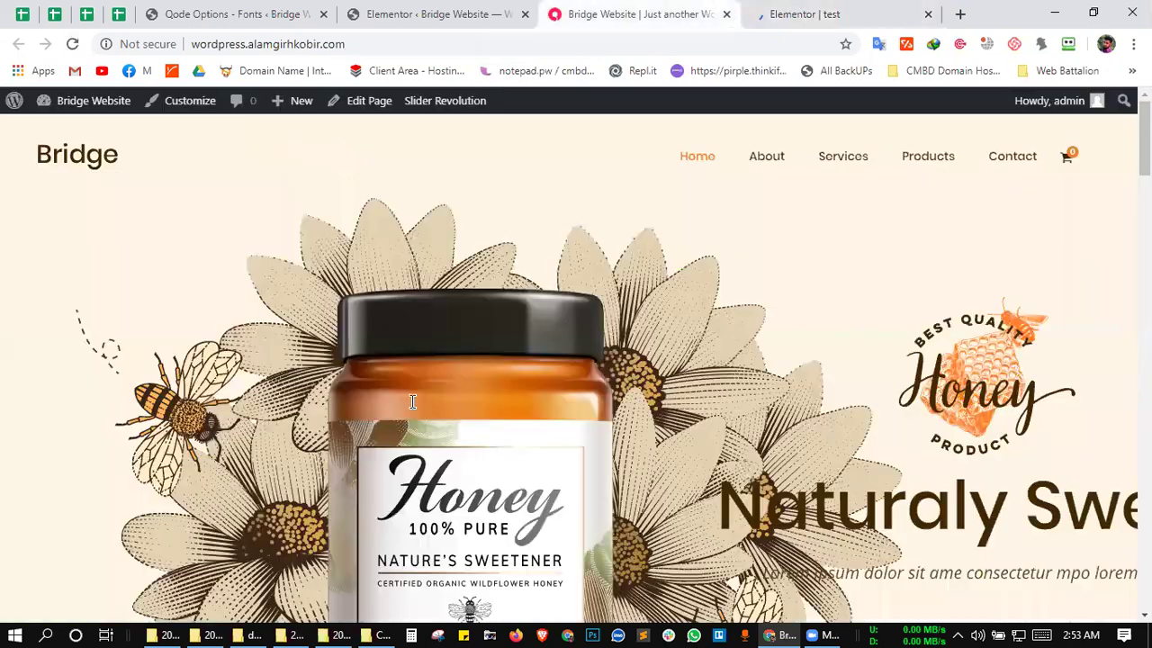
key("ctrl+Tab")
- Change the heading widget's HTML tag to H1 and display the test page in the tablet preview
left_click(171, 438)
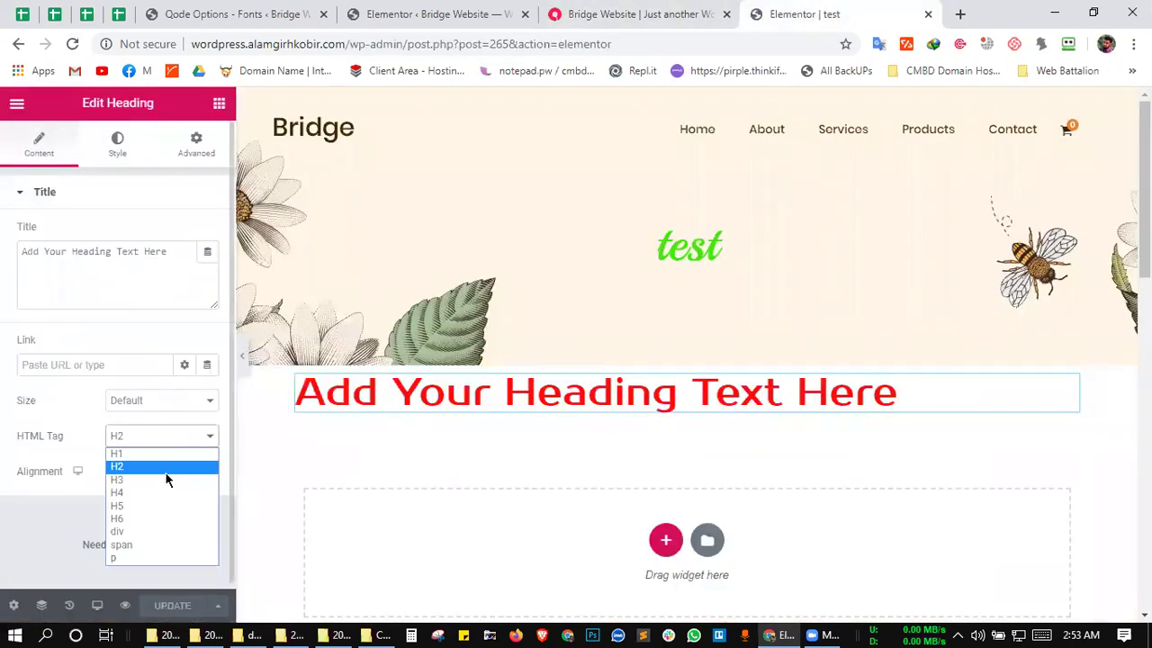
left_click(215, 454)
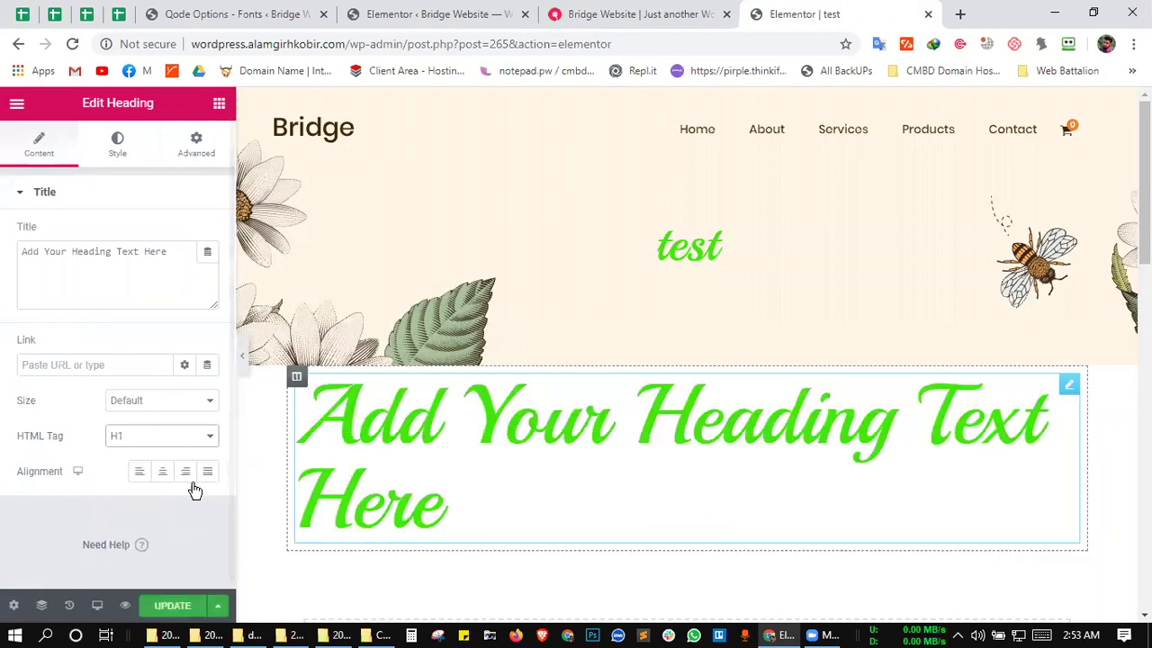
left_click(99, 604)
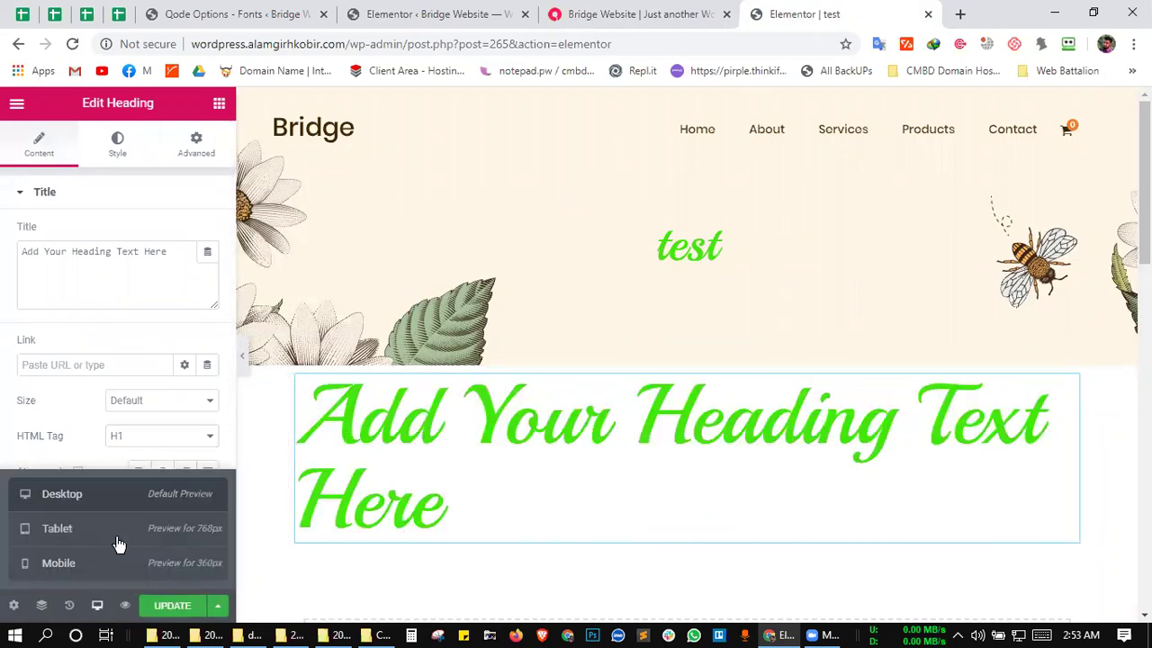
left_click(120, 541)
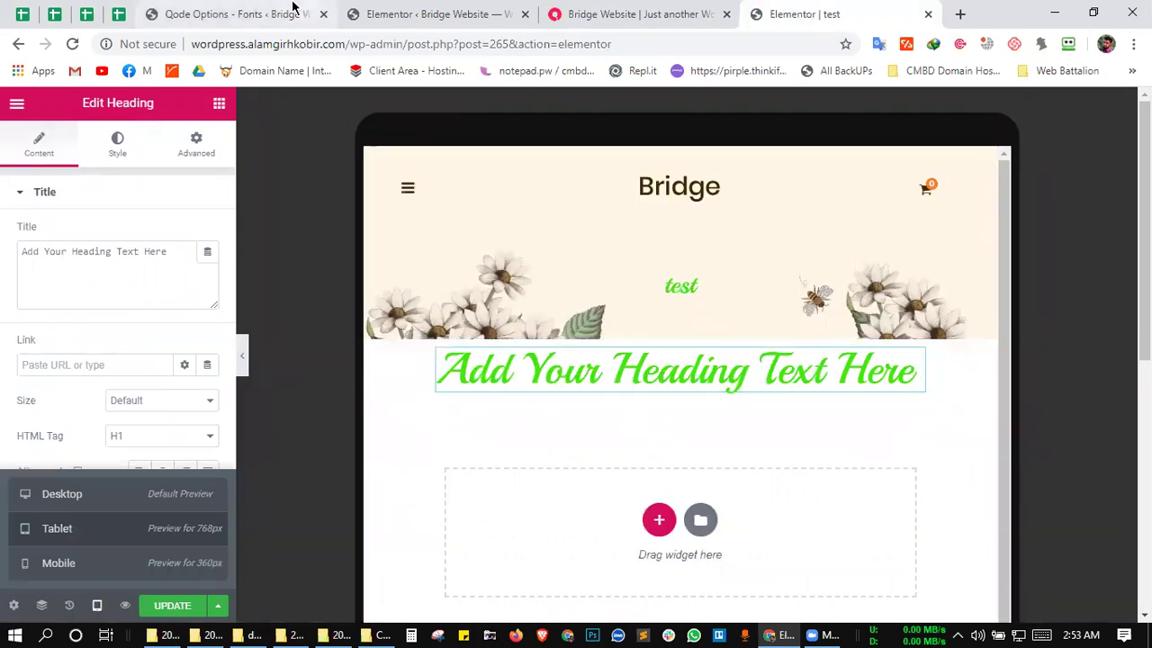
- Set the H1 responsive font size for mobile devices to 24 px in the Qode font options and save
left_click(232, 13)
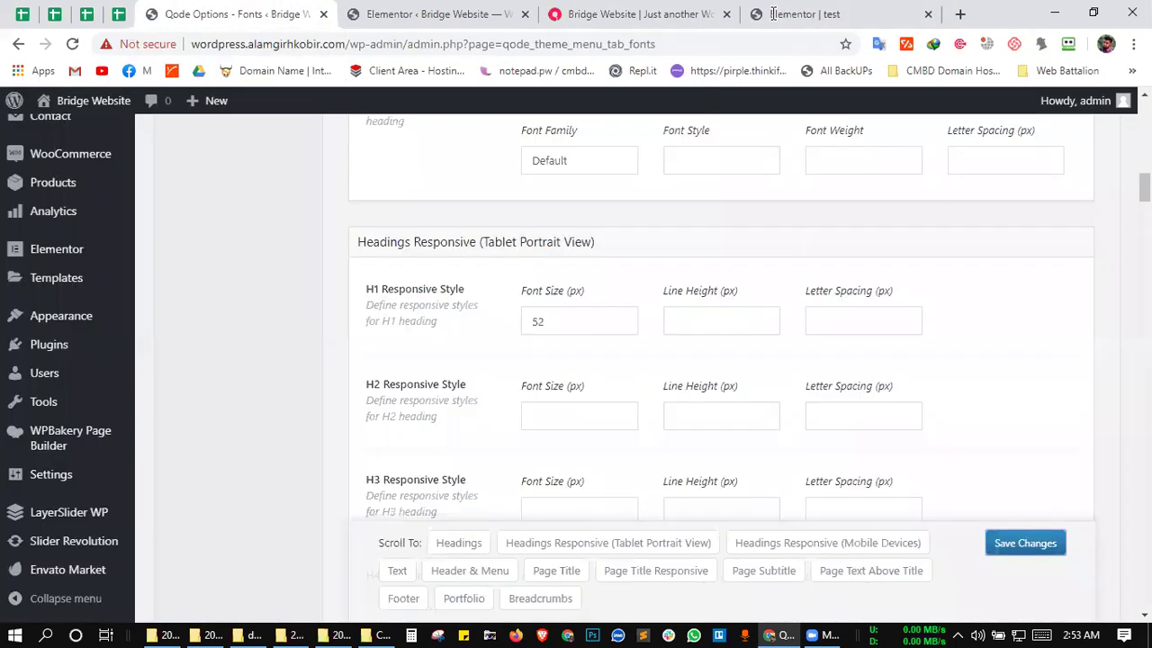
scroll(631, 367, "down", 5)
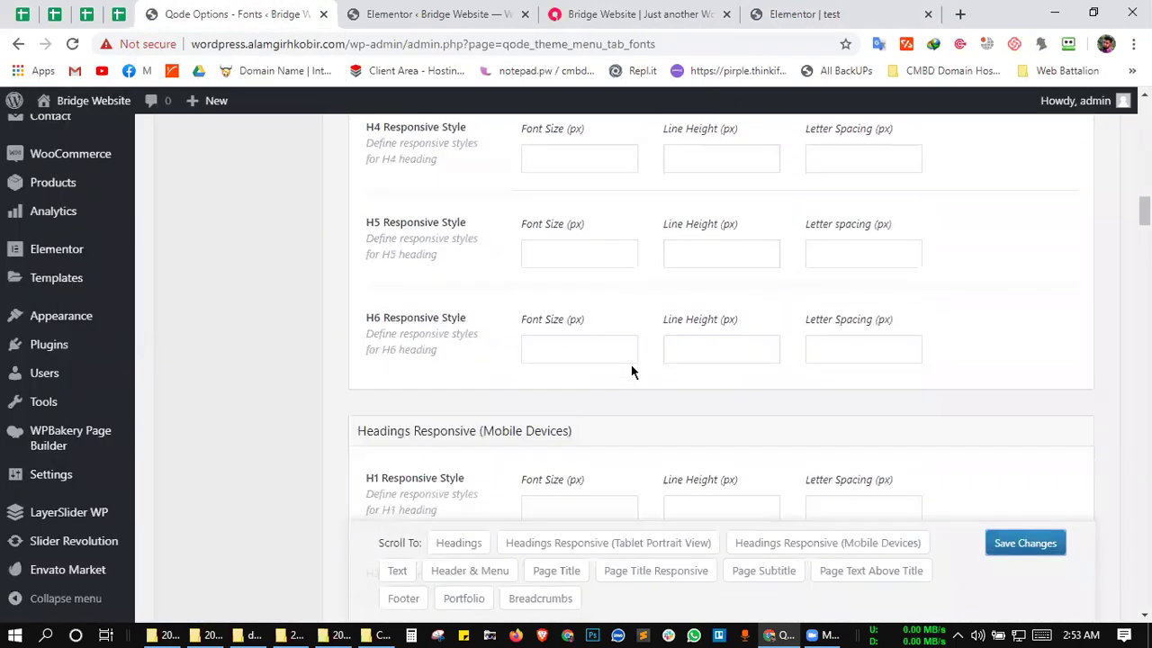
scroll(630, 364, "up", 5)
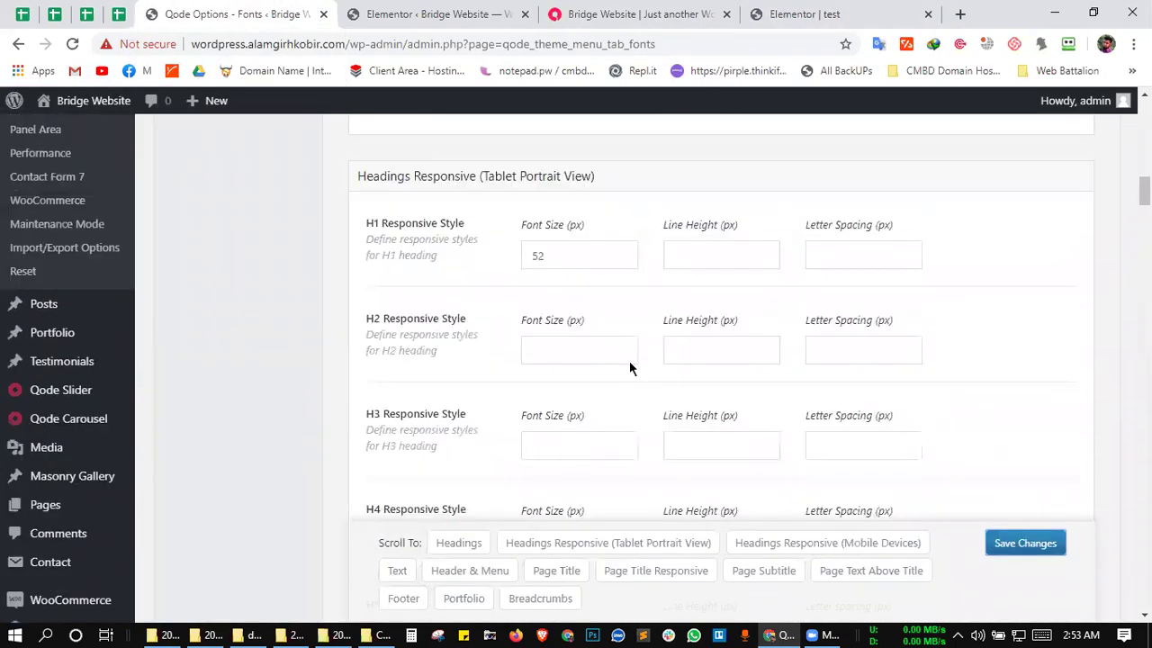
scroll(648, 358, "up", 1)
scroll(576, 275, "down", 2)
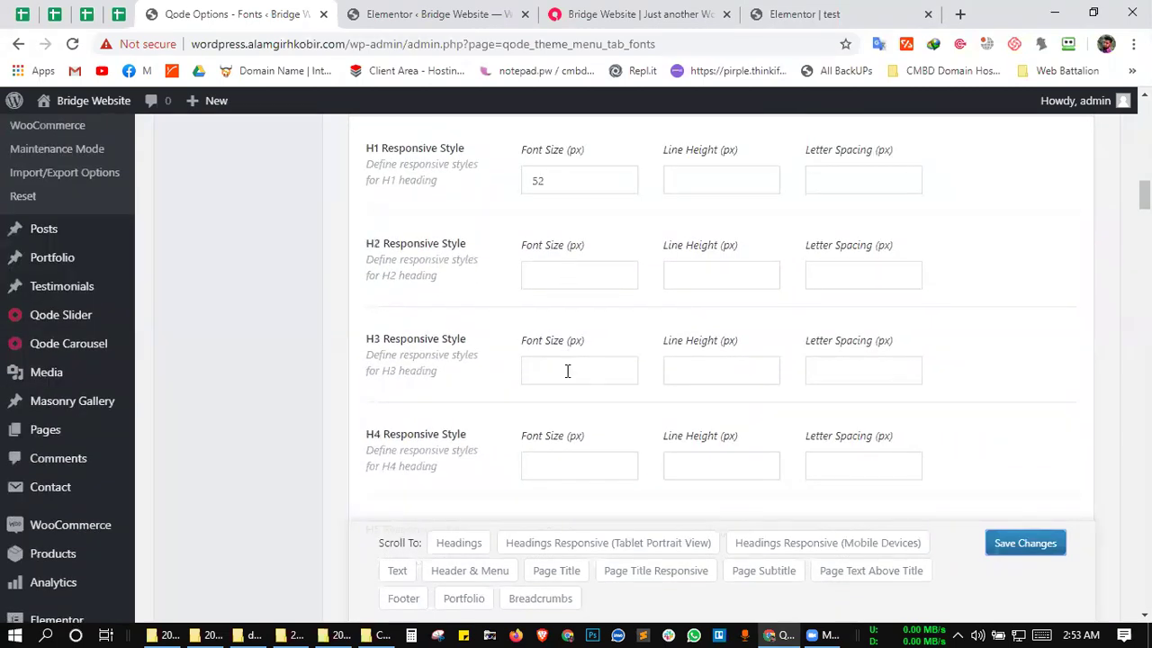
scroll(565, 342, "down", 5)
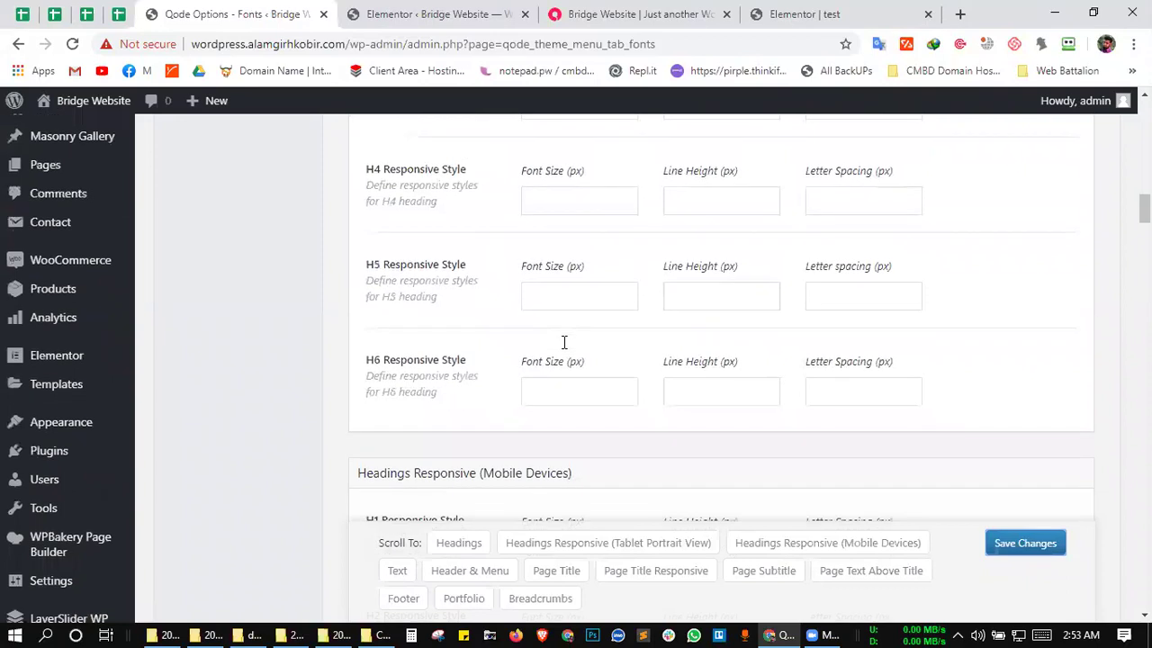
scroll(565, 342, "down", 3)
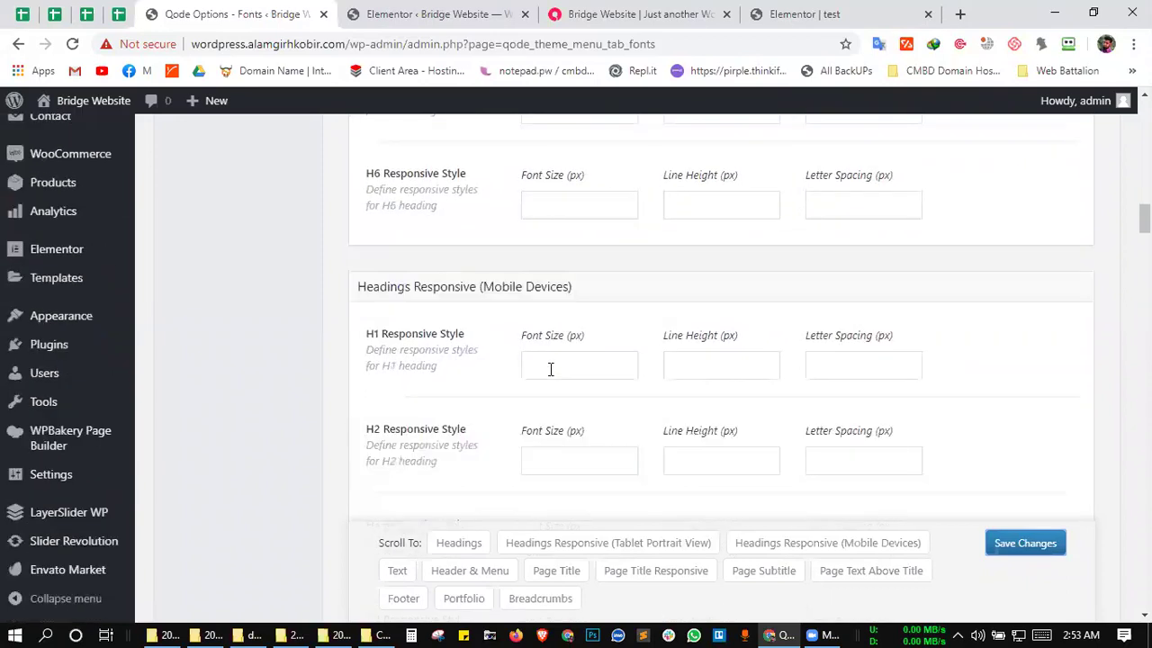
left_click(562, 364)
type("24")
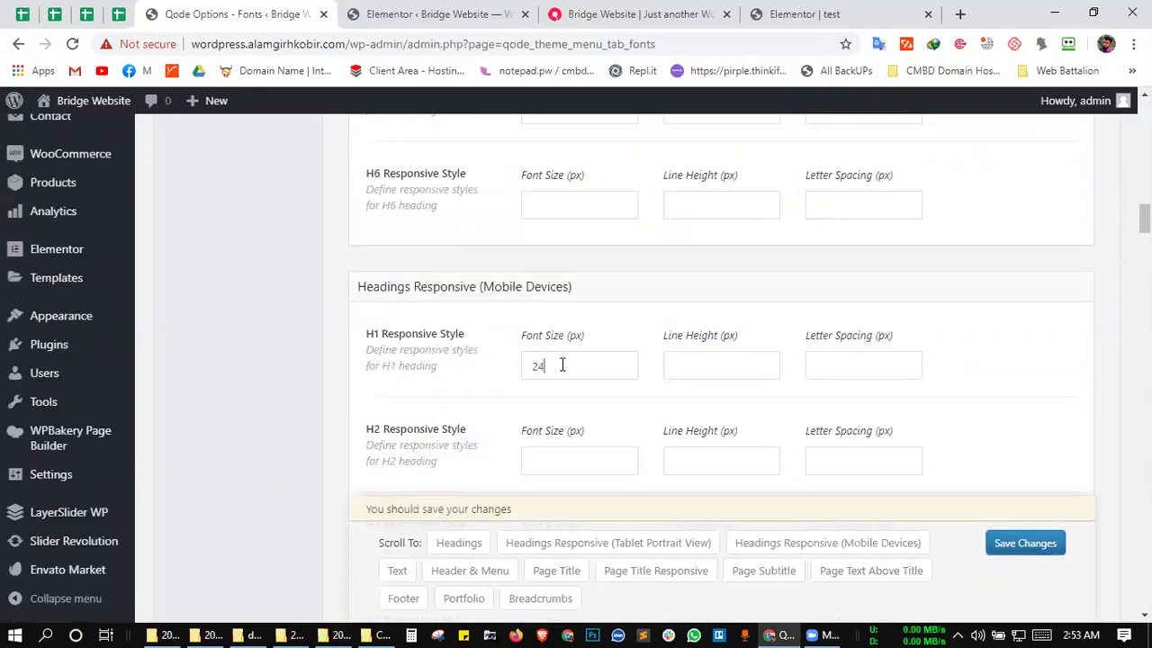
left_click(1025, 543)
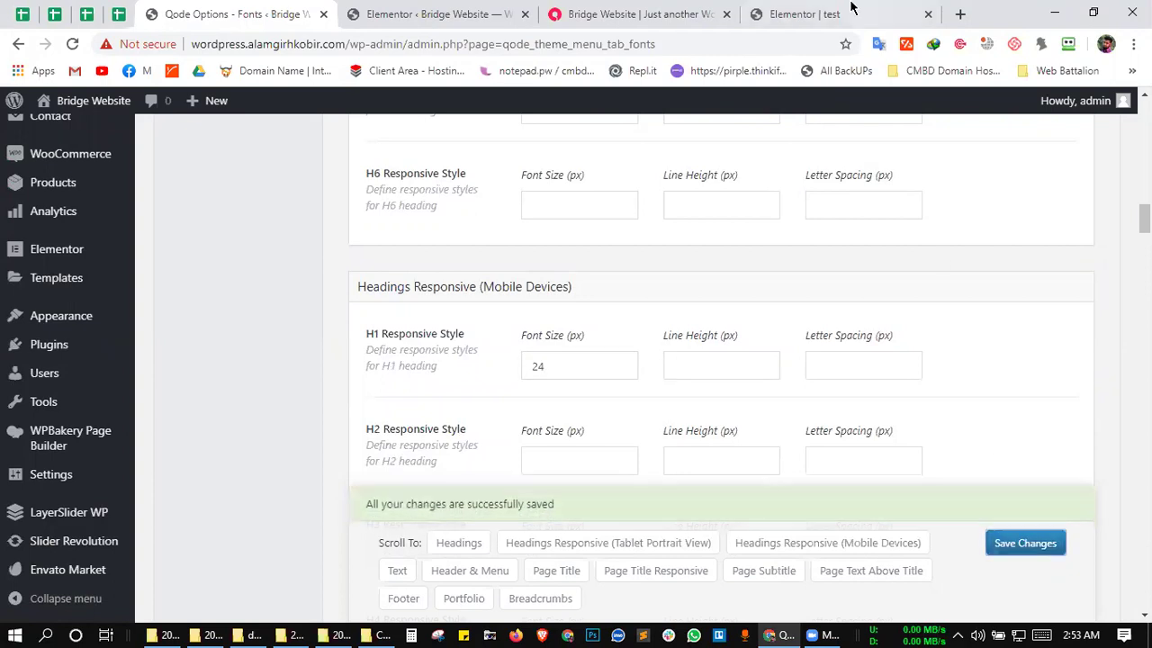
- Update the test page in the Elementor editor and display it in the mobile preview
key("ctrl+9")
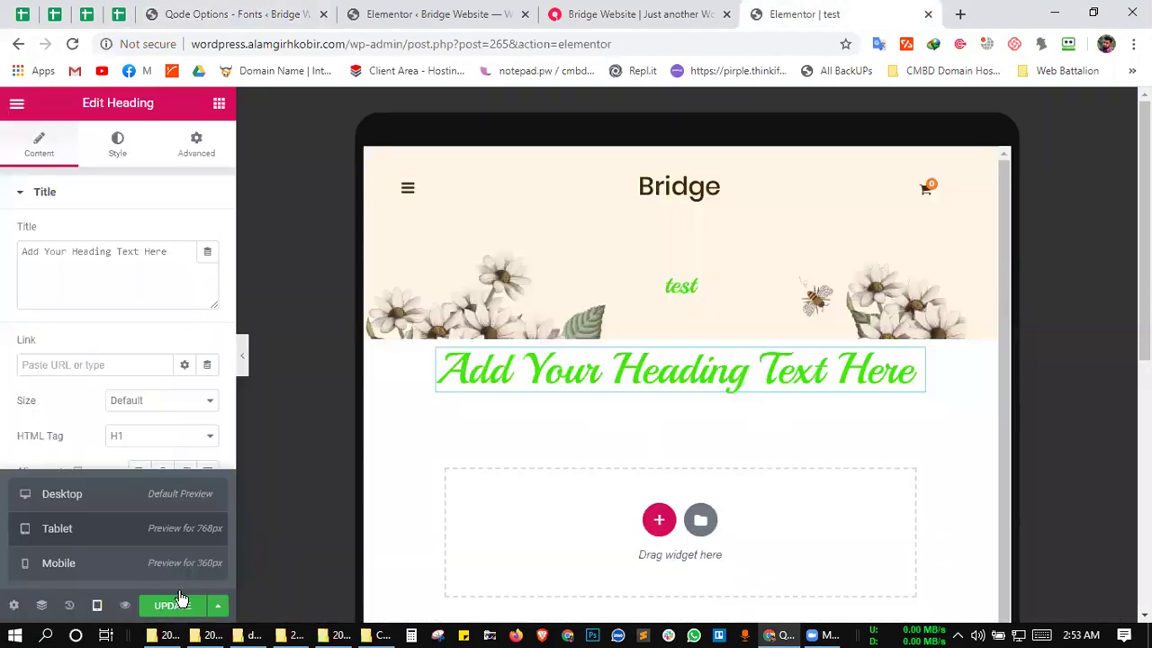
left_click(177, 605)
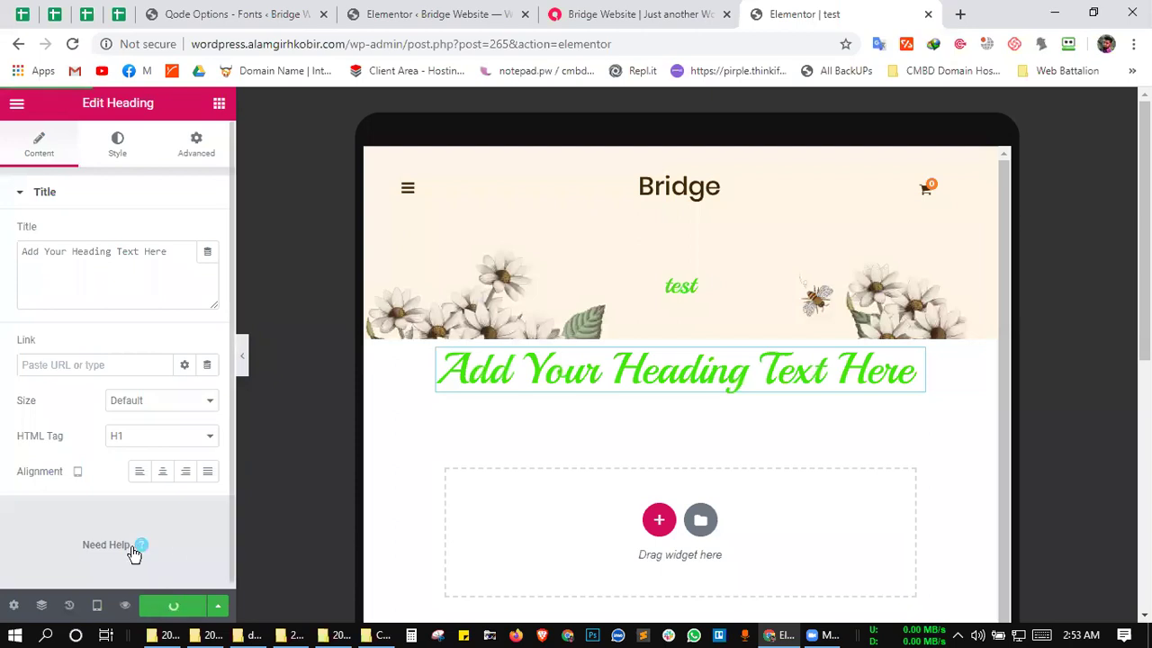
left_click(96, 601)
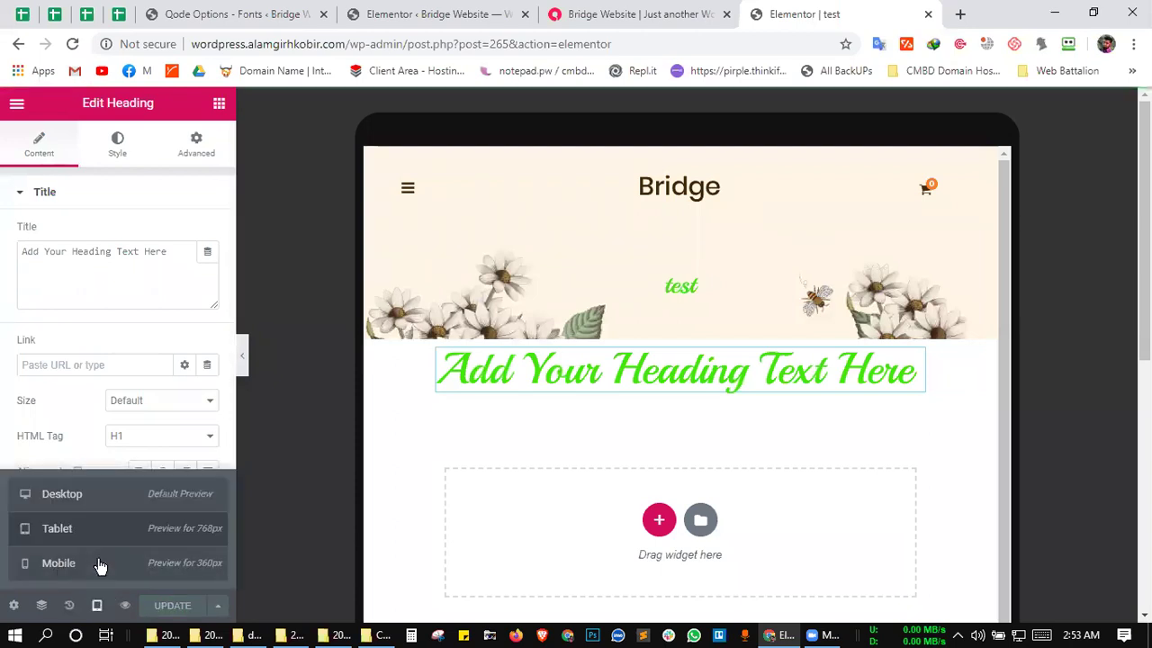
left_click(101, 565)
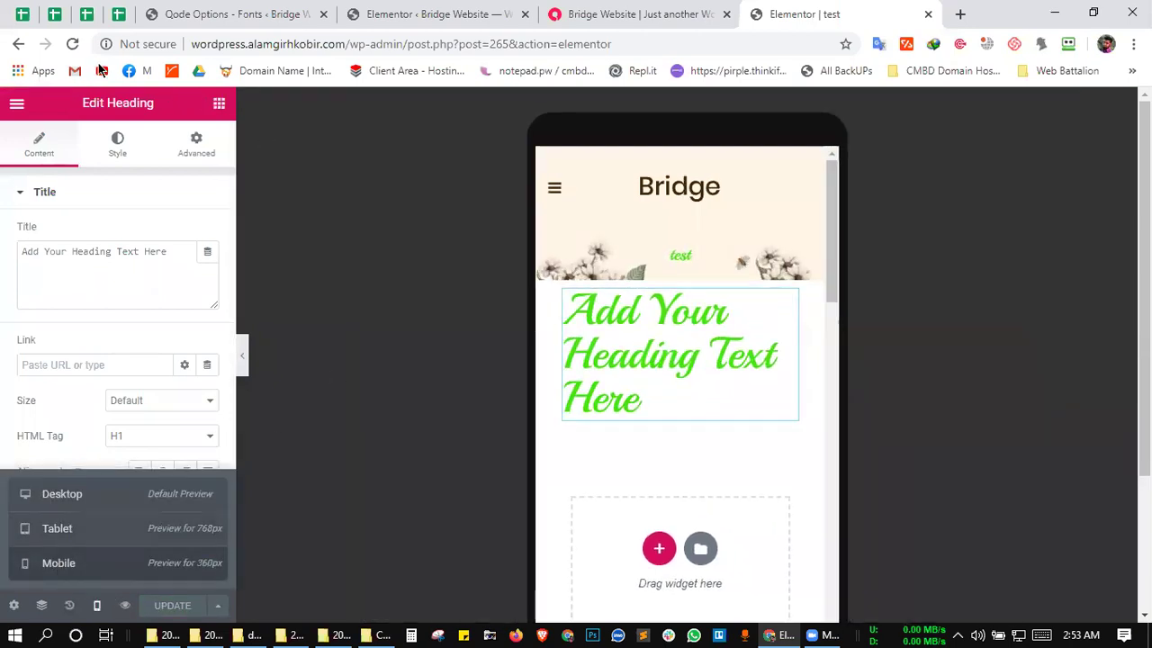
- Reload the Elementor editor and check the H1 heading in the mobile preview, returning to the desktop preview
left_click(72, 43)
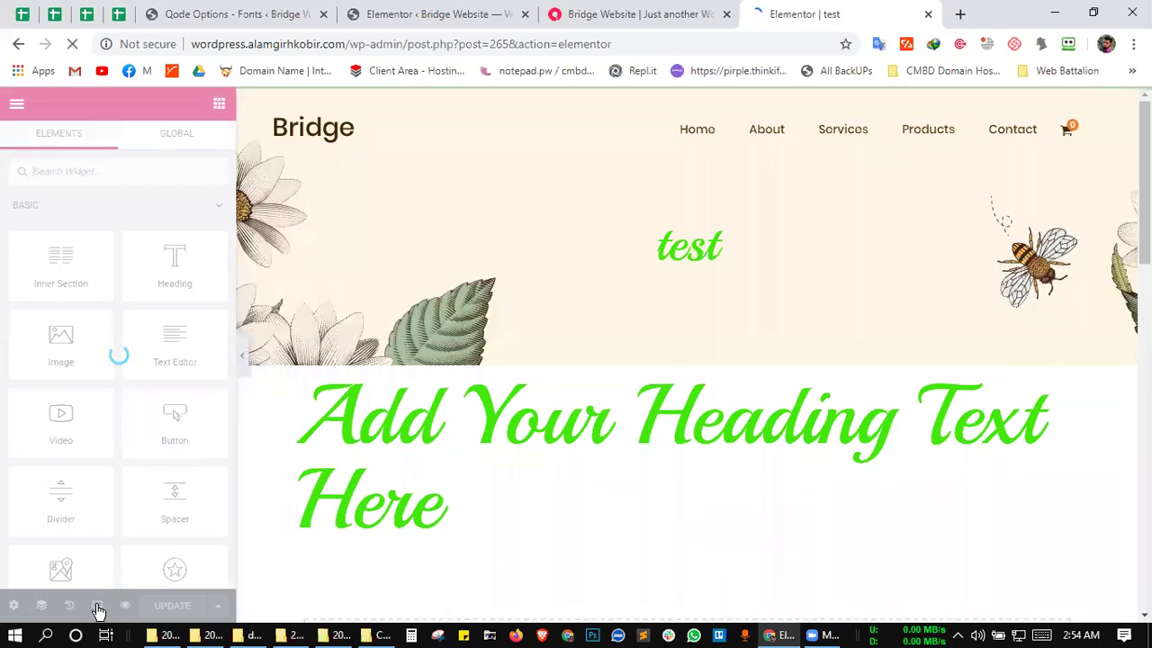
mouse_move(99, 604)
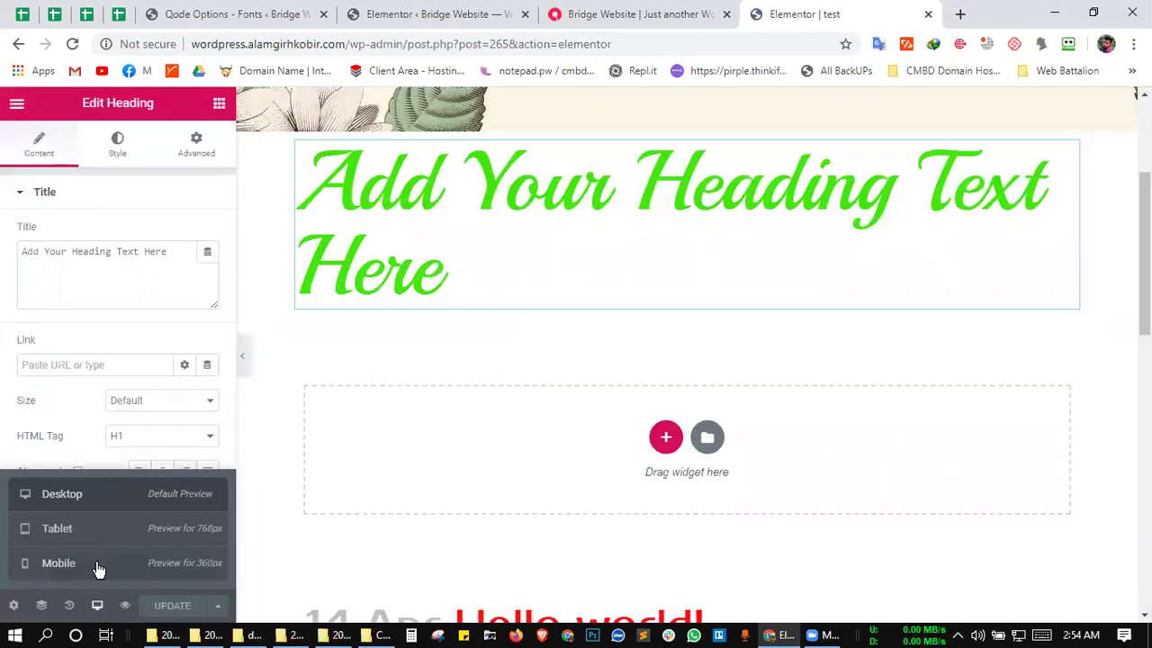
left_click(99, 567)
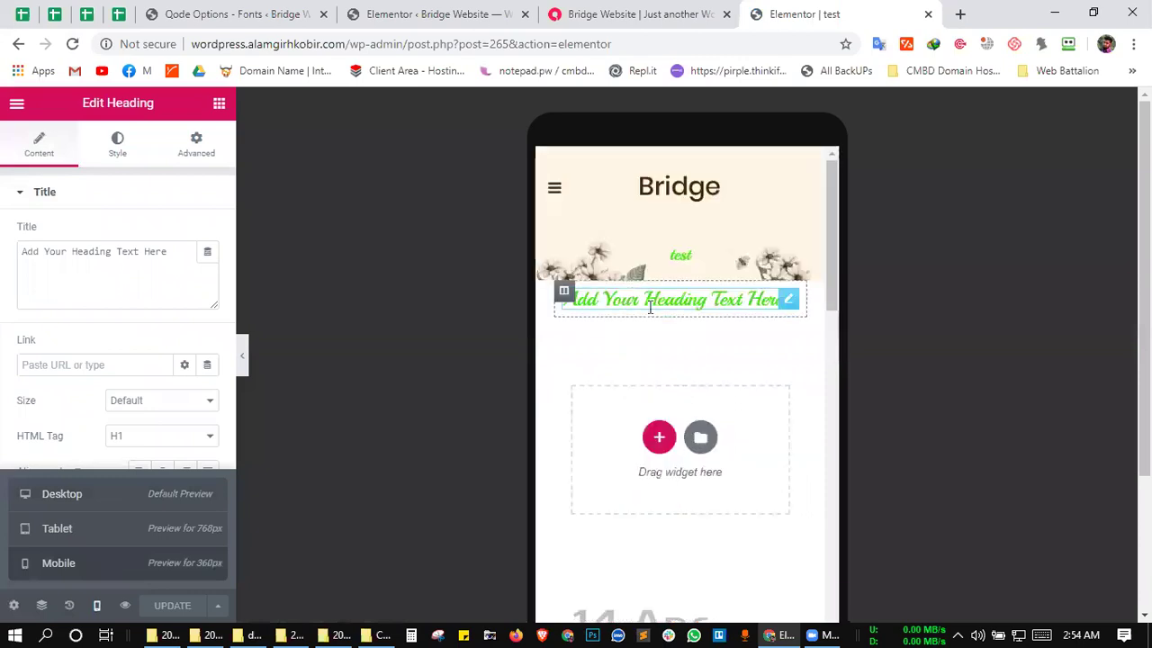
scroll(604, 394, "down", 3)
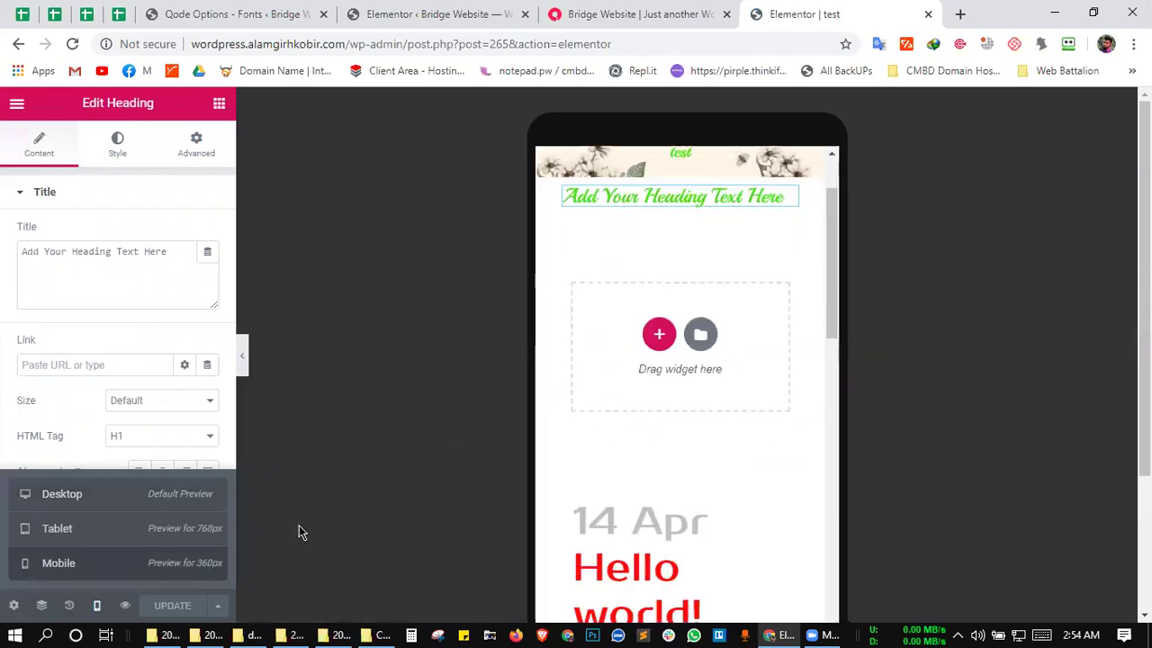
left_click(180, 538)
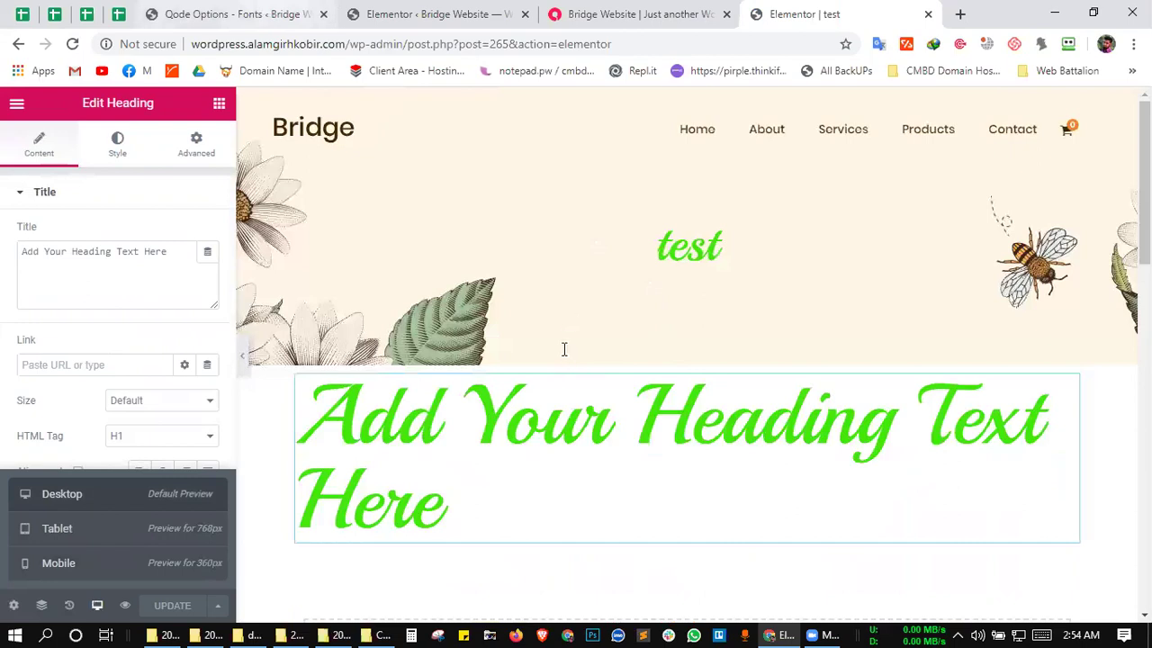
- Review the paragraph text style in the Qode font options
key("ctrl+5")
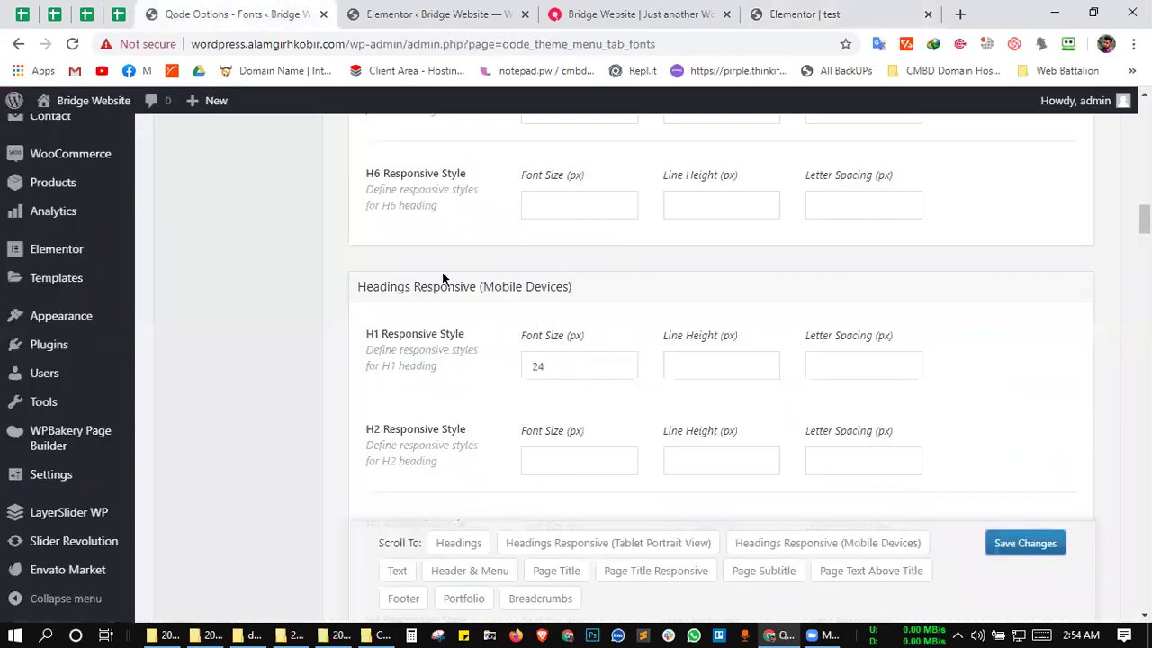
scroll(554, 304, "down", 6)
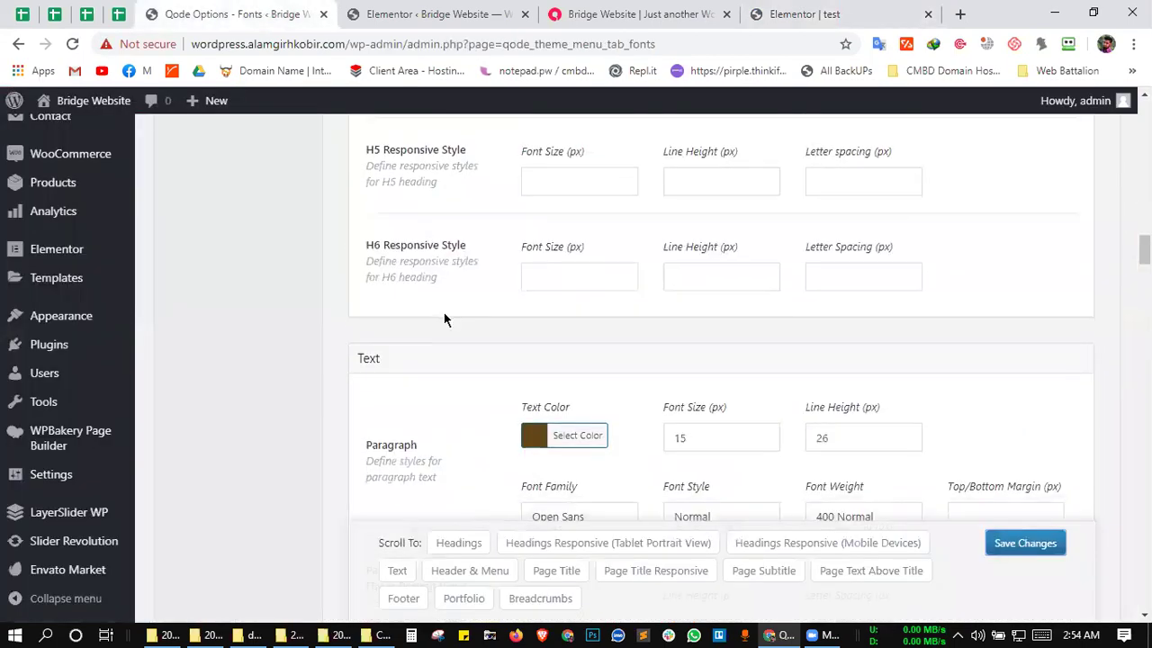
scroll(570, 319, "down", 2)
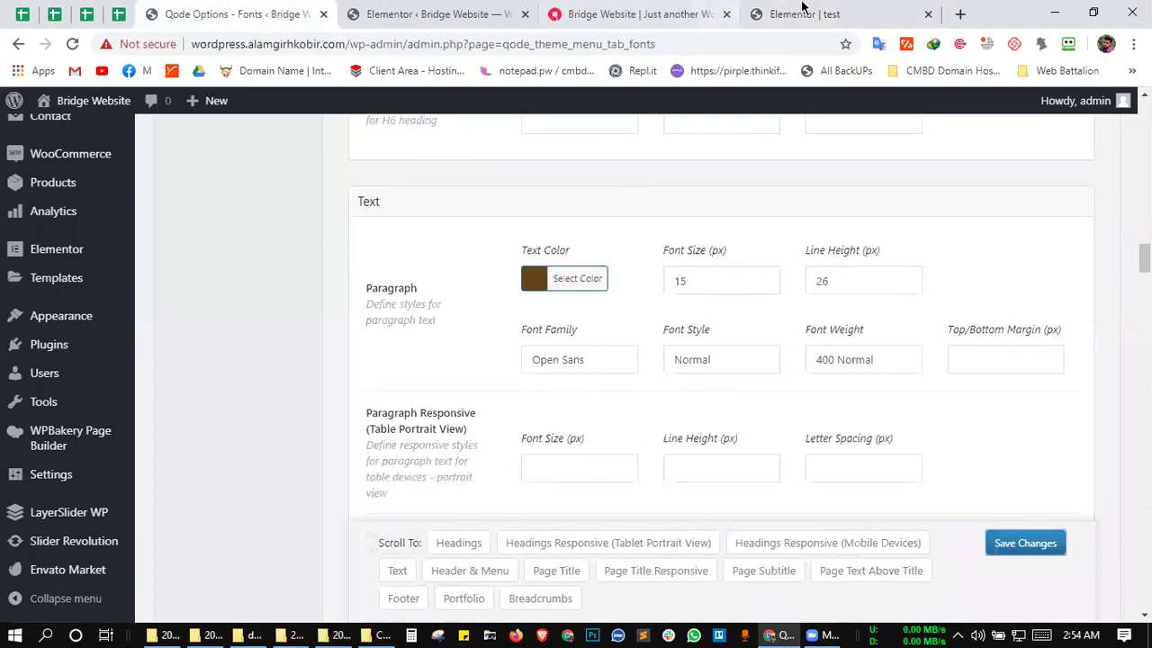
- Add a Text Editor widget below the heading on the test page in Elementor
left_click(803, 13)
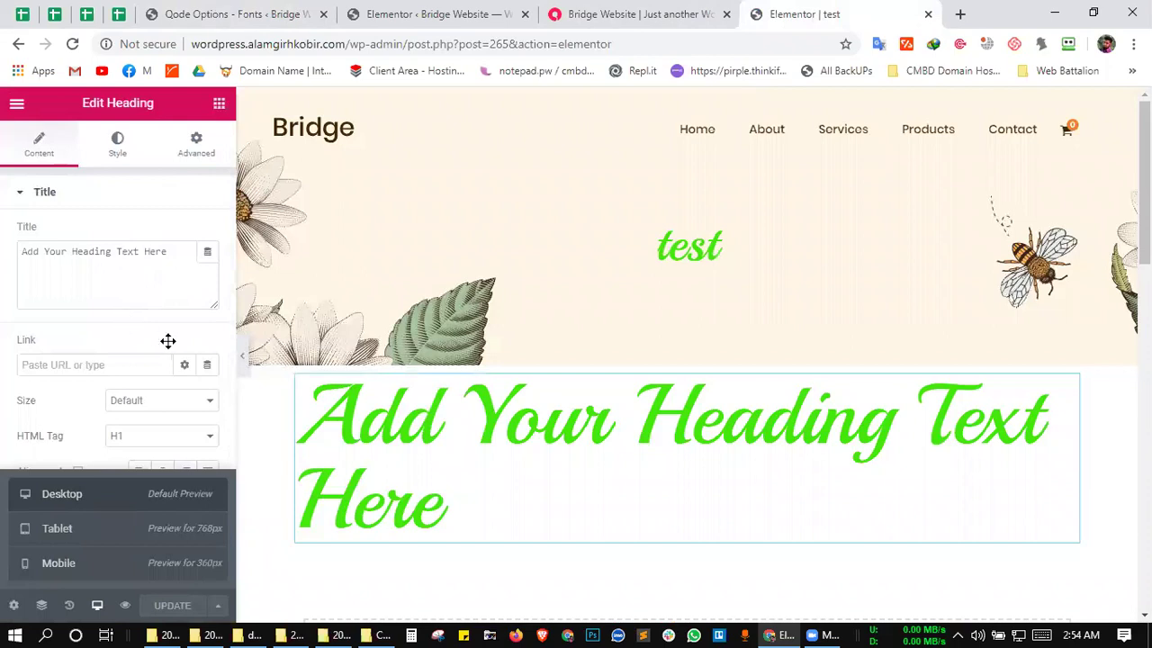
left_click_drag(492, 492, 333, 434)
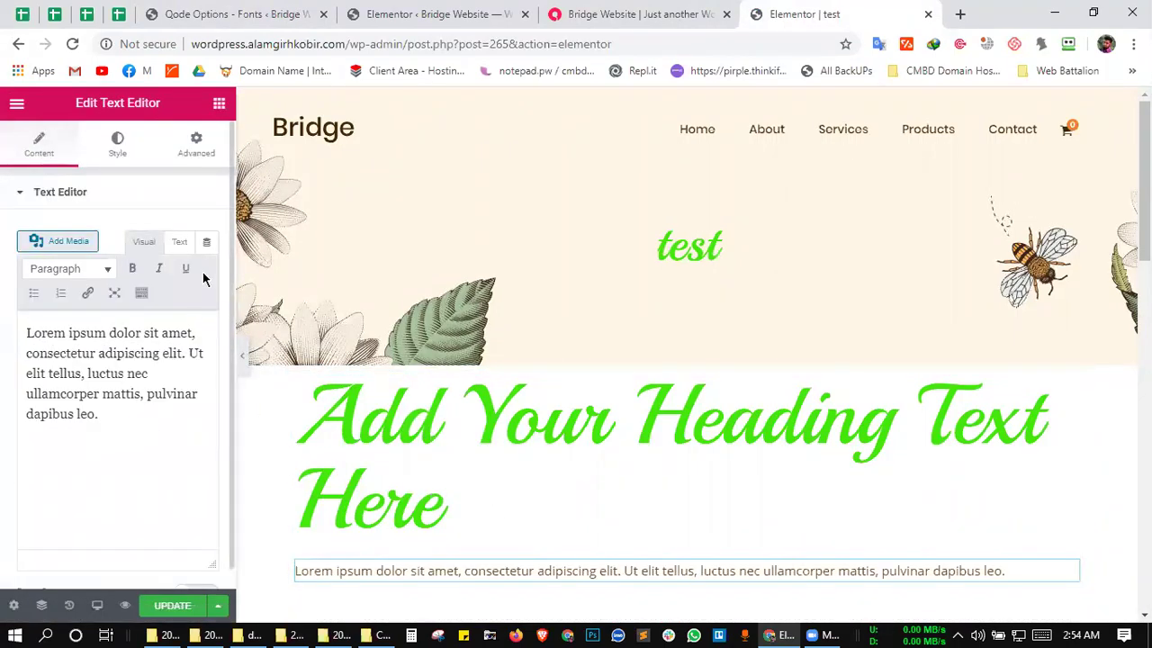
scroll(444, 249, "down", 2)
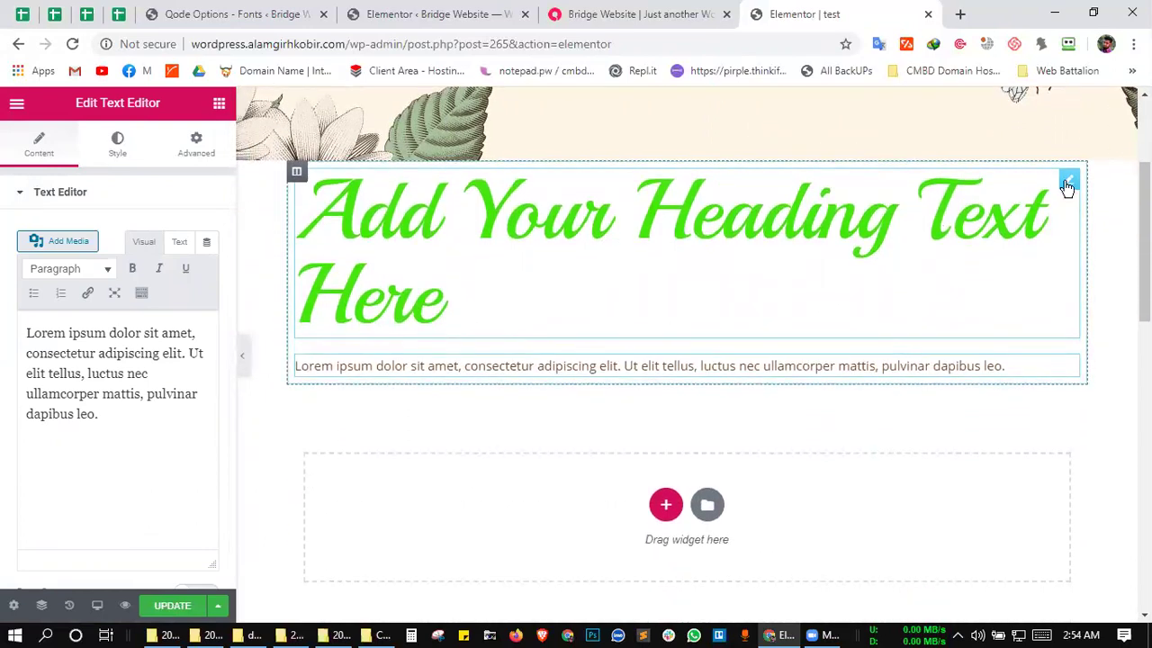
- Select the heading widget on the test page and inspect its style settings for text color and typography
left_click(1077, 309)
left_click(1076, 307)
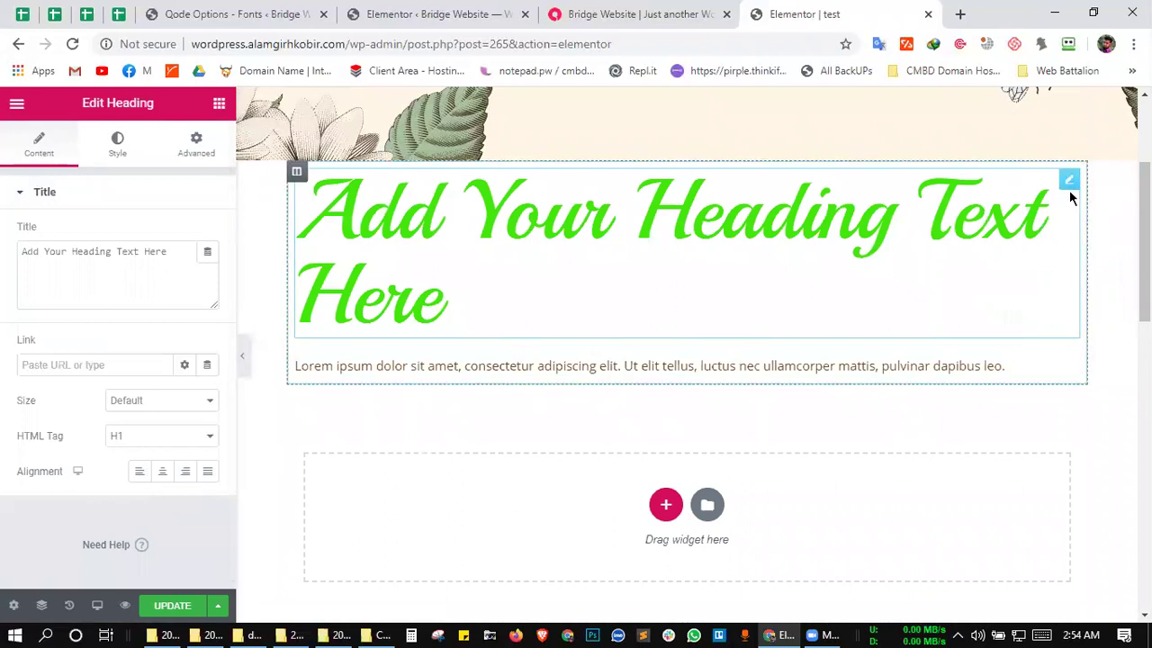
left_click(236, 13)
left_click(818, 12)
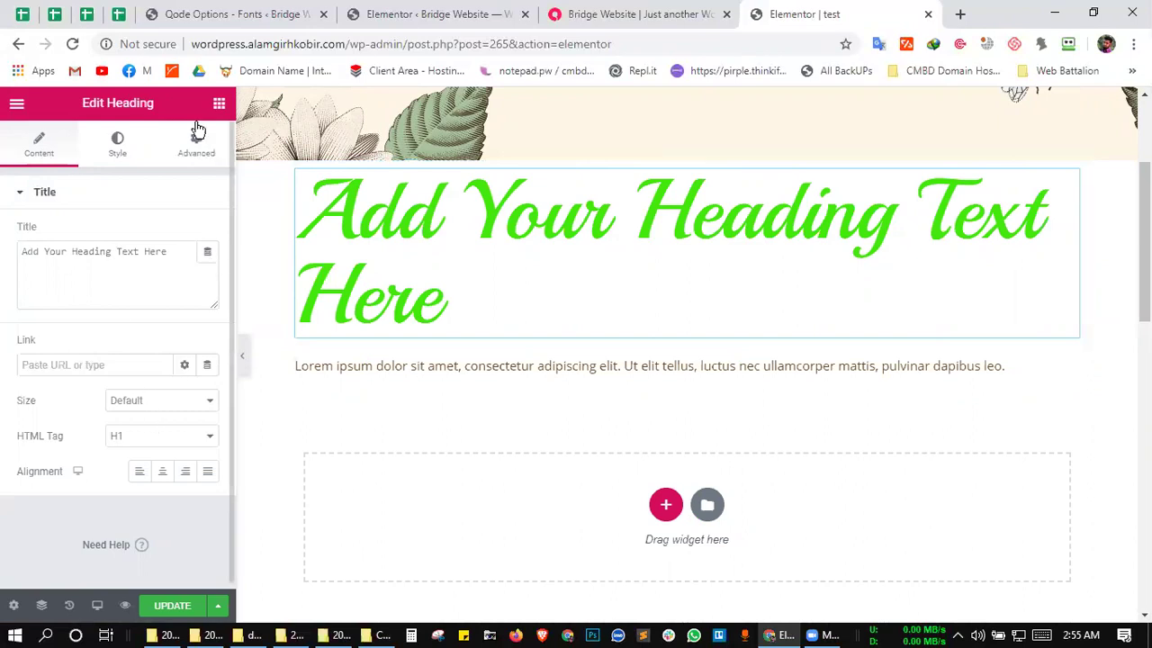
left_click(92, 151)
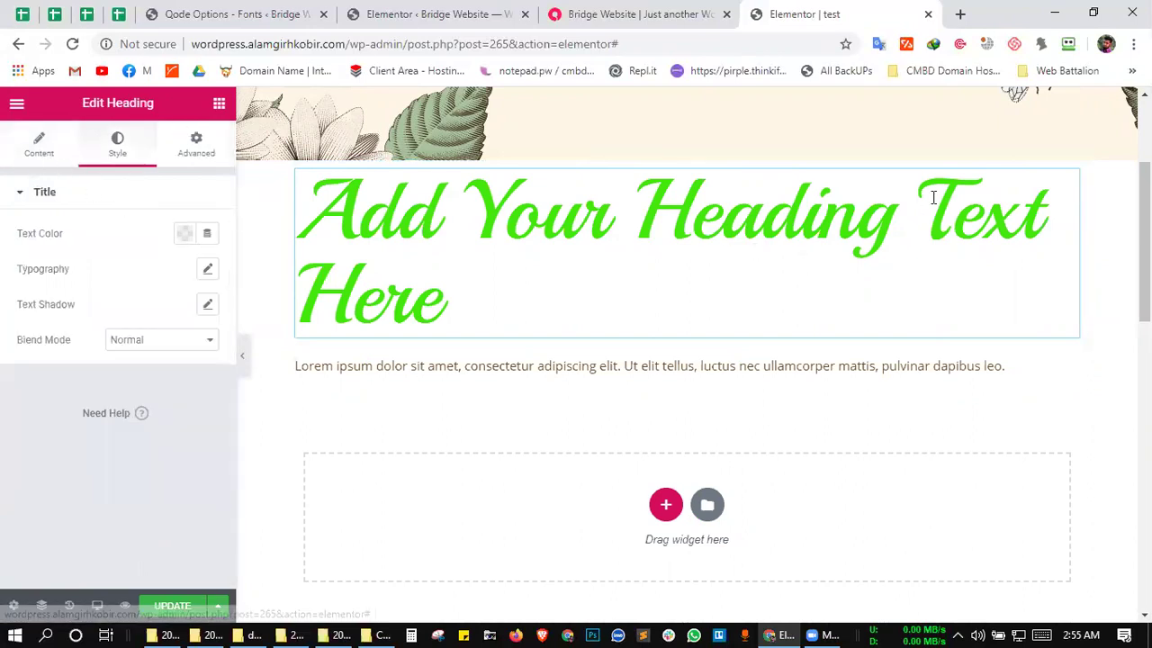
- Examine the global heading styles and the available option sections on the Qode Options Fonts page
left_click(394, 236)
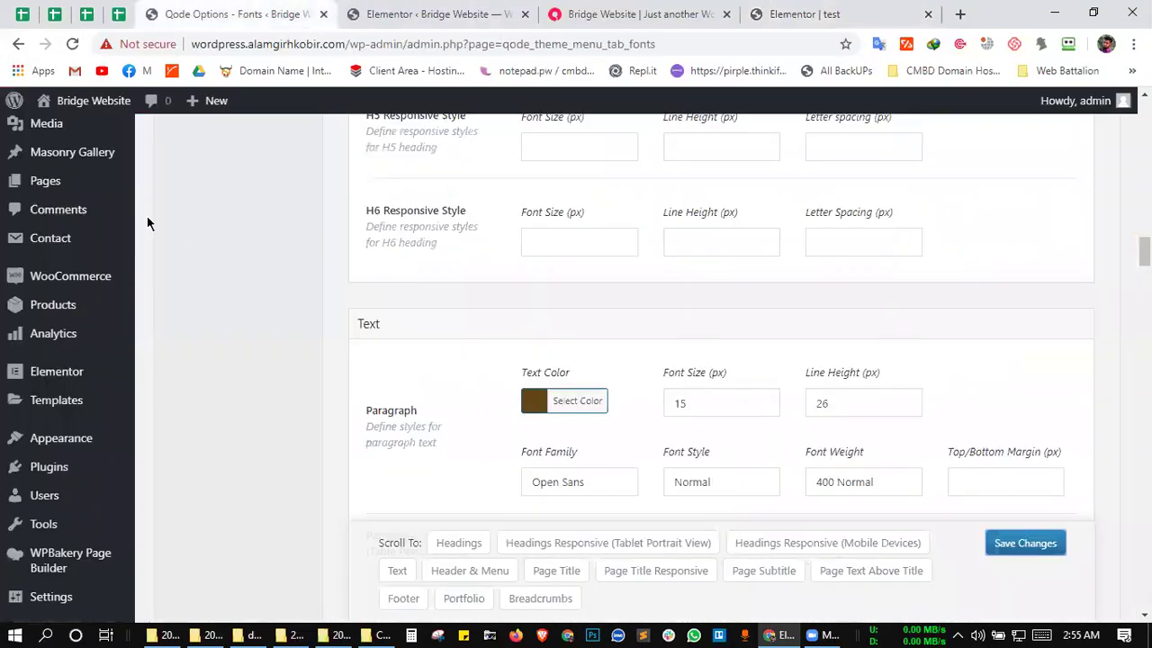
scroll(90, 220, "up", 2)
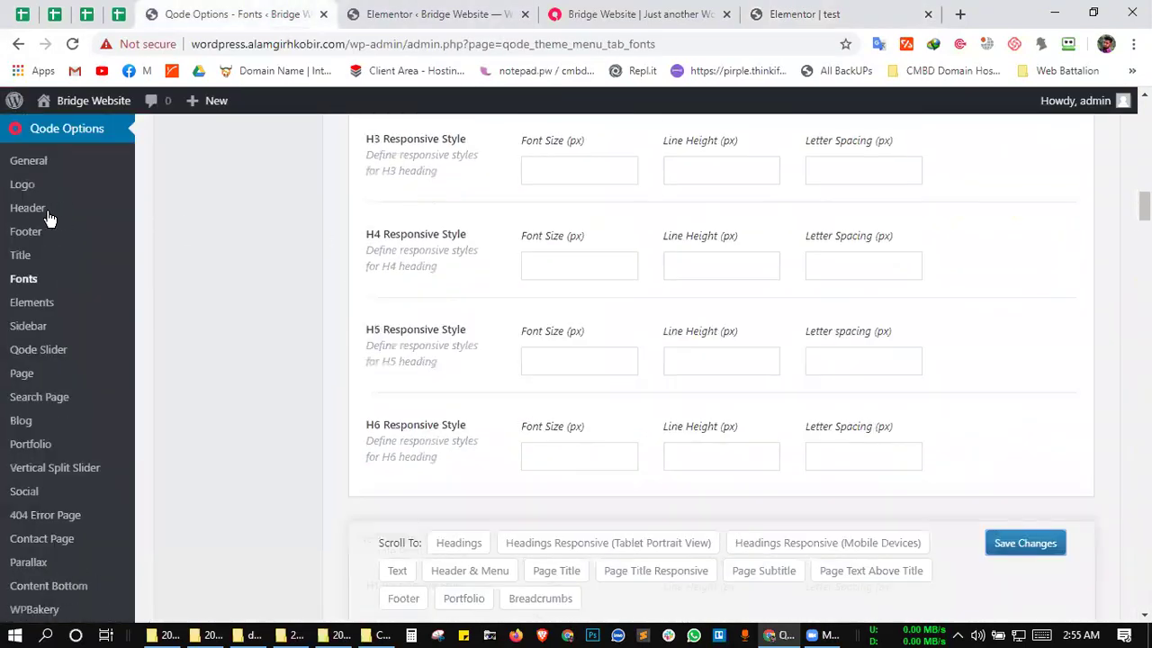
scroll(387, 369, "up", 10)
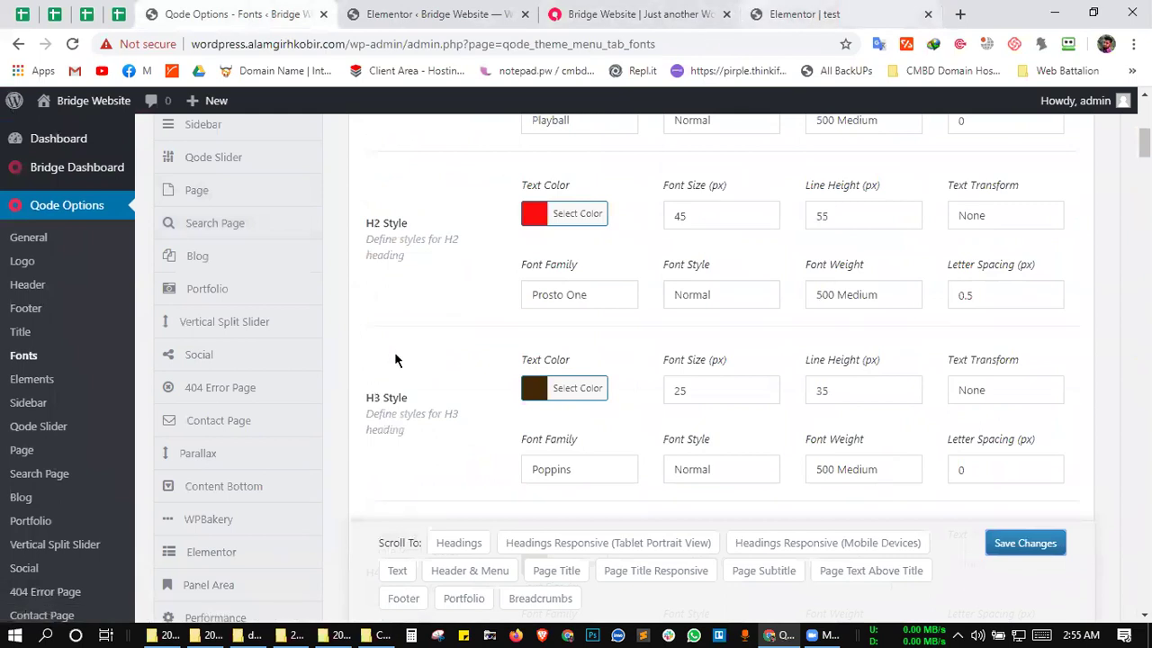
scroll(33, 378, "up", 3)
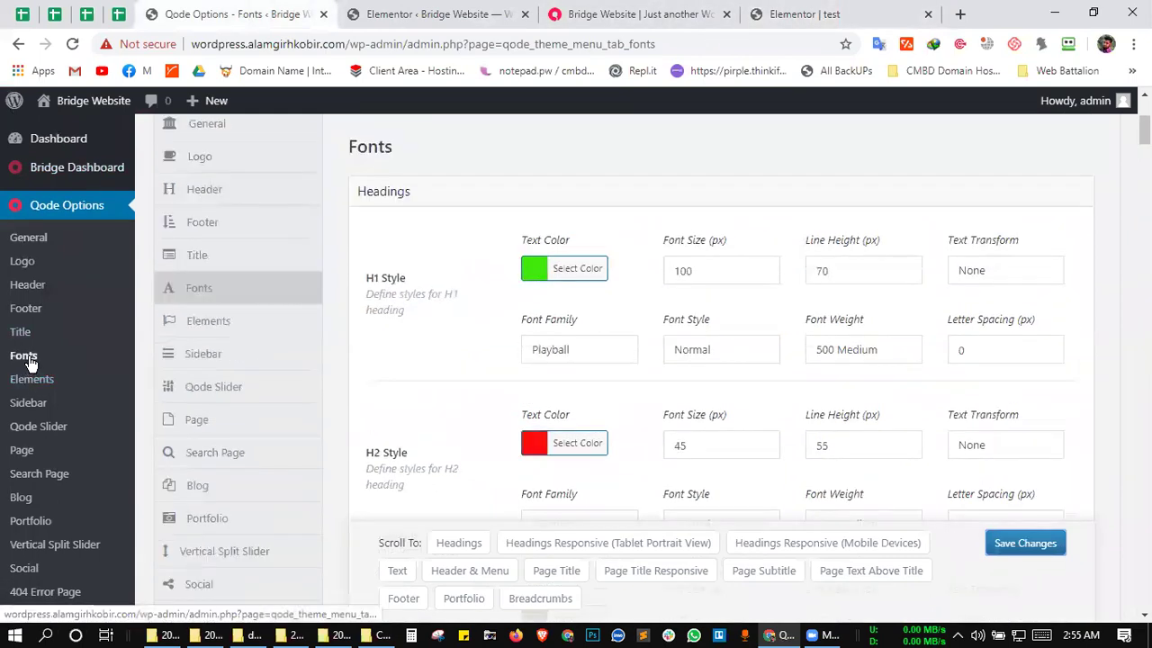
scroll(229, 159, "up", 2)
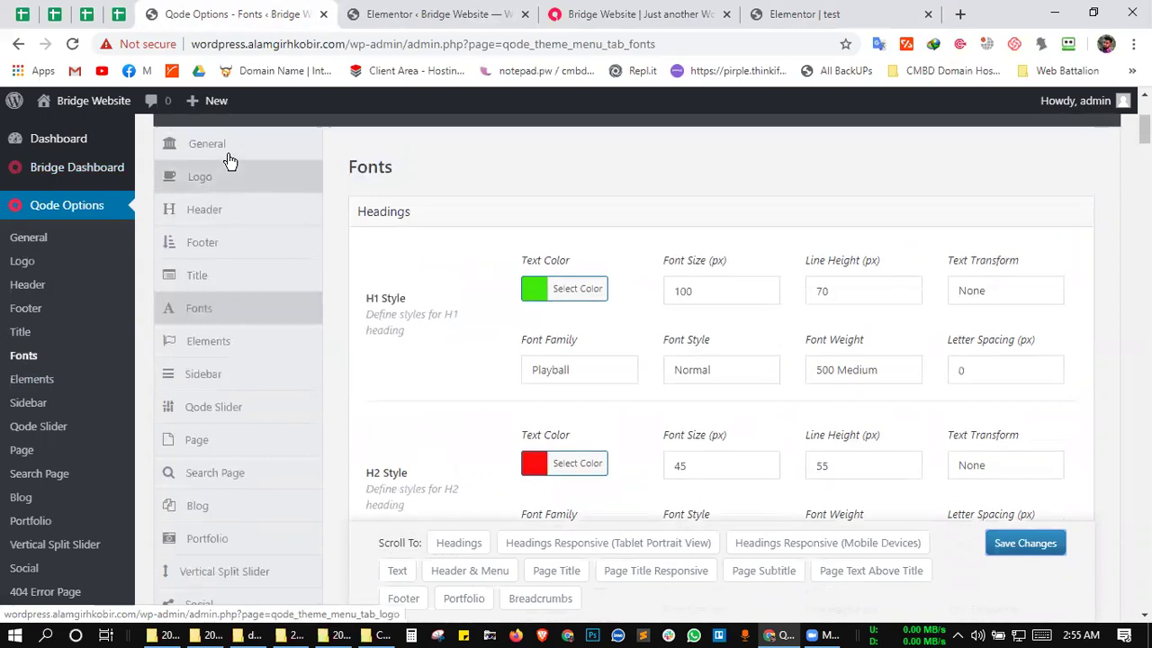
scroll(211, 360, "down", 1)
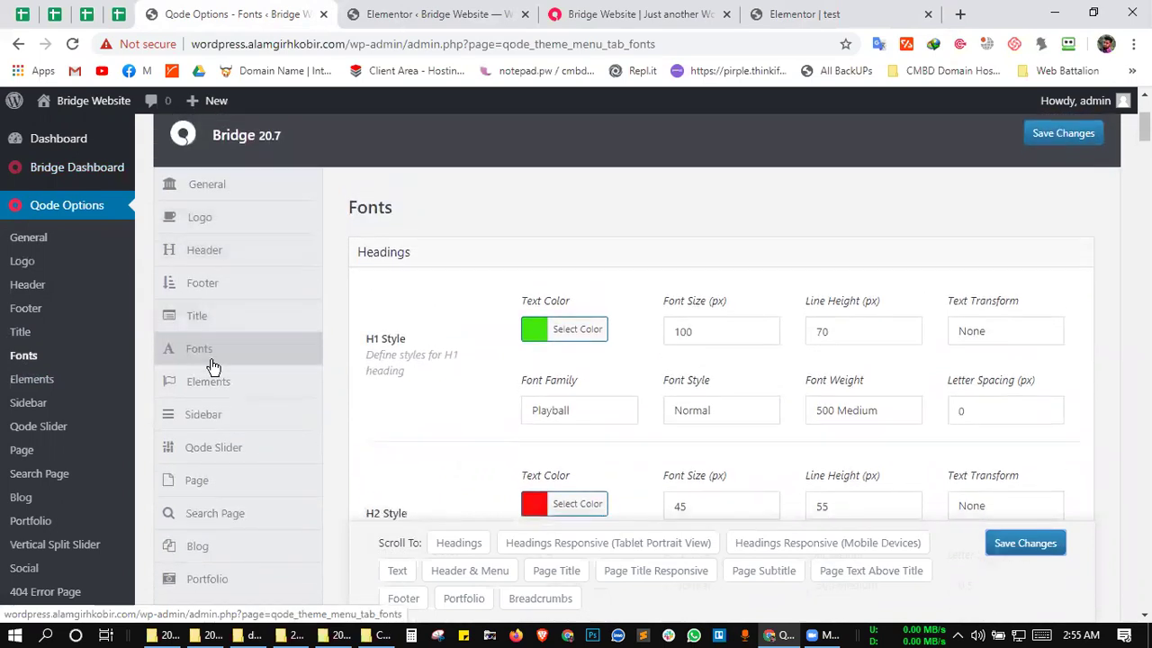
scroll(257, 252, "down", 2)
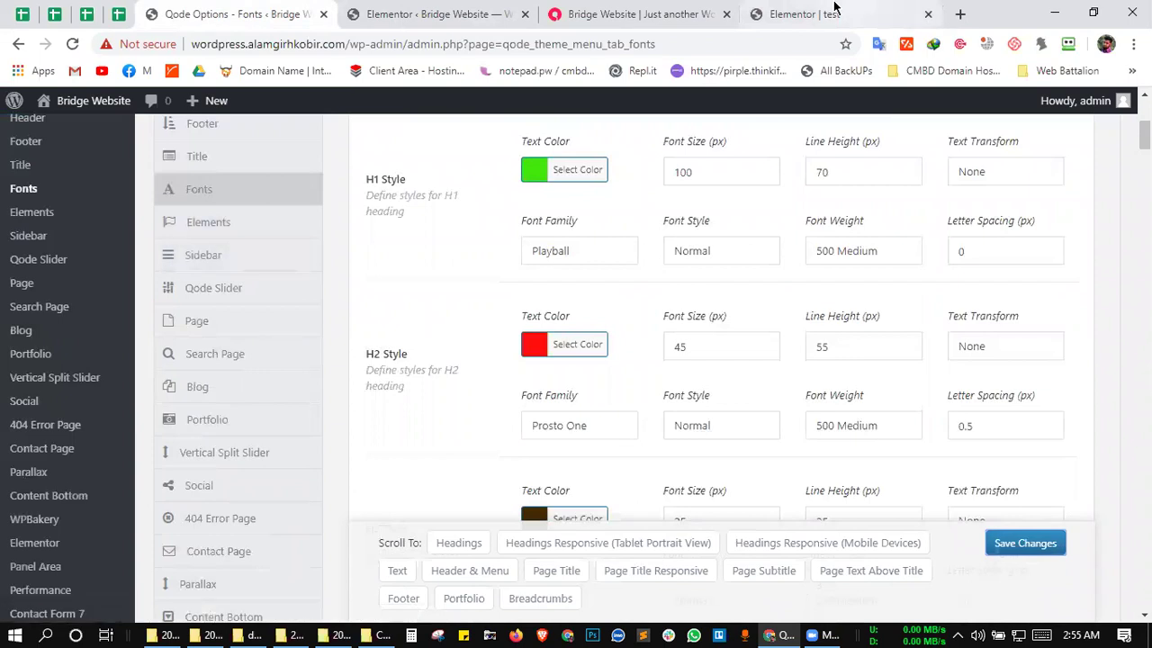
left_click(831, 12)
left_click(198, 11)
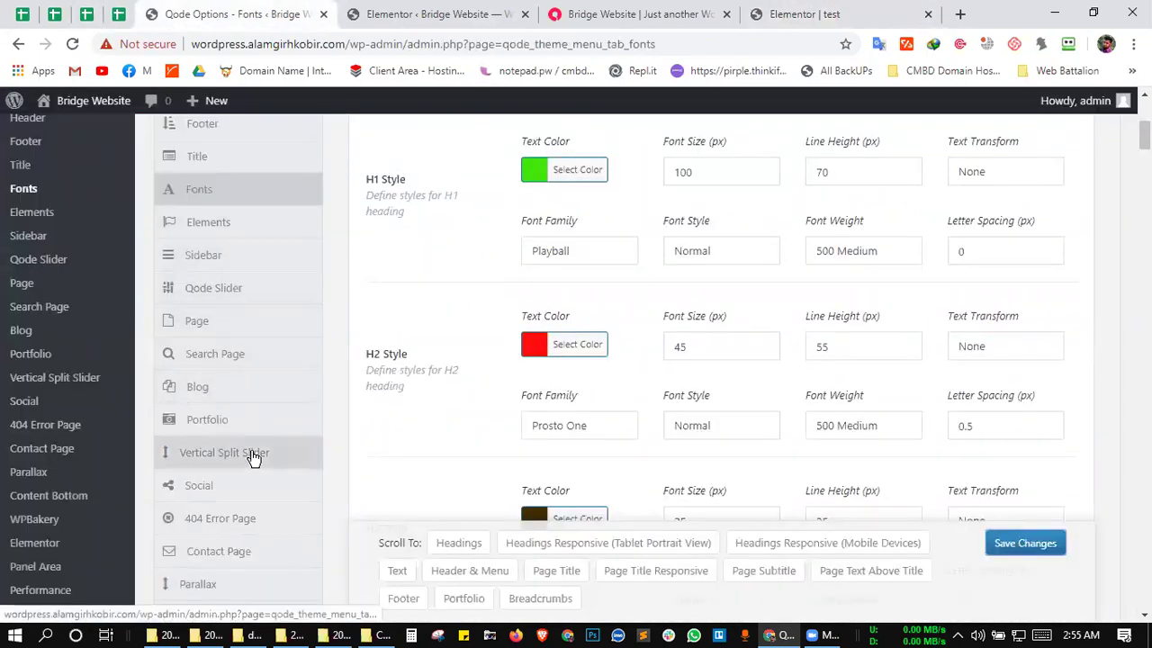
scroll(252, 455, "down", 1)
scroll(254, 458, "down", 3)
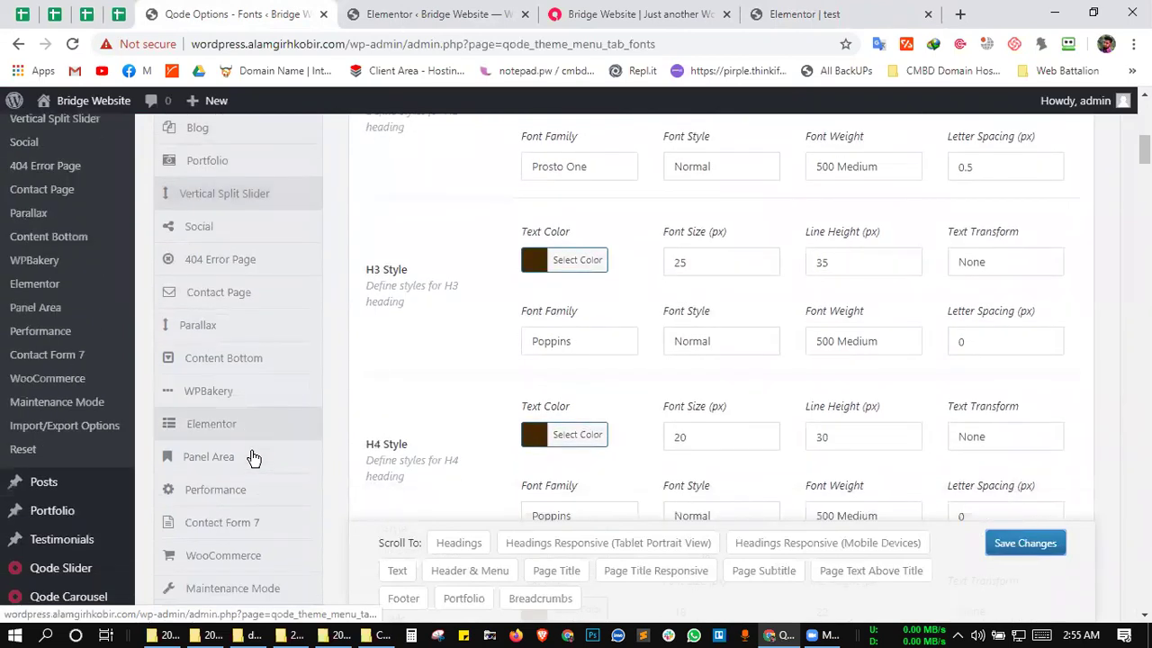
scroll(254, 458, "down", 2)
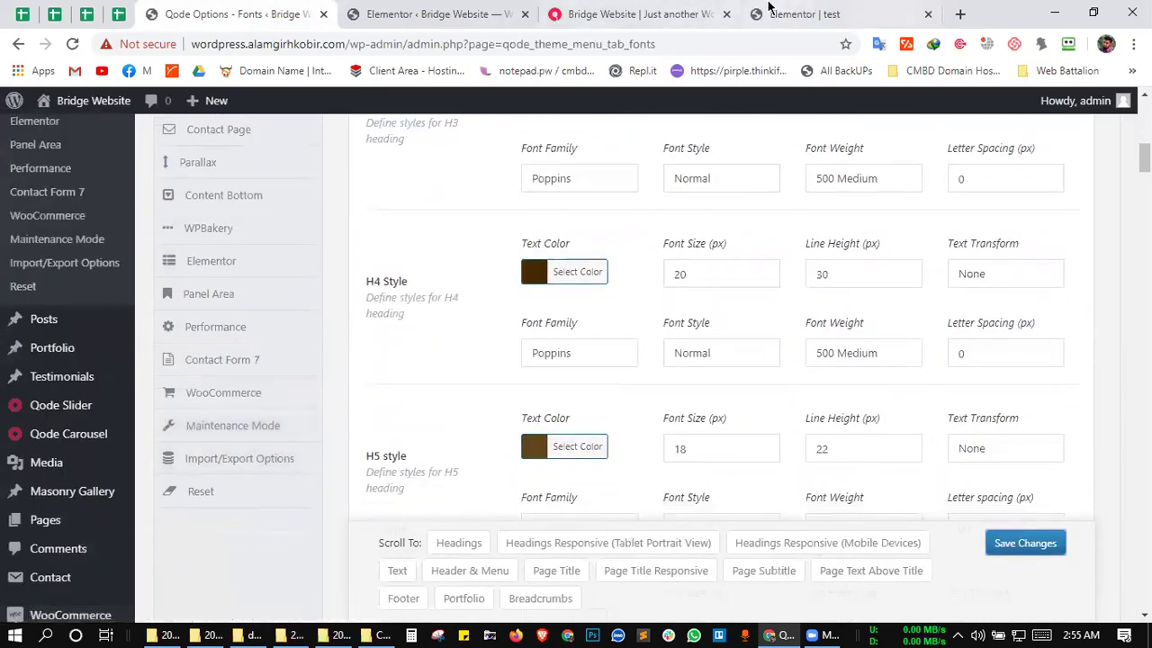
- Check the heading and paragraph on the test page against Elementor's settings for disabling default colors and fonts
left_click(769, 11)
scroll(661, 349, "down", 2)
scroll(664, 365, "down", 2)
scroll(663, 370, "up", 2)
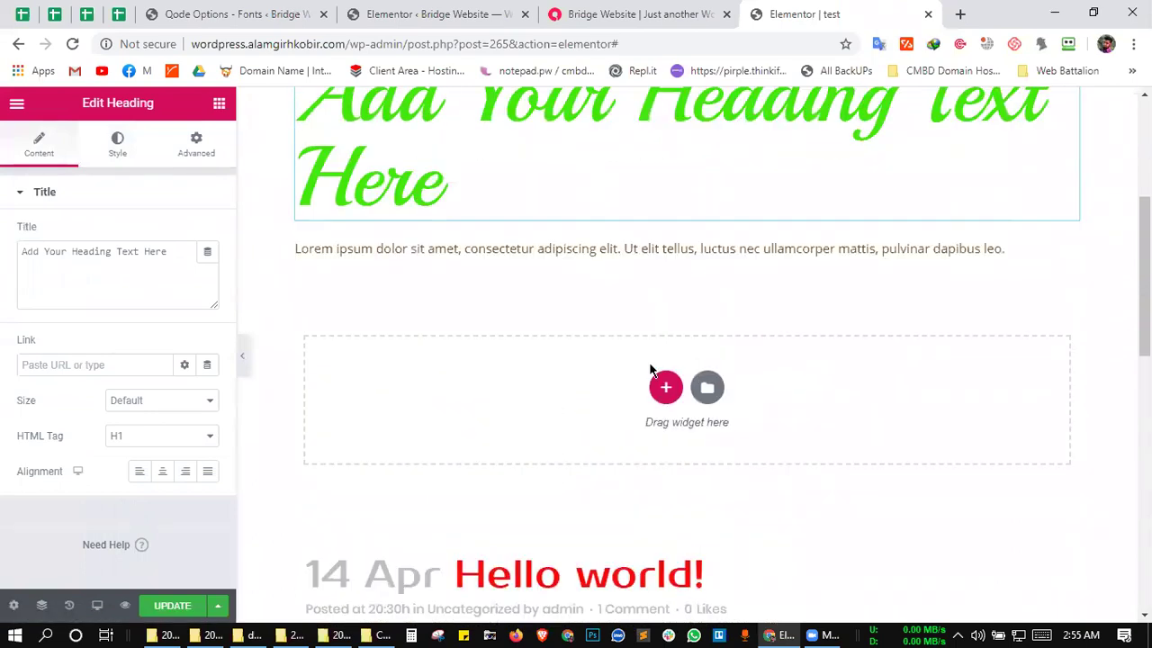
scroll(567, 364, "up", 1)
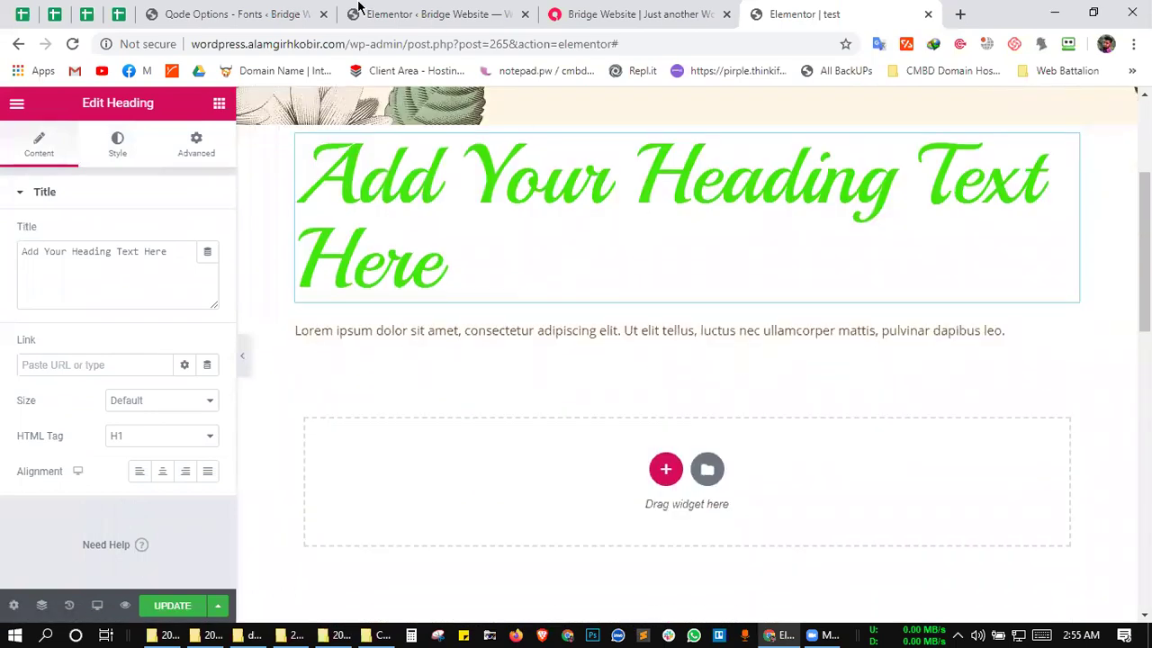
key("ctrl+2")
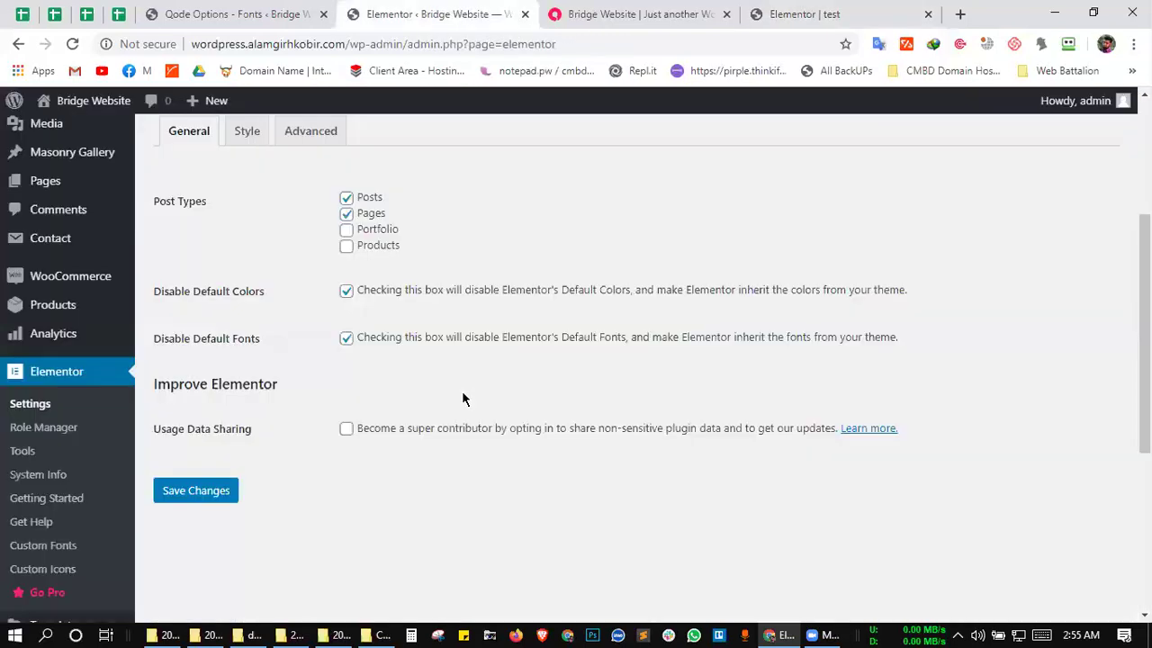
- Review the H1 to H6 heading styles and the tablet portrait responsive styles in the Qode font options
key("ctrl+1")
scroll(462, 378, "down", 8)
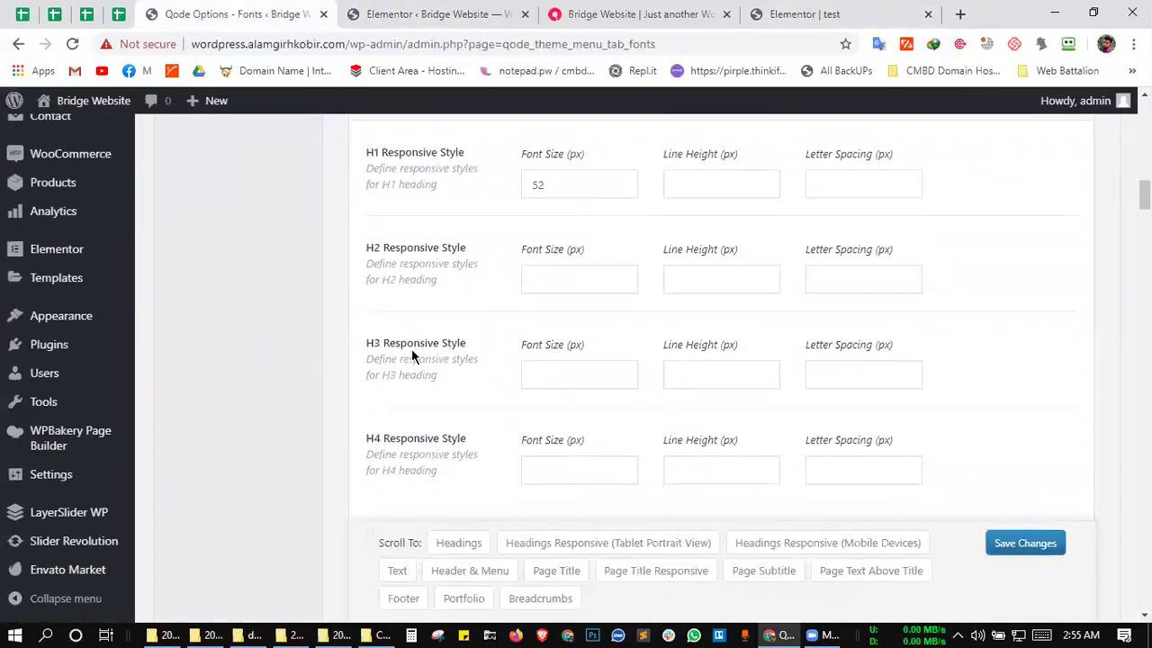
scroll(411, 353, "up", 6)
scroll(412, 356, "up", 10)
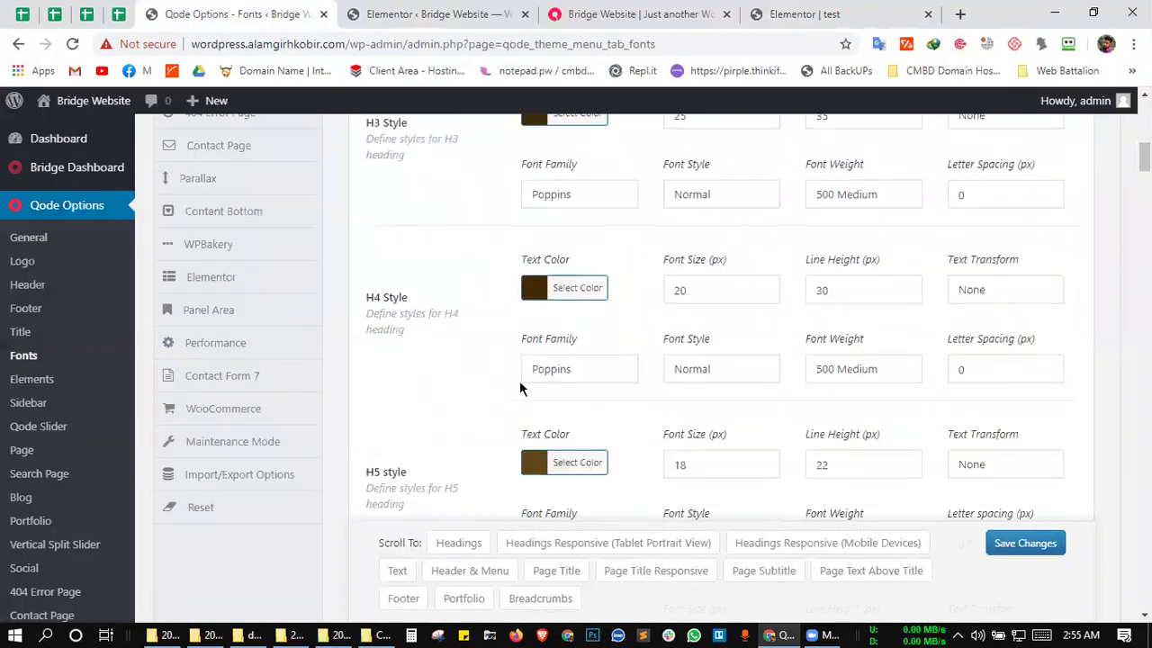
scroll(568, 462, "down", 2)
scroll(390, 277, "down", 6)
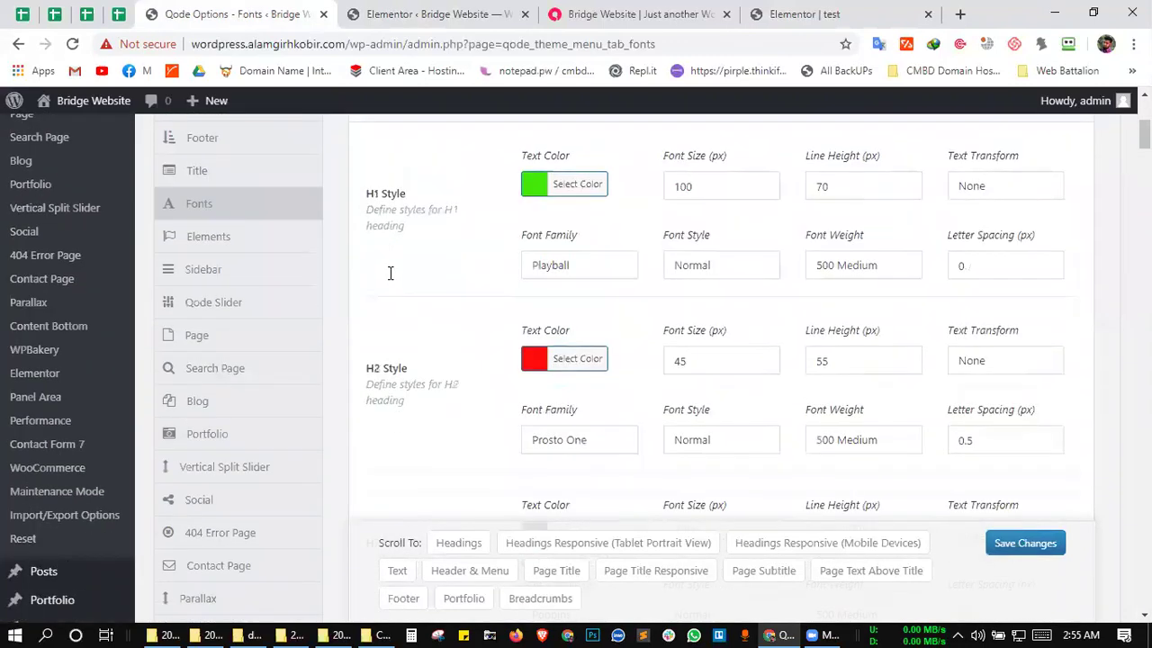
scroll(390, 279, "down", 9)
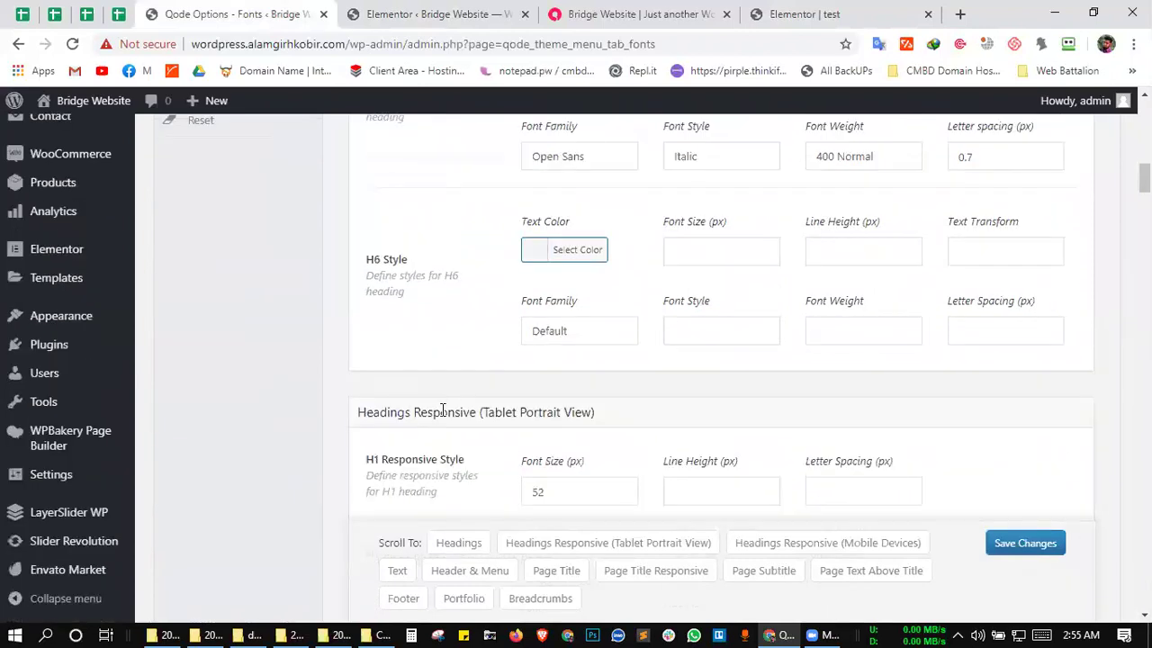
- Review the tablet and mobile responsive heading styles and the paragraph text options on the Fonts page
scroll(444, 405, "down", 7)
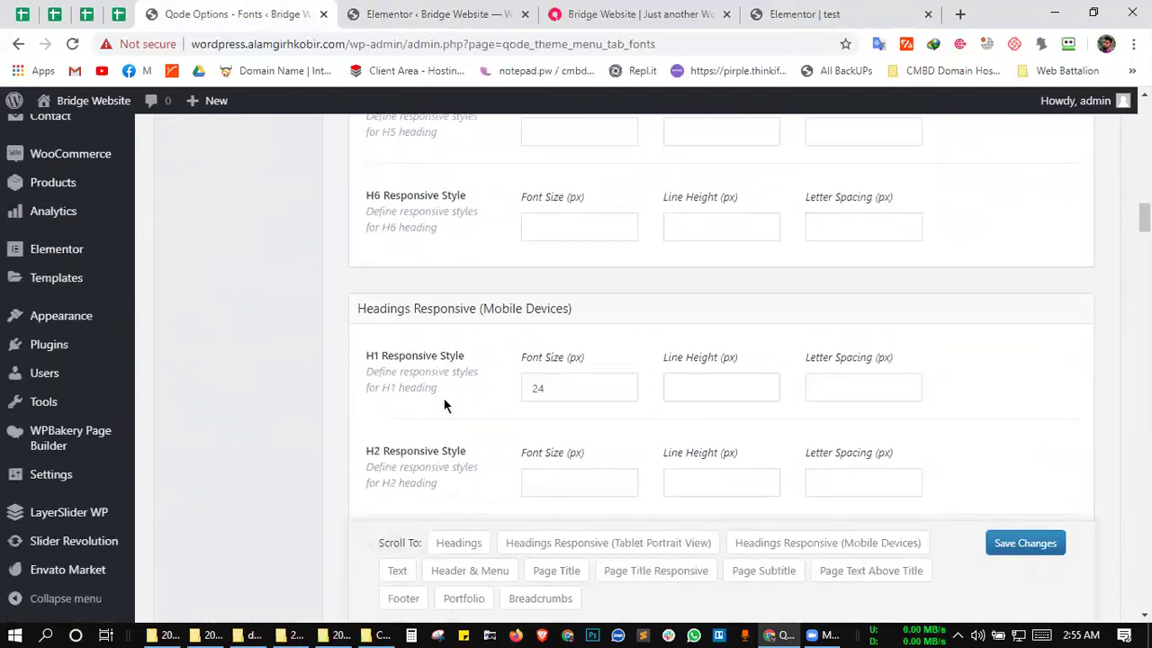
scroll(481, 306, "down", 9)
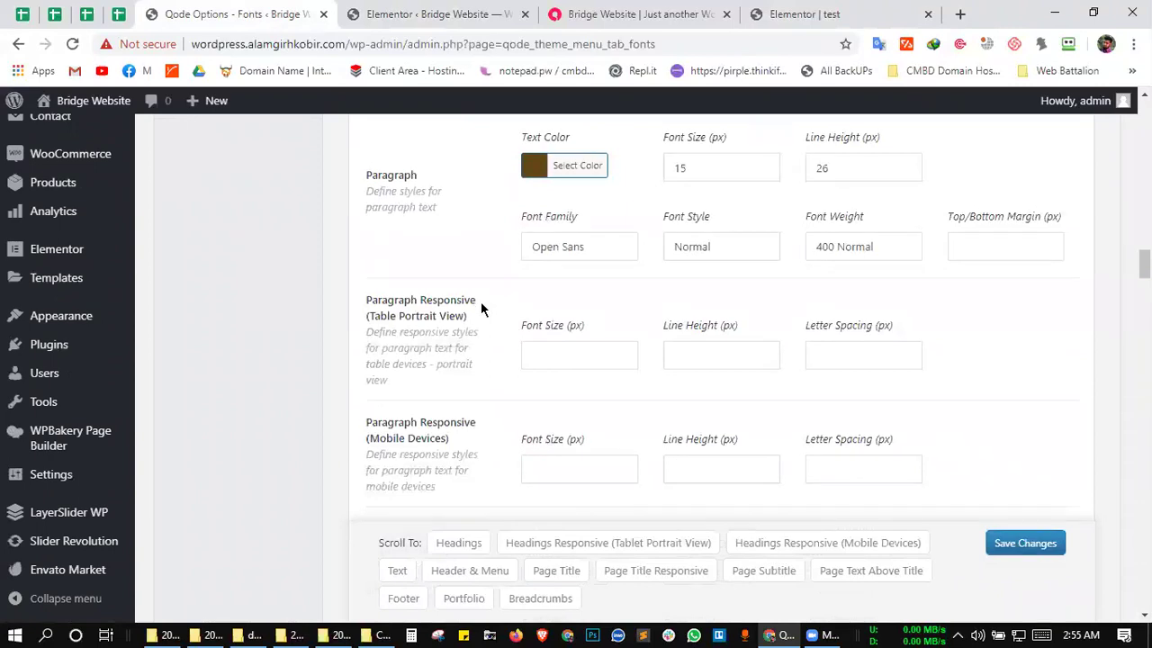
scroll(487, 348, "down", 2)
scroll(489, 348, "up", 20)
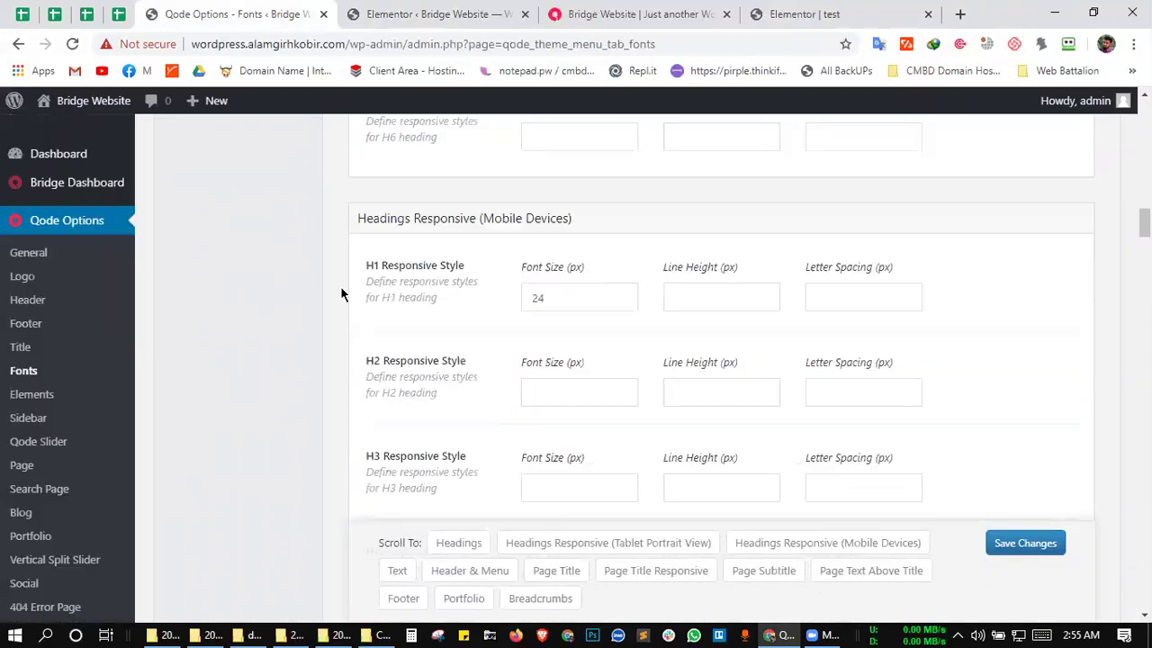
scroll(339, 296, "up", 12)
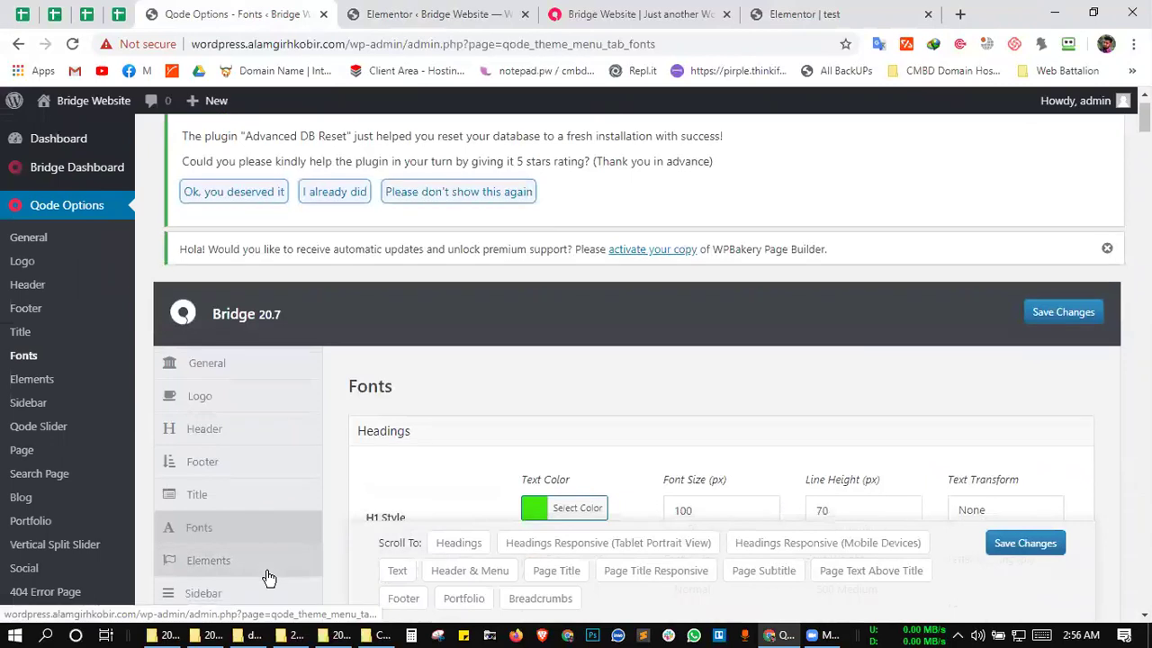
scroll(267, 576, "down", 7)
scroll(279, 498, "down", 10)
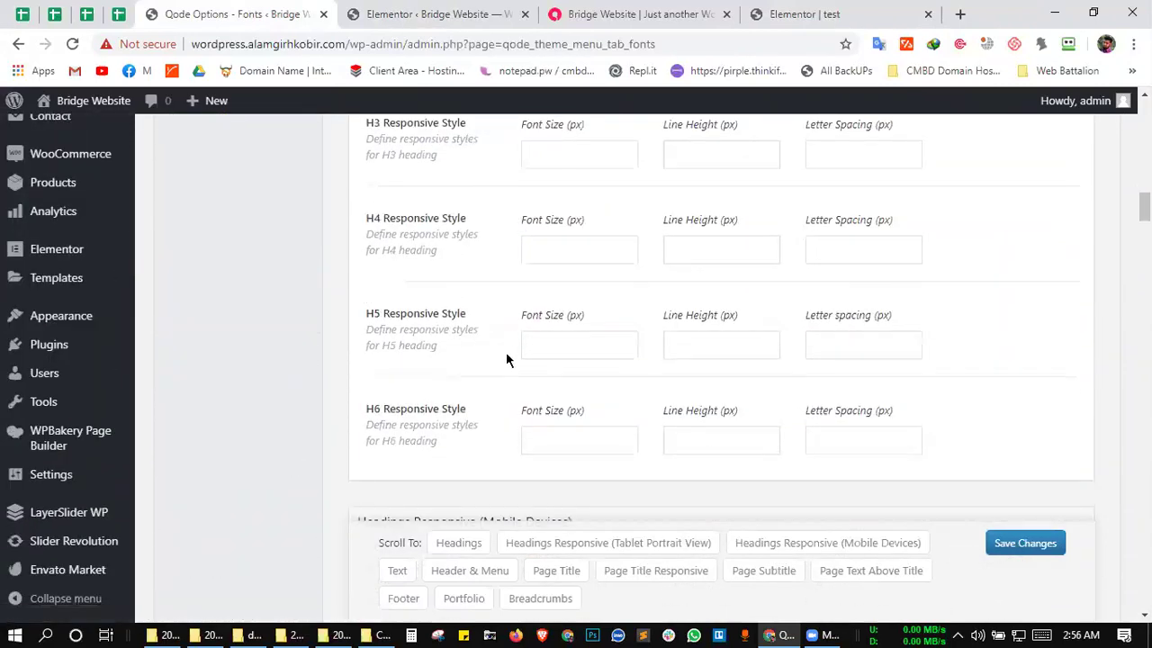
scroll(505, 360, "down", 10)
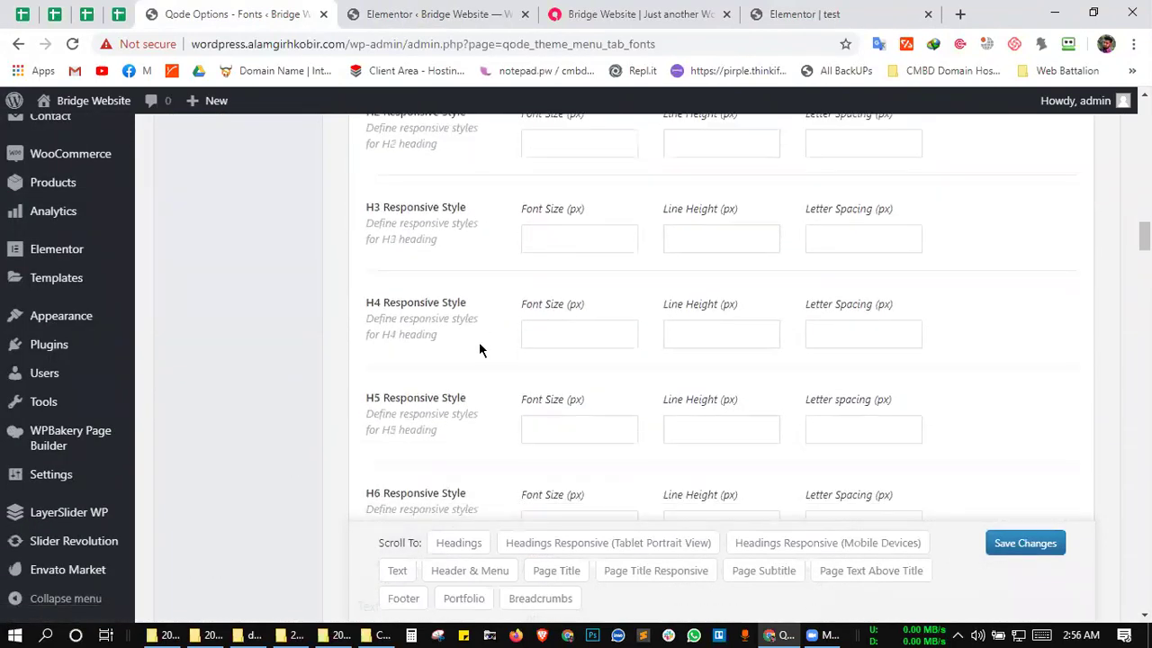
scroll(415, 222, "down", 1)
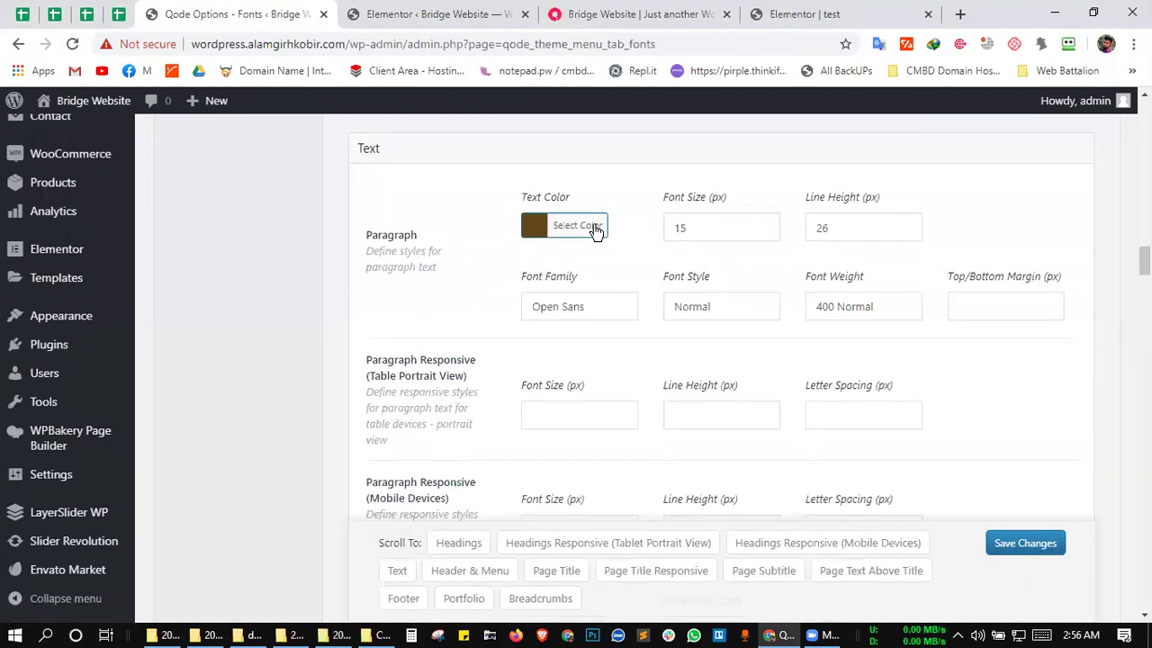
- Set the global paragraph text color to dark purple #160435
left_click(567, 225)
left_click_drag(629, 303, 643, 378)
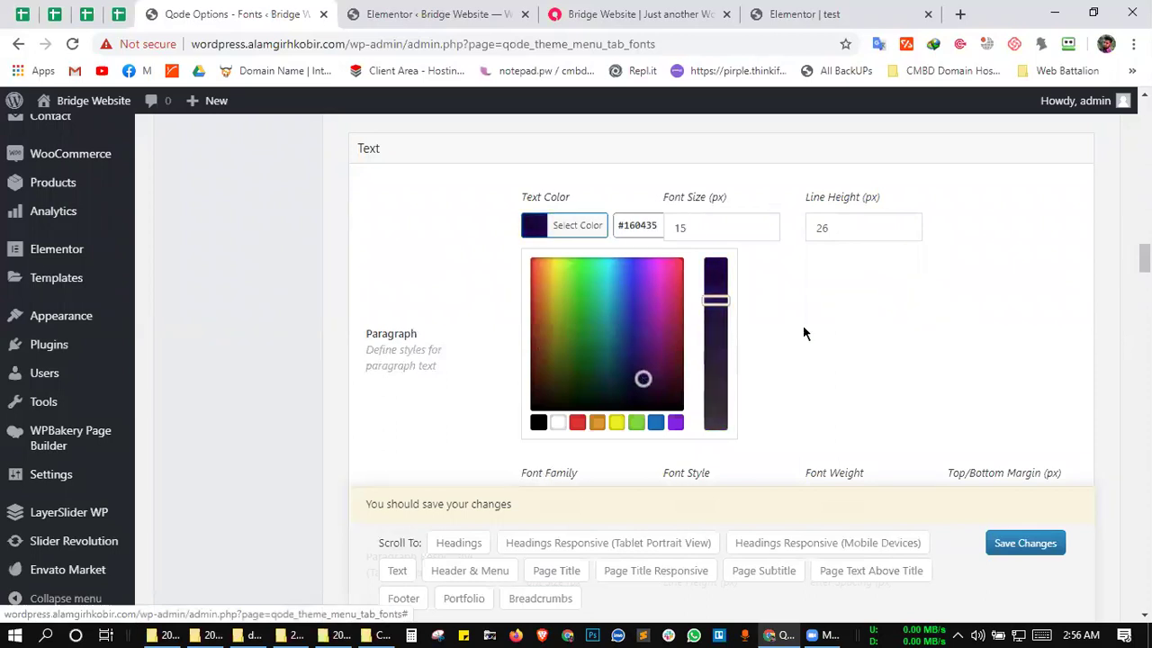
left_click(792, 297)
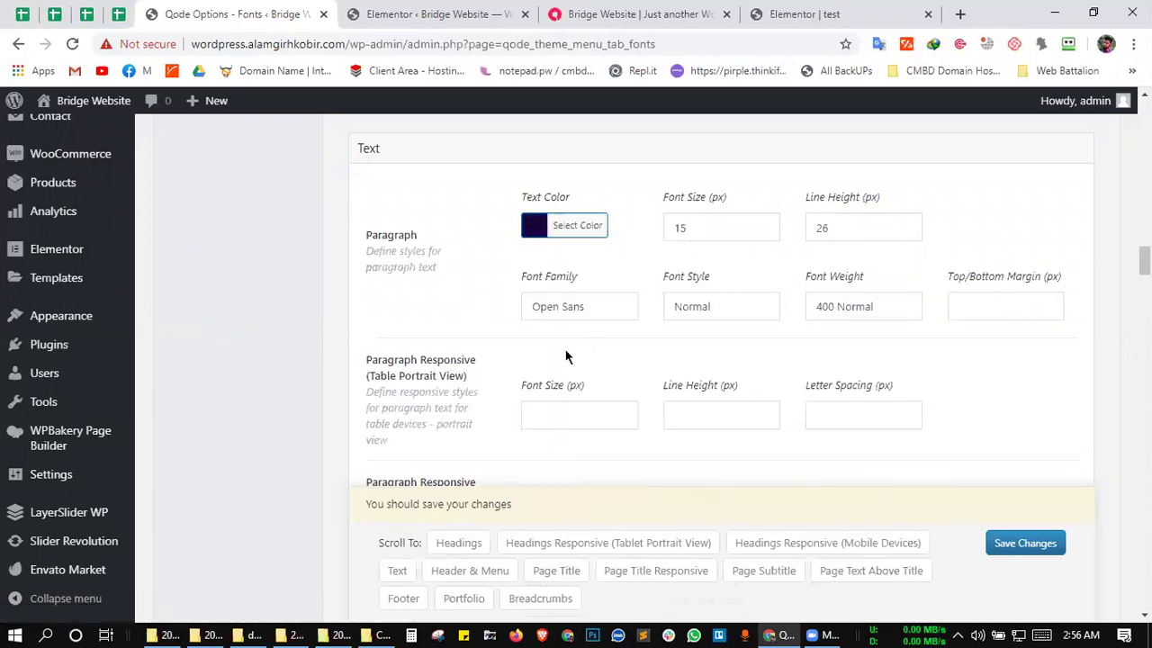
- Set the responsive paragraph font size to 12 px for tablet portrait and 8 px for mobile, and save the font options
scroll(558, 356, "down", 8)
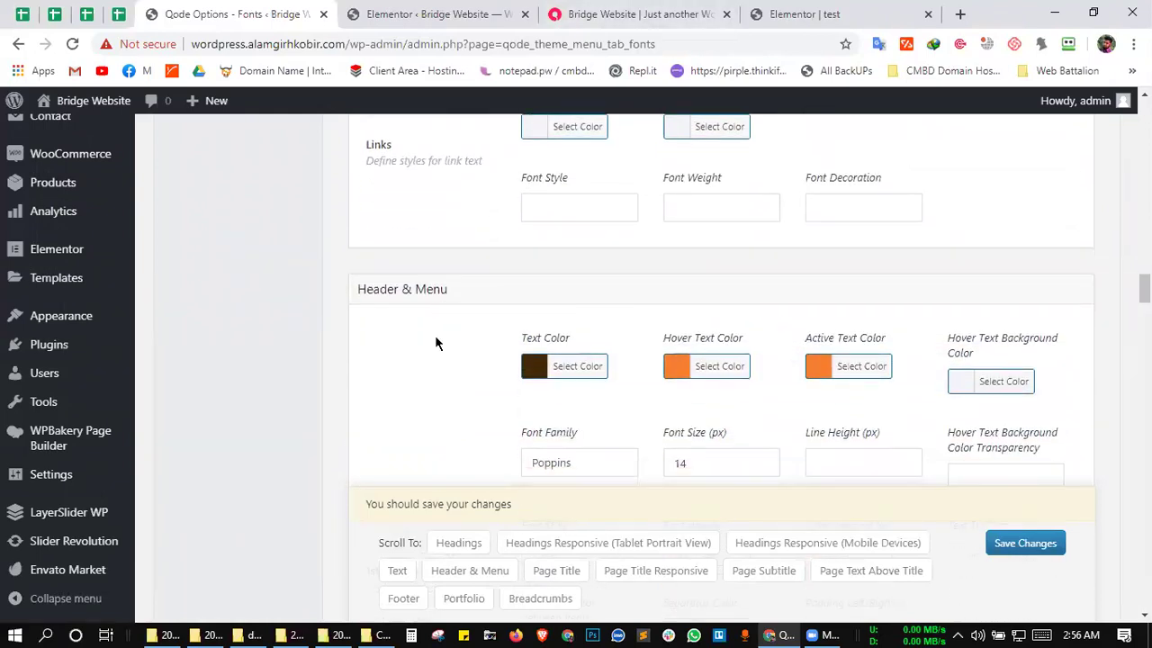
scroll(437, 342, "down", 5)
scroll(432, 349, "up", 2)
scroll(430, 351, "up", 10)
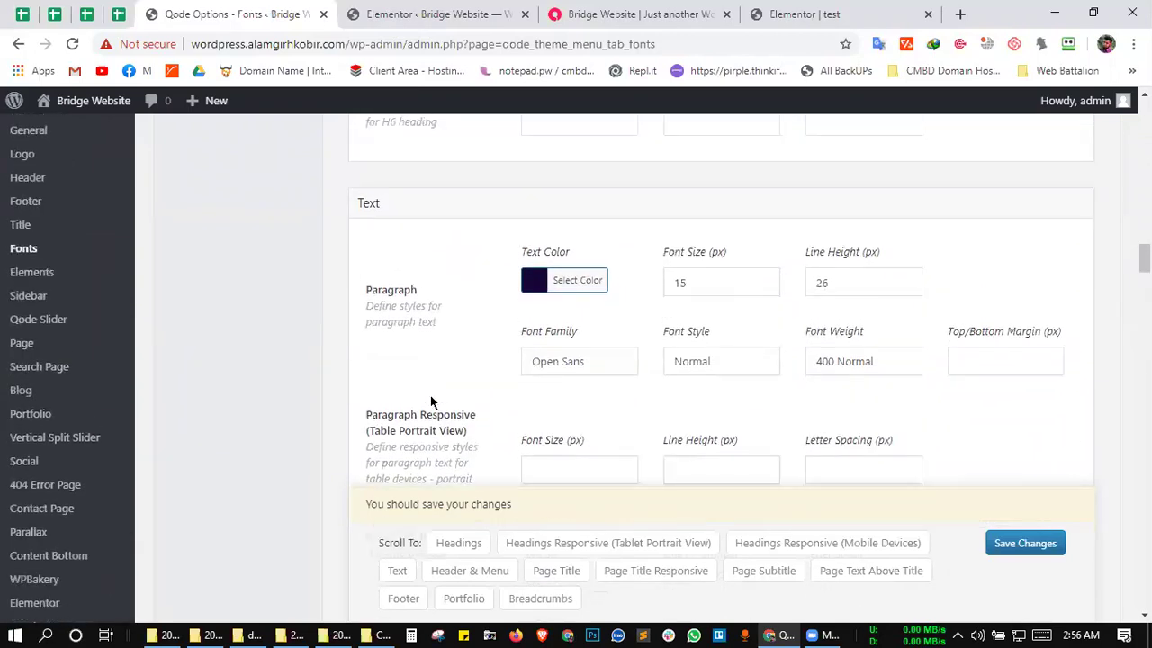
scroll(430, 395, "down", 2)
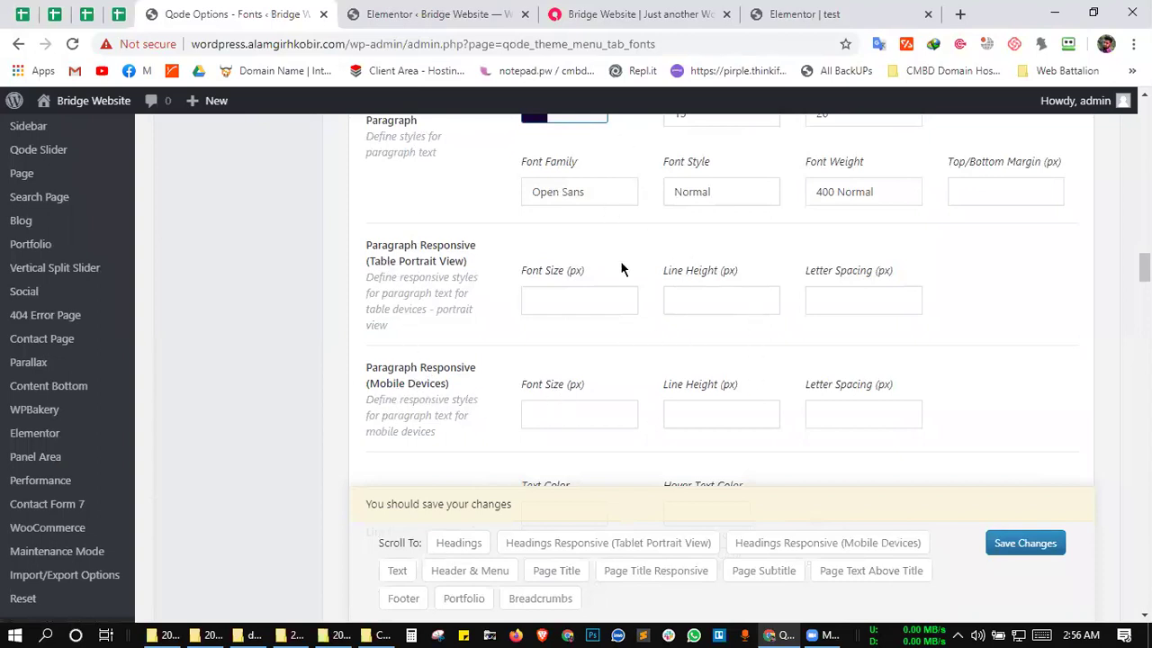
scroll(600, 300, "up", 1)
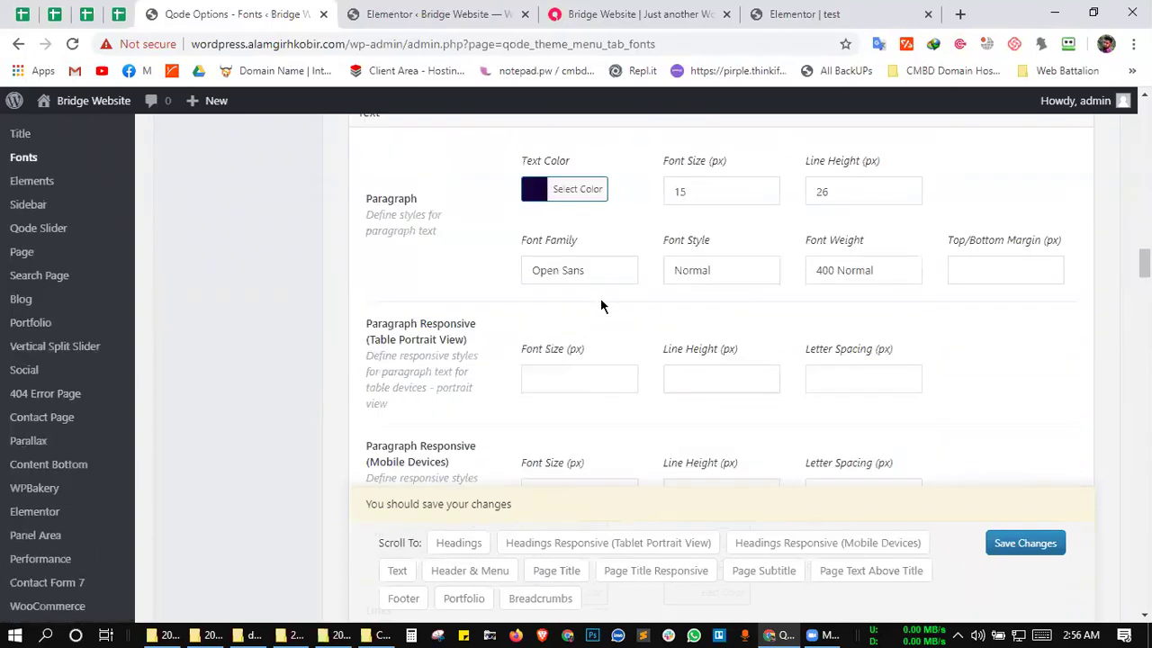
scroll(601, 299, "up", 1)
scroll(632, 262, "down", 2)
scroll(630, 255, "up", 1)
scroll(630, 255, "up", 1)
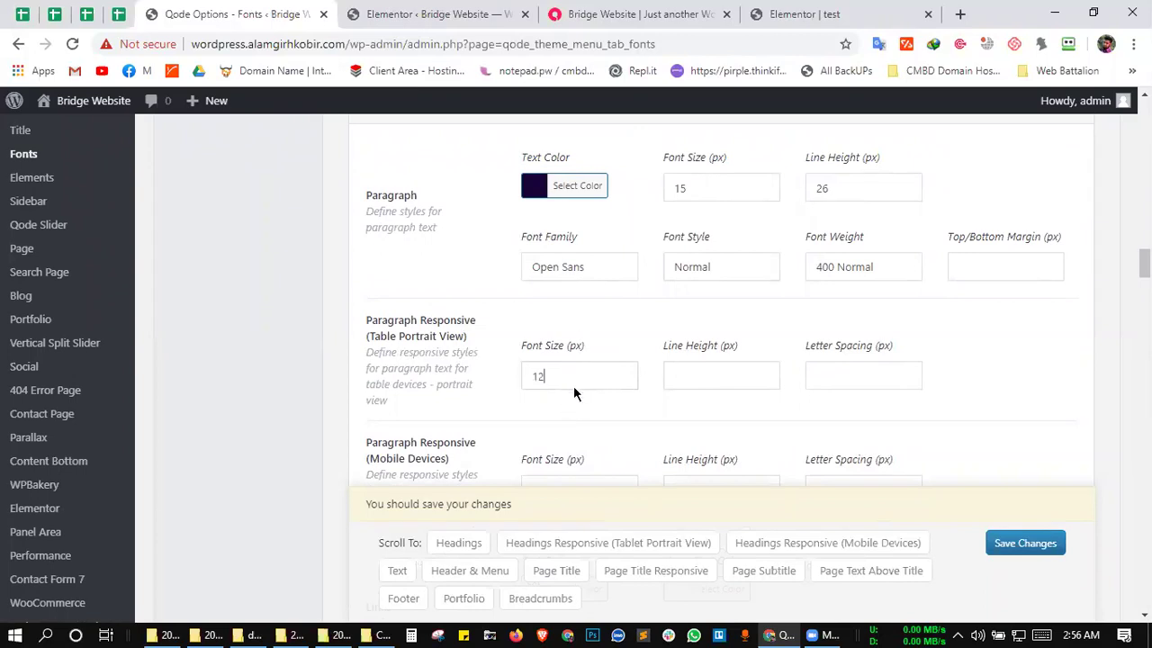
scroll(573, 385, "down", 2)
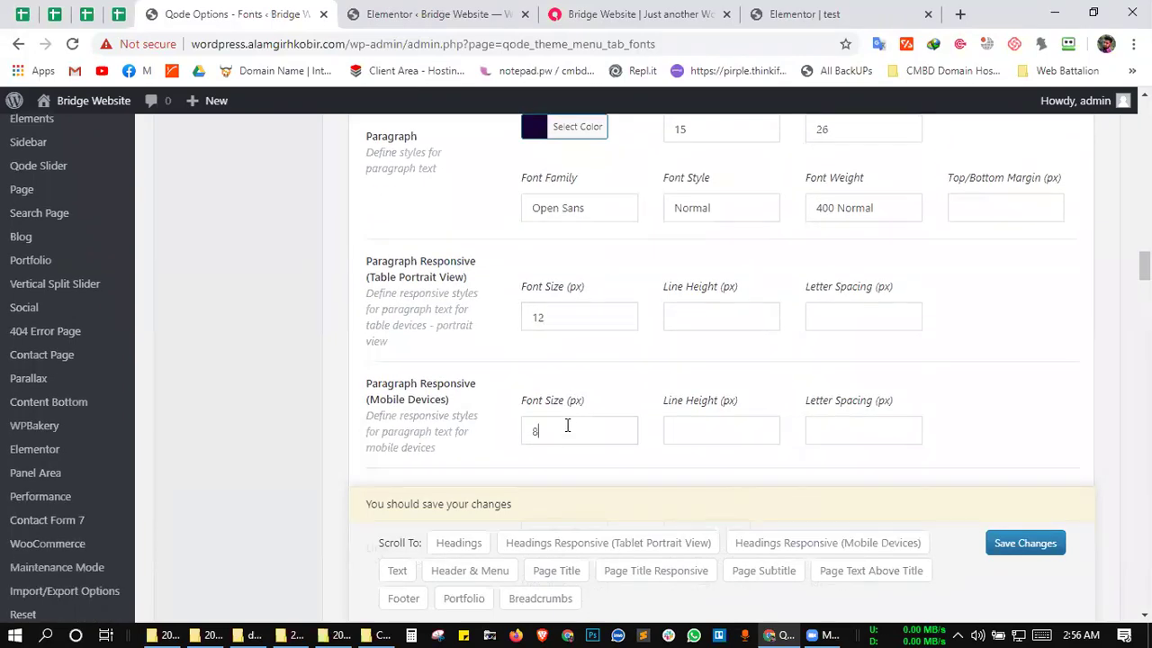
key("Return")
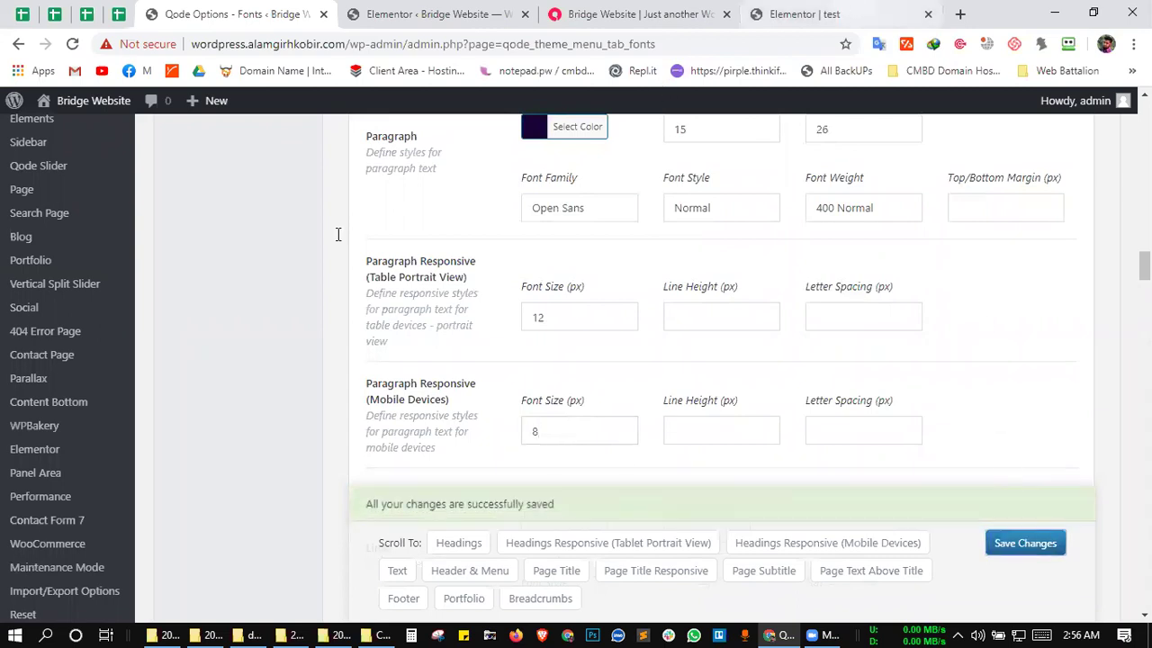
- Update the test page, reload its Elementor editor and select the text paragraph to check its inherited color
key("ctrl+9")
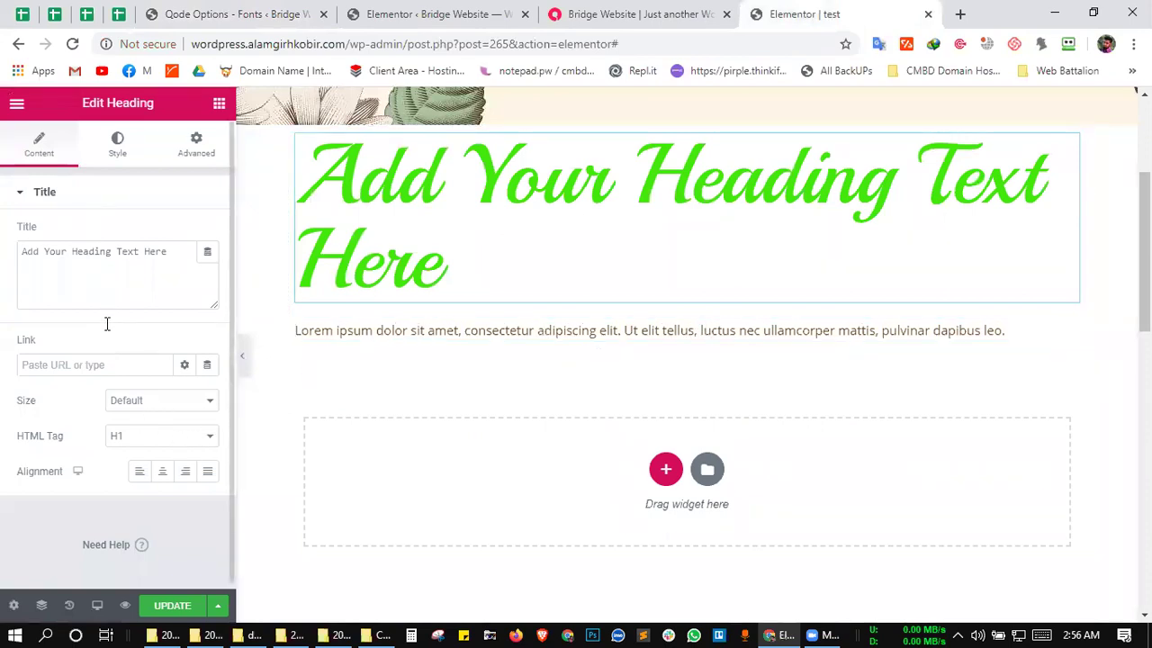
left_click(162, 609)
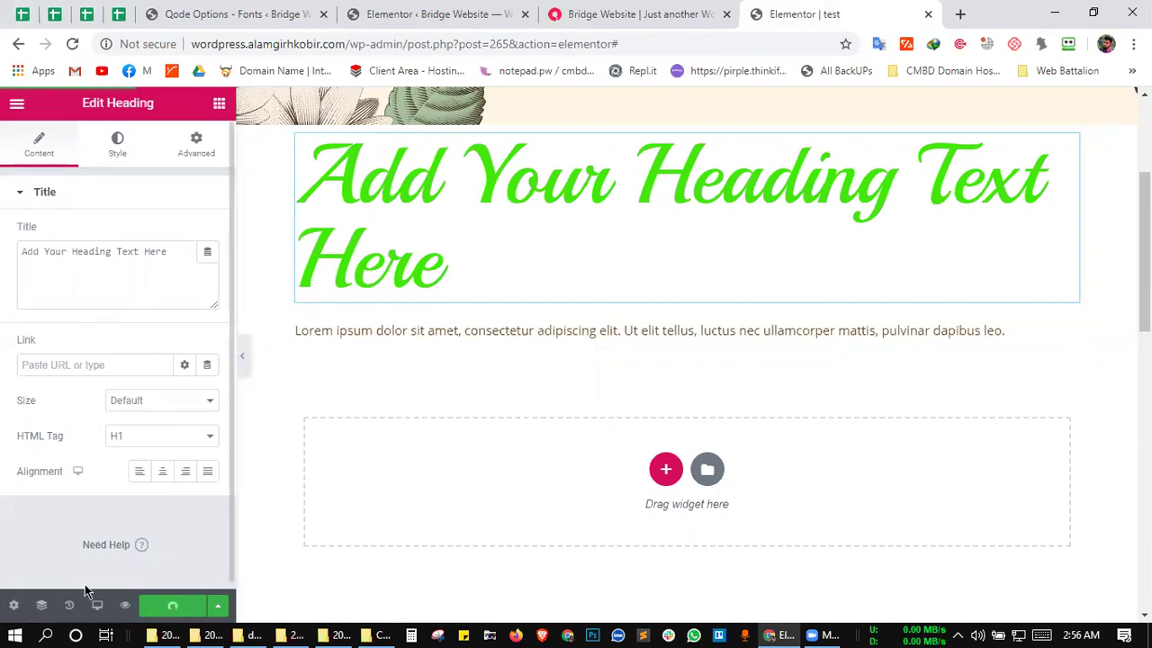
left_click(72, 44)
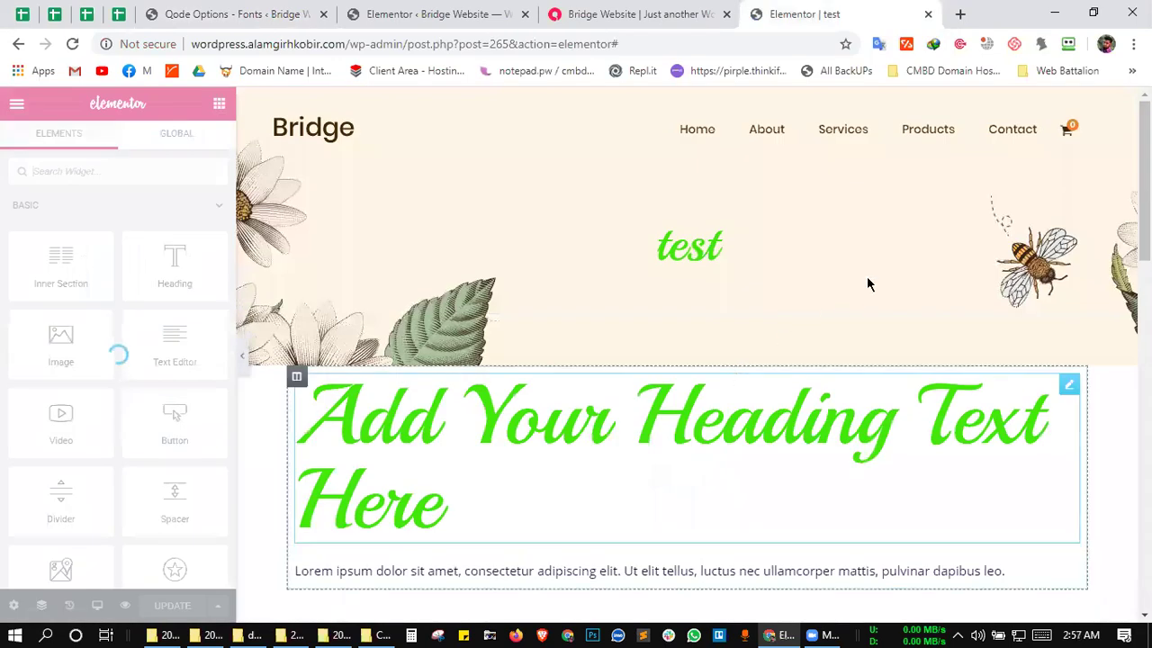
scroll(889, 264, "down", 3)
left_click(890, 263)
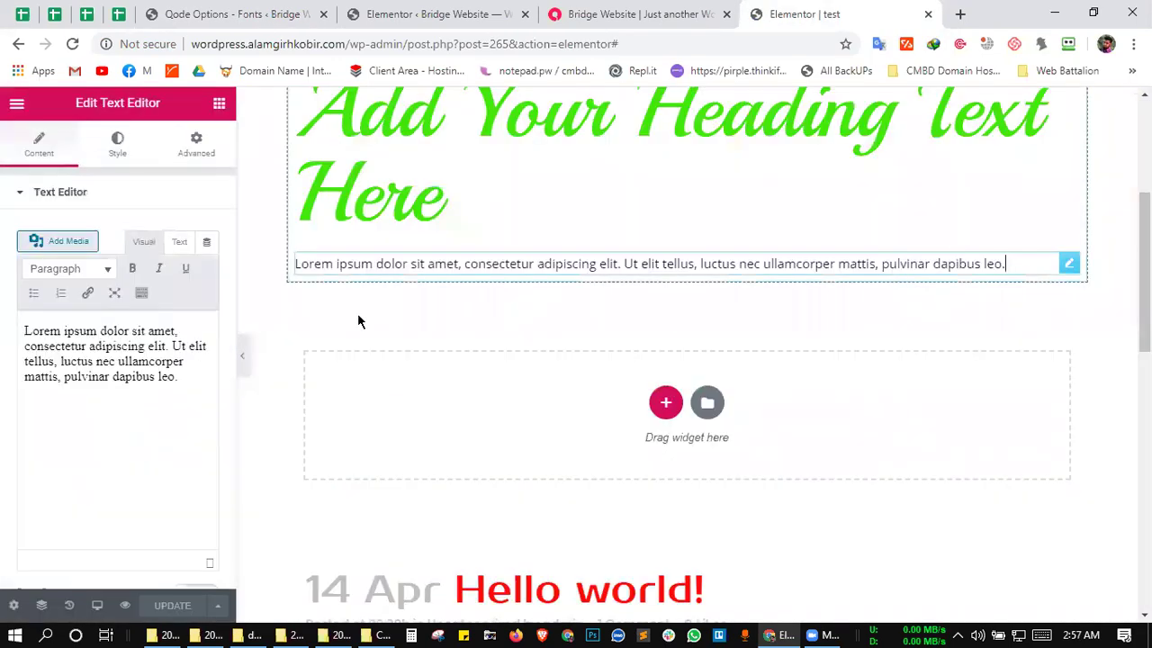
scroll(166, 301, "down", 1)
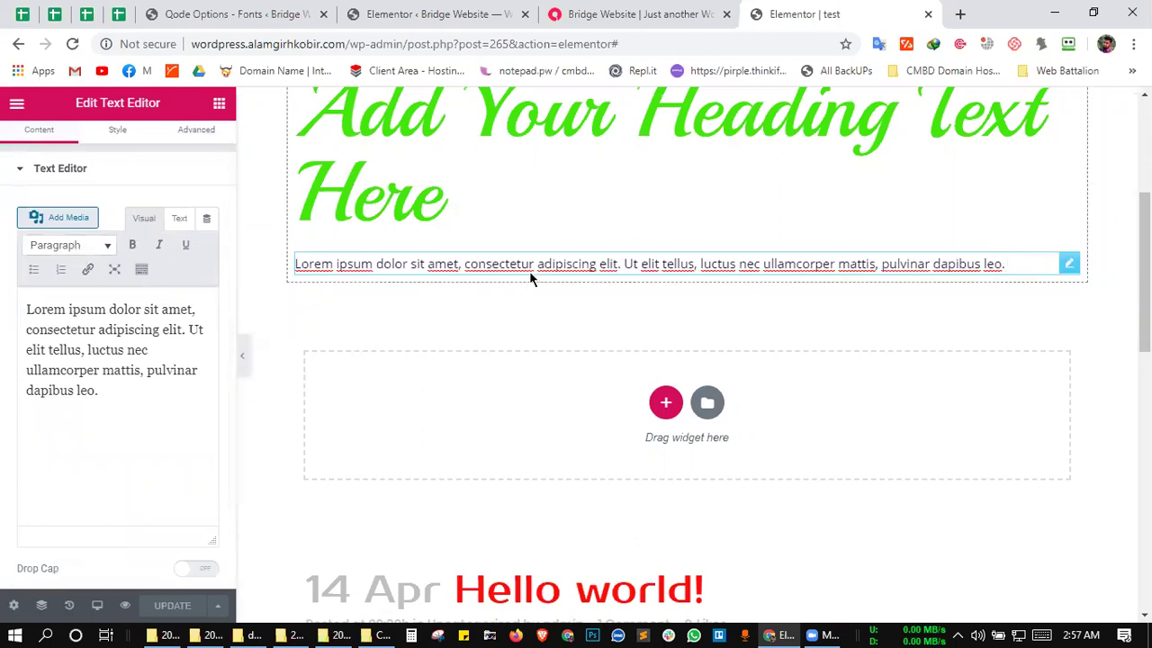
left_click(1067, 261)
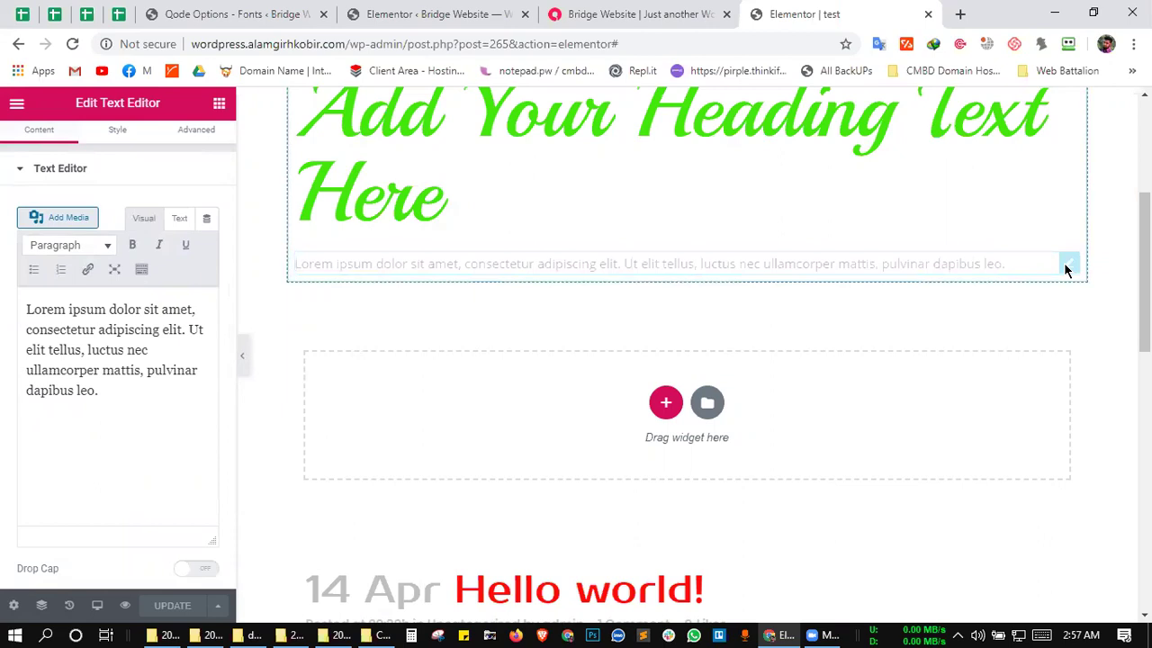
- Preview the test page's paragraph in the tablet and mobile views to compare its font sizes
left_click(97, 605)
left_click(102, 531)
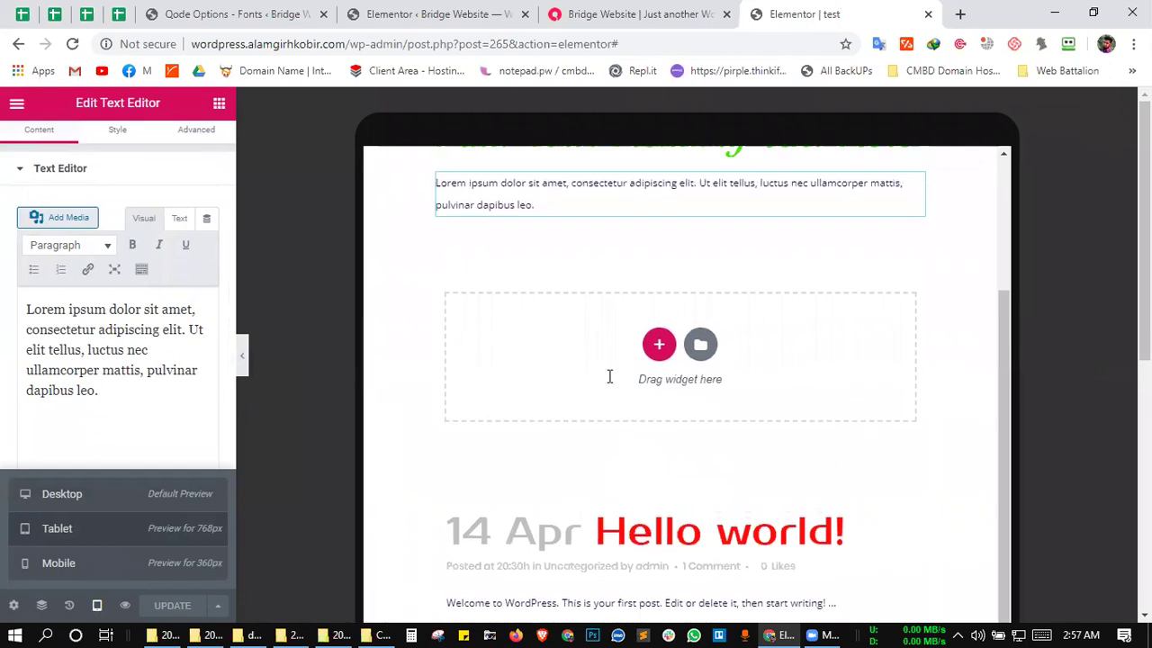
left_click(126, 573)
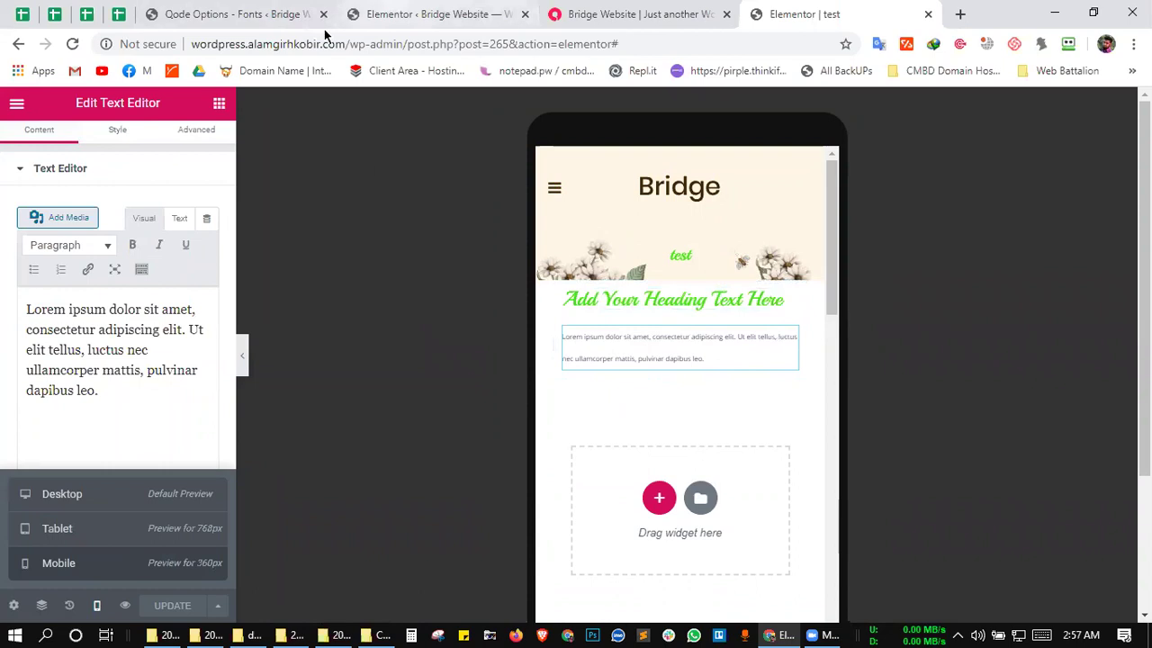
- Set the mobile paragraph line height to 5 px in the Qode font options and save the changes
key("ctrl+2")
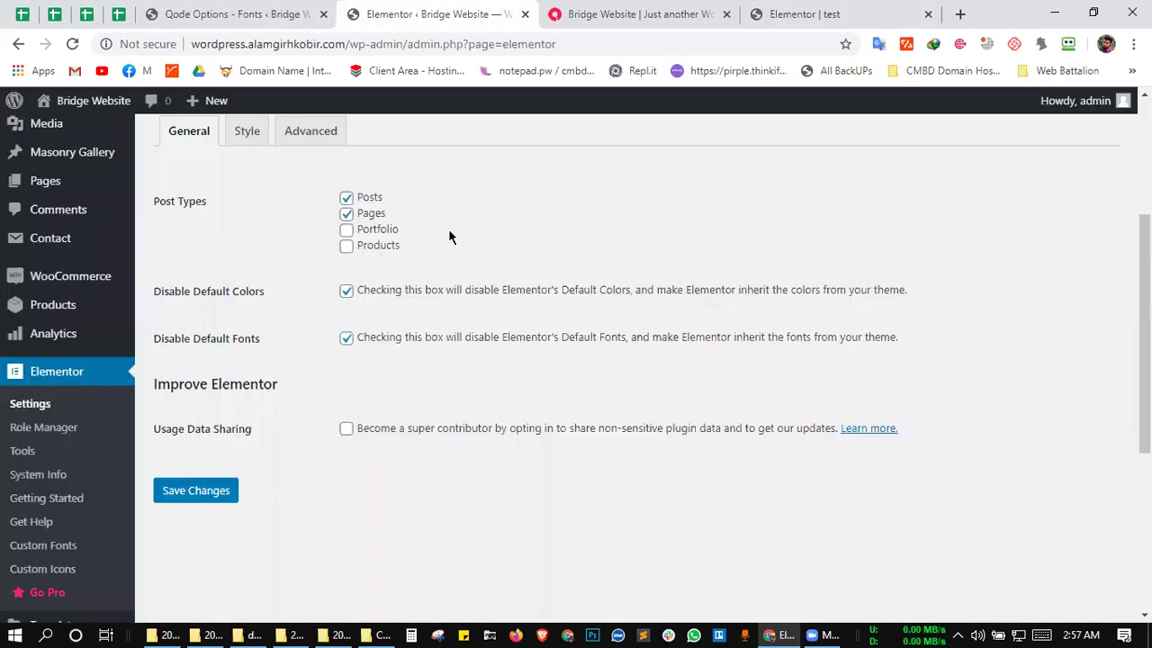
key("ctrl+1")
left_click(744, 426)
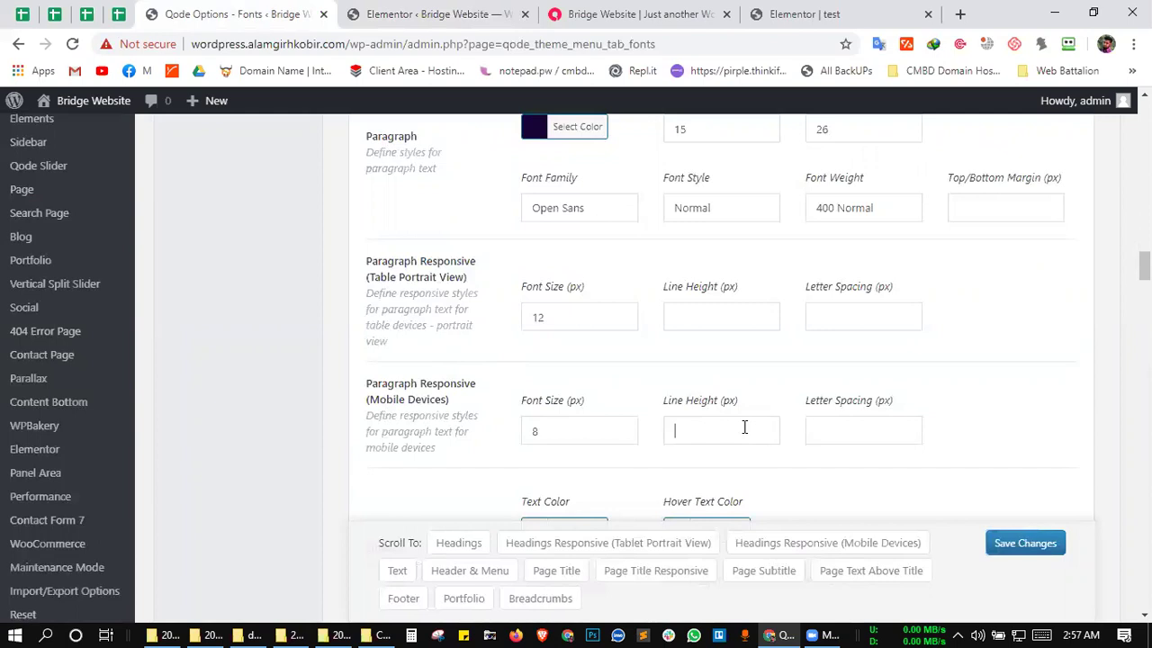
type("5")
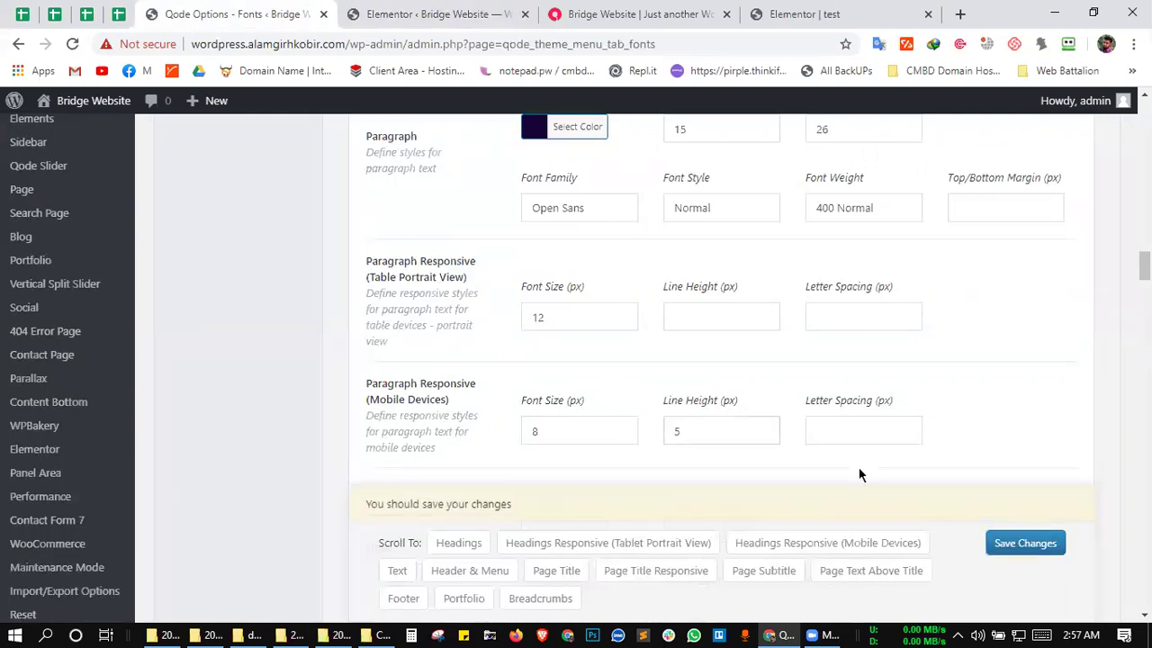
key("Return")
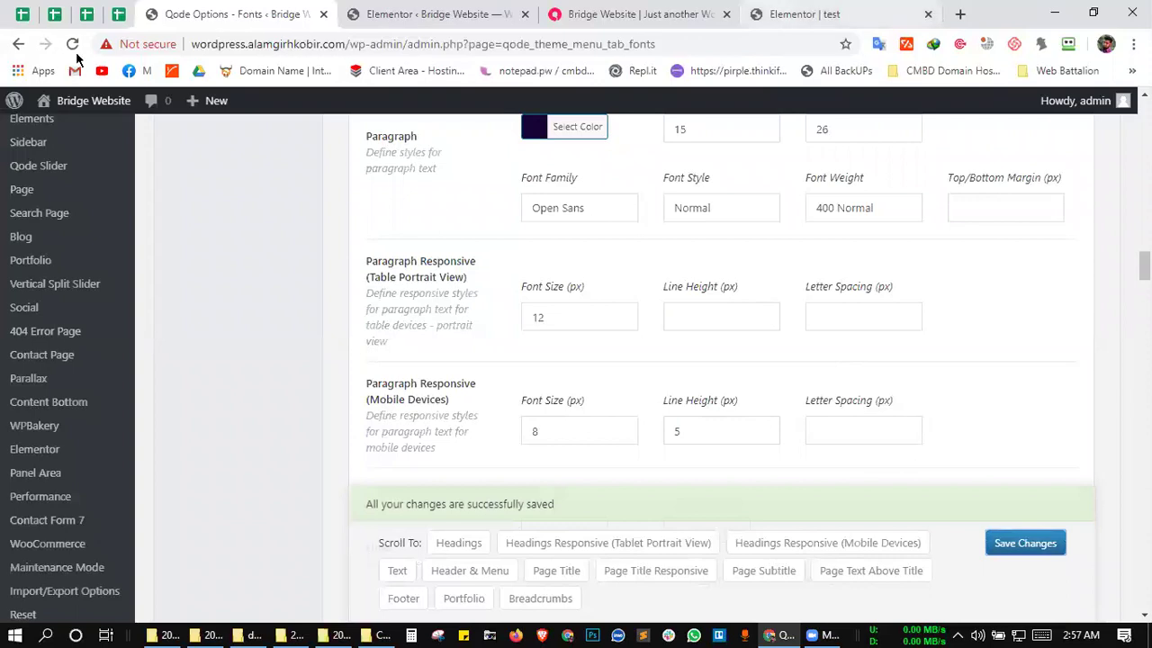
- Reload the test page in Elementor and check the paragraph's line height in the mobile preview
left_click(836, 9)
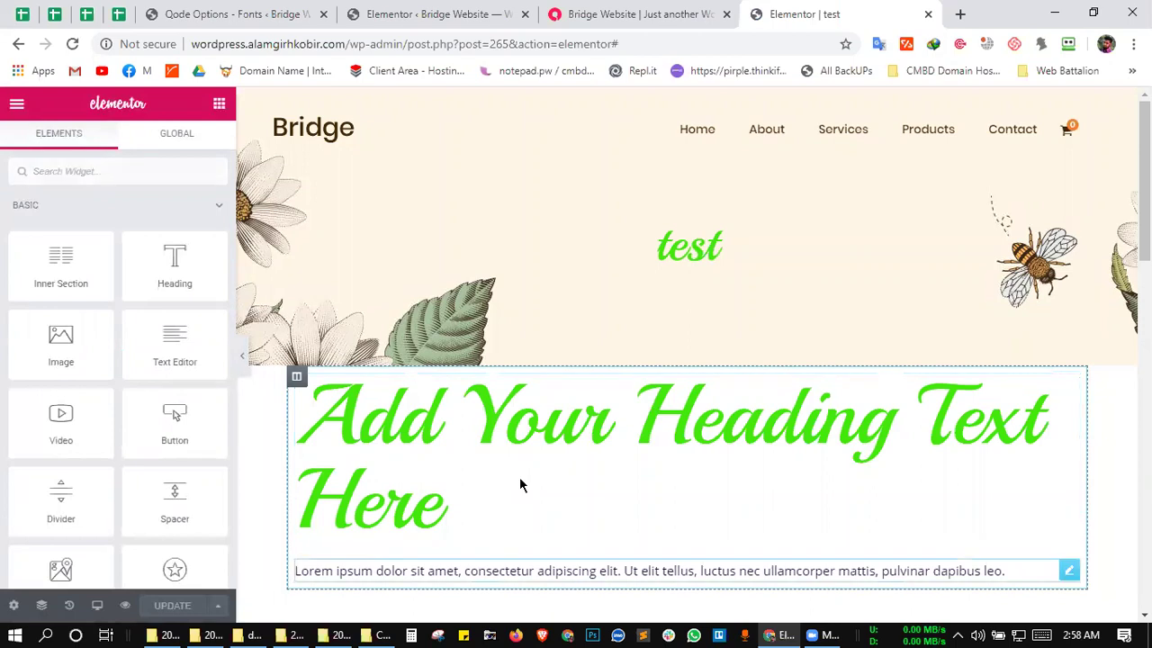
left_click(1006, 571)
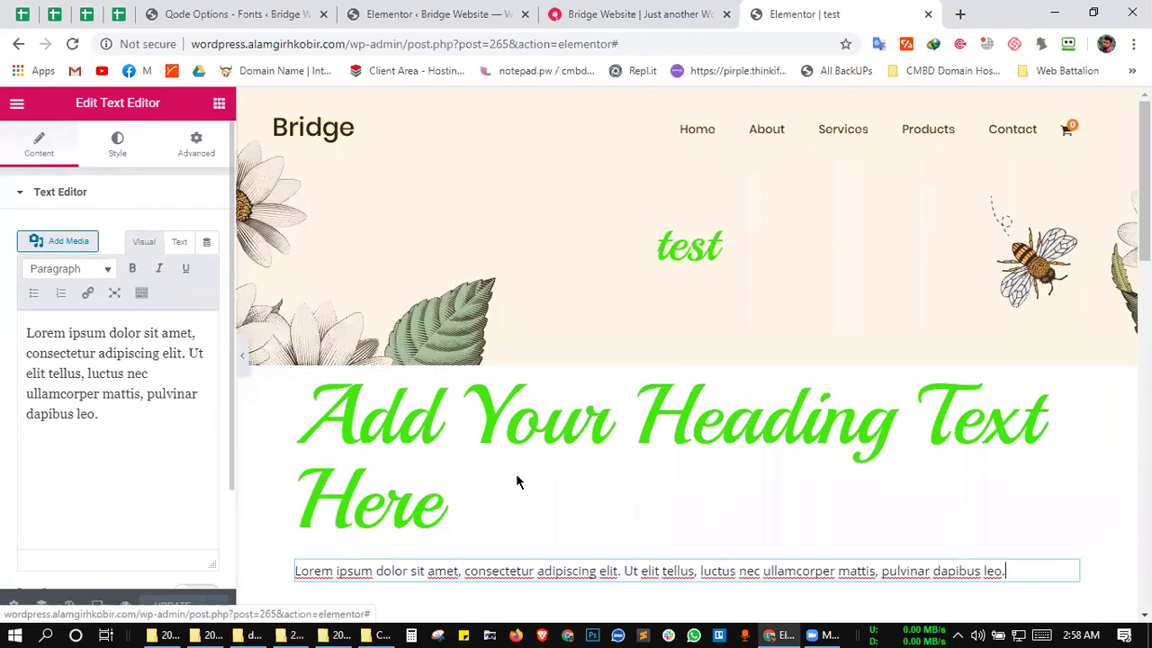
key("ctrl+shift+m")
key("ctrl+shift+m")
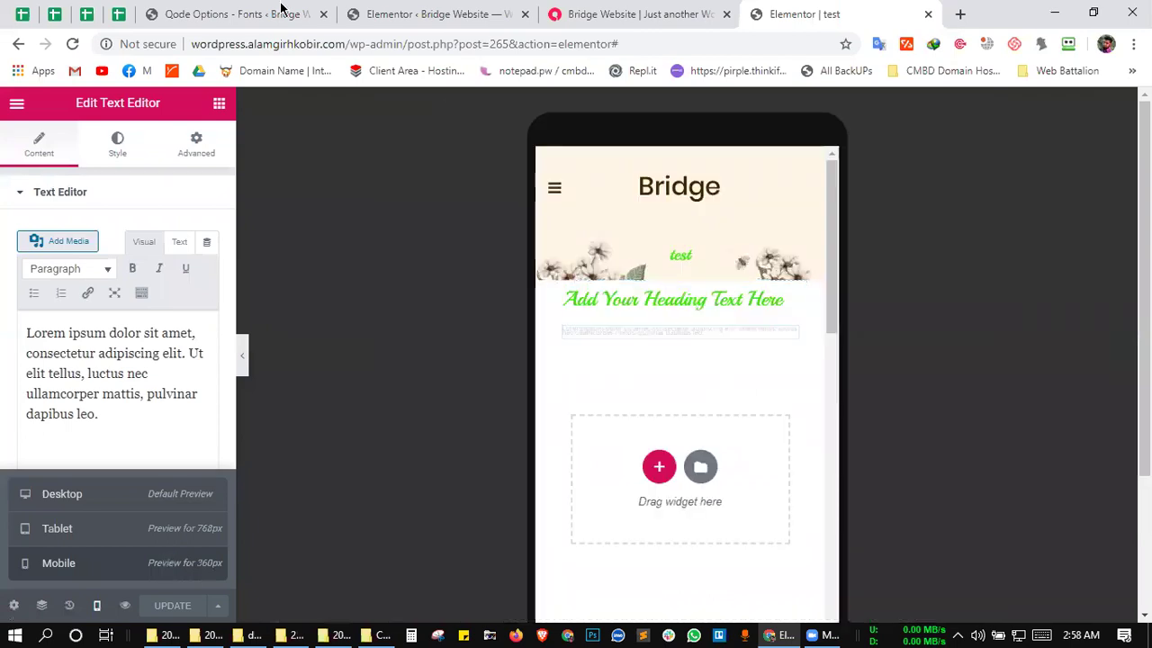
- Set the mobile paragraph line height to 10 px in the Qode font options and save the changes
key("ctrl+5")
left_click_drag(655, 428, 654, 434)
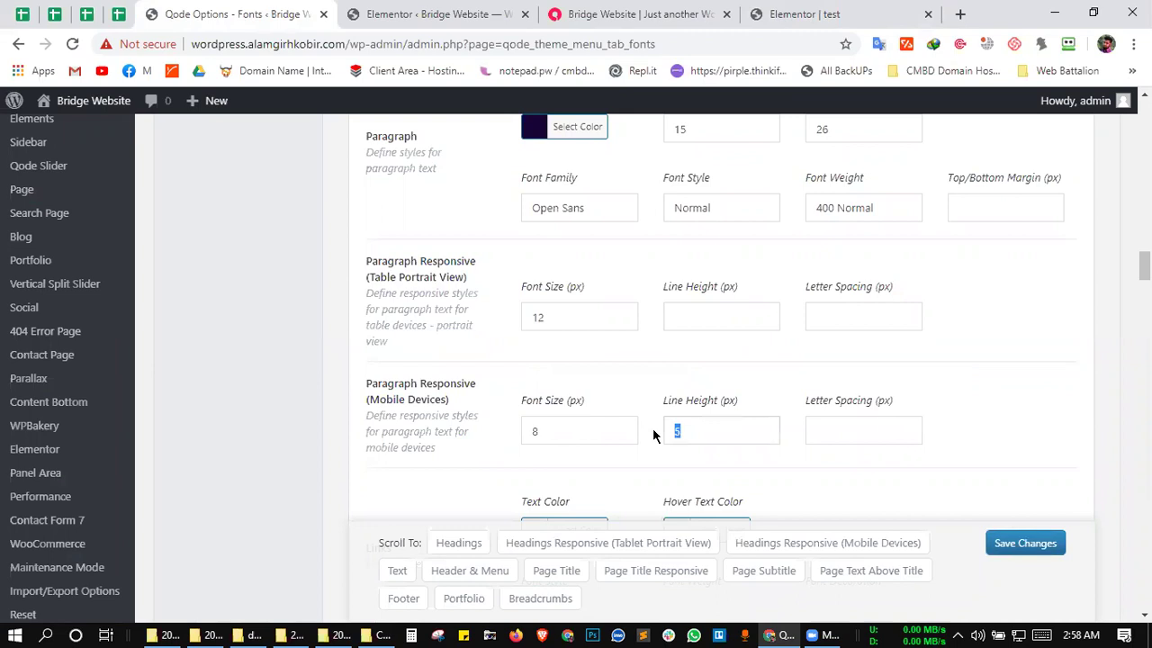
type("10")
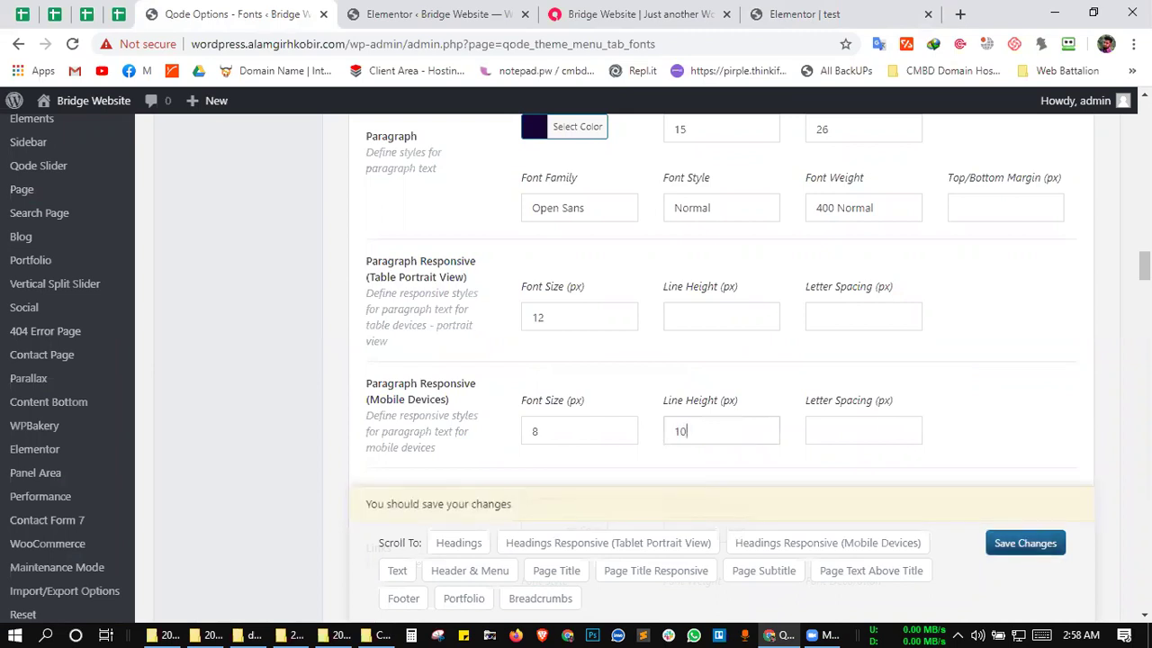
left_click(1025, 543)
- Look through the link, header and menu font settings that follow the responsive paragraph options
scroll(869, 384, "down", 2)
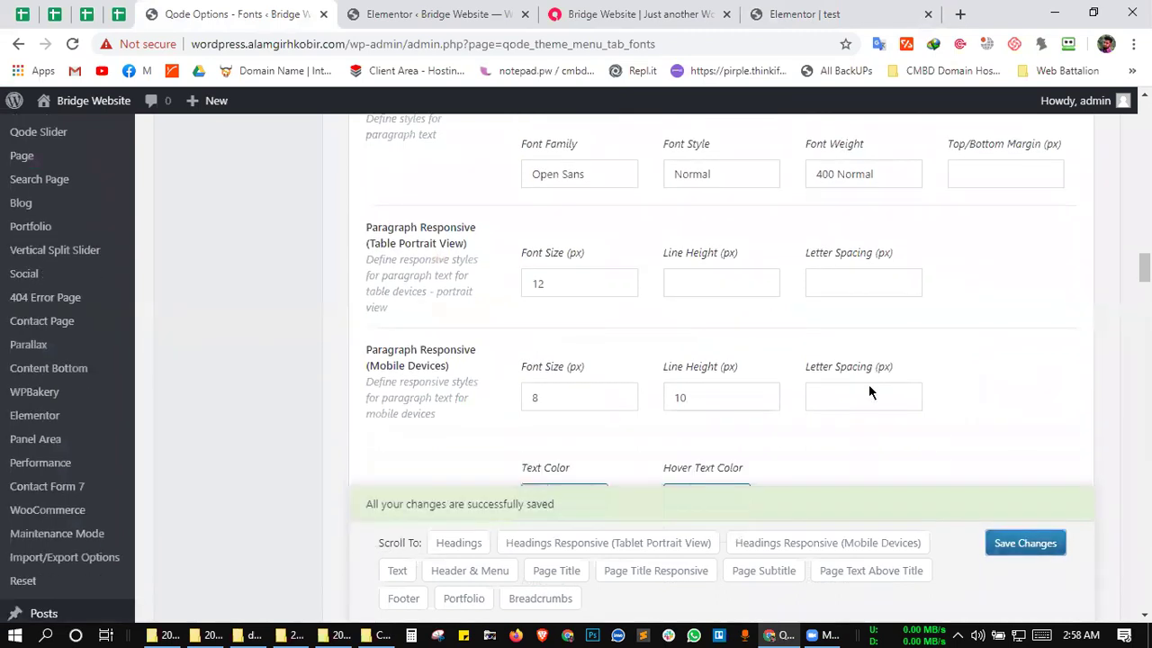
scroll(872, 392, "down", 2)
scroll(871, 387, "down", 1)
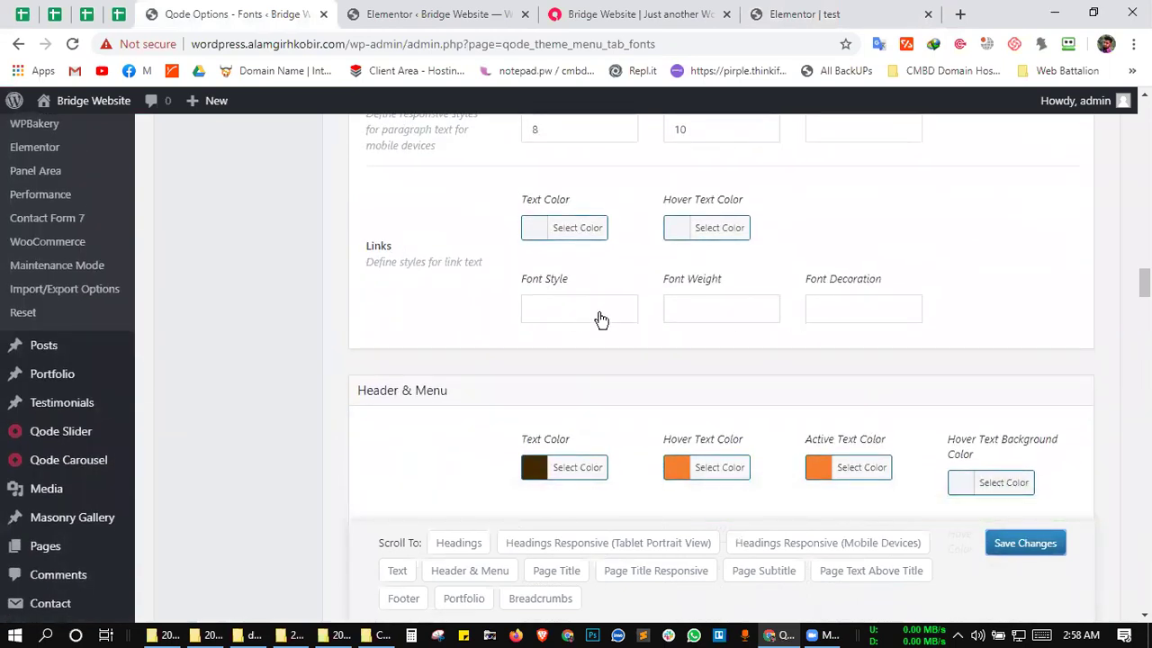
scroll(601, 319, "down", 3)
scroll(600, 315, "down", 4)
scroll(525, 333, "down", 6)
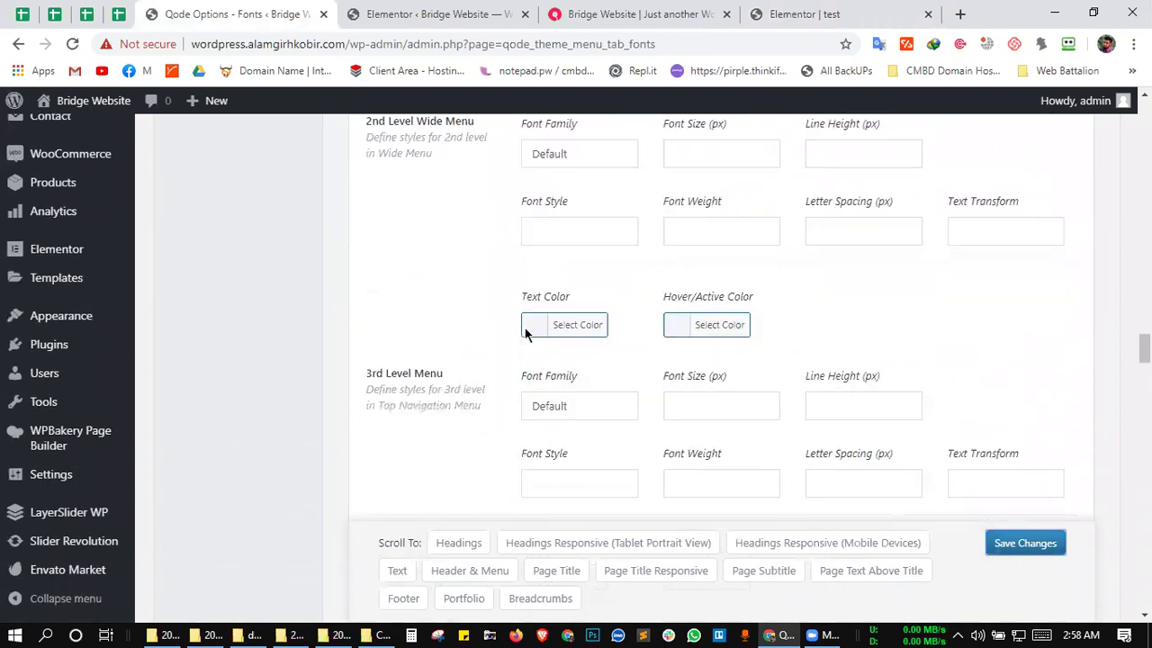
scroll(518, 459, "down", 1)
scroll(517, 460, "up", 4)
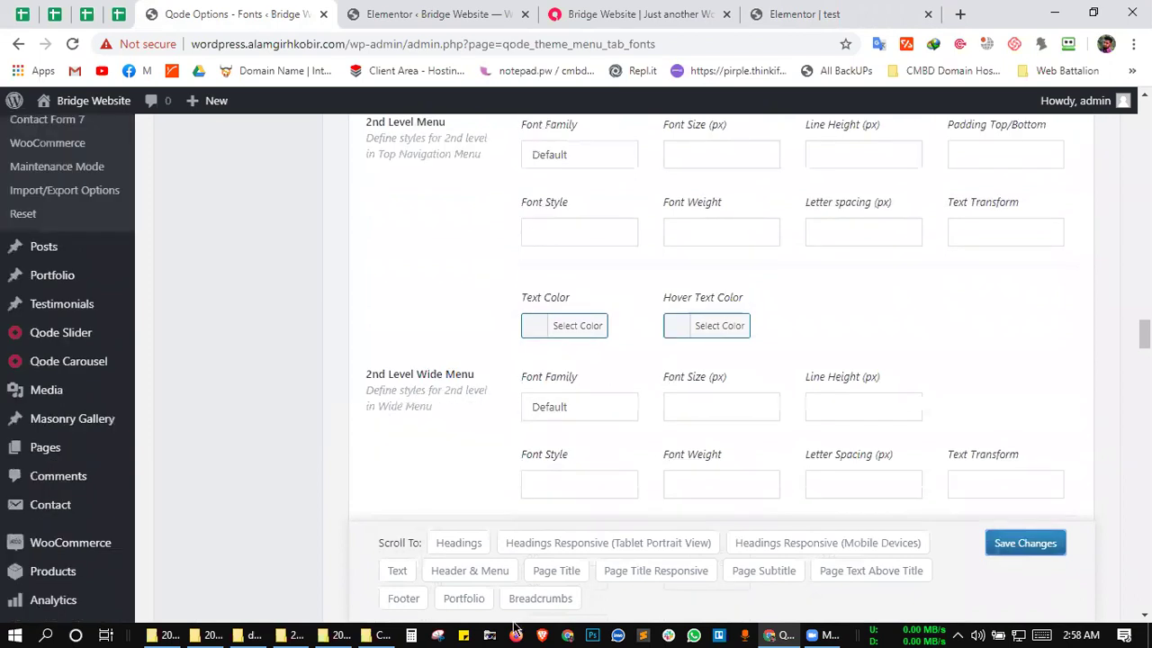
- Open the theme's Elements options and review the separator styles down to Separator with Icon
scroll(435, 295, "up", 15)
scroll(423, 256, "up", 4)
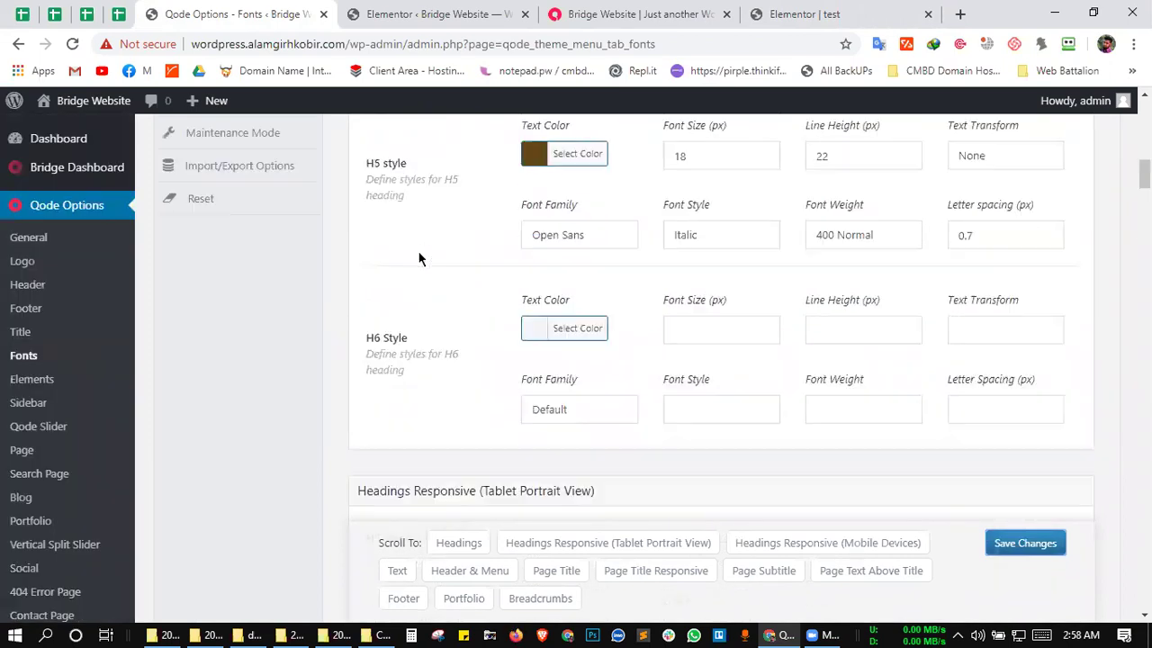
scroll(419, 256, "up", 2)
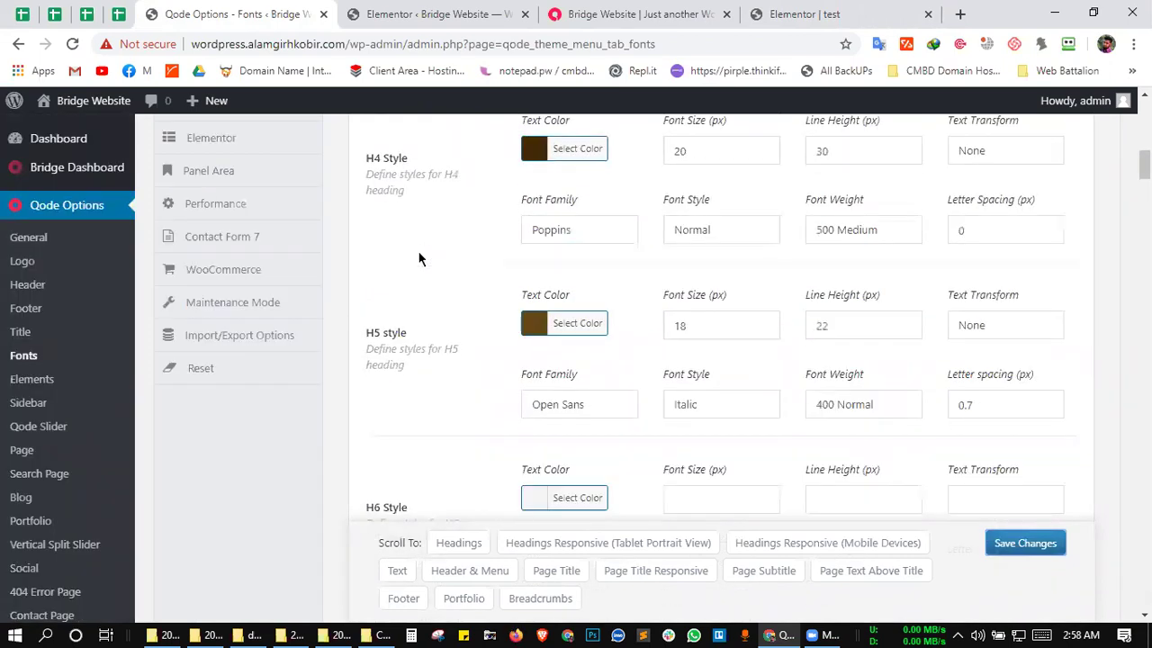
scroll(417, 256, "up", 5)
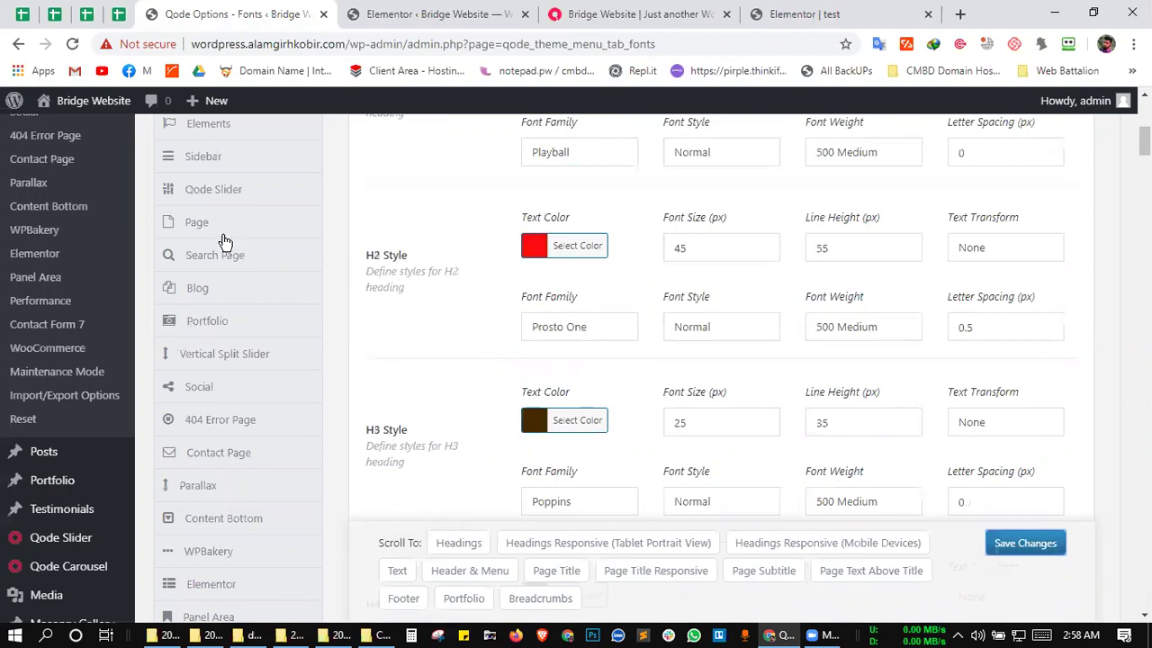
scroll(415, 250, "up", 2)
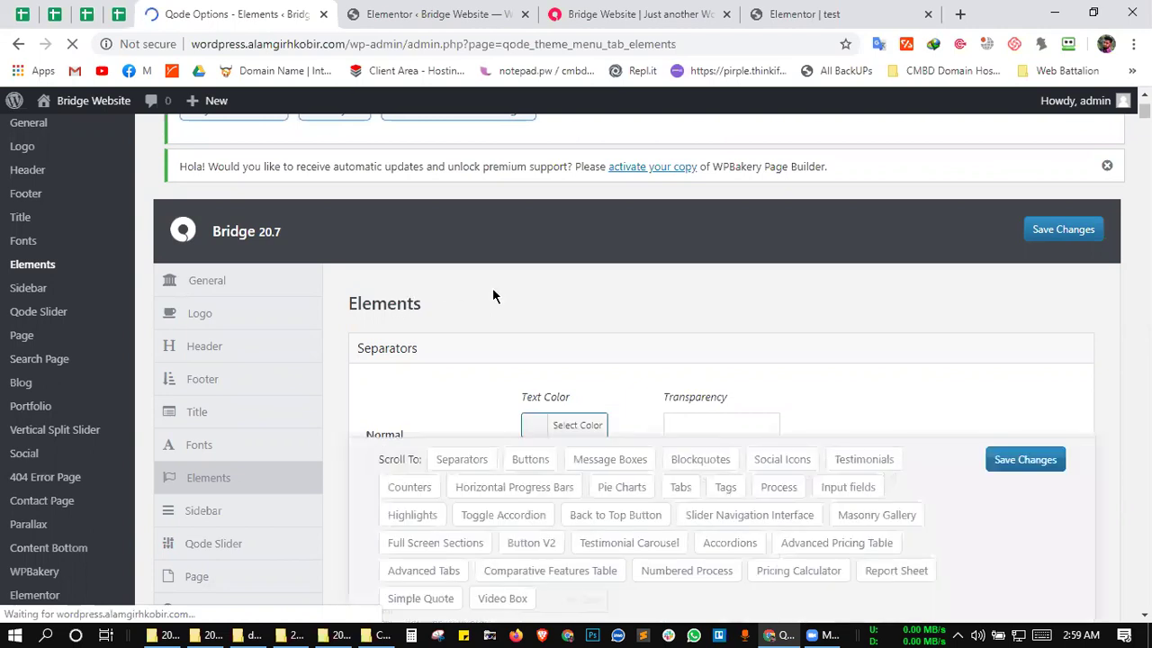
scroll(568, 303, "down", 1)
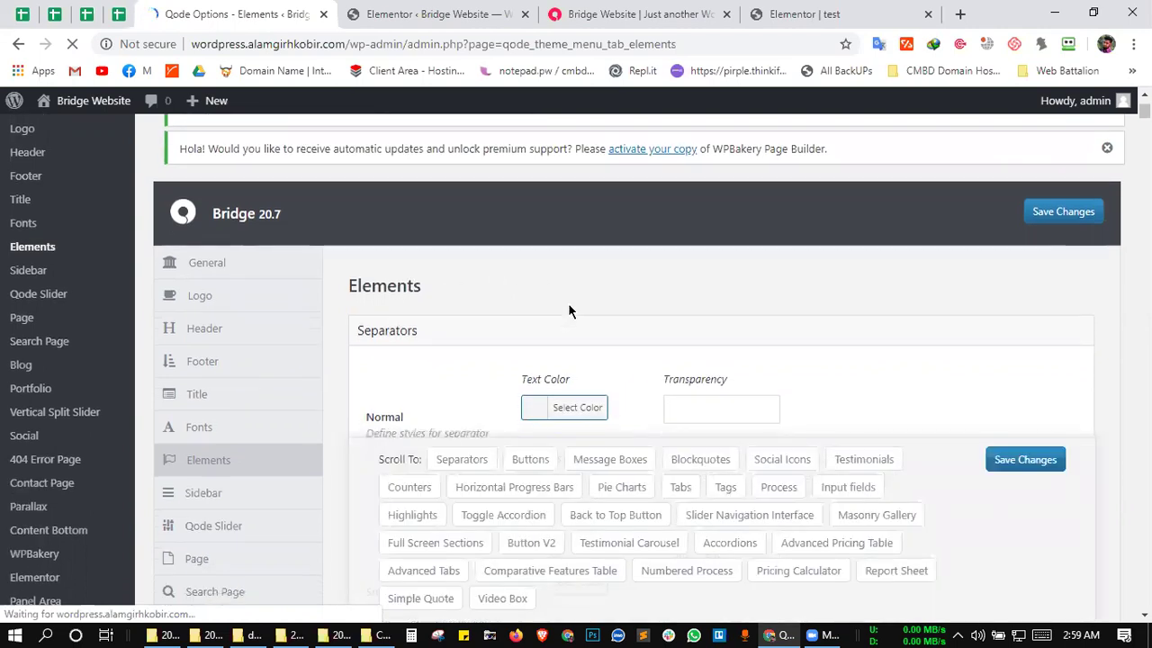
scroll(465, 306, "down", 3)
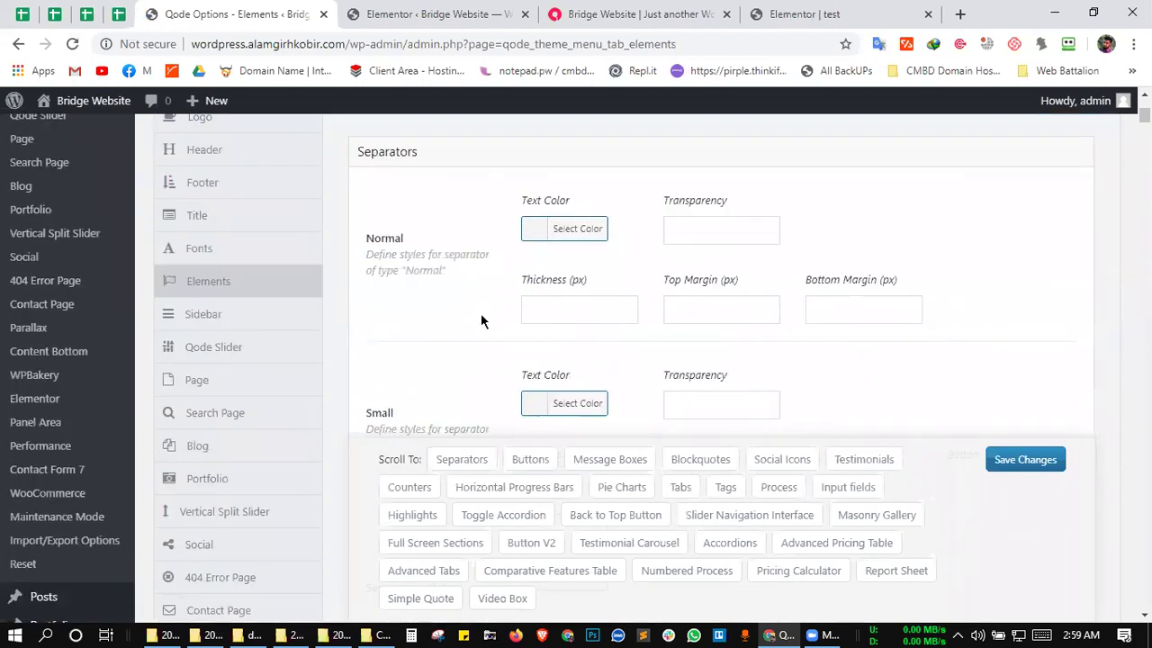
scroll(481, 321, "down", 1)
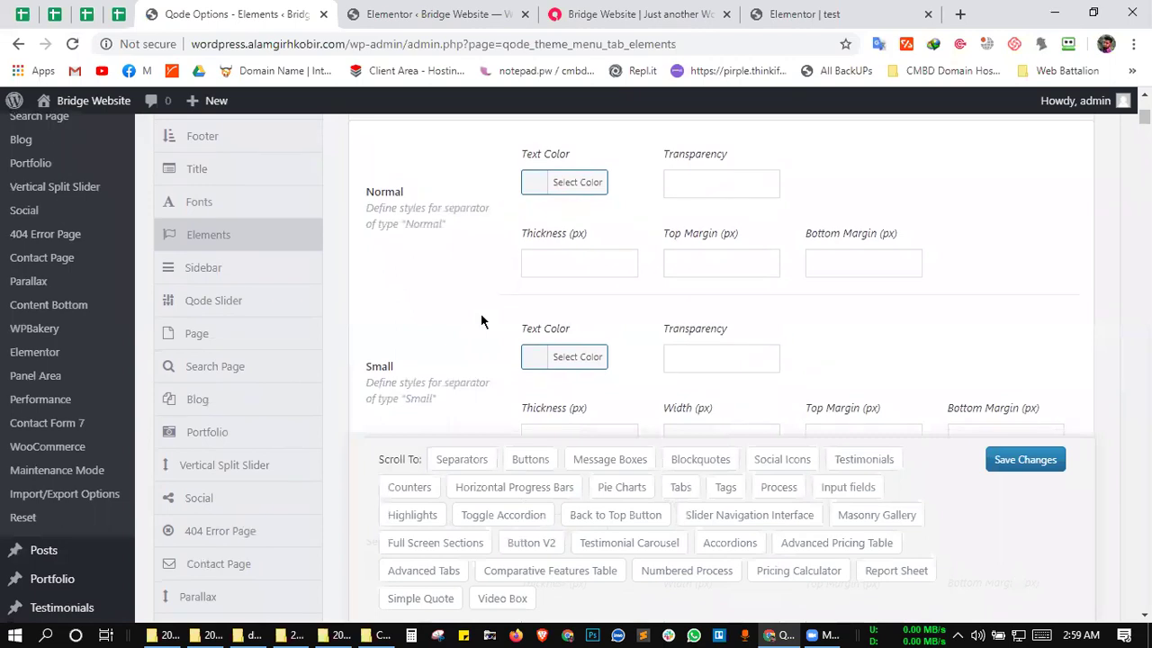
scroll(481, 321, "down", 1)
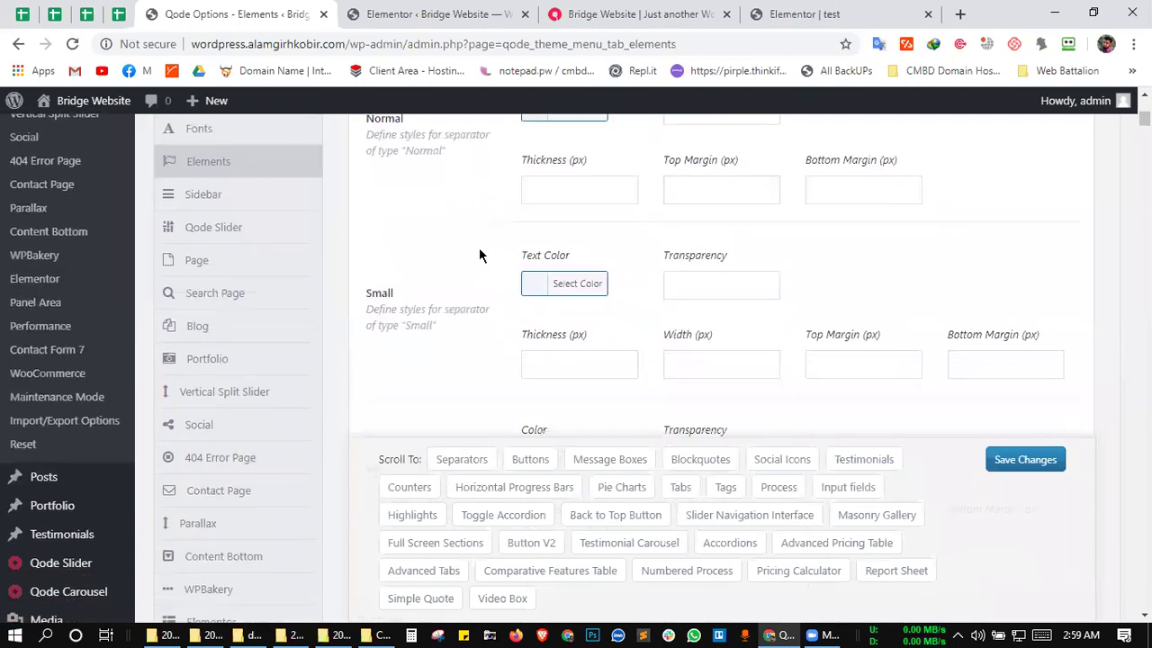
scroll(480, 255, "down", 4)
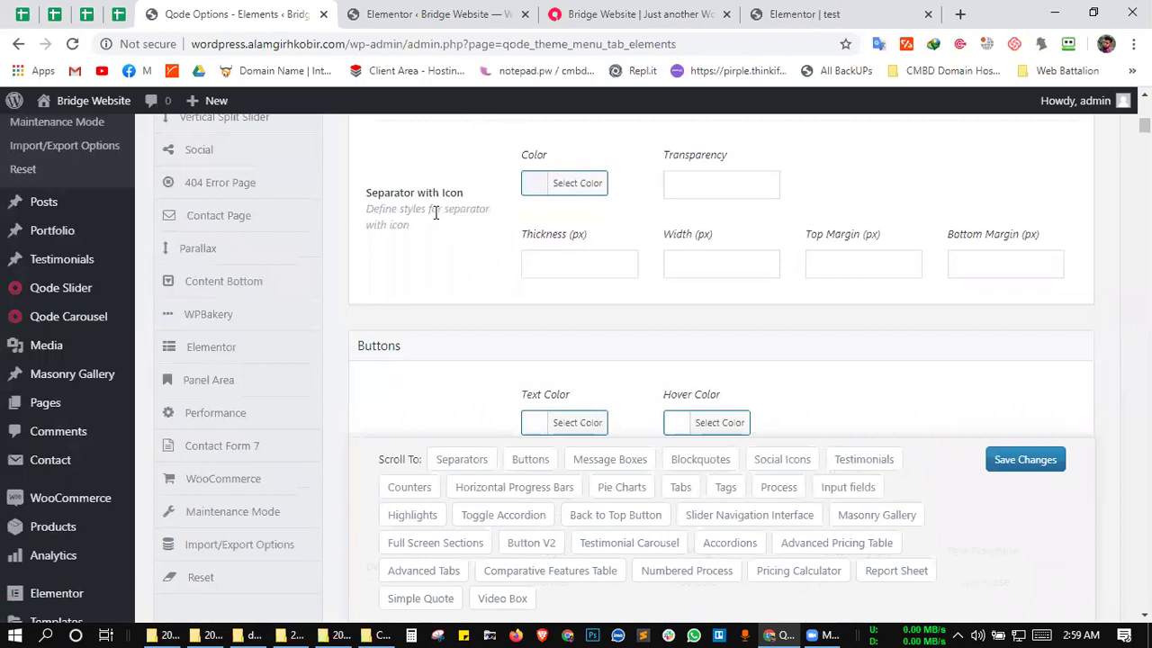
left_click_drag(405, 233, 359, 182)
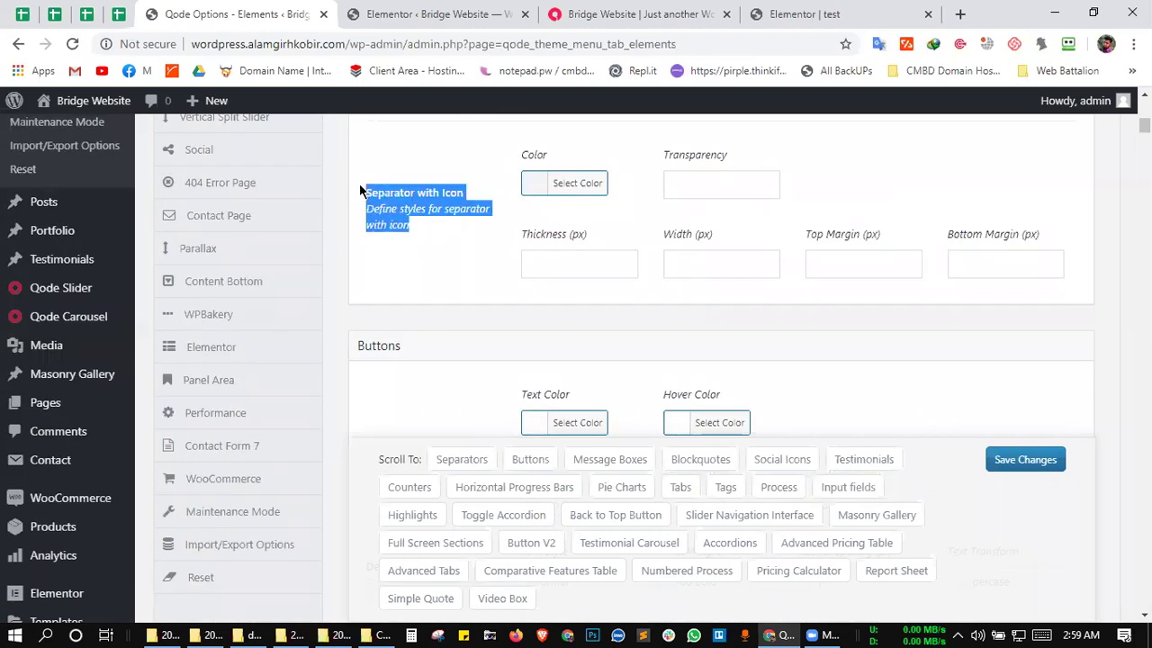
left_click(433, 248)
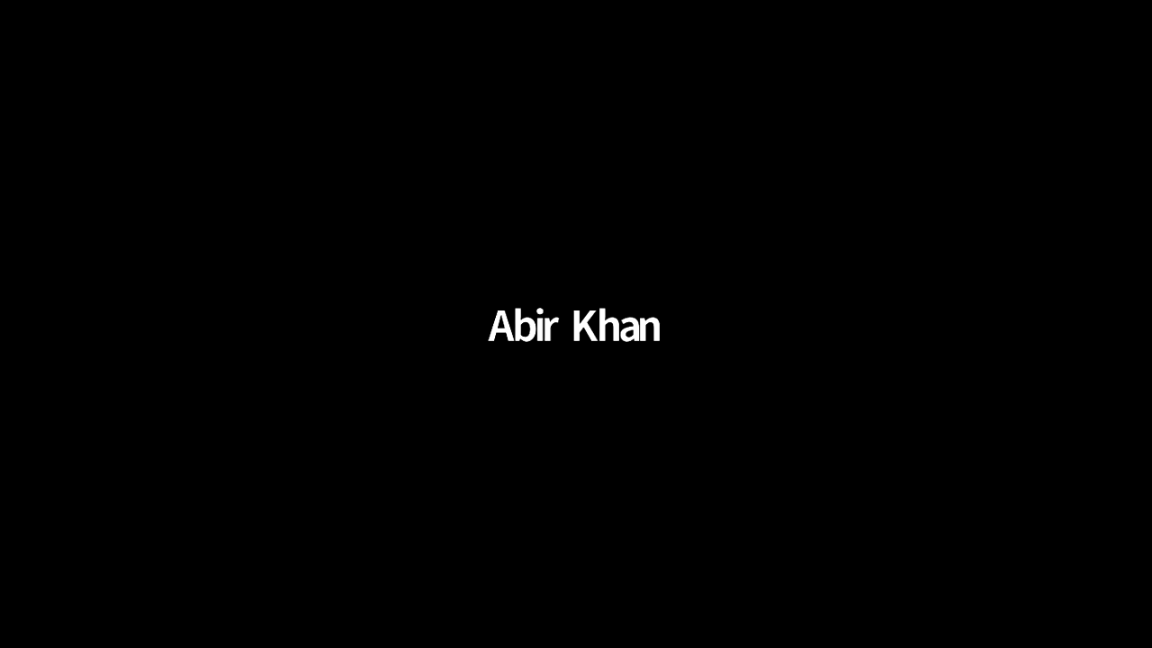
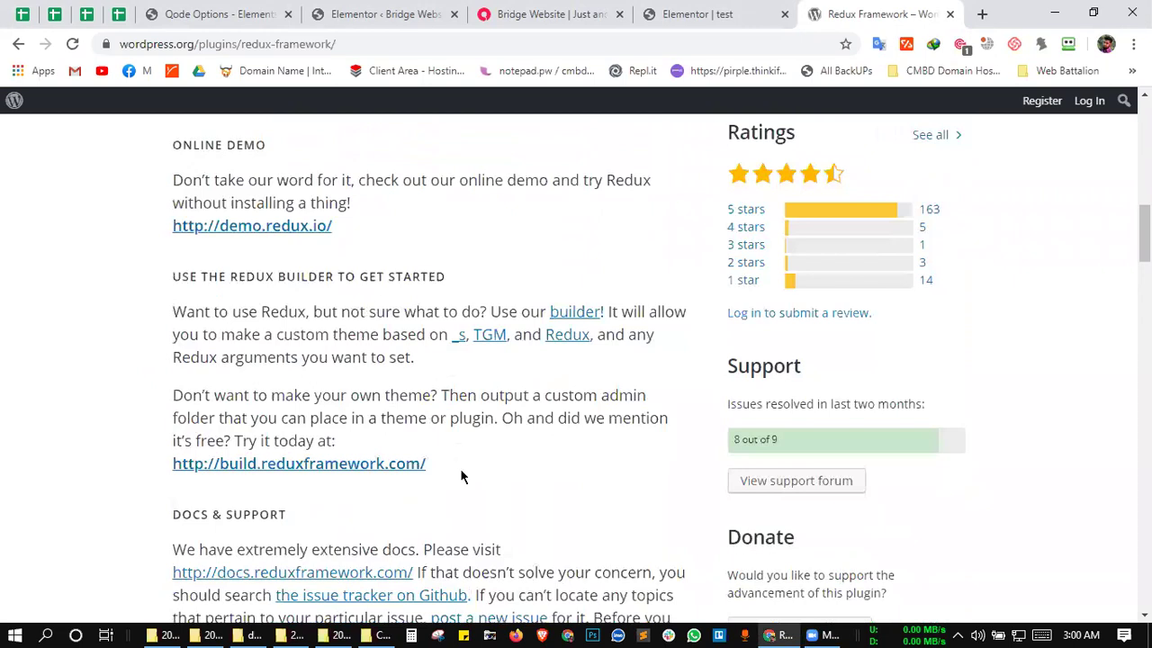
- Check the installation notes on the Redux Framework plugin page and return to its details
scroll(326, 392, "up", 2)
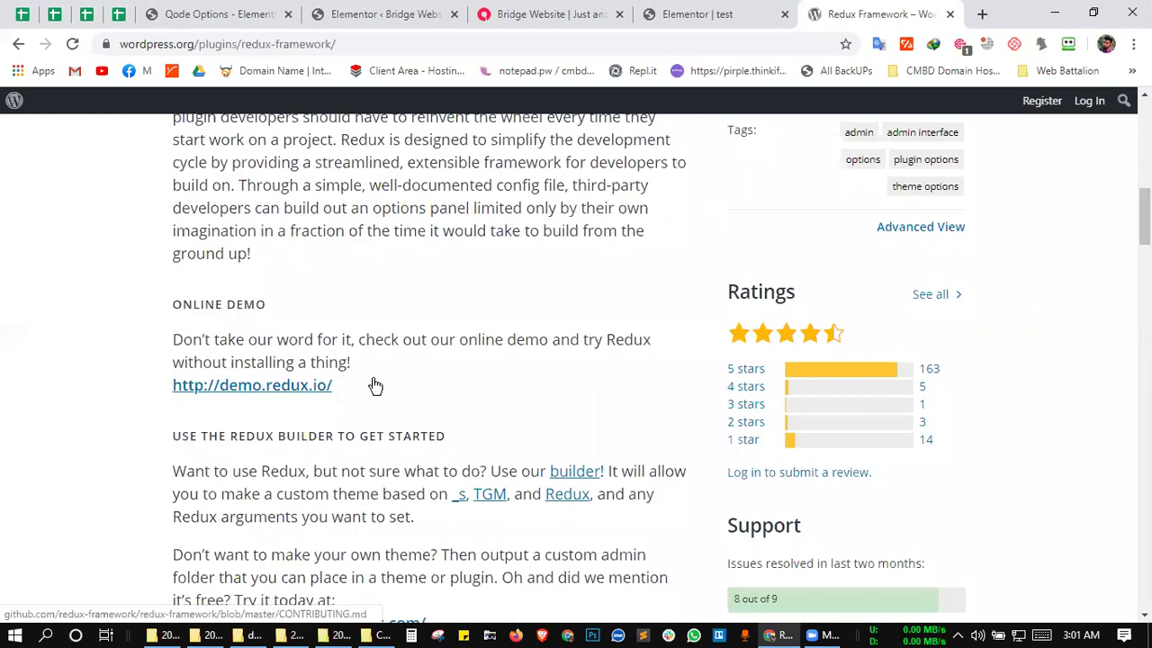
scroll(484, 371, "up", 5)
left_click(291, 397)
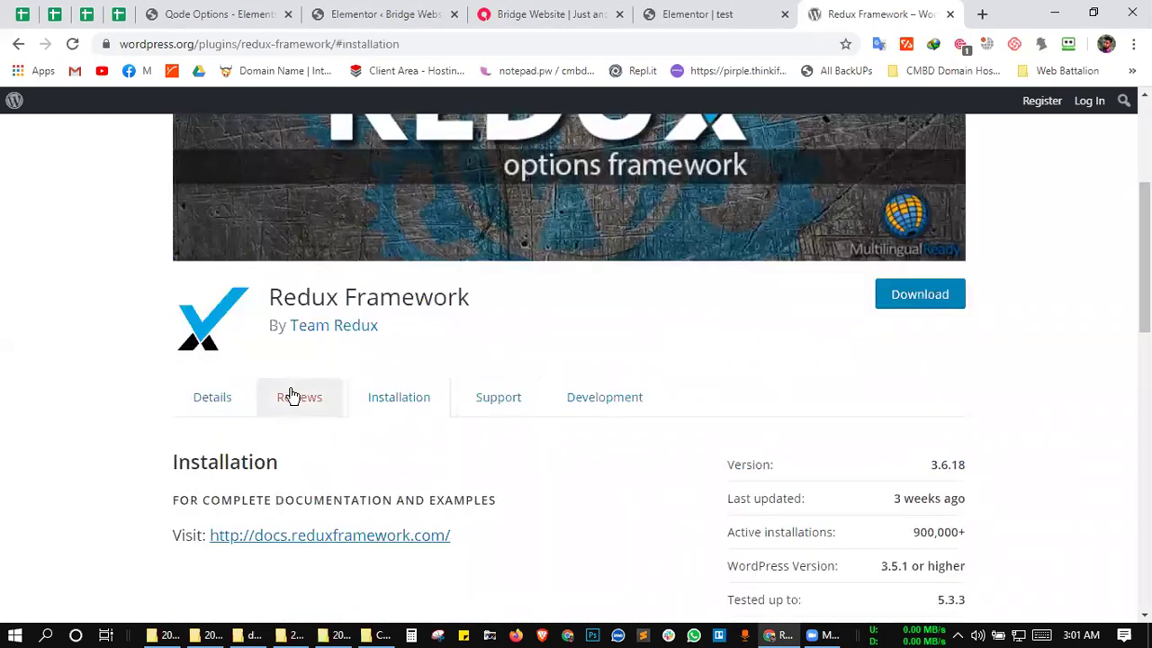
left_click(254, 397)
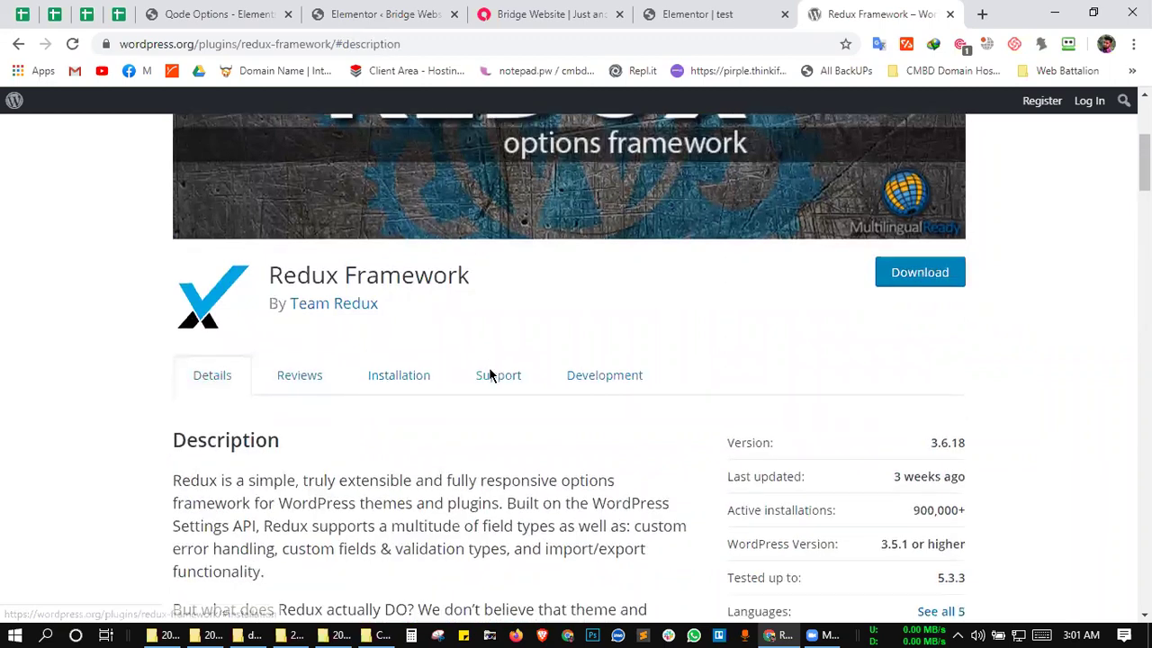
scroll(493, 351, "down", 2)
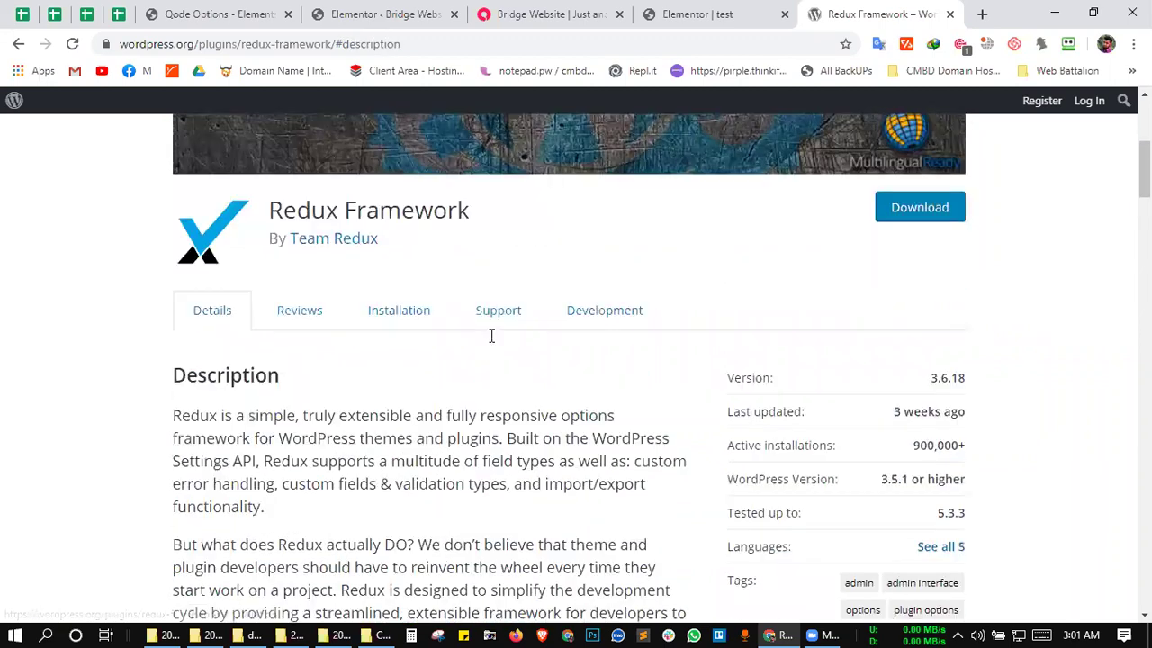
- Read through the Redux Framework plugin's description, field types, additional features, screenshots and FAQ
scroll(171, 230, "down", 10)
left_click_drag(168, 242, 450, 339)
left_click(450, 340)
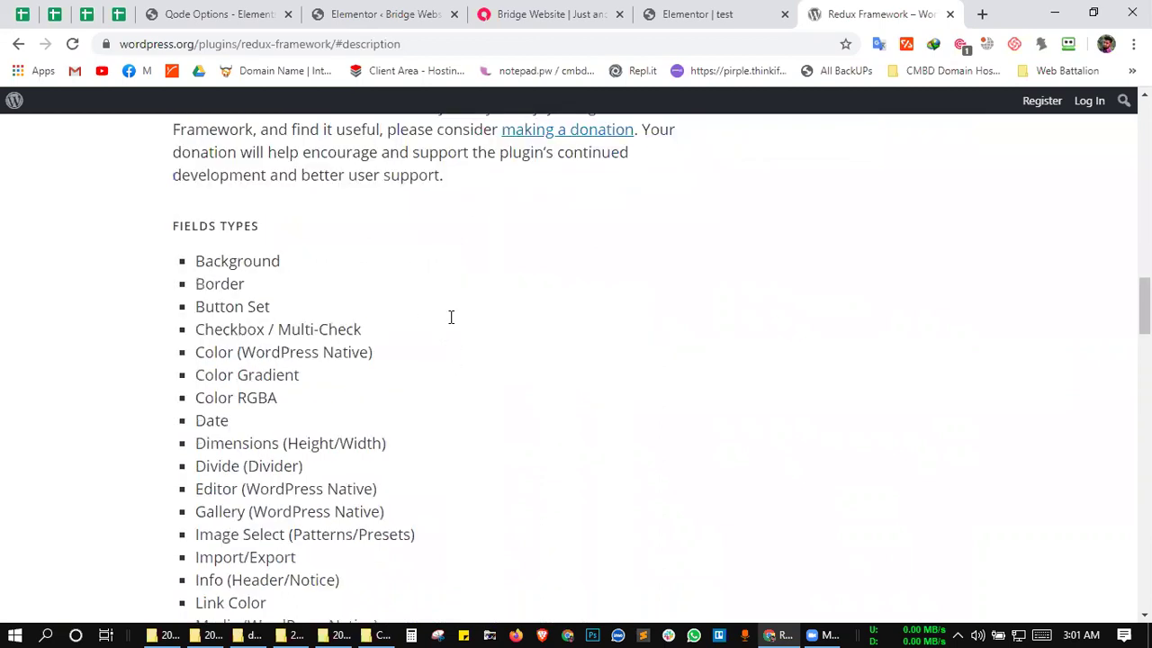
scroll(452, 341, "down", 2)
scroll(452, 340, "down", 7)
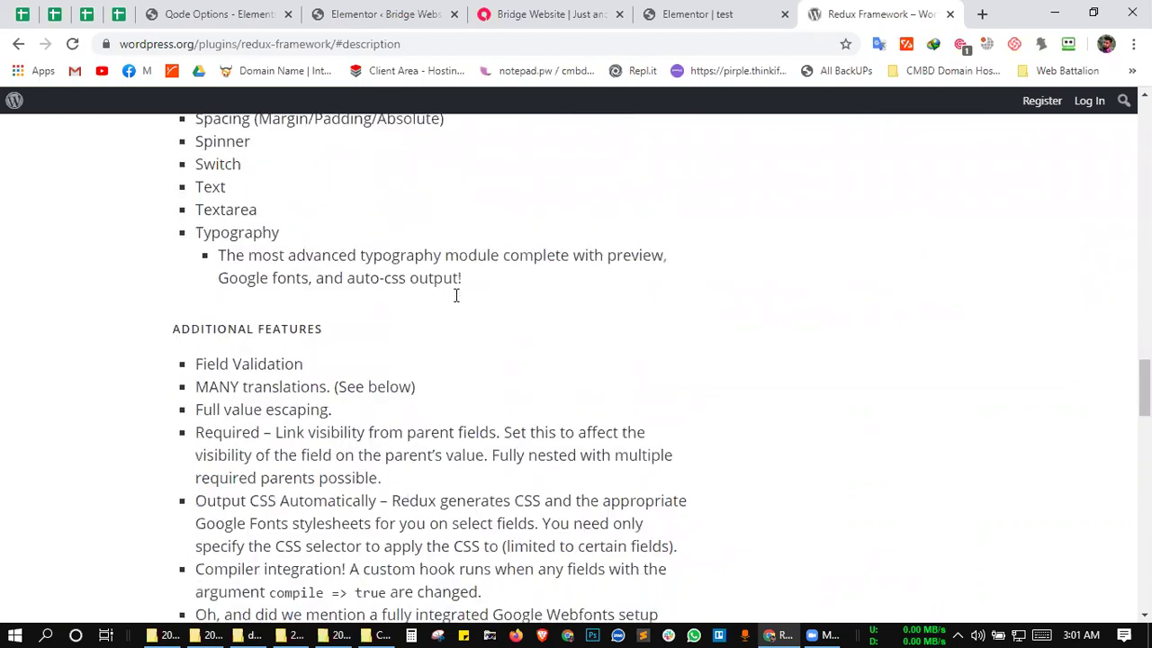
scroll(465, 260, "down", 1)
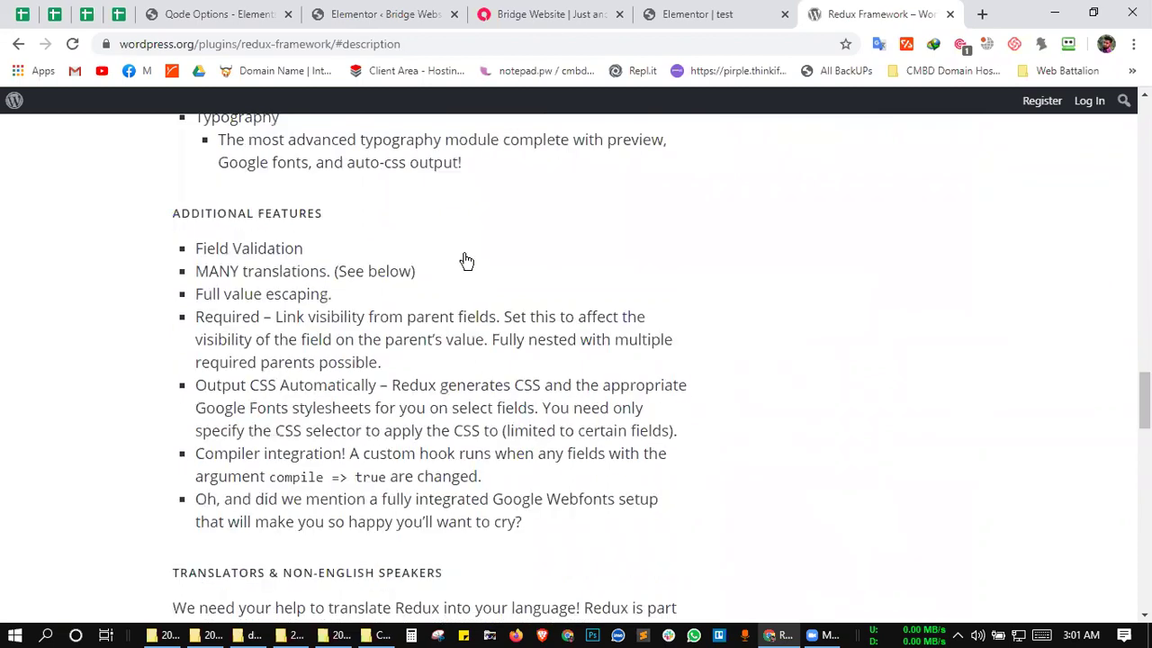
scroll(466, 260, "down", 6)
scroll(559, 340, "up", 1)
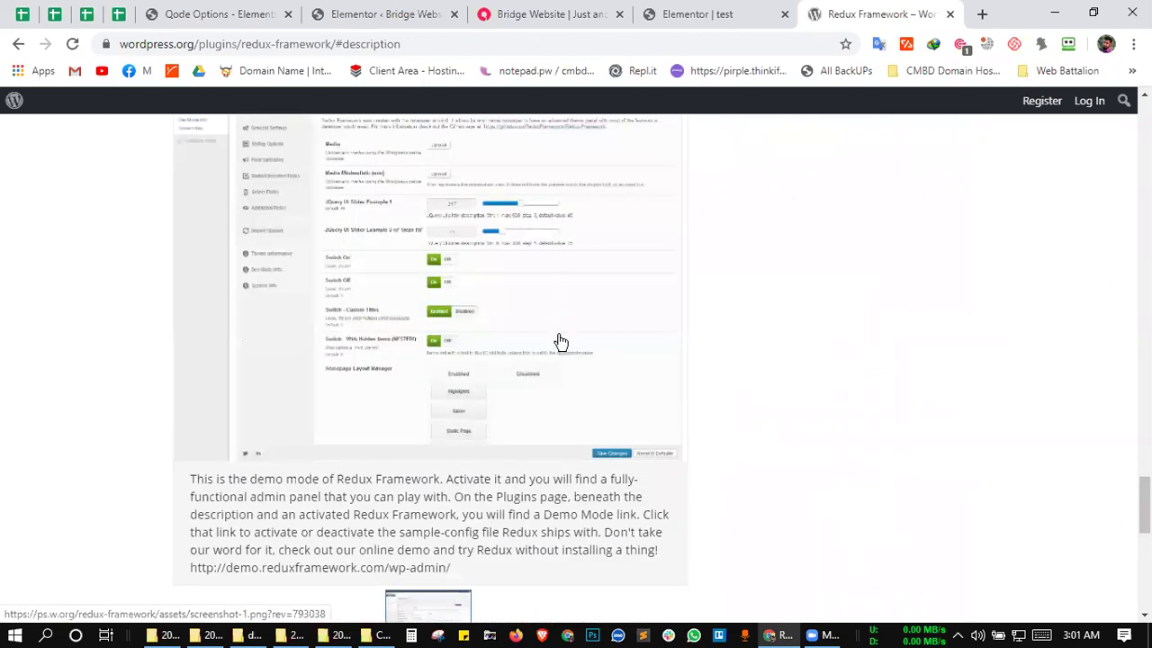
scroll(560, 342, "down", 3)
scroll(558, 329, "down", 3)
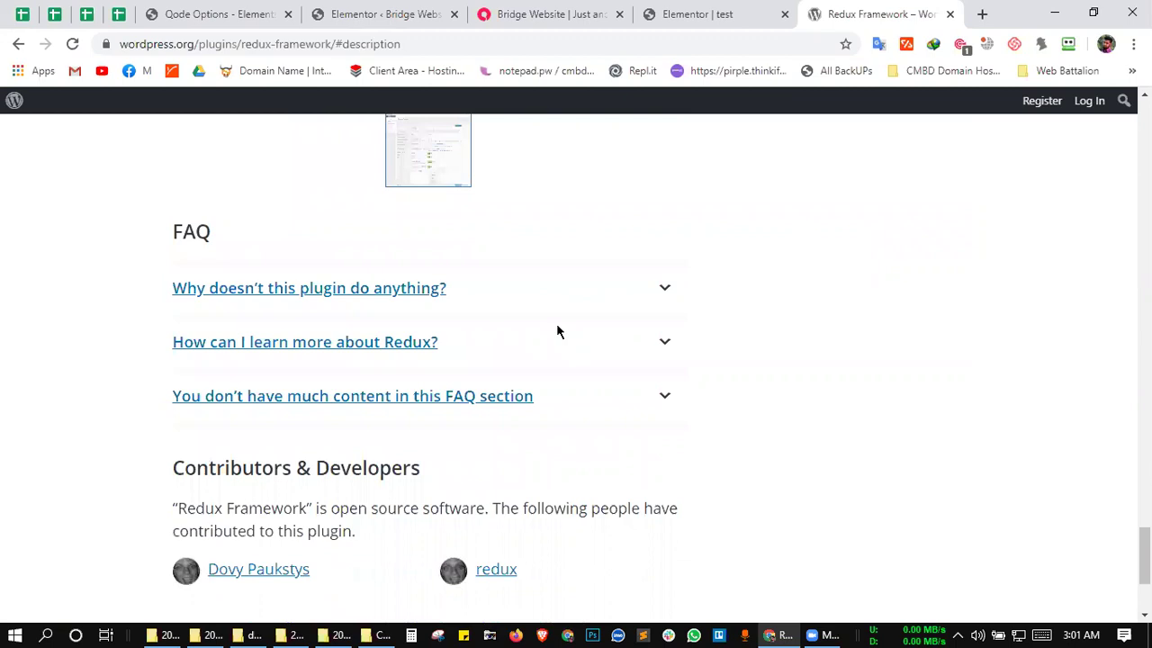
scroll(558, 329, "down", 3)
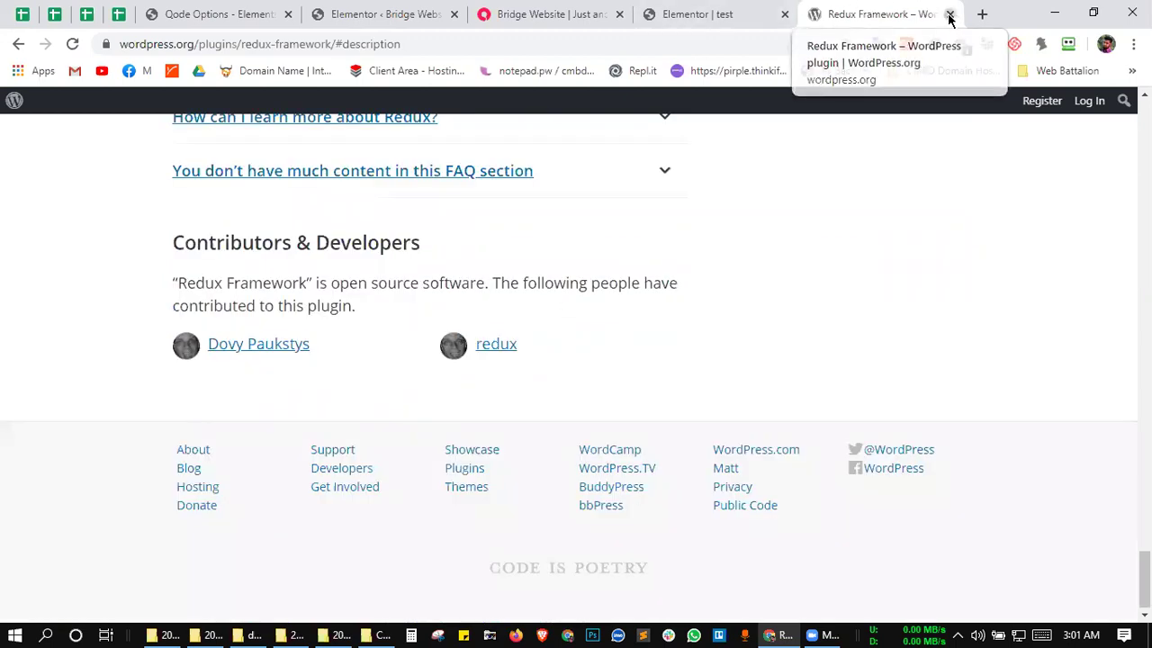
- Close the Redux Framework page, return to the Qode Elements options and look over the button settings and the list of option sections
left_click(270, 9)
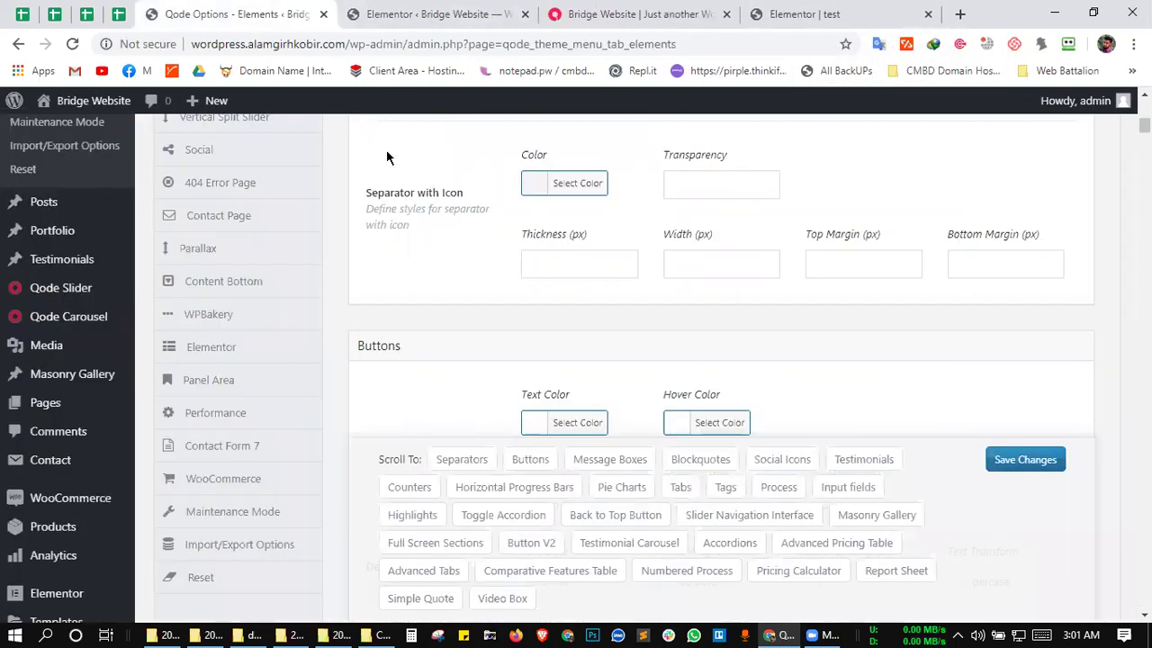
scroll(448, 374, "down", 1)
scroll(447, 373, "down", 1)
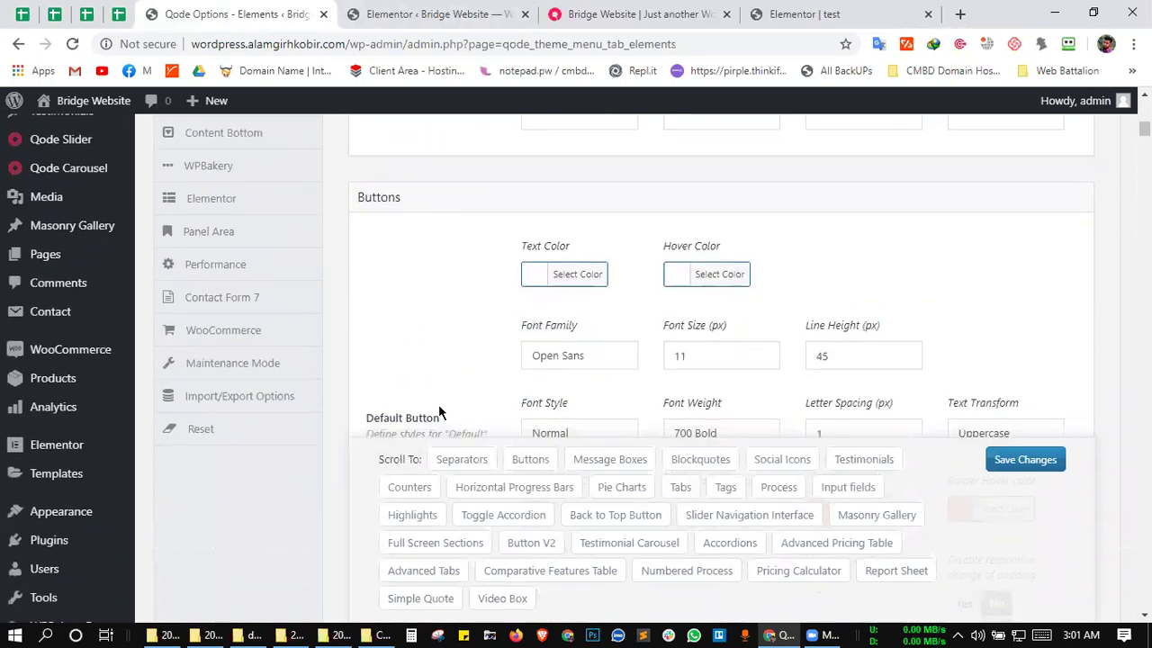
scroll(248, 322, "up", 3)
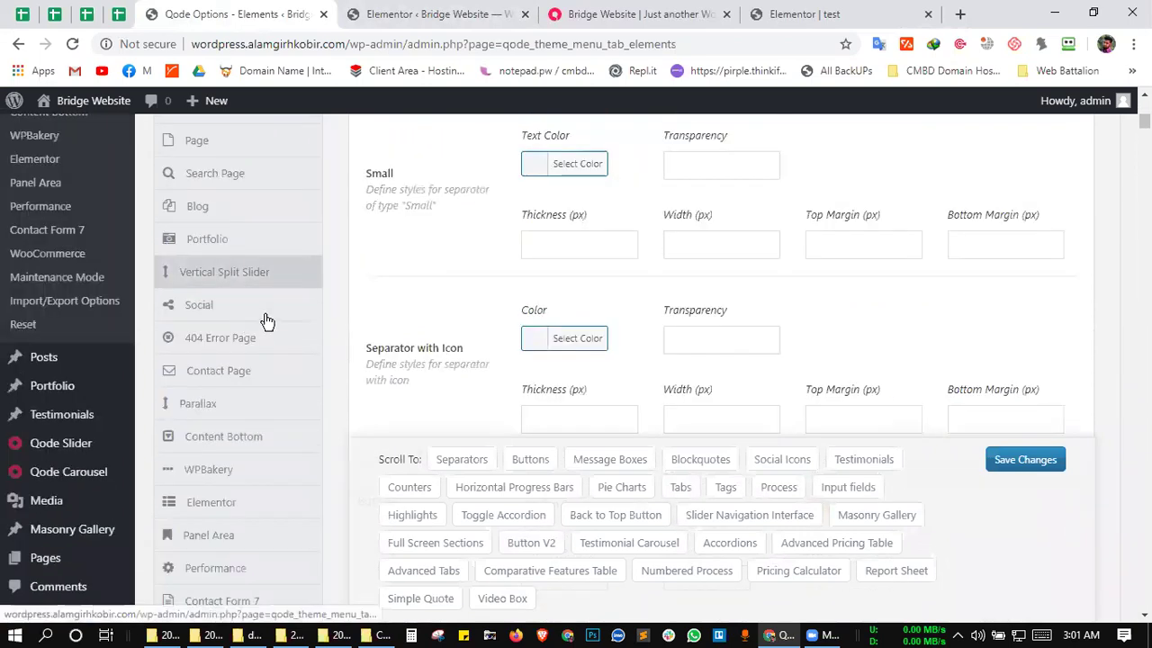
scroll(286, 315, "up", 1)
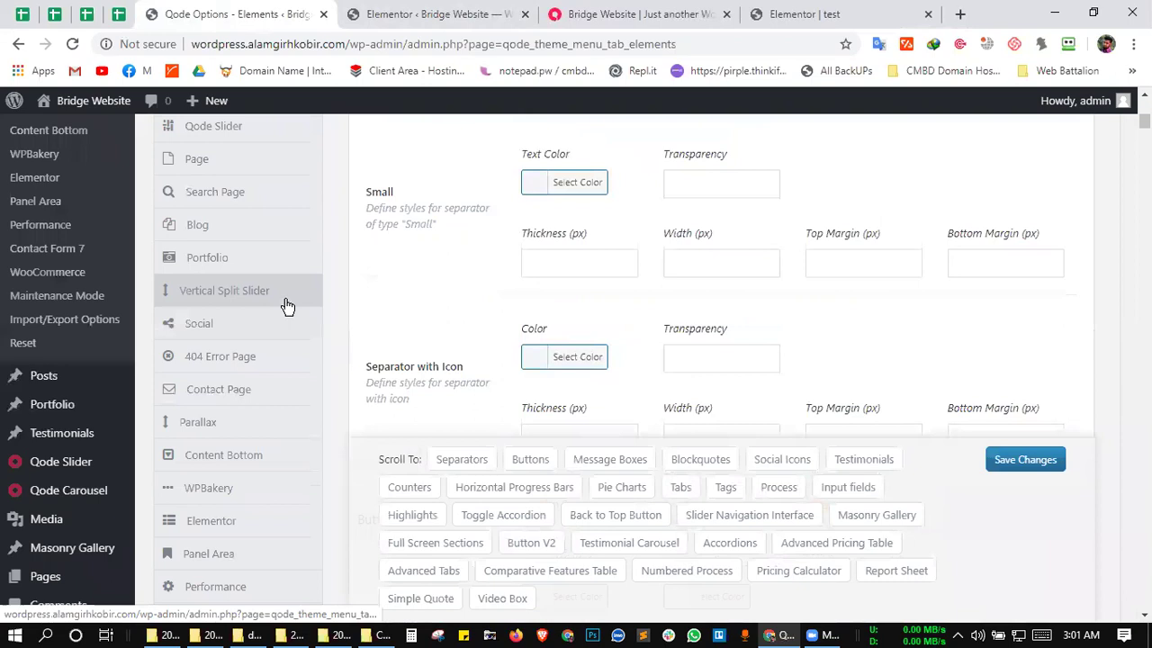
scroll(286, 306, "up", 4)
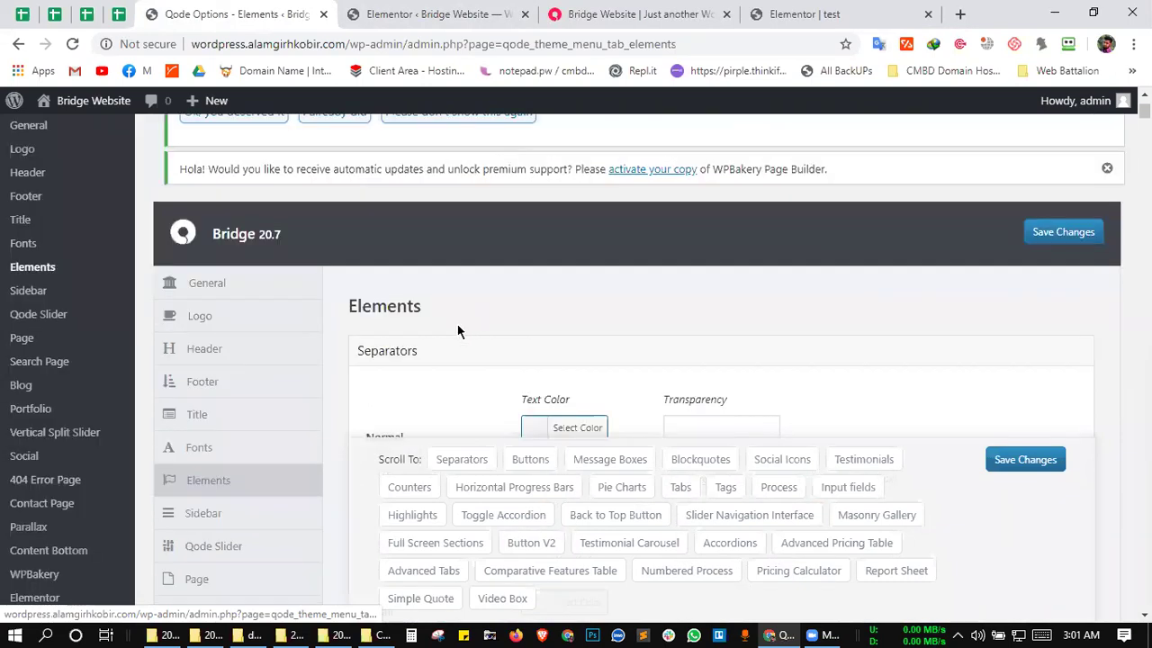
scroll(457, 327, "down", 5)
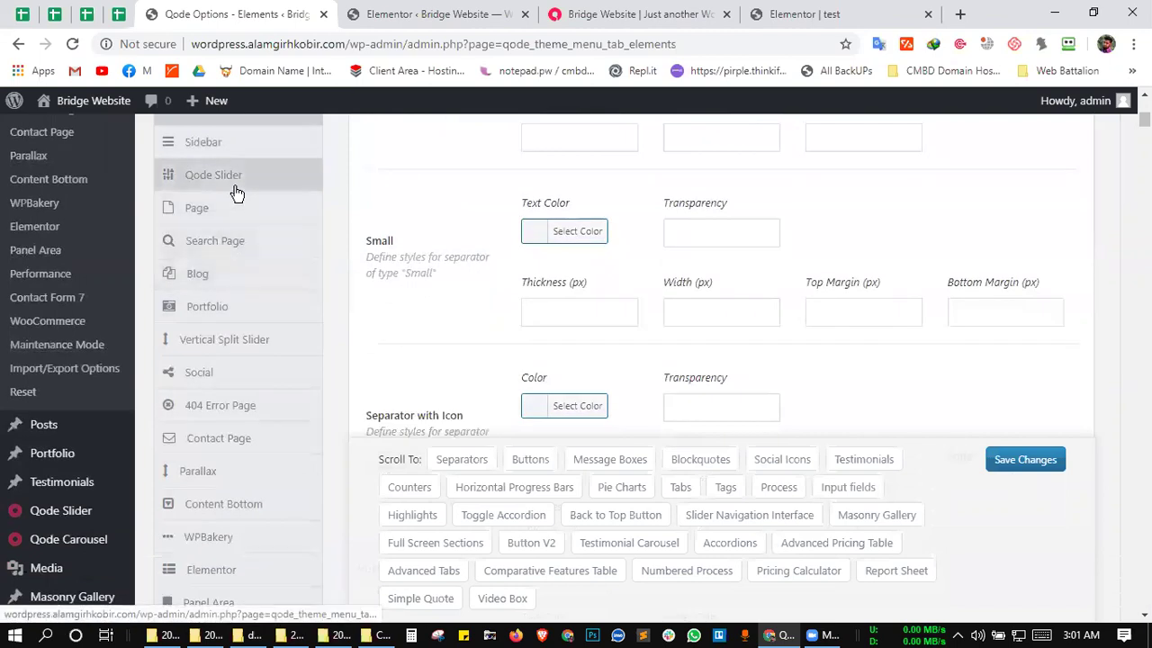
scroll(252, 442, "down", 1)
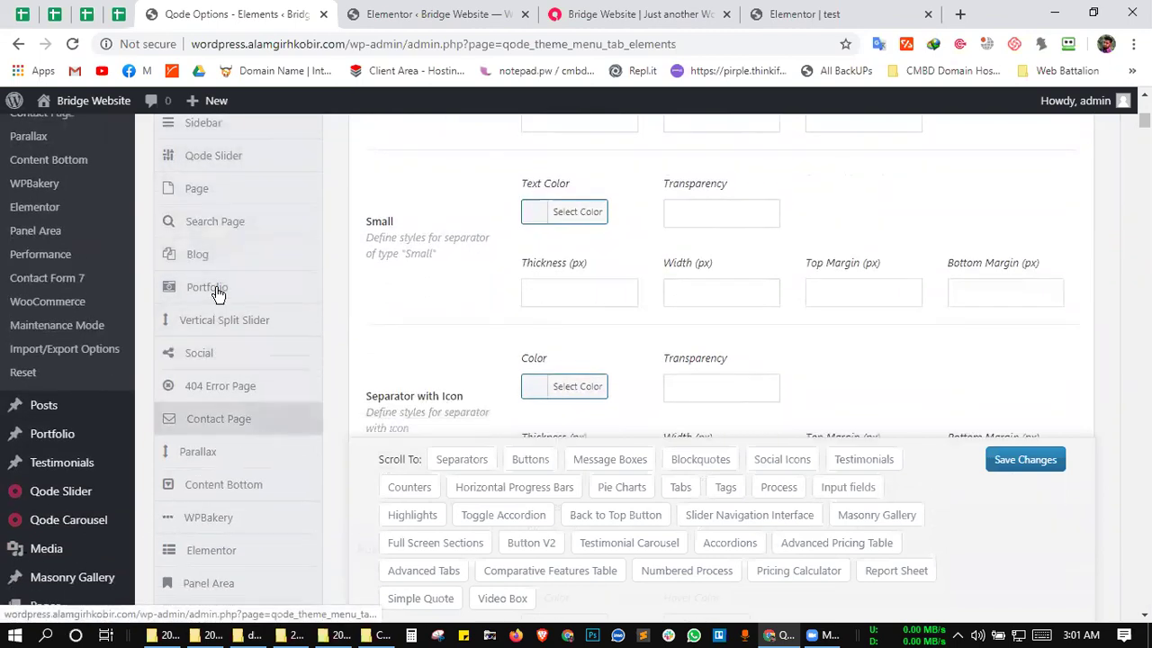
scroll(219, 419, "down", 2)
scroll(244, 324, "down", 2)
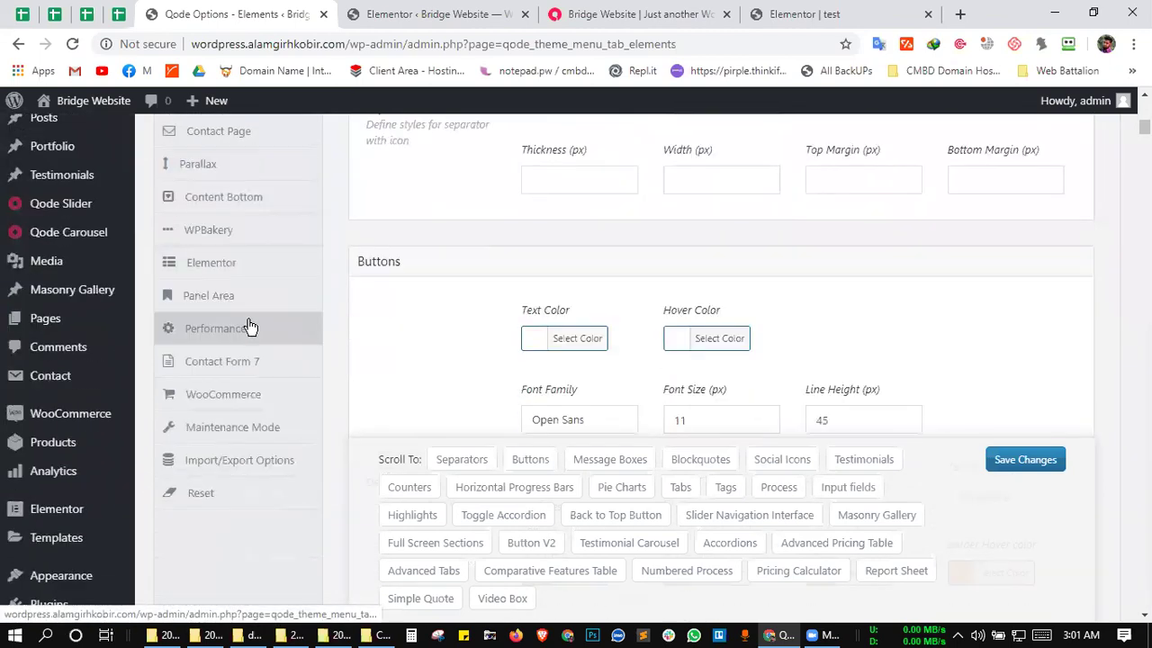
scroll(244, 333, "down", 2)
scroll(247, 346, "up", 2)
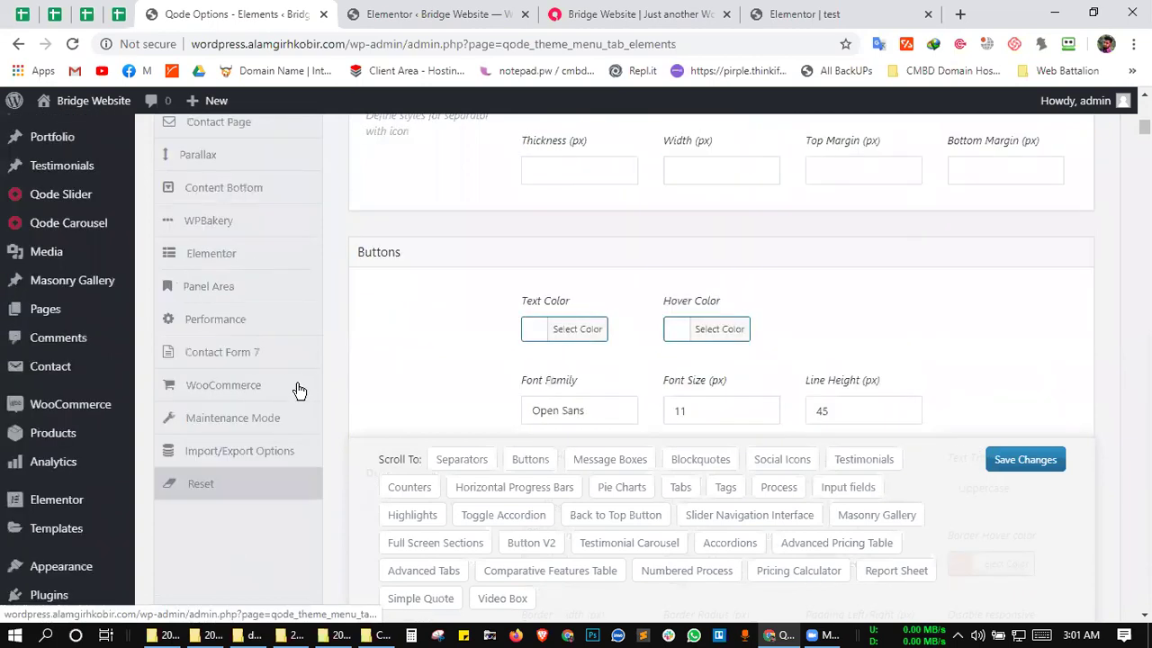
- Open the Fonts section of the theme's Qode options
scroll(200, 349, "up", 5)
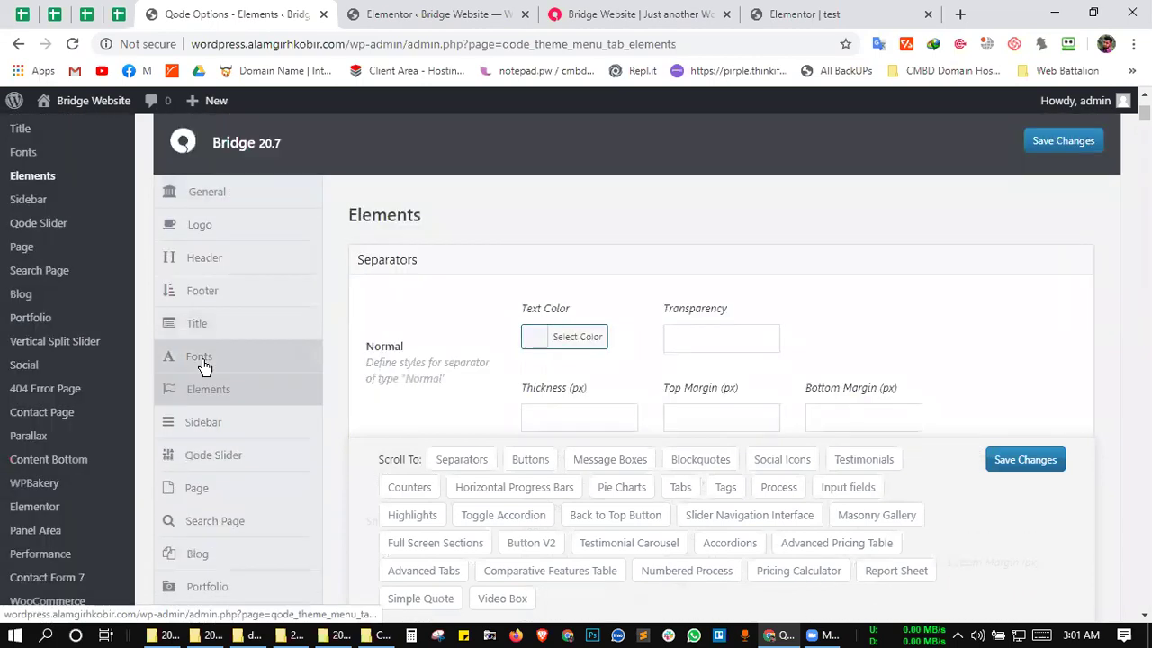
left_click(206, 364)
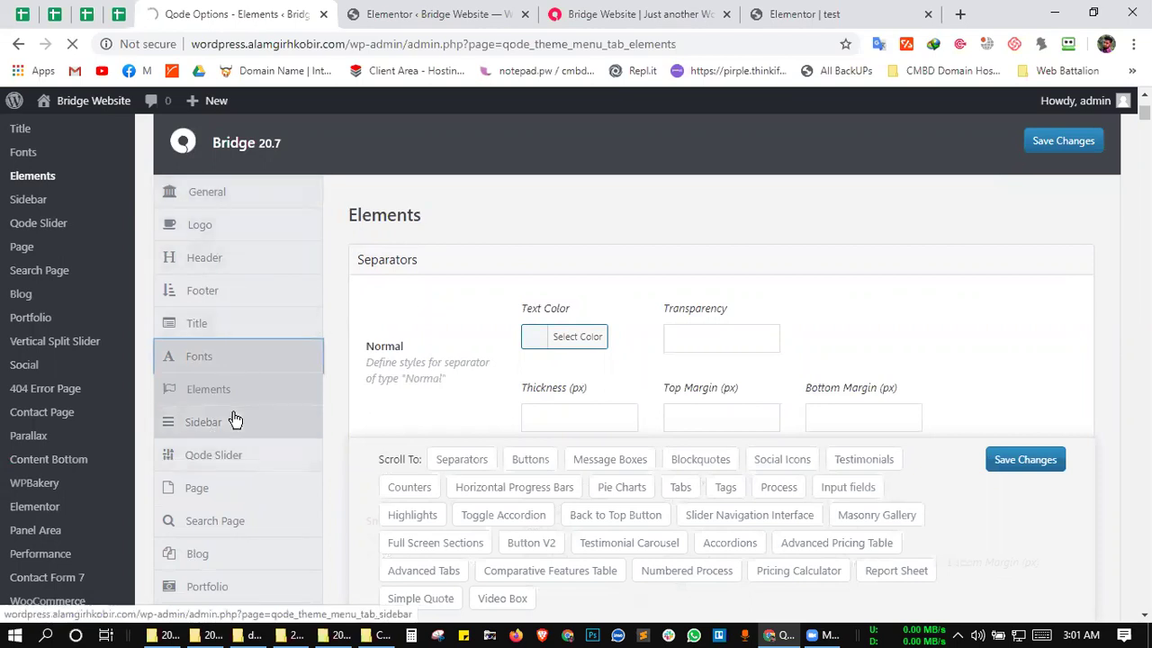
scroll(232, 360, "down", 2)
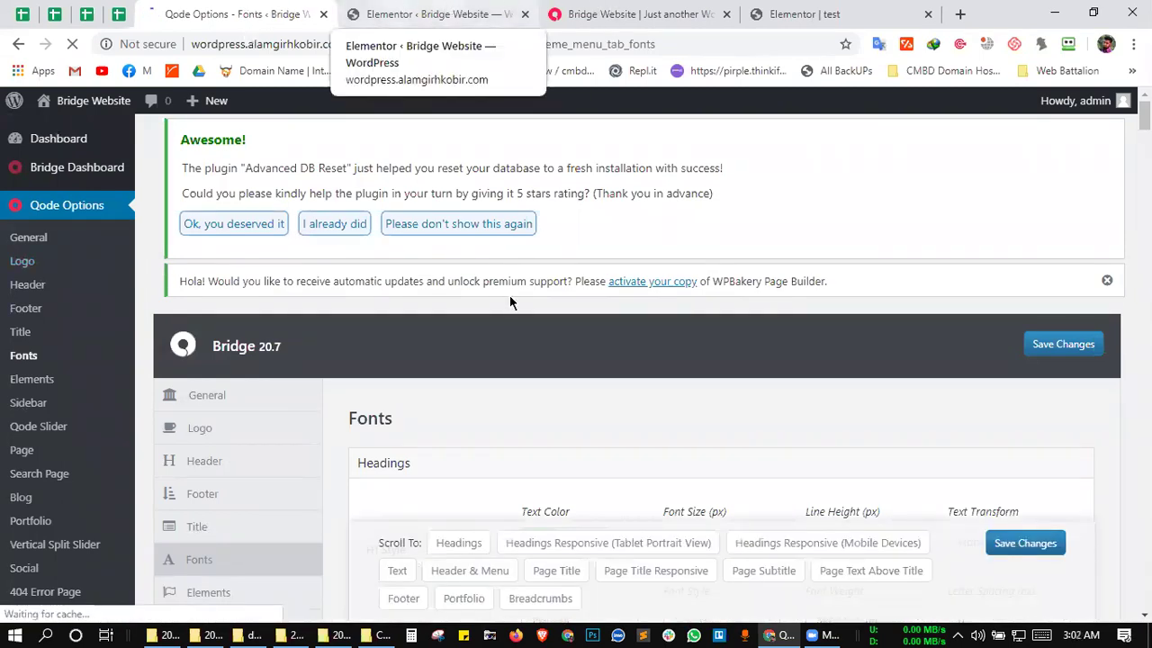
- Switch to the site's homepage and look at the heading text of the "Pure honey products" section
key("ctrl+Tab")
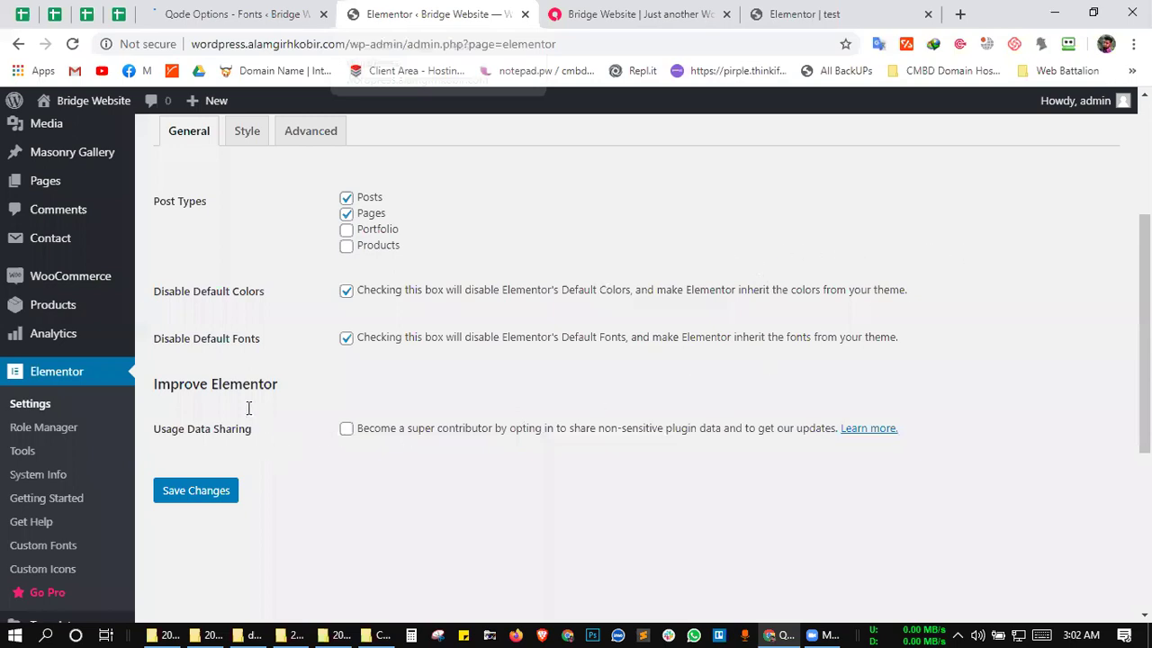
key("ctrl+Tab")
scroll(409, 413, "down", 10)
left_click_drag(388, 410, 168, 410)
left_click(175, 410)
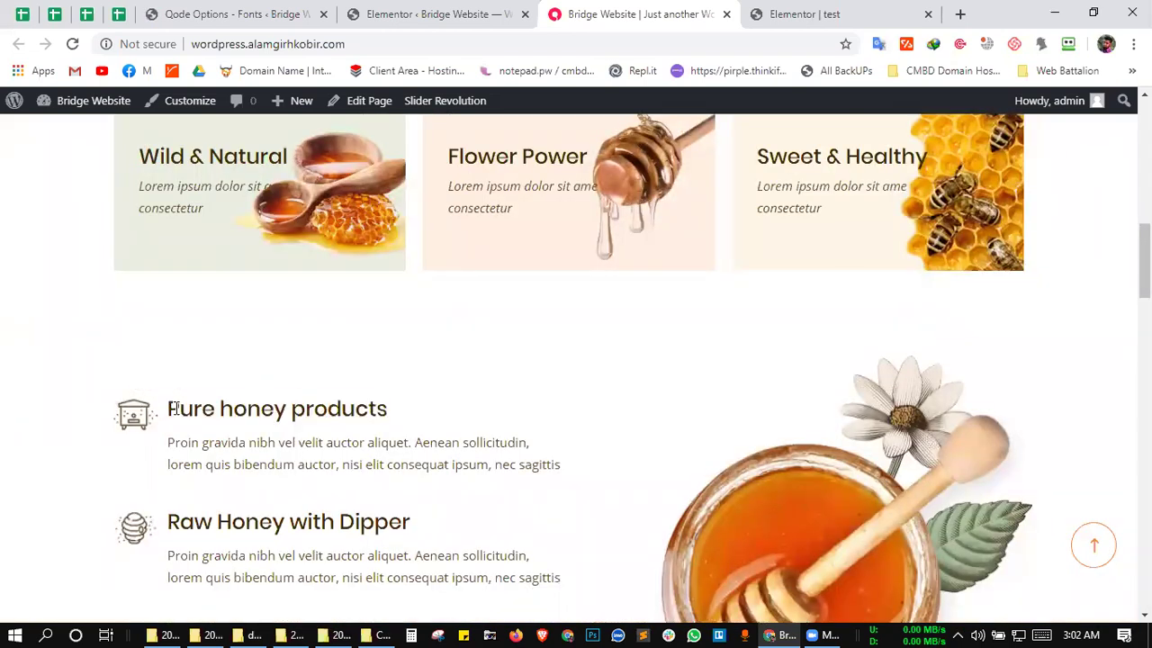
mouse_move(296, 381)
left_mouse_down()
mouse_move(426, 357)
mouse_move(429, 389)
left_mouse_up()
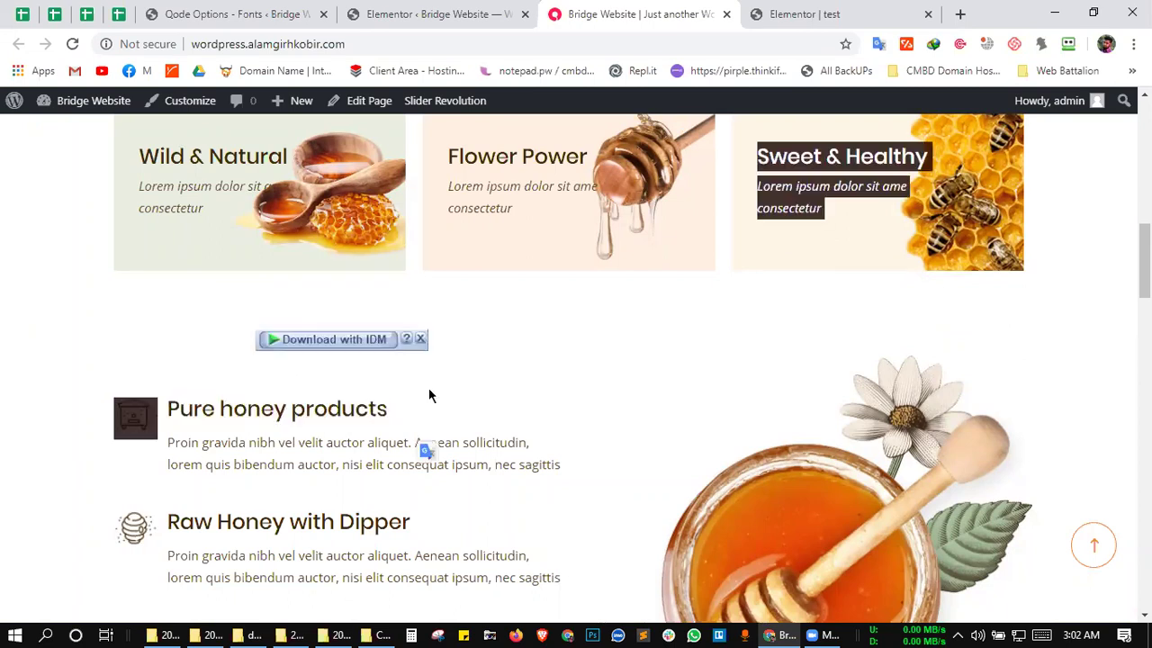
left_click(368, 458)
- Review the homepage headings down to "All that kind words" and return to the Fonts options
scroll(327, 158, "down", 3)
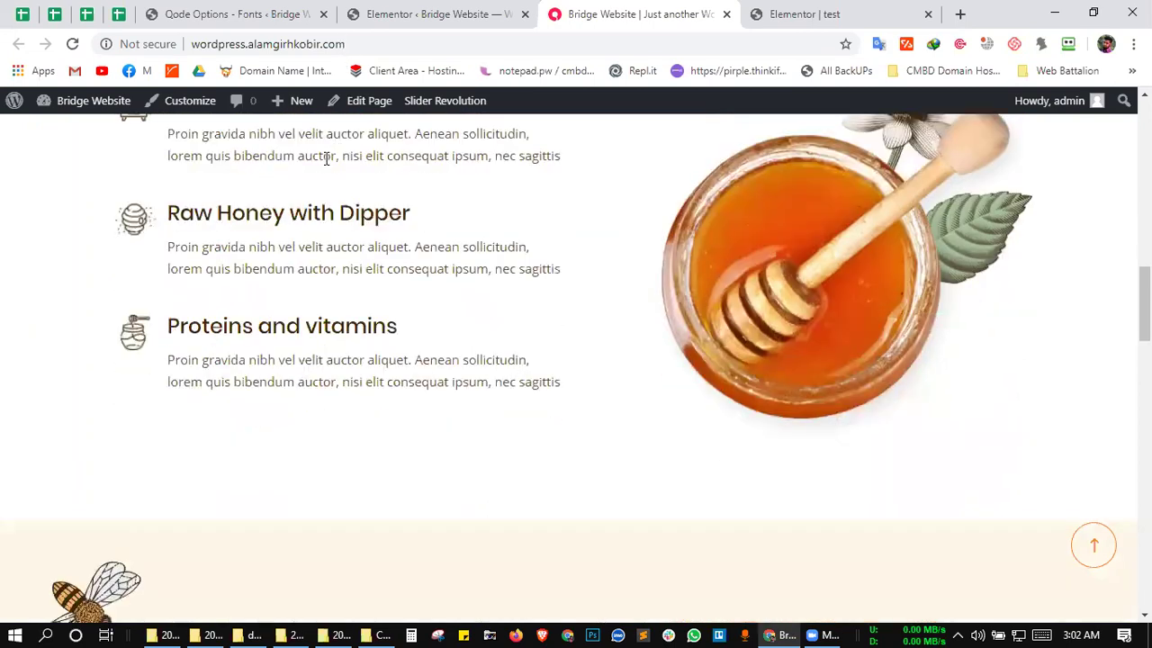
scroll(371, 507, "down", 2)
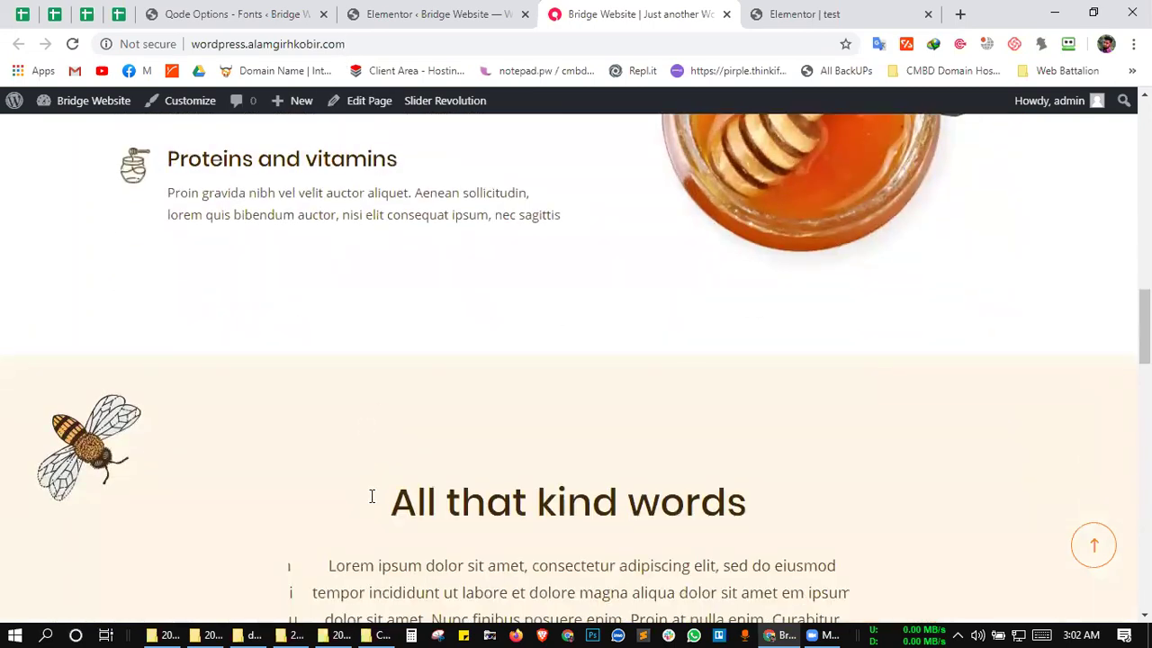
scroll(369, 378, "up", 5)
scroll(221, 265, "down", 2)
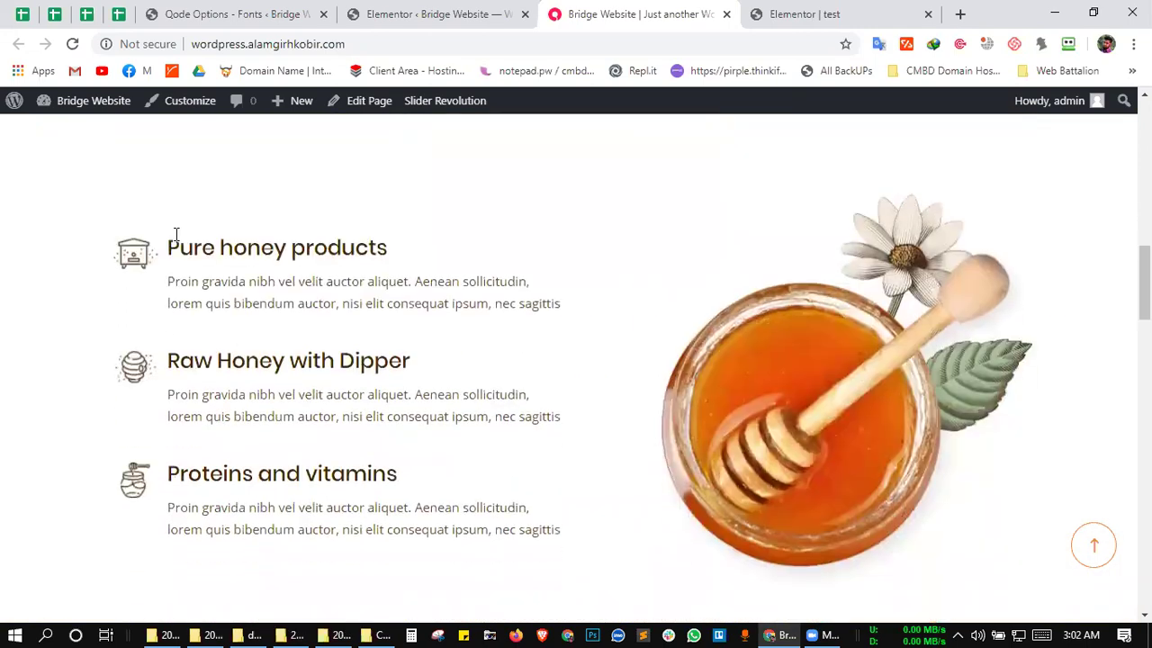
double_click(177, 236)
left_click(177, 237)
key("ctrl+5")
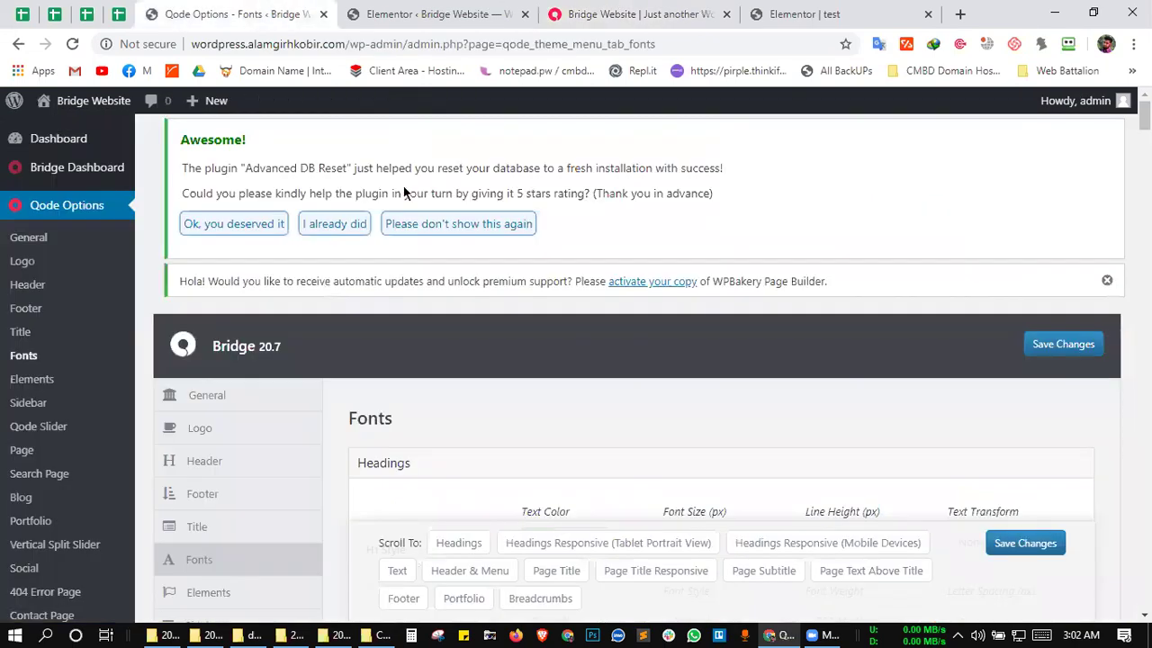
- Check the homepage and Elementor's general settings, then reload the Fonts options page
key("ctrl+7")
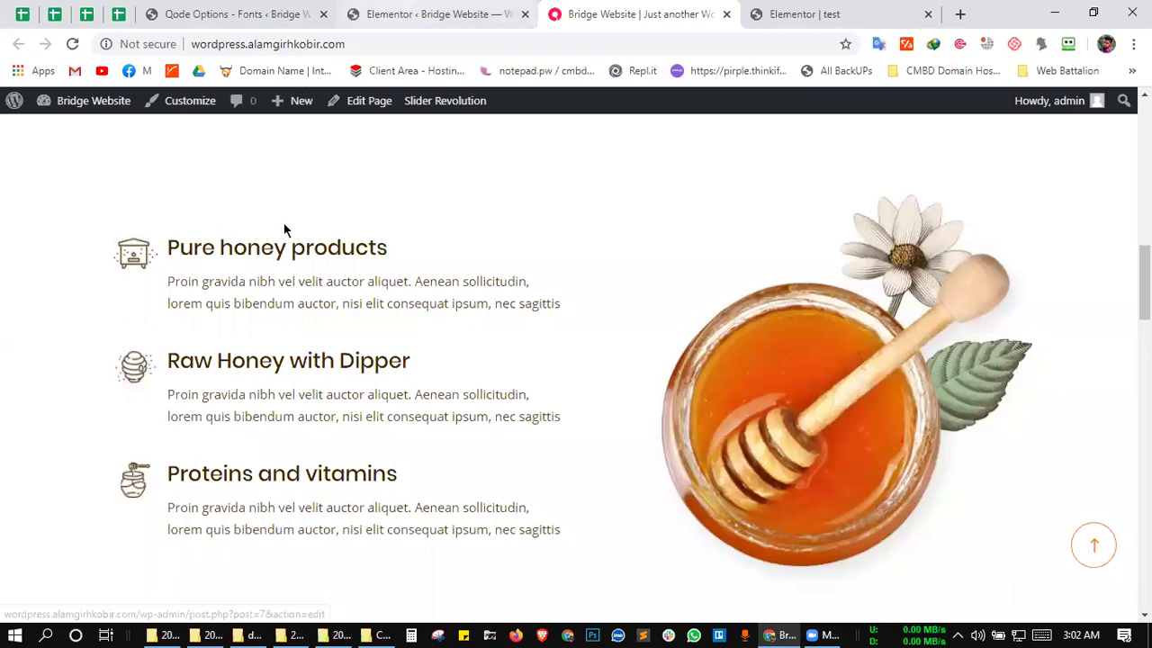
key("ctrl+6")
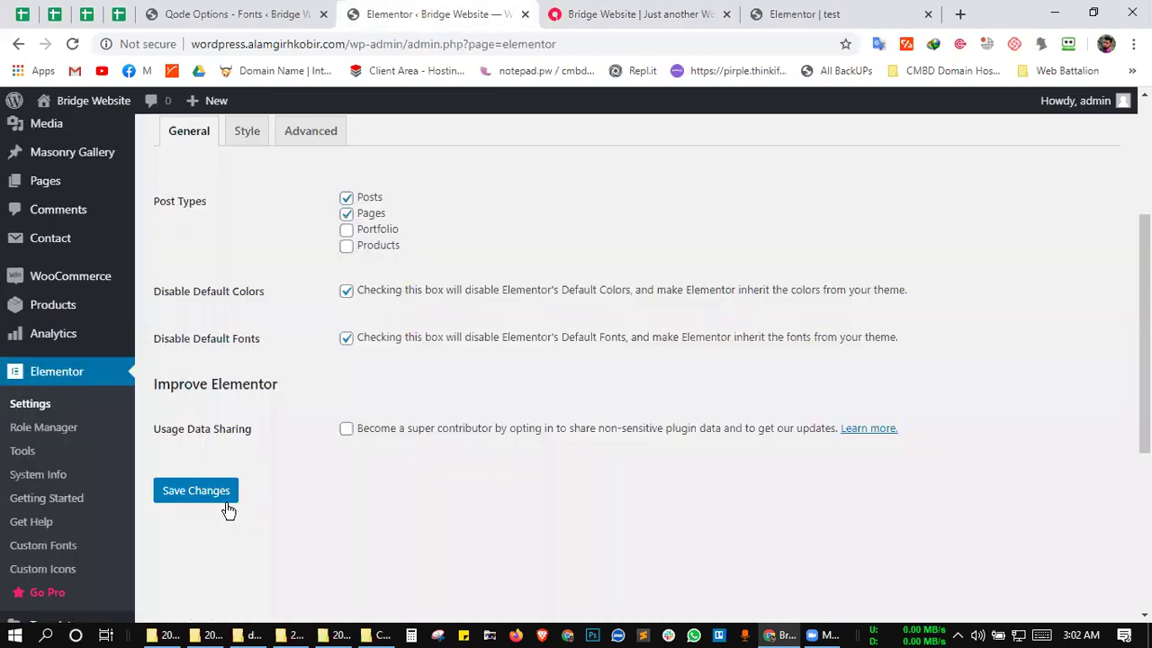
key("ctrl+5")
key("F5")
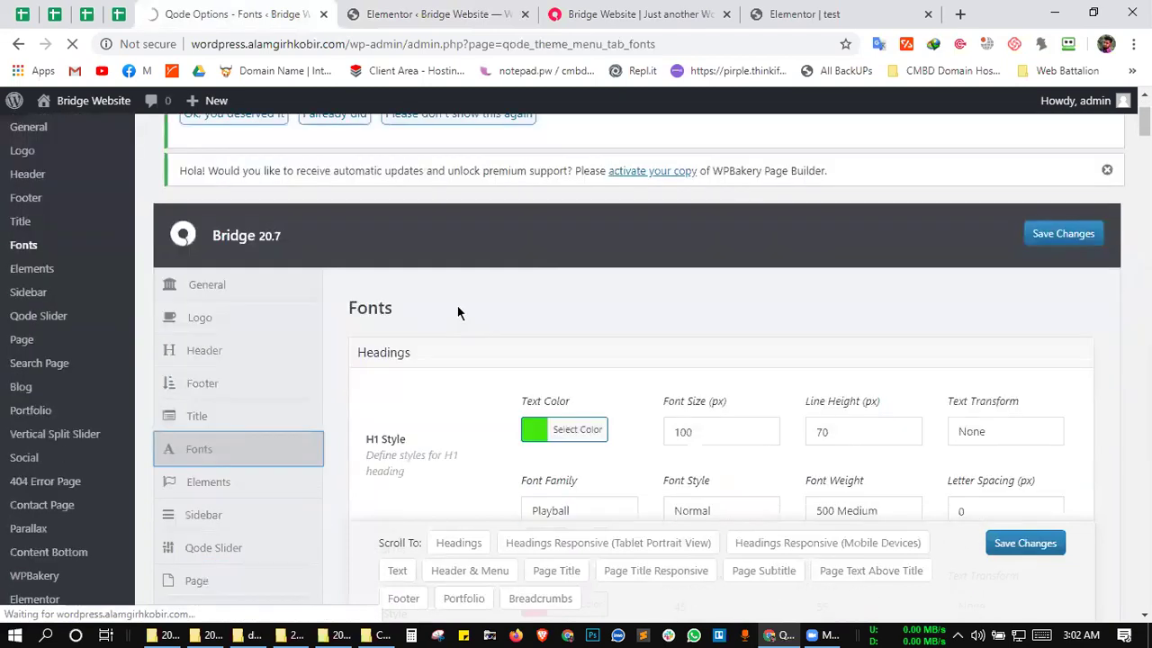
- Return to the homepage and highlight the "Pure honey products" heading among the feature titles
key("ctrl+7")
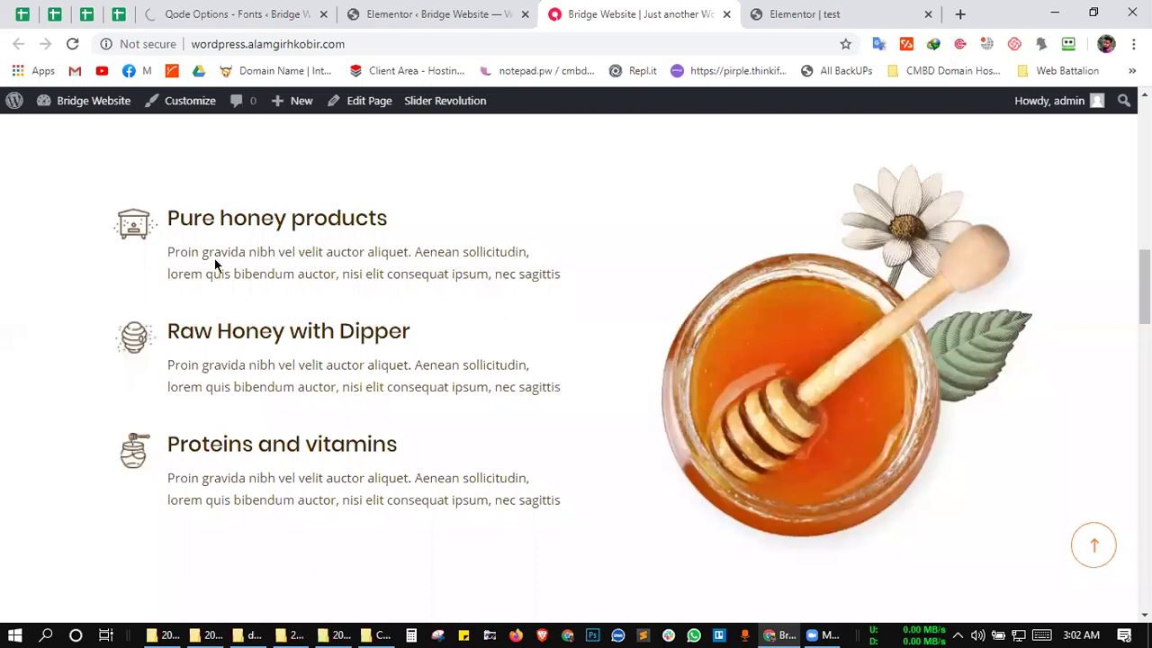
scroll(215, 258, "down", 1)
scroll(401, 216, "up", 3)
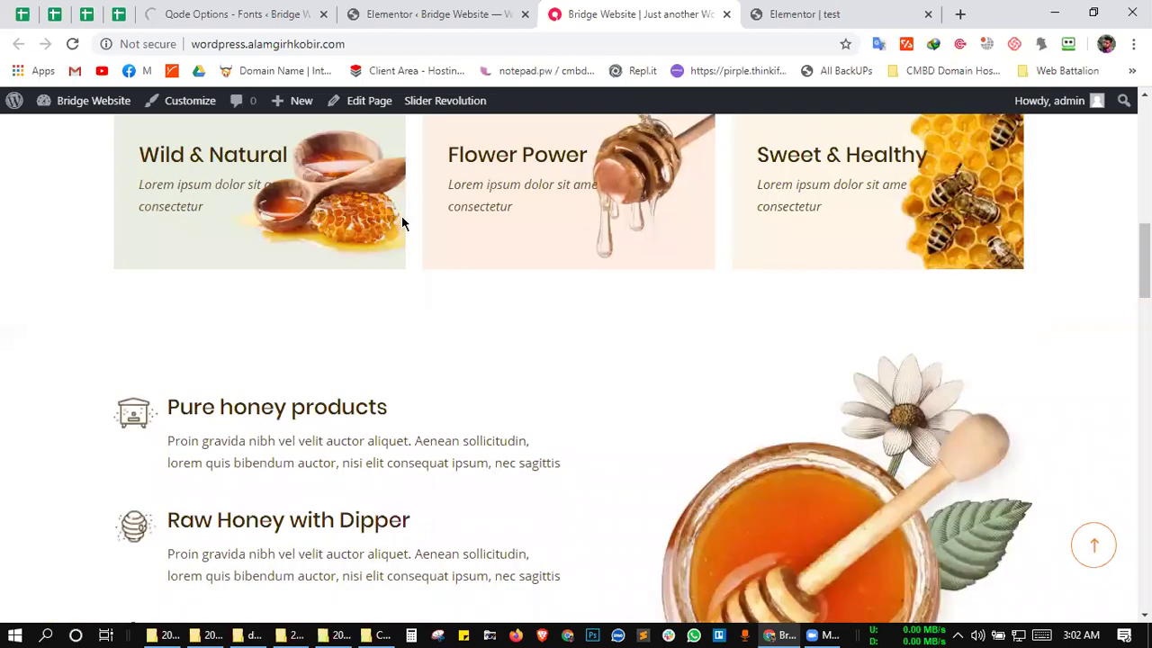
scroll(402, 216, "down", 2)
triple_click(394, 222)
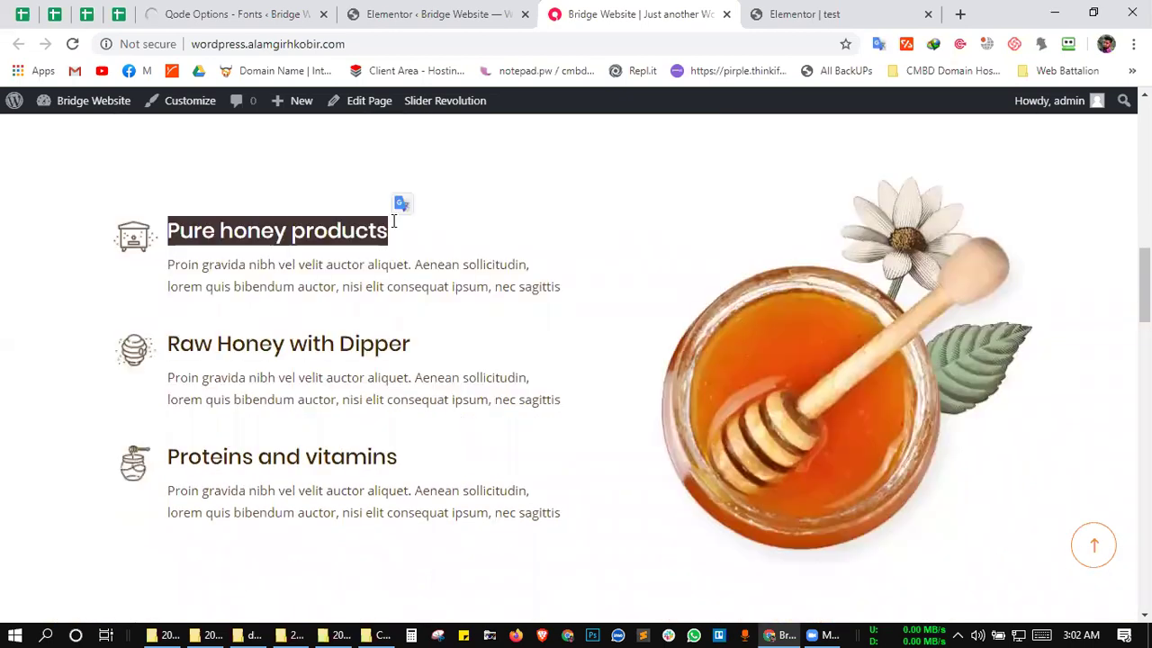
left_click(150, 219)
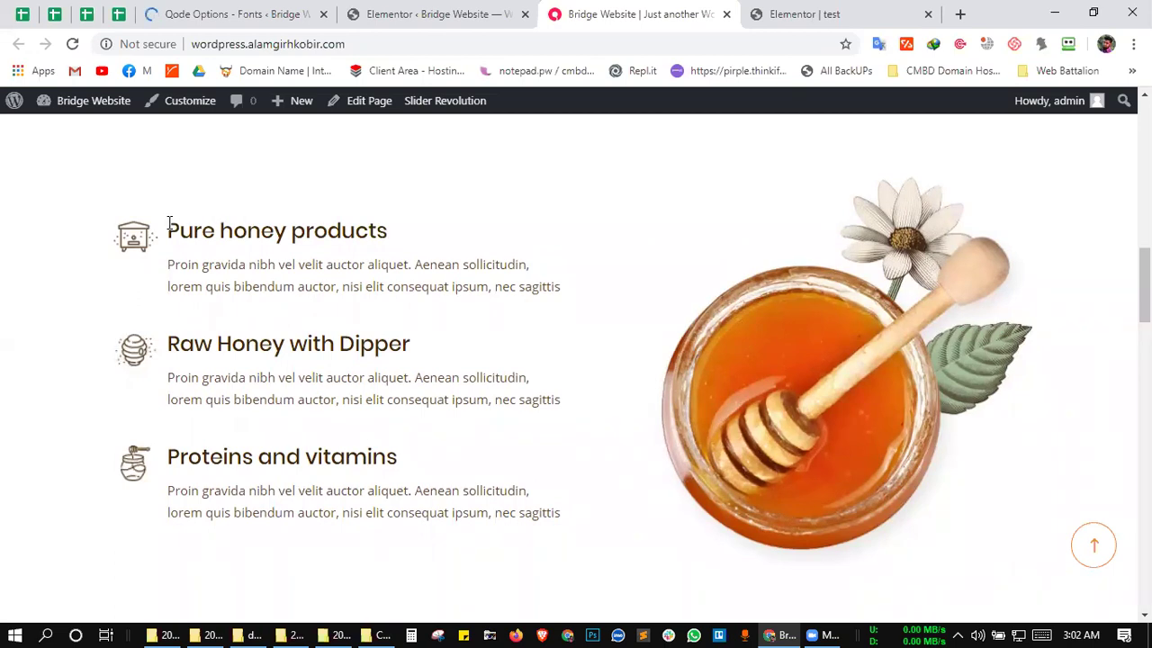
- Inspect the "Pure honey products" heading in the developer tools to find its heading level and font
left_click_drag(170, 223, 192, 225)
left_click(369, 233)
right_click(369, 232)
key("Escape")
key("ctrl+shift+c")
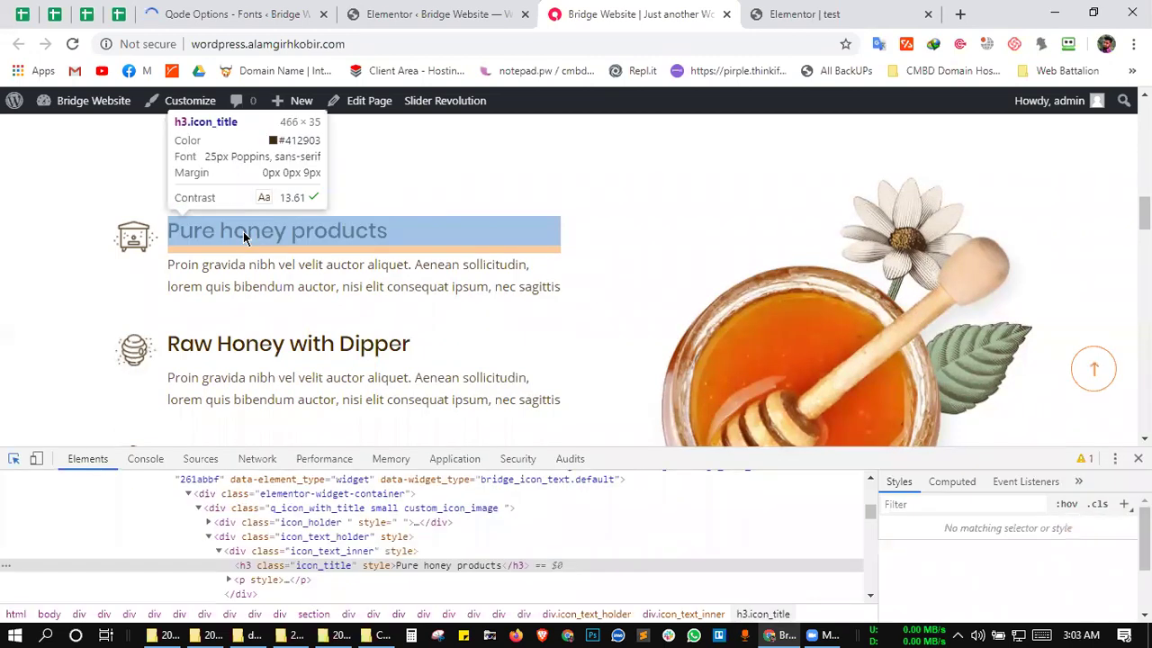
left_click(243, 231)
- In the Fonts options, set the H3 style's text color to blue #0a1cdb
left_click(202, 10)
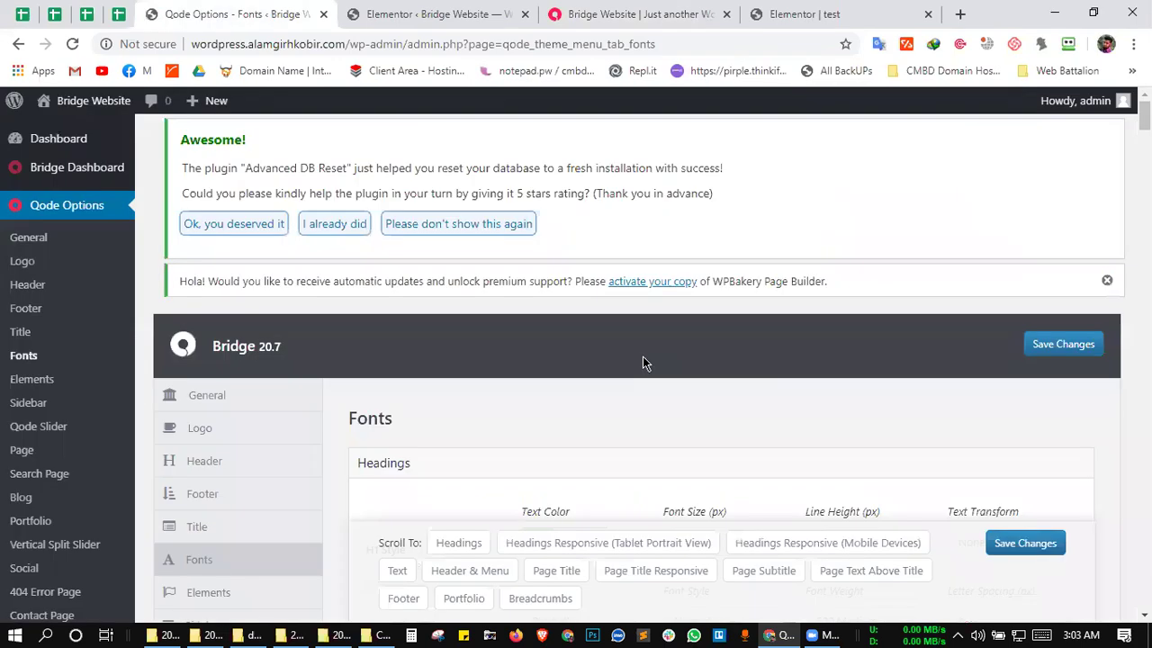
scroll(644, 351, "down", 3)
scroll(653, 341, "down", 3)
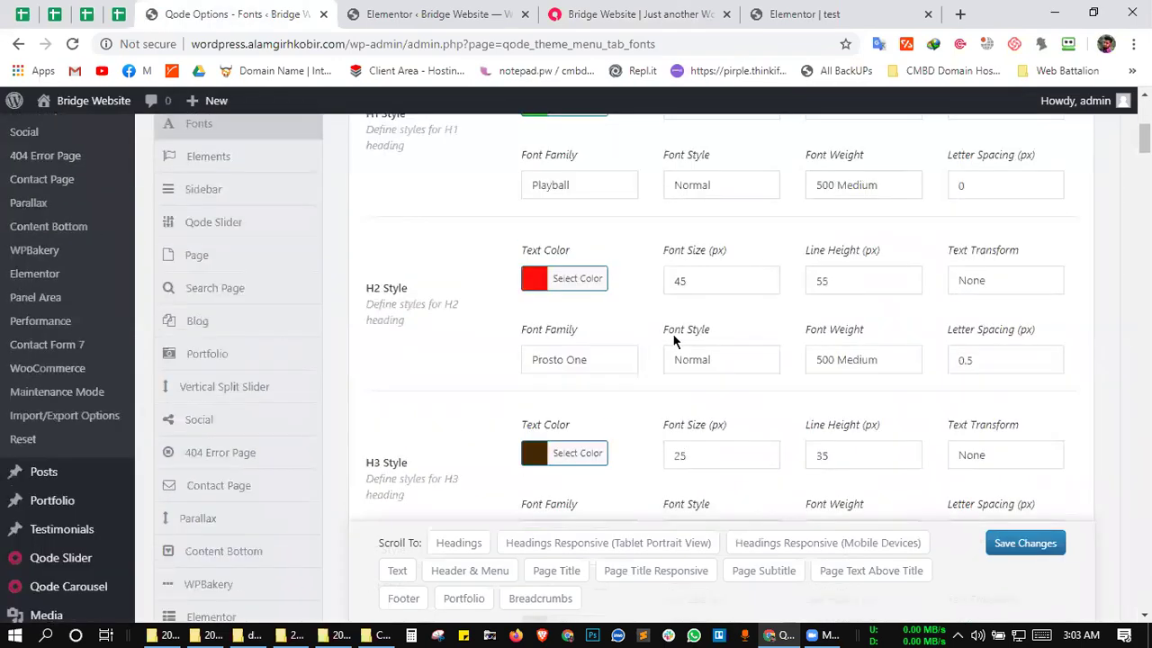
left_click(700, 347)
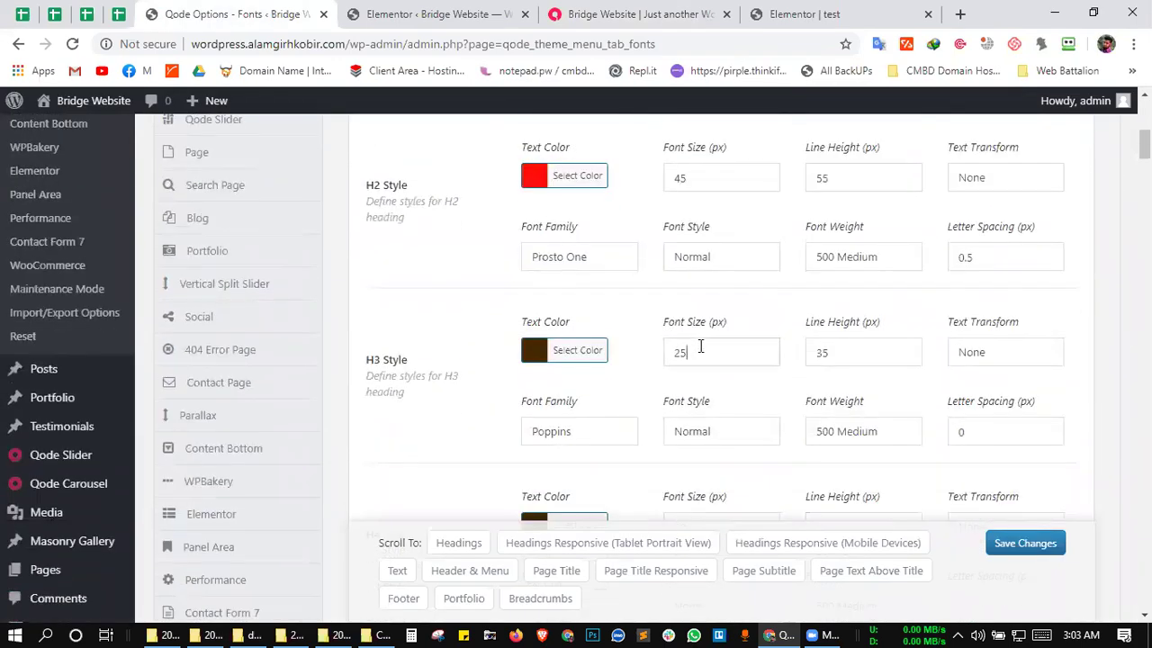
left_click_drag(689, 352, 662, 357)
left_click(599, 352)
left_click(631, 404)
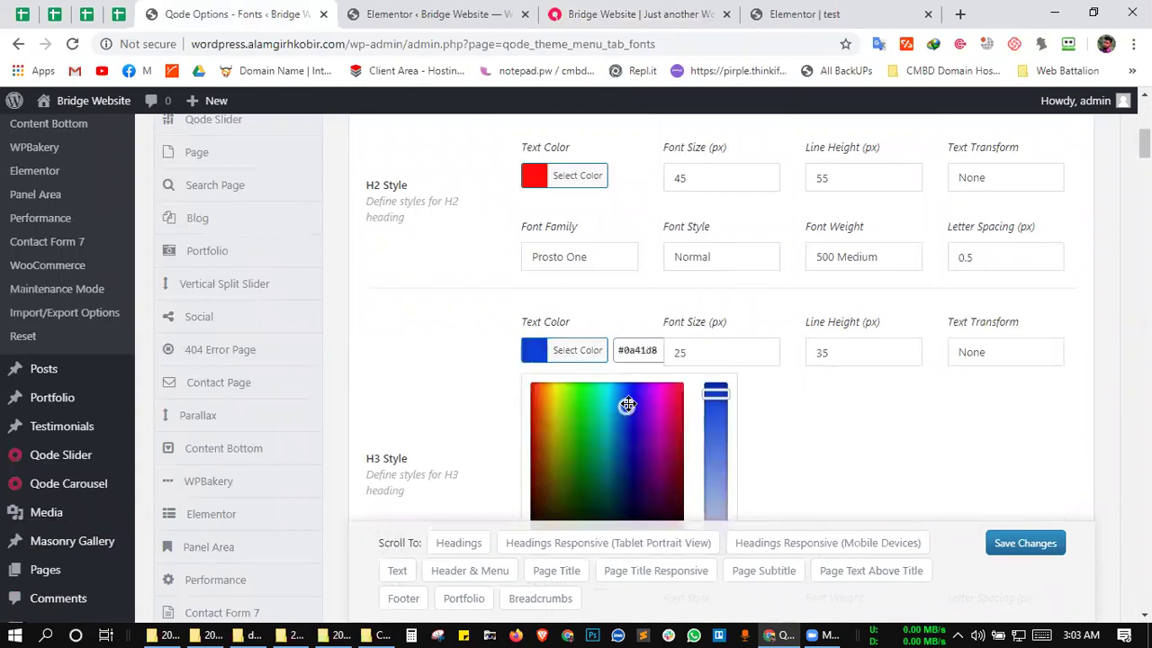
- Set the H3 style's font size to 50 px and save the font options
double_click(715, 357)
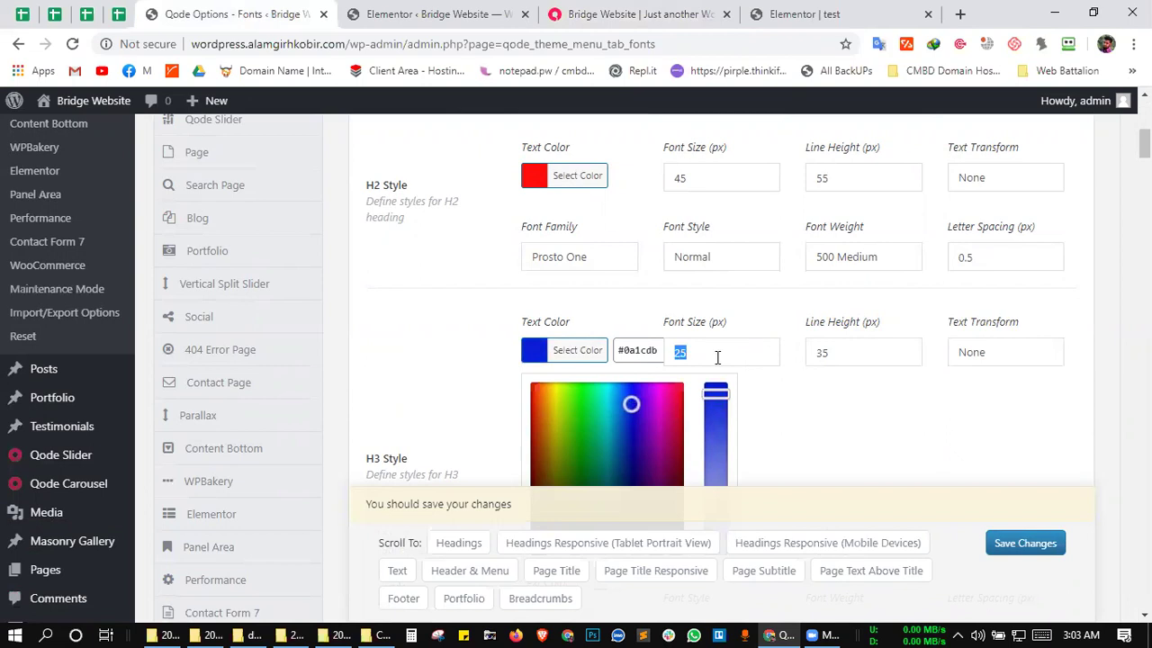
type("15")
double_click(679, 352)
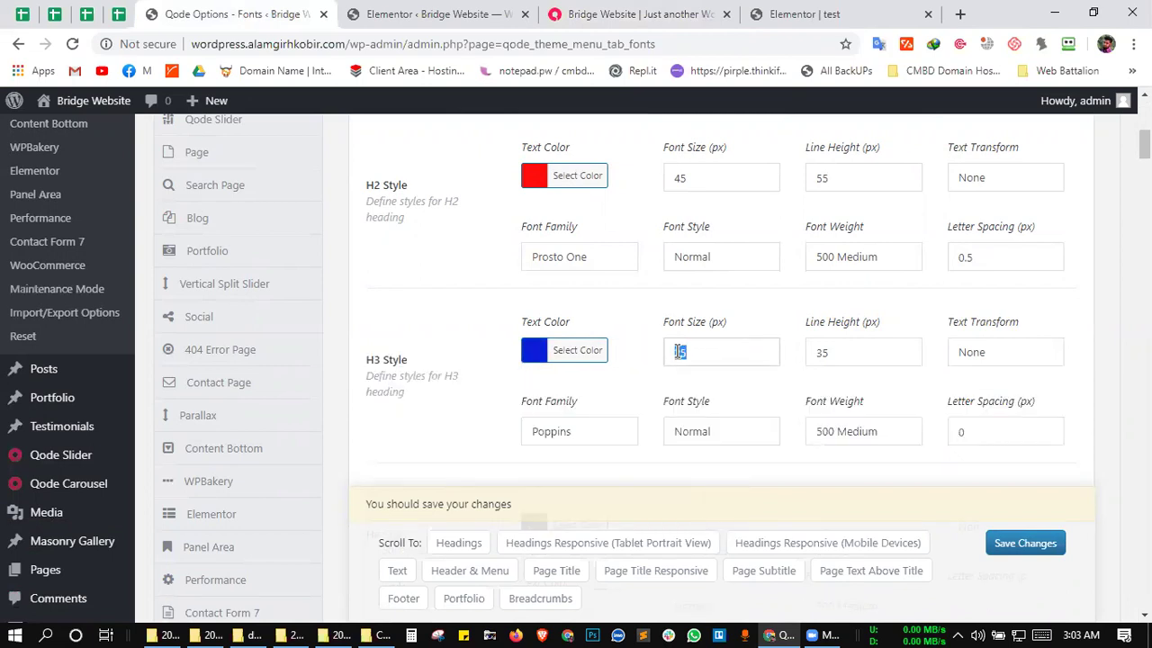
type("50")
scroll(892, 480, "down", 2)
key("Return")
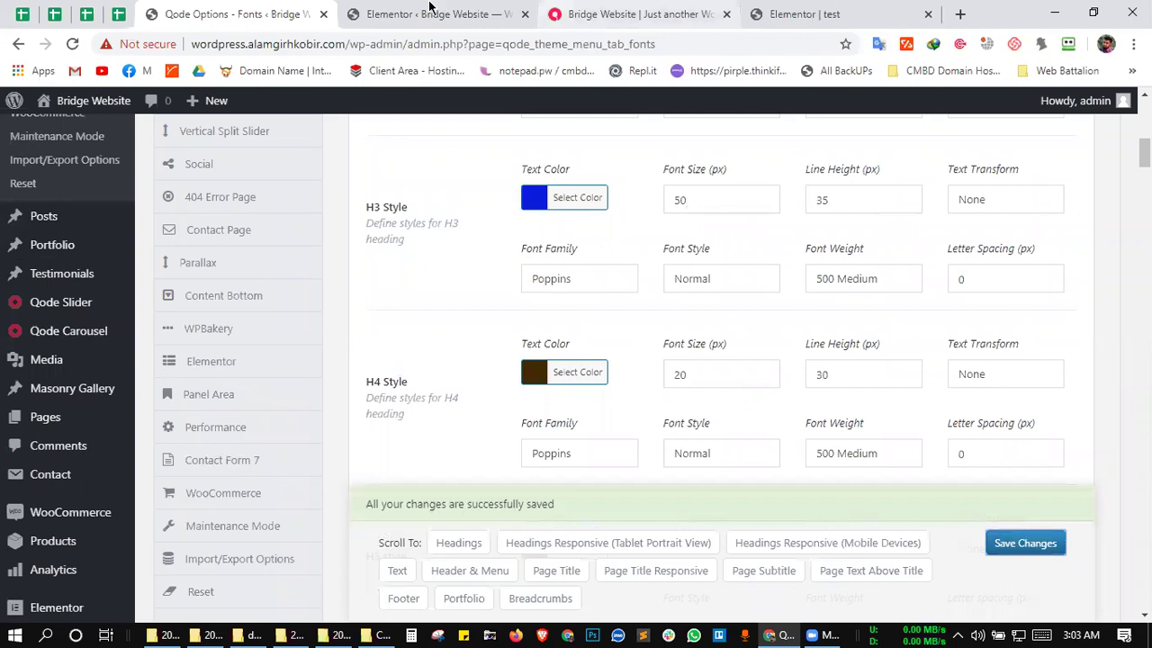
- Reload the homepage and check the new H3 style on the honey feature headings
key("ctrl+Tab")
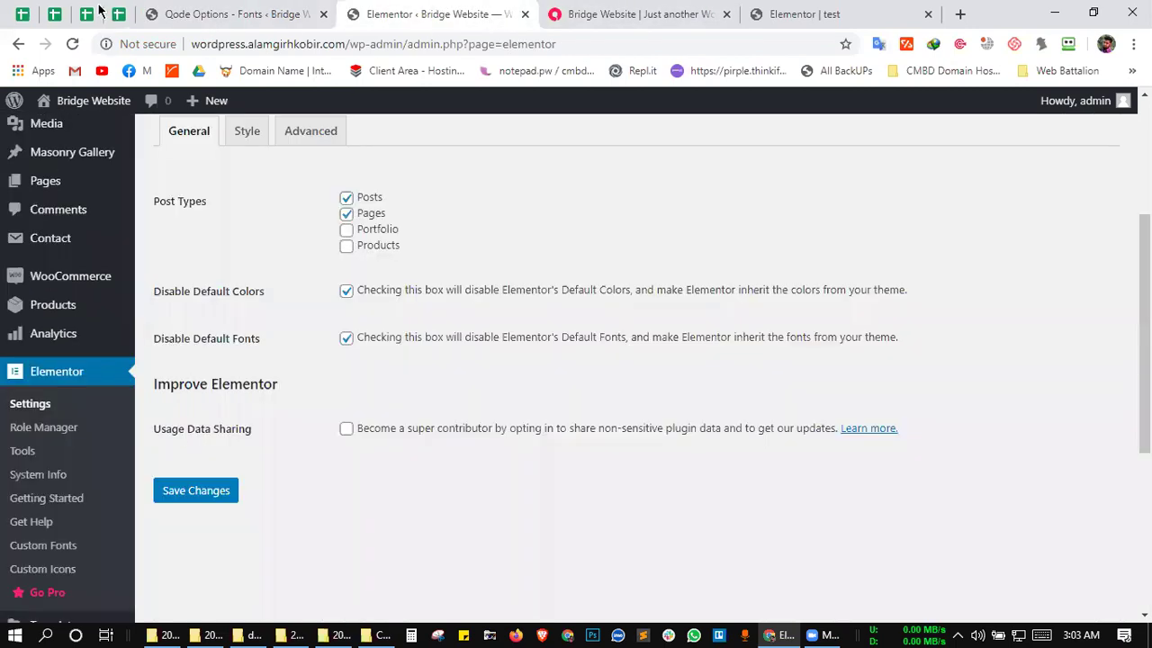
key("ctrl+Tab")
left_click(78, 52)
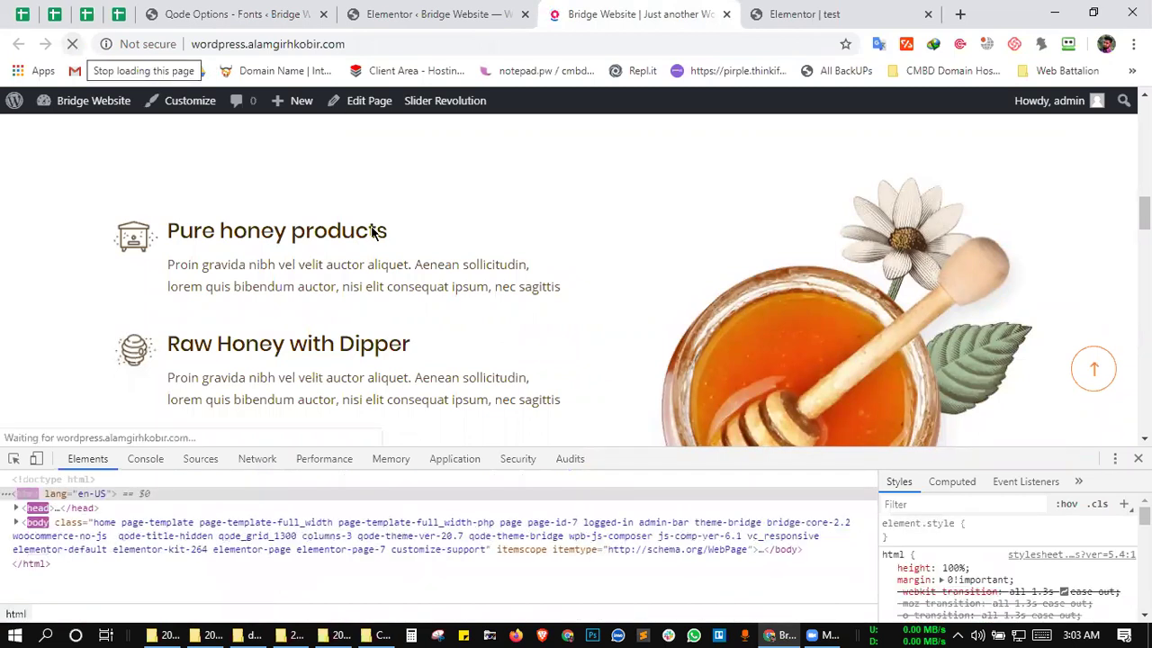
scroll(371, 225, "down", 4)
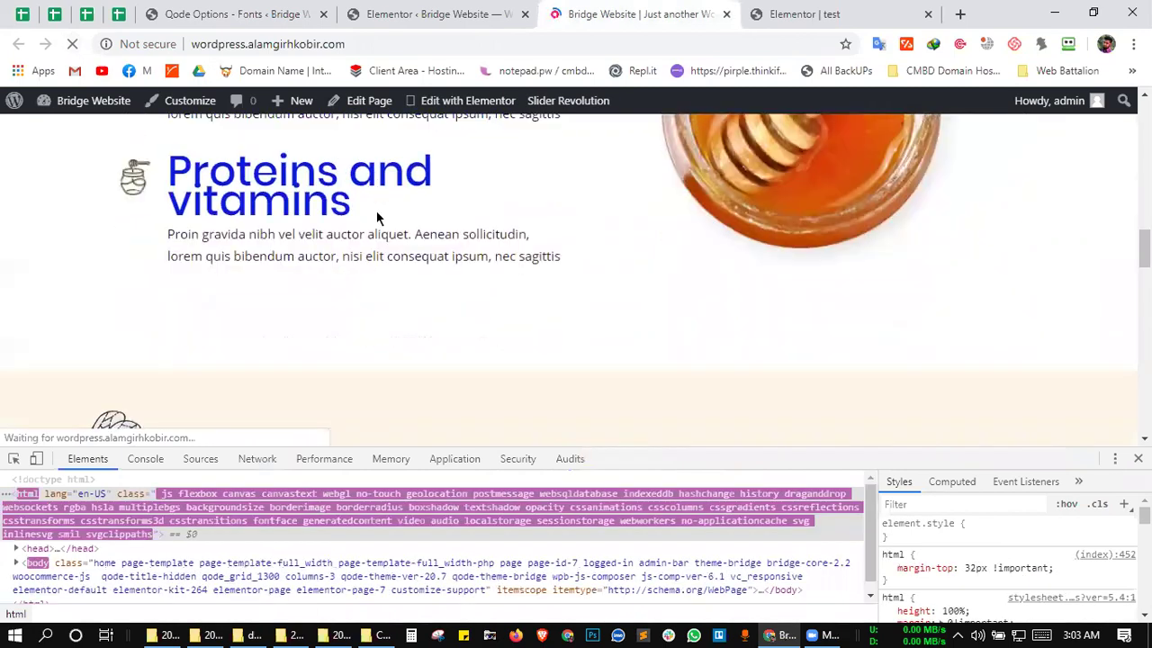
scroll(372, 210, "down", 5)
scroll(270, 261, "up", 6)
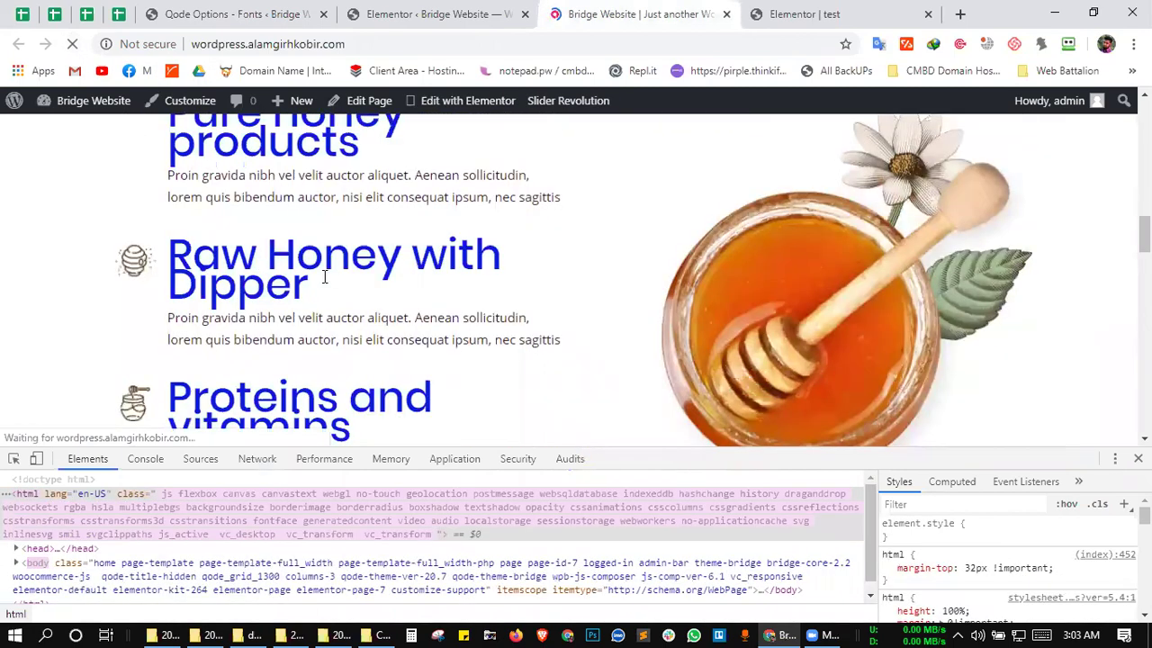
- Inspect the "Pure honey products" heading again and close the developer tools
key("ctrl+shift+c")
left_click(325, 278)
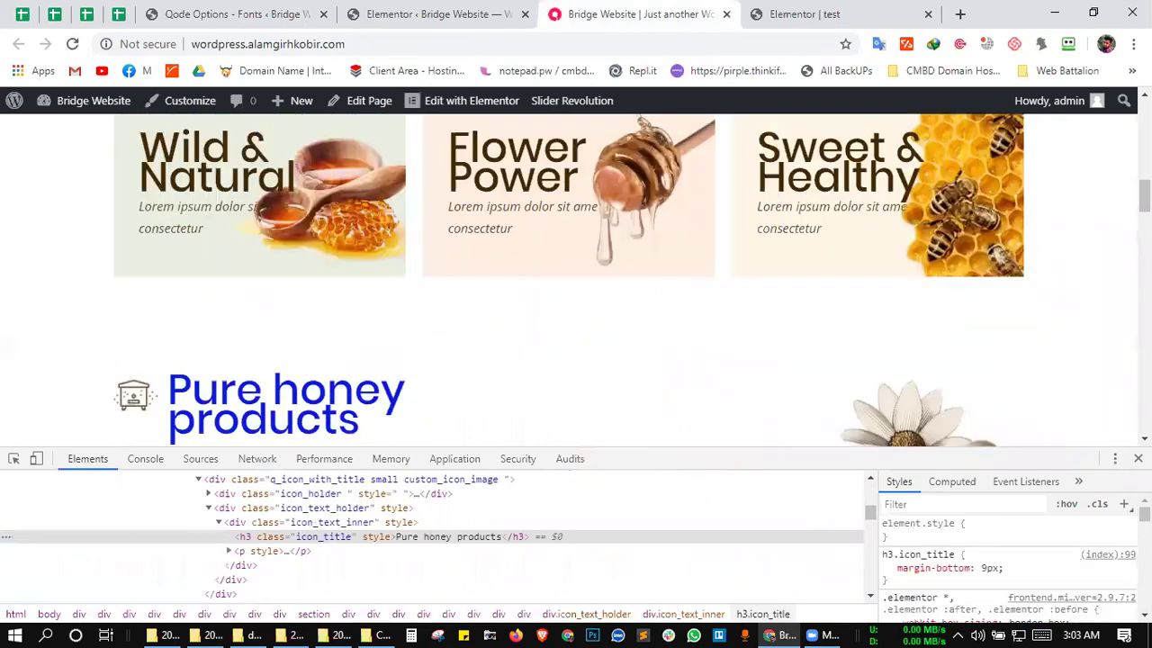
key("F12")
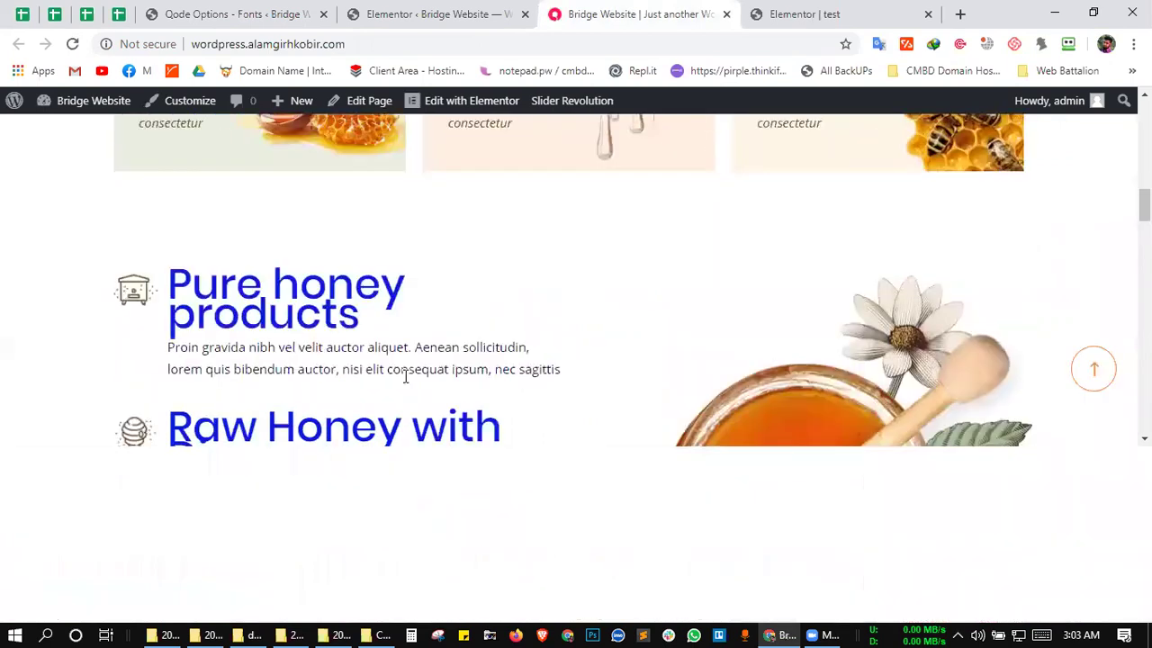
- Review the homepage headings down past the honey products and open the About page
scroll(297, 314, "up", 2)
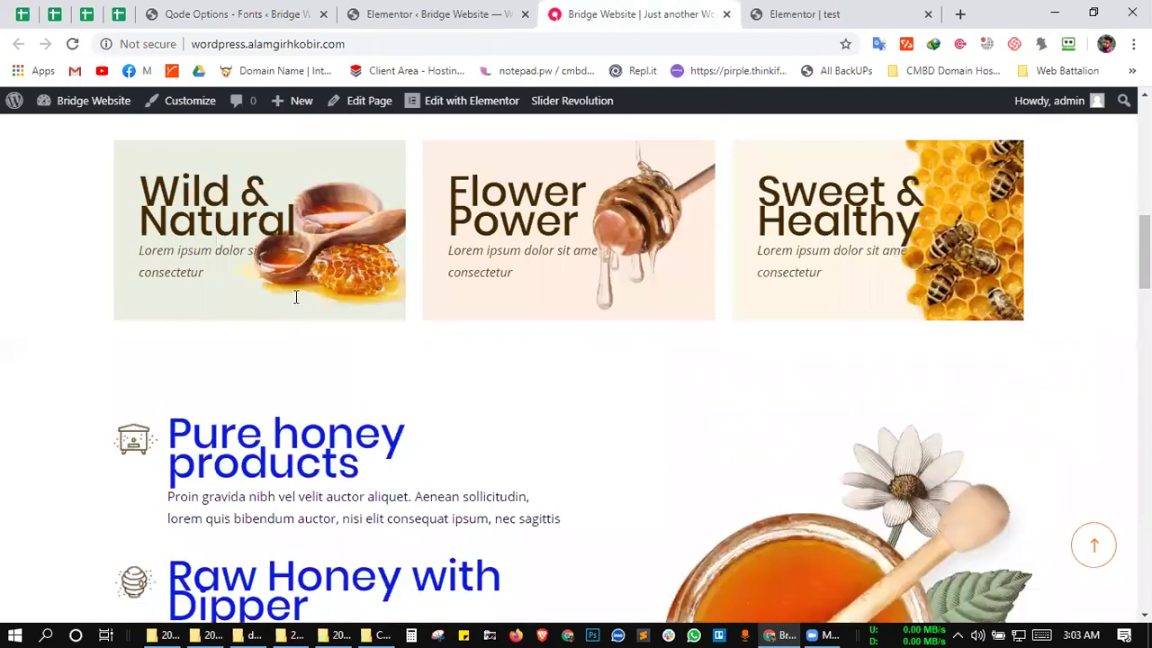
scroll(345, 283, "down", 2)
scroll(483, 445, "down", 7)
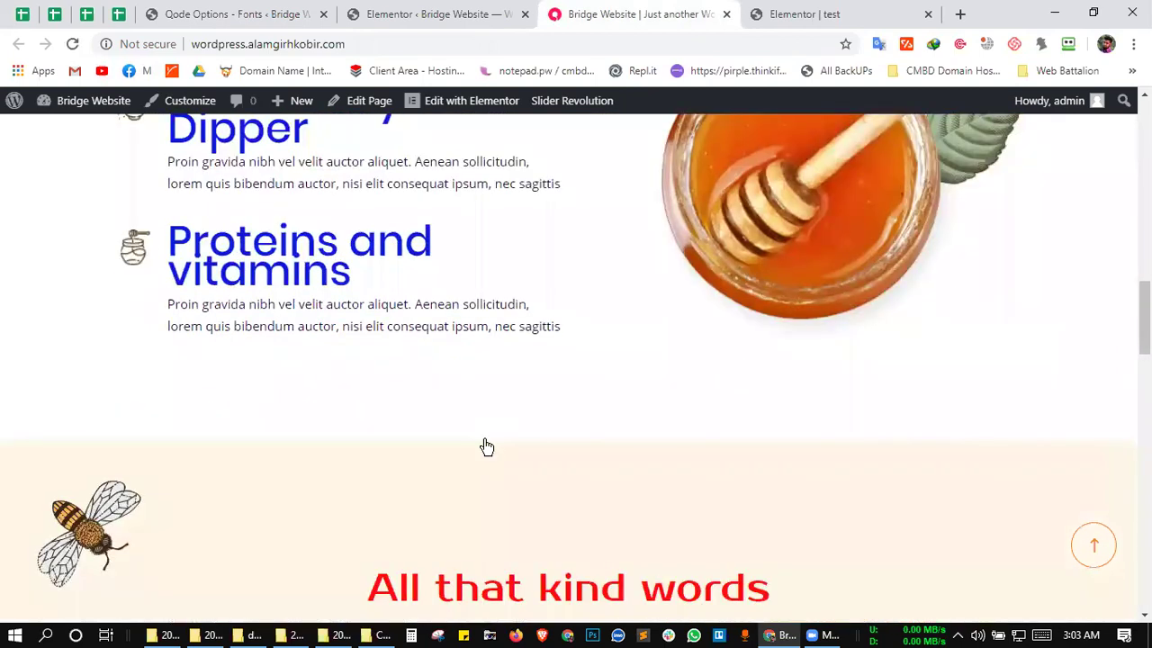
scroll(491, 424, "down", 5)
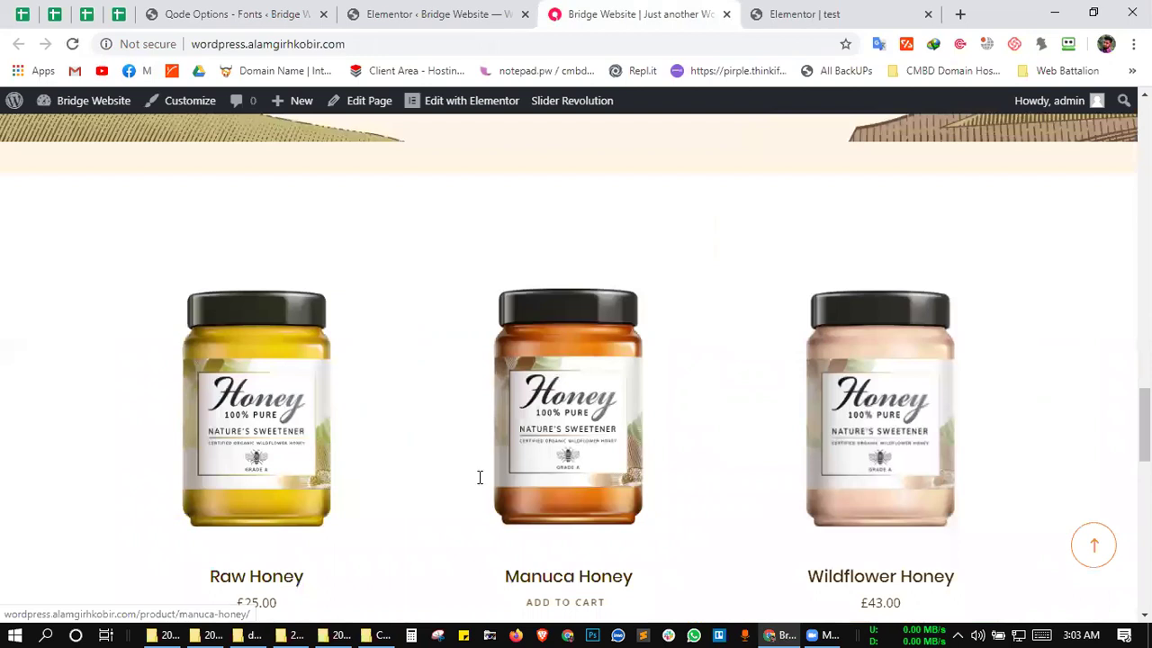
scroll(457, 365, "down", 5)
left_click(453, 363)
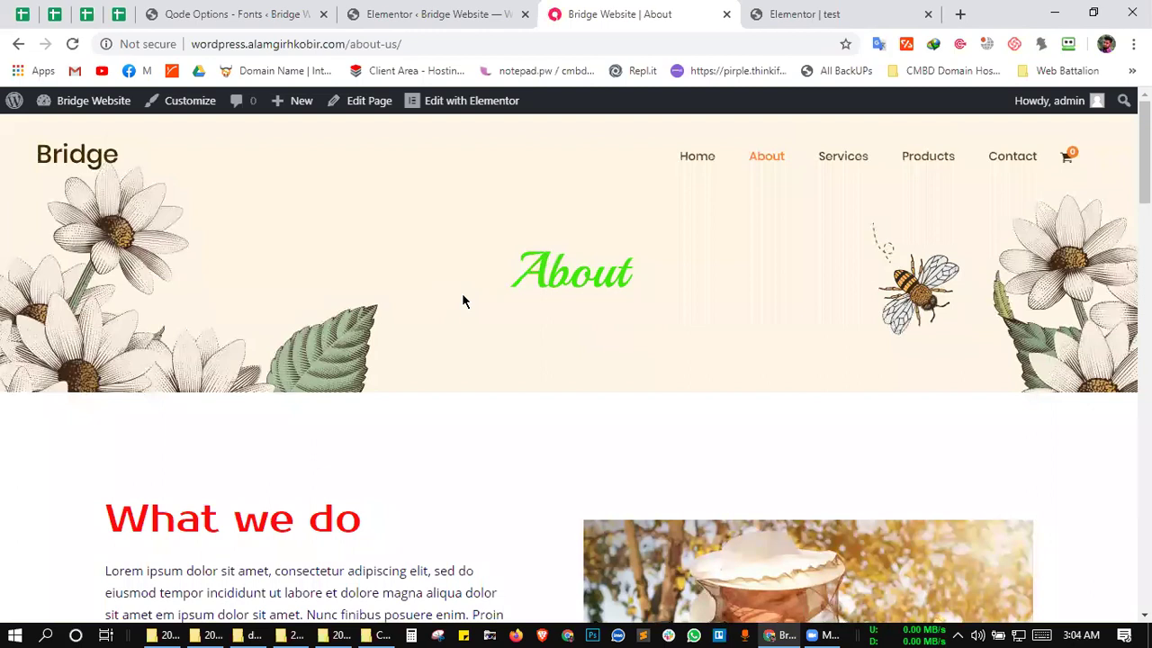
- Examine the About page's headings, from "What we do" down through the honey product features
scroll(463, 281, "down", 5)
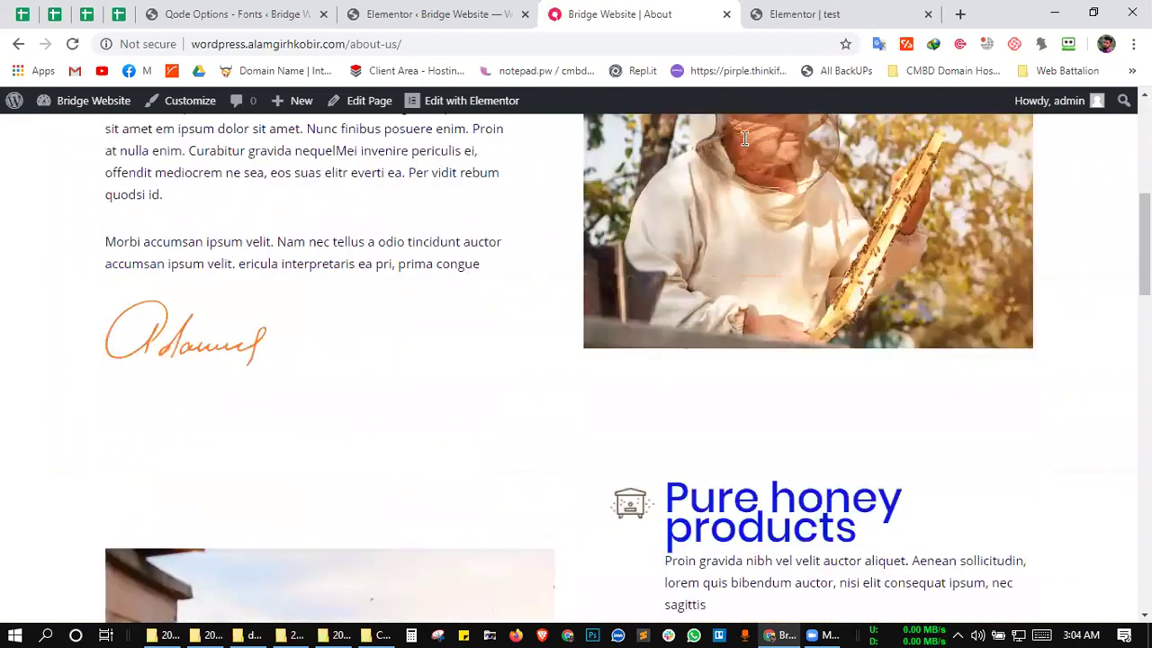
scroll(667, 147, "down", 1)
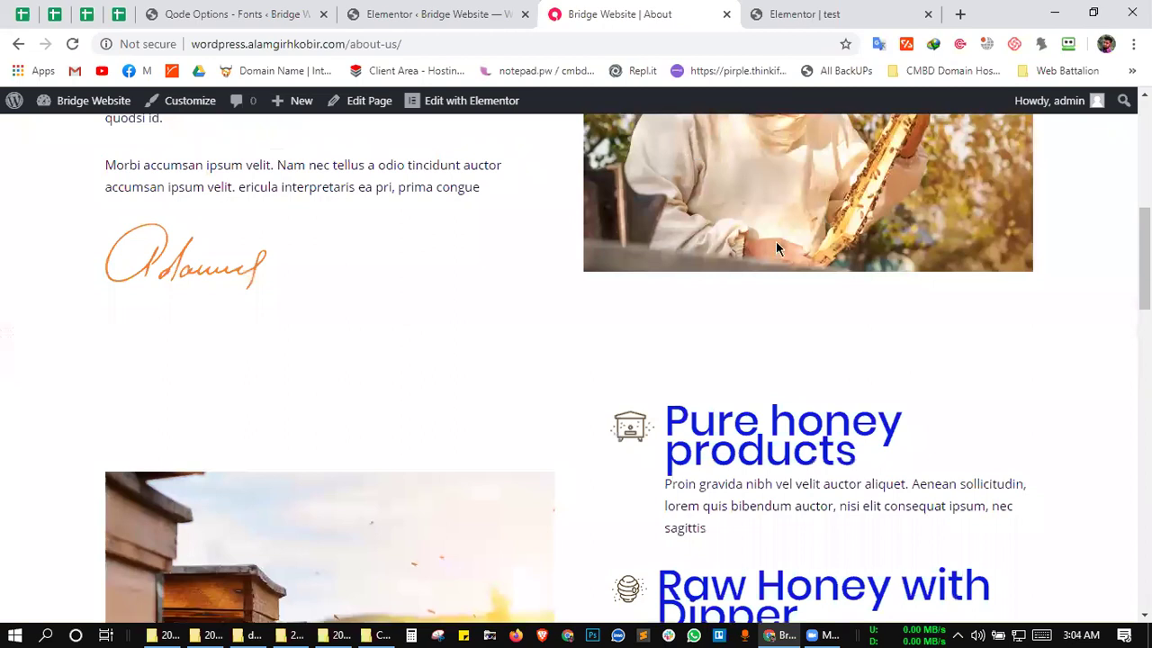
scroll(776, 241, "down", 3)
left_click_drag(657, 311, 825, 335)
left_click(785, 340)
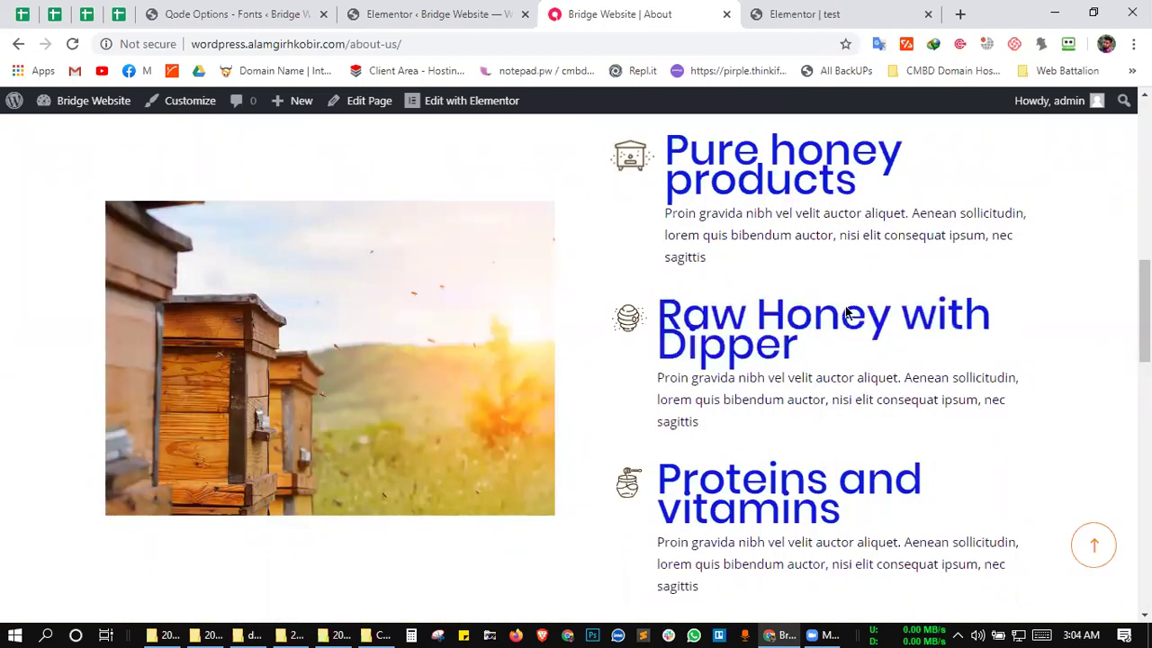
scroll(846, 306, "down", 1)
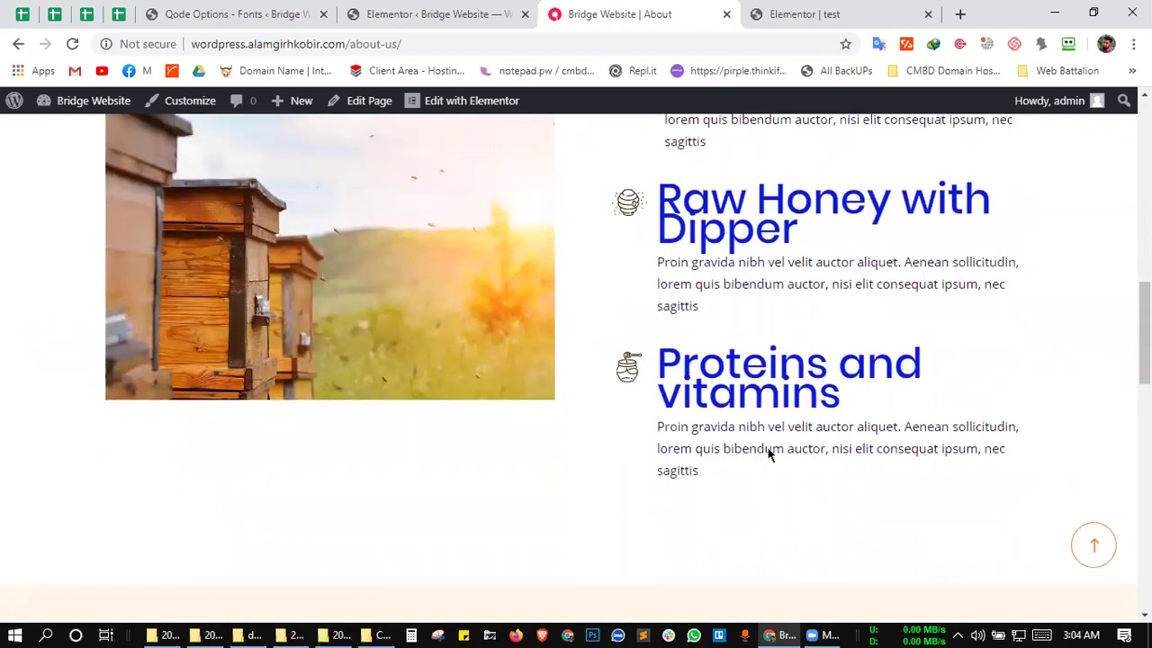
scroll(767, 455, "up", 2)
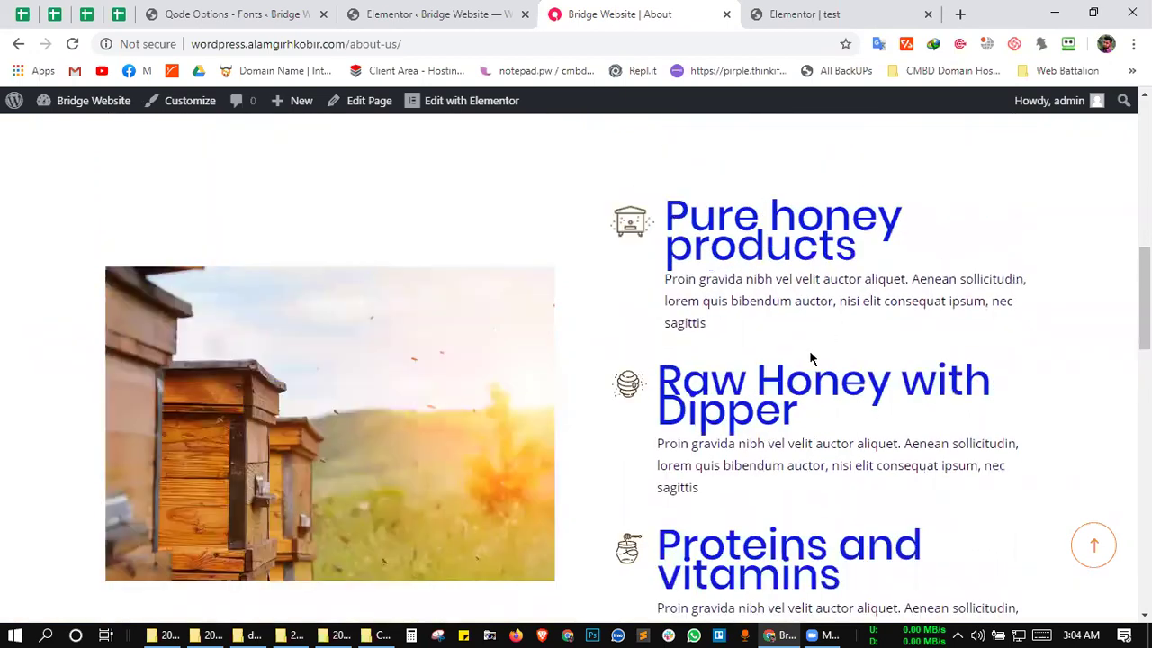
scroll(810, 358, "up", 3)
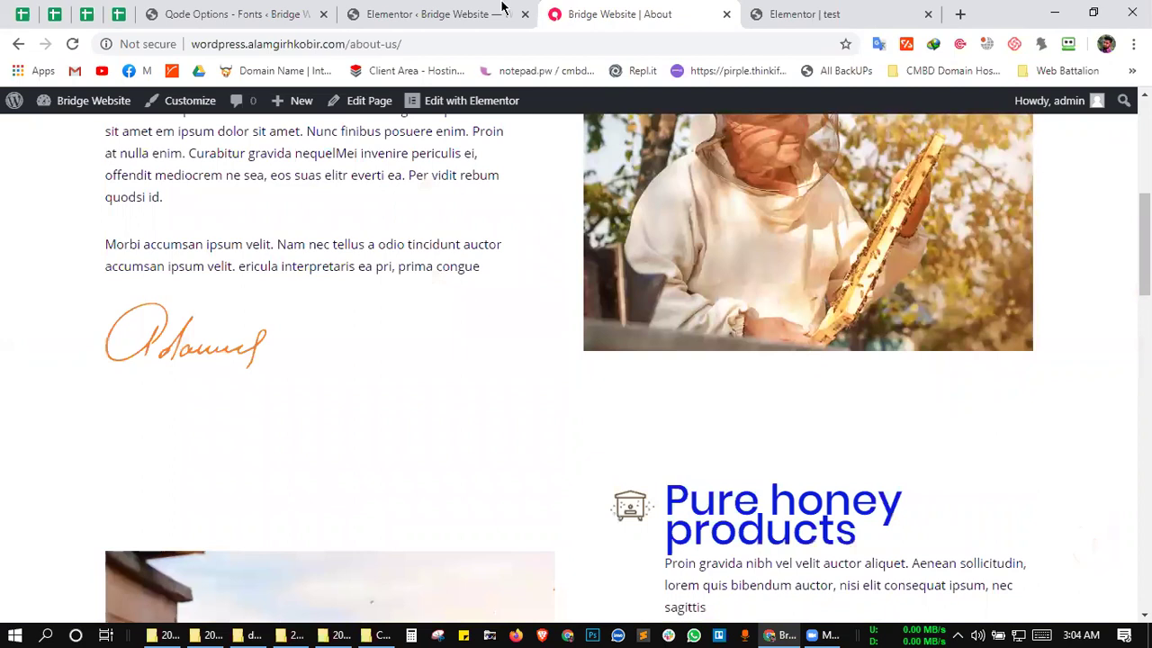
scroll(809, 356, "up", 2)
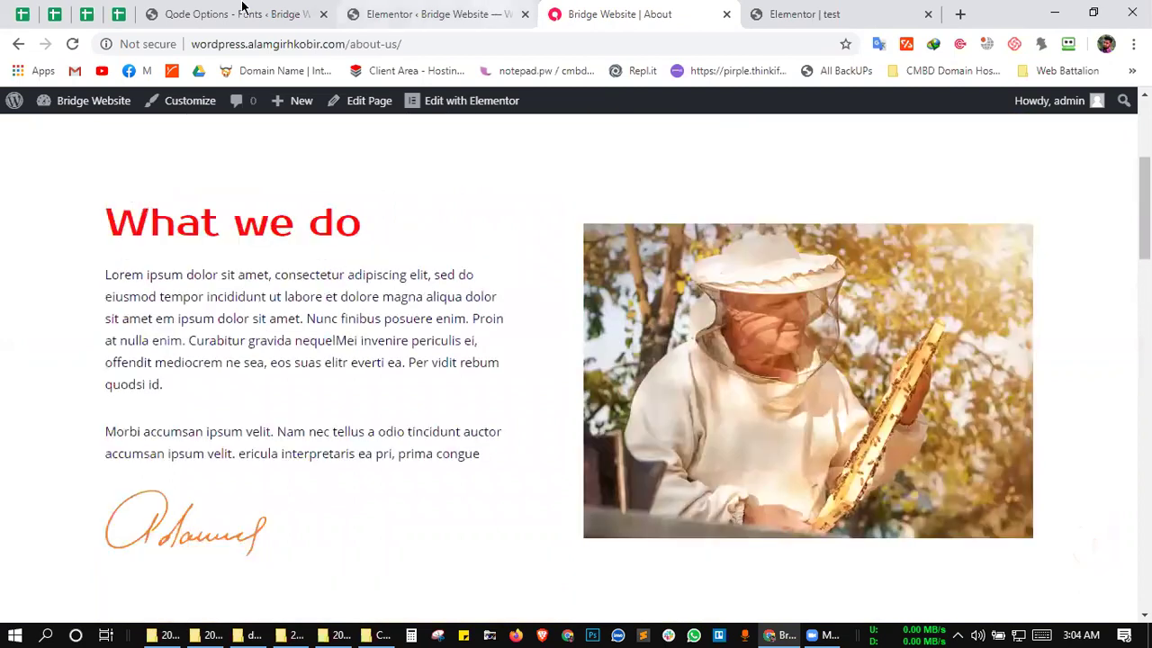
- Compare the H1 to H3 styles in the Qode font options and the Elementor general settings with the About page's headings
key("ctrl+Page_Up")
key("ctrl+Page_Up")
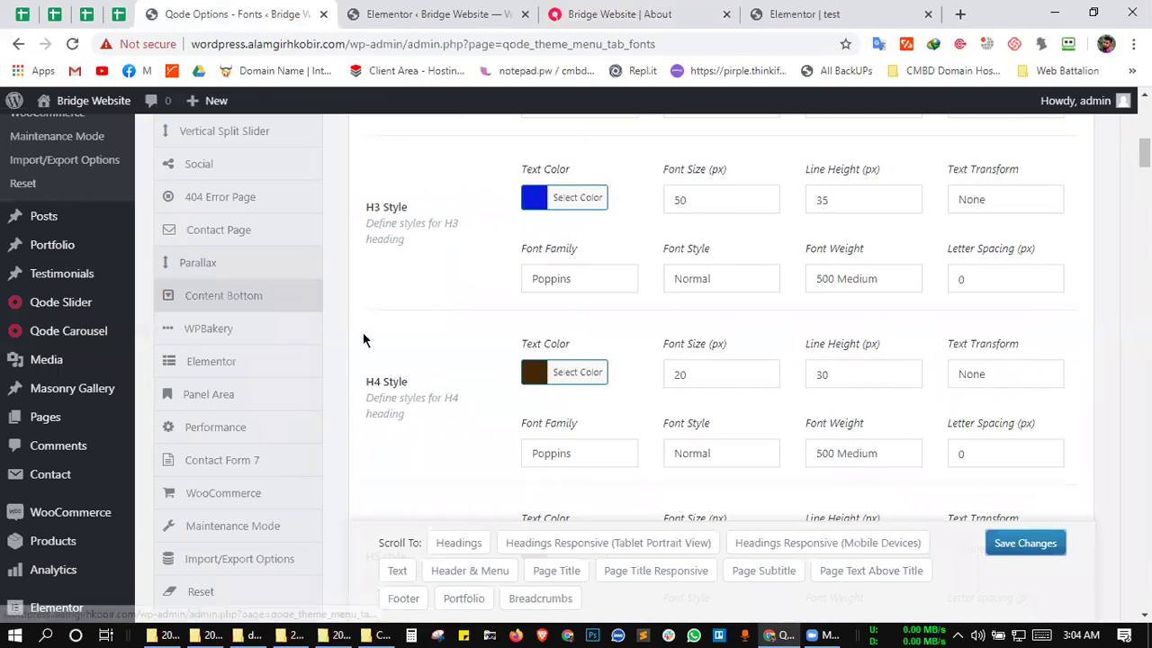
scroll(324, 270, "up", 2)
scroll(285, 226, "up", 2)
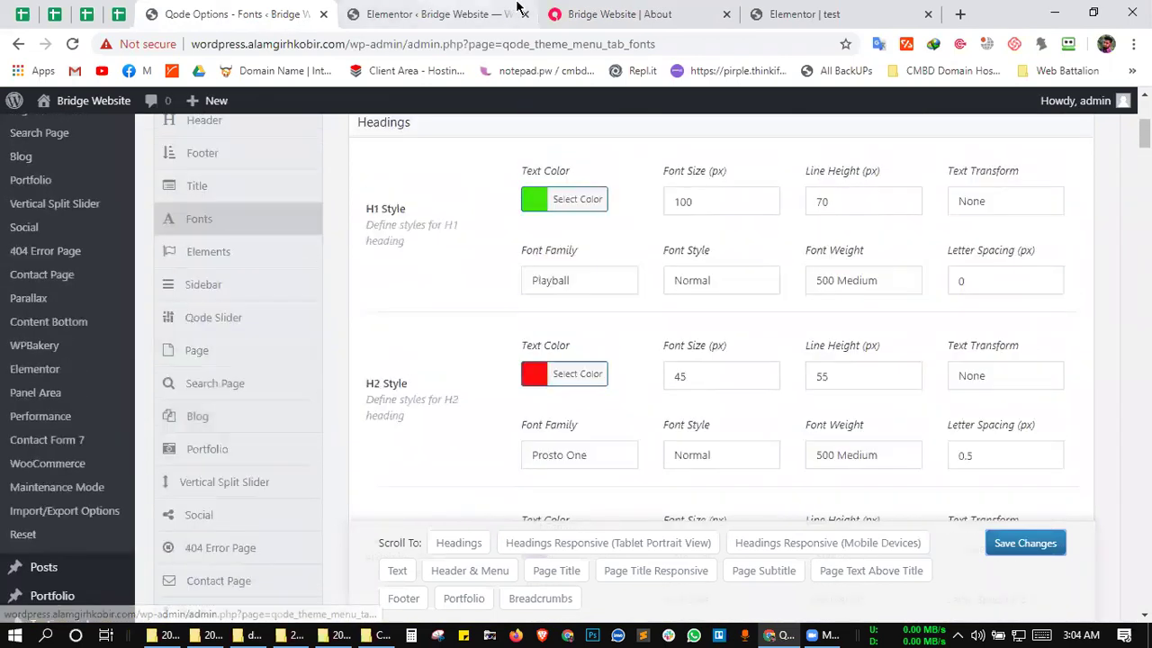
key("ctrl+Page_Down")
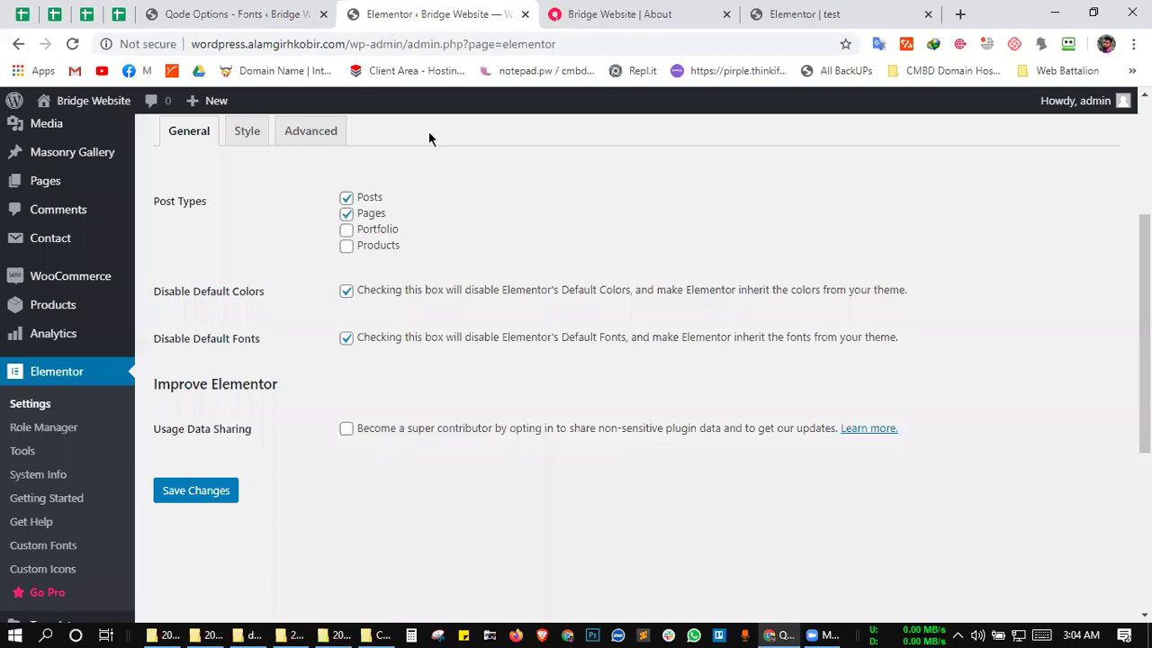
key("ctrl+Page_Down")
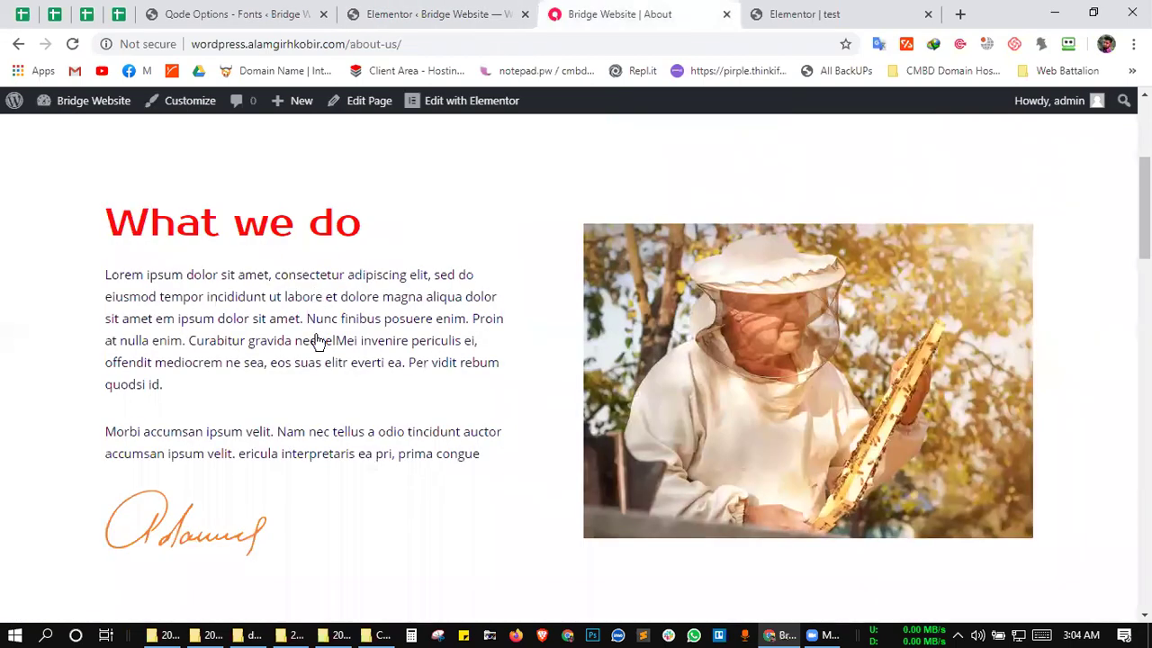
scroll(293, 270, "up", 3)
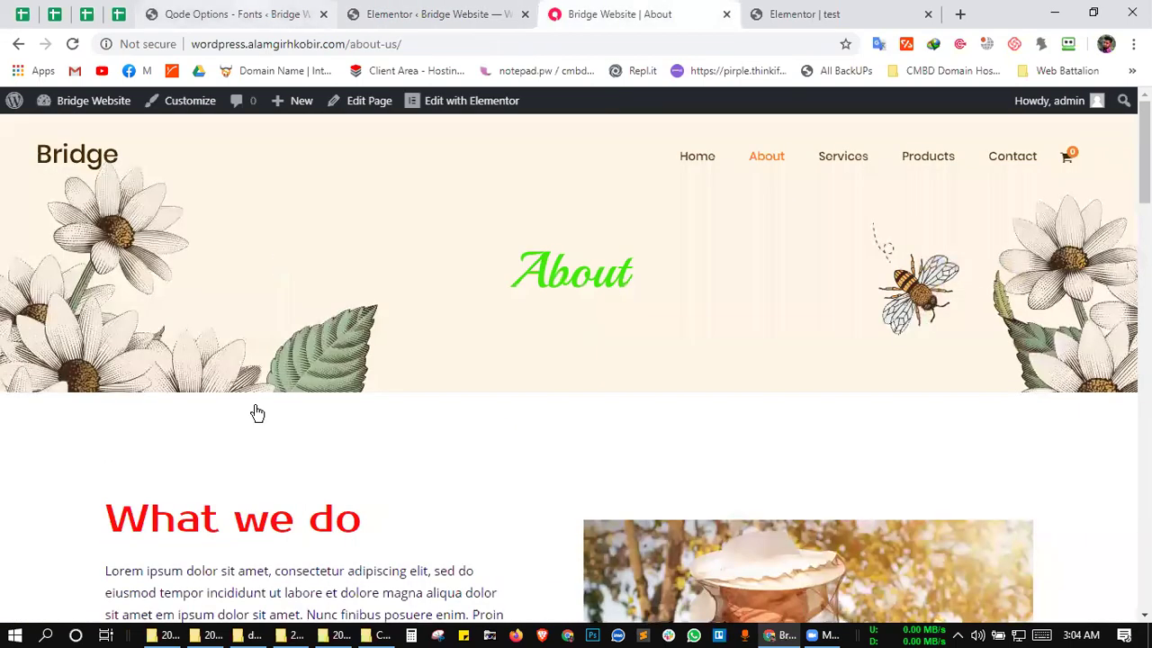
- Review the H1, H2 and H3 styles in the Qode font options again
key("ctrl+Page_Up")
key("ctrl+Page_Up")
scroll(258, 450, "down", 2)
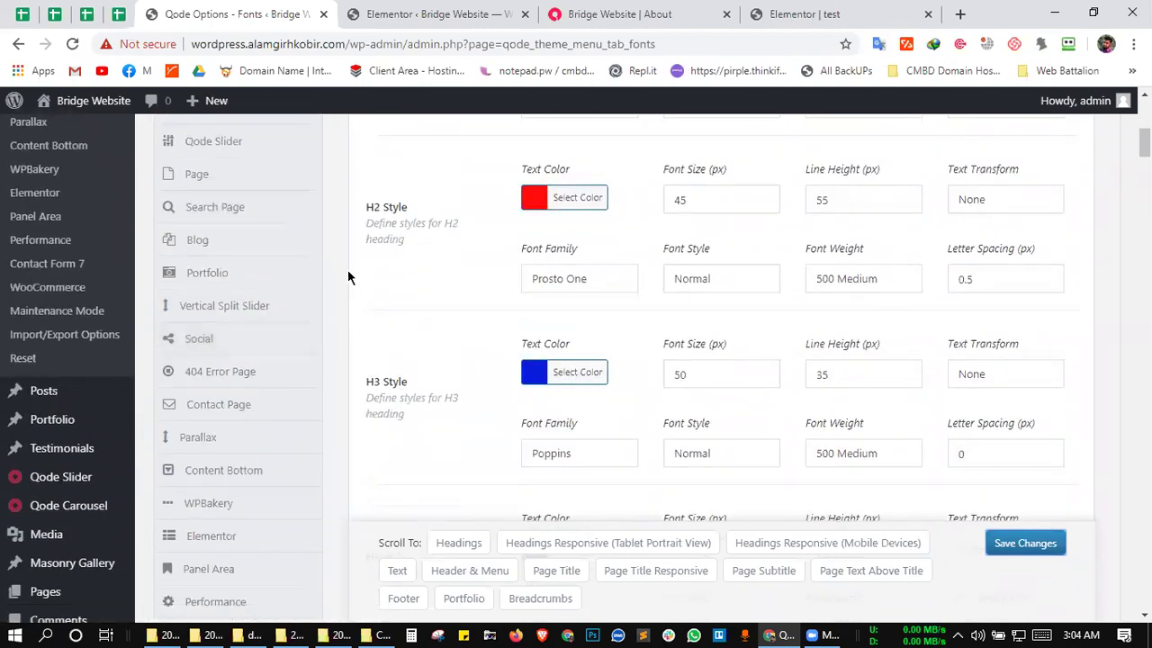
scroll(261, 270, "up", 1)
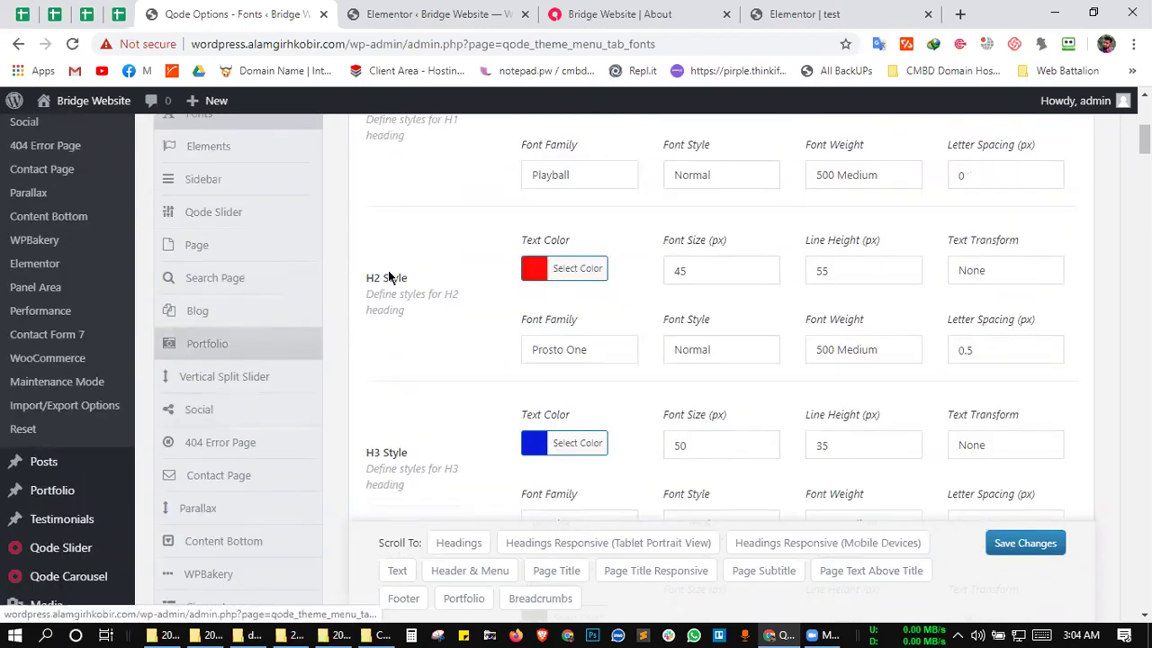
scroll(388, 272, "up", 3)
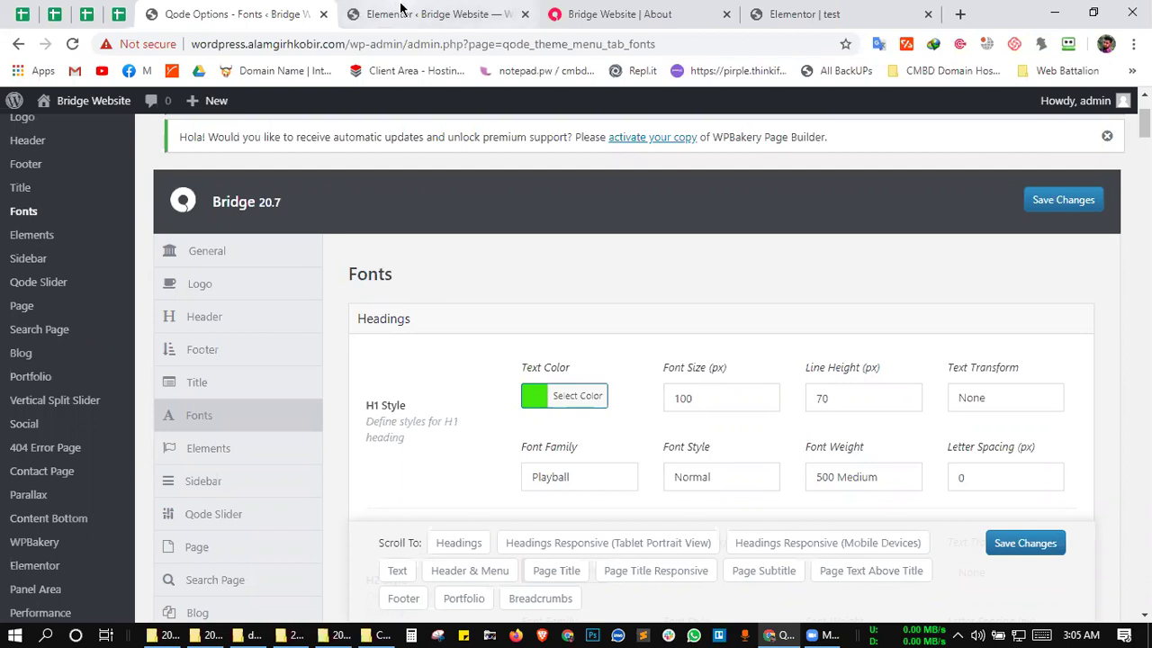
- Open the About page in the Elementor editor and replace the Elementor settings screen with the Pages list
key("ctrl+Tab")
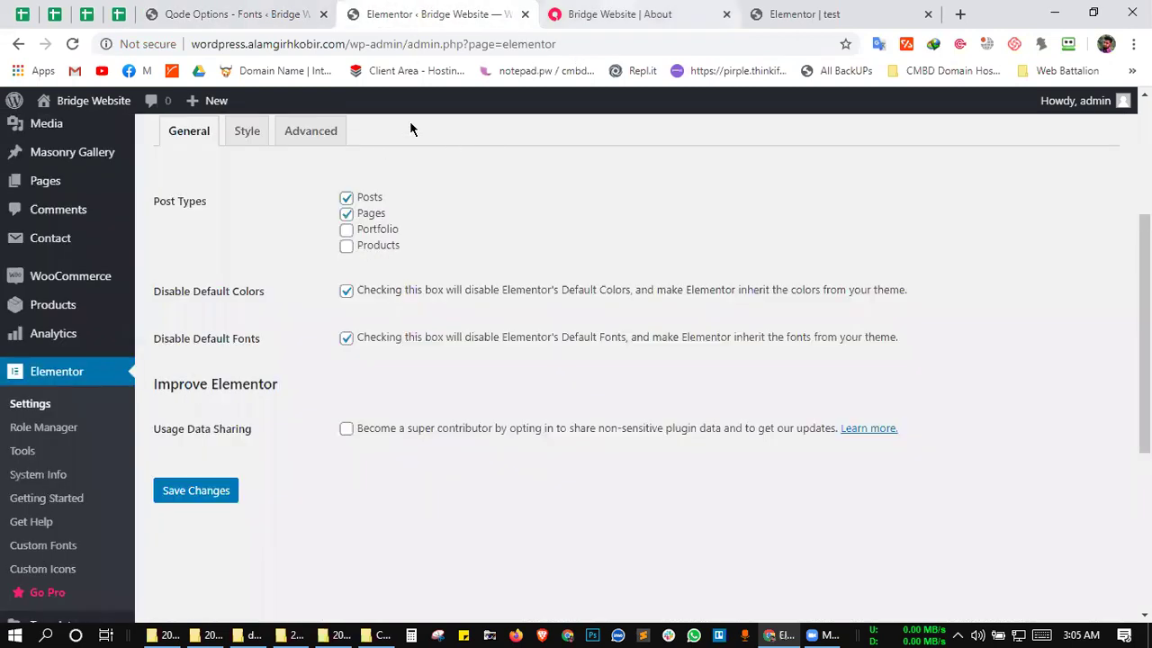
left_click(687, 9)
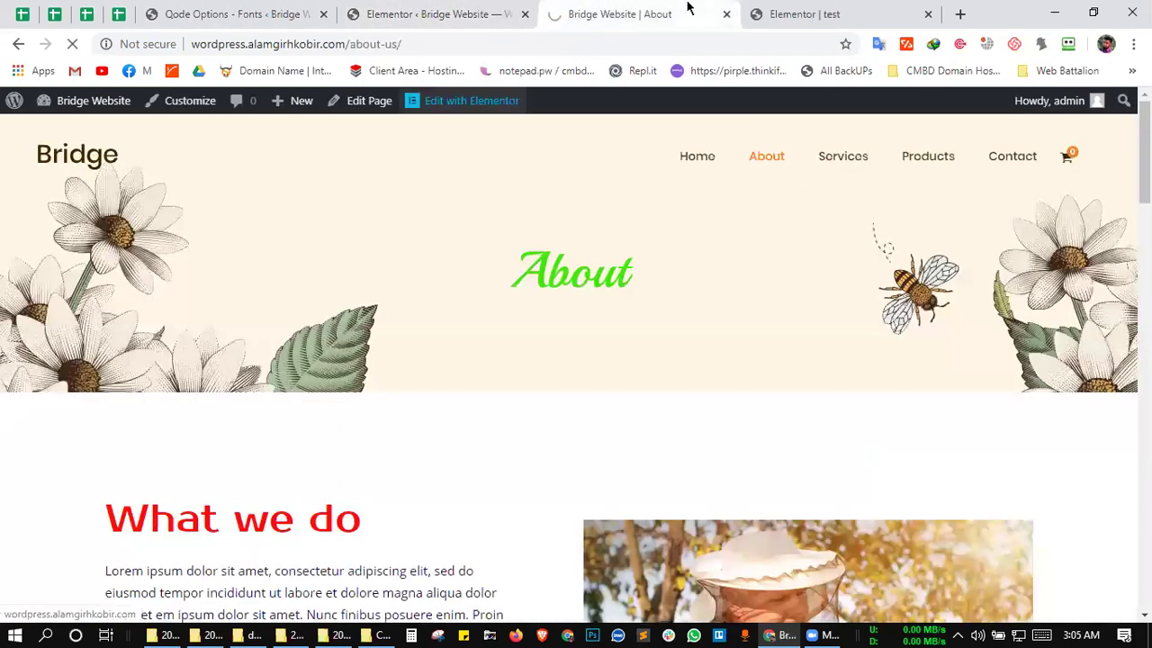
left_click(394, 11)
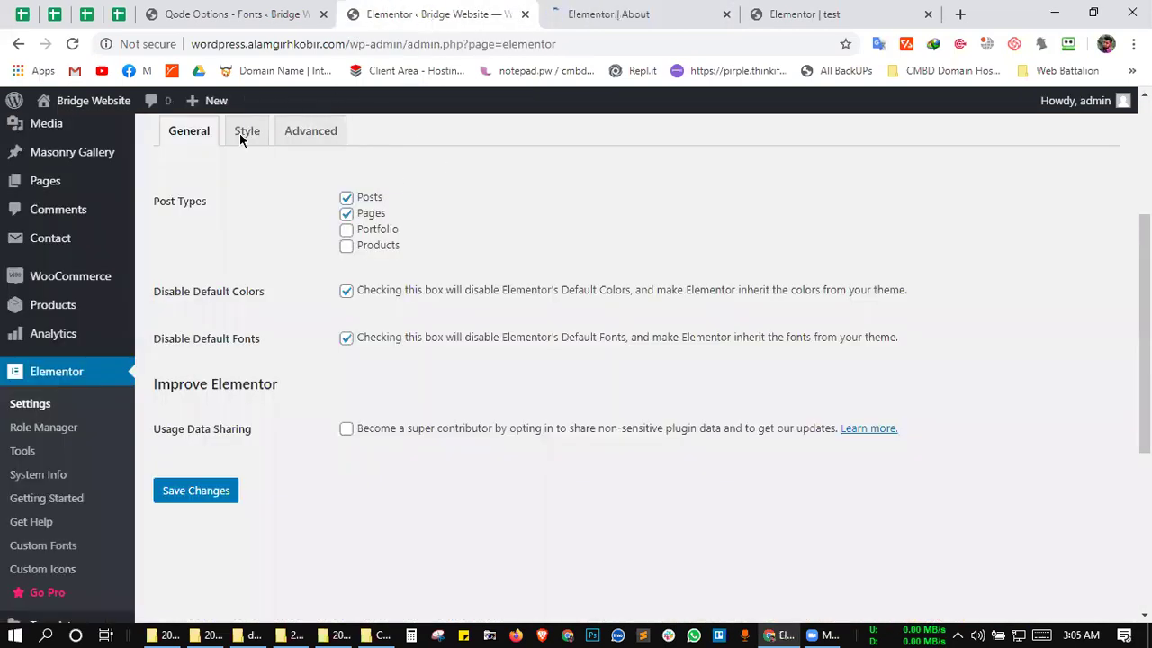
scroll(45, 216, "up", 1)
left_click(45, 217)
left_click(602, 7)
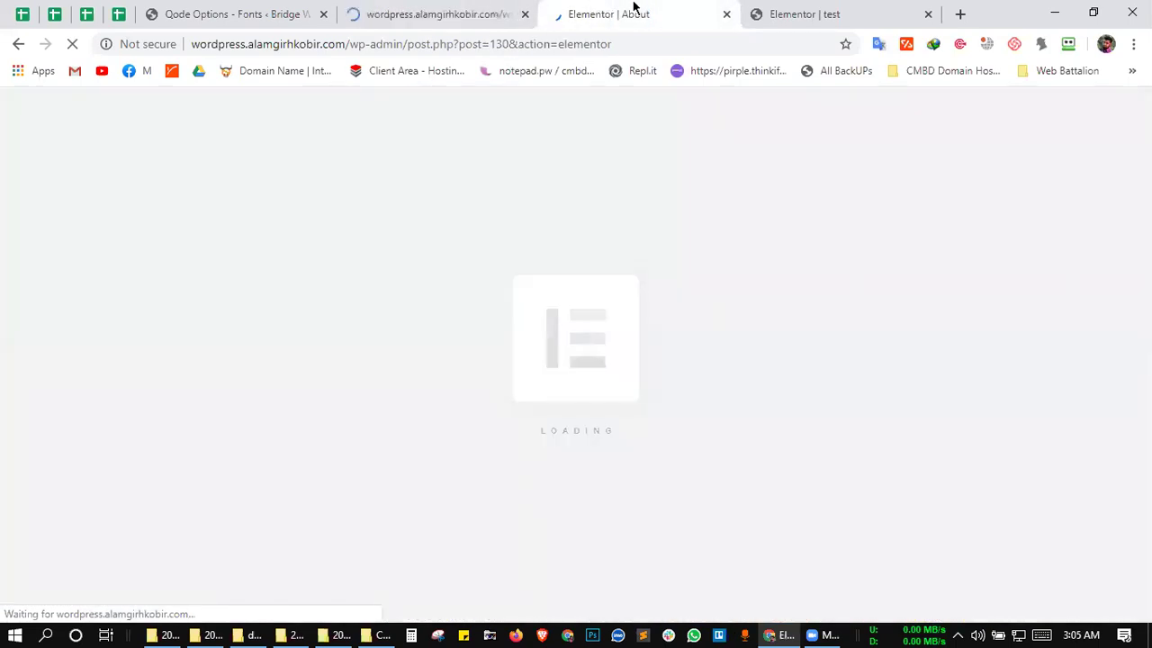
left_click(456, 11)
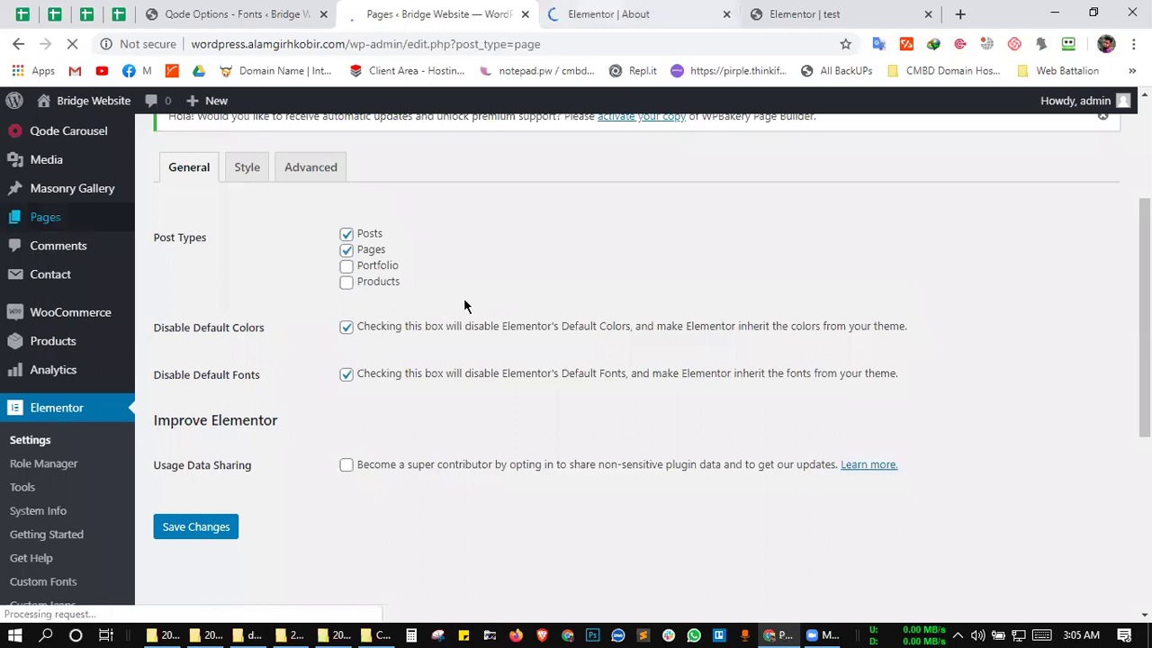
key("ctrl+Tab")
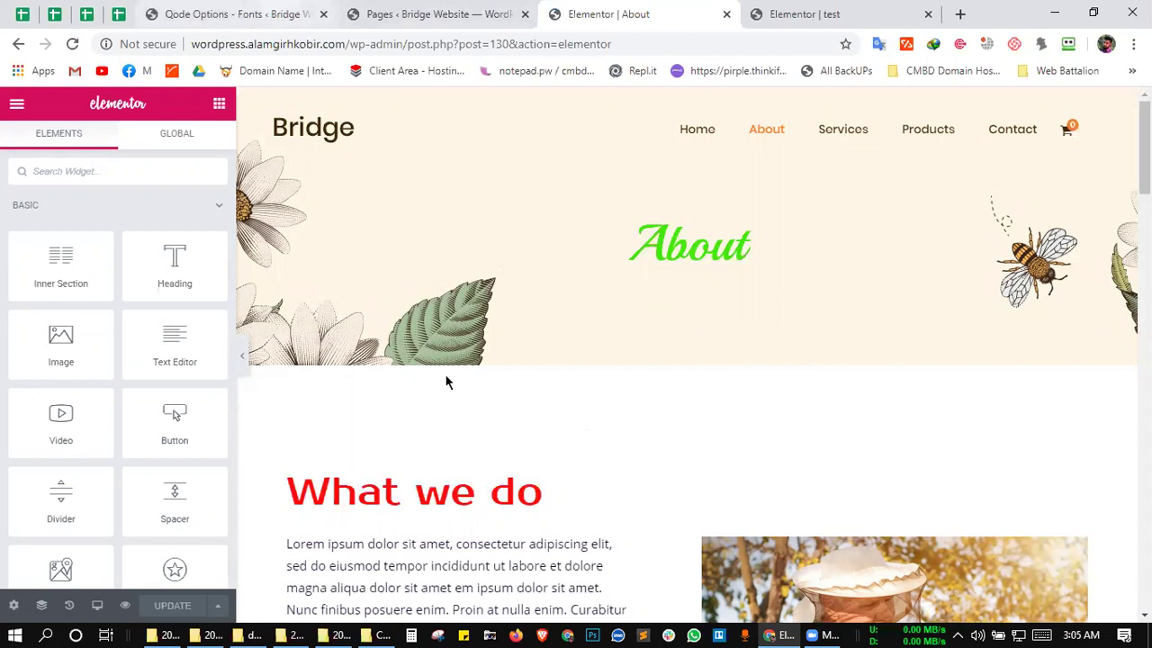
- Change the H3 style's text color to red in the Qode font options and look over the H4 and H5 styles
left_click(232, 14)
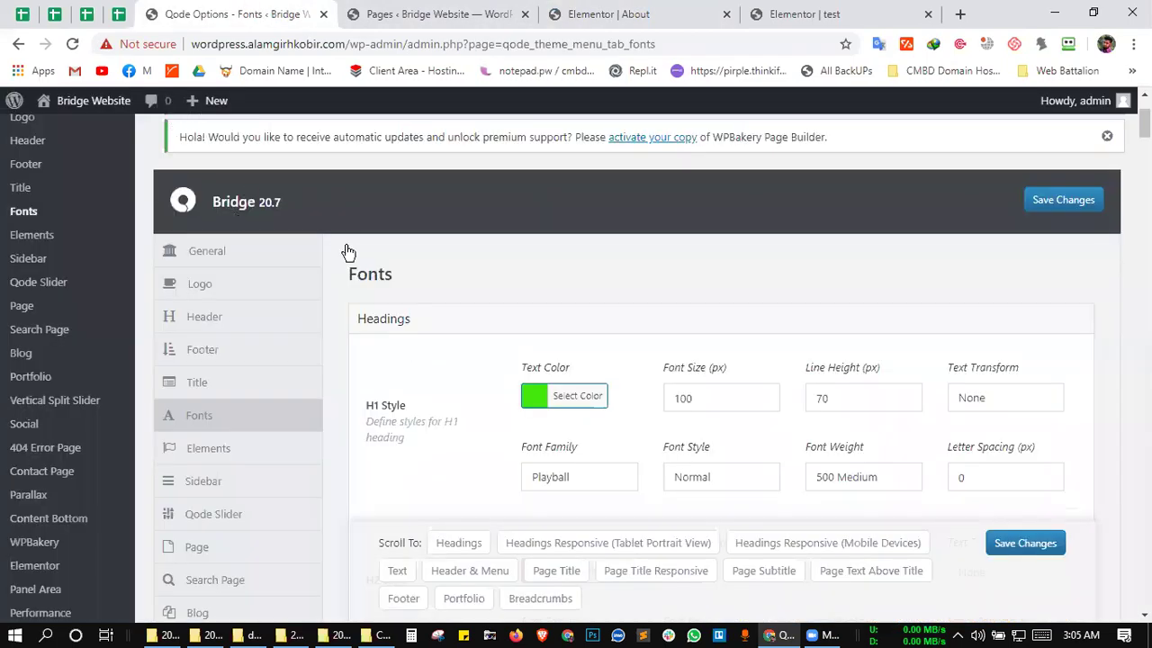
scroll(576, 332, "down", 2)
scroll(576, 331, "down", 3)
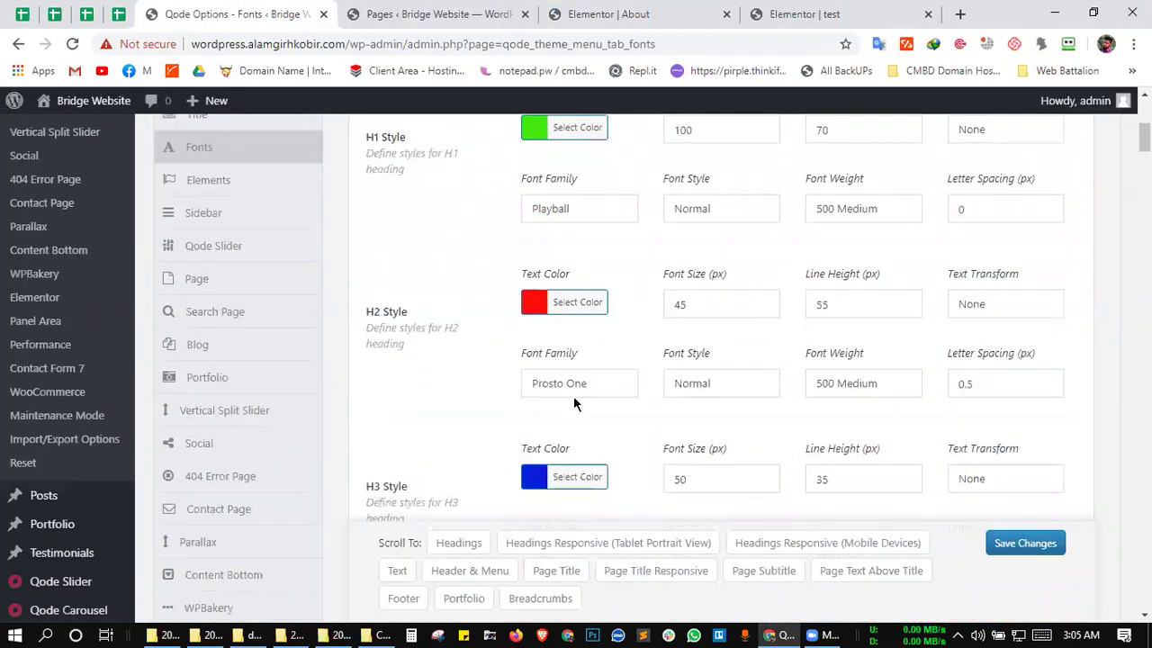
left_click(558, 423)
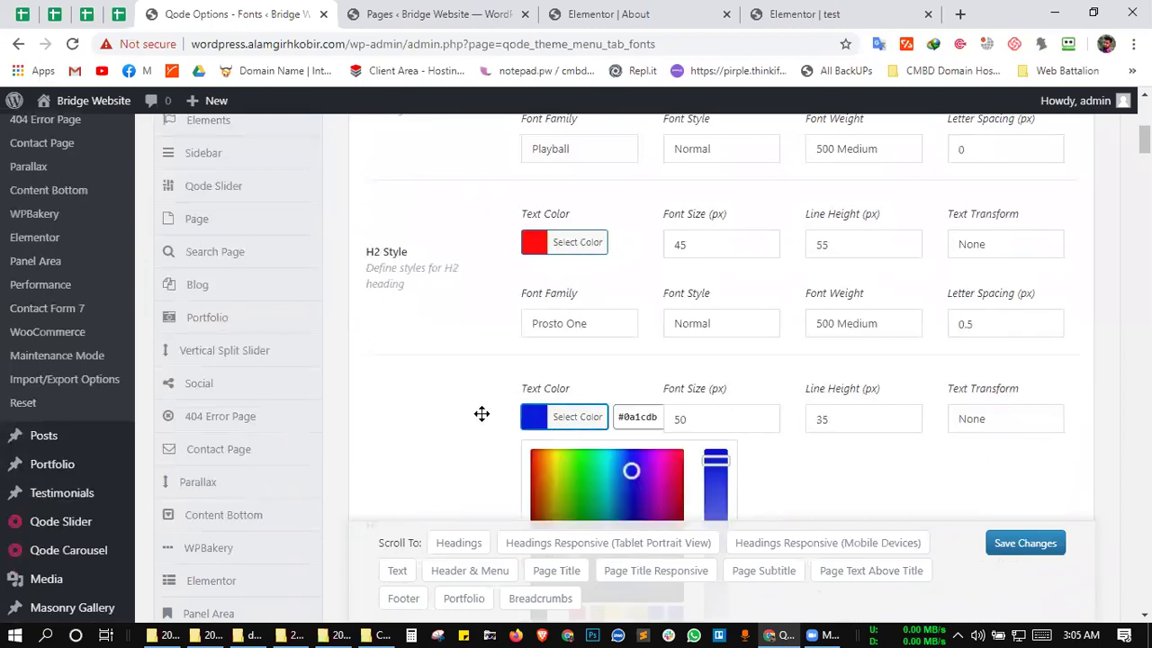
left_click(730, 412)
double_click(700, 414)
left_click(799, 394)
scroll(800, 397, "down", 3)
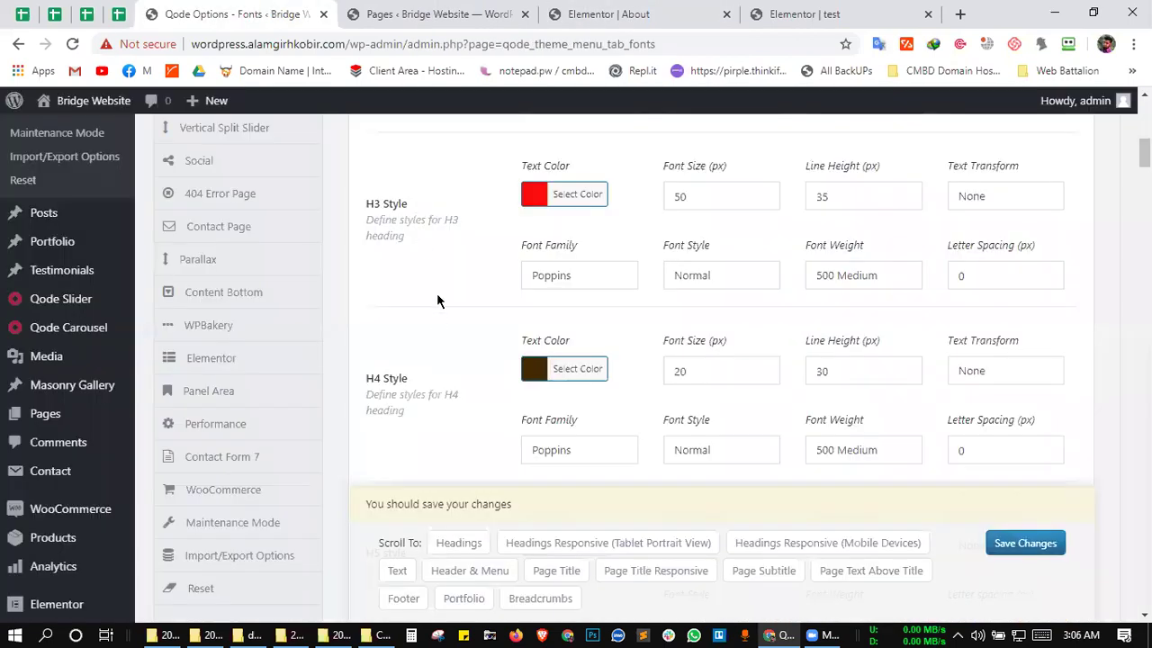
scroll(437, 301, "down", 2)
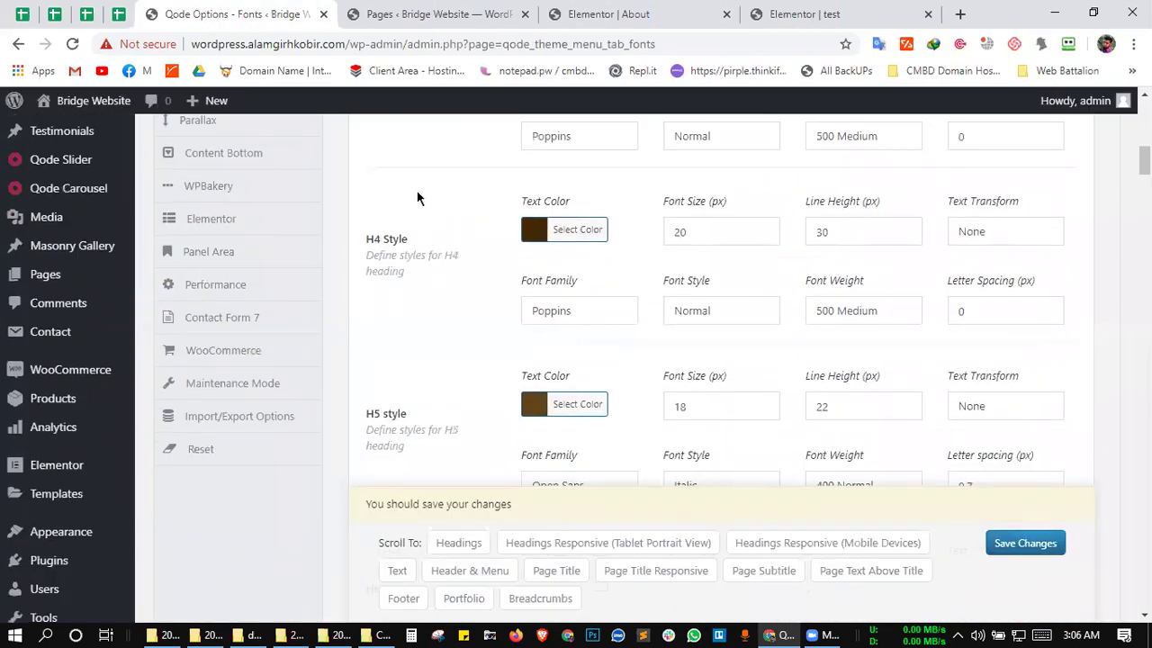
- Look over the About page's title and section headings in the Elementor editor
left_click(590, 14)
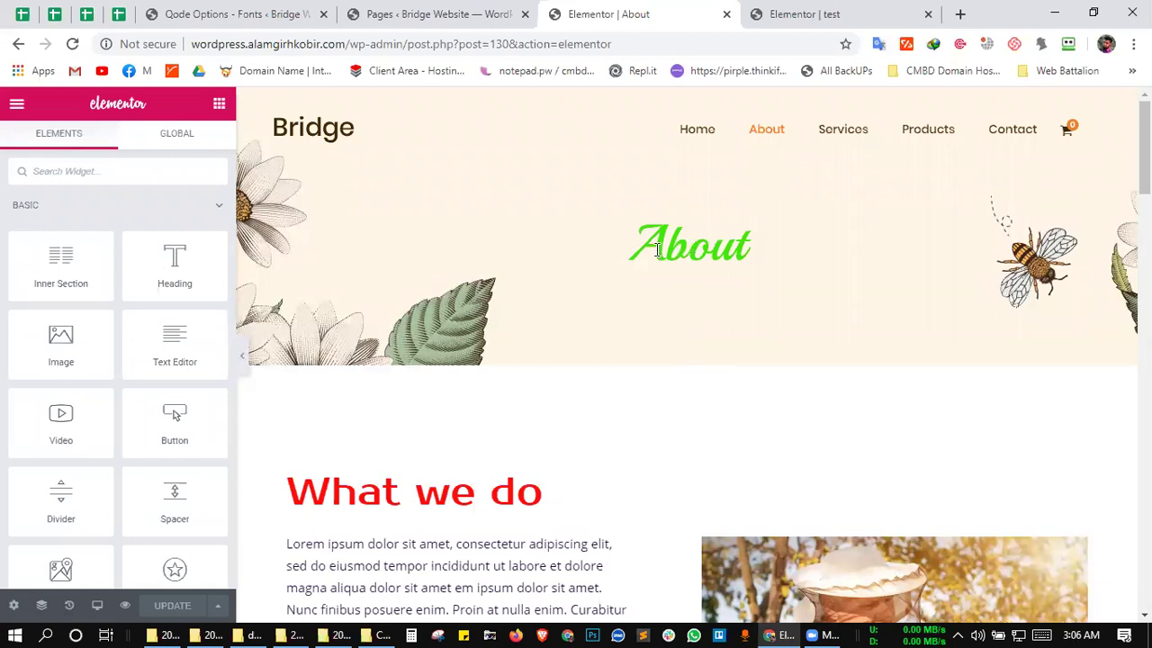
scroll(657, 251, "down", 2)
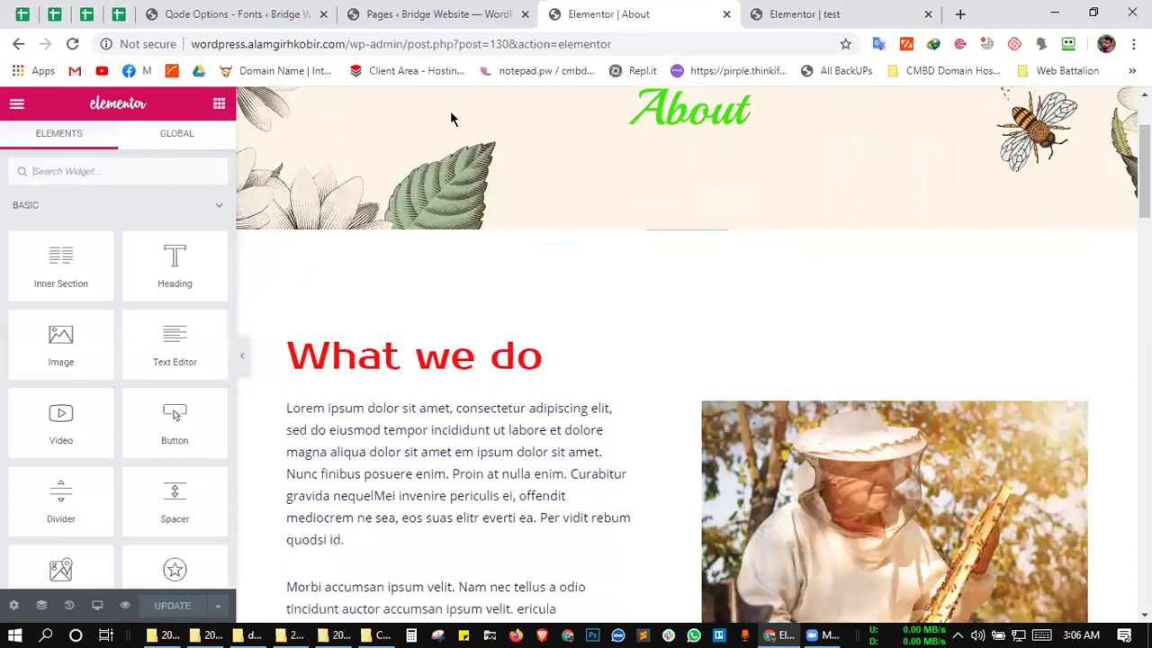
scroll(451, 117, "down", 10)
- Find the Home front page in the Pages list and open it in the Elementor editor
key("ctrl+shift+Tab")
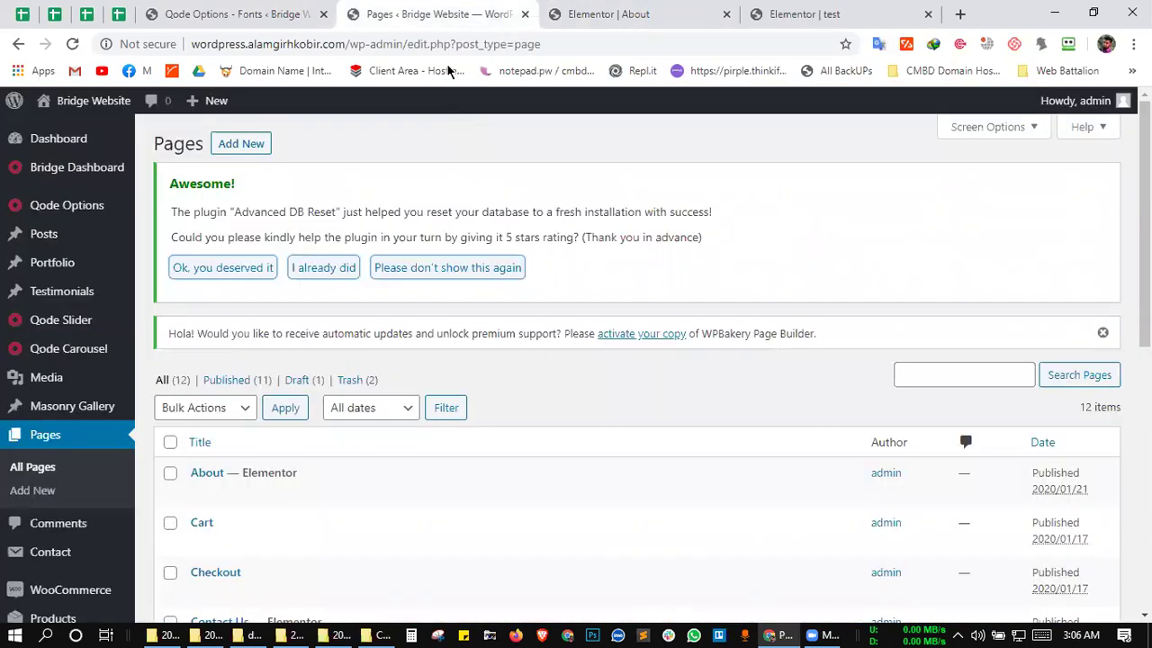
scroll(638, 312, "down", 3)
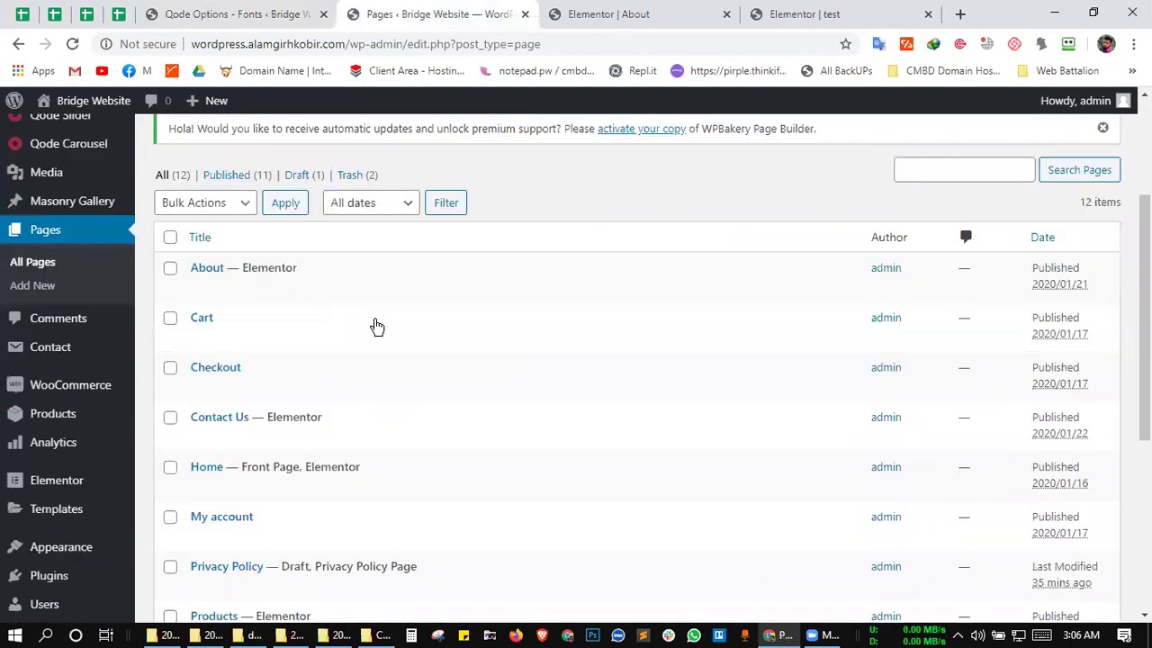
scroll(378, 326, "down", 2)
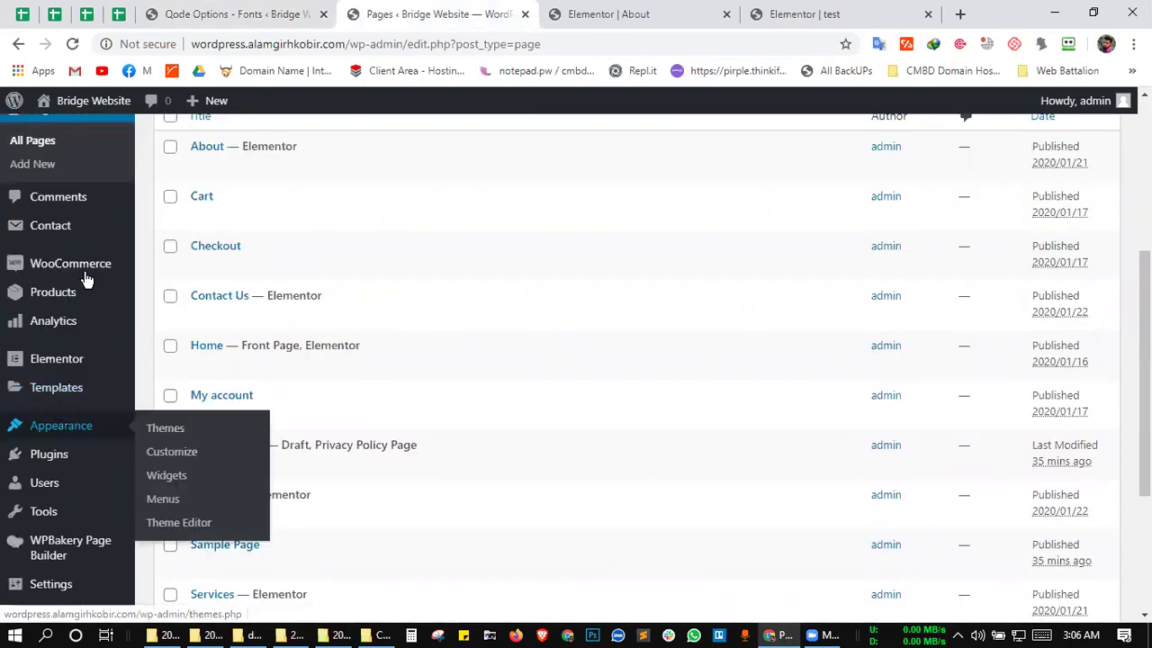
mouse_move(12, 545)
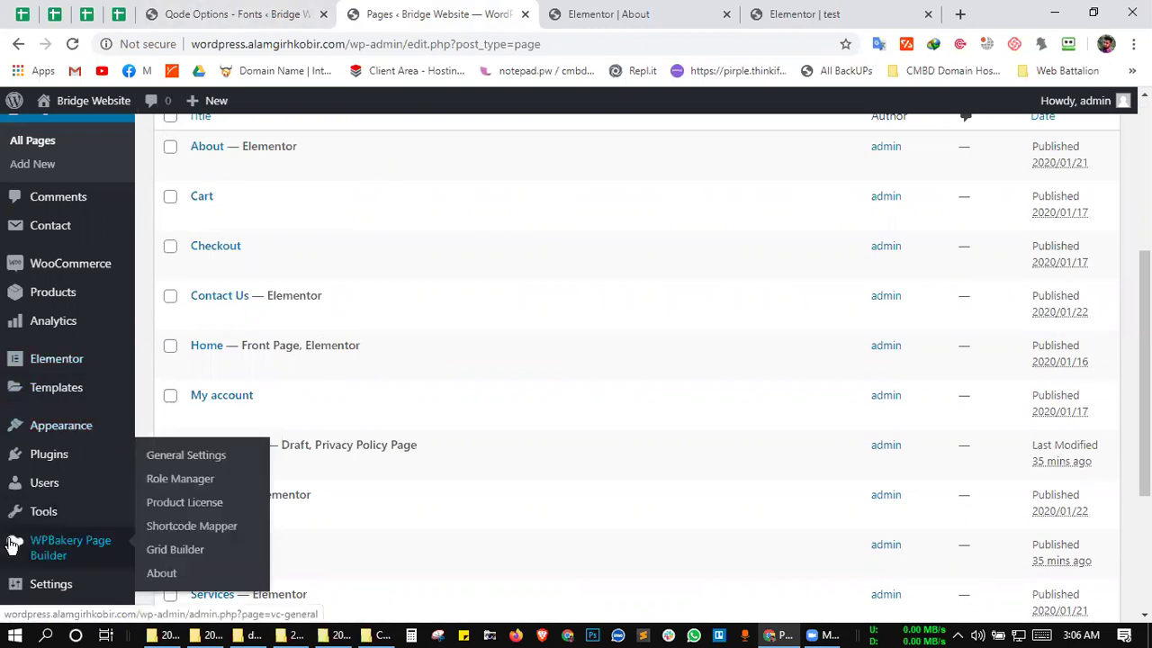
scroll(393, 335, "down", 1)
left_click(393, 327)
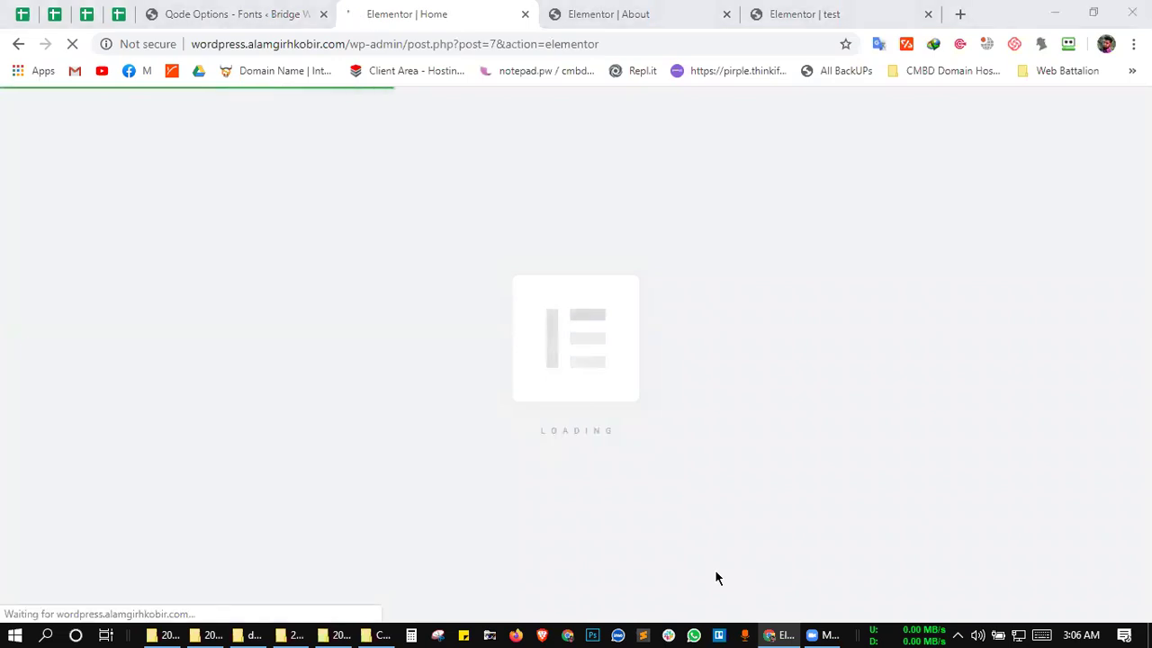
- Reorder the Home page's three feature columns to Sweet & Healthy, Wild & Natural, Flower Power
left_click(470, 7)
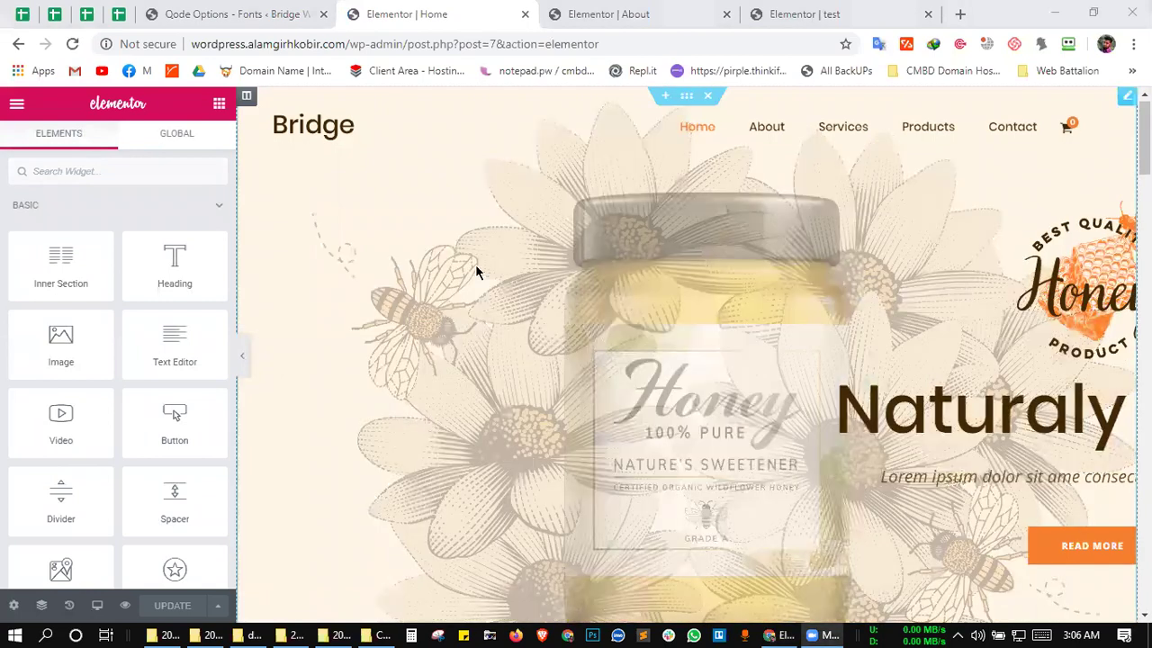
left_click(864, 214)
scroll(900, 203, "down", 8)
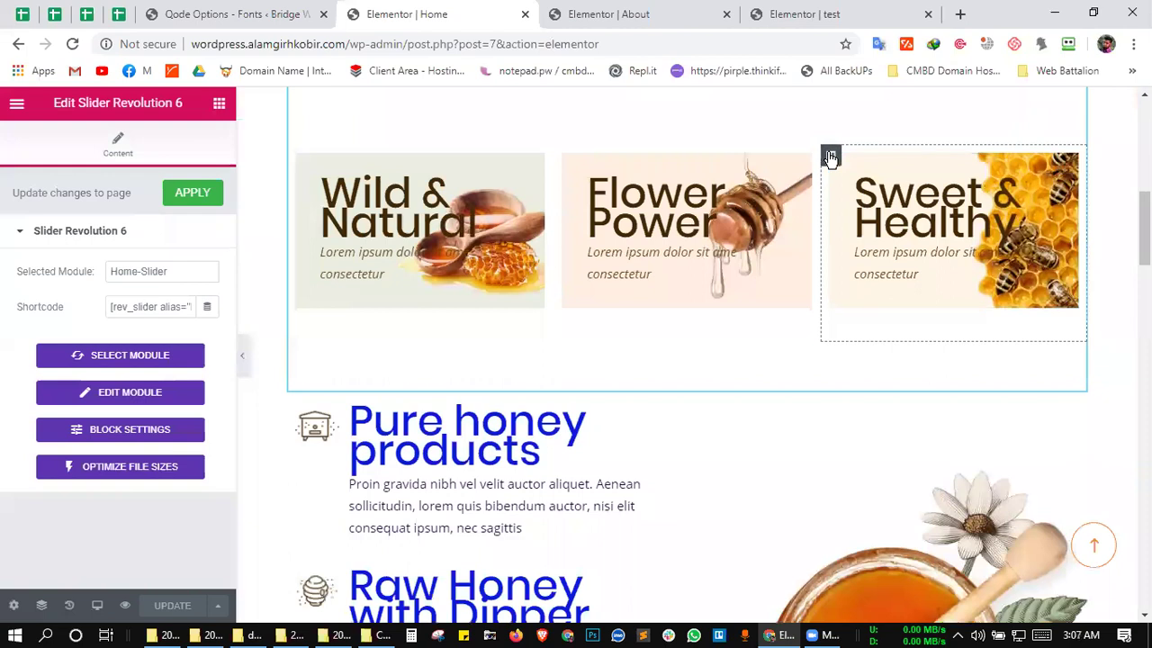
mouse_move(830, 157)
left_mouse_down()
mouse_move(715, 150)
mouse_move(636, 200)
left_mouse_up()
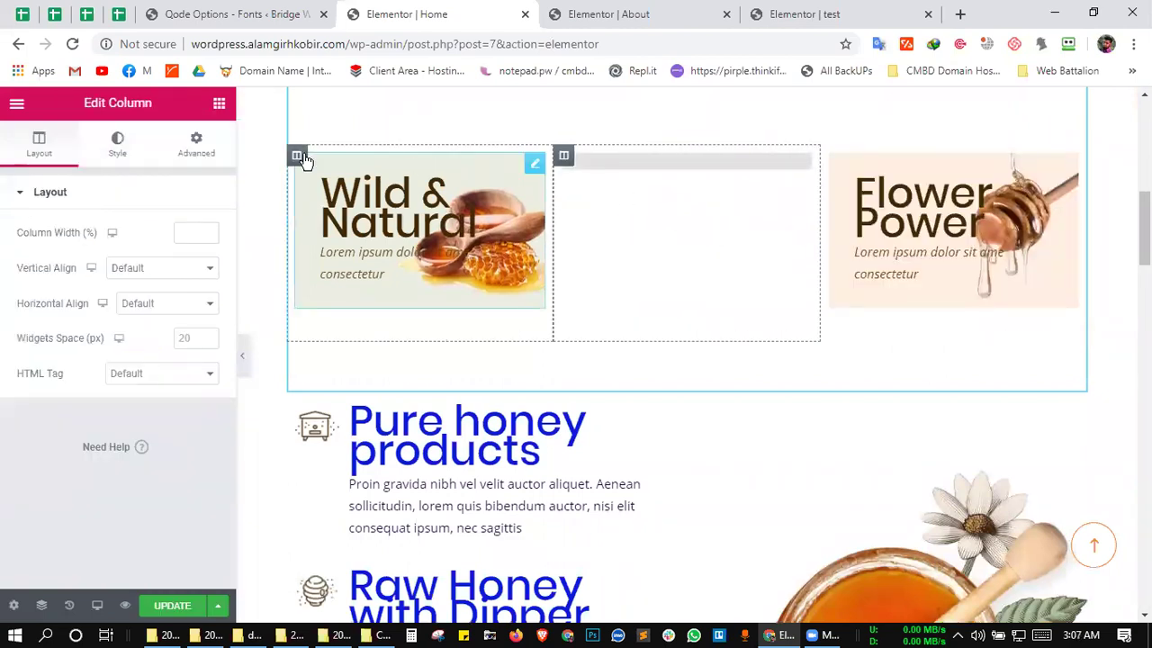
mouse_move(303, 160)
left_mouse_down()
mouse_move(675, 167)
mouse_move(622, 219)
left_mouse_up()
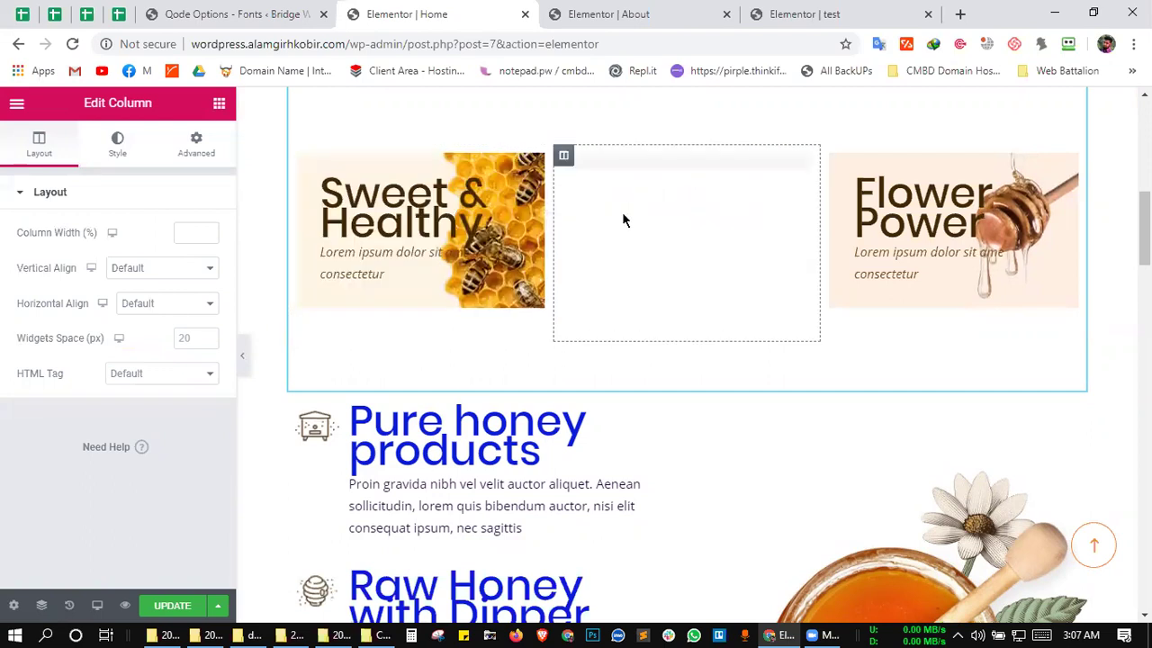
- Open the Pure honey products icon-with-text widget for editing and look over its icon settings
scroll(620, 220, "down", 1)
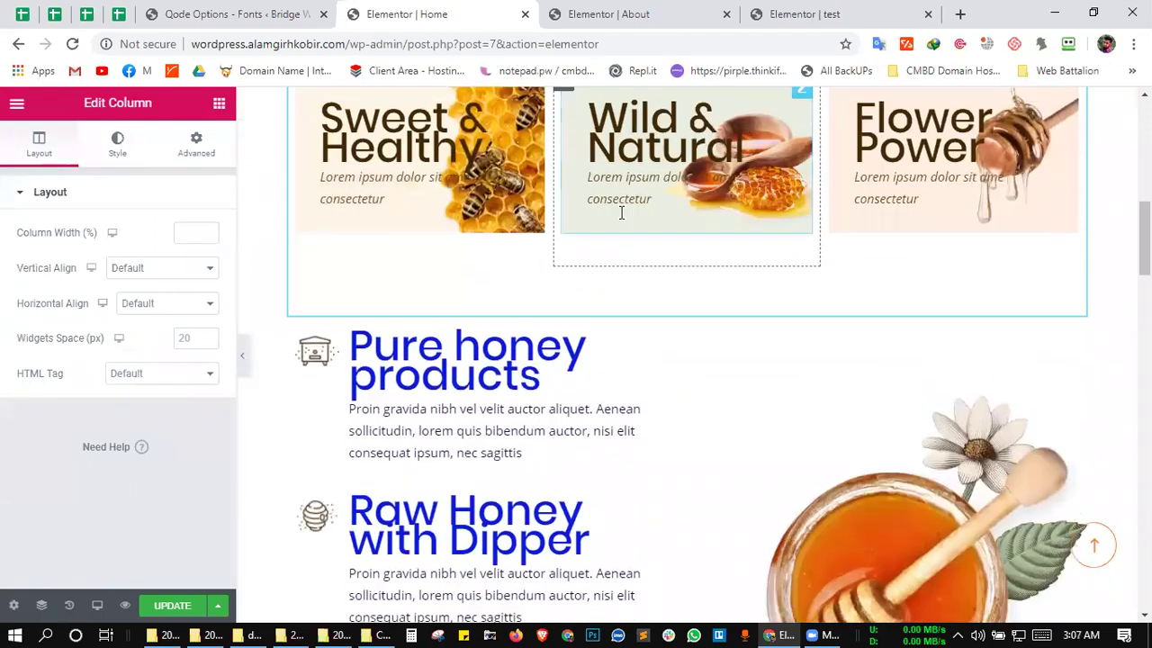
scroll(476, 168, "down", 3)
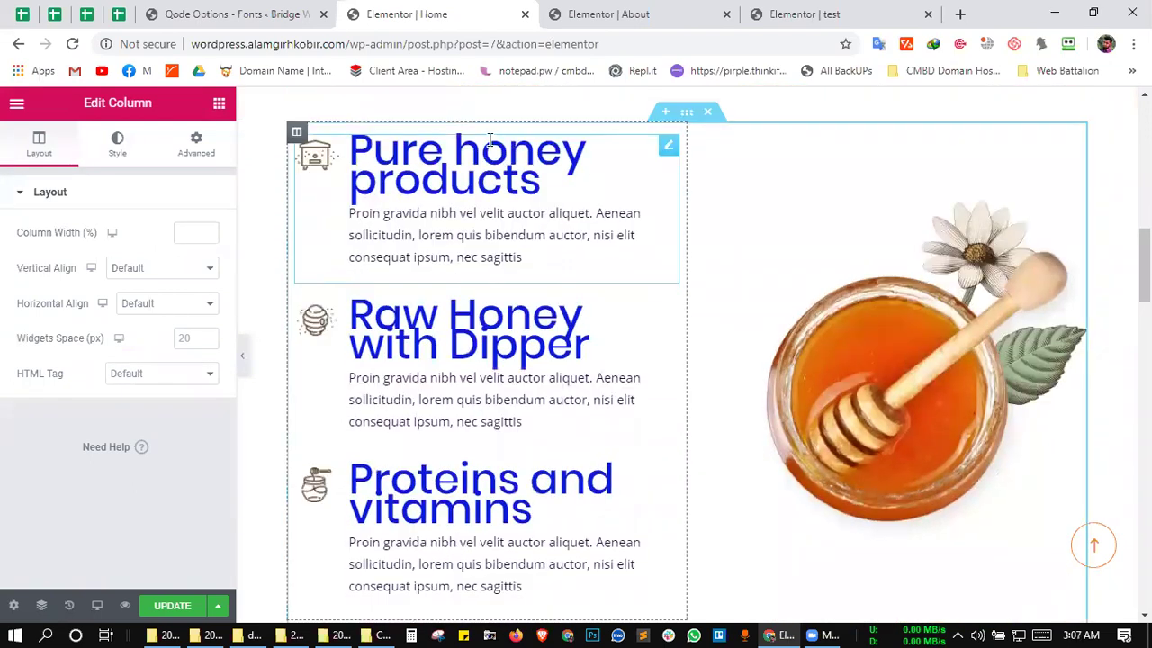
left_click(521, 160)
scroll(72, 445, "down", 2)
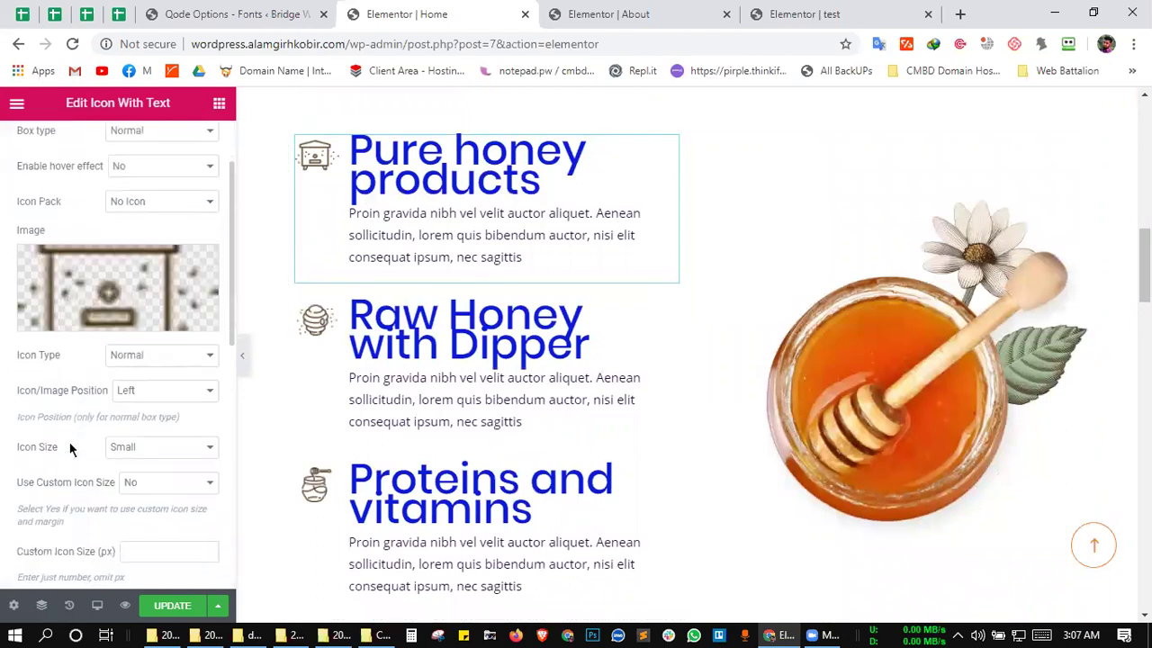
scroll(272, 218, "up", 1)
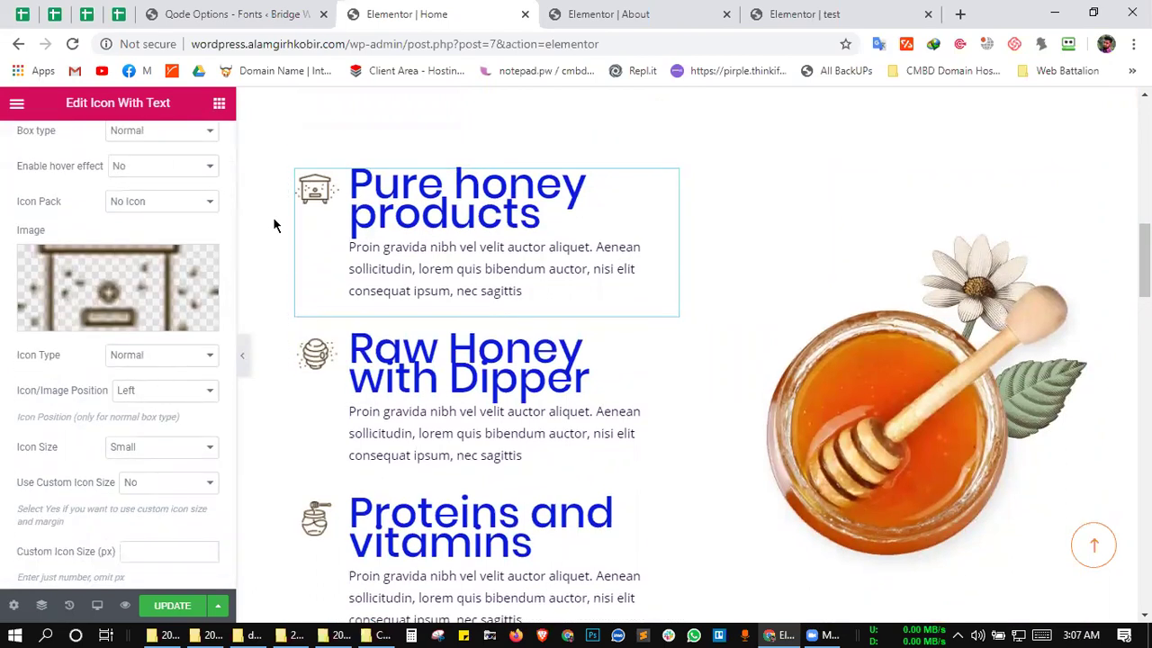
scroll(604, 365, "up", 1)
- Look over the Home page's sections and headings, from the honey slider to the testimonials, products and gallery
scroll(604, 366, "down", 5)
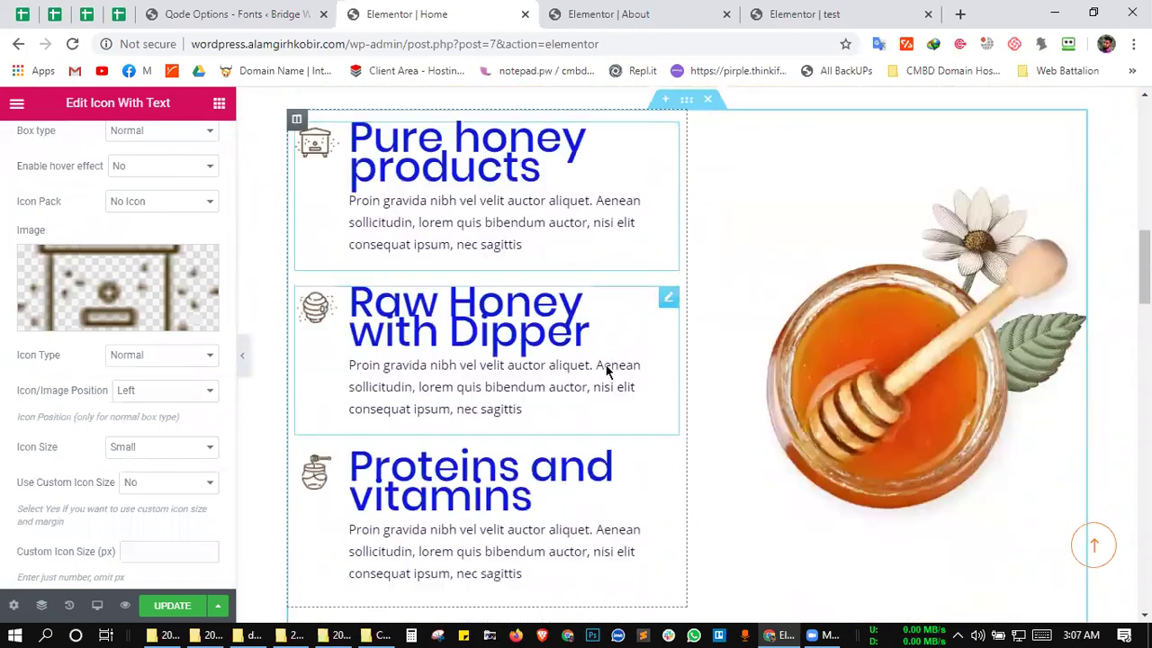
scroll(605, 371, "down", 2)
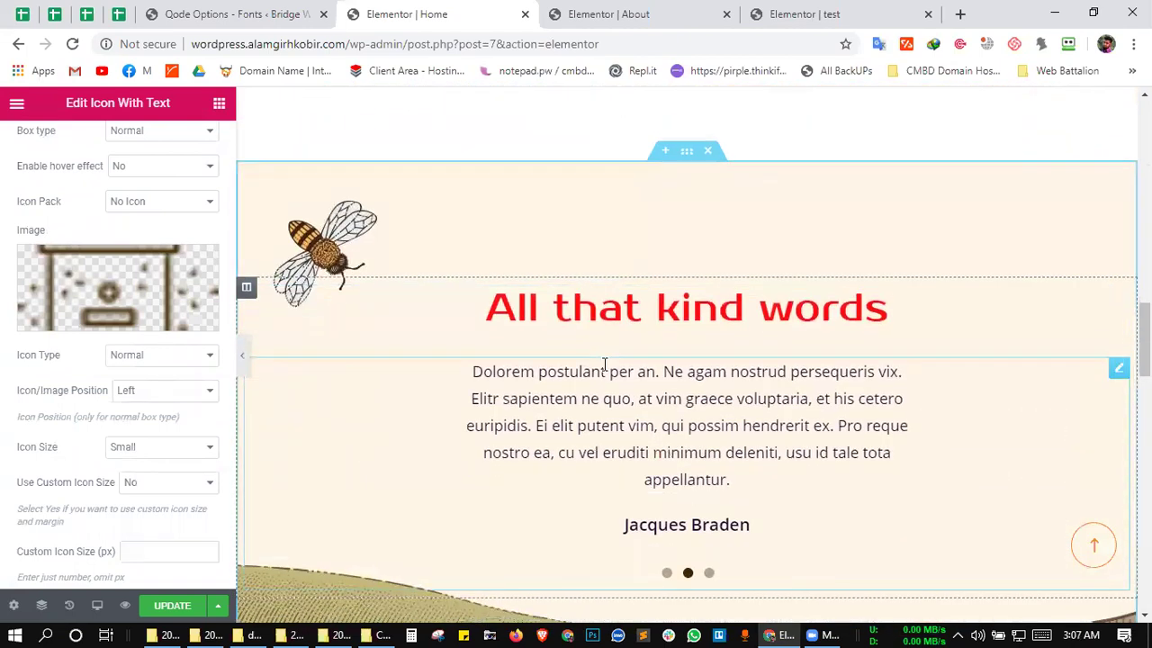
scroll(605, 364, "down", 1)
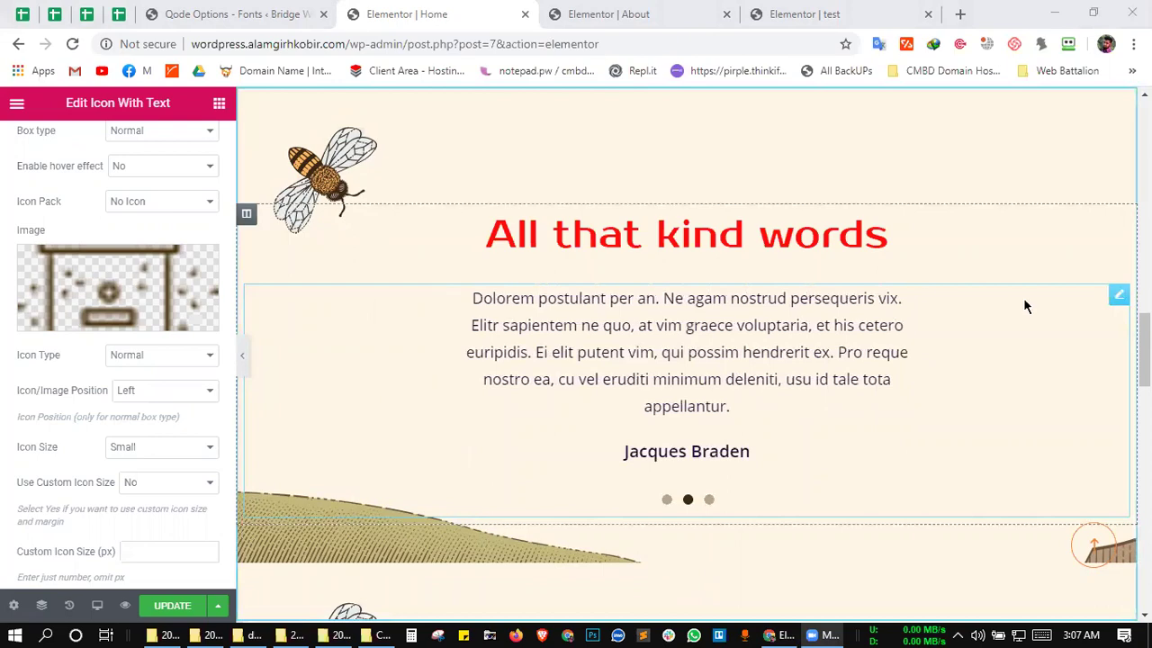
scroll(1024, 306, "up", 4)
scroll(689, 351, "up", 5)
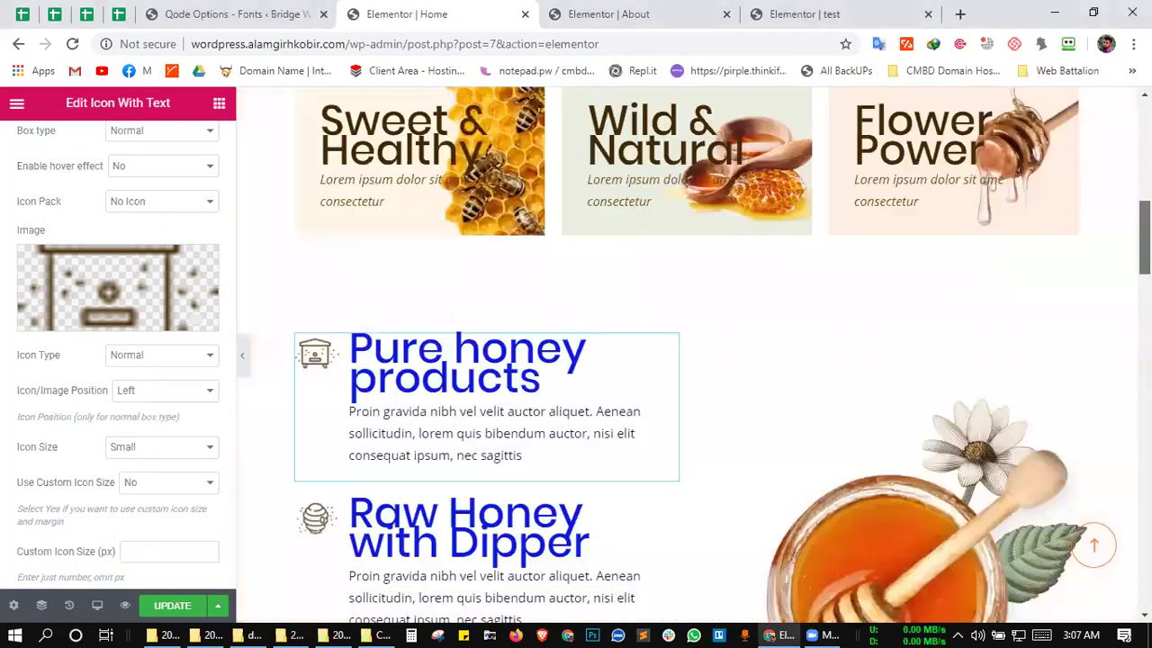
scroll(783, 286, "up", 8)
scroll(778, 287, "down", 2)
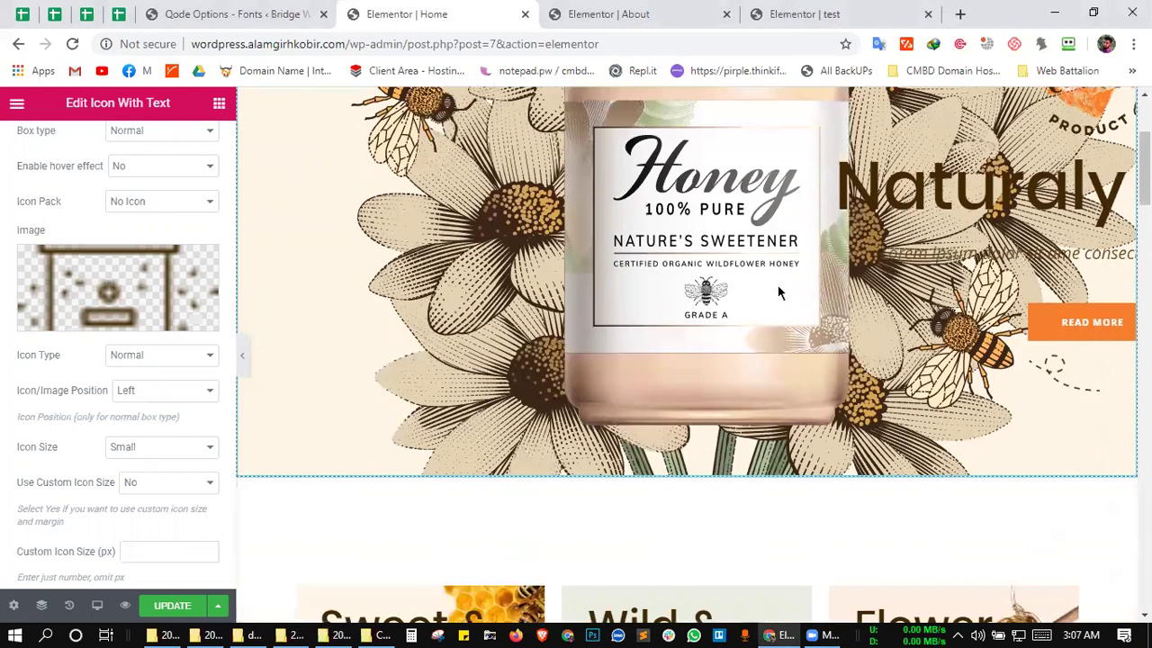
scroll(779, 293, "down", 10)
scroll(785, 286, "down", 7)
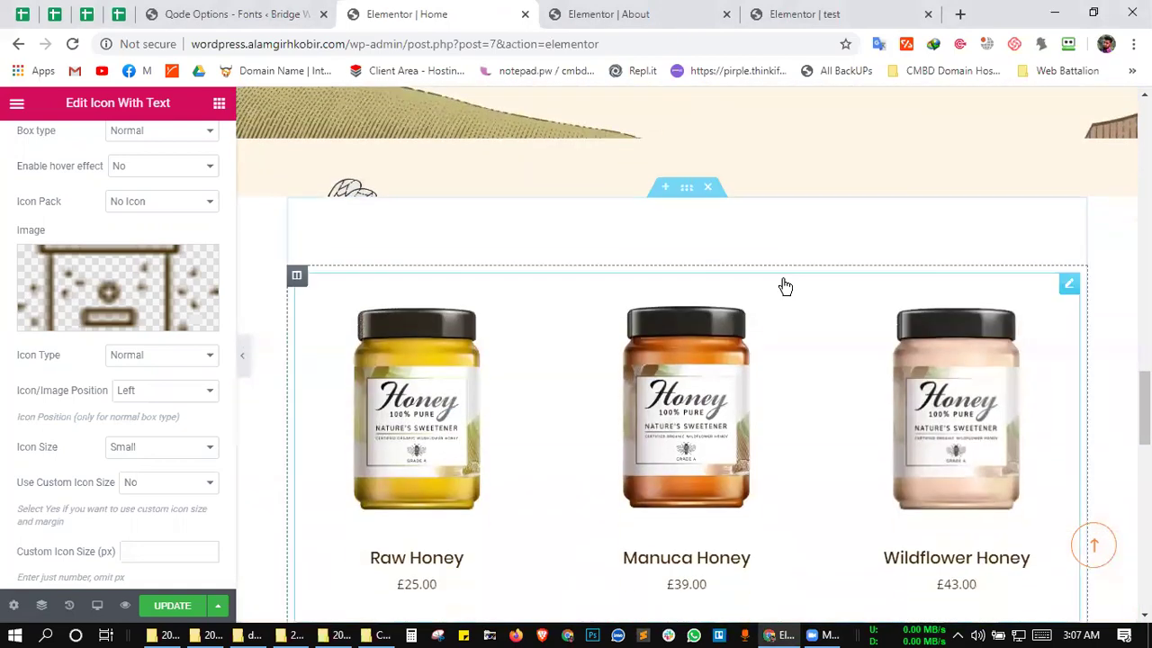
scroll(781, 289, "up", 4)
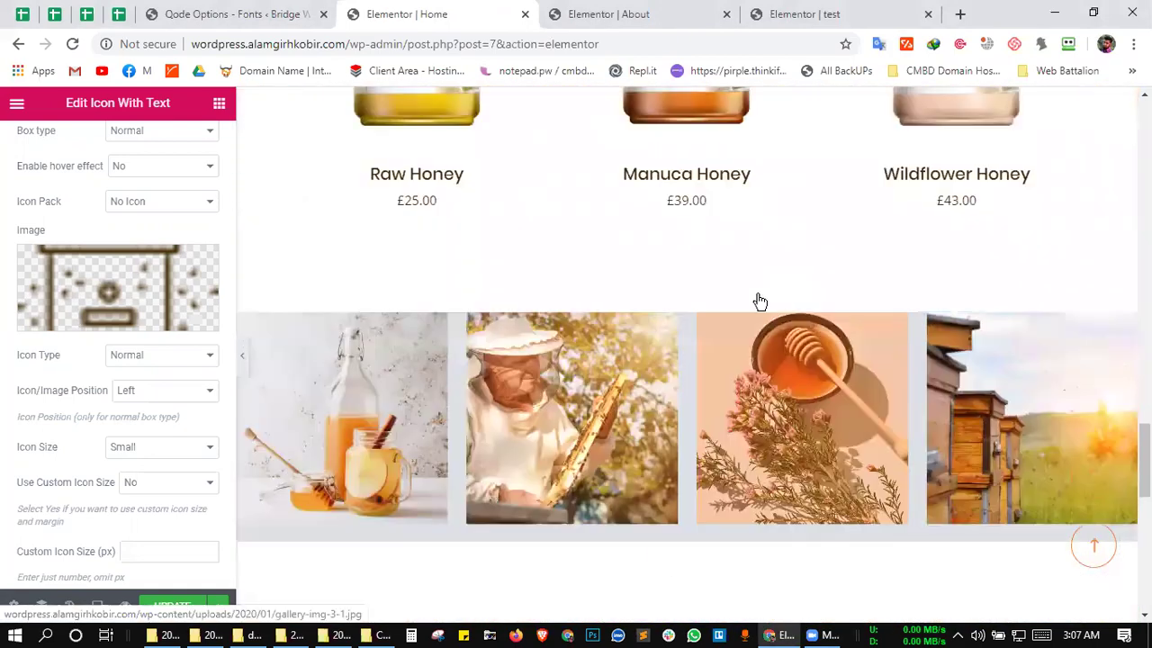
scroll(691, 315, "down", 4)
scroll(695, 301, "down", 8)
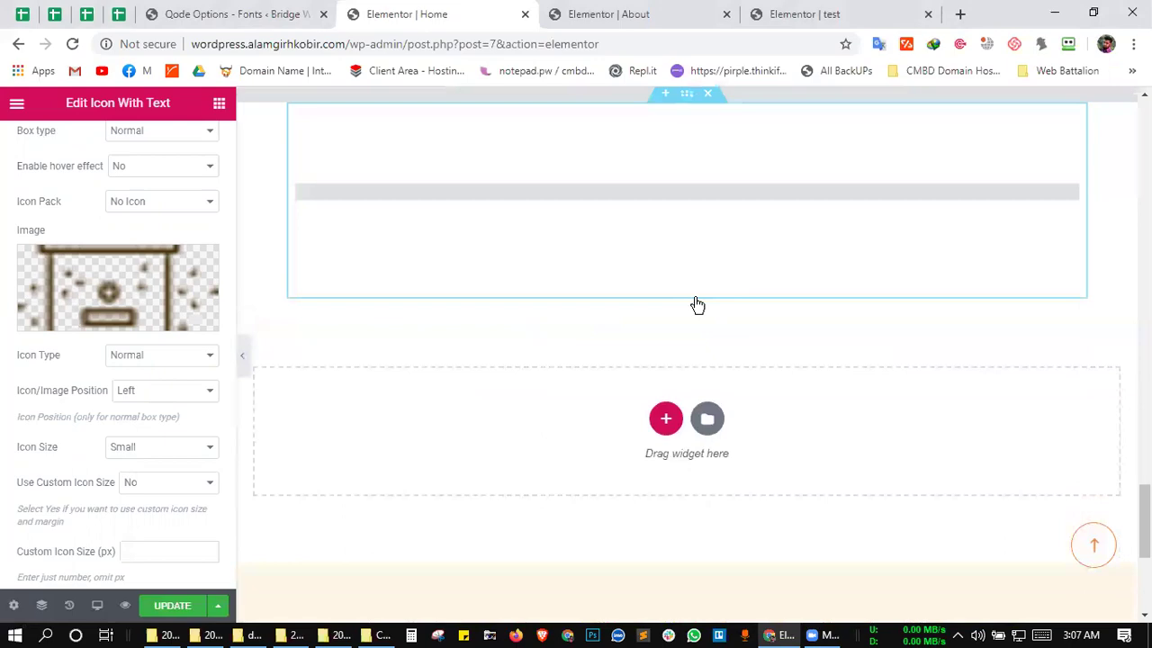
scroll(670, 403, "up", 15)
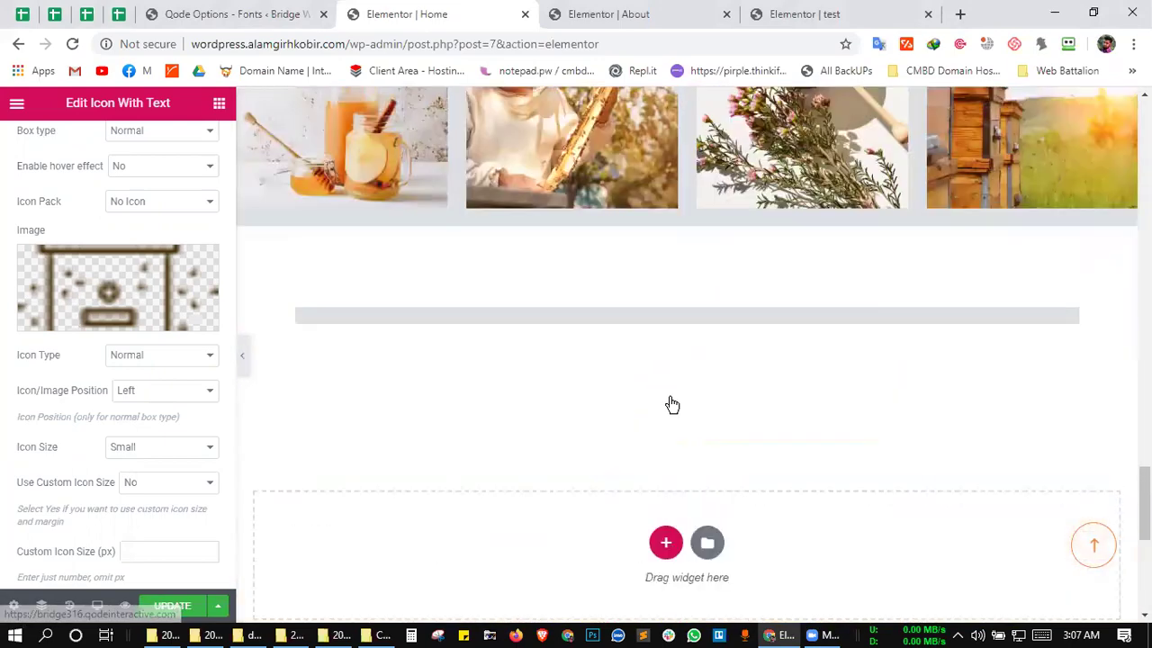
scroll(669, 410, "up", 8)
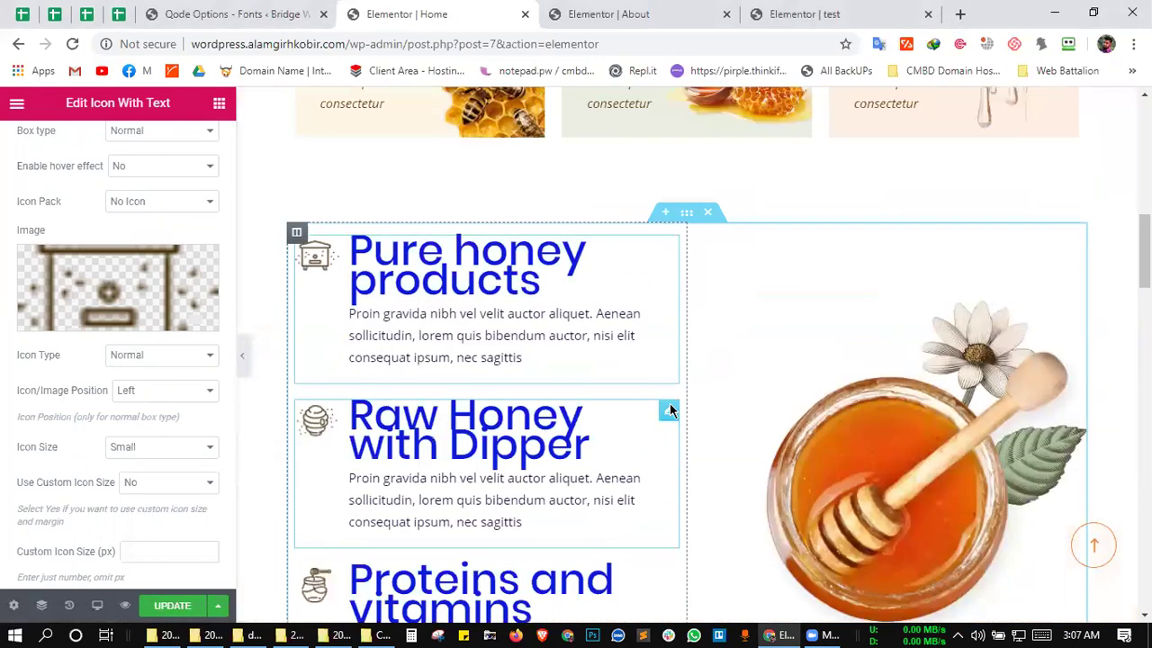
scroll(670, 423, "up", 5)
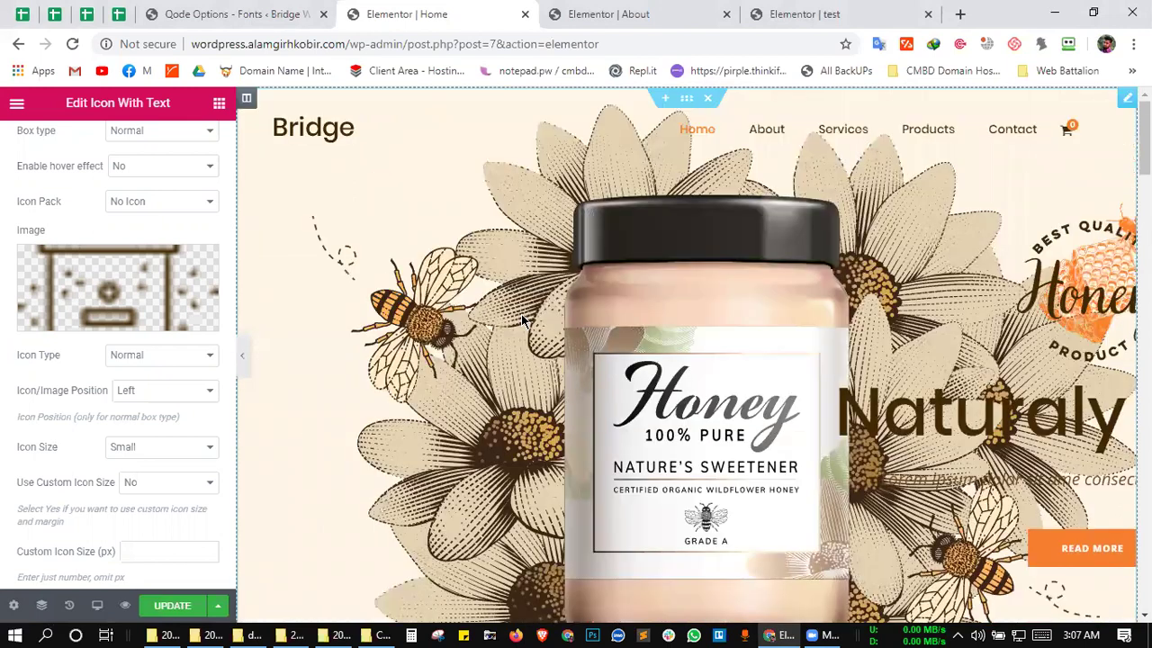
scroll(652, 249, "up", 1)
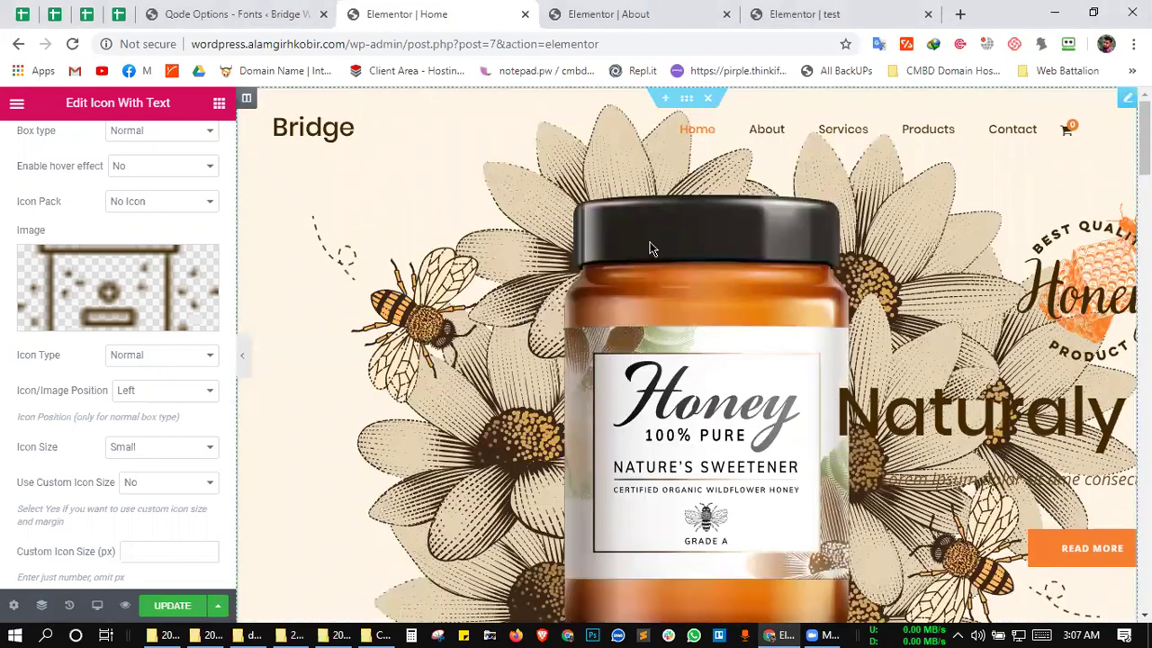
- Select the Home page's honey slider and inspect its Slider Revolution shortcode
left_click(653, 250)
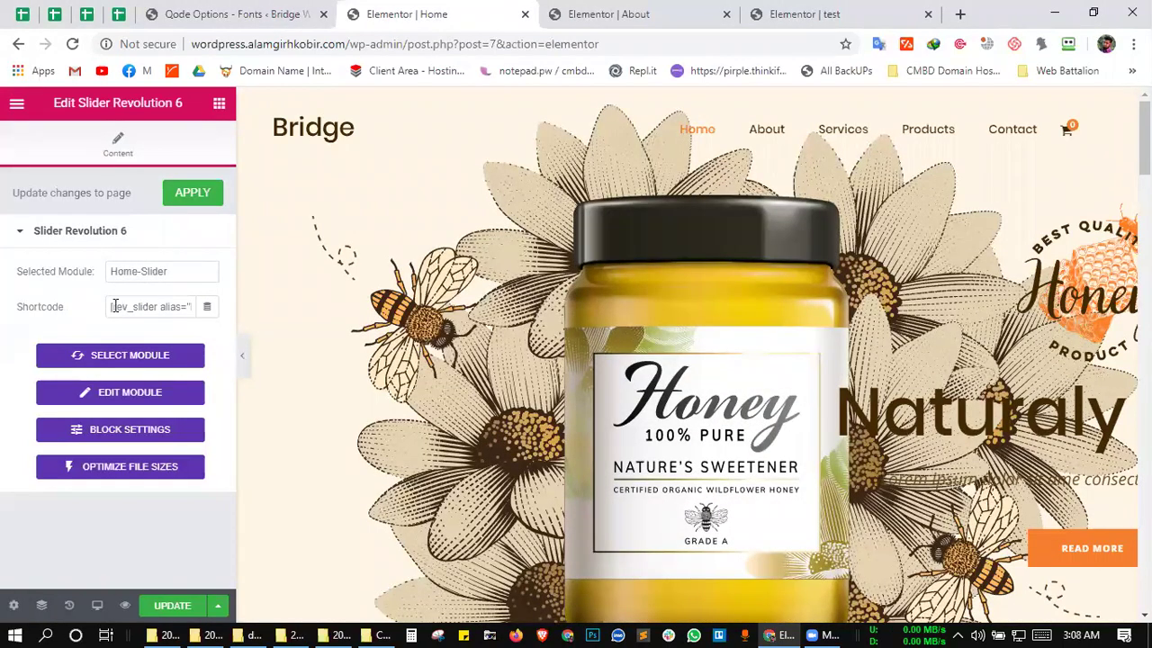
left_click_drag(108, 303, 226, 322)
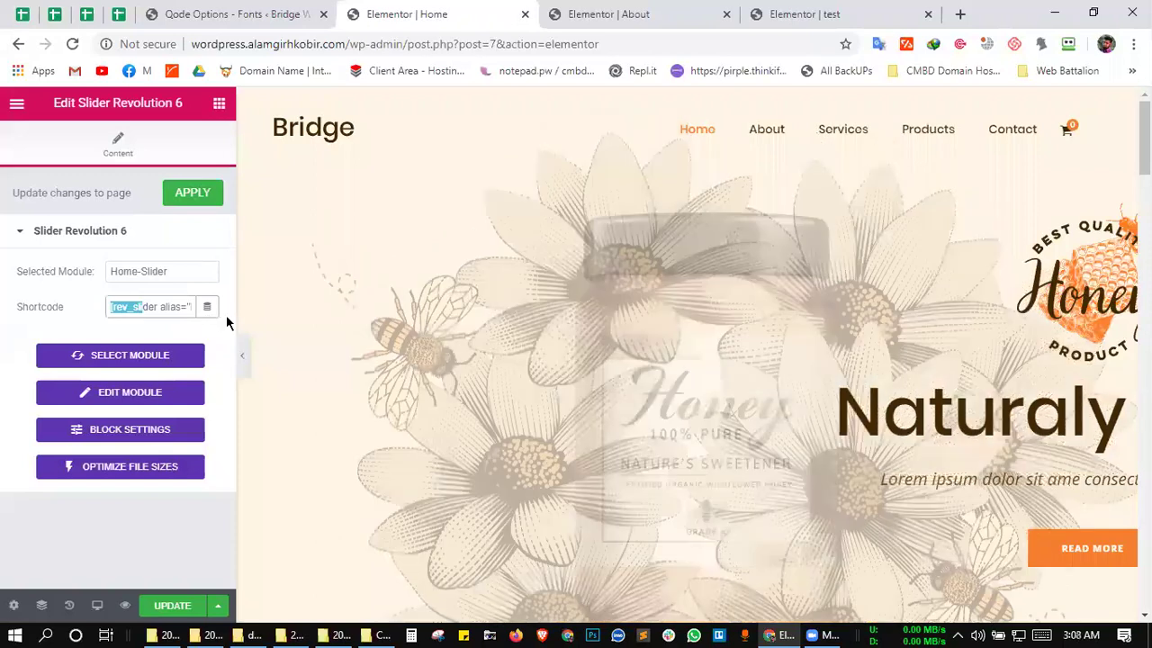
left_click(167, 307)
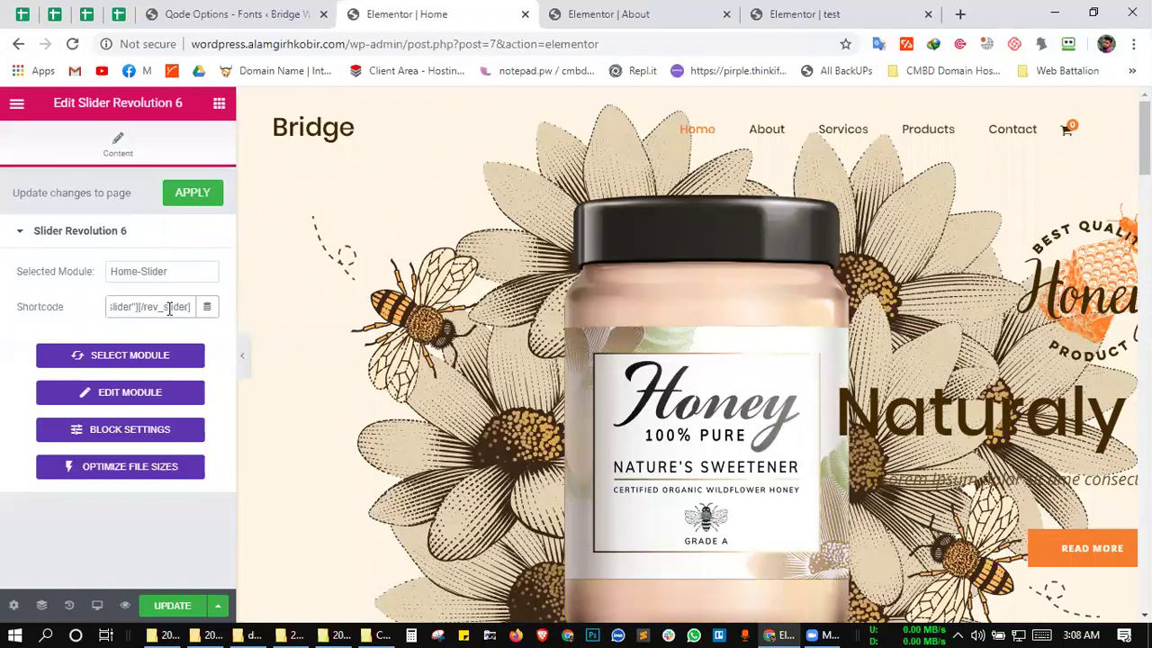
- Save the pending Qode font option changes and open Slider Revolution in the WordPress admin
left_click(283, 9)
scroll(38, 468, "down", 4)
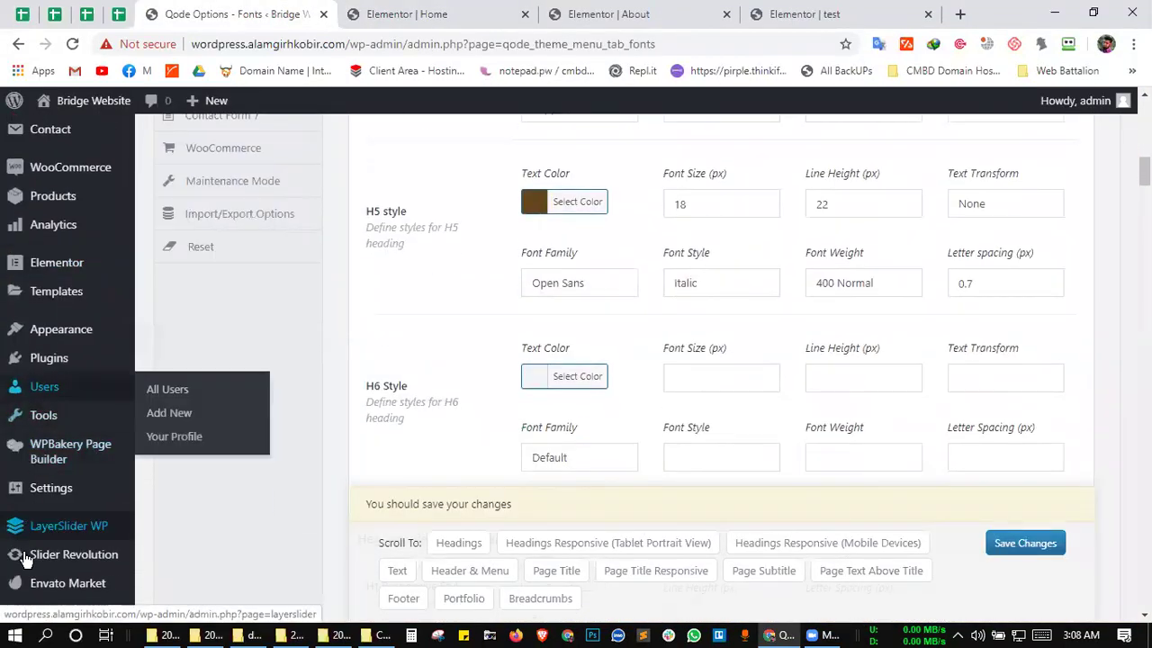
scroll(26, 558, "down", 2)
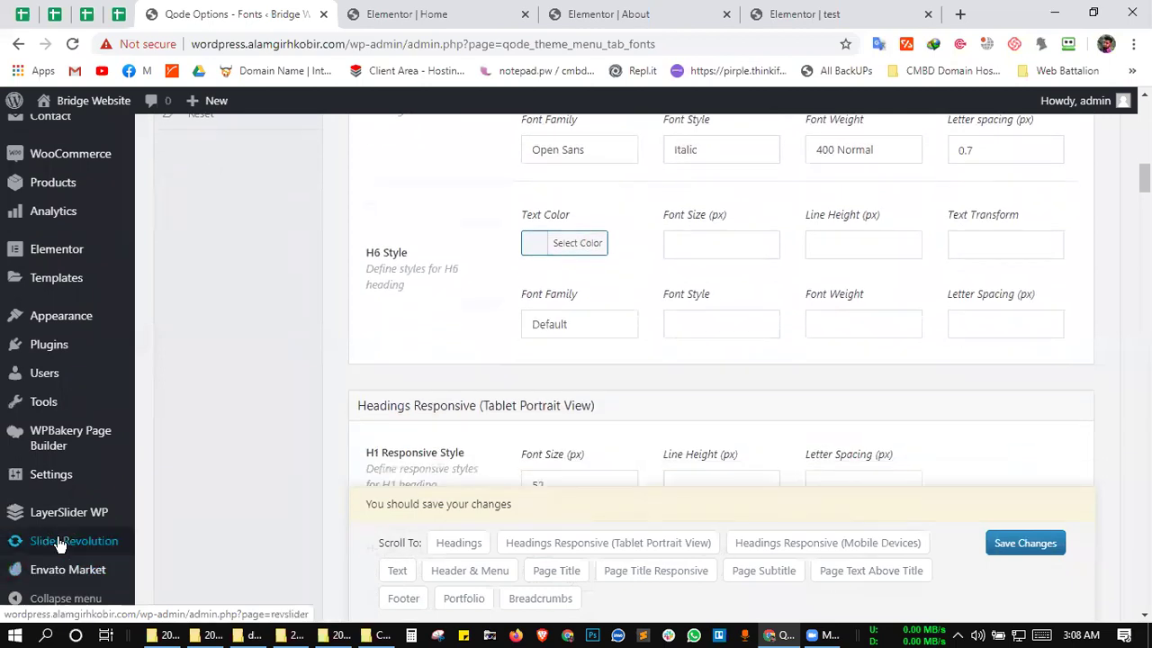
left_click(59, 544)
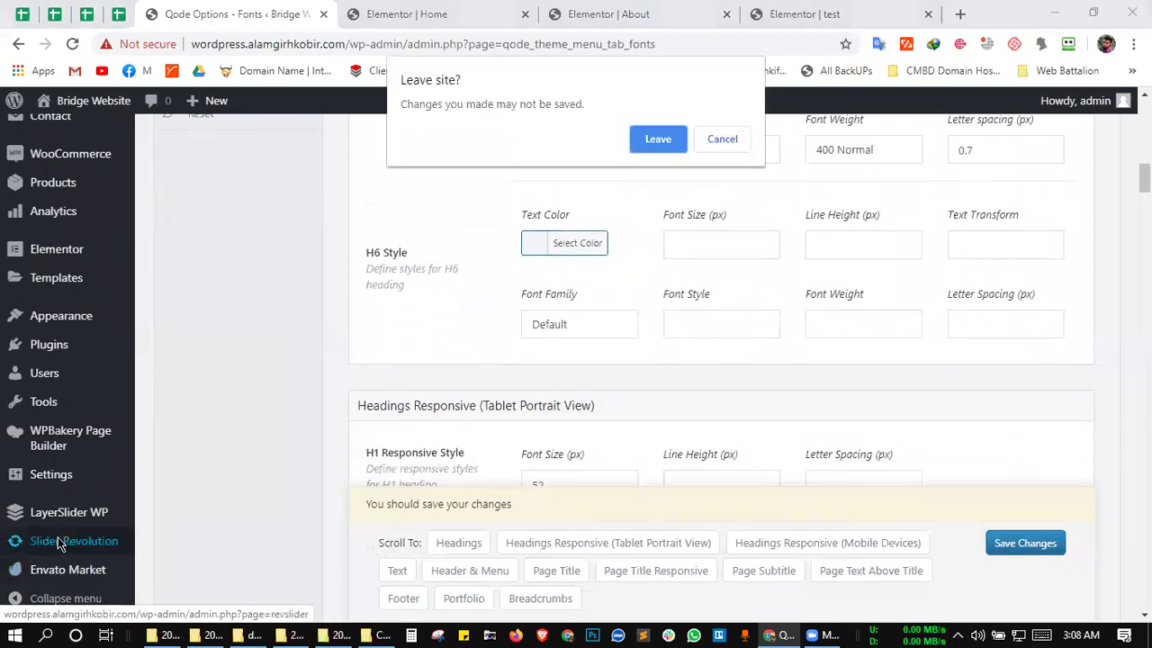
left_click(725, 144)
left_click(991, 551)
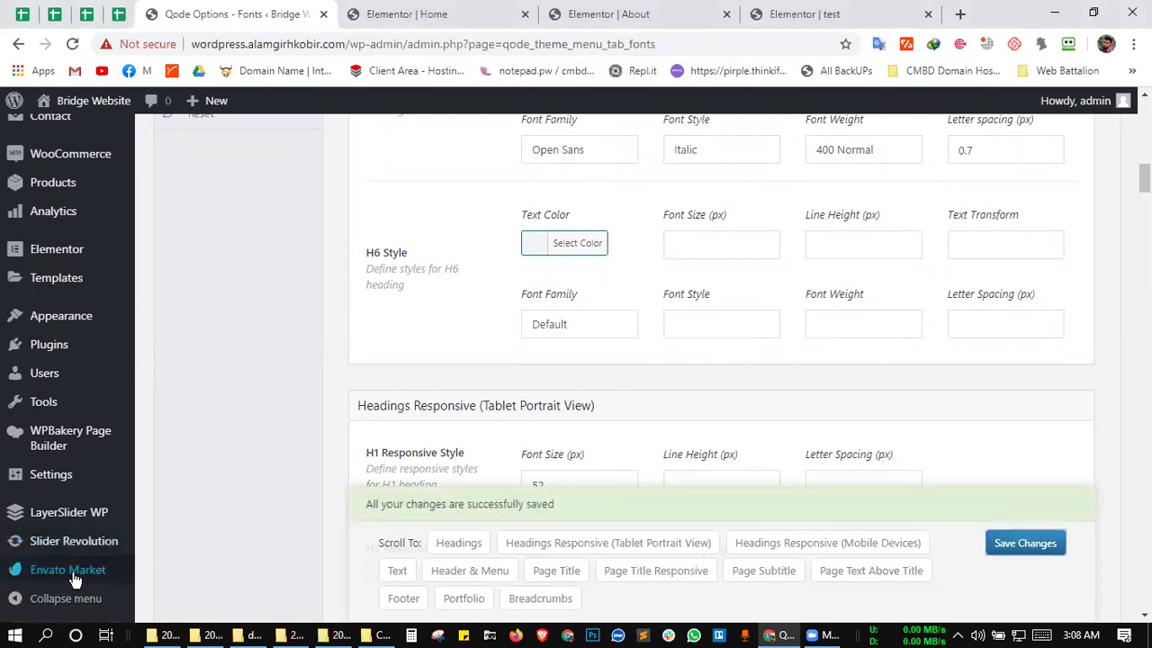
left_click(72, 546)
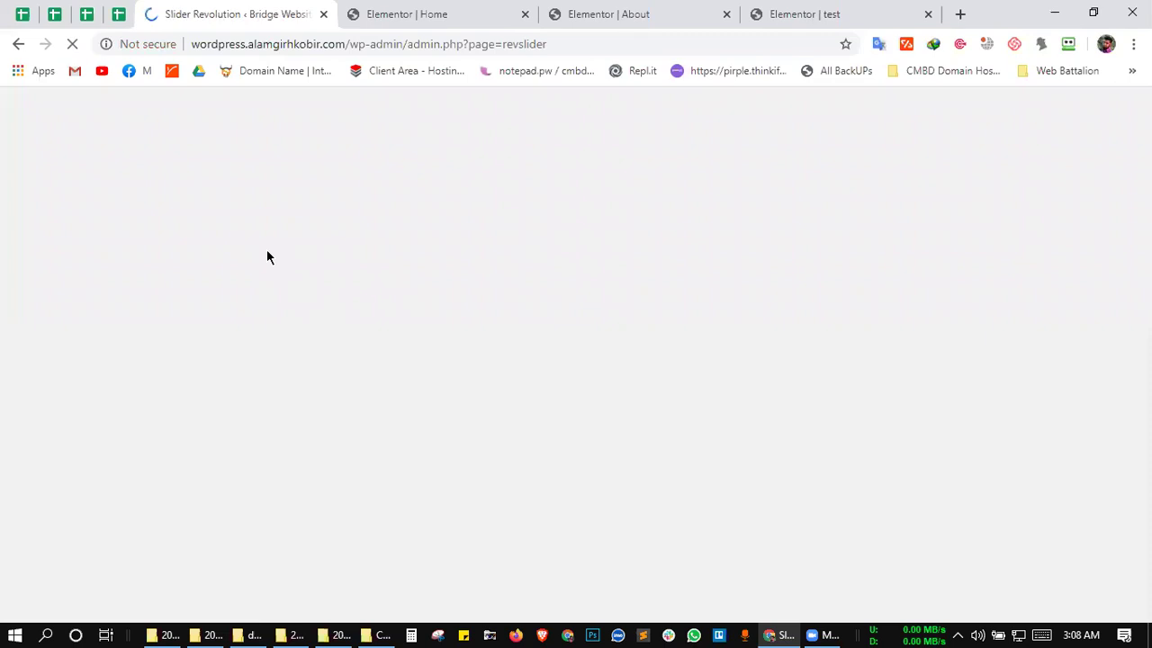
- Find the Home-Slider module in Slider Revolution's module list and check the test page in the Elementor editor
left_click(434, 11)
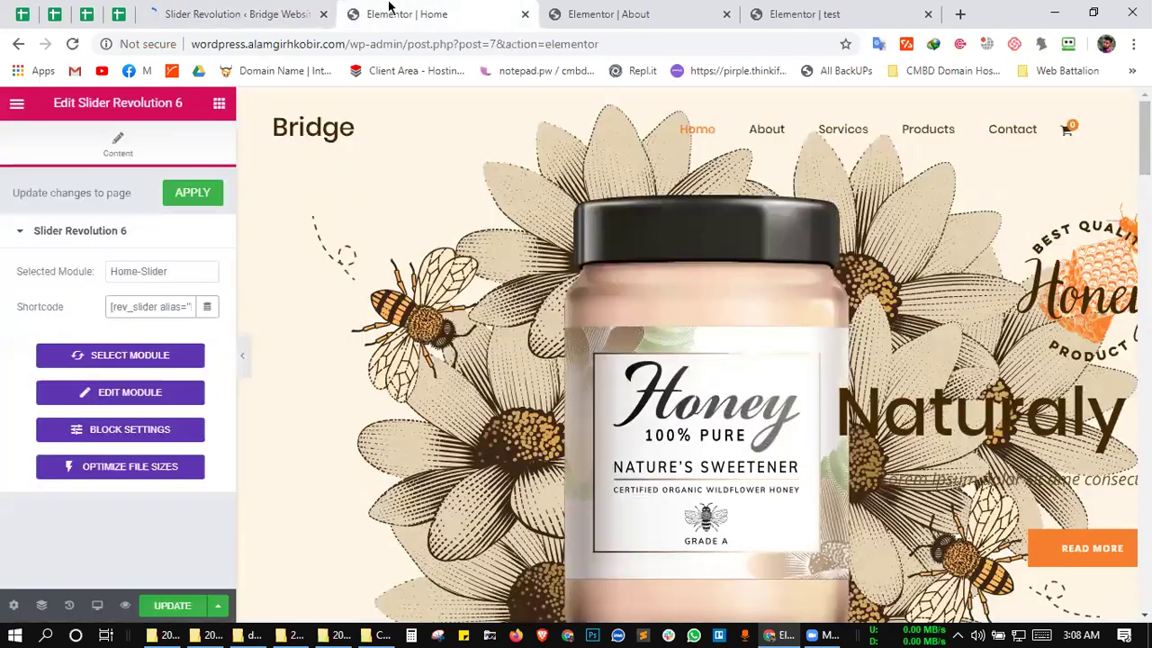
left_click(262, 11)
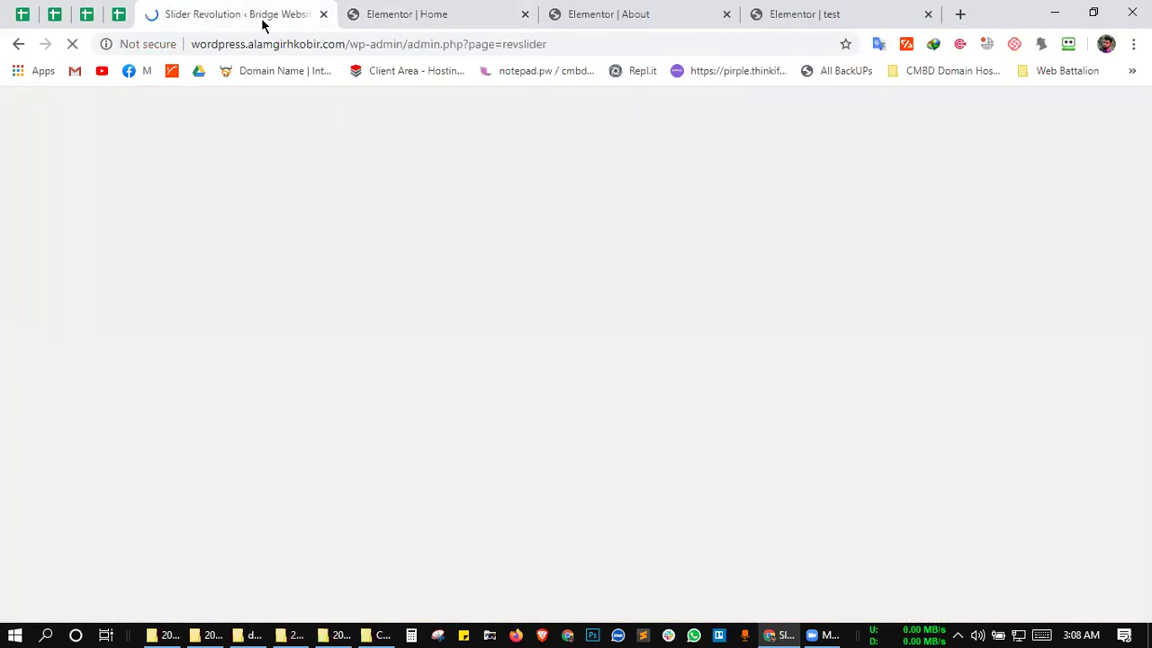
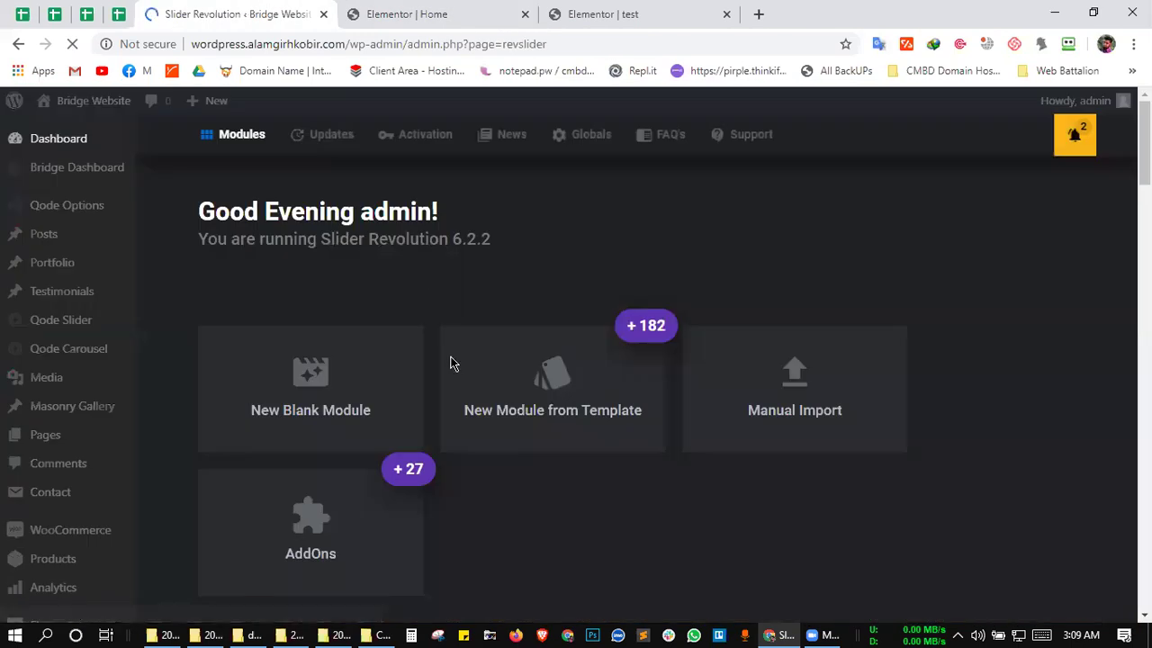
scroll(533, 451, "down", 1)
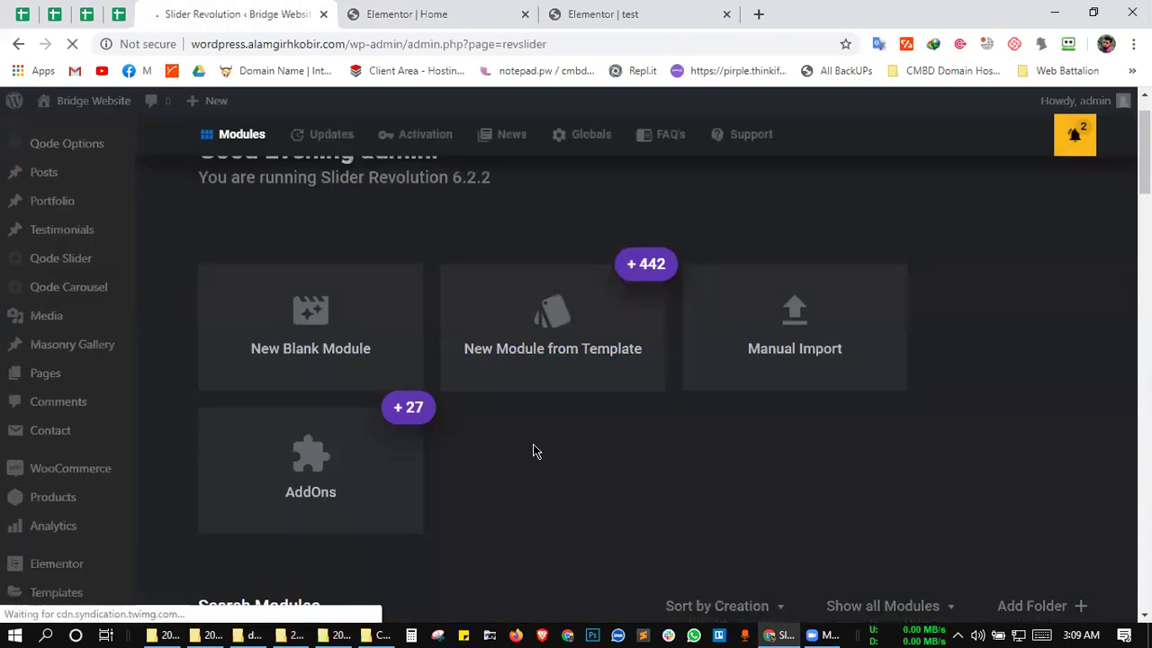
scroll(536, 459, "down", 4)
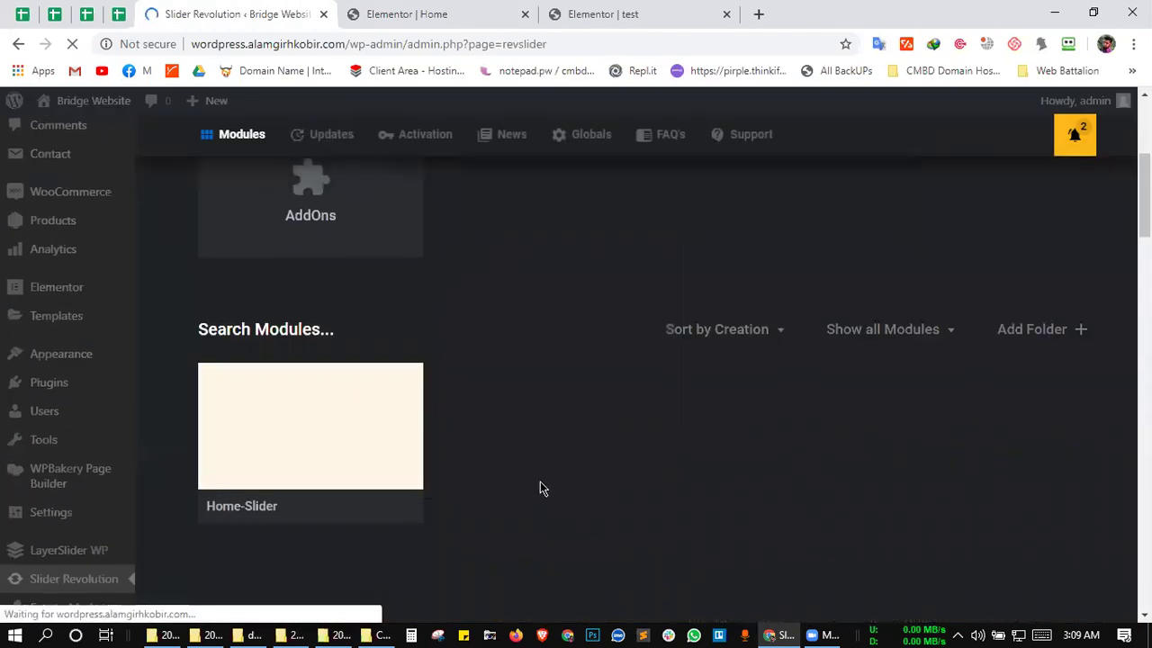
left_click(642, 10)
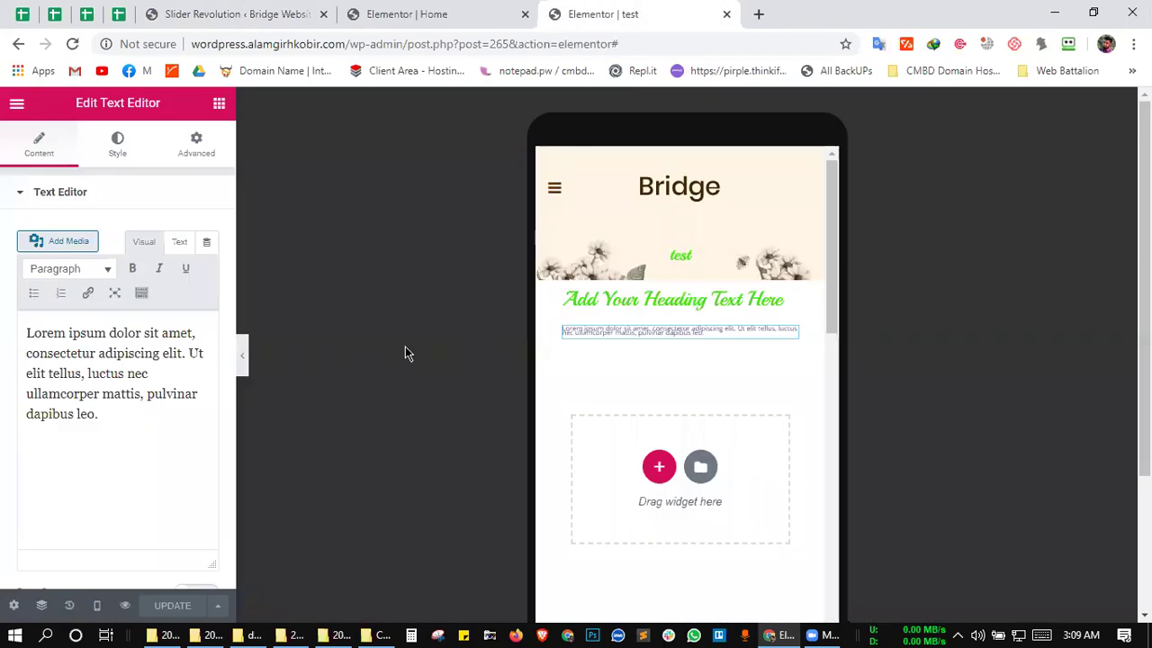
left_click(300, 7)
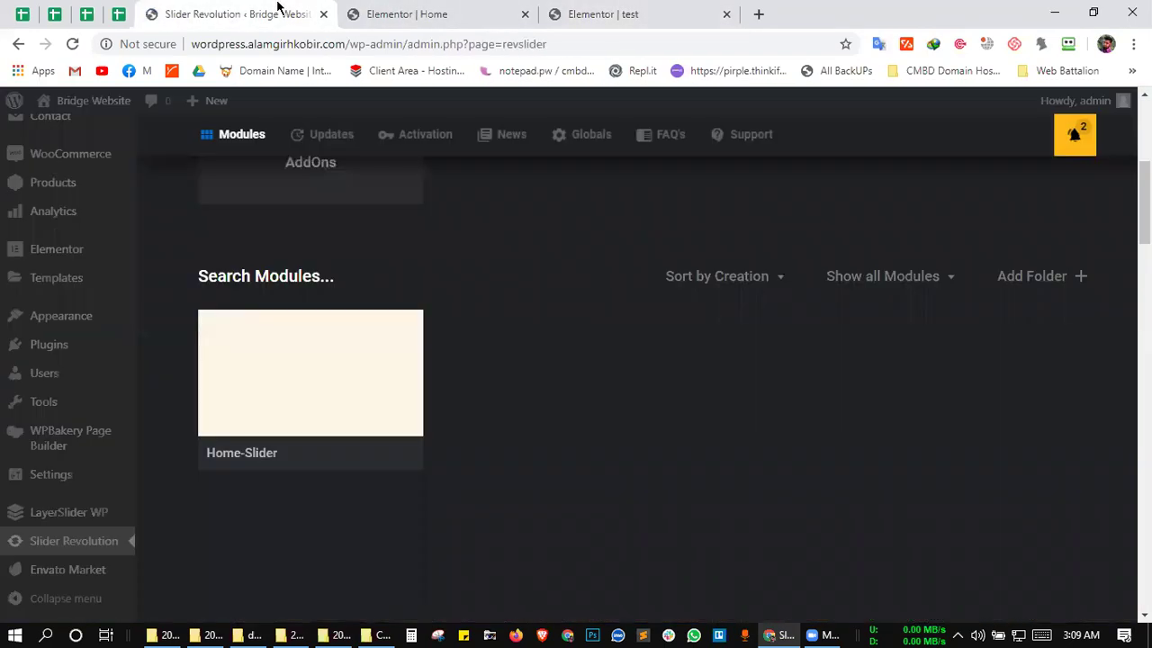
- Look over the honey slider on the Home page in the Elementor editor alongside the Slider Revolution module list
left_click(466, 9)
left_click(666, 9)
left_click(454, 8)
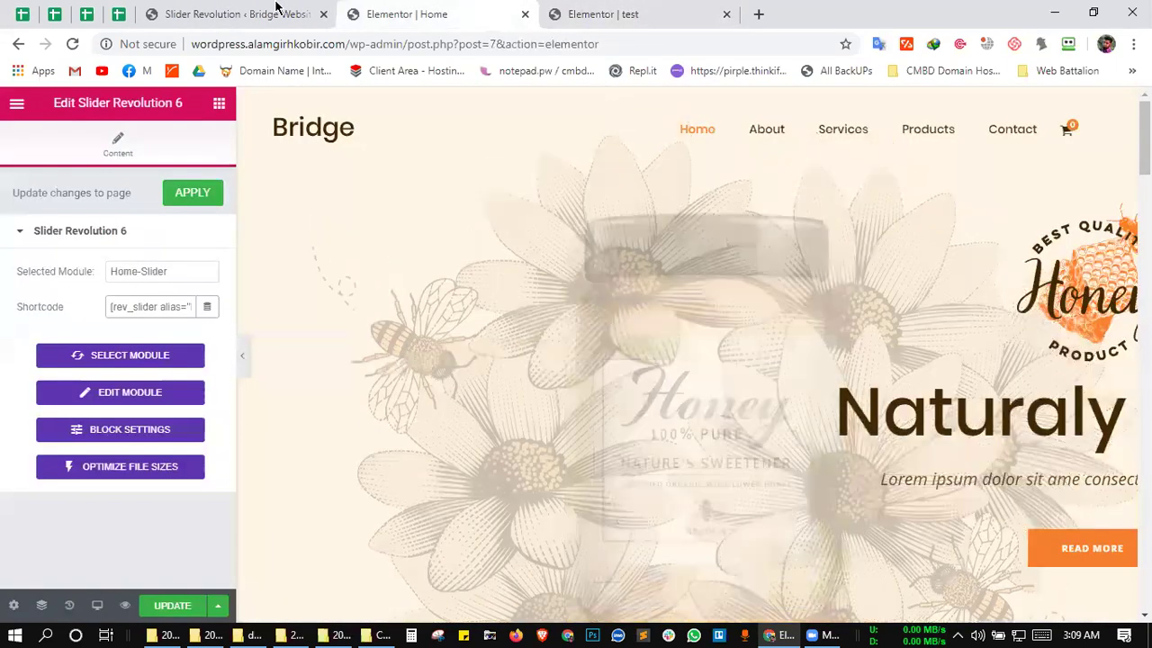
left_click(300, 9)
left_click(413, 11)
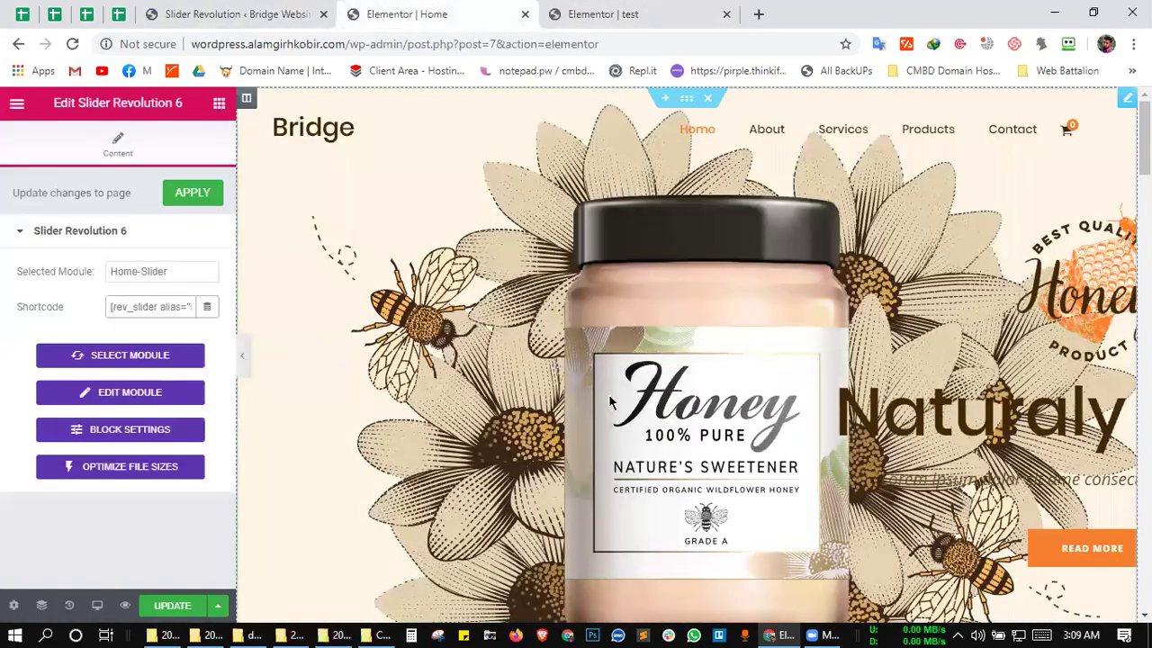
scroll(585, 360, "down", 3)
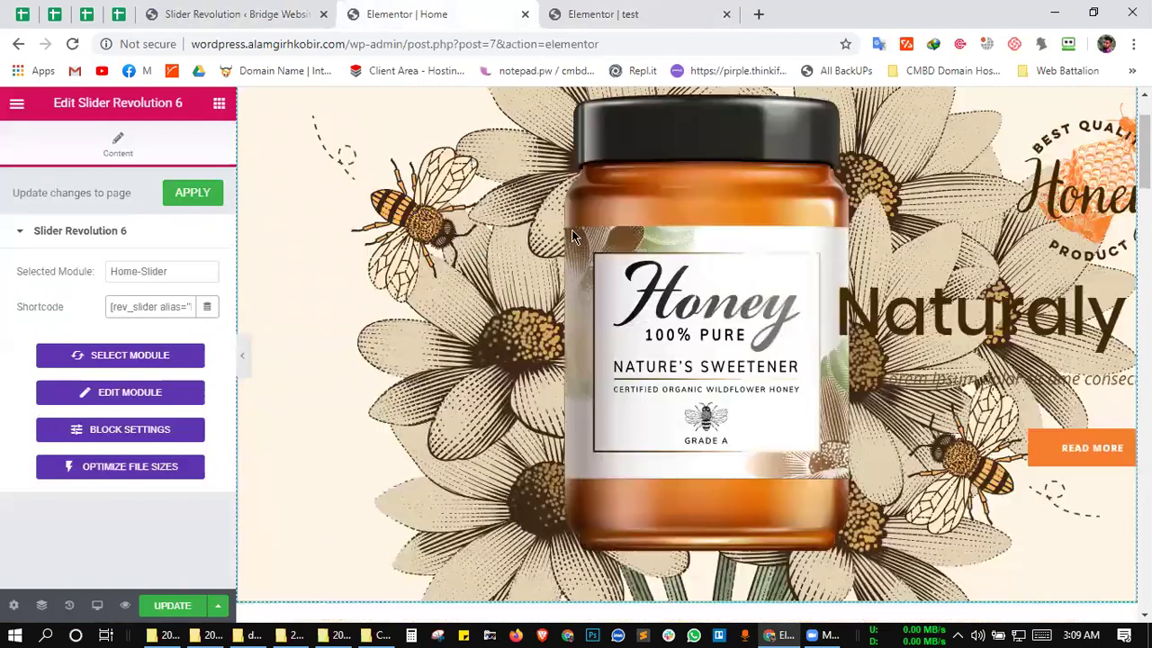
scroll(567, 243, "up", 3)
scroll(560, 258, "down", 1)
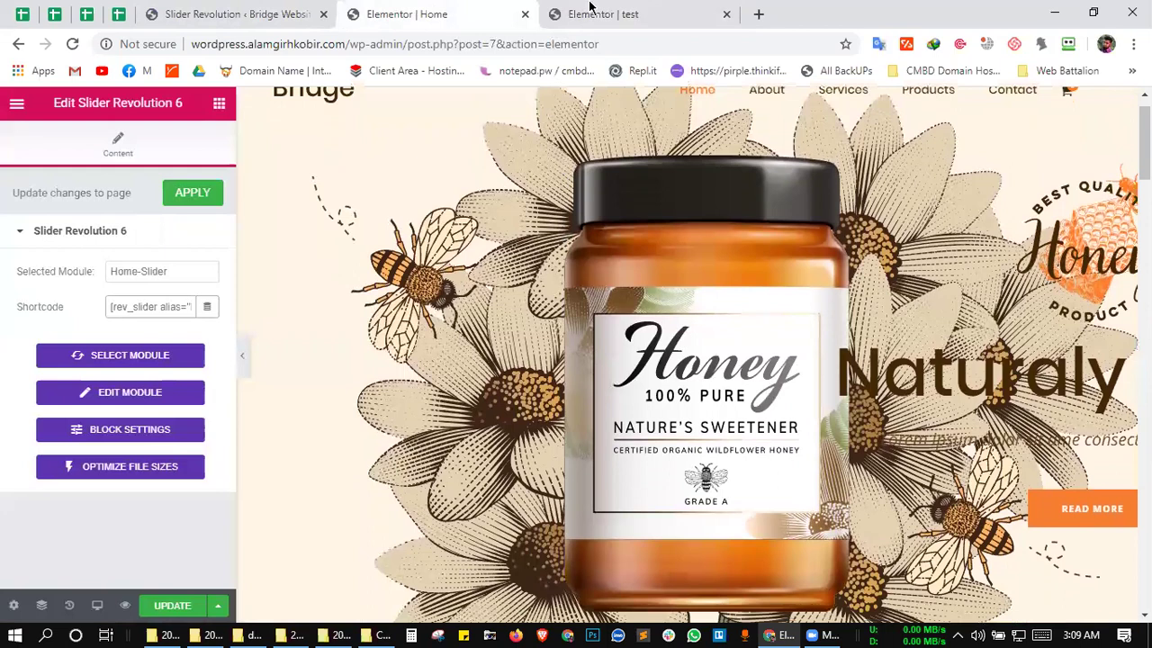
- Search the web for "demo bridge theme" and open the original Bridge demo and its demos landing page
left_click(589, 7)
left_click(635, 39)
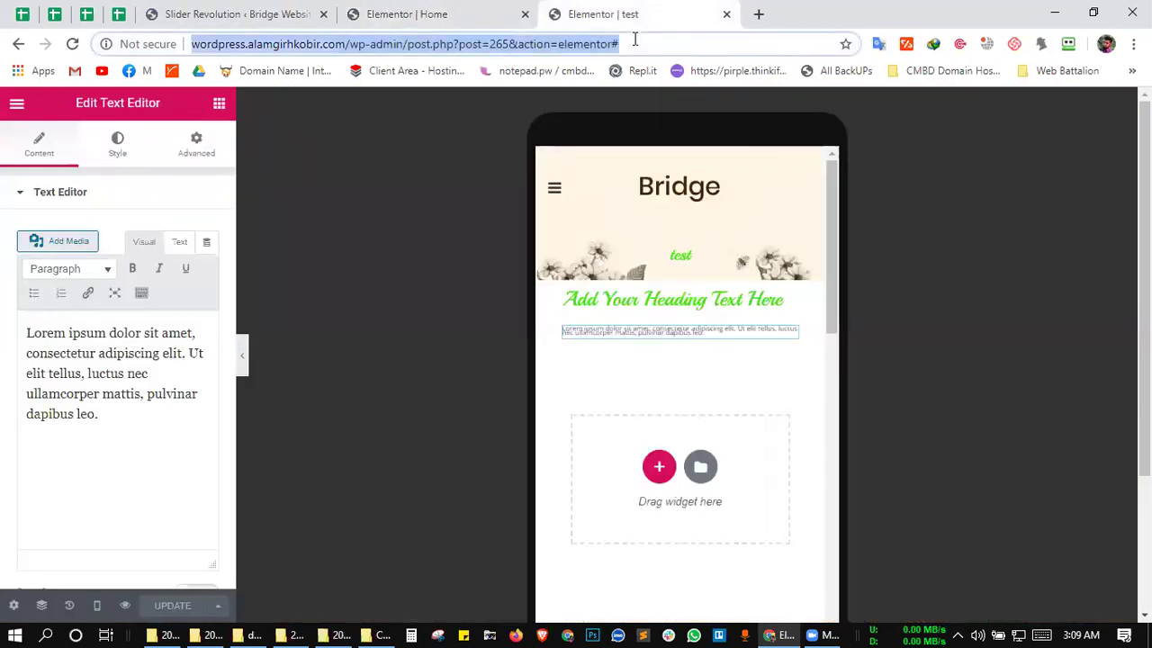
type("demo")
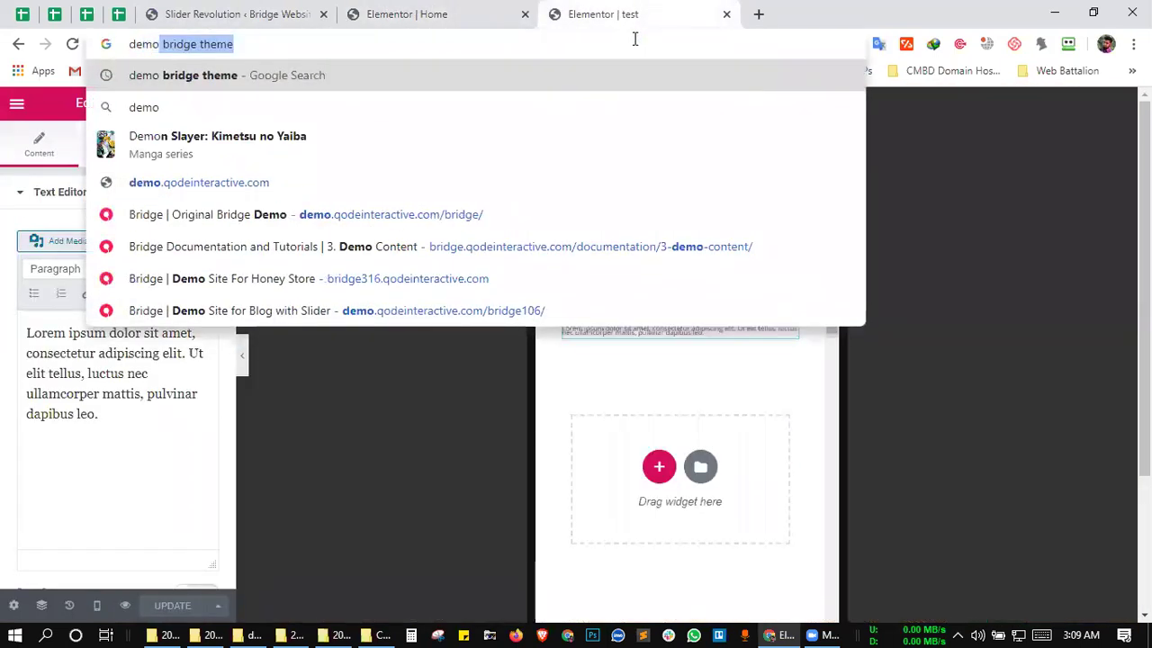
key("Return")
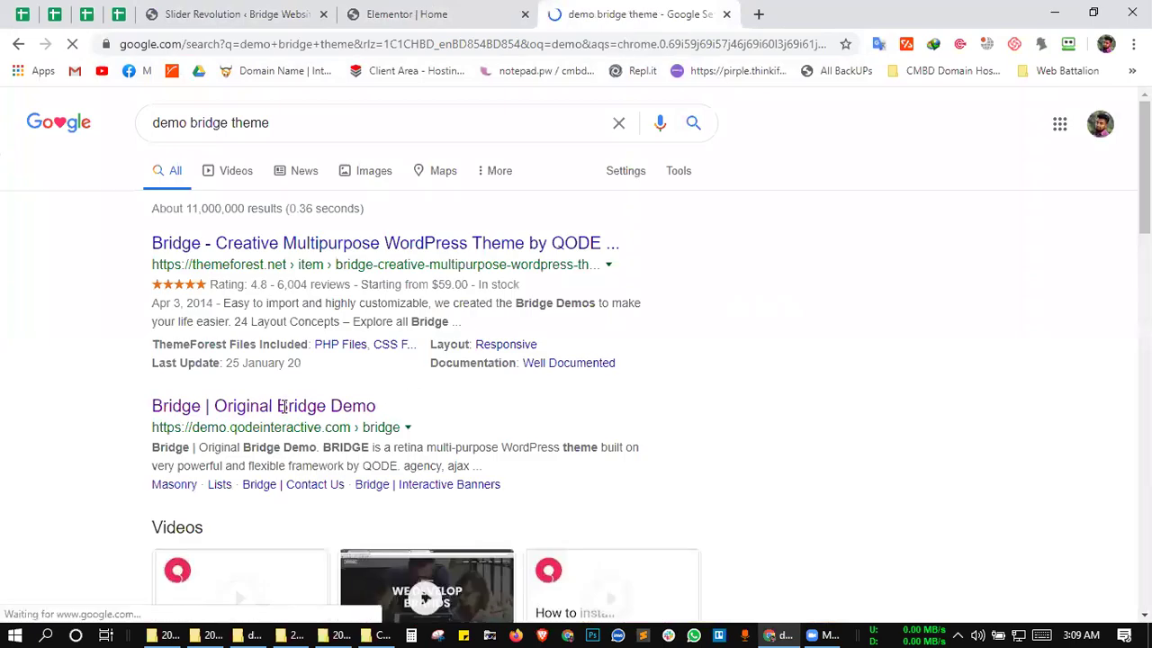
left_click(282, 409)
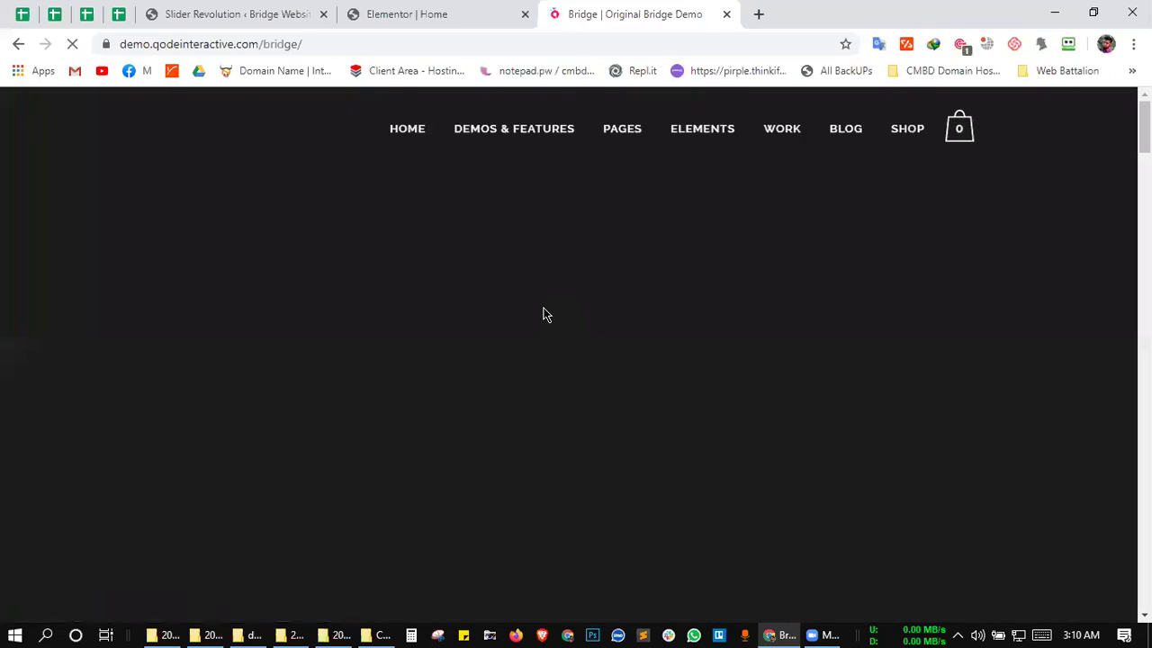
left_click(530, 125)
left_click(616, 11)
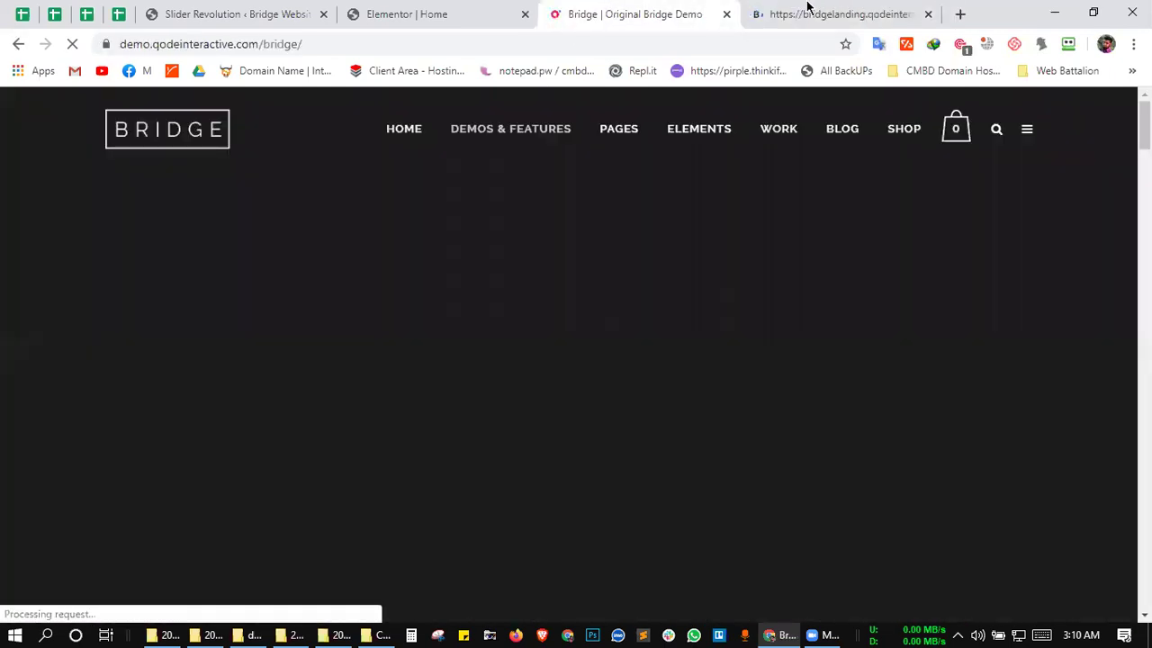
left_click(807, 11)
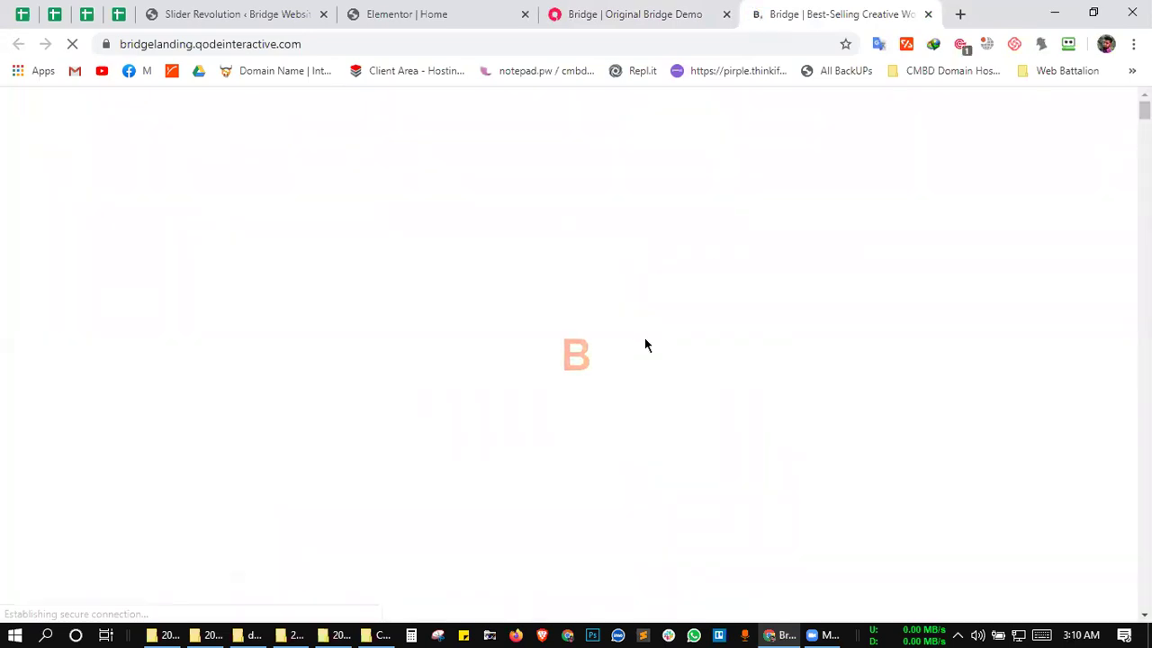
left_click(406, 8)
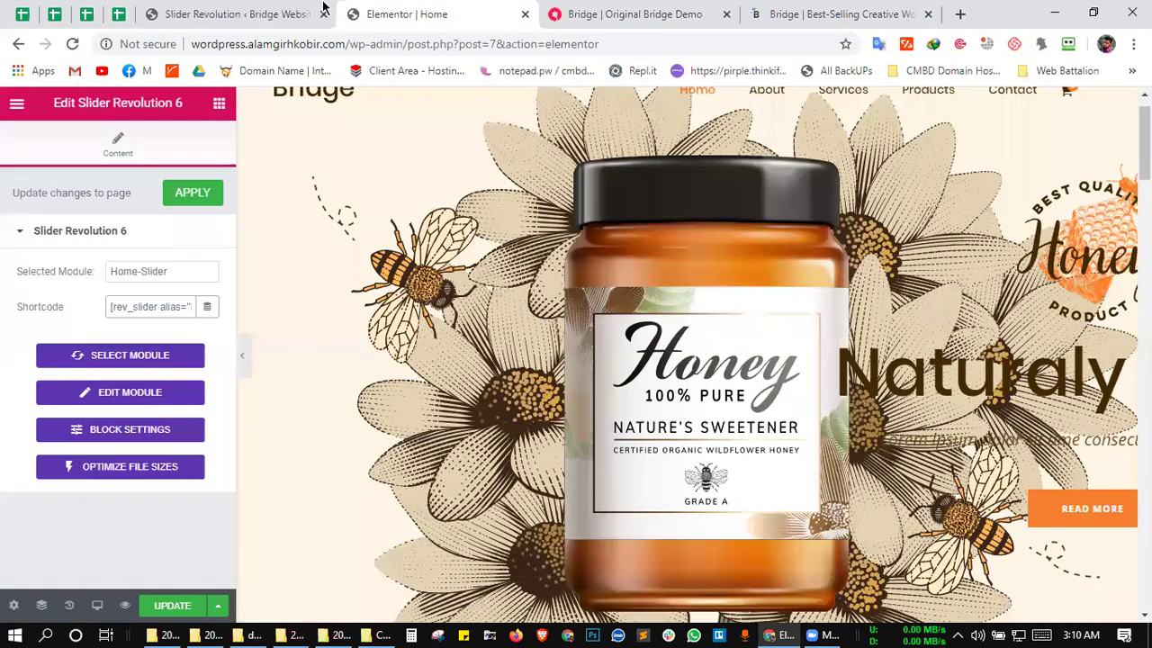
left_click(320, 9)
left_click(846, 9)
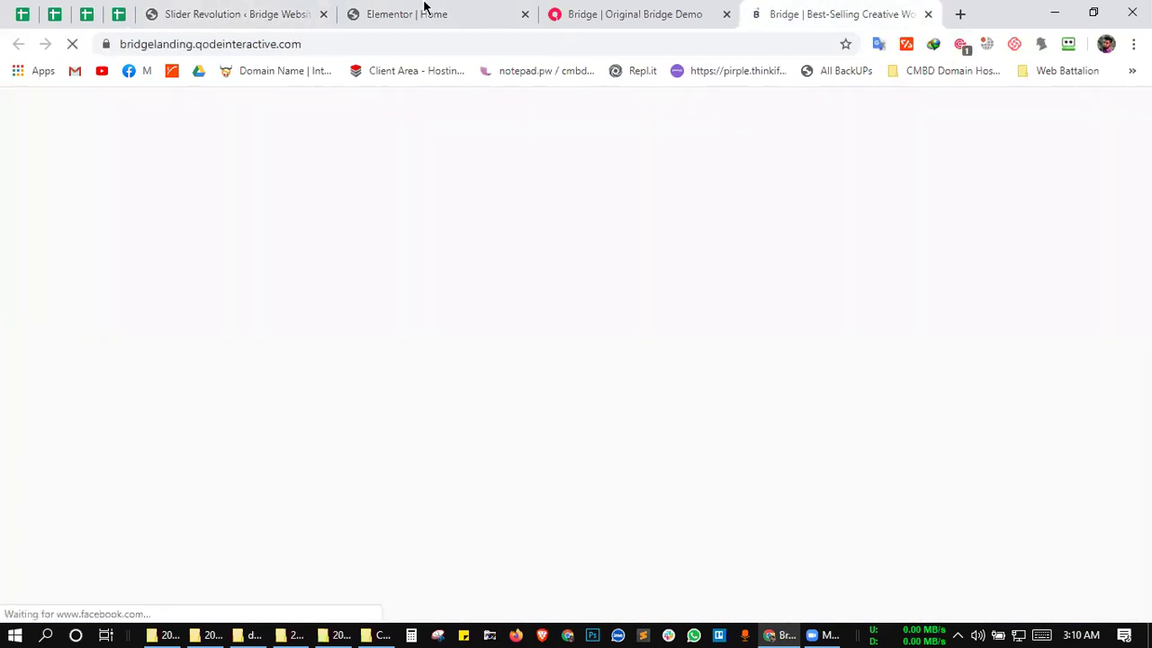
left_click(283, 9)
left_click(864, 9)
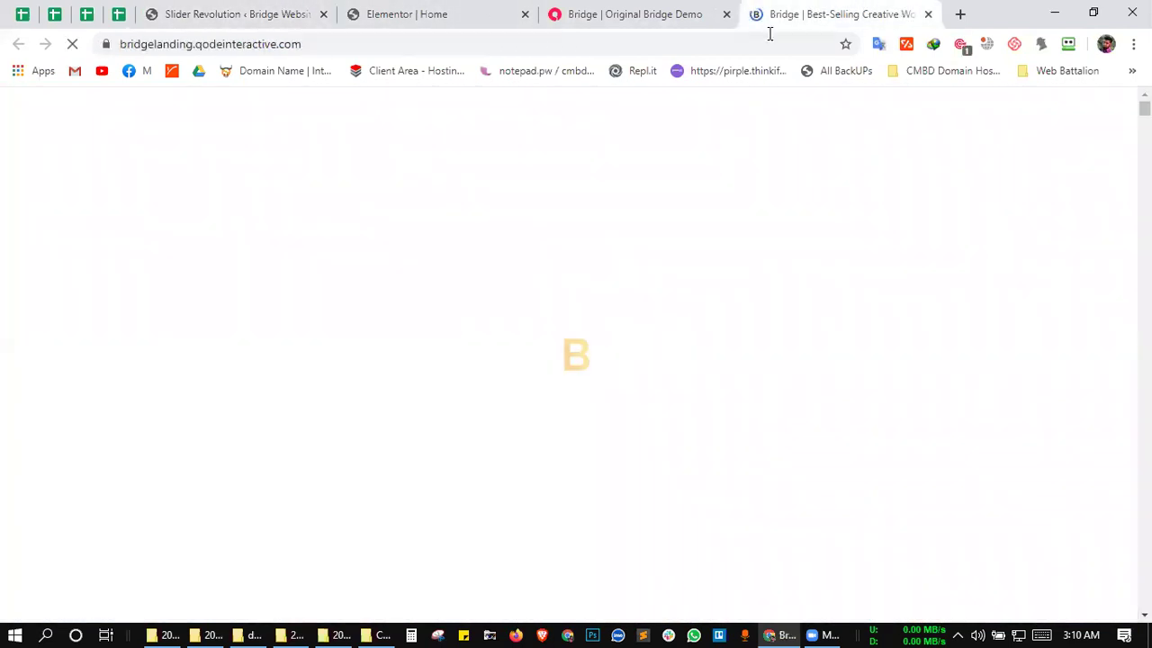
- Open the Home-Slider module for editing from Slider Revolution's module list
left_click(308, 7)
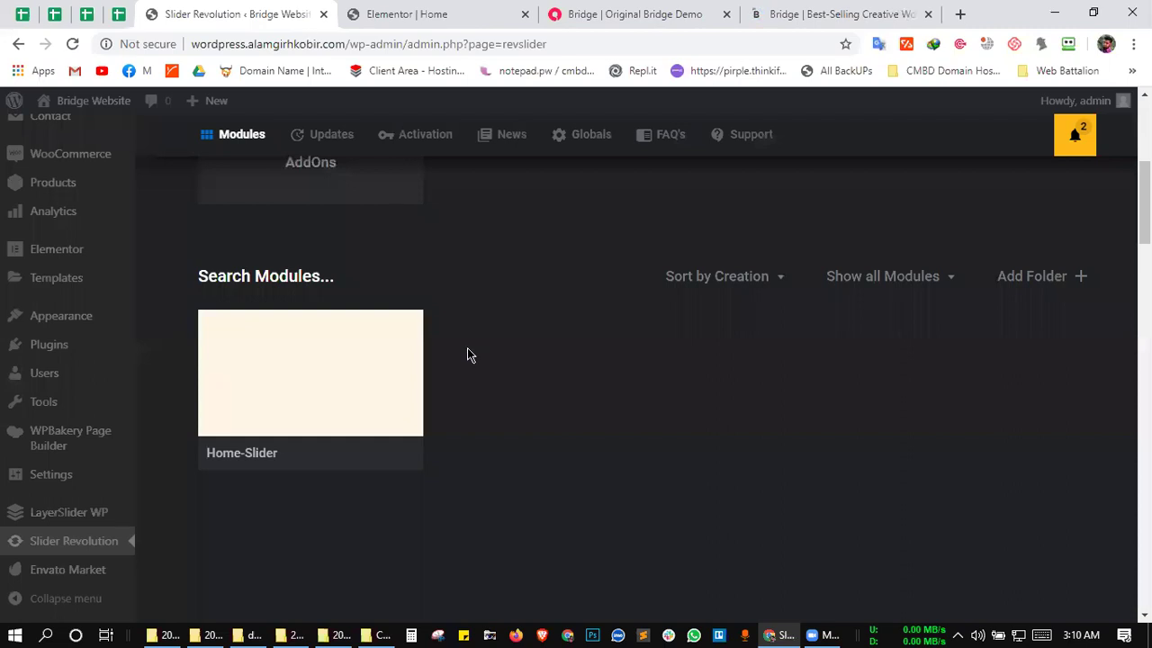
scroll(488, 402, "down", 1)
mouse_move(360, 349)
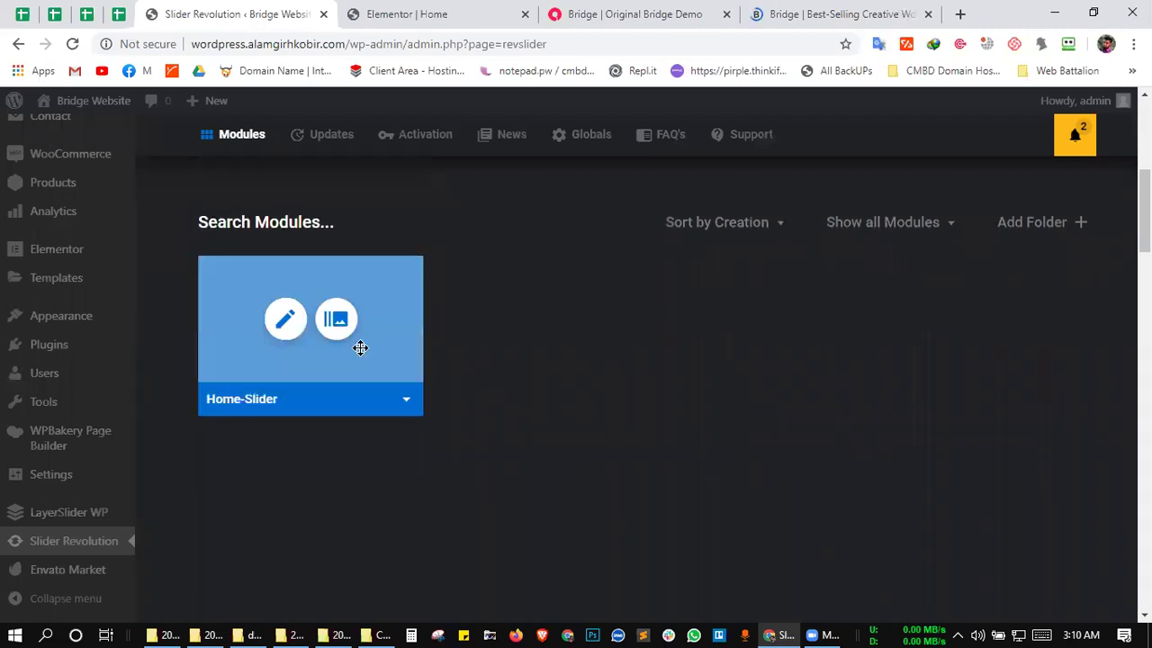
left_click(285, 318)
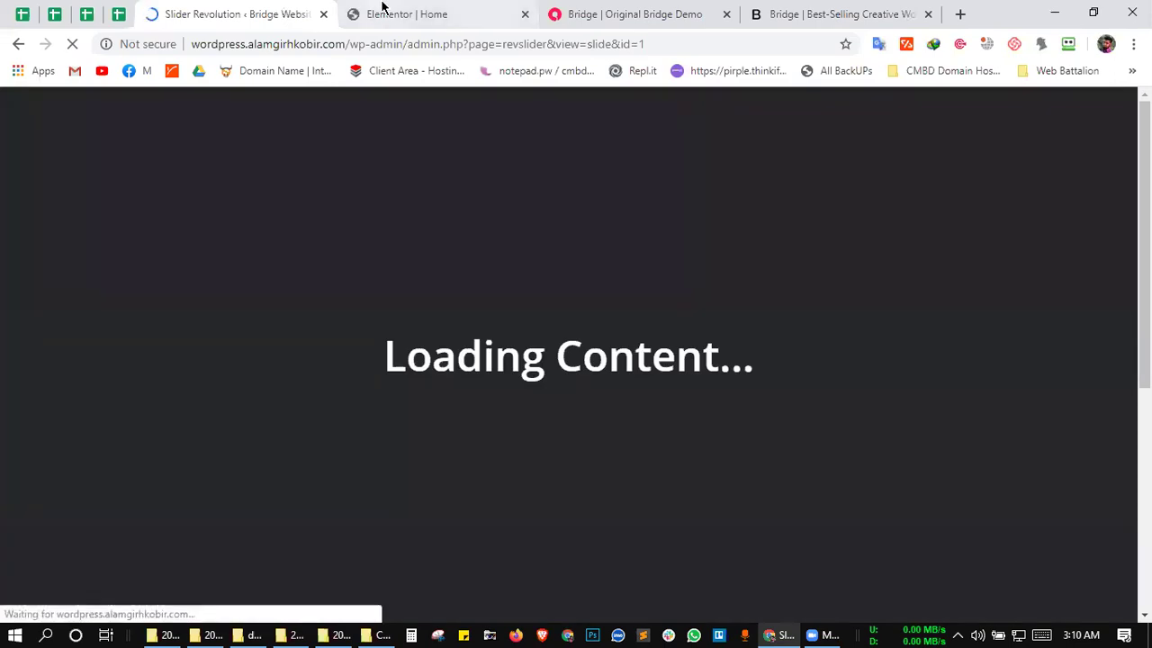
left_click(383, 9)
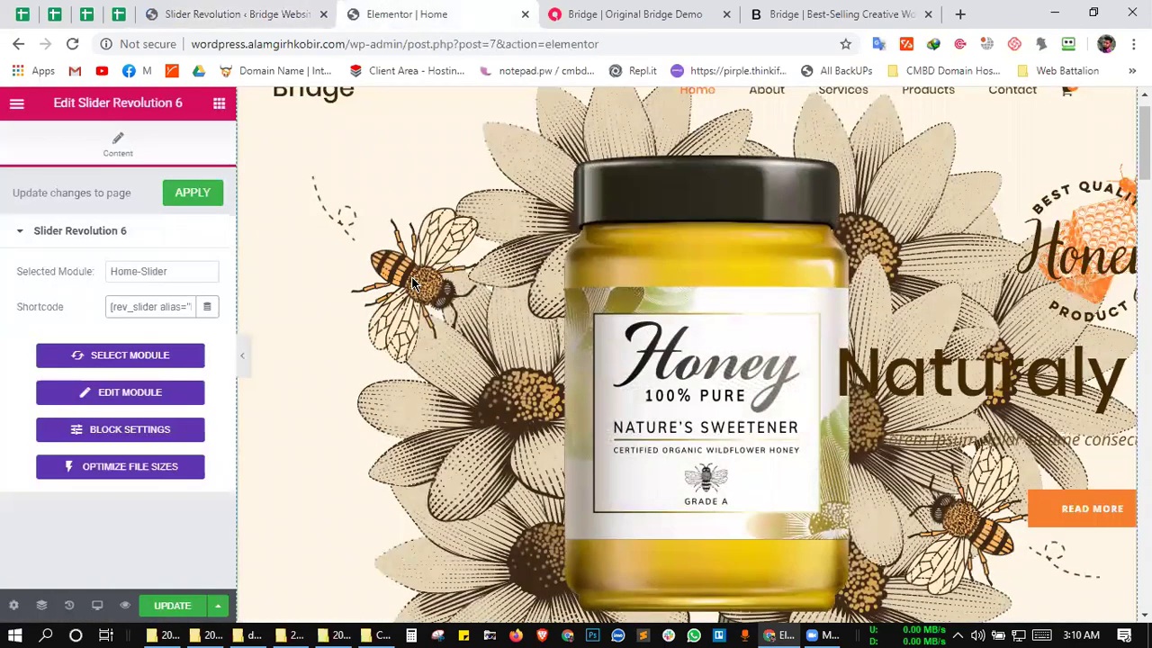
scroll(543, 265, "up", 1)
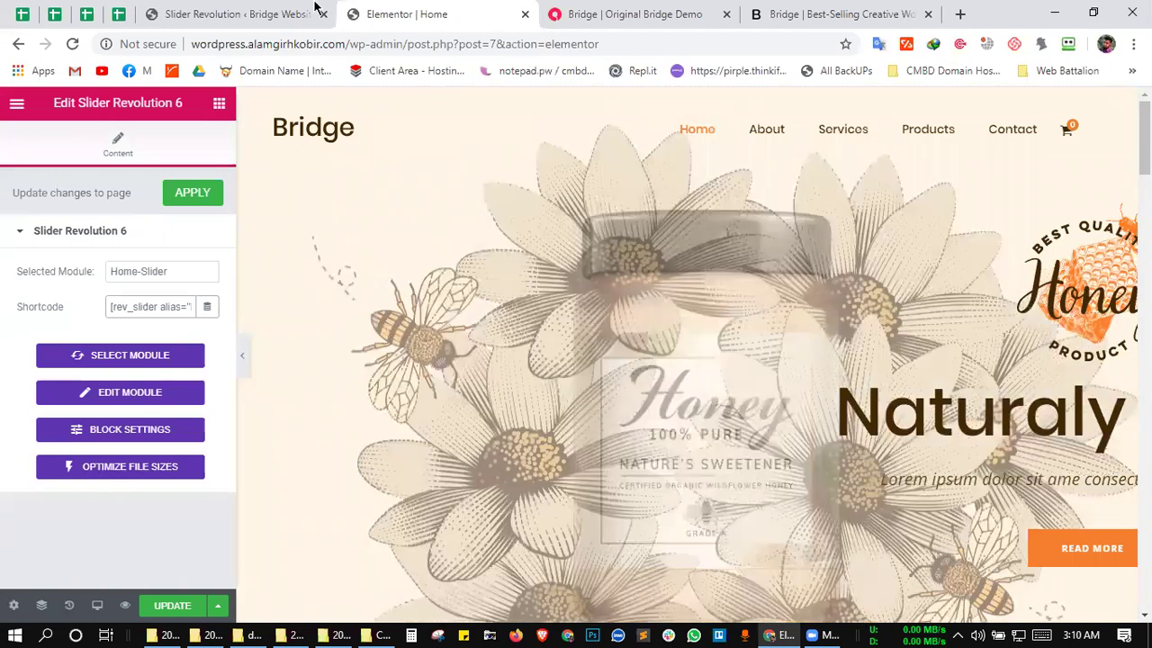
left_click(310, 13)
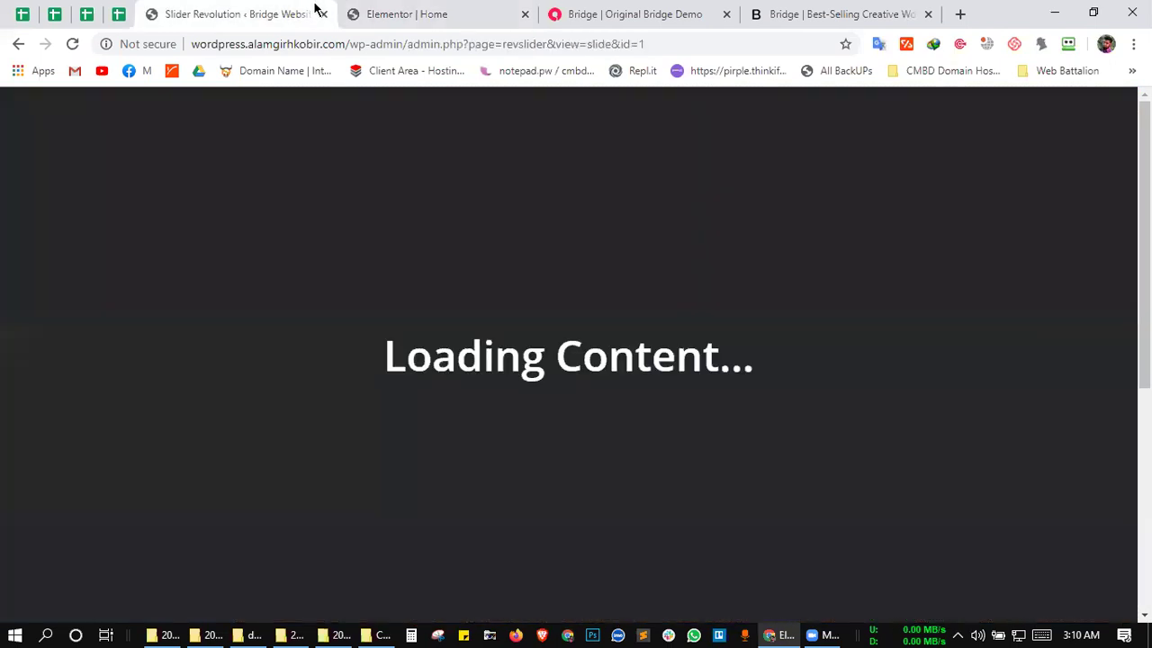
left_click(428, 12)
left_click(291, 9)
left_click(393, 9)
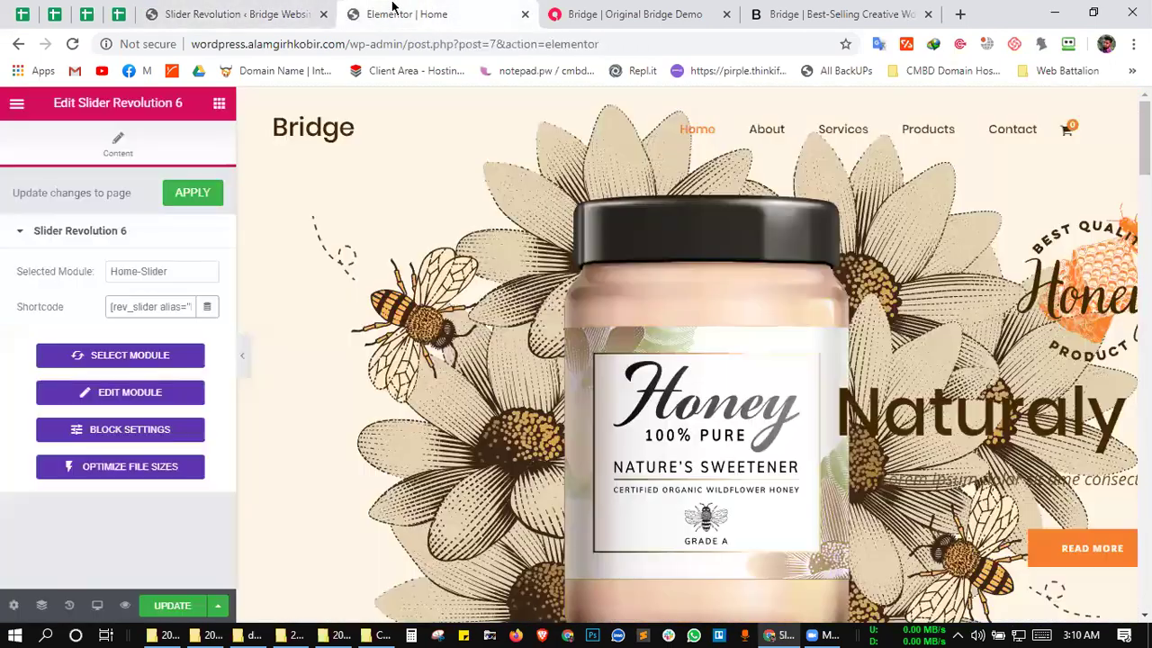
left_click(244, 16)
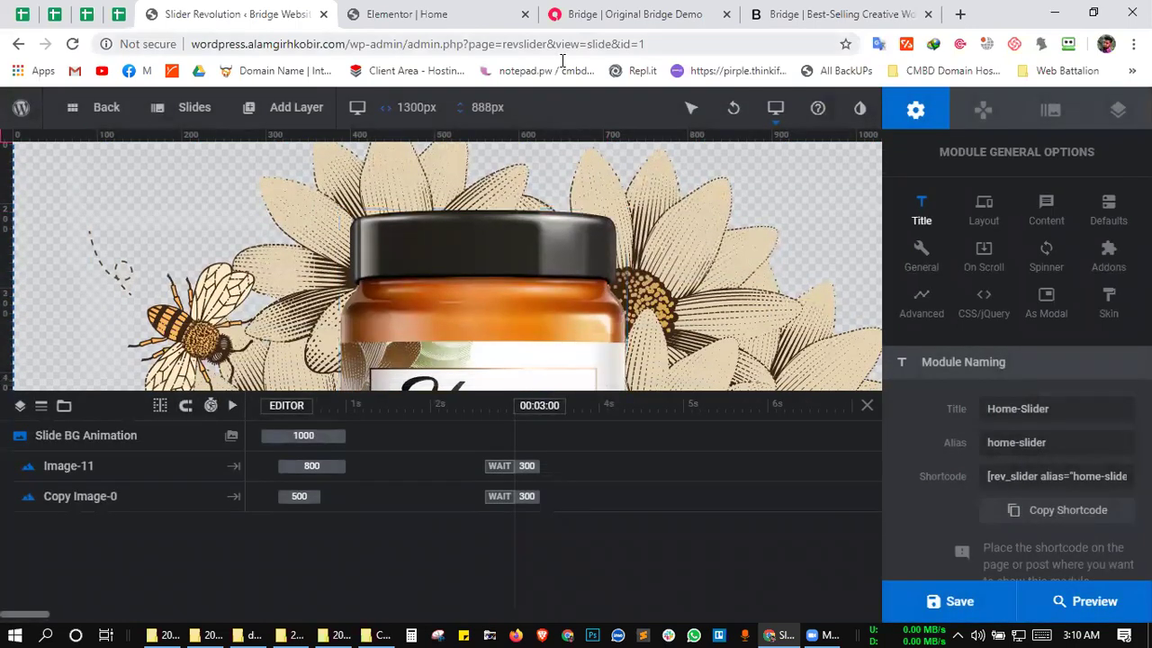
- Save the Home page section with the Sweet & Healthy, Wild & Natural and Flower Power banners as template "secsdfkn"
key("ctrl+Tab")
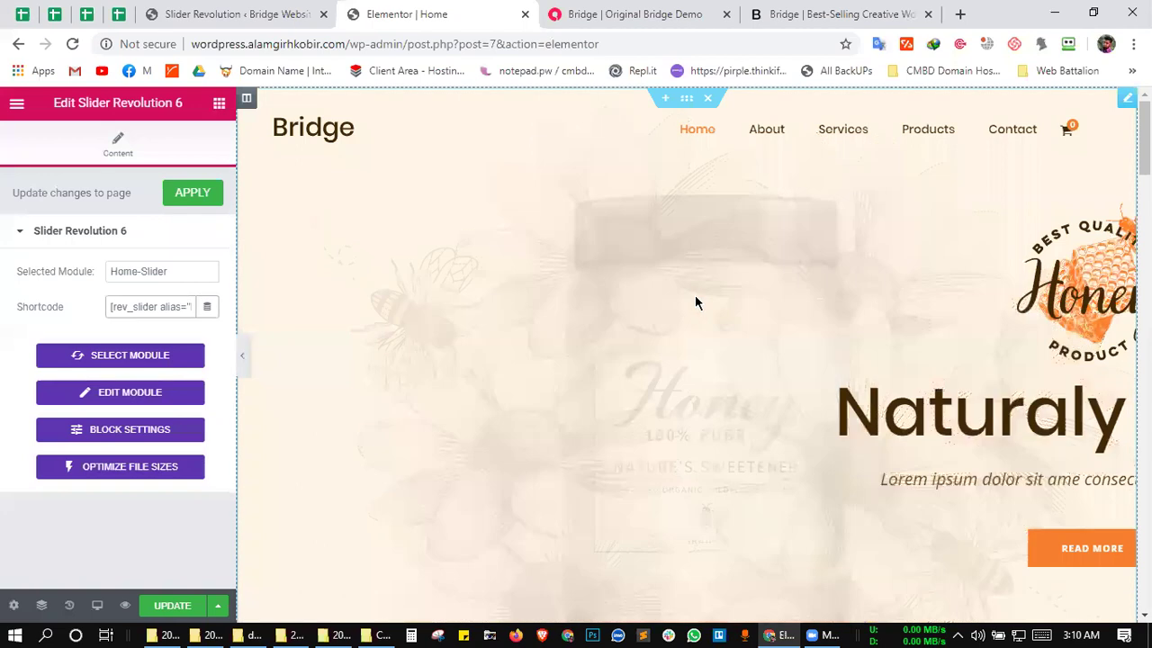
scroll(695, 294, "down", 3)
scroll(695, 301, "up", 3)
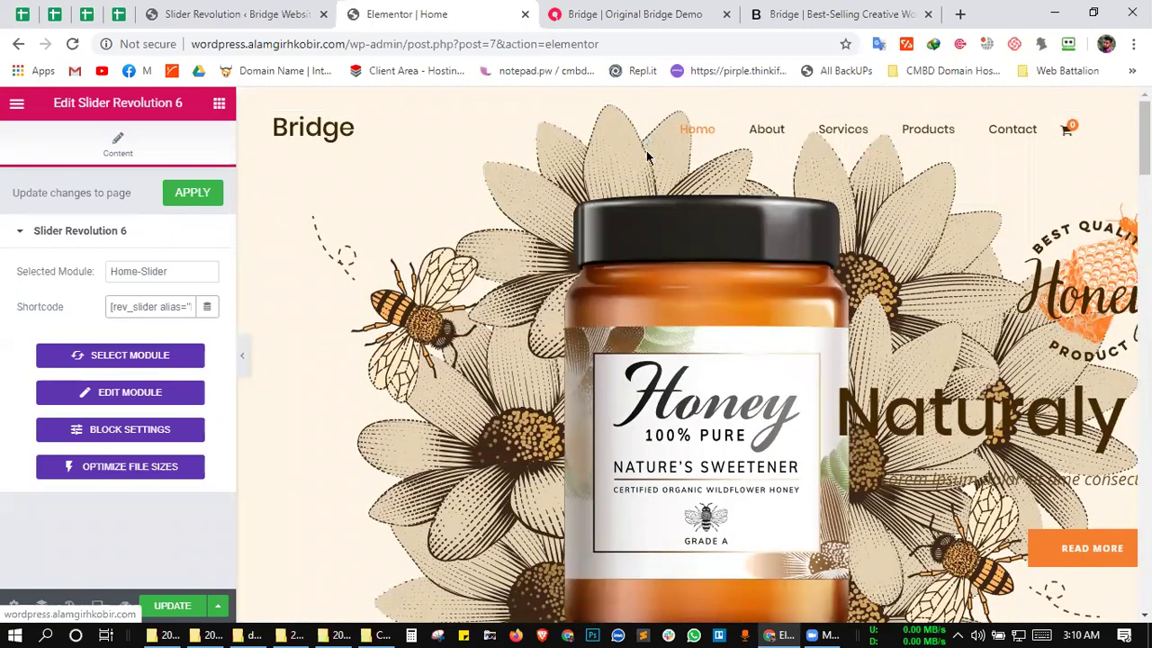
scroll(655, 235, "down", 3)
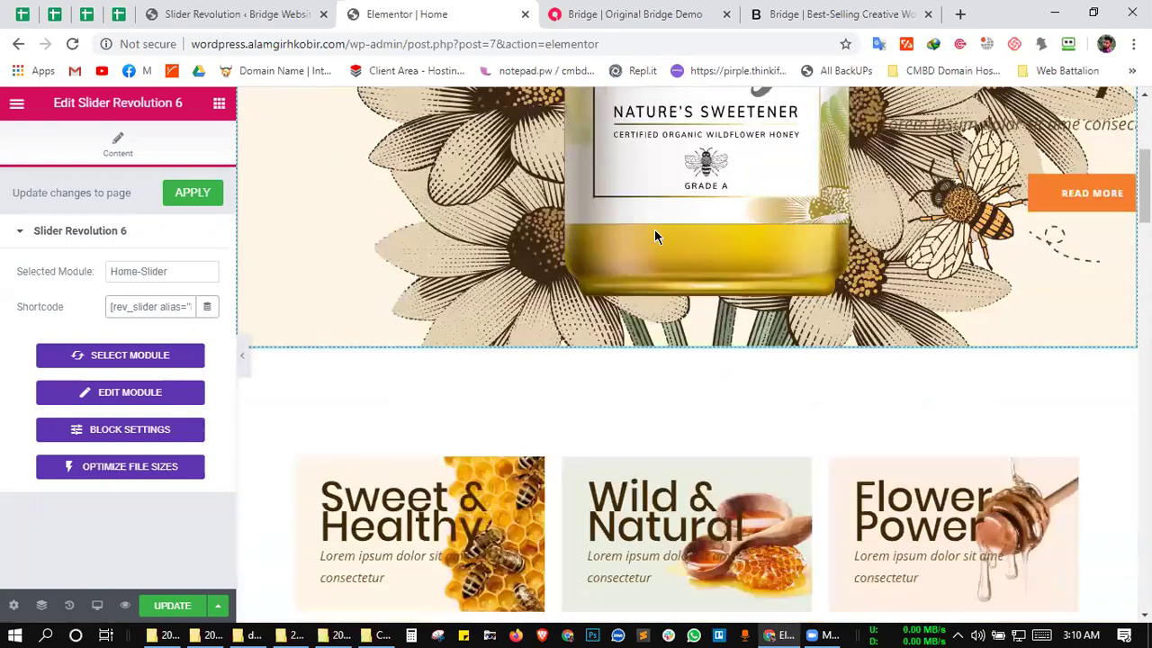
scroll(655, 236, "down", 2)
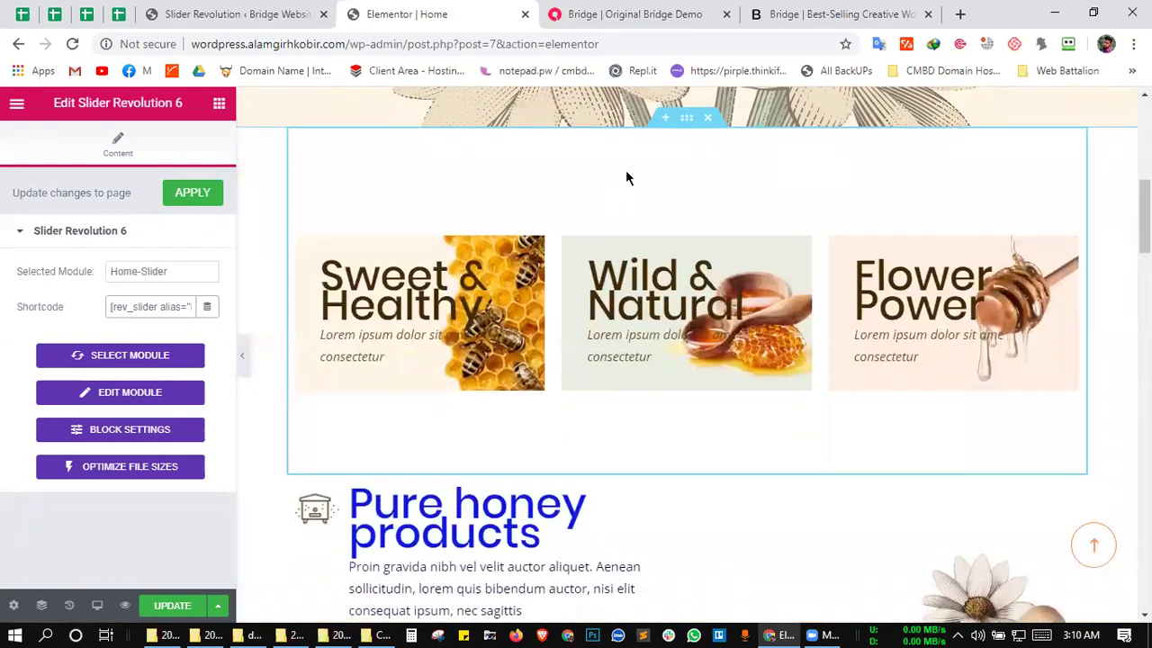
left_click(680, 131)
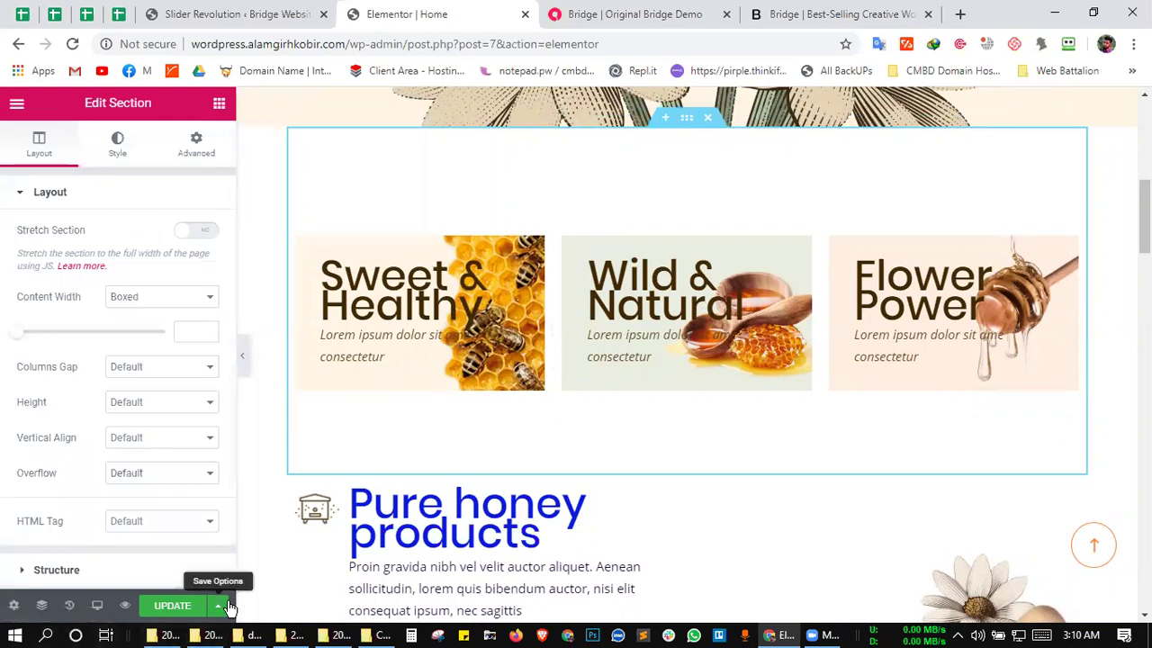
right_click(694, 130)
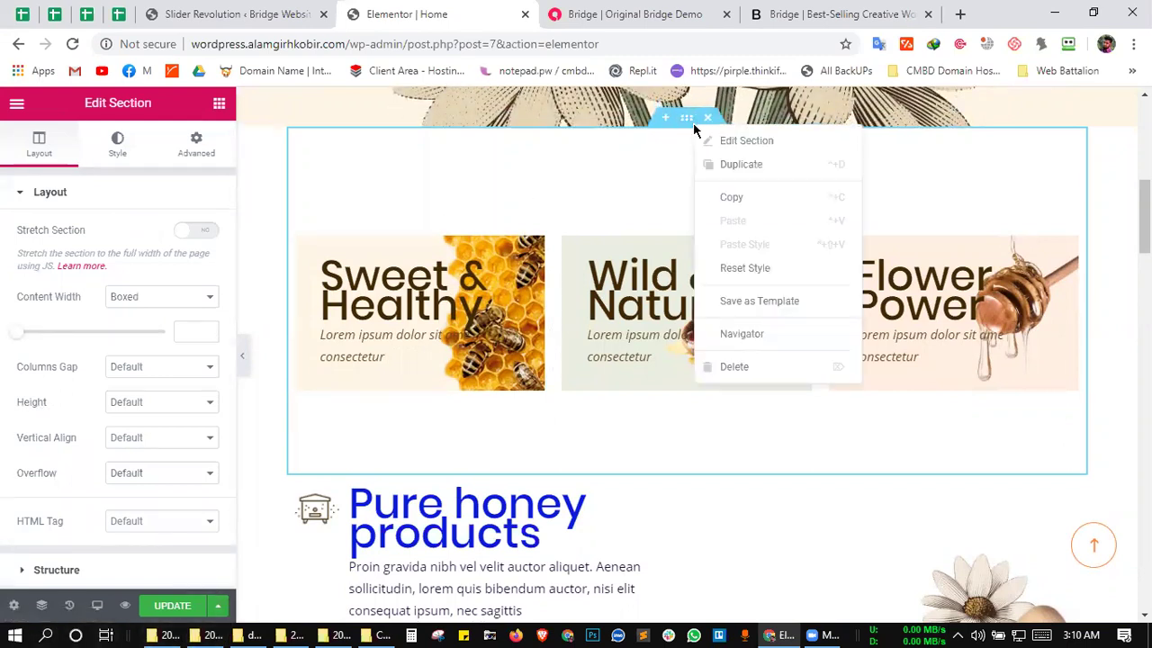
left_click(751, 302)
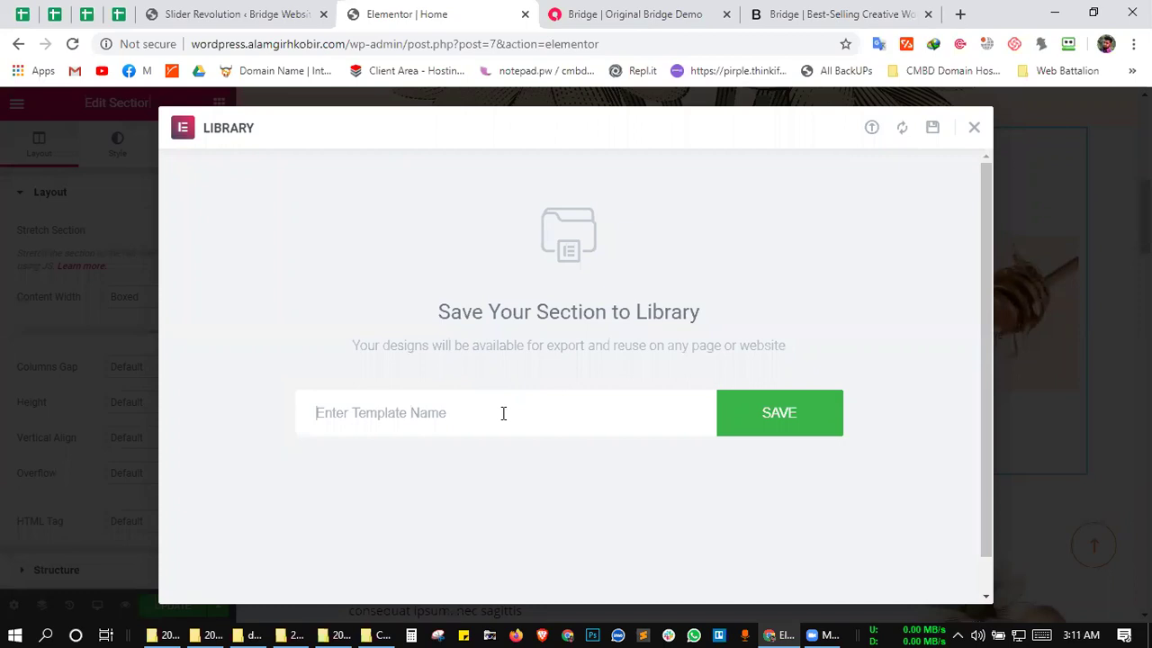
type("secsdfkn")
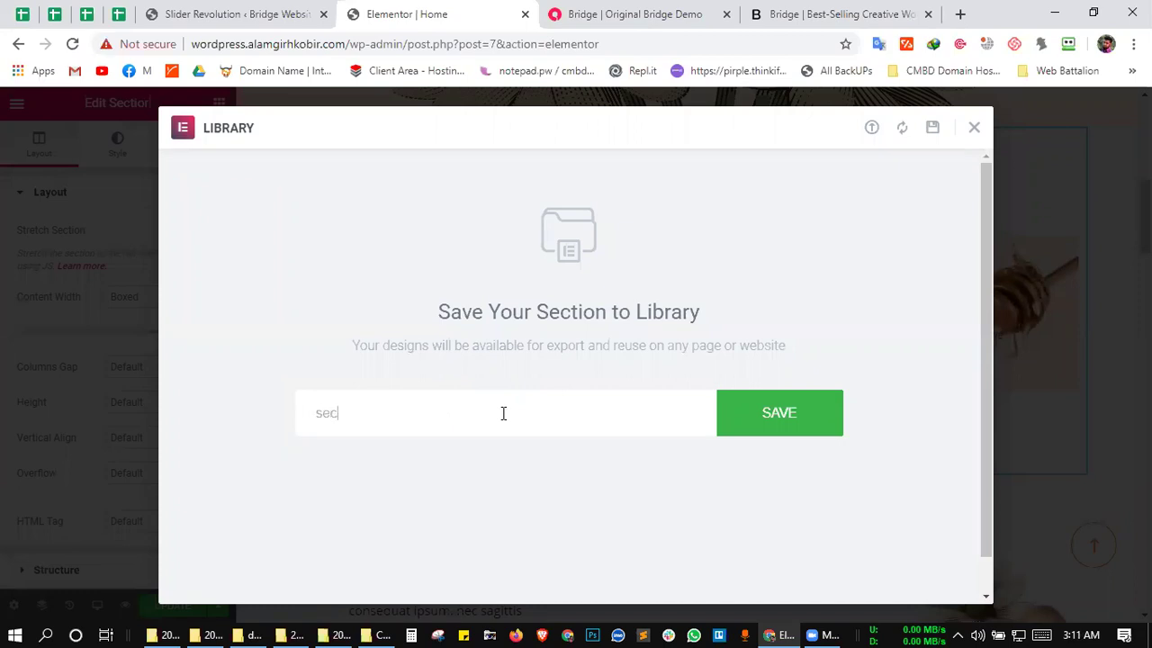
left_click(797, 419)
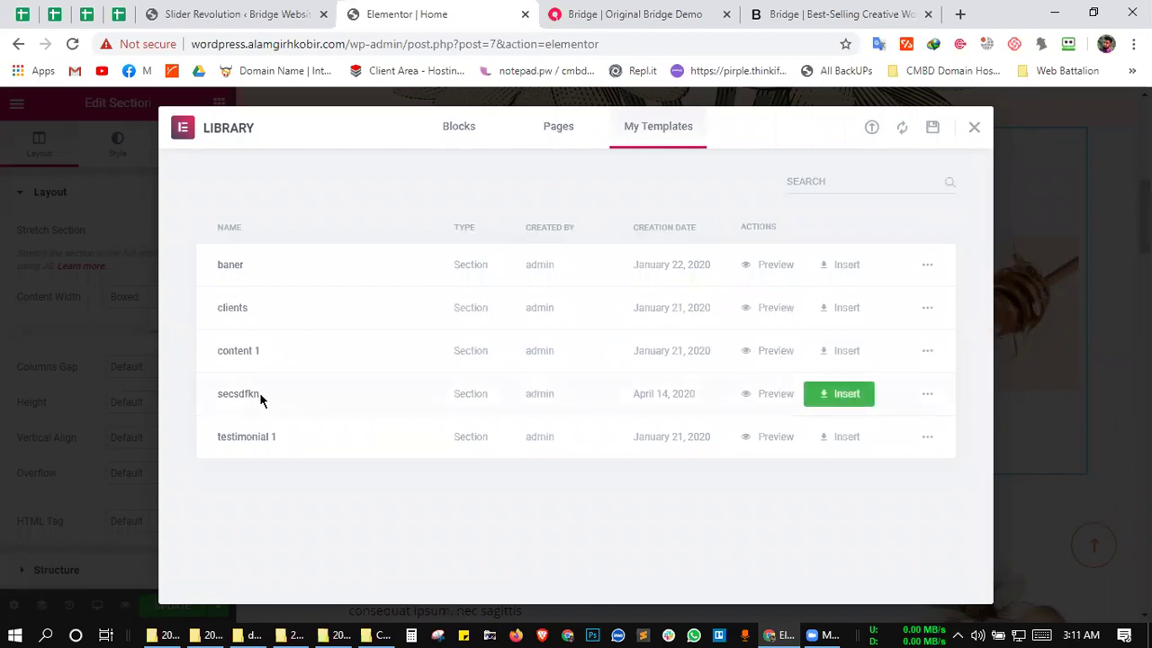
left_click(974, 131)
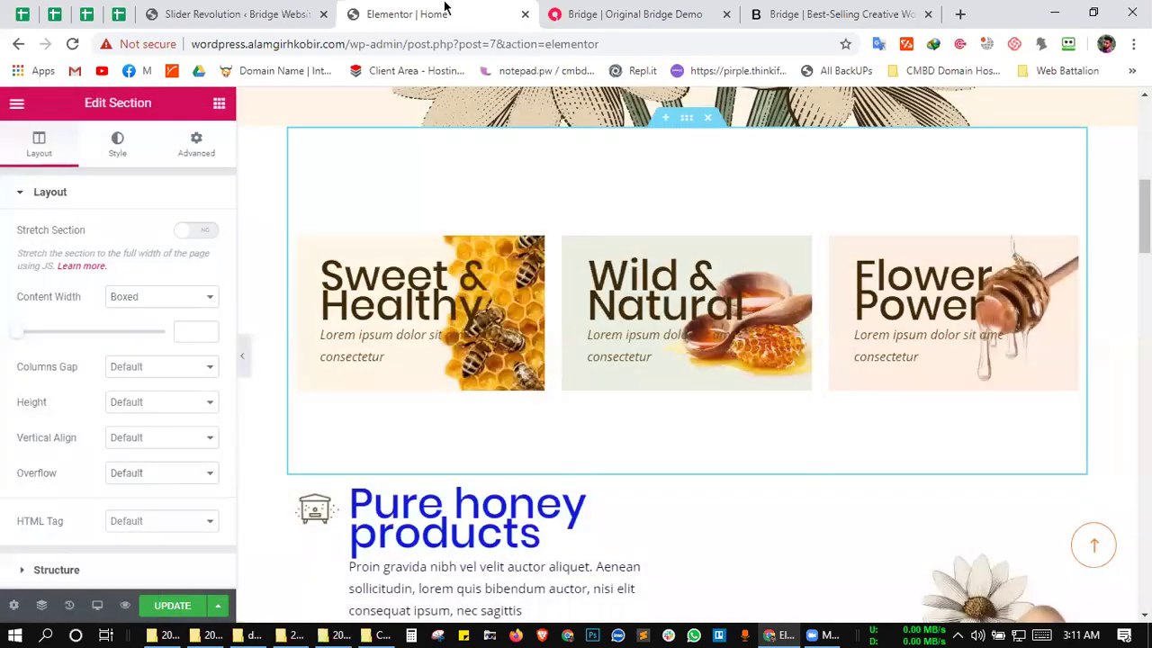
- Exit the Home page's Elementor editor to the WordPress dashboard without saving, and return to the Home-Slider module editor
left_click(295, 7)
left_click(438, 7)
left_click(16, 115)
scroll(72, 406, "down", 1)
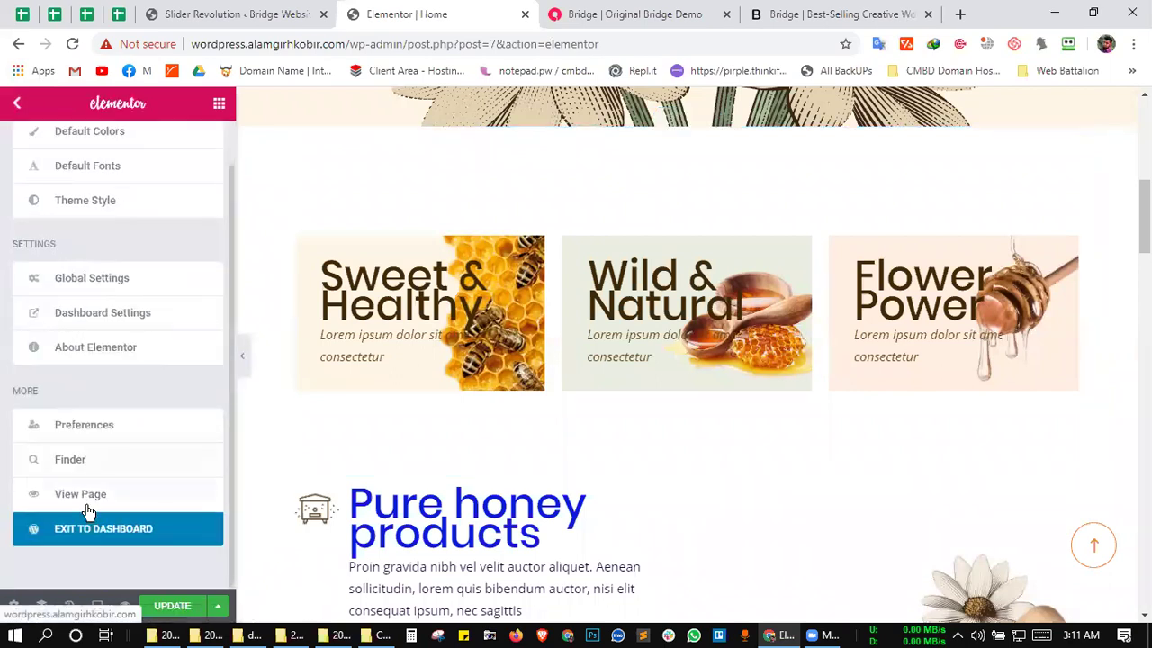
left_click(90, 534)
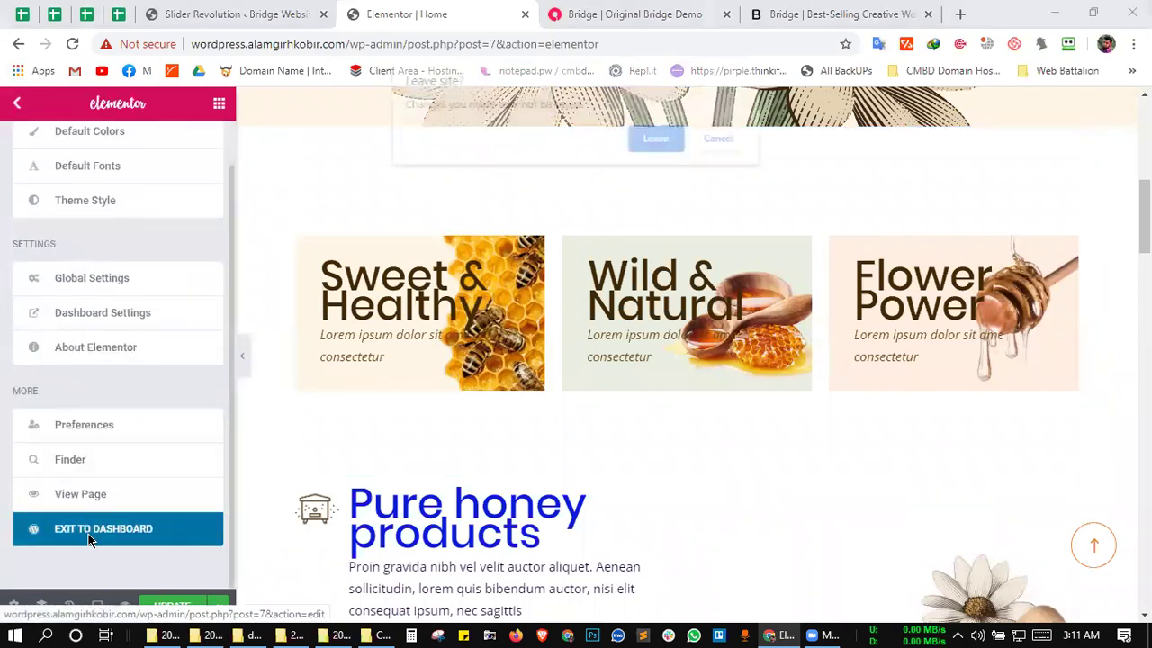
left_click(658, 142)
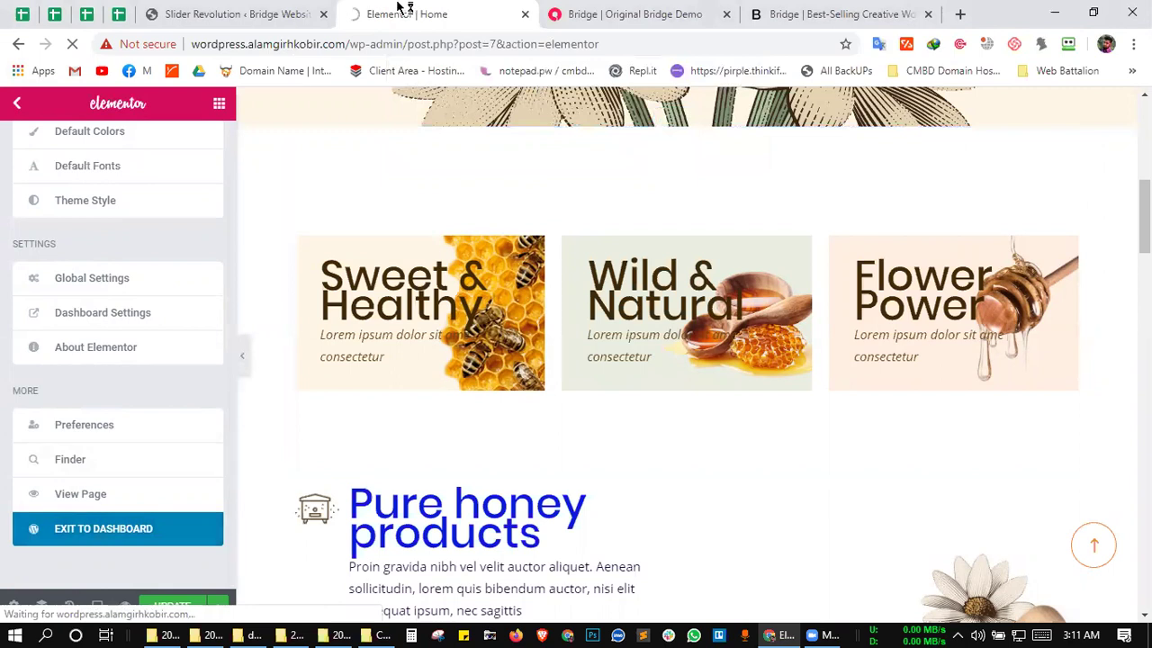
key("ctrl+shift+Tab")
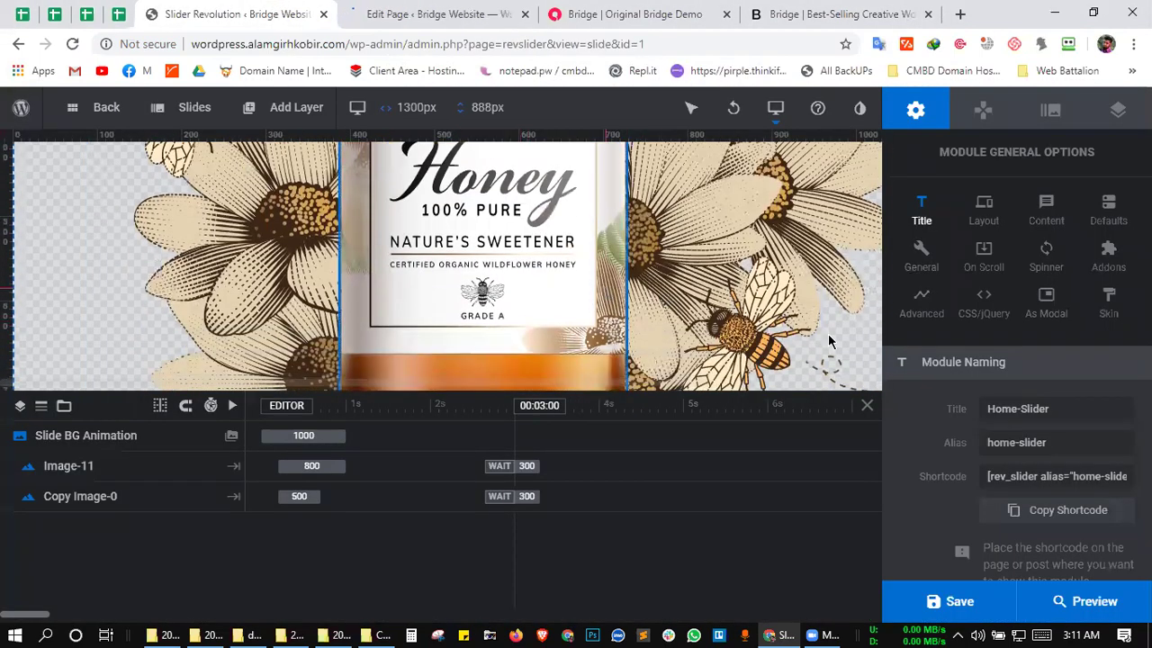
- Copy the Home-Slider module's shortcode from its module naming settings
left_click(1013, 474)
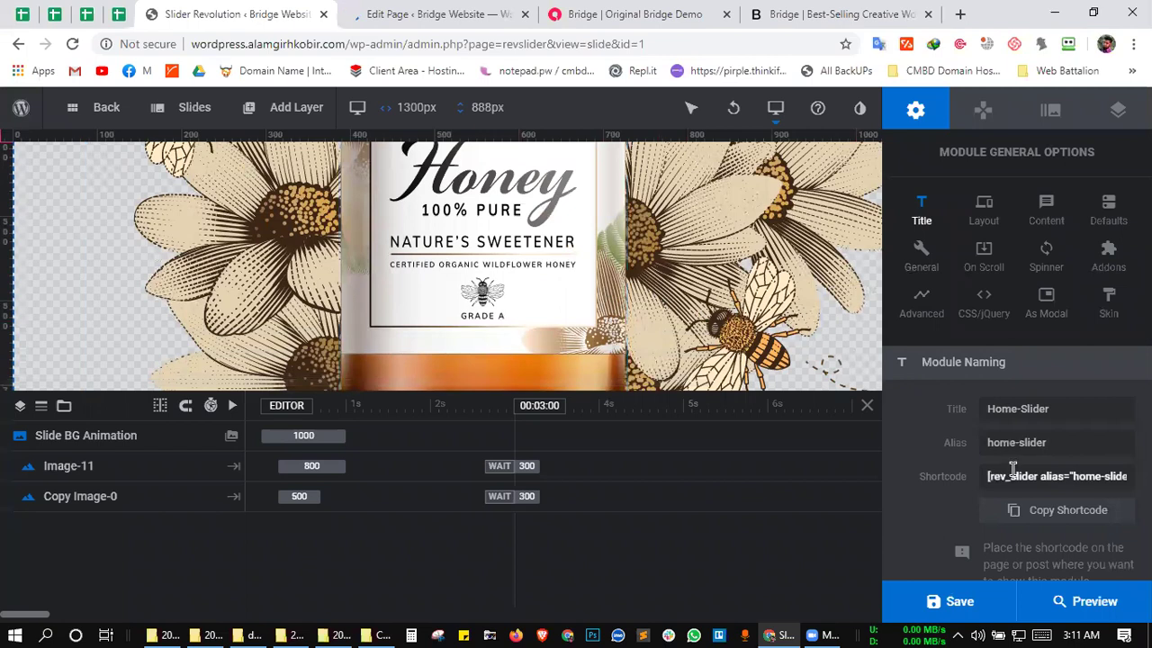
right_click(1065, 476)
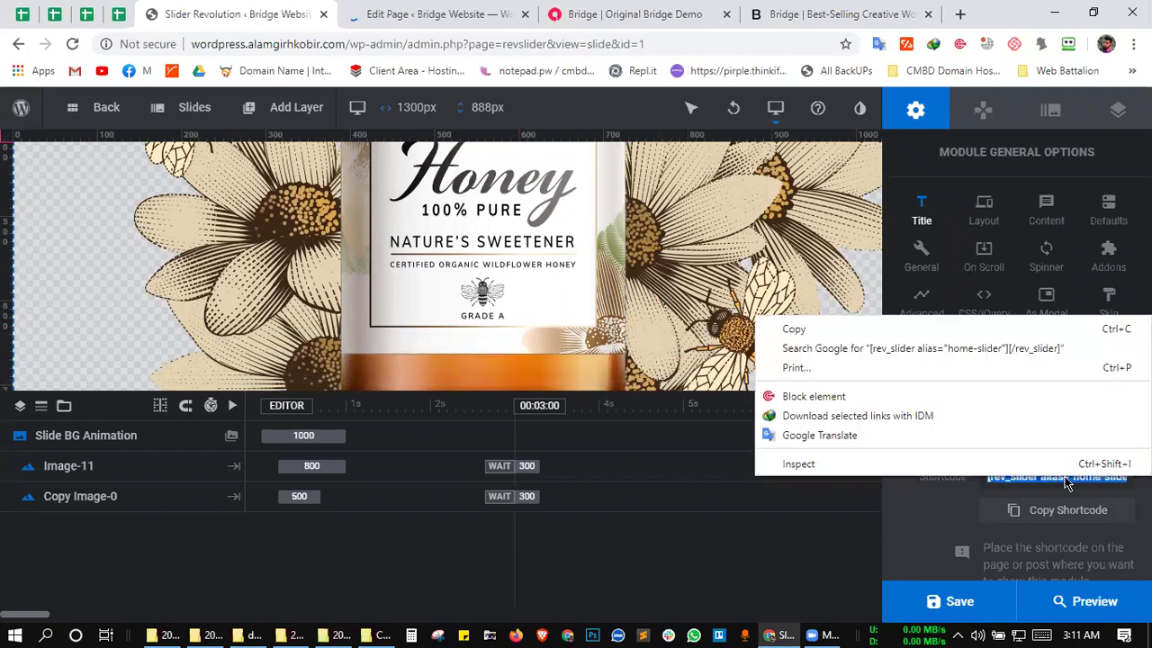
left_click(941, 331)
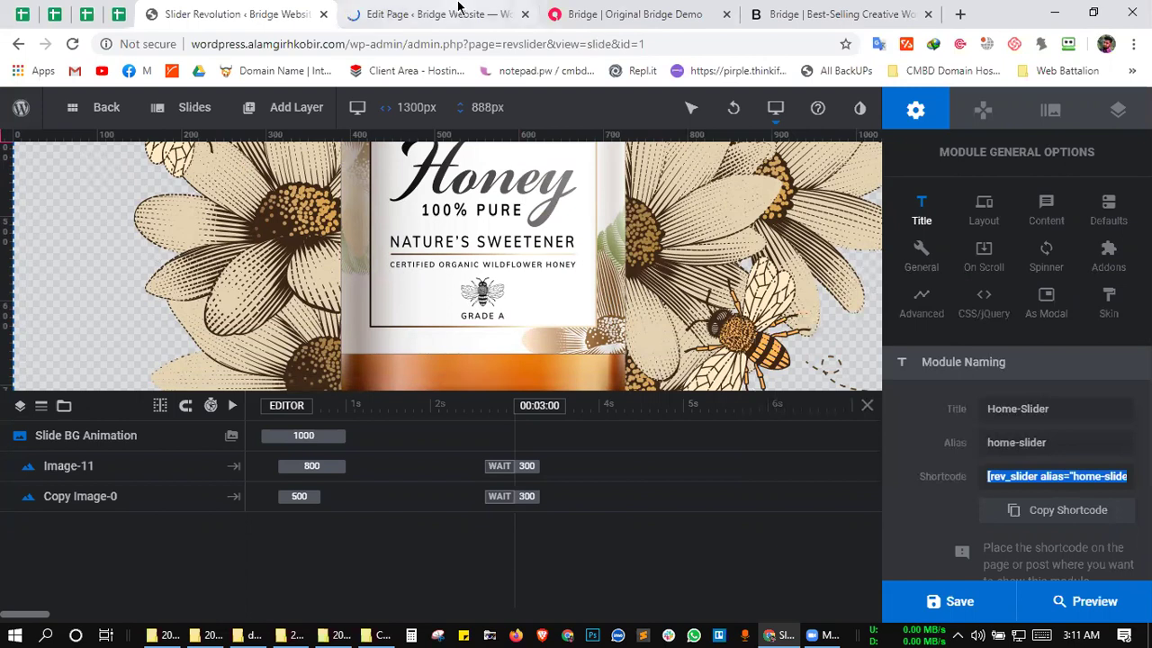
- Return to the WordPress Pages list and open the Contact Us page for editing with Elementor
left_click(423, 11)
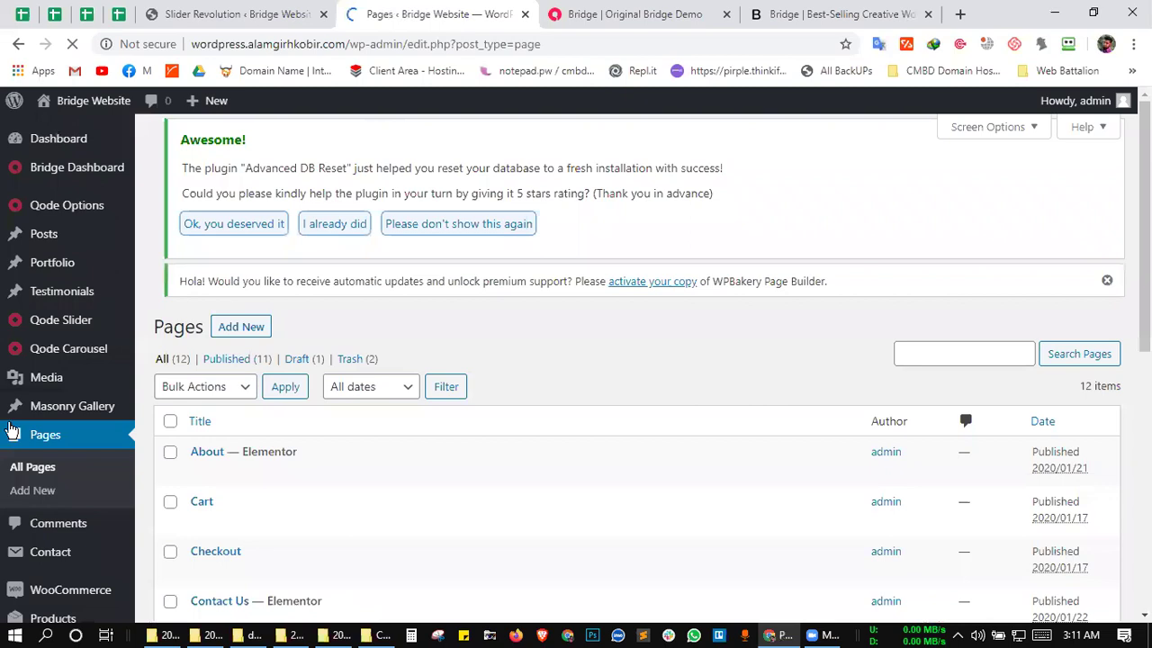
scroll(261, 463, "down", 2)
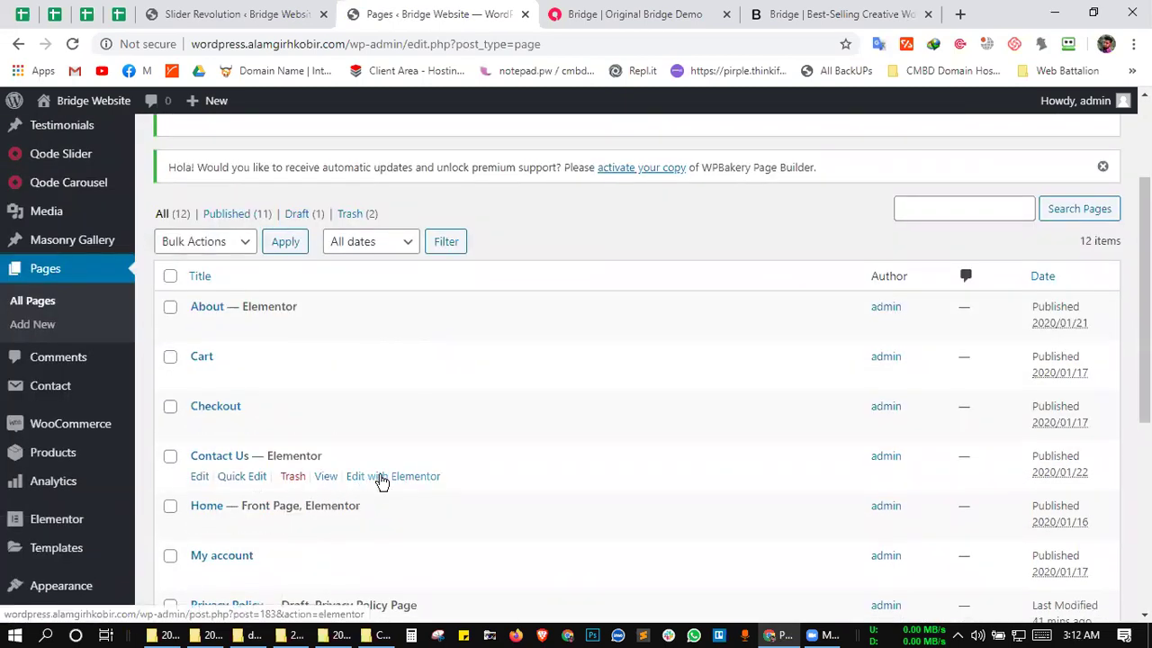
left_click(382, 479)
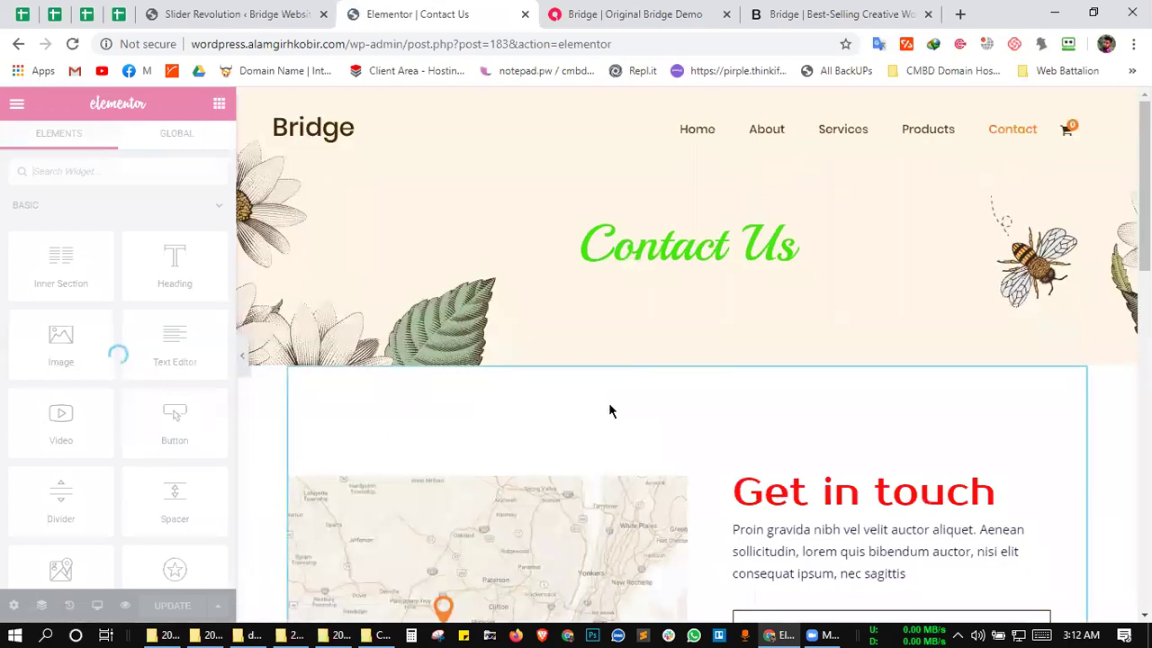
- Insert the saved section template "secsdfkn" below the contact form section on the Contact Us page
scroll(609, 411, "down", 8)
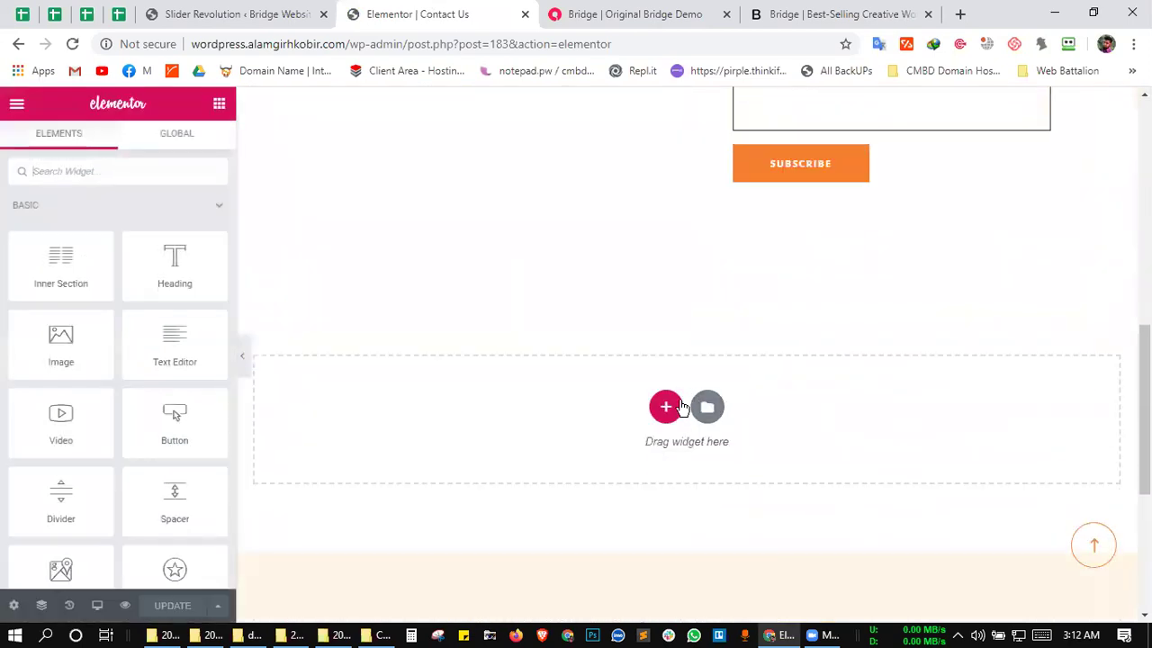
left_click(707, 407)
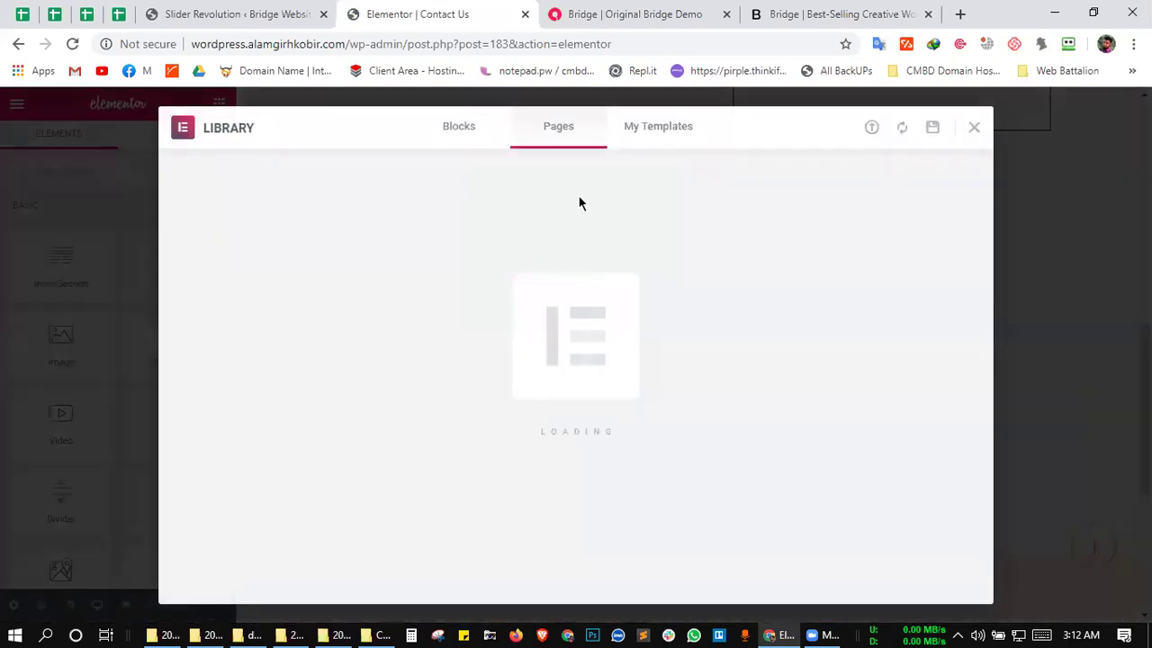
left_click(658, 133)
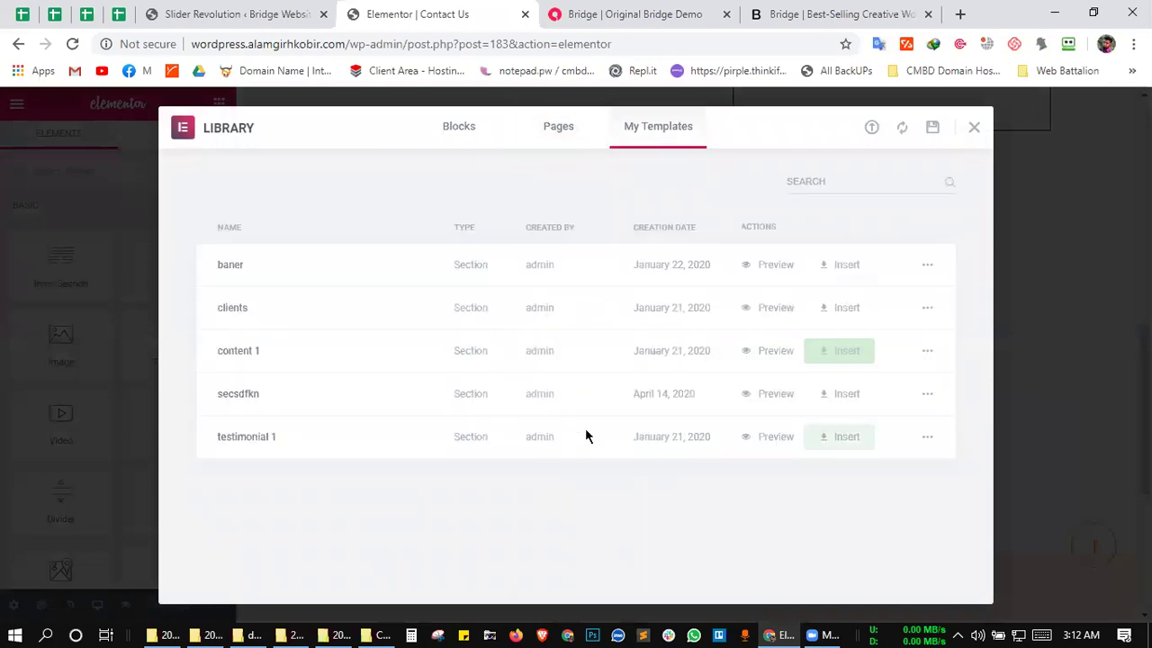
left_click(820, 396)
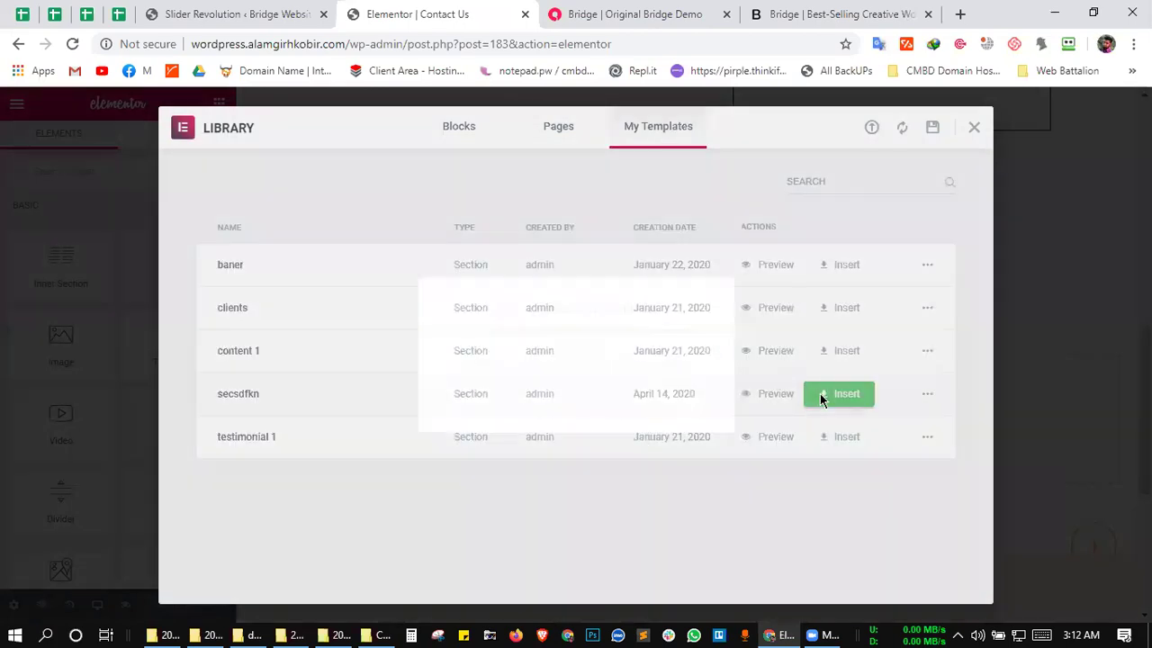
left_click(654, 409)
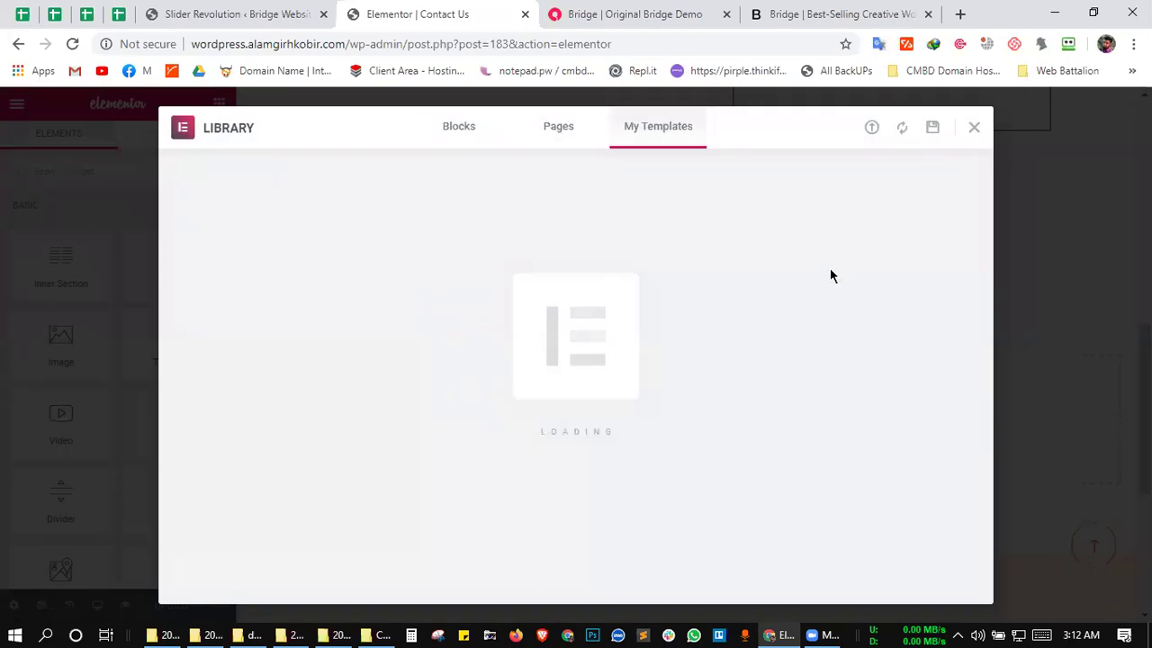
scroll(743, 376, "down", 1)
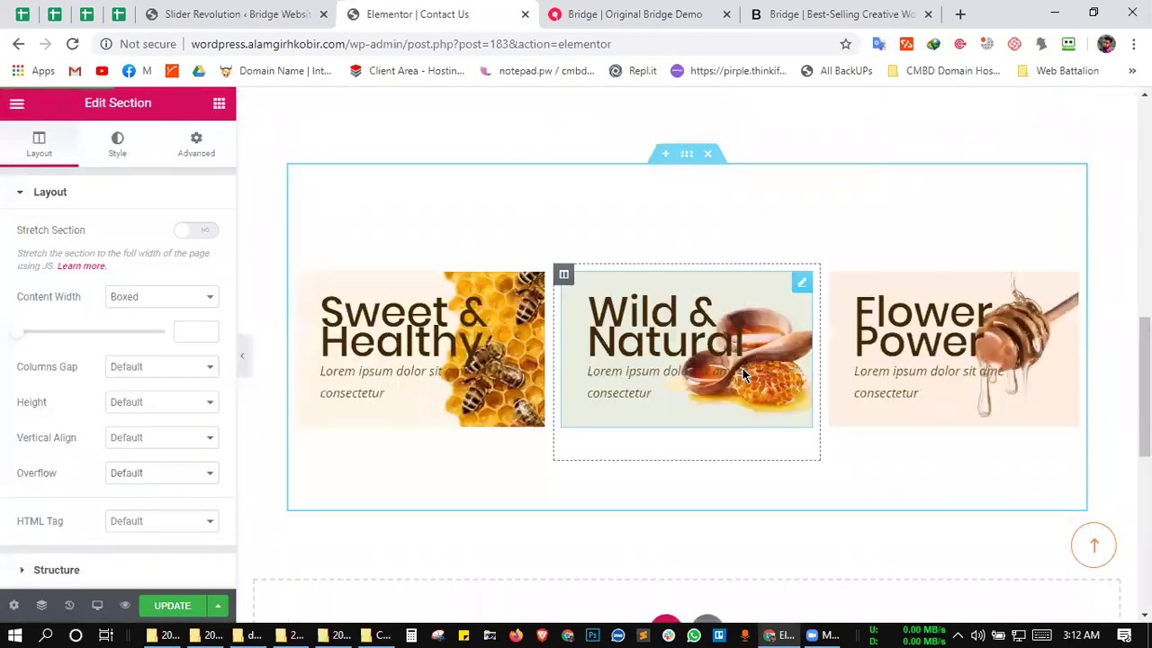